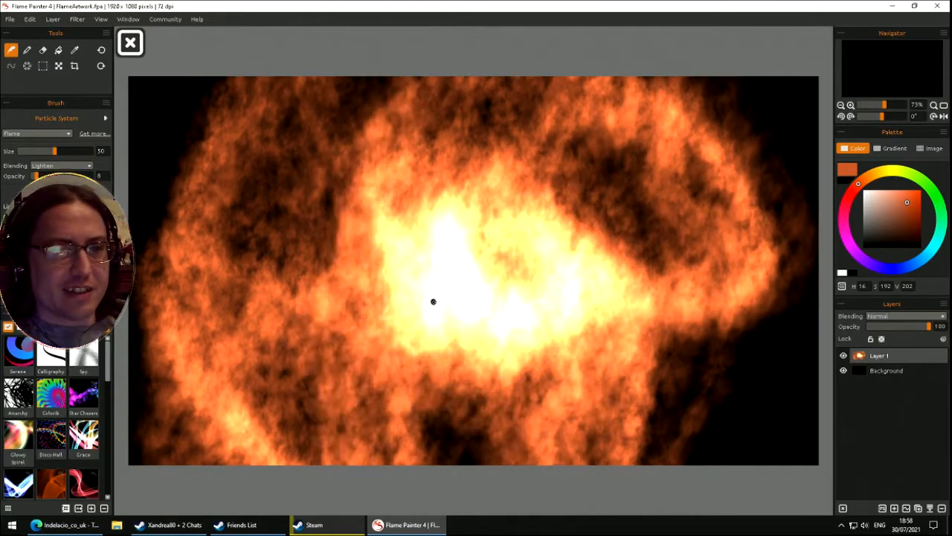
# - Clear the flame painting from Layer 1 and set up the Serene brush with a near-white solid colour (H 16, S 11, V 248)
pyautogui.press('Delete')
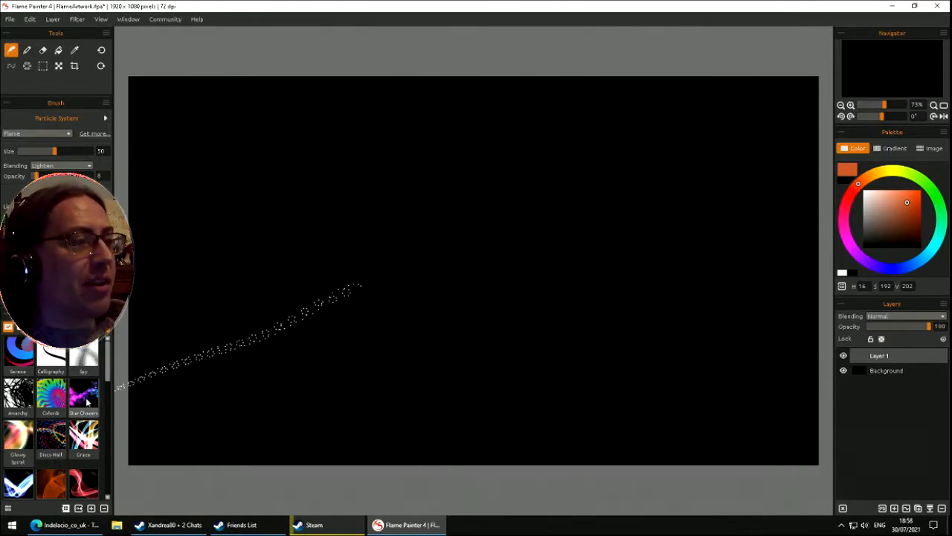
pyautogui.click(21, 361)
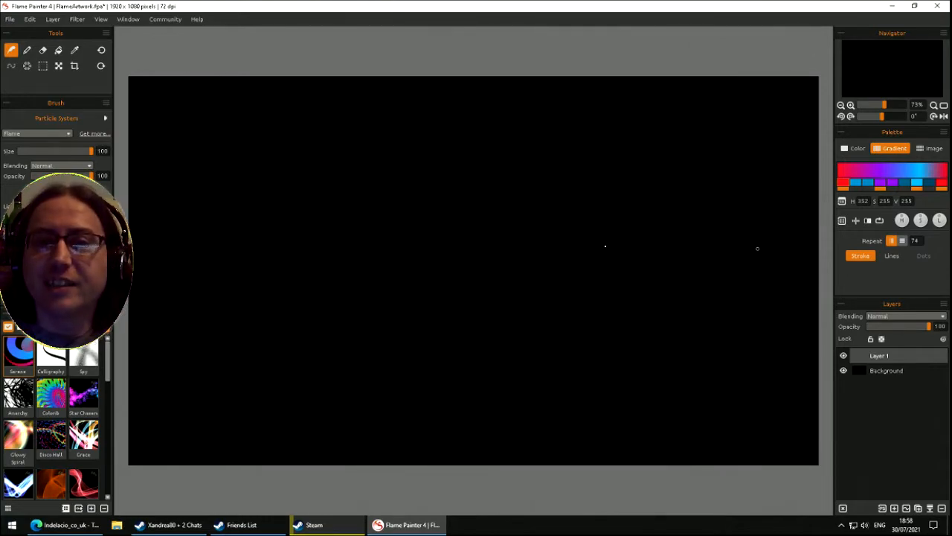
pyautogui.click(859, 148)
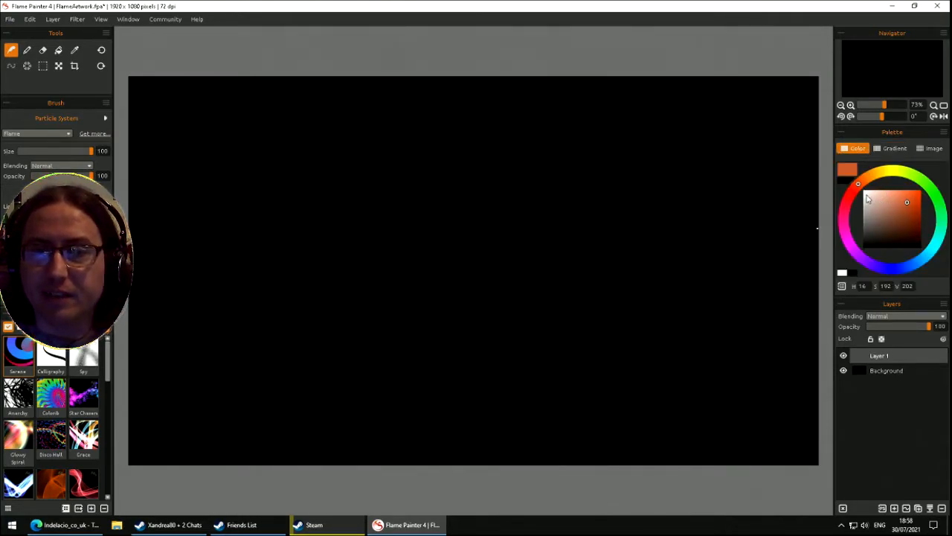
pyautogui.click(867, 194)
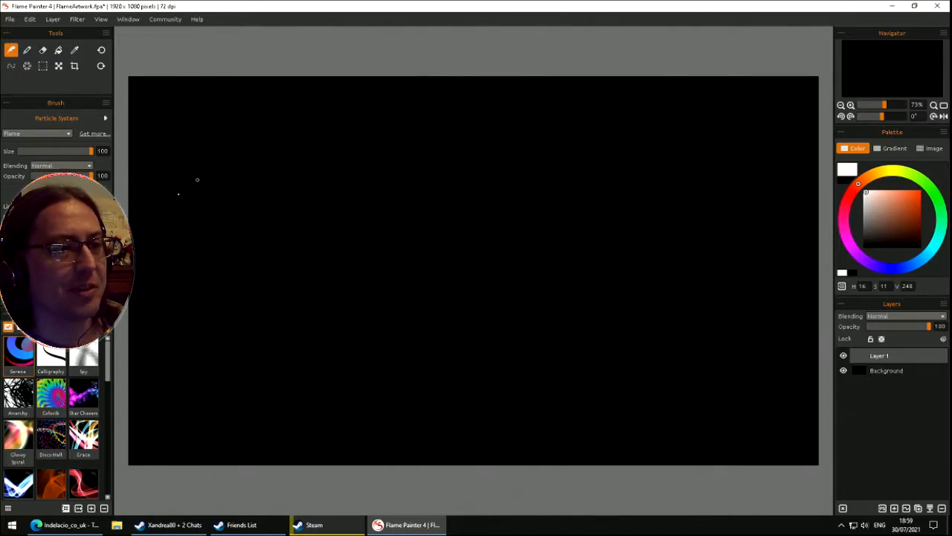
# - Paint and clear a trial wavy stroke, and set the brush size to 41
pyautogui.moveTo(191, 183)
pyautogui.mouseDown()
pyautogui.moveTo(238, 158)
pyautogui.moveTo(281, 174)
pyautogui.mouseUp()
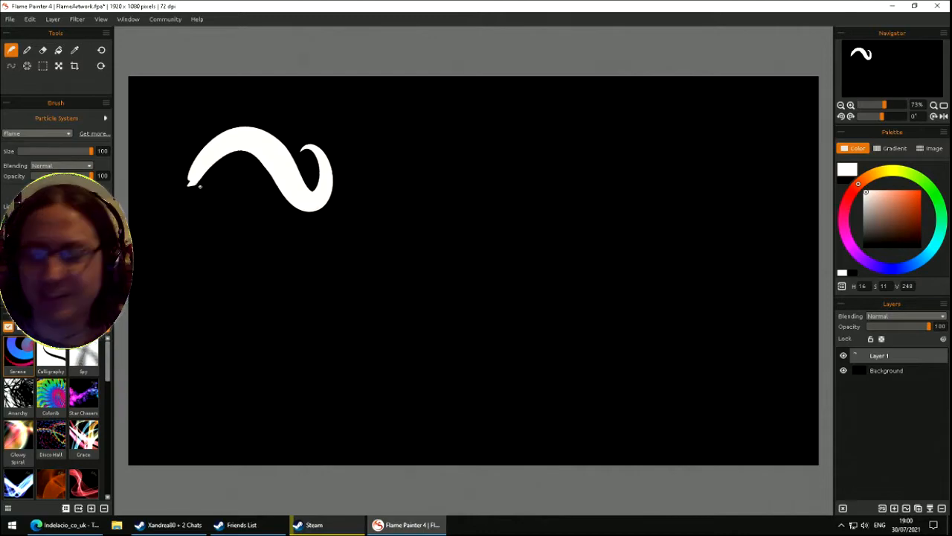
pyautogui.press('Delete')
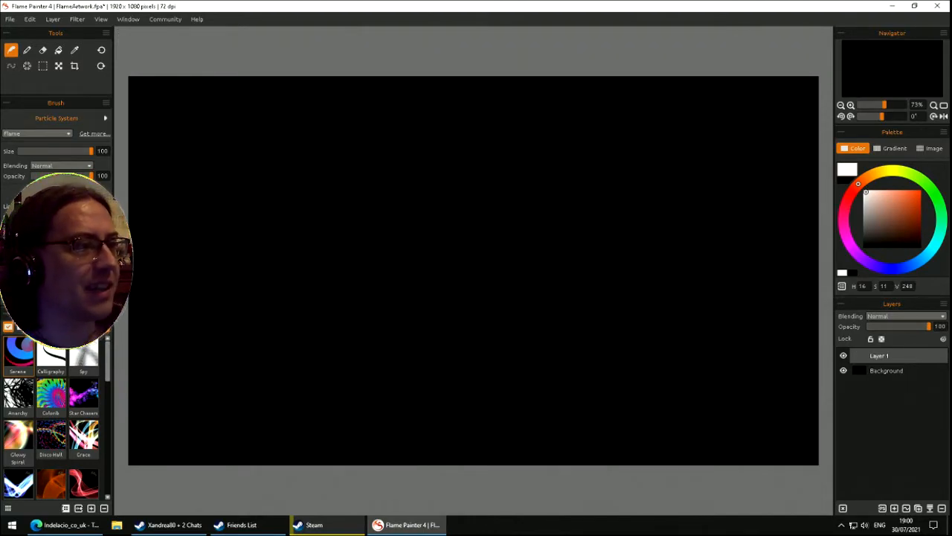
pyautogui.click(49, 151)
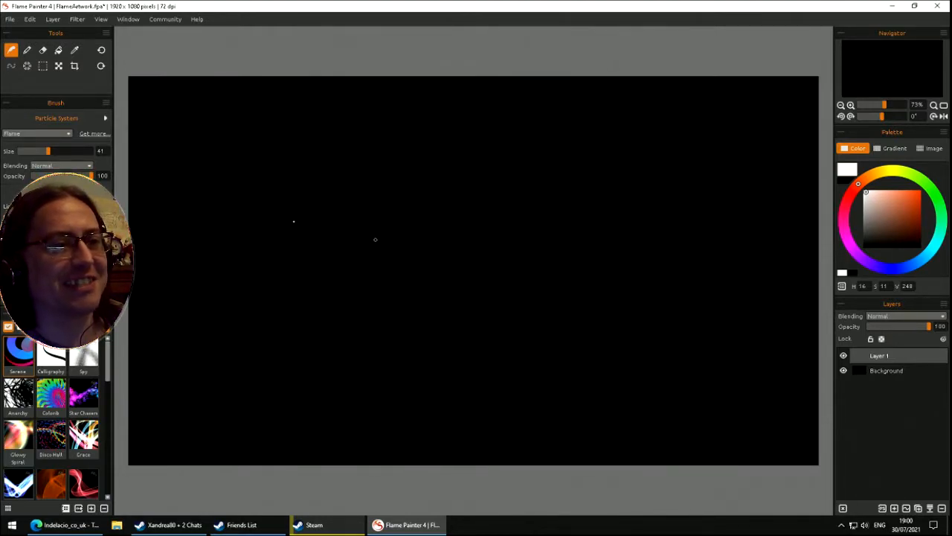
pyautogui.click(63, 165)
pyautogui.click(64, 167)
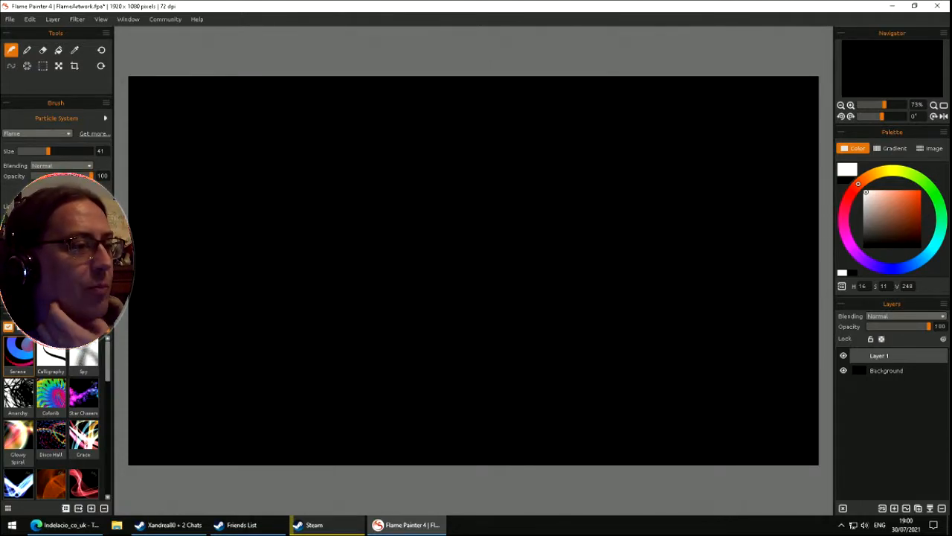
# - Try out several curved white strokes in the upper-left area of the canvas, clearing the layer after each one
pyautogui.moveTo(172, 216)
pyautogui.mouseDown()
pyautogui.moveTo(275, 195)
pyautogui.moveTo(328, 242)
pyautogui.moveTo(259, 228)
pyautogui.mouseUp()
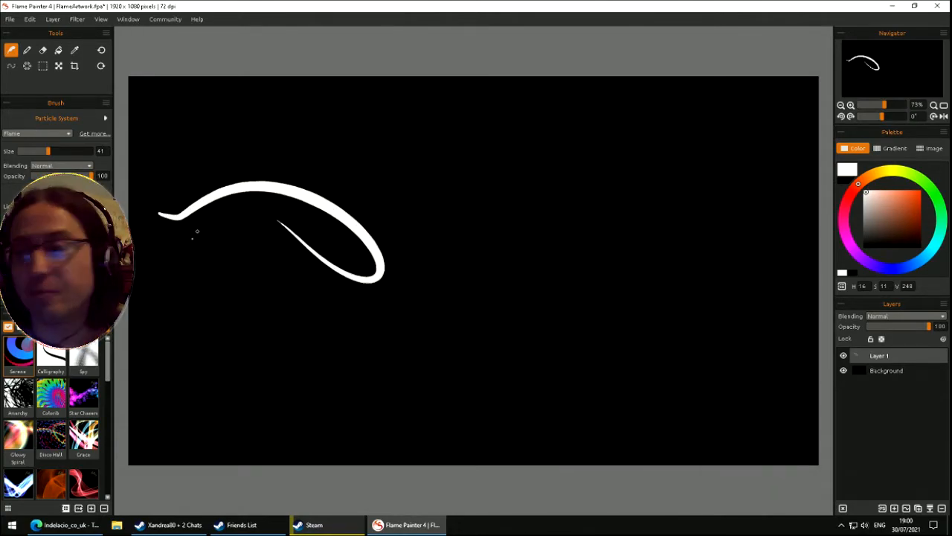
pyautogui.press('Delete')
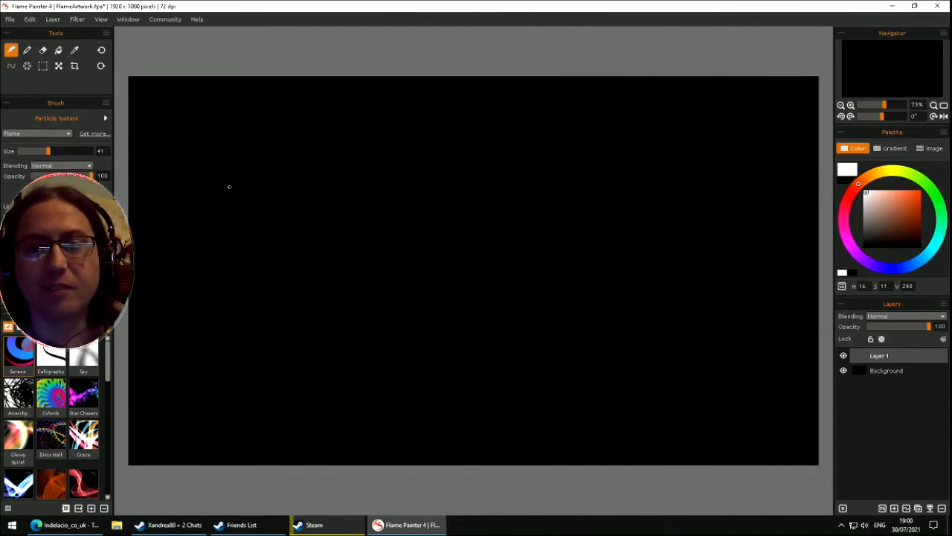
pyautogui.moveTo(207, 191)
pyautogui.mouseDown()
pyautogui.moveTo(216, 148)
pyautogui.moveTo(316, 154)
pyautogui.mouseUp()
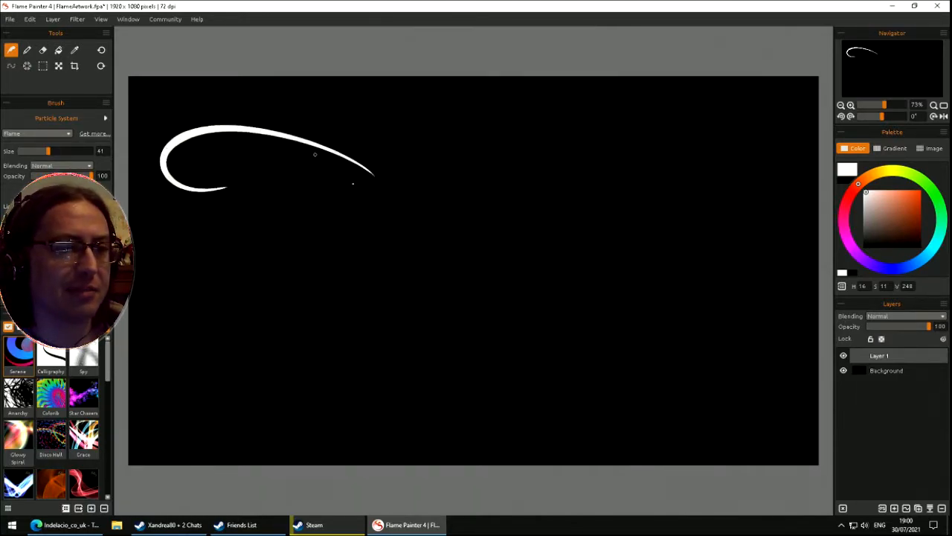
pyautogui.press('Delete')
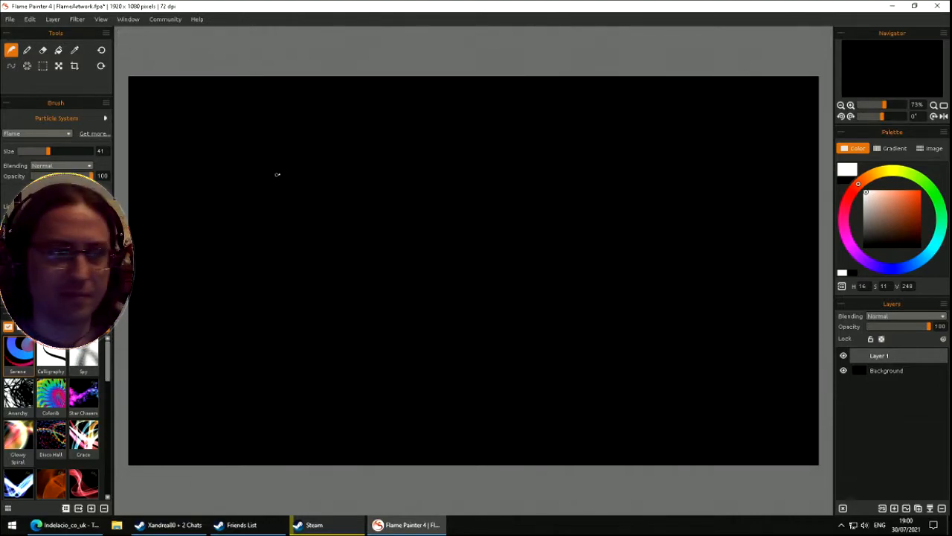
pyautogui.moveTo(181, 225)
pyautogui.mouseDown()
pyautogui.moveTo(290, 157)
pyautogui.moveTo(284, 165)
pyautogui.mouseUp()
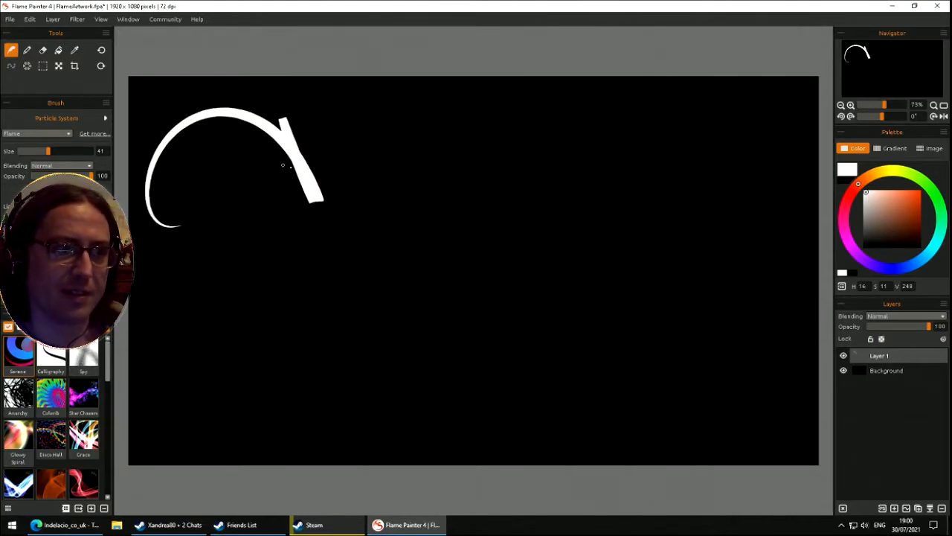
pyautogui.press('Delete')
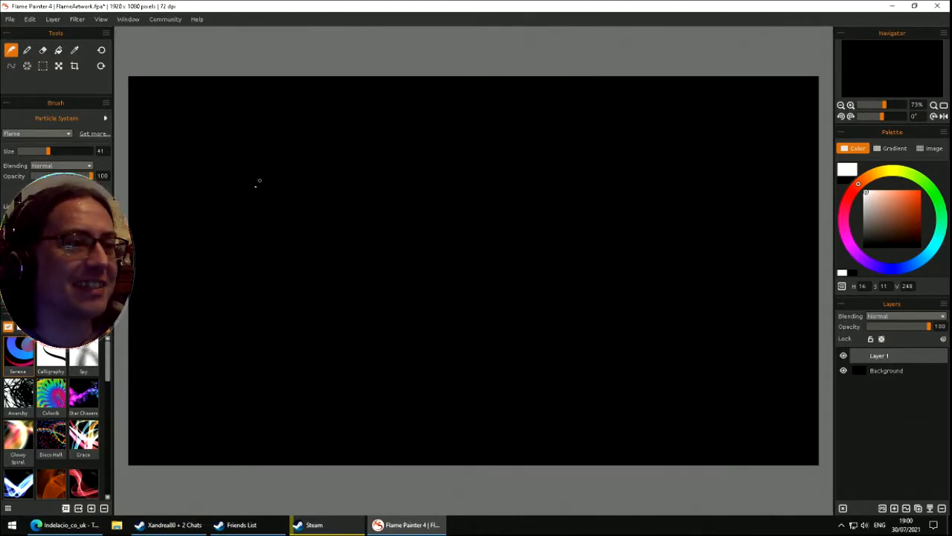
# - Paint a wavy white top stroke for the letter I, undoing the trial stem and base beneath it
pyautogui.moveTo(219, 179)
pyautogui.mouseDown()
pyautogui.moveTo(276, 200)
pyautogui.moveTo(324, 183)
pyautogui.mouseUp()
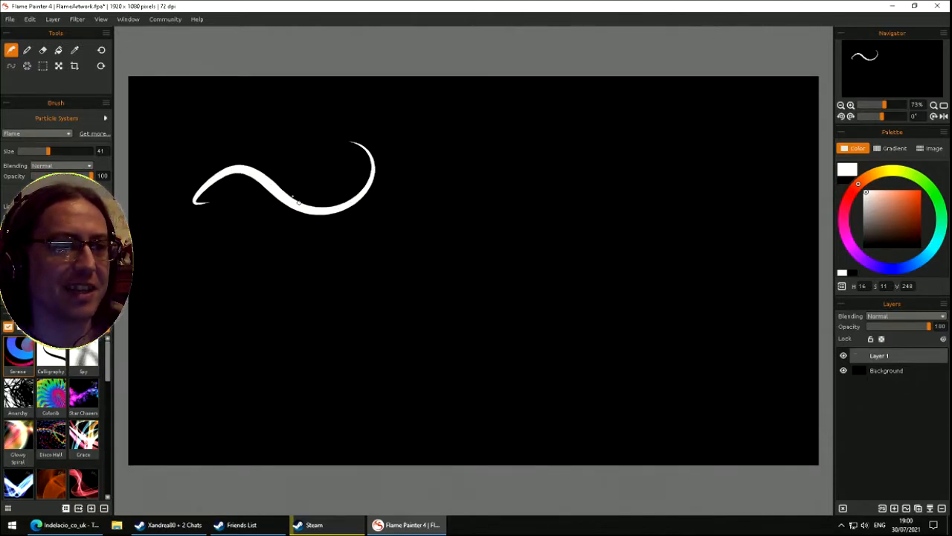
pyautogui.moveTo(291, 217)
pyautogui.mouseDown()
pyautogui.moveTo(317, 294)
pyautogui.moveTo(289, 310)
pyautogui.moveTo(380, 299)
pyautogui.mouseUp()
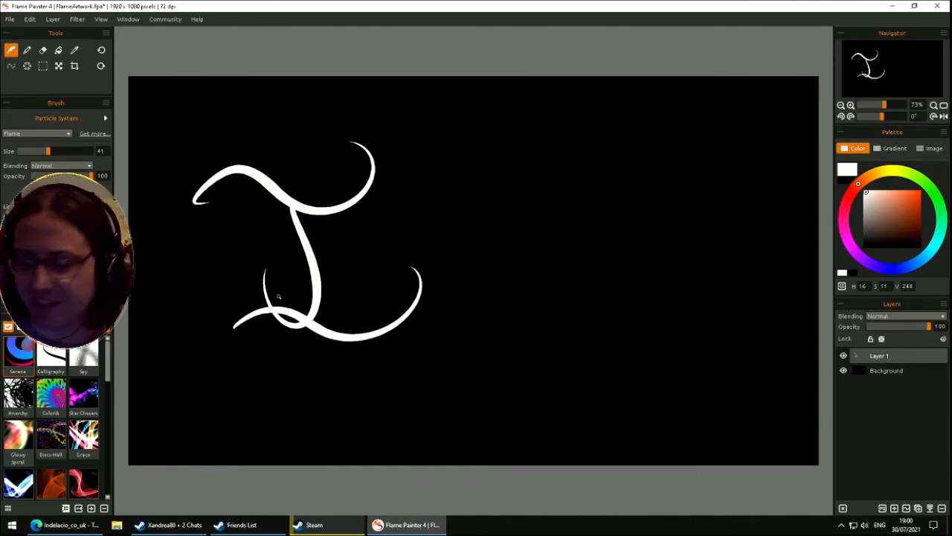
pyautogui.hotkey('ctrl', 'z')
pyautogui.hotkey('ctrl', 'z')
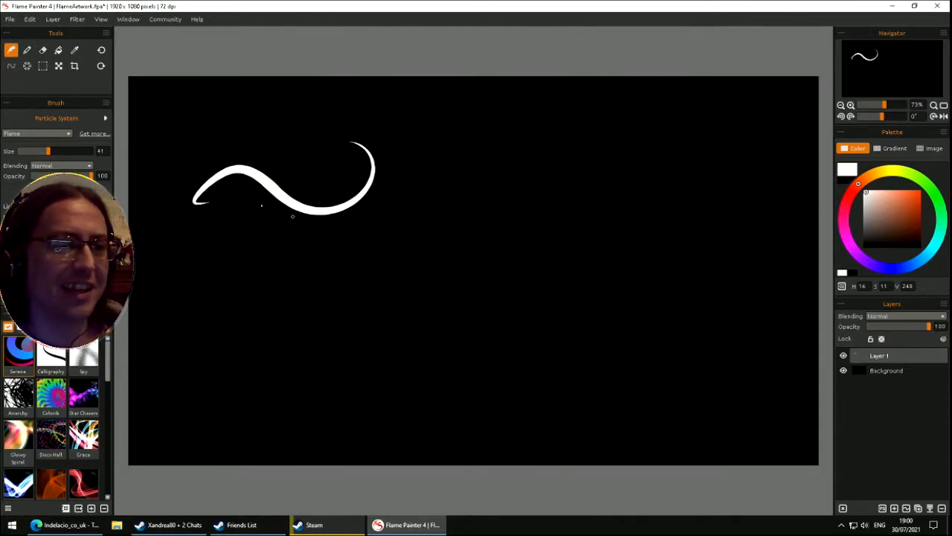
# - Paint the letter's stem down from the middle of the top stroke, hooking left at its foot, undoing unwanted versions
pyautogui.moveTo(298, 211)
pyautogui.mouseDown()
pyautogui.moveTo(296, 236)
pyautogui.moveTo(242, 318)
pyautogui.mouseUp()
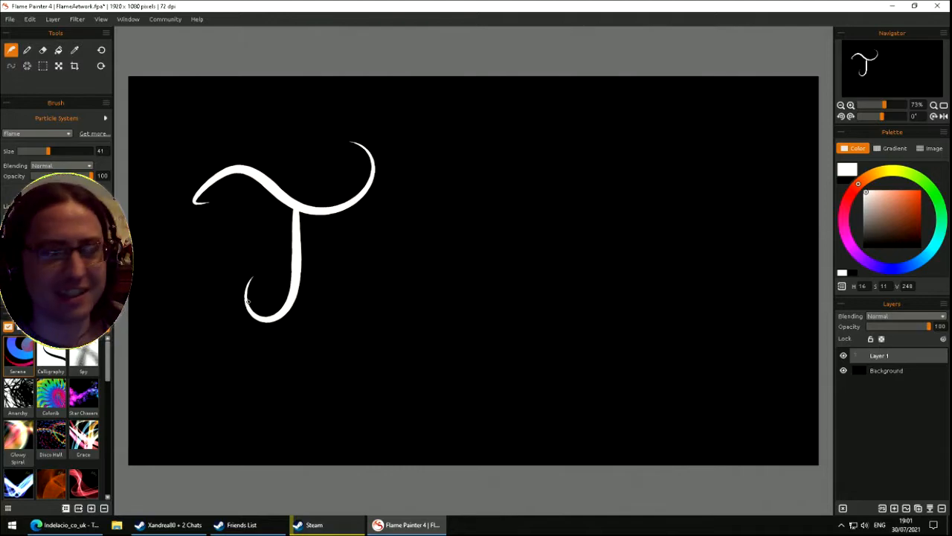
pyautogui.hotkey('ctrl', 'z')
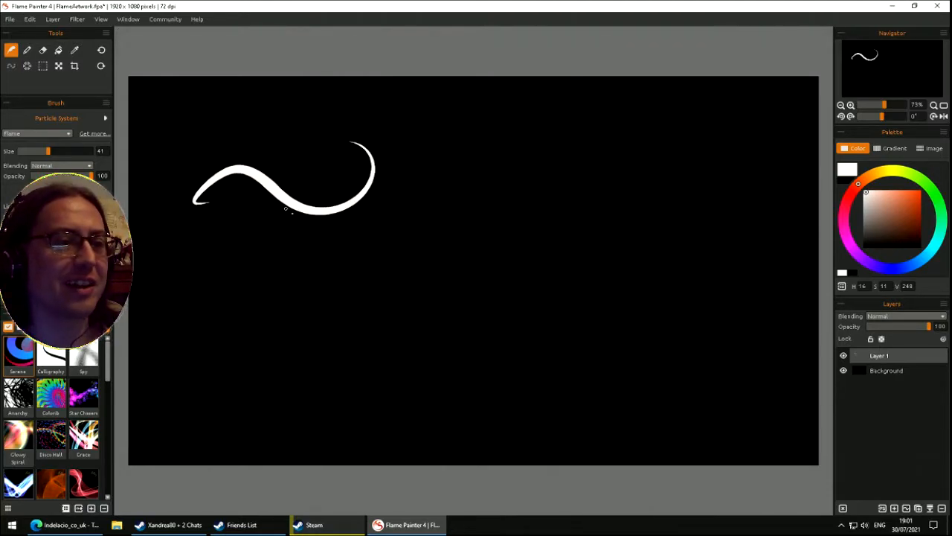
pyautogui.moveTo(289, 206); pyautogui.dragTo(263, 297)
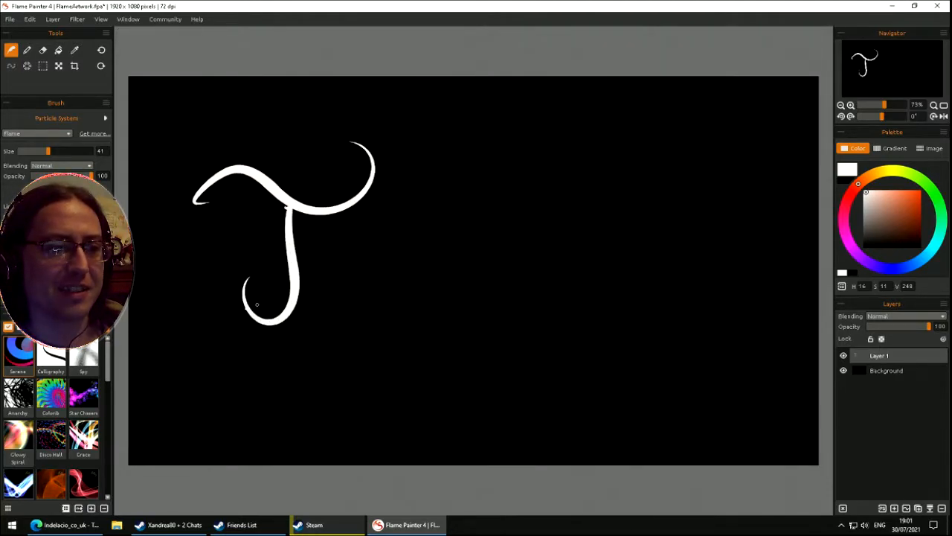
pyautogui.hotkey('ctrl', 'z')
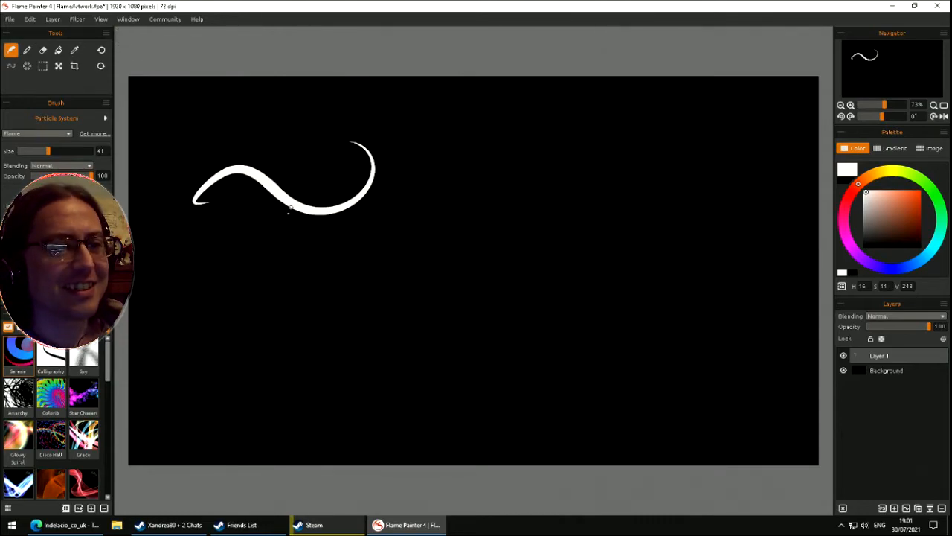
pyautogui.moveTo(289, 208); pyautogui.dragTo(263, 317)
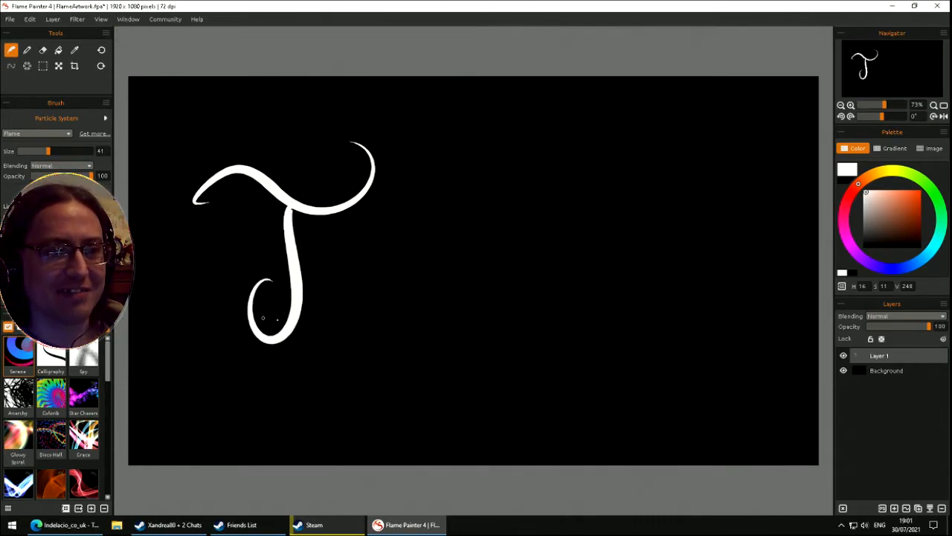
pyautogui.hotkey('ctrl', 'z')
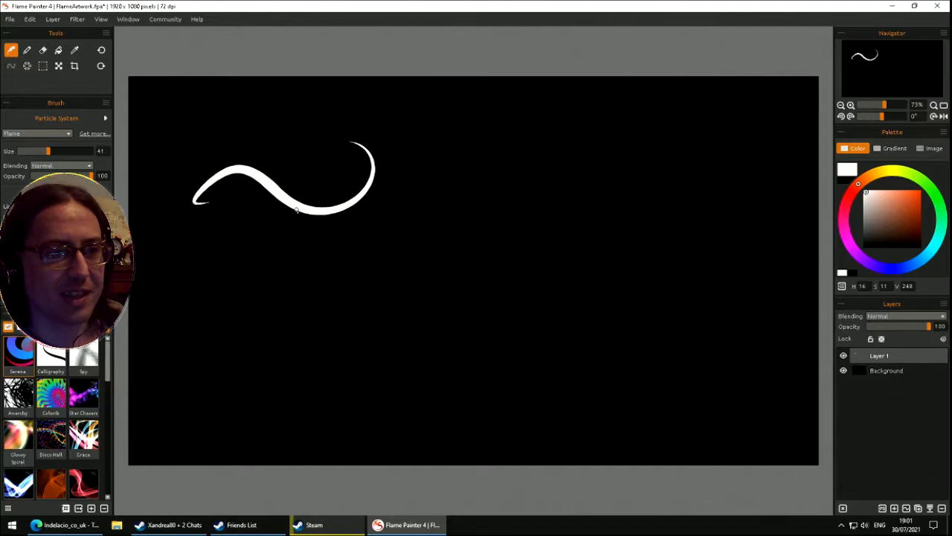
pyautogui.moveTo(292, 211)
pyautogui.mouseDown()
pyautogui.moveTo(262, 302)
pyautogui.moveTo(227, 309)
pyautogui.mouseUp()
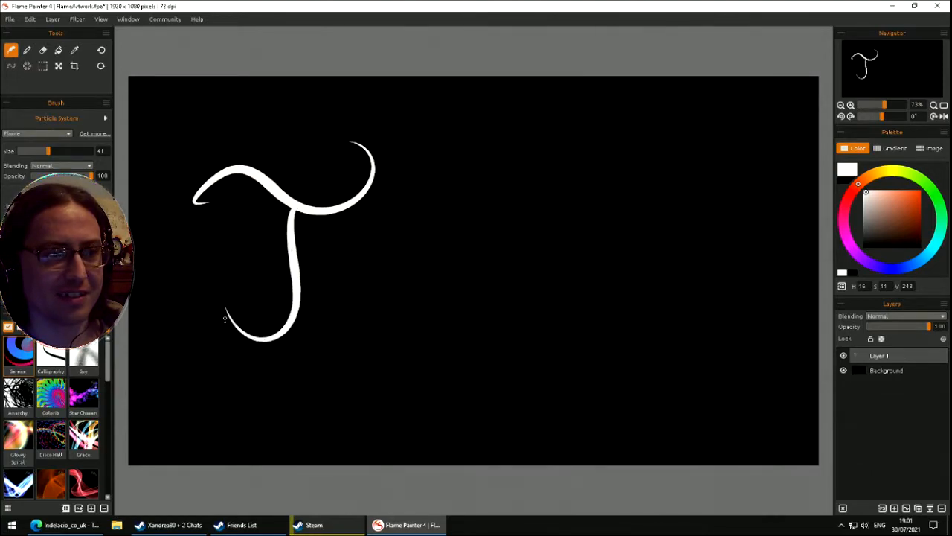
# - Try several sweeping base strokes across the foot of the letter's stem, undoing each one
pyautogui.moveTo(342, 331); pyautogui.dragTo(371, 372)
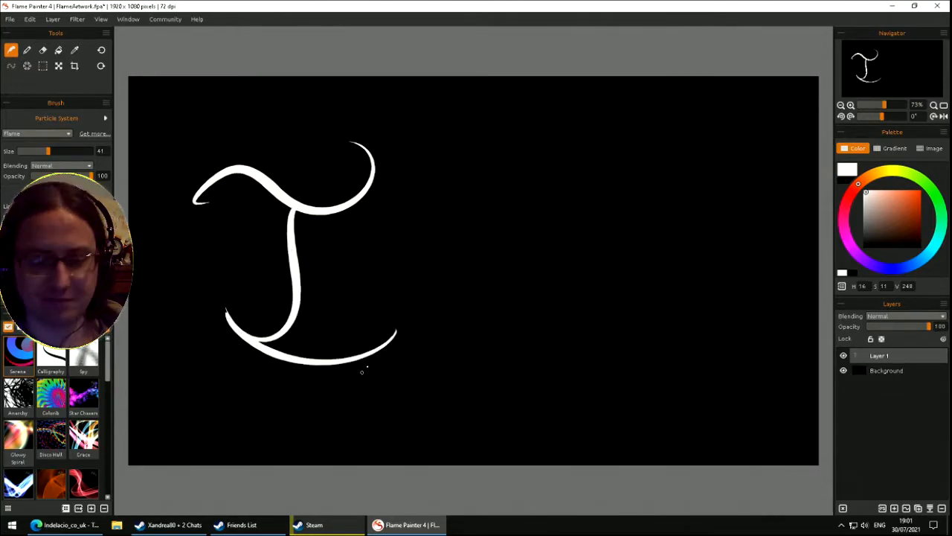
pyautogui.hotkey('ctrl', 'z')
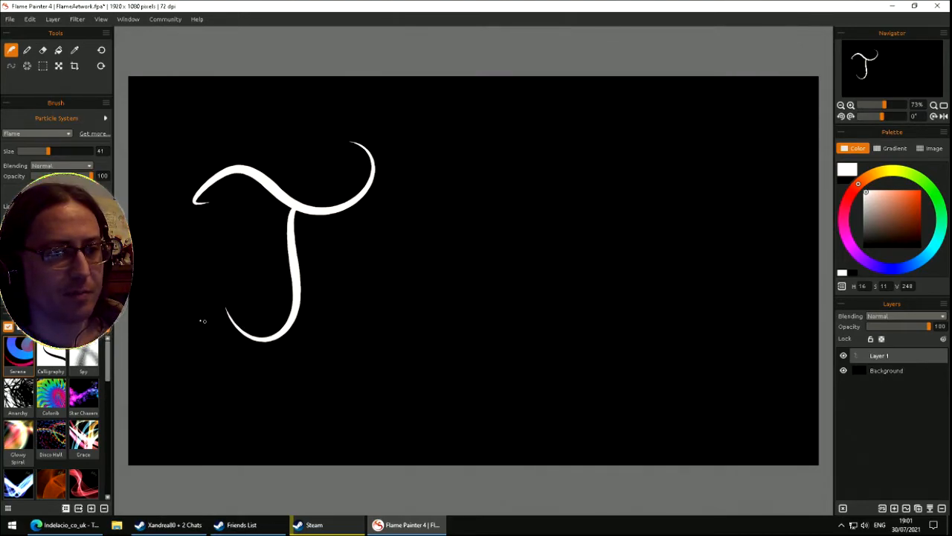
pyautogui.moveTo(176, 335)
pyautogui.mouseDown()
pyautogui.moveTo(319, 319)
pyautogui.moveTo(318, 339)
pyautogui.mouseUp()
pyautogui.hotkey('ctrl', 'z')
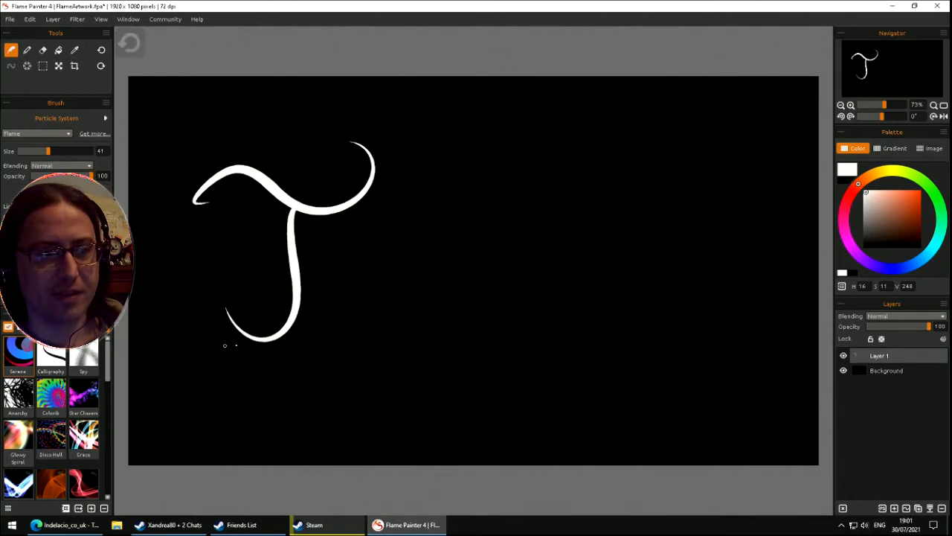
pyautogui.moveTo(197, 336)
pyautogui.mouseDown()
pyautogui.moveTo(285, 351)
pyautogui.moveTo(389, 320)
pyautogui.mouseUp()
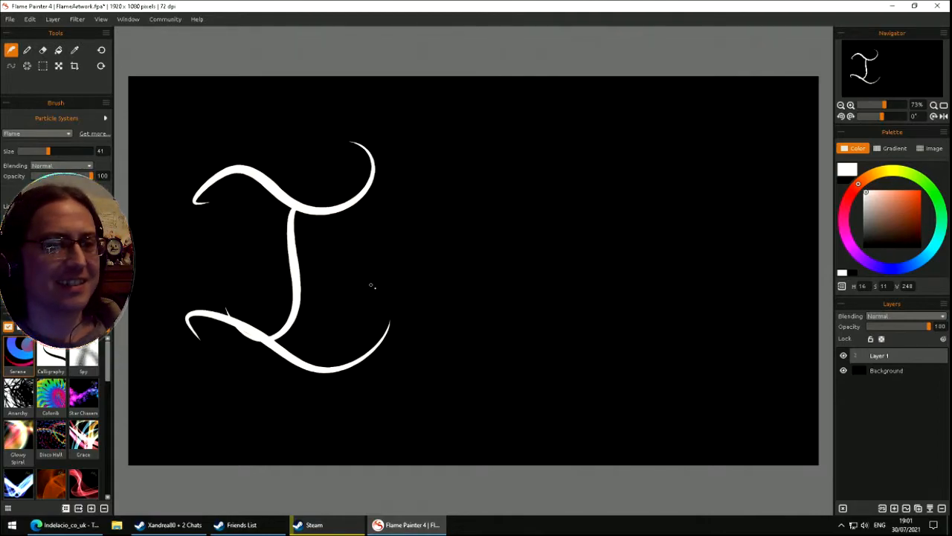
pyautogui.hotkey('ctrl', 'z')
pyautogui.moveTo(230, 338)
pyautogui.mouseDown()
pyautogui.moveTo(382, 323)
pyautogui.moveTo(460, 264)
pyautogui.mouseUp()
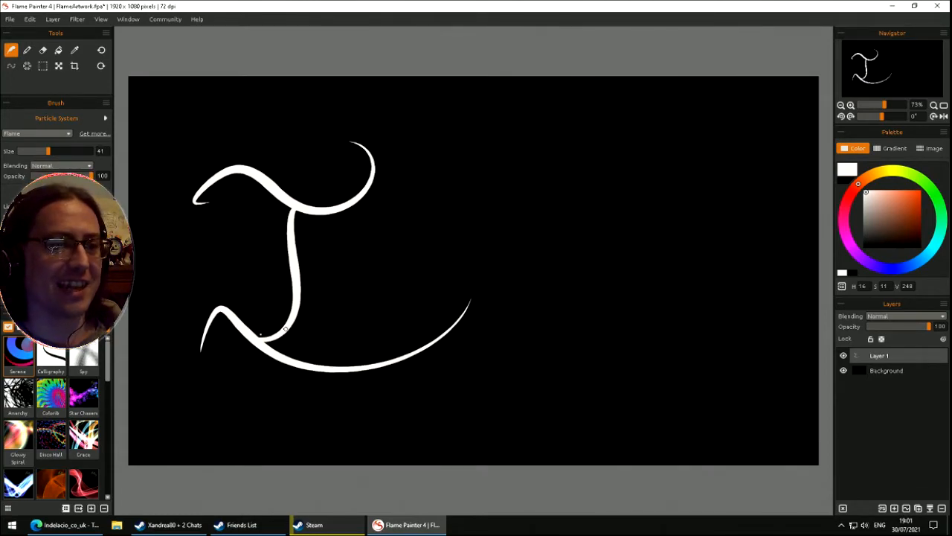
pyautogui.hotkey('ctrl', 'z')
pyautogui.moveTo(209, 342)
pyautogui.mouseDown()
pyautogui.moveTo(231, 311)
pyautogui.moveTo(401, 275)
pyautogui.moveTo(352, 287)
pyautogui.mouseUp()
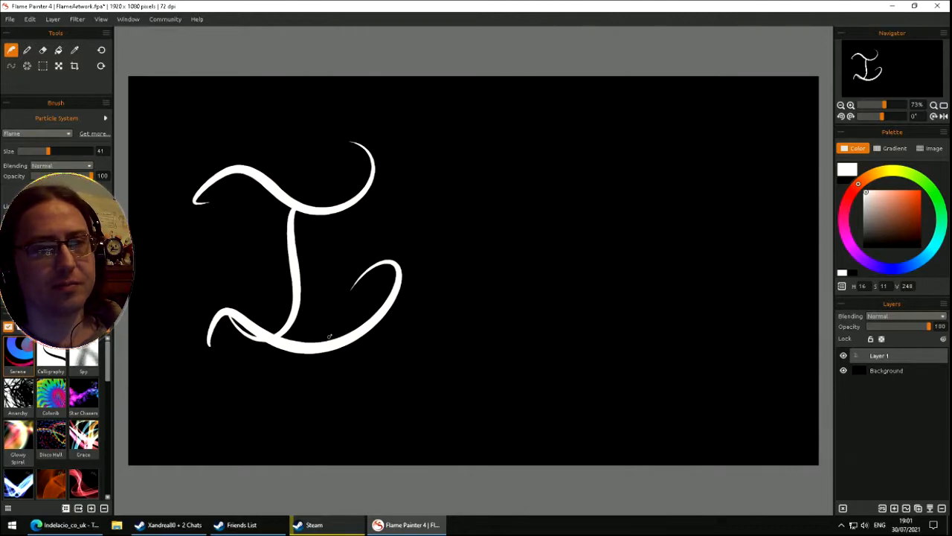
pyautogui.hotkey('ctrl', 'z')
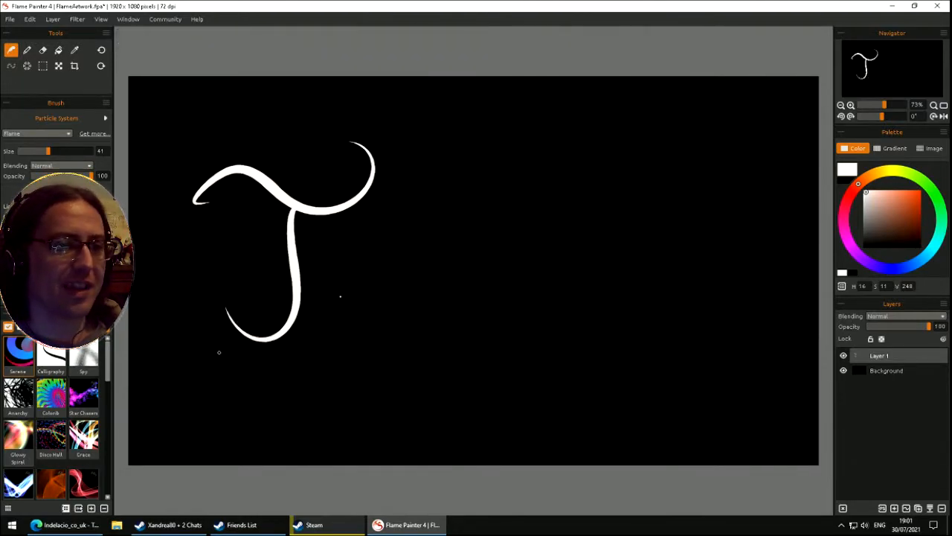
pyautogui.moveTo(207, 337)
pyautogui.mouseDown()
pyautogui.moveTo(255, 355)
pyautogui.moveTo(314, 333)
pyautogui.mouseUp()
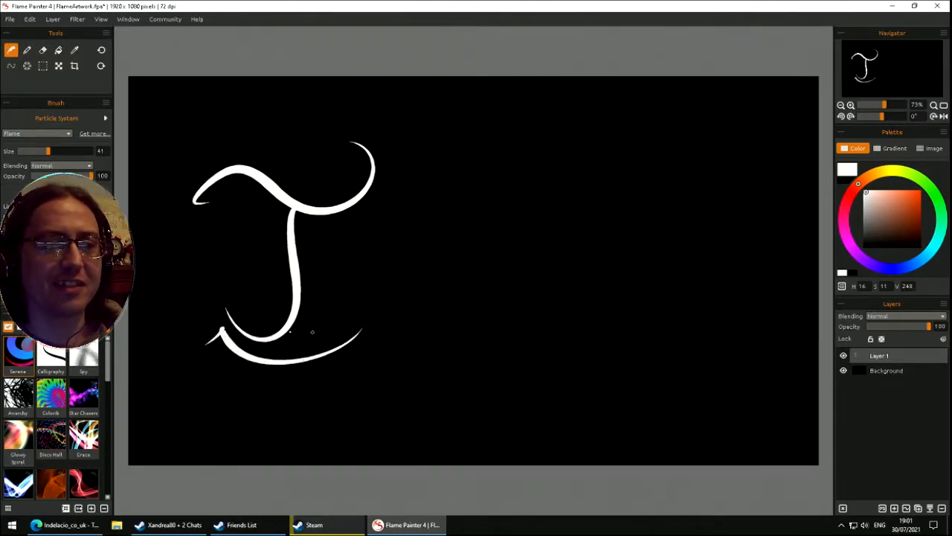
pyautogui.hotkey('ctrl', 'z')
pyautogui.moveTo(231, 331)
pyautogui.mouseDown()
pyautogui.moveTo(260, 345)
pyautogui.moveTo(308, 323)
pyautogui.mouseUp()
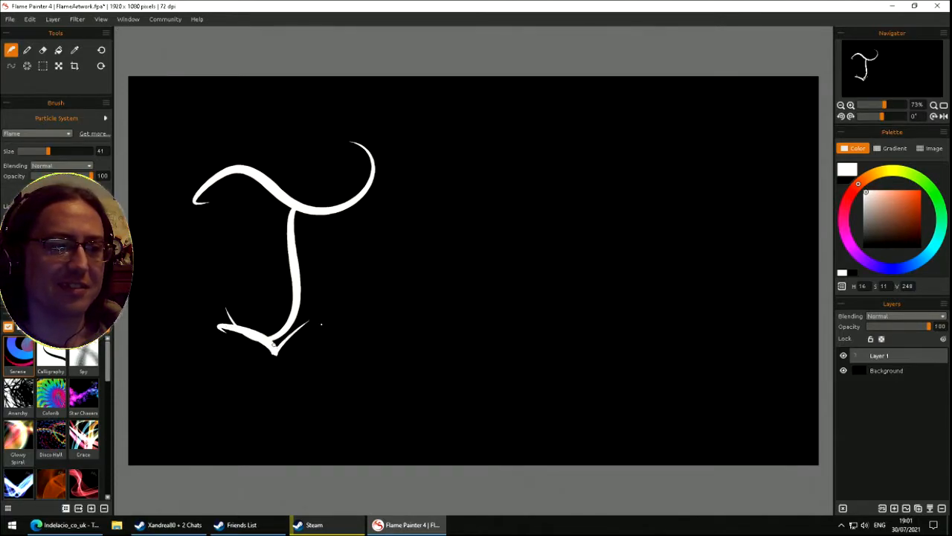
pyautogui.hotkey('ctrl', 'z')
pyautogui.moveTo(192, 320)
pyautogui.mouseDown()
pyautogui.moveTo(283, 340)
pyautogui.moveTo(362, 294)
pyautogui.mouseUp()
pyautogui.hotkey('ctrl', 'z')
pyautogui.moveTo(185, 325)
pyautogui.mouseDown()
pyautogui.moveTo(233, 335)
pyautogui.moveTo(327, 325)
pyautogui.mouseUp()
pyautogui.hotkey('ctrl', 'z')
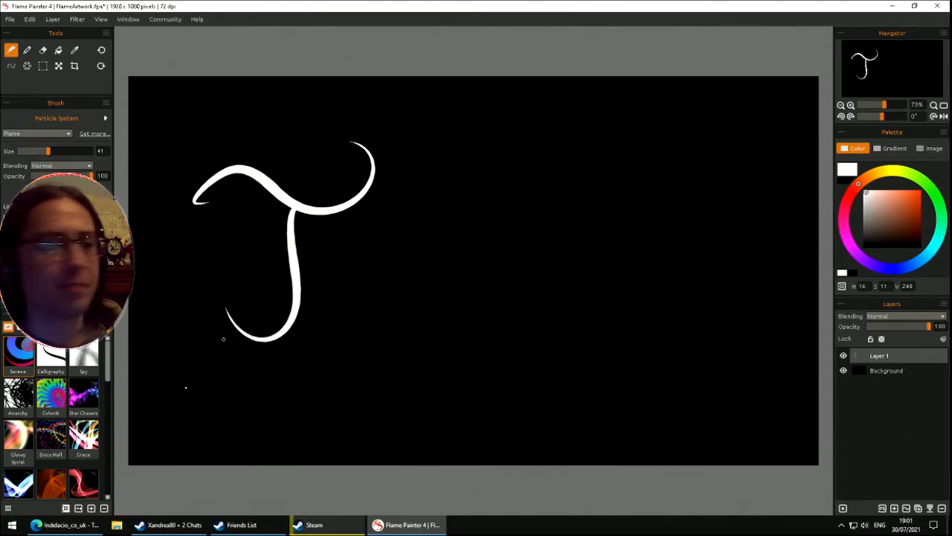
# - Redraw the letter's base as a stroke looping left of the stem, crossing its foot and ending in an upward flick
pyautogui.moveTo(170, 360)
pyautogui.mouseDown()
pyautogui.moveTo(355, 323)
pyautogui.moveTo(410, 277)
pyautogui.mouseUp()
pyautogui.hotkey('ctrl', 'z')
pyautogui.moveTo(216, 352)
pyautogui.mouseDown()
pyautogui.moveTo(230, 325)
pyautogui.moveTo(271, 344)
pyautogui.moveTo(342, 320)
pyautogui.mouseUp()
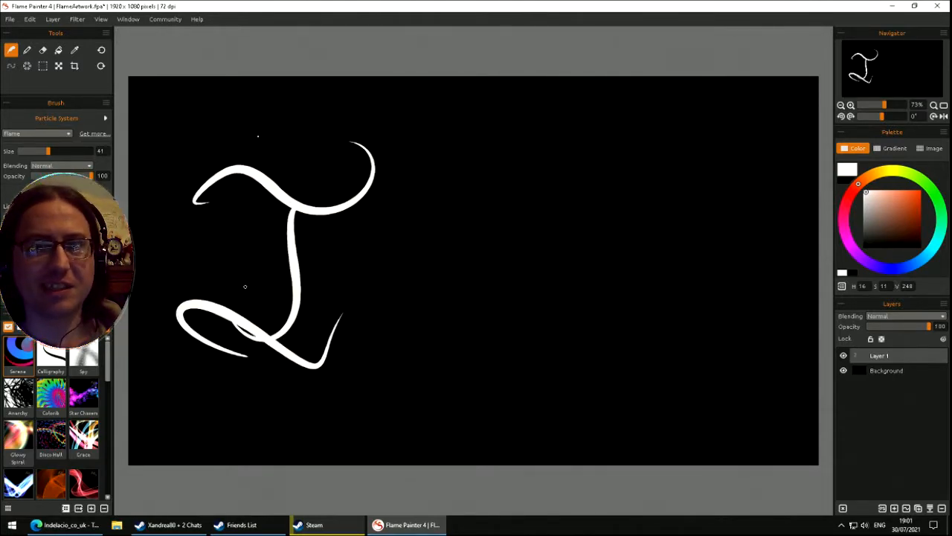
# - Undo the letter's base stroke, and try wider replacements rising to the right across the stem's foot, undoing each one
pyautogui.hotkey('ctrl', 'z')
pyautogui.moveTo(195, 379)
pyautogui.mouseDown()
pyautogui.moveTo(376, 282)
pyautogui.moveTo(411, 277)
pyautogui.mouseUp()
pyautogui.hotkey('ctrl', 'z')
pyautogui.moveTo(227, 365)
pyautogui.mouseDown()
pyautogui.moveTo(271, 342)
pyautogui.moveTo(404, 327)
pyautogui.moveTo(442, 293)
pyautogui.mouseUp()
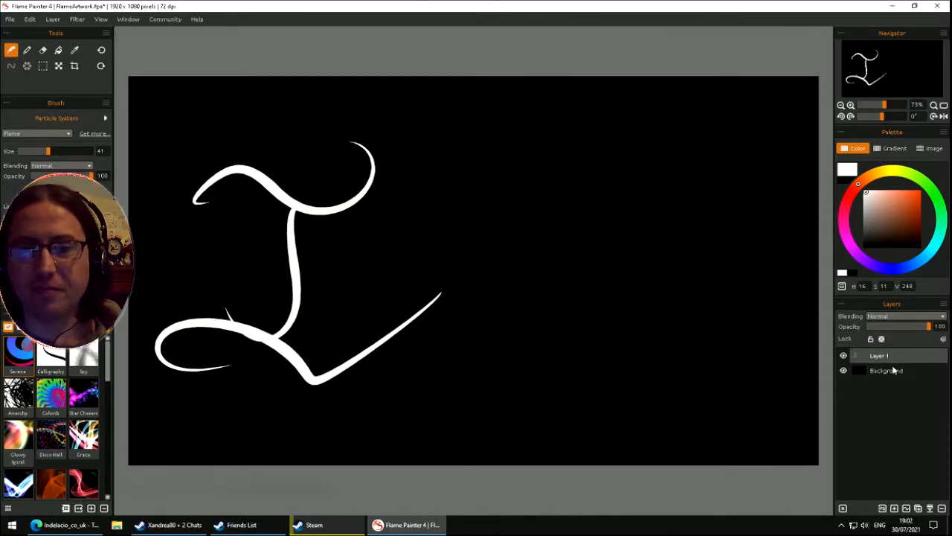
pyautogui.hotkey('ctrl', 'z')
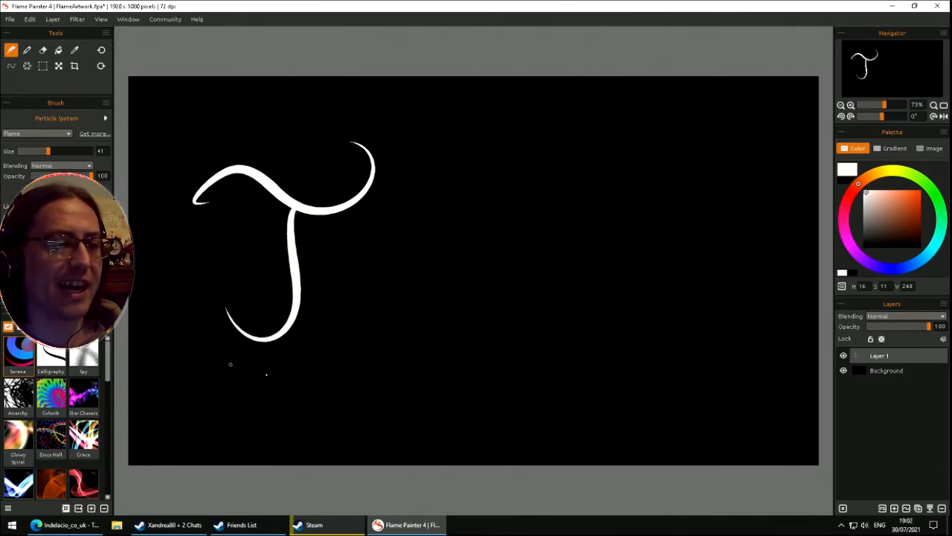
# - Try base strokes of various lengths, arching left of the stem and sweeping up to the right, undoing each one
pyautogui.moveTo(222, 331)
pyautogui.mouseDown()
pyautogui.moveTo(298, 353)
pyautogui.moveTo(521, 275)
pyautogui.mouseUp()
pyautogui.hotkey('ctrl', 'z')
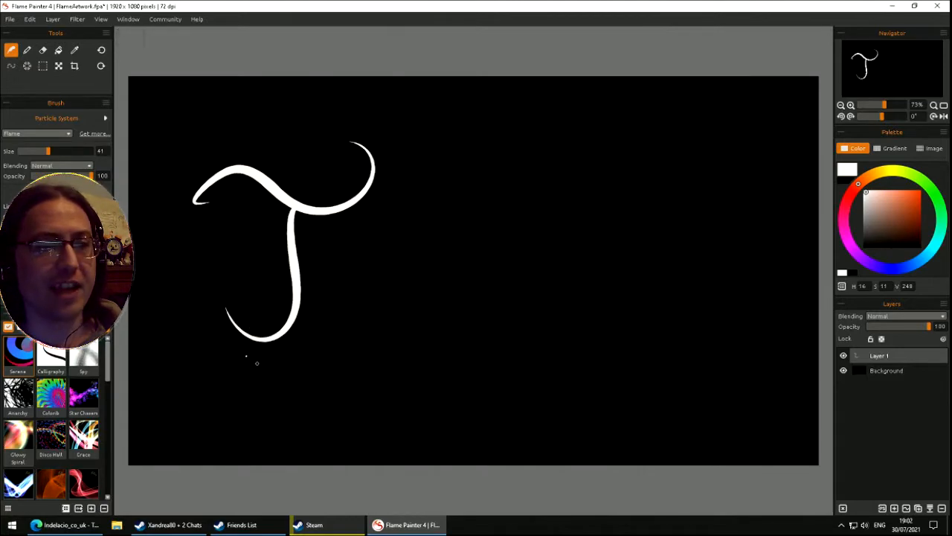
pyautogui.moveTo(174, 367)
pyautogui.mouseDown()
pyautogui.moveTo(227, 321)
pyautogui.moveTo(335, 345)
pyautogui.mouseUp()
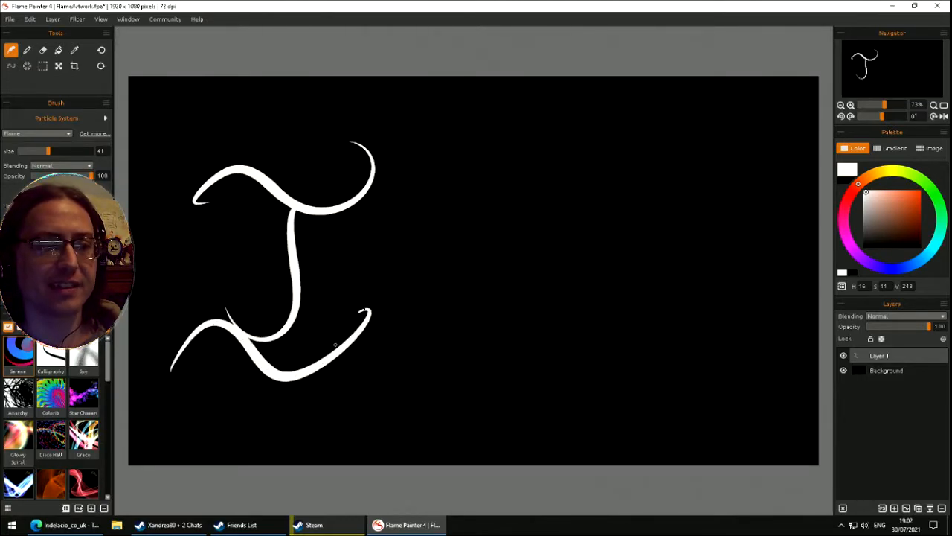
pyautogui.hotkey('ctrl', 'z')
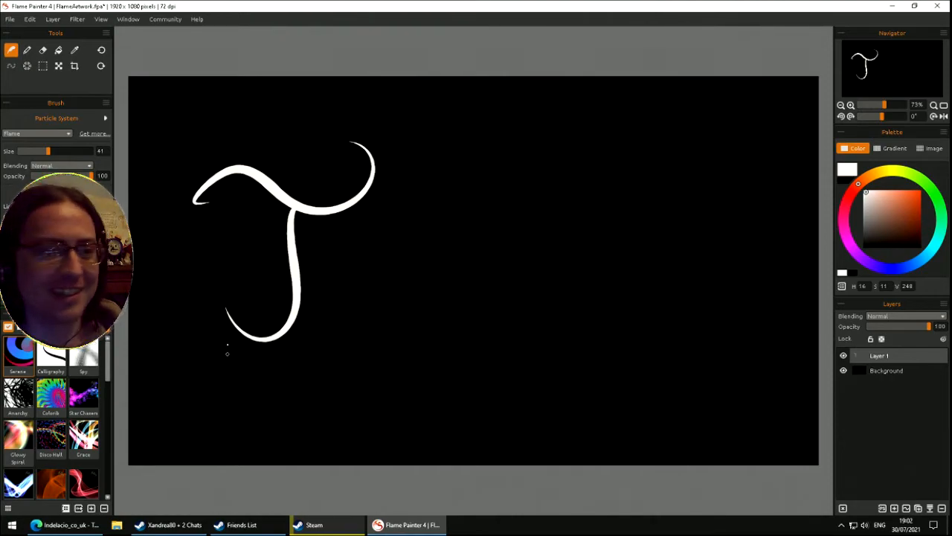
pyautogui.moveTo(189, 371); pyautogui.dragTo(421, 328)
pyautogui.hotkey('ctrl', 'z')
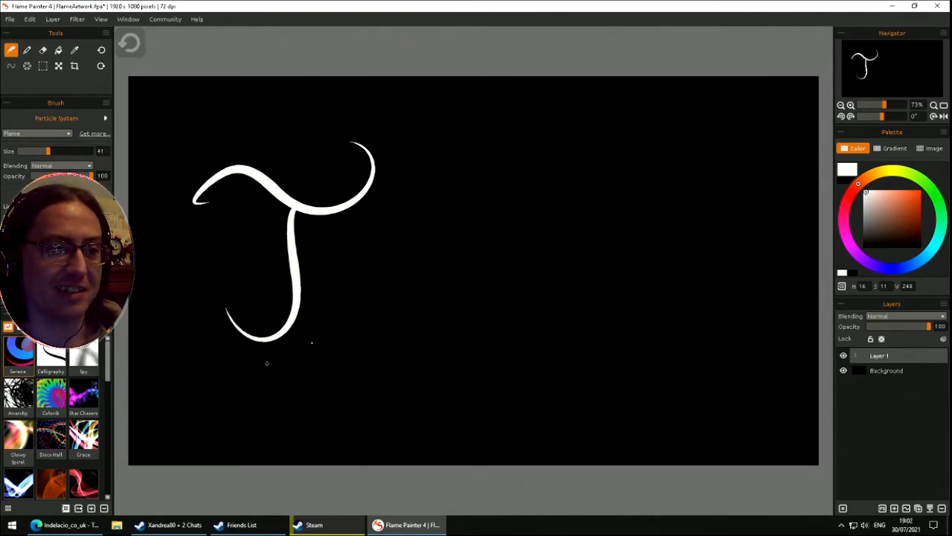
pyautogui.moveTo(198, 326)
pyautogui.mouseDown()
pyautogui.moveTo(267, 356)
pyautogui.moveTo(376, 321)
pyautogui.mouseUp()
pyautogui.hotkey('ctrl', 'z')
pyautogui.moveTo(186, 351)
pyautogui.mouseDown()
pyautogui.moveTo(210, 331)
pyautogui.moveTo(363, 327)
pyautogui.mouseUp()
pyautogui.hotkey('ctrl', 'z')
pyautogui.moveTo(186, 329); pyautogui.dragTo(399, 314)
pyautogui.hotkey('ctrl', 'z')
pyautogui.moveTo(182, 339)
pyautogui.mouseDown()
pyautogui.moveTo(450, 298)
pyautogui.moveTo(482, 283)
pyautogui.mouseUp()
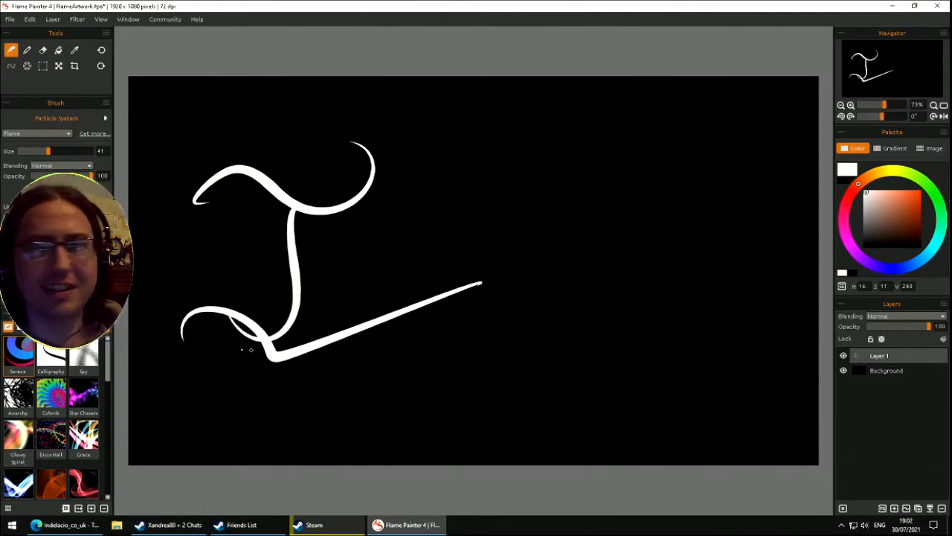
pyautogui.hotkey('ctrl', 'z')
pyautogui.moveTo(191, 363)
pyautogui.mouseDown()
pyautogui.moveTo(179, 351)
pyautogui.moveTo(506, 273)
pyautogui.moveTo(563, 227)
pyautogui.mouseUp()
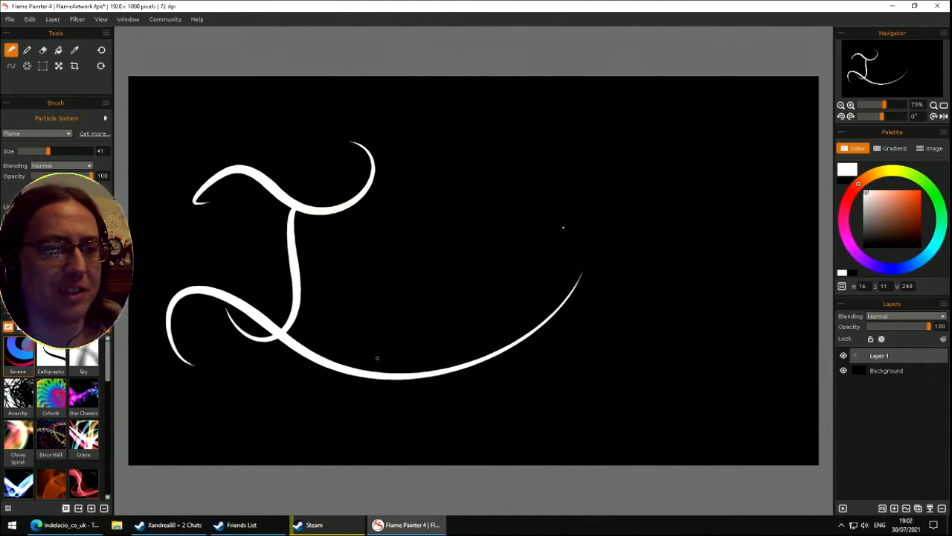
pyautogui.hotkey('ctrl', 'z')
pyautogui.moveTo(167, 337)
pyautogui.mouseDown()
pyautogui.moveTo(253, 327)
pyautogui.moveTo(500, 263)
pyautogui.mouseUp()
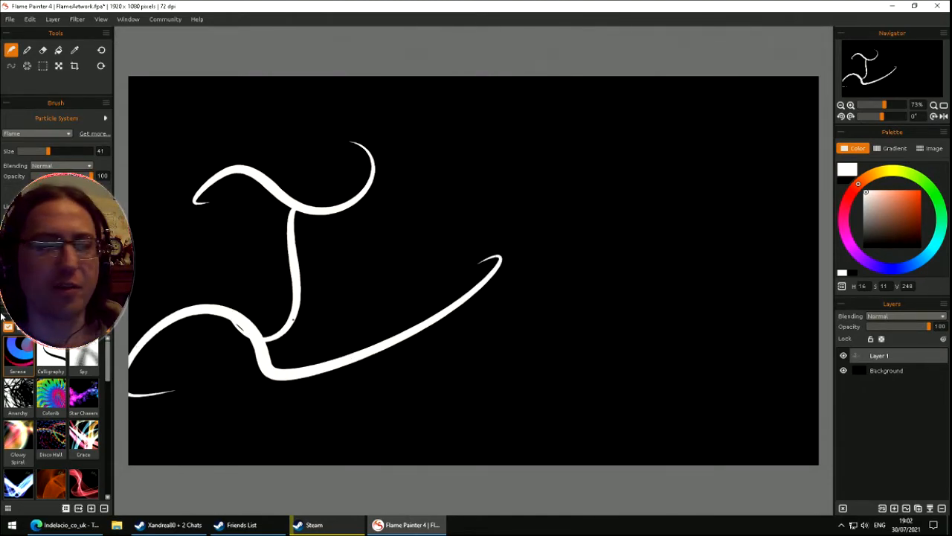
pyautogui.hotkey('ctrl', 'z')
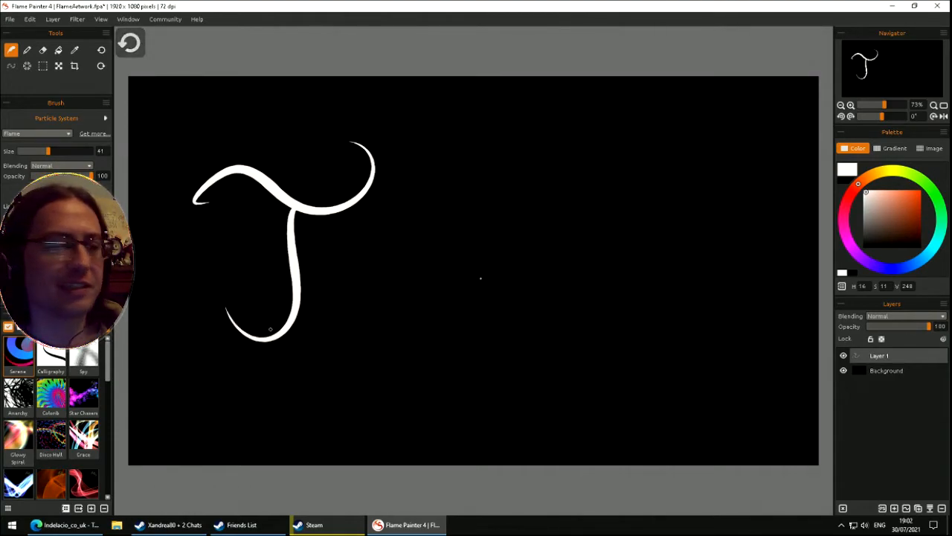
# - Try wave-shaped base strokes that dip beneath the stem's foot and turn up to the right, undoing each one
pyautogui.moveTo(195, 339); pyautogui.dragTo(425, 312)
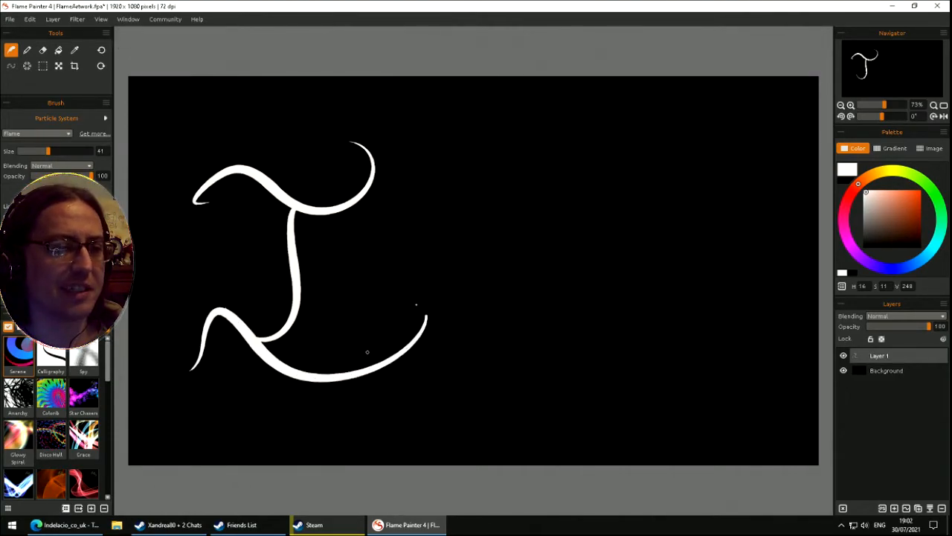
pyautogui.hotkey('ctrl', 'z')
pyautogui.moveTo(168, 372)
pyautogui.mouseDown()
pyautogui.moveTo(217, 312)
pyautogui.moveTo(414, 315)
pyautogui.moveTo(453, 290)
pyautogui.mouseUp()
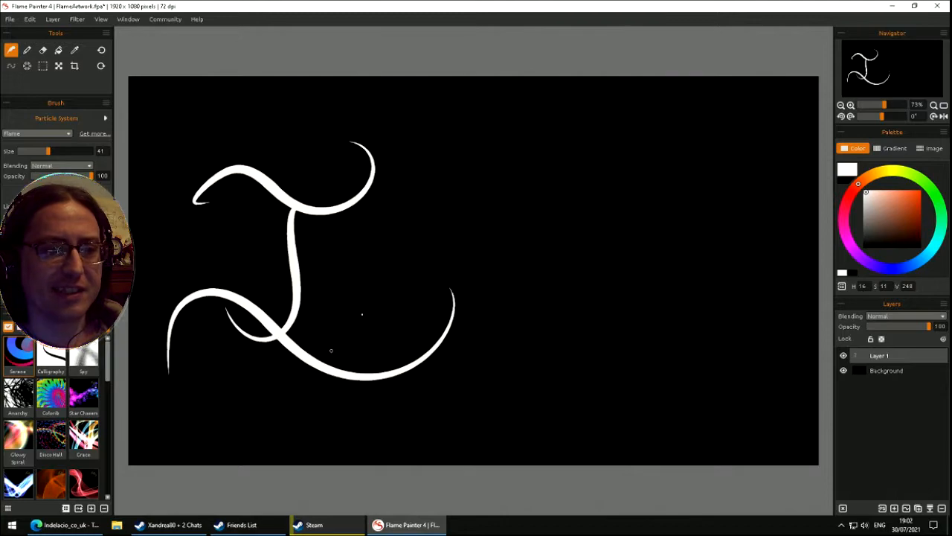
pyautogui.hotkey('ctrl', 'z')
pyautogui.moveTo(185, 355); pyautogui.dragTo(369, 331)
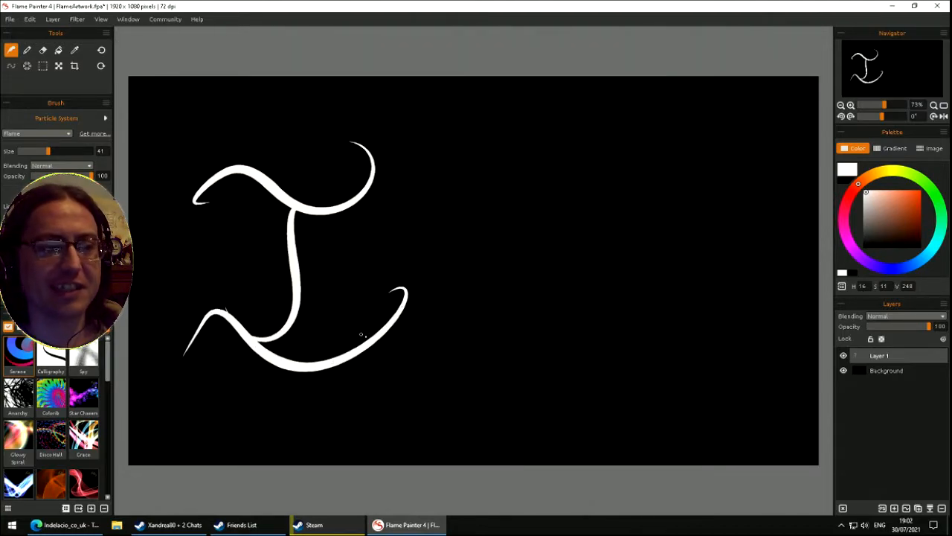
pyautogui.hotkey('ctrl', 'z')
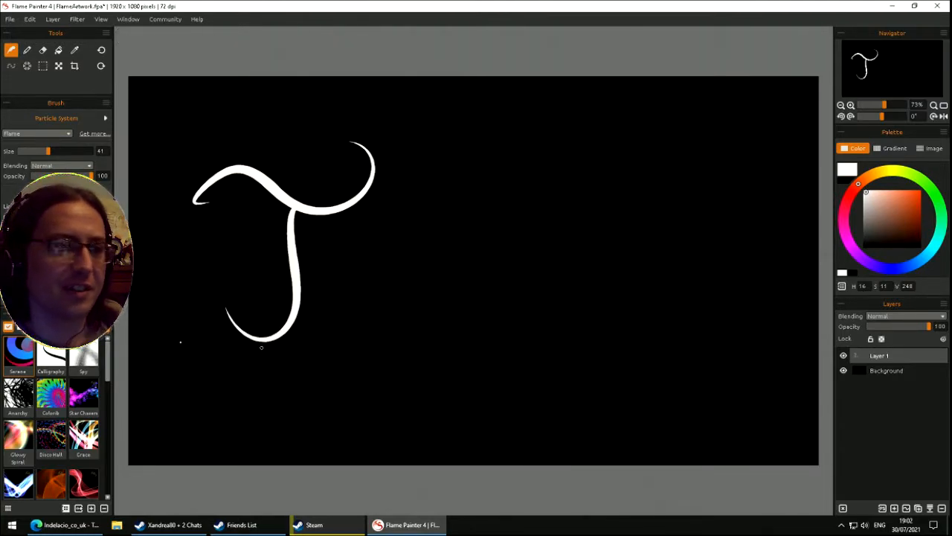
pyautogui.moveTo(178, 357)
pyautogui.mouseDown()
pyautogui.moveTo(361, 334)
pyautogui.moveTo(345, 340)
pyautogui.mouseUp()
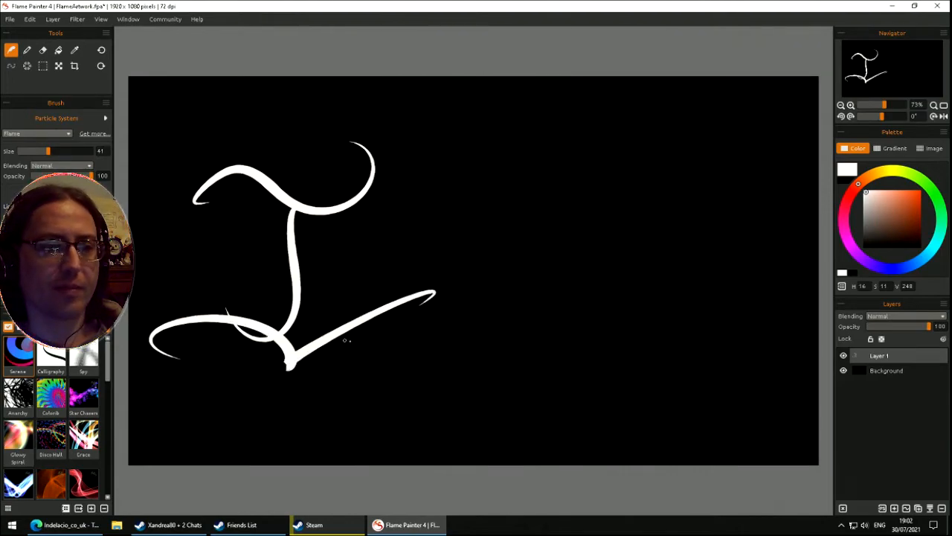
pyautogui.hotkey('ctrl', 'z')
pyautogui.moveTo(192, 368)
pyautogui.mouseDown()
pyautogui.moveTo(315, 335)
pyautogui.moveTo(358, 339)
pyautogui.mouseUp()
pyautogui.hotkey('ctrl', 'z')
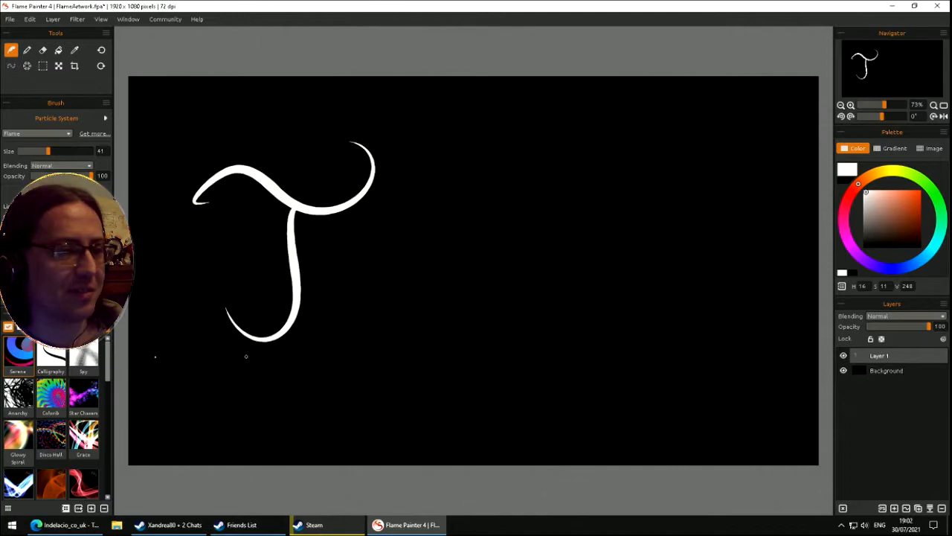
pyautogui.moveTo(192, 342)
pyautogui.mouseDown()
pyautogui.moveTo(262, 345)
pyautogui.moveTo(357, 309)
pyautogui.moveTo(348, 316)
pyautogui.moveTo(402, 290)
pyautogui.mouseUp()
pyautogui.hotkey('ctrl', 'z')
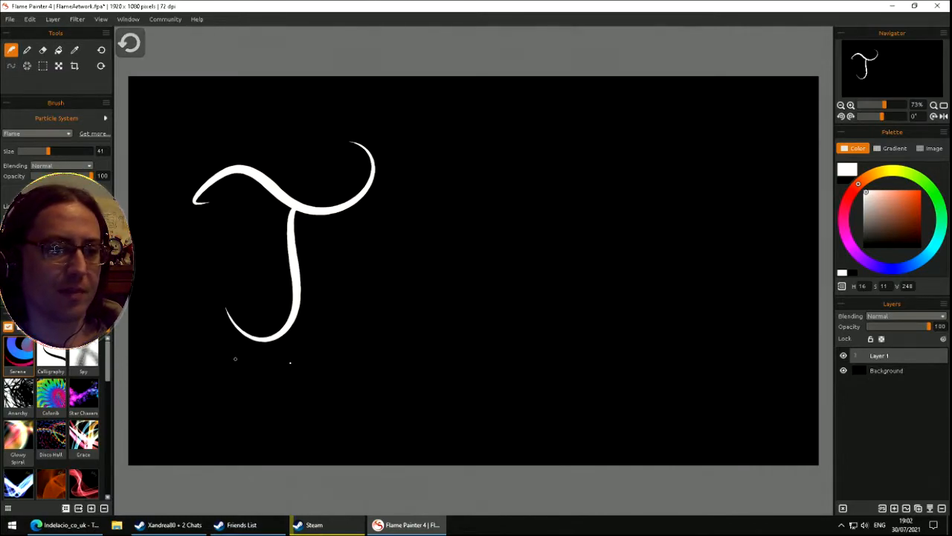
# - Try further base strokes, including a hooked one with a long, nearly straight tail to the right, undoing each one
pyautogui.moveTo(180, 322)
pyautogui.mouseDown()
pyautogui.moveTo(336, 336)
pyautogui.moveTo(439, 277)
pyautogui.mouseUp()
pyautogui.hotkey('ctrl', 'z')
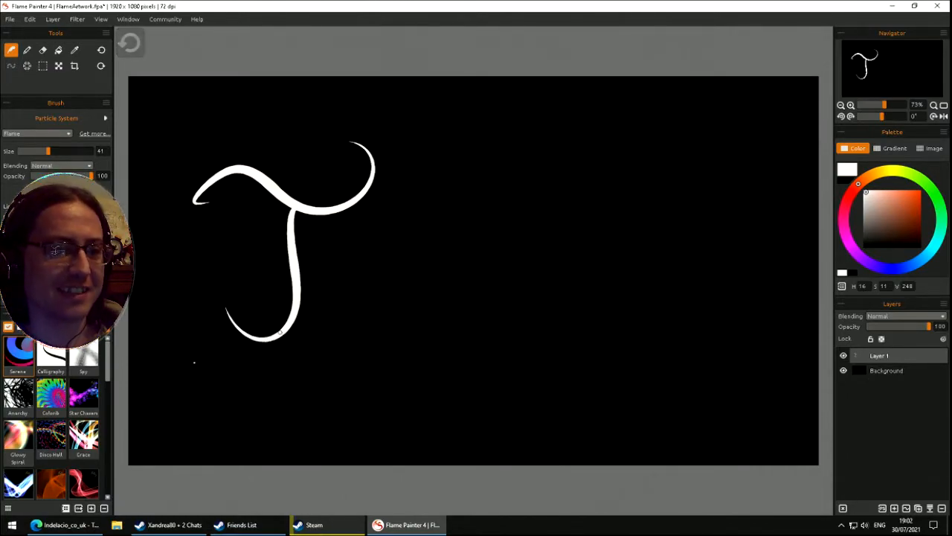
pyautogui.moveTo(164, 380)
pyautogui.mouseDown()
pyautogui.moveTo(256, 309)
pyautogui.moveTo(337, 305)
pyautogui.mouseUp()
pyautogui.hotkey('ctrl', 'z')
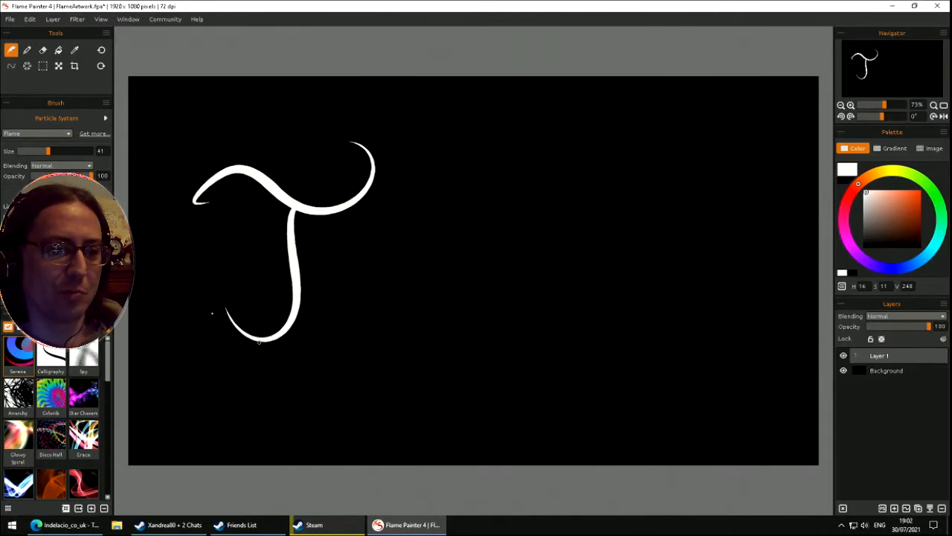
pyautogui.moveTo(270, 338); pyautogui.dragTo(410, 296)
pyautogui.hotkey('ctrl', 'z')
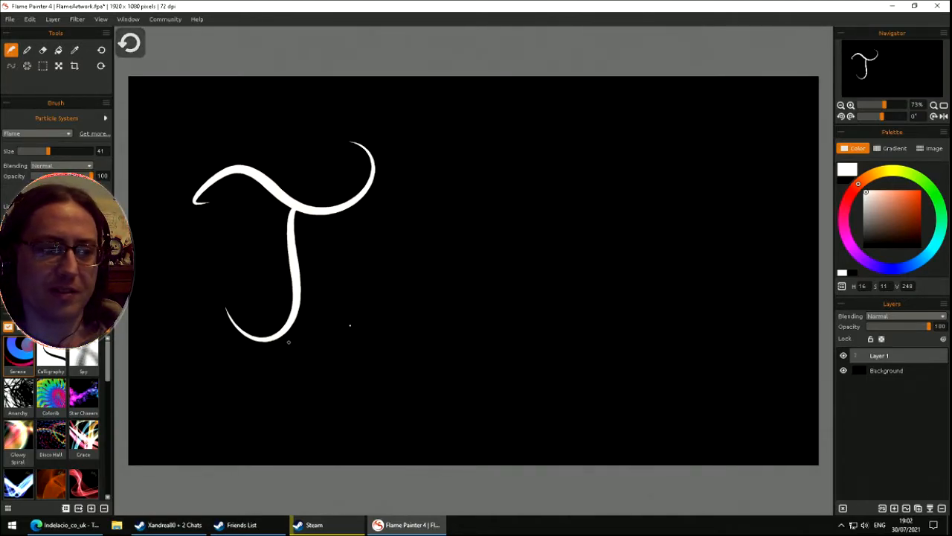
pyautogui.moveTo(200, 347)
pyautogui.mouseDown()
pyautogui.moveTo(232, 320)
pyautogui.moveTo(368, 306)
pyautogui.moveTo(435, 276)
pyautogui.mouseUp()
pyautogui.hotkey('ctrl', 'z')
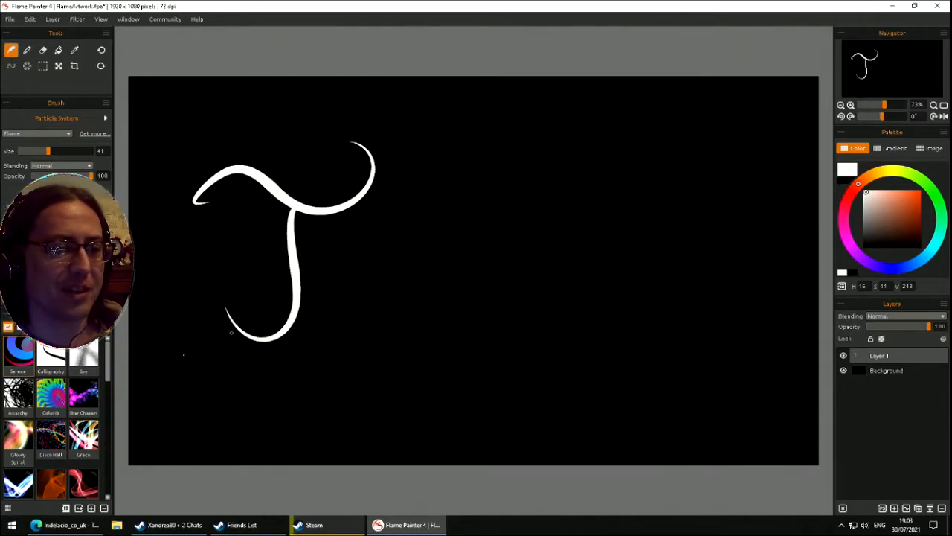
pyautogui.moveTo(183, 354)
pyautogui.mouseDown()
pyautogui.moveTo(242, 327)
pyautogui.moveTo(549, 309)
pyautogui.mouseUp()
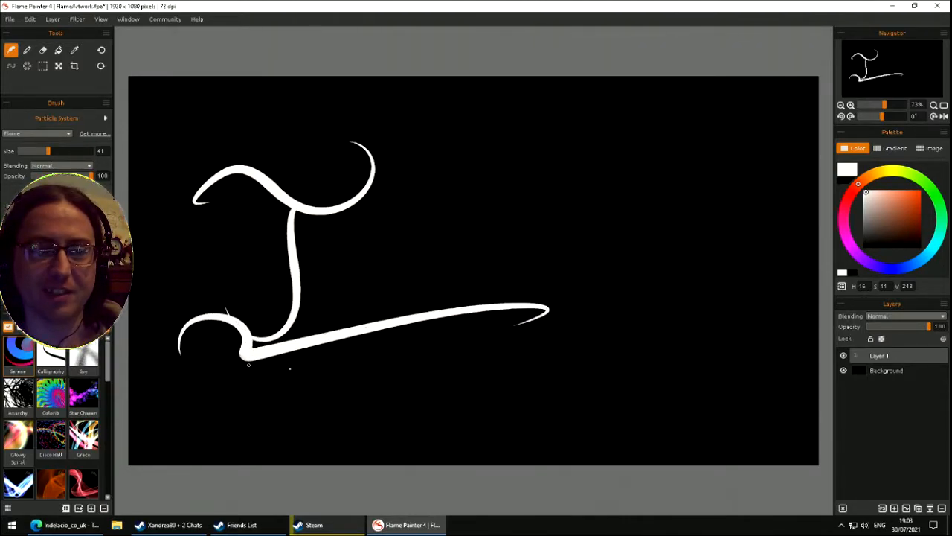
pyautogui.hotkey('ctrl', 'z')
pyautogui.moveTo(194, 387)
pyautogui.mouseDown()
pyautogui.moveTo(217, 294)
pyautogui.moveTo(428, 360)
pyautogui.mouseUp()
pyautogui.hotkey('ctrl', 'z')
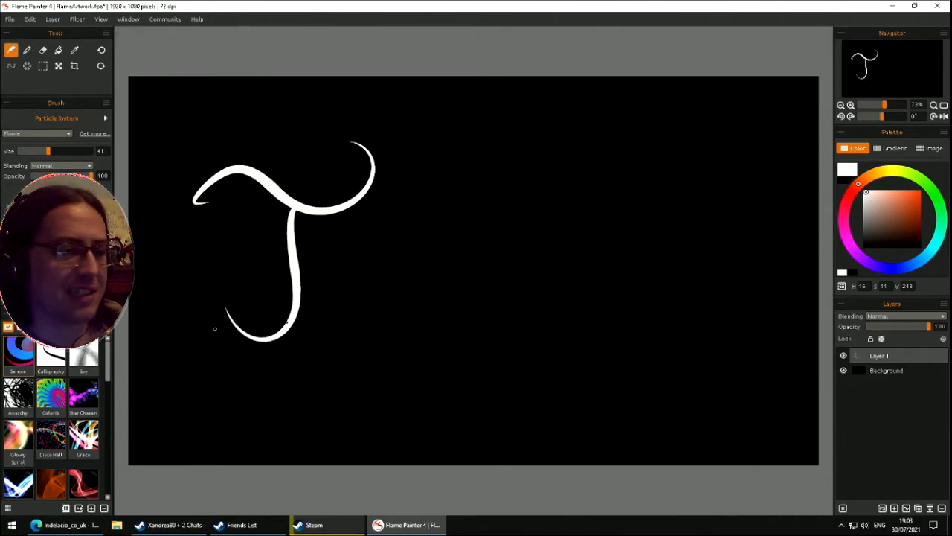
pyautogui.moveTo(220, 349)
pyautogui.mouseDown()
pyautogui.moveTo(287, 348)
pyautogui.moveTo(414, 321)
pyautogui.mouseUp()
pyautogui.hotkey('ctrl', 'z')
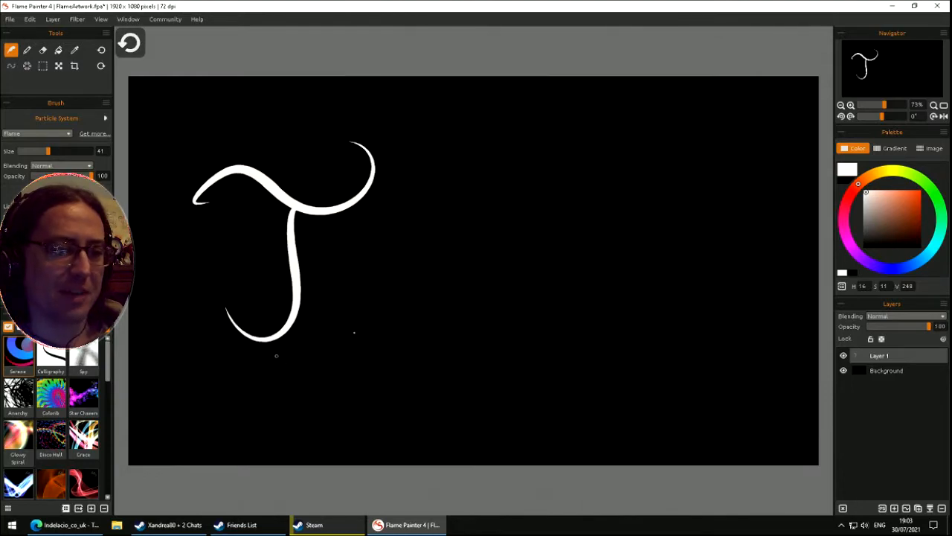
pyautogui.moveTo(198, 328)
pyautogui.mouseDown()
pyautogui.moveTo(318, 341)
pyautogui.moveTo(491, 261)
pyautogui.mouseUp()
pyautogui.hotkey('ctrl', 'z')
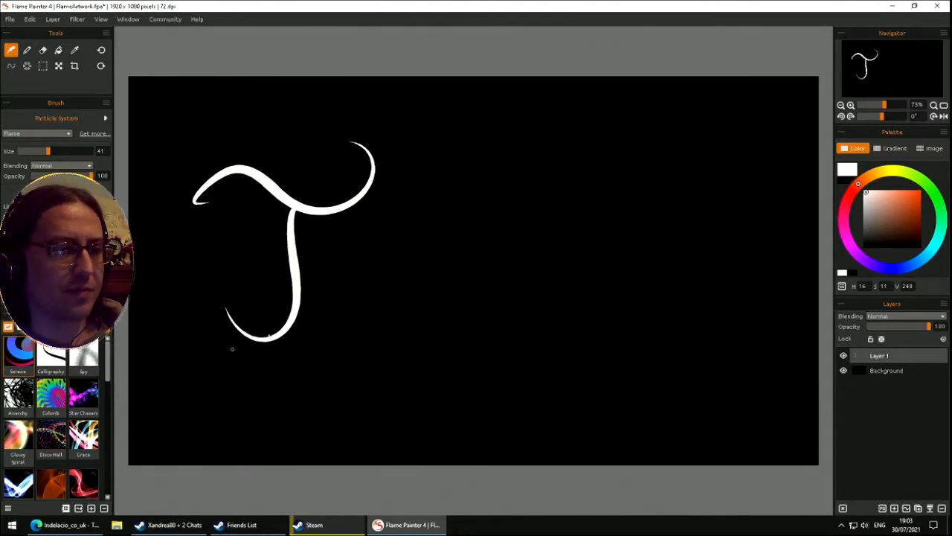
# - Paint the letter's base as a hooked wave passing beneath the stem's foot and sweeping far up to the right, undoing unwanted versions
pyautogui.moveTo(199, 340)
pyautogui.mouseDown()
pyautogui.moveTo(242, 348)
pyautogui.moveTo(573, 282)
pyautogui.mouseUp()
pyautogui.hotkey('ctrl', 'z')
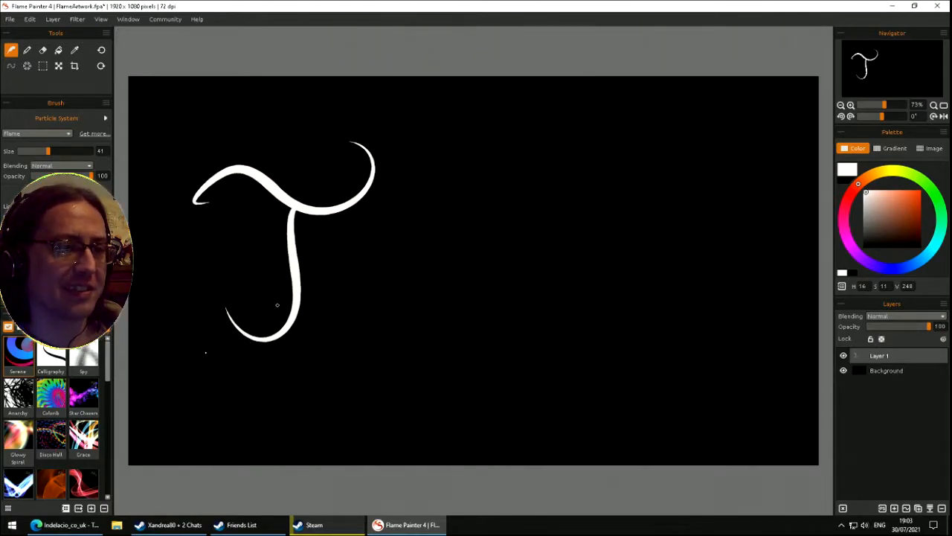
pyautogui.moveTo(199, 338)
pyautogui.mouseDown()
pyautogui.moveTo(245, 343)
pyautogui.moveTo(409, 302)
pyautogui.moveTo(471, 266)
pyautogui.mouseUp()
pyautogui.hotkey('ctrl', 'z')
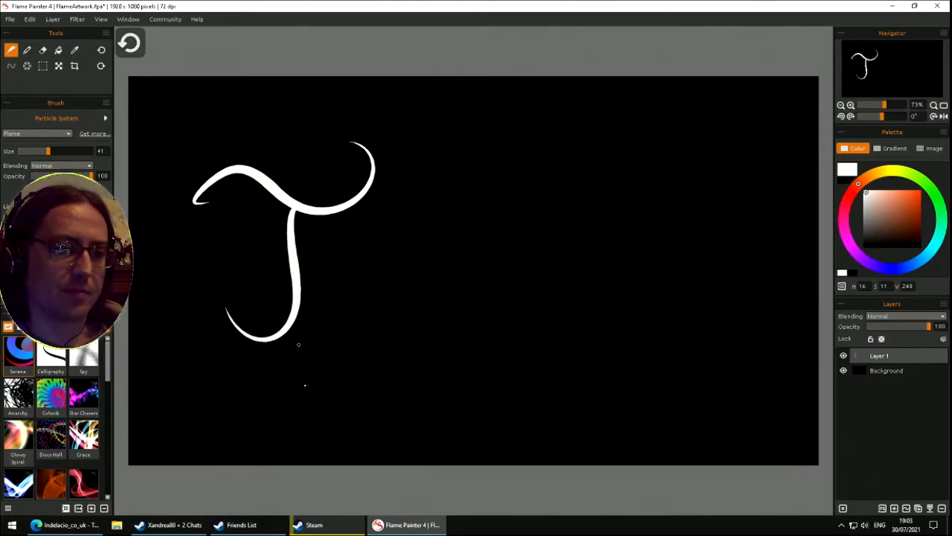
pyautogui.moveTo(200, 364)
pyautogui.mouseDown()
pyautogui.moveTo(178, 334)
pyautogui.moveTo(395, 322)
pyautogui.moveTo(542, 248)
pyautogui.mouseUp()
pyautogui.hotkey('ctrl', 'z')
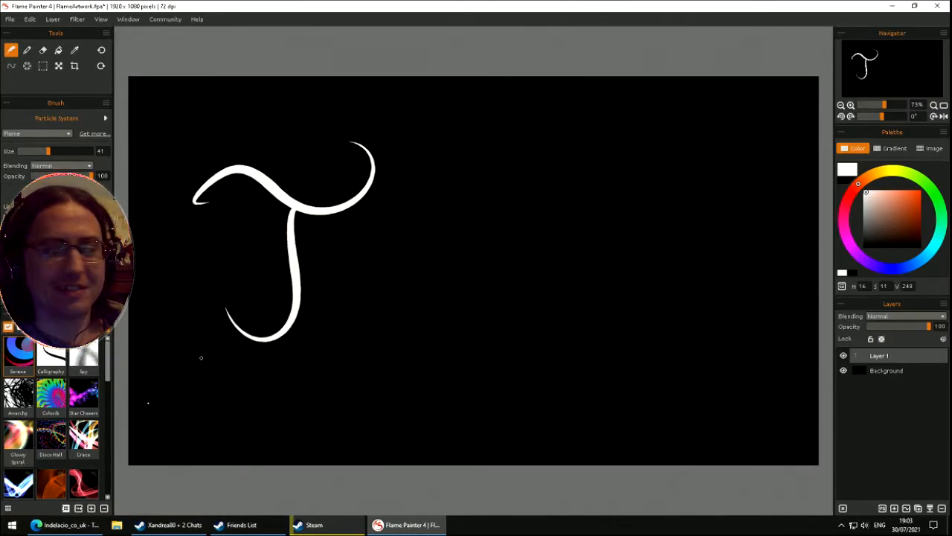
pyautogui.moveTo(227, 340)
pyautogui.mouseDown()
pyautogui.moveTo(464, 298)
pyautogui.moveTo(455, 299)
pyautogui.mouseUp()
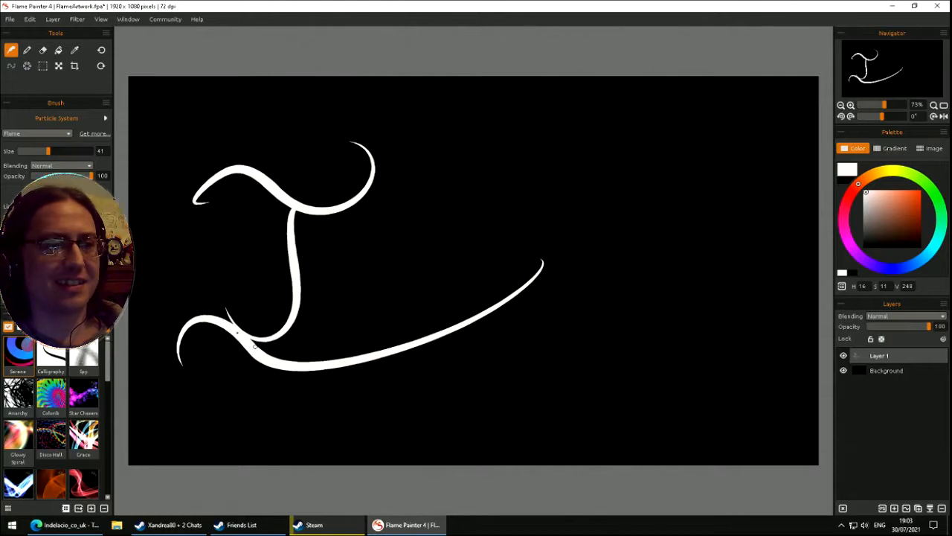
# - Paint a second base flourish from the stem's foot, arching right and curving down across the long sweep, undoing unwanted versions
pyautogui.moveTo(390, 286); pyautogui.dragTo(408, 309)
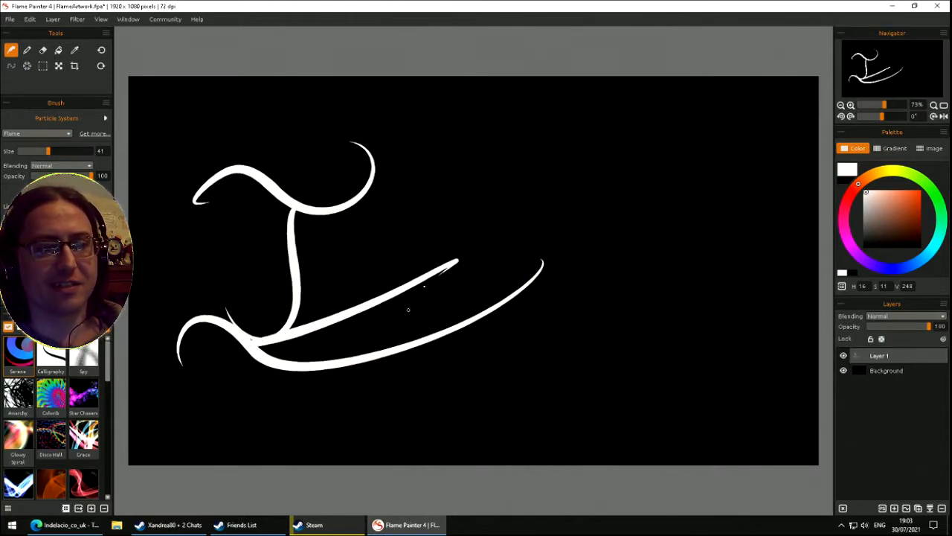
pyautogui.hotkey('ctrl', 'z')
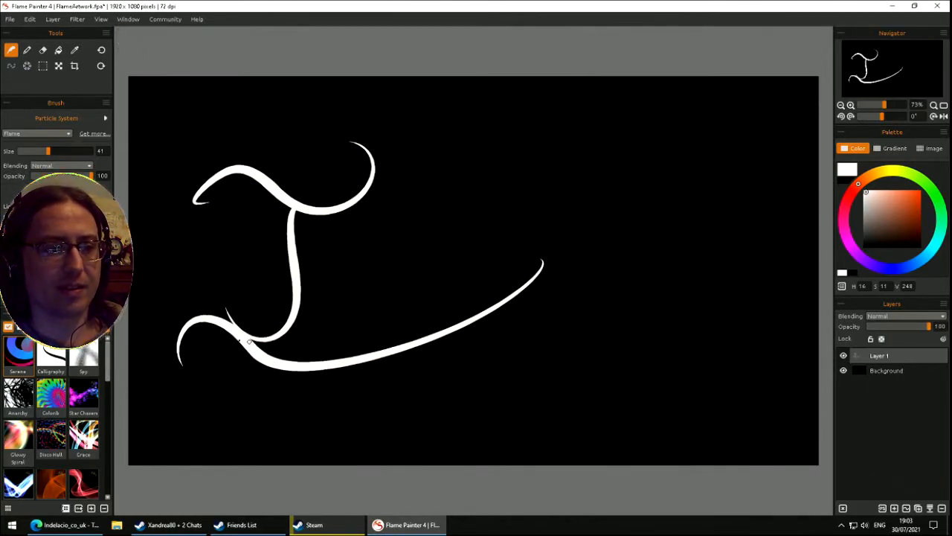
pyautogui.moveTo(303, 317)
pyautogui.mouseDown()
pyautogui.moveTo(359, 310)
pyautogui.moveTo(392, 340)
pyautogui.mouseUp()
pyautogui.hotkey('ctrl', 'z')
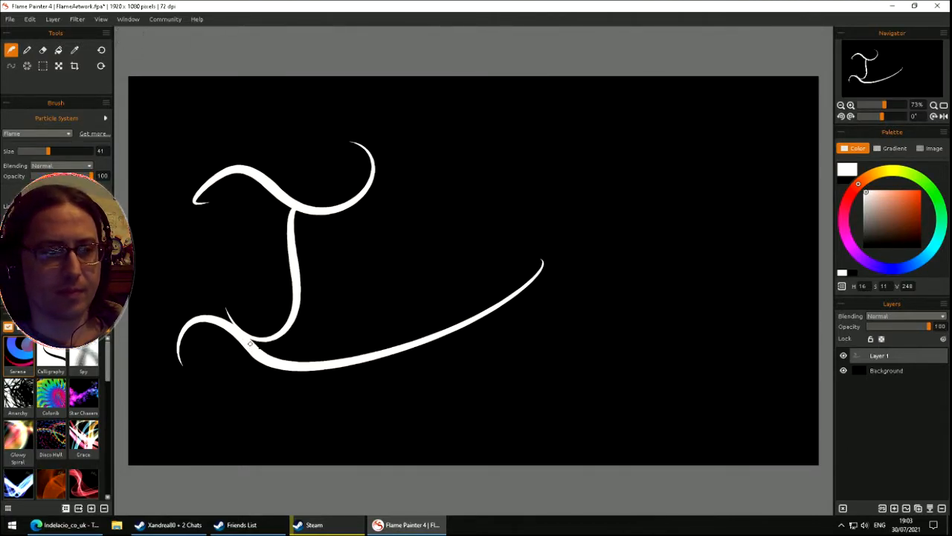
pyautogui.moveTo(339, 335); pyautogui.dragTo(370, 396)
pyautogui.hotkey('ctrl', 'z')
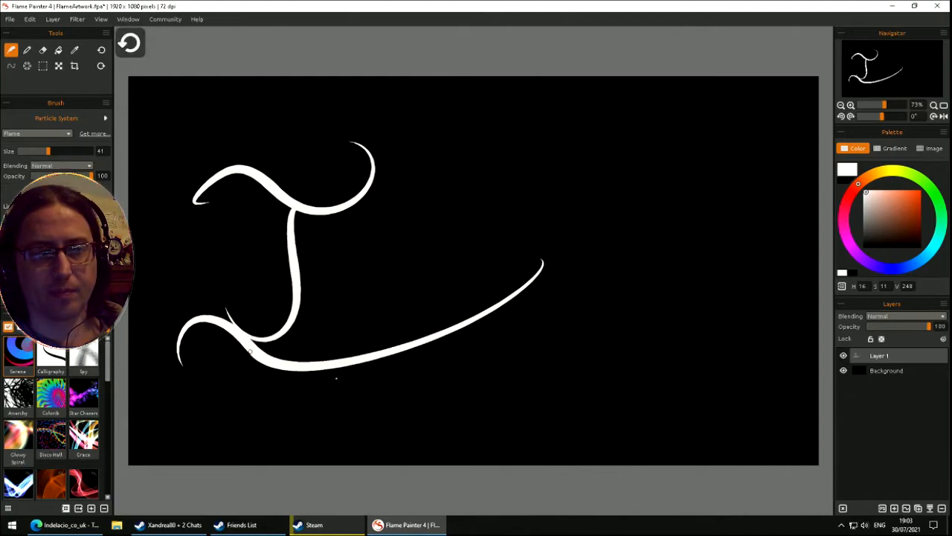
pyautogui.moveTo(229, 331)
pyautogui.mouseDown()
pyautogui.moveTo(294, 317)
pyautogui.moveTo(352, 352)
pyautogui.moveTo(363, 372)
pyautogui.mouseUp()
pyautogui.hotkey('ctrl', 'z')
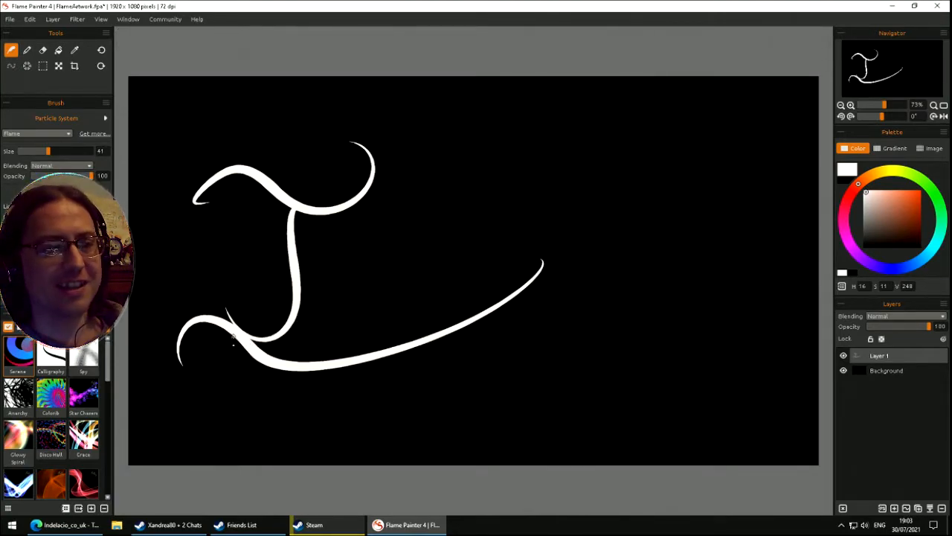
pyautogui.moveTo(326, 313); pyautogui.dragTo(422, 392)
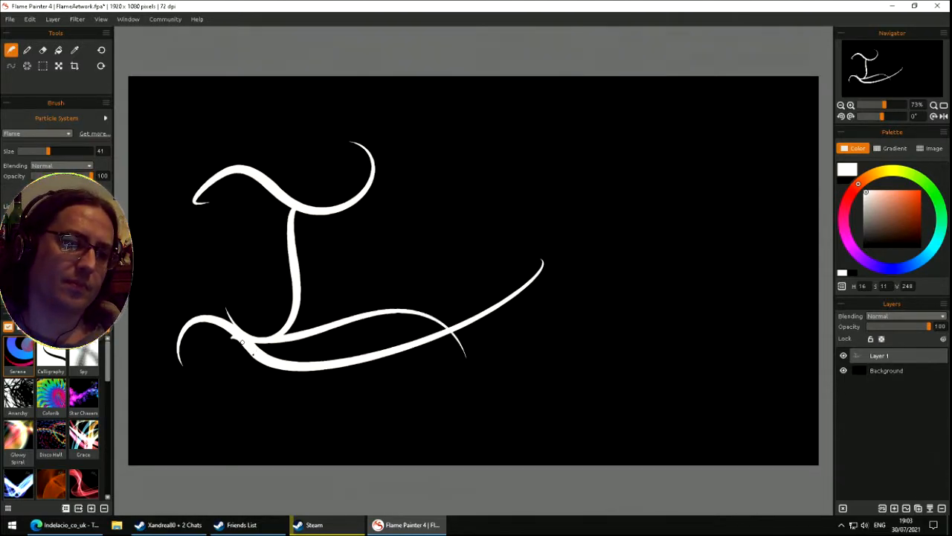
# - Dab the Eraser along the long base sweep to start fading it, and switch the palette to Gradient
pyautogui.click(42, 50)
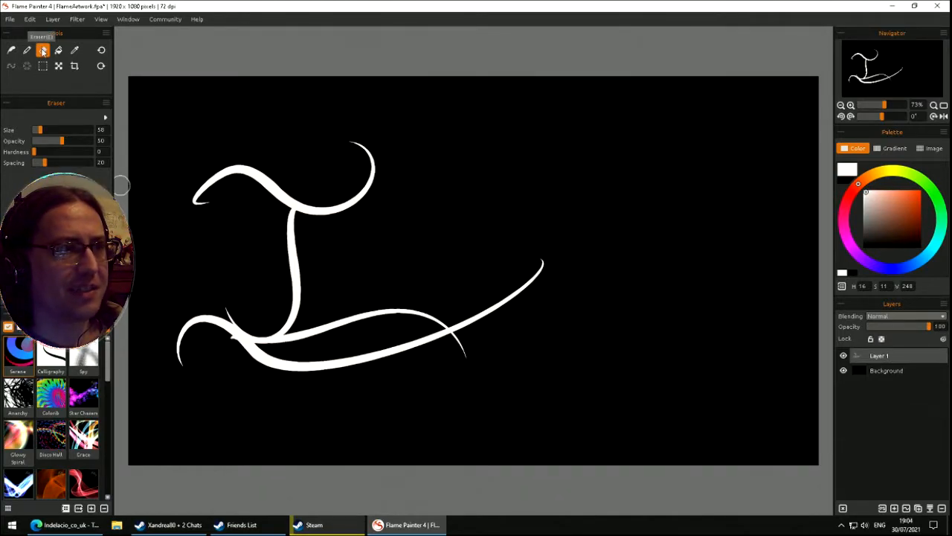
pyautogui.click(235, 345)
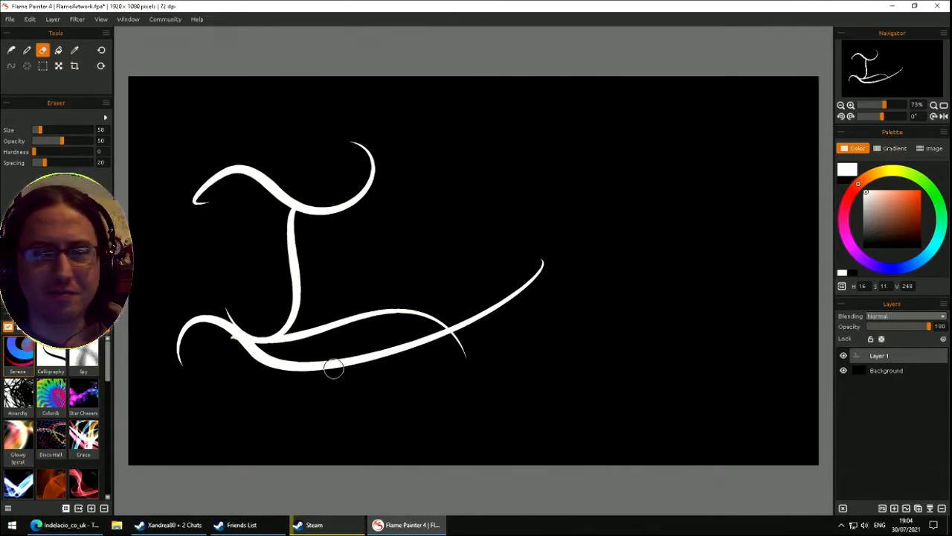
pyautogui.click(406, 342)
pyautogui.click(460, 345)
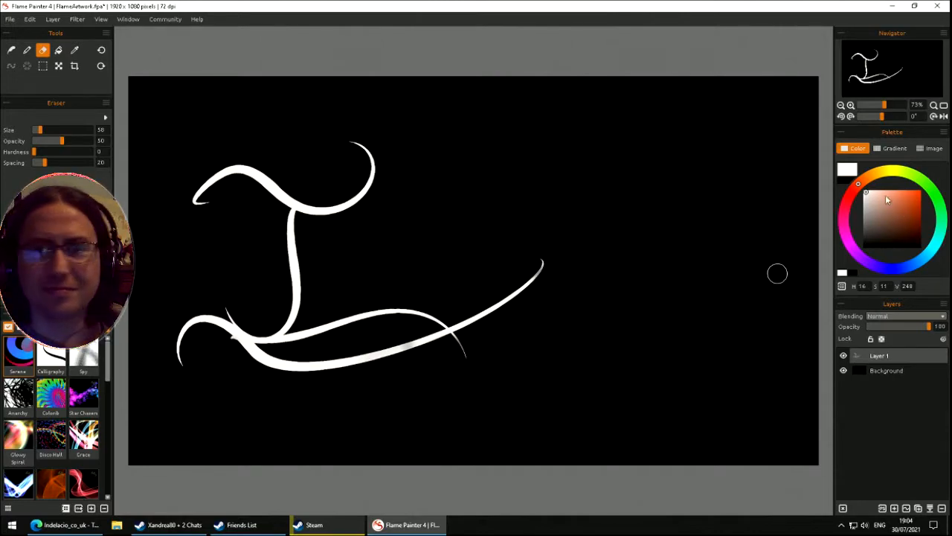
pyautogui.click(895, 149)
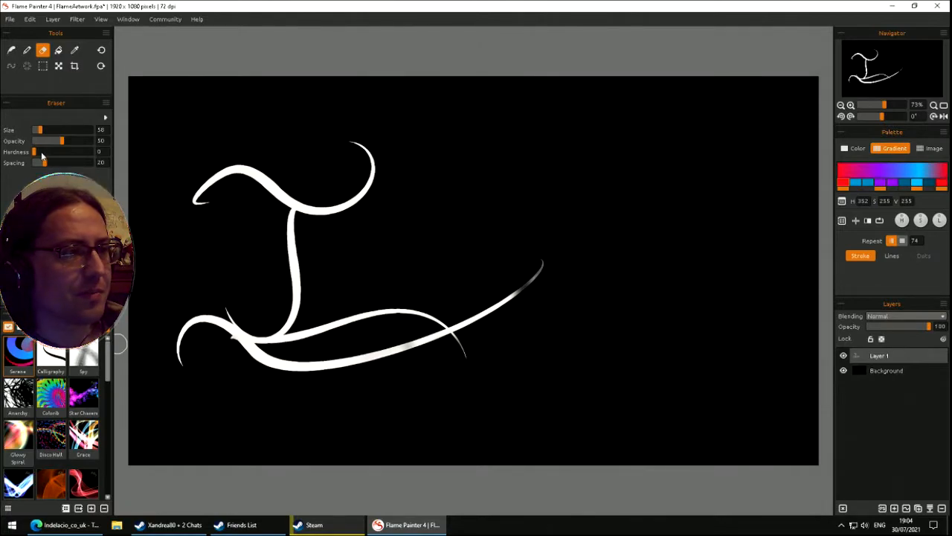
# - Set the Eraser hardness to 100 and erase the whole long lower sweep and the stray tip near the base hook, redoing an unwanted pass
pyautogui.moveTo(334, 368)
pyautogui.mouseDown()
pyautogui.moveTo(372, 364)
pyautogui.moveTo(294, 373)
pyautogui.moveTo(332, 372)
pyautogui.moveTo(246, 356)
pyautogui.mouseUp()
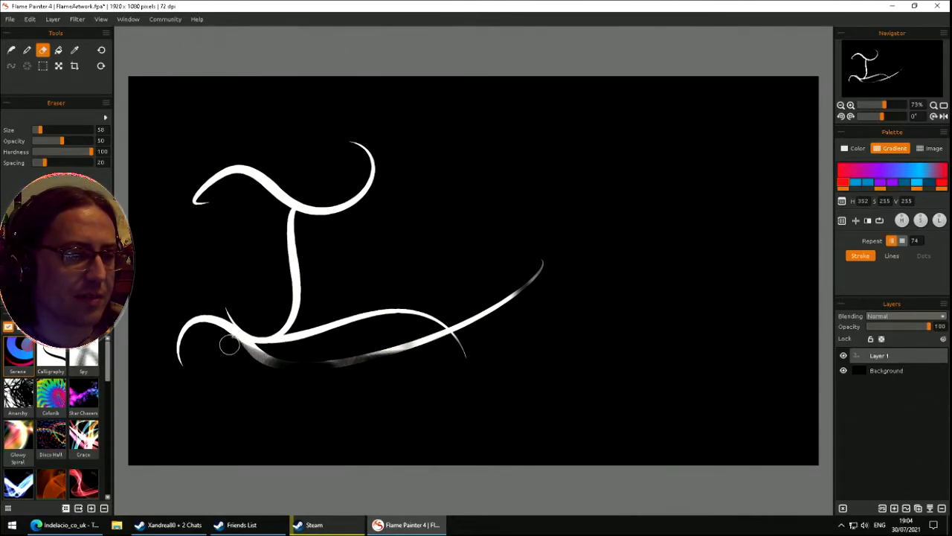
pyautogui.moveTo(231, 345)
pyautogui.mouseDown()
pyautogui.moveTo(270, 357)
pyautogui.moveTo(260, 356)
pyautogui.mouseUp()
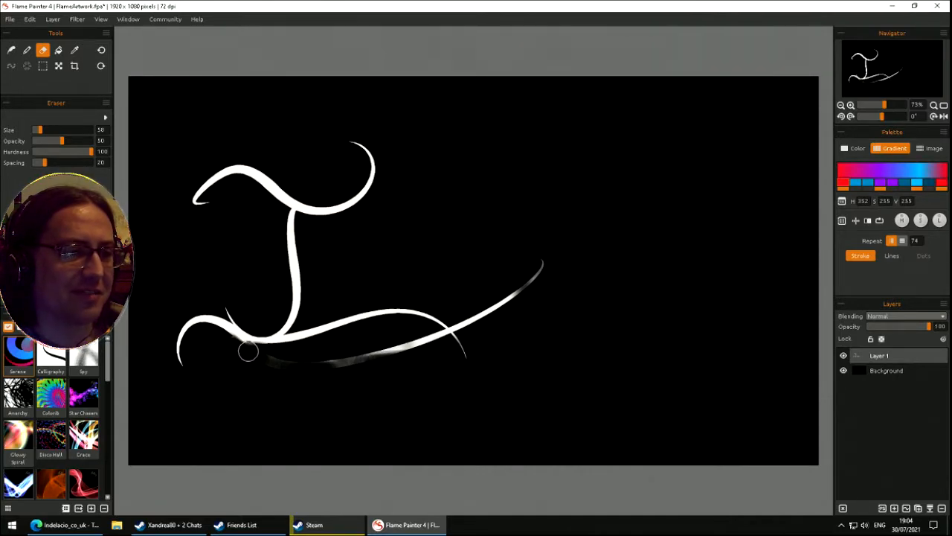
pyautogui.hotkey('ctrl', 'z')
pyautogui.hotkey('ctrl', 'z')
pyautogui.hotkey('ctrl', 'z')
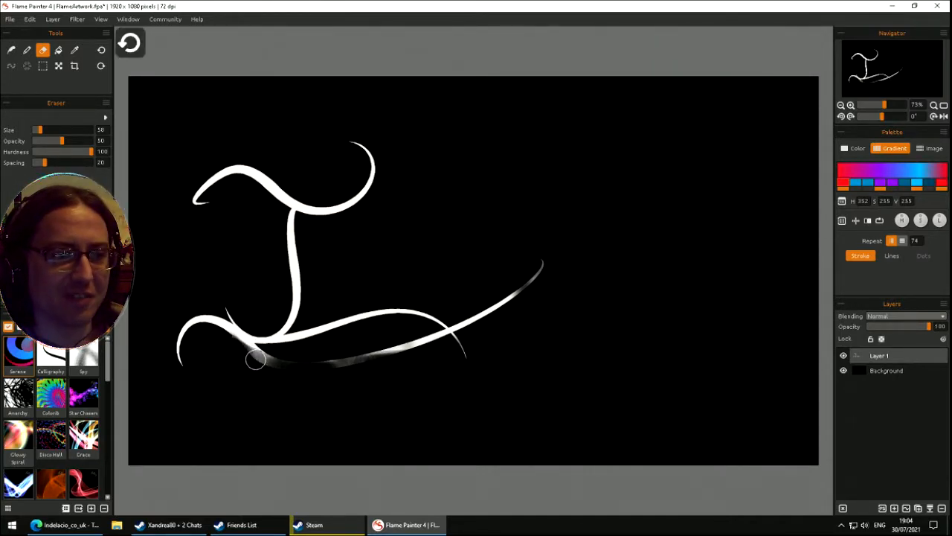
pyautogui.moveTo(227, 344); pyautogui.dragTo(274, 358)
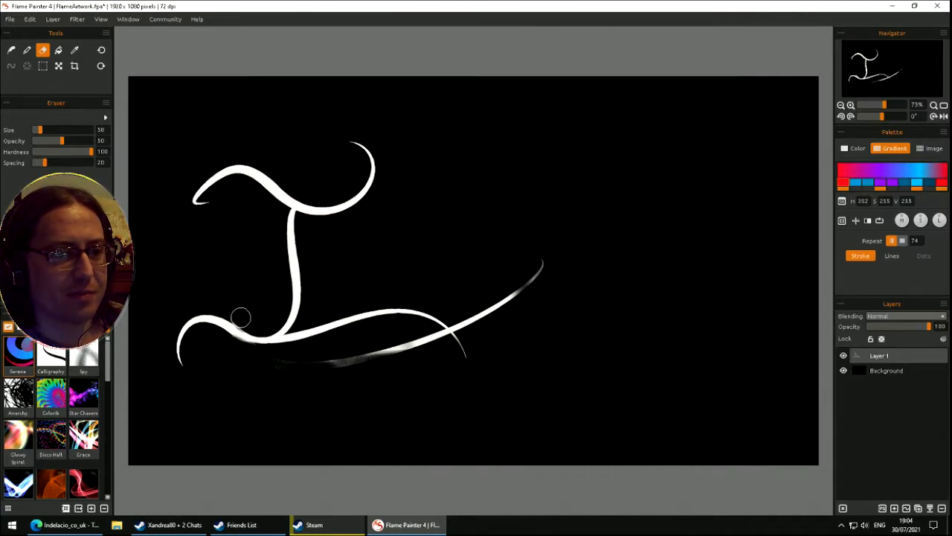
pyautogui.moveTo(260, 361); pyautogui.dragTo(355, 357)
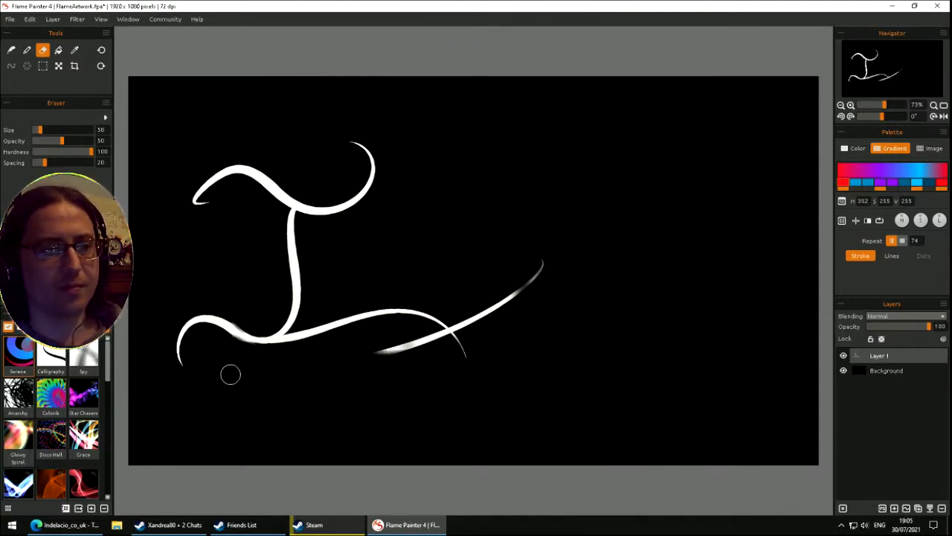
pyautogui.moveTo(379, 358); pyautogui.dragTo(443, 339)
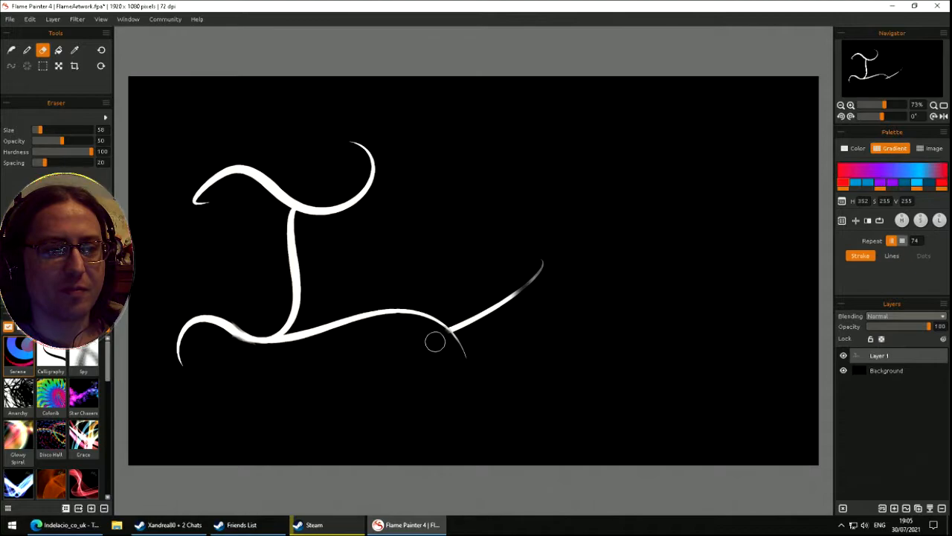
pyautogui.moveTo(465, 322)
pyautogui.mouseDown()
pyautogui.moveTo(497, 321)
pyautogui.moveTo(480, 312)
pyautogui.moveTo(540, 266)
pyautogui.moveTo(476, 317)
pyautogui.moveTo(523, 294)
pyautogui.moveTo(508, 305)
pyautogui.mouseUp()
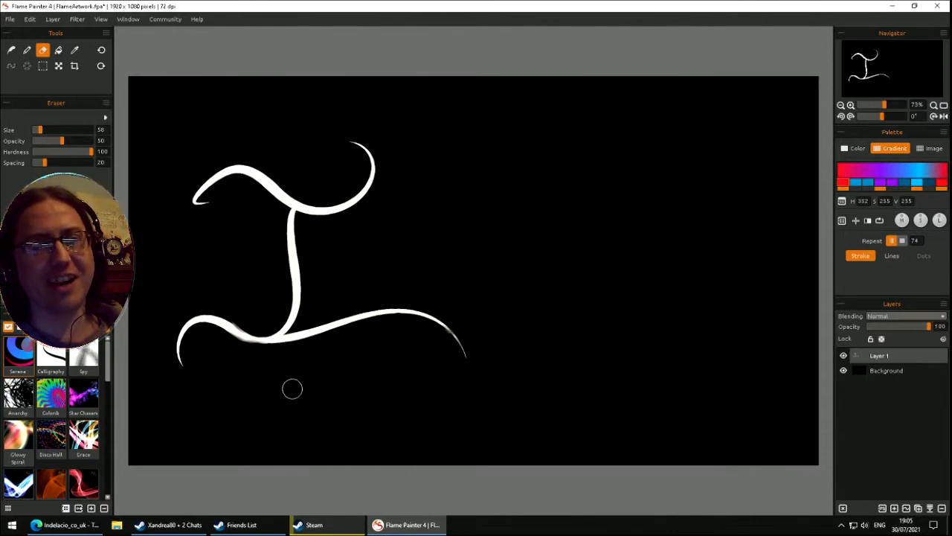
# - Try to move the letter using a rectangular selection drawn around it
pyautogui.click(43, 65)
pyautogui.moveTo(146, 116)
pyautogui.mouseDown()
pyautogui.moveTo(562, 432)
pyautogui.moveTo(358, 379)
pyautogui.mouseUp()
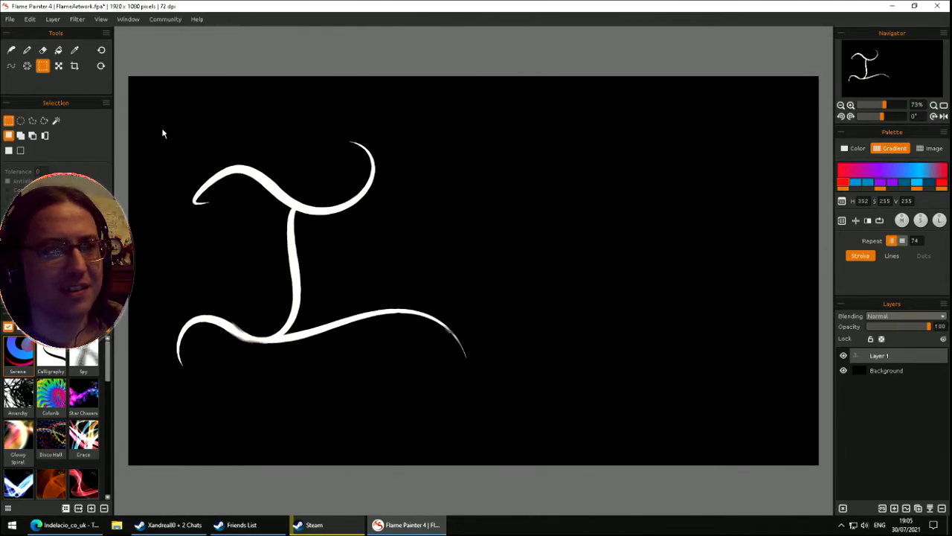
pyautogui.moveTo(155, 98); pyautogui.dragTo(565, 421)
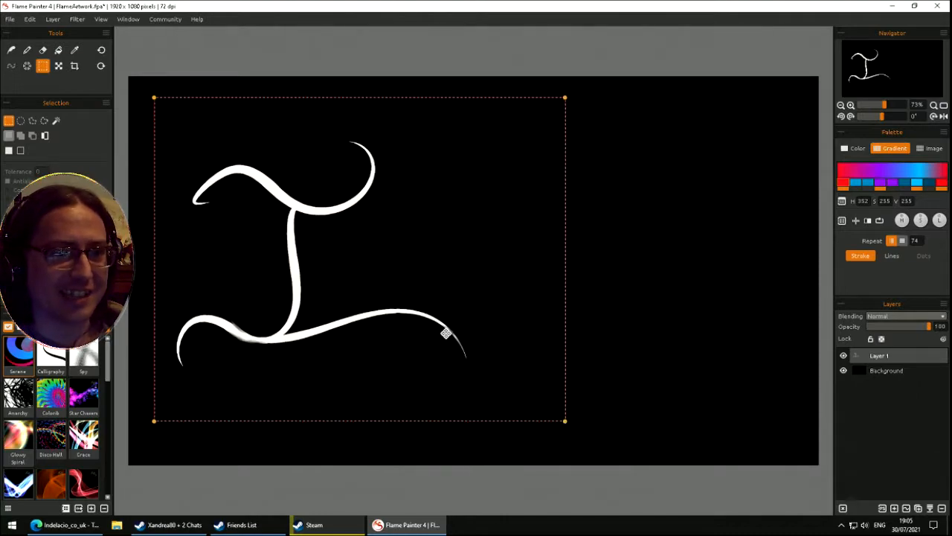
pyautogui.moveTo(461, 324); pyautogui.dragTo(438, 322)
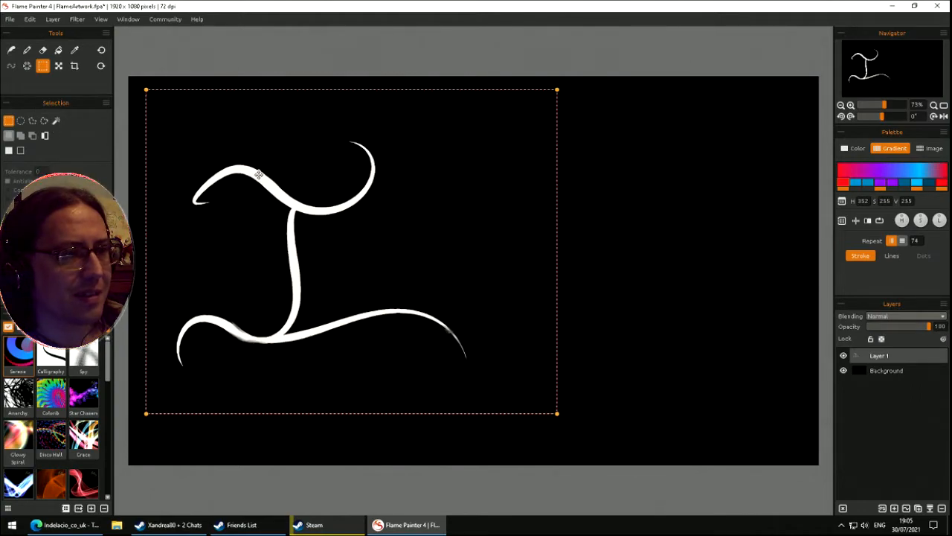
# - Try Magic Wand selections on the letter's strokes and the surrounding background
pyautogui.click(56, 121)
pyautogui.click(296, 160)
pyautogui.click(602, 201)
pyautogui.click(296, 207)
pyautogui.click(419, 214)
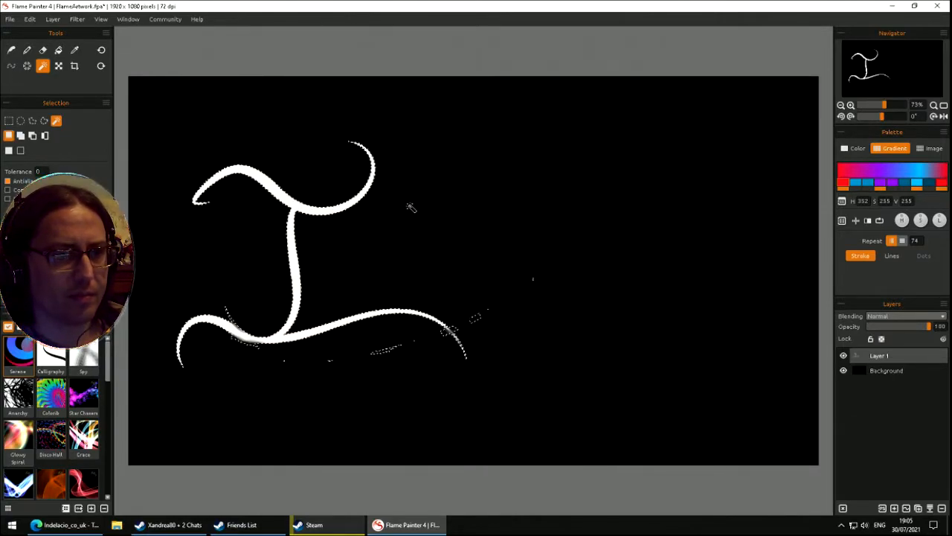
pyautogui.click(295, 212)
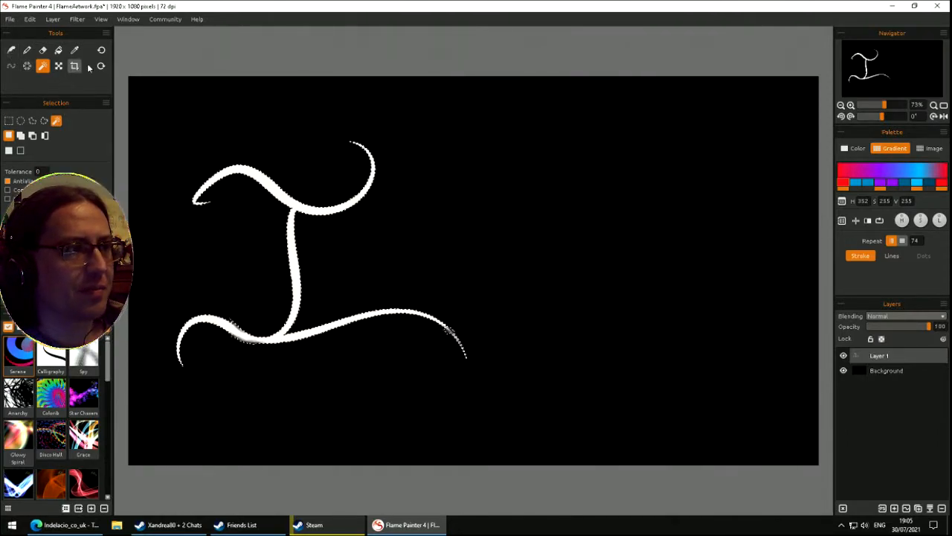
# - Select the letter's outline with the Magic Wand, remove it from Layer 1 and paste it onto a new layer
pyautogui.click(444, 124)
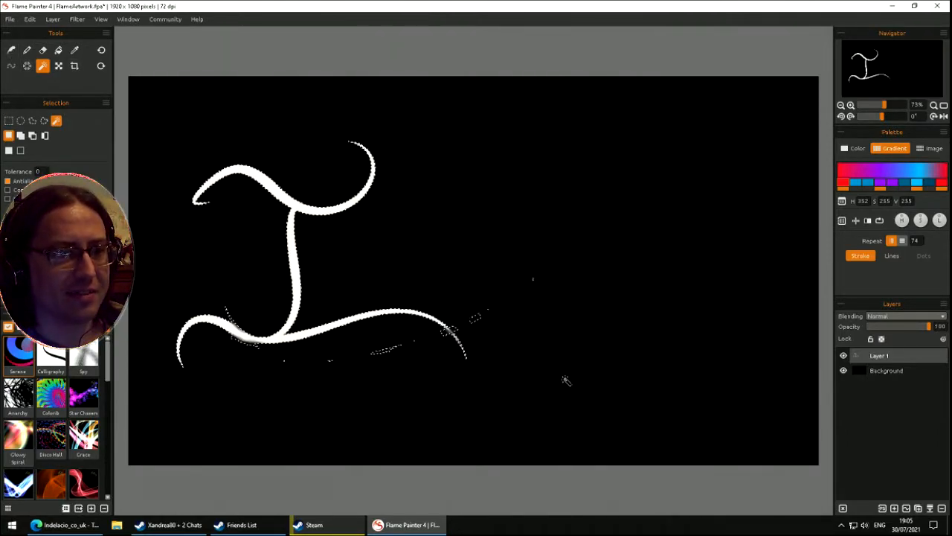
pyautogui.click(271, 199)
pyautogui.click(291, 205)
pyautogui.click(292, 205)
pyautogui.press('Delete')
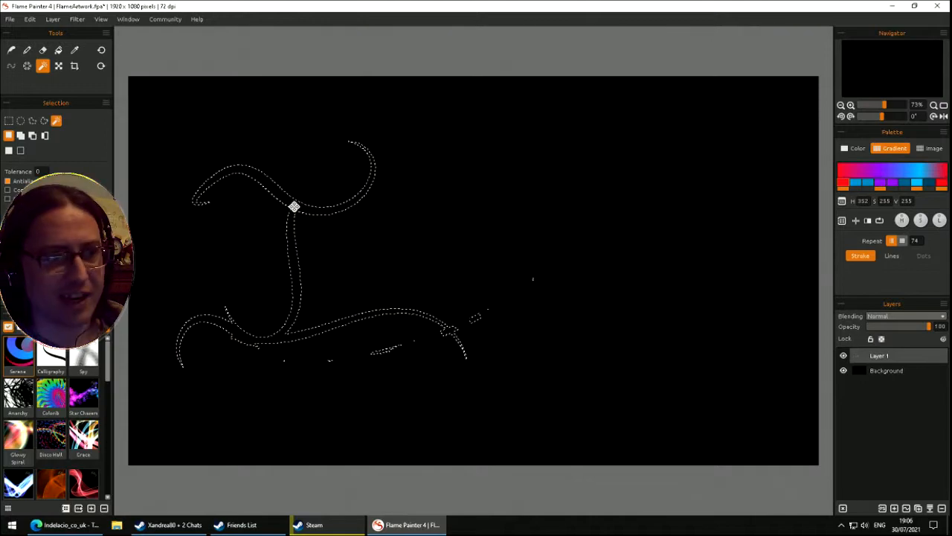
pyautogui.hotkey('ctrl', 'd')
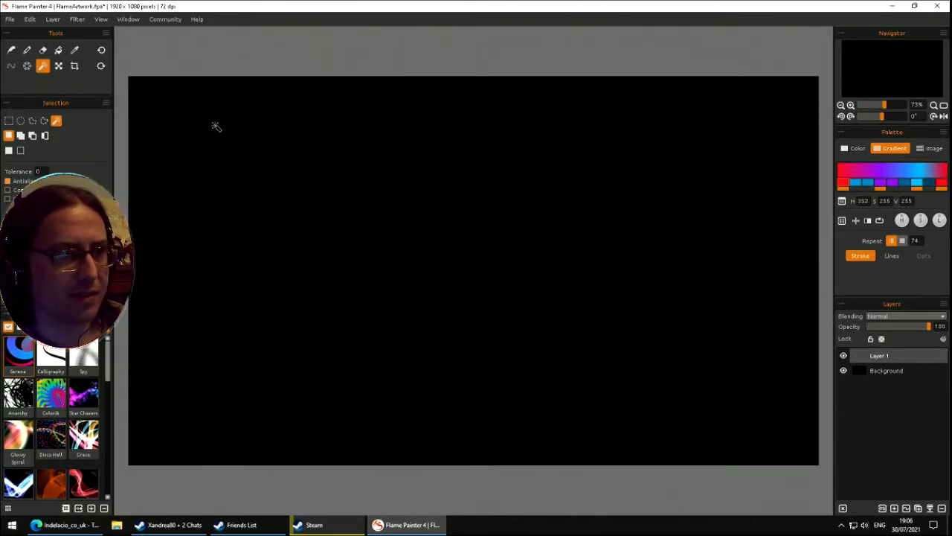
pyautogui.hotkey('ctrl', 'v')
pyautogui.click(11, 50)
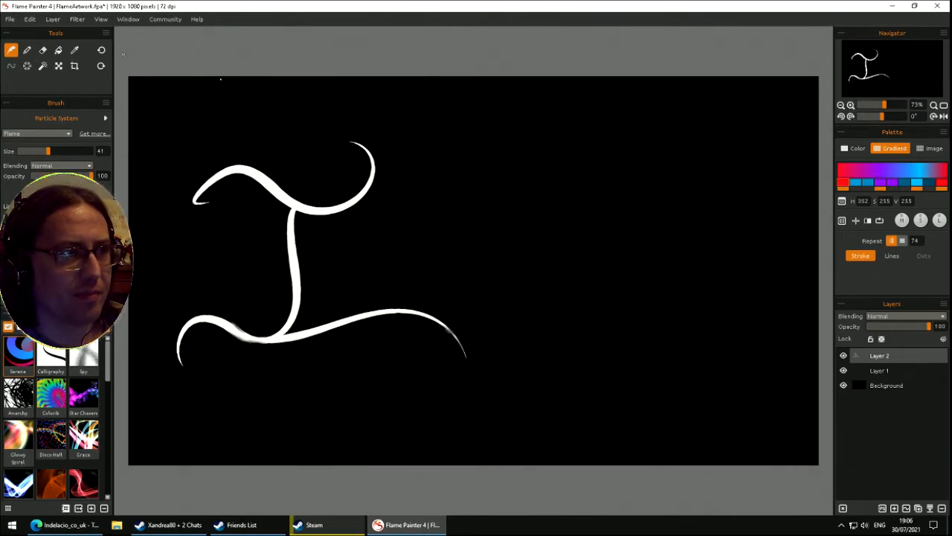
# - Scale the pasted letter down to about half its size with Transform, keeping its upper-left corner in place
pyautogui.click(56, 67)
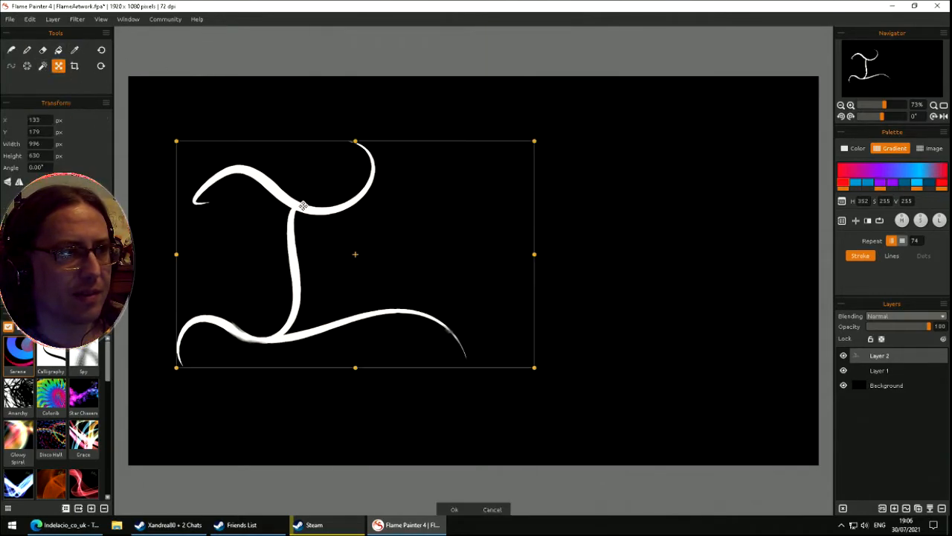
pyautogui.moveTo(532, 366)
pyautogui.mouseDown()
pyautogui.moveTo(305, 277)
pyautogui.moveTo(345, 256)
pyautogui.mouseUp()
pyautogui.press('Return')
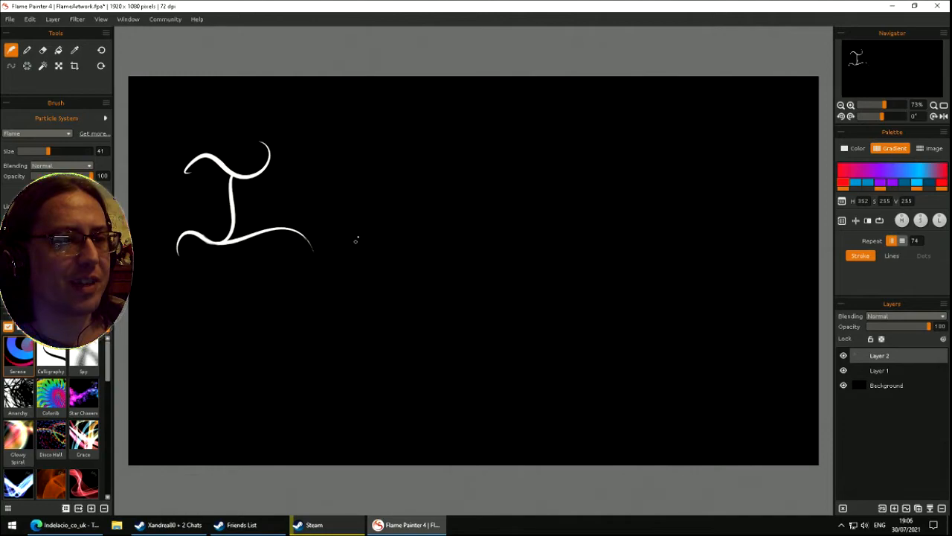
# - Switch the brush from the gradient to the solid off-white color #f8f1ee and undo the gradient-colored arch stroke beside the letter
pyautogui.moveTo(337, 243)
pyautogui.mouseDown()
pyautogui.moveTo(389, 235)
pyautogui.moveTo(393, 273)
pyautogui.moveTo(446, 316)
pyautogui.mouseUp()
pyautogui.click(857, 149)
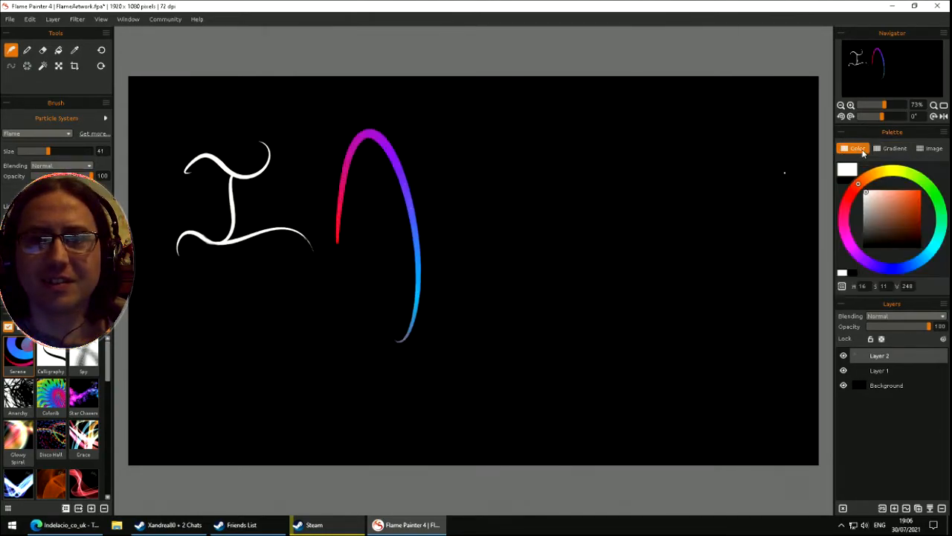
pyautogui.click(854, 171)
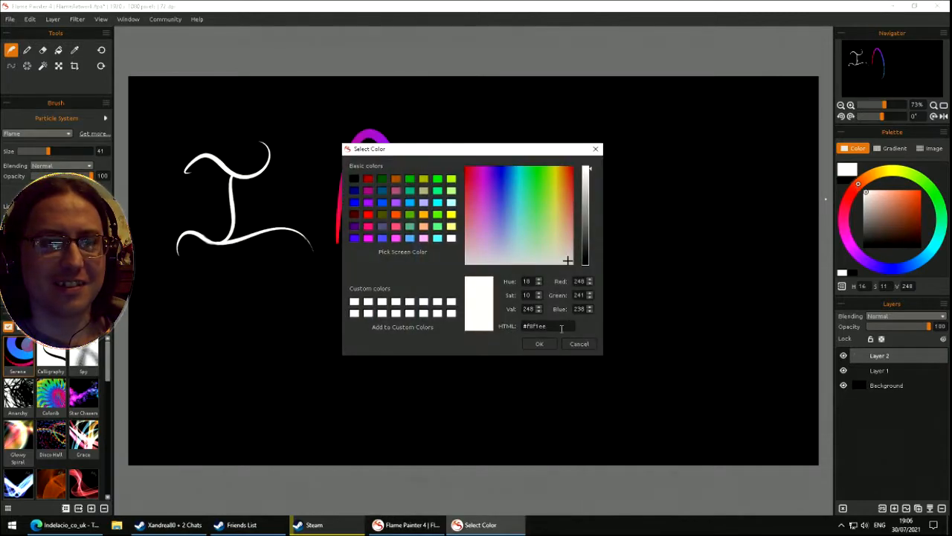
pyautogui.click(543, 344)
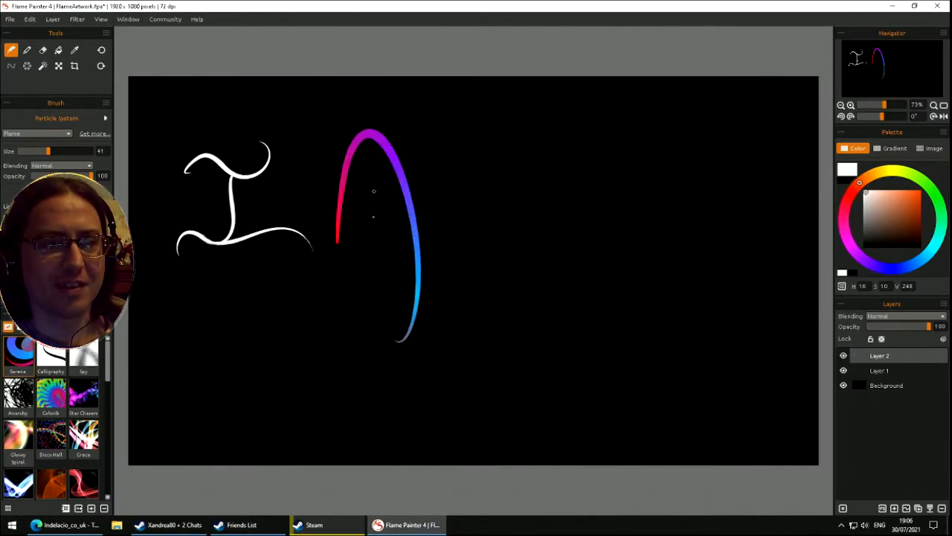
pyautogui.hotkey('ctrl', 'z')
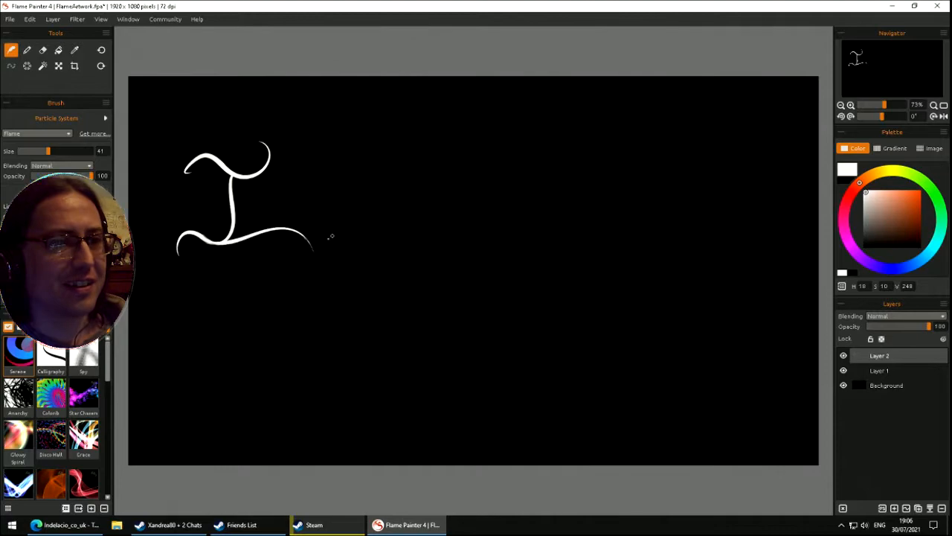
# - Paint a tall white arch for the next letter just right of the I, undoing unwanted versions
pyautogui.moveTo(328, 238)
pyautogui.mouseDown()
pyautogui.moveTo(378, 215)
pyautogui.moveTo(406, 297)
pyautogui.moveTo(397, 283)
pyautogui.mouseUp()
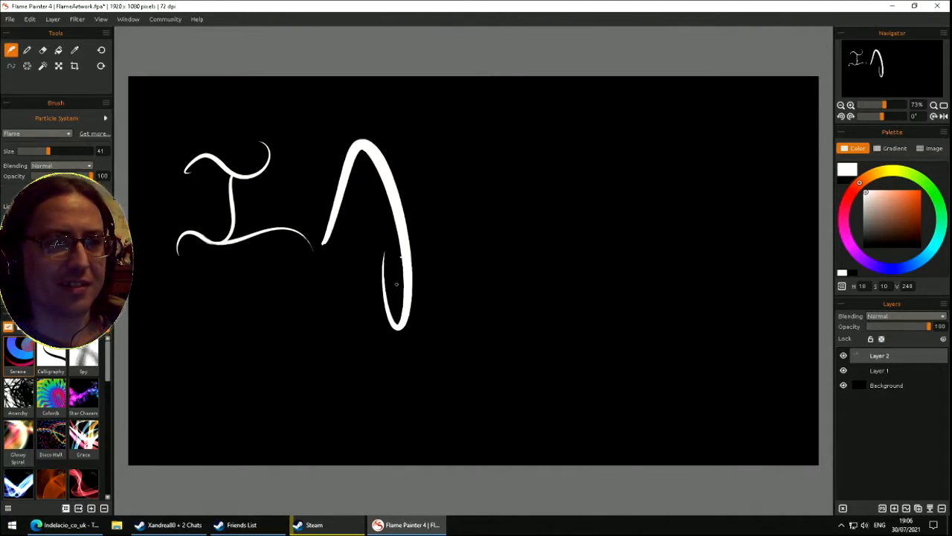
pyautogui.hotkey('ctrl', 'z')
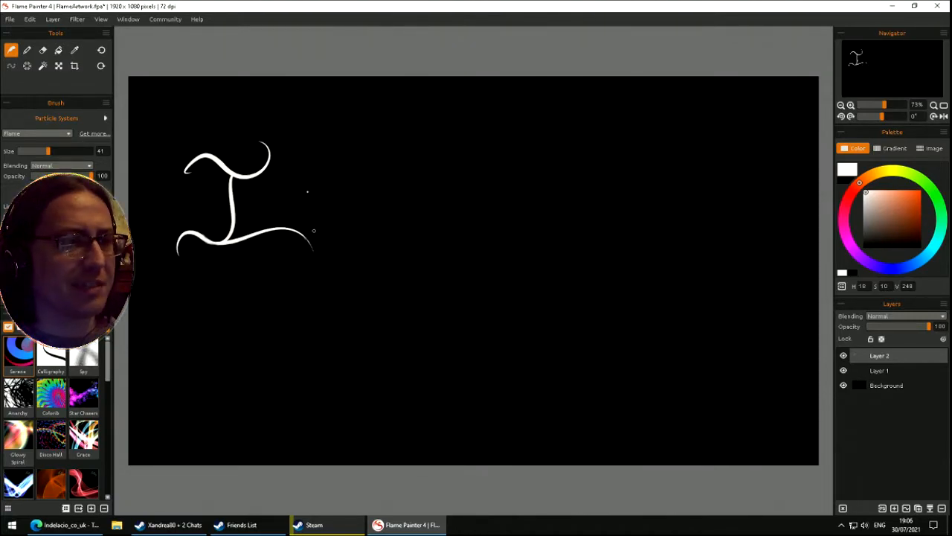
pyautogui.moveTo(313, 229)
pyautogui.mouseDown()
pyautogui.moveTo(382, 196)
pyautogui.moveTo(383, 293)
pyautogui.mouseUp()
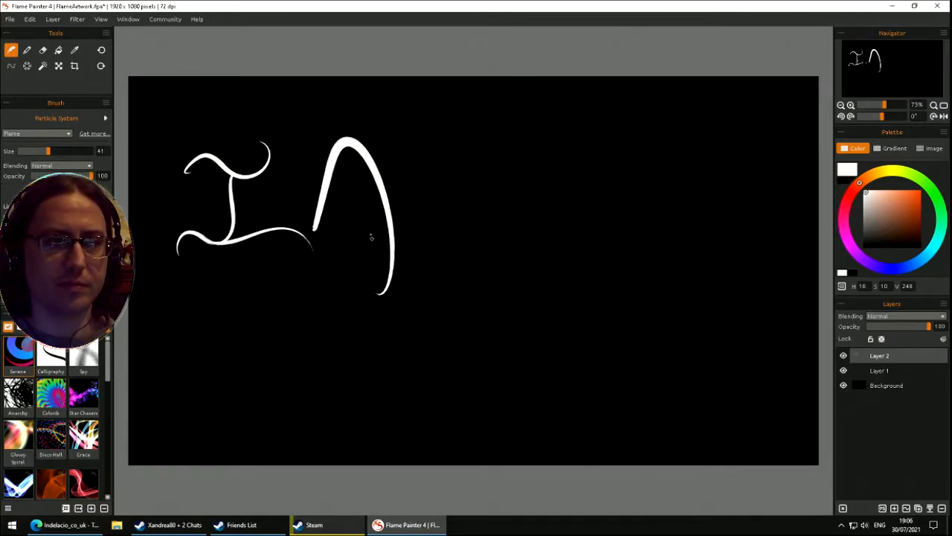
pyautogui.hotkey('ctrl', 'z')
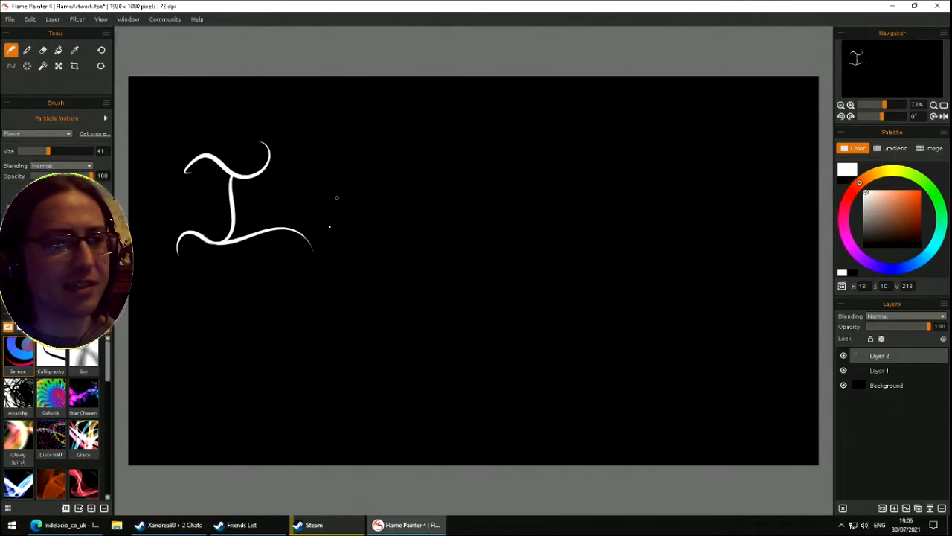
pyautogui.moveTo(288, 266)
pyautogui.mouseDown()
pyautogui.moveTo(341, 217)
pyautogui.moveTo(376, 355)
pyautogui.mouseUp()
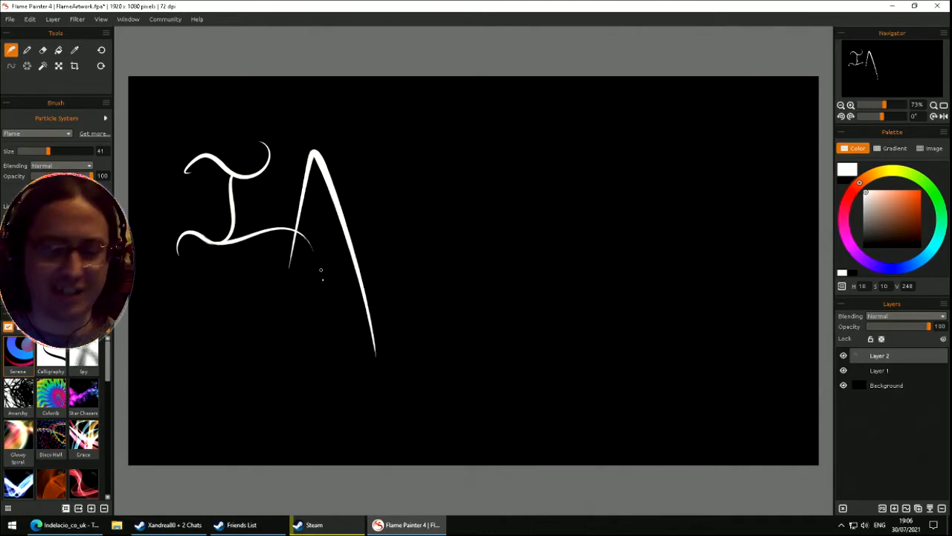
pyautogui.hotkey('ctrl', 'z')
pyautogui.moveTo(291, 267)
pyautogui.mouseDown()
pyautogui.moveTo(349, 282)
pyautogui.moveTo(349, 294)
pyautogui.moveTo(361, 171)
pyautogui.moveTo(345, 291)
pyautogui.mouseUp()
pyautogui.hotkey('ctrl', 'z')
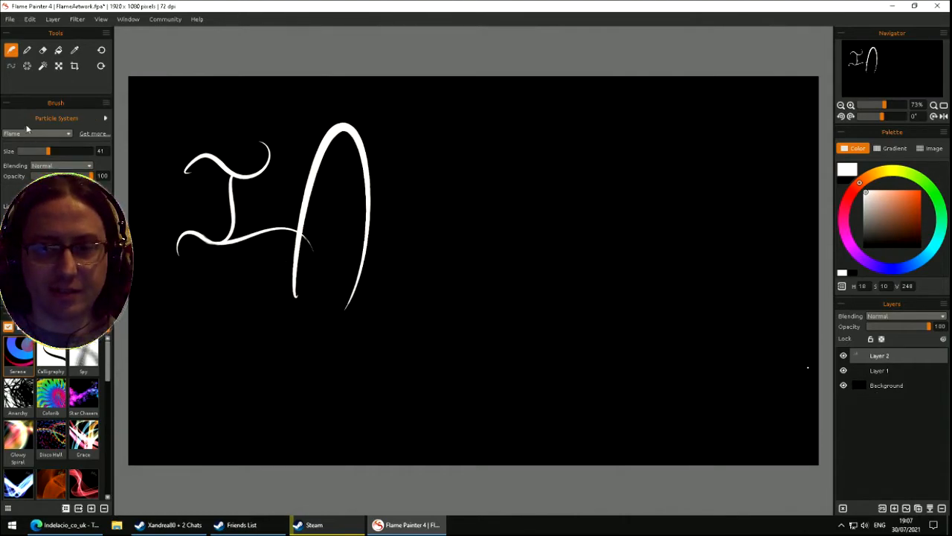
# - Move the I and the arch on Layer 2 together to X 82, Y 81 with Transform
pyautogui.click(58, 66)
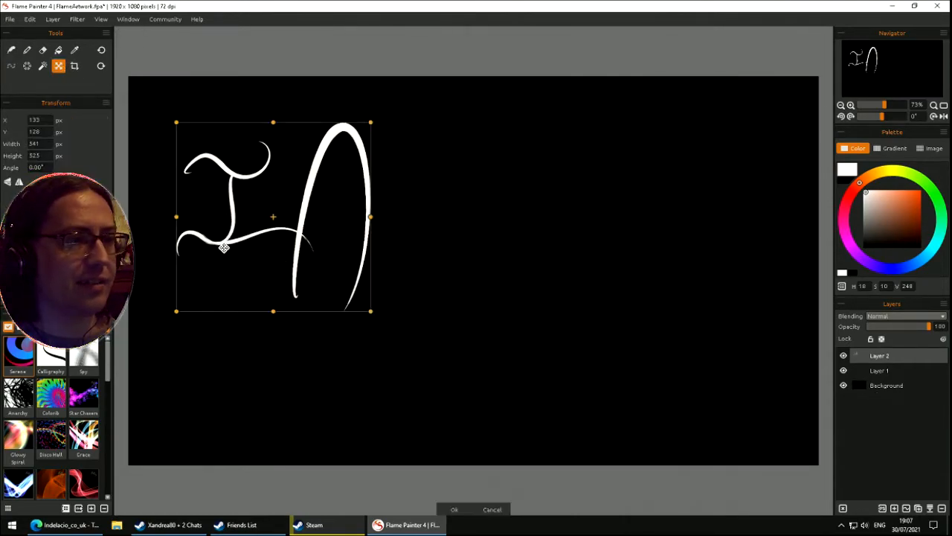
pyautogui.moveTo(302, 180)
pyautogui.mouseDown()
pyautogui.moveTo(402, 189)
pyautogui.moveTo(232, 178)
pyautogui.moveTo(287, 156)
pyautogui.moveTo(280, 163)
pyautogui.mouseUp()
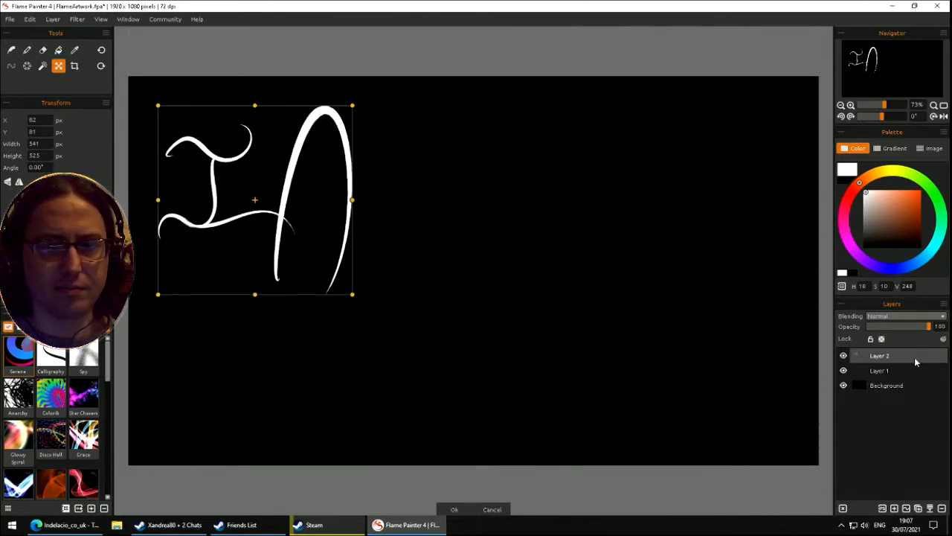
pyautogui.press('Return')
pyautogui.hotkey('ctrl', 'z')
pyautogui.hotkey('ctrl', 'z')
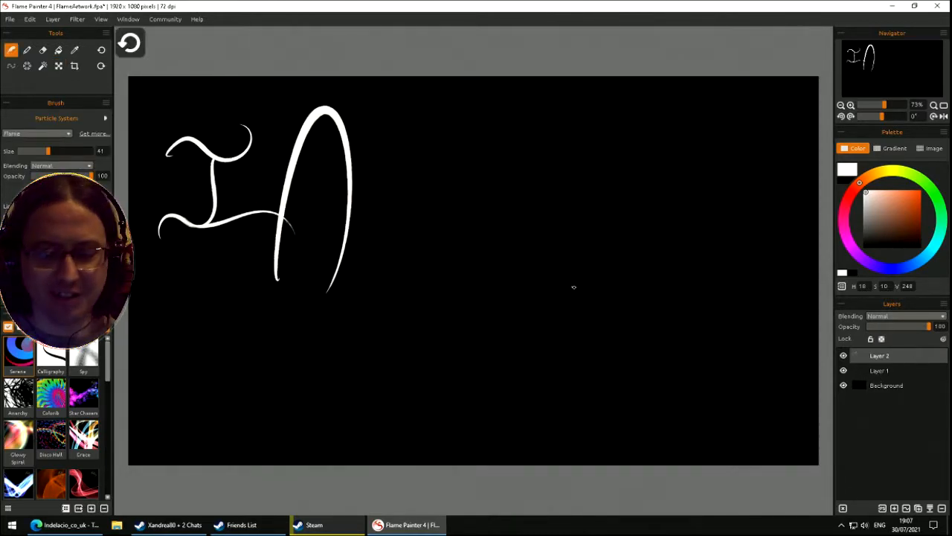
# - Paint a tall white arch for the n on Layer 1, right of the I, undoing the unwanted first version
pyautogui.click(887, 377)
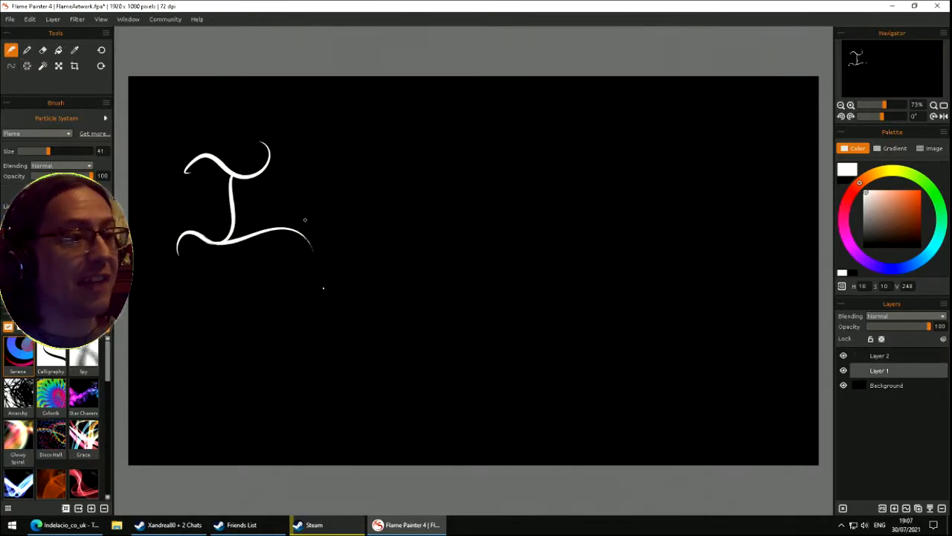
pyautogui.moveTo(300, 218)
pyautogui.mouseDown()
pyautogui.moveTo(349, 227)
pyautogui.moveTo(348, 293)
pyautogui.mouseUp()
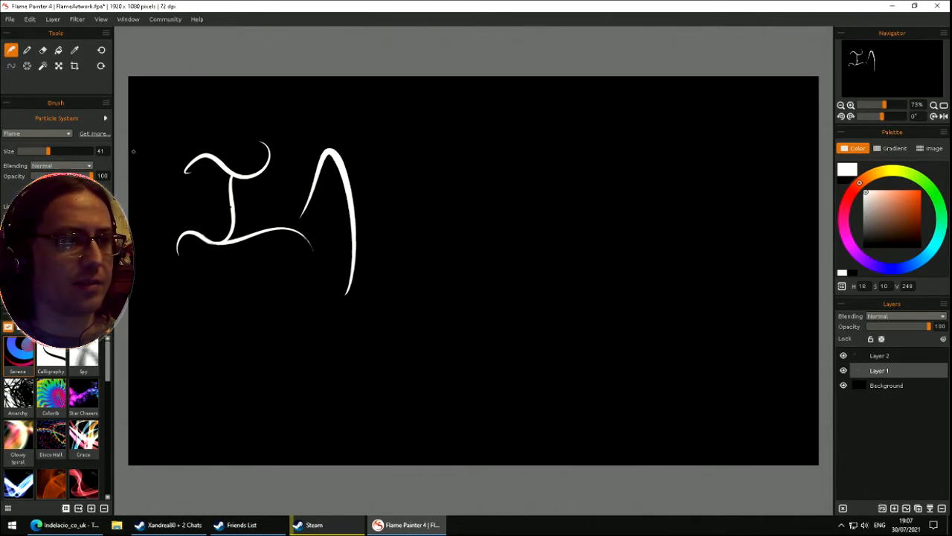
pyautogui.hotkey('ctrl', 'z')
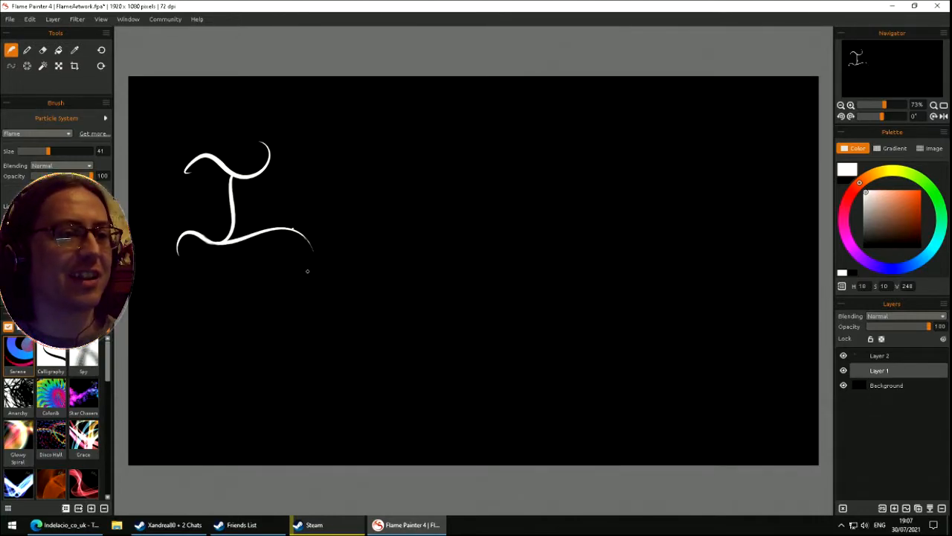
pyautogui.moveTo(308, 255)
pyautogui.mouseDown()
pyautogui.moveTo(332, 337)
pyautogui.moveTo(335, 328)
pyautogui.moveTo(318, 350)
pyautogui.mouseUp()
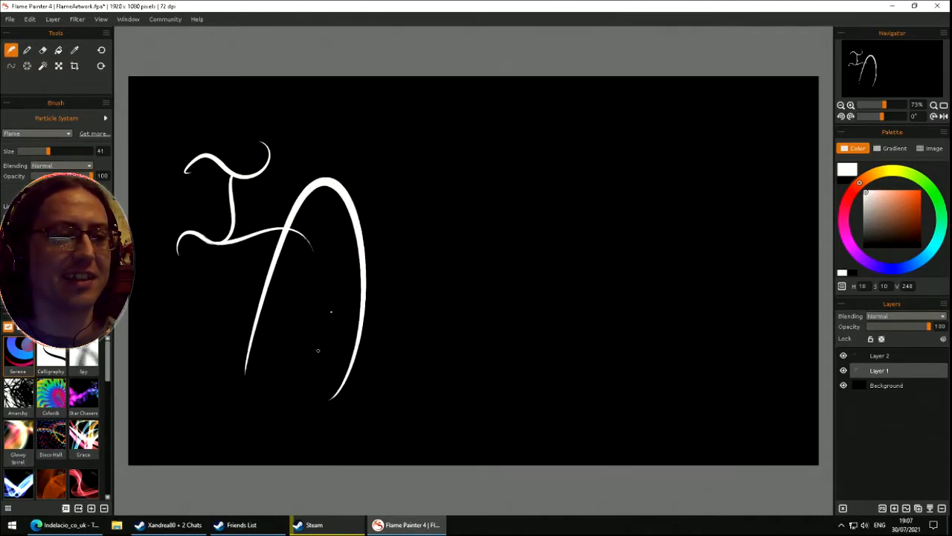
# - Scale the arch on Layer 1 down with Transform and place it at the end of the I's lower stroke, undoing the stray line
pyautogui.click(58, 65)
pyautogui.moveTo(182, 391); pyautogui.dragTo(298, 235)
pyautogui.moveTo(397, 168)
pyautogui.mouseDown()
pyautogui.moveTo(320, 164)
pyautogui.moveTo(338, 178)
pyautogui.moveTo(344, 169)
pyautogui.mouseUp()
pyautogui.press('b')
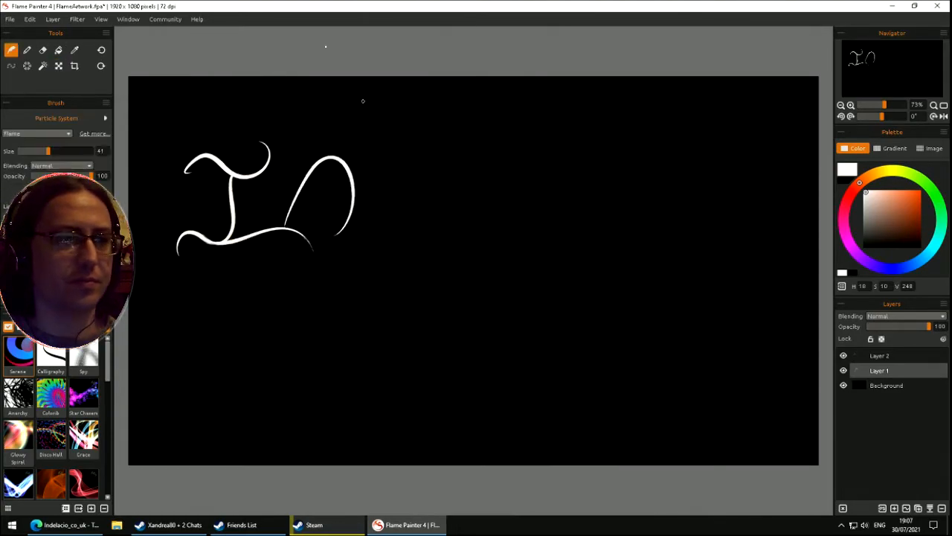
pyautogui.moveTo(229, 139); pyautogui.dragTo(299, 137)
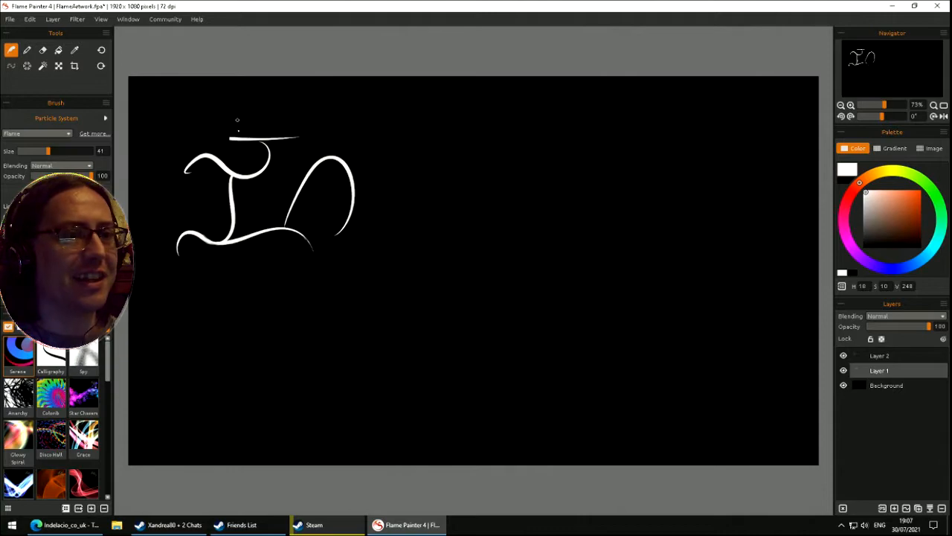
pyautogui.hotkey('ctrl', 'z')
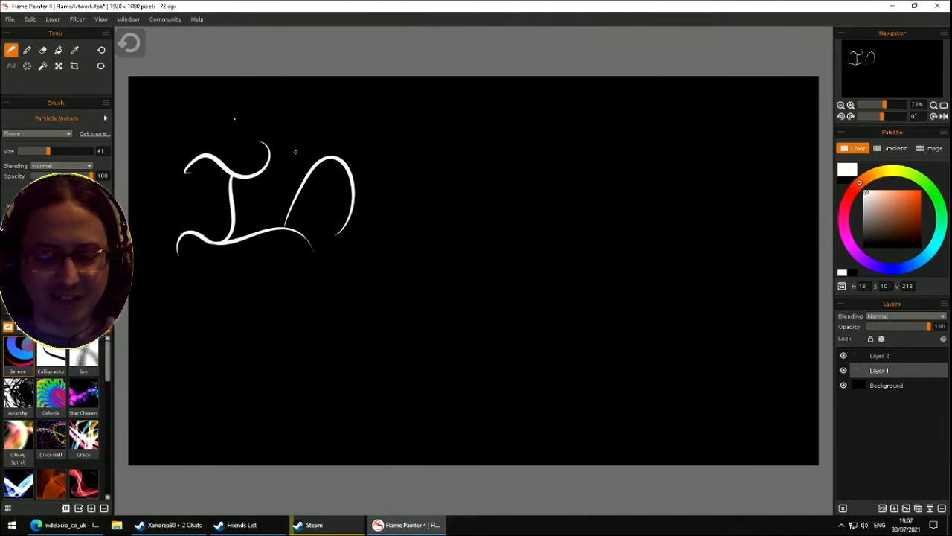
# - Rotate the arch on Layer 1 to about -19.5° with Transform and undo the stray thick stroke across the canvas
pyautogui.click(61, 67)
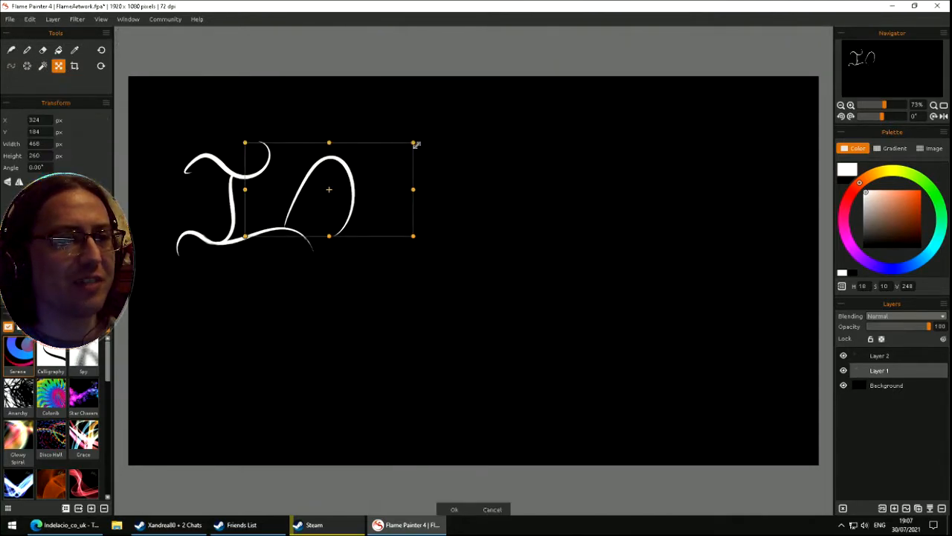
pyautogui.moveTo(417, 156); pyautogui.dragTo(403, 140)
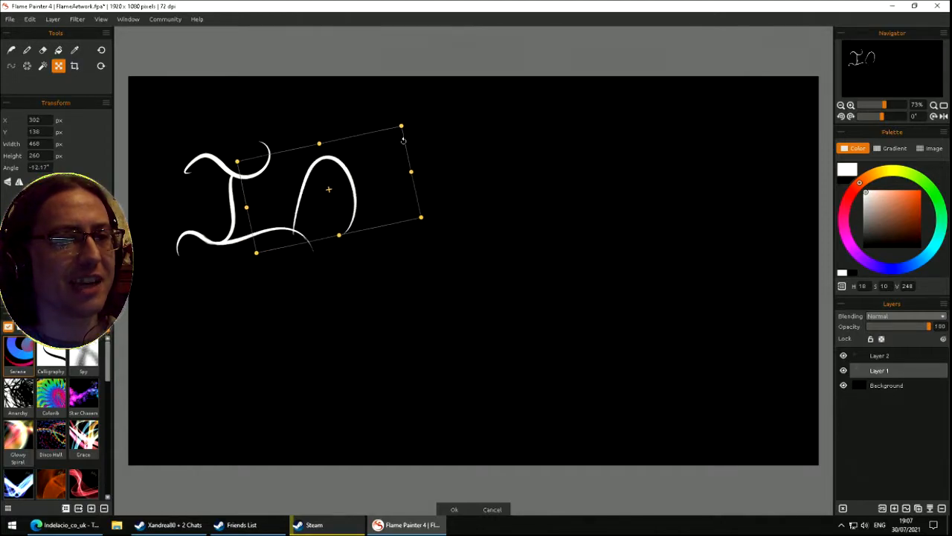
pyautogui.moveTo(355, 171)
pyautogui.mouseDown()
pyautogui.moveTo(342, 155)
pyautogui.moveTo(355, 169)
pyautogui.mouseUp()
pyautogui.moveTo(420, 169); pyautogui.dragTo(418, 157)
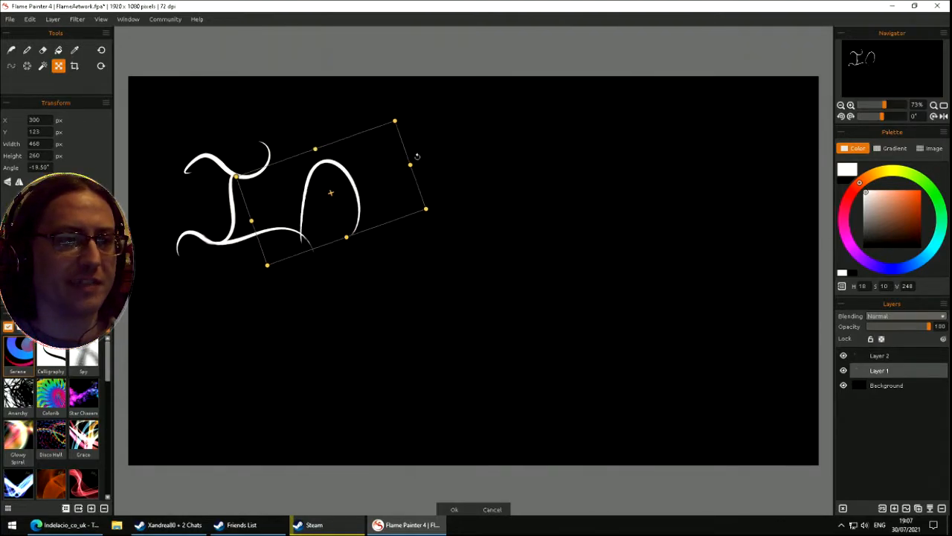
pyautogui.doubleClick(525, 195)
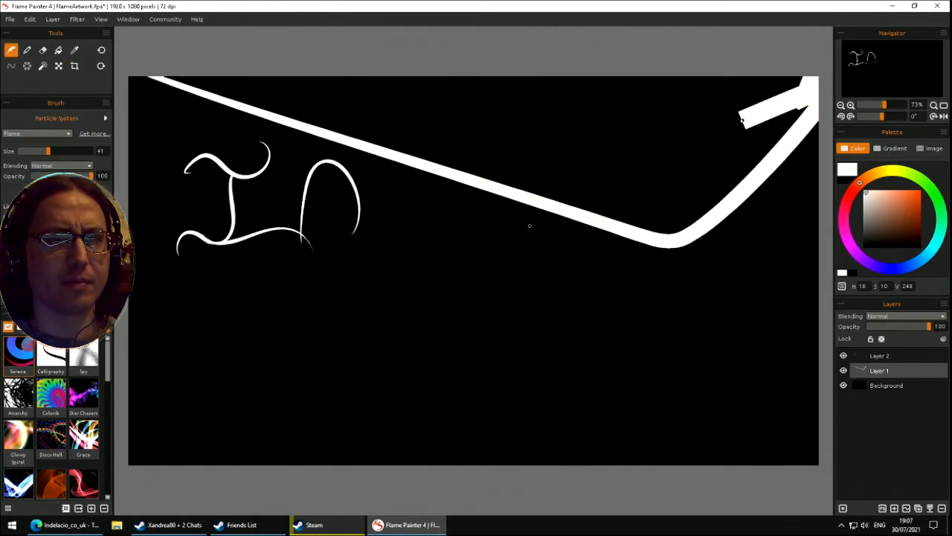
pyautogui.hotkey('ctrl', 'z')
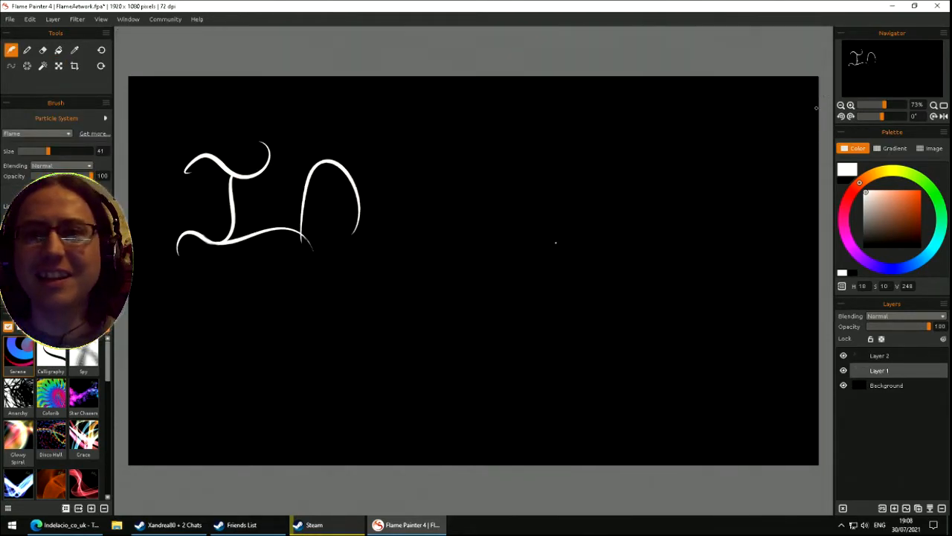
# - Paint a white cursive d on Layer 2, right of the arch, undoing unwanted versions
pyautogui.click(46, 49)
pyautogui.click(910, 357)
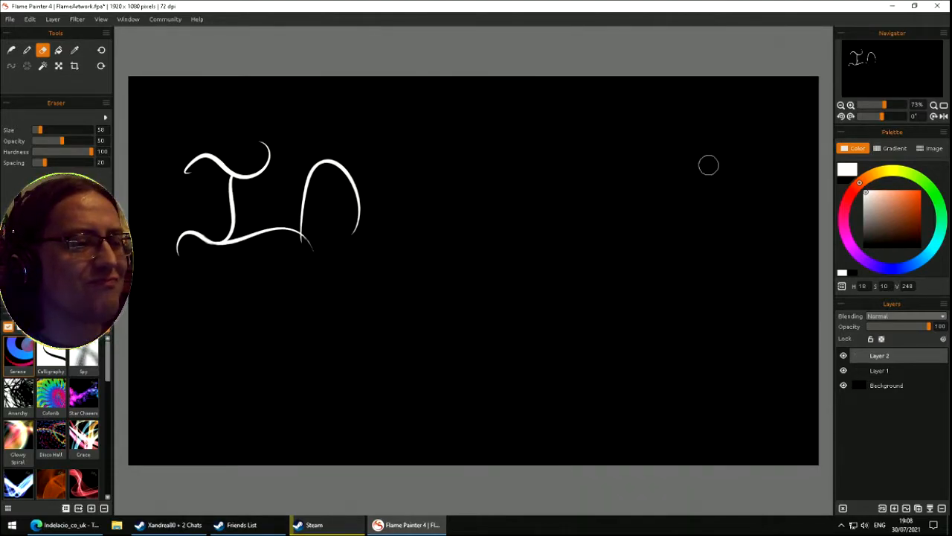
pyautogui.click(11, 50)
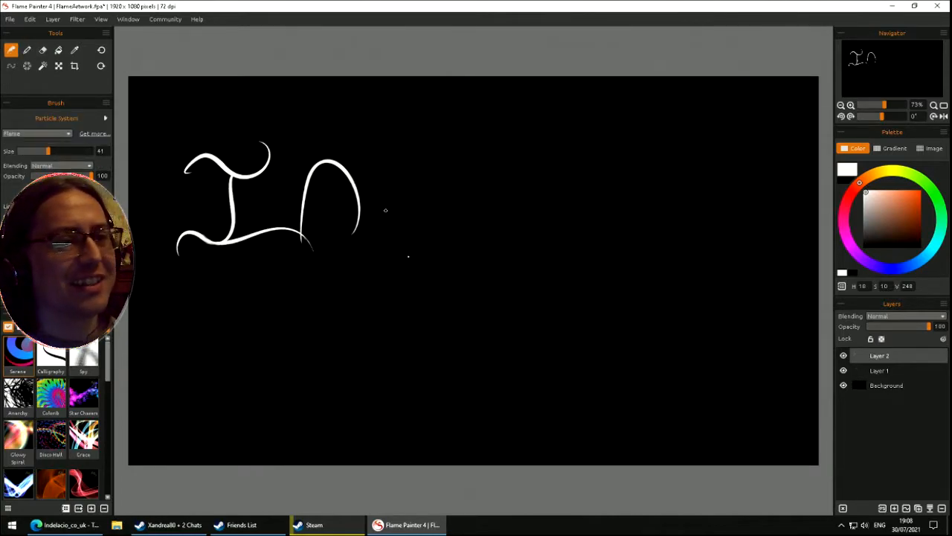
pyautogui.moveTo(389, 217); pyautogui.dragTo(458, 142)
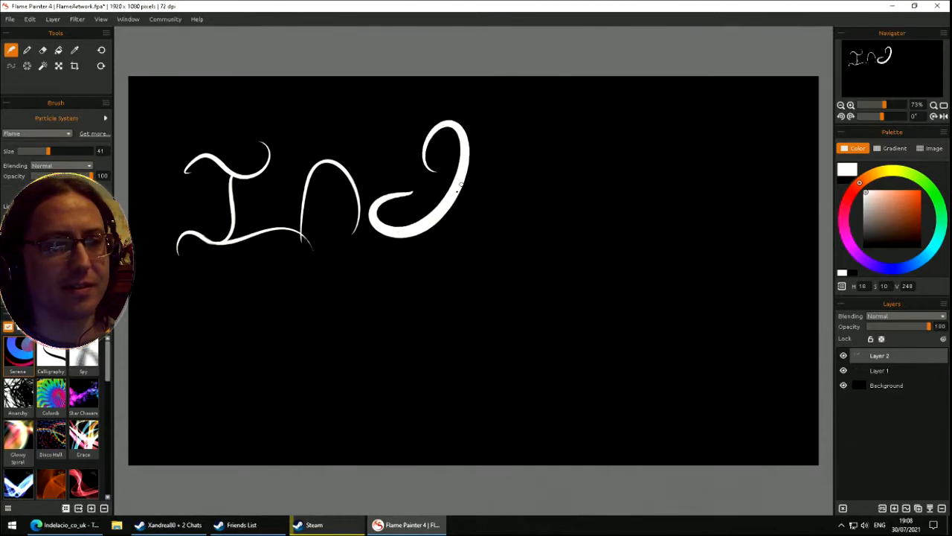
pyautogui.hotkey('ctrl', 'z')
pyautogui.moveTo(388, 205)
pyautogui.mouseDown()
pyautogui.moveTo(419, 231)
pyautogui.moveTo(412, 221)
pyautogui.moveTo(422, 211)
pyautogui.moveTo(386, 238)
pyautogui.mouseUp()
pyautogui.hotkey('ctrl', 'z')
pyautogui.hotkey('ctrl', 'z')
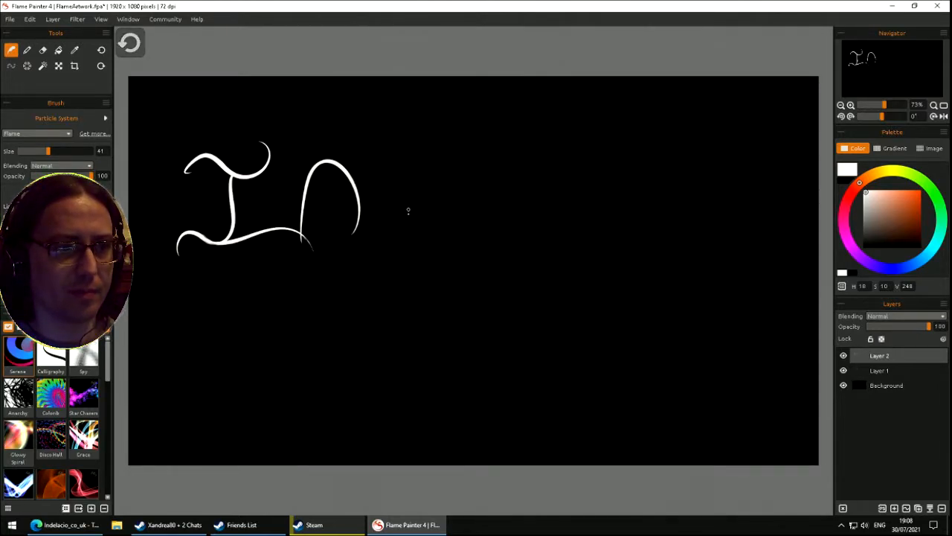
pyautogui.moveTo(414, 198)
pyautogui.mouseDown()
pyautogui.moveTo(392, 238)
pyautogui.moveTo(463, 138)
pyautogui.mouseUp()
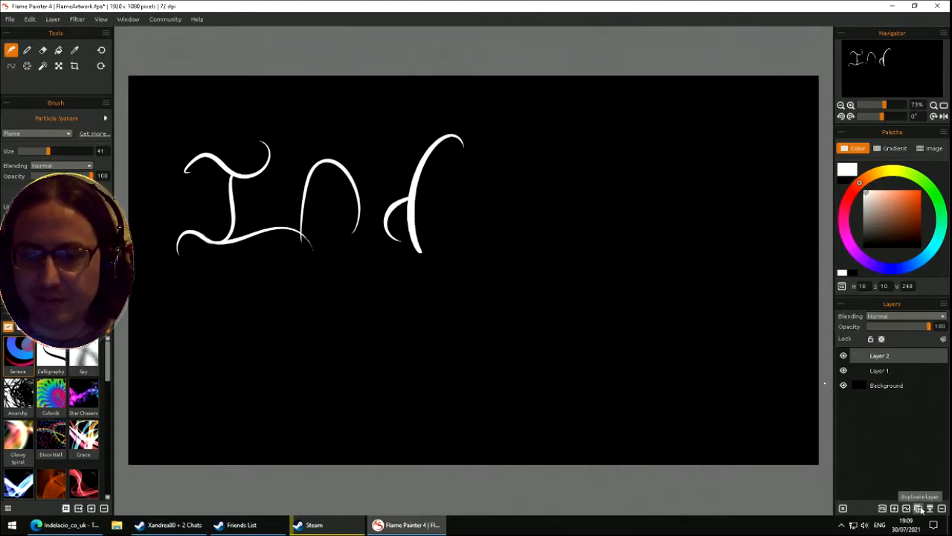
pyautogui.click(894, 508)
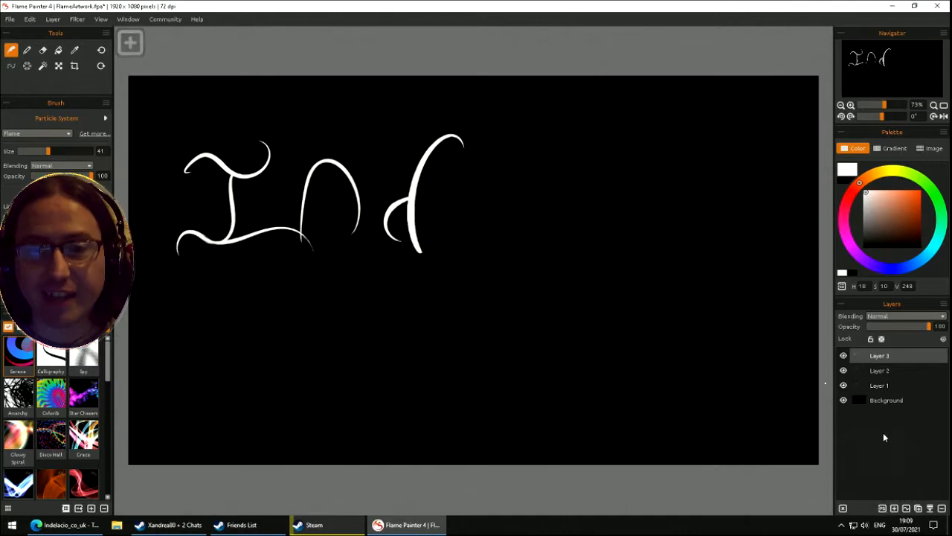
pyautogui.click(74, 66)
pyautogui.moveTo(367, 100)
pyautogui.mouseDown()
pyautogui.moveTo(468, 230)
pyautogui.moveTo(452, 200)
pyautogui.mouseUp()
pyautogui.hotkey('ctrl', 'z')
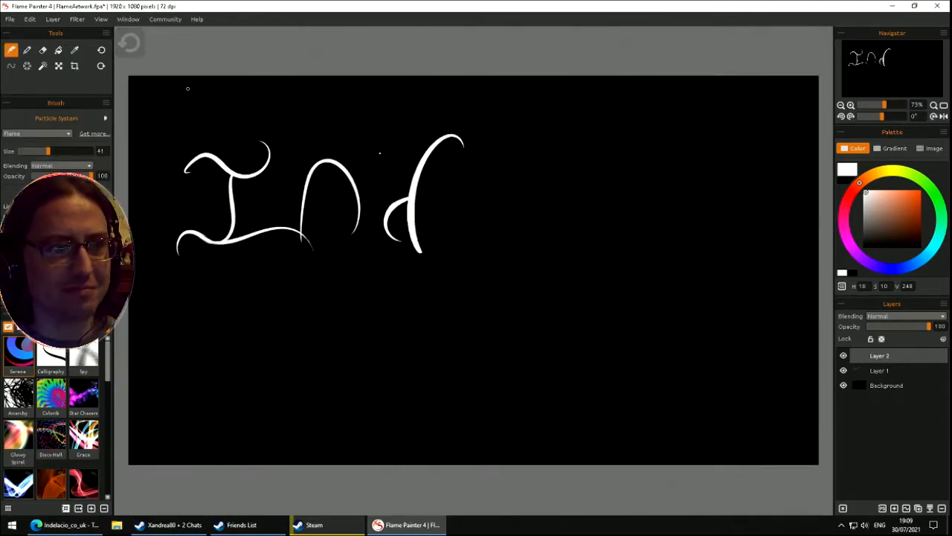
pyautogui.click(59, 65)
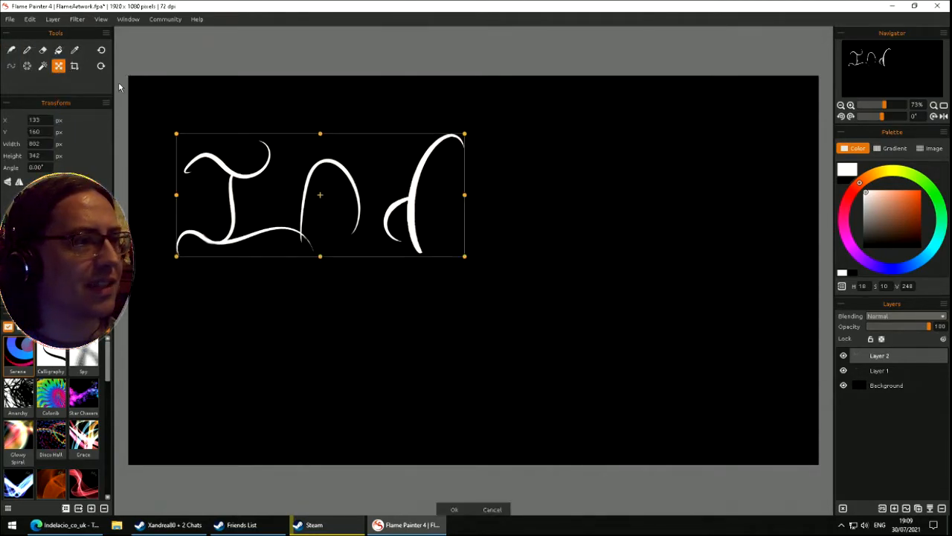
# - Cut the d out of Layer 2 with a rectangular selection, paste it onto its own layer and clear the selection
pyautogui.click(43, 65)
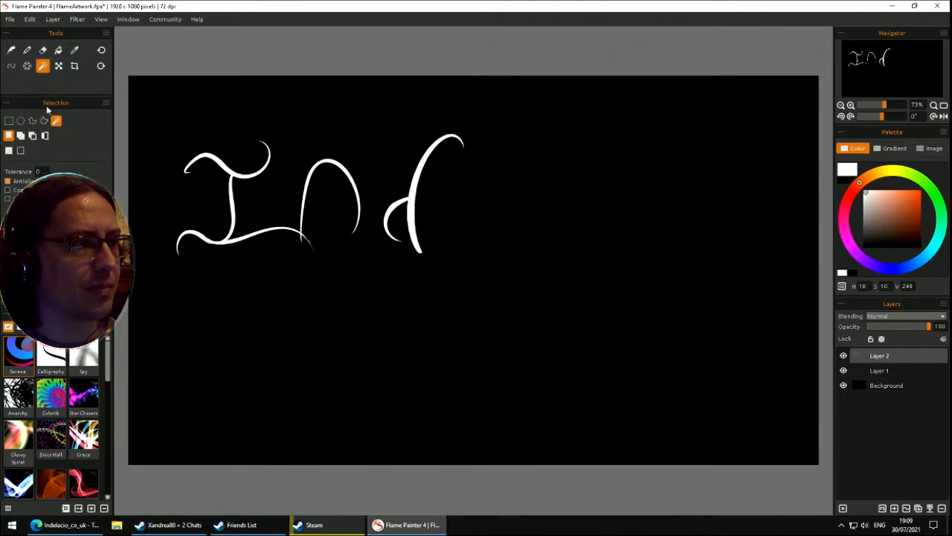
pyautogui.click(7, 121)
pyautogui.moveTo(349, 95); pyautogui.dragTo(570, 299)
pyautogui.press('Delete')
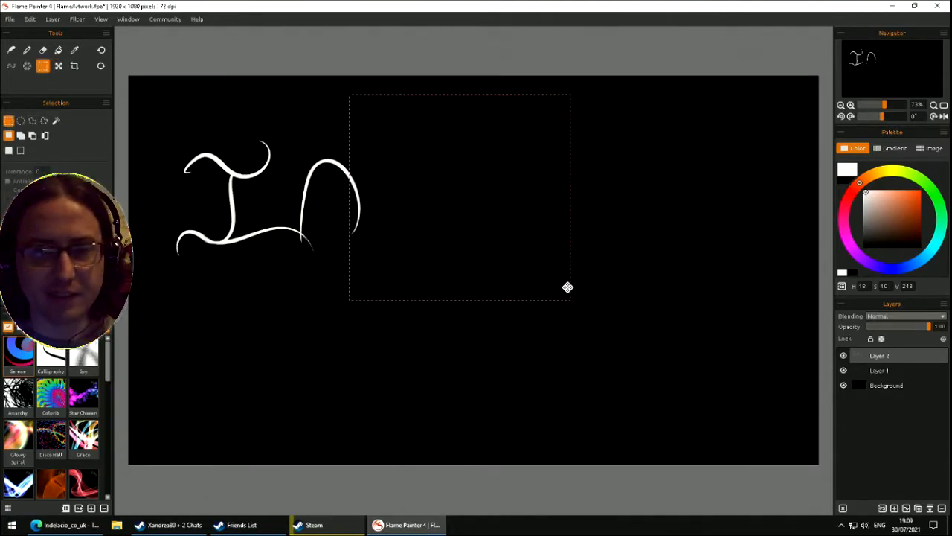
pyautogui.click(894, 508)
pyautogui.hotkey('ctrl', 'v')
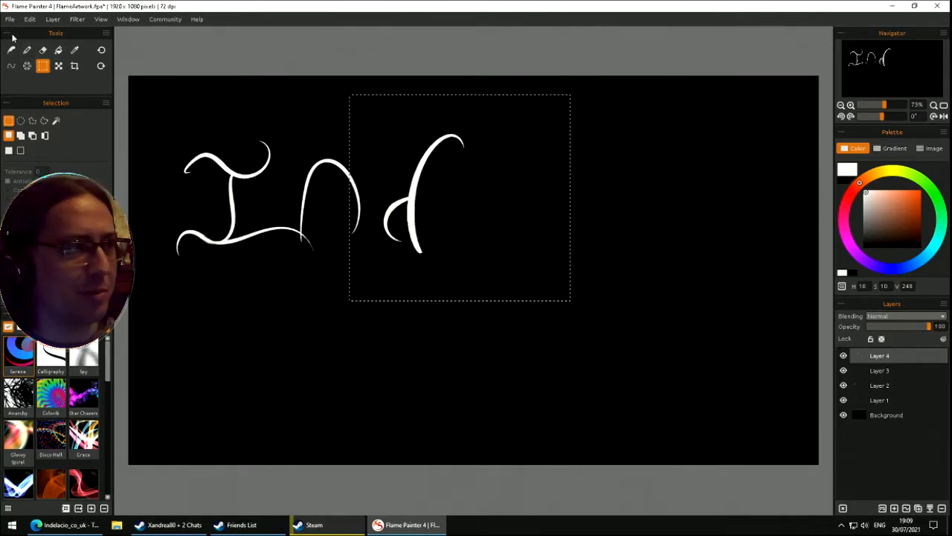
pyautogui.click(221, 398)
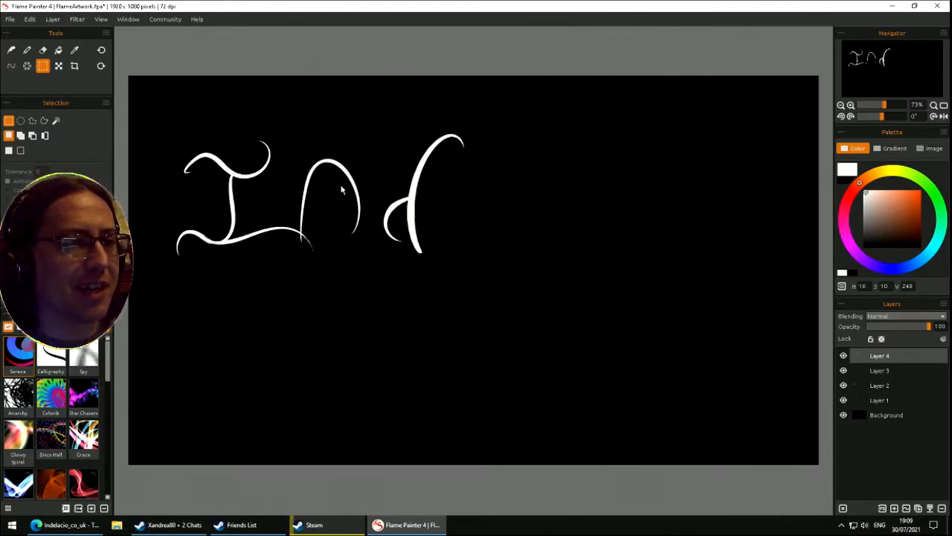
# - Move the d on Layer 4 closer to the arch, to X 602, Y 157, with Transform
pyautogui.click(58, 67)
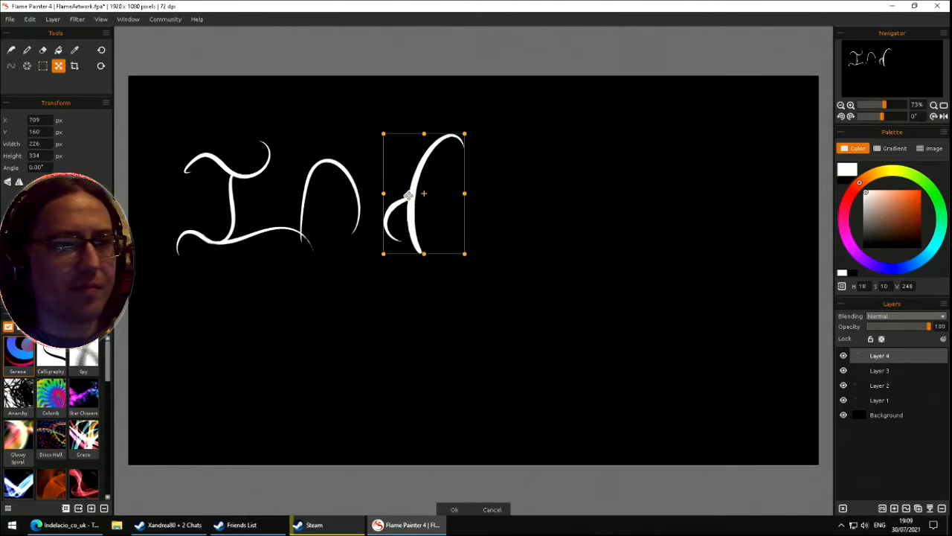
pyautogui.moveTo(366, 191); pyautogui.dragTo(336, 192)
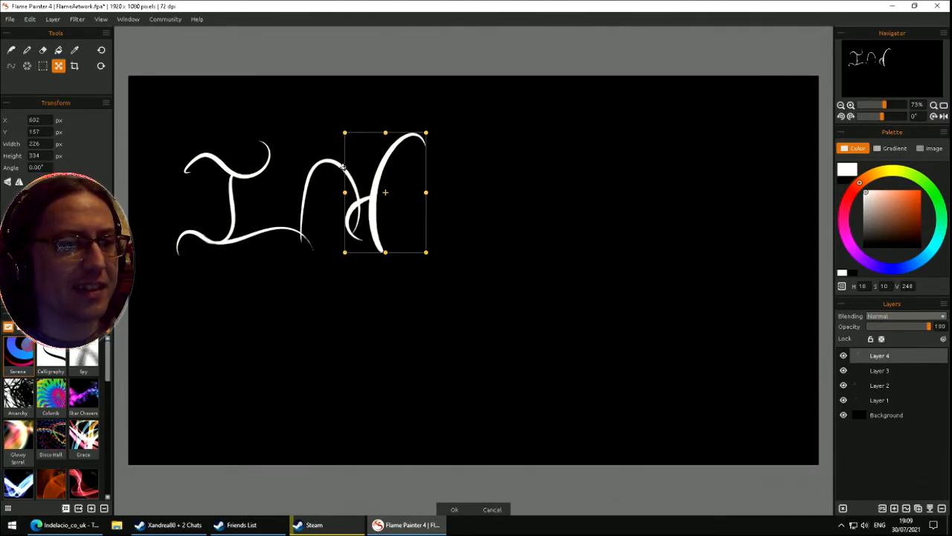
pyautogui.click(890, 386)
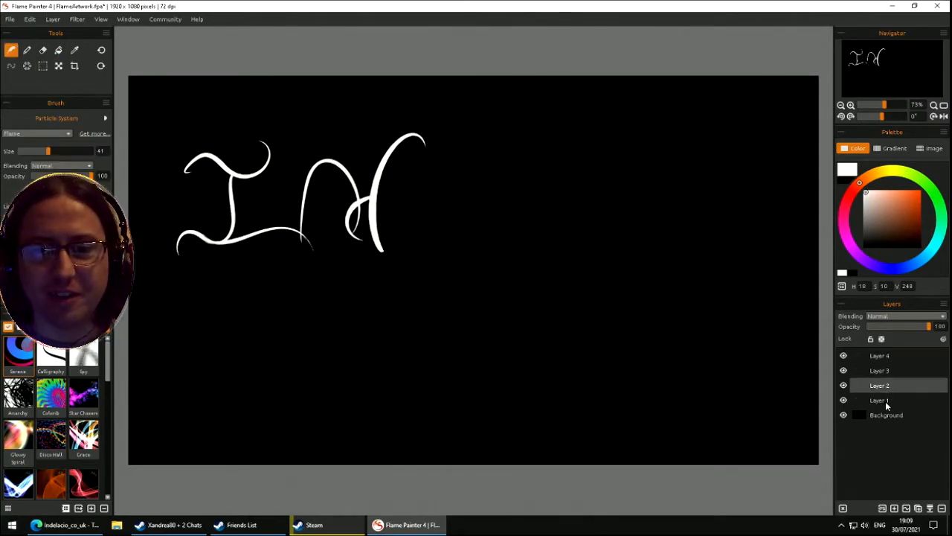
# - Move the arch on Layer 1 closer to the I, to X 287, Y 176, with Transform
pyautogui.click(884, 402)
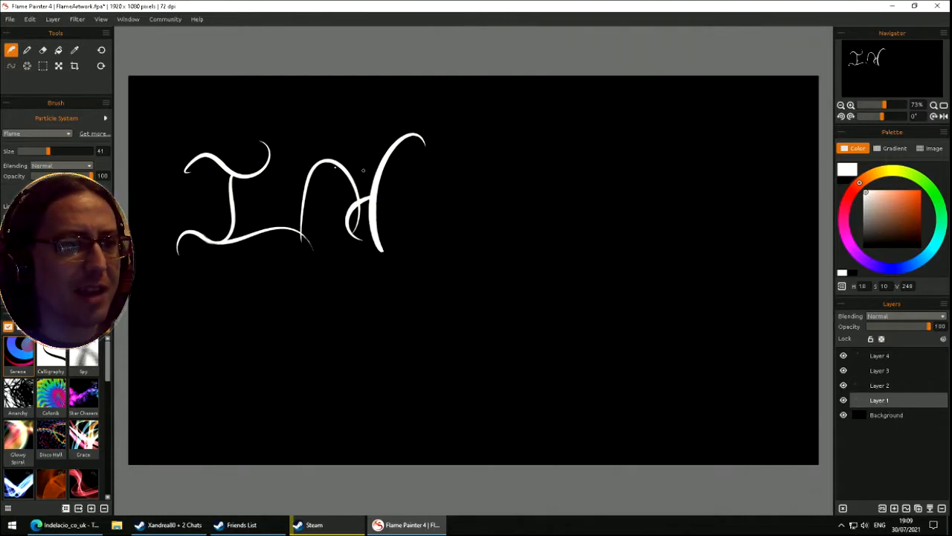
pyautogui.click(58, 66)
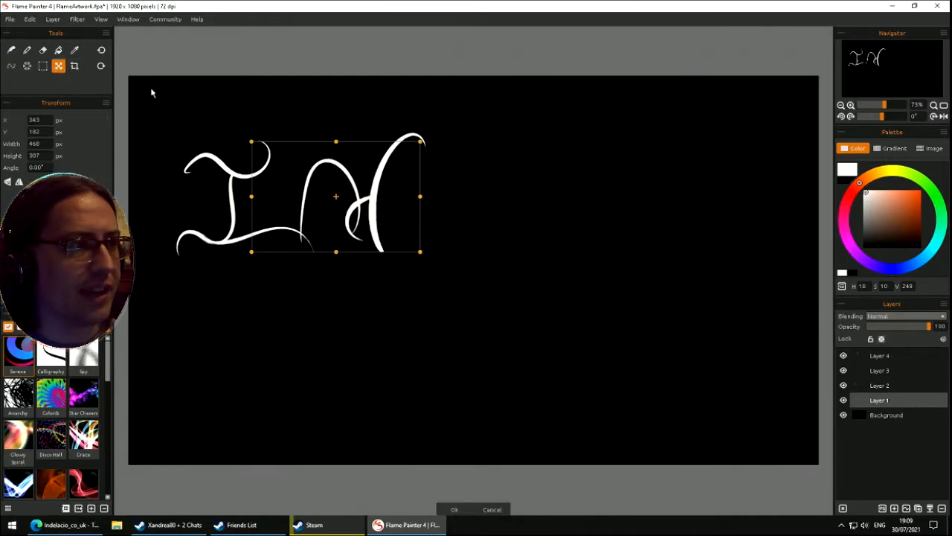
pyautogui.moveTo(316, 166); pyautogui.dragTo(317, 169)
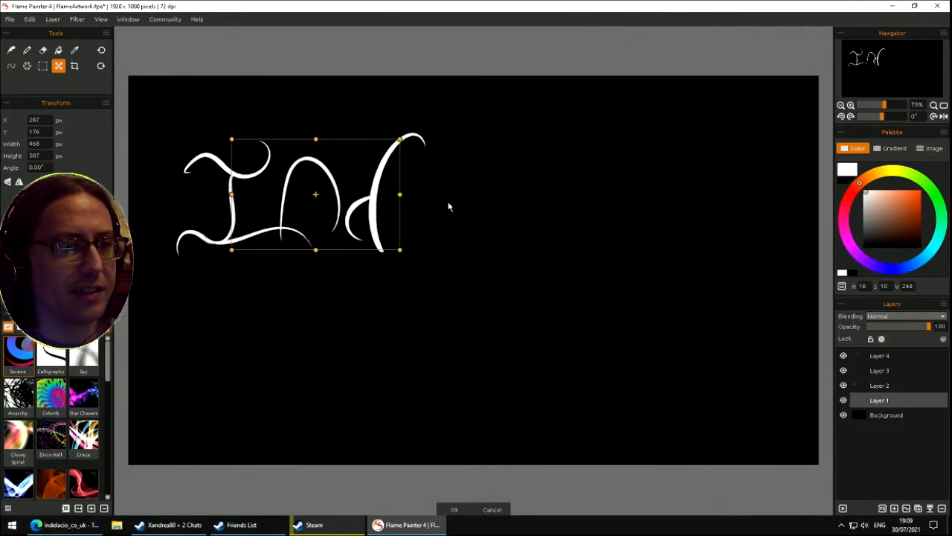
pyautogui.press('Return')
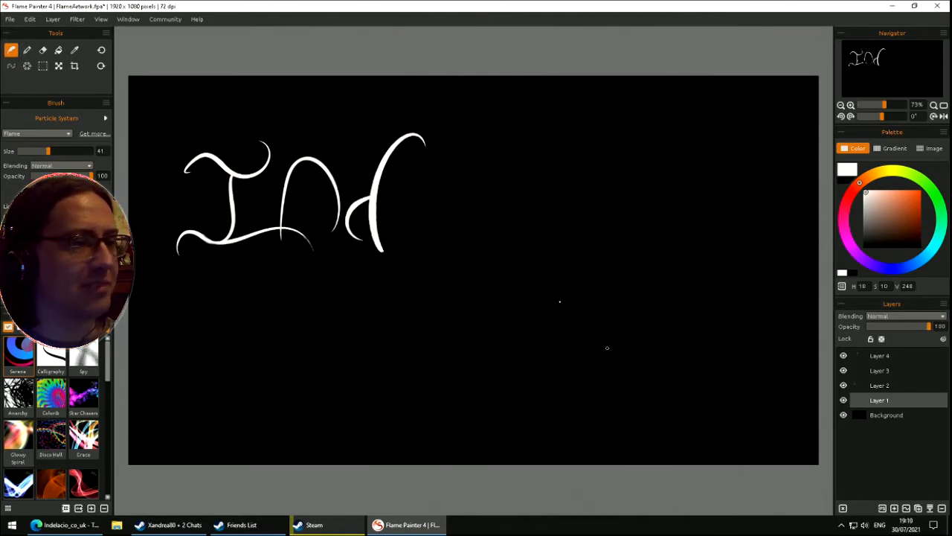
# - Paint a large white looping e with a long sweeping tail on Layer 3, right of the d
pyautogui.click(878, 370)
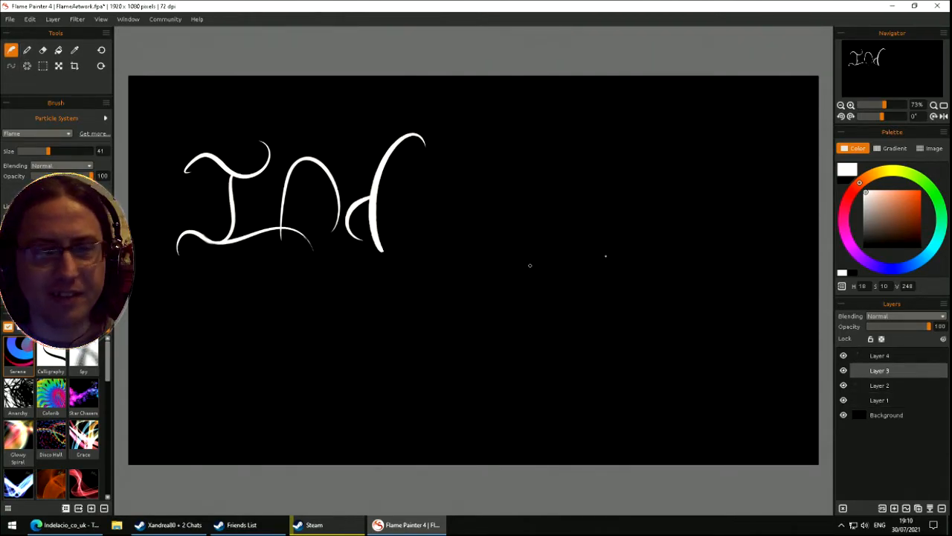
pyautogui.moveTo(411, 211)
pyautogui.mouseDown()
pyautogui.moveTo(476, 195)
pyautogui.moveTo(501, 269)
pyautogui.mouseUp()
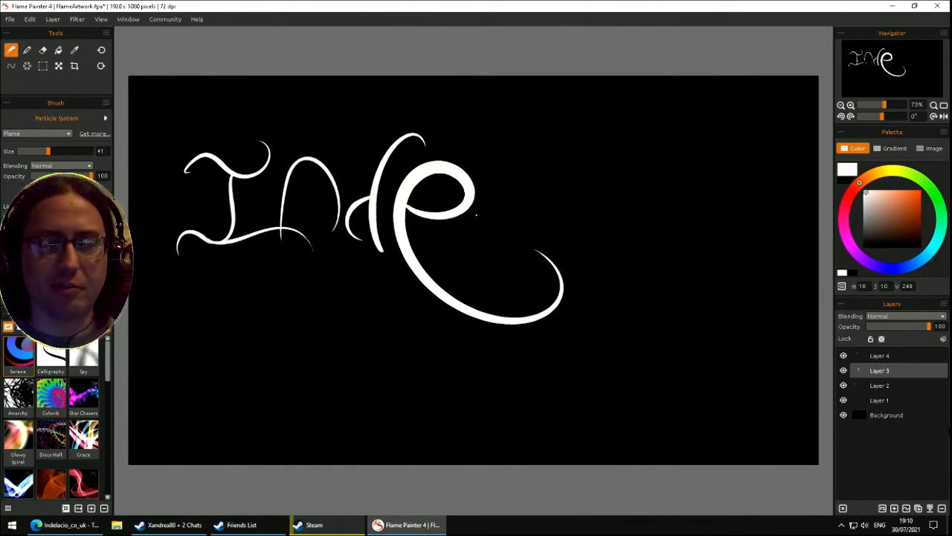
# - Add a new layer above Layer 3 and paint a thin white angular L stroke right of the e
pyautogui.click(894, 509)
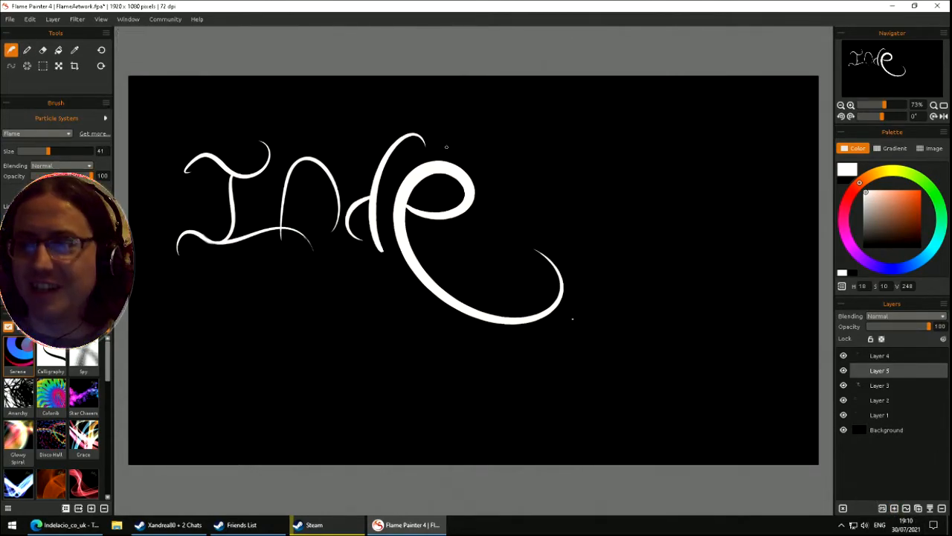
pyautogui.moveTo(494, 161)
pyautogui.mouseDown()
pyautogui.moveTo(506, 207)
pyautogui.moveTo(746, 325)
pyautogui.mouseUp()
pyautogui.hotkey('ctrl', 'z')
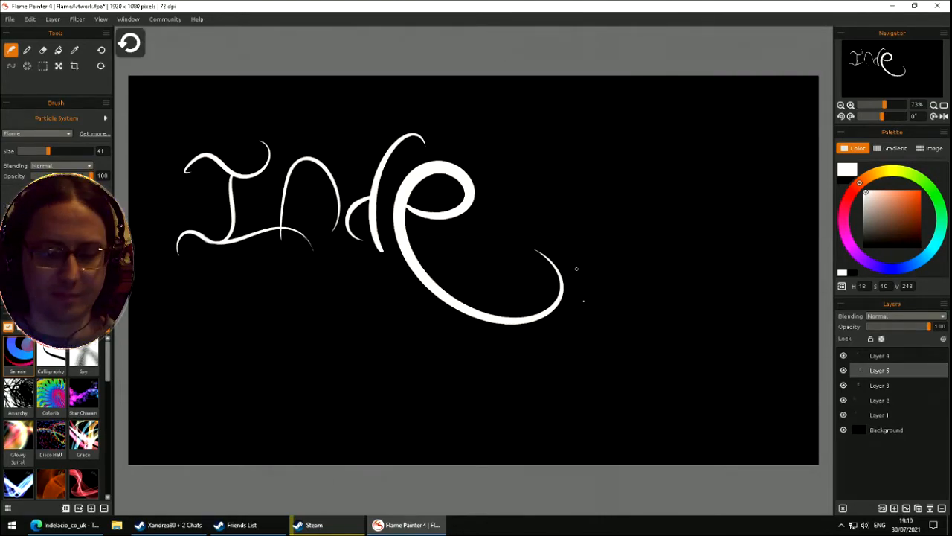
pyautogui.moveTo(518, 176)
pyautogui.mouseDown()
pyautogui.moveTo(520, 298)
pyautogui.moveTo(537, 252)
pyautogui.mouseUp()
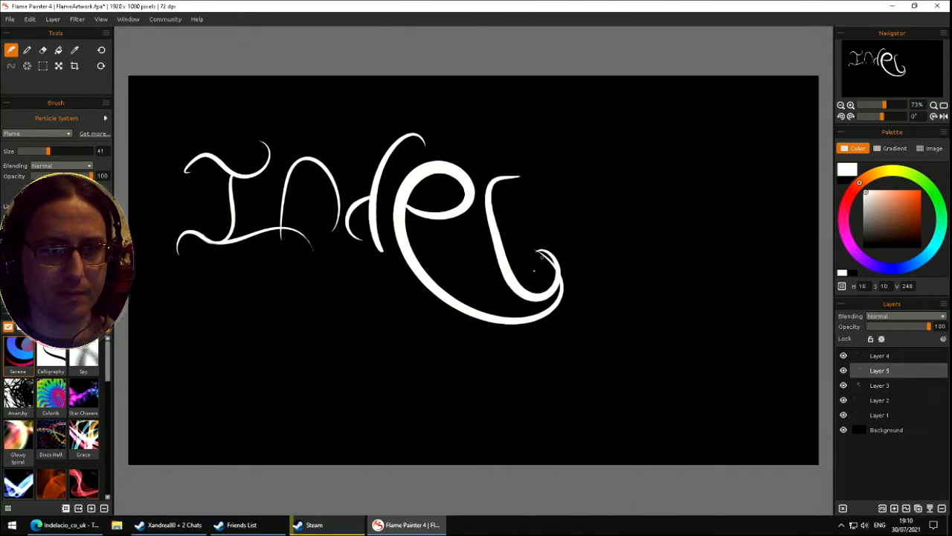
pyautogui.hotkey('ctrl', 'z')
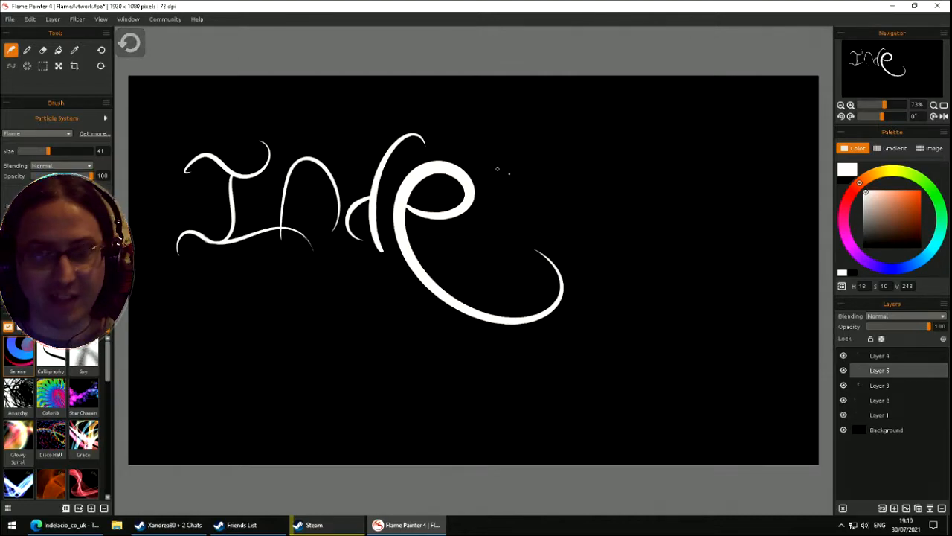
pyautogui.moveTo(498, 149)
pyautogui.mouseDown()
pyautogui.moveTo(534, 299)
pyautogui.moveTo(597, 266)
pyautogui.mouseUp()
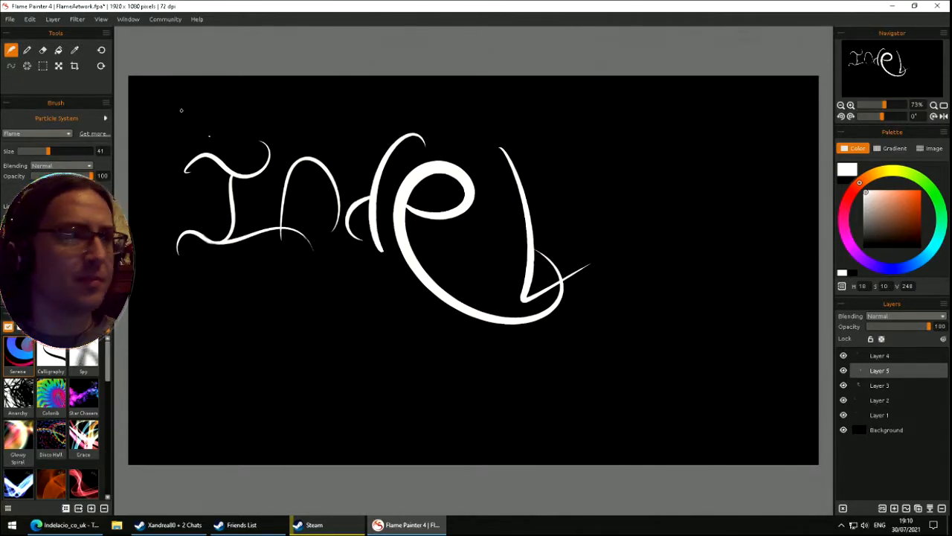
# - Rotate the L on Layer 5 by 29.68° with Transform and move it against the e, at X 863, Y 85
pyautogui.click(59, 67)
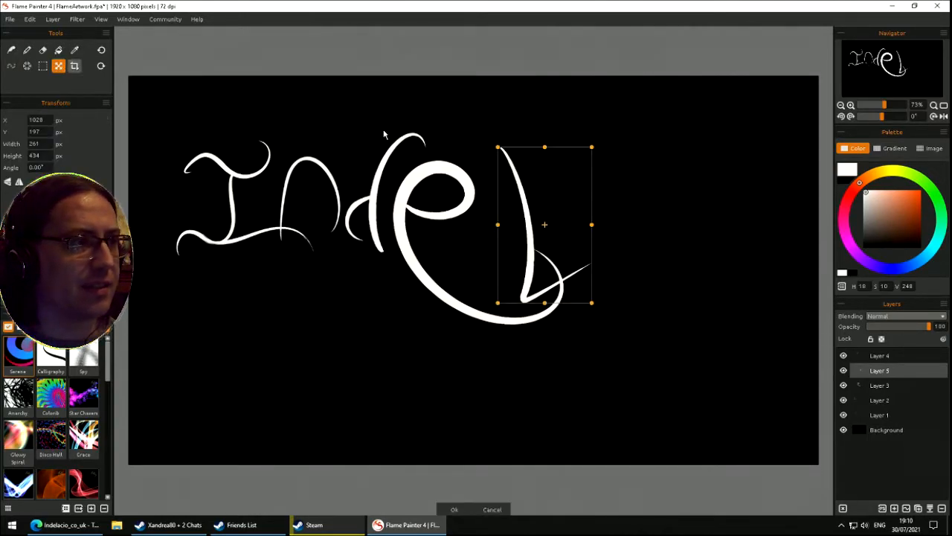
pyautogui.moveTo(598, 178)
pyautogui.mouseDown()
pyautogui.moveTo(607, 195)
pyautogui.moveTo(587, 212)
pyautogui.moveTo(569, 207)
pyautogui.mouseUp()
pyautogui.moveTo(518, 161); pyautogui.dragTo(496, 142)
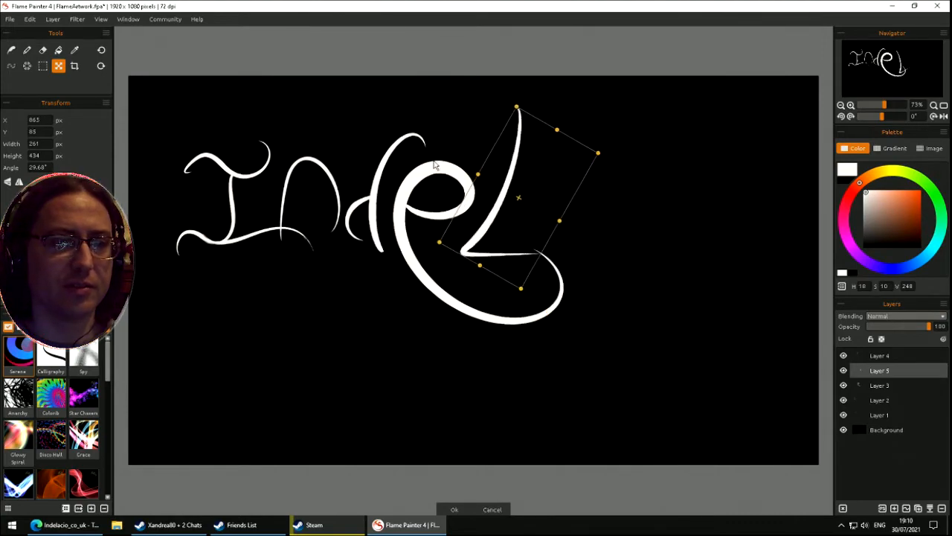
pyautogui.press('b')
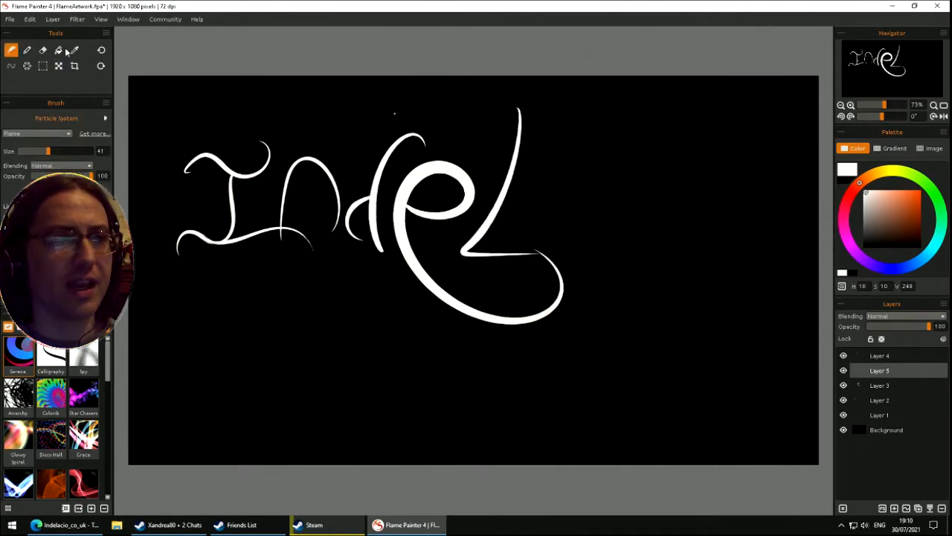
# - Rotate the L slightly counterclockwise with Transform so its foot meets the end of the e's tail
pyautogui.click(58, 66)
pyautogui.moveTo(462, 139); pyautogui.dragTo(504, 147)
pyautogui.press('b')
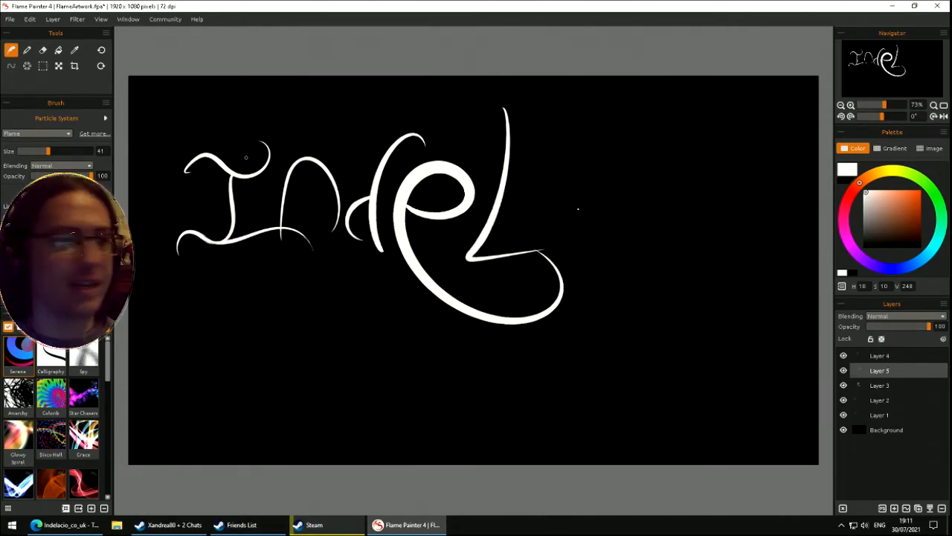
# - Add a new layer above Layer 5
pyautogui.click(894, 508)
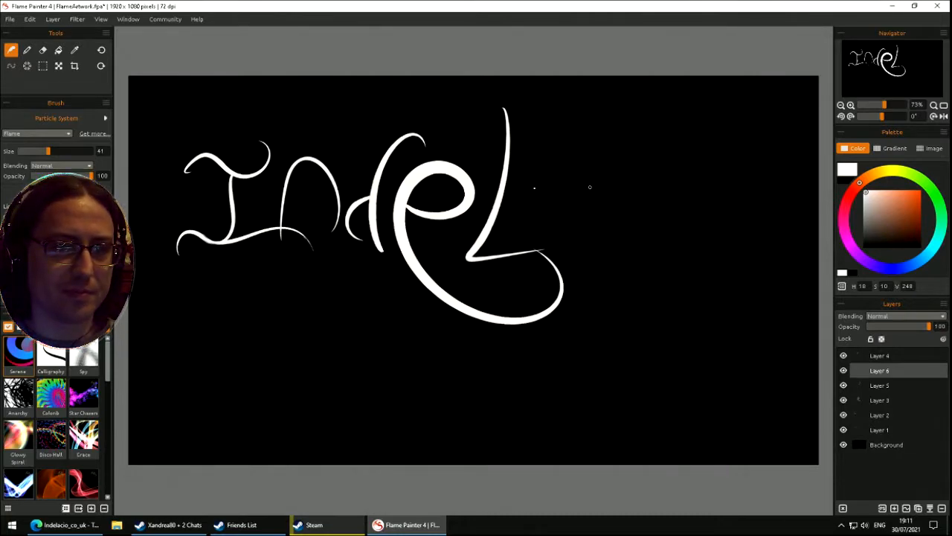
pyautogui.moveTo(560, 181)
pyautogui.mouseDown()
pyautogui.moveTo(617, 213)
pyautogui.moveTo(640, 275)
pyautogui.moveTo(628, 238)
pyautogui.mouseUp()
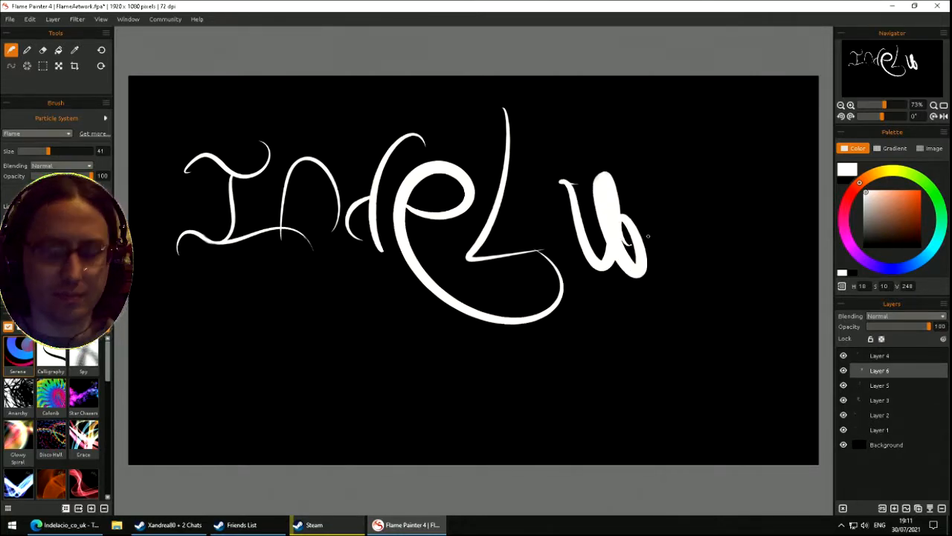
pyautogui.hotkey('ctrl', 'z')
pyautogui.moveTo(528, 223)
pyautogui.mouseDown()
pyautogui.moveTo(562, 203)
pyautogui.moveTo(566, 179)
pyautogui.moveTo(578, 210)
pyautogui.moveTo(614, 237)
pyautogui.mouseUp()
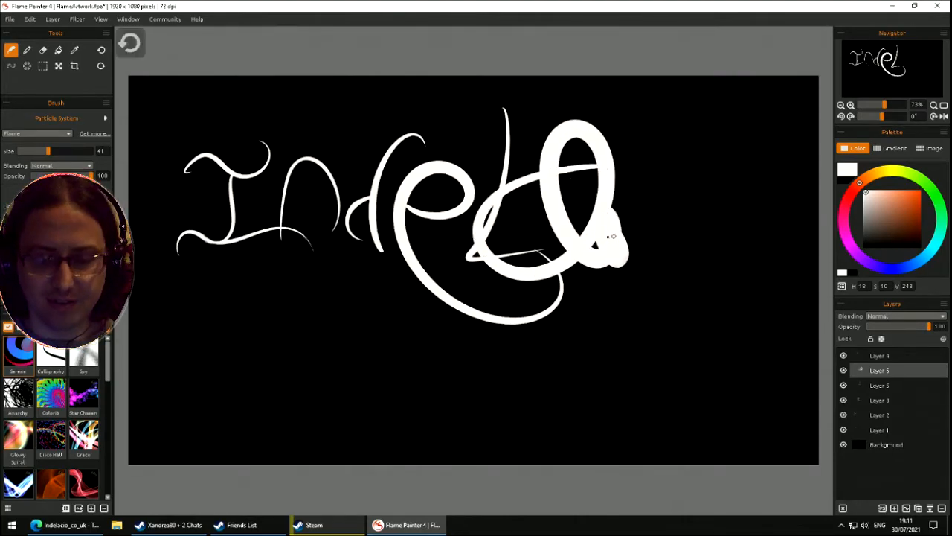
pyautogui.hotkey('ctrl', 'z')
pyautogui.moveTo(609, 185)
pyautogui.mouseDown()
pyautogui.moveTo(571, 218)
pyautogui.moveTo(613, 196)
pyautogui.moveTo(620, 160)
pyautogui.moveTo(616, 296)
pyautogui.mouseUp()
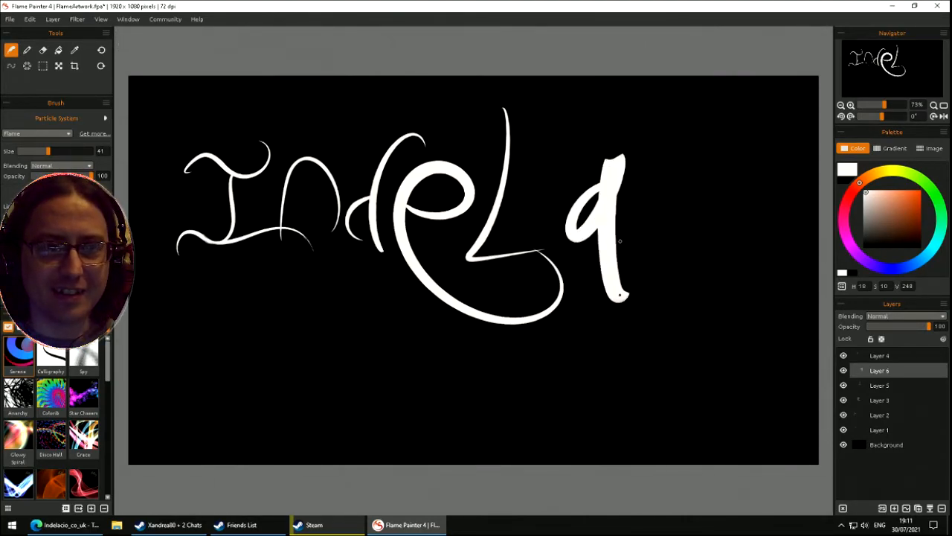
pyautogui.hotkey('ctrl', 'z')
pyautogui.moveTo(607, 181)
pyautogui.mouseDown()
pyautogui.moveTo(587, 208)
pyautogui.moveTo(601, 209)
pyautogui.moveTo(608, 181)
pyautogui.moveTo(621, 232)
pyautogui.mouseUp()
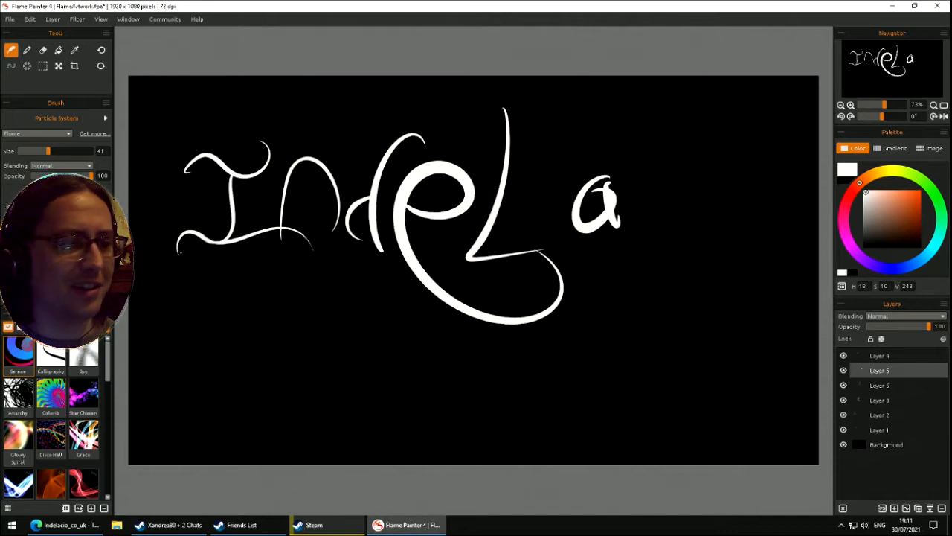
pyautogui.moveTo(385, 524)
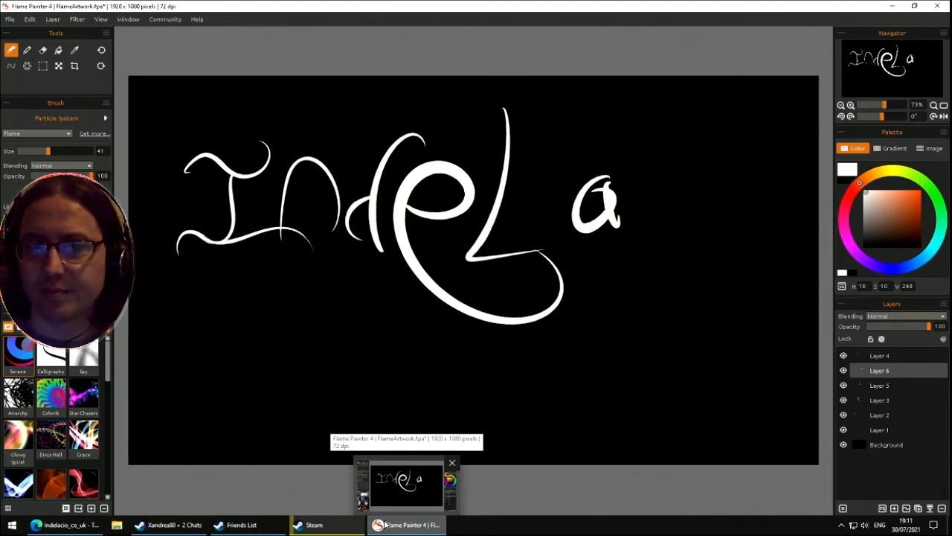
pyautogui.hotkey('ctrl', 'z')
pyautogui.hotkey('ctrl', 'z')
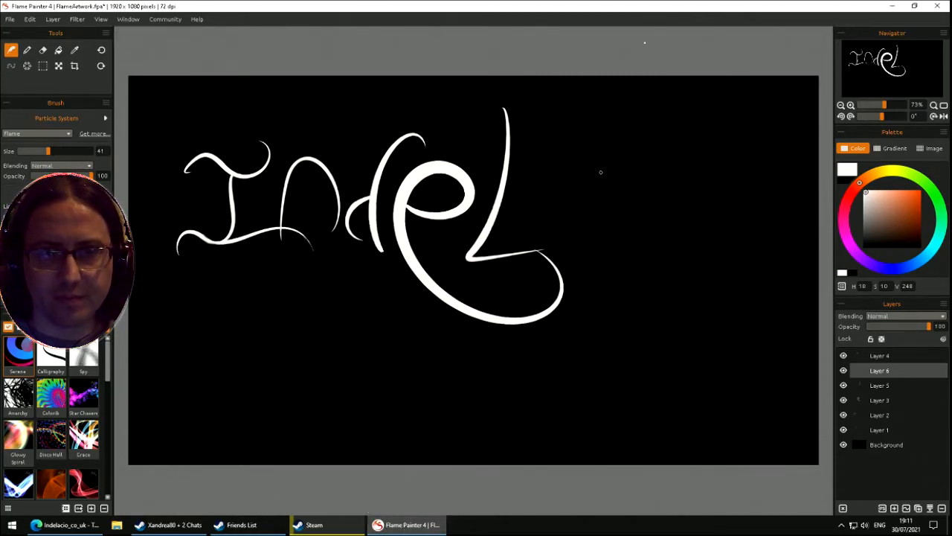
pyautogui.moveTo(598, 174)
pyautogui.mouseDown()
pyautogui.moveTo(588, 201)
pyautogui.moveTo(599, 230)
pyautogui.mouseUp()
pyautogui.hotkey('ctrl', 'z')
# - Paint a white a on Layer 6, right of the L, with an open round bowl and a thin slanted leg
pyautogui.moveTo(580, 177); pyautogui.dragTo(598, 181)
pyautogui.moveTo(569, 214); pyautogui.dragTo(604, 239)
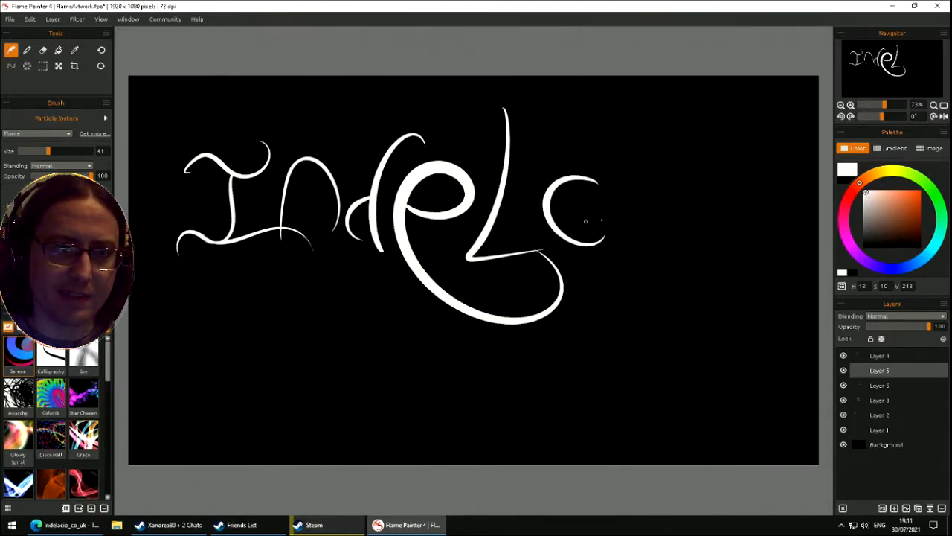
pyautogui.moveTo(597, 183)
pyautogui.mouseDown()
pyautogui.moveTo(625, 257)
pyautogui.moveTo(620, 251)
pyautogui.mouseUp()
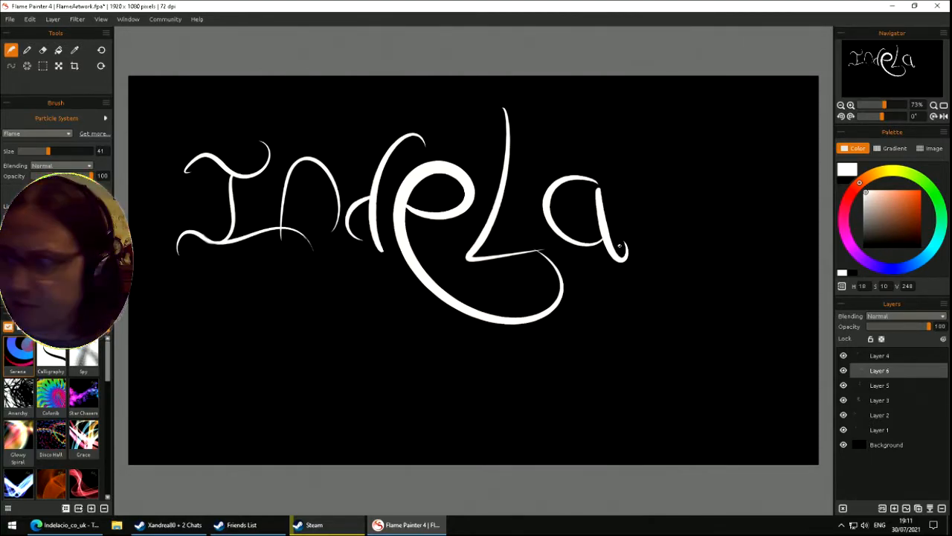
pyautogui.hotkey('ctrl', 'z')
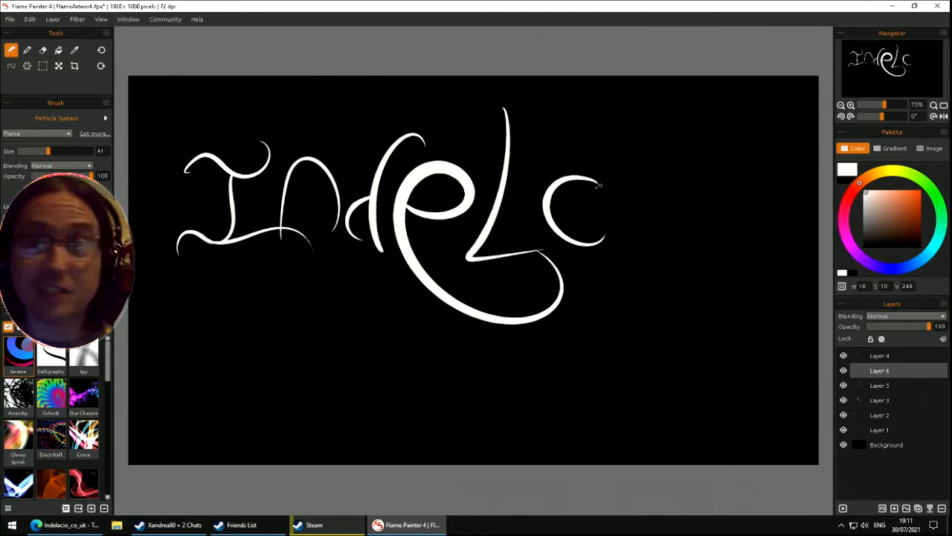
pyautogui.moveTo(600, 183); pyautogui.dragTo(624, 339)
pyautogui.hotkey('ctrl', 'z')
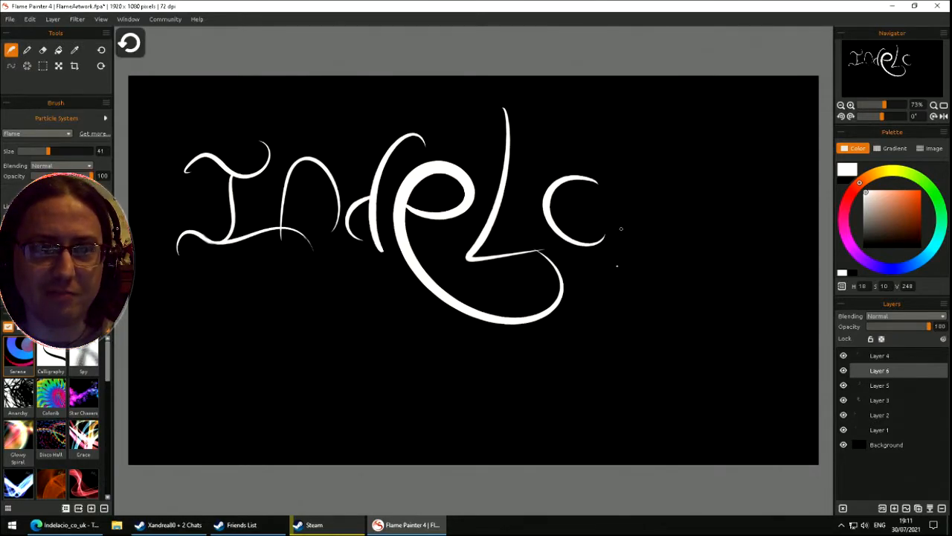
pyautogui.moveTo(599, 183); pyautogui.dragTo(626, 238)
pyautogui.hotkey('ctrl', 'z')
pyautogui.moveTo(599, 184); pyautogui.dragTo(629, 253)
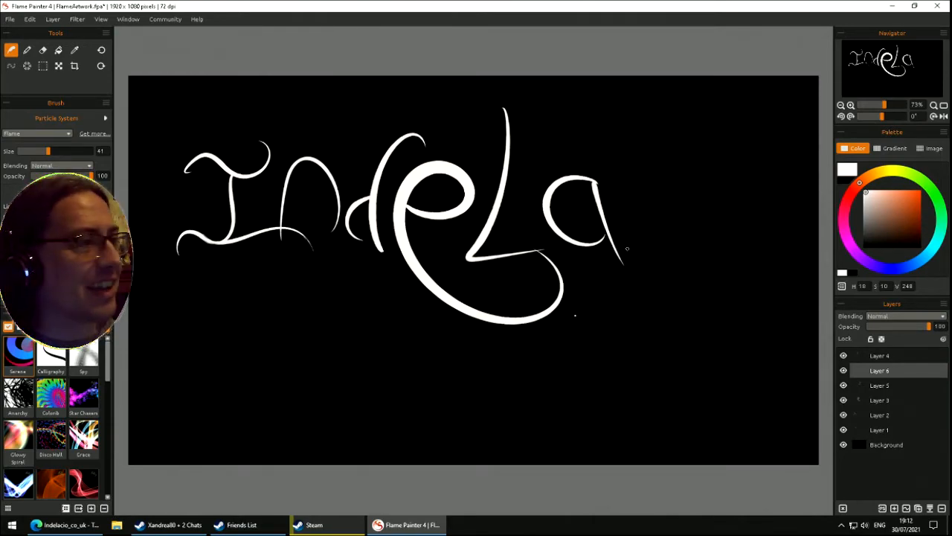
pyautogui.moveTo(658, 178)
pyautogui.mouseDown()
pyautogui.moveTo(644, 295)
pyautogui.moveTo(659, 304)
pyautogui.mouseUp()
pyautogui.hotkey('ctrl', 'z')
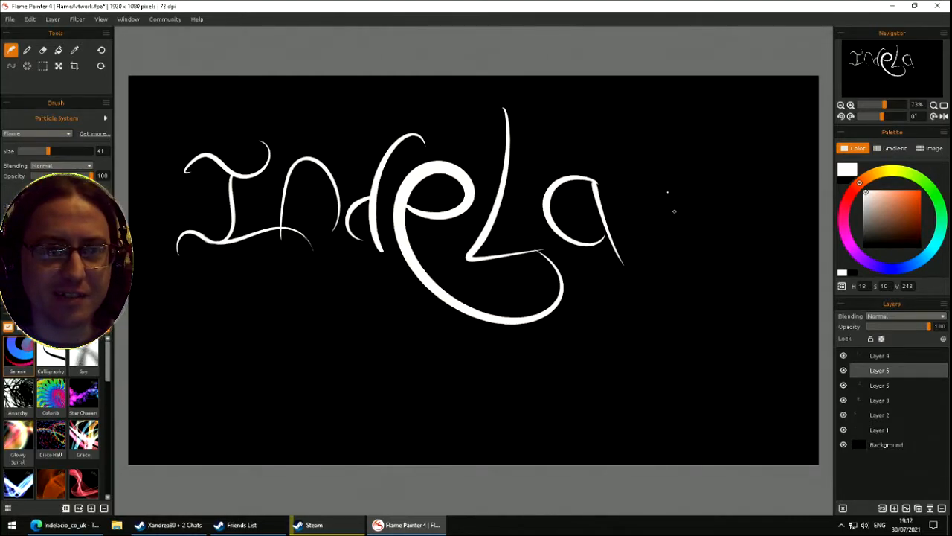
pyautogui.moveTo(608, 237); pyautogui.dragTo(686, 205)
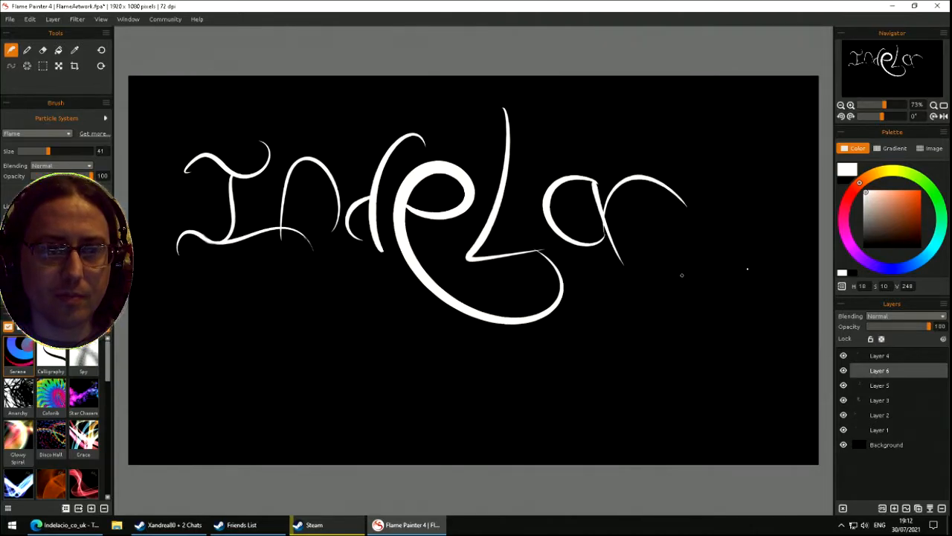
pyautogui.hotkey('ctrl', 'z')
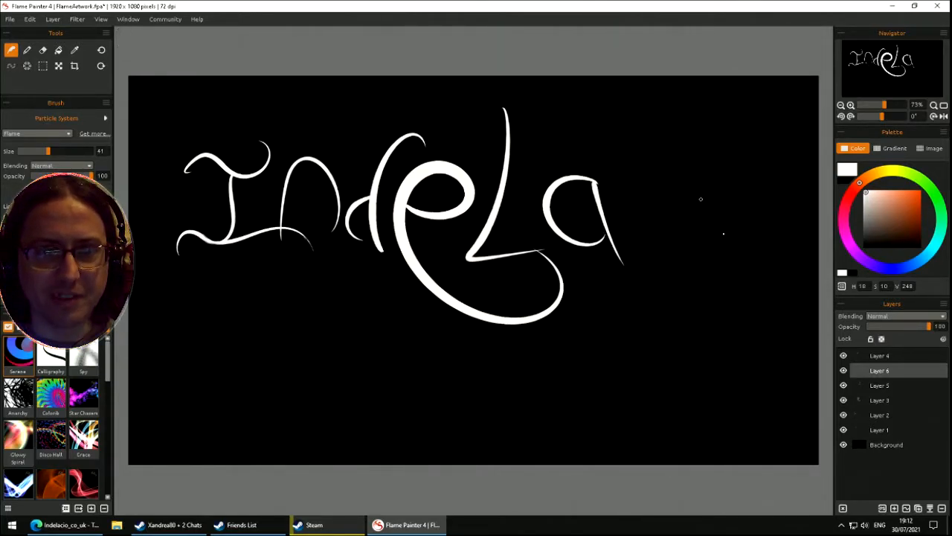
pyautogui.moveTo(617, 223); pyautogui.dragTo(712, 237)
pyautogui.hotkey('ctrl', 'z')
pyautogui.moveTo(691, 201)
pyautogui.mouseDown()
pyautogui.moveTo(640, 192)
pyautogui.moveTo(717, 286)
pyautogui.mouseUp()
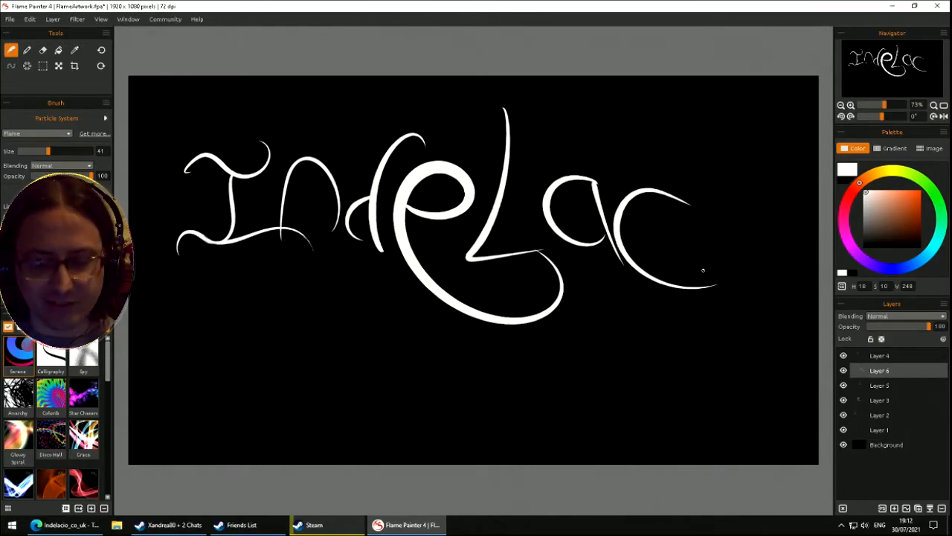
pyautogui.hotkey('ctrl', 'z')
# - Add a new layer above Layer 6
pyautogui.hotkey('ctrl', 'shift', 'n')
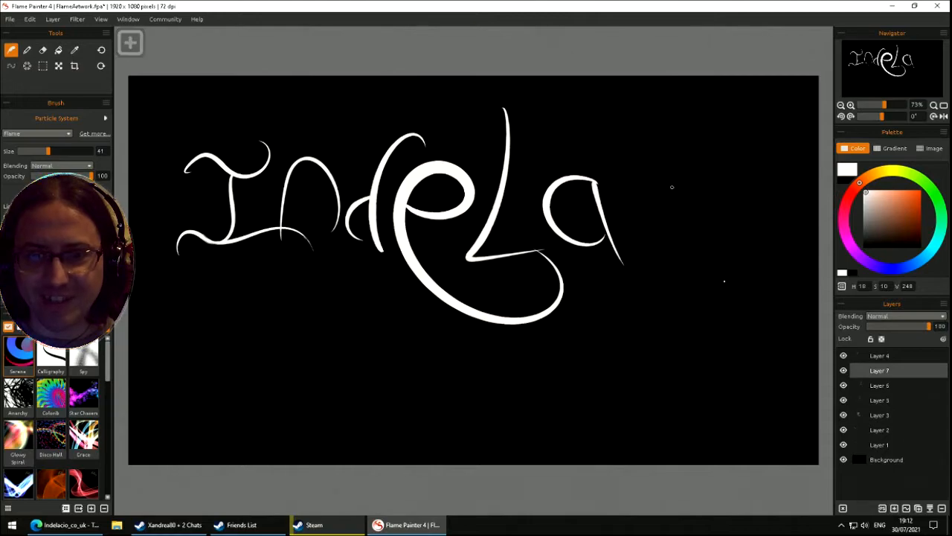
pyautogui.moveTo(707, 211)
pyautogui.mouseDown()
pyautogui.moveTo(655, 182)
pyautogui.moveTo(644, 234)
pyautogui.mouseUp()
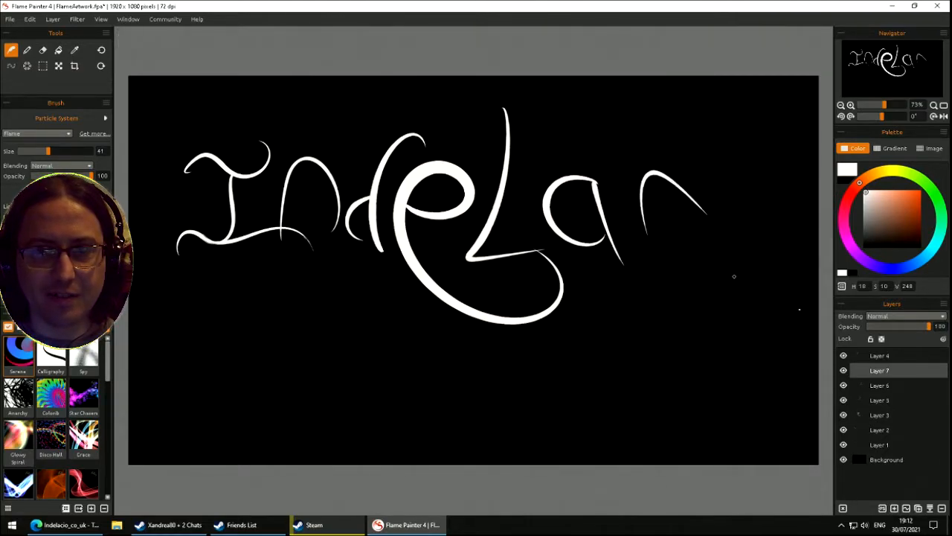
pyautogui.hotkey('ctrl', 'z')
pyautogui.moveTo(723, 227)
pyautogui.mouseDown()
pyautogui.moveTo(621, 202)
pyautogui.moveTo(752, 289)
pyautogui.mouseUp()
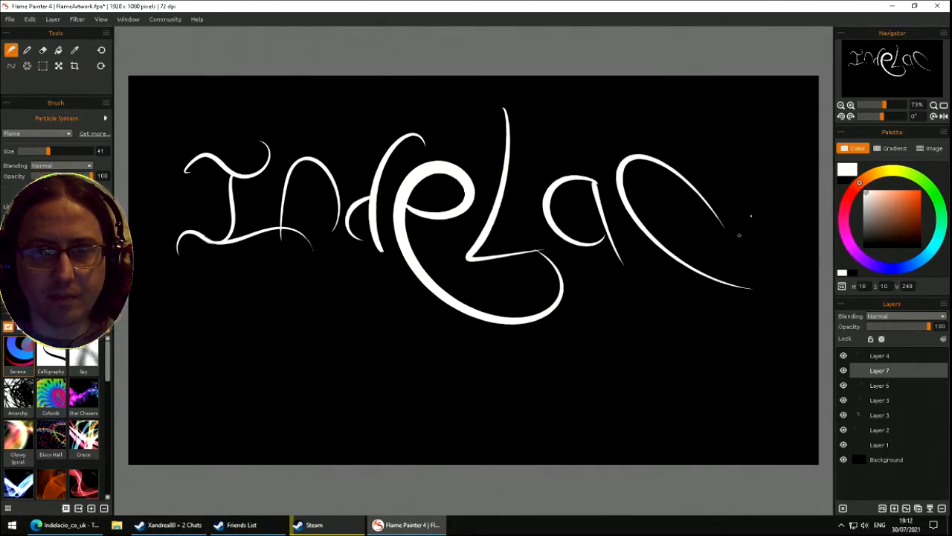
pyautogui.hotkey('ctrl', 'z')
pyautogui.moveTo(705, 220); pyautogui.dragTo(664, 189)
pyautogui.moveTo(736, 262); pyautogui.dragTo(748, 251)
pyautogui.hotkey('ctrl', 'z')
pyautogui.moveTo(716, 209)
pyautogui.mouseDown()
pyautogui.moveTo(671, 261)
pyautogui.moveTo(731, 250)
pyautogui.mouseUp()
pyautogui.hotkey('ctrl', 'z')
# - Paint a large open white c on Layer 7, right of the a, and Transform it to 201 by 245 px at X 1380, Y 304
pyautogui.moveTo(729, 210); pyautogui.dragTo(747, 265)
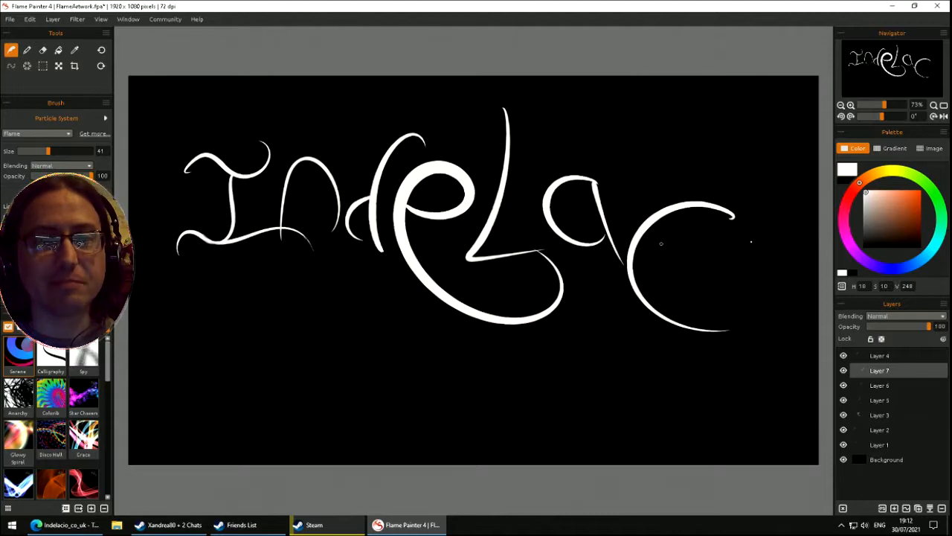
pyautogui.click(58, 66)
pyautogui.moveTo(627, 331); pyautogui.dragTo(663, 288)
pyautogui.moveTo(678, 211); pyautogui.dragTo(640, 195)
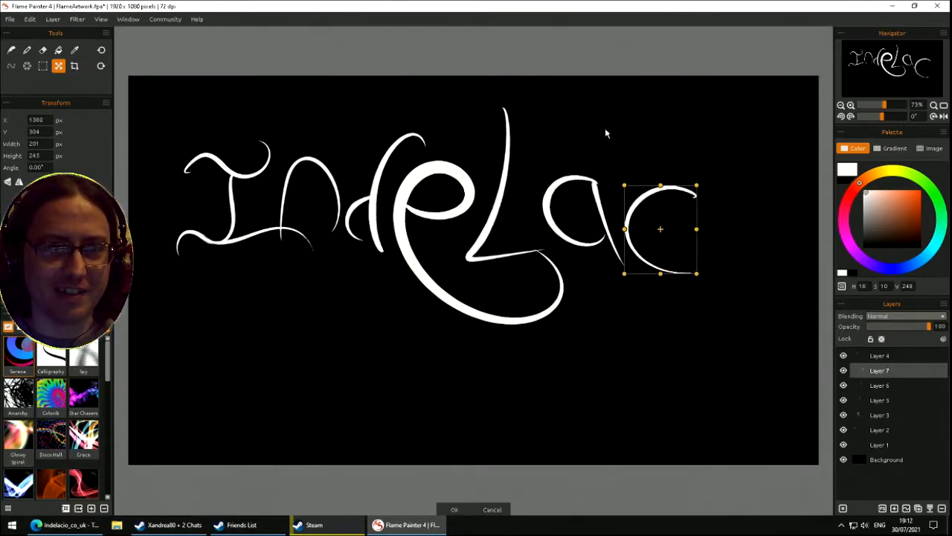
pyautogui.press('Return')
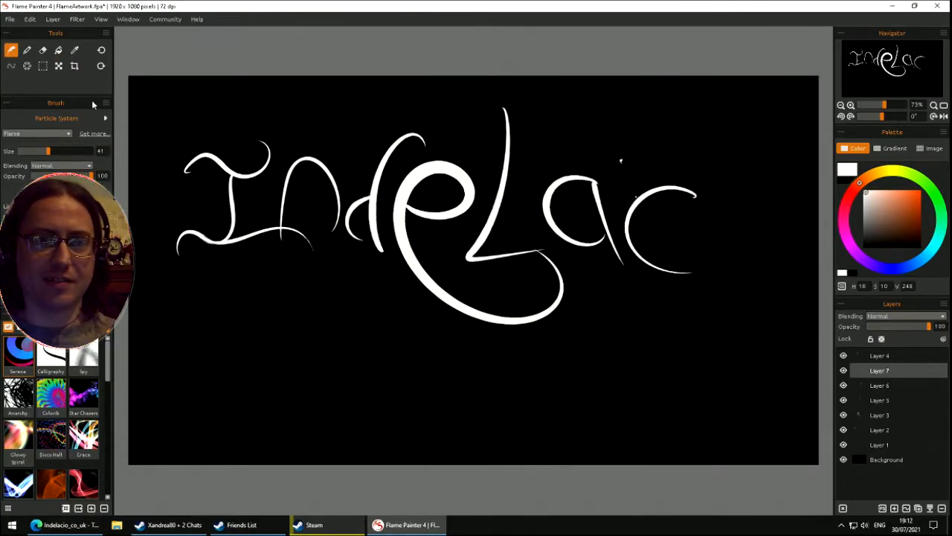
# - Rotate the c on Layer 7 by -11.64° with Transform
pyautogui.click(58, 66)
pyautogui.moveTo(616, 151)
pyautogui.mouseDown()
pyautogui.moveTo(610, 147)
pyautogui.moveTo(614, 155)
pyautogui.moveTo(644, 153)
pyautogui.mouseUp()
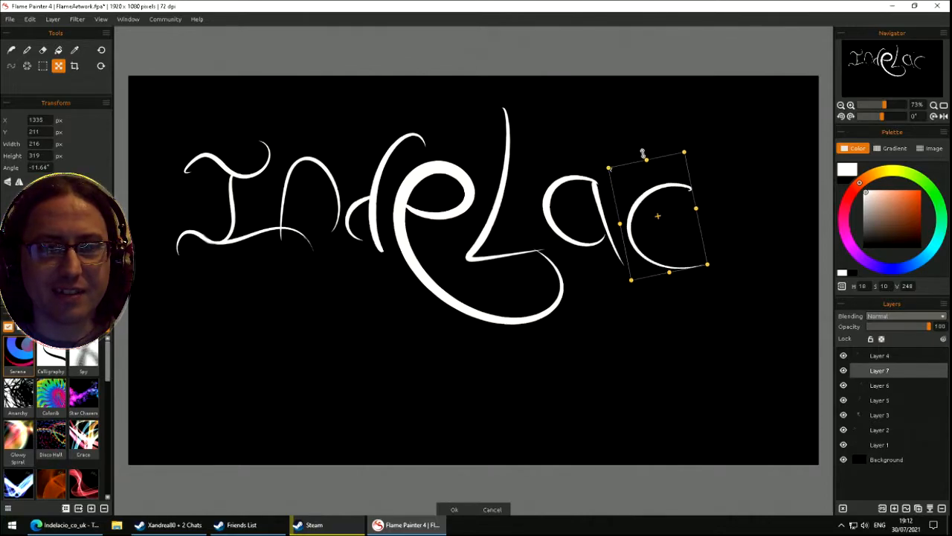
pyautogui.click(455, 509)
# - Undo the thick trial stroke across the c and add a new layer above Layer 7
pyautogui.moveTo(597, 328); pyautogui.dragTo(635, 210)
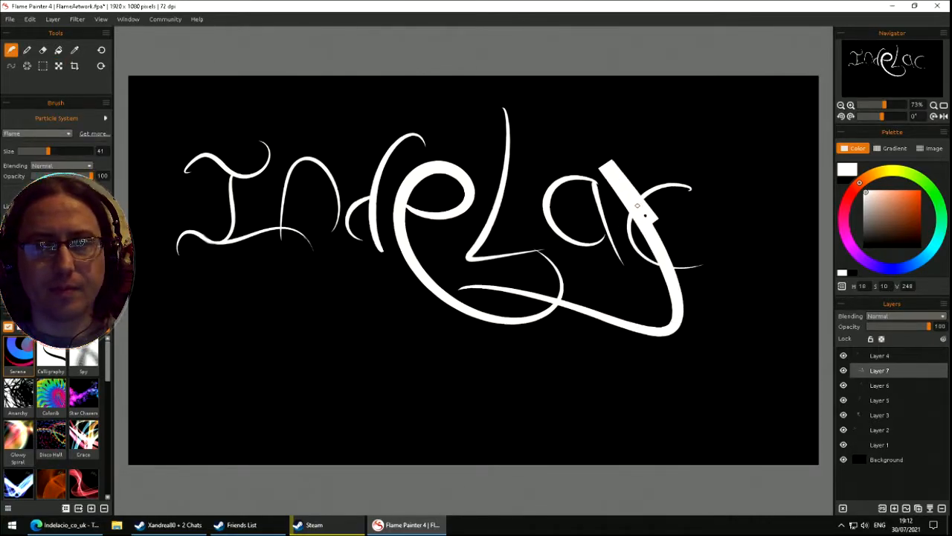
pyautogui.hotkey('ctrl', 'z')
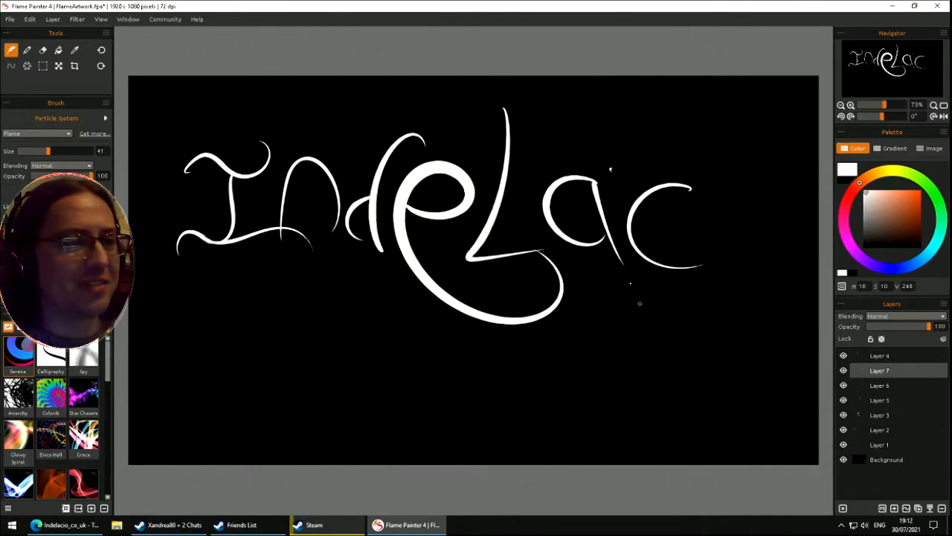
pyautogui.click(894, 509)
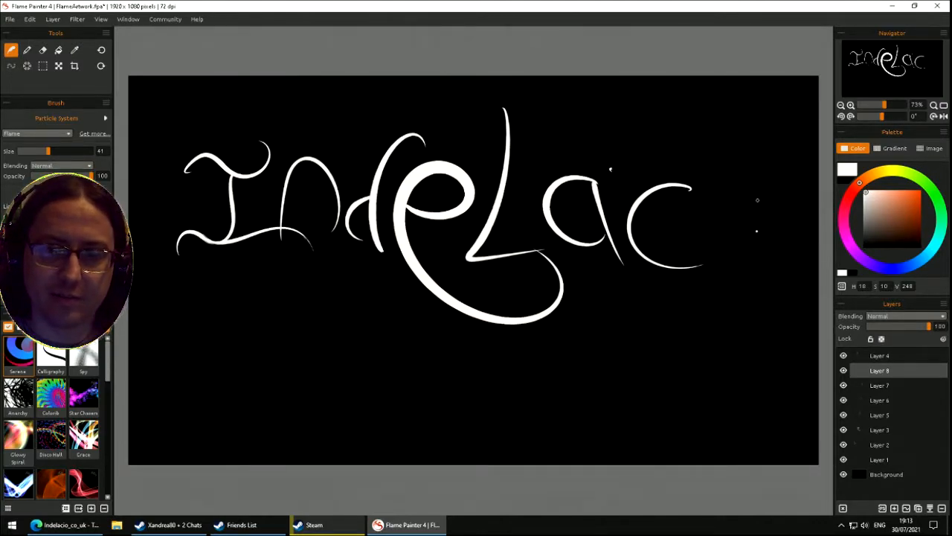
pyautogui.moveTo(760, 183)
pyautogui.mouseDown()
pyautogui.moveTo(733, 206)
pyautogui.moveTo(750, 331)
pyautogui.mouseUp()
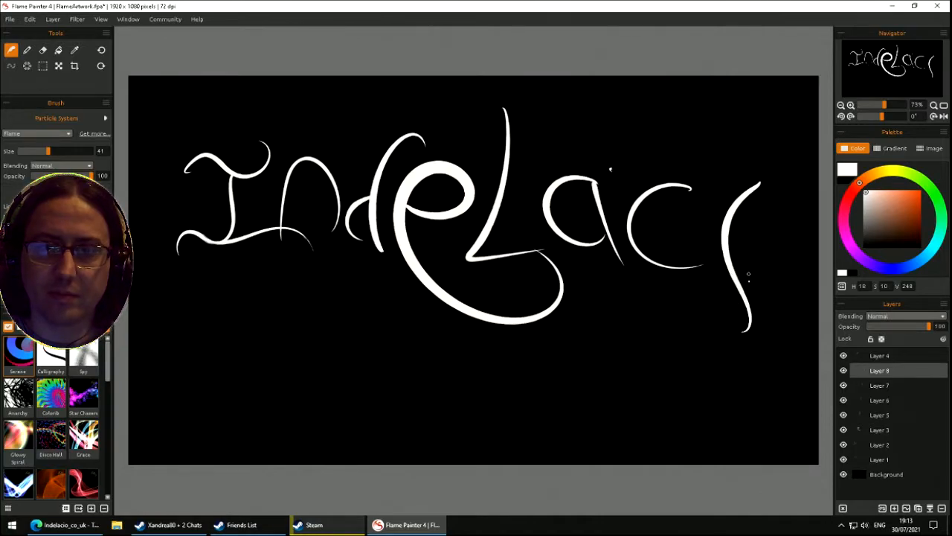
pyautogui.hotkey('ctrl', 'z')
pyautogui.moveTo(761, 183)
pyautogui.mouseDown()
pyautogui.moveTo(749, 258)
pyautogui.moveTo(728, 282)
pyautogui.mouseUp()
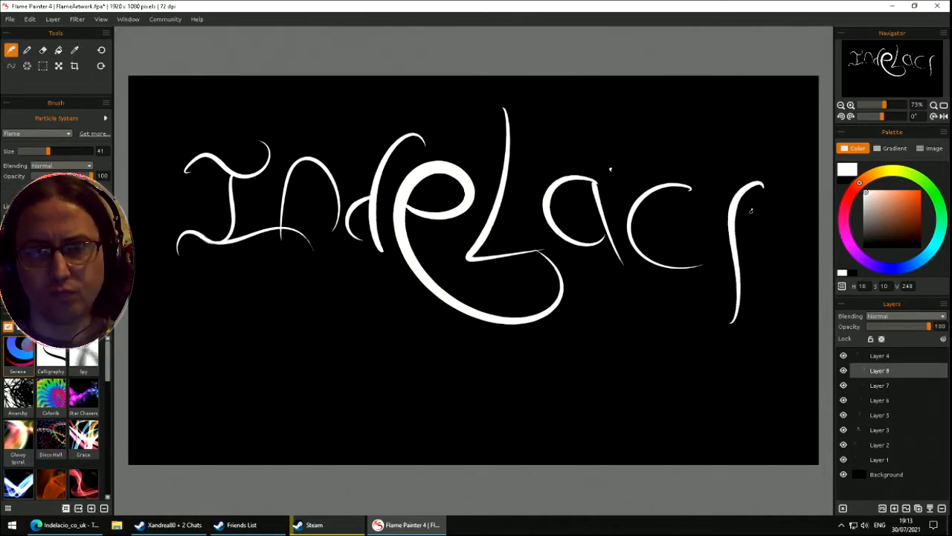
pyautogui.hotkey('ctrl', 'z')
# - Paint a slender white i stem right of the c on Layer 8 and Transform it to 28 by 252 px at X 1650, Y 295
pyautogui.moveTo(746, 158)
pyautogui.mouseDown()
pyautogui.moveTo(734, 177)
pyautogui.moveTo(733, 318)
pyautogui.mouseUp()
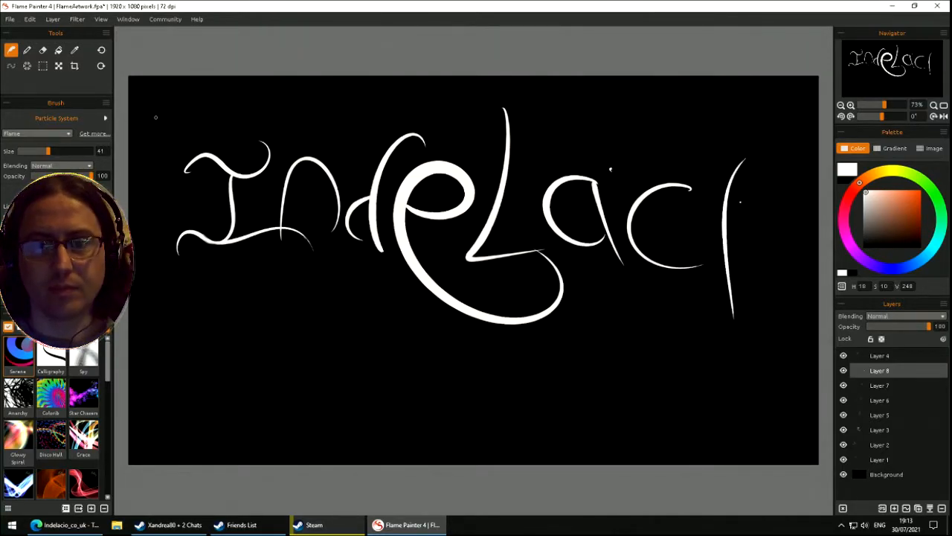
pyautogui.click(58, 65)
pyautogui.moveTo(747, 320); pyautogui.dragTo(735, 273)
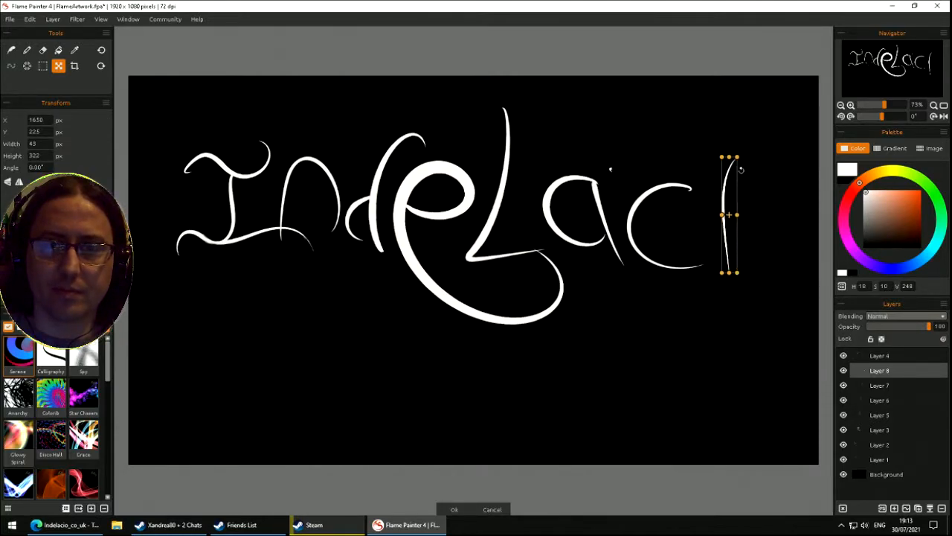
pyautogui.moveTo(736, 157); pyautogui.dragTo(733, 181)
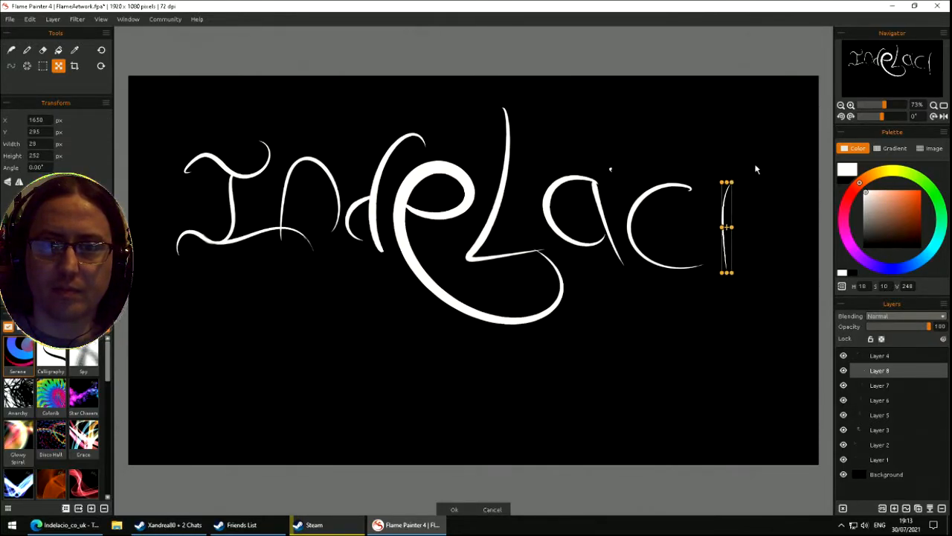
pyautogui.press('b')
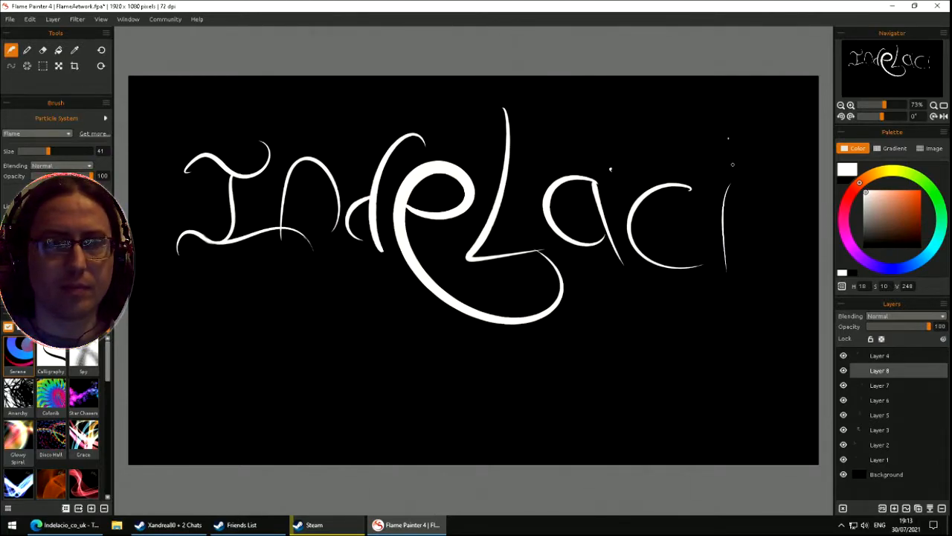
pyautogui.moveTo(728, 166); pyautogui.dragTo(740, 179)
pyautogui.hotkey('ctrl', 'z')
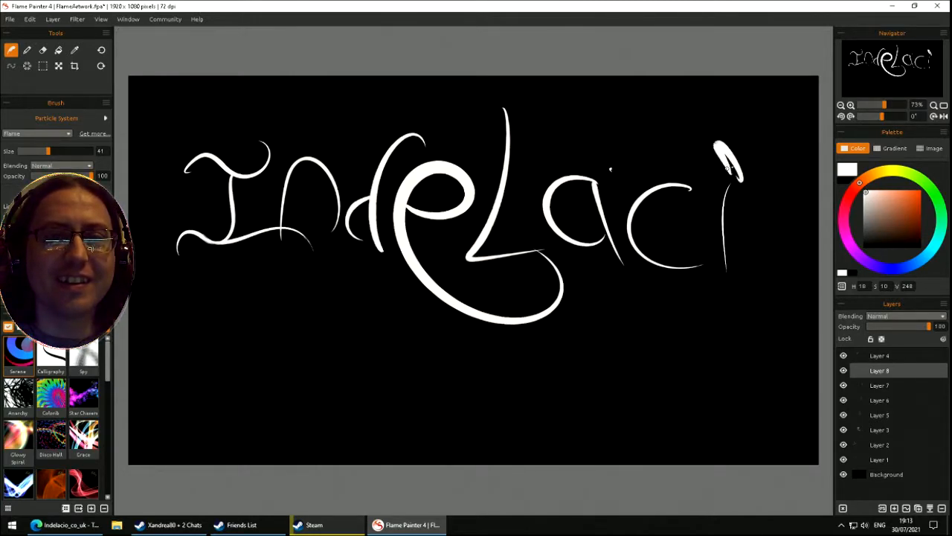
pyautogui.hotkey('ctrl', 'z')
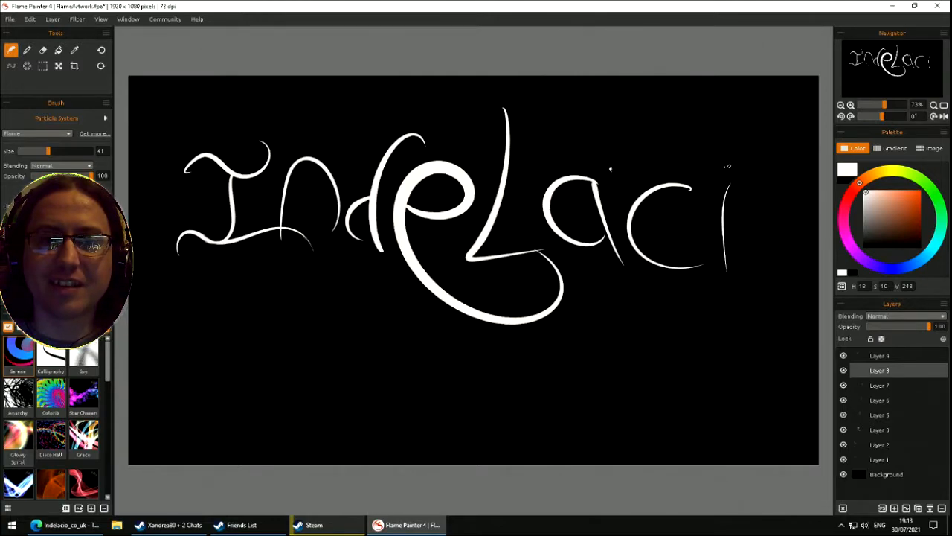
pyautogui.moveTo(728, 157); pyautogui.dragTo(735, 161)
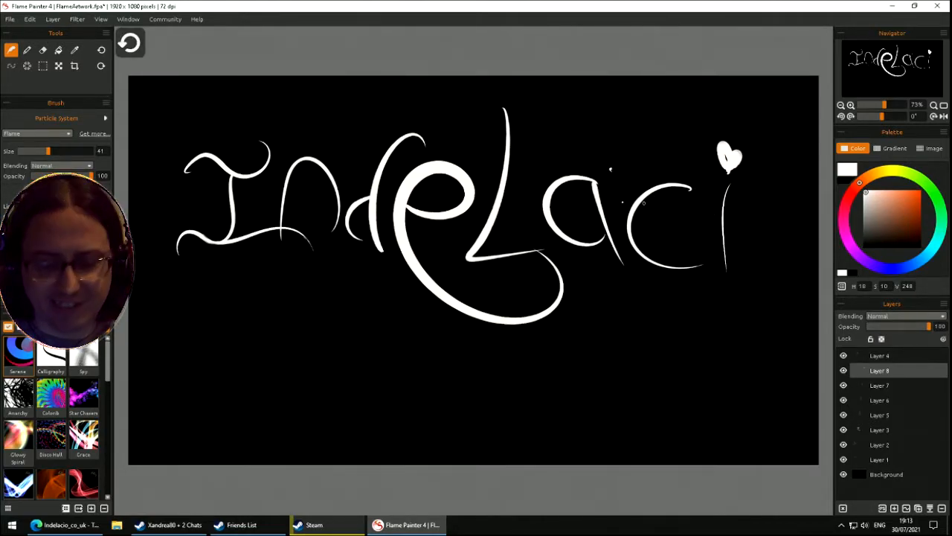
pyautogui.hotkey('ctrl', 'z')
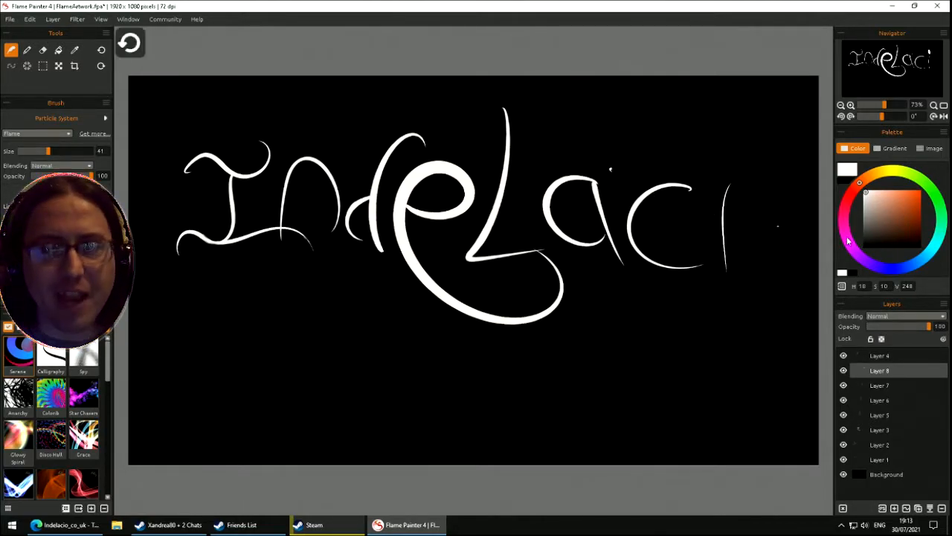
# - Add a new layer above Layer 8 and undo the trial dot and loop strokes above the i
pyautogui.click(894, 508)
pyautogui.moveTo(728, 149)
pyautogui.mouseDown()
pyautogui.moveTo(736, 159)
pyautogui.moveTo(743, 148)
pyautogui.moveTo(735, 174)
pyautogui.moveTo(736, 150)
pyautogui.moveTo(723, 152)
pyautogui.moveTo(729, 159)
pyautogui.mouseUp()
pyautogui.hotkey('ctrl', 'z')
pyautogui.hotkey('ctrl', 'z')
pyautogui.hotkey('ctrl', 'z')
pyautogui.hotkey('ctrl', 'z')
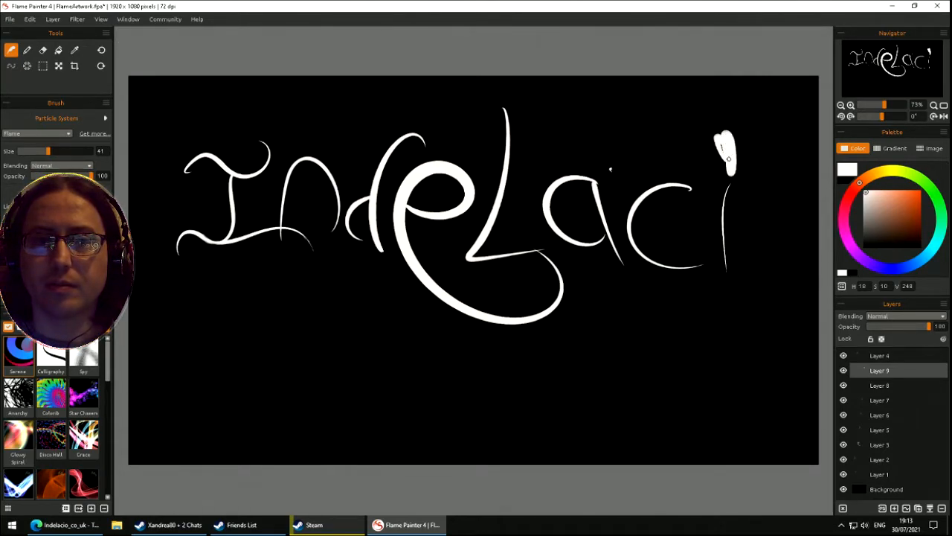
pyautogui.hotkey('ctrl', 'z')
pyautogui.hotkey('ctrl', 'z')
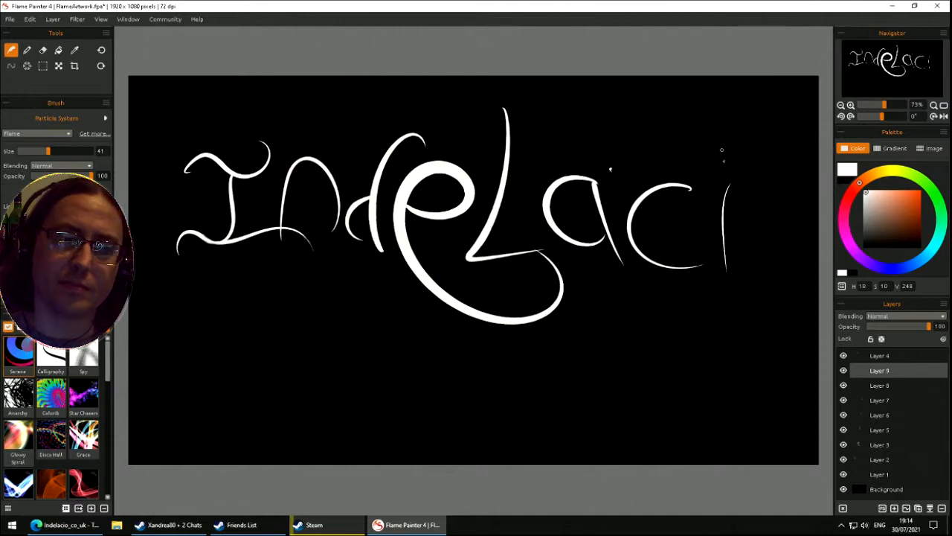
pyautogui.hotkey('ctrl', 'z')
pyautogui.moveTo(714, 140); pyautogui.dragTo(736, 179)
pyautogui.hotkey('ctrl', 'z')
pyautogui.hotkey('ctrl', 'z')
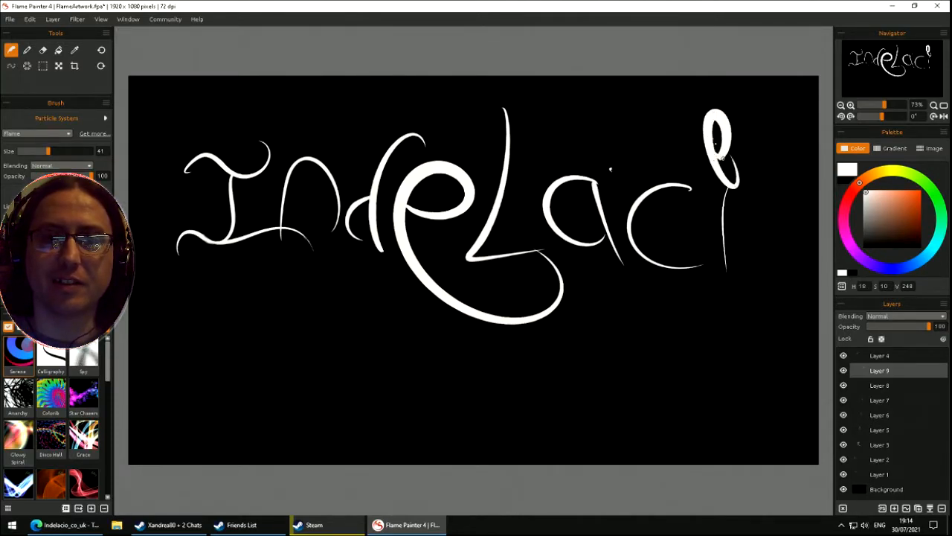
pyautogui.hotkey('ctrl', 'z')
# - Paint a white heart above the i on Layer 9 and Transform it to 23 by 40 px at X 1661, Y 232
pyautogui.moveTo(721, 146)
pyautogui.mouseDown()
pyautogui.moveTo(732, 134)
pyautogui.moveTo(713, 146)
pyautogui.moveTo(719, 153)
pyautogui.moveTo(721, 132)
pyautogui.moveTo(702, 136)
pyautogui.moveTo(732, 132)
pyautogui.moveTo(715, 153)
pyautogui.moveTo(724, 125)
pyautogui.moveTo(715, 156)
pyautogui.moveTo(722, 116)
pyautogui.moveTo(714, 149)
pyautogui.moveTo(703, 153)
pyautogui.mouseUp()
pyautogui.hotkey('ctrl', 'z')
pyautogui.hotkey('ctrl', 'z')
pyautogui.hotkey('ctrl', 'z')
pyautogui.hotkey('ctrl', 'z')
pyautogui.hotkey('ctrl', 'z')
pyautogui.hotkey('ctrl', 'z')
pyautogui.hotkey('ctrl', 'z')
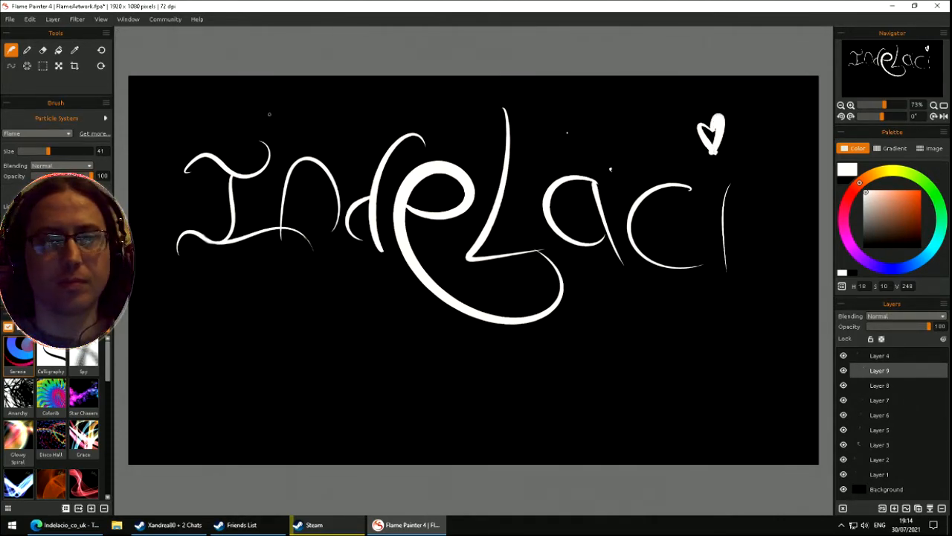
pyautogui.click(60, 67)
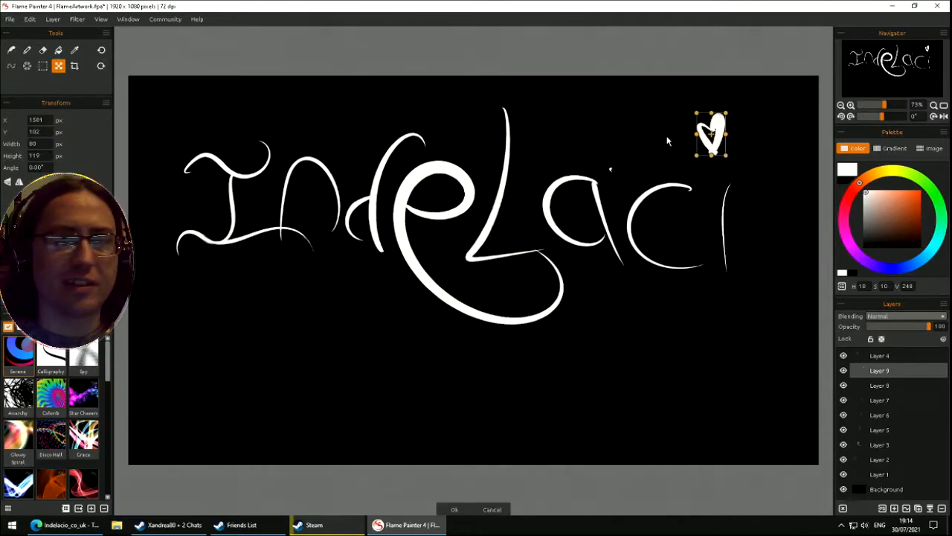
pyautogui.moveTo(697, 114); pyautogui.dragTo(730, 167)
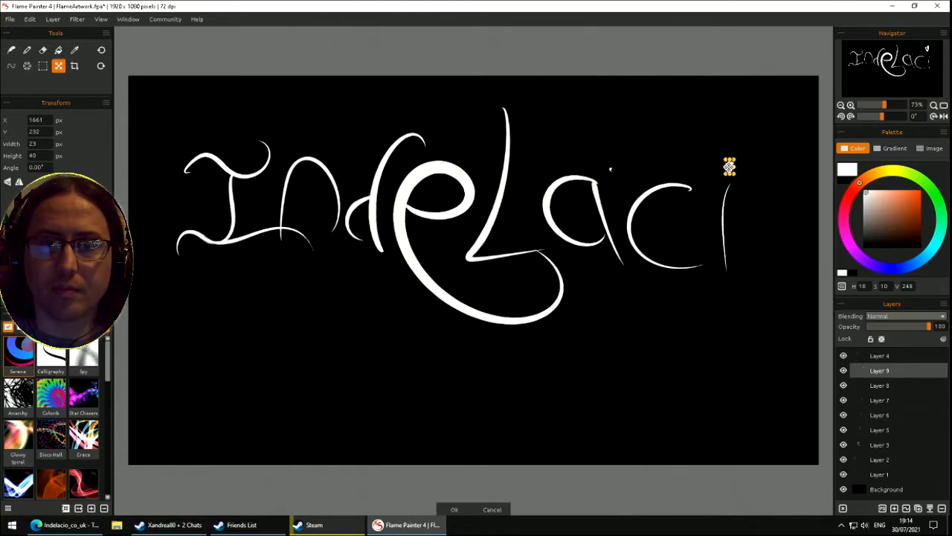
pyautogui.press('Return')
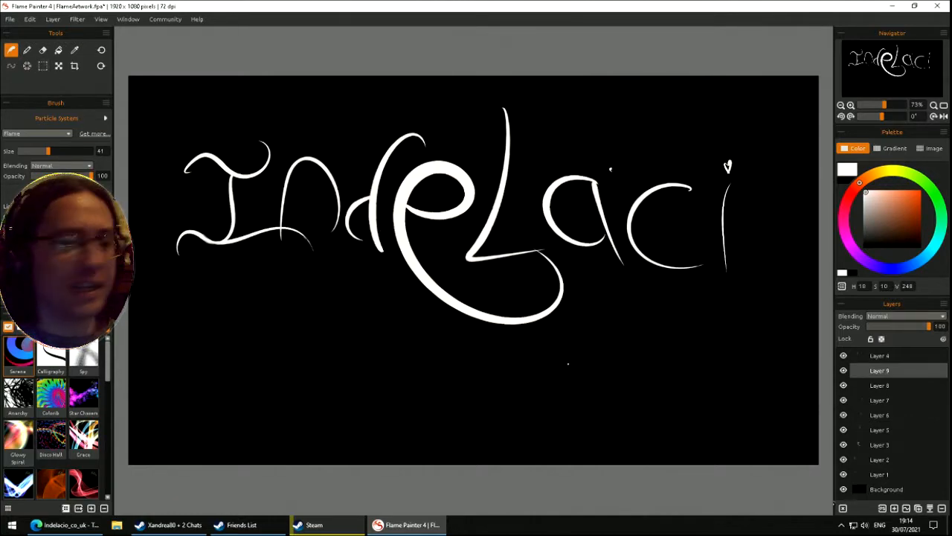
# - Add a new layer above Layer 9 and undo the trial strokes right of the i
pyautogui.click(894, 507)
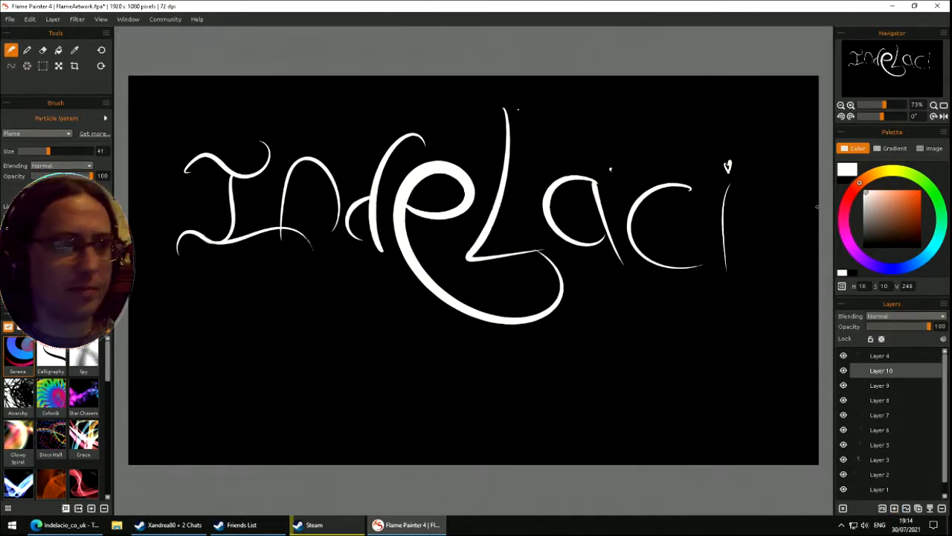
pyautogui.moveTo(791, 245)
pyautogui.mouseDown()
pyautogui.moveTo(795, 165)
pyautogui.moveTo(807, 246)
pyautogui.mouseUp()
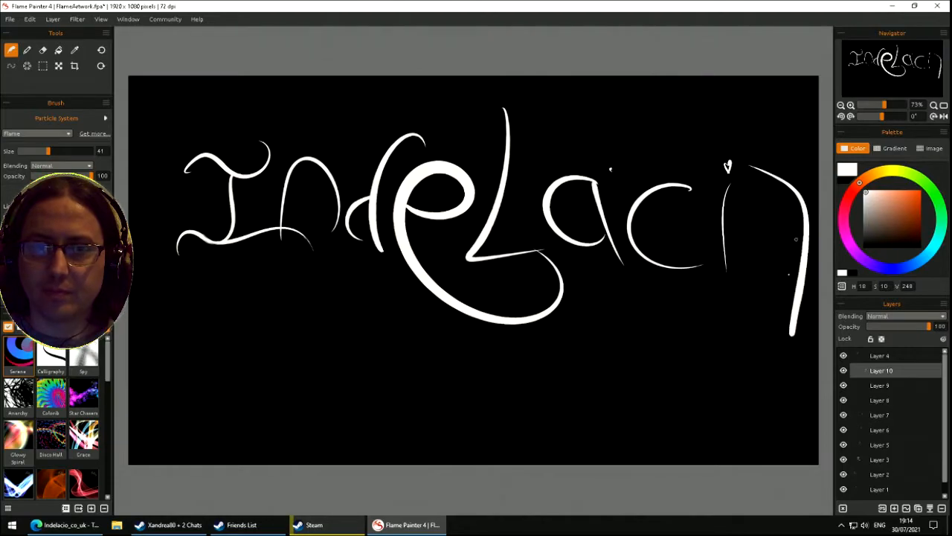
pyautogui.hotkey('ctrl', 'z')
pyautogui.moveTo(787, 214)
pyautogui.mouseDown()
pyautogui.moveTo(814, 254)
pyautogui.moveTo(818, 240)
pyautogui.moveTo(800, 193)
pyautogui.moveTo(777, 217)
pyautogui.moveTo(759, 207)
pyautogui.moveTo(794, 176)
pyautogui.moveTo(780, 239)
pyautogui.mouseUp()
pyautogui.hotkey('ctrl', 'z')
pyautogui.hotkey('ctrl', 'z')
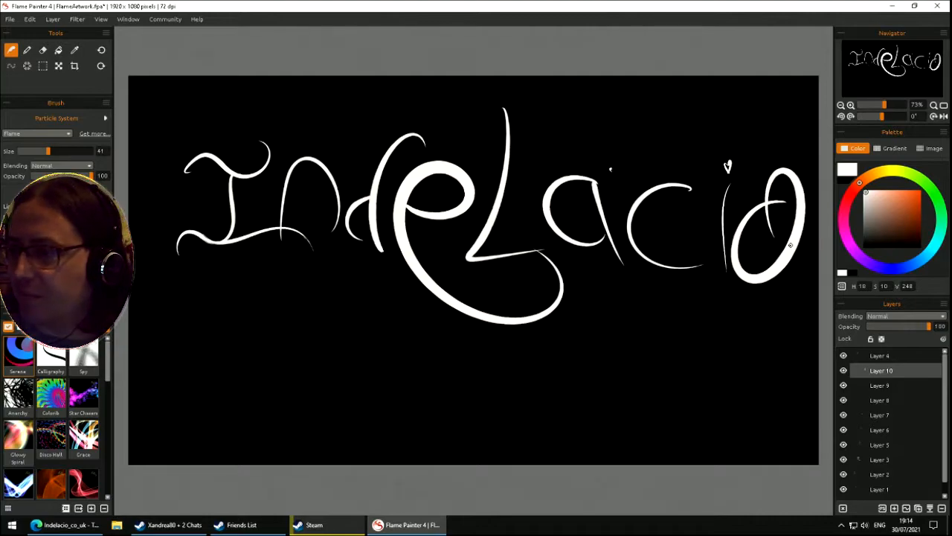
pyautogui.hotkey('ctrl', 'z')
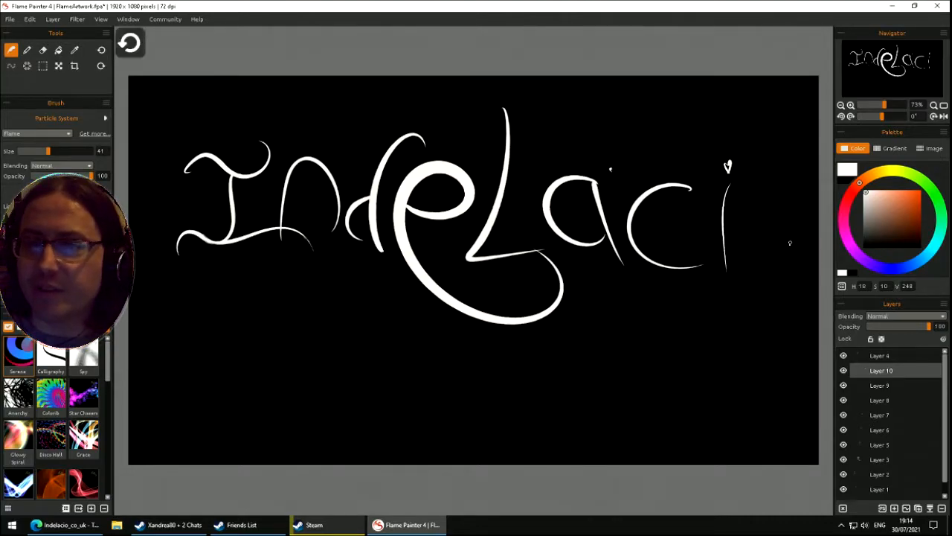
pyautogui.moveTo(740, 210)
pyautogui.mouseDown()
pyautogui.moveTo(784, 191)
pyautogui.moveTo(816, 274)
pyautogui.mouseUp()
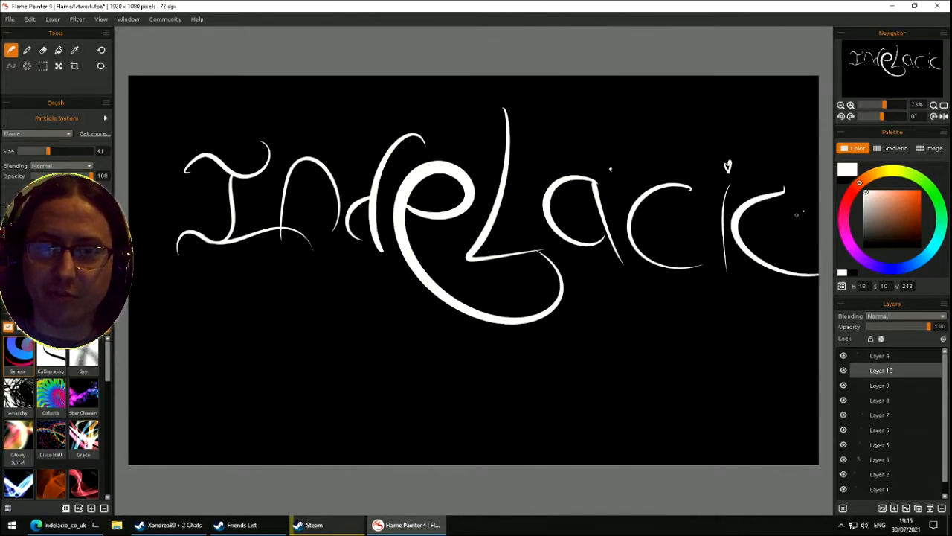
pyautogui.hotkey('ctrl', 'z')
pyautogui.moveTo(785, 197)
pyautogui.mouseDown()
pyautogui.moveTo(799, 266)
pyautogui.moveTo(772, 229)
pyautogui.moveTo(803, 235)
pyautogui.mouseUp()
pyautogui.hotkey('ctrl', 'z')
pyautogui.moveTo(790, 199)
pyautogui.mouseDown()
pyautogui.moveTo(741, 227)
pyautogui.moveTo(800, 171)
pyautogui.moveTo(800, 249)
pyautogui.moveTo(817, 199)
pyautogui.mouseUp()
pyautogui.hotkey('ctrl', 'z')
pyautogui.hotkey('ctrl', 'z')
# - Paint a round white o right of the i on Layer 10 and Transform it to 206 by 223 px at X 1684, Y 323
pyautogui.moveTo(775, 233)
pyautogui.mouseDown()
pyautogui.moveTo(814, 223)
pyautogui.moveTo(770, 201)
pyautogui.moveTo(747, 230)
pyautogui.moveTo(805, 257)
pyautogui.moveTo(793, 193)
pyautogui.mouseUp()
pyautogui.hotkey('ctrl', 'z')
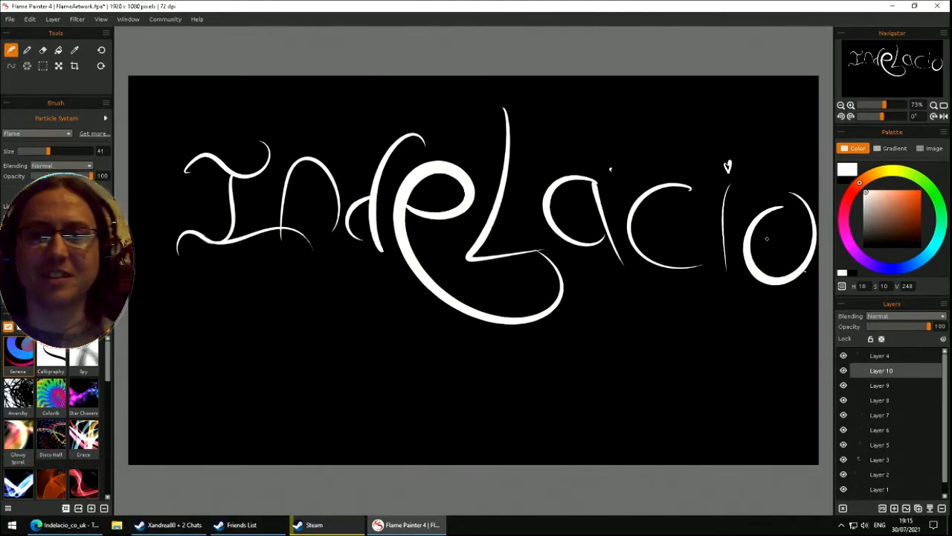
pyautogui.click(59, 66)
pyautogui.moveTo(776, 208)
pyautogui.mouseDown()
pyautogui.moveTo(763, 193)
pyautogui.moveTo(770, 181)
pyautogui.moveTo(771, 195)
pyautogui.mouseUp()
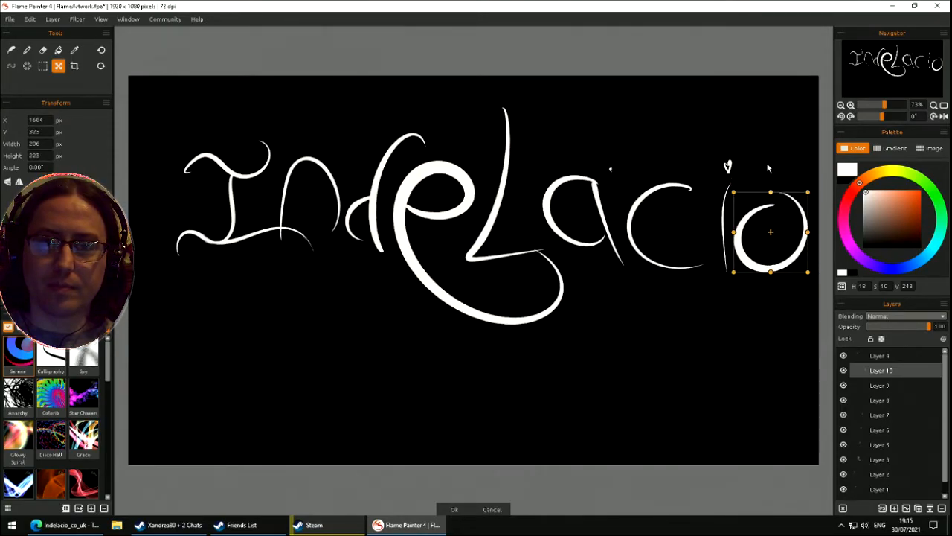
pyautogui.press('Return')
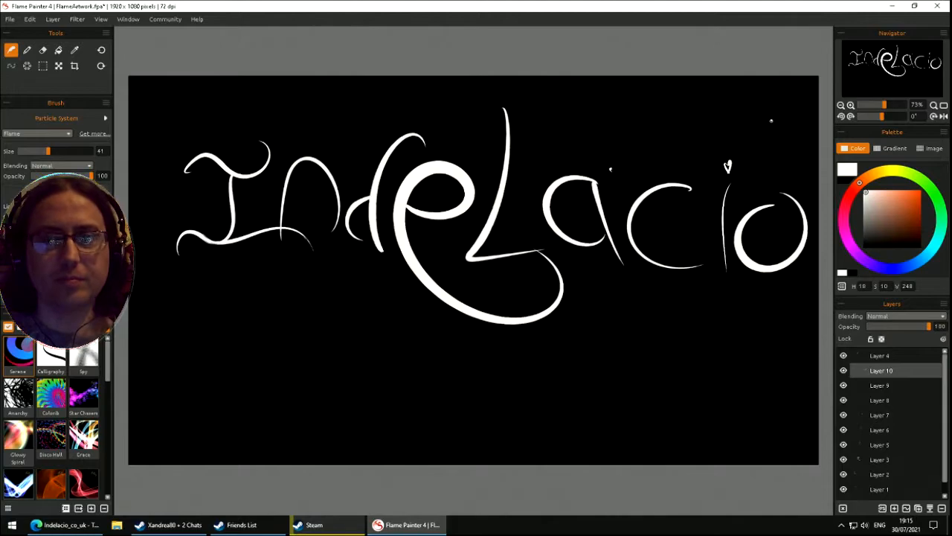
# - Save the artwork as indelacio.fpa in the Pictures folder
pyautogui.click(10, 18)
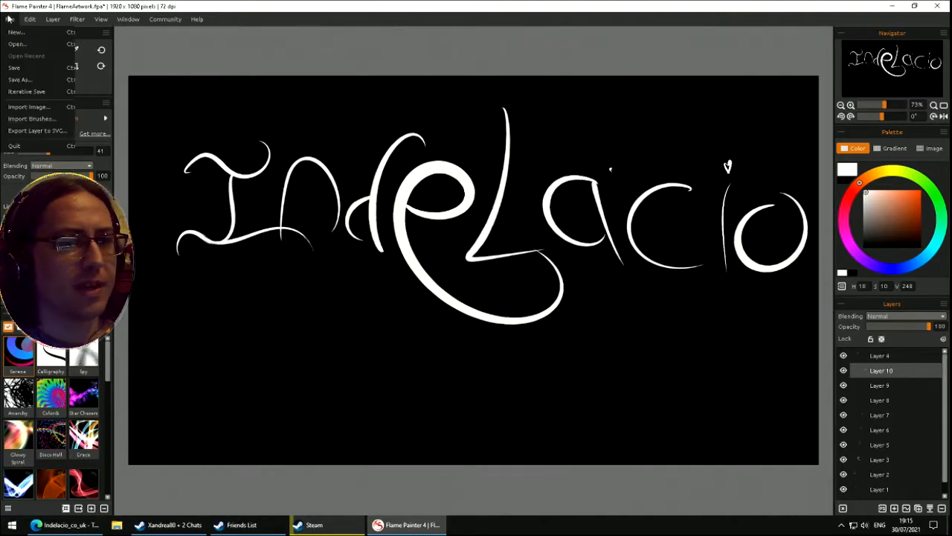
pyautogui.click(22, 79)
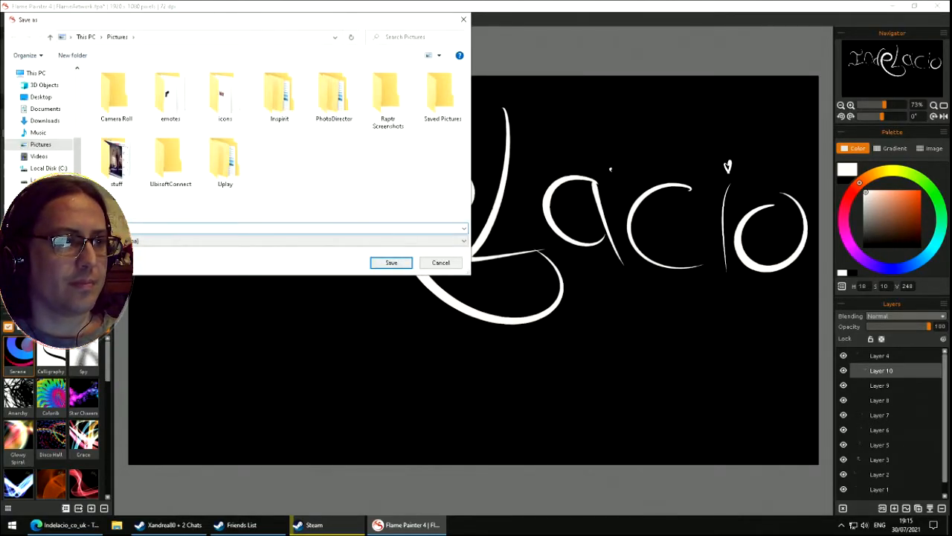
pyautogui.click(391, 262)
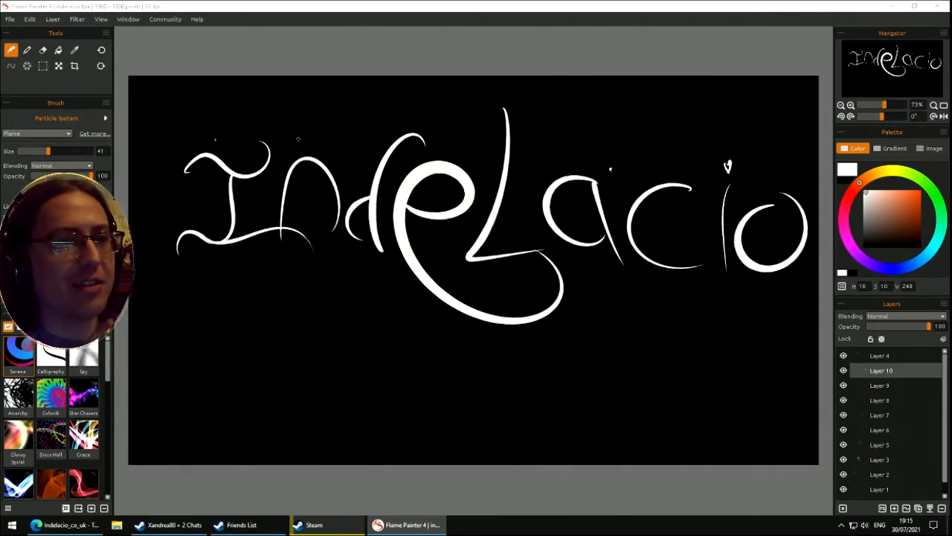
pyautogui.click(58, 65)
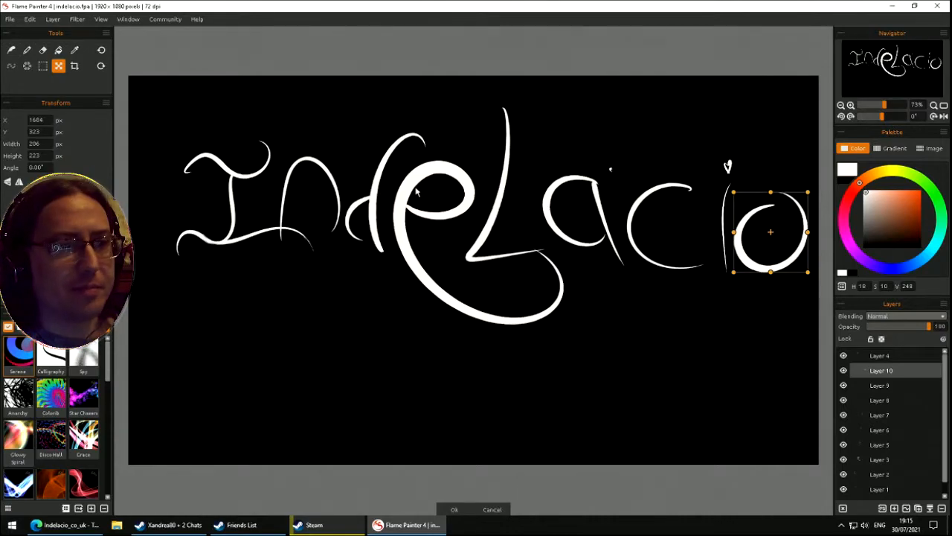
pyautogui.press('Return')
pyautogui.click(875, 447)
pyautogui.click(885, 430)
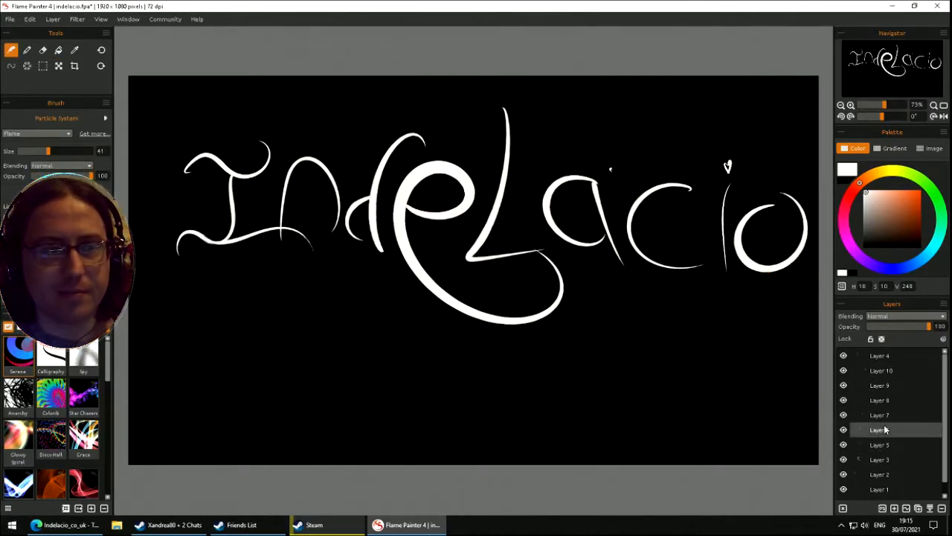
pyautogui.moveTo(311, 120); pyautogui.dragTo(436, 197)
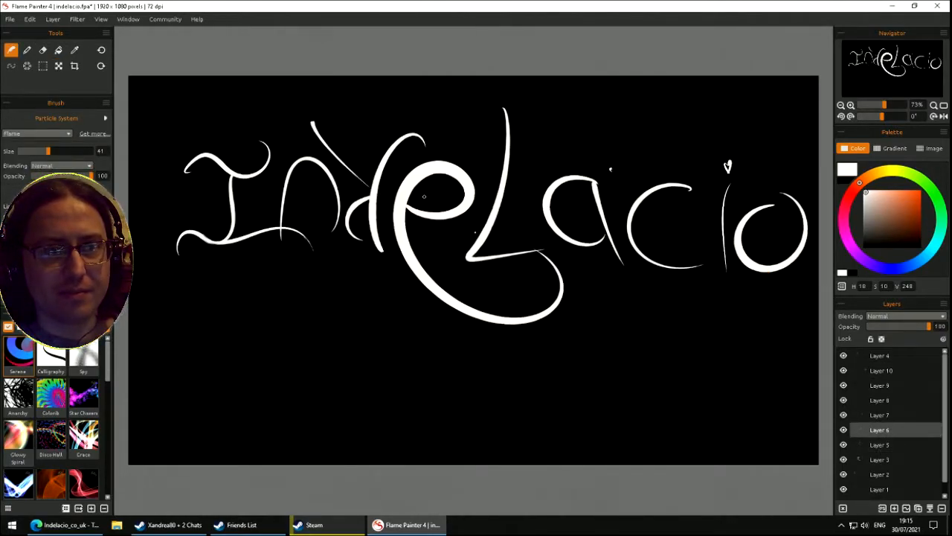
pyautogui.hotkey('ctrl', 'z')
pyautogui.click(58, 65)
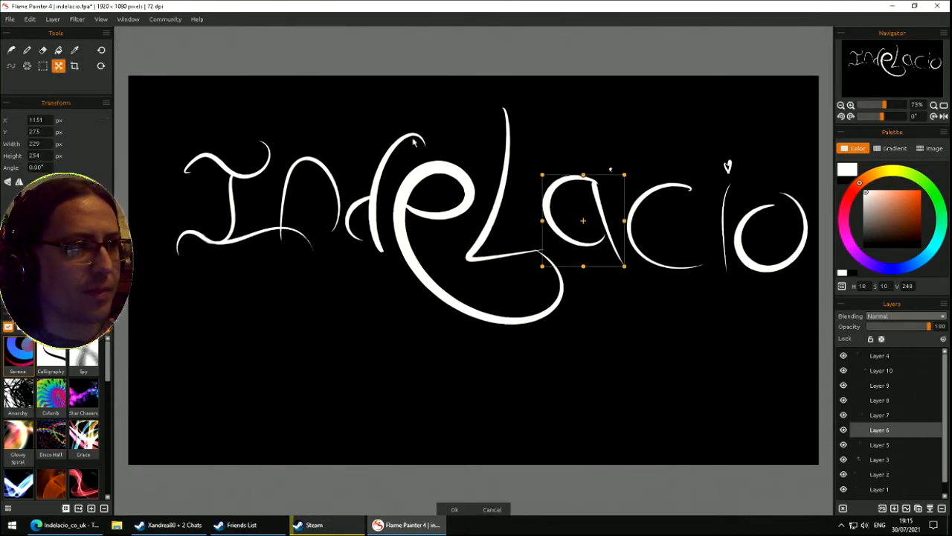
pyautogui.click(882, 446)
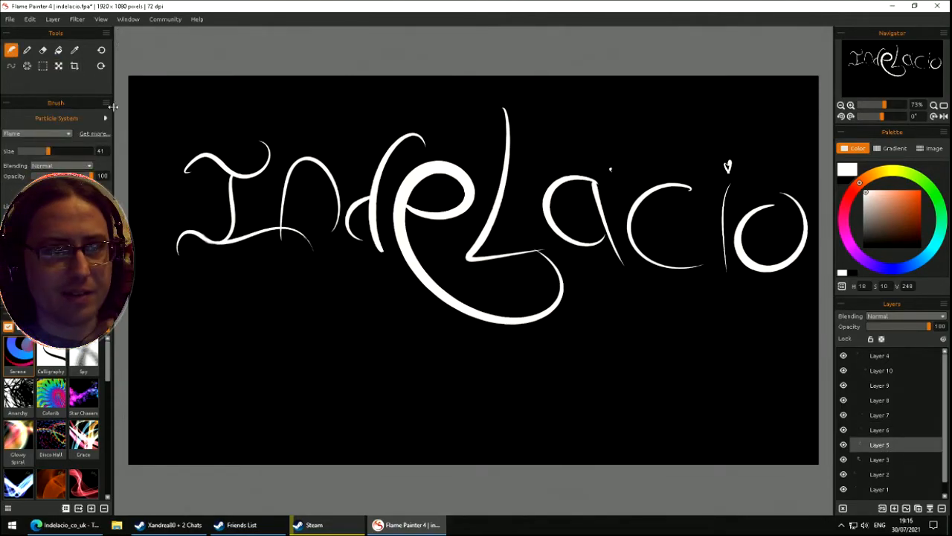
pyautogui.click(58, 65)
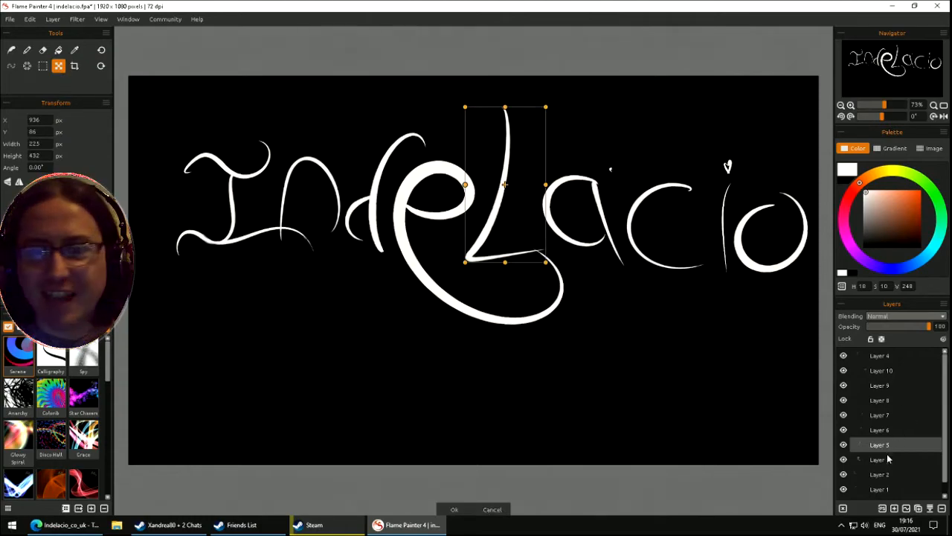
# - Shrink the swash e on Layer 3 with Transform to 339 by 284 px at X 750, Y 306
pyautogui.click(887, 458)
pyautogui.click(59, 66)
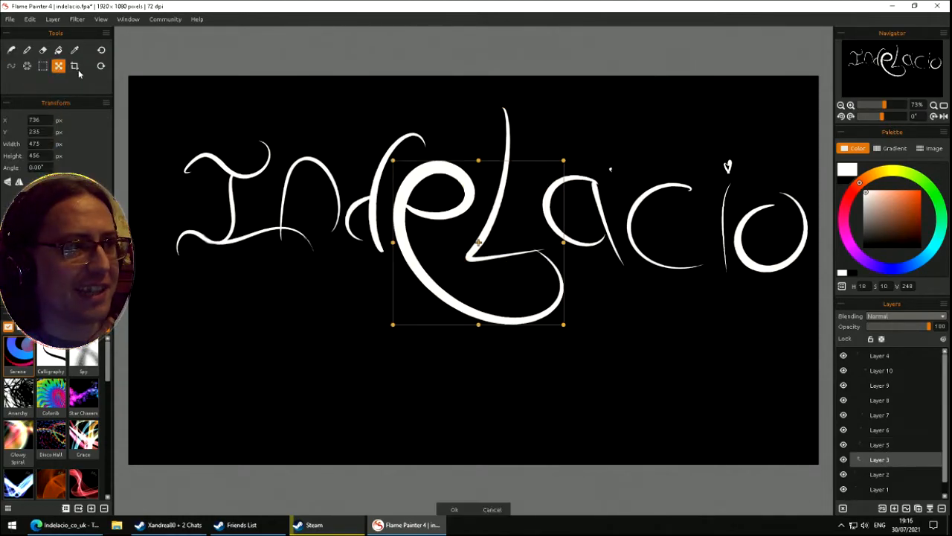
pyautogui.moveTo(563, 322); pyautogui.dragTo(538, 287)
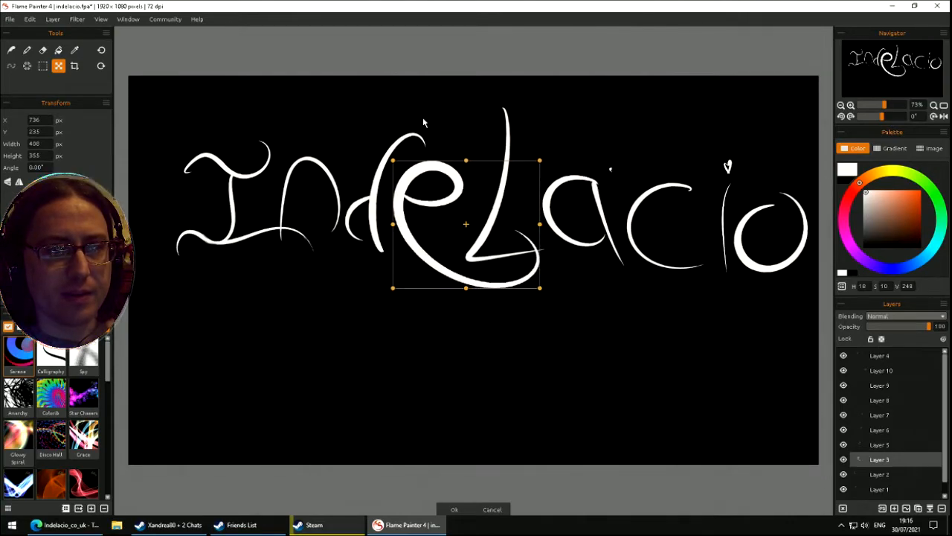
pyautogui.moveTo(393, 160); pyautogui.dragTo(398, 186)
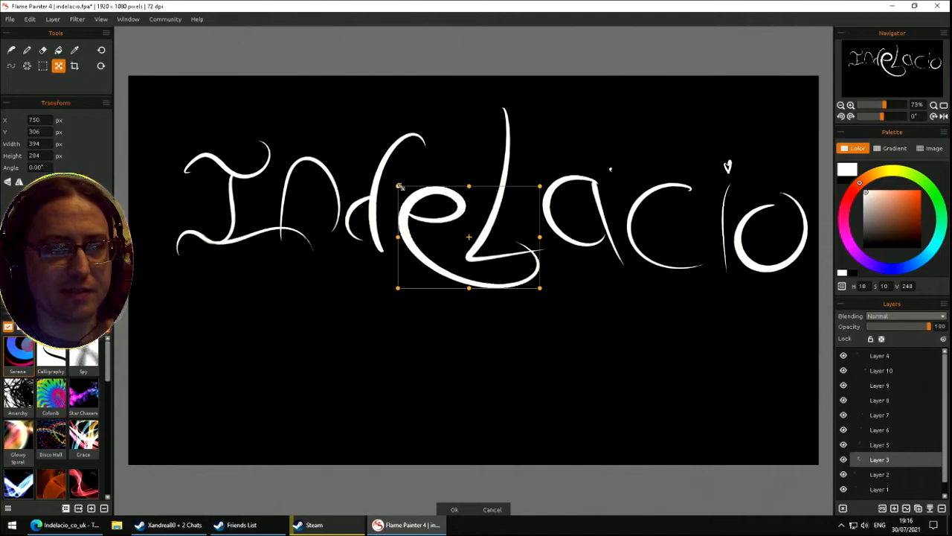
pyautogui.moveTo(539, 237); pyautogui.dragTo(519, 236)
pyautogui.press('Return')
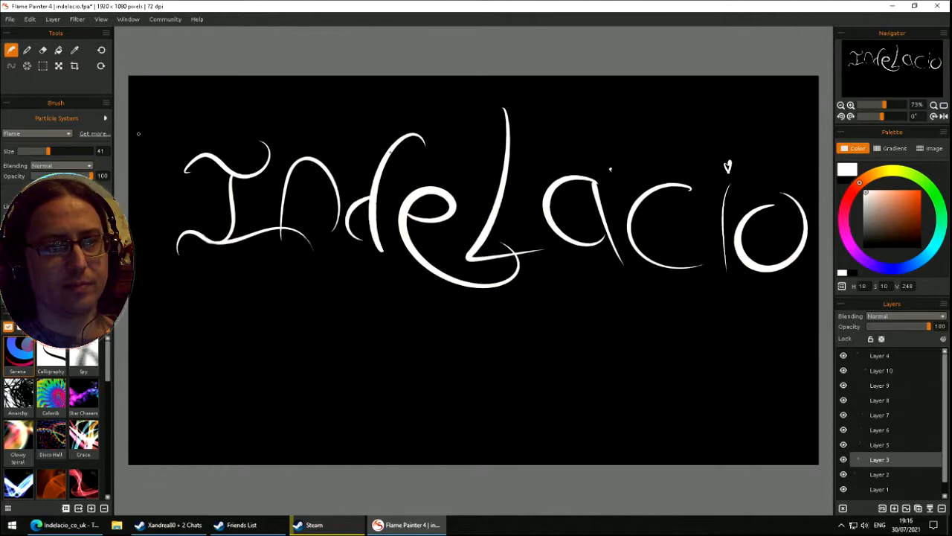
pyautogui.click(58, 66)
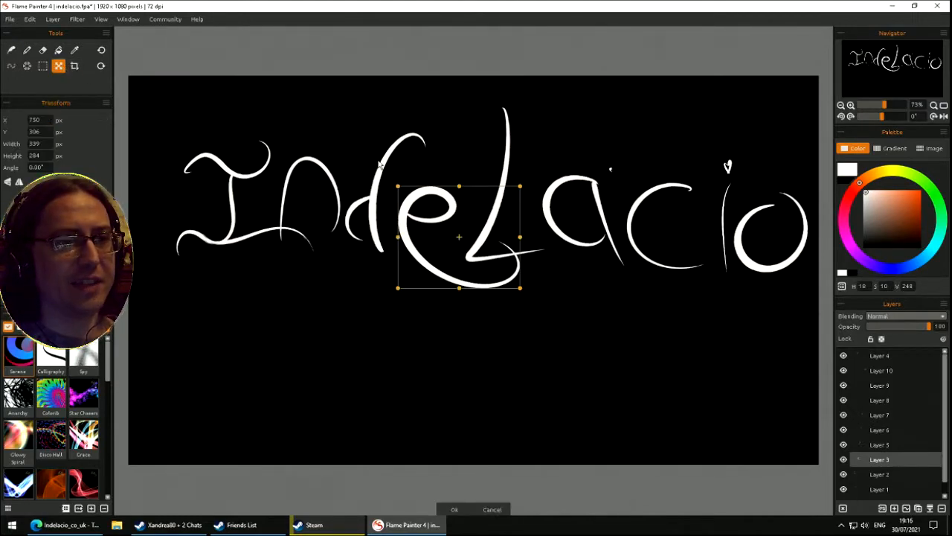
pyautogui.press('Return')
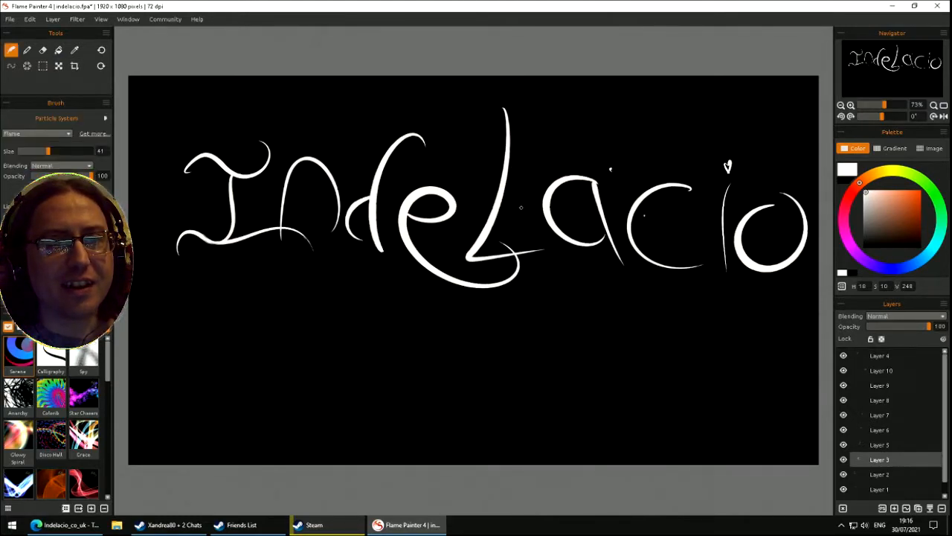
# - Move the tall L on Layer 5 with Transform to X 921, Y 72
pyautogui.click(890, 448)
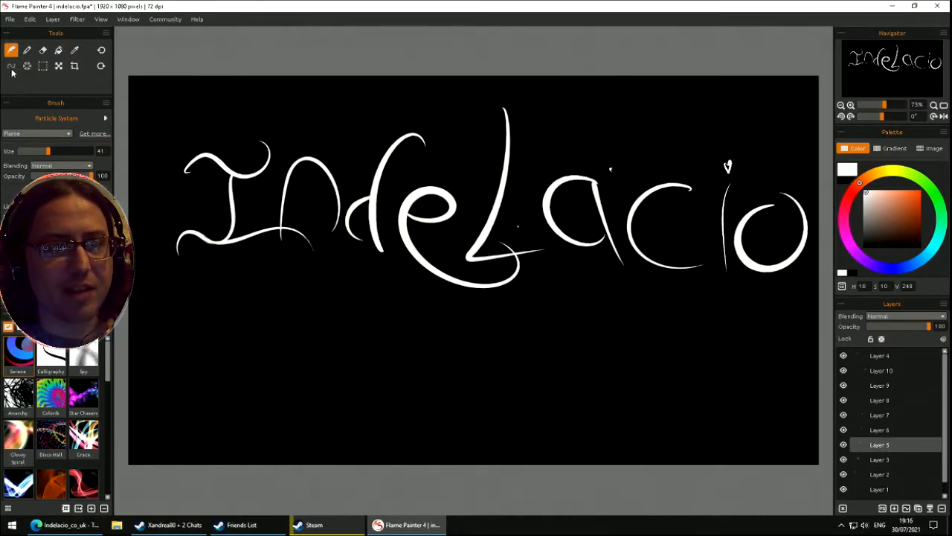
pyautogui.click(58, 65)
pyautogui.moveTo(506, 157); pyautogui.dragTo(501, 153)
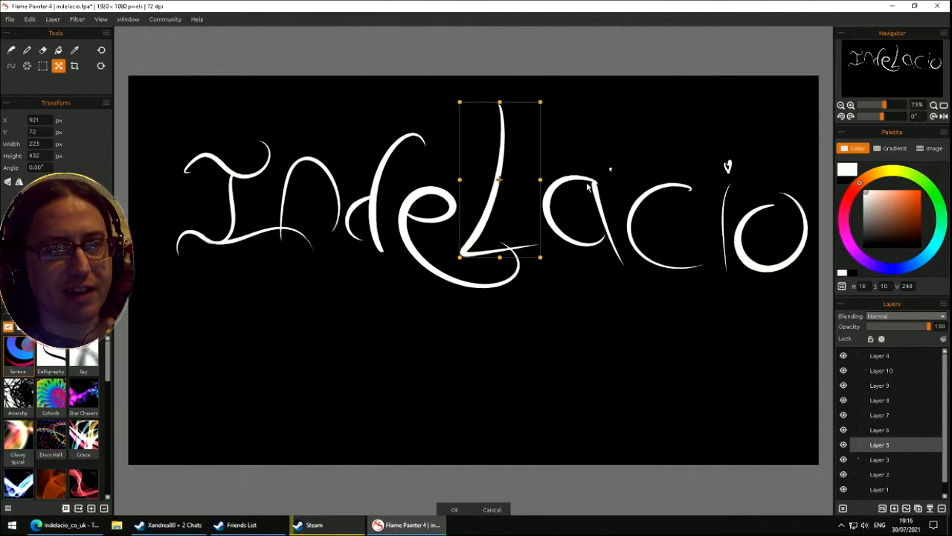
# - Move the letter a on Layer 6 closer to the L with Transform, to X 1126, Y 283
pyautogui.click(889, 431)
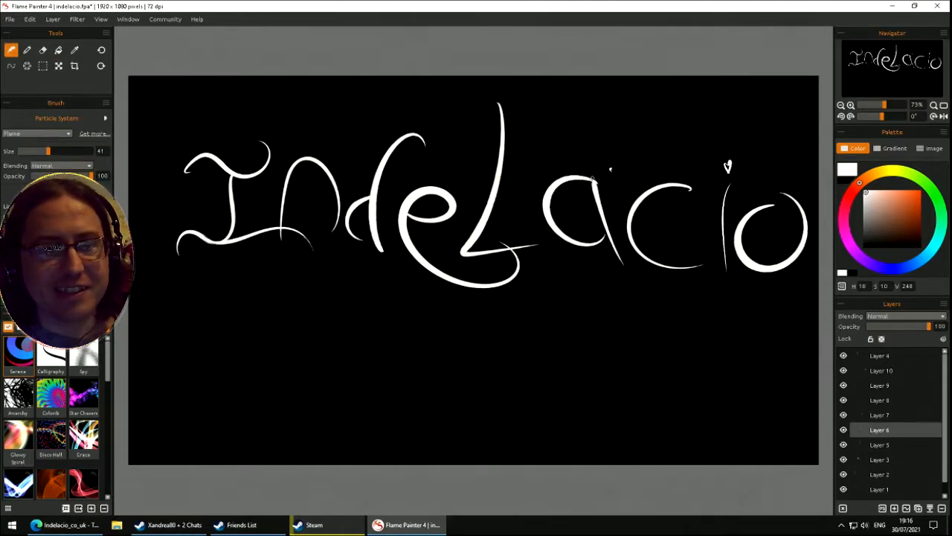
pyautogui.click(58, 67)
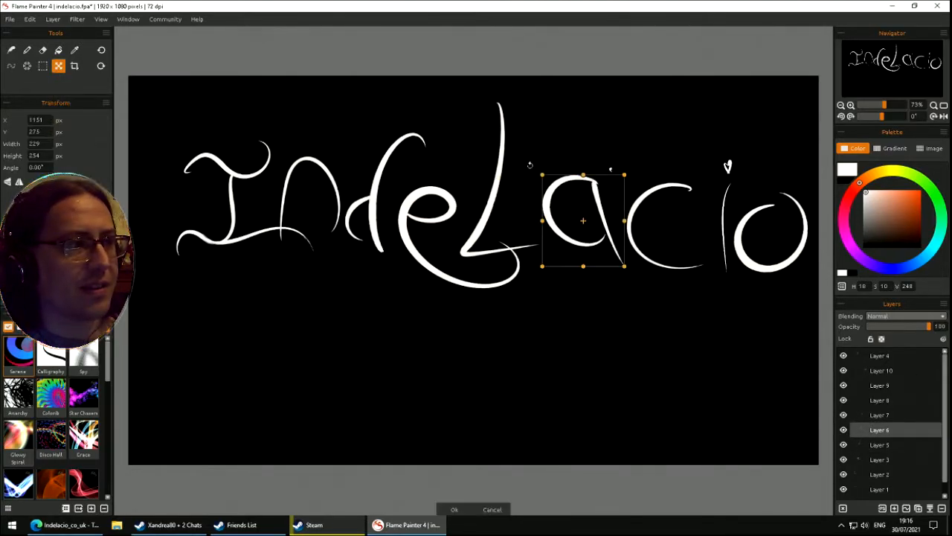
pyautogui.moveTo(568, 181); pyautogui.dragTo(558, 183)
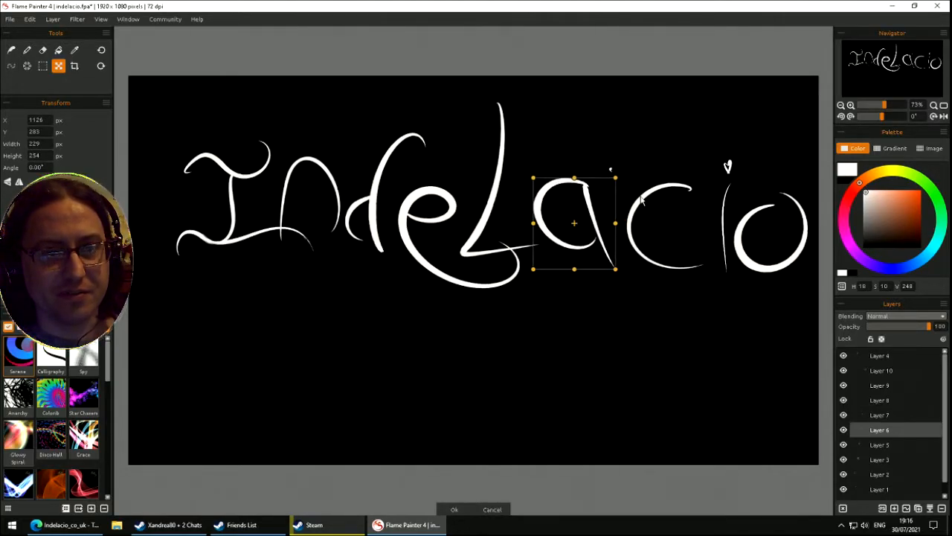
pyautogui.press('Return')
# - Move the letter c on Layer 7 closer to the a with Transform, to X 1307, Y 239
pyautogui.click(848, 414)
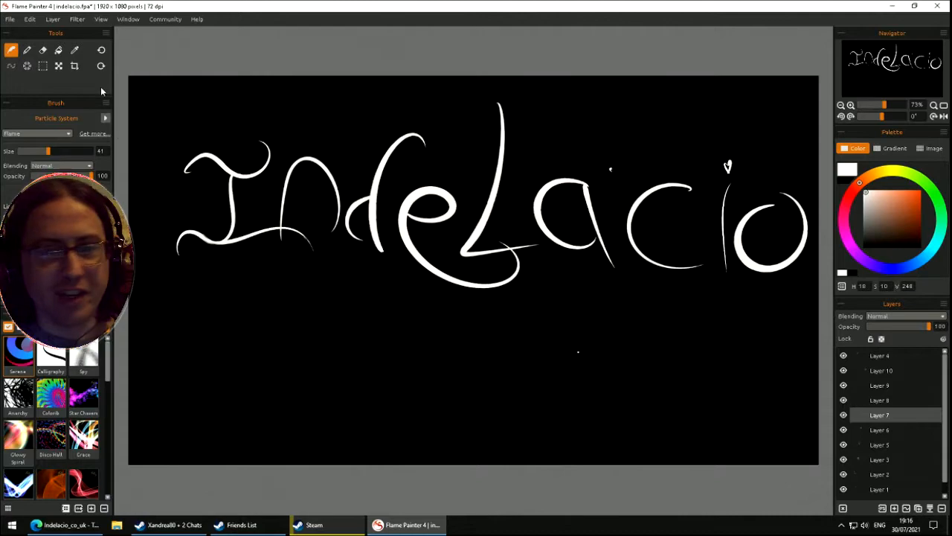
pyautogui.click(58, 66)
pyautogui.moveTo(646, 195); pyautogui.dragTo(636, 190)
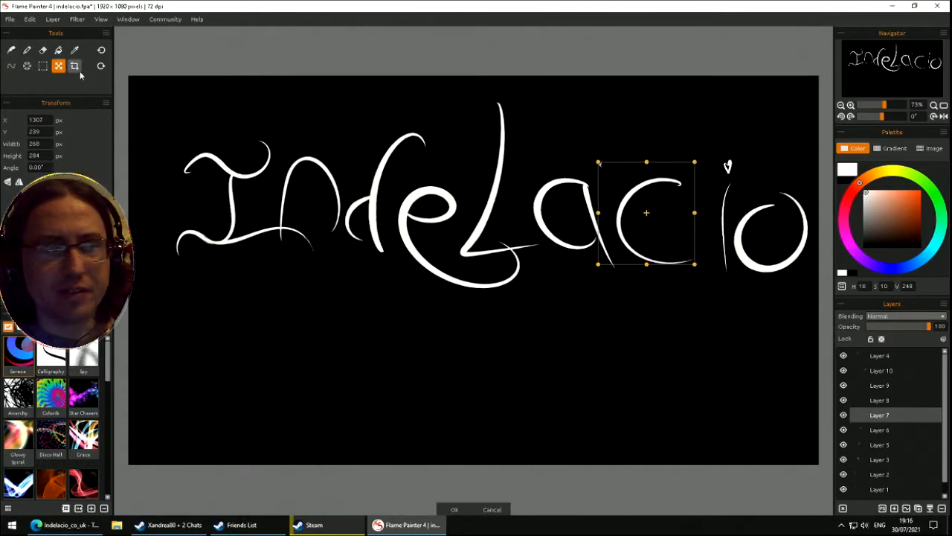
pyautogui.click(43, 49)
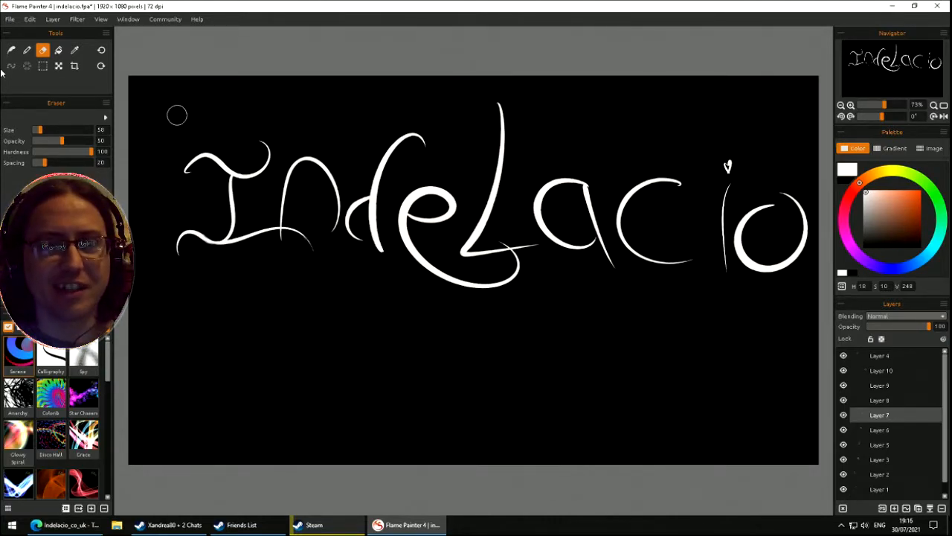
# - Move the i and its heart, Layers 8 and 9 together, with Transform to X 1616, Y 229
pyautogui.click(880, 402)
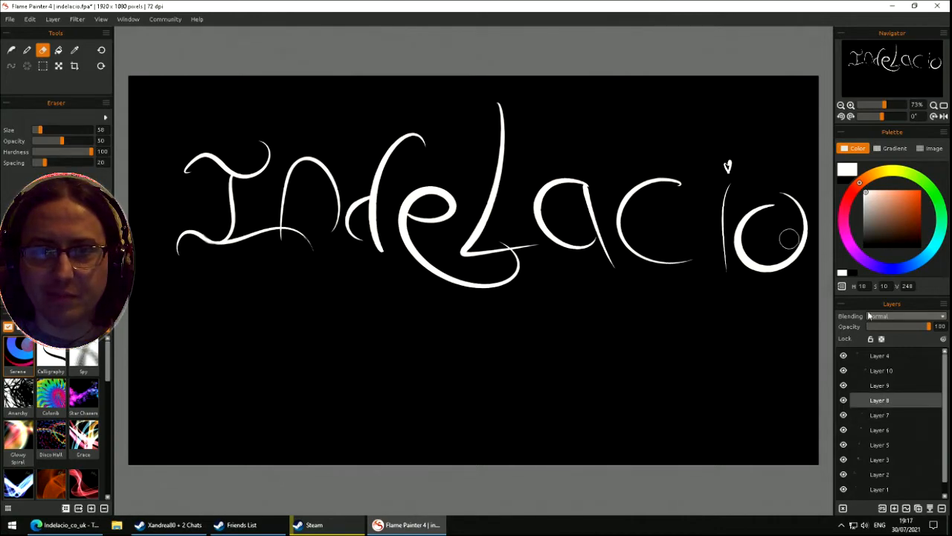
pyautogui.keyDown('ctrl'); pyautogui.click(880, 386); pyautogui.keyUp('ctrl')
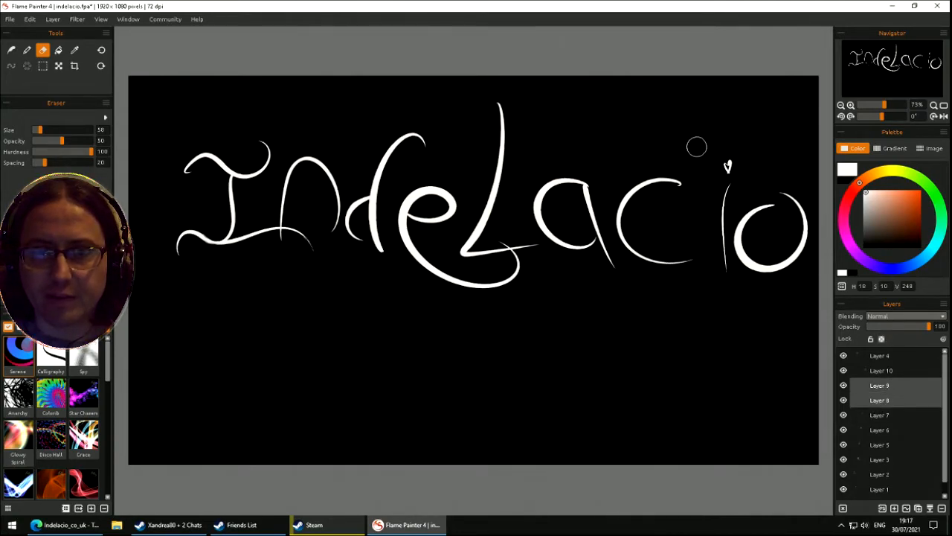
pyautogui.click(59, 66)
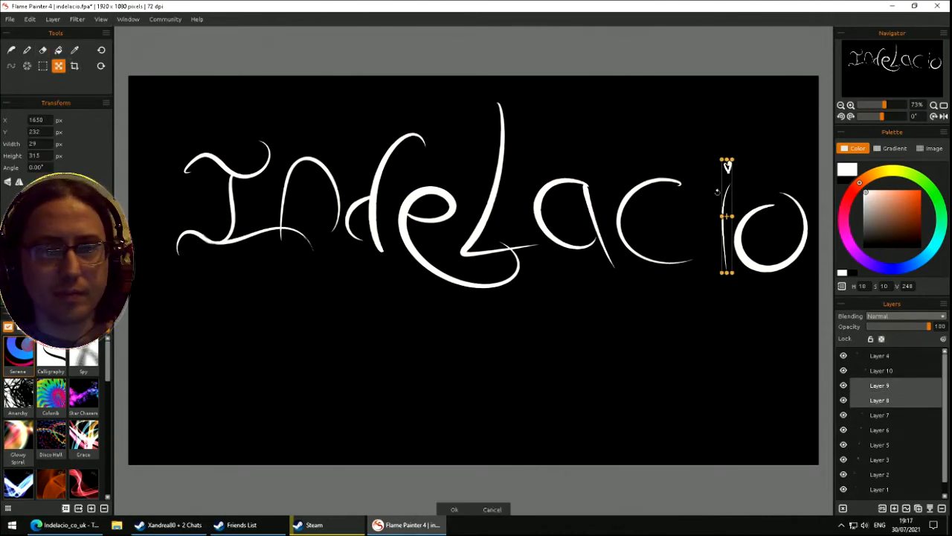
pyautogui.moveTo(727, 198); pyautogui.dragTo(714, 195)
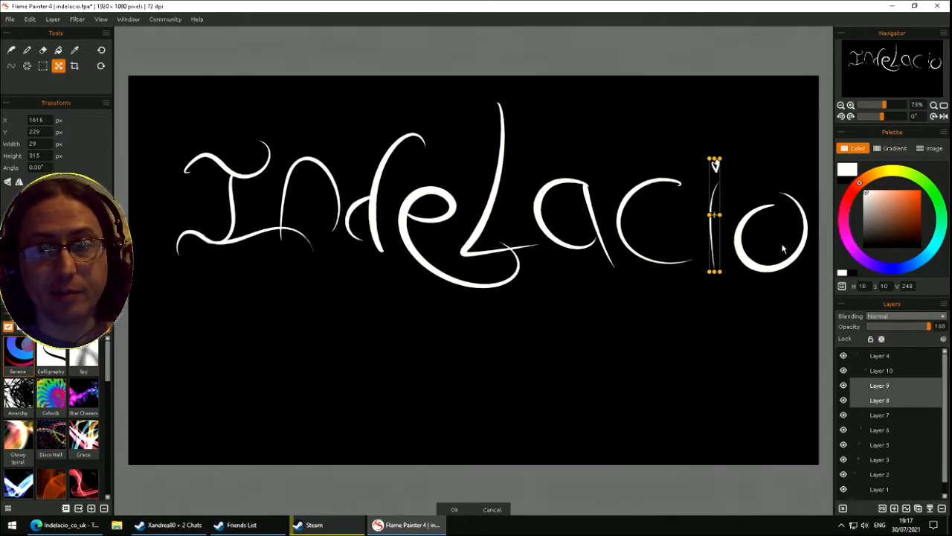
pyautogui.press('e')
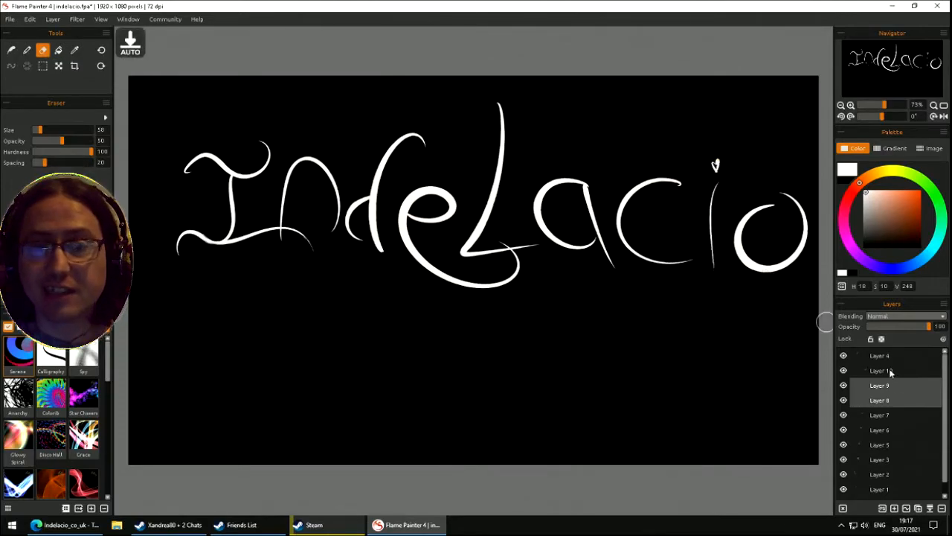
# - Move the round o on Layer 10 up and closer to the i with Transform, to X 1670, Y 293
pyautogui.click(884, 370)
pyautogui.click(58, 65)
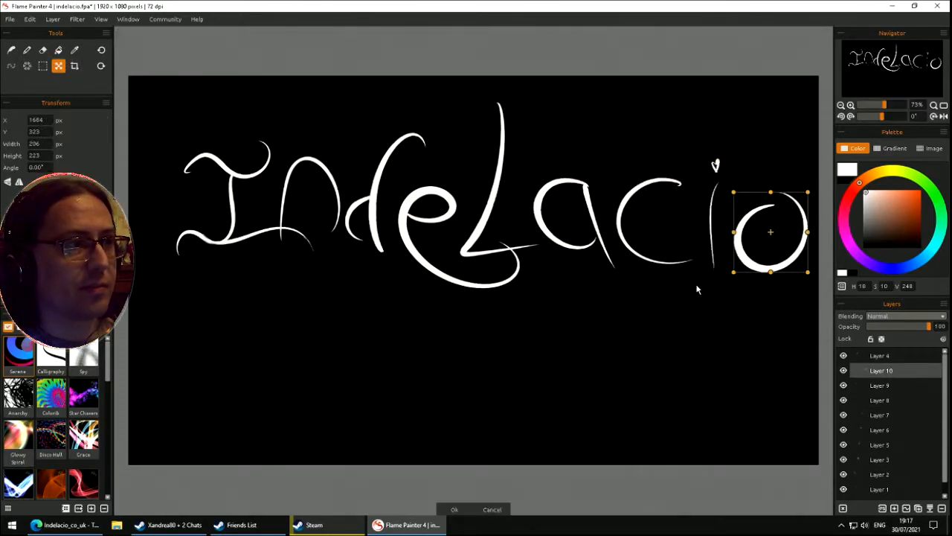
pyautogui.moveTo(741, 255); pyautogui.dragTo(737, 246)
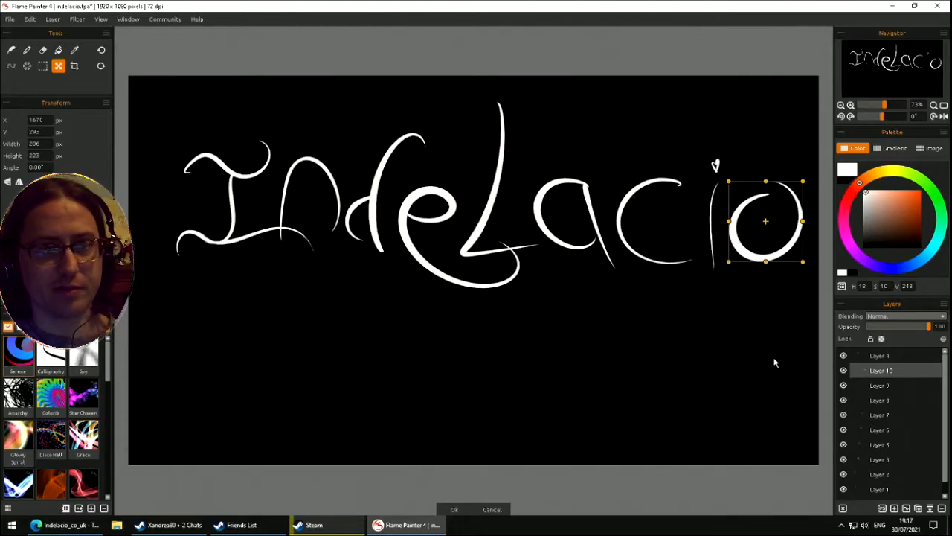
# - Move the capital I on Layer 2 away from the n with Transform, to X 88, Y 186
pyautogui.click(895, 474)
pyautogui.press('e')
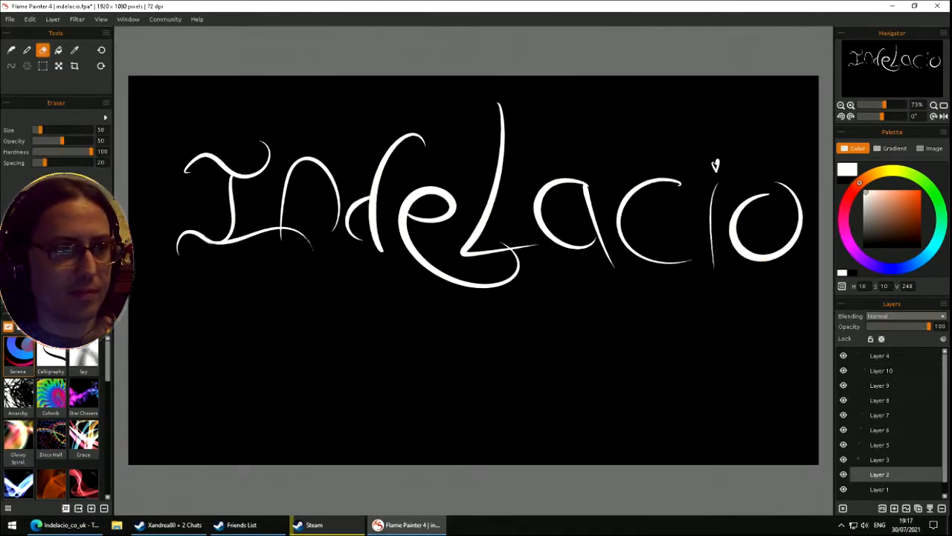
pyautogui.click(58, 66)
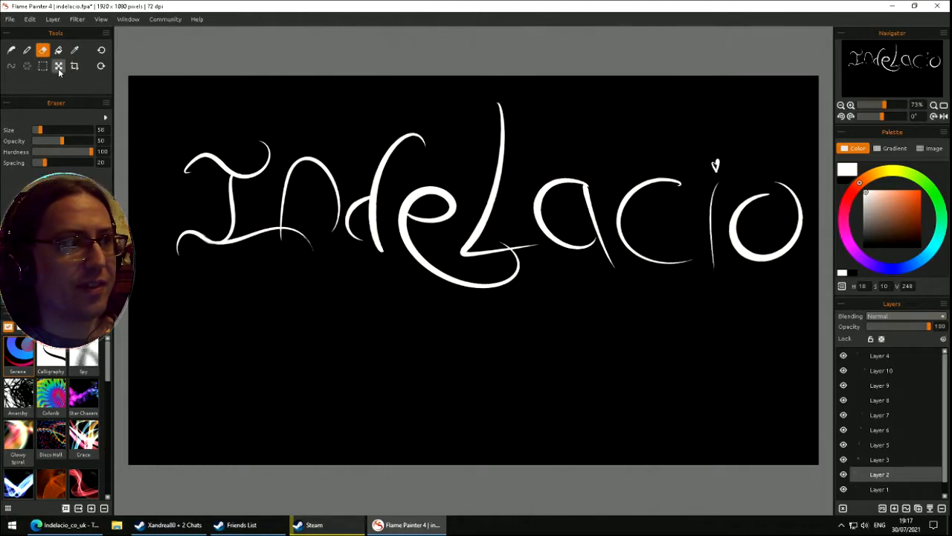
pyautogui.moveTo(328, 170); pyautogui.dragTo(312, 171)
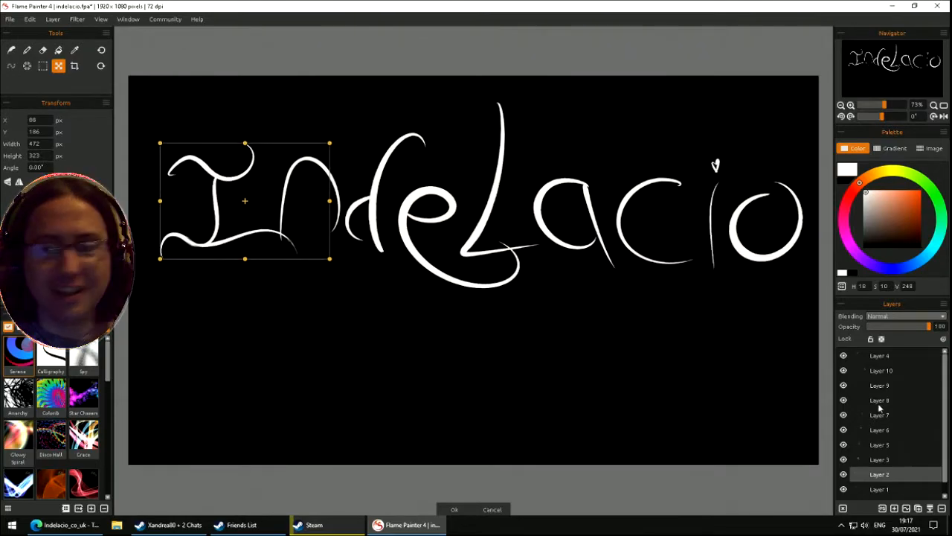
# - Move the letter n on Layer 1 slightly down with Transform, to X 280, Y 199
pyautogui.click(880, 489)
pyautogui.press('e')
pyautogui.click(58, 65)
pyautogui.moveTo(319, 167); pyautogui.dragTo(316, 177)
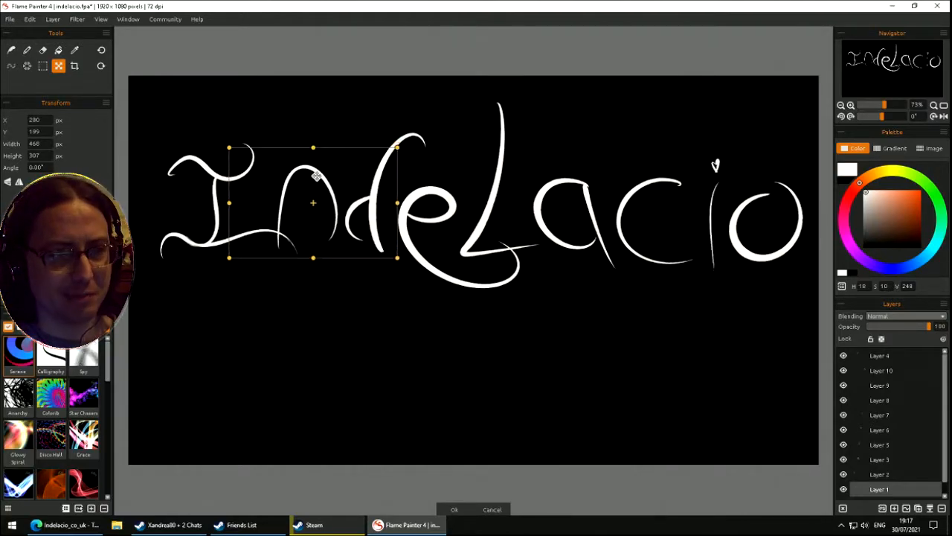
pyautogui.press('e')
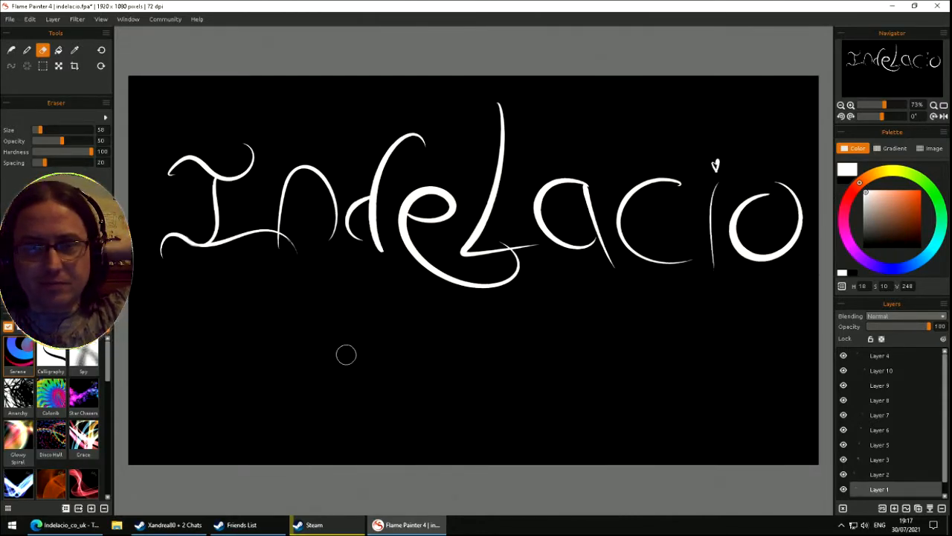
# - Widen the i stem on Layer 8 with Transform to a width of 41 px at X 1610
pyautogui.click(891, 387)
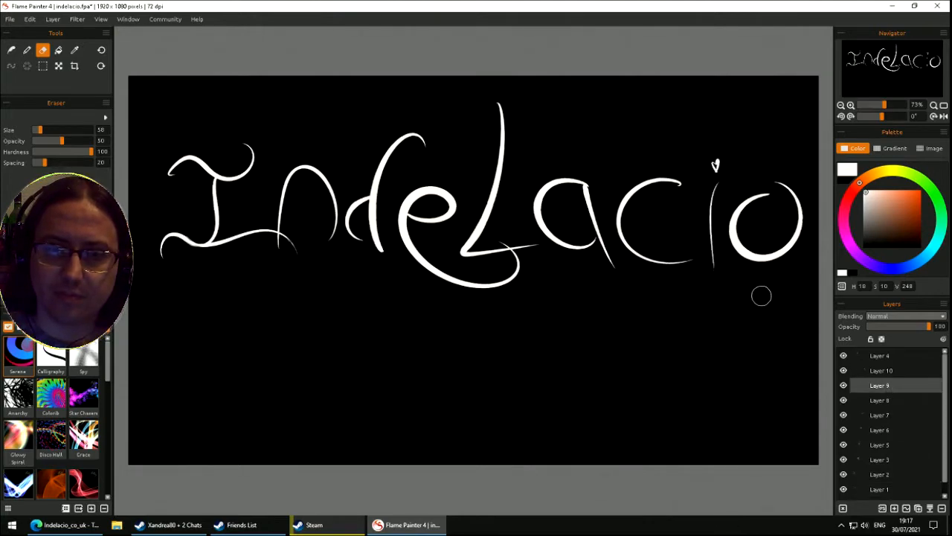
pyautogui.click(58, 65)
pyautogui.click(881, 401)
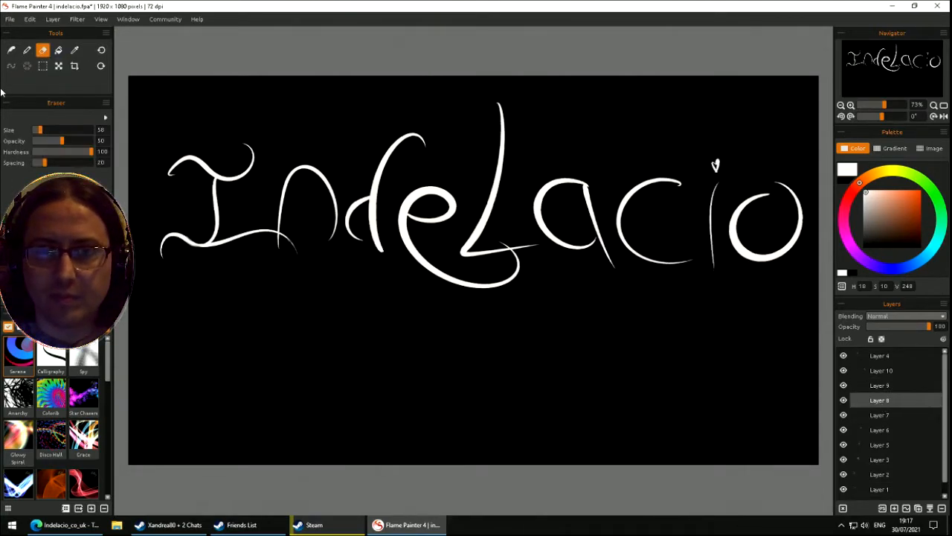
pyautogui.click(58, 66)
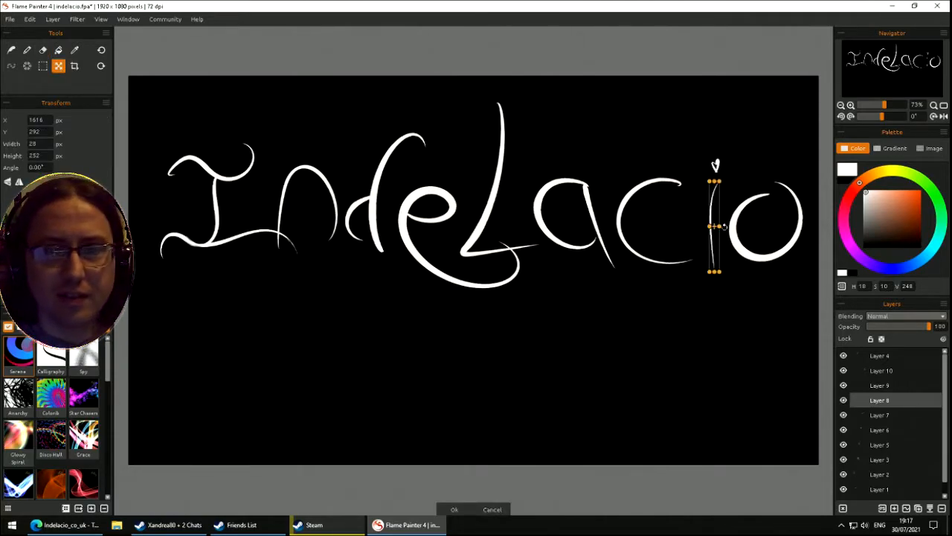
pyautogui.moveTo(709, 225)
pyautogui.mouseDown()
pyautogui.moveTo(725, 225)
pyautogui.moveTo(710, 208)
pyautogui.mouseUp()
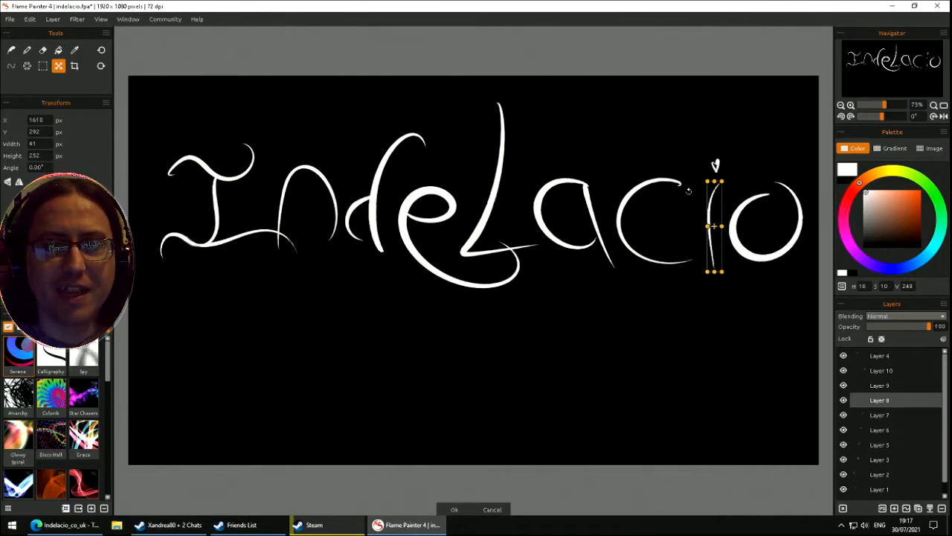
pyautogui.press('e')
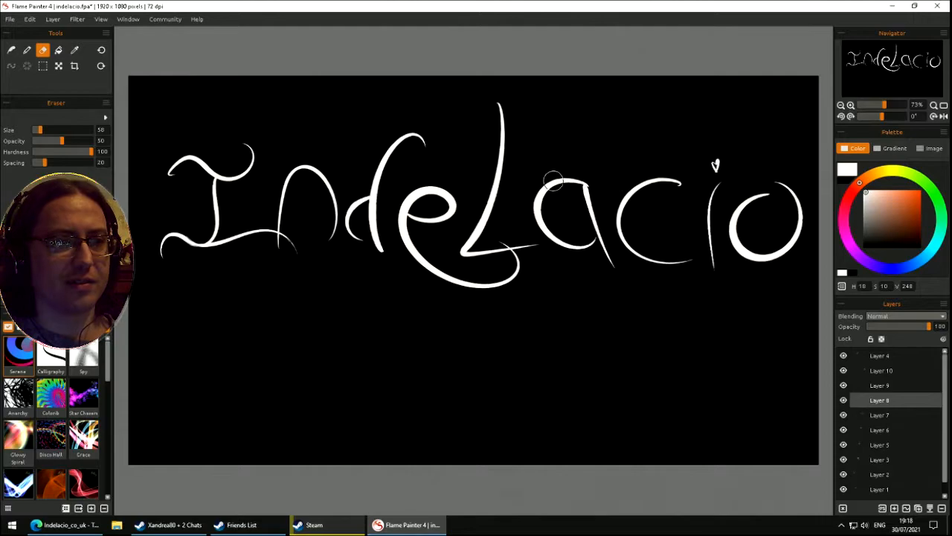
# - Save the painting as indelacio2.fpa and select all the letter layers, leaving out the Background
pyautogui.click(10, 19)
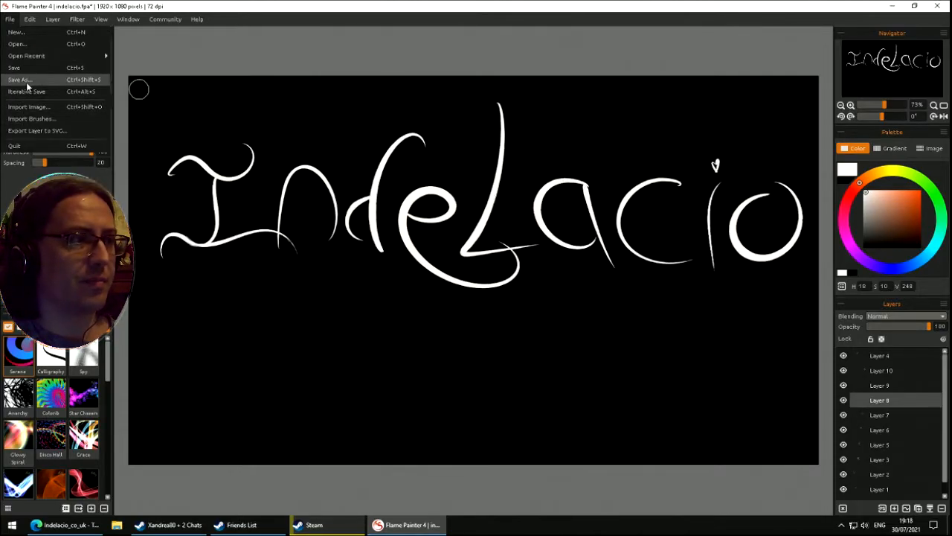
pyautogui.click(30, 79)
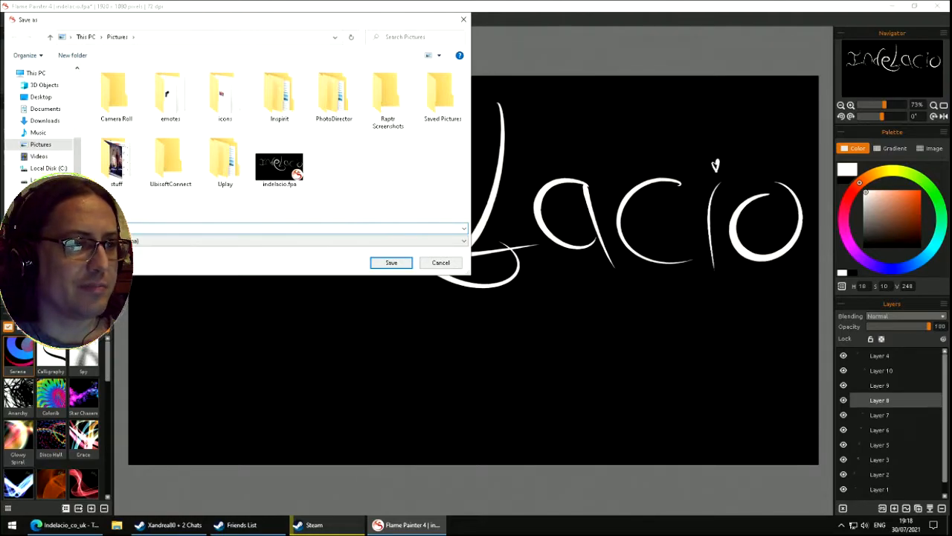
pyautogui.click(377, 263)
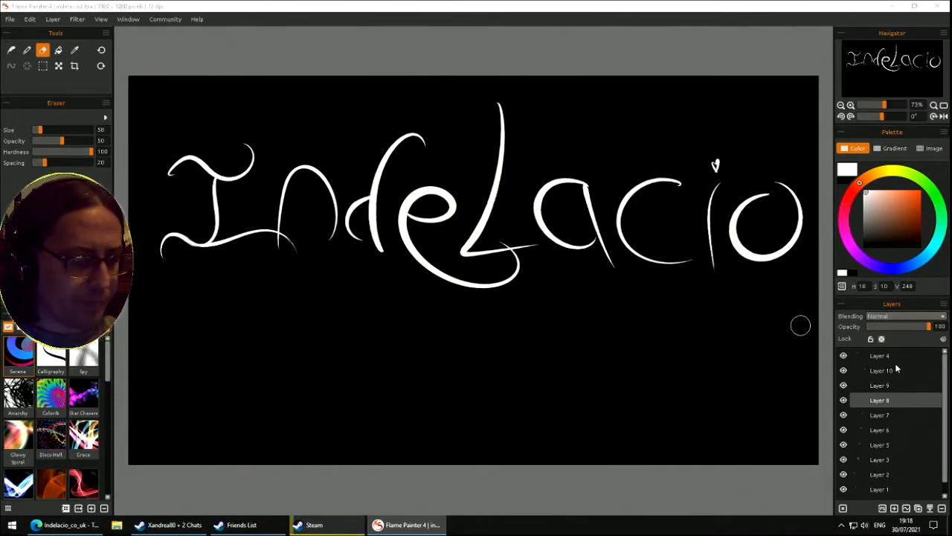
pyautogui.scroll(-1, 892, 409)
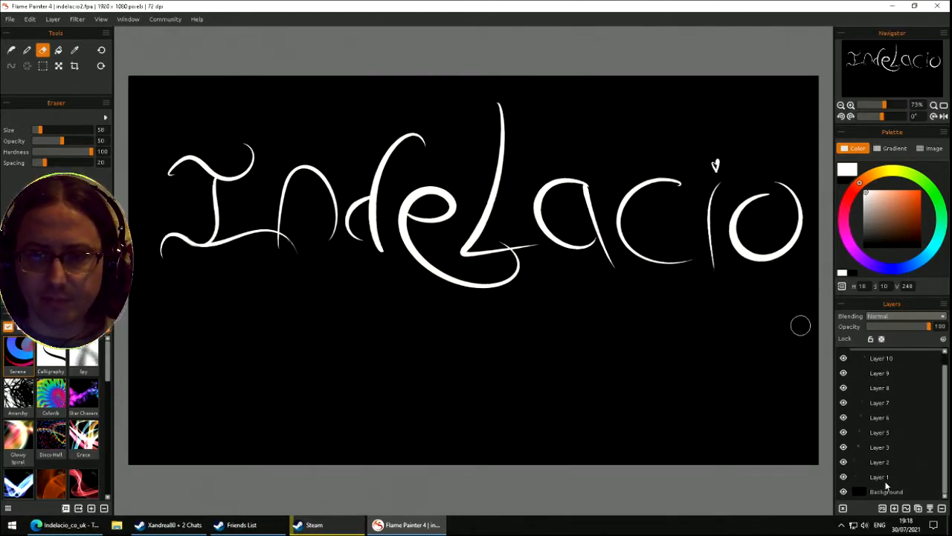
pyautogui.scroll(1, 886, 476)
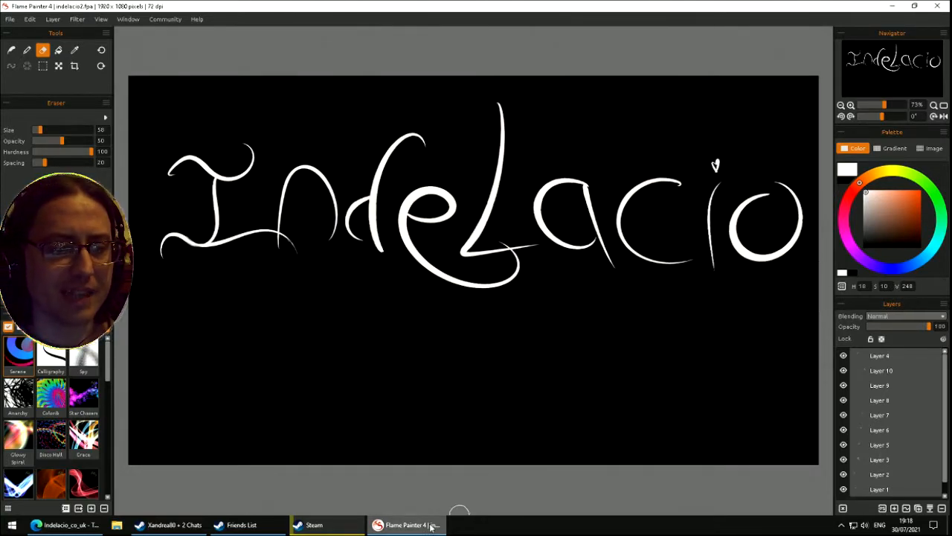
# - Minimise the browser and launch Macromedia Fireworks MX 2004 from the desktop
pyautogui.click(408, 525)
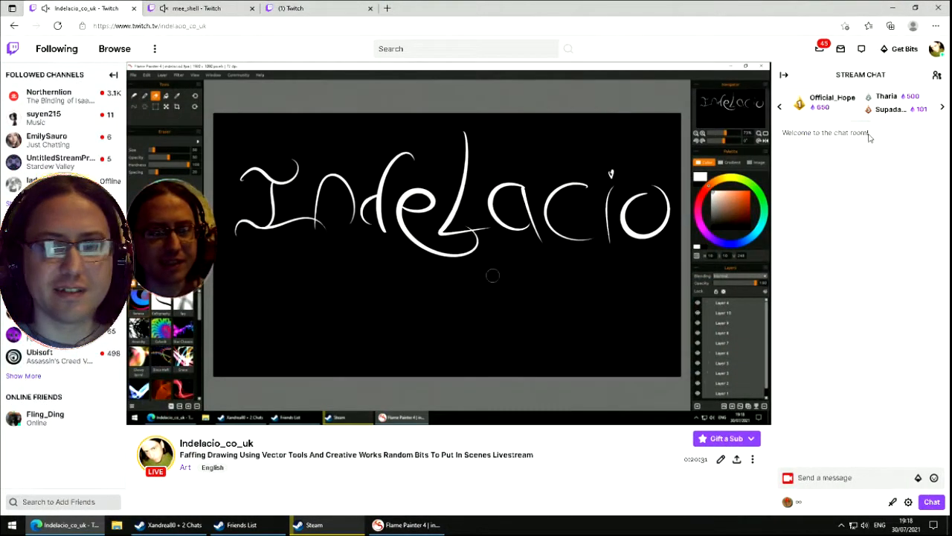
pyautogui.click(892, 7)
pyautogui.click(918, 12)
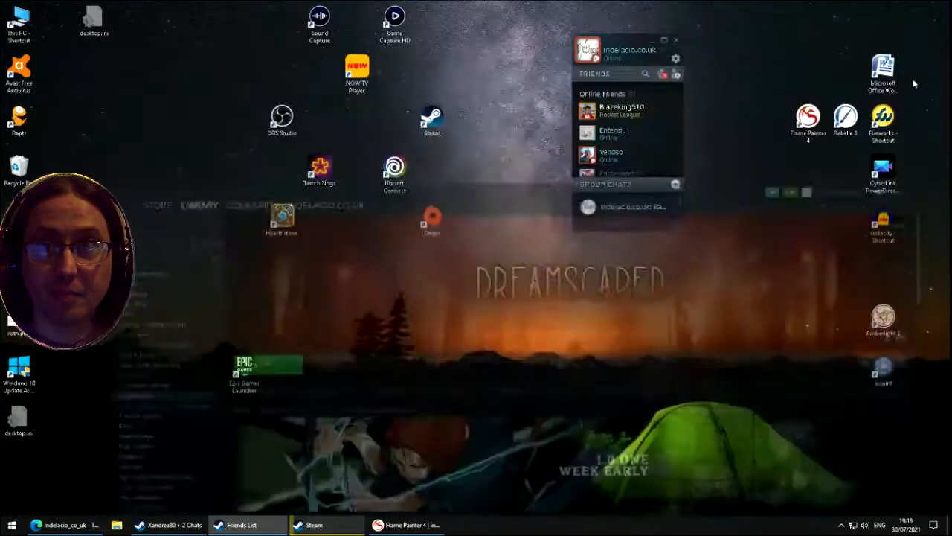
pyautogui.click(380, 525)
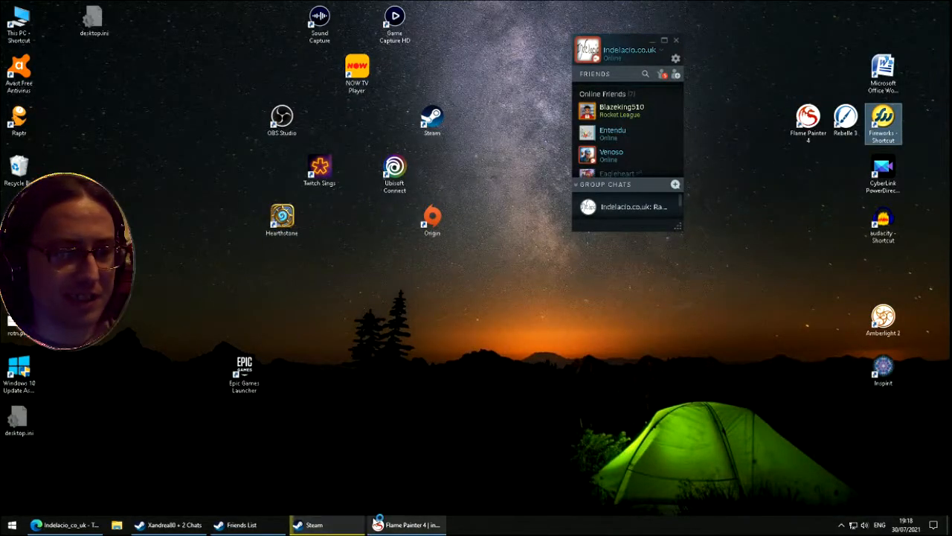
pyautogui.click(333, 524)
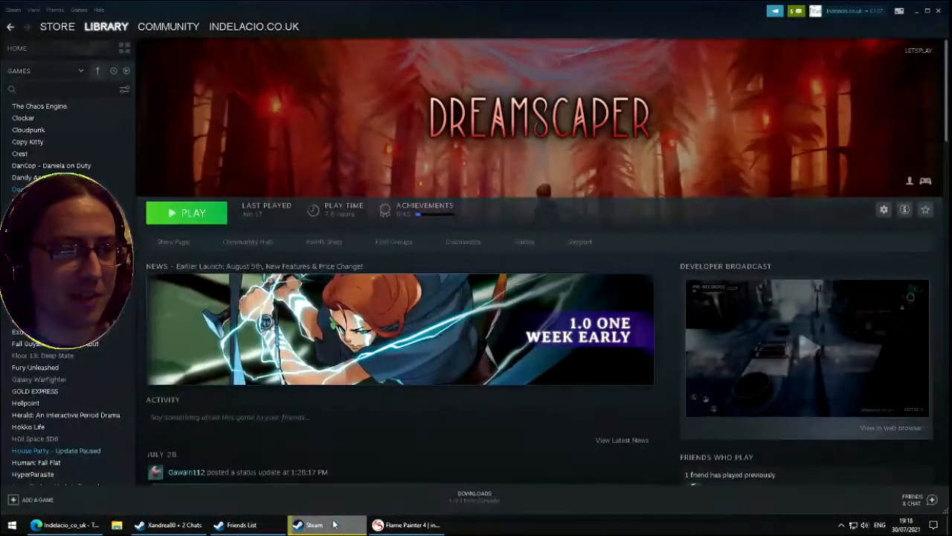
pyautogui.click(405, 524)
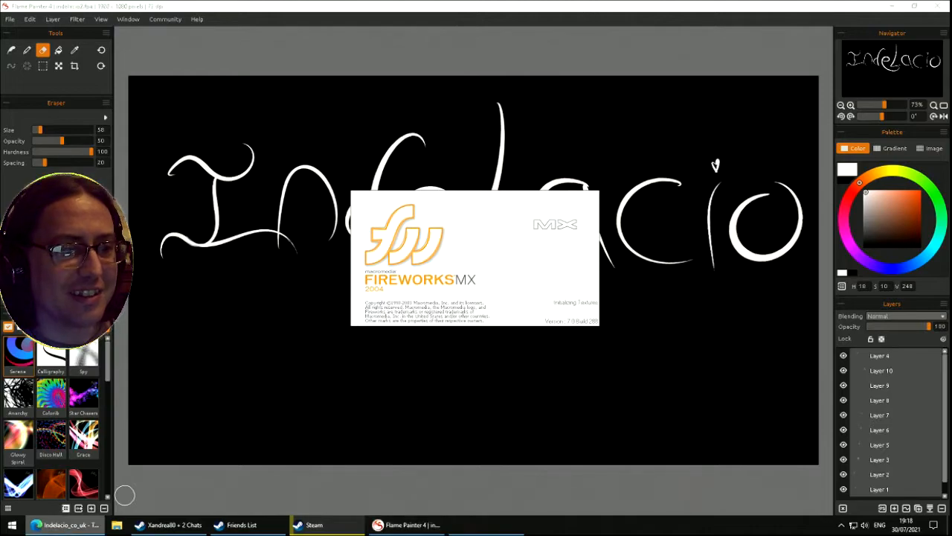
pyautogui.click(69, 524)
pyautogui.click(407, 524)
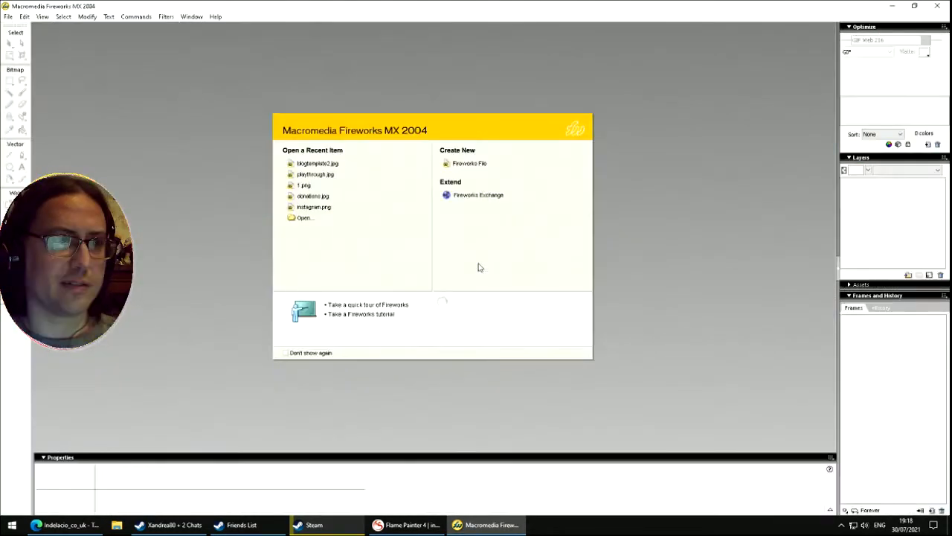
# - Create a transparent 2220 by 1380 pixel document in Fireworks and paste the copied artwork into it
pyautogui.click(470, 165)
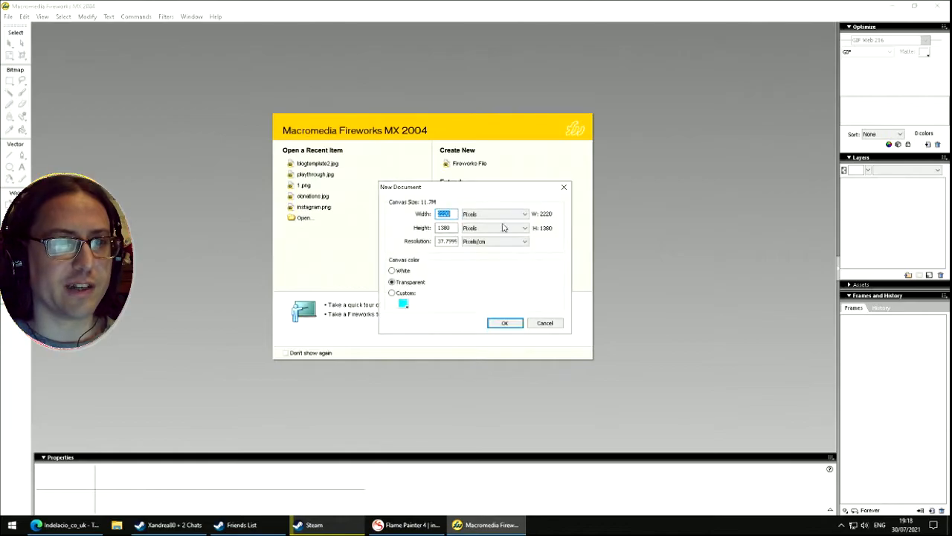
pyautogui.click(500, 325)
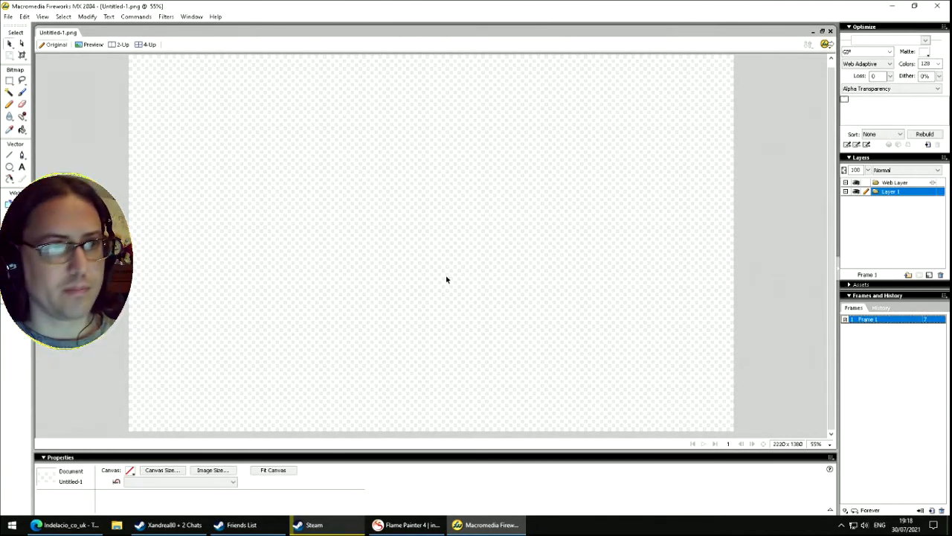
pyautogui.moveTo(368, 145); pyautogui.dragTo(388, 226)
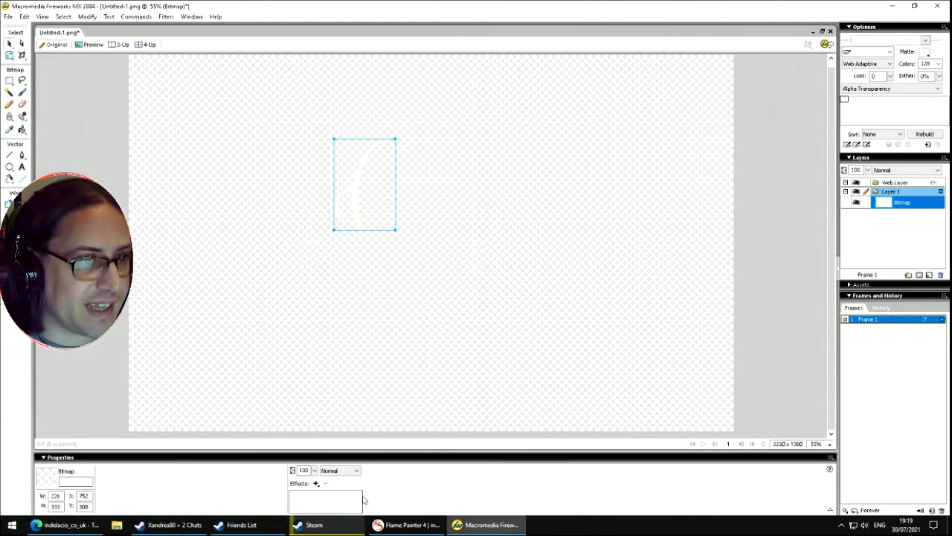
# - Switch back to Flame Painter 4 and merge all the letter layers into one layer above the Background
pyautogui.click(411, 524)
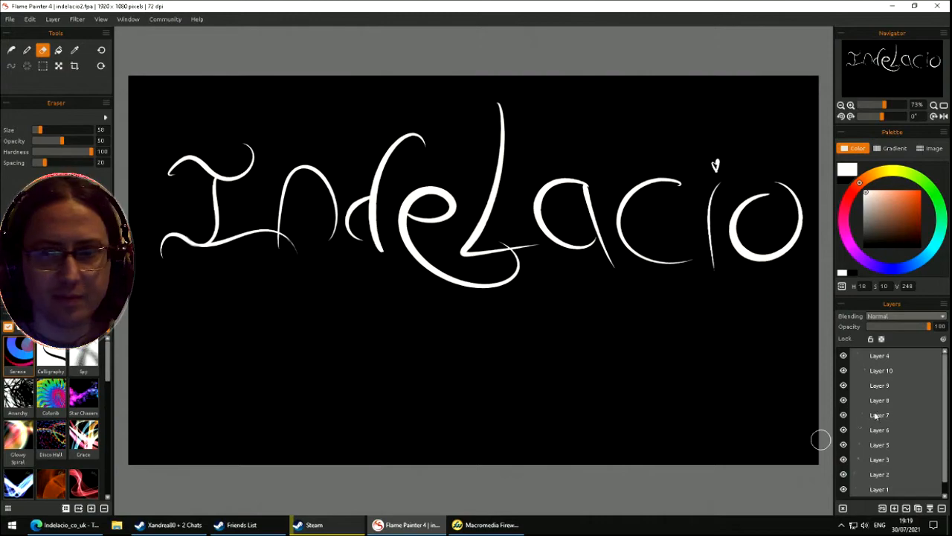
pyautogui.moveTo(945, 400); pyautogui.dragTo(945, 373)
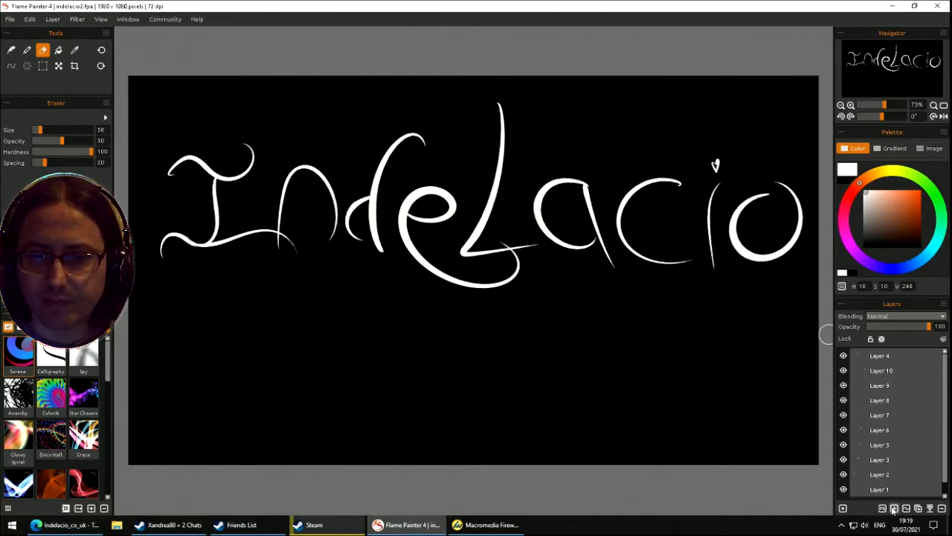
pyautogui.click(929, 509)
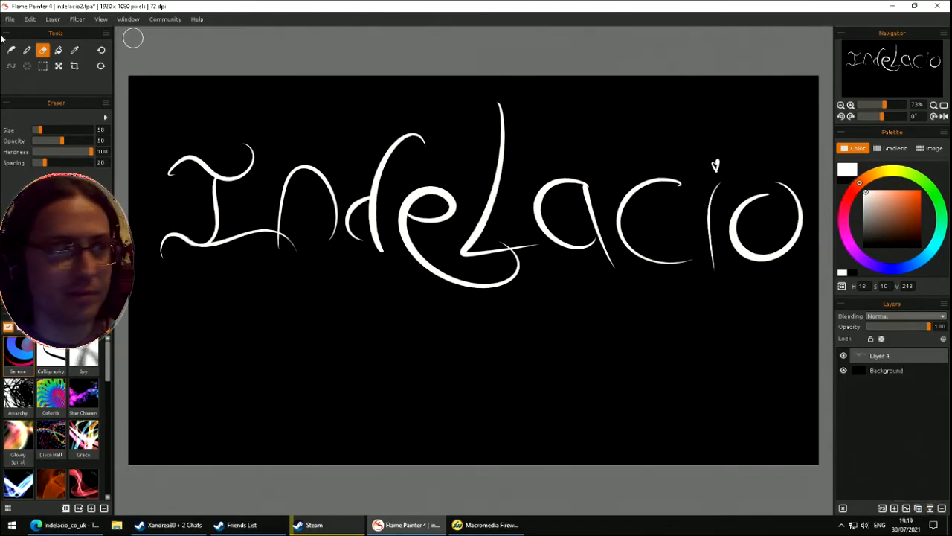
# - Copy the merged lettering from Layer 4 and paste it into the Fireworks document
pyautogui.click(61, 67)
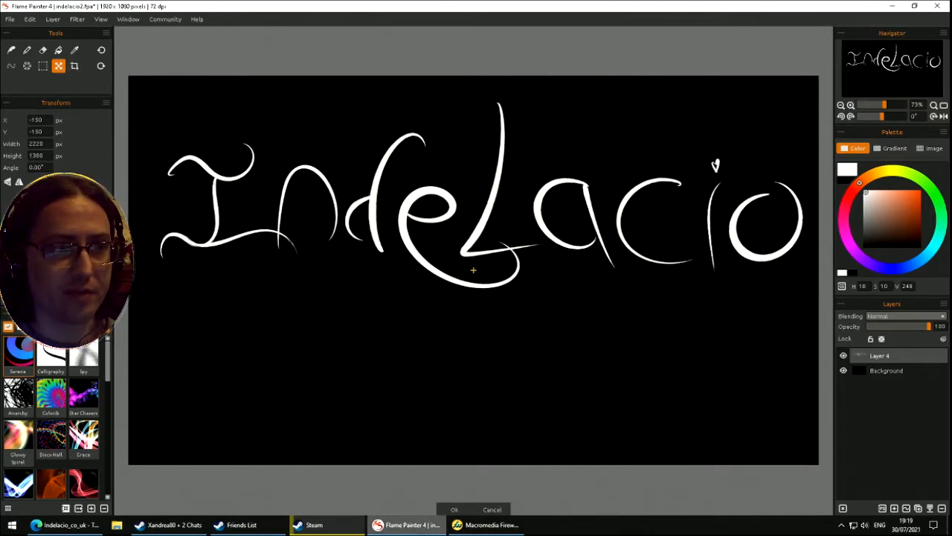
pyautogui.click(480, 523)
pyautogui.hotkey('ctrl', 'v')
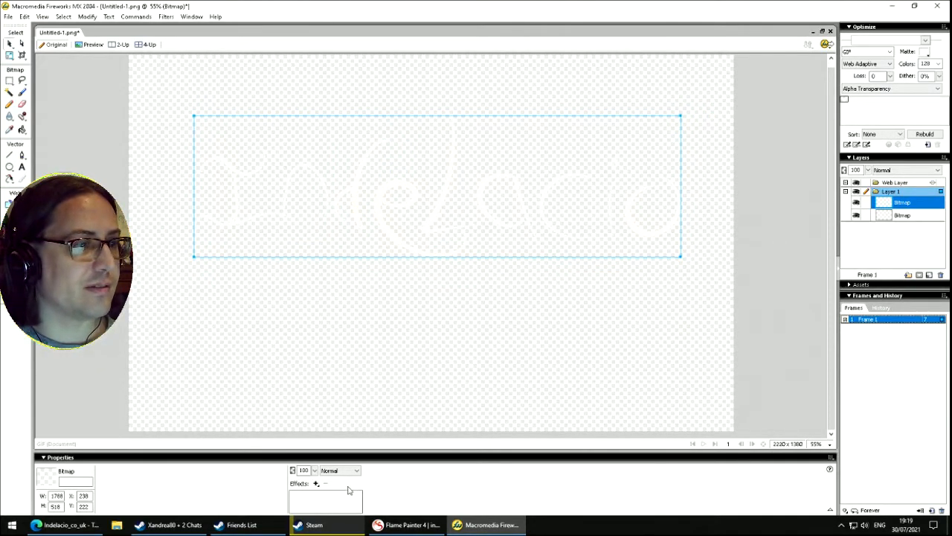
# - Add a Raised Emboss effect to the pasted lettering with width 2, contrast 75%, softness 2 and angle 135
pyautogui.click(316, 483)
pyautogui.moveTo(348, 398)
pyautogui.click(441, 428)
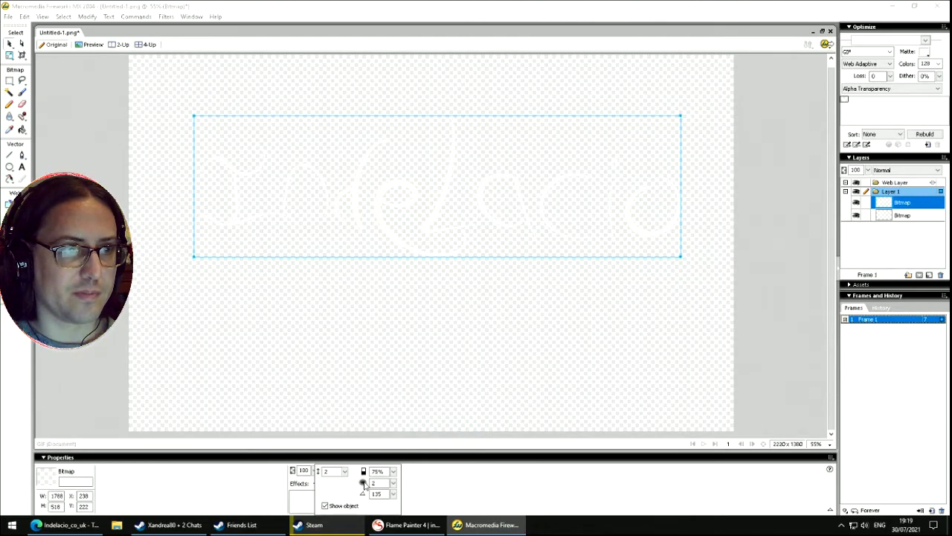
pyautogui.click(302, 484)
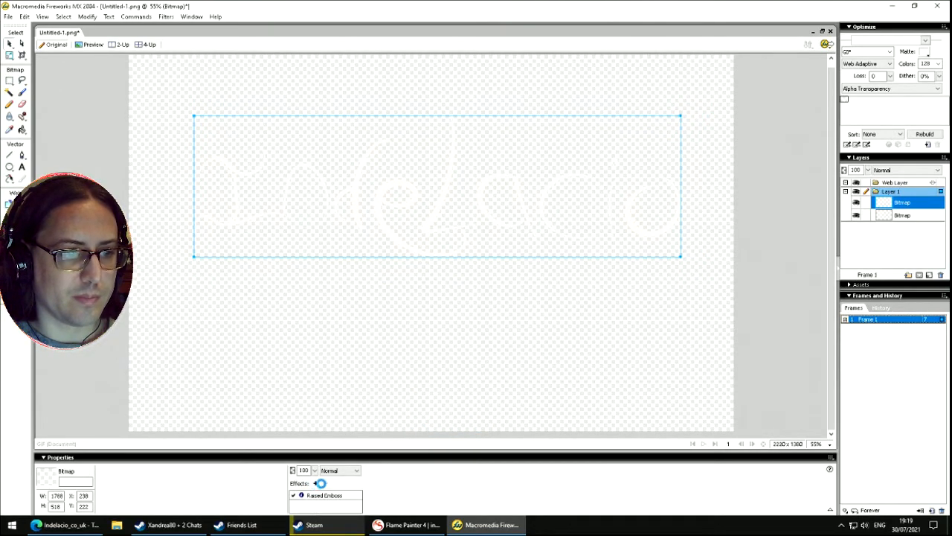
# - Add a black Drop Shadow effect to the lettering with distance 7, opacity 65%, softness 4 and angle 315
pyautogui.click(317, 484)
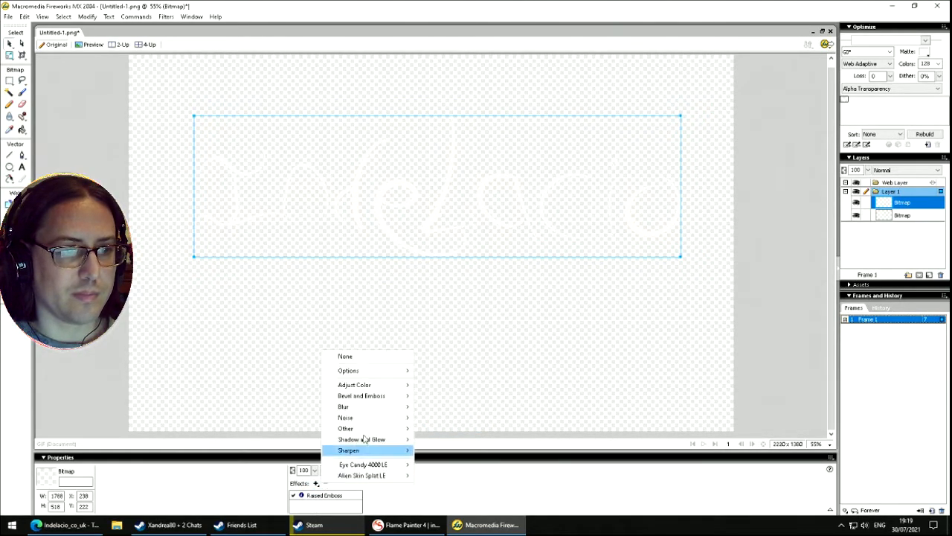
pyautogui.moveTo(383, 439)
pyautogui.click(425, 440)
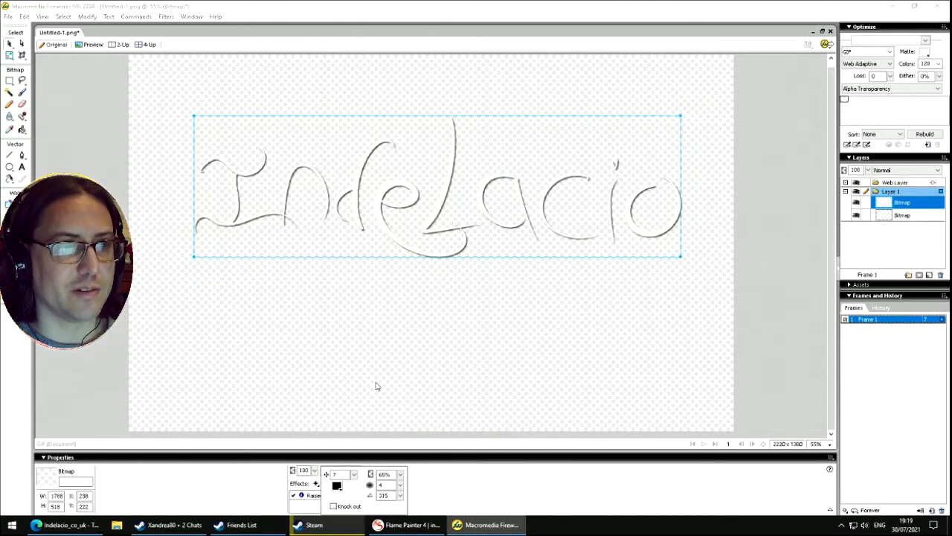
pyautogui.click(373, 356)
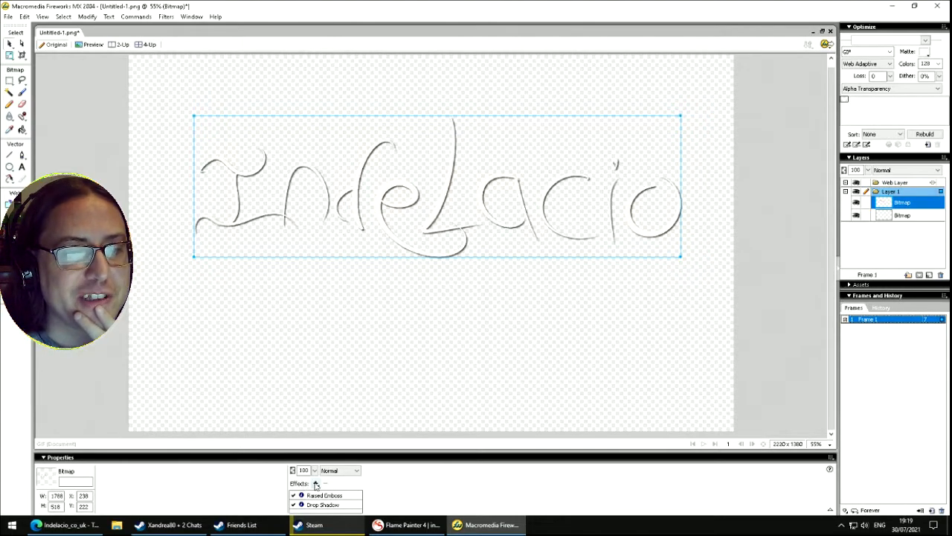
# - Add a red Glow effect to the lettering and move it to X 278, Y 234
pyautogui.click(316, 484)
pyautogui.moveTo(371, 438)
pyautogui.click(432, 450)
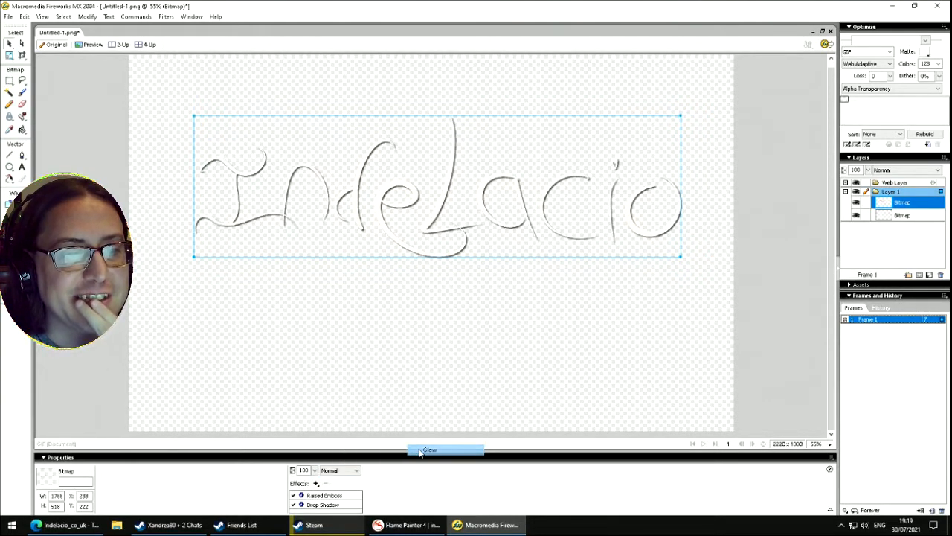
pyautogui.click(366, 378)
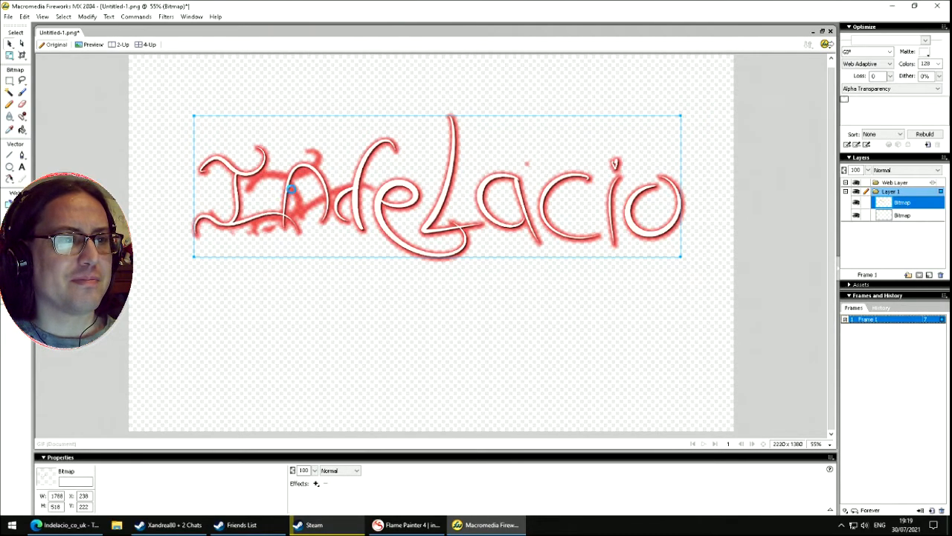
pyautogui.moveTo(290, 194)
pyautogui.mouseDown()
pyautogui.moveTo(325, 181)
pyautogui.moveTo(302, 199)
pyautogui.mouseUp()
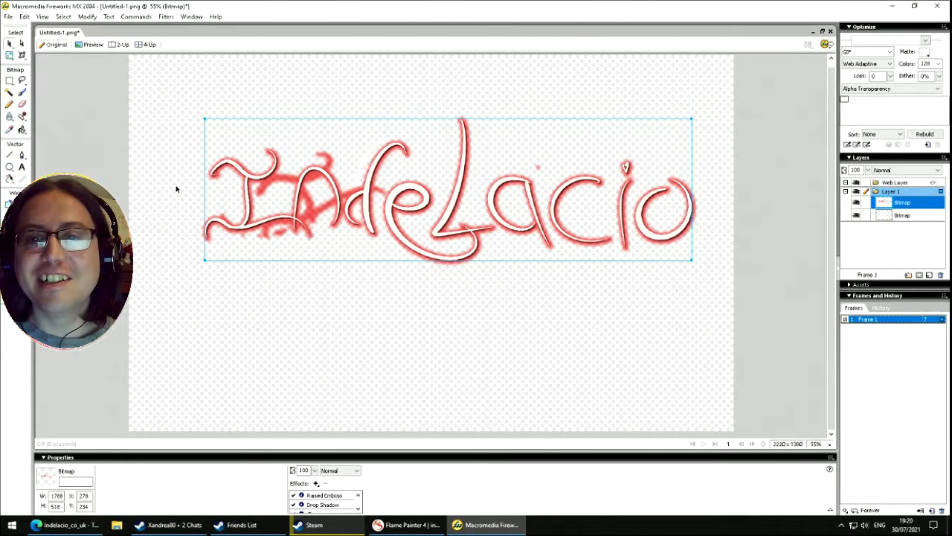
# - Erase the stray red glow marks around the I, n and d and above the a with the Eraser at size 42
pyautogui.click(23, 106)
pyautogui.moveTo(292, 182)
pyautogui.mouseDown()
pyautogui.moveTo(260, 195)
pyautogui.moveTo(276, 177)
pyautogui.moveTo(316, 151)
pyautogui.mouseUp()
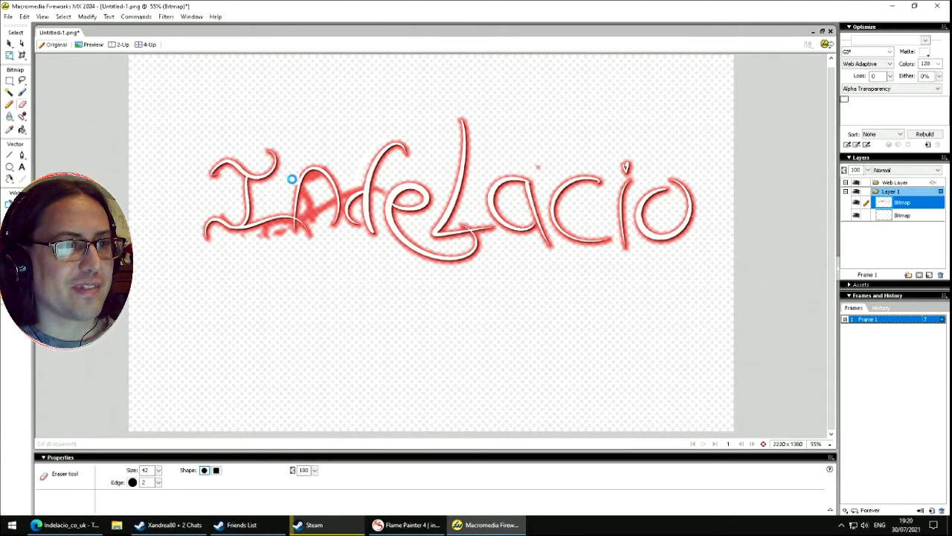
pyautogui.moveTo(312, 217)
pyautogui.mouseDown()
pyautogui.moveTo(303, 190)
pyautogui.moveTo(314, 177)
pyautogui.moveTo(327, 204)
pyautogui.moveTo(310, 231)
pyautogui.moveTo(287, 237)
pyautogui.moveTo(269, 229)
pyautogui.moveTo(277, 225)
pyautogui.moveTo(244, 240)
pyautogui.mouseUp()
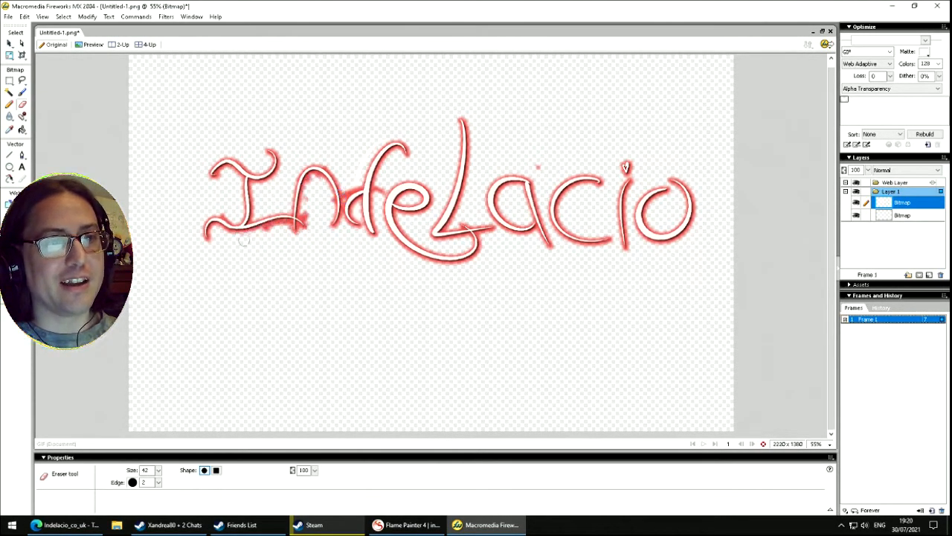
pyautogui.moveTo(341, 191); pyautogui.dragTo(367, 141)
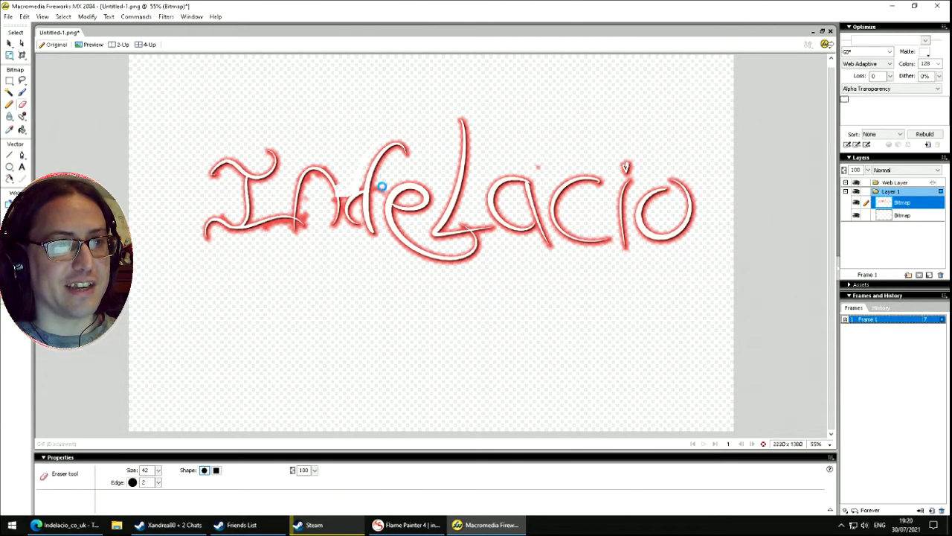
pyautogui.moveTo(533, 165); pyautogui.dragTo(536, 166)
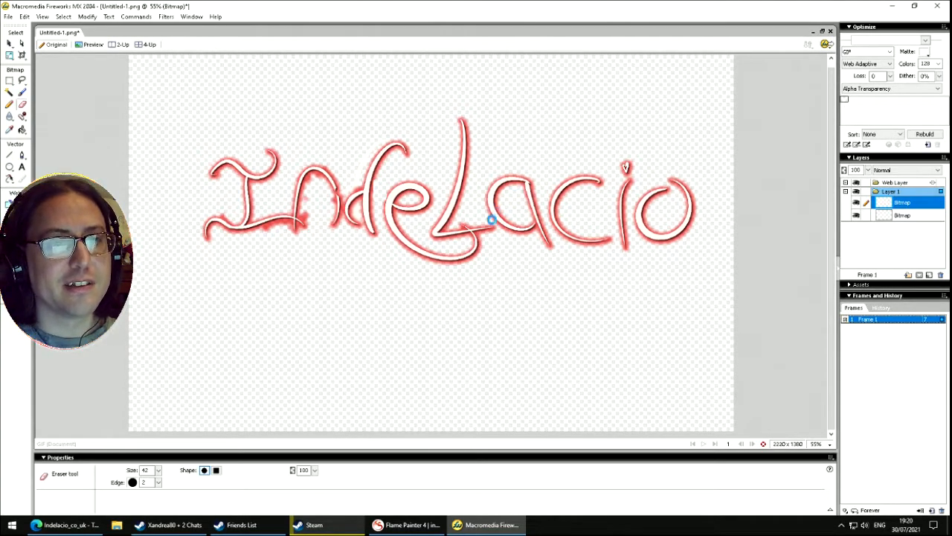
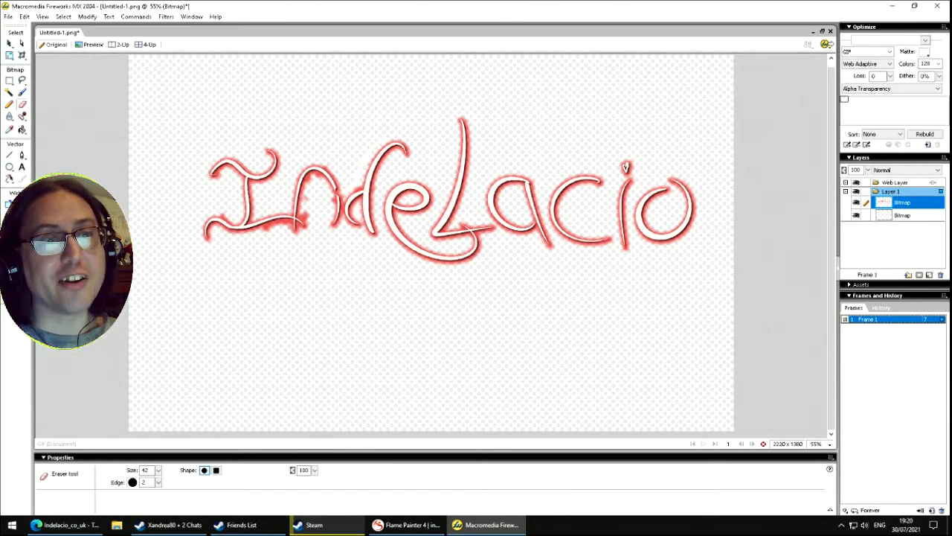
# - Close Fireworks and return to the lettering document in Flame Painter
pyautogui.click(937, 6)
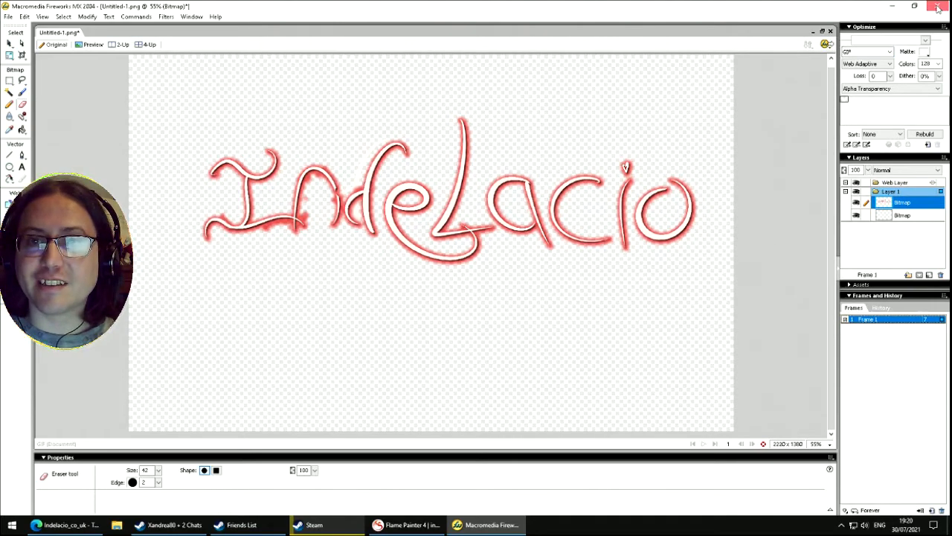
pyautogui.click(477, 283)
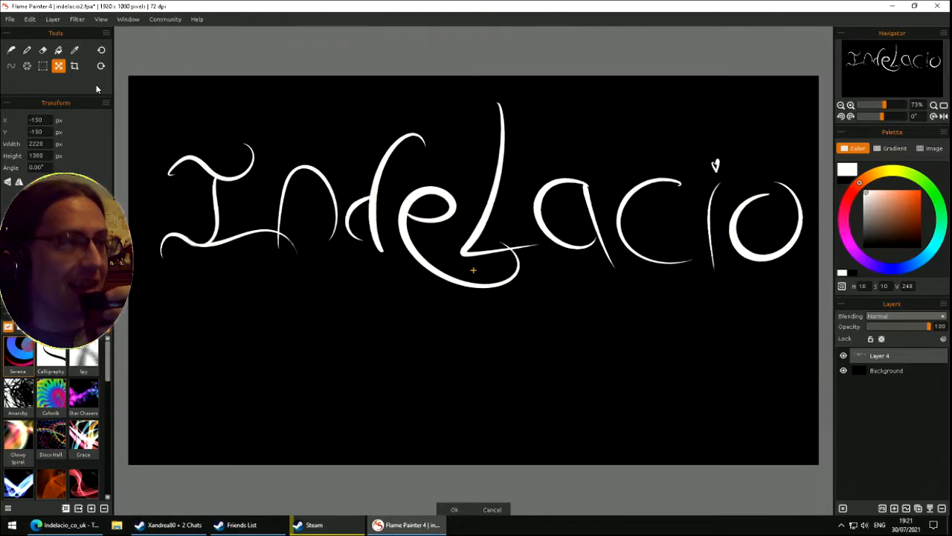
# - Leave the transform for the particle brush and clear the white lettering from Layer 4
pyautogui.click(12, 50)
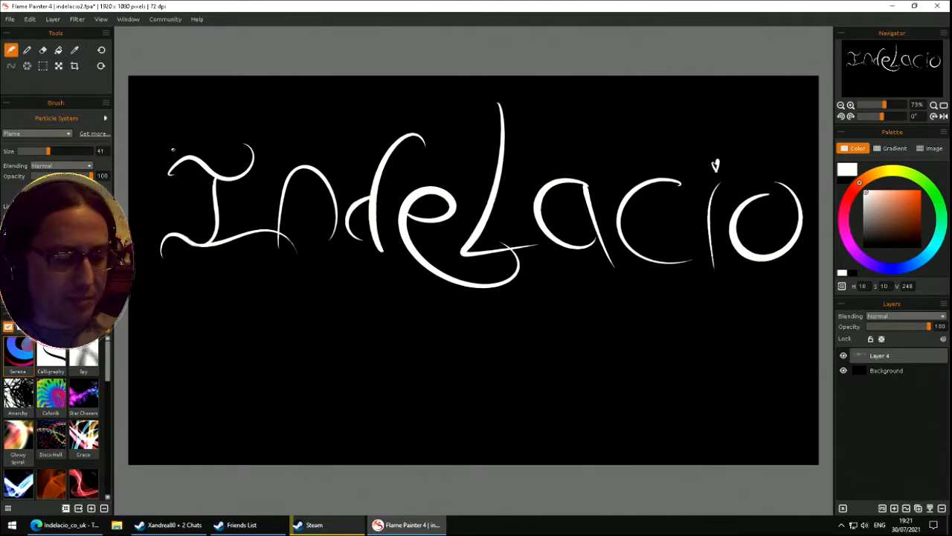
pyautogui.press('alt')
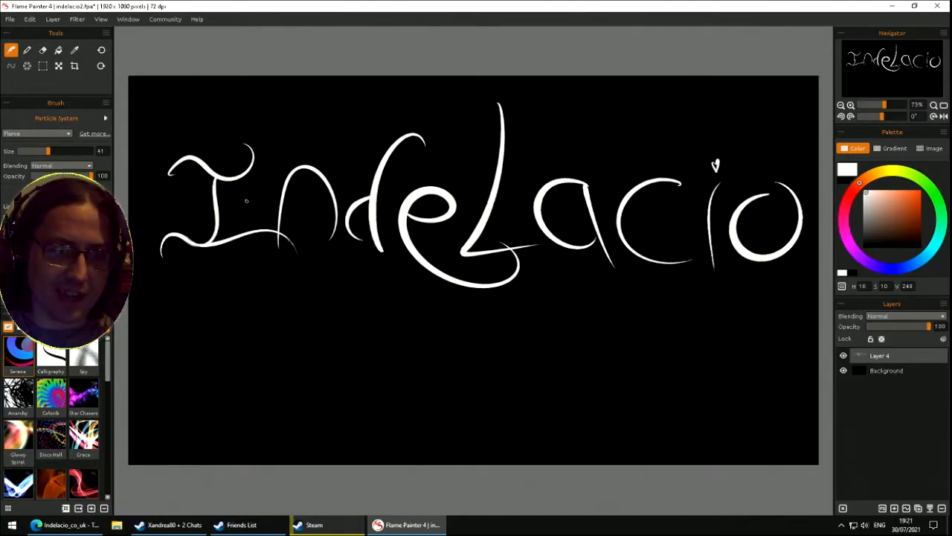
pyautogui.press('Delete')
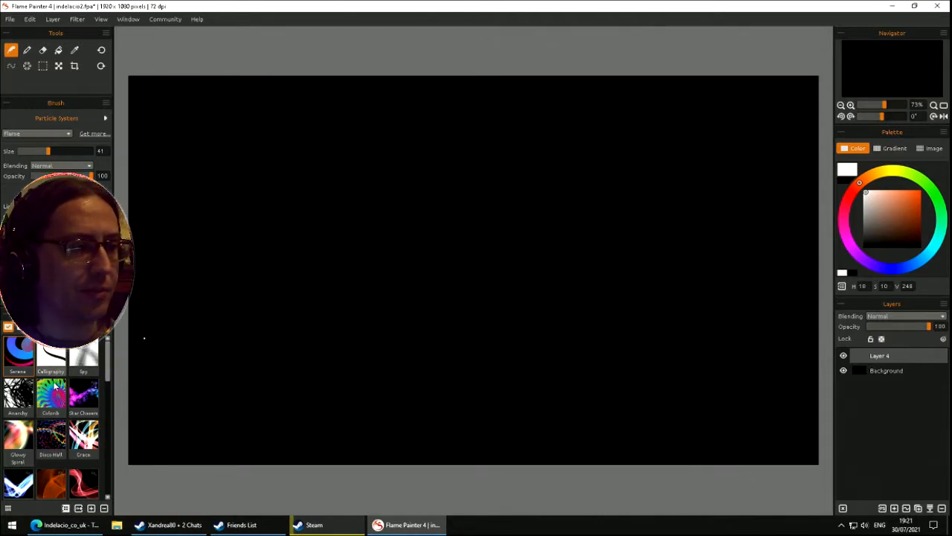
# - Paint two curved strokes on Layer 4 using the Calligraphy brush preset with the red, purple and blue gradient
pyautogui.moveTo(108, 374); pyautogui.dragTo(131, 507)
pyautogui.click(37, 134)
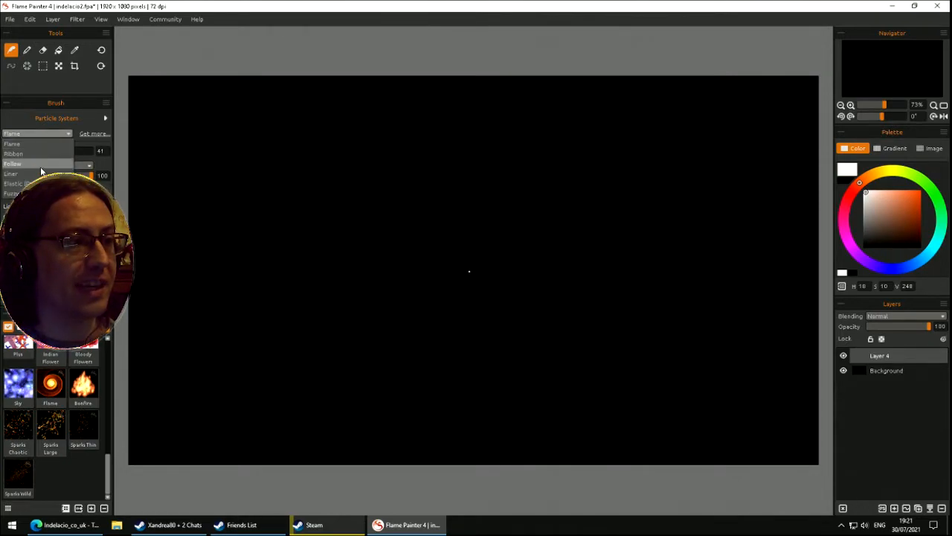
pyautogui.click(43, 147)
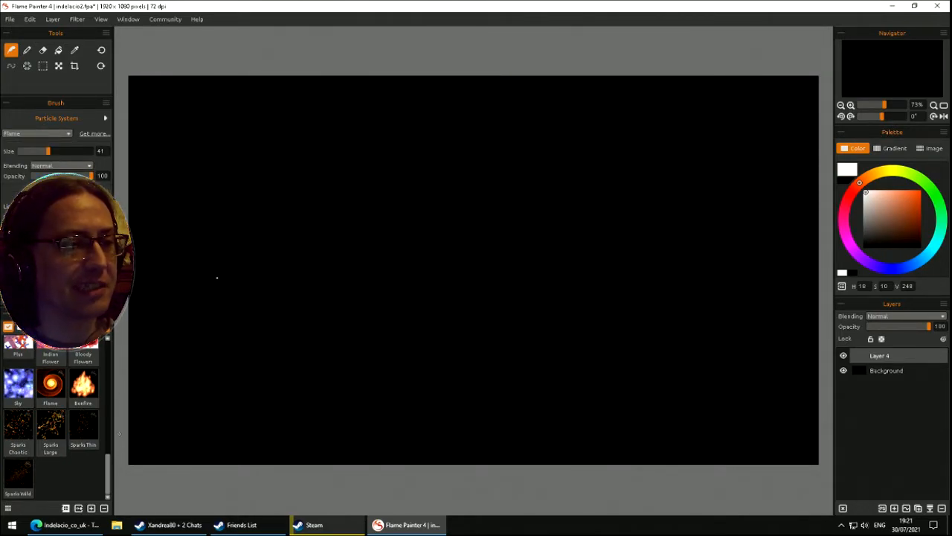
pyautogui.moveTo(108, 471); pyautogui.dragTo(110, 341)
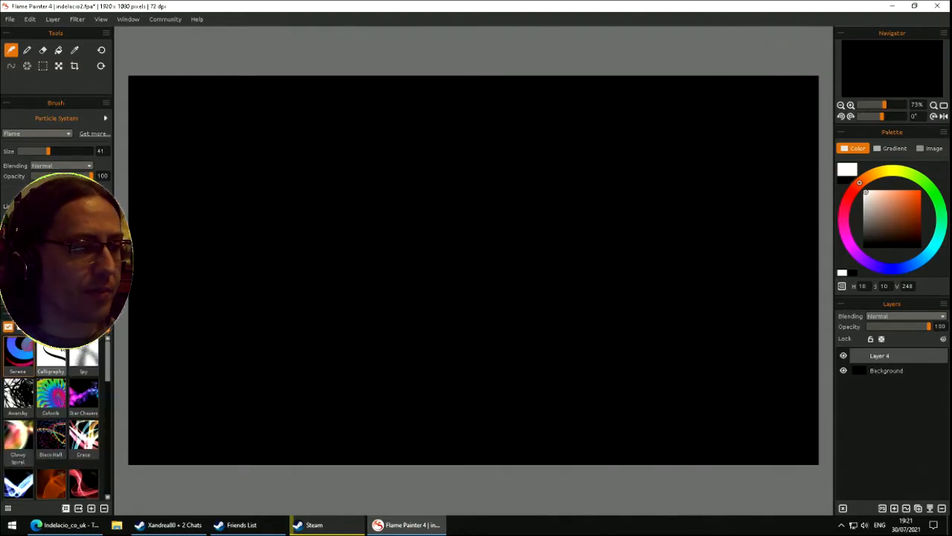
pyautogui.click(52, 355)
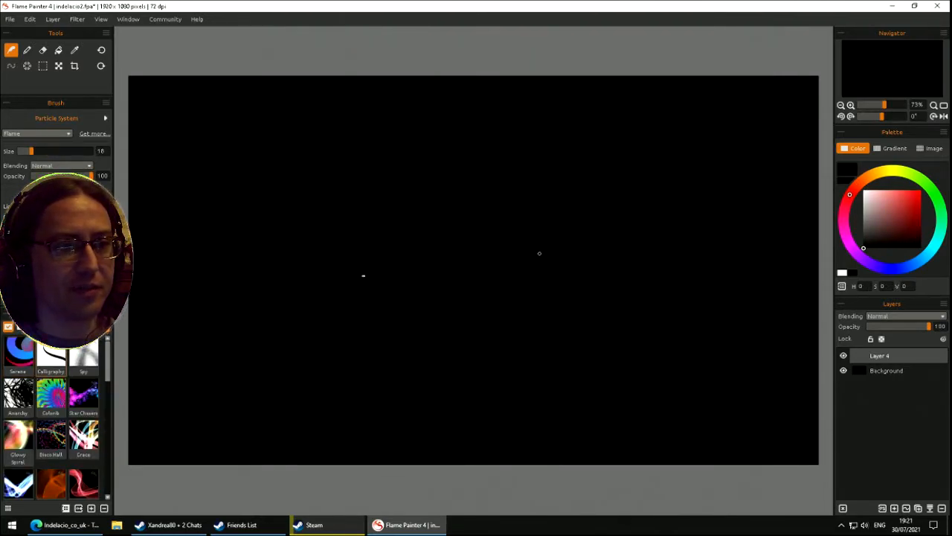
pyautogui.click(891, 148)
pyautogui.moveTo(487, 210)
pyautogui.mouseDown()
pyautogui.moveTo(446, 255)
pyautogui.moveTo(402, 278)
pyautogui.mouseUp()
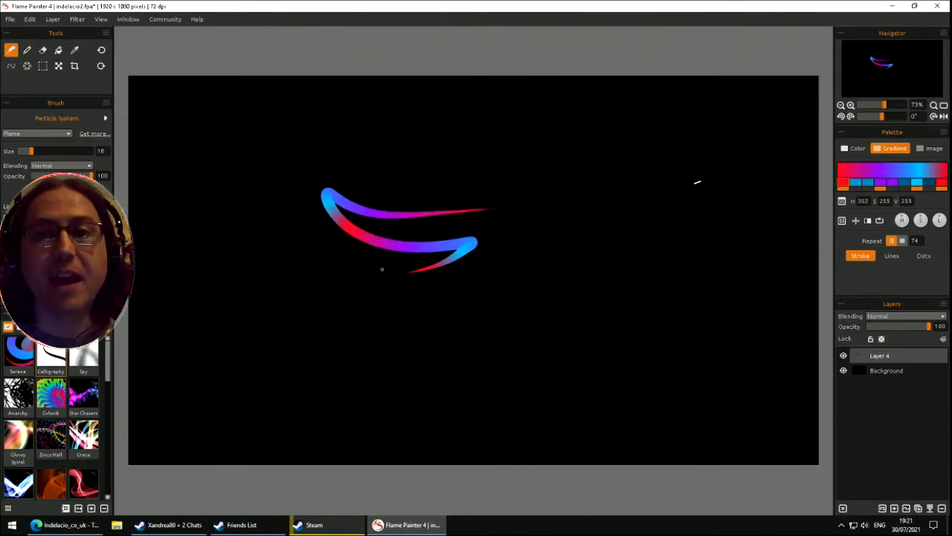
pyautogui.moveTo(238, 232)
pyautogui.mouseDown()
pyautogui.moveTo(334, 168)
pyautogui.moveTo(430, 244)
pyautogui.moveTo(513, 222)
pyautogui.moveTo(501, 317)
pyautogui.moveTo(430, 353)
pyautogui.mouseUp()
# - Switch the palette to a solid dusty pink and paint long curved Calligraphy strokes across the gradient ones
pyautogui.click(853, 148)
pyautogui.click(883, 209)
pyautogui.moveTo(659, 219); pyautogui.dragTo(701, 215)
pyautogui.moveTo(488, 148)
pyautogui.mouseDown()
pyautogui.moveTo(302, 232)
pyautogui.moveTo(474, 295)
pyautogui.moveTo(312, 311)
pyautogui.mouseUp()
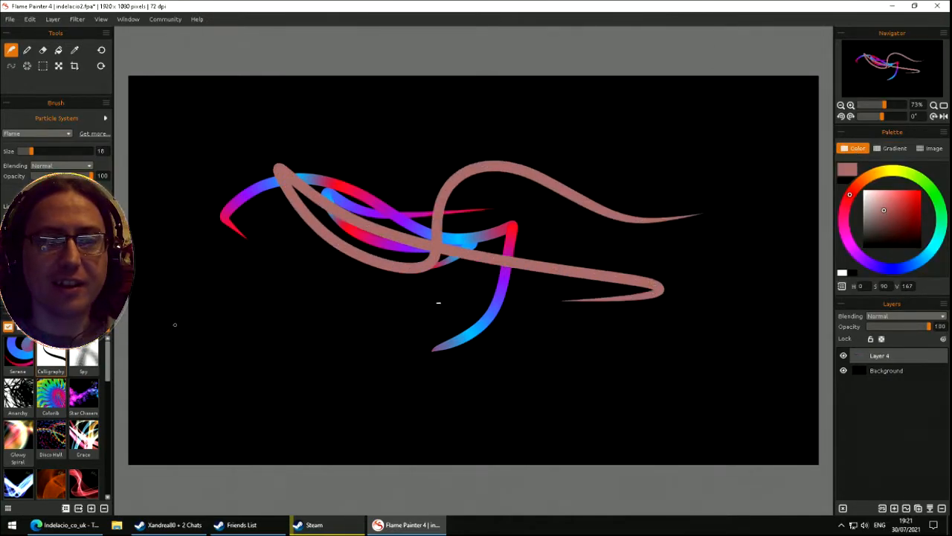
# - Paint over the canvas with the Serene brush and black Calligraphy strokes, and clear Layer 4
pyautogui.click(20, 355)
pyautogui.moveTo(480, 286); pyautogui.dragTo(344, 318)
pyautogui.click(67, 358)
pyautogui.moveTo(183, 283)
pyautogui.mouseDown()
pyautogui.moveTo(259, 221)
pyautogui.moveTo(527, 246)
pyautogui.moveTo(483, 277)
pyautogui.moveTo(618, 287)
pyautogui.moveTo(580, 286)
pyautogui.moveTo(607, 313)
pyautogui.moveTo(313, 260)
pyautogui.mouseUp()
pyautogui.moveTo(390, 290); pyautogui.dragTo(389, 288)
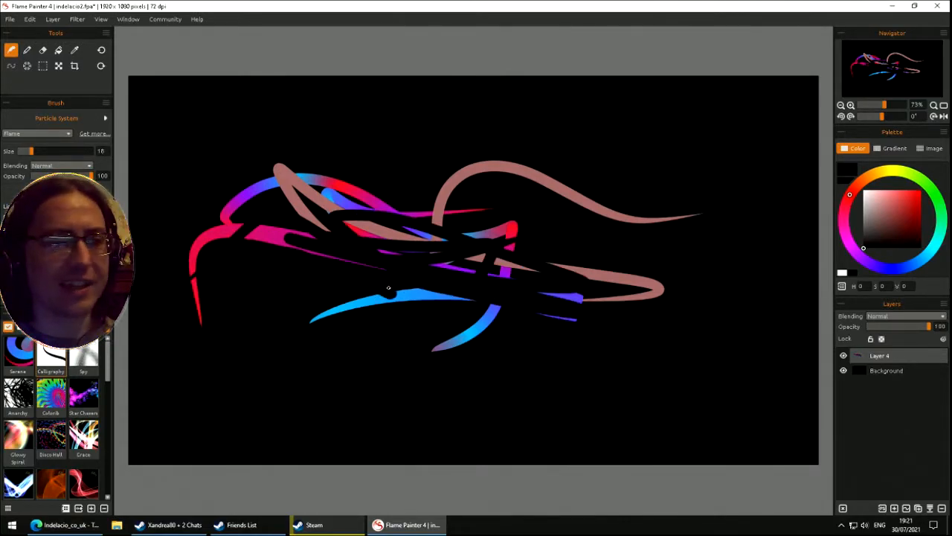
pyautogui.press('Delete')
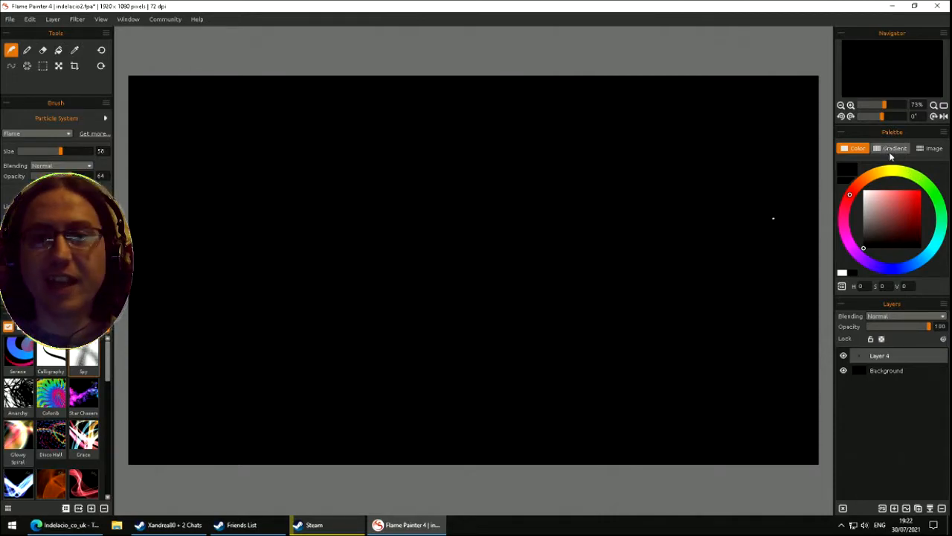
# - Fill the canvas with sweeping, overlapping Spy brush strokes in the red, purple and blue gradient
pyautogui.click(890, 148)
pyautogui.moveTo(452, 373)
pyautogui.mouseDown()
pyautogui.moveTo(367, 207)
pyautogui.moveTo(521, 201)
pyautogui.moveTo(439, 354)
pyautogui.mouseUp()
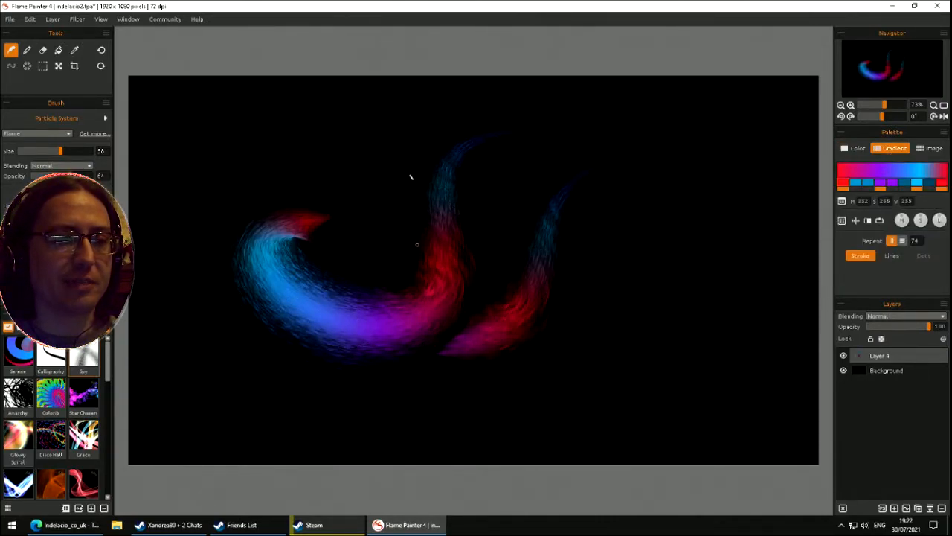
pyautogui.moveTo(417, 220); pyautogui.dragTo(573, 281)
pyautogui.moveTo(565, 337)
pyautogui.mouseDown()
pyautogui.moveTo(428, 321)
pyautogui.moveTo(459, 260)
pyautogui.mouseUp()
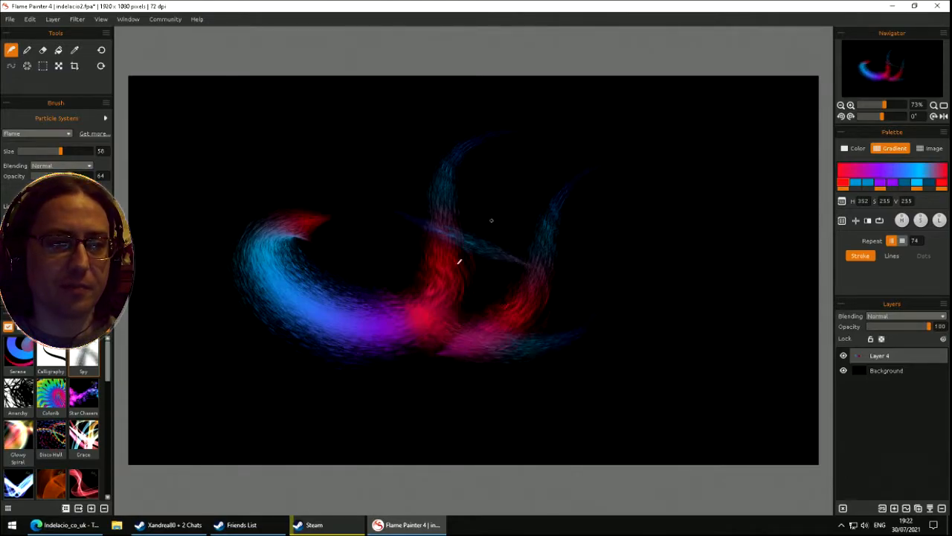
pyautogui.moveTo(540, 188); pyautogui.dragTo(718, 200)
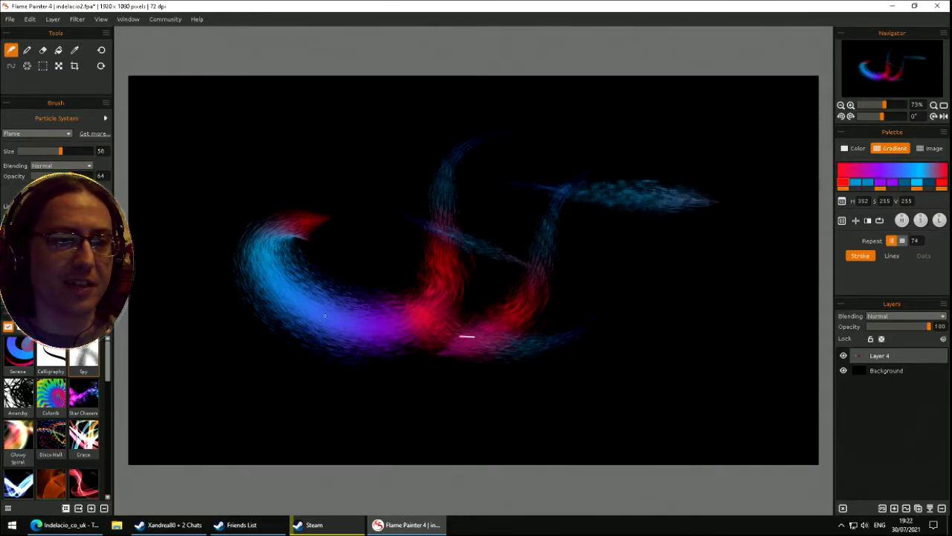
pyautogui.moveTo(450, 274)
pyautogui.mouseDown()
pyautogui.moveTo(615, 246)
pyautogui.moveTo(595, 312)
pyautogui.mouseUp()
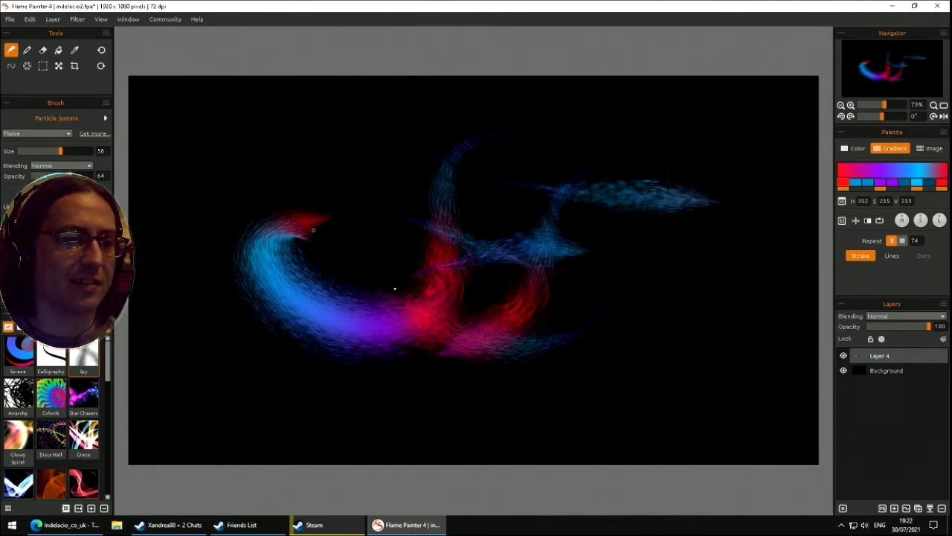
pyautogui.moveTo(320, 246); pyautogui.dragTo(303, 278)
pyautogui.moveTo(332, 146)
pyautogui.mouseDown()
pyautogui.moveTo(290, 288)
pyautogui.moveTo(289, 238)
pyautogui.moveTo(305, 237)
pyautogui.moveTo(316, 263)
pyautogui.mouseUp()
pyautogui.moveTo(242, 307)
pyautogui.mouseDown()
pyautogui.moveTo(308, 287)
pyautogui.moveTo(298, 223)
pyautogui.moveTo(365, 223)
pyautogui.mouseUp()
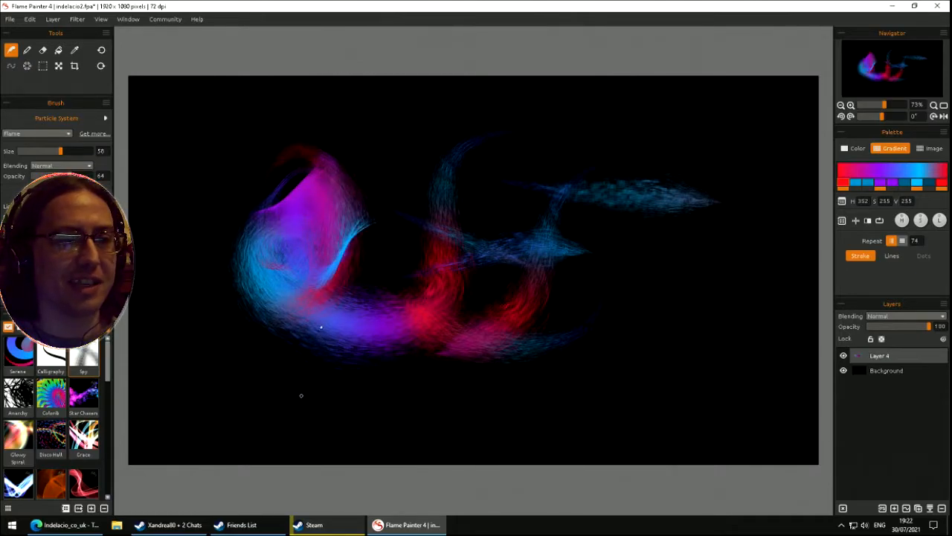
pyautogui.moveTo(232, 373)
pyautogui.mouseDown()
pyautogui.moveTo(404, 346)
pyautogui.moveTo(684, 256)
pyautogui.mouseUp()
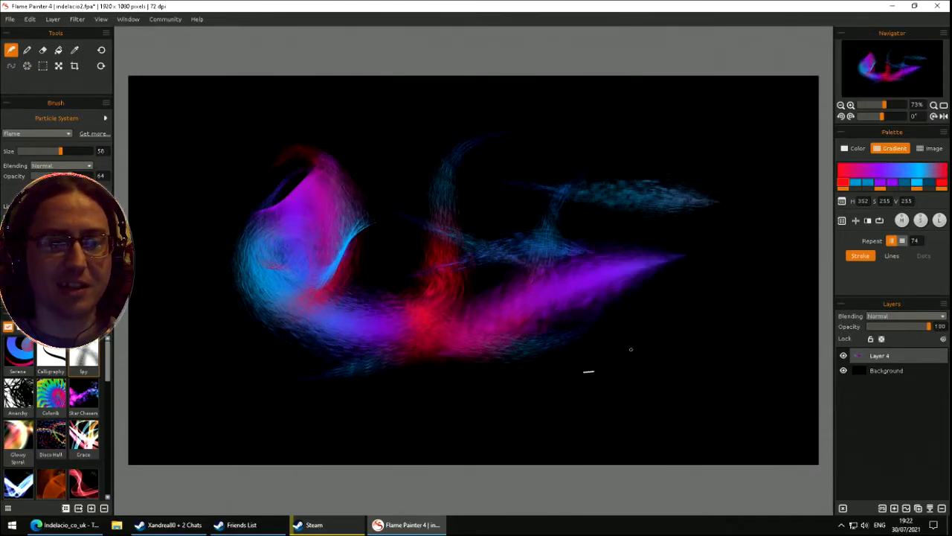
pyautogui.moveTo(668, 405)
pyautogui.mouseDown()
pyautogui.moveTo(331, 329)
pyautogui.moveTo(297, 313)
pyautogui.mouseUp()
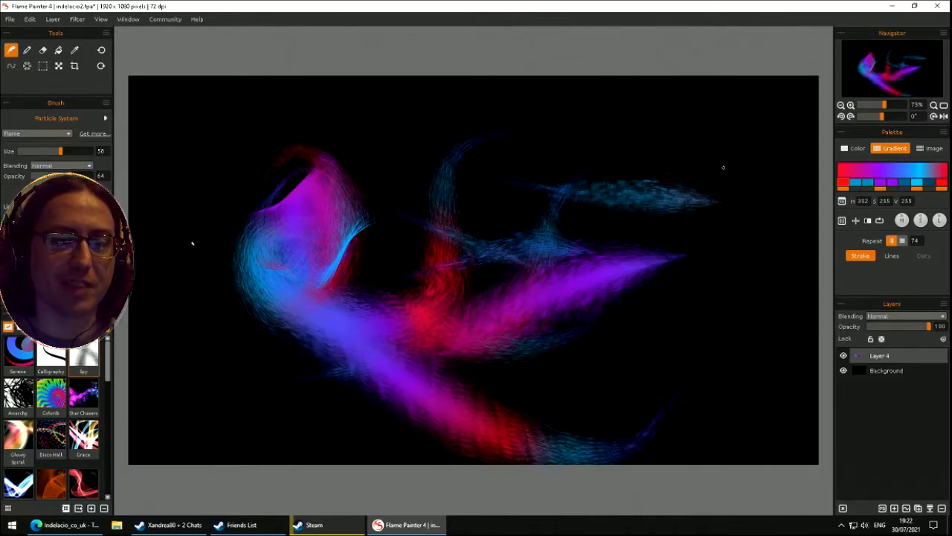
pyautogui.moveTo(695, 132)
pyautogui.mouseDown()
pyautogui.moveTo(608, 303)
pyautogui.moveTo(235, 154)
pyautogui.mouseUp()
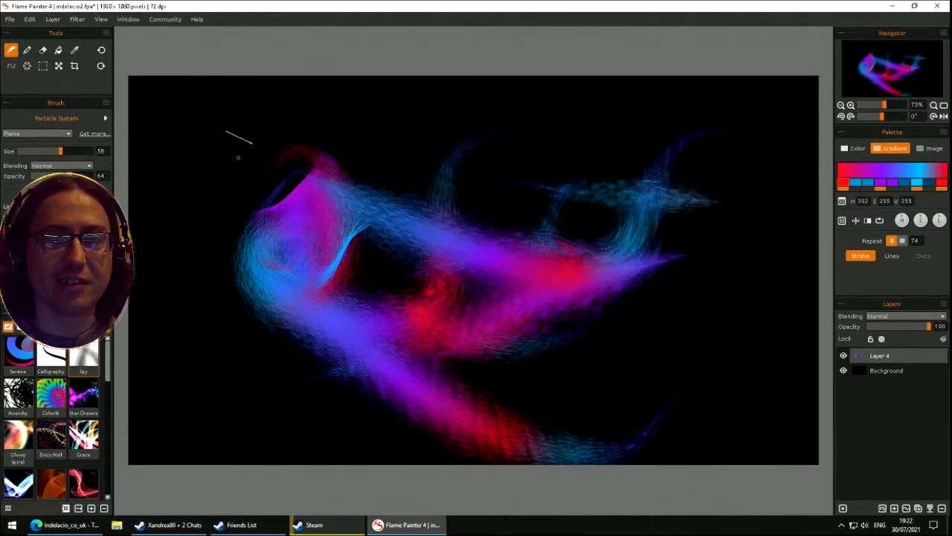
pyautogui.moveTo(662, 142)
pyautogui.mouseDown()
pyautogui.moveTo(570, 134)
pyautogui.moveTo(297, 223)
pyautogui.moveTo(262, 134)
pyautogui.mouseUp()
pyautogui.moveTo(435, 141); pyautogui.dragTo(769, 262)
pyautogui.moveTo(737, 386)
pyautogui.mouseDown()
pyautogui.moveTo(453, 219)
pyautogui.moveTo(261, 154)
pyautogui.moveTo(218, 153)
pyautogui.mouseUp()
pyautogui.moveTo(197, 239)
pyautogui.mouseDown()
pyautogui.moveTo(293, 449)
pyautogui.moveTo(351, 257)
pyautogui.moveTo(392, 471)
pyautogui.moveTo(248, 348)
pyautogui.moveTo(200, 270)
pyautogui.moveTo(193, 390)
pyautogui.mouseUp()
pyautogui.moveTo(188, 341)
pyautogui.mouseDown()
pyautogui.moveTo(272, 175)
pyautogui.moveTo(652, 309)
pyautogui.mouseUp()
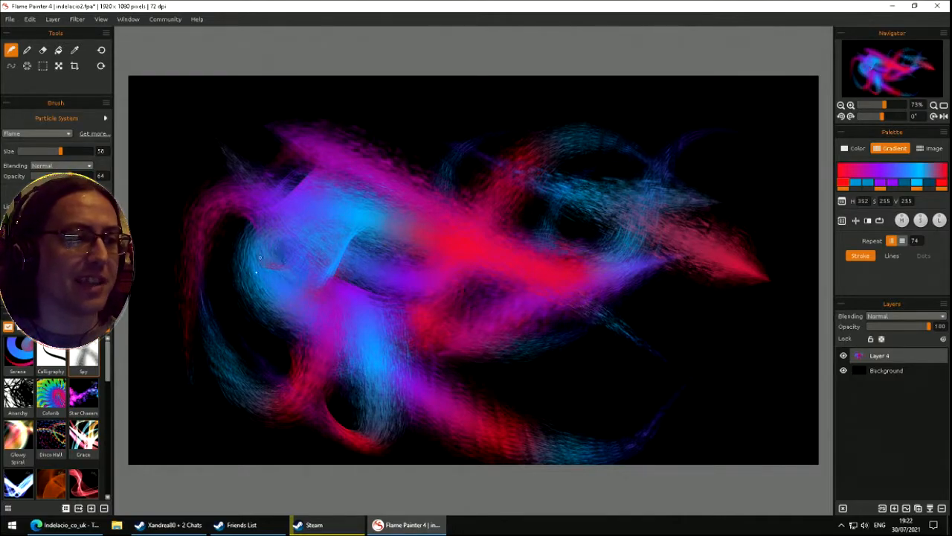
# - Draw a black Calligraphy face with hair over the strokes, add near-white pupils and teeth, and clear Layer 4
pyautogui.click(56, 360)
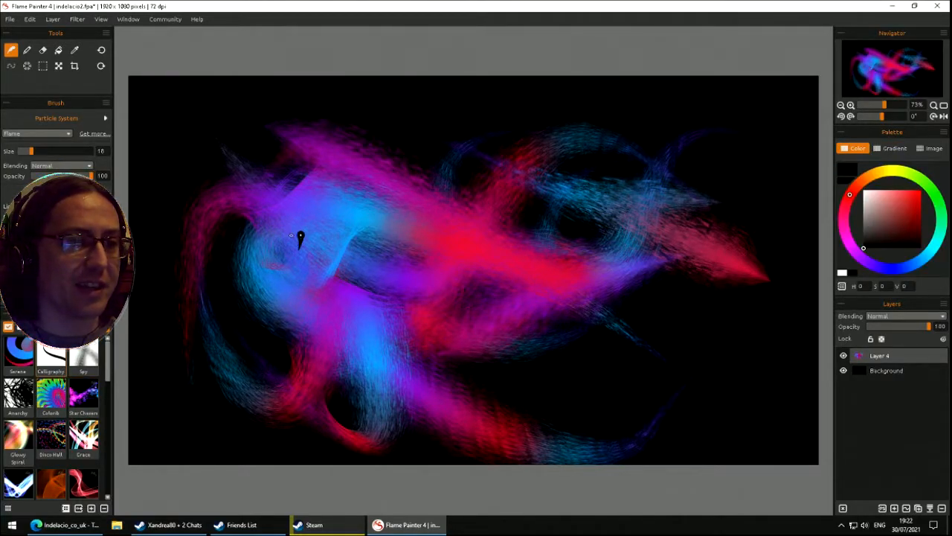
pyautogui.moveTo(318, 250); pyautogui.dragTo(328, 230)
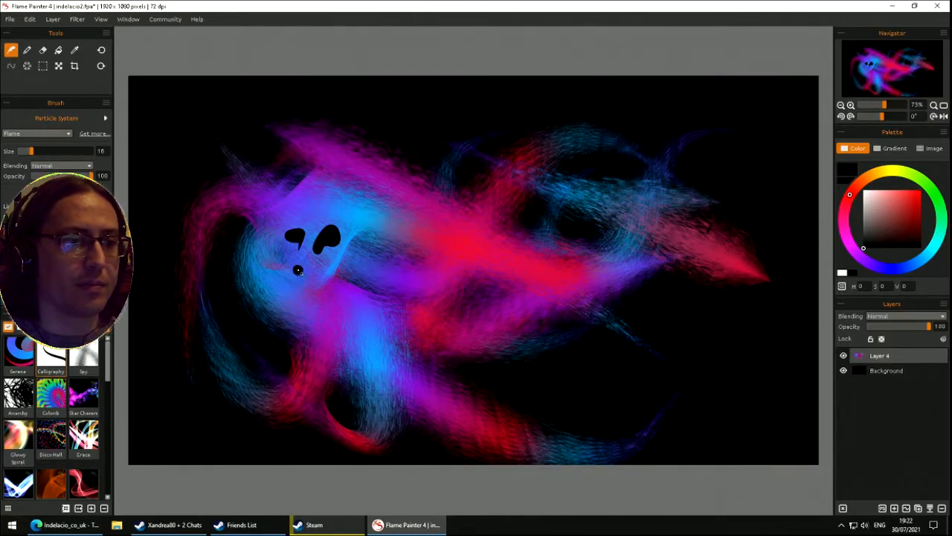
pyautogui.moveTo(270, 278)
pyautogui.mouseDown()
pyautogui.moveTo(308, 303)
pyautogui.moveTo(341, 281)
pyautogui.mouseUp()
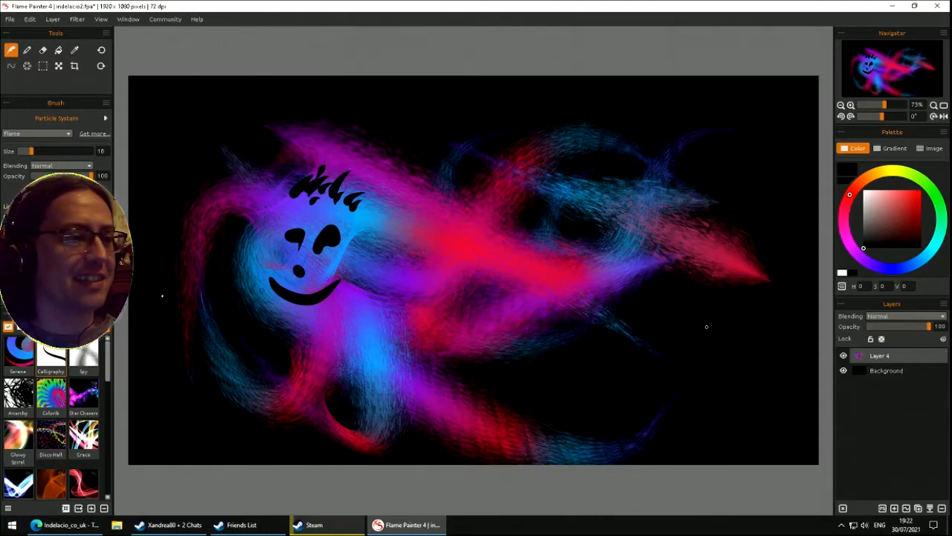
pyautogui.click(867, 195)
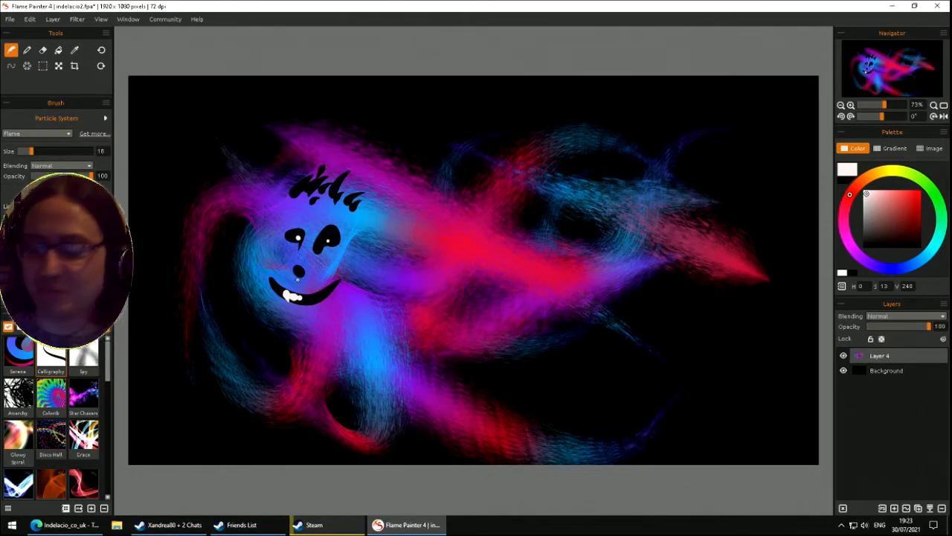
pyautogui.press('Delete')
# - Scribble across the canvas with the Anarchy brush, first in black and then in the red, purple and blue gradient, and clear the layer
pyautogui.click(20, 395)
pyautogui.moveTo(311, 302); pyautogui.dragTo(364, 210)
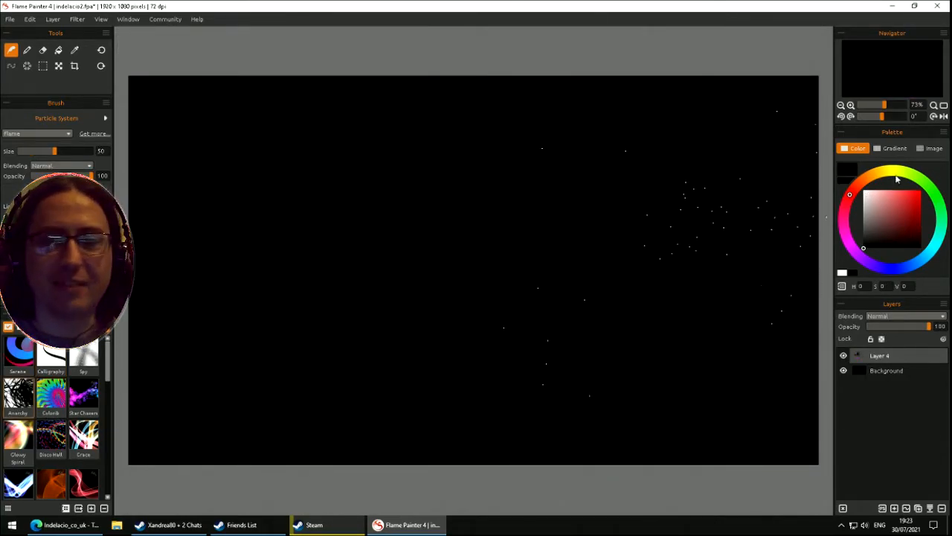
pyautogui.click(895, 149)
pyautogui.moveTo(160, 356); pyautogui.dragTo(246, 335)
pyautogui.moveTo(483, 231)
pyautogui.mouseDown()
pyautogui.moveTo(417, 224)
pyautogui.moveTo(511, 260)
pyautogui.moveTo(416, 287)
pyautogui.moveTo(275, 134)
pyautogui.moveTo(588, 297)
pyautogui.moveTo(500, 244)
pyautogui.moveTo(655, 215)
pyautogui.moveTo(417, 178)
pyautogui.moveTo(297, 238)
pyautogui.moveTo(329, 264)
pyautogui.moveTo(417, 275)
pyautogui.moveTo(307, 270)
pyautogui.moveTo(390, 252)
pyautogui.moveTo(595, 259)
pyautogui.mouseUp()
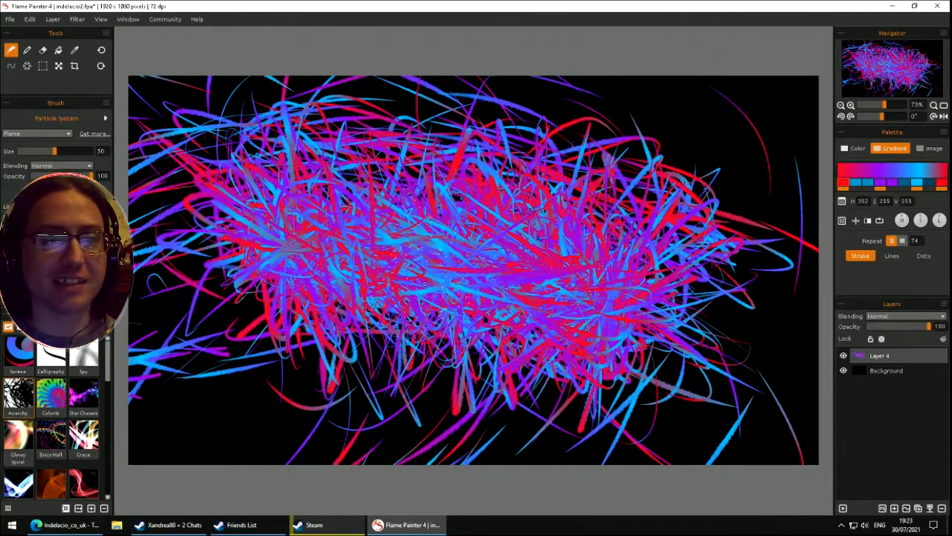
pyautogui.press('Delete')
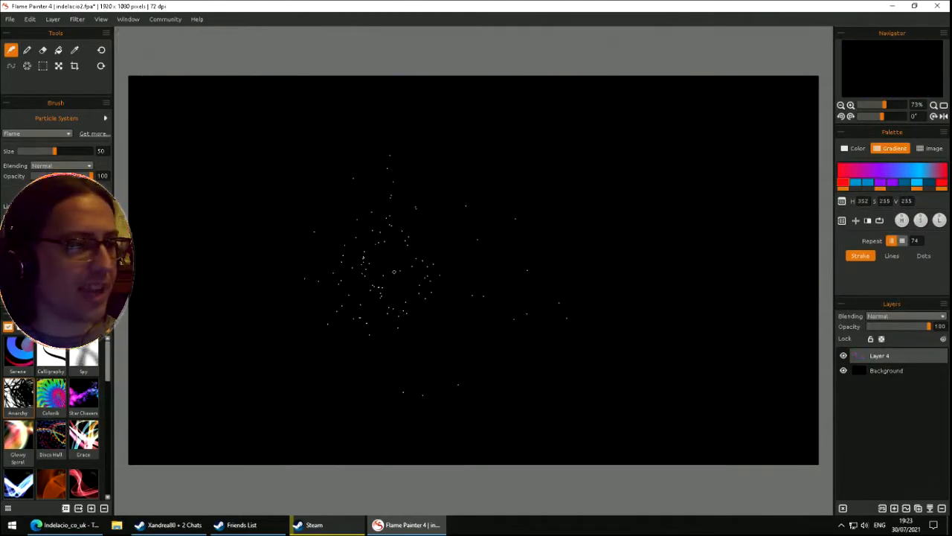
# - Fill the canvas with large overlapping Colorib brush swirls in the rainbow gradient
pyautogui.click(51, 394)
pyautogui.moveTo(172, 328); pyautogui.dragTo(327, 281)
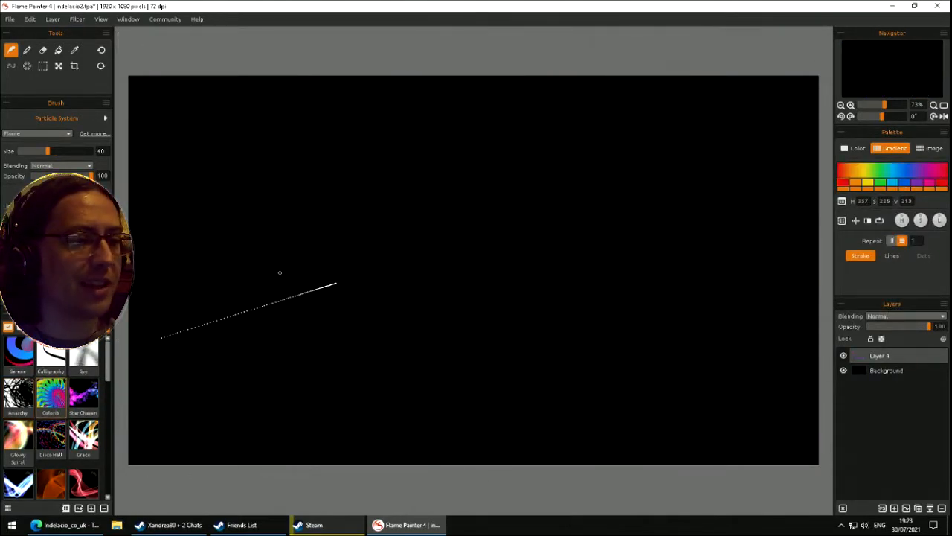
pyautogui.moveTo(400, 303)
pyautogui.mouseDown()
pyautogui.moveTo(302, 282)
pyautogui.moveTo(411, 247)
pyautogui.moveTo(533, 299)
pyautogui.moveTo(624, 265)
pyautogui.moveTo(476, 154)
pyautogui.moveTo(371, 215)
pyautogui.moveTo(494, 352)
pyautogui.moveTo(603, 273)
pyautogui.moveTo(473, 161)
pyautogui.moveTo(450, 253)
pyautogui.moveTo(462, 302)
pyautogui.moveTo(516, 296)
pyautogui.moveTo(447, 236)
pyautogui.moveTo(331, 284)
pyautogui.moveTo(429, 269)
pyautogui.moveTo(459, 106)
pyautogui.moveTo(314, 115)
pyautogui.moveTo(408, 72)
pyautogui.moveTo(439, 338)
pyautogui.moveTo(401, 115)
pyautogui.moveTo(444, 185)
pyautogui.moveTo(658, 360)
pyautogui.moveTo(556, 238)
pyautogui.moveTo(463, 296)
pyautogui.moveTo(464, 462)
pyautogui.moveTo(578, 291)
pyautogui.moveTo(481, 327)
pyautogui.moveTo(566, 260)
pyautogui.moveTo(569, 291)
pyautogui.moveTo(582, 265)
pyautogui.moveTo(520, 268)
pyautogui.mouseUp()
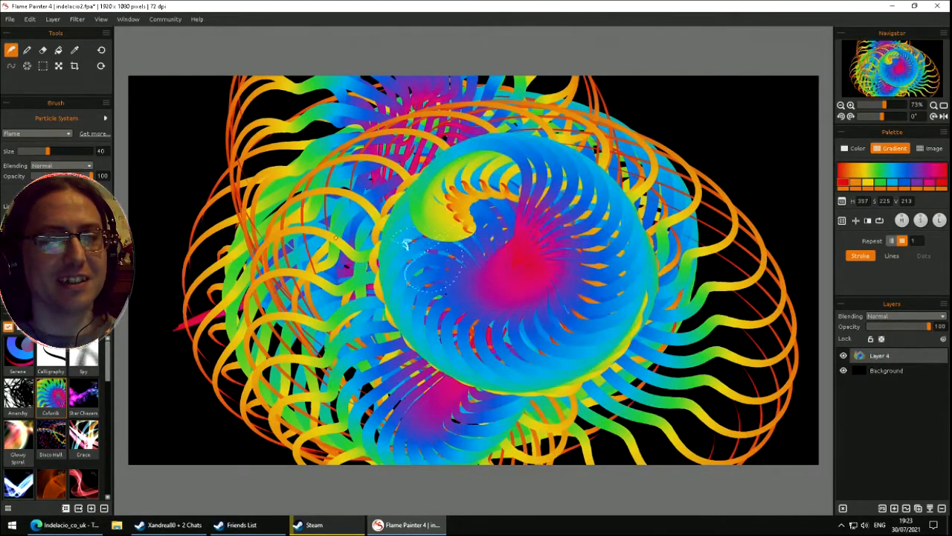
pyautogui.moveTo(275, 296)
pyautogui.mouseDown()
pyautogui.moveTo(277, 187)
pyautogui.moveTo(321, 252)
pyautogui.moveTo(315, 278)
pyautogui.moveTo(269, 243)
pyautogui.moveTo(295, 168)
pyautogui.moveTo(334, 322)
pyautogui.moveTo(381, 206)
pyautogui.moveTo(419, 207)
pyautogui.moveTo(453, 289)
pyautogui.moveTo(560, 189)
pyautogui.moveTo(538, 260)
pyautogui.moveTo(575, 354)
pyautogui.moveTo(633, 268)
pyautogui.moveTo(677, 307)
pyautogui.moveTo(739, 268)
pyautogui.moveTo(653, 128)
pyautogui.moveTo(509, 159)
pyautogui.moveTo(556, 233)
pyautogui.moveTo(598, 198)
pyautogui.moveTo(549, 218)
pyautogui.moveTo(627, 240)
pyautogui.moveTo(587, 211)
pyautogui.moveTo(499, 339)
pyautogui.moveTo(402, 268)
pyautogui.moveTo(410, 200)
pyautogui.moveTo(318, 221)
pyautogui.moveTo(344, 265)
pyautogui.moveTo(344, 191)
pyautogui.moveTo(369, 259)
pyautogui.moveTo(320, 200)
pyautogui.moveTo(319, 241)
pyautogui.moveTo(302, 168)
pyautogui.moveTo(346, 138)
pyautogui.moveTo(551, 223)
pyautogui.mouseUp()
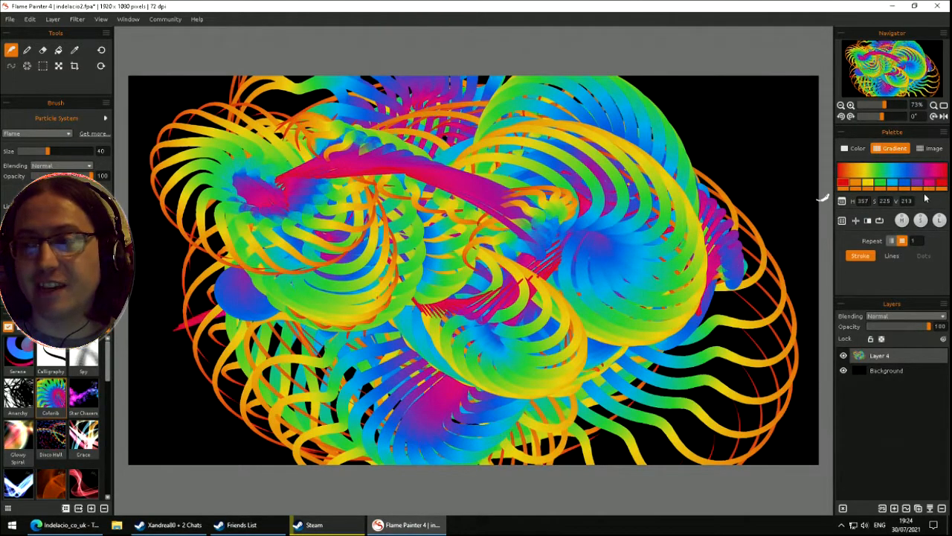
pyautogui.moveTo(368, 185)
pyautogui.mouseDown()
pyautogui.moveTo(387, 197)
pyautogui.moveTo(454, 270)
pyautogui.moveTo(408, 311)
pyautogui.moveTo(357, 242)
pyautogui.moveTo(580, 251)
pyautogui.moveTo(581, 298)
pyautogui.moveTo(600, 268)
pyautogui.moveTo(606, 278)
pyautogui.moveTo(614, 247)
pyautogui.moveTo(391, 196)
pyautogui.moveTo(392, 309)
pyautogui.moveTo(409, 336)
pyautogui.moveTo(487, 221)
pyautogui.moveTo(527, 224)
pyautogui.moveTo(401, 354)
pyautogui.moveTo(321, 249)
pyautogui.moveTo(484, 310)
pyautogui.moveTo(588, 314)
pyautogui.moveTo(621, 350)
pyautogui.mouseUp()
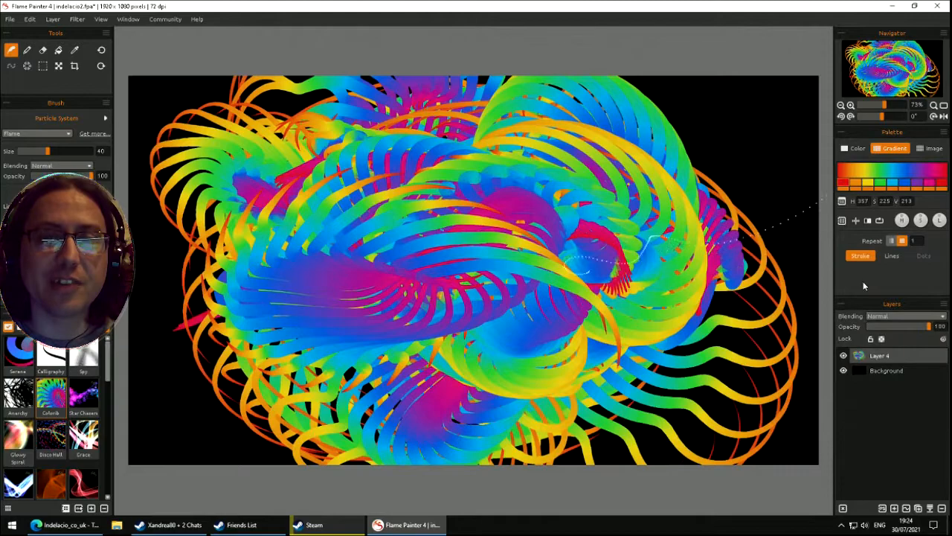
# - Sweep a red-orange Colorib stroke over the swirls in the other gradient repeat mode, and return the gradient to its previous repeat mode and Stroke
pyautogui.moveTo(800, 255)
pyautogui.mouseDown()
pyautogui.moveTo(513, 208)
pyautogui.moveTo(476, 245)
pyautogui.moveTo(235, 253)
pyautogui.moveTo(398, 187)
pyautogui.moveTo(514, 298)
pyautogui.moveTo(669, 260)
pyautogui.moveTo(311, 300)
pyautogui.moveTo(718, 220)
pyautogui.mouseUp()
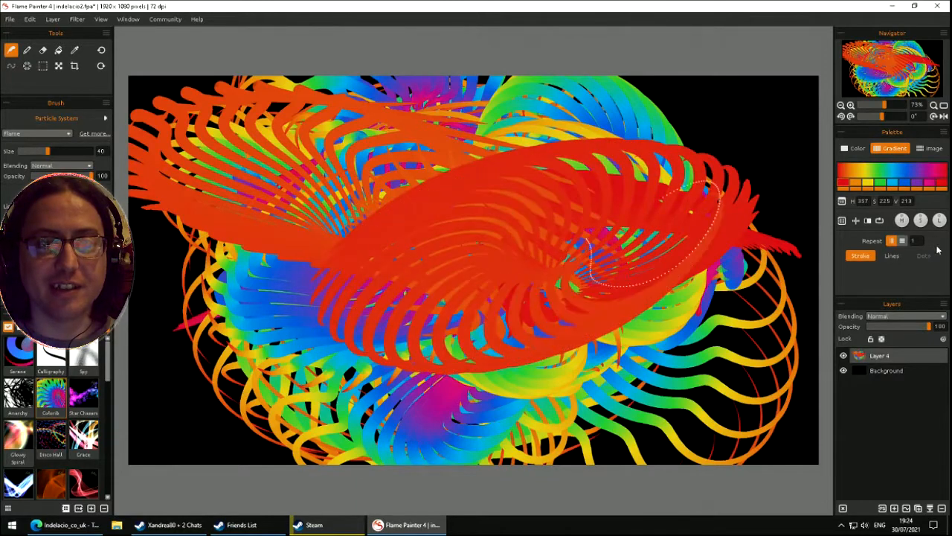
pyautogui.click(893, 256)
pyautogui.click(903, 242)
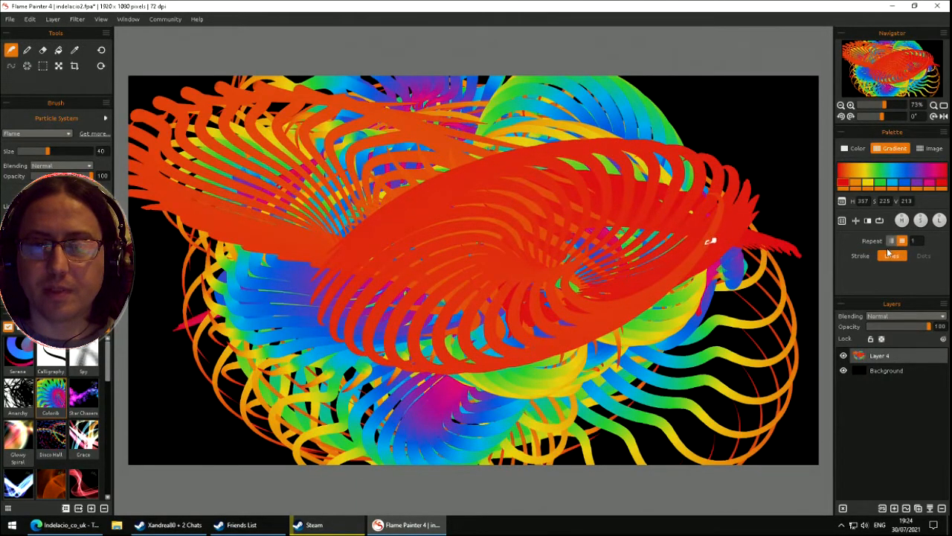
pyautogui.click(859, 256)
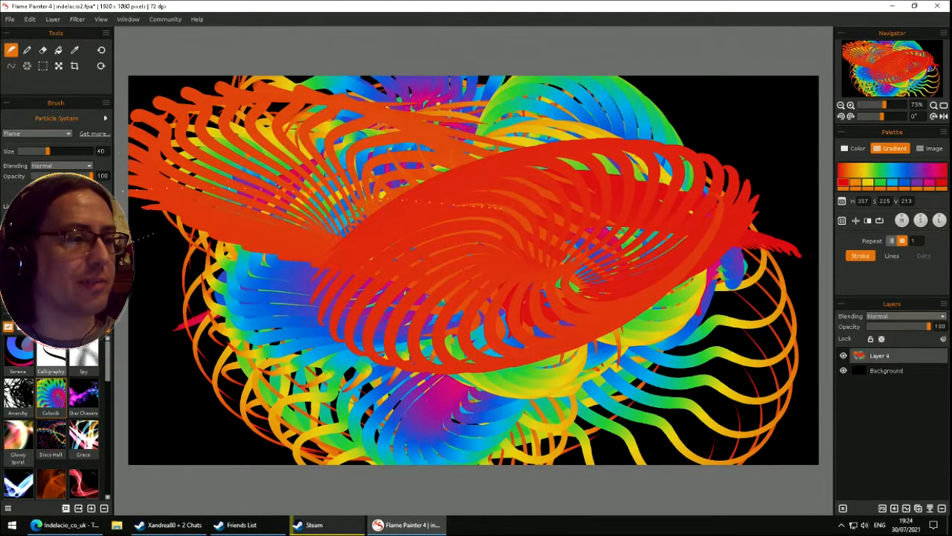
# - Brush soft red and orange Spy strokes with the rainbow gradient over the swirls and around the canvas edges, and clear Layer 4
pyautogui.click(84, 361)
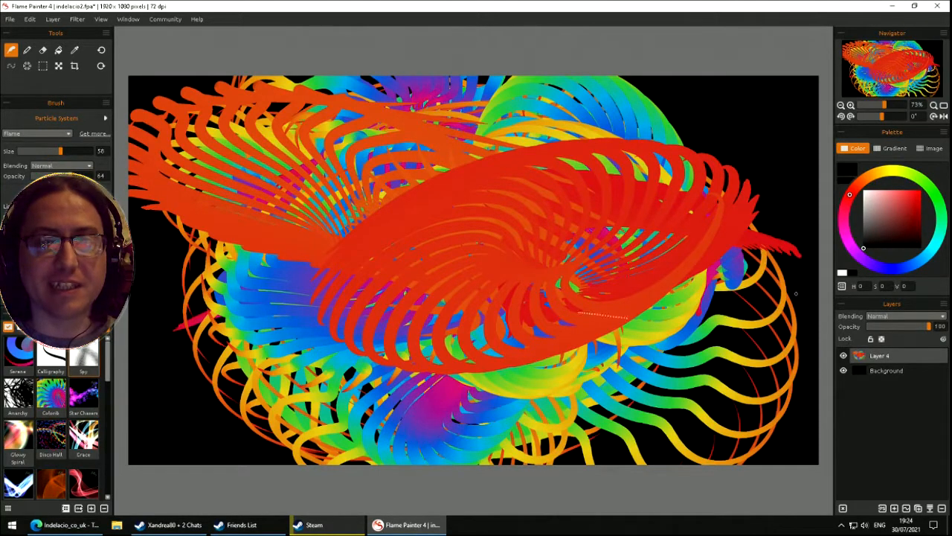
pyautogui.click(890, 150)
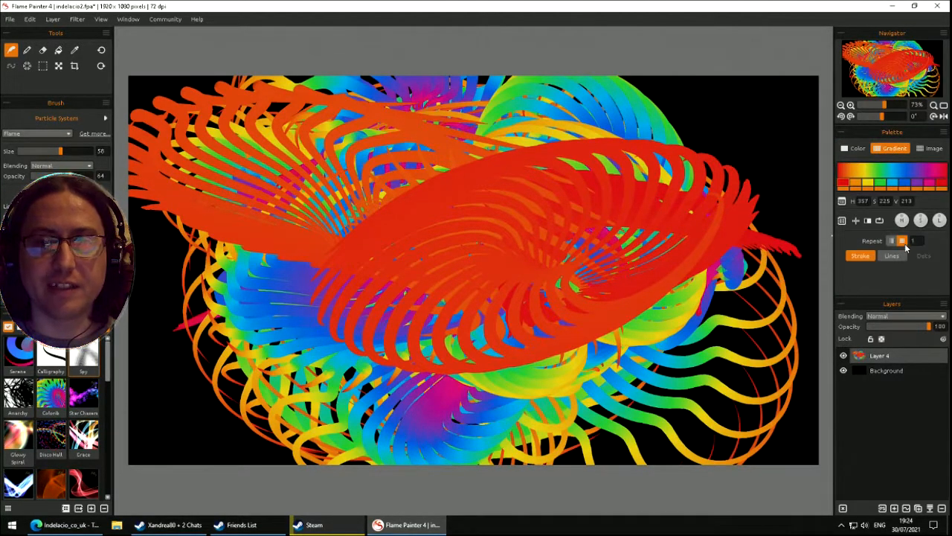
pyautogui.moveTo(423, 177)
pyautogui.mouseDown()
pyautogui.moveTo(535, 197)
pyautogui.moveTo(483, 188)
pyautogui.mouseUp()
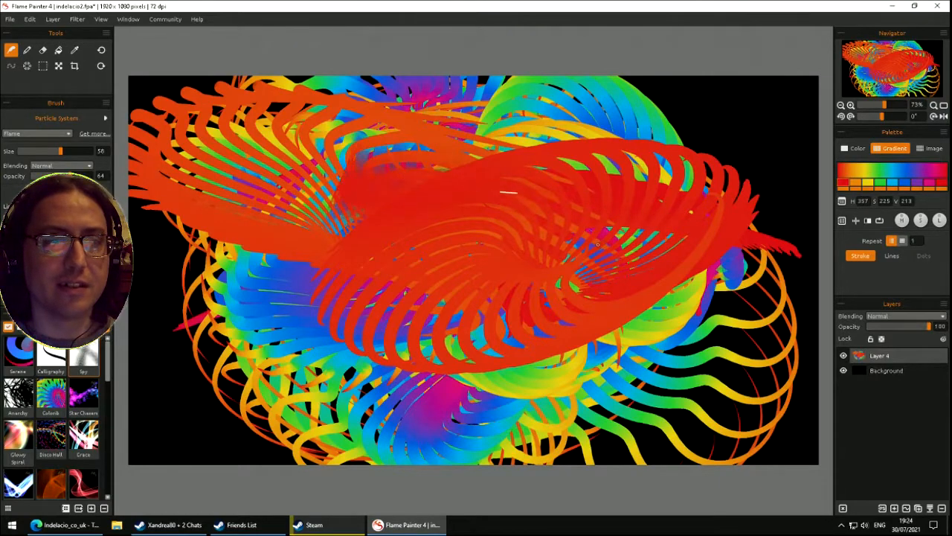
pyautogui.moveTo(176, 327); pyautogui.dragTo(200, 197)
pyautogui.moveTo(206, 431)
pyautogui.mouseDown()
pyautogui.moveTo(211, 422)
pyautogui.moveTo(588, 426)
pyautogui.moveTo(688, 405)
pyautogui.moveTo(746, 320)
pyautogui.mouseUp()
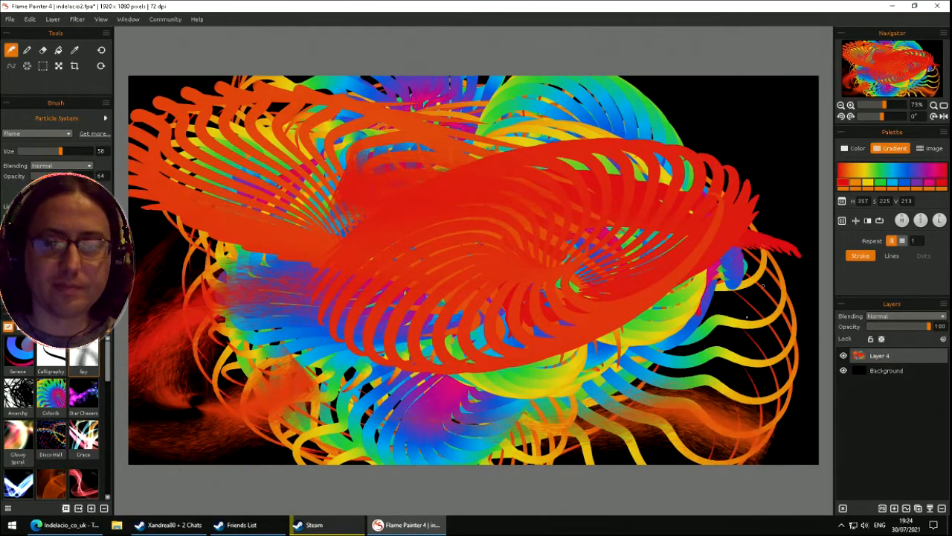
pyautogui.moveTo(757, 148)
pyautogui.mouseDown()
pyautogui.moveTo(791, 235)
pyautogui.moveTo(744, 118)
pyautogui.moveTo(779, 171)
pyautogui.moveTo(756, 379)
pyautogui.mouseUp()
pyautogui.moveTo(731, 445)
pyautogui.mouseDown()
pyautogui.moveTo(767, 384)
pyautogui.moveTo(798, 365)
pyautogui.mouseUp()
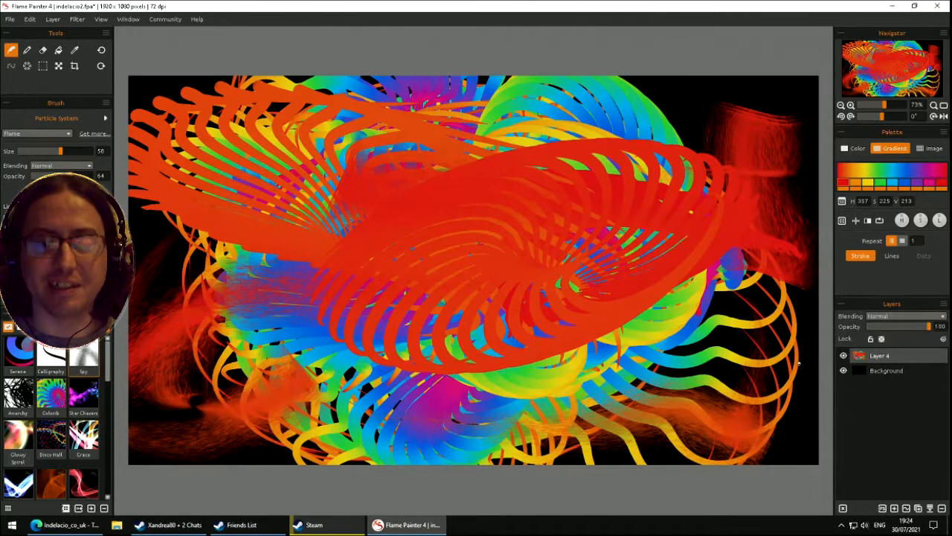
pyautogui.press('Delete')
# - Paint sweeping red-to-orange Spy strokes with the rainbow gradient across the empty canvas
pyautogui.moveTo(524, 207)
pyautogui.mouseDown()
pyautogui.moveTo(255, 293)
pyautogui.moveTo(647, 274)
pyautogui.moveTo(183, 247)
pyautogui.moveTo(567, 320)
pyautogui.moveTo(366, 314)
pyautogui.moveTo(601, 372)
pyautogui.moveTo(606, 270)
pyautogui.moveTo(612, 365)
pyautogui.moveTo(453, 350)
pyautogui.moveTo(546, 270)
pyautogui.moveTo(508, 279)
pyautogui.mouseUp()
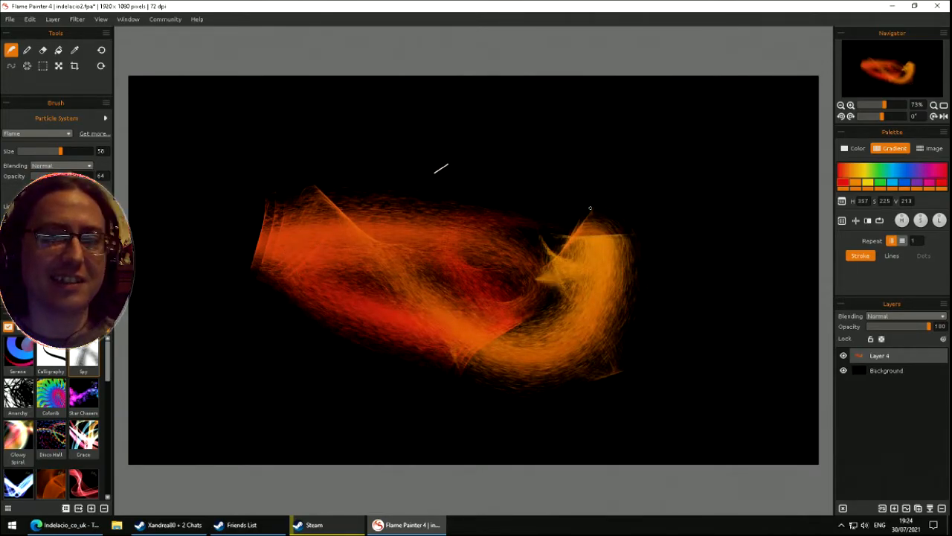
pyautogui.moveTo(257, 104)
pyautogui.mouseDown()
pyautogui.moveTo(540, 139)
pyautogui.moveTo(407, 247)
pyautogui.moveTo(284, 366)
pyautogui.moveTo(328, 339)
pyautogui.moveTo(478, 135)
pyautogui.moveTo(575, 218)
pyautogui.moveTo(592, 268)
pyautogui.moveTo(351, 359)
pyautogui.mouseUp()
pyautogui.moveTo(383, 173)
pyautogui.mouseDown()
pyautogui.moveTo(353, 364)
pyautogui.moveTo(447, 320)
pyautogui.moveTo(510, 231)
pyautogui.moveTo(613, 179)
pyautogui.moveTo(610, 255)
pyautogui.moveTo(642, 383)
pyautogui.mouseUp()
# - Switch the gradient's repeat mode, cover the canvas with banded pink and blue Spy strokes, and clear Layer 4
pyautogui.click(900, 243)
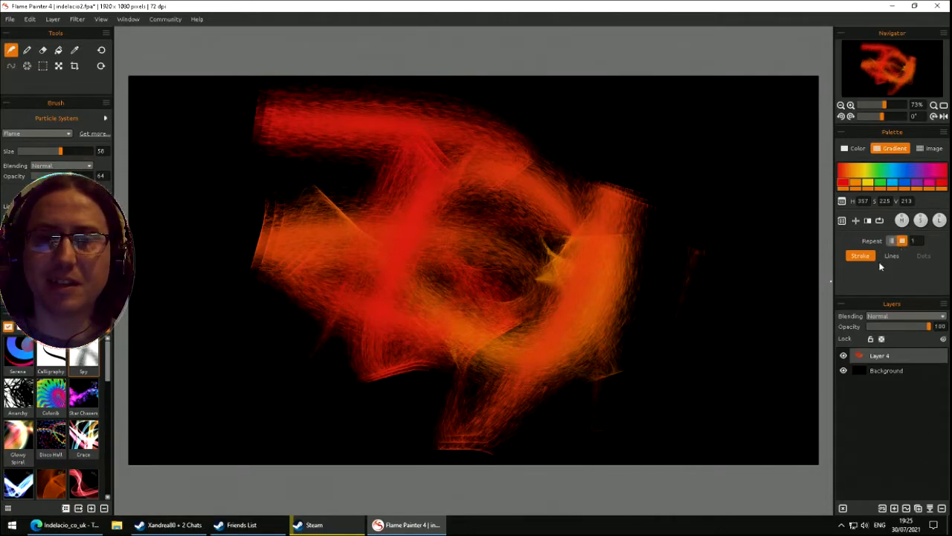
pyautogui.moveTo(644, 234)
pyautogui.mouseDown()
pyautogui.moveTo(591, 368)
pyautogui.moveTo(330, 229)
pyautogui.mouseUp()
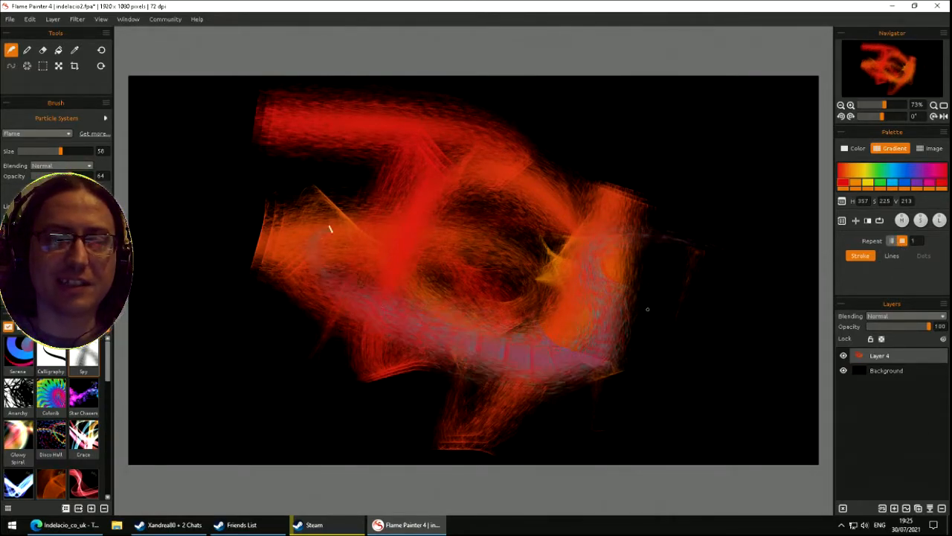
pyautogui.moveTo(596, 245); pyautogui.dragTo(191, 234)
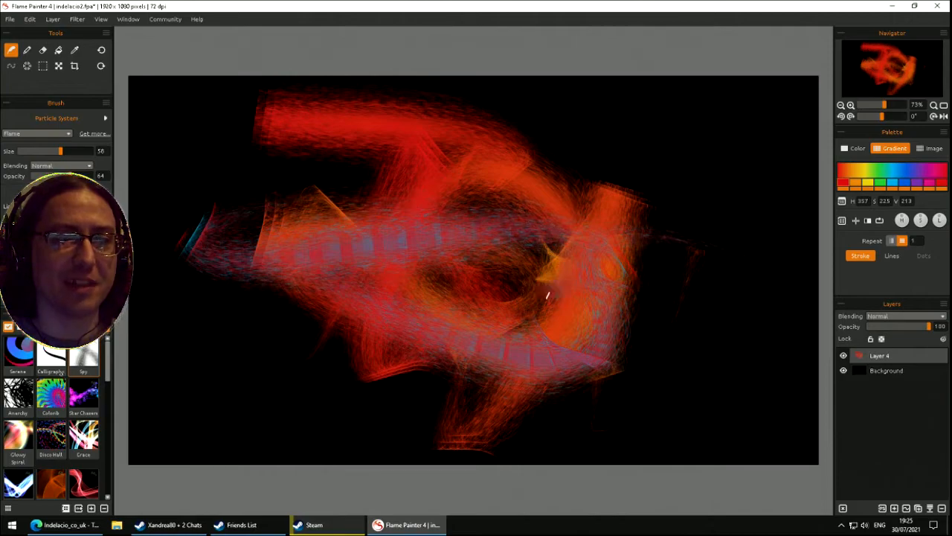
pyautogui.moveTo(547, 296); pyautogui.dragTo(142, 339)
pyautogui.moveTo(377, 394)
pyautogui.mouseDown()
pyautogui.moveTo(269, 379)
pyautogui.moveTo(173, 321)
pyautogui.moveTo(201, 210)
pyautogui.mouseUp()
pyautogui.moveTo(193, 161)
pyautogui.mouseDown()
pyautogui.moveTo(328, 192)
pyautogui.moveTo(293, 198)
pyautogui.moveTo(319, 194)
pyautogui.mouseUp()
pyautogui.moveTo(260, 422)
pyautogui.mouseDown()
pyautogui.moveTo(273, 442)
pyautogui.moveTo(656, 283)
pyautogui.moveTo(725, 339)
pyautogui.mouseUp()
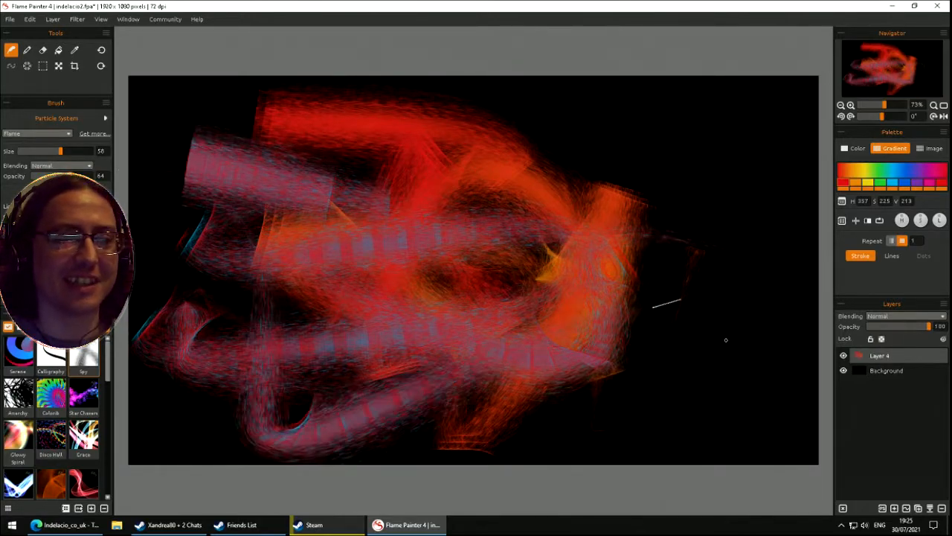
pyautogui.moveTo(751, 109)
pyautogui.mouseDown()
pyautogui.moveTo(712, 181)
pyautogui.moveTo(748, 393)
pyautogui.moveTo(793, 207)
pyautogui.mouseUp()
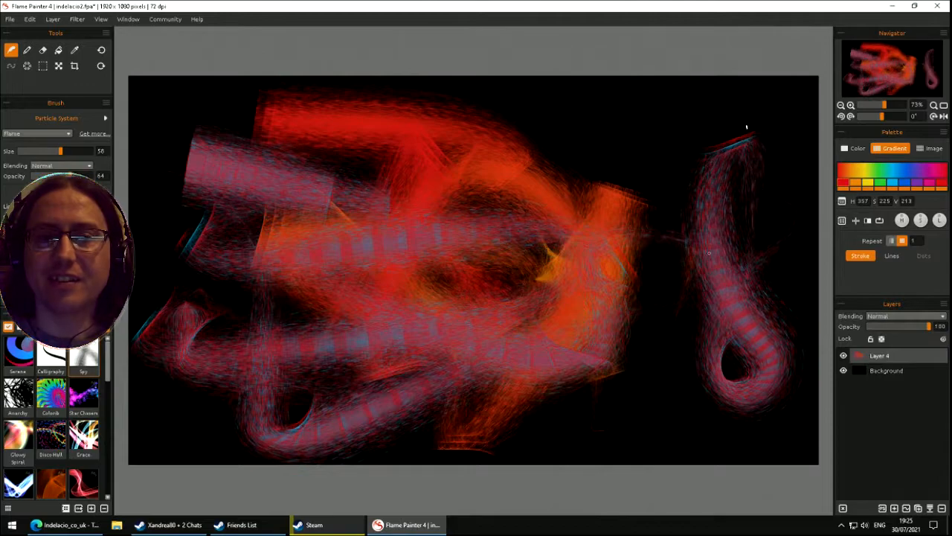
pyautogui.moveTo(614, 341); pyautogui.dragTo(597, 216)
pyautogui.moveTo(736, 149)
pyautogui.mouseDown()
pyautogui.moveTo(501, 172)
pyautogui.moveTo(502, 191)
pyautogui.moveTo(689, 284)
pyautogui.mouseUp()
pyautogui.press('Delete')
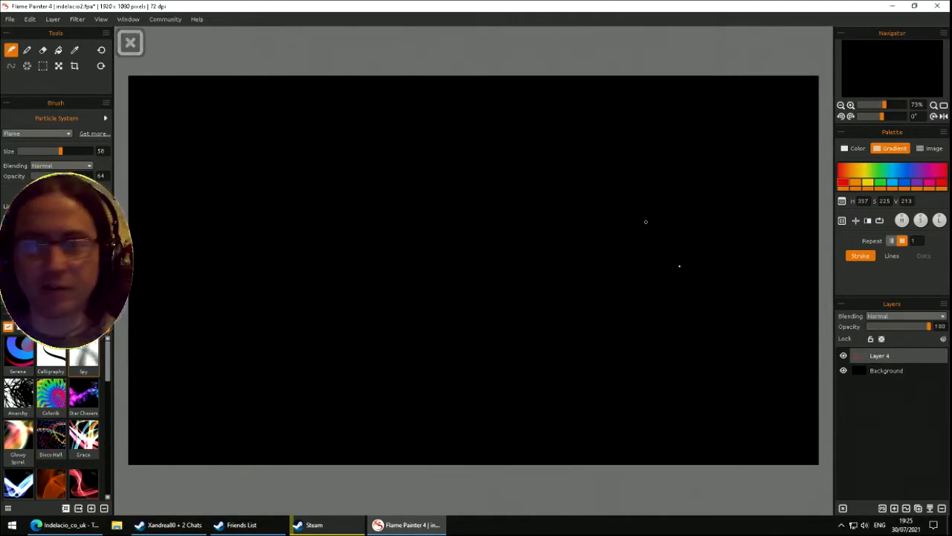
# - Paint banded Spy strokes with the gradient set to Stroke, layer rainbow strokes set to Lines over them, and clear Layer 4
pyautogui.moveTo(521, 227)
pyautogui.mouseDown()
pyautogui.moveTo(304, 315)
pyautogui.moveTo(238, 282)
pyautogui.mouseUp()
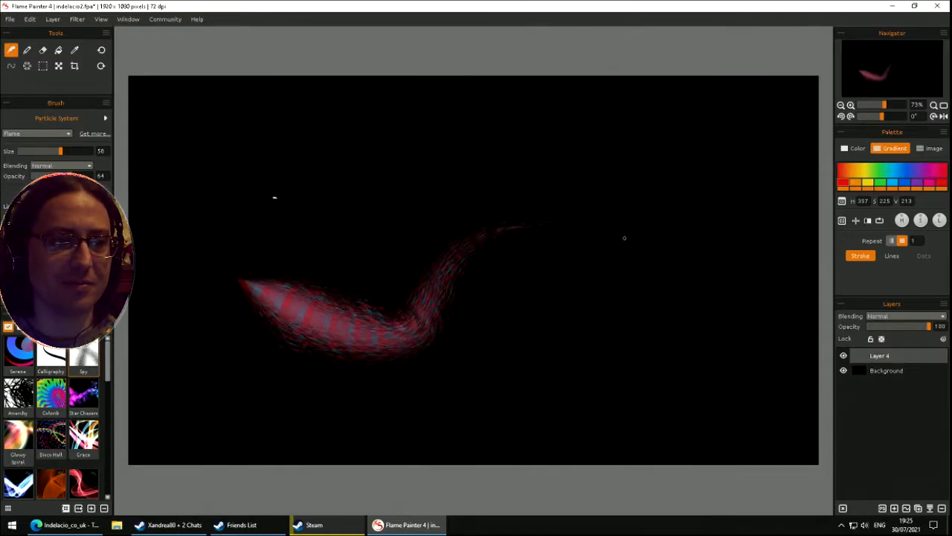
pyautogui.moveTo(617, 236); pyautogui.dragTo(688, 268)
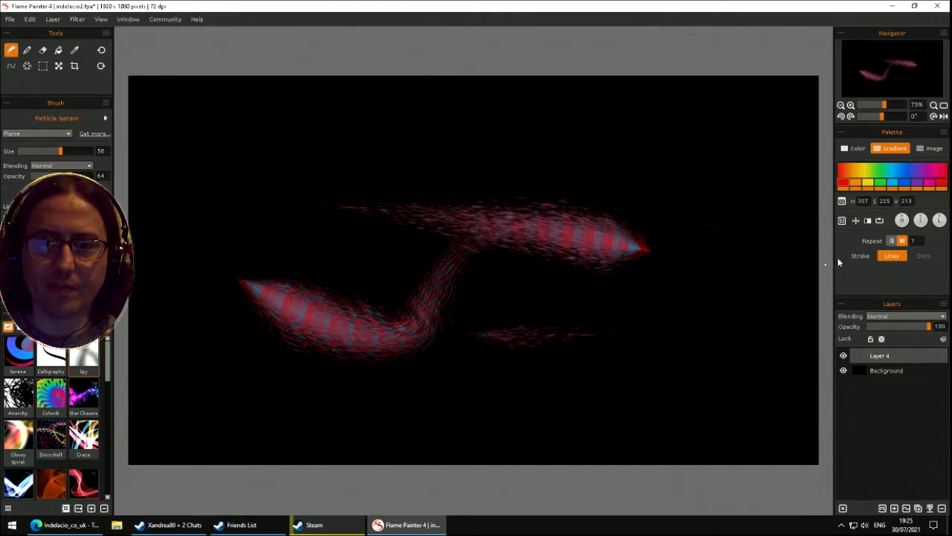
pyautogui.moveTo(694, 221)
pyautogui.mouseDown()
pyautogui.moveTo(638, 340)
pyautogui.moveTo(557, 329)
pyautogui.moveTo(392, 277)
pyautogui.mouseUp()
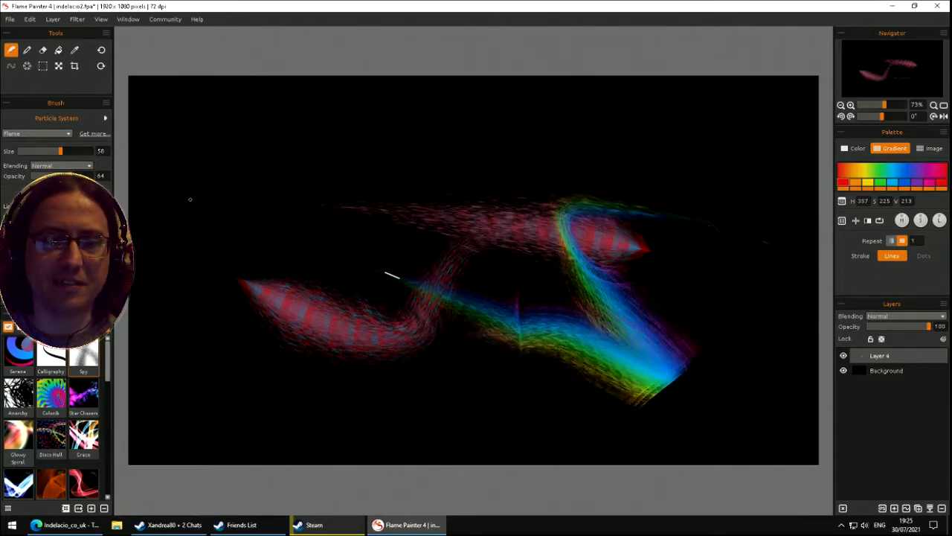
pyautogui.moveTo(471, 237); pyautogui.dragTo(452, 269)
pyautogui.moveTo(247, 250)
pyautogui.mouseDown()
pyautogui.moveTo(395, 262)
pyautogui.moveTo(644, 175)
pyautogui.mouseUp()
pyautogui.moveTo(577, 180); pyautogui.dragTo(283, 187)
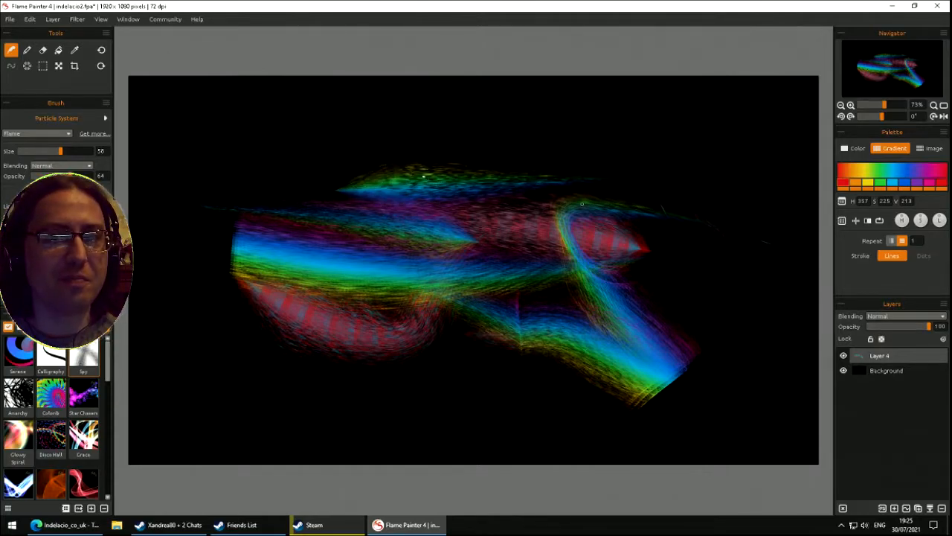
pyautogui.moveTo(571, 202); pyautogui.dragTo(671, 222)
pyautogui.moveTo(720, 267)
pyautogui.mouseDown()
pyautogui.moveTo(706, 383)
pyautogui.moveTo(479, 290)
pyautogui.moveTo(669, 237)
pyautogui.mouseUp()
pyautogui.moveTo(669, 157)
pyautogui.mouseDown()
pyautogui.moveTo(446, 201)
pyautogui.moveTo(756, 245)
pyautogui.moveTo(210, 245)
pyautogui.moveTo(447, 201)
pyautogui.moveTo(446, 378)
pyautogui.moveTo(328, 342)
pyautogui.moveTo(378, 234)
pyautogui.mouseUp()
pyautogui.press('Delete')
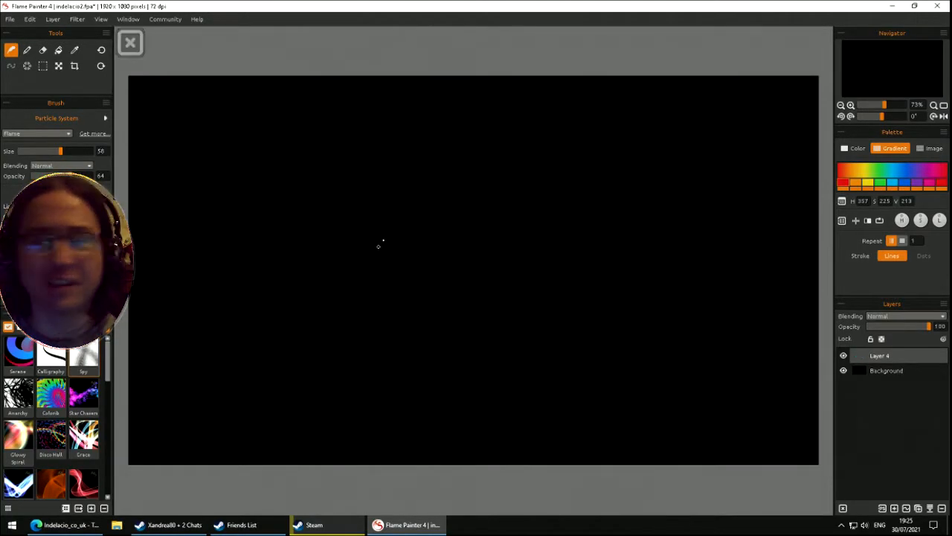
# - Paint dense trails of stars across the canvas with the Star Chasers brush
pyautogui.click(80, 402)
pyautogui.moveTo(392, 249)
pyautogui.mouseDown()
pyautogui.moveTo(463, 229)
pyautogui.moveTo(531, 249)
pyautogui.moveTo(653, 328)
pyautogui.moveTo(562, 381)
pyautogui.moveTo(625, 228)
pyautogui.moveTo(818, 234)
pyautogui.mouseUp()
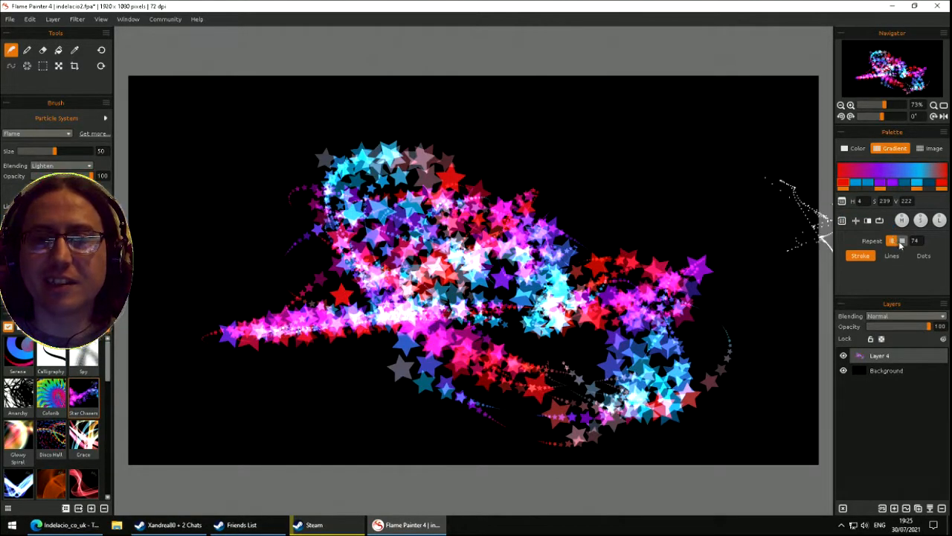
pyautogui.moveTo(790, 194)
pyautogui.mouseDown()
pyautogui.moveTo(584, 37)
pyautogui.moveTo(800, 385)
pyautogui.moveTo(202, 191)
pyautogui.moveTo(128, 147)
pyautogui.moveTo(563, 117)
pyautogui.moveTo(476, 469)
pyautogui.moveTo(603, 283)
pyautogui.moveTo(669, 40)
pyautogui.moveTo(141, 331)
pyautogui.moveTo(818, 297)
pyautogui.moveTo(826, 320)
pyautogui.mouseUp()
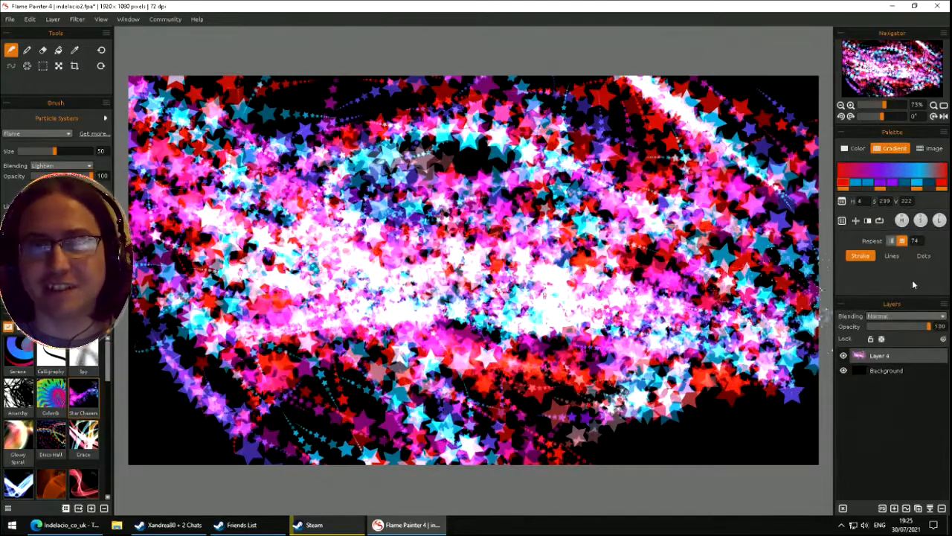
# - Set the gradient application to Dots, test it with Star Chasers strokes, and clear the canvas
pyautogui.click(922, 256)
pyautogui.moveTo(669, 256)
pyautogui.mouseDown()
pyautogui.moveTo(491, 260)
pyautogui.moveTo(714, 201)
pyautogui.moveTo(580, 275)
pyautogui.mouseUp()
pyautogui.press('Delete')
pyautogui.moveTo(449, 291)
pyautogui.mouseDown()
pyautogui.moveTo(531, 272)
pyautogui.moveTo(563, 369)
pyautogui.moveTo(354, 251)
pyautogui.moveTo(716, 256)
pyautogui.moveTo(624, 261)
pyautogui.mouseUp()
pyautogui.press('Delete')
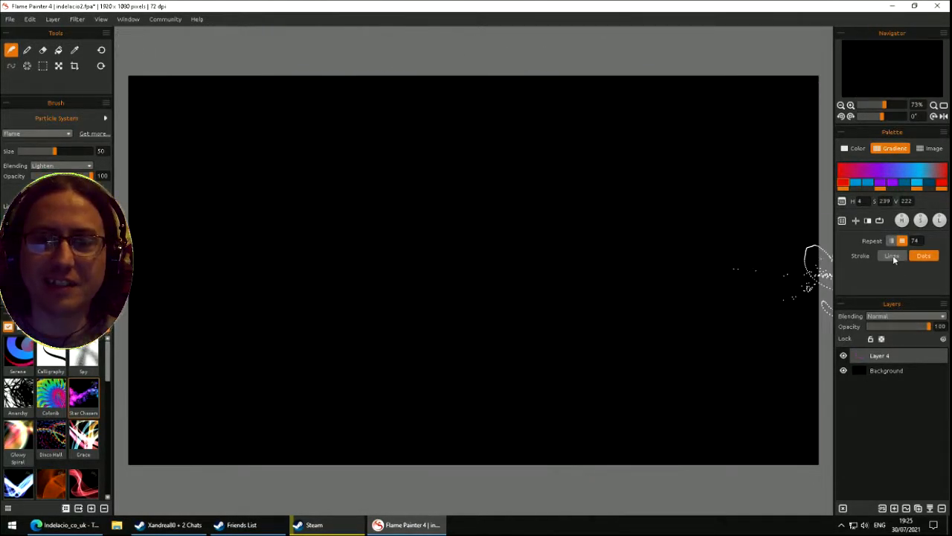
# - Test Star Chasers strokes with the gradient applied to Lines and to Stroke, clearing the canvas after each test
pyautogui.moveTo(434, 263)
pyautogui.mouseDown()
pyautogui.moveTo(446, 149)
pyautogui.moveTo(632, 283)
pyautogui.moveTo(461, 216)
pyautogui.mouseUp()
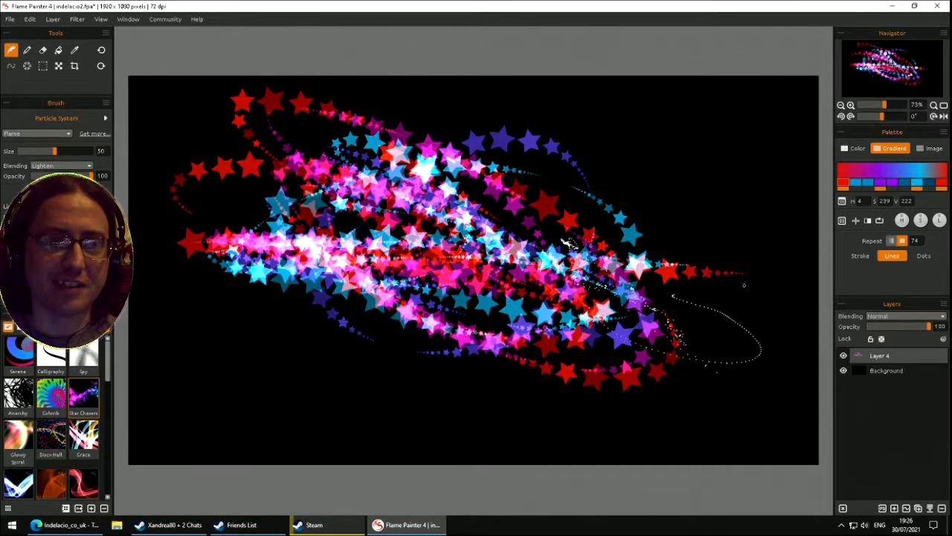
pyautogui.press('Delete')
pyautogui.click(861, 257)
pyautogui.moveTo(525, 208)
pyautogui.mouseDown()
pyautogui.moveTo(191, 206)
pyautogui.moveTo(446, 178)
pyautogui.moveTo(365, 260)
pyautogui.moveTo(535, 298)
pyautogui.moveTo(320, 245)
pyautogui.moveTo(551, 238)
pyautogui.moveTo(464, 109)
pyautogui.moveTo(431, 149)
pyautogui.moveTo(377, 335)
pyautogui.moveTo(443, 325)
pyautogui.moveTo(513, 201)
pyautogui.moveTo(446, 297)
pyautogui.moveTo(409, 320)
pyautogui.moveTo(442, 183)
pyautogui.moveTo(483, 276)
pyautogui.moveTo(402, 261)
pyautogui.moveTo(417, 238)
pyautogui.moveTo(433, 260)
pyautogui.mouseUp()
pyautogui.press('Delete')
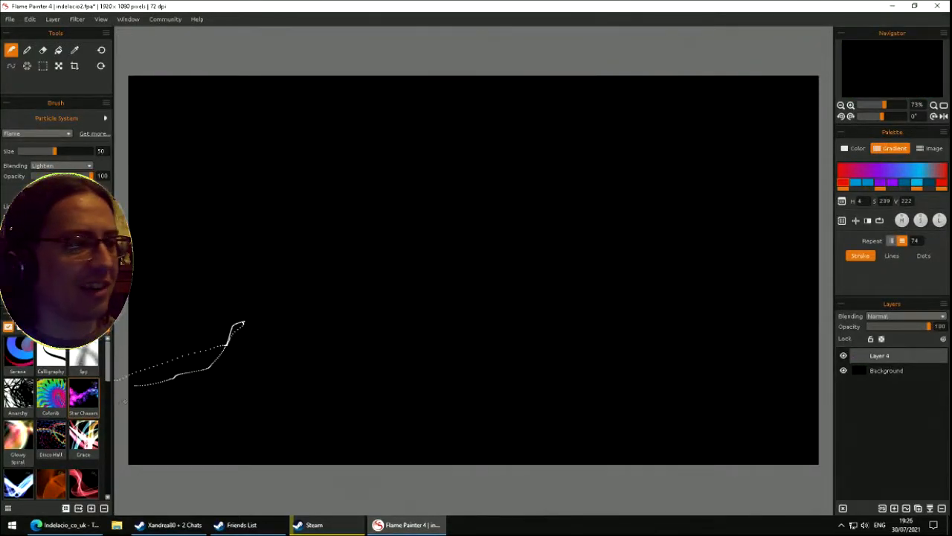
# - Fill the canvas with overlapping Glowy Spiral brush strokes, and clear the layer
pyautogui.click(26, 446)
pyautogui.moveTo(372, 270)
pyautogui.mouseDown()
pyautogui.moveTo(356, 197)
pyautogui.moveTo(529, 350)
pyautogui.moveTo(436, 465)
pyautogui.moveTo(237, 356)
pyautogui.moveTo(459, 291)
pyautogui.moveTo(484, 300)
pyautogui.moveTo(543, 291)
pyautogui.moveTo(627, 179)
pyautogui.moveTo(464, 231)
pyautogui.moveTo(677, 445)
pyautogui.moveTo(696, 201)
pyautogui.moveTo(649, 186)
pyautogui.moveTo(719, 247)
pyautogui.moveTo(442, 166)
pyautogui.moveTo(667, 434)
pyautogui.moveTo(344, 334)
pyautogui.moveTo(491, 279)
pyautogui.moveTo(611, 207)
pyautogui.moveTo(469, 151)
pyautogui.moveTo(493, 252)
pyautogui.moveTo(372, 322)
pyautogui.moveTo(383, 207)
pyautogui.moveTo(566, 208)
pyautogui.moveTo(498, 128)
pyautogui.moveTo(394, 125)
pyautogui.moveTo(493, 233)
pyautogui.moveTo(370, 303)
pyautogui.moveTo(551, 137)
pyautogui.moveTo(563, 151)
pyautogui.moveTo(398, 179)
pyautogui.moveTo(614, 365)
pyautogui.moveTo(411, 341)
pyautogui.moveTo(401, 332)
pyautogui.moveTo(491, 236)
pyautogui.mouseUp()
pyautogui.moveTo(562, 233)
pyautogui.mouseDown()
pyautogui.moveTo(245, 335)
pyautogui.moveTo(461, 349)
pyautogui.moveTo(585, 336)
pyautogui.mouseUp()
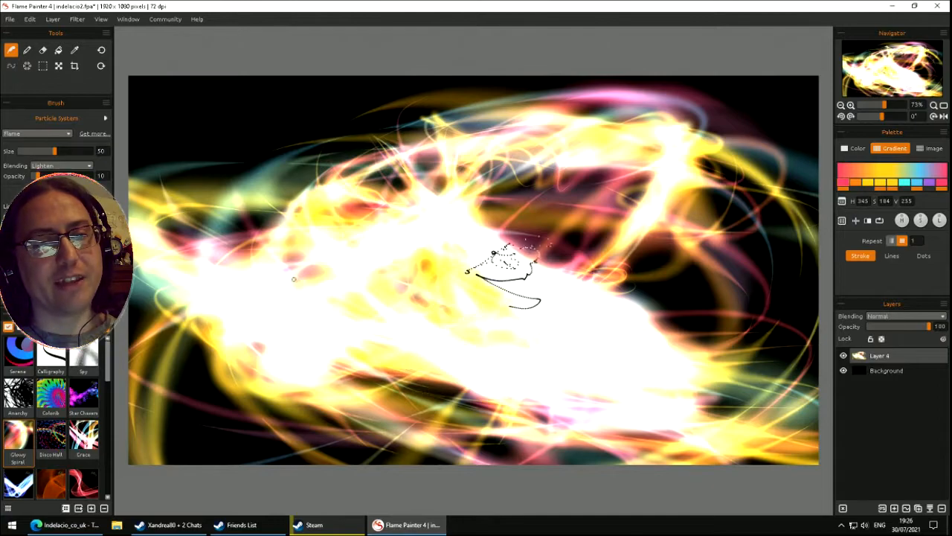
pyautogui.moveTo(514, 382)
pyautogui.mouseDown()
pyautogui.moveTo(452, 368)
pyautogui.moveTo(362, 370)
pyautogui.moveTo(429, 309)
pyautogui.moveTo(478, 283)
pyautogui.moveTo(360, 309)
pyautogui.moveTo(406, 319)
pyautogui.moveTo(429, 296)
pyautogui.mouseUp()
pyautogui.moveTo(595, 201)
pyautogui.mouseDown()
pyautogui.moveTo(595, 216)
pyautogui.moveTo(616, 159)
pyautogui.moveTo(543, 329)
pyautogui.moveTo(305, 276)
pyautogui.moveTo(425, 206)
pyautogui.moveTo(404, 393)
pyautogui.moveTo(447, 259)
pyautogui.moveTo(393, 283)
pyautogui.moveTo(413, 261)
pyautogui.moveTo(546, 320)
pyautogui.moveTo(425, 315)
pyautogui.moveTo(521, 196)
pyautogui.moveTo(555, 312)
pyautogui.moveTo(446, 141)
pyautogui.moveTo(465, 187)
pyautogui.mouseUp()
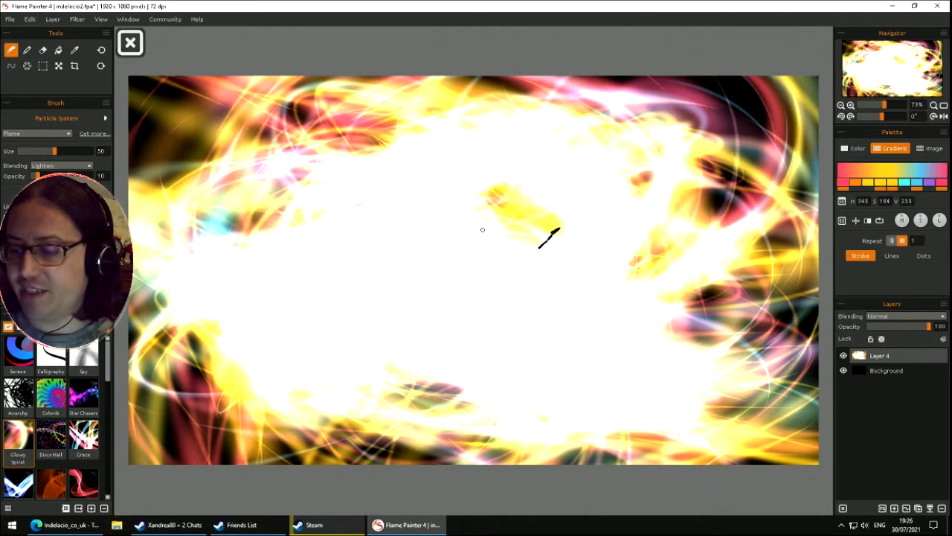
pyautogui.press('Delete')
# - Paint a glowing oval ring with the Glowy Spiral brush and move it right and down to X 209, Y -56
pyautogui.moveTo(395, 195); pyautogui.dragTo(468, 259)
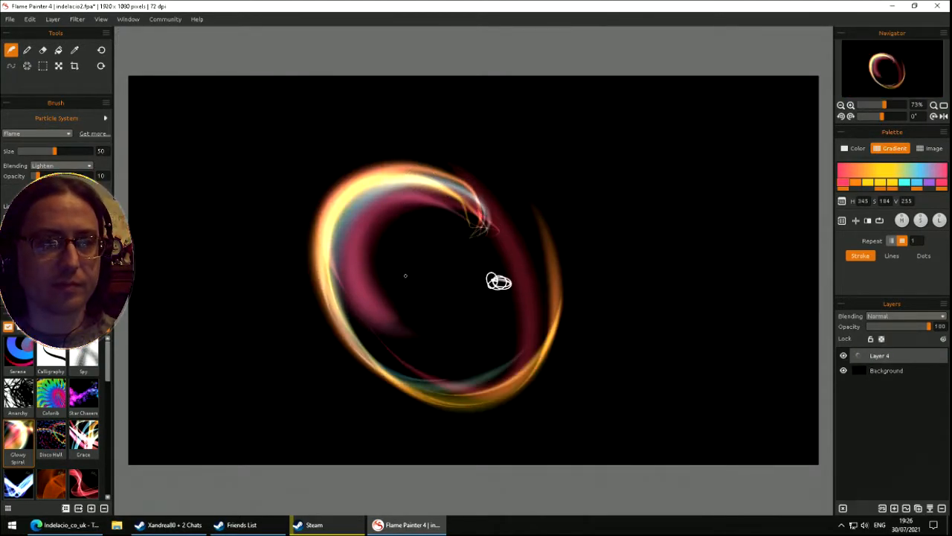
pyautogui.click(59, 65)
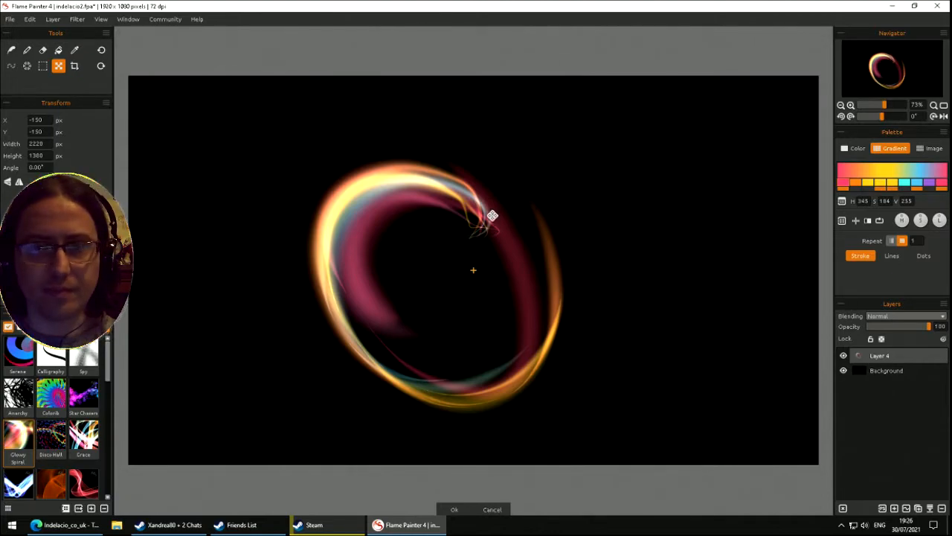
pyautogui.moveTo(537, 185); pyautogui.dragTo(449, 185)
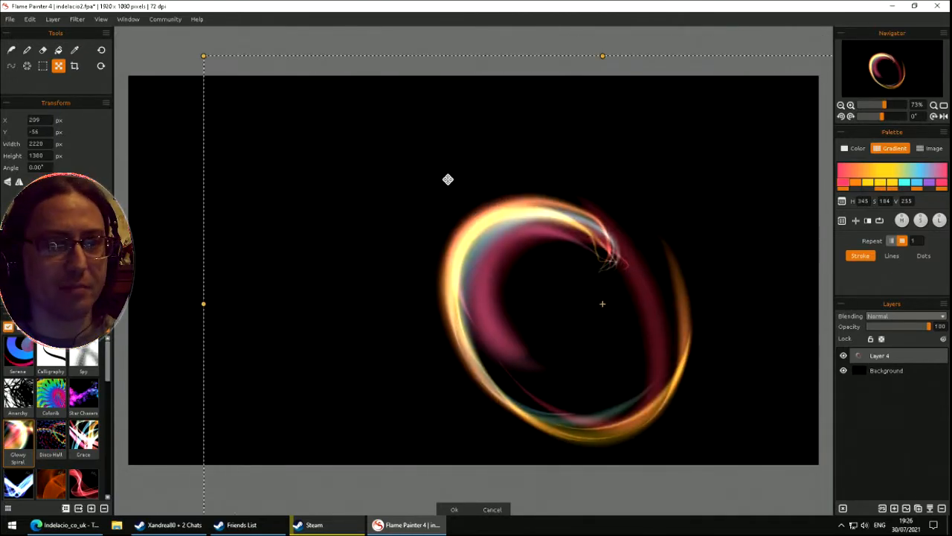
pyautogui.press('b')
pyautogui.moveTo(207, 109); pyautogui.dragTo(360, 145)
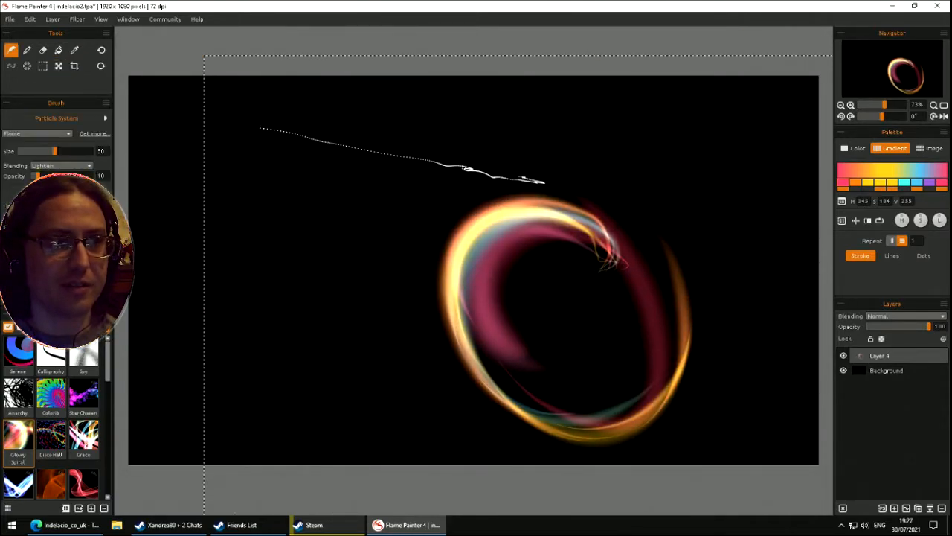
# - Rotate the glowing ring to 116.82° and shift it slightly upward with Transform
pyautogui.click(59, 67)
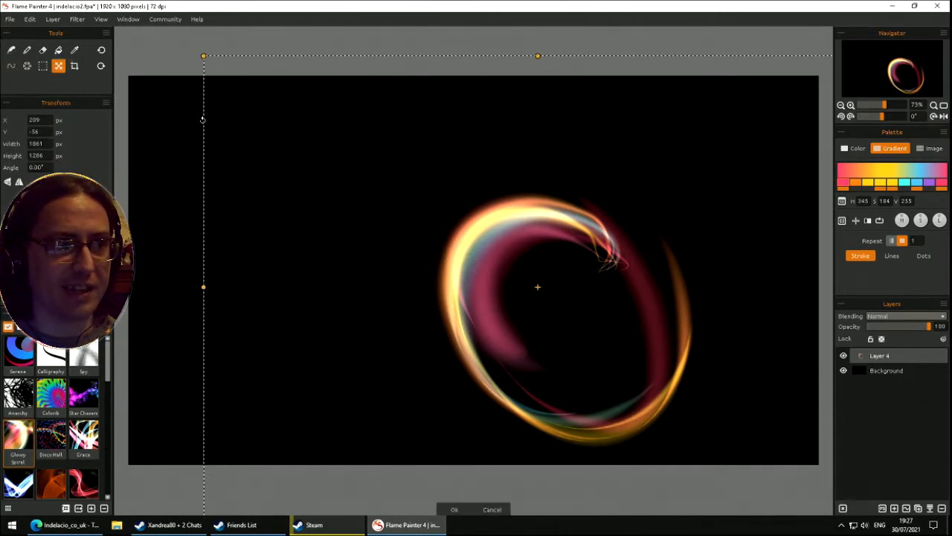
pyautogui.moveTo(201, 127); pyautogui.dragTo(545, 274)
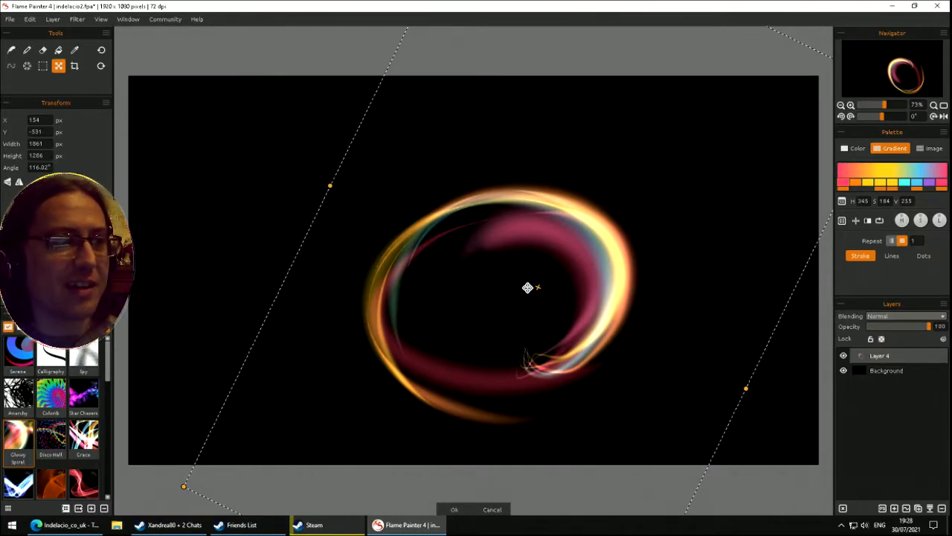
pyautogui.moveTo(521, 183); pyautogui.dragTo(464, 161)
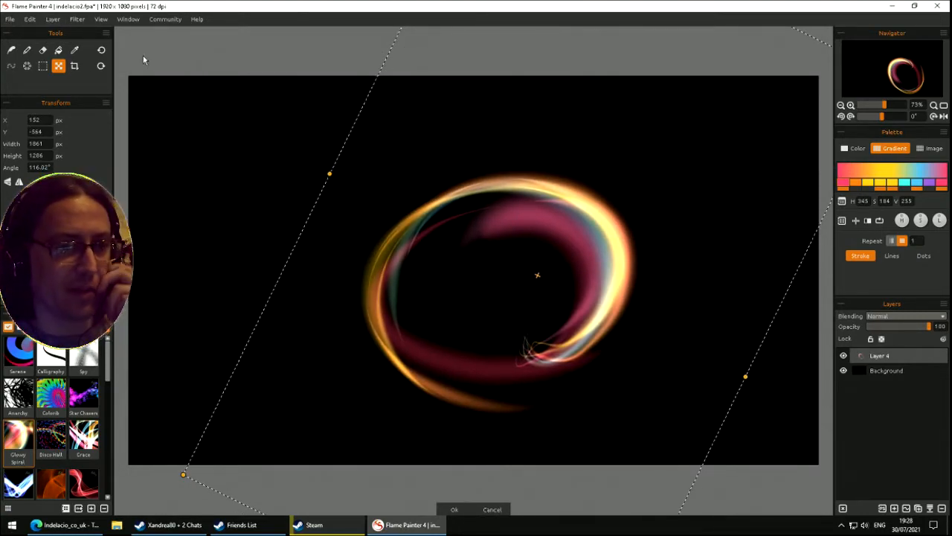
# - Save the painting as a new file named portal in the Pictures folder
pyautogui.click(12, 23)
pyautogui.click(30, 79)
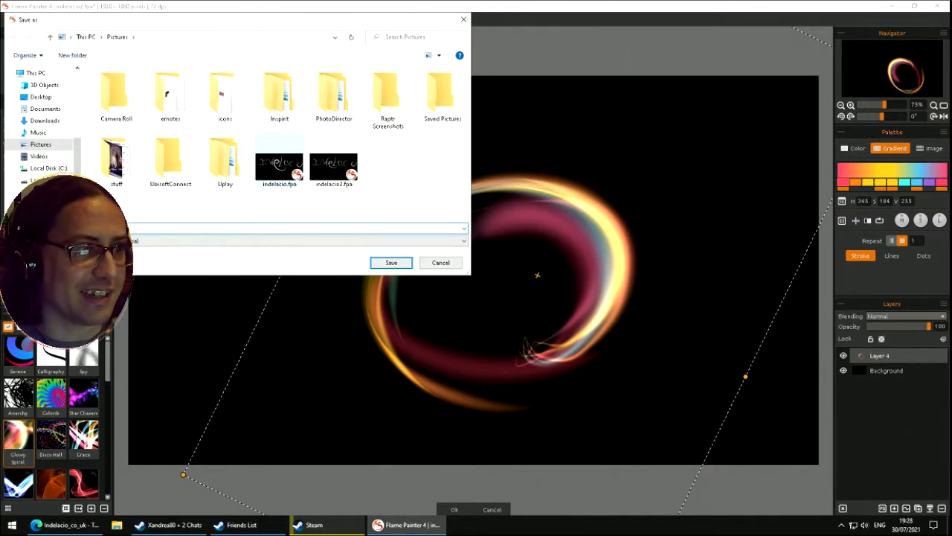
pyautogui.click(401, 263)
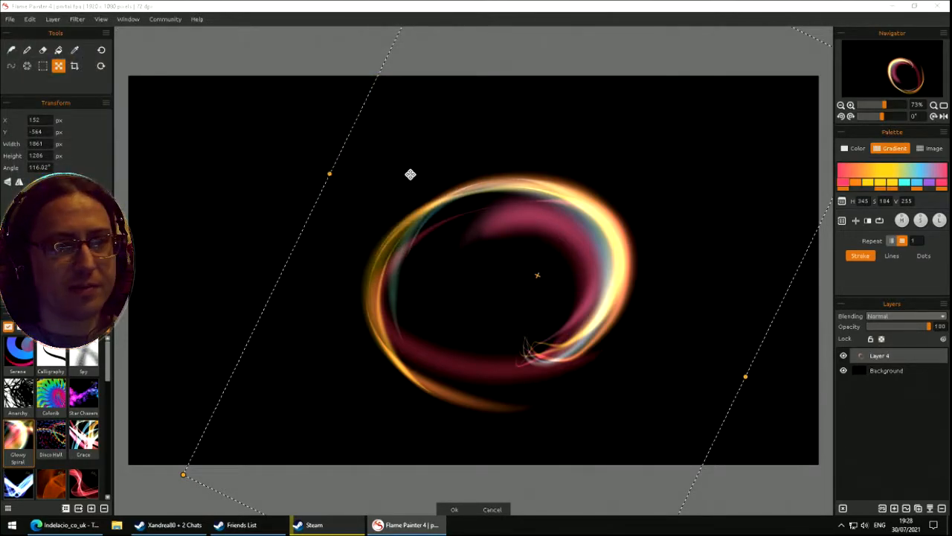
# - Rotate the ring to 46.74° and move it to the canvas centre, and clear the layer
pyautogui.moveTo(349, 138); pyautogui.dragTo(349, 417)
pyautogui.moveTo(498, 264); pyautogui.dragTo(462, 165)
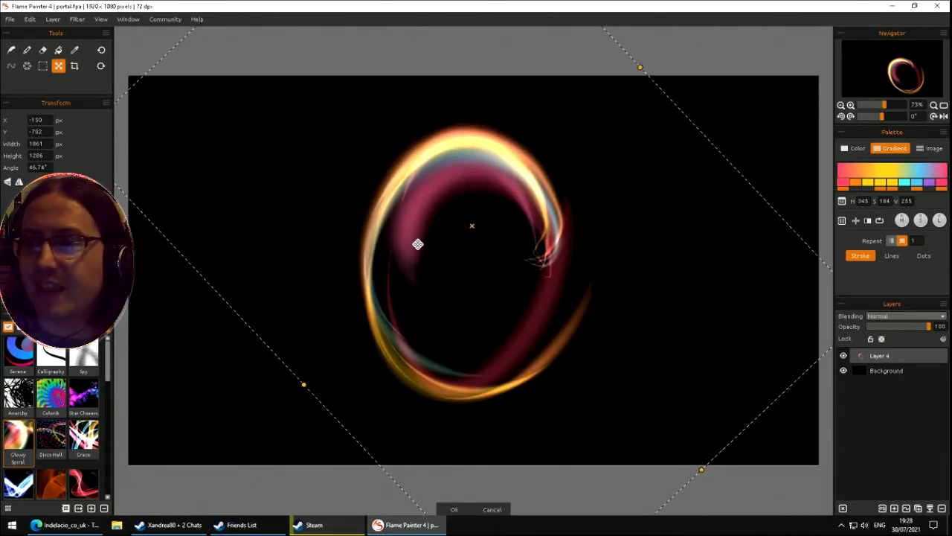
pyautogui.press('Delete')
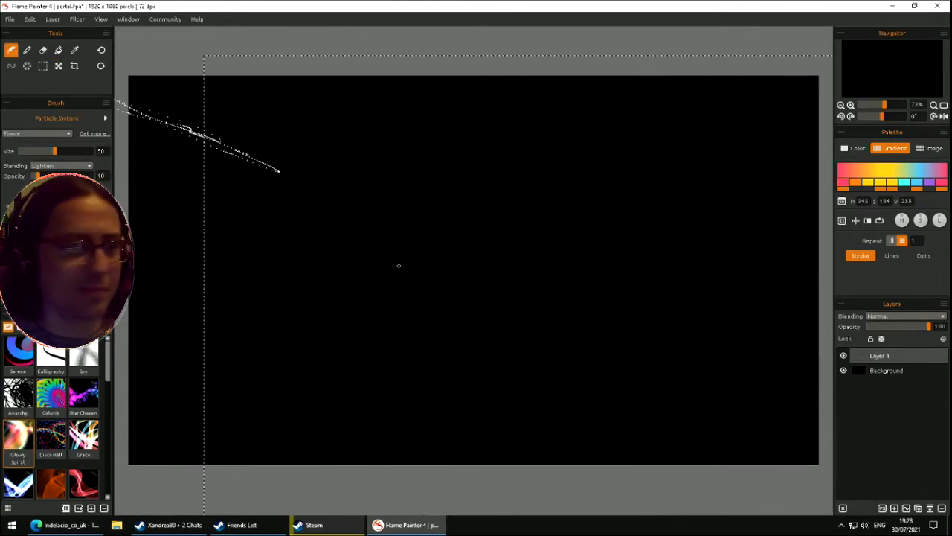
# - Try a few strokes with the Disco Hall brush and undo them
pyautogui.click(61, 430)
pyautogui.moveTo(404, 144)
pyautogui.mouseDown()
pyautogui.moveTo(484, 171)
pyautogui.moveTo(511, 255)
pyautogui.moveTo(445, 207)
pyautogui.moveTo(551, 269)
pyautogui.moveTo(320, 282)
pyautogui.moveTo(446, 190)
pyautogui.moveTo(565, 452)
pyautogui.mouseUp()
pyautogui.moveTo(334, 363)
pyautogui.mouseDown()
pyautogui.moveTo(353, 327)
pyautogui.moveTo(427, 339)
pyautogui.moveTo(561, 214)
pyautogui.moveTo(413, 426)
pyautogui.moveTo(461, 164)
pyautogui.mouseUp()
pyautogui.hotkey('ctrl', 'z')
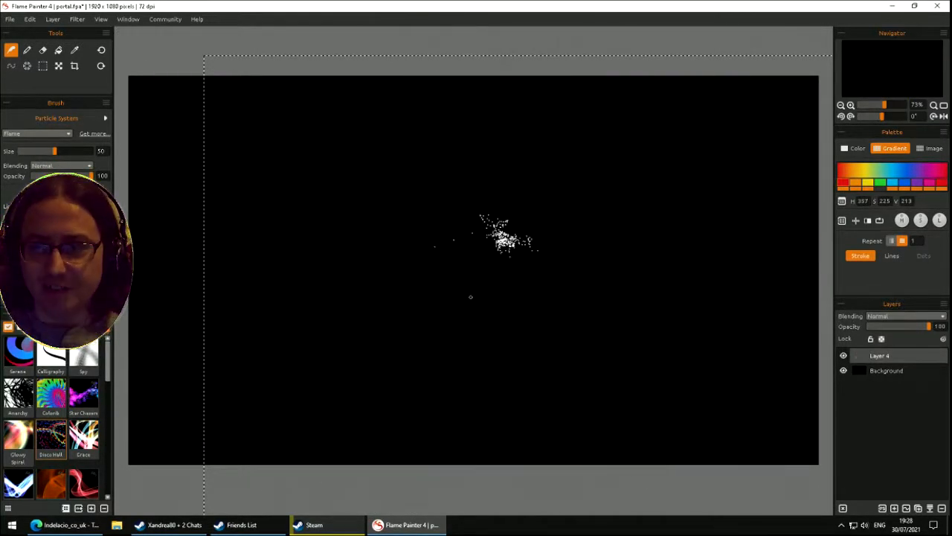
# - Choose the Grace brush and try to reposition the selected area with Transform
pyautogui.click(83, 438)
pyautogui.moveTo(276, 223); pyautogui.dragTo(377, 288)
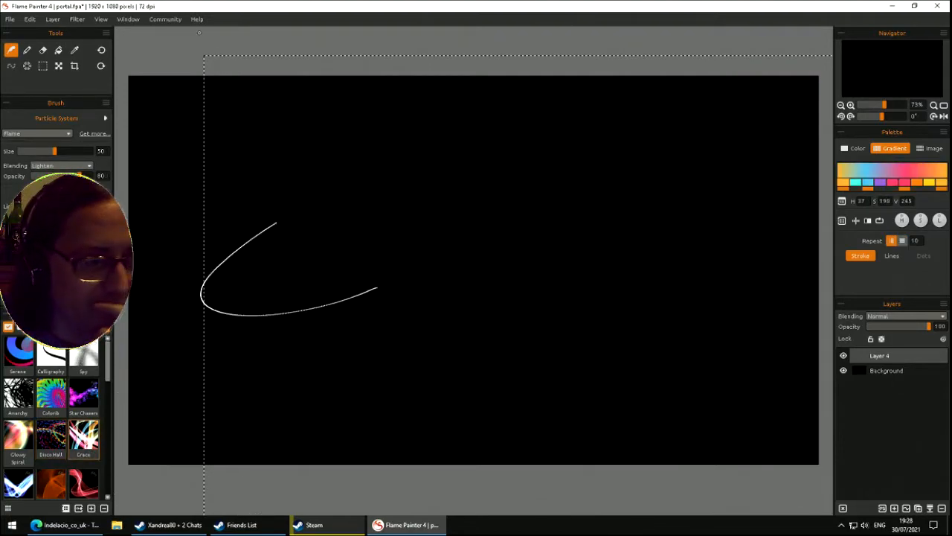
pyautogui.click(59, 67)
pyautogui.moveTo(266, 102); pyautogui.dragTo(230, 73)
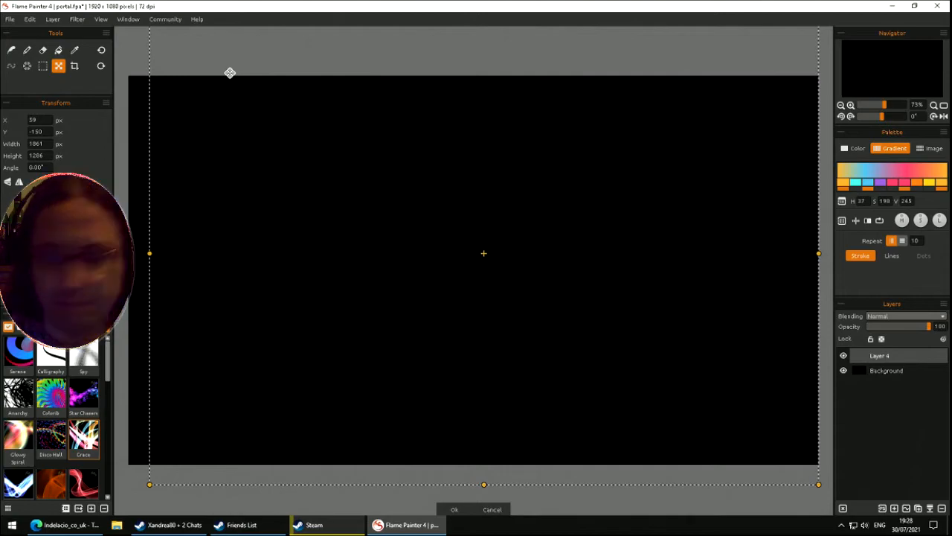
pyautogui.press('b')
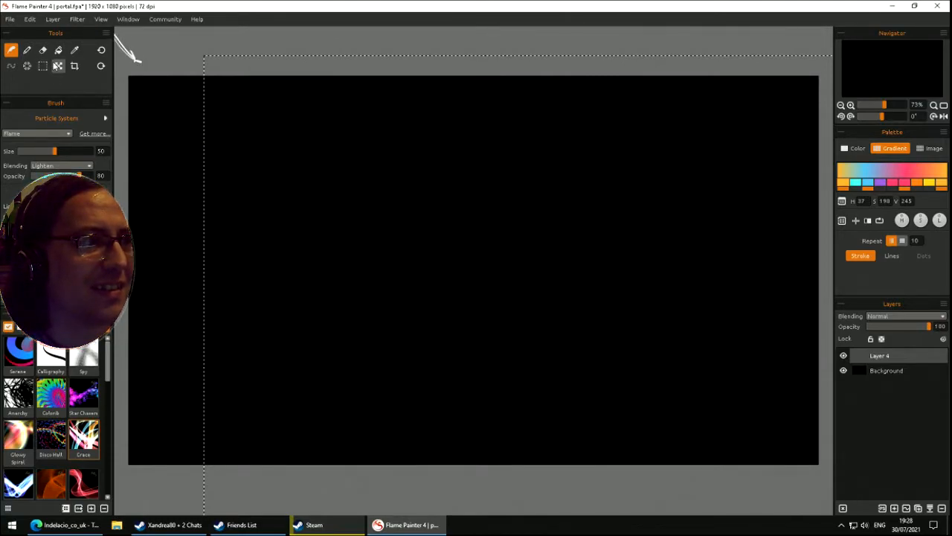
# - Draw a new rectangular selection over the canvas and align its left side with the canvas edge
pyautogui.click(44, 67)
pyautogui.moveTo(141, 40); pyautogui.dragTo(834, 471)
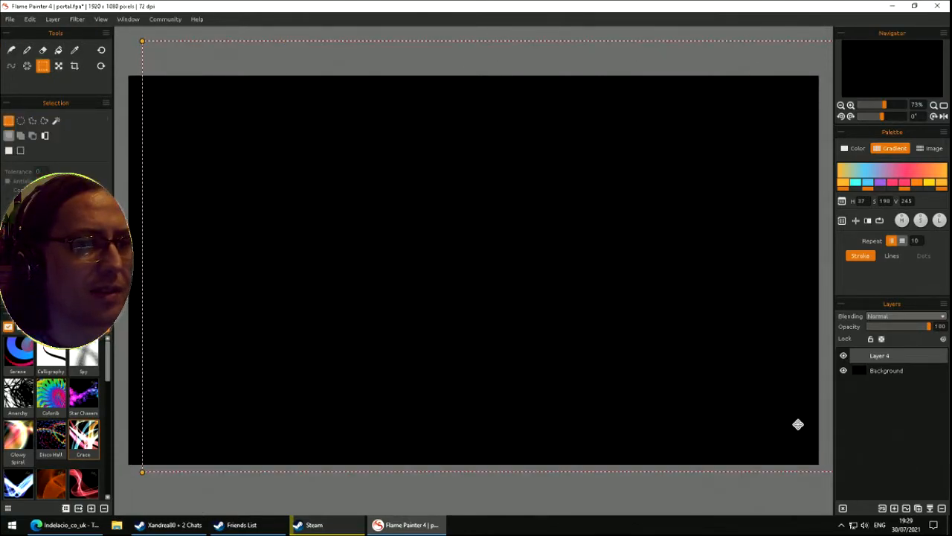
pyautogui.moveTo(172, 122); pyautogui.dragTo(156, 122)
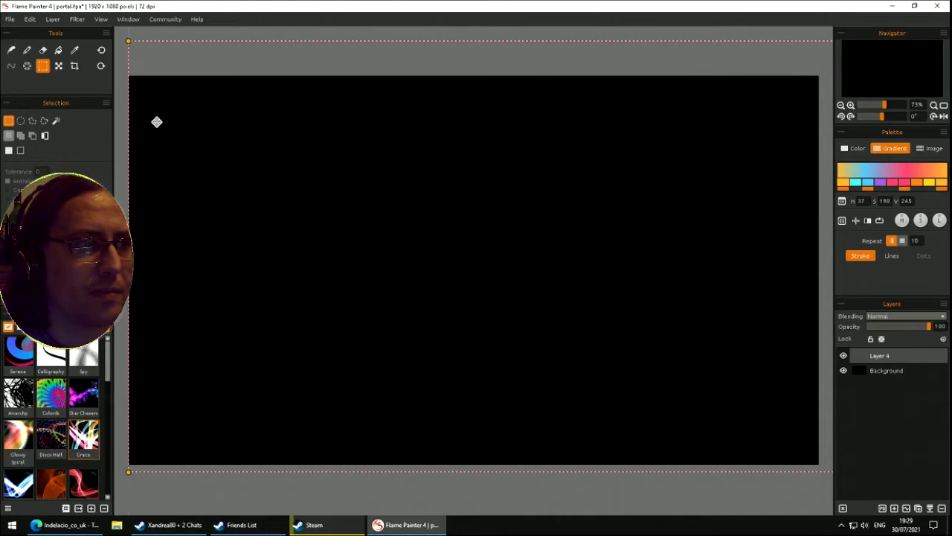
# - Paint several test swirls with the Grace brush, clearing the canvas after each attempt
pyautogui.click(10, 50)
pyautogui.moveTo(349, 107)
pyautogui.mouseDown()
pyautogui.moveTo(234, 149)
pyautogui.moveTo(251, 183)
pyautogui.moveTo(454, 212)
pyautogui.moveTo(402, 298)
pyautogui.mouseUp()
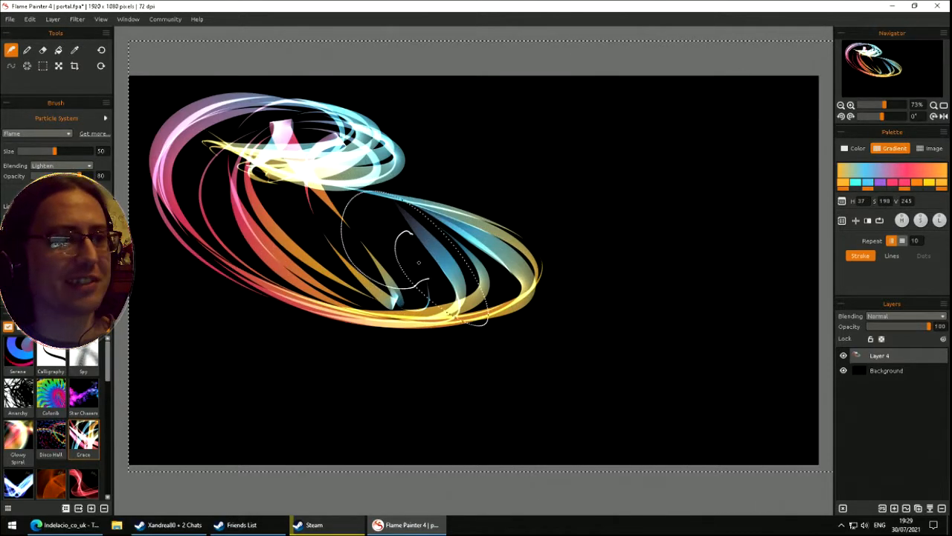
pyautogui.press('Delete')
pyautogui.moveTo(376, 193)
pyautogui.mouseDown()
pyautogui.moveTo(323, 177)
pyautogui.moveTo(301, 303)
pyautogui.moveTo(273, 214)
pyautogui.moveTo(459, 230)
pyautogui.moveTo(610, 274)
pyautogui.moveTo(380, 173)
pyautogui.moveTo(383, 318)
pyautogui.moveTo(491, 232)
pyautogui.moveTo(350, 363)
pyautogui.moveTo(498, 266)
pyautogui.moveTo(471, 364)
pyautogui.moveTo(497, 320)
pyautogui.moveTo(477, 335)
pyautogui.moveTo(331, 238)
pyautogui.moveTo(685, 259)
pyautogui.moveTo(538, 255)
pyautogui.moveTo(475, 225)
pyautogui.moveTo(301, 301)
pyautogui.moveTo(178, 278)
pyautogui.moveTo(336, 217)
pyautogui.moveTo(393, 247)
pyautogui.moveTo(321, 286)
pyautogui.moveTo(357, 324)
pyautogui.mouseUp()
pyautogui.press('Delete')
pyautogui.moveTo(422, 222)
pyautogui.mouseDown()
pyautogui.moveTo(342, 220)
pyautogui.moveTo(467, 253)
pyautogui.moveTo(489, 332)
pyautogui.moveTo(352, 332)
pyautogui.moveTo(538, 181)
pyautogui.moveTo(391, 366)
pyautogui.moveTo(257, 304)
pyautogui.moveTo(529, 277)
pyautogui.moveTo(419, 150)
pyautogui.moveTo(395, 297)
pyautogui.mouseUp()
pyautogui.moveTo(514, 228)
pyautogui.mouseDown()
pyautogui.moveTo(454, 200)
pyautogui.moveTo(350, 297)
pyautogui.moveTo(491, 253)
pyautogui.moveTo(416, 246)
pyautogui.mouseUp()
pyautogui.press('Delete')
# - Layer many overlapping Grace brush strokes around the canvas centre, and clear the layer
pyautogui.moveTo(286, 267)
pyautogui.mouseDown()
pyautogui.moveTo(595, 249)
pyautogui.moveTo(588, 270)
pyautogui.moveTo(281, 340)
pyautogui.moveTo(327, 171)
pyautogui.moveTo(695, 319)
pyautogui.moveTo(765, 270)
pyautogui.moveTo(673, 152)
pyautogui.moveTo(536, 320)
pyautogui.moveTo(372, 402)
pyautogui.moveTo(253, 349)
pyautogui.moveTo(384, 229)
pyautogui.mouseUp()
pyautogui.moveTo(356, 290); pyautogui.dragTo(345, 328)
pyautogui.moveTo(412, 171)
pyautogui.mouseDown()
pyautogui.moveTo(462, 208)
pyautogui.moveTo(476, 245)
pyautogui.mouseUp()
pyautogui.moveTo(416, 194); pyautogui.dragTo(509, 253)
pyautogui.moveTo(424, 298)
pyautogui.mouseDown()
pyautogui.moveTo(481, 215)
pyautogui.moveTo(562, 249)
pyautogui.mouseUp()
pyautogui.moveTo(443, 272)
pyautogui.mouseDown()
pyautogui.moveTo(488, 223)
pyautogui.moveTo(655, 276)
pyautogui.mouseUp()
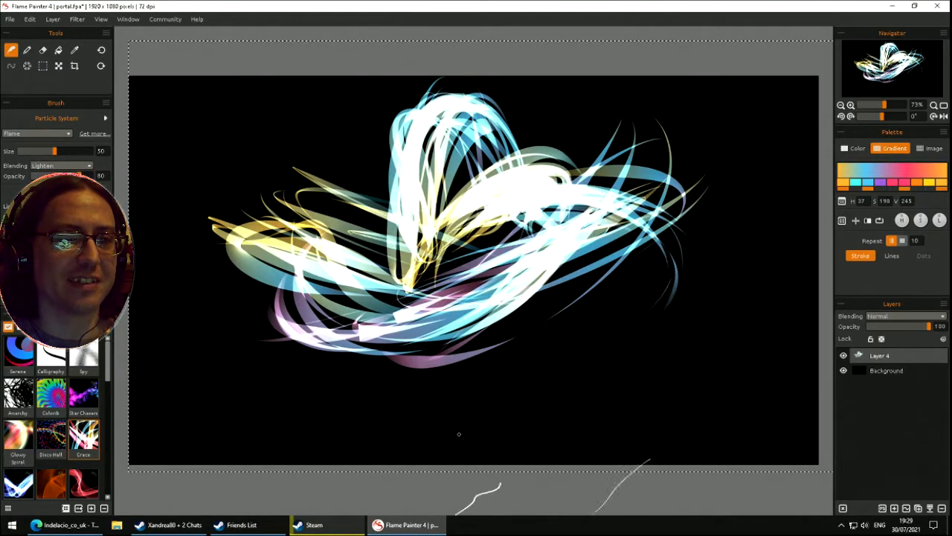
pyautogui.moveTo(383, 327)
pyautogui.mouseDown()
pyautogui.moveTo(353, 372)
pyautogui.moveTo(406, 371)
pyautogui.moveTo(369, 332)
pyautogui.moveTo(388, 350)
pyautogui.moveTo(383, 387)
pyautogui.moveTo(376, 34)
pyautogui.moveTo(381, 280)
pyautogui.moveTo(388, 198)
pyautogui.moveTo(402, 246)
pyautogui.moveTo(354, 299)
pyautogui.mouseUp()
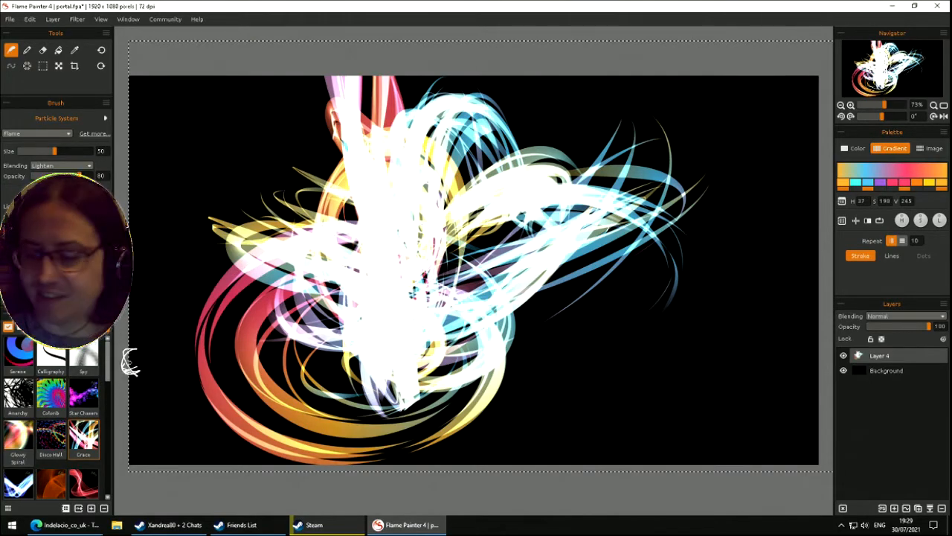
pyautogui.press('Delete')
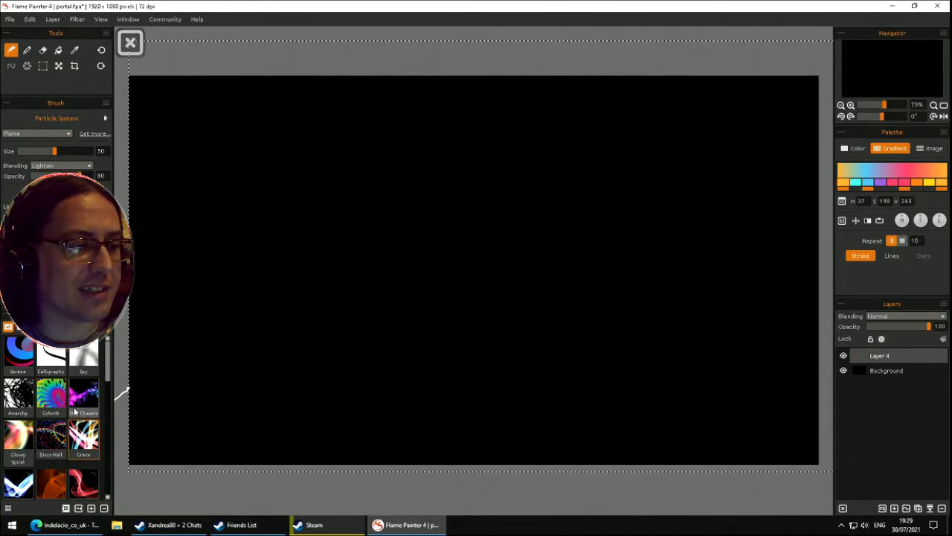
# - Choose the Winter Glam brush, paint a short stroke in the canvas's lower left, and keep the palette on Gradient
pyautogui.moveTo(108, 376); pyautogui.dragTo(113, 400)
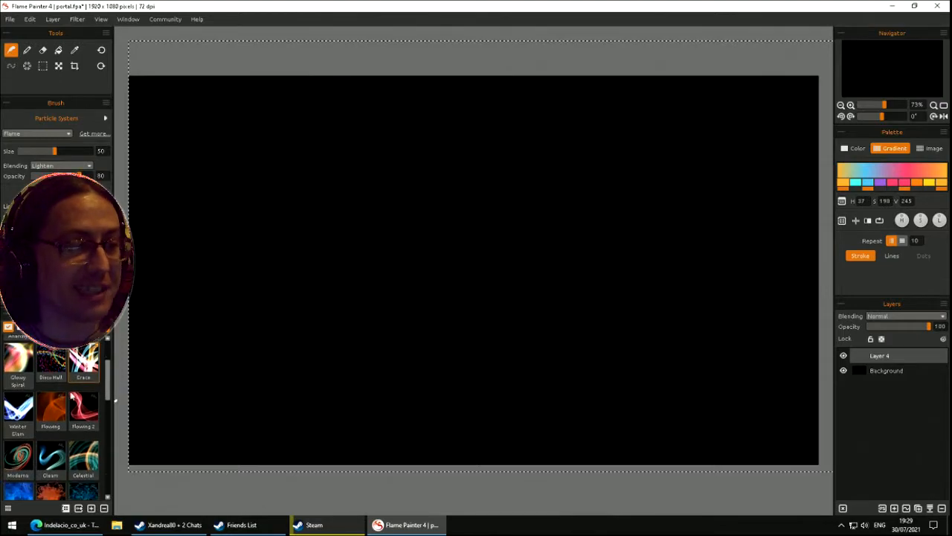
pyautogui.click(19, 408)
pyautogui.moveTo(191, 352); pyautogui.dragTo(339, 272)
pyautogui.click(208, 331)
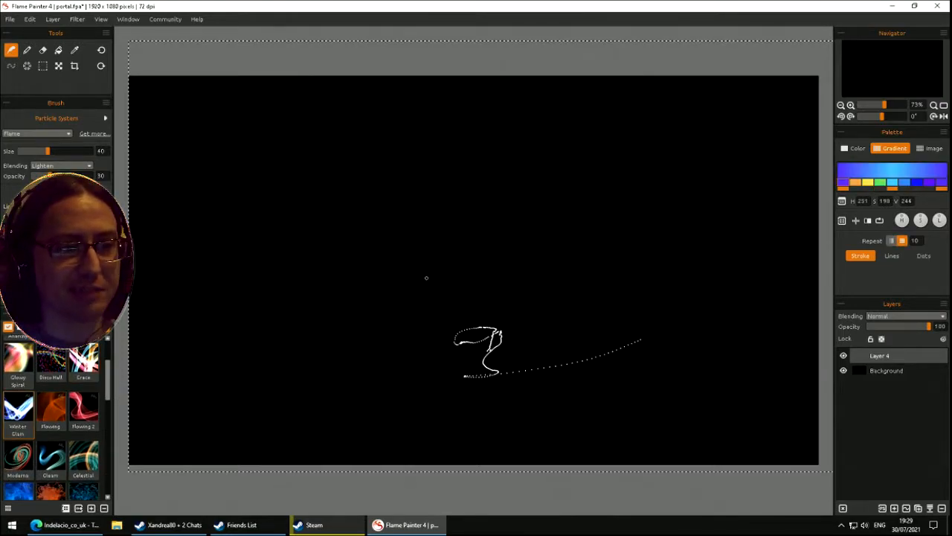
pyautogui.click(857, 148)
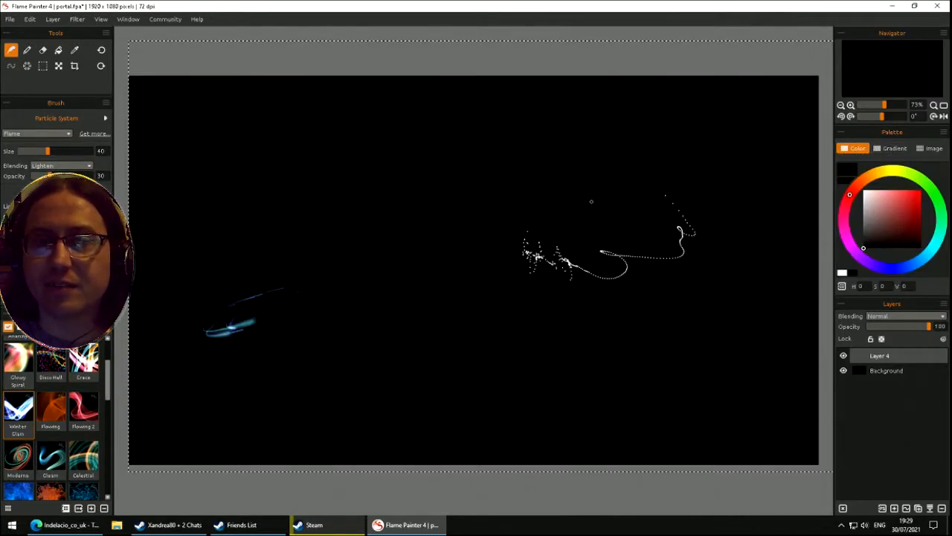
pyautogui.click(890, 148)
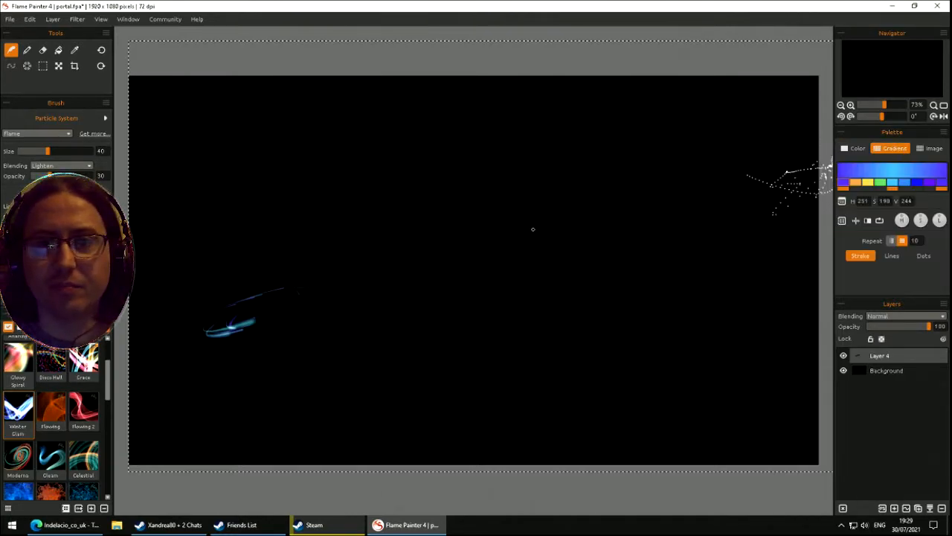
# - Paint looping blue Winter Glam strokes across the middle of the canvas and undo them
pyautogui.moveTo(506, 286)
pyautogui.mouseDown()
pyautogui.moveTo(396, 253)
pyautogui.moveTo(546, 269)
pyautogui.moveTo(551, 335)
pyautogui.mouseUp()
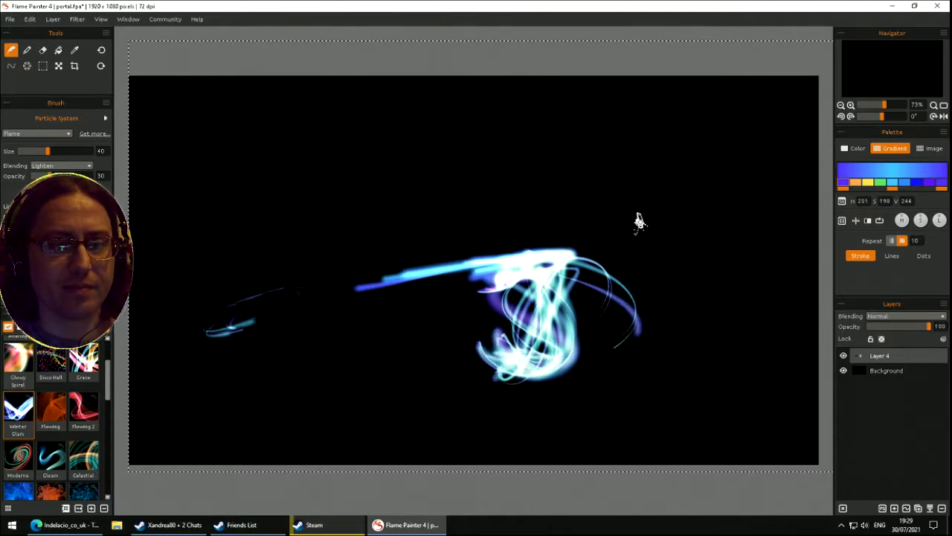
pyautogui.moveTo(465, 335)
pyautogui.mouseDown()
pyautogui.moveTo(409, 309)
pyautogui.moveTo(383, 268)
pyautogui.moveTo(417, 257)
pyautogui.moveTo(446, 275)
pyautogui.moveTo(424, 249)
pyautogui.moveTo(446, 227)
pyautogui.mouseUp()
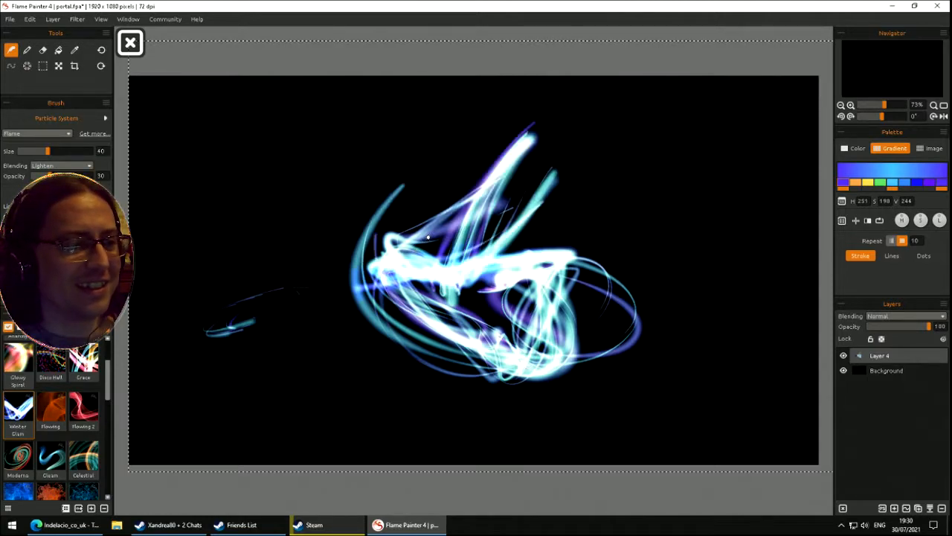
pyautogui.hotkey('ctrl', 'z')
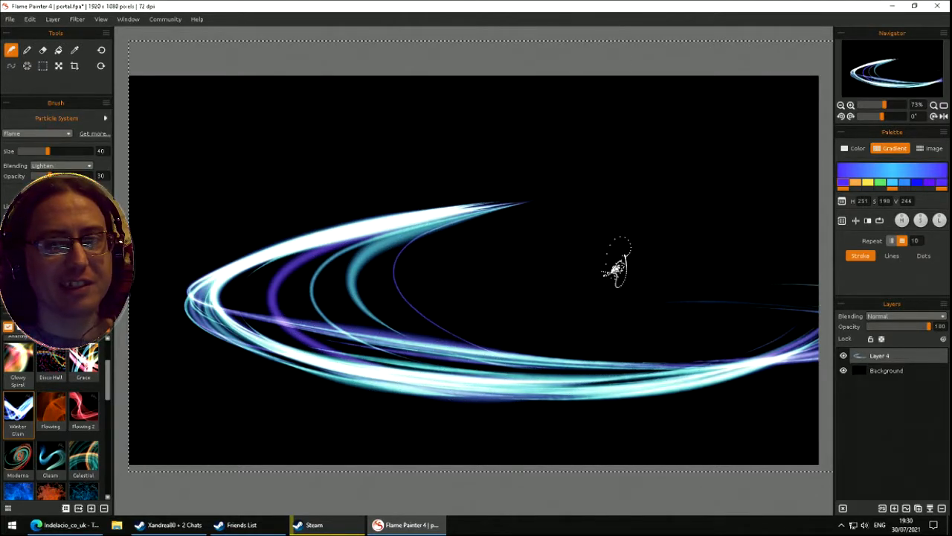
# - Paint large Winter Glam loops in the canvas's upper right and wide arcs around the centre, clearing the layer after each attempt
pyautogui.click(622, 288)
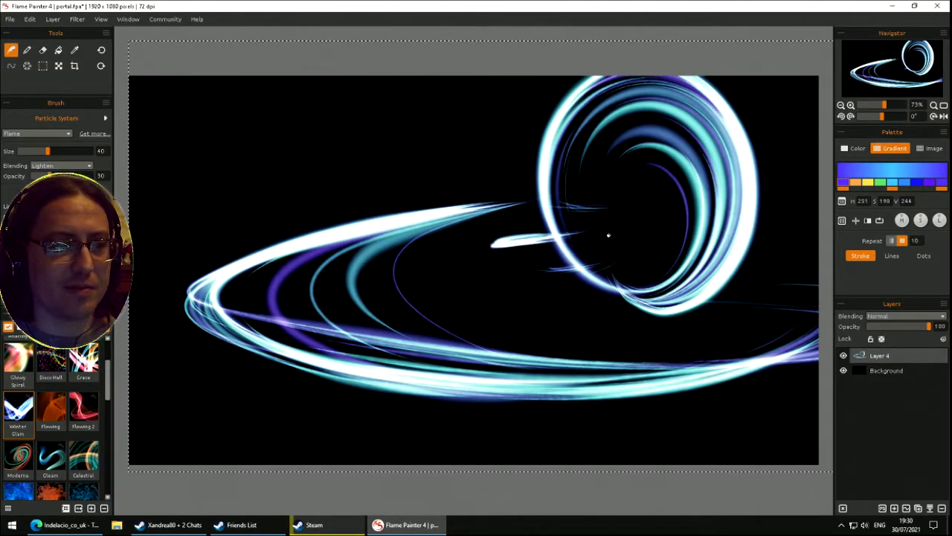
pyautogui.moveTo(775, 235)
pyautogui.mouseDown()
pyautogui.moveTo(684, 201)
pyautogui.moveTo(697, 174)
pyautogui.moveTo(689, 207)
pyautogui.mouseUp()
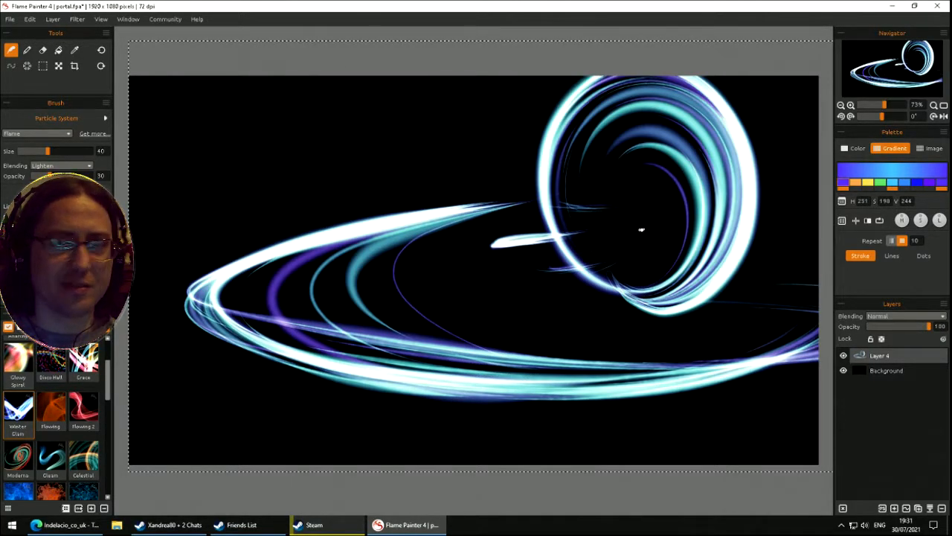
pyautogui.press('Delete')
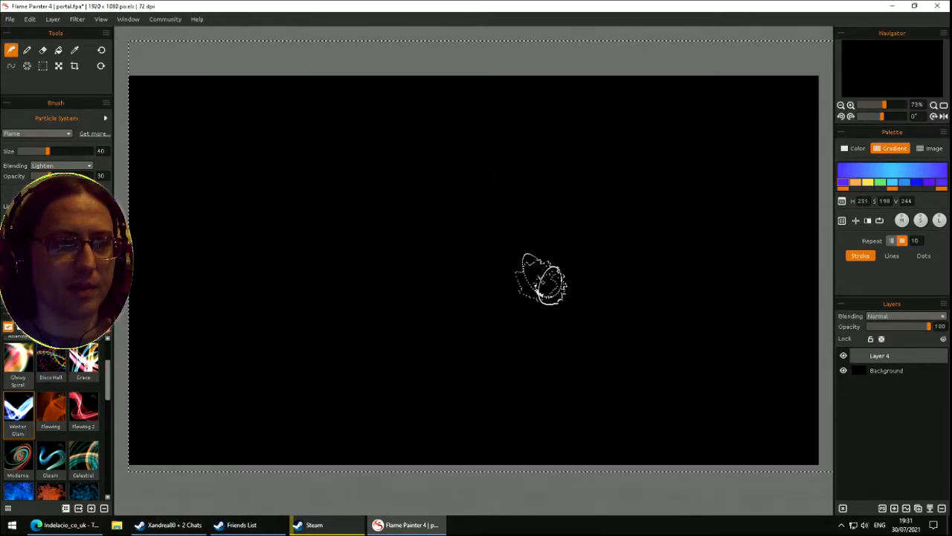
pyautogui.moveTo(543, 281)
pyautogui.mouseDown()
pyautogui.moveTo(372, 185)
pyautogui.moveTo(324, 255)
pyautogui.moveTo(306, 326)
pyautogui.moveTo(358, 424)
pyautogui.moveTo(425, 459)
pyautogui.moveTo(493, 456)
pyautogui.moveTo(566, 405)
pyautogui.mouseUp()
pyautogui.moveTo(503, 238); pyautogui.dragTo(496, 233)
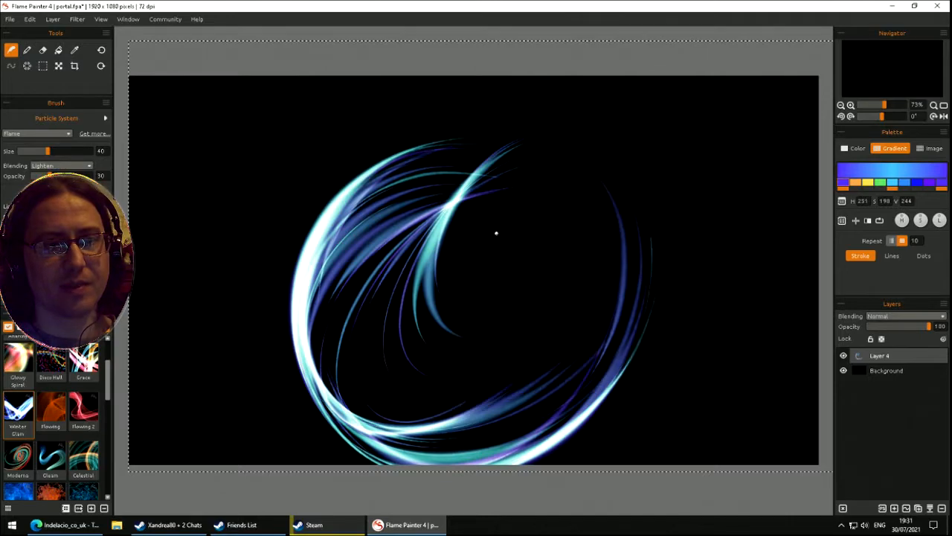
pyautogui.press('Delete')
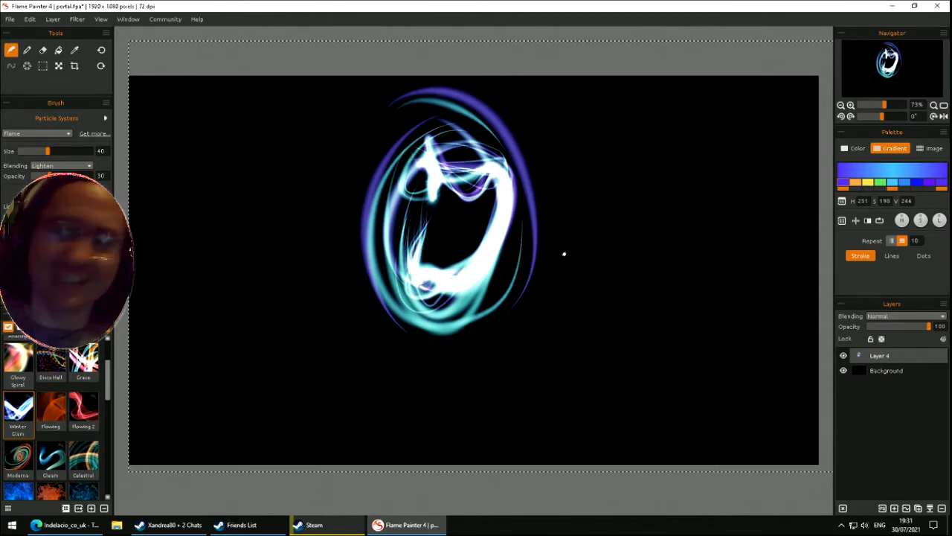
# - Paint small glowing Winter Glam swirls just above the canvas centre, clearing the layer between attempts and after the last one
pyautogui.press('Delete')
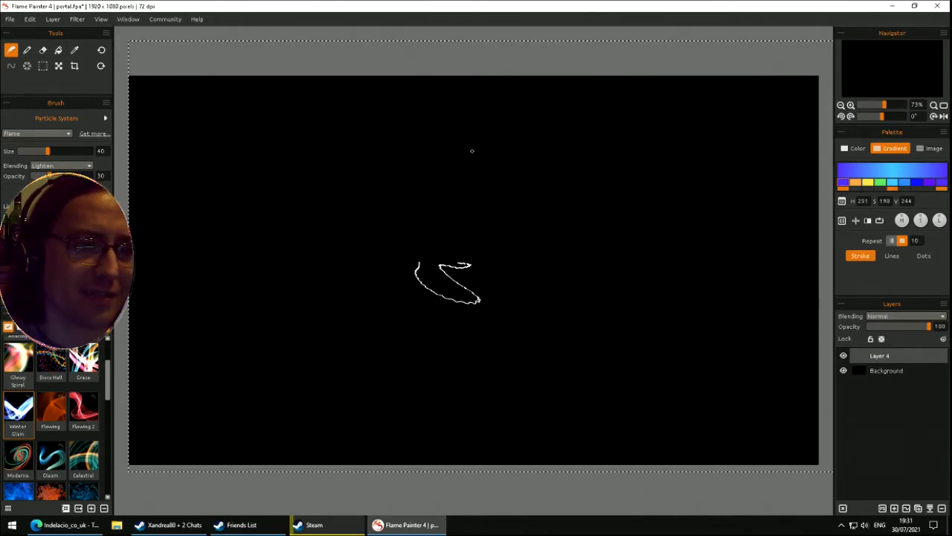
pyautogui.click(511, 231)
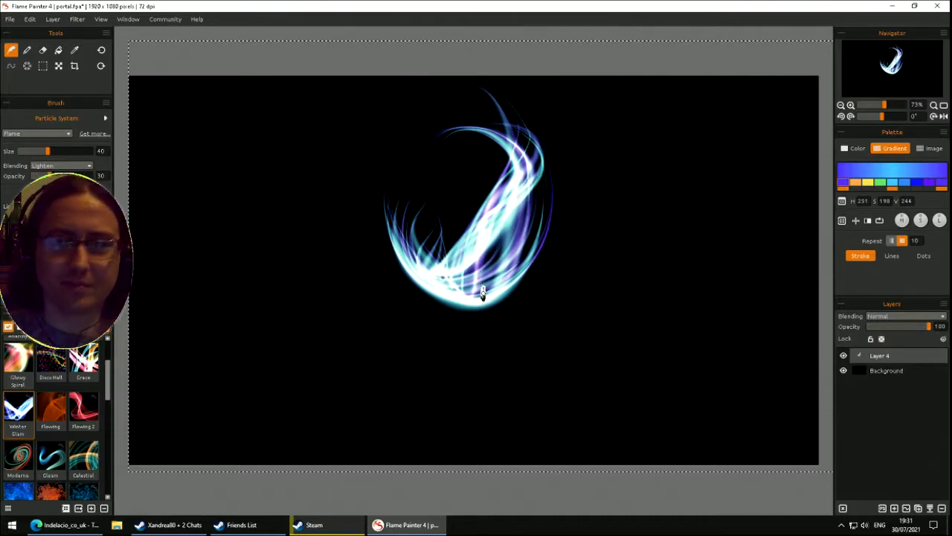
pyautogui.press('Delete')
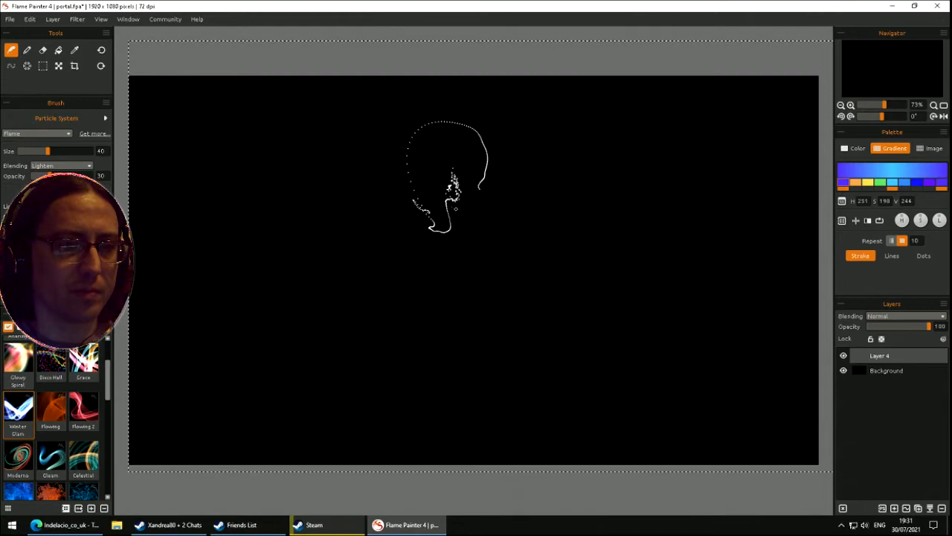
pyautogui.moveTo(478, 261); pyautogui.dragTo(479, 247)
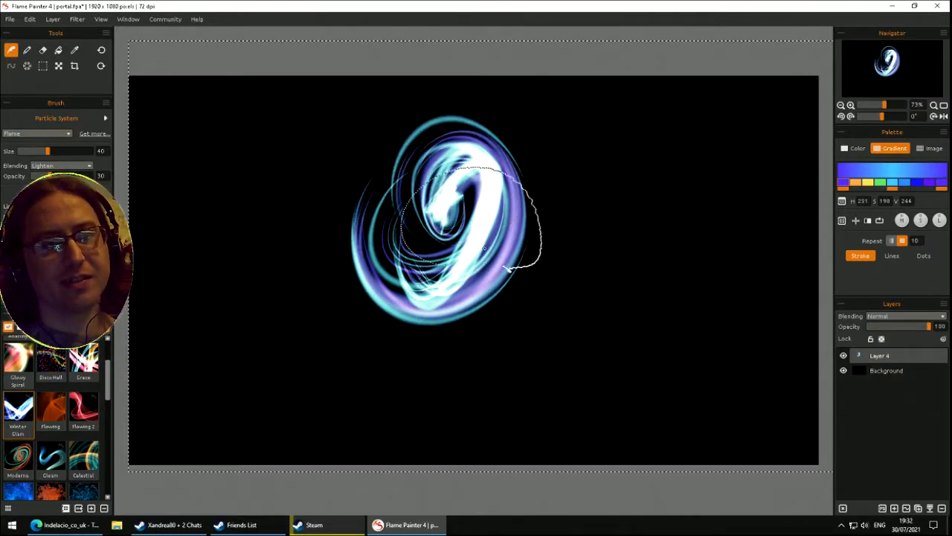
pyautogui.press('Delete')
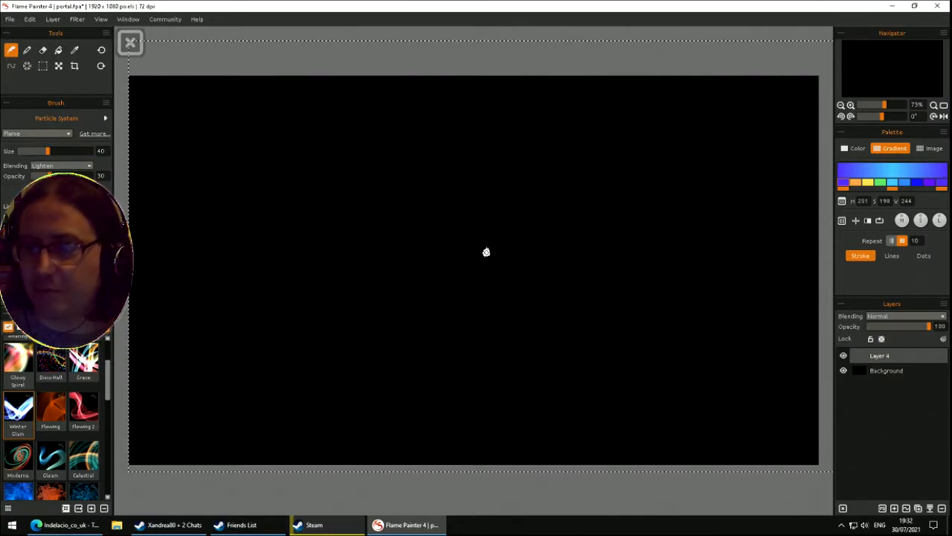
# - Choose the Flowing brush and paint overlapping orange ribbons across the whole canvas, keeping the palette on Gradient
pyautogui.click(51, 407)
pyautogui.moveTo(409, 222)
pyautogui.mouseDown()
pyautogui.moveTo(495, 235)
pyautogui.moveTo(423, 218)
pyautogui.moveTo(437, 228)
pyautogui.moveTo(509, 211)
pyautogui.mouseUp()
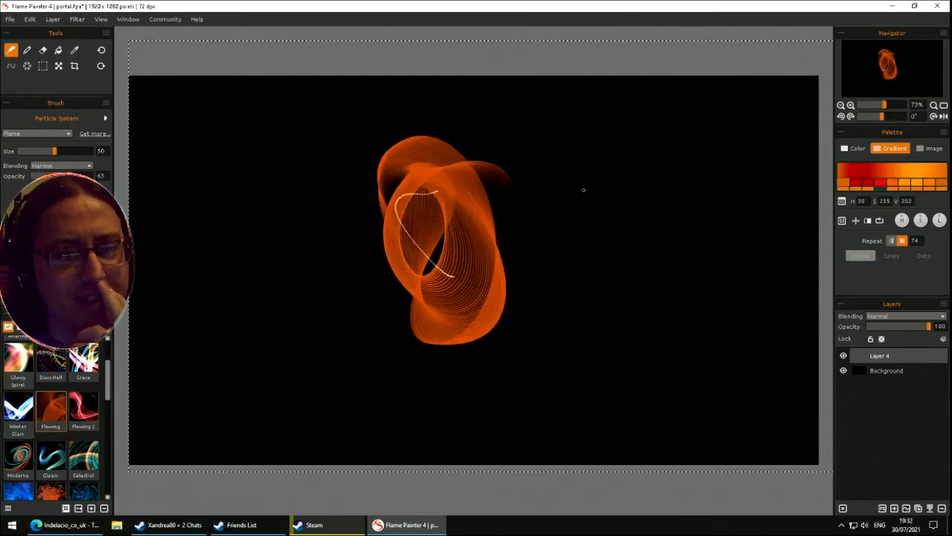
pyautogui.moveTo(689, 244)
pyautogui.mouseDown()
pyautogui.moveTo(315, 415)
pyautogui.moveTo(669, 246)
pyautogui.moveTo(221, 158)
pyautogui.moveTo(677, 306)
pyautogui.moveTo(461, 372)
pyautogui.moveTo(298, 186)
pyautogui.moveTo(744, 223)
pyautogui.moveTo(661, 381)
pyautogui.moveTo(276, 457)
pyautogui.moveTo(521, 283)
pyautogui.moveTo(201, 100)
pyautogui.moveTo(343, 268)
pyautogui.moveTo(446, 149)
pyautogui.moveTo(484, 417)
pyautogui.moveTo(659, 106)
pyautogui.mouseUp()
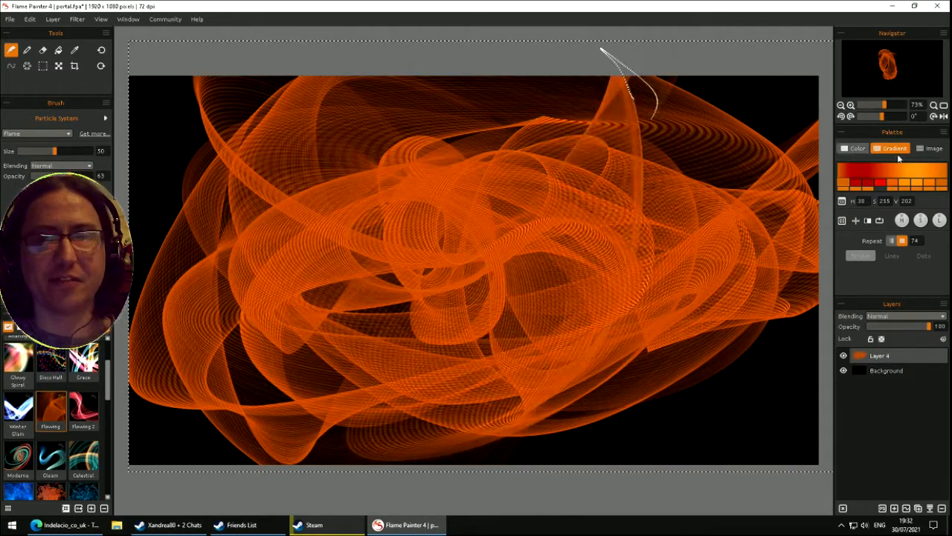
pyautogui.click(863, 148)
pyautogui.click(893, 148)
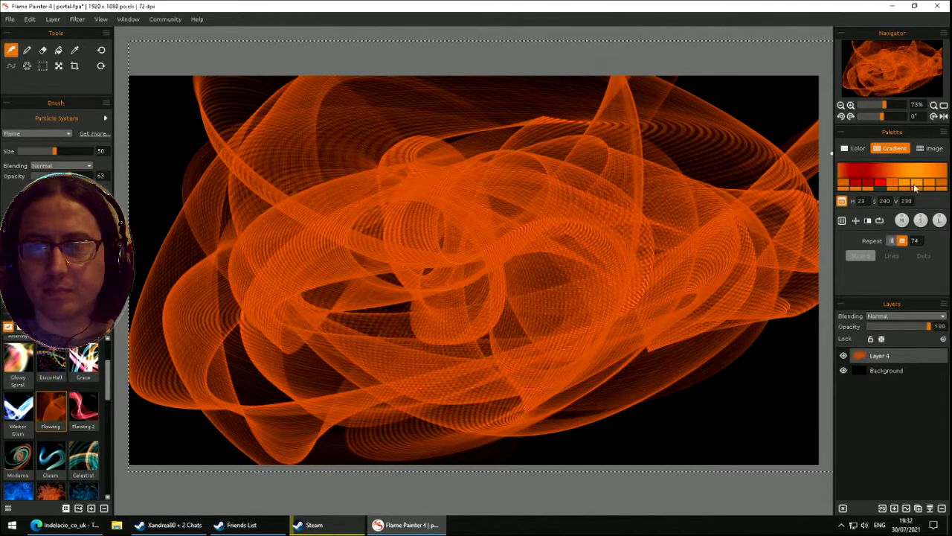
pyautogui.moveTo(524, 246)
pyautogui.mouseDown()
pyautogui.moveTo(650, 274)
pyautogui.moveTo(833, 231)
pyautogui.moveTo(807, 241)
pyautogui.mouseUp()
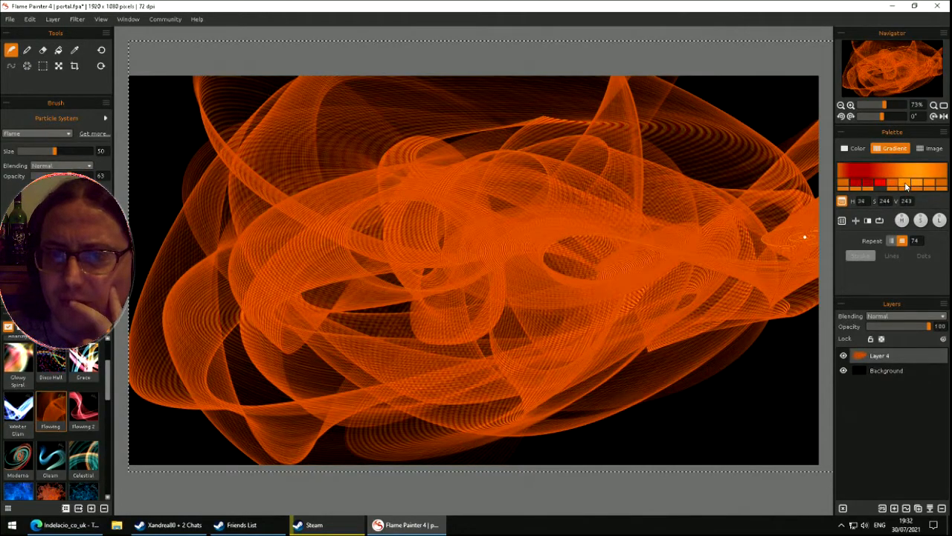
# - Recolour three neighbouring orange gradient stops to yellow and green, setting the two green hues to 88 and 99
pyautogui.click(862, 201)
pyautogui.press('BackSpace')
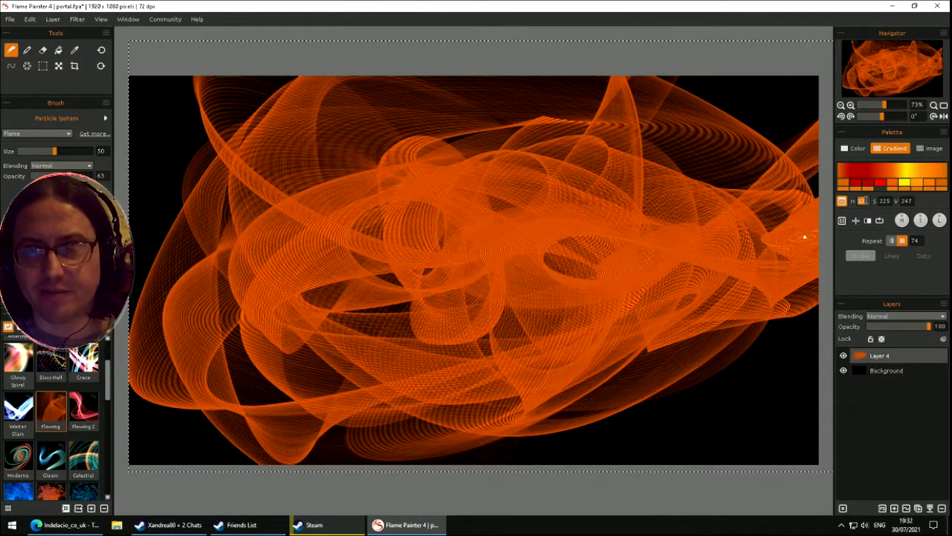
pyautogui.write('76')
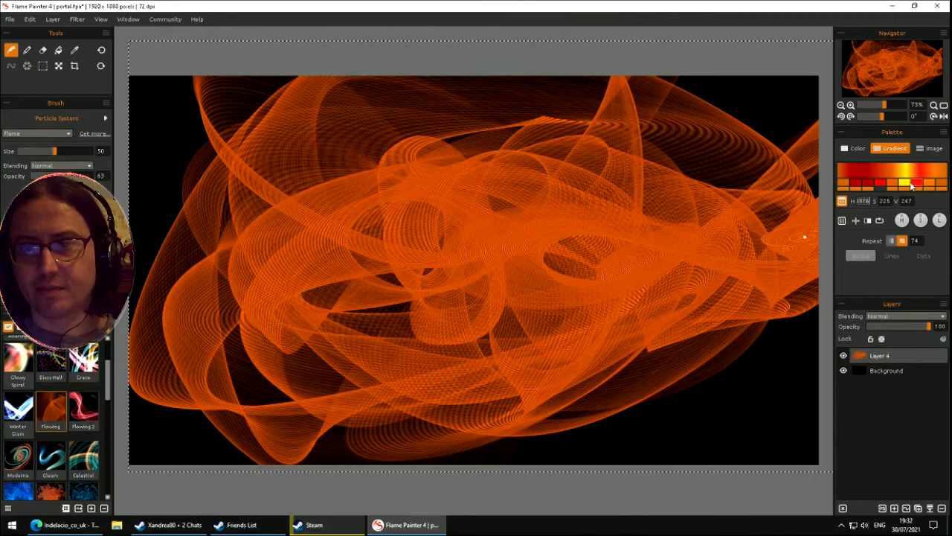
pyautogui.doubleClick(863, 202)
pyautogui.write('68')
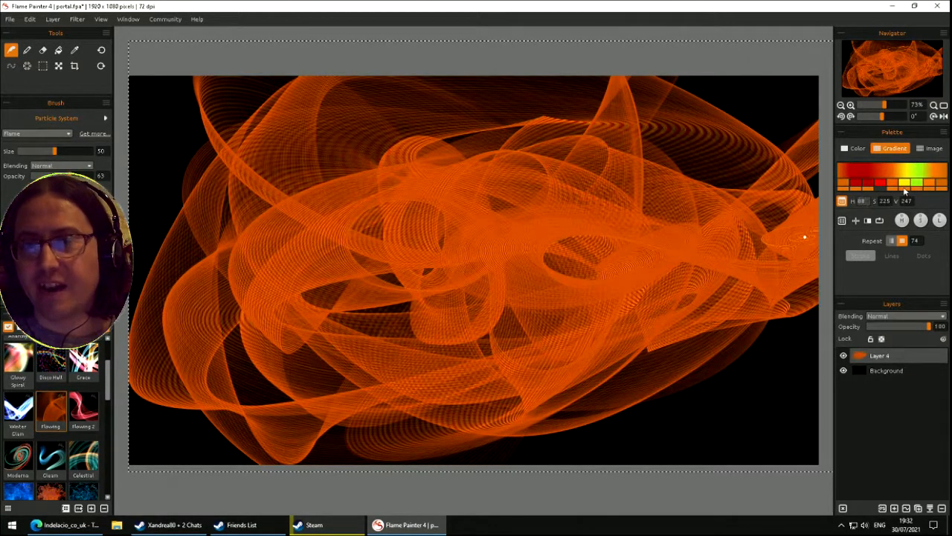
pyautogui.doubleClick(861, 202)
pyautogui.write('99')
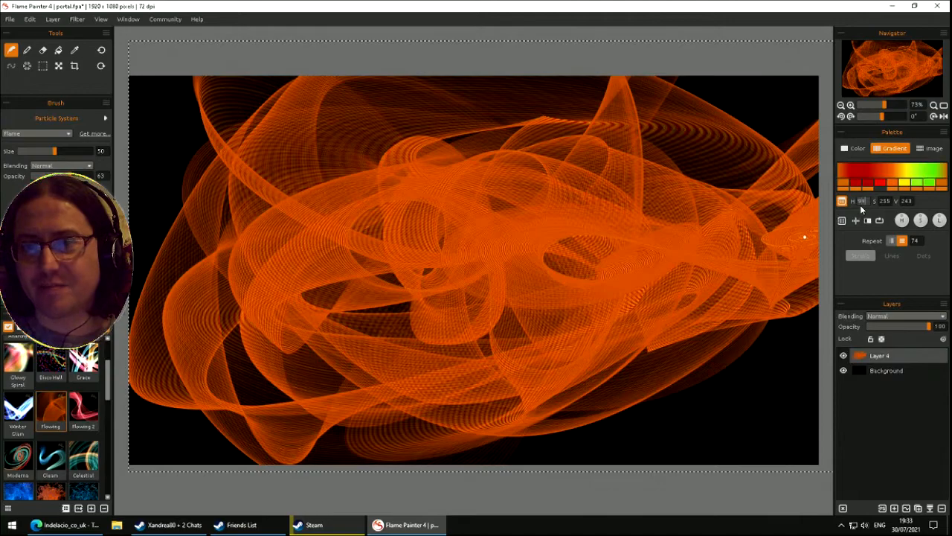
# - Paint Flowing strokes across the canvas with the edited gradient, and clear the layer
pyautogui.moveTo(812, 212)
pyautogui.mouseDown()
pyautogui.moveTo(790, 184)
pyautogui.moveTo(731, 179)
pyautogui.moveTo(548, 351)
pyautogui.moveTo(537, 221)
pyautogui.moveTo(741, 169)
pyautogui.moveTo(823, 335)
pyautogui.moveTo(562, 223)
pyautogui.moveTo(121, 193)
pyautogui.moveTo(395, 242)
pyautogui.moveTo(640, 228)
pyautogui.moveTo(595, 139)
pyautogui.moveTo(357, 300)
pyautogui.moveTo(553, 311)
pyautogui.moveTo(507, 191)
pyautogui.moveTo(462, 269)
pyautogui.moveTo(586, 300)
pyautogui.moveTo(684, 172)
pyautogui.moveTo(581, 488)
pyautogui.moveTo(307, 472)
pyautogui.moveTo(395, 119)
pyautogui.moveTo(744, 400)
pyautogui.moveTo(558, 288)
pyautogui.moveTo(232, 361)
pyautogui.moveTo(310, 253)
pyautogui.moveTo(624, 193)
pyautogui.moveTo(421, 158)
pyautogui.mouseUp()
pyautogui.moveTo(310, 288)
pyautogui.mouseDown()
pyautogui.moveTo(372, 149)
pyautogui.moveTo(536, 208)
pyautogui.moveTo(283, 268)
pyautogui.moveTo(399, 260)
pyautogui.moveTo(446, 272)
pyautogui.moveTo(404, 255)
pyautogui.mouseUp()
pyautogui.press('Delete')
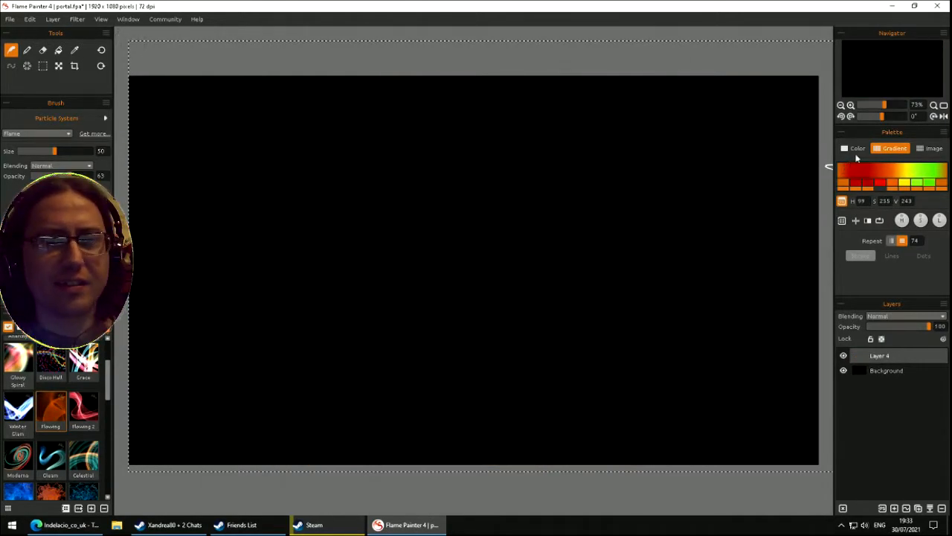
# - Switch the palette to Color and paint Flowing ribbons in muted yellow (H 48, S 92, V 169) and bright yellow (H 48, S 218, V 213)
pyautogui.click(856, 149)
pyautogui.moveTo(868, 190)
pyautogui.mouseDown()
pyautogui.moveTo(877, 173)
pyautogui.moveTo(925, 179)
pyautogui.mouseUp()
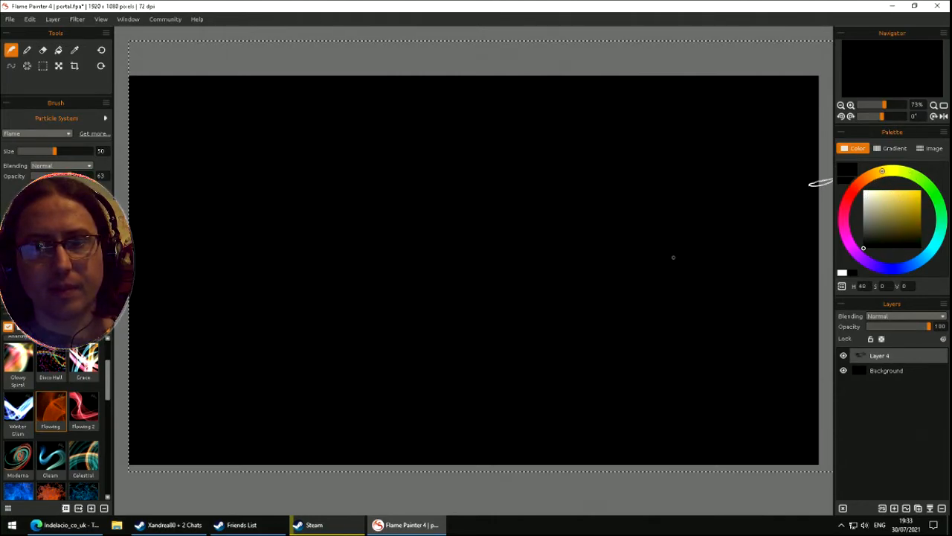
pyautogui.click(885, 209)
pyautogui.moveTo(773, 234)
pyautogui.mouseDown()
pyautogui.moveTo(478, 272)
pyautogui.moveTo(605, 209)
pyautogui.moveTo(807, 251)
pyautogui.moveTo(886, 248)
pyautogui.mouseUp()
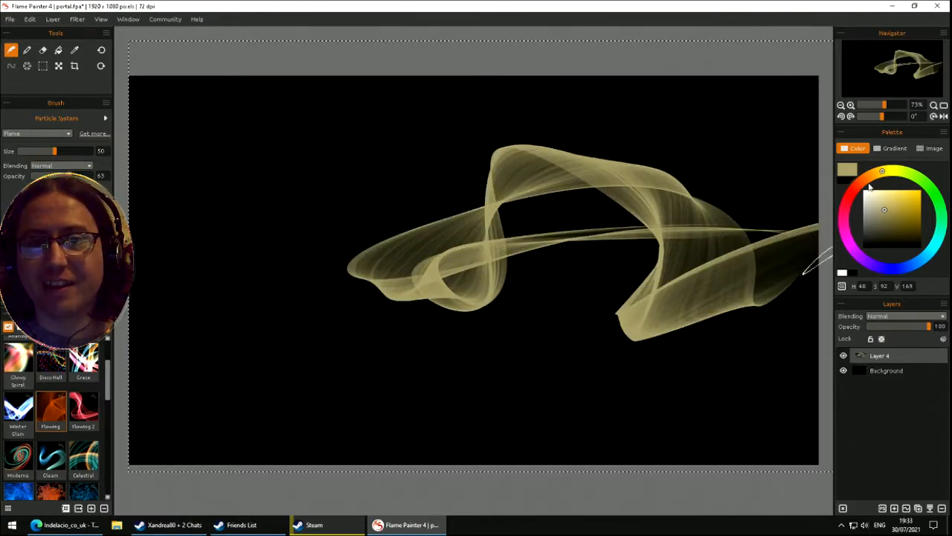
pyautogui.moveTo(529, 311)
pyautogui.mouseDown()
pyautogui.moveTo(418, 279)
pyautogui.moveTo(681, 276)
pyautogui.moveTo(360, 313)
pyautogui.moveTo(439, 185)
pyautogui.mouseUp()
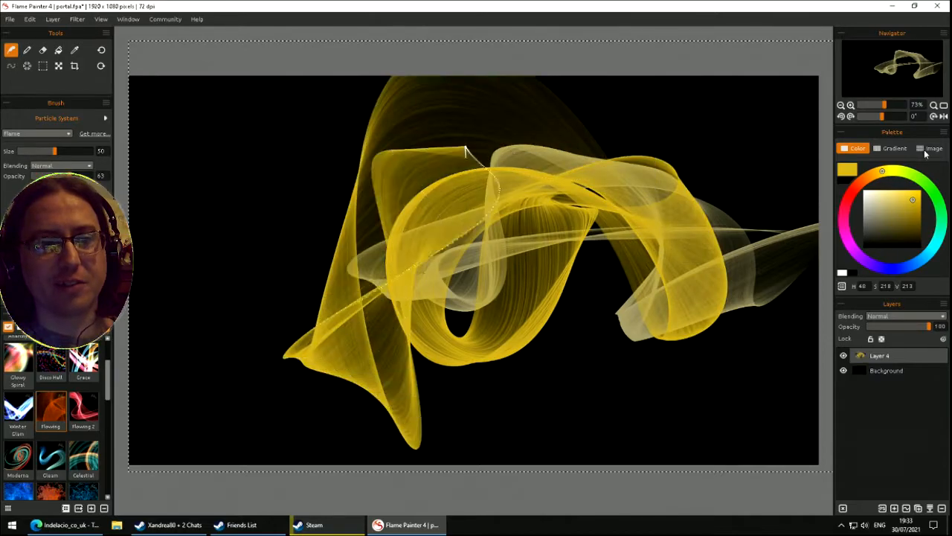
# - Switch the palette back to Gradient and paint orange Flowing ribbons over the yellow strokes
pyautogui.click(893, 149)
pyautogui.moveTo(661, 197)
pyautogui.mouseDown()
pyautogui.moveTo(487, 273)
pyautogui.moveTo(576, 223)
pyautogui.moveTo(640, 279)
pyautogui.mouseUp()
pyautogui.moveTo(659, 223); pyautogui.dragTo(554, 316)
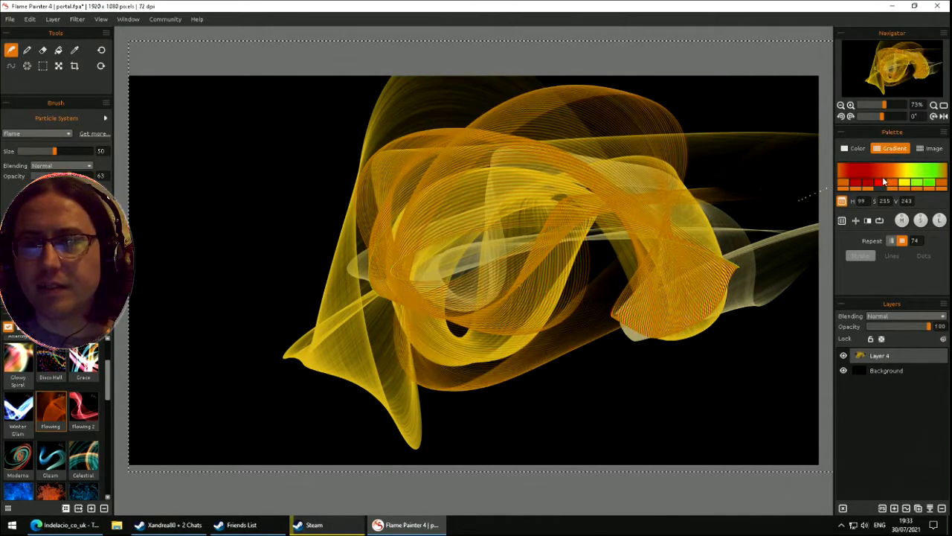
# - Recolour gradient stops to olive green and black with the Color Library, paint looping Flowing strokes across the canvas, and clear the layer
pyautogui.click(843, 202)
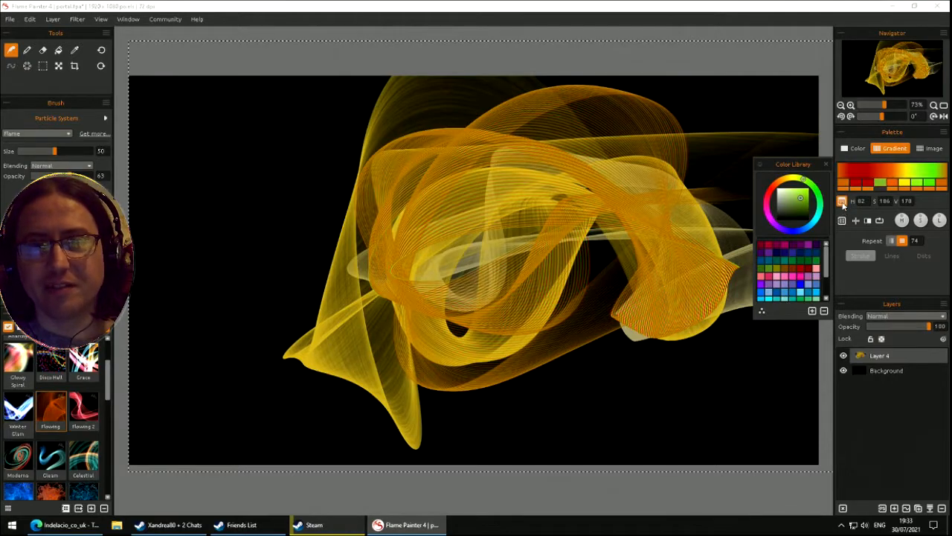
pyautogui.moveTo(788, 180); pyautogui.dragTo(795, 178)
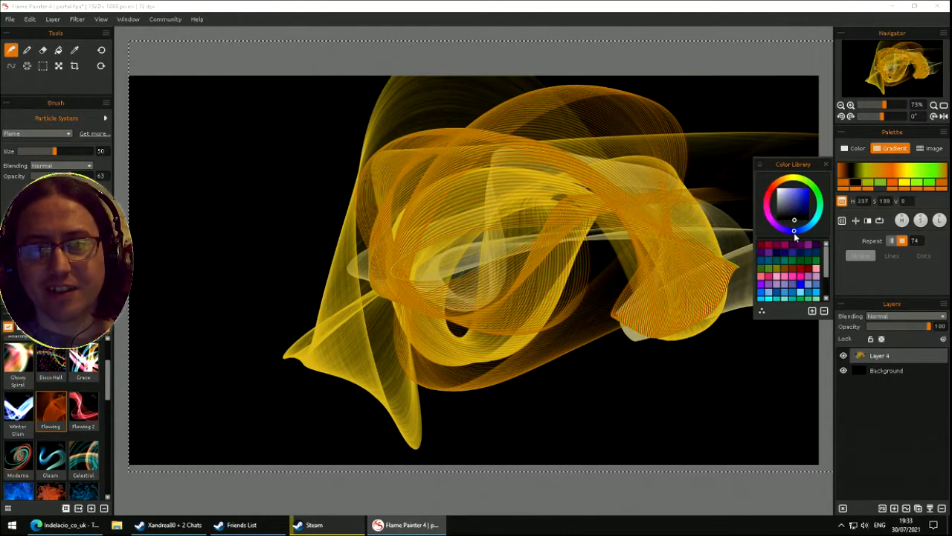
pyautogui.moveTo(596, 195)
pyautogui.mouseDown()
pyautogui.moveTo(597, 263)
pyautogui.moveTo(306, 219)
pyautogui.moveTo(476, 231)
pyautogui.mouseUp()
pyautogui.moveTo(245, 300)
pyautogui.mouseDown()
pyautogui.moveTo(263, 203)
pyautogui.moveTo(344, 287)
pyautogui.moveTo(665, 250)
pyautogui.moveTo(702, 259)
pyautogui.mouseUp()
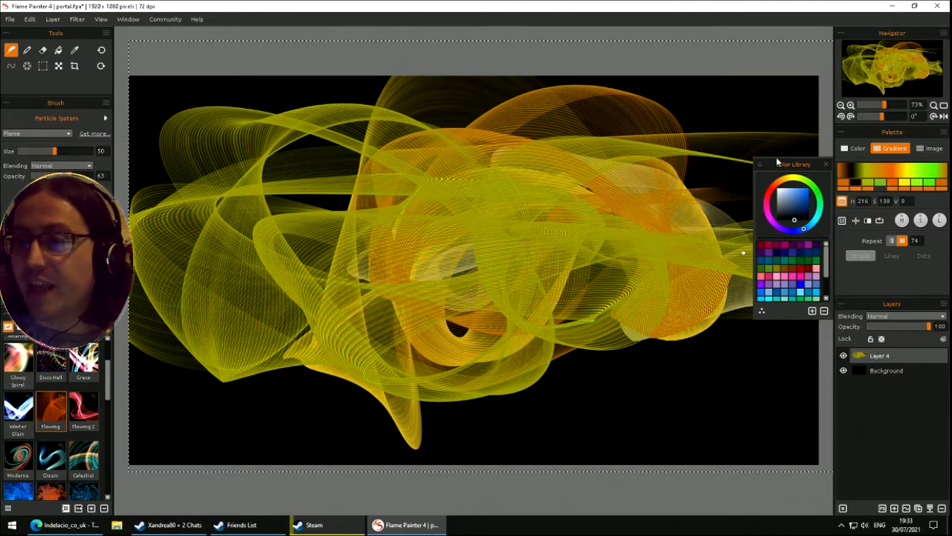
pyautogui.press('Delete')
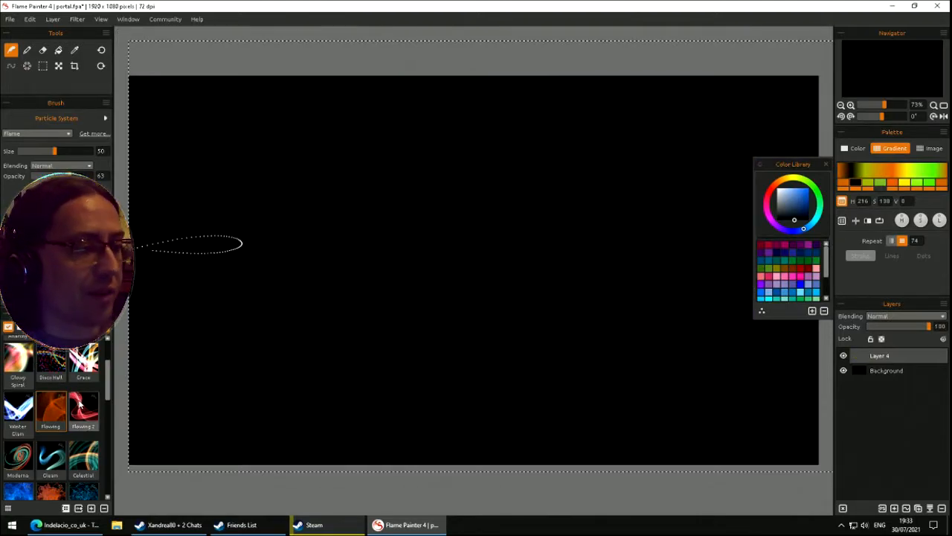
# - Choose the Flowing 2 brush, fill the canvas with dense red glowing strokes, and clear the layer
pyautogui.click(80, 406)
pyautogui.moveTo(483, 268)
pyautogui.mouseDown()
pyautogui.moveTo(471, 346)
pyautogui.moveTo(253, 499)
pyautogui.moveTo(357, 297)
pyautogui.moveTo(543, 287)
pyautogui.moveTo(424, 351)
pyautogui.moveTo(170, 266)
pyautogui.moveTo(318, 213)
pyautogui.moveTo(561, 303)
pyautogui.moveTo(484, 327)
pyautogui.moveTo(447, 230)
pyautogui.moveTo(476, 245)
pyautogui.moveTo(403, 300)
pyautogui.moveTo(431, 334)
pyautogui.moveTo(372, 246)
pyautogui.moveTo(270, 345)
pyautogui.moveTo(738, 474)
pyautogui.moveTo(520, 416)
pyautogui.moveTo(193, 245)
pyautogui.moveTo(320, 312)
pyautogui.moveTo(447, 446)
pyautogui.mouseUp()
pyautogui.moveTo(452, 228)
pyautogui.mouseDown()
pyautogui.moveTo(655, 178)
pyautogui.moveTo(224, 335)
pyautogui.moveTo(521, 186)
pyautogui.moveTo(382, 303)
pyautogui.moveTo(320, 208)
pyautogui.moveTo(743, 387)
pyautogui.moveTo(223, 148)
pyautogui.moveTo(496, 212)
pyautogui.moveTo(559, 181)
pyautogui.mouseUp()
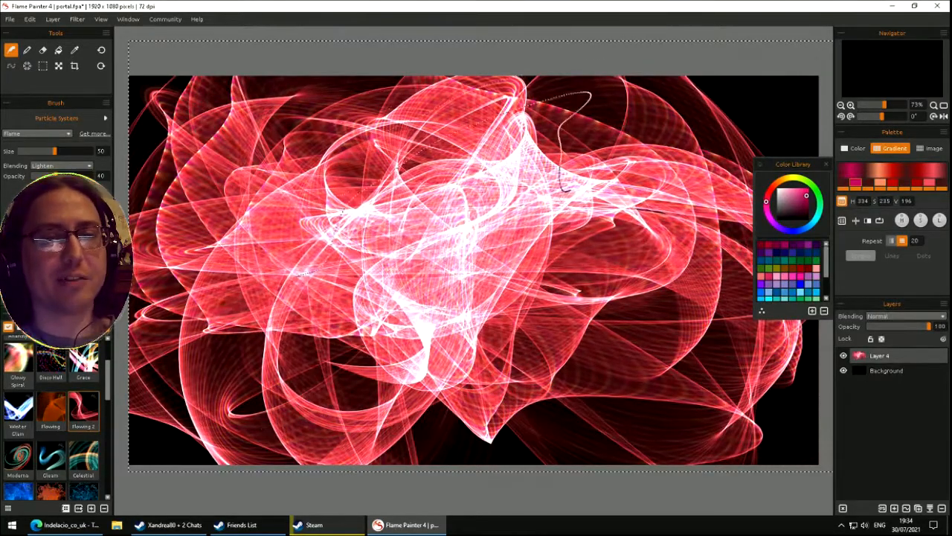
pyautogui.click(842, 220)
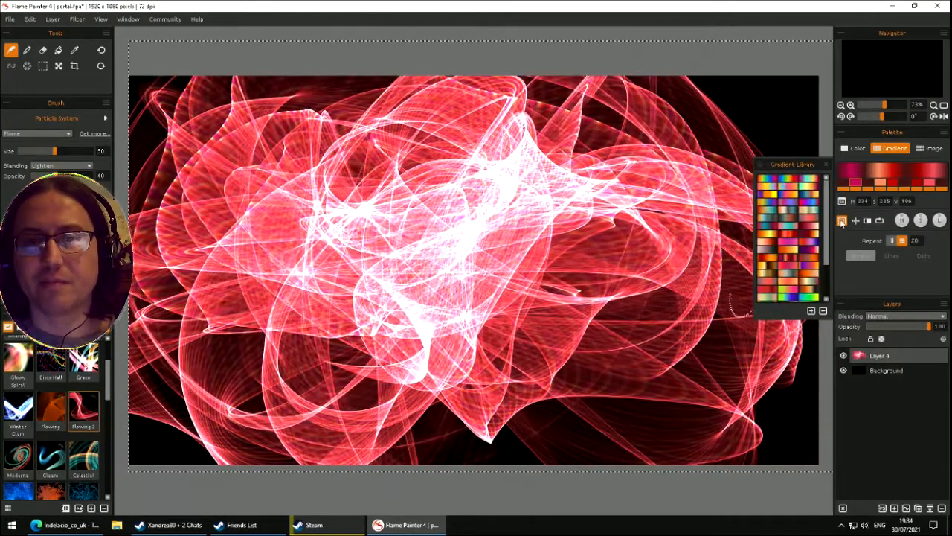
pyautogui.click(841, 221)
pyautogui.moveTo(662, 306)
pyautogui.mouseDown()
pyautogui.moveTo(563, 240)
pyautogui.moveTo(550, 486)
pyautogui.moveTo(434, 224)
pyautogui.moveTo(590, 278)
pyautogui.moveTo(574, 81)
pyautogui.moveTo(261, 252)
pyautogui.moveTo(200, 128)
pyautogui.moveTo(398, 166)
pyautogui.moveTo(317, 197)
pyautogui.moveTo(361, 301)
pyautogui.moveTo(691, 172)
pyautogui.moveTo(520, 128)
pyautogui.moveTo(193, 477)
pyautogui.moveTo(353, 293)
pyautogui.moveTo(547, 209)
pyautogui.moveTo(467, 333)
pyautogui.moveTo(369, 212)
pyautogui.moveTo(394, 302)
pyautogui.moveTo(600, 300)
pyautogui.moveTo(502, 431)
pyautogui.moveTo(427, 259)
pyautogui.moveTo(487, 160)
pyautogui.mouseUp()
pyautogui.moveTo(596, 365)
pyautogui.mouseDown()
pyautogui.moveTo(531, 362)
pyautogui.moveTo(363, 186)
pyautogui.moveTo(372, 215)
pyautogui.moveTo(405, 238)
pyautogui.moveTo(479, 261)
pyautogui.mouseUp()
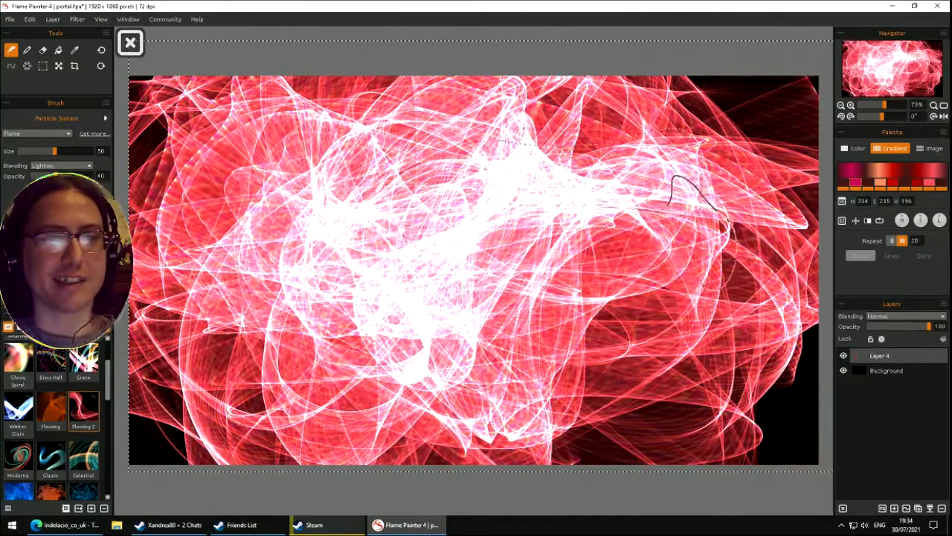
pyautogui.press('Delete')
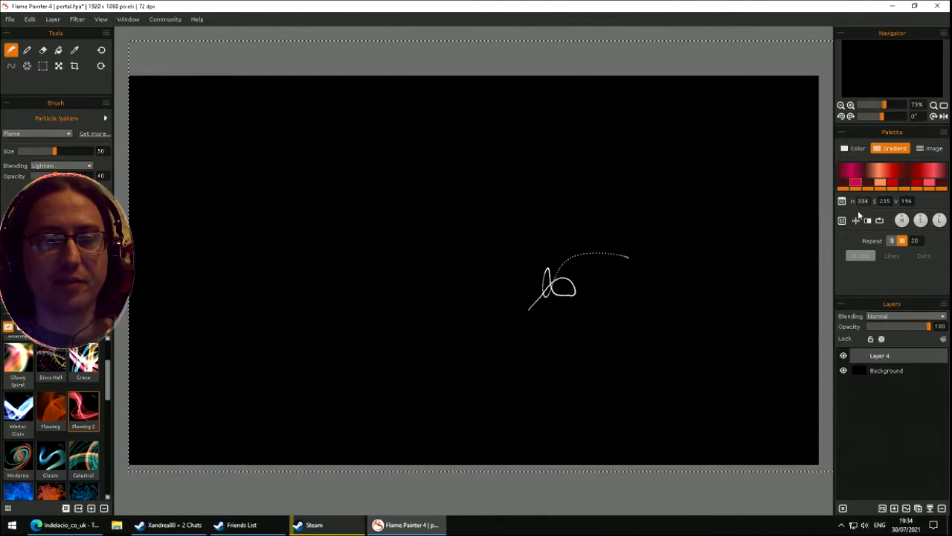
# - Apply the orange, white and teal gradient from the Gradient Library, paint Flowing 2 test strokes with it, and clear the layer
pyautogui.click(841, 221)
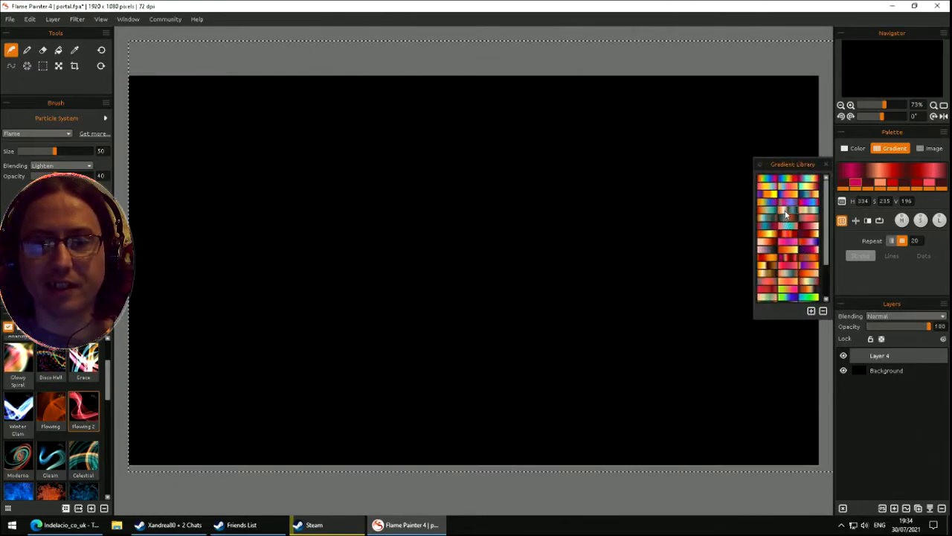
pyautogui.click(785, 210)
pyautogui.moveTo(633, 223)
pyautogui.mouseDown()
pyautogui.moveTo(640, 164)
pyautogui.moveTo(529, 381)
pyautogui.moveTo(276, 240)
pyautogui.moveTo(372, 121)
pyautogui.moveTo(692, 104)
pyautogui.moveTo(563, 294)
pyautogui.moveTo(531, 256)
pyautogui.moveTo(244, 304)
pyautogui.moveTo(346, 211)
pyautogui.moveTo(655, 312)
pyautogui.moveTo(824, 292)
pyautogui.moveTo(746, 201)
pyautogui.moveTo(565, 153)
pyautogui.moveTo(372, 216)
pyautogui.moveTo(320, 327)
pyautogui.moveTo(416, 366)
pyautogui.moveTo(476, 372)
pyautogui.moveTo(543, 350)
pyautogui.moveTo(566, 329)
pyautogui.mouseUp()
pyautogui.click(841, 221)
pyautogui.moveTo(237, 208)
pyautogui.mouseDown()
pyautogui.moveTo(227, 276)
pyautogui.moveTo(276, 327)
pyautogui.moveTo(342, 346)
pyautogui.moveTo(412, 335)
pyautogui.moveTo(499, 297)
pyautogui.moveTo(491, 223)
pyautogui.moveTo(342, 223)
pyautogui.moveTo(276, 340)
pyautogui.moveTo(350, 357)
pyautogui.moveTo(417, 297)
pyautogui.moveTo(343, 216)
pyautogui.moveTo(241, 192)
pyautogui.moveTo(416, 245)
pyautogui.moveTo(383, 223)
pyautogui.moveTo(272, 193)
pyautogui.moveTo(426, 236)
pyautogui.moveTo(531, 186)
pyautogui.moveTo(491, 297)
pyautogui.moveTo(513, 245)
pyautogui.moveTo(630, 313)
pyautogui.moveTo(297, 386)
pyautogui.moveTo(510, 44)
pyautogui.moveTo(699, 483)
pyautogui.moveTo(819, 223)
pyautogui.moveTo(238, 149)
pyautogui.moveTo(521, 89)
pyautogui.moveTo(461, 387)
pyautogui.moveTo(245, 283)
pyautogui.moveTo(223, 342)
pyautogui.moveTo(260, 424)
pyautogui.moveTo(707, 298)
pyautogui.moveTo(644, 189)
pyautogui.moveTo(484, 170)
pyautogui.moveTo(491, 335)
pyautogui.moveTo(531, 141)
pyautogui.moveTo(491, 349)
pyautogui.moveTo(298, 66)
pyautogui.moveTo(409, 89)
pyautogui.moveTo(587, 293)
pyautogui.moveTo(569, 186)
pyautogui.moveTo(256, 313)
pyautogui.moveTo(401, 344)
pyautogui.mouseUp()
pyautogui.press('Delete')
# - Layer dense Flowing 2 strokes in the orange-to-teal gradient over the entire canvas, and clear the layer
pyautogui.moveTo(331, 309)
pyautogui.mouseDown()
pyautogui.moveTo(502, 159)
pyautogui.moveTo(269, 205)
pyautogui.moveTo(736, 282)
pyautogui.moveTo(777, 249)
pyautogui.moveTo(268, 367)
pyautogui.moveTo(415, 297)
pyautogui.moveTo(672, 225)
pyautogui.moveTo(440, 227)
pyautogui.moveTo(301, 402)
pyautogui.moveTo(669, 171)
pyautogui.moveTo(251, 282)
pyautogui.moveTo(354, 275)
pyautogui.moveTo(626, 349)
pyautogui.moveTo(251, 228)
pyautogui.moveTo(684, 136)
pyautogui.mouseUp()
pyautogui.moveTo(199, 400)
pyautogui.mouseDown()
pyautogui.moveTo(731, 297)
pyautogui.moveTo(246, 127)
pyautogui.moveTo(729, 186)
pyautogui.moveTo(670, 216)
pyautogui.moveTo(253, 349)
pyautogui.moveTo(714, 327)
pyautogui.moveTo(261, 201)
pyautogui.moveTo(642, 377)
pyautogui.moveTo(669, 208)
pyautogui.moveTo(610, 223)
pyautogui.moveTo(358, 216)
pyautogui.moveTo(610, 267)
pyautogui.moveTo(223, 387)
pyautogui.moveTo(536, 119)
pyautogui.moveTo(312, 342)
pyautogui.mouseUp()
pyautogui.moveTo(502, 470)
pyautogui.mouseDown()
pyautogui.moveTo(159, 450)
pyautogui.moveTo(312, 59)
pyautogui.moveTo(744, 372)
pyautogui.moveTo(245, 513)
pyautogui.mouseUp()
pyautogui.moveTo(830, 303)
pyautogui.mouseDown()
pyautogui.moveTo(744, 462)
pyautogui.moveTo(766, 394)
pyautogui.moveTo(349, 417)
pyautogui.moveTo(427, 376)
pyautogui.moveTo(669, 312)
pyautogui.moveTo(536, 342)
pyautogui.moveTo(349, 186)
pyautogui.moveTo(449, 252)
pyautogui.moveTo(573, 156)
pyautogui.moveTo(357, 327)
pyautogui.moveTo(446, 223)
pyautogui.moveTo(654, 149)
pyautogui.moveTo(393, 319)
pyautogui.moveTo(461, 224)
pyautogui.moveTo(790, 366)
pyautogui.moveTo(454, 209)
pyautogui.moveTo(573, 272)
pyautogui.moveTo(647, 346)
pyautogui.mouseUp()
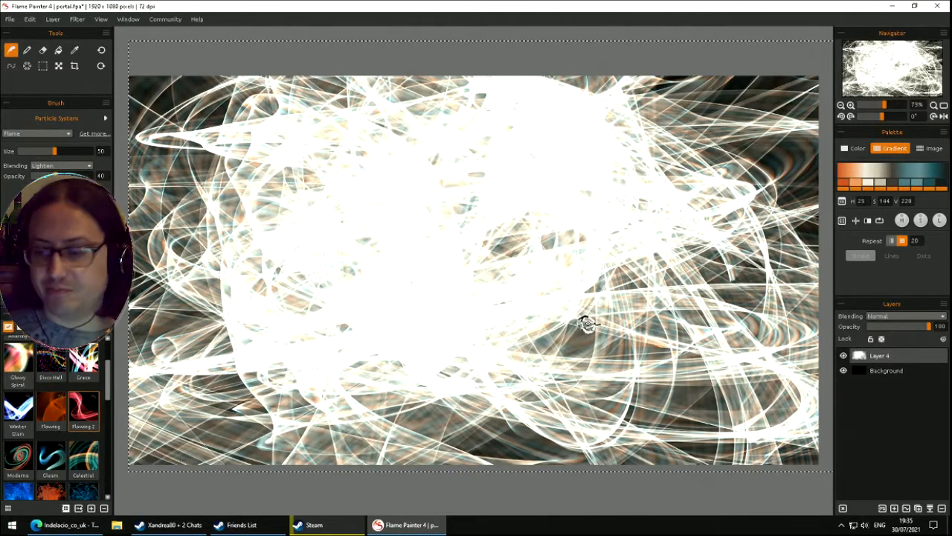
pyautogui.press('Delete')
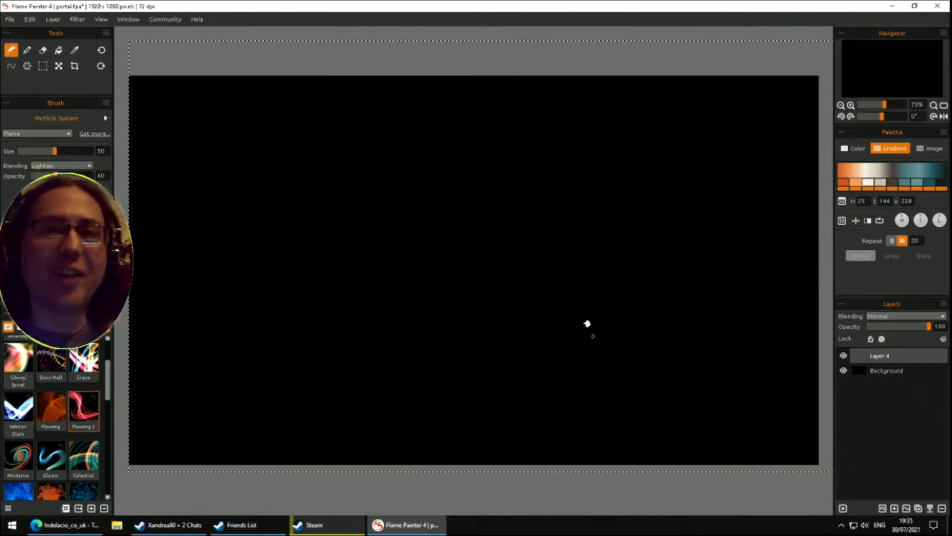
# - Choose the Moderna brush and paint looping teal, orange and red strokes across the canvas
pyautogui.click(24, 465)
pyautogui.moveTo(402, 216)
pyautogui.mouseDown()
pyautogui.moveTo(515, 221)
pyautogui.moveTo(486, 201)
pyautogui.moveTo(358, 370)
pyautogui.moveTo(340, 271)
pyautogui.moveTo(688, 288)
pyautogui.moveTo(532, 196)
pyautogui.moveTo(428, 304)
pyautogui.moveTo(337, 308)
pyautogui.moveTo(408, 282)
pyautogui.moveTo(503, 336)
pyautogui.moveTo(456, 402)
pyautogui.moveTo(519, 231)
pyautogui.moveTo(563, 304)
pyautogui.moveTo(365, 243)
pyautogui.moveTo(517, 298)
pyautogui.moveTo(321, 241)
pyautogui.moveTo(426, 181)
pyautogui.moveTo(199, 187)
pyautogui.moveTo(295, 269)
pyautogui.moveTo(508, 377)
pyautogui.moveTo(560, 285)
pyautogui.moveTo(427, 264)
pyautogui.moveTo(282, 212)
pyautogui.moveTo(417, 253)
pyautogui.mouseUp()
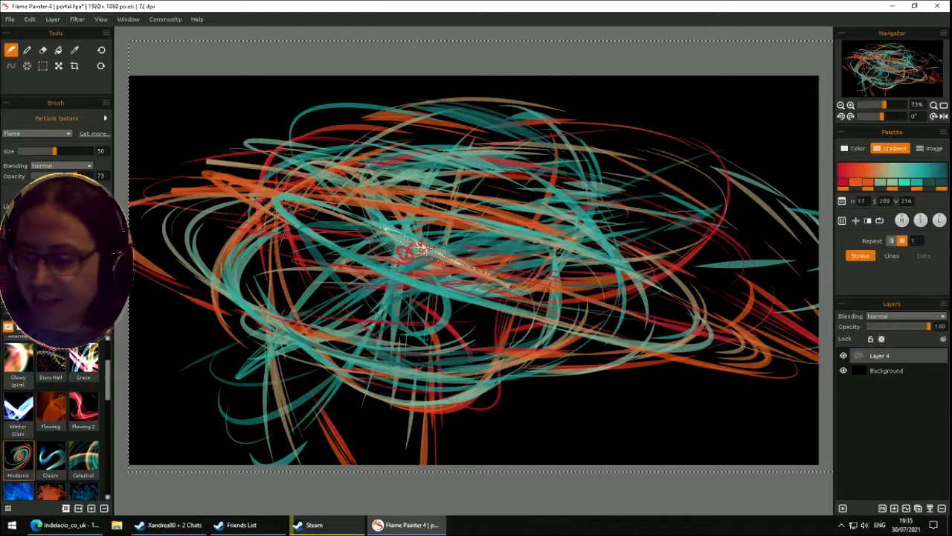
# - Clear the Moderna strokes and paint a flowing blue, teal and yellow ribbon across the canvas with the Gleam brush
pyautogui.press('Delete')
pyautogui.click(62, 461)
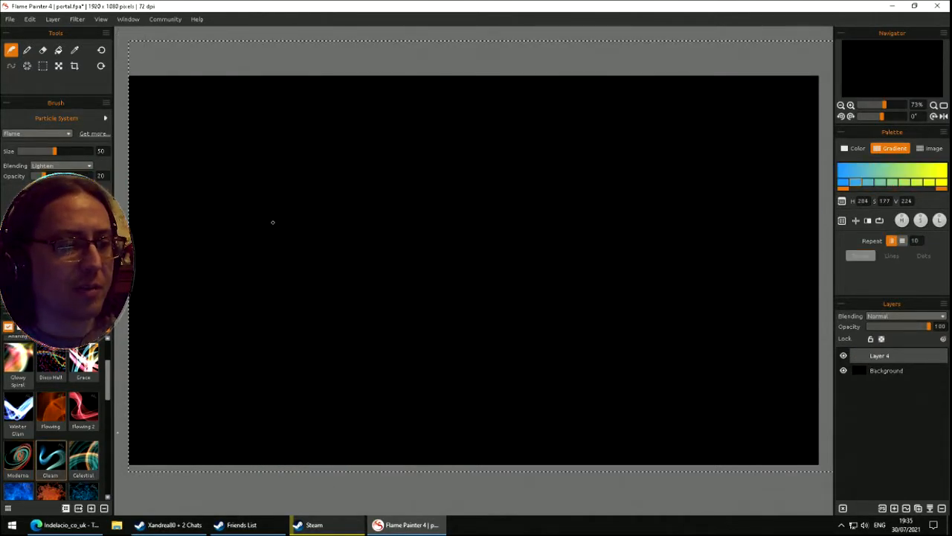
pyautogui.moveTo(441, 185)
pyautogui.mouseDown()
pyautogui.moveTo(487, 359)
pyautogui.moveTo(625, 355)
pyautogui.moveTo(651, 267)
pyautogui.moveTo(463, 154)
pyautogui.moveTo(383, 144)
pyautogui.moveTo(525, 172)
pyautogui.mouseUp()
pyautogui.moveTo(683, 247)
pyautogui.mouseDown()
pyautogui.moveTo(701, 415)
pyautogui.moveTo(342, 407)
pyautogui.moveTo(241, 342)
pyautogui.moveTo(297, 138)
pyautogui.mouseUp()
pyautogui.moveTo(186, 276)
pyautogui.mouseDown()
pyautogui.moveTo(355, 323)
pyautogui.moveTo(220, 385)
pyautogui.mouseUp()
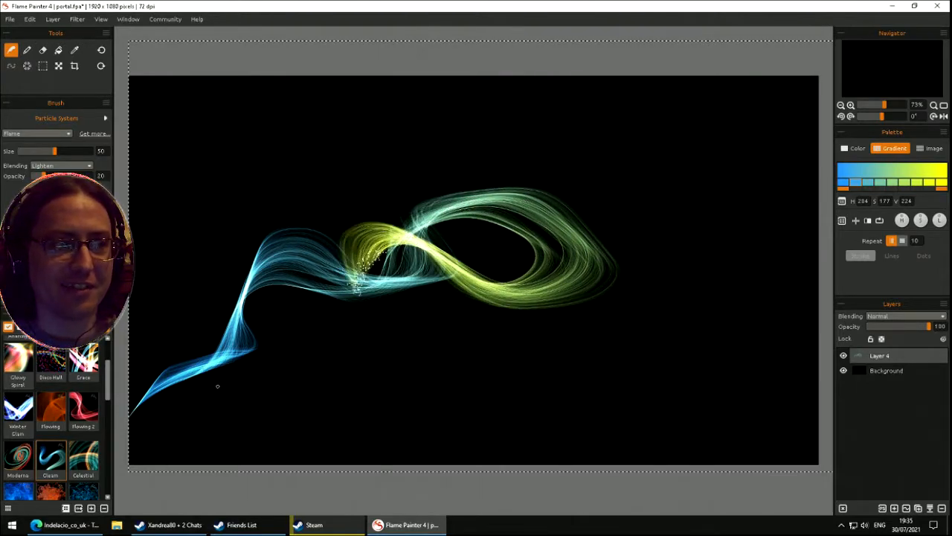
pyautogui.moveTo(661, 417)
pyautogui.mouseDown()
pyautogui.moveTo(732, 412)
pyautogui.moveTo(763, 429)
pyautogui.mouseUp()
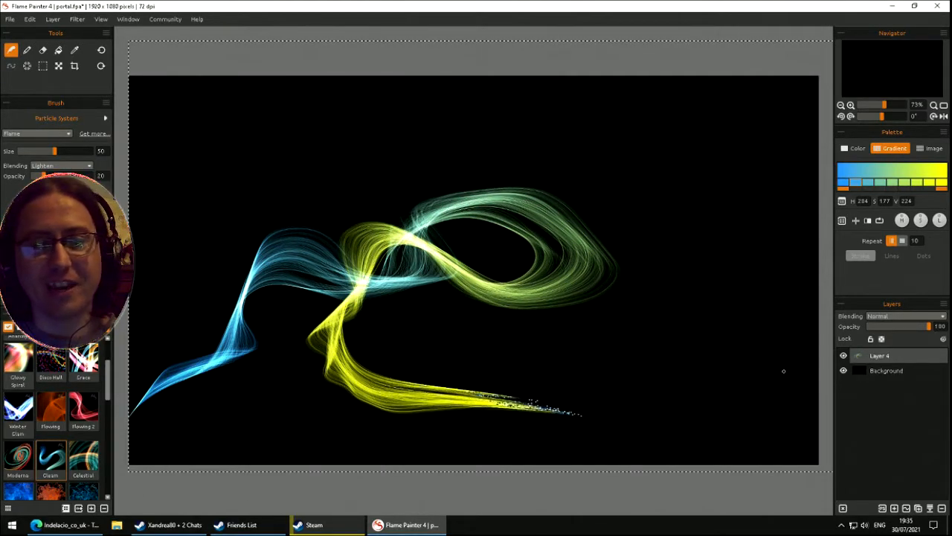
pyautogui.moveTo(723, 268)
pyautogui.mouseDown()
pyautogui.moveTo(662, 230)
pyautogui.moveTo(741, 198)
pyautogui.moveTo(768, 200)
pyautogui.moveTo(653, 122)
pyautogui.moveTo(546, 103)
pyautogui.moveTo(476, 111)
pyautogui.moveTo(638, 205)
pyautogui.mouseUp()
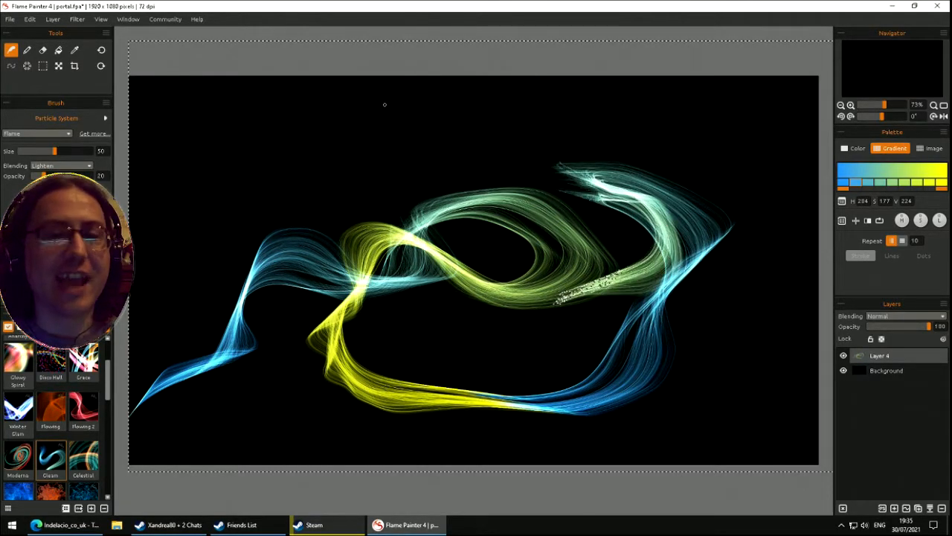
pyautogui.moveTo(202, 339)
pyautogui.mouseDown()
pyautogui.moveTo(235, 387)
pyautogui.moveTo(663, 369)
pyautogui.moveTo(758, 334)
pyautogui.moveTo(811, 433)
pyautogui.mouseUp()
pyautogui.moveTo(778, 300)
pyautogui.mouseDown()
pyautogui.moveTo(696, 168)
pyautogui.moveTo(645, 129)
pyautogui.moveTo(884, 143)
pyautogui.moveTo(648, 80)
pyautogui.moveTo(742, 128)
pyautogui.moveTo(665, 121)
pyautogui.moveTo(545, 140)
pyautogui.moveTo(361, 77)
pyautogui.mouseUp()
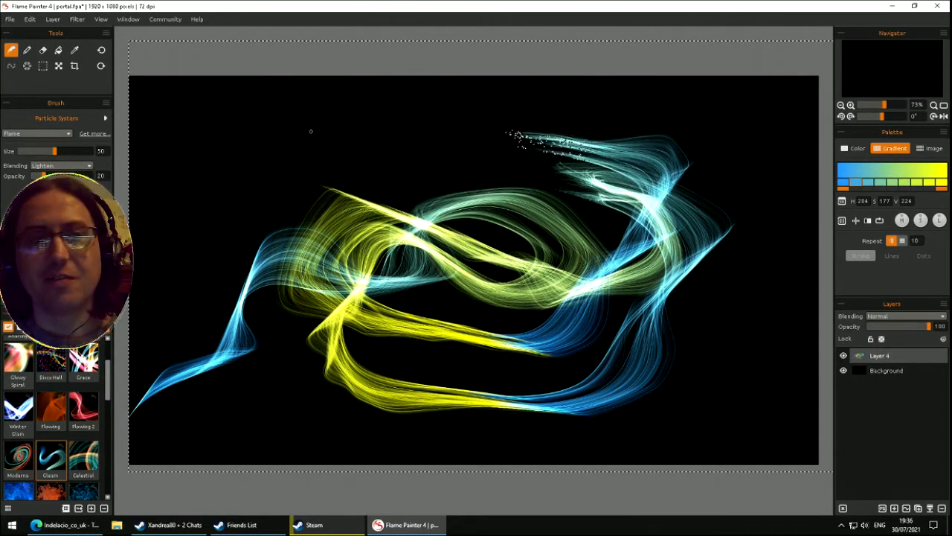
# - Add more looping Gleam strokes through the centre and around the left and upper canvas, and clear the layer
pyautogui.moveTo(466, 178)
pyautogui.mouseDown()
pyautogui.moveTo(505, 313)
pyautogui.moveTo(228, 276)
pyautogui.moveTo(195, 132)
pyautogui.moveTo(150, 293)
pyautogui.moveTo(245, 267)
pyautogui.moveTo(290, 358)
pyautogui.moveTo(600, 161)
pyautogui.mouseUp()
pyautogui.moveTo(580, 423)
pyautogui.mouseDown()
pyautogui.moveTo(233, 377)
pyautogui.moveTo(220, 410)
pyautogui.moveTo(170, 400)
pyautogui.mouseUp()
pyautogui.moveTo(148, 198)
pyautogui.mouseDown()
pyautogui.moveTo(149, 156)
pyautogui.moveTo(185, 130)
pyautogui.moveTo(250, 108)
pyautogui.moveTo(556, 106)
pyautogui.moveTo(628, 83)
pyautogui.mouseUp()
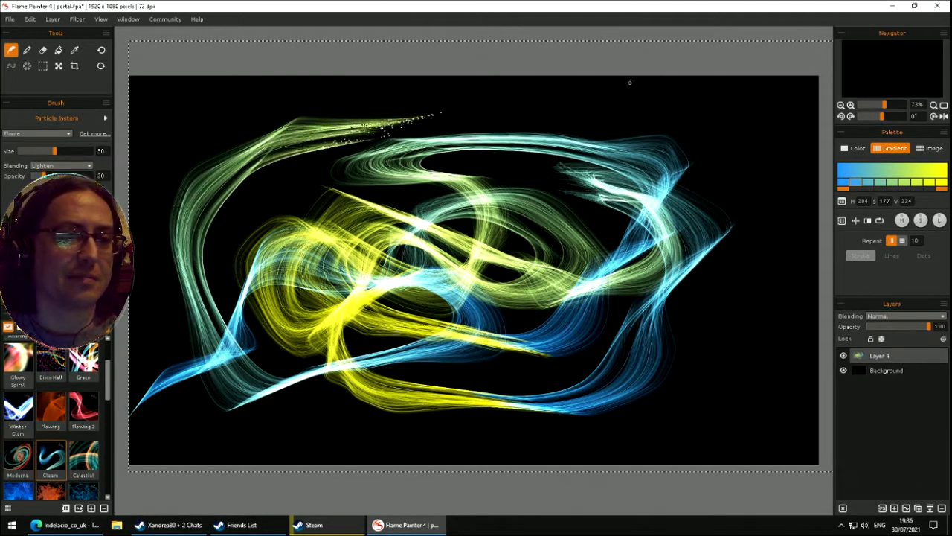
pyautogui.moveTo(723, 147)
pyautogui.mouseDown()
pyautogui.moveTo(463, 168)
pyautogui.moveTo(417, 153)
pyautogui.mouseUp()
pyautogui.press('Delete')
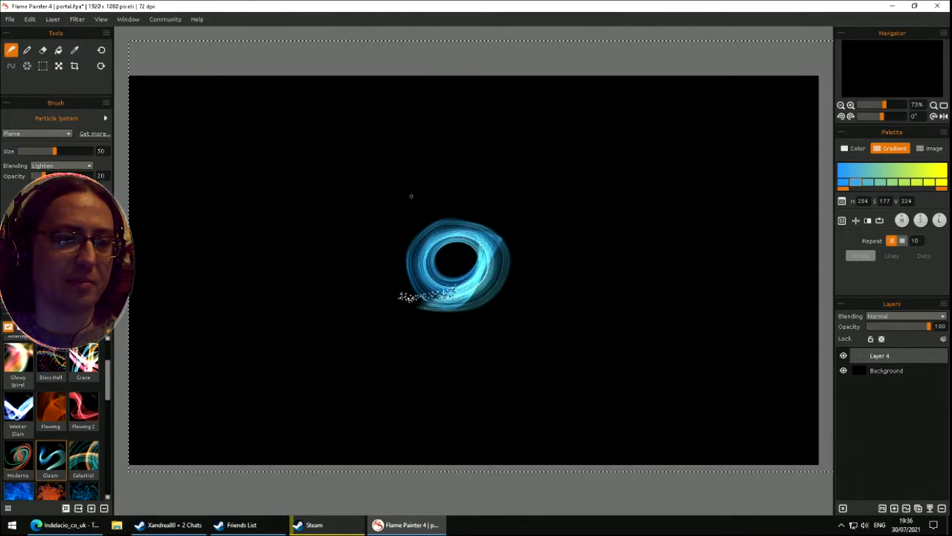
# - Build up overlapping blue, teal and yellow Gleam rings around the small blue ring and paint over its core
pyautogui.moveTo(548, 417)
pyautogui.mouseDown()
pyautogui.moveTo(404, 422)
pyautogui.moveTo(308, 331)
pyautogui.moveTo(281, 236)
pyautogui.moveTo(342, 177)
pyautogui.moveTo(436, 136)
pyautogui.moveTo(593, 179)
pyautogui.mouseUp()
pyautogui.moveTo(610, 291)
pyautogui.mouseDown()
pyautogui.moveTo(602, 374)
pyautogui.moveTo(557, 434)
pyautogui.moveTo(467, 458)
pyautogui.moveTo(369, 444)
pyautogui.moveTo(250, 370)
pyautogui.mouseUp()
pyautogui.moveTo(245, 244)
pyautogui.mouseDown()
pyautogui.moveTo(273, 193)
pyautogui.moveTo(331, 171)
pyautogui.moveTo(550, 135)
pyautogui.moveTo(592, 165)
pyautogui.moveTo(667, 277)
pyautogui.moveTo(654, 379)
pyautogui.moveTo(632, 433)
pyautogui.moveTo(492, 485)
pyautogui.moveTo(363, 473)
pyautogui.moveTo(285, 455)
pyautogui.moveTo(221, 387)
pyautogui.moveTo(211, 320)
pyautogui.moveTo(230, 237)
pyautogui.moveTo(327, 123)
pyautogui.moveTo(416, 108)
pyautogui.moveTo(490, 111)
pyautogui.mouseUp()
pyautogui.moveTo(630, 193)
pyautogui.mouseDown()
pyautogui.moveTo(671, 269)
pyautogui.moveTo(685, 362)
pyautogui.moveTo(654, 438)
pyautogui.moveTo(613, 467)
pyautogui.moveTo(365, 483)
pyautogui.moveTo(306, 507)
pyautogui.moveTo(221, 470)
pyautogui.moveTo(161, 376)
pyautogui.moveTo(204, 239)
pyautogui.moveTo(268, 130)
pyautogui.moveTo(430, 88)
pyautogui.moveTo(517, 110)
pyautogui.moveTo(644, 204)
pyautogui.mouseUp()
pyautogui.moveTo(636, 413)
pyautogui.mouseDown()
pyautogui.moveTo(481, 495)
pyautogui.moveTo(359, 469)
pyautogui.moveTo(260, 365)
pyautogui.moveTo(279, 309)
pyautogui.moveTo(262, 220)
pyautogui.moveTo(354, 176)
pyautogui.moveTo(411, 163)
pyautogui.moveTo(471, 169)
pyautogui.moveTo(575, 286)
pyautogui.mouseUp()
pyautogui.moveTo(495, 257)
pyautogui.mouseDown()
pyautogui.moveTo(447, 322)
pyautogui.moveTo(383, 323)
pyautogui.mouseUp()
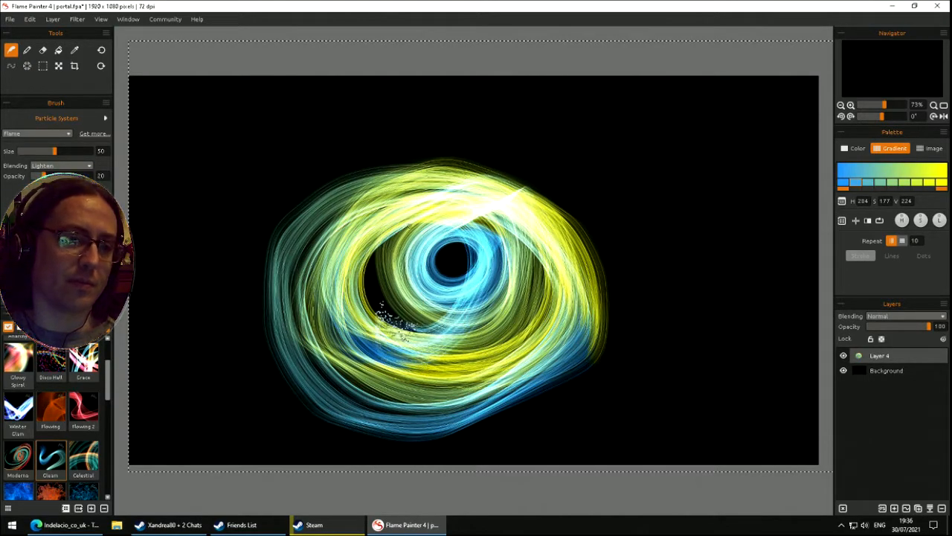
pyautogui.moveTo(365, 271)
pyautogui.mouseDown()
pyautogui.moveTo(351, 247)
pyautogui.moveTo(400, 211)
pyautogui.mouseUp()
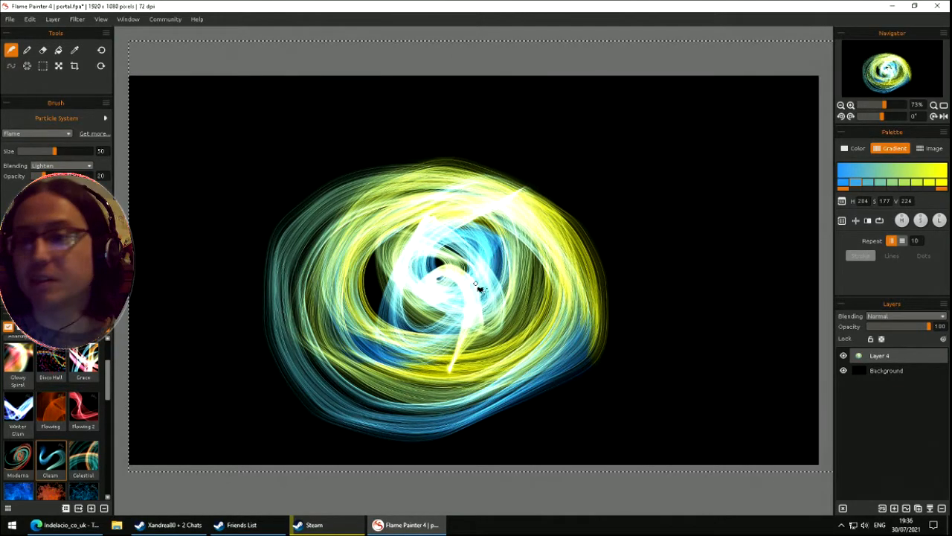
# - Apply an orange-to-yellow gradient from the Gradient Library, paint Gleam loops around the rings, and clear the layer
pyautogui.click(841, 221)
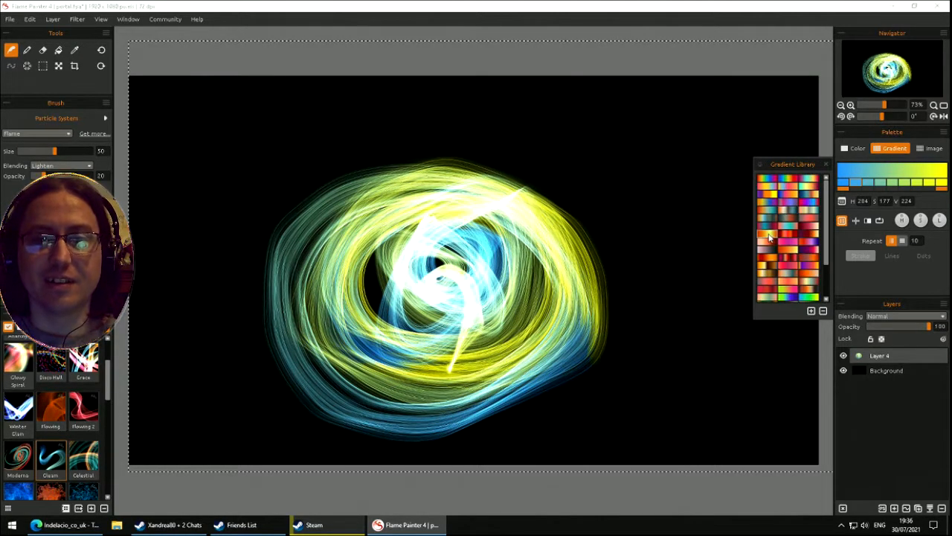
pyautogui.click(769, 235)
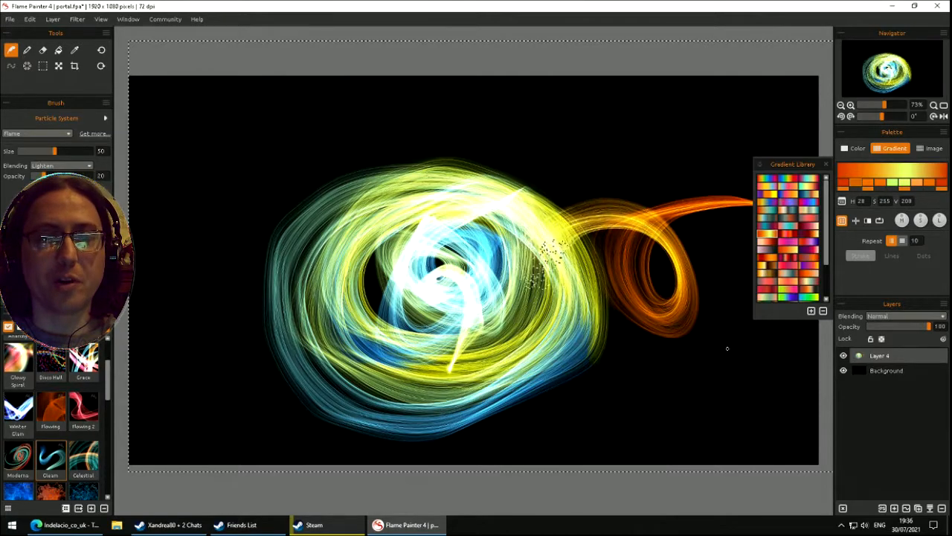
pyautogui.moveTo(711, 357); pyautogui.dragTo(657, 121)
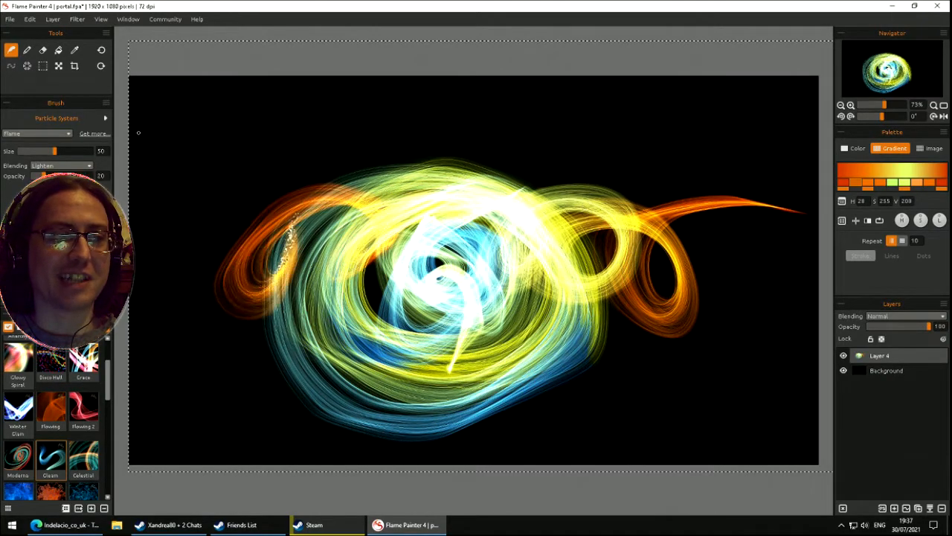
pyautogui.moveTo(189, 370)
pyautogui.mouseDown()
pyautogui.moveTo(323, 206)
pyautogui.moveTo(146, 300)
pyautogui.mouseUp()
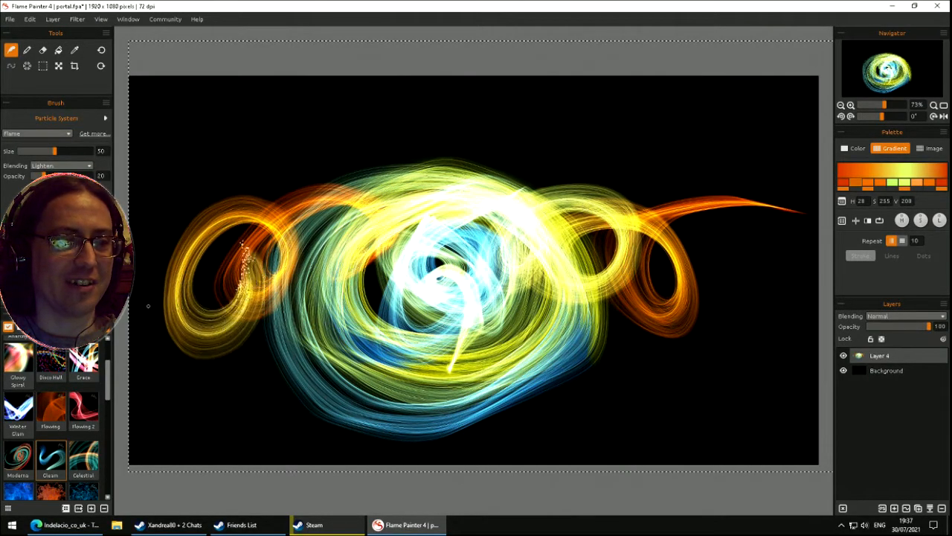
pyautogui.moveTo(371, 432); pyautogui.dragTo(637, 419)
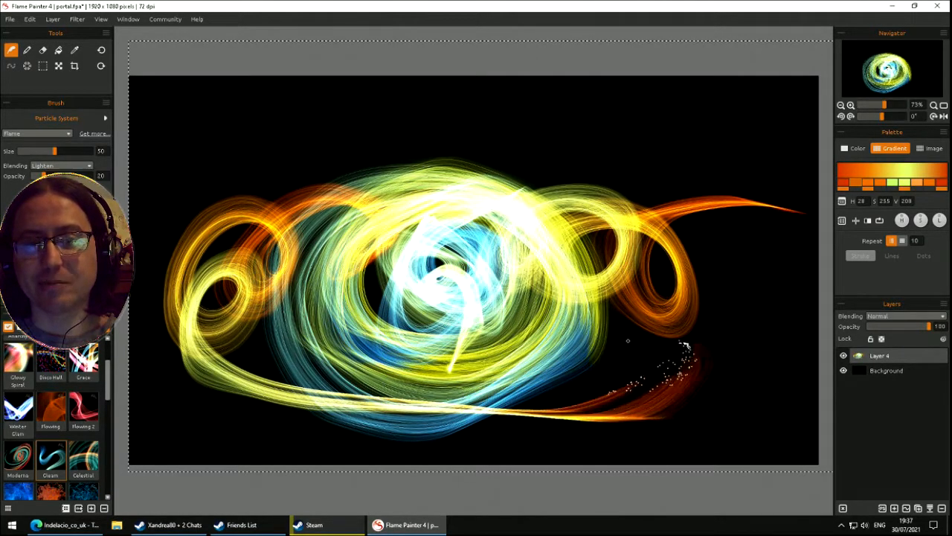
pyautogui.press('Delete')
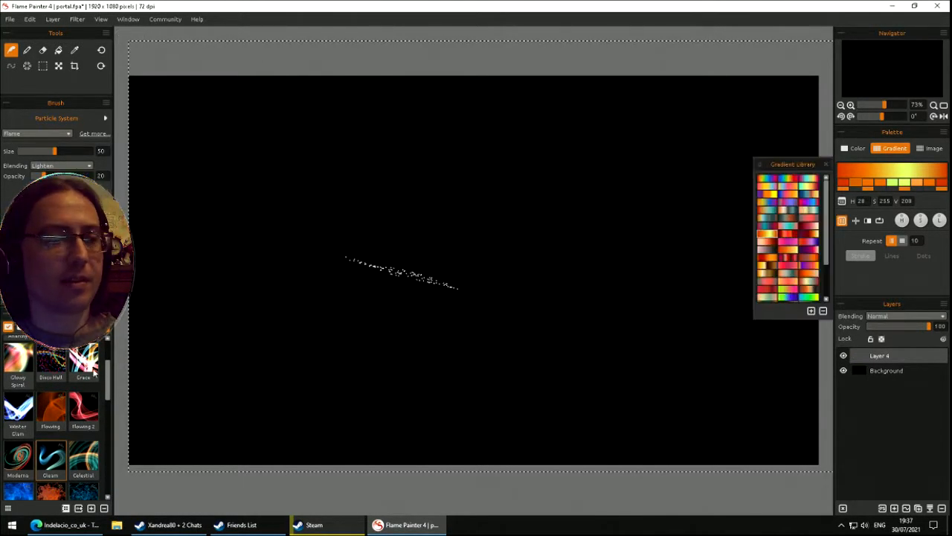
# - Choose the Celestial brush, paint dense glowing swirls around the canvas centre, and clear the layer
pyautogui.click(82, 465)
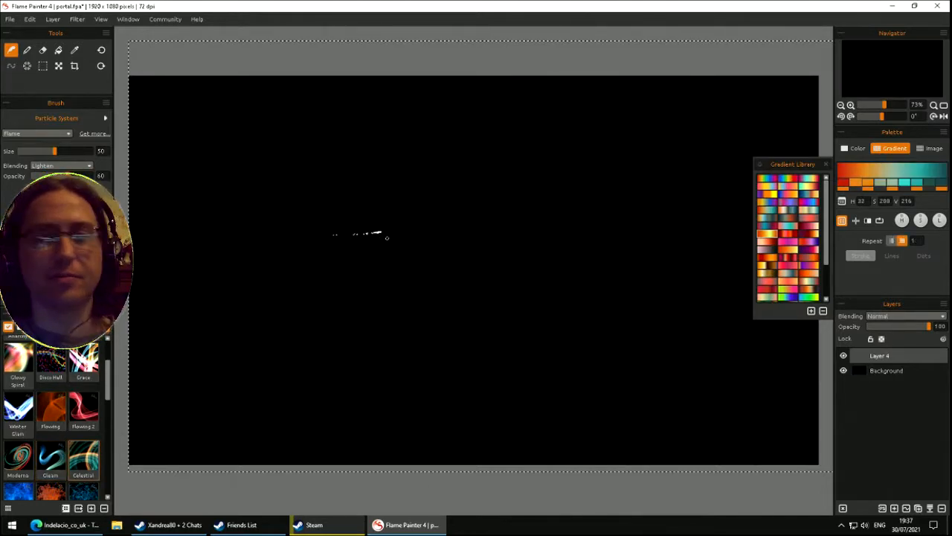
pyautogui.moveTo(420, 306)
pyautogui.mouseDown()
pyautogui.moveTo(501, 290)
pyautogui.moveTo(414, 122)
pyautogui.moveTo(268, 283)
pyautogui.moveTo(491, 492)
pyautogui.moveTo(342, 342)
pyautogui.moveTo(385, 141)
pyautogui.moveTo(454, 194)
pyautogui.moveTo(554, 358)
pyautogui.moveTo(416, 401)
pyautogui.moveTo(350, 171)
pyautogui.moveTo(506, 394)
pyautogui.moveTo(430, 132)
pyautogui.mouseUp()
pyautogui.moveTo(569, 215)
pyautogui.mouseDown()
pyautogui.moveTo(446, 275)
pyautogui.moveTo(476, 104)
pyautogui.moveTo(601, 195)
pyautogui.moveTo(424, 259)
pyautogui.moveTo(619, 289)
pyautogui.mouseUp()
pyautogui.moveTo(386, 335); pyautogui.dragTo(393, 334)
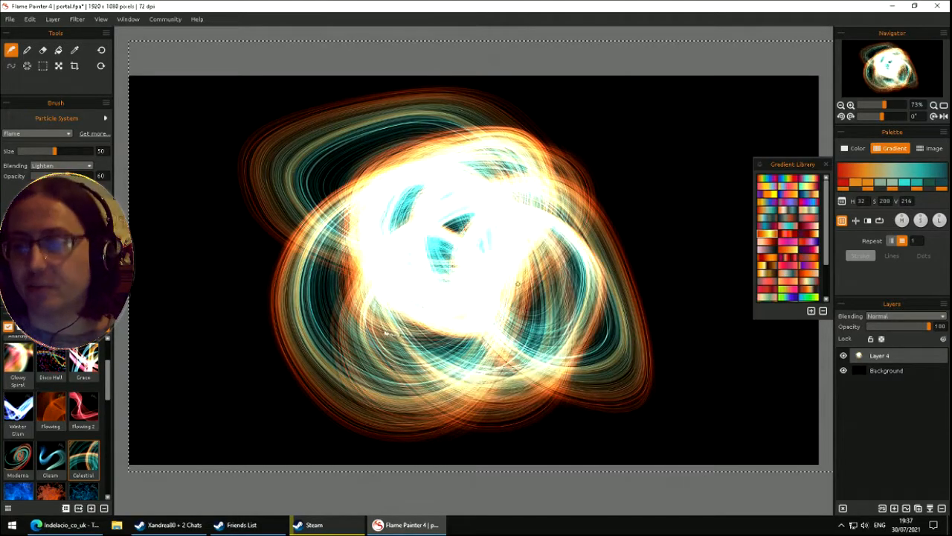
pyautogui.press('Delete')
# - Close the Gradient Library, paint sweeping Celestial strokes across the canvas, and clear the layer
pyautogui.click(841, 220)
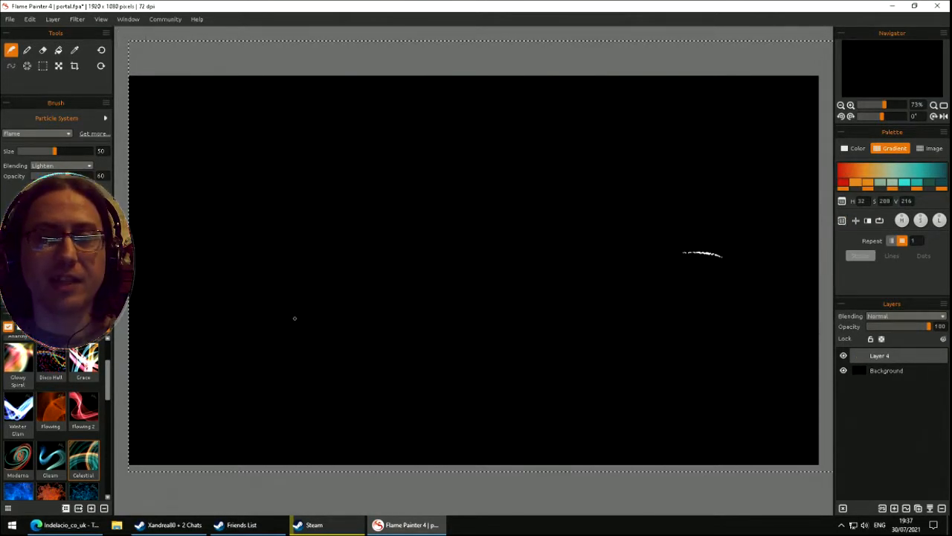
pyautogui.moveTo(479, 239)
pyautogui.mouseDown()
pyautogui.moveTo(374, 134)
pyautogui.moveTo(279, 404)
pyautogui.moveTo(659, 176)
pyautogui.moveTo(405, 149)
pyautogui.moveTo(191, 325)
pyautogui.moveTo(606, 304)
pyautogui.moveTo(647, 121)
pyautogui.moveTo(632, 373)
pyautogui.moveTo(457, 390)
pyautogui.moveTo(513, 372)
pyautogui.moveTo(298, 155)
pyautogui.mouseUp()
pyautogui.moveTo(632, 276)
pyautogui.mouseDown()
pyautogui.moveTo(261, 313)
pyautogui.moveTo(782, 201)
pyautogui.moveTo(263, 294)
pyautogui.moveTo(221, 250)
pyautogui.moveTo(417, 257)
pyautogui.moveTo(732, 128)
pyautogui.mouseUp()
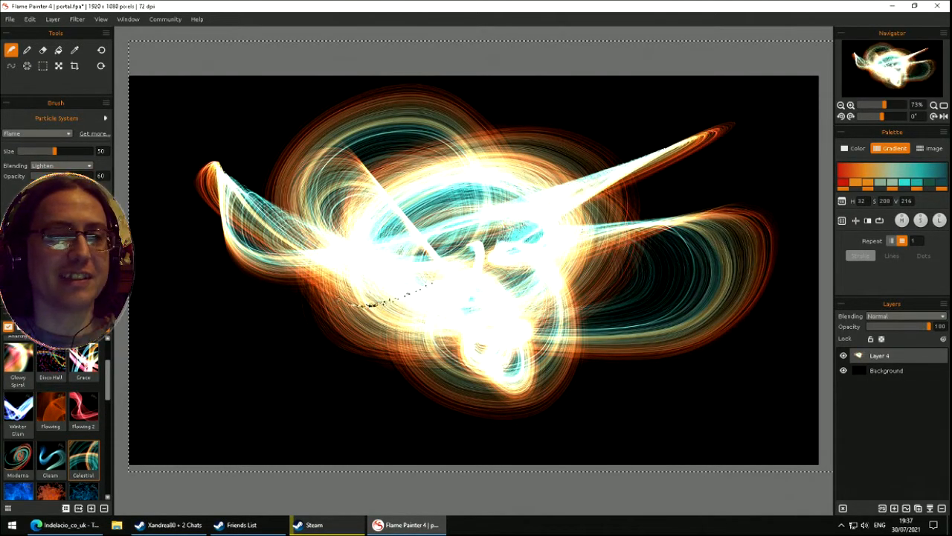
pyautogui.press('Delete')
# - Write the letters BRB across the canvas with the Celestial brush, and clear the layer
pyautogui.moveTo(163, 258); pyautogui.dragTo(186, 163)
pyautogui.moveTo(255, 318)
pyautogui.mouseDown()
pyautogui.moveTo(210, 270)
pyautogui.moveTo(314, 203)
pyautogui.moveTo(201, 158)
pyautogui.mouseUp()
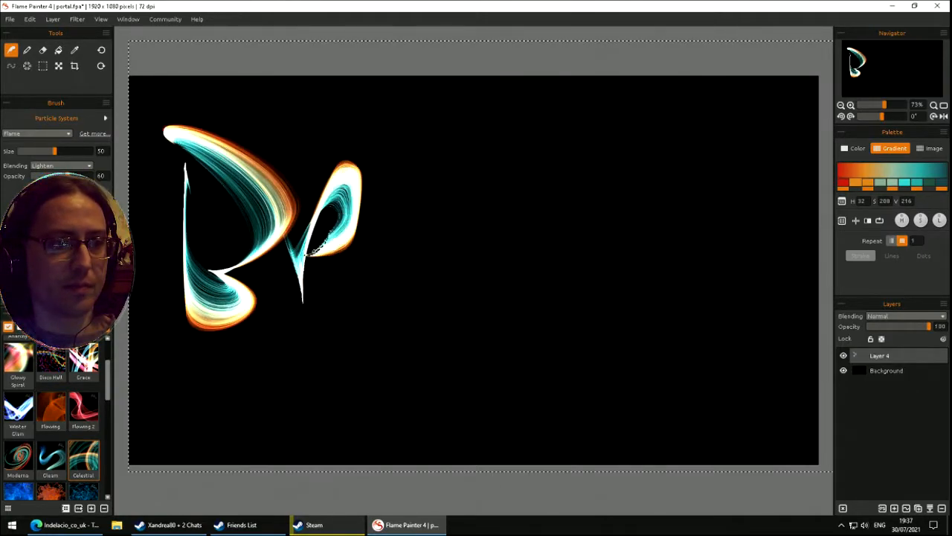
pyautogui.moveTo(459, 217)
pyautogui.mouseDown()
pyautogui.moveTo(408, 215)
pyautogui.moveTo(491, 306)
pyautogui.moveTo(414, 310)
pyautogui.mouseUp()
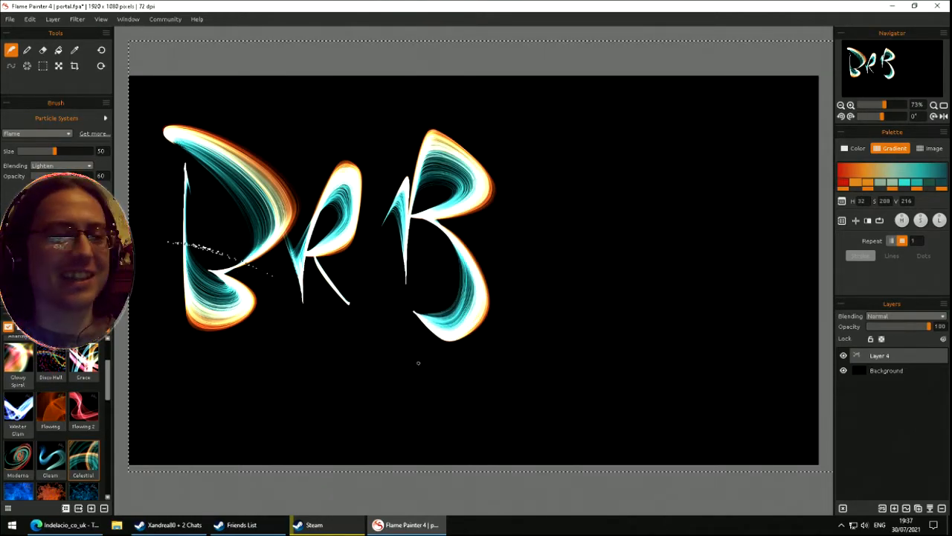
pyautogui.press('Delete')
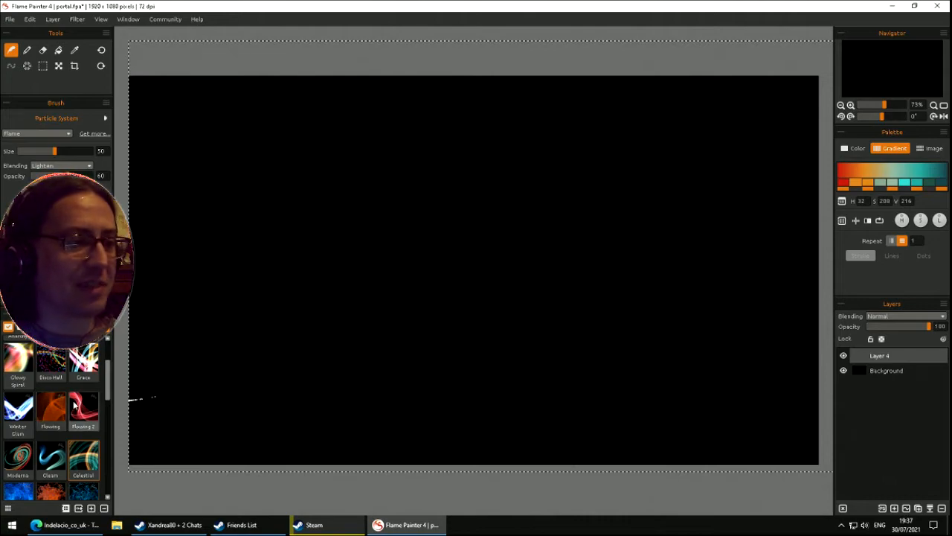
# - Choose the Disco Hall brush, paint a short test stroke, and clear the layer
pyautogui.click(62, 364)
pyautogui.moveTo(263, 333)
pyautogui.mouseDown()
pyautogui.moveTo(276, 84)
pyautogui.moveTo(326, 234)
pyautogui.moveTo(291, 253)
pyautogui.moveTo(395, 284)
pyautogui.moveTo(343, 372)
pyautogui.mouseUp()
pyautogui.press('Delete')
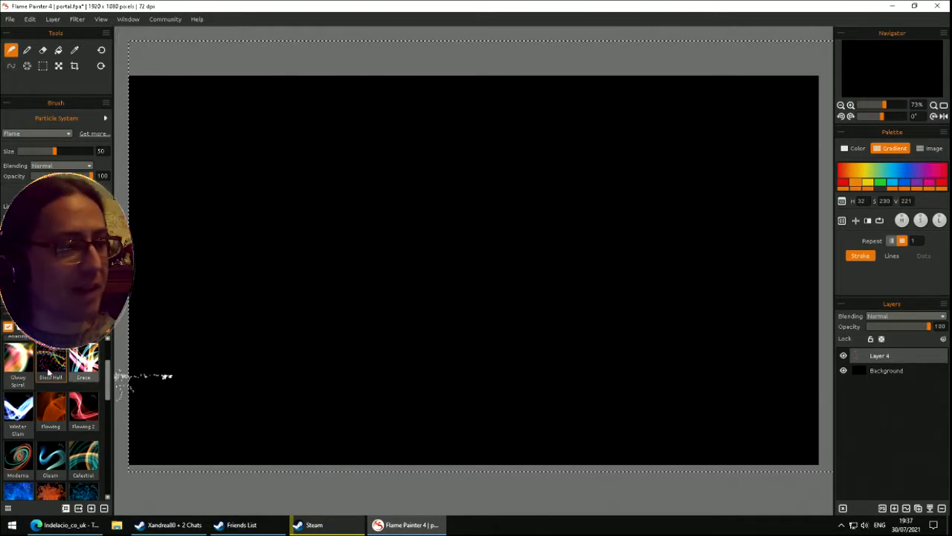
# - Choose the Glowy Spiral brush, paint test strokes on the left of the canvas, and clear the layer
pyautogui.click(17, 361)
pyautogui.moveTo(269, 234)
pyautogui.mouseDown()
pyautogui.moveTo(224, 307)
pyautogui.moveTo(235, 303)
pyautogui.moveTo(233, 328)
pyautogui.mouseUp()
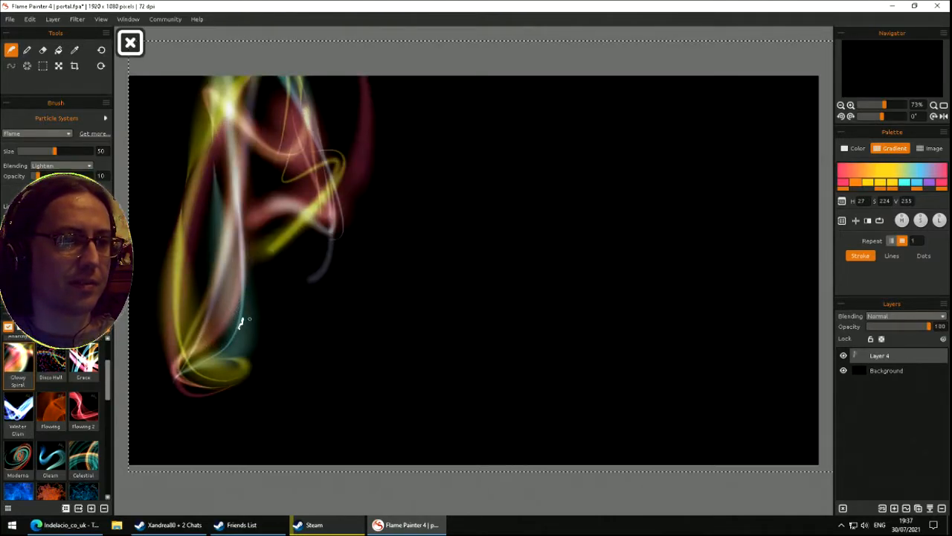
pyautogui.press('Delete')
# - Try to write BRB with the Glowy Spiral brush across the canvas, and clear the layer
pyautogui.moveTo(231, 274)
pyautogui.mouseDown()
pyautogui.moveTo(290, 357)
pyautogui.moveTo(324, 223)
pyautogui.moveTo(339, 212)
pyautogui.moveTo(332, 308)
pyautogui.mouseUp()
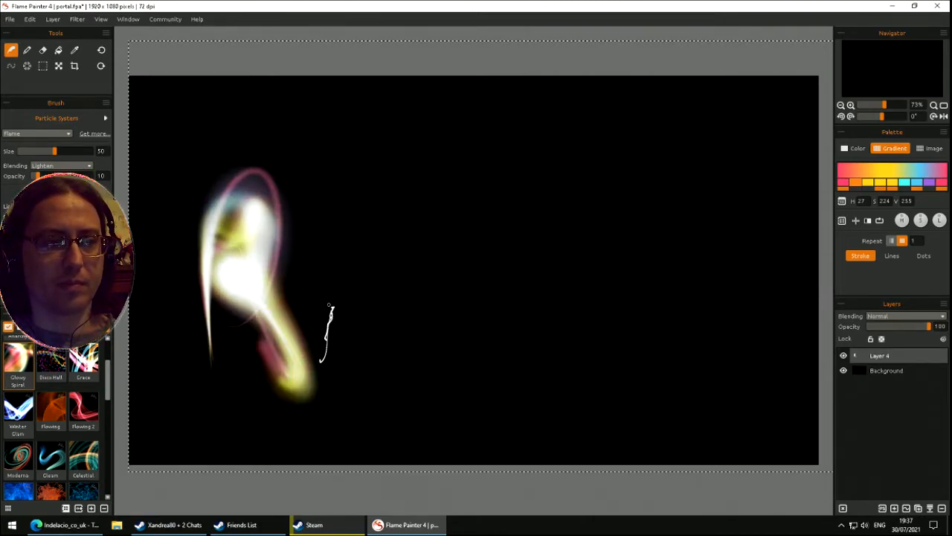
pyautogui.moveTo(505, 312)
pyautogui.mouseDown()
pyautogui.moveTo(533, 221)
pyautogui.moveTo(458, 227)
pyautogui.moveTo(491, 257)
pyautogui.moveTo(692, 71)
pyautogui.moveTo(829, 107)
pyautogui.moveTo(717, 129)
pyautogui.mouseUp()
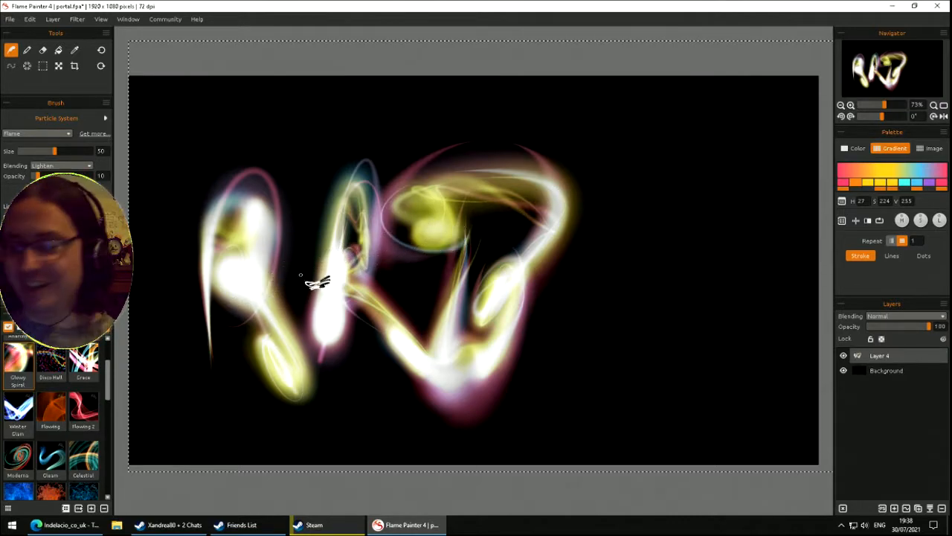
pyautogui.press('Delete')
# - Try larger BRB lettering over the whole canvas with the Glowy Spiral brush, and clear the layer
pyautogui.moveTo(279, 277); pyautogui.dragTo(204, 352)
pyautogui.moveTo(204, 247)
pyautogui.mouseDown()
pyautogui.moveTo(327, 364)
pyautogui.moveTo(276, 313)
pyautogui.moveTo(301, 339)
pyautogui.moveTo(417, 190)
pyautogui.moveTo(397, 253)
pyautogui.moveTo(446, 320)
pyautogui.moveTo(503, 213)
pyautogui.moveTo(563, 421)
pyautogui.moveTo(610, 313)
pyautogui.mouseUp()
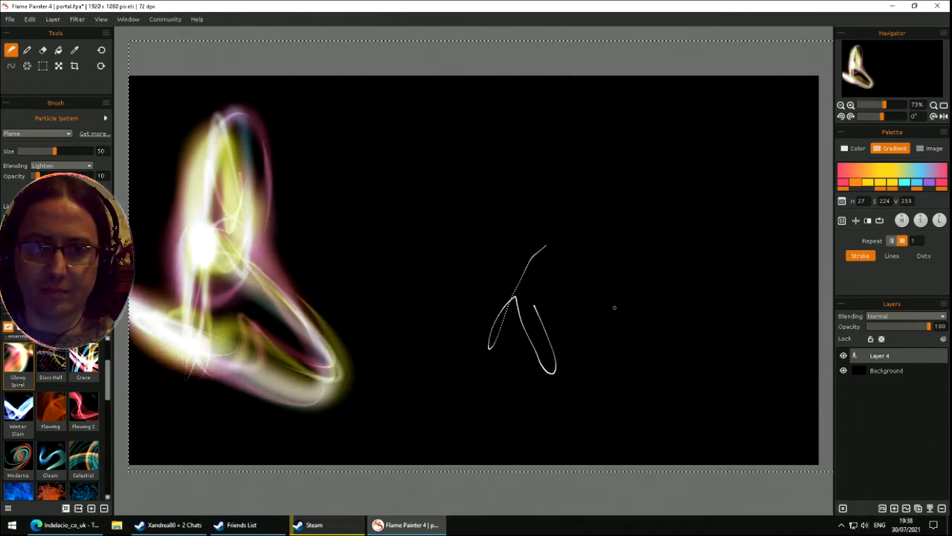
pyautogui.moveTo(525, 215)
pyautogui.mouseDown()
pyautogui.moveTo(548, 221)
pyautogui.moveTo(761, 119)
pyautogui.moveTo(776, 138)
pyautogui.moveTo(748, 154)
pyautogui.mouseUp()
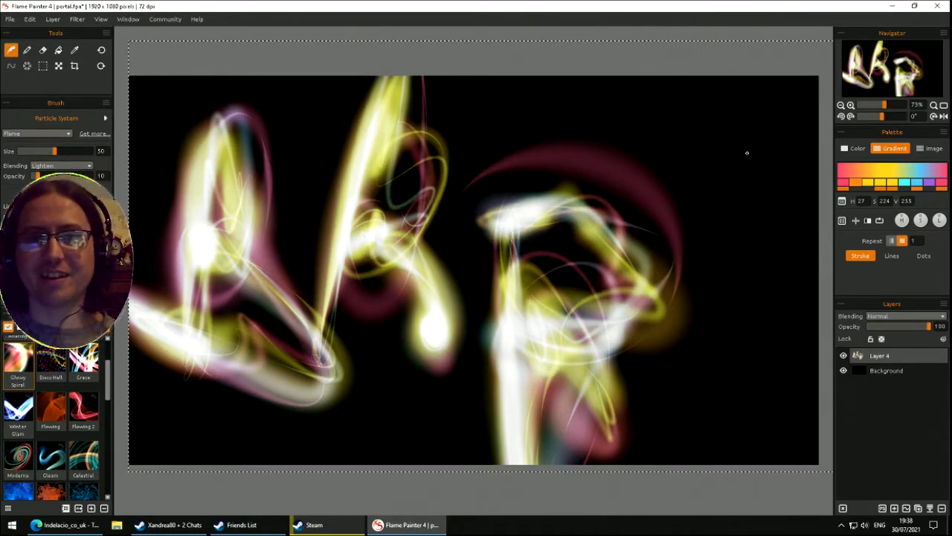
pyautogui.press('Delete')
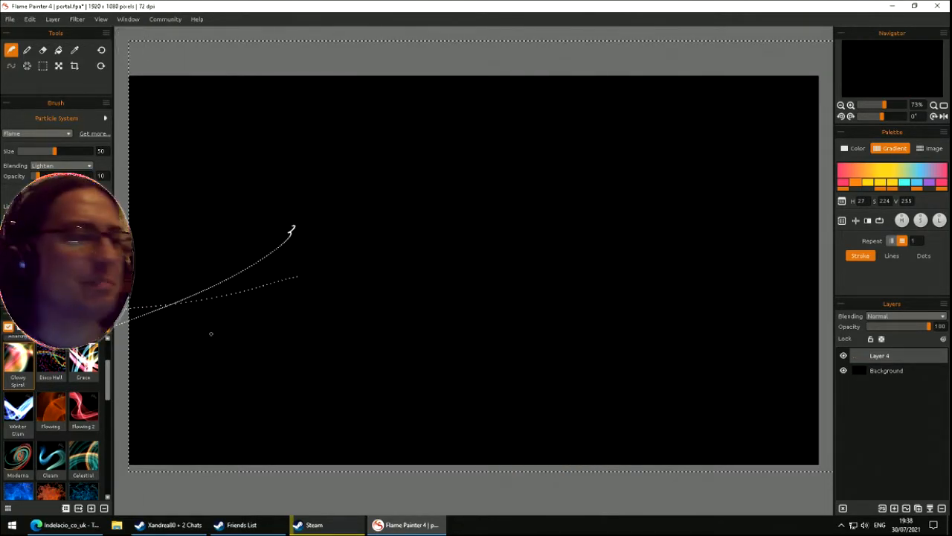
# - Choose the Grace brush, paint test strokes across the canvas, and clear the layer
pyautogui.click(85, 360)
pyautogui.moveTo(213, 211)
pyautogui.mouseDown()
pyautogui.moveTo(224, 334)
pyautogui.moveTo(291, 195)
pyautogui.moveTo(236, 195)
pyautogui.mouseUp()
pyautogui.moveTo(542, 208); pyautogui.dragTo(364, 235)
pyautogui.moveTo(405, 138)
pyautogui.mouseDown()
pyautogui.moveTo(403, 170)
pyautogui.moveTo(446, 324)
pyautogui.moveTo(481, 347)
pyautogui.moveTo(513, 440)
pyautogui.moveTo(488, 350)
pyautogui.mouseUp()
pyautogui.press('Delete')
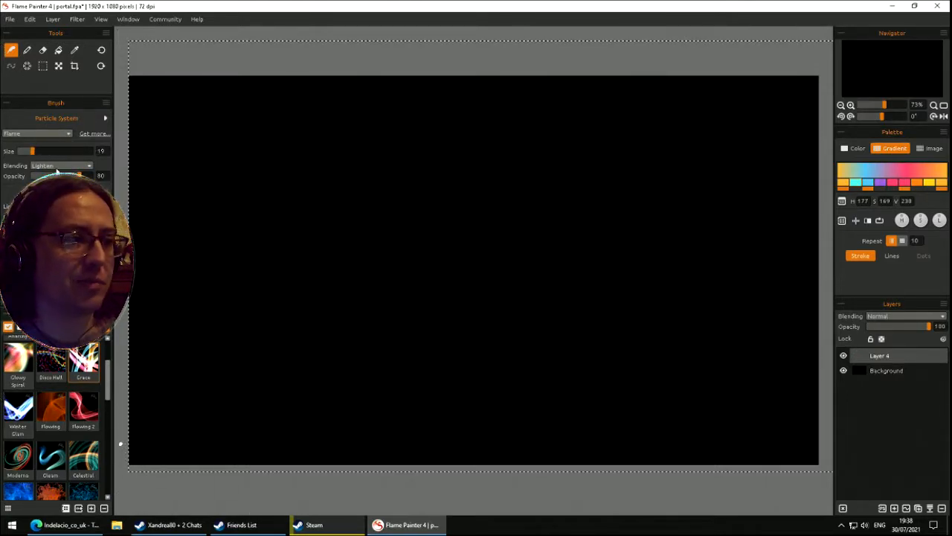
# - Write BRB in multicoloured strokes with the Grace brush, and clear the layer
pyautogui.moveTo(211, 227)
pyautogui.mouseDown()
pyautogui.moveTo(241, 194)
pyautogui.moveTo(235, 220)
pyautogui.moveTo(264, 279)
pyautogui.moveTo(226, 301)
pyautogui.mouseUp()
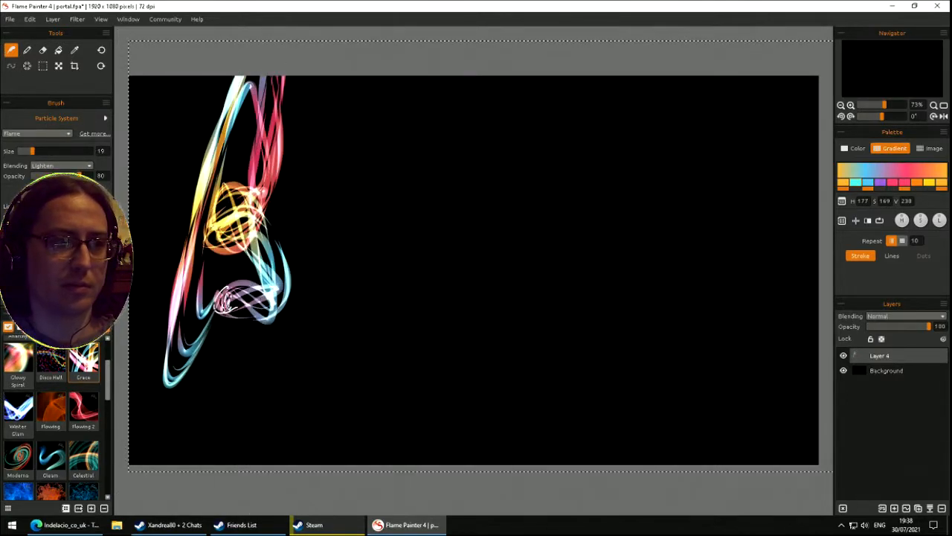
pyautogui.moveTo(351, 311)
pyautogui.mouseDown()
pyautogui.moveTo(395, 215)
pyautogui.moveTo(404, 311)
pyautogui.moveTo(420, 351)
pyautogui.mouseUp()
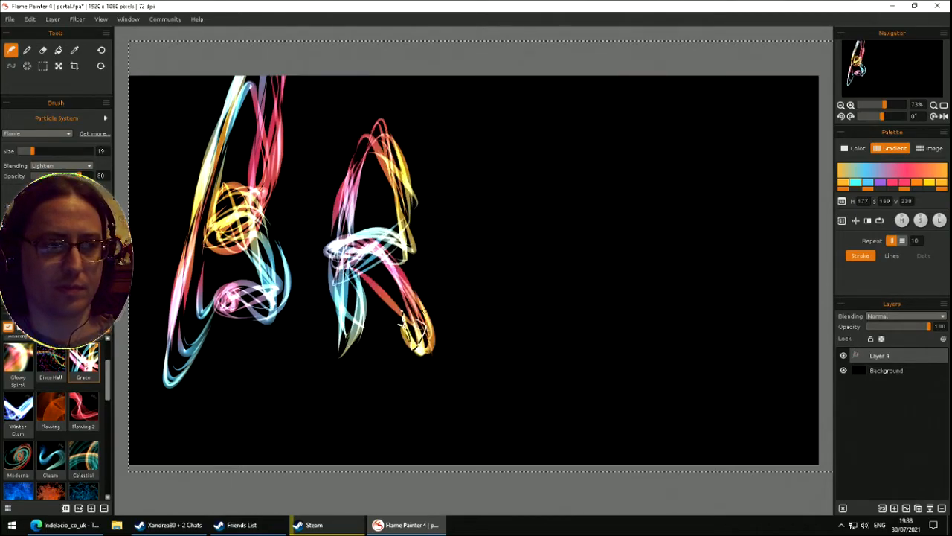
pyautogui.moveTo(533, 145)
pyautogui.mouseDown()
pyautogui.moveTo(514, 350)
pyautogui.moveTo(551, 215)
pyautogui.moveTo(535, 203)
pyautogui.mouseUp()
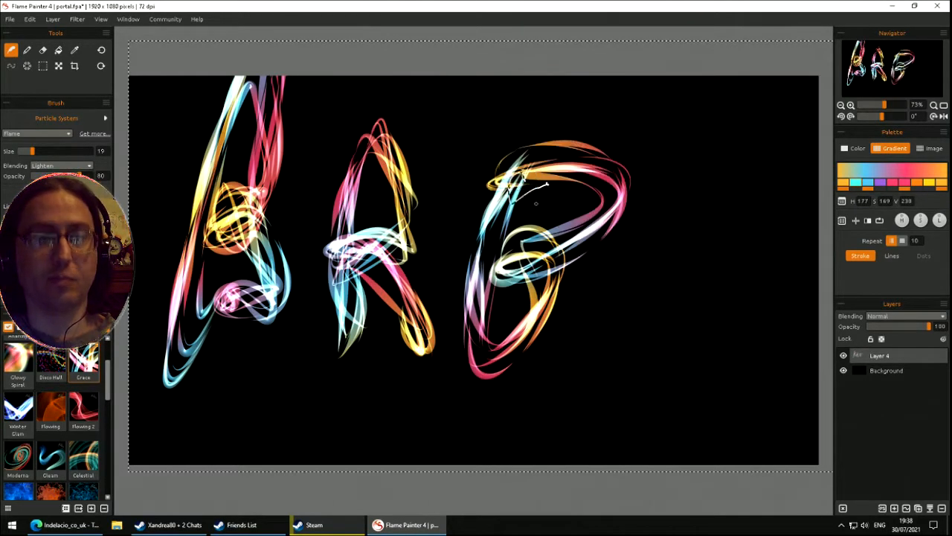
pyautogui.press('Delete')
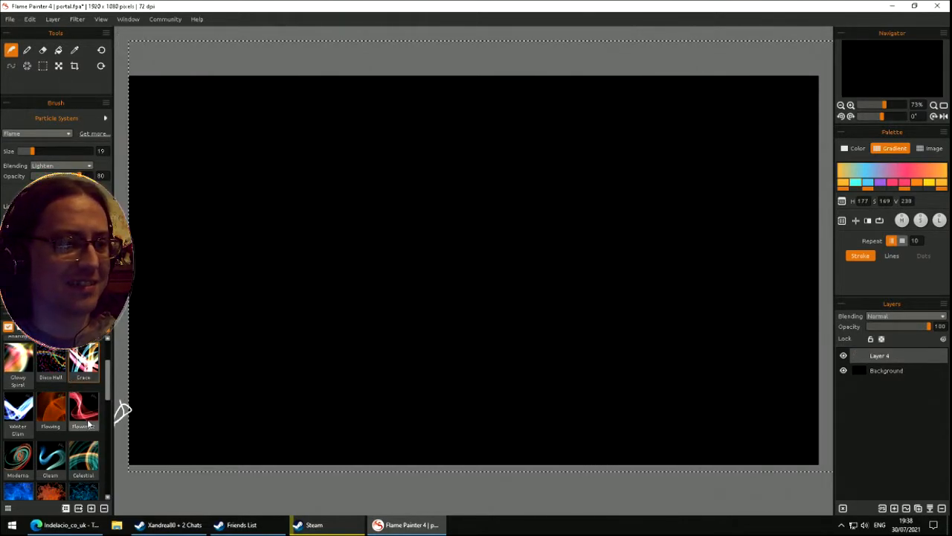
# - Choose the Disco Hall brush and set its size to 25
pyautogui.click(55, 366)
pyautogui.moveTo(50, 149); pyautogui.dragTo(36, 150)
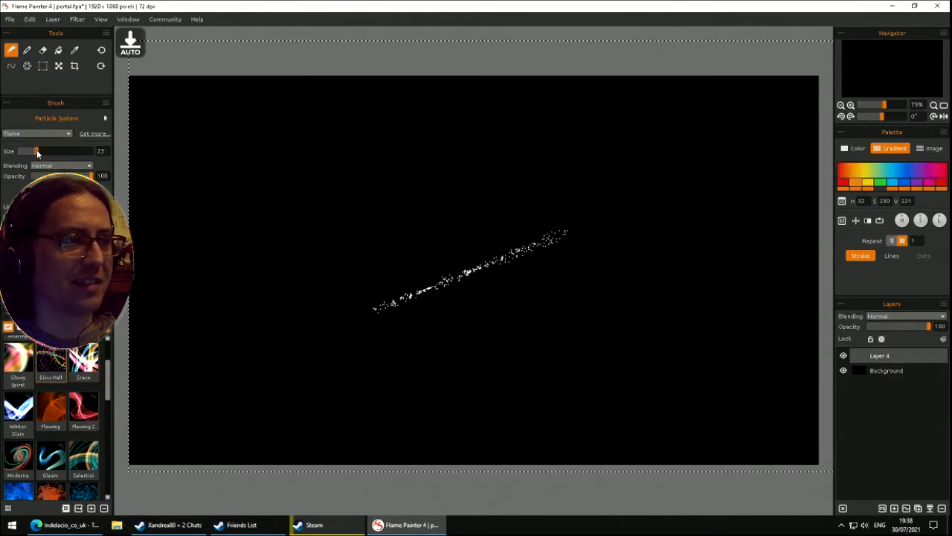
# - Write BRB in dashed multicoloured strokes with the Disco Hall brush, and clear the layer
pyautogui.moveTo(223, 158)
pyautogui.mouseDown()
pyautogui.moveTo(349, 217)
pyautogui.moveTo(318, 278)
pyautogui.moveTo(342, 261)
pyautogui.moveTo(253, 134)
pyautogui.moveTo(413, 195)
pyautogui.moveTo(489, 389)
pyautogui.mouseUp()
pyautogui.moveTo(549, 160)
pyautogui.mouseDown()
pyautogui.moveTo(529, 297)
pyautogui.moveTo(550, 256)
pyautogui.moveTo(546, 160)
pyautogui.moveTo(543, 167)
pyautogui.mouseUp()
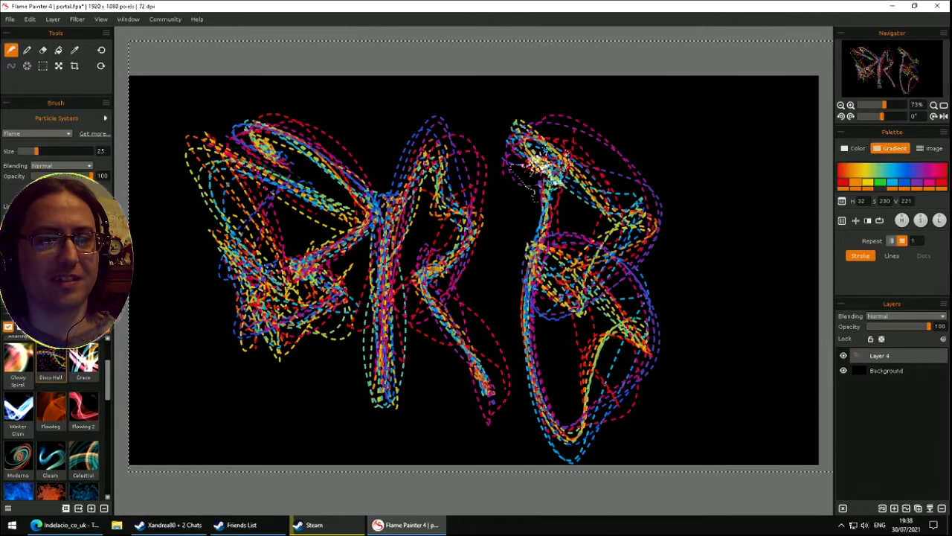
pyautogui.press('Delete')
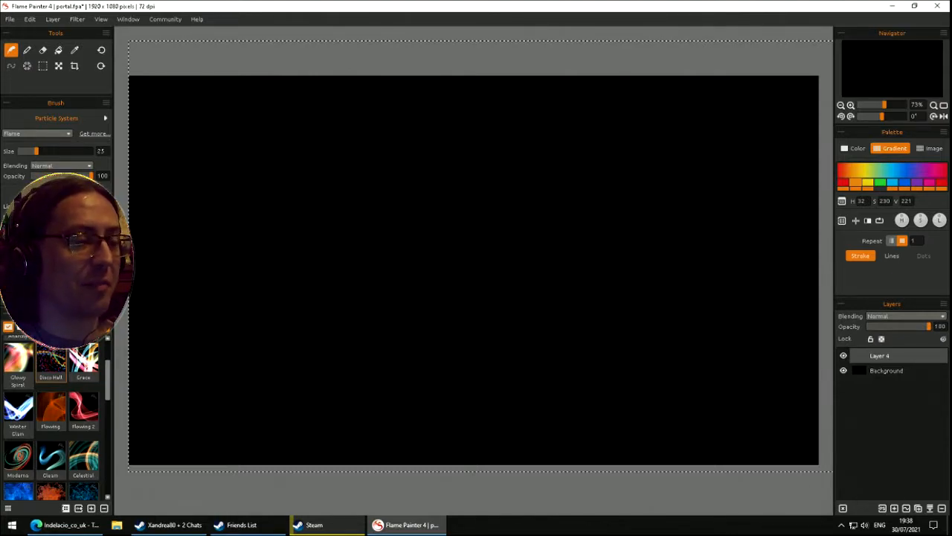
# - Choose the Star Chasers brush, clear the layer after each round of test strokes, and reduce the brush size to 9
pyautogui.moveTo(110, 376)
pyautogui.mouseDown()
pyautogui.moveTo(106, 355)
pyautogui.moveTo(106, 371)
pyautogui.mouseUp()
pyautogui.click(84, 367)
pyautogui.moveTo(180, 316)
pyautogui.mouseDown()
pyautogui.moveTo(249, 318)
pyautogui.moveTo(226, 293)
pyautogui.moveTo(260, 267)
pyautogui.moveTo(247, 177)
pyautogui.moveTo(224, 218)
pyautogui.mouseUp()
pyautogui.press('Delete')
pyautogui.moveTo(202, 158)
pyautogui.mouseDown()
pyautogui.moveTo(300, 287)
pyautogui.moveTo(245, 216)
pyautogui.moveTo(238, 130)
pyautogui.moveTo(257, 123)
pyautogui.mouseUp()
pyautogui.moveTo(402, 350)
pyautogui.mouseDown()
pyautogui.moveTo(447, 275)
pyautogui.moveTo(476, 186)
pyautogui.moveTo(446, 216)
pyautogui.mouseUp()
pyautogui.press('Delete')
pyautogui.moveTo(55, 151); pyautogui.dragTo(36, 154)
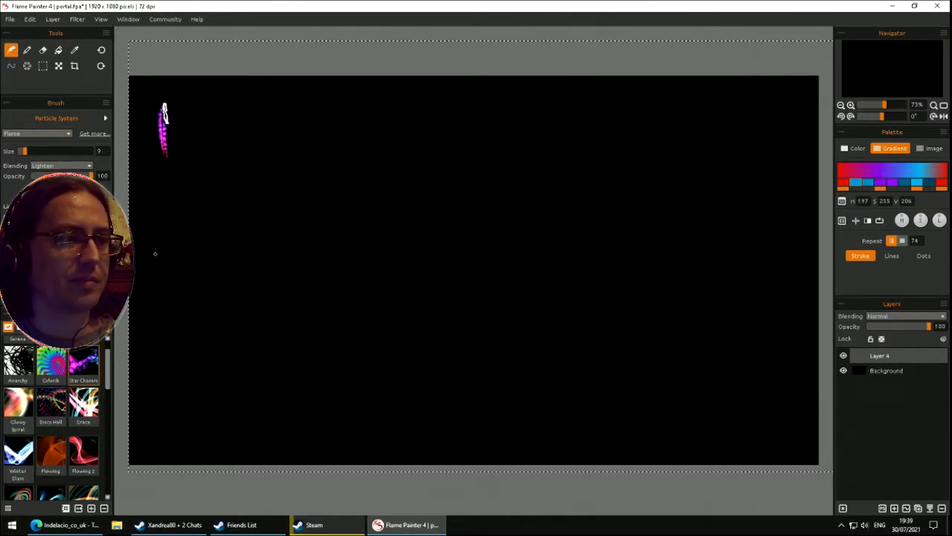
# - Write BRB across the canvas with the Star Chasers brush at size 9, and clear the layer
pyautogui.moveTo(315, 360)
pyautogui.mouseDown()
pyautogui.moveTo(339, 125)
pyautogui.moveTo(377, 164)
pyautogui.moveTo(314, 225)
pyautogui.moveTo(403, 324)
pyautogui.mouseUp()
pyautogui.moveTo(473, 277)
pyautogui.mouseDown()
pyautogui.moveTo(590, 195)
pyautogui.moveTo(525, 145)
pyautogui.mouseUp()
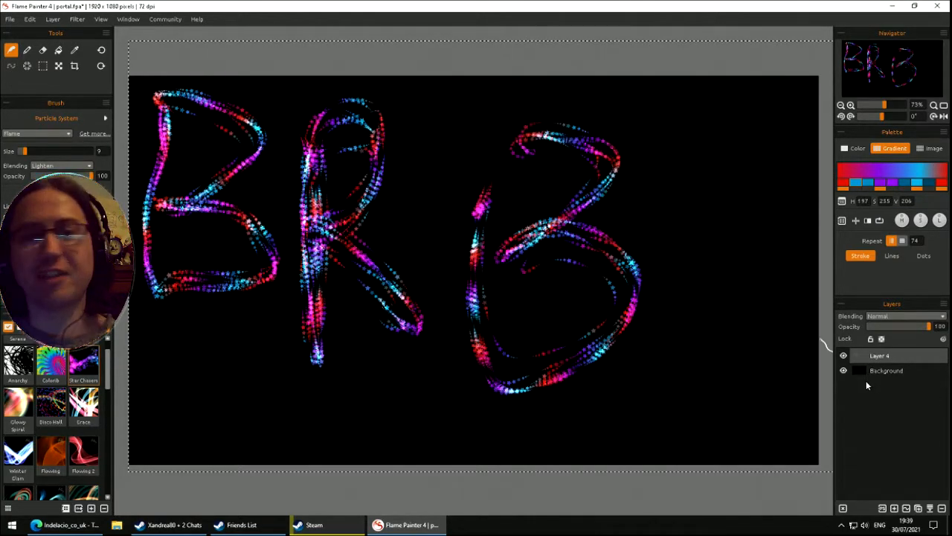
pyautogui.press('Delete')
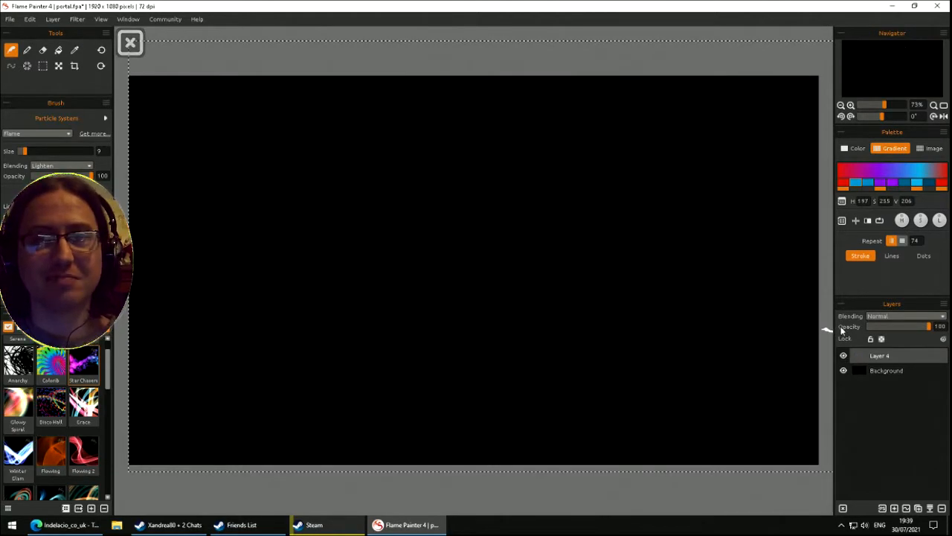
# - Choose the Eternal brush, test it at size 50 and at size 12, and clear the layer after each test
pyautogui.moveTo(110, 370); pyautogui.dragTo(113, 410)
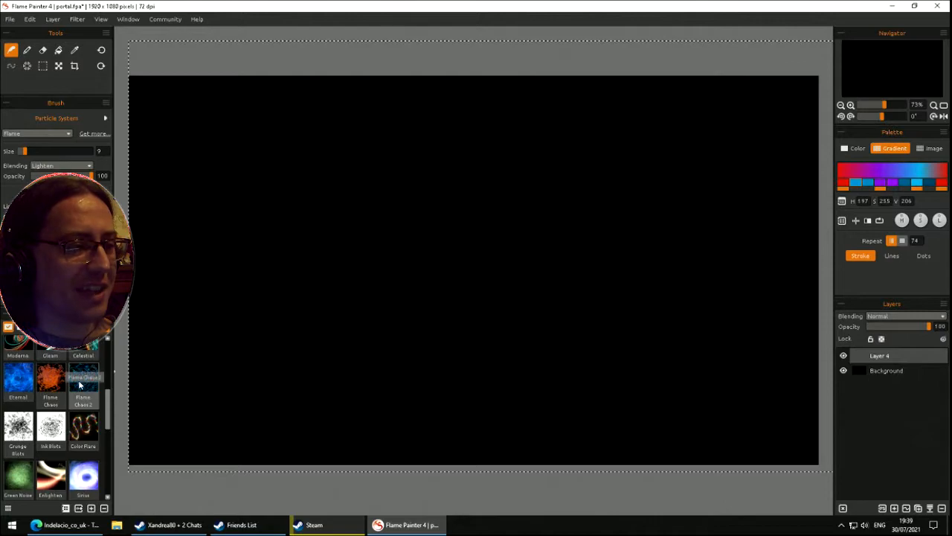
pyautogui.click(15, 386)
pyautogui.moveTo(278, 260)
pyautogui.mouseDown()
pyautogui.moveTo(322, 297)
pyautogui.moveTo(330, 238)
pyautogui.moveTo(383, 237)
pyautogui.moveTo(467, 133)
pyautogui.moveTo(440, 128)
pyautogui.moveTo(439, 178)
pyautogui.mouseUp()
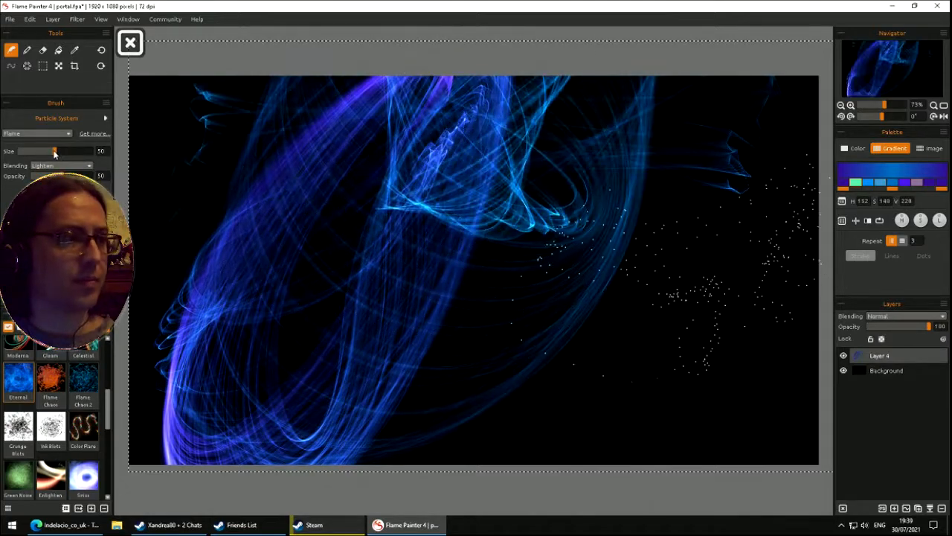
pyautogui.press('Delete')
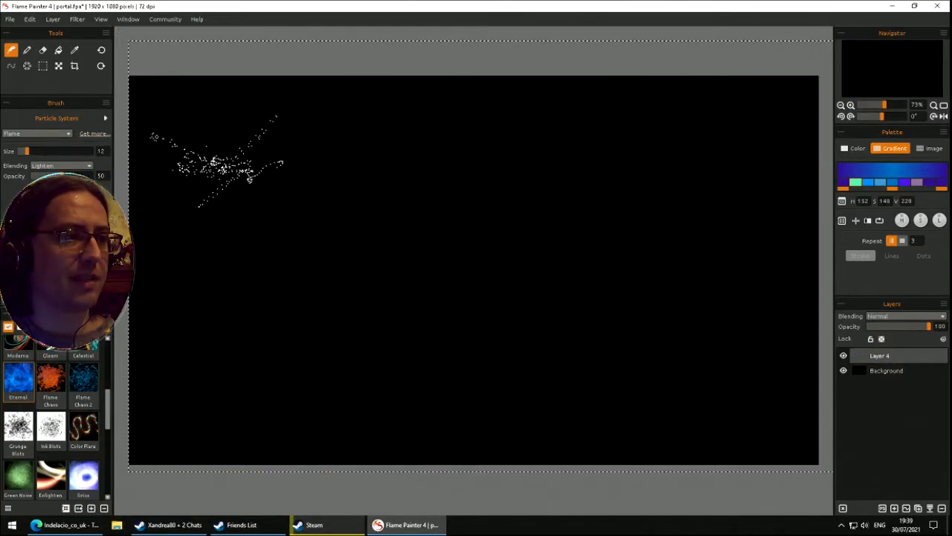
pyautogui.moveTo(248, 189)
pyautogui.mouseDown()
pyautogui.moveTo(149, 104)
pyautogui.moveTo(245, 160)
pyautogui.moveTo(230, 166)
pyautogui.moveTo(215, 197)
pyautogui.mouseUp()
pyautogui.press('Delete')
# - Write BRB in blue and purple light with the Eternal brush at size 12, and clear the layer
pyautogui.moveTo(200, 157)
pyautogui.mouseDown()
pyautogui.moveTo(172, 335)
pyautogui.moveTo(372, 283)
pyautogui.moveTo(383, 230)
pyautogui.mouseUp()
pyautogui.moveTo(389, 187)
pyautogui.mouseDown()
pyautogui.moveTo(253, 134)
pyautogui.moveTo(420, 124)
pyautogui.moveTo(492, 166)
pyautogui.mouseUp()
pyautogui.moveTo(398, 236)
pyautogui.mouseDown()
pyautogui.moveTo(490, 316)
pyautogui.moveTo(502, 354)
pyautogui.moveTo(534, 313)
pyautogui.moveTo(569, 186)
pyautogui.moveTo(563, 240)
pyautogui.moveTo(579, 306)
pyautogui.moveTo(660, 270)
pyautogui.moveTo(603, 258)
pyautogui.moveTo(683, 185)
pyautogui.moveTo(610, 151)
pyautogui.moveTo(604, 157)
pyautogui.moveTo(605, 169)
pyautogui.moveTo(720, 113)
pyautogui.mouseUp()
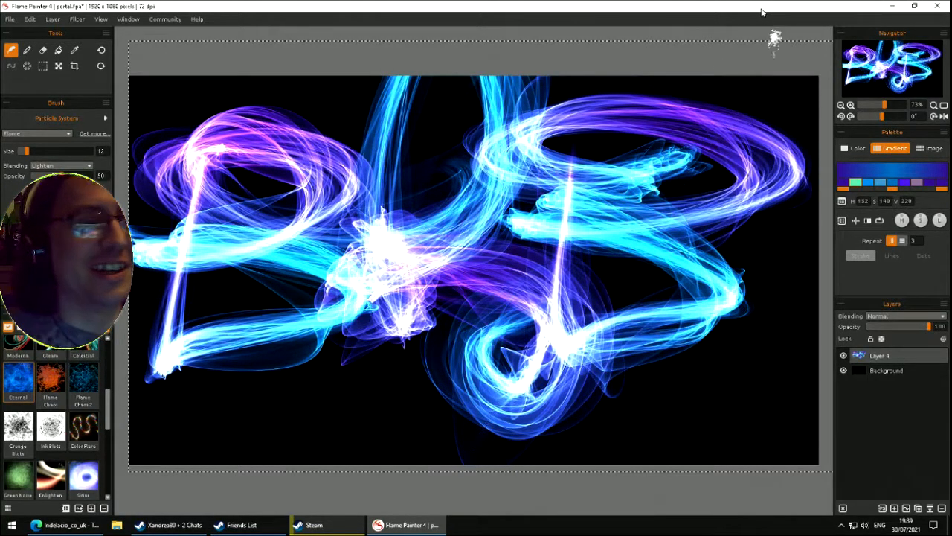
pyautogui.press('Delete')
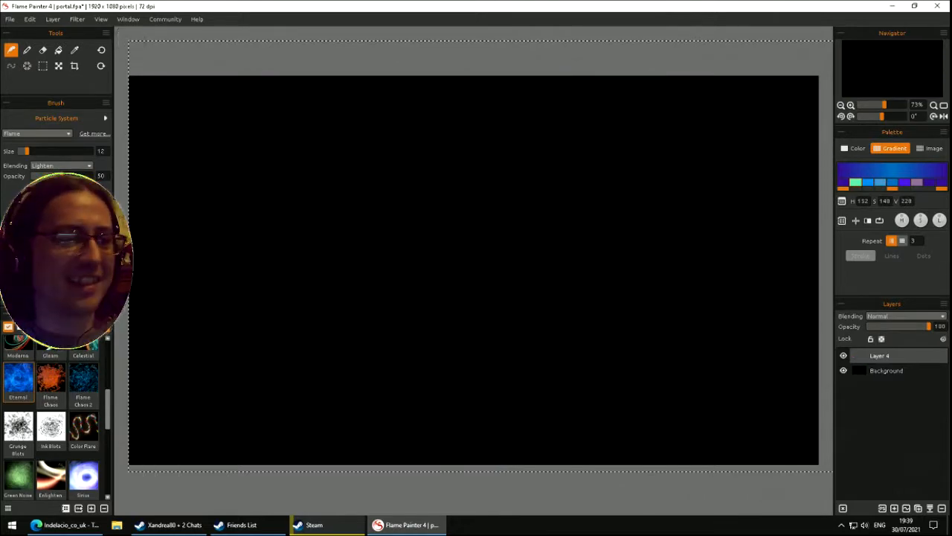
# - Try the first letter B twice with the Eternal brush, clearing the layer after each attempt
pyautogui.moveTo(153, 183); pyautogui.dragTo(144, 353)
pyautogui.moveTo(200, 188)
pyautogui.mouseDown()
pyautogui.moveTo(160, 173)
pyautogui.moveTo(206, 157)
pyautogui.moveTo(396, 153)
pyautogui.moveTo(375, 173)
pyautogui.mouseUp()
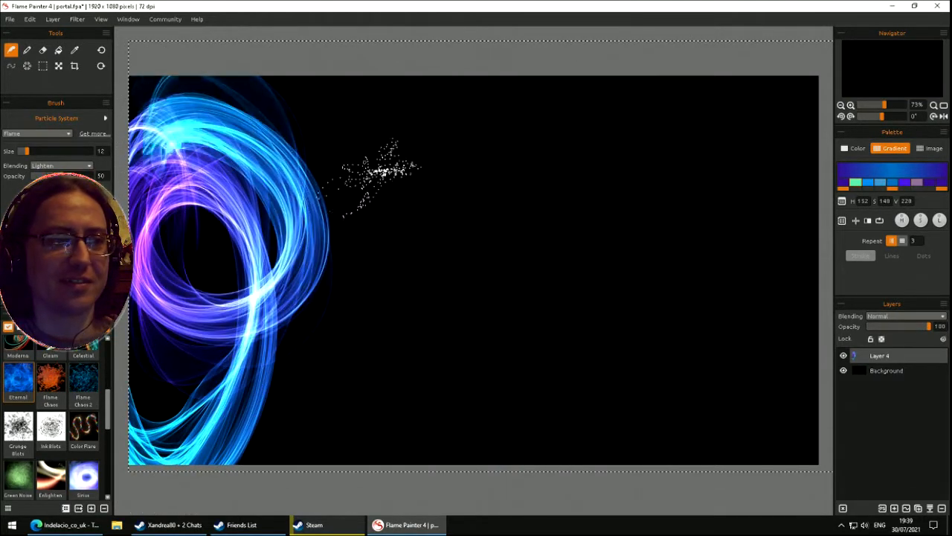
pyautogui.press('Delete')
pyautogui.moveTo(223, 200)
pyautogui.mouseDown()
pyautogui.moveTo(145, 446)
pyautogui.moveTo(213, 276)
pyautogui.moveTo(223, 312)
pyautogui.moveTo(272, 212)
pyautogui.moveTo(253, 203)
pyautogui.moveTo(227, 216)
pyautogui.mouseUp()
pyautogui.press('Delete')
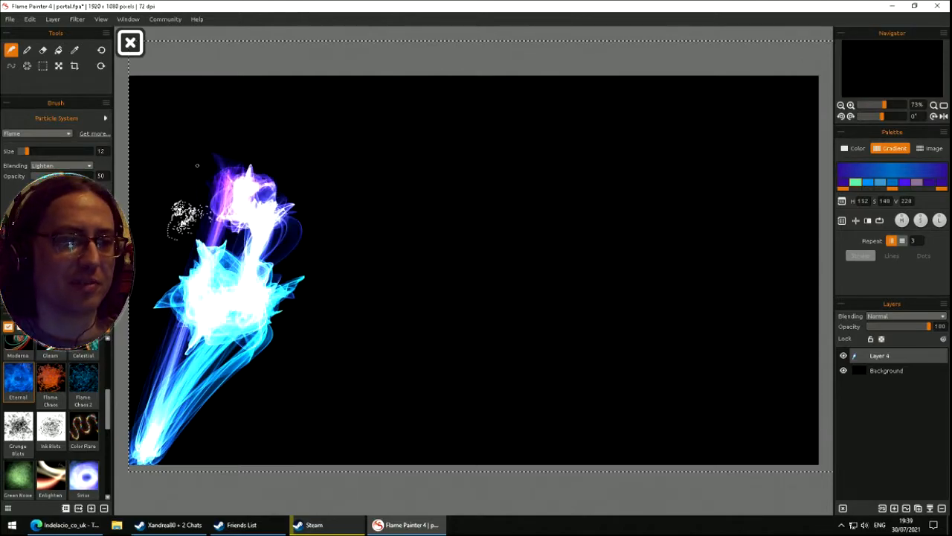
# - Write taller BRB lettering over the full canvas height with the Eternal brush, and clear the layer
pyautogui.moveTo(169, 348)
pyautogui.mouseDown()
pyautogui.moveTo(253, 300)
pyautogui.moveTo(218, 293)
pyautogui.moveTo(209, 311)
pyautogui.moveTo(195, 282)
pyautogui.moveTo(255, 159)
pyautogui.moveTo(231, 160)
pyautogui.mouseUp()
pyautogui.moveTo(422, 127)
pyautogui.mouseDown()
pyautogui.moveTo(418, 163)
pyautogui.moveTo(462, 207)
pyautogui.moveTo(421, 223)
pyautogui.moveTo(470, 378)
pyautogui.mouseUp()
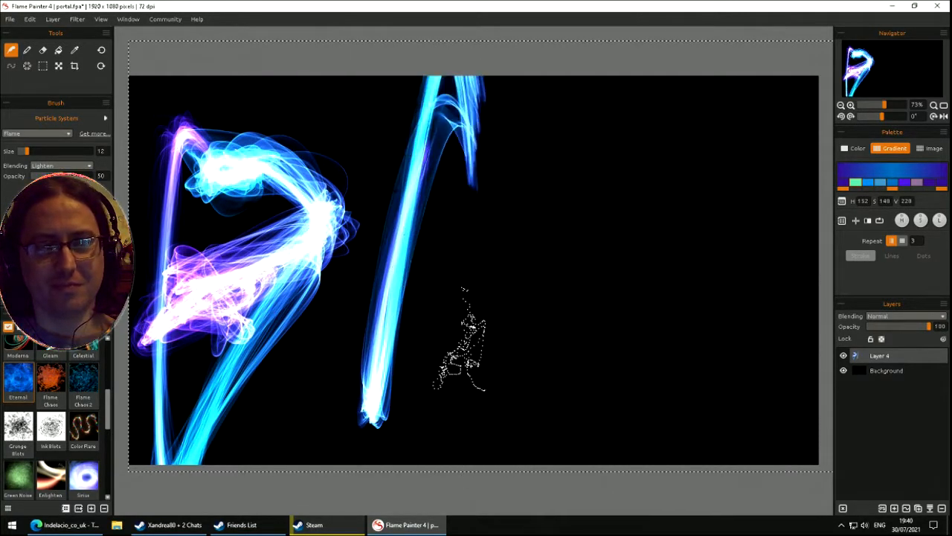
pyautogui.moveTo(583, 354); pyautogui.dragTo(699, 262)
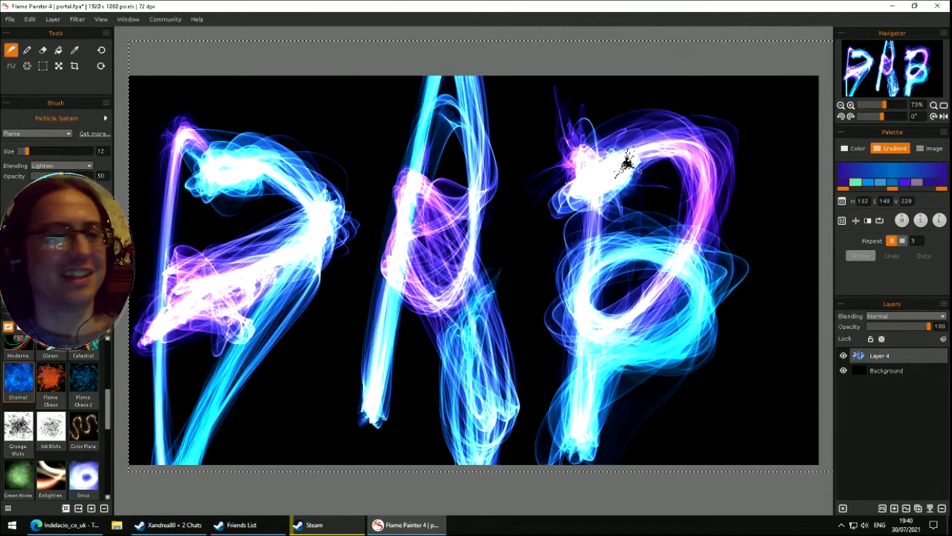
pyautogui.press('Delete')
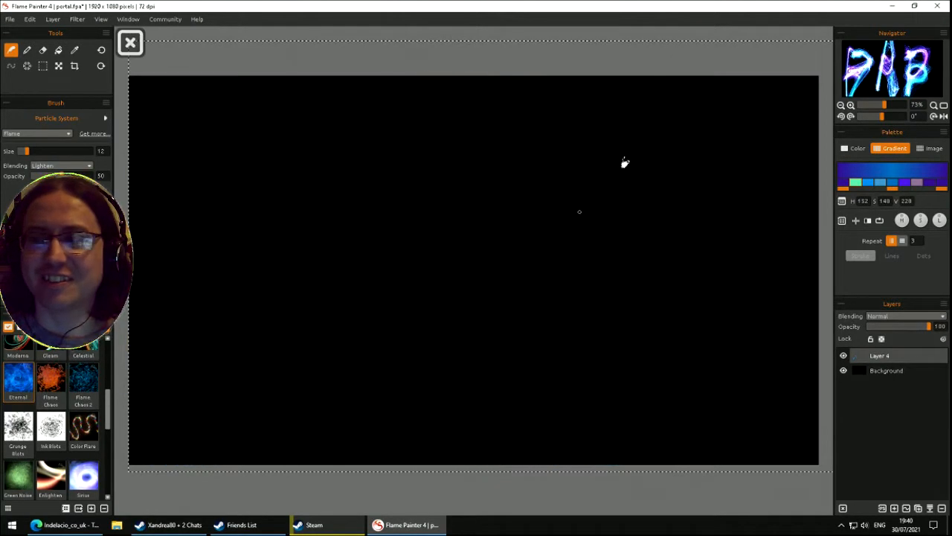
# - Fill the whole canvas with overlapping swirls from the Eternal brush, and clear the layer
pyautogui.moveTo(377, 168)
pyautogui.mouseDown()
pyautogui.moveTo(409, 142)
pyautogui.moveTo(419, 282)
pyautogui.moveTo(543, 201)
pyautogui.moveTo(325, 325)
pyautogui.moveTo(669, 313)
pyautogui.moveTo(446, 230)
pyautogui.moveTo(425, 245)
pyautogui.moveTo(452, 206)
pyautogui.moveTo(464, 221)
pyautogui.moveTo(451, 216)
pyautogui.moveTo(483, 411)
pyautogui.moveTo(674, 46)
pyautogui.moveTo(595, 186)
pyautogui.moveTo(825, 287)
pyautogui.mouseUp()
pyautogui.moveTo(385, 284)
pyautogui.mouseDown()
pyautogui.moveTo(357, 157)
pyautogui.moveTo(788, 297)
pyautogui.moveTo(818, 253)
pyautogui.moveTo(162, 390)
pyautogui.moveTo(186, 418)
pyautogui.moveTo(417, 357)
pyautogui.moveTo(276, 242)
pyautogui.moveTo(476, 321)
pyautogui.mouseUp()
pyautogui.moveTo(582, 231)
pyautogui.mouseDown()
pyautogui.moveTo(655, 186)
pyautogui.moveTo(357, 216)
pyautogui.moveTo(639, 230)
pyautogui.moveTo(301, 275)
pyautogui.moveTo(768, 245)
pyautogui.mouseUp()
pyautogui.moveTo(392, 220)
pyautogui.mouseDown()
pyautogui.moveTo(246, 245)
pyautogui.moveTo(565, 111)
pyautogui.moveTo(788, 208)
pyautogui.moveTo(744, 372)
pyautogui.moveTo(402, 431)
pyautogui.moveTo(186, 424)
pyautogui.moveTo(253, 372)
pyautogui.moveTo(424, 320)
pyautogui.mouseUp()
pyautogui.moveTo(428, 256)
pyautogui.mouseDown()
pyautogui.moveTo(371, 357)
pyautogui.moveTo(787, 436)
pyautogui.moveTo(680, 323)
pyautogui.moveTo(633, 368)
pyautogui.moveTo(402, 268)
pyautogui.moveTo(312, 164)
pyautogui.moveTo(476, 305)
pyautogui.moveTo(606, 294)
pyautogui.moveTo(573, 327)
pyautogui.moveTo(638, 283)
pyautogui.moveTo(610, 304)
pyautogui.moveTo(627, 283)
pyautogui.moveTo(625, 297)
pyautogui.moveTo(517, 242)
pyautogui.moveTo(644, 344)
pyautogui.moveTo(677, 339)
pyautogui.moveTo(665, 260)
pyautogui.moveTo(659, 274)
pyautogui.moveTo(678, 266)
pyautogui.moveTo(688, 285)
pyautogui.mouseUp()
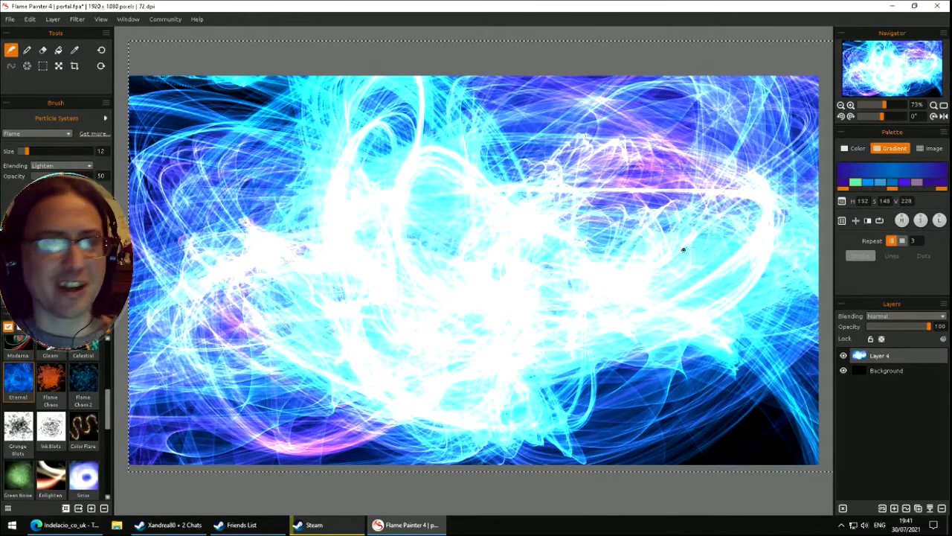
pyautogui.press('Delete')
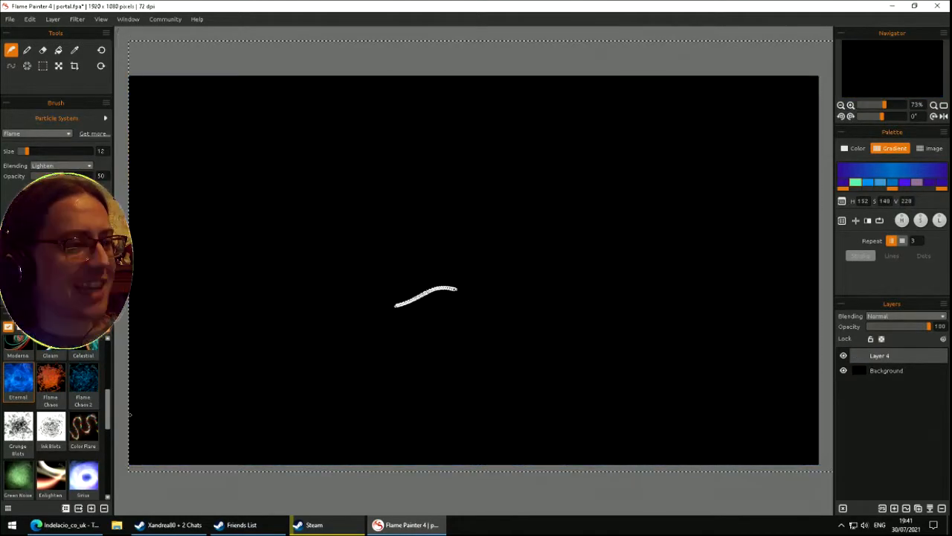
# - Choose the Flame Chaos brush, paint scattered orange test strokes at size 10, and clear the layer
pyautogui.click(62, 384)
pyautogui.moveTo(328, 304)
pyautogui.mouseDown()
pyautogui.moveTo(502, 353)
pyautogui.moveTo(478, 413)
pyautogui.moveTo(530, 353)
pyautogui.moveTo(608, 147)
pyautogui.moveTo(446, 137)
pyautogui.moveTo(319, 335)
pyautogui.mouseUp()
pyautogui.press('Delete')
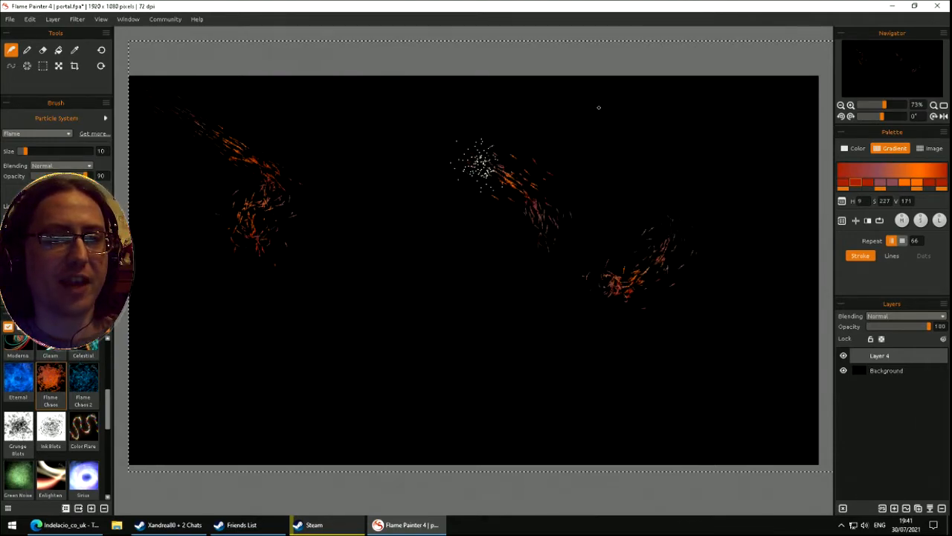
pyautogui.moveTo(424, 114); pyautogui.dragTo(372, 283)
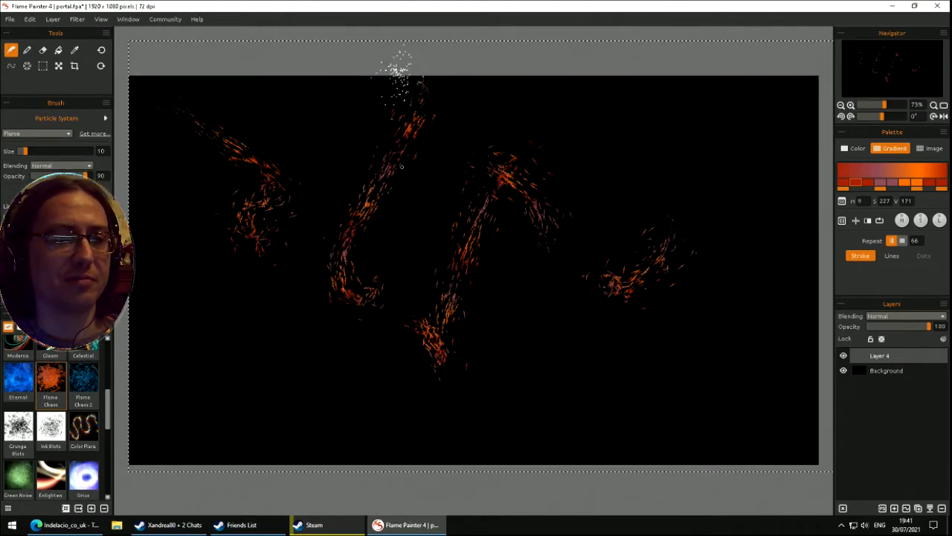
pyautogui.moveTo(575, 280); pyautogui.dragTo(673, 235)
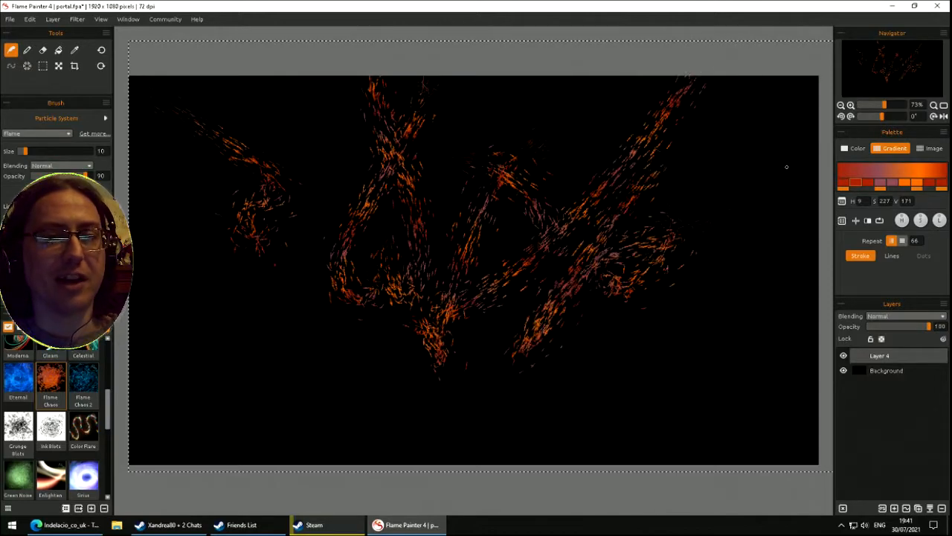
pyautogui.press('Delete')
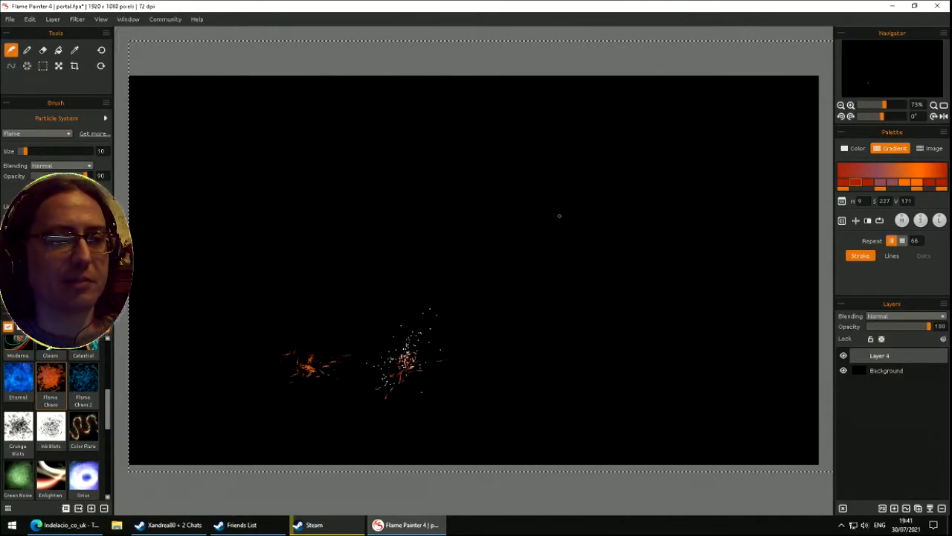
# - Paint diagonal spark streaks and a dense central cluster with the Flame Chaos brush, clearing the layer after each test
pyautogui.moveTo(559, 216); pyautogui.dragTo(637, 123)
pyautogui.moveTo(439, 361); pyautogui.dragTo(649, 159)
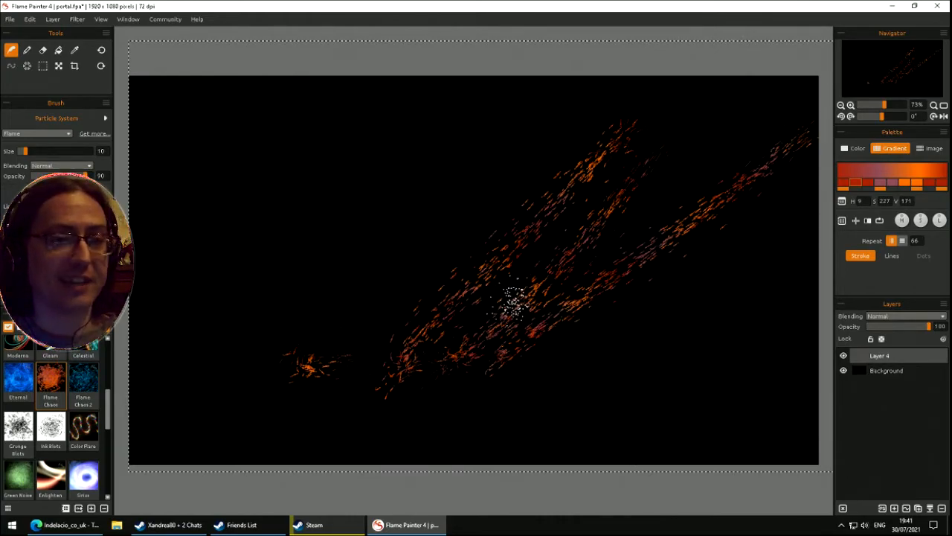
pyautogui.press('Delete')
pyautogui.moveTo(365, 349)
pyautogui.mouseDown()
pyautogui.moveTo(484, 205)
pyautogui.moveTo(632, 78)
pyautogui.mouseUp()
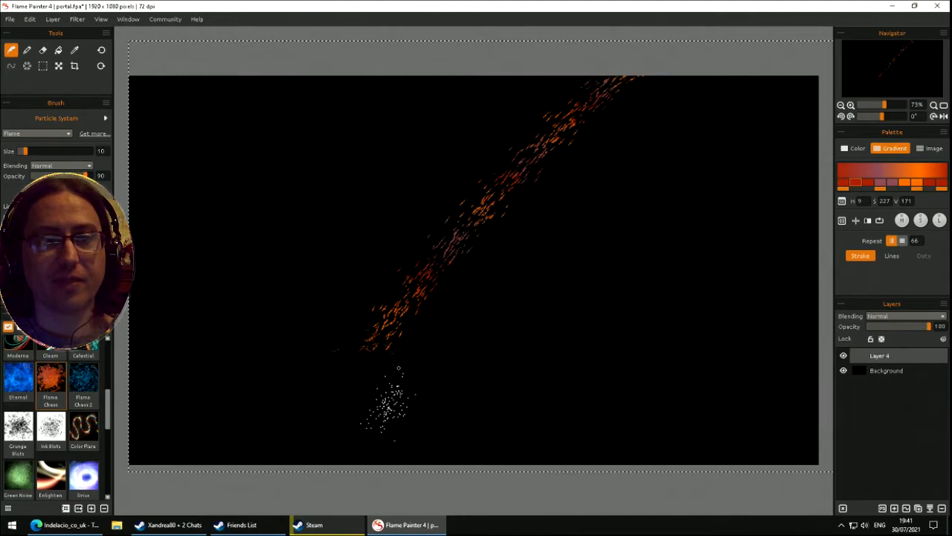
pyautogui.press('Delete')
pyautogui.moveTo(460, 383); pyautogui.dragTo(450, 390)
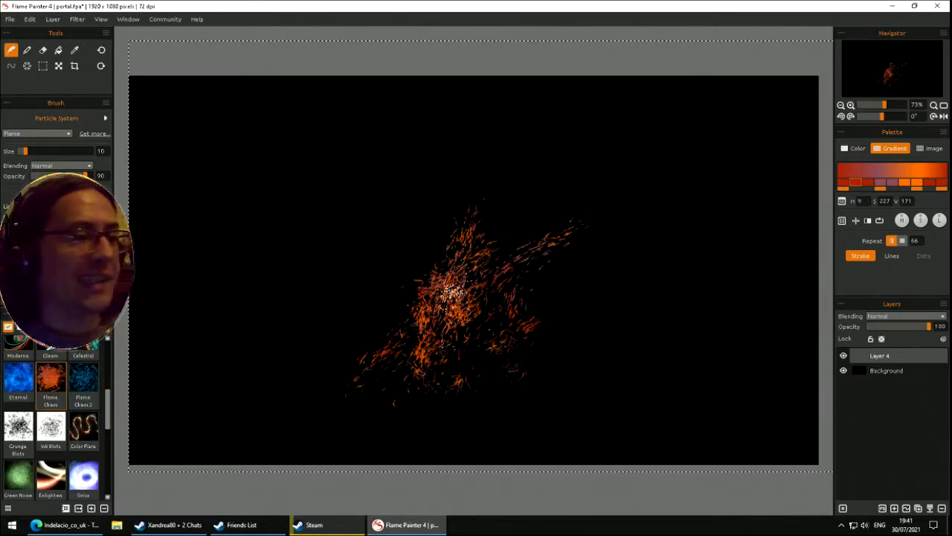
pyautogui.press('Delete')
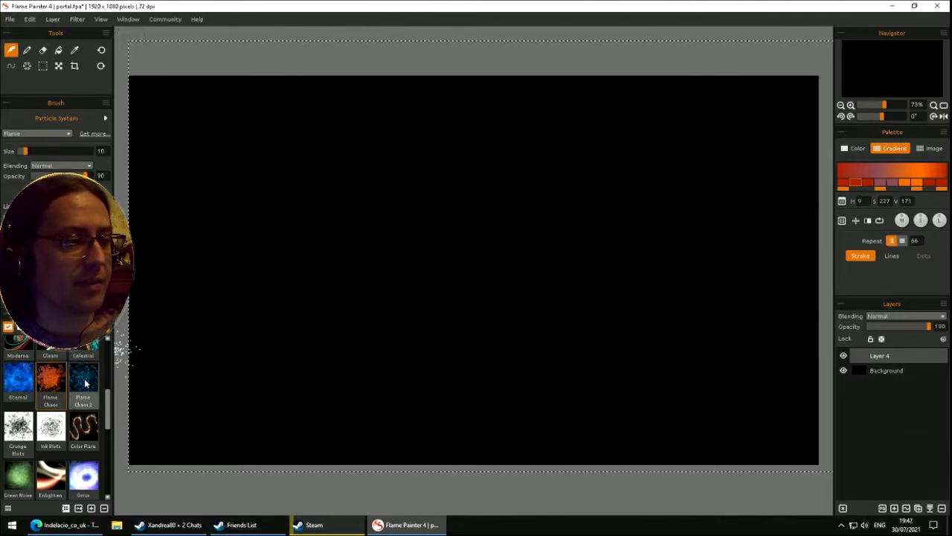
# - Cover the canvas with alternating Flame Chaos 2 and Flame Chaos strokes at size 50, and clear the layer
pyautogui.click(85, 383)
pyautogui.moveTo(331, 401)
pyautogui.mouseDown()
pyautogui.moveTo(395, 296)
pyautogui.moveTo(389, 323)
pyautogui.moveTo(347, 381)
pyautogui.moveTo(446, 320)
pyautogui.moveTo(304, 274)
pyautogui.moveTo(476, 245)
pyautogui.moveTo(447, 260)
pyautogui.moveTo(461, 253)
pyautogui.moveTo(477, 268)
pyautogui.moveTo(446, 275)
pyautogui.moveTo(431, 260)
pyautogui.moveTo(461, 260)
pyautogui.moveTo(372, 290)
pyautogui.moveTo(545, 325)
pyautogui.moveTo(461, 267)
pyautogui.moveTo(431, 268)
pyautogui.moveTo(417, 282)
pyautogui.mouseUp()
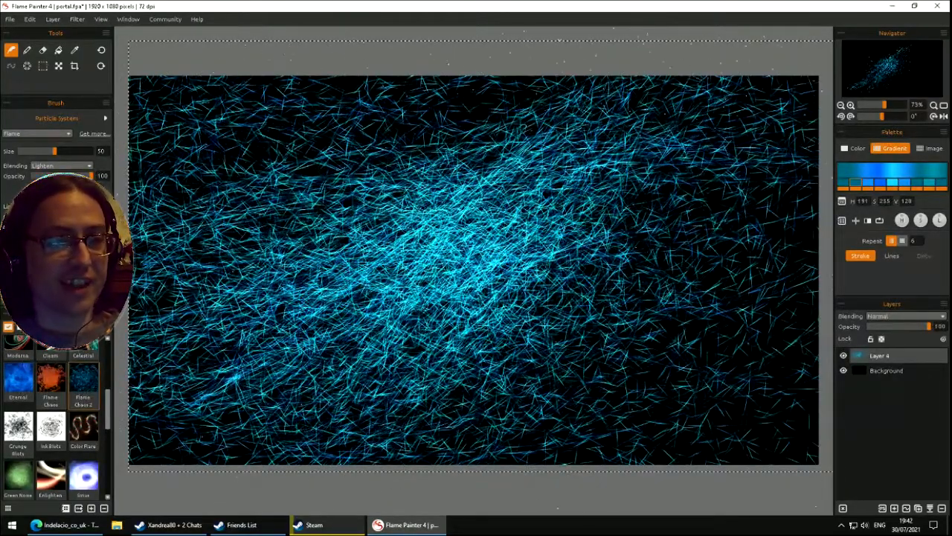
pyautogui.click(50, 378)
pyautogui.moveTo(284, 288)
pyautogui.mouseDown()
pyautogui.moveTo(394, 387)
pyautogui.moveTo(463, 482)
pyautogui.mouseUp()
pyautogui.moveTo(477, 417)
pyautogui.mouseDown()
pyautogui.moveTo(521, 335)
pyautogui.moveTo(447, 297)
pyautogui.moveTo(42, 388)
pyautogui.mouseUp()
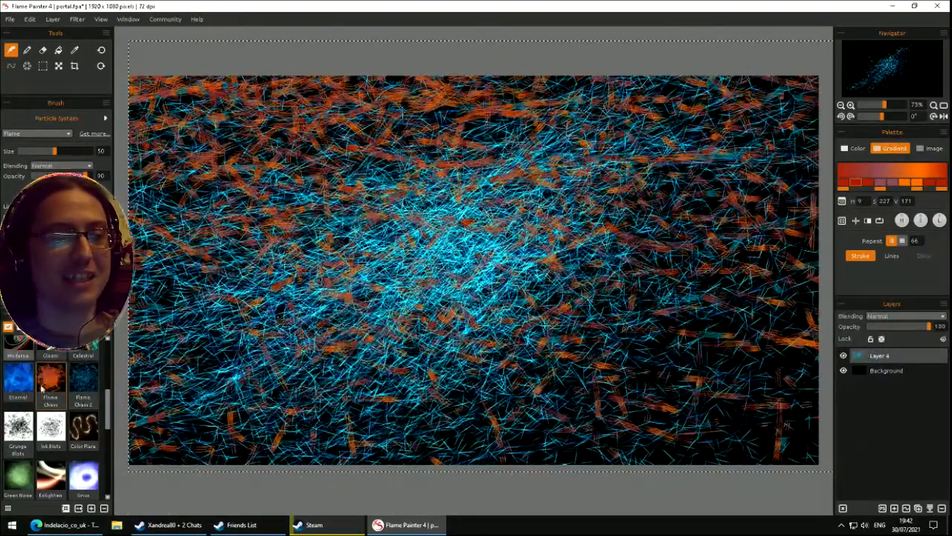
pyautogui.click(82, 383)
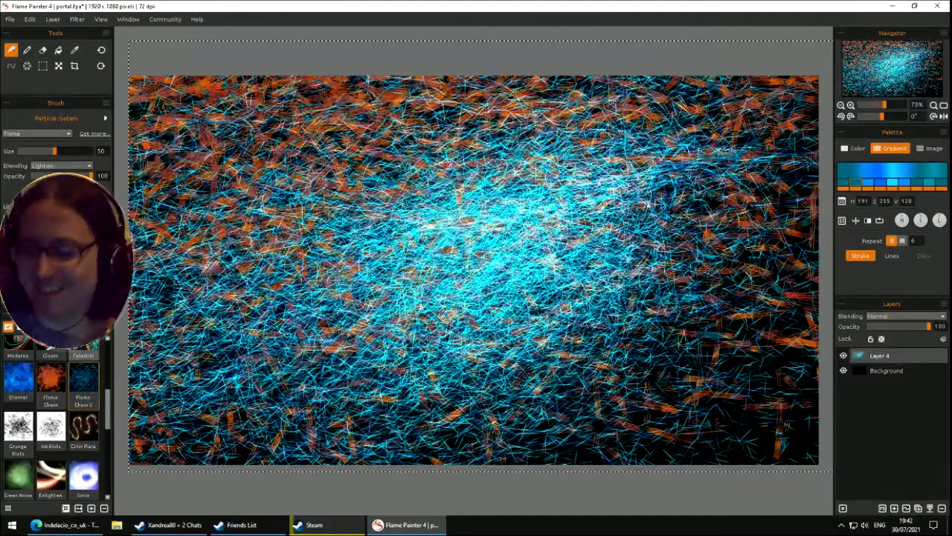
pyautogui.press('Delete')
# - Scatter blue gradient-coloured blots over most of the canvas with the Grunge Blots brush at size 50
pyautogui.click(16, 439)
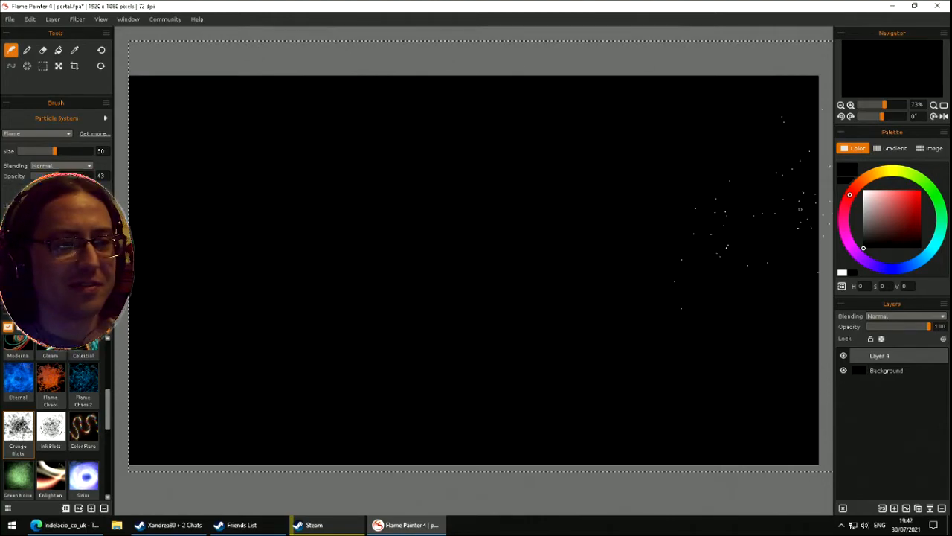
pyautogui.click(895, 148)
pyautogui.moveTo(561, 213)
pyautogui.mouseDown()
pyautogui.moveTo(365, 208)
pyautogui.moveTo(580, 221)
pyautogui.moveTo(436, 240)
pyautogui.moveTo(531, 272)
pyautogui.mouseUp()
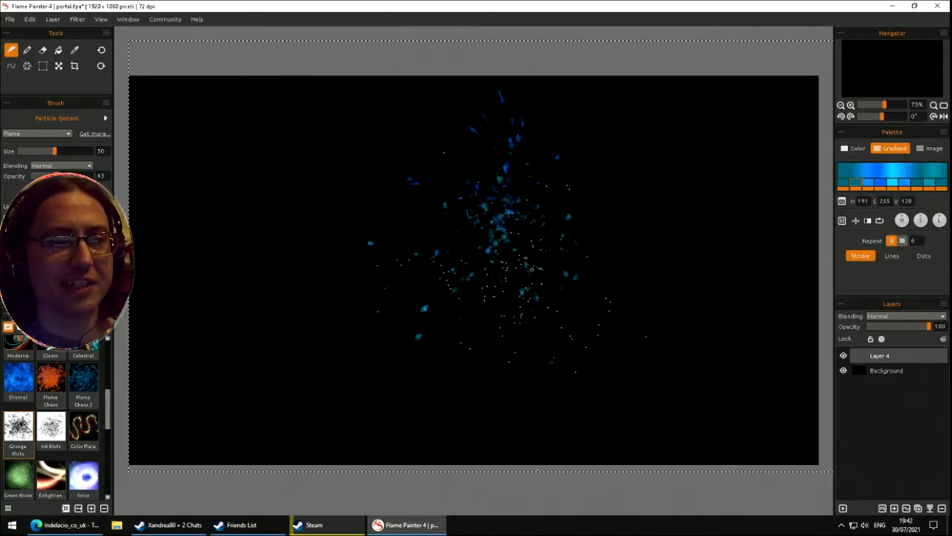
pyautogui.moveTo(602, 290); pyautogui.dragTo(595, 284)
pyautogui.moveTo(523, 299)
pyautogui.mouseDown()
pyautogui.moveTo(506, 284)
pyautogui.moveTo(710, 316)
pyautogui.moveTo(764, 340)
pyautogui.moveTo(600, 308)
pyautogui.moveTo(596, 283)
pyautogui.mouseUp()
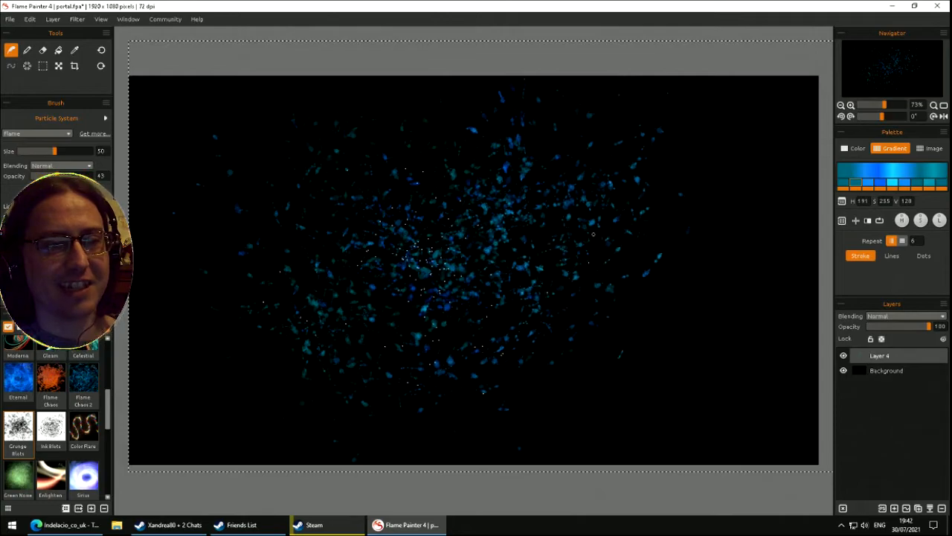
pyautogui.moveTo(527, 278); pyautogui.dragTo(537, 174)
pyautogui.moveTo(632, 291)
pyautogui.mouseDown()
pyautogui.moveTo(424, 240)
pyautogui.moveTo(370, 323)
pyautogui.moveTo(538, 450)
pyautogui.moveTo(587, 258)
pyautogui.moveTo(679, 196)
pyautogui.moveTo(613, 198)
pyautogui.moveTo(525, 223)
pyautogui.moveTo(580, 237)
pyautogui.moveTo(564, 190)
pyautogui.mouseUp()
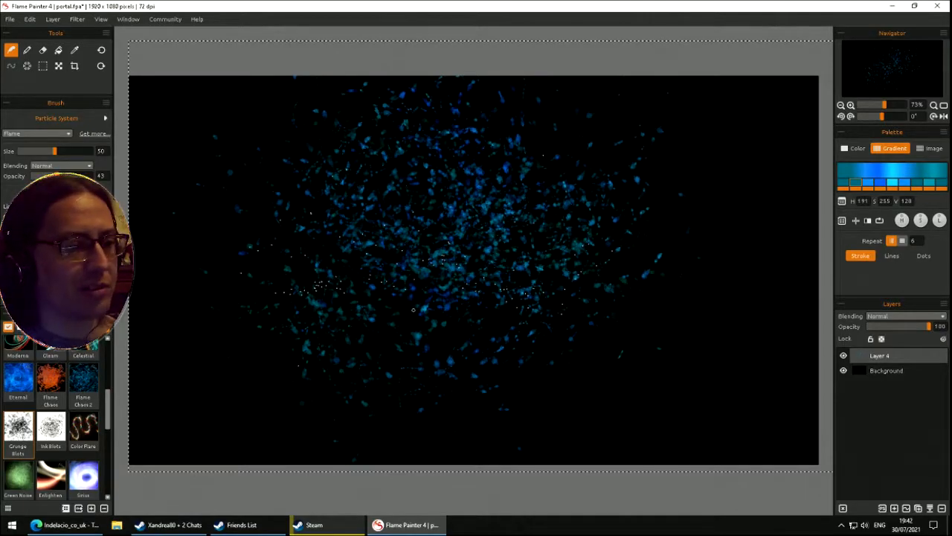
pyautogui.moveTo(584, 251); pyautogui.dragTo(593, 263)
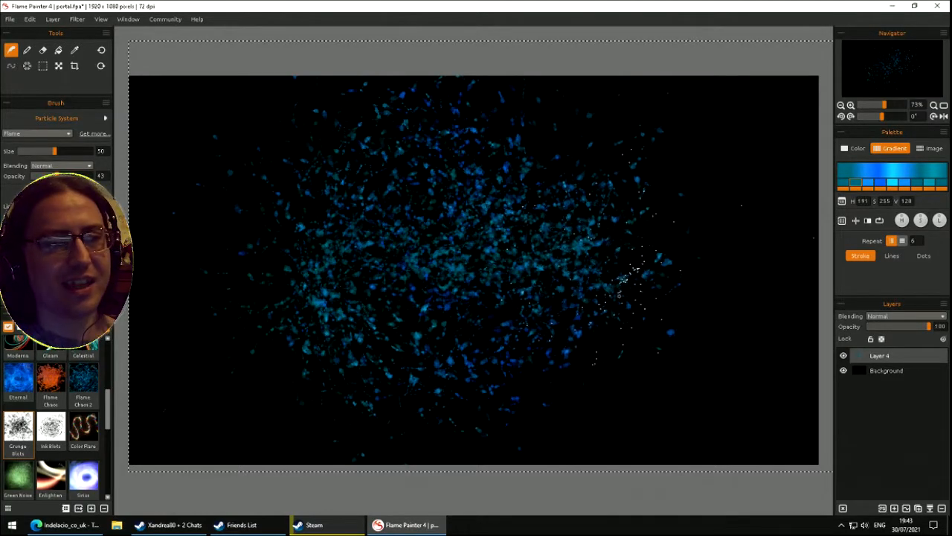
pyautogui.moveTo(632, 362)
pyautogui.mouseDown()
pyautogui.moveTo(542, 362)
pyautogui.moveTo(570, 360)
pyautogui.mouseUp()
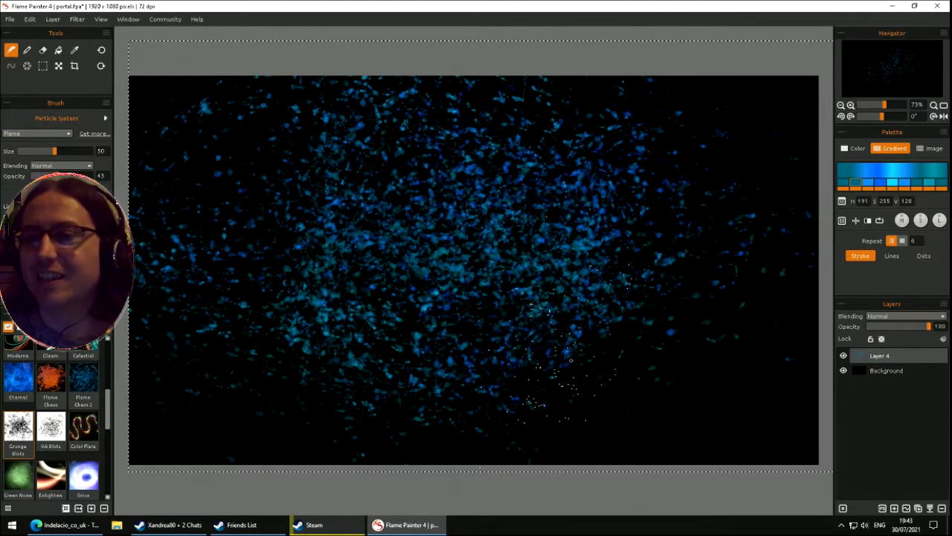
# - Choose a red-orange gradient from the gradient library and scatter blots over the blue ones with the Grunge Blots and Ink Blots brushes
pyautogui.click(841, 220)
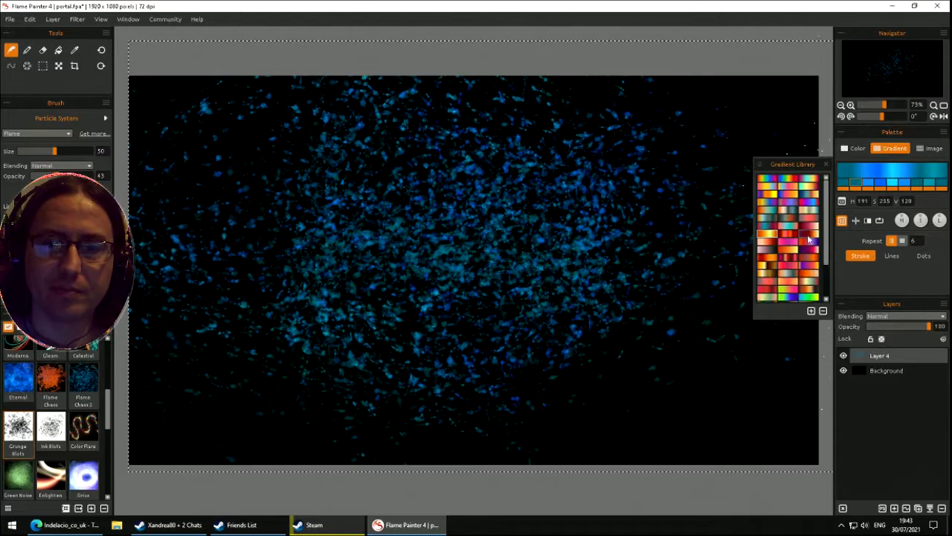
pyautogui.click(791, 245)
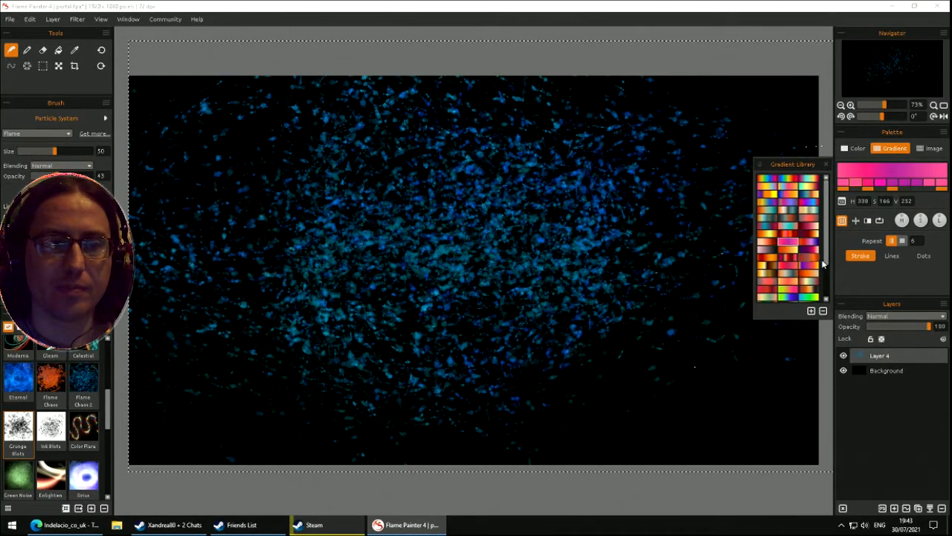
pyautogui.click(788, 260)
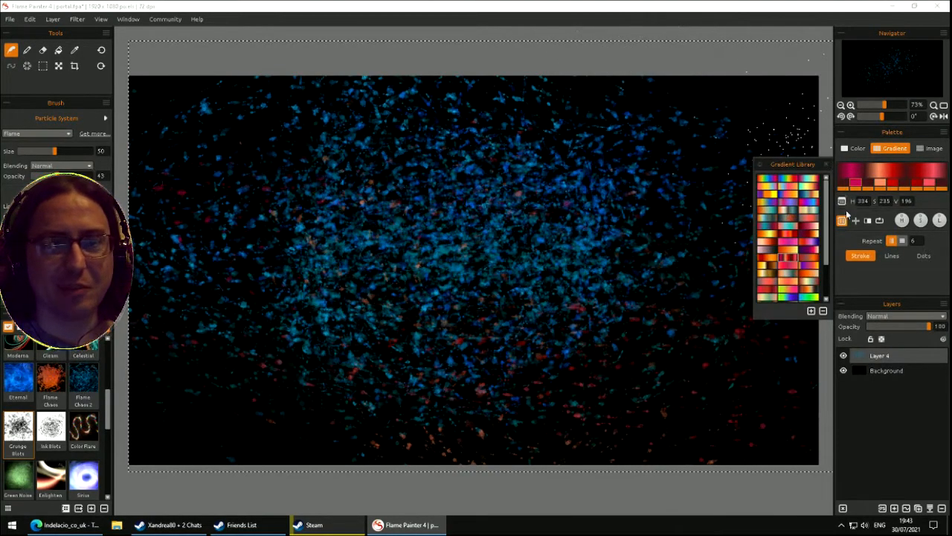
pyautogui.click(843, 221)
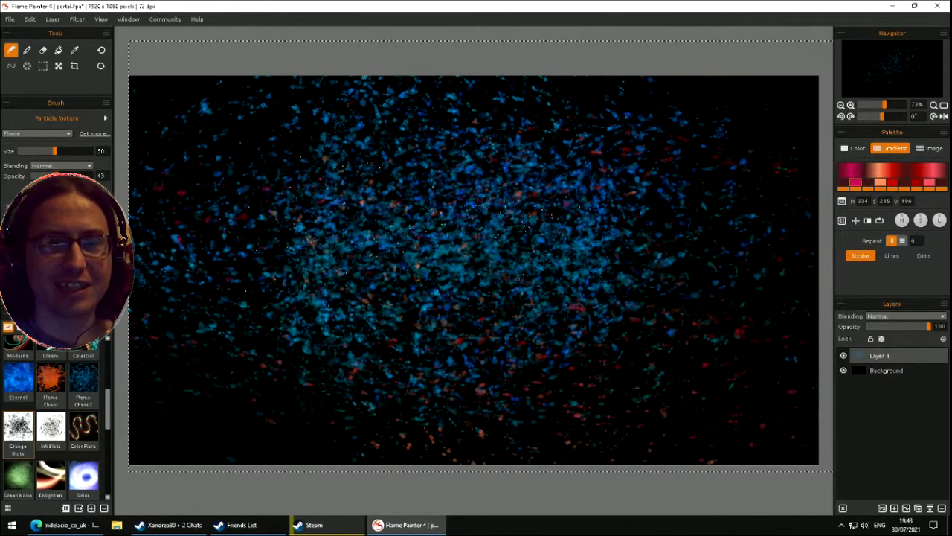
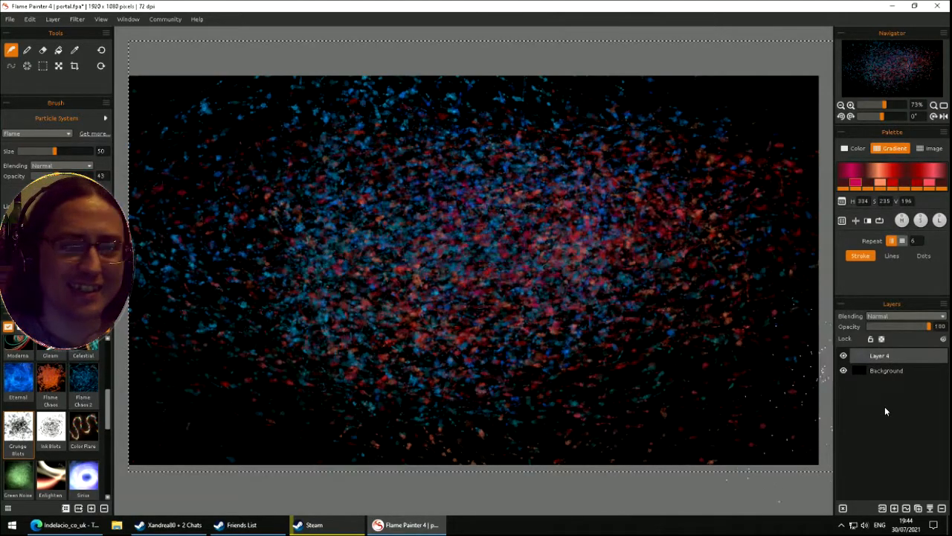
pyautogui.click(50, 426)
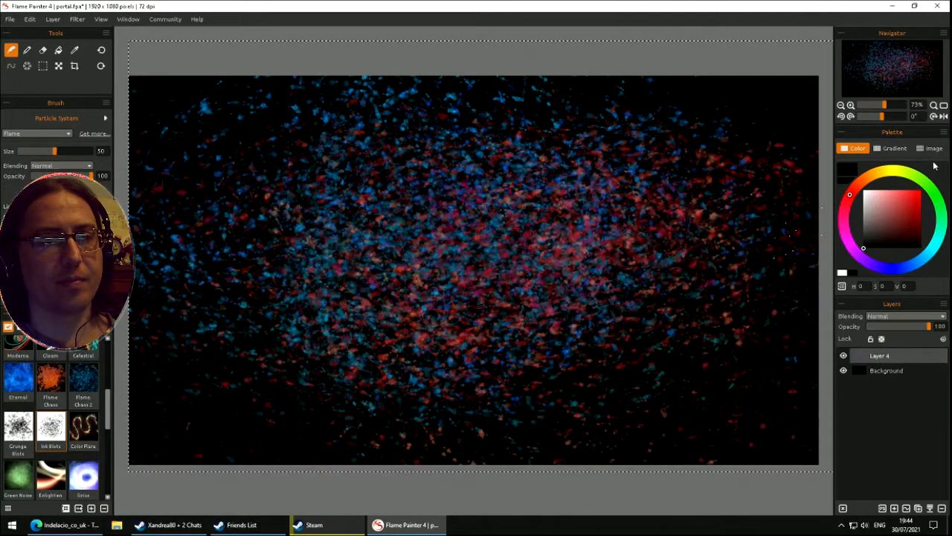
pyautogui.click(892, 148)
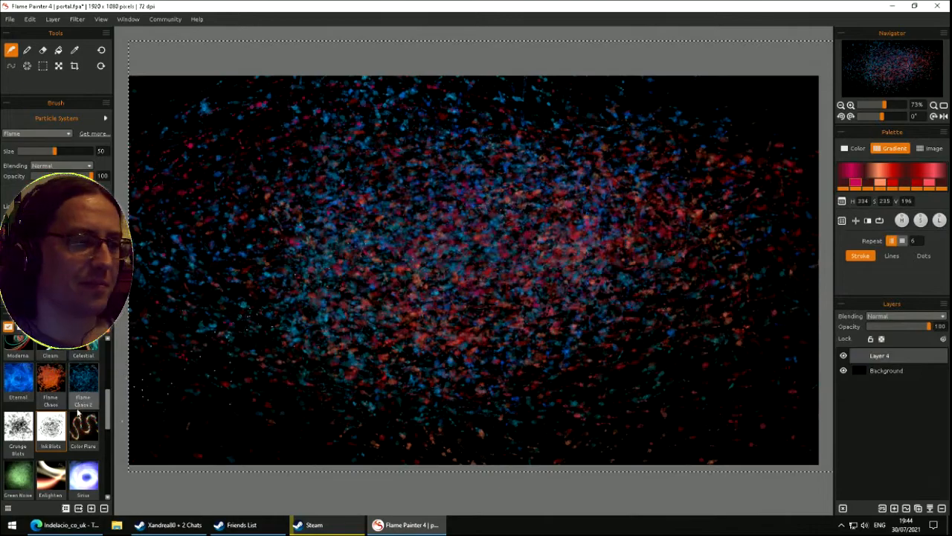
# - Paint looping rainbow strokes across the canvas with the Color Flare brush at size 50, clearing the layer after each test
pyautogui.click(82, 437)
pyautogui.moveTo(438, 326)
pyautogui.mouseDown()
pyautogui.moveTo(327, 313)
pyautogui.moveTo(416, 312)
pyautogui.moveTo(406, 249)
pyautogui.moveTo(466, 197)
pyautogui.mouseUp()
pyautogui.moveTo(569, 222)
pyautogui.mouseDown()
pyautogui.moveTo(269, 324)
pyautogui.moveTo(372, 207)
pyautogui.moveTo(570, 213)
pyautogui.mouseUp()
pyautogui.press('Delete')
pyautogui.moveTo(491, 235)
pyautogui.mouseDown()
pyautogui.moveTo(317, 218)
pyautogui.moveTo(296, 230)
pyautogui.moveTo(299, 284)
pyautogui.moveTo(473, 297)
pyautogui.moveTo(613, 258)
pyautogui.moveTo(625, 217)
pyautogui.moveTo(487, 186)
pyautogui.moveTo(493, 229)
pyautogui.moveTo(391, 242)
pyautogui.moveTo(404, 281)
pyautogui.moveTo(685, 234)
pyautogui.moveTo(545, 144)
pyautogui.moveTo(499, 250)
pyautogui.moveTo(329, 318)
pyautogui.moveTo(252, 233)
pyautogui.moveTo(295, 161)
pyautogui.moveTo(638, 221)
pyautogui.moveTo(657, 291)
pyautogui.moveTo(461, 414)
pyautogui.moveTo(303, 414)
pyautogui.moveTo(287, 359)
pyautogui.moveTo(320, 248)
pyautogui.moveTo(474, 246)
pyautogui.moveTo(644, 293)
pyautogui.moveTo(639, 382)
pyautogui.moveTo(619, 342)
pyautogui.moveTo(552, 373)
pyautogui.moveTo(382, 405)
pyautogui.moveTo(312, 378)
pyautogui.moveTo(397, 265)
pyautogui.moveTo(279, 405)
pyautogui.mouseUp()
pyautogui.moveTo(326, 238)
pyautogui.mouseDown()
pyautogui.moveTo(506, 257)
pyautogui.moveTo(647, 296)
pyautogui.mouseUp()
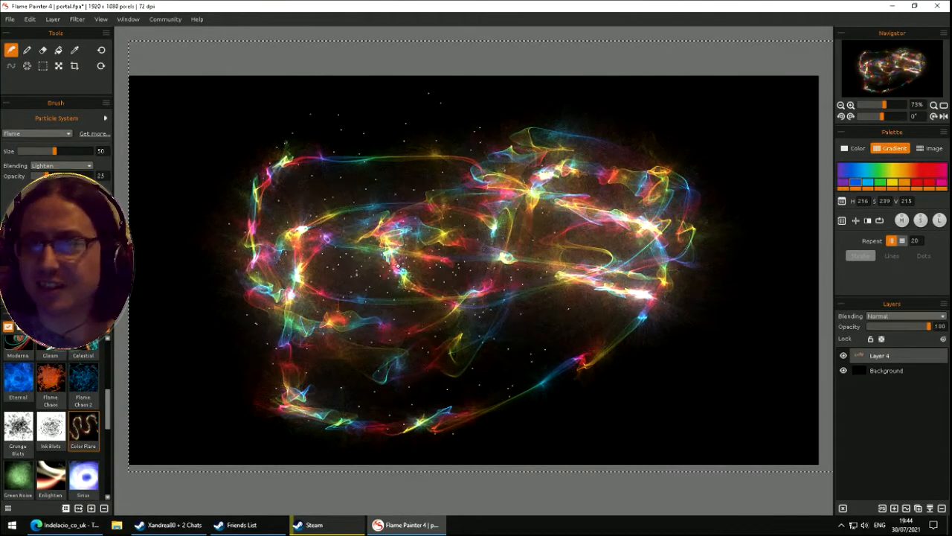
pyautogui.press('Delete')
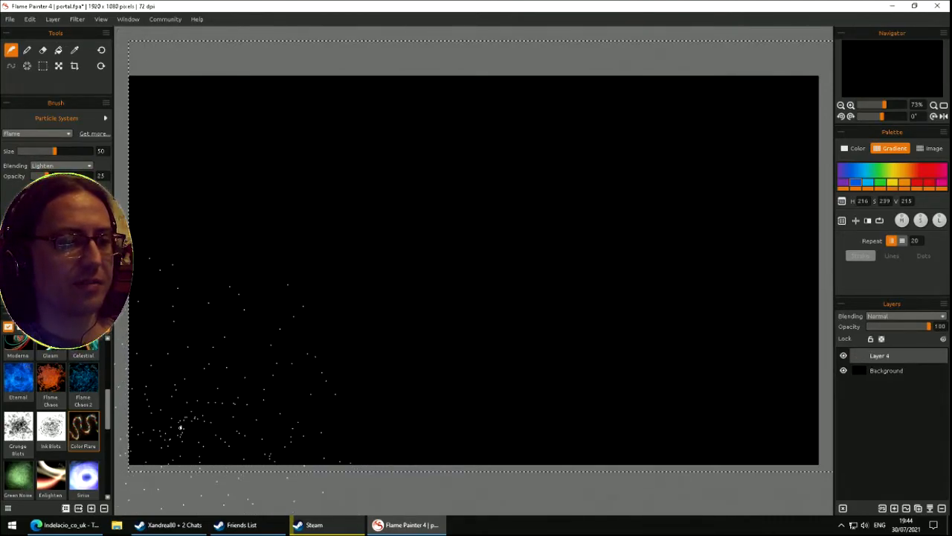
# - Try large rainbow BRB lettering across the lower canvas with the Color Flare brush, and clear the layer
pyautogui.moveTo(174, 429)
pyautogui.mouseDown()
pyautogui.moveTo(188, 297)
pyautogui.moveTo(246, 273)
pyautogui.moveTo(238, 340)
pyautogui.moveTo(188, 405)
pyautogui.moveTo(318, 265)
pyautogui.moveTo(327, 380)
pyautogui.moveTo(362, 249)
pyautogui.moveTo(394, 403)
pyautogui.moveTo(409, 394)
pyautogui.mouseUp()
pyautogui.moveTo(484, 372)
pyautogui.mouseDown()
pyautogui.moveTo(527, 227)
pyautogui.moveTo(553, 357)
pyautogui.moveTo(592, 263)
pyautogui.mouseUp()
pyautogui.moveTo(534, 308)
pyautogui.mouseDown()
pyautogui.moveTo(600, 245)
pyautogui.moveTo(526, 221)
pyautogui.moveTo(547, 223)
pyautogui.moveTo(546, 235)
pyautogui.moveTo(572, 195)
pyautogui.moveTo(720, 167)
pyautogui.mouseUp()
pyautogui.moveTo(344, 319); pyautogui.dragTo(397, 411)
pyautogui.moveTo(531, 222)
pyautogui.mouseDown()
pyautogui.moveTo(526, 365)
pyautogui.moveTo(571, 345)
pyautogui.moveTo(588, 317)
pyautogui.moveTo(530, 308)
pyautogui.moveTo(601, 275)
pyautogui.moveTo(554, 205)
pyautogui.moveTo(525, 217)
pyautogui.mouseUp()
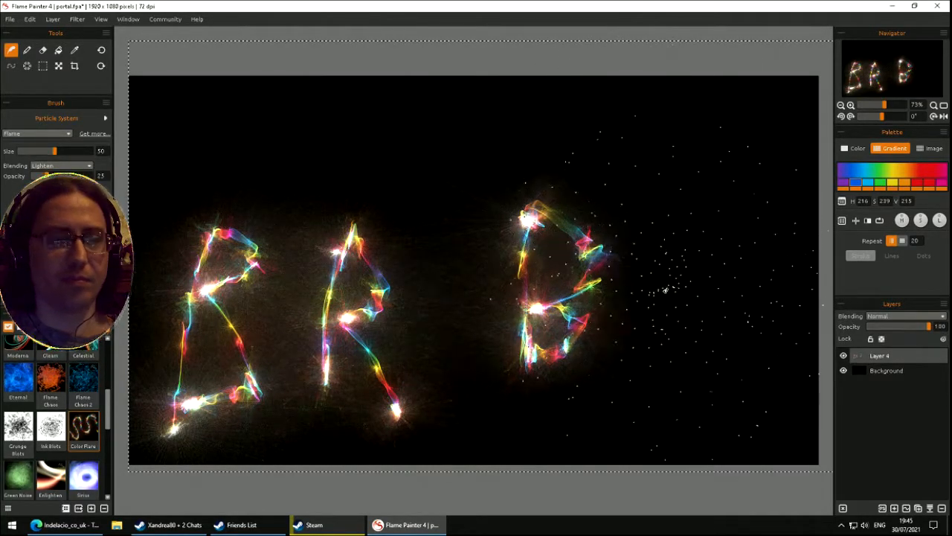
pyautogui.press('Delete')
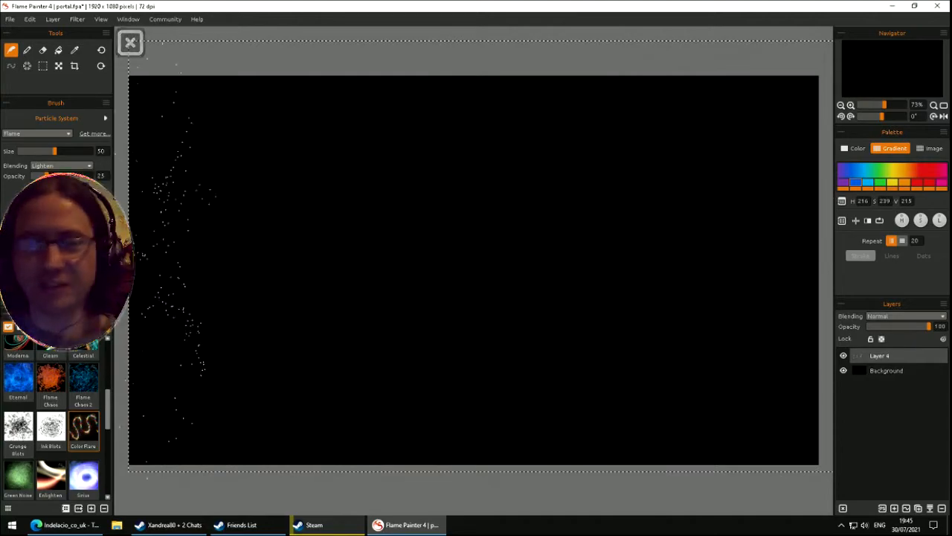
# - Paint the letters BRB in glowing rainbow strokes across the upper part of the canvas with the Color Flare brush
pyautogui.moveTo(193, 225)
pyautogui.mouseDown()
pyautogui.moveTo(277, 267)
pyautogui.moveTo(227, 223)
pyautogui.mouseUp()
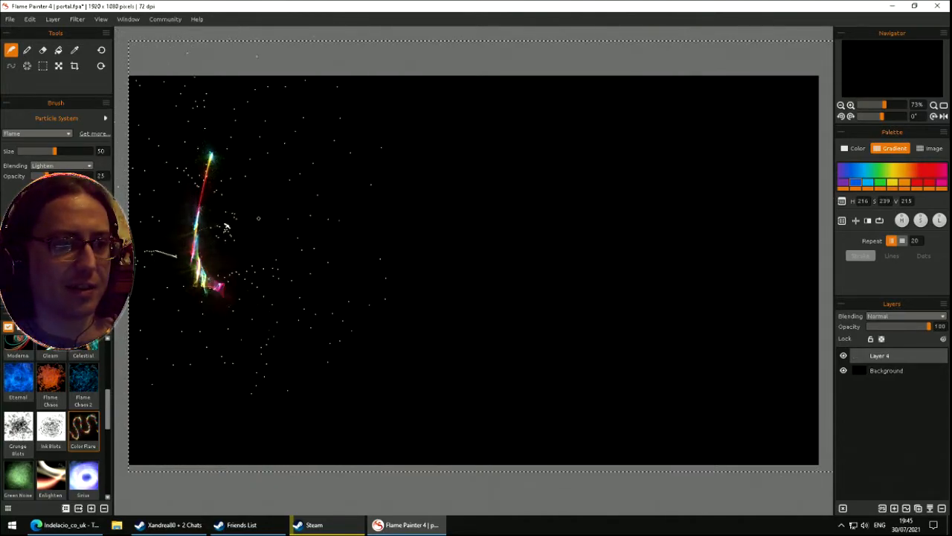
pyautogui.moveTo(255, 290)
pyautogui.mouseDown()
pyautogui.moveTo(258, 244)
pyautogui.moveTo(227, 229)
pyautogui.moveTo(275, 211)
pyautogui.moveTo(270, 175)
pyautogui.moveTo(238, 155)
pyautogui.moveTo(211, 155)
pyautogui.mouseUp()
pyautogui.moveTo(373, 156); pyautogui.dragTo(355, 262)
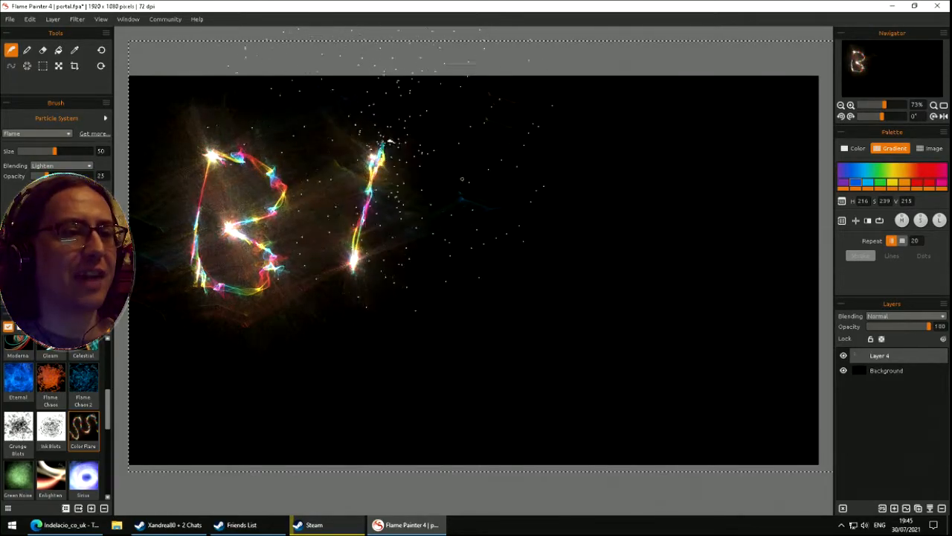
pyautogui.moveTo(380, 201); pyautogui.dragTo(421, 294)
pyautogui.moveTo(502, 159); pyautogui.dragTo(492, 197)
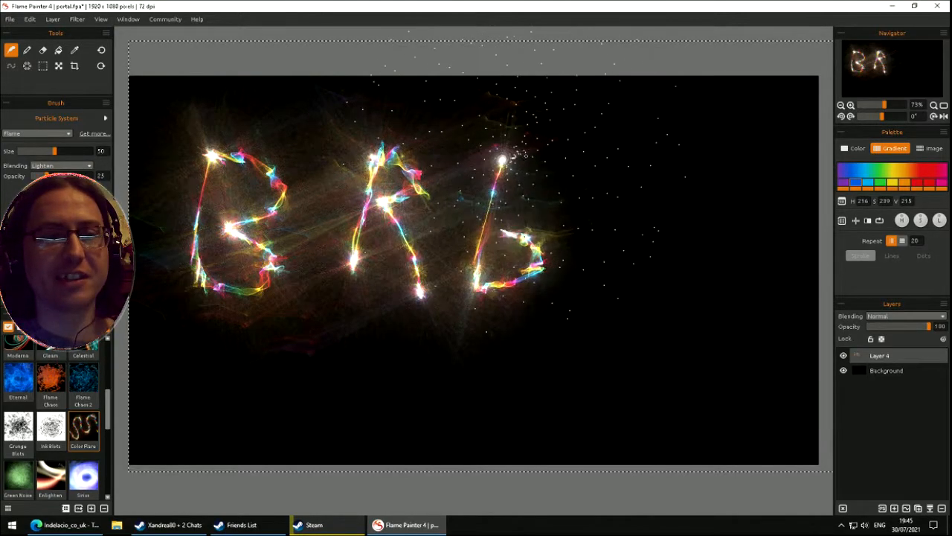
pyautogui.moveTo(508, 232)
pyautogui.mouseDown()
pyautogui.moveTo(555, 205)
pyautogui.moveTo(516, 161)
pyautogui.moveTo(499, 158)
pyautogui.mouseUp()
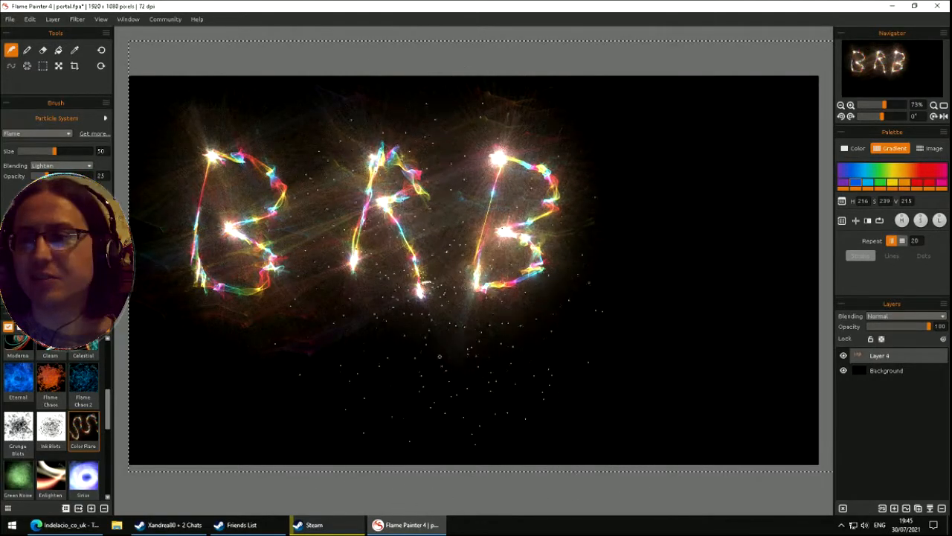
# - Save the lettering in the Pictures folder as a new file named brb.fpa, and clear the layer
pyautogui.click(3, 20)
pyautogui.click(36, 85)
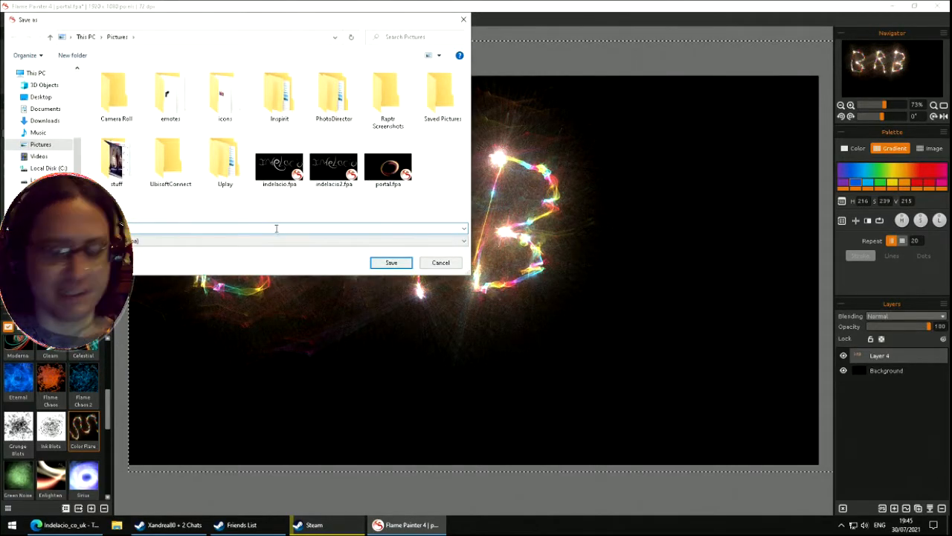
pyautogui.press('Return')
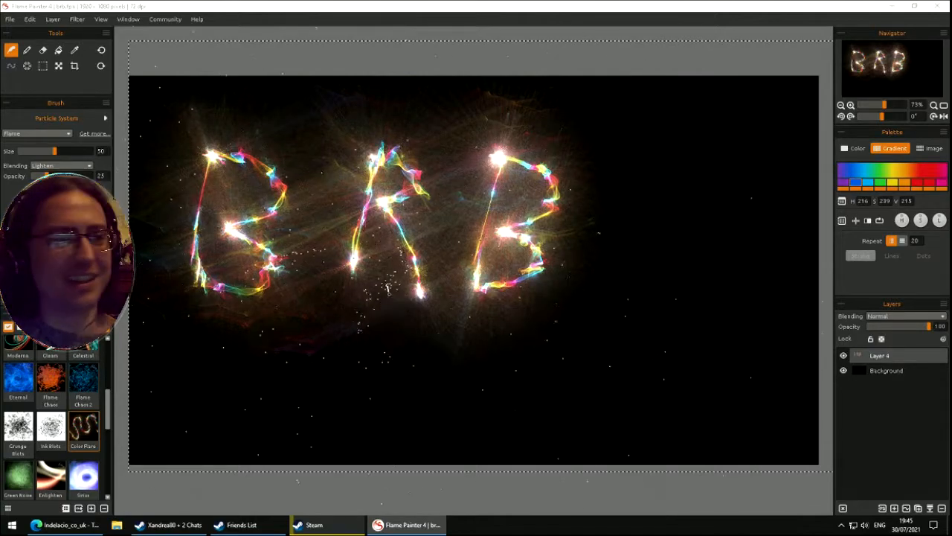
pyautogui.press('Delete')
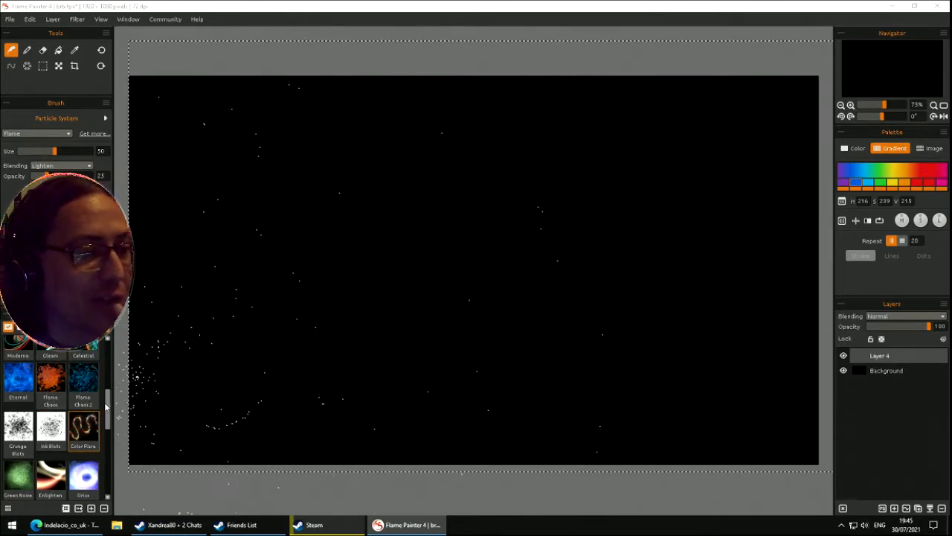
# - Paint a dense central glow and a band along the canvas bottom with the Green Noise brush at size 50, clearing after each
pyautogui.scroll(-3, 106, 406)
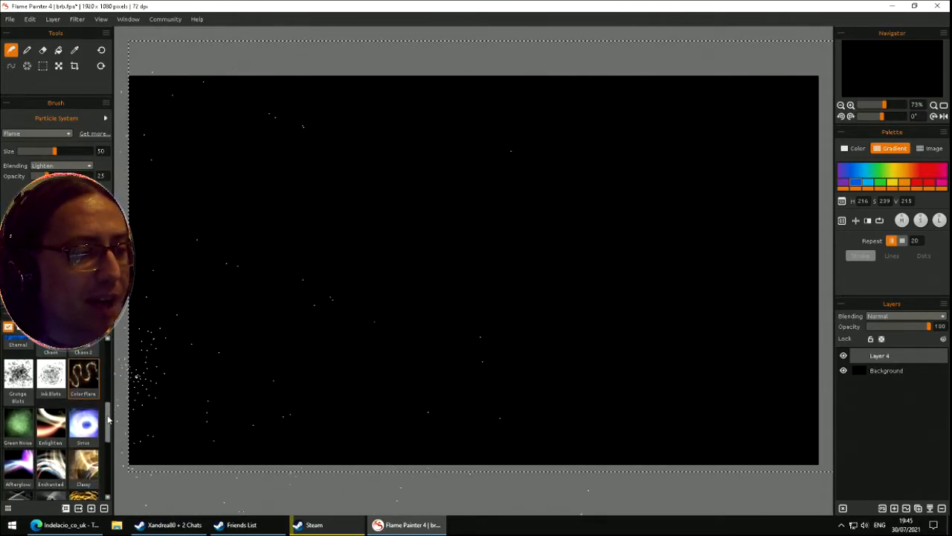
pyautogui.click(20, 408)
pyautogui.moveTo(432, 259)
pyautogui.mouseDown()
pyautogui.moveTo(517, 258)
pyautogui.moveTo(444, 298)
pyautogui.moveTo(669, 280)
pyautogui.moveTo(603, 229)
pyautogui.moveTo(323, 266)
pyautogui.moveTo(375, 197)
pyautogui.moveTo(393, 277)
pyautogui.moveTo(512, 259)
pyautogui.moveTo(502, 275)
pyautogui.moveTo(525, 258)
pyautogui.moveTo(383, 254)
pyautogui.moveTo(391, 275)
pyautogui.moveTo(521, 252)
pyautogui.moveTo(527, 262)
pyautogui.moveTo(411, 264)
pyautogui.moveTo(528, 261)
pyautogui.mouseUp()
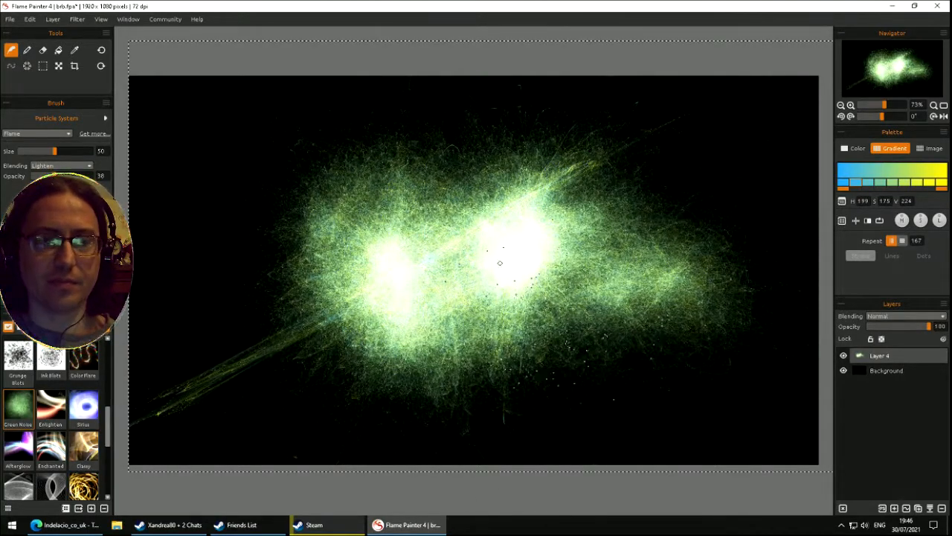
pyautogui.moveTo(470, 267)
pyautogui.mouseDown()
pyautogui.moveTo(447, 262)
pyautogui.moveTo(516, 294)
pyautogui.moveTo(510, 308)
pyautogui.moveTo(518, 284)
pyautogui.mouseUp()
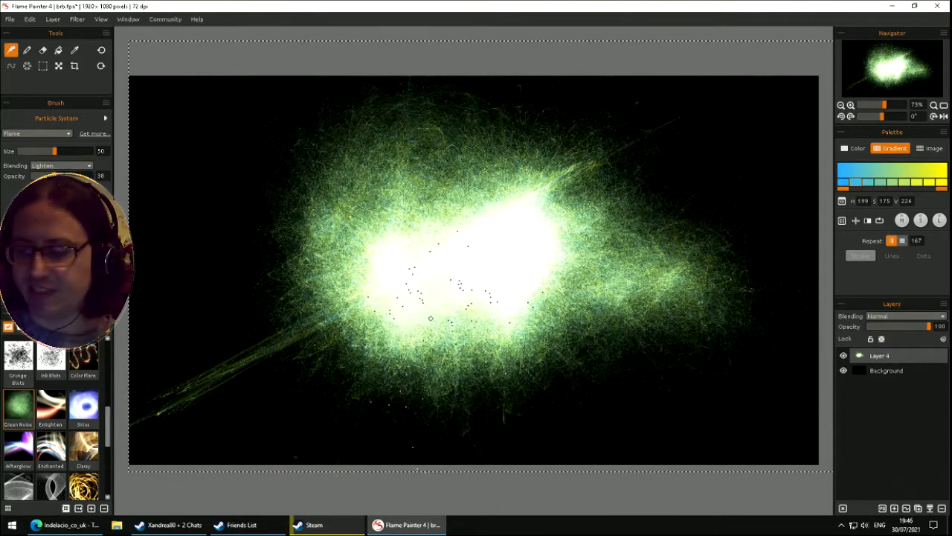
pyautogui.press('Delete')
pyautogui.moveTo(190, 417)
pyautogui.mouseDown()
pyautogui.moveTo(241, 376)
pyautogui.moveTo(246, 388)
pyautogui.moveTo(264, 351)
pyautogui.moveTo(332, 329)
pyautogui.moveTo(353, 429)
pyautogui.moveTo(374, 330)
pyautogui.moveTo(425, 387)
pyautogui.moveTo(439, 466)
pyautogui.moveTo(491, 374)
pyautogui.moveTo(550, 426)
pyautogui.moveTo(572, 390)
pyautogui.moveTo(640, 407)
pyautogui.moveTo(654, 434)
pyautogui.moveTo(713, 389)
pyautogui.moveTo(728, 430)
pyautogui.moveTo(775, 386)
pyautogui.moveTo(836, 468)
pyautogui.moveTo(824, 450)
pyautogui.mouseUp()
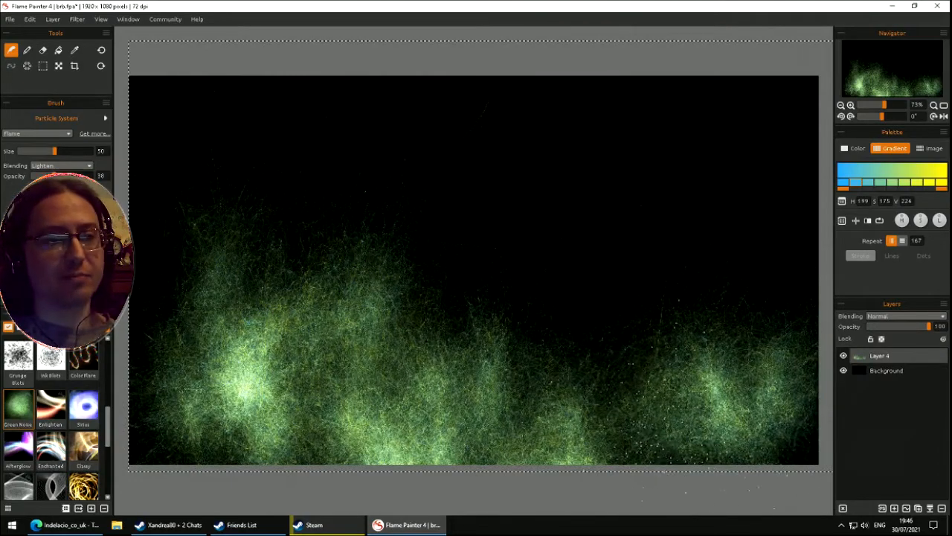
pyautogui.press('Delete')
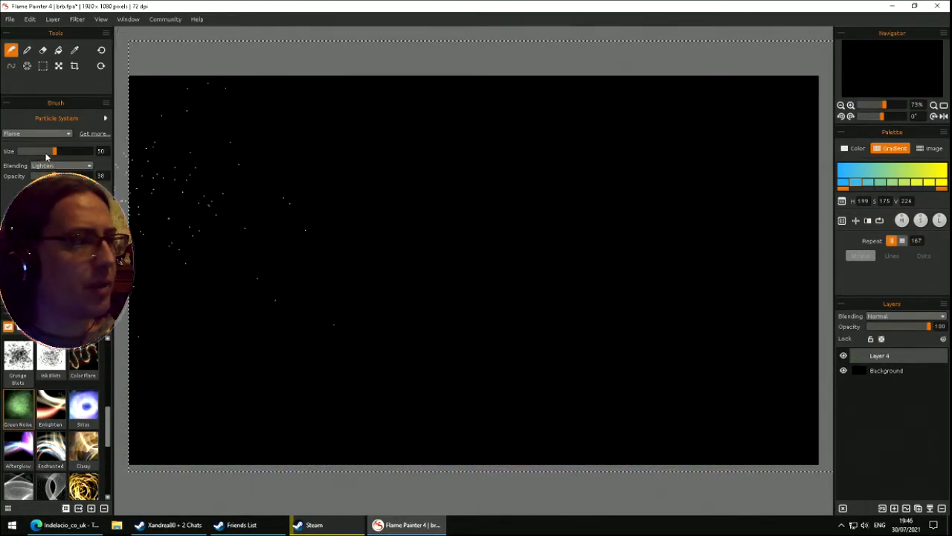
# - Paint narrow test strokes with the Green Noise brush at size 9, clearing the layer after each one
pyautogui.moveTo(215, 332)
pyautogui.mouseDown()
pyautogui.moveTo(216, 289)
pyautogui.moveTo(224, 331)
pyautogui.mouseUp()
pyautogui.press('Delete')
pyautogui.moveTo(249, 301)
pyautogui.mouseDown()
pyautogui.moveTo(246, 367)
pyautogui.moveTo(272, 357)
pyautogui.moveTo(321, 379)
pyautogui.mouseUp()
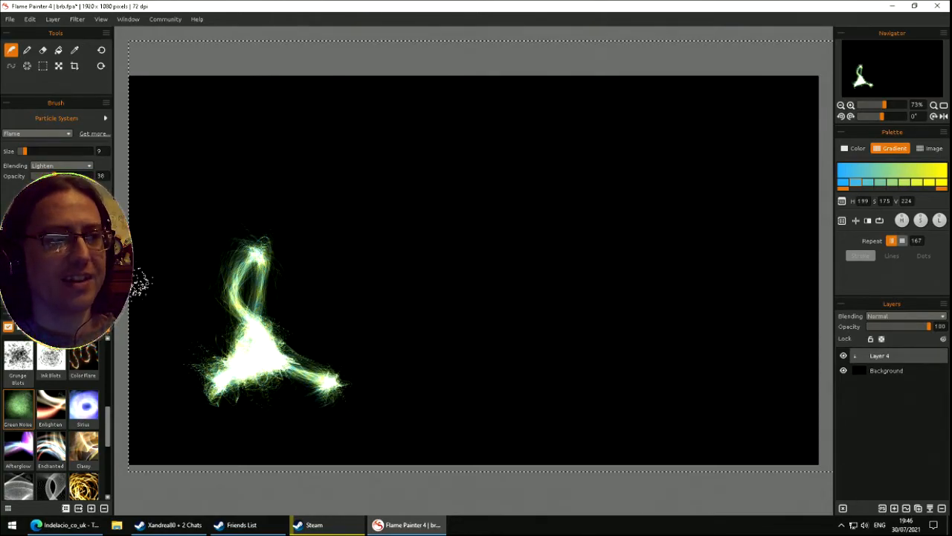
pyautogui.press('Delete')
pyautogui.moveTo(283, 365)
pyautogui.mouseDown()
pyautogui.moveTo(268, 251)
pyautogui.moveTo(387, 268)
pyautogui.moveTo(524, 387)
pyautogui.moveTo(257, 339)
pyautogui.moveTo(644, 382)
pyautogui.moveTo(580, 365)
pyautogui.mouseUp()
pyautogui.press('Delete')
pyautogui.moveTo(277, 192)
pyautogui.mouseDown()
pyautogui.moveTo(280, 167)
pyautogui.moveTo(256, 277)
pyautogui.moveTo(291, 254)
pyautogui.moveTo(294, 181)
pyautogui.moveTo(277, 188)
pyautogui.moveTo(378, 244)
pyautogui.moveTo(362, 287)
pyautogui.moveTo(401, 169)
pyautogui.moveTo(396, 231)
pyautogui.moveTo(407, 283)
pyautogui.moveTo(389, 286)
pyautogui.moveTo(489, 179)
pyautogui.moveTo(498, 300)
pyautogui.moveTo(450, 157)
pyautogui.moveTo(501, 215)
pyautogui.moveTo(551, 311)
pyautogui.mouseUp()
pyautogui.press('Delete')
# - Paint a looping ribbon and rough BRB lettering with the Enlighten brush at size 58, clearing the layer after each test
pyautogui.click(54, 408)
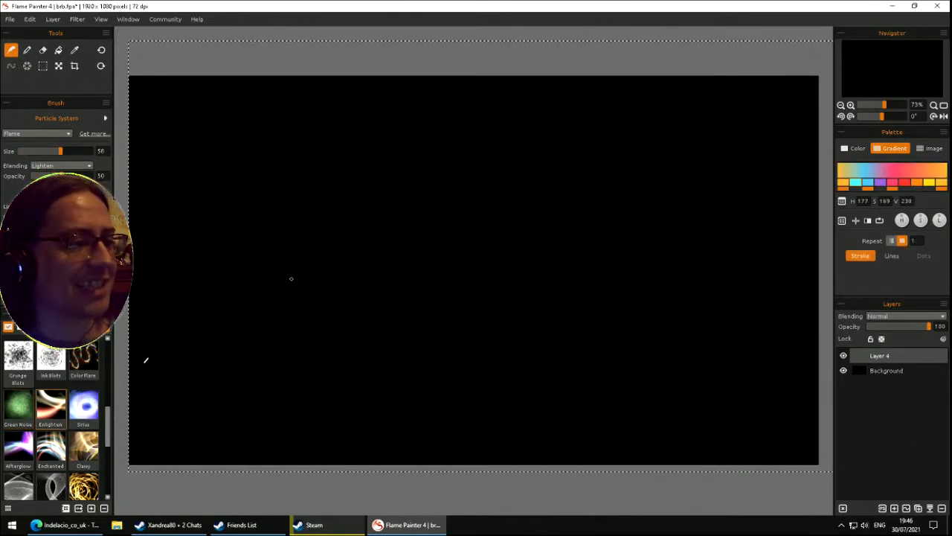
pyautogui.moveTo(274, 260)
pyautogui.mouseDown()
pyautogui.moveTo(408, 237)
pyautogui.moveTo(424, 328)
pyautogui.moveTo(372, 216)
pyautogui.moveTo(478, 159)
pyautogui.moveTo(559, 404)
pyautogui.moveTo(245, 324)
pyautogui.moveTo(264, 322)
pyautogui.mouseUp()
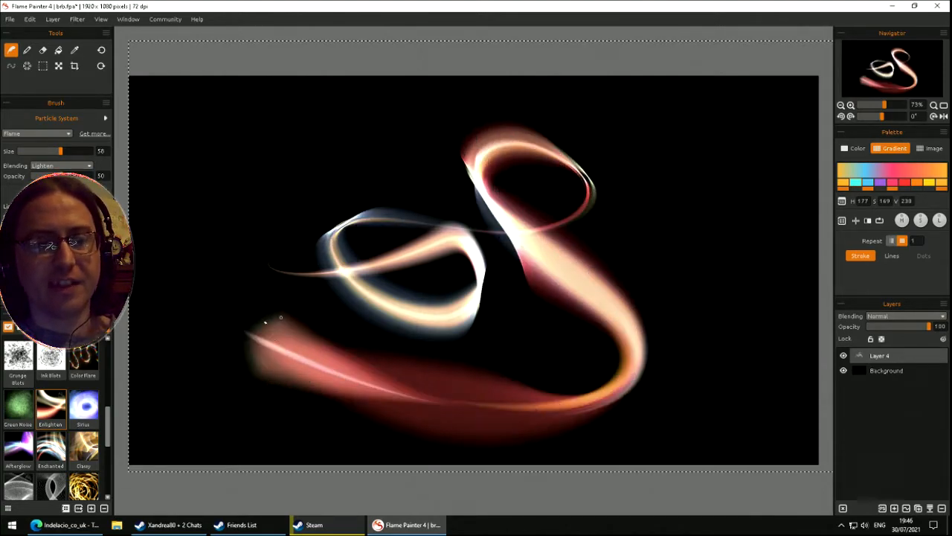
pyautogui.press('Delete')
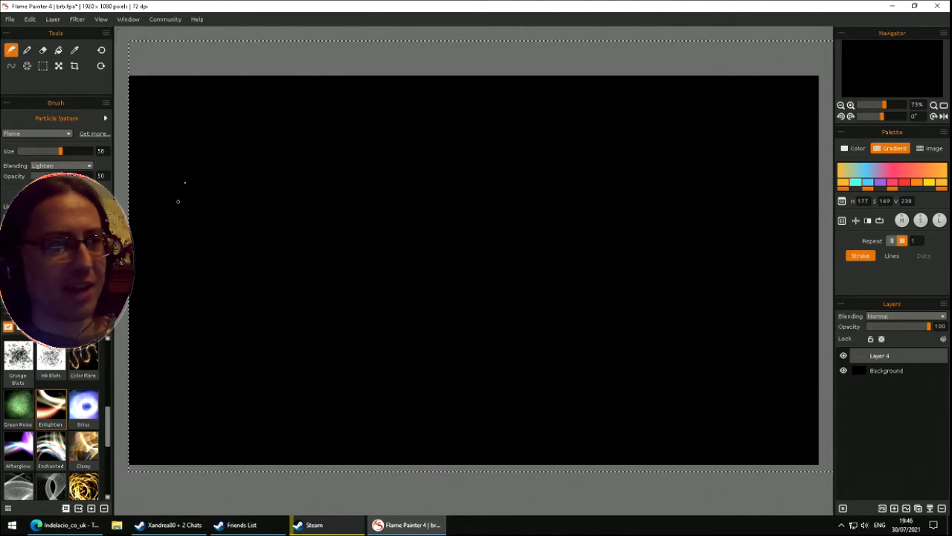
pyautogui.moveTo(175, 157); pyautogui.dragTo(177, 157)
pyautogui.moveTo(280, 188)
pyautogui.mouseDown()
pyautogui.moveTo(328, 182)
pyautogui.moveTo(331, 297)
pyautogui.moveTo(363, 301)
pyautogui.mouseUp()
pyautogui.moveTo(436, 293)
pyautogui.mouseDown()
pyautogui.moveTo(397, 235)
pyautogui.moveTo(467, 186)
pyautogui.moveTo(388, 161)
pyautogui.mouseUp()
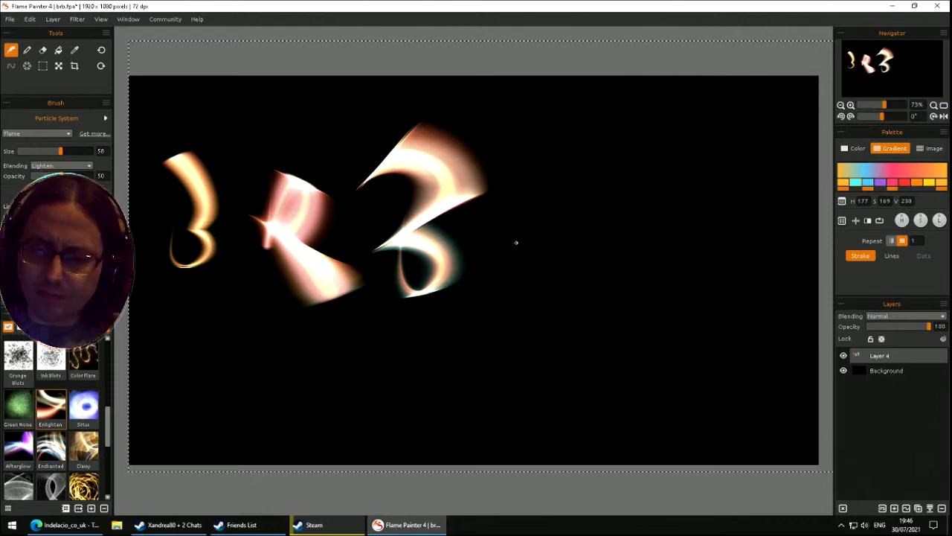
pyautogui.press('Delete')
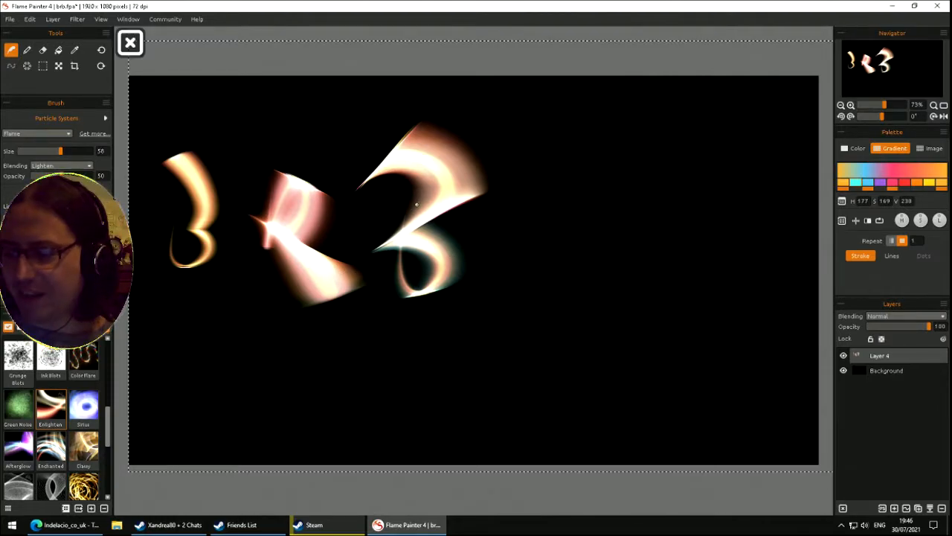
# - Paint sweeping violet-blue swirls and a bright oval ring with the Sirius brush at size 50, and clear the layer
pyautogui.click(79, 409)
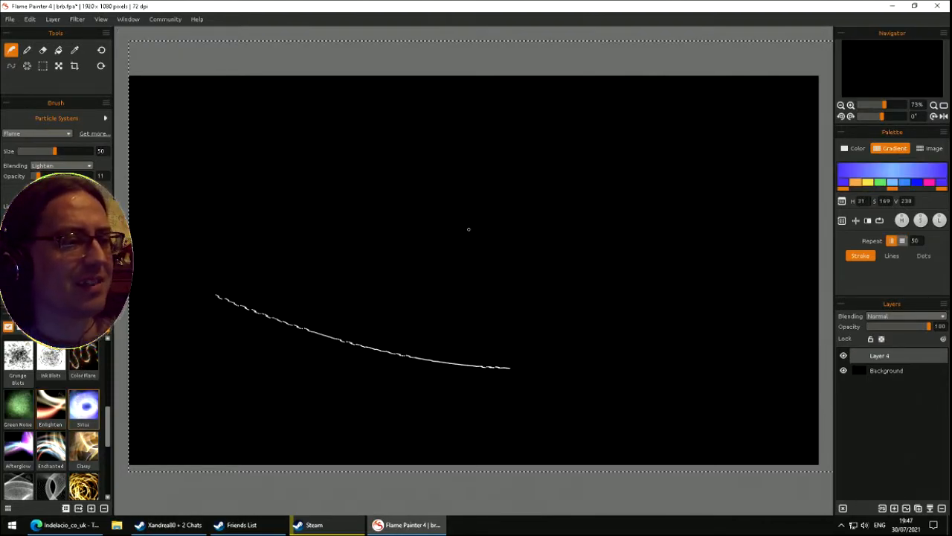
pyautogui.moveTo(458, 177); pyautogui.dragTo(695, 216)
pyautogui.moveTo(603, 249); pyautogui.dragTo(319, 223)
pyautogui.moveTo(655, 216)
pyautogui.mouseDown()
pyautogui.moveTo(297, 235)
pyautogui.moveTo(209, 260)
pyautogui.moveTo(402, 261)
pyautogui.moveTo(617, 335)
pyautogui.moveTo(476, 376)
pyautogui.moveTo(417, 361)
pyautogui.moveTo(353, 365)
pyautogui.moveTo(328, 353)
pyautogui.moveTo(261, 283)
pyautogui.moveTo(253, 216)
pyautogui.moveTo(320, 182)
pyautogui.moveTo(528, 141)
pyautogui.mouseUp()
pyautogui.moveTo(618, 213); pyautogui.dragTo(617, 212)
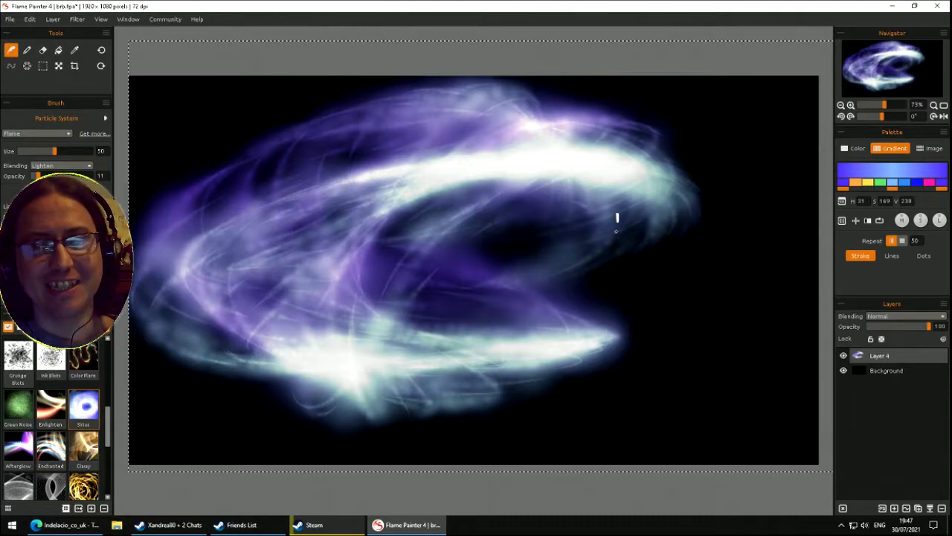
pyautogui.moveTo(494, 249)
pyautogui.mouseDown()
pyautogui.moveTo(523, 250)
pyautogui.moveTo(503, 251)
pyautogui.moveTo(564, 277)
pyautogui.moveTo(560, 249)
pyautogui.mouseUp()
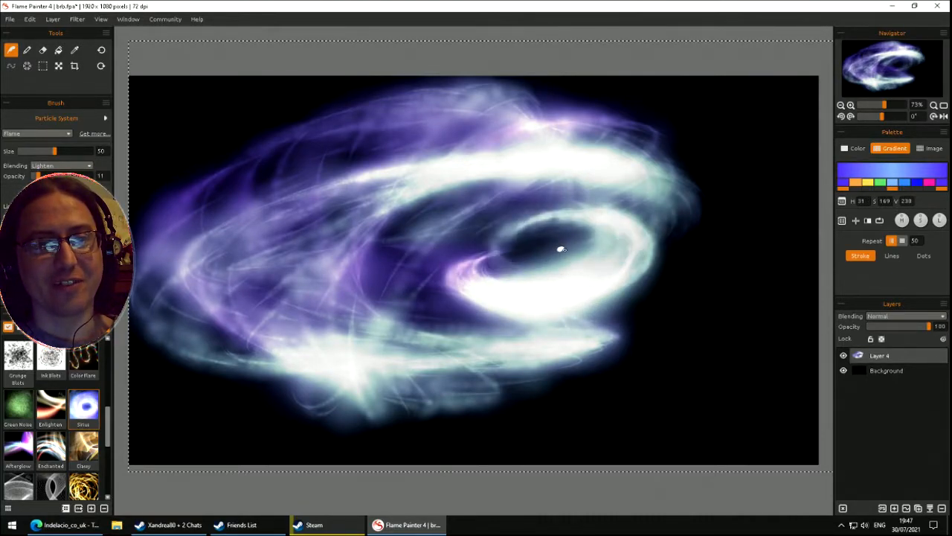
pyautogui.moveTo(609, 155)
pyautogui.mouseDown()
pyautogui.moveTo(527, 264)
pyautogui.moveTo(694, 150)
pyautogui.moveTo(529, 257)
pyautogui.moveTo(581, 281)
pyautogui.moveTo(583, 257)
pyautogui.moveTo(462, 240)
pyautogui.mouseUp()
pyautogui.press('Delete')
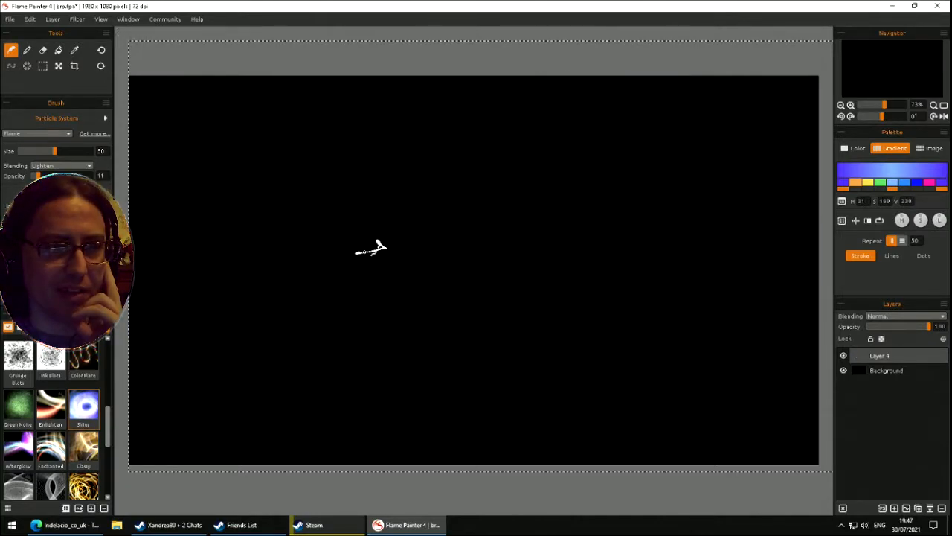
# - Build up a dense white oval glow with a tapering tail on its left at the canvas centre with the Sirius brush
pyautogui.moveTo(407, 266)
pyautogui.mouseDown()
pyautogui.moveTo(439, 263)
pyautogui.moveTo(490, 283)
pyautogui.moveTo(485, 259)
pyautogui.mouseUp()
pyautogui.moveTo(400, 262)
pyautogui.mouseDown()
pyautogui.moveTo(430, 249)
pyautogui.moveTo(424, 271)
pyautogui.moveTo(400, 264)
pyautogui.moveTo(453, 264)
pyautogui.moveTo(442, 274)
pyautogui.moveTo(456, 257)
pyautogui.moveTo(499, 272)
pyautogui.moveTo(497, 281)
pyautogui.moveTo(490, 273)
pyautogui.moveTo(523, 270)
pyautogui.mouseUp()
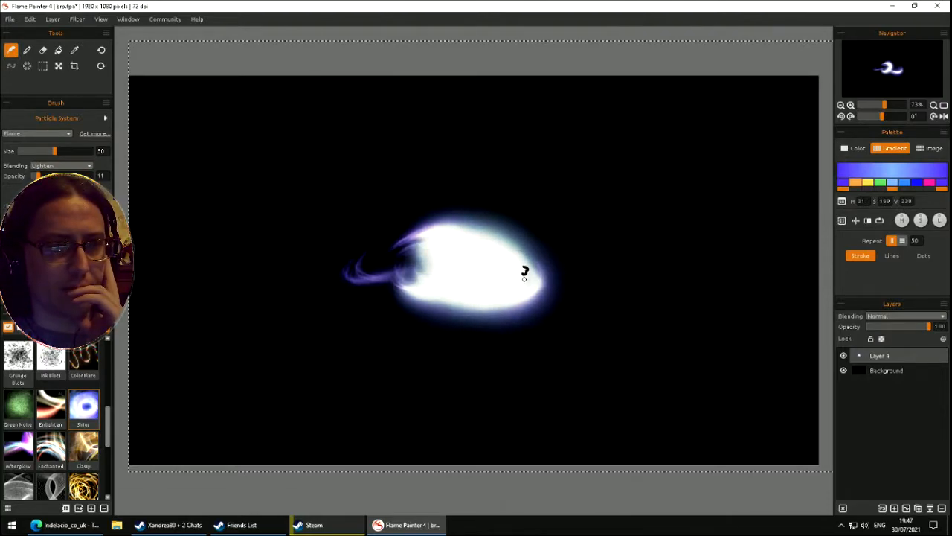
pyautogui.moveTo(420, 254)
pyautogui.mouseDown()
pyautogui.moveTo(366, 255)
pyautogui.moveTo(391, 262)
pyautogui.moveTo(416, 250)
pyautogui.mouseUp()
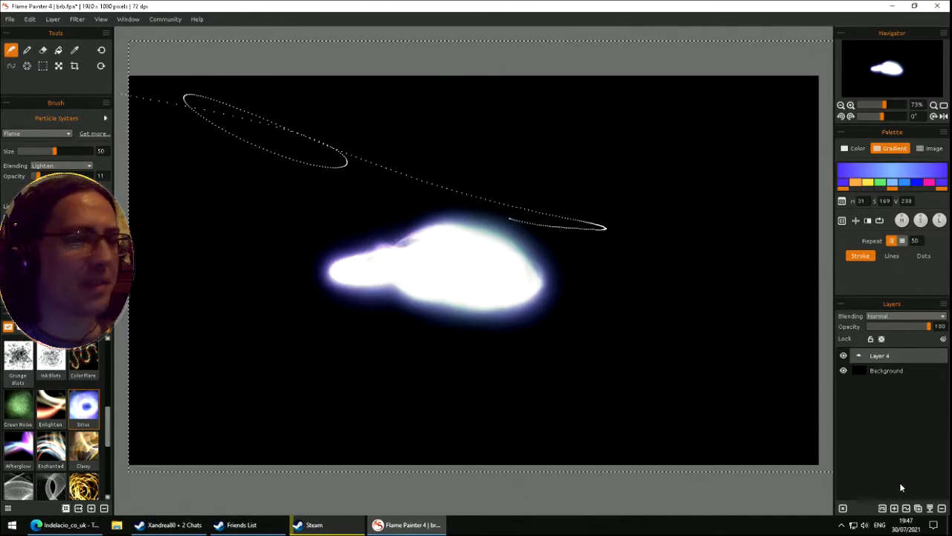
# - Add a new layer and build up an elongated, slanting white-violet glow in the canvas's upper right with the Sirius brush
pyautogui.click(894, 509)
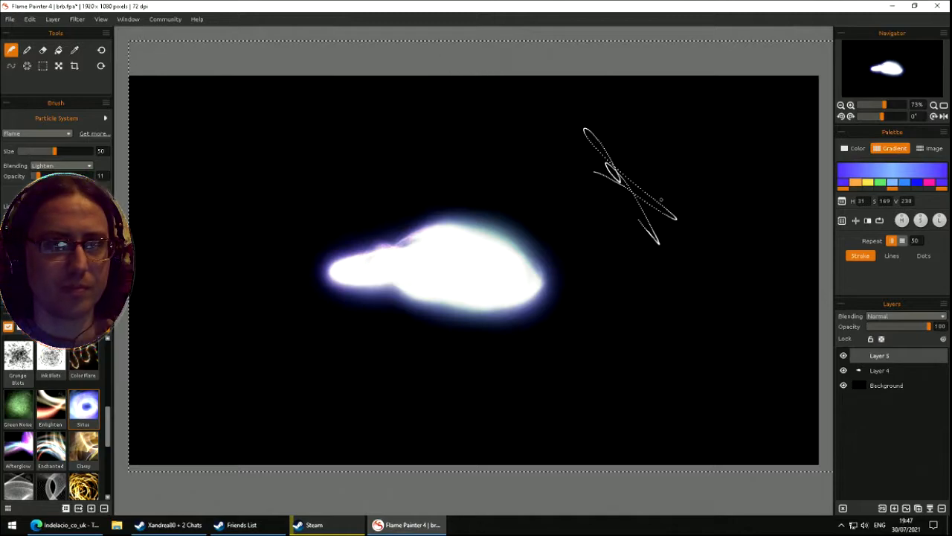
pyautogui.moveTo(703, 248)
pyautogui.mouseDown()
pyautogui.moveTo(709, 192)
pyautogui.moveTo(670, 188)
pyautogui.moveTo(716, 223)
pyautogui.moveTo(740, 196)
pyautogui.mouseUp()
pyautogui.moveTo(655, 176); pyautogui.dragTo(742, 178)
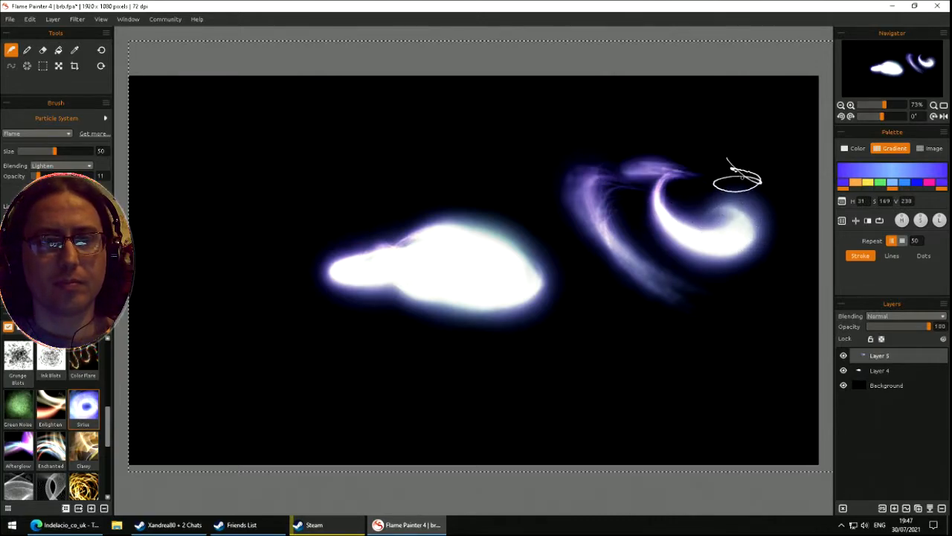
pyautogui.moveTo(737, 220)
pyautogui.mouseDown()
pyautogui.moveTo(746, 191)
pyautogui.moveTo(709, 190)
pyautogui.moveTo(753, 183)
pyautogui.mouseUp()
pyautogui.moveTo(789, 213); pyautogui.dragTo(826, 229)
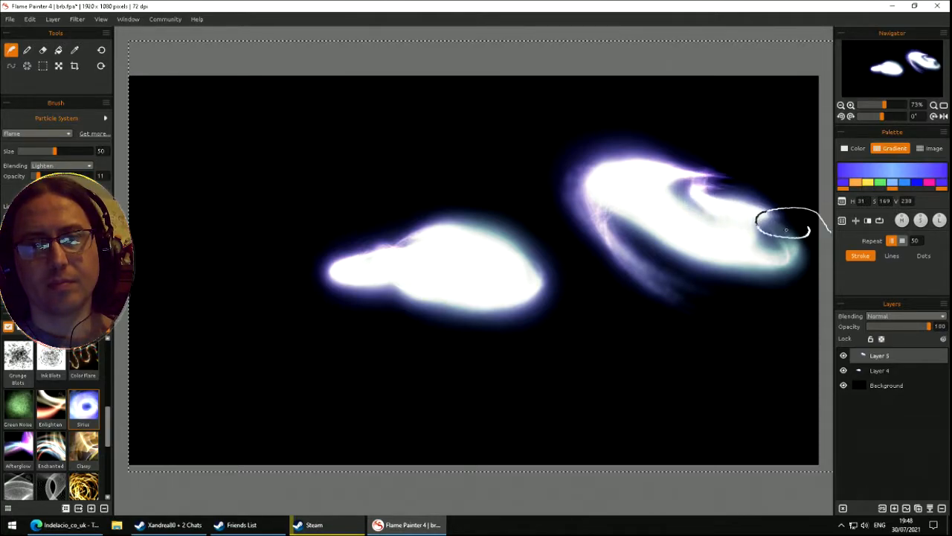
# - On another new layer, paint a small comet-shaped glow at the canvas's upper left and a long tapering streak across its lower part
pyautogui.click(894, 508)
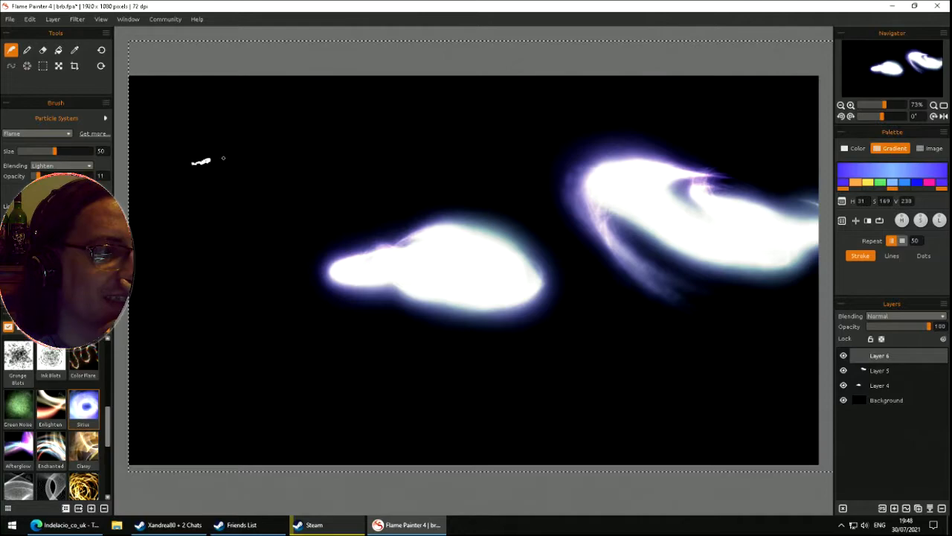
pyautogui.moveTo(257, 154)
pyautogui.mouseDown()
pyautogui.moveTo(329, 166)
pyautogui.moveTo(351, 186)
pyautogui.moveTo(395, 179)
pyautogui.mouseUp()
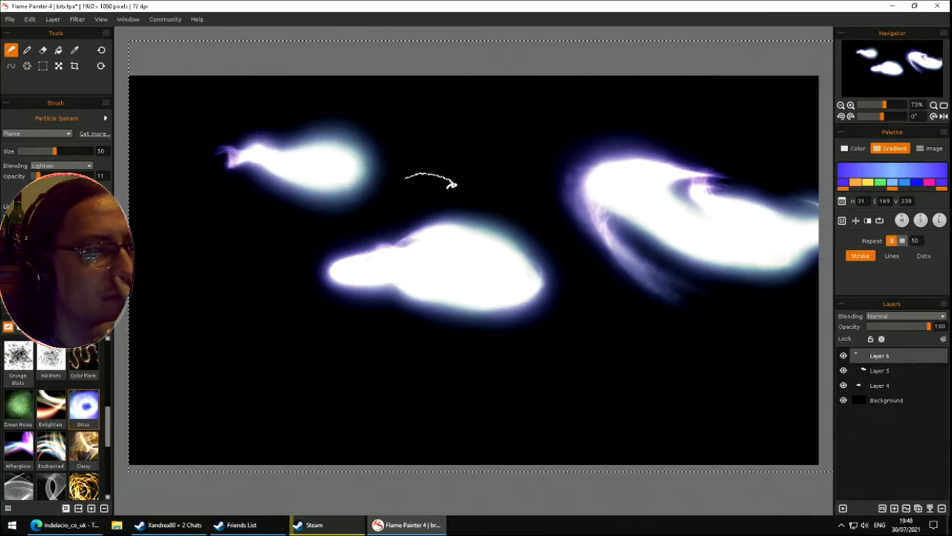
pyautogui.moveTo(236, 359); pyautogui.dragTo(273, 362)
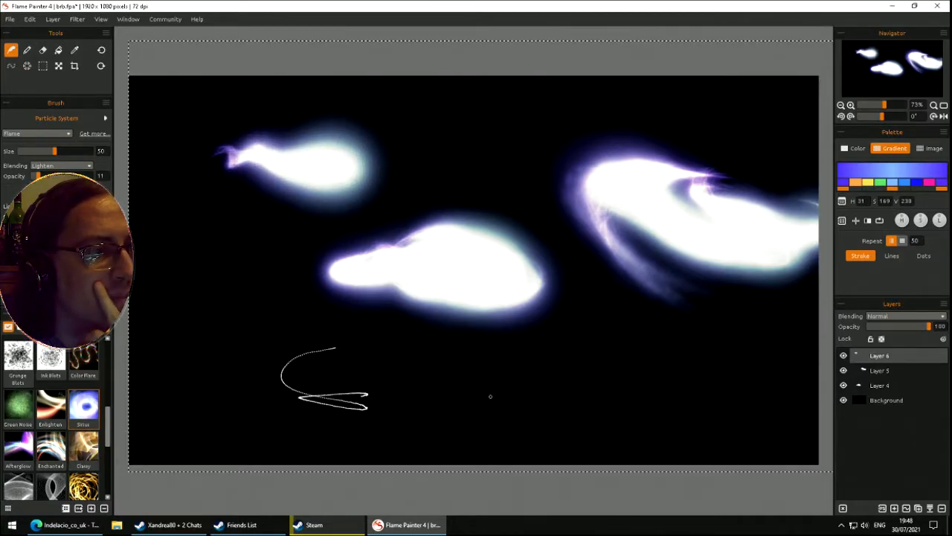
pyautogui.moveTo(661, 384)
pyautogui.mouseDown()
pyautogui.moveTo(540, 403)
pyautogui.moveTo(375, 387)
pyautogui.moveTo(553, 368)
pyautogui.moveTo(626, 402)
pyautogui.mouseUp()
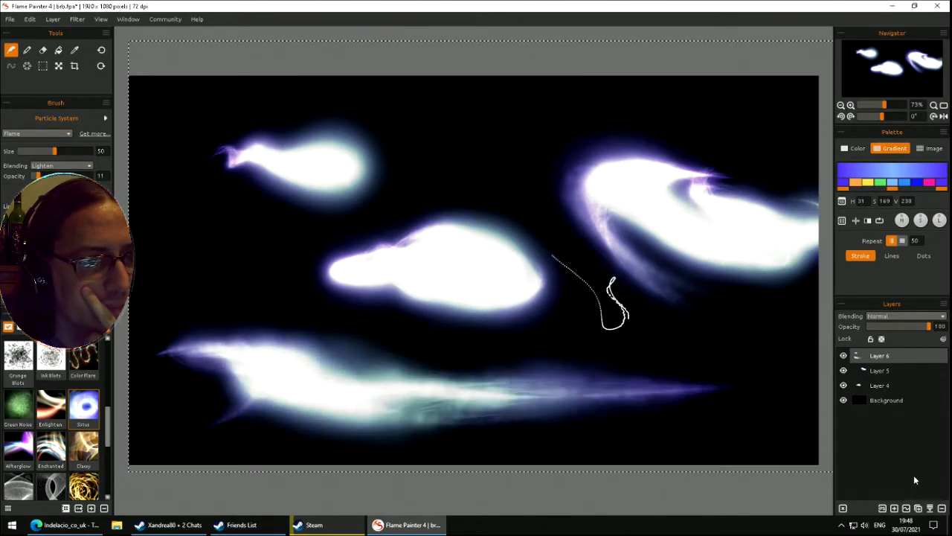
# - Add one more layer and paint a large rounded white glow above the central cloud shape with the Sirius brush
pyautogui.click(894, 508)
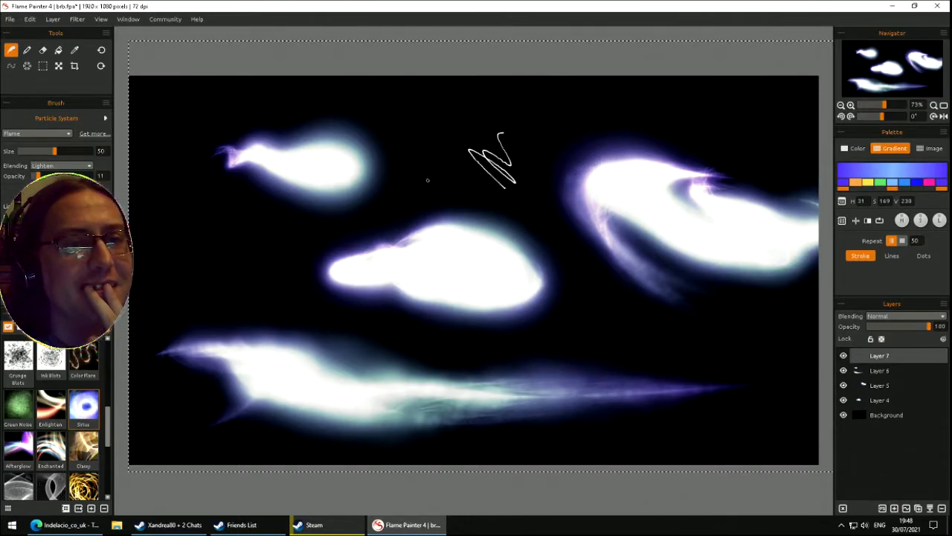
pyautogui.moveTo(493, 129); pyautogui.dragTo(526, 163)
pyautogui.moveTo(534, 161); pyautogui.dragTo(531, 178)
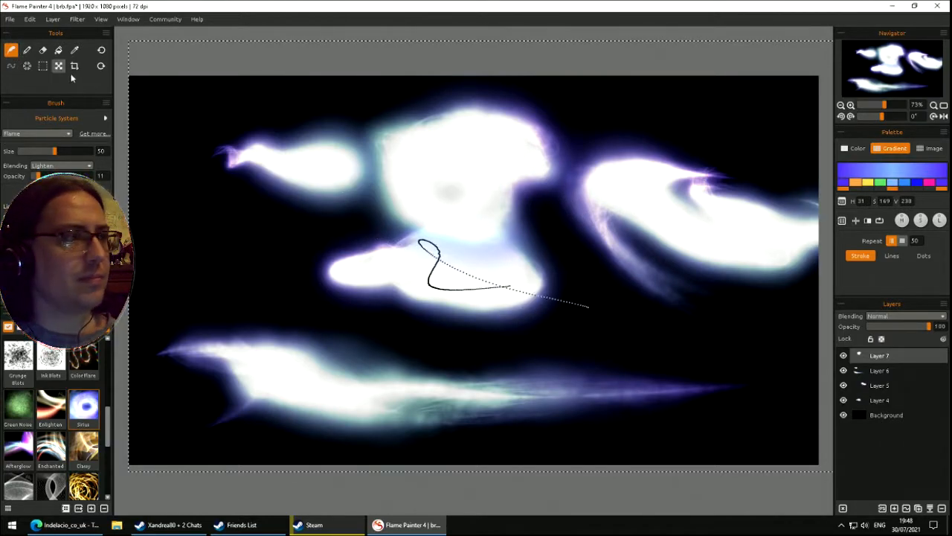
# - Save the painting under the new name cloudsmaybe as an FPA file in the Pictures folder
pyautogui.click(8, 21)
pyautogui.click(36, 80)
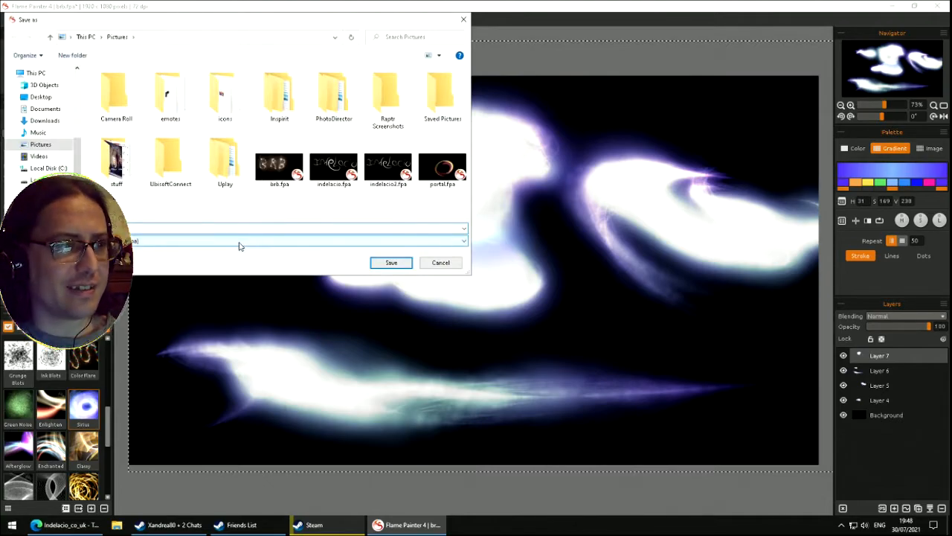
pyautogui.click(239, 246)
pyautogui.click(240, 246)
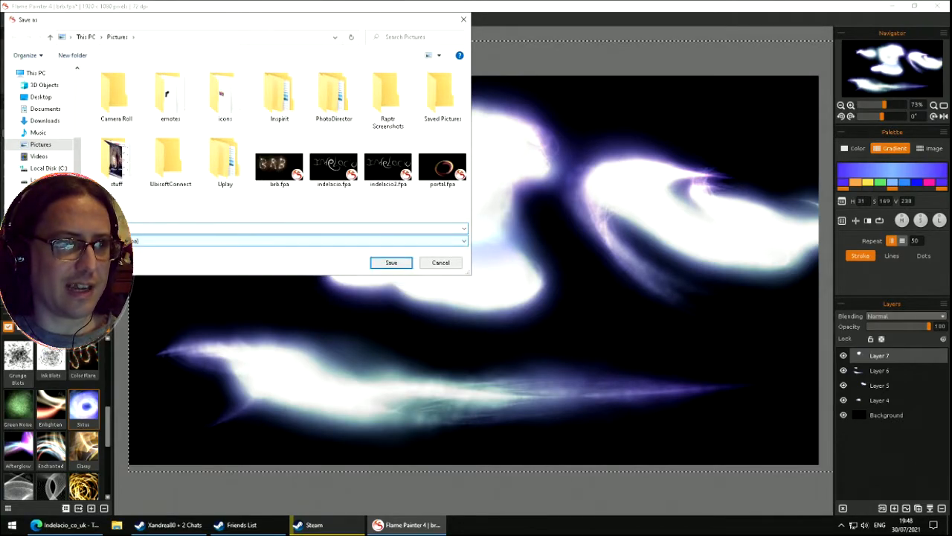
pyautogui.press('Return')
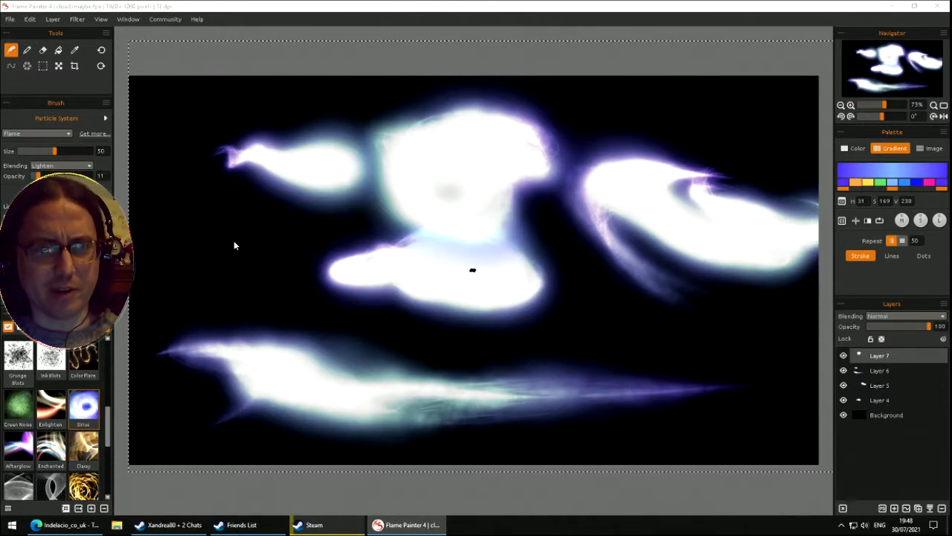
# - Clear the painted glows from Layer 7, Layer 6, Layer 5 and Layer 4 so the canvas is black
pyautogui.moveTo(234, 240); pyautogui.dragTo(361, 250)
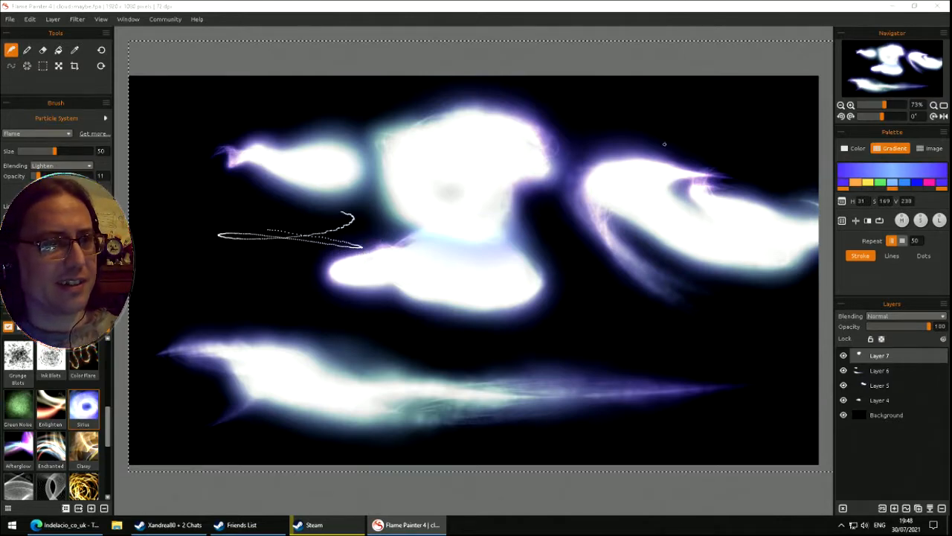
pyautogui.press('Delete')
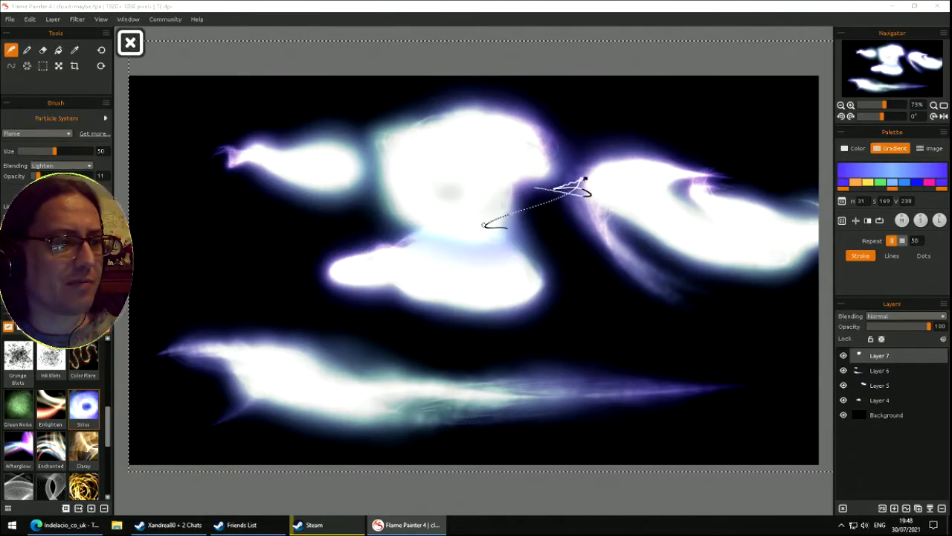
pyautogui.press('Delete')
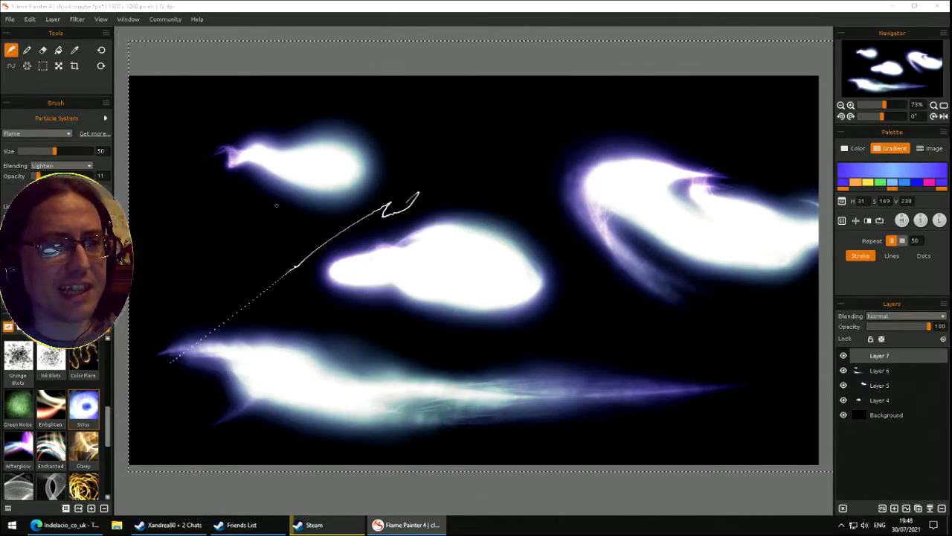
pyautogui.click(879, 371)
pyautogui.press('Delete')
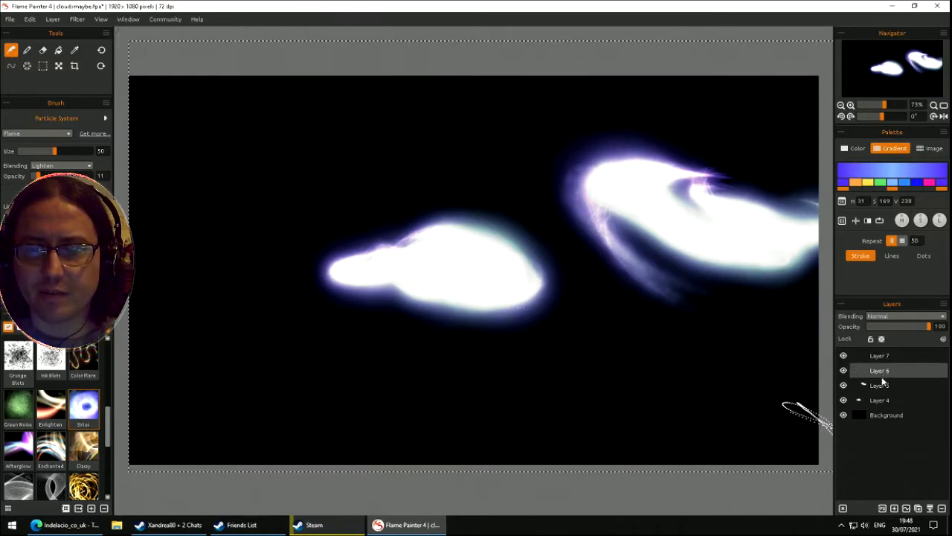
pyautogui.click(879, 385)
pyautogui.press('Delete')
pyautogui.click(881, 401)
pyautogui.press('Delete')
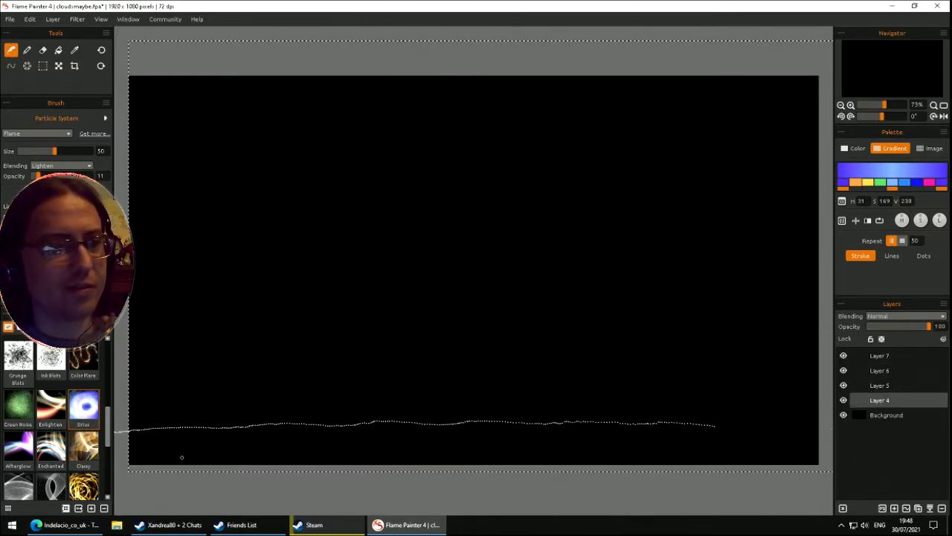
# - Paint overlapping multicoloured loops with the Afterglow brush at size 50 on Layer 4, clearing the layer after each test
pyautogui.click(24, 453)
pyautogui.moveTo(278, 320)
pyautogui.mouseDown()
pyautogui.moveTo(435, 258)
pyautogui.moveTo(511, 198)
pyautogui.moveTo(492, 247)
pyautogui.moveTo(549, 241)
pyautogui.moveTo(588, 231)
pyautogui.mouseUp()
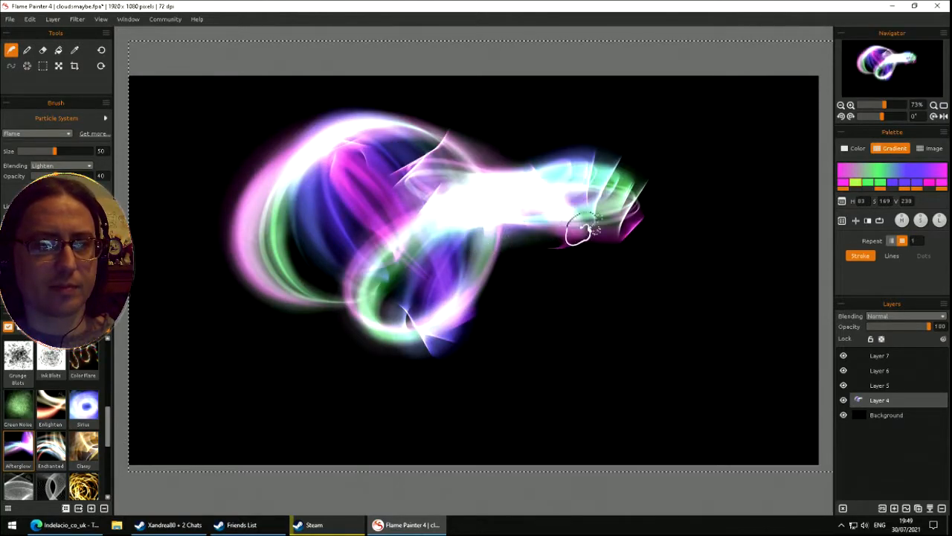
pyautogui.moveTo(557, 186)
pyautogui.mouseDown()
pyautogui.moveTo(372, 127)
pyautogui.moveTo(438, 298)
pyautogui.moveTo(633, 424)
pyautogui.moveTo(313, 366)
pyautogui.moveTo(228, 396)
pyautogui.moveTo(197, 313)
pyautogui.moveTo(463, 340)
pyautogui.moveTo(457, 372)
pyautogui.mouseUp()
pyautogui.press('Delete')
pyautogui.moveTo(684, 349)
pyautogui.mouseDown()
pyautogui.moveTo(514, 149)
pyautogui.moveTo(616, 319)
pyautogui.moveTo(562, 238)
pyautogui.mouseUp()
pyautogui.press('Delete')
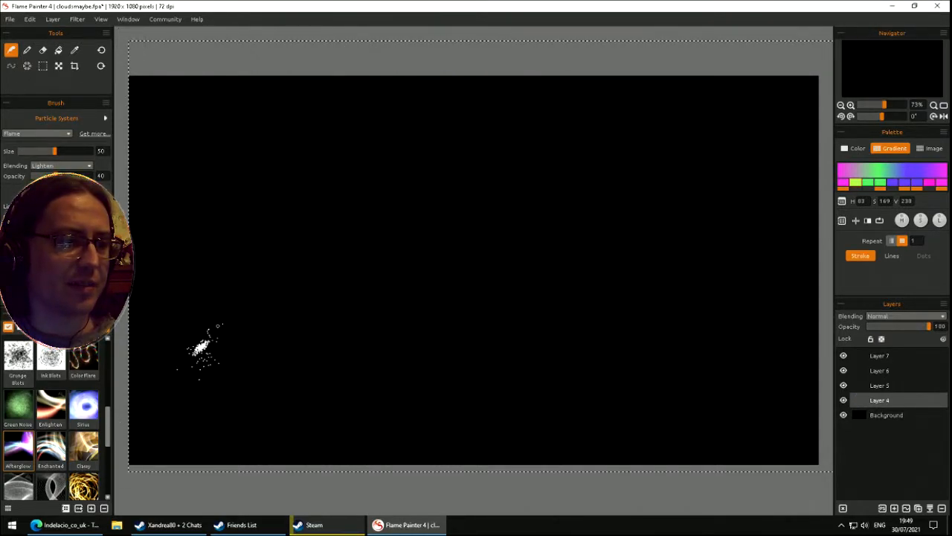
# - Paint broad arching magenta-white streaks across the canvas with the Afterglow brush, clearing the layer between tests
pyautogui.moveTo(183, 343)
pyautogui.mouseDown()
pyautogui.moveTo(353, 202)
pyautogui.moveTo(531, 319)
pyautogui.moveTo(554, 320)
pyautogui.mouseUp()
pyautogui.press('Delete')
pyautogui.moveTo(636, 286)
pyautogui.mouseDown()
pyautogui.moveTo(393, 251)
pyautogui.moveTo(400, 276)
pyautogui.moveTo(431, 288)
pyautogui.mouseUp()
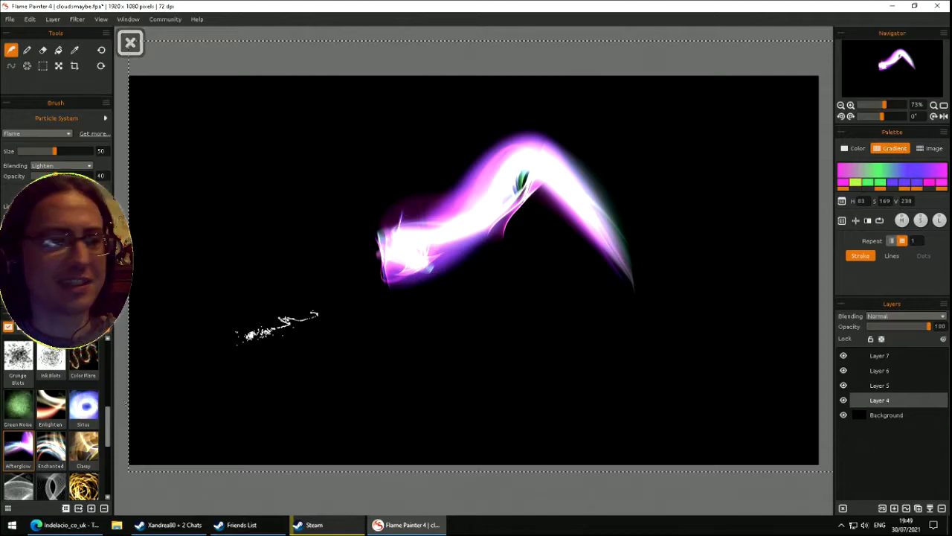
pyautogui.press('Delete')
pyautogui.moveTo(212, 294)
pyautogui.mouseDown()
pyautogui.moveTo(401, 150)
pyautogui.moveTo(584, 287)
pyautogui.mouseUp()
pyautogui.moveTo(598, 231)
pyautogui.mouseDown()
pyautogui.moveTo(312, 111)
pyautogui.moveTo(230, 220)
pyautogui.moveTo(290, 252)
pyautogui.mouseUp()
pyautogui.press('Delete')
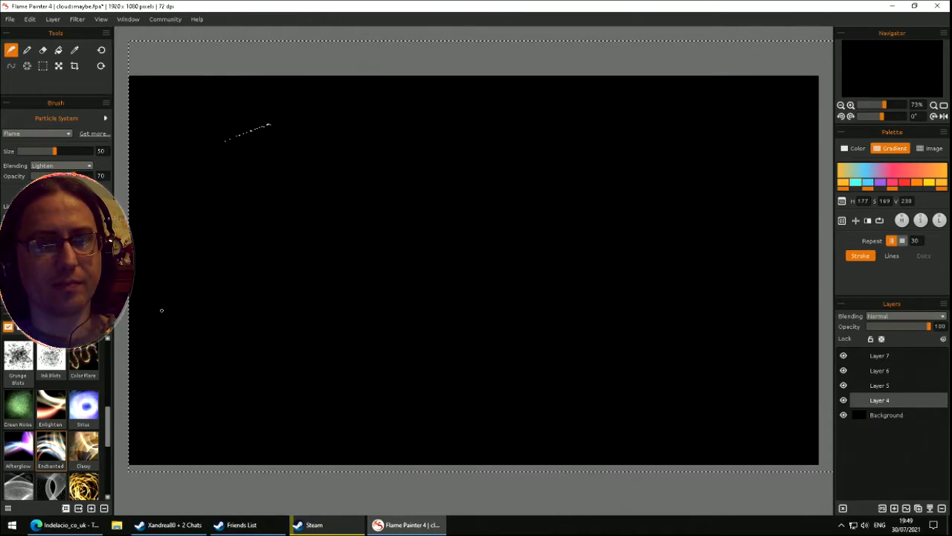
# - Paint curling orange, red and blue ribbons across the canvas with the Enchanted brush at size 50, and clear the layer
pyautogui.moveTo(225, 259)
pyautogui.mouseDown()
pyautogui.moveTo(293, 234)
pyautogui.moveTo(244, 135)
pyautogui.moveTo(249, 144)
pyautogui.moveTo(375, 161)
pyautogui.mouseUp()
pyautogui.moveTo(396, 168)
pyautogui.mouseDown()
pyautogui.moveTo(351, 282)
pyautogui.moveTo(390, 132)
pyautogui.moveTo(439, 193)
pyautogui.moveTo(554, 444)
pyautogui.mouseUp()
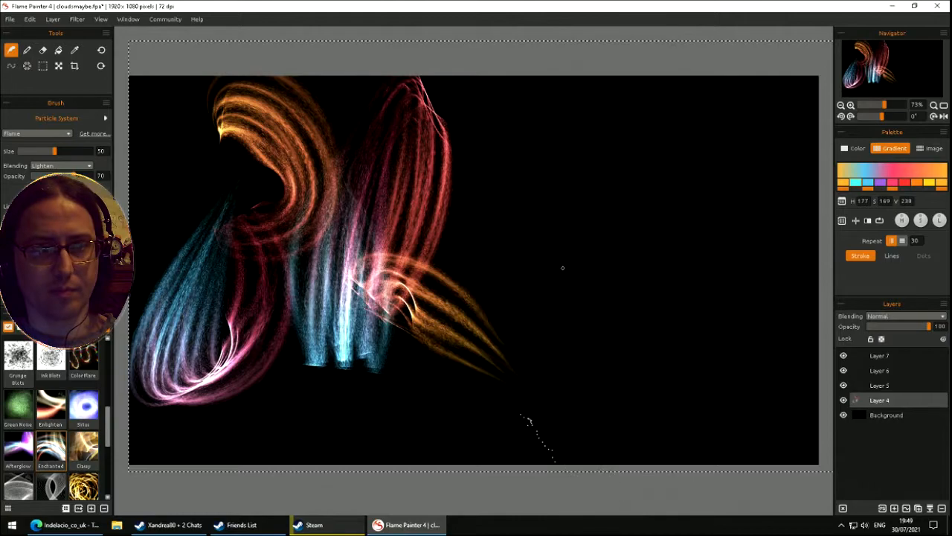
pyautogui.moveTo(547, 293)
pyautogui.mouseDown()
pyautogui.moveTo(612, 371)
pyautogui.moveTo(597, 292)
pyautogui.moveTo(580, 284)
pyautogui.moveTo(656, 229)
pyautogui.mouseUp()
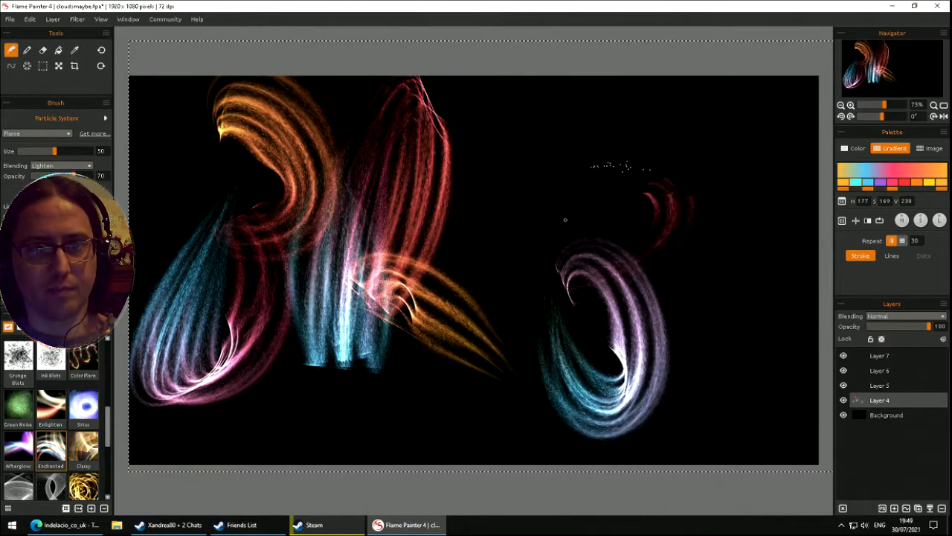
pyautogui.moveTo(564, 217); pyautogui.dragTo(577, 235)
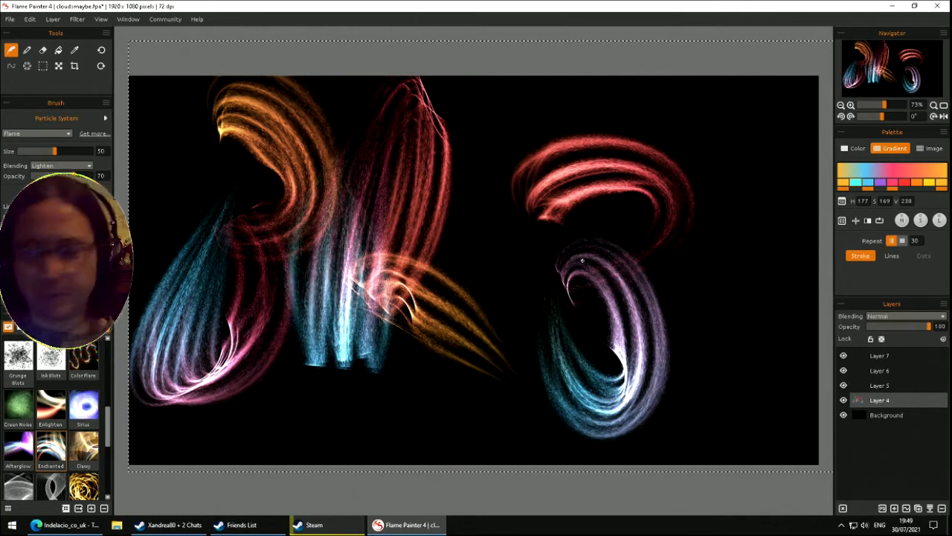
pyautogui.press('Delete')
pyautogui.moveTo(578, 260); pyautogui.dragTo(485, 287)
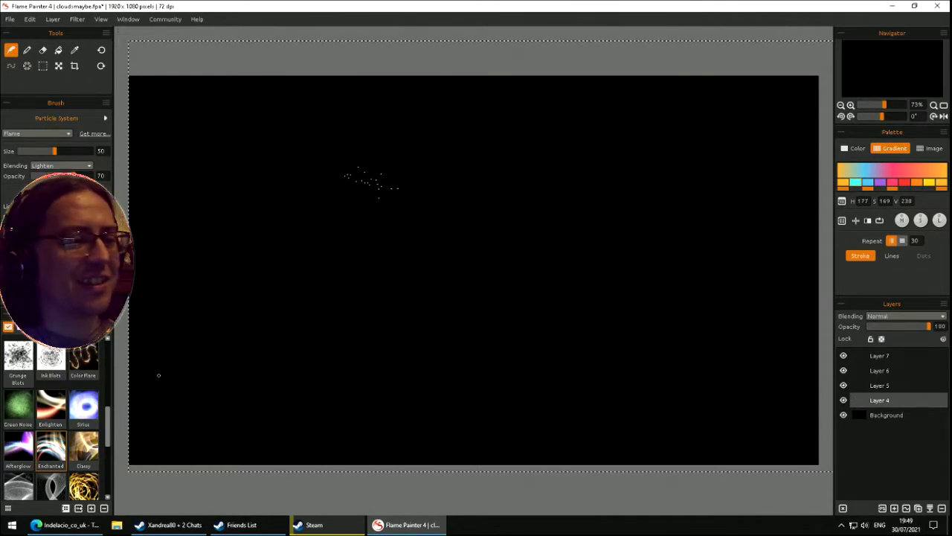
# - Try out the Classy brush with several sweeping strokes across the canvas, and undo the test
pyautogui.click(85, 461)
pyautogui.moveTo(278, 140)
pyautogui.mouseDown()
pyautogui.moveTo(223, 316)
pyautogui.moveTo(248, 436)
pyautogui.moveTo(275, 290)
pyautogui.mouseUp()
pyautogui.moveTo(561, 264)
pyautogui.mouseDown()
pyautogui.moveTo(547, 187)
pyautogui.moveTo(460, 308)
pyautogui.moveTo(305, 257)
pyautogui.moveTo(582, 169)
pyautogui.moveTo(732, 250)
pyautogui.moveTo(772, 151)
pyautogui.moveTo(595, 276)
pyautogui.moveTo(423, 374)
pyautogui.moveTo(194, 402)
pyautogui.moveTo(476, 97)
pyautogui.moveTo(788, 275)
pyautogui.moveTo(487, 311)
pyautogui.mouseUp()
pyautogui.moveTo(508, 415)
pyautogui.mouseDown()
pyautogui.moveTo(439, 461)
pyautogui.moveTo(551, 395)
pyautogui.moveTo(639, 126)
pyautogui.moveTo(568, 450)
pyautogui.moveTo(781, 372)
pyautogui.moveTo(372, 417)
pyautogui.moveTo(446, 432)
pyautogui.moveTo(568, 420)
pyautogui.moveTo(744, 164)
pyautogui.moveTo(781, 402)
pyautogui.moveTo(578, 419)
pyautogui.moveTo(407, 412)
pyautogui.mouseUp()
pyautogui.hotkey('ctrl', 'z')
# - Paint a white cloud-like blob and large mesh-like loops with the Misty brush at size 50, clearing the layer after each test
pyautogui.moveTo(108, 425); pyautogui.dragTo(96, 443)
pyautogui.moveTo(165, 442)
pyautogui.mouseDown()
pyautogui.moveTo(245, 308)
pyautogui.moveTo(447, 223)
pyautogui.moveTo(498, 190)
pyautogui.moveTo(364, 339)
pyautogui.moveTo(549, 245)
pyautogui.moveTo(526, 238)
pyautogui.moveTo(523, 218)
pyautogui.mouseUp()
pyautogui.press('Delete')
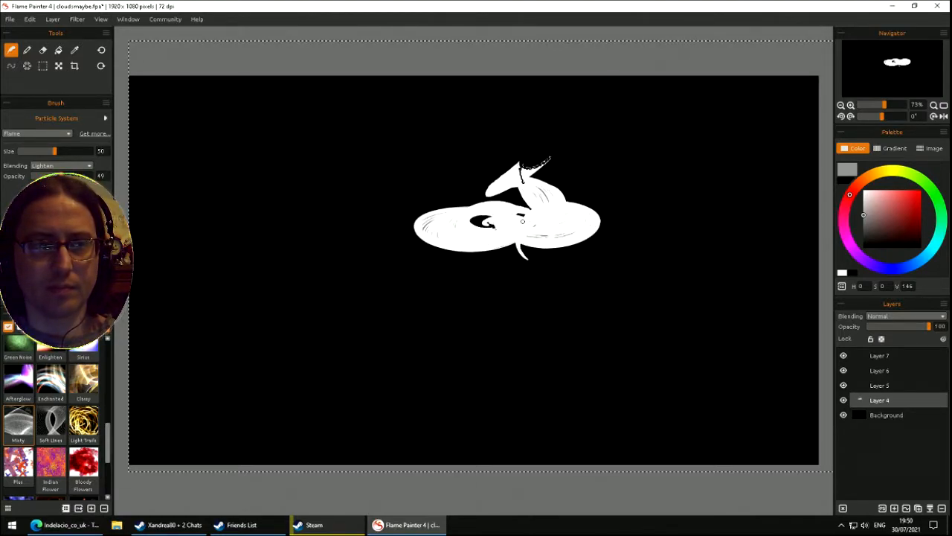
pyautogui.moveTo(511, 208); pyautogui.dragTo(533, 179)
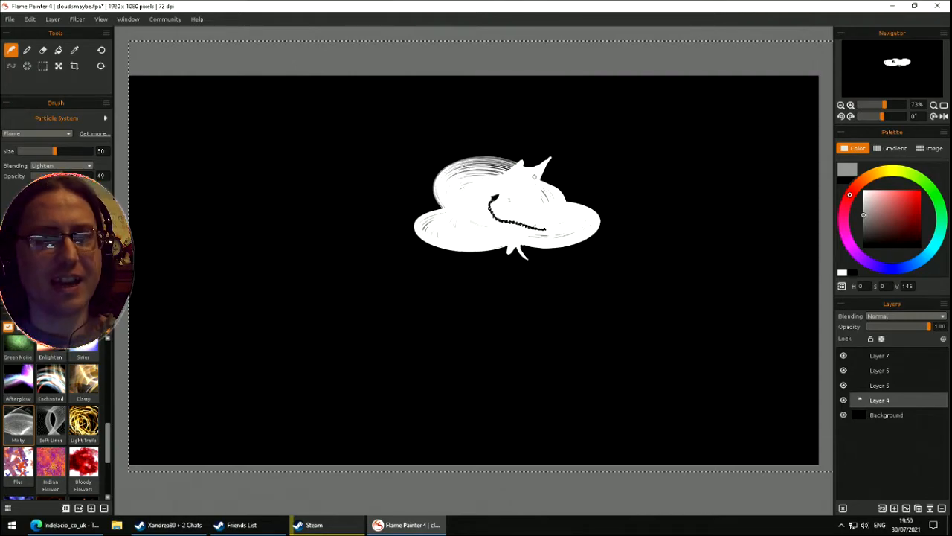
pyautogui.moveTo(650, 216)
pyautogui.mouseDown()
pyautogui.moveTo(696, 223)
pyautogui.moveTo(678, 295)
pyautogui.mouseUp()
pyautogui.moveTo(505, 333)
pyautogui.mouseDown()
pyautogui.moveTo(179, 339)
pyautogui.moveTo(203, 325)
pyautogui.moveTo(210, 280)
pyautogui.moveTo(209, 242)
pyautogui.moveTo(190, 209)
pyautogui.moveTo(162, 303)
pyautogui.moveTo(221, 334)
pyautogui.moveTo(240, 289)
pyautogui.moveTo(287, 311)
pyautogui.moveTo(261, 194)
pyautogui.moveTo(174, 166)
pyautogui.moveTo(165, 171)
pyautogui.moveTo(357, 249)
pyautogui.moveTo(323, 173)
pyautogui.moveTo(307, 336)
pyautogui.moveTo(372, 76)
pyautogui.moveTo(350, 85)
pyautogui.moveTo(398, 337)
pyautogui.moveTo(510, 405)
pyautogui.moveTo(497, 237)
pyautogui.moveTo(503, 209)
pyautogui.moveTo(642, 312)
pyautogui.moveTo(595, 239)
pyautogui.moveTo(530, 287)
pyautogui.mouseUp()
pyautogui.press('Delete')
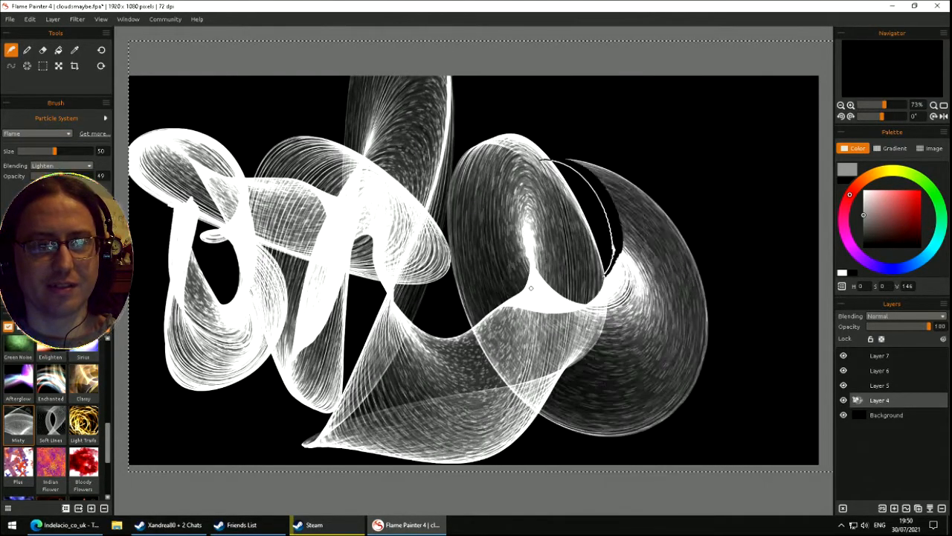
pyautogui.press('Delete')
# - Paint a long white Misty stroke, switch to the orange-brown gradient, cover the canvas in golden swirls, and clear the layer
pyautogui.moveTo(587, 228)
pyautogui.mouseDown()
pyautogui.moveTo(370, 221)
pyautogui.moveTo(327, 250)
pyautogui.mouseUp()
pyautogui.click(887, 153)
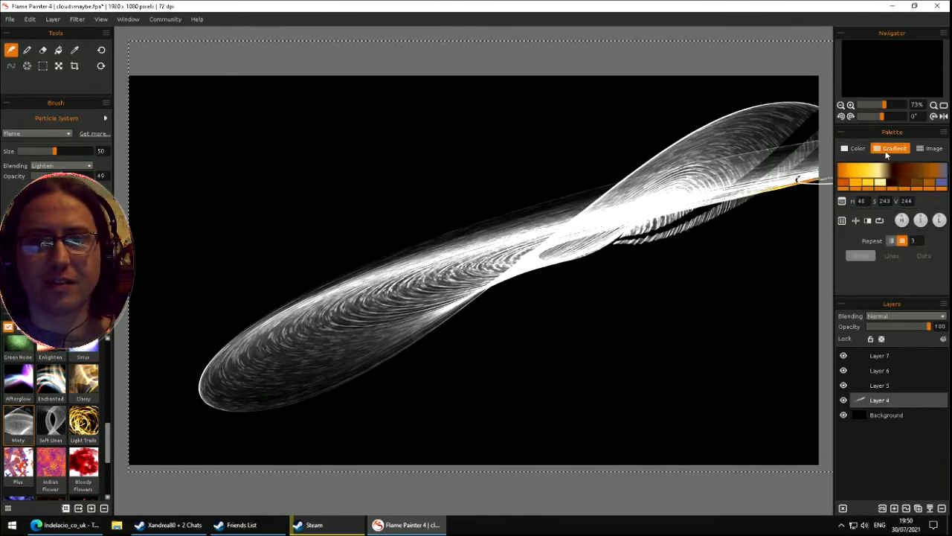
pyautogui.moveTo(454, 438)
pyautogui.mouseDown()
pyautogui.moveTo(328, 454)
pyautogui.moveTo(357, 148)
pyautogui.moveTo(424, 97)
pyautogui.moveTo(370, 448)
pyautogui.moveTo(223, 416)
pyautogui.moveTo(261, 60)
pyautogui.moveTo(163, 357)
pyautogui.moveTo(184, 453)
pyautogui.moveTo(789, 238)
pyautogui.moveTo(476, 402)
pyautogui.moveTo(223, 313)
pyautogui.moveTo(347, 64)
pyautogui.moveTo(811, 223)
pyautogui.moveTo(818, 319)
pyautogui.moveTo(223, 141)
pyautogui.moveTo(682, 285)
pyautogui.moveTo(246, 163)
pyautogui.moveTo(744, 126)
pyautogui.moveTo(150, 182)
pyautogui.moveTo(436, 178)
pyautogui.moveTo(298, 446)
pyautogui.moveTo(357, 223)
pyautogui.moveTo(496, 258)
pyautogui.moveTo(402, 390)
pyautogui.moveTo(365, 31)
pyautogui.moveTo(570, 309)
pyautogui.moveTo(485, 190)
pyautogui.moveTo(471, 260)
pyautogui.moveTo(758, 387)
pyautogui.moveTo(759, 398)
pyautogui.moveTo(529, 437)
pyautogui.moveTo(216, 238)
pyautogui.moveTo(818, 357)
pyautogui.moveTo(737, 476)
pyautogui.moveTo(435, 165)
pyautogui.moveTo(405, 179)
pyautogui.mouseUp()
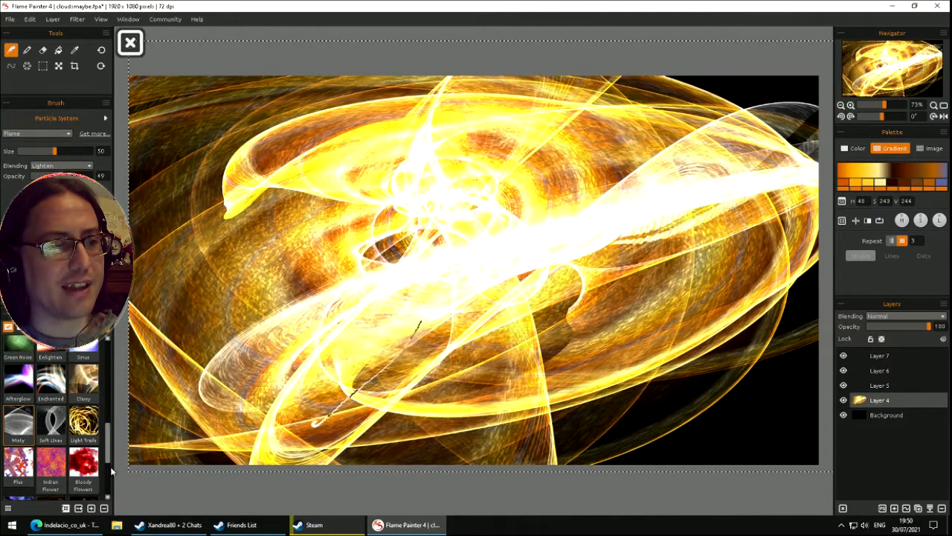
pyautogui.press('Delete')
# - Paint sweeping grey line-mesh ribbons and loops with the Soft Lines brush at size 50, removing each test from the layer
pyautogui.click(60, 433)
pyautogui.moveTo(422, 200)
pyautogui.mouseDown()
pyautogui.moveTo(351, 238)
pyautogui.moveTo(356, 221)
pyautogui.moveTo(332, 225)
pyautogui.moveTo(535, 288)
pyautogui.moveTo(644, 286)
pyautogui.moveTo(683, 301)
pyautogui.moveTo(688, 354)
pyautogui.moveTo(619, 407)
pyautogui.moveTo(478, 399)
pyautogui.moveTo(392, 375)
pyautogui.moveTo(310, 302)
pyautogui.moveTo(278, 244)
pyautogui.moveTo(289, 204)
pyautogui.moveTo(331, 182)
pyautogui.moveTo(699, 172)
pyautogui.moveTo(734, 194)
pyautogui.moveTo(752, 224)
pyautogui.moveTo(755, 257)
pyautogui.moveTo(723, 321)
pyautogui.moveTo(476, 410)
pyautogui.moveTo(362, 395)
pyautogui.mouseUp()
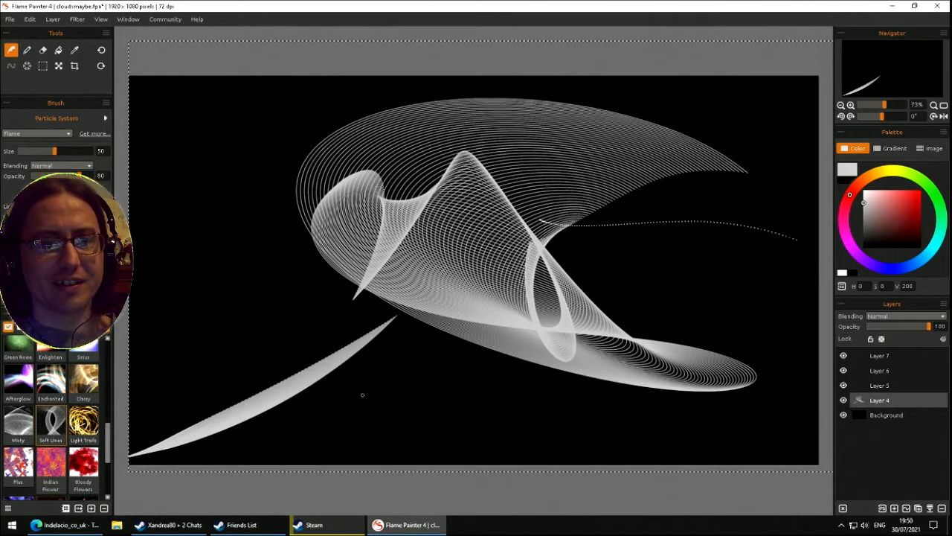
pyautogui.press('Delete')
pyautogui.moveTo(232, 330)
pyautogui.mouseDown()
pyautogui.moveTo(268, 206)
pyautogui.moveTo(305, 200)
pyautogui.moveTo(343, 308)
pyautogui.moveTo(370, 318)
pyautogui.moveTo(390, 191)
pyautogui.moveTo(431, 195)
pyautogui.moveTo(403, 333)
pyautogui.moveTo(509, 197)
pyautogui.moveTo(495, 166)
pyautogui.moveTo(499, 265)
pyautogui.moveTo(544, 326)
pyautogui.moveTo(681, 234)
pyautogui.moveTo(675, 148)
pyautogui.moveTo(742, 366)
pyautogui.moveTo(691, 432)
pyautogui.moveTo(632, 427)
pyautogui.moveTo(482, 380)
pyautogui.moveTo(800, 82)
pyautogui.moveTo(812, 335)
pyautogui.moveTo(768, 440)
pyautogui.moveTo(566, 392)
pyautogui.moveTo(421, 271)
pyautogui.moveTo(380, 254)
pyautogui.moveTo(350, 279)
pyautogui.moveTo(264, 177)
pyautogui.moveTo(255, 183)
pyautogui.moveTo(451, 305)
pyautogui.moveTo(343, 179)
pyautogui.moveTo(410, 204)
pyautogui.moveTo(257, 269)
pyautogui.moveTo(734, 318)
pyautogui.moveTo(186, 443)
pyautogui.moveTo(121, 440)
pyautogui.moveTo(121, 345)
pyautogui.moveTo(322, 205)
pyautogui.moveTo(437, 207)
pyautogui.moveTo(433, 279)
pyautogui.moveTo(411, 296)
pyautogui.moveTo(406, 249)
pyautogui.moveTo(447, 331)
pyautogui.moveTo(551, 331)
pyautogui.mouseUp()
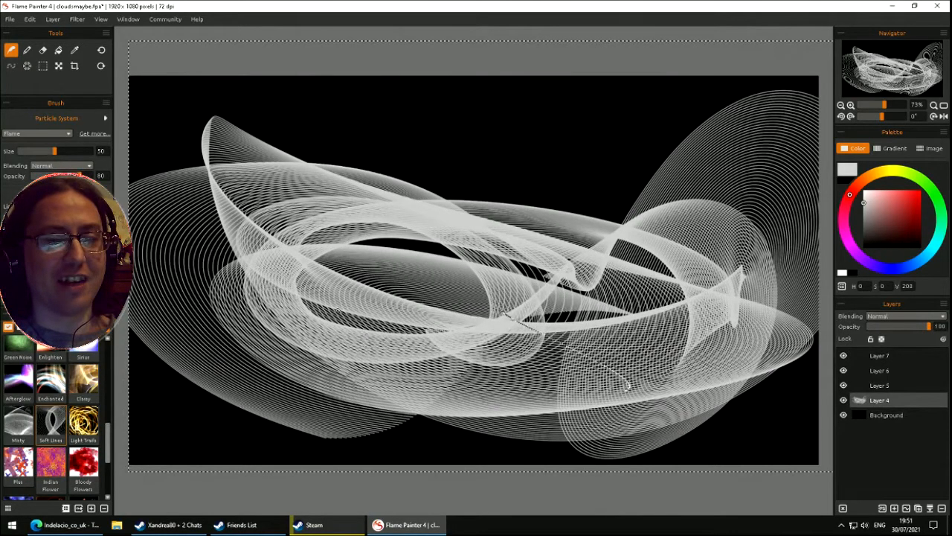
pyautogui.hotkey('ctrl', 'z')
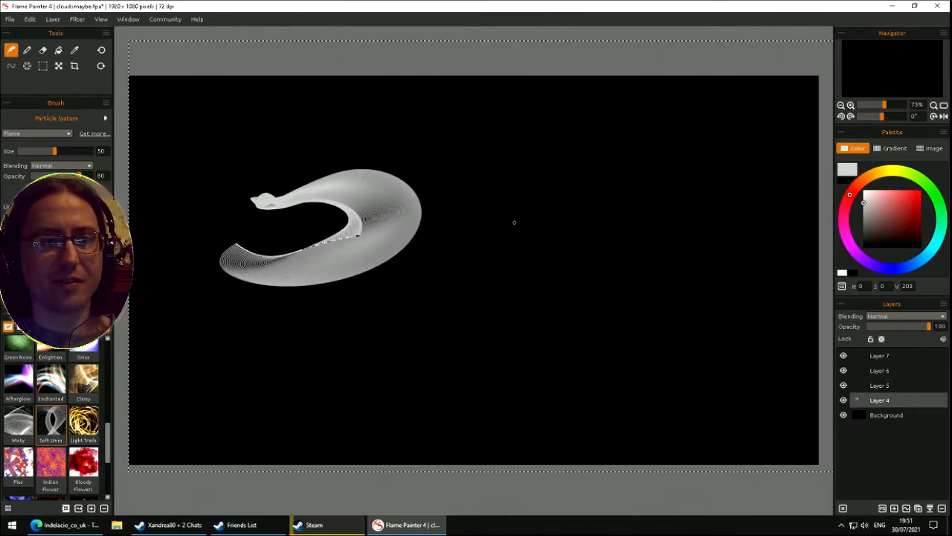
pyautogui.moveTo(538, 204)
pyautogui.mouseDown()
pyautogui.moveTo(607, 269)
pyautogui.moveTo(578, 404)
pyautogui.moveTo(539, 429)
pyautogui.moveTo(447, 429)
pyautogui.moveTo(314, 364)
pyautogui.moveTo(262, 356)
pyautogui.moveTo(489, 264)
pyautogui.moveTo(633, 253)
pyautogui.moveTo(732, 260)
pyautogui.moveTo(785, 282)
pyautogui.moveTo(815, 343)
pyautogui.moveTo(806, 396)
pyautogui.moveTo(777, 445)
pyautogui.moveTo(690, 477)
pyautogui.moveTo(609, 468)
pyautogui.moveTo(530, 488)
pyautogui.mouseUp()
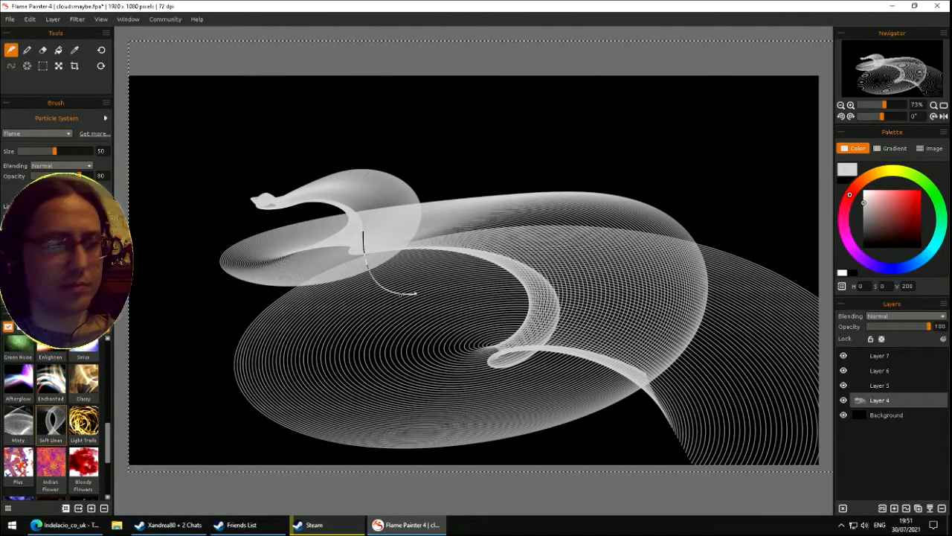
pyautogui.hotkey('ctrl', 'z')
# - Paint looping golden light streaks across the canvas on Layer 4 with the Light Trails brush at size 50
pyautogui.click(86, 426)
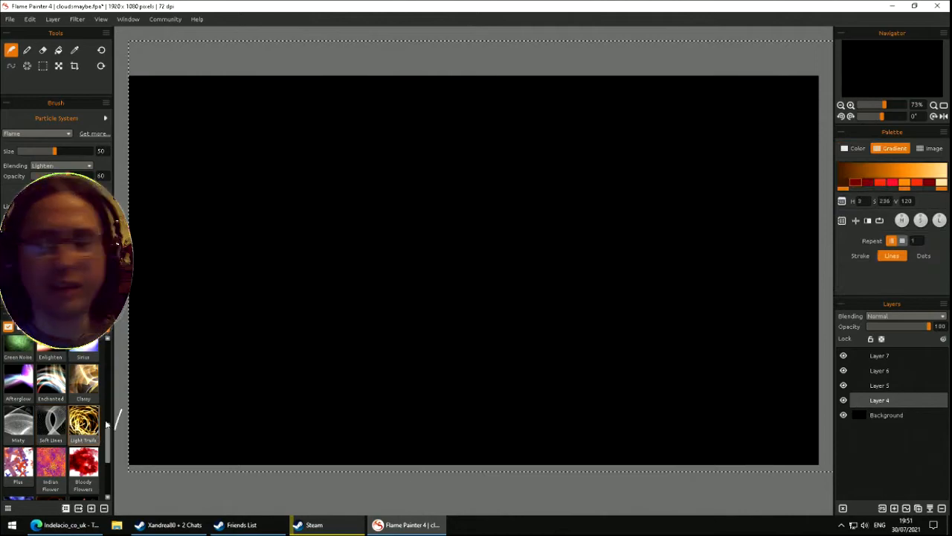
pyautogui.moveTo(604, 183)
pyautogui.mouseDown()
pyautogui.moveTo(617, 141)
pyautogui.moveTo(424, 330)
pyautogui.mouseUp()
pyautogui.moveTo(465, 288)
pyautogui.mouseDown()
pyautogui.moveTo(524, 242)
pyautogui.moveTo(532, 250)
pyautogui.moveTo(514, 227)
pyautogui.moveTo(530, 247)
pyautogui.mouseUp()
pyautogui.moveTo(524, 241)
pyautogui.mouseDown()
pyautogui.moveTo(669, 133)
pyautogui.moveTo(525, 241)
pyautogui.mouseUp()
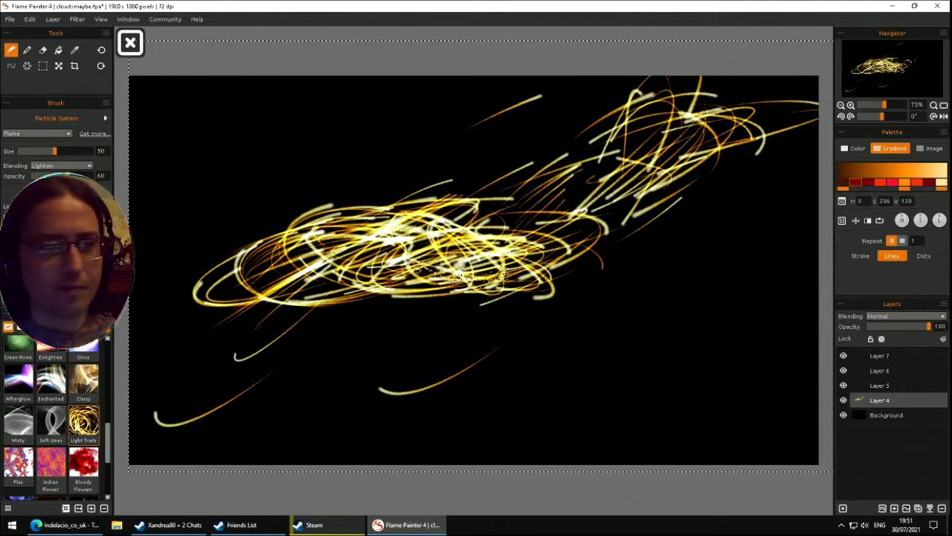
# - Clear the layer, scatter blue and orange crosses with the Plus brush, clear again, and fill the canvas with Indian Flower brush flowers
pyautogui.click(20, 465)
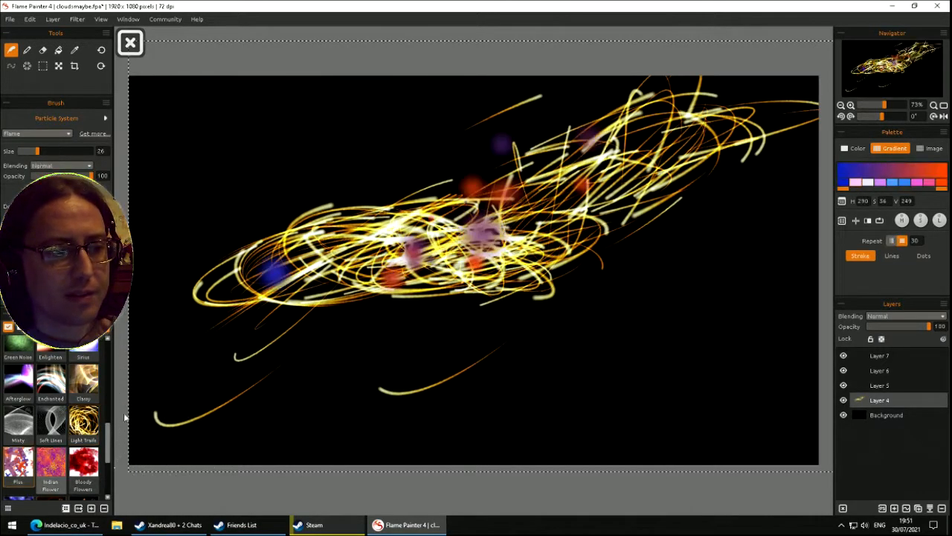
pyautogui.press('Delete')
pyautogui.moveTo(253, 261)
pyautogui.mouseDown()
pyautogui.moveTo(320, 163)
pyautogui.moveTo(421, 259)
pyautogui.moveTo(459, 256)
pyautogui.moveTo(408, 303)
pyautogui.moveTo(348, 242)
pyautogui.moveTo(585, 210)
pyautogui.moveTo(567, 275)
pyautogui.mouseUp()
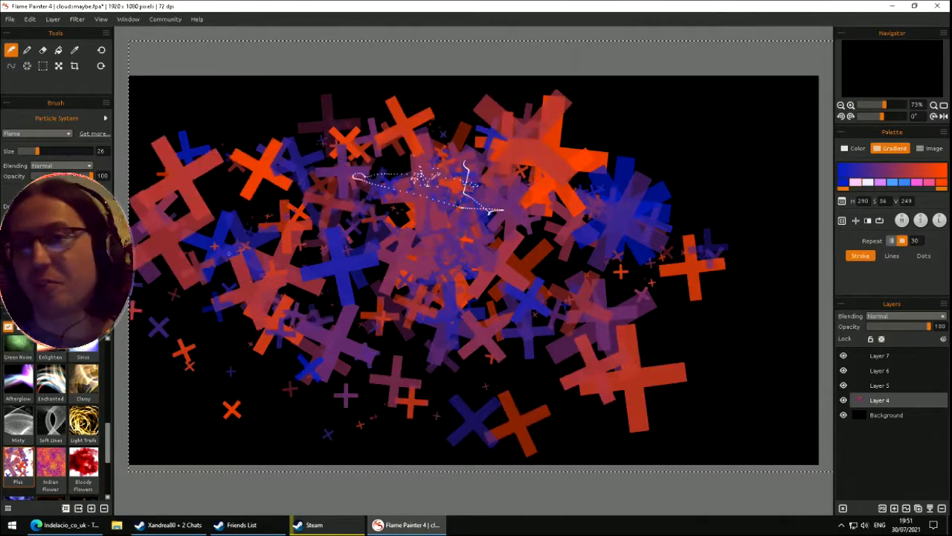
pyautogui.press('Delete')
pyautogui.click(51, 462)
pyautogui.moveTo(333, 225)
pyautogui.mouseDown()
pyautogui.moveTo(561, 241)
pyautogui.moveTo(476, 267)
pyautogui.moveTo(513, 223)
pyautogui.moveTo(442, 203)
pyautogui.mouseUp()
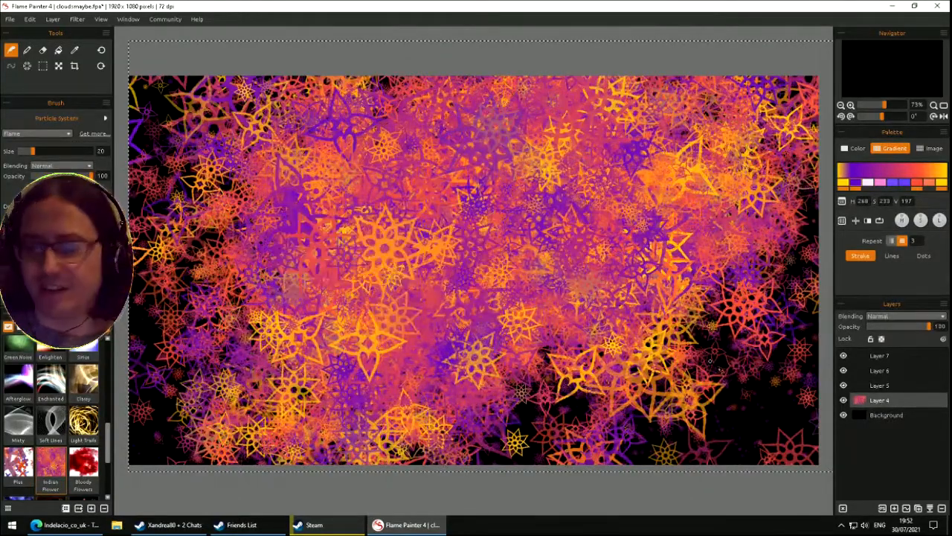
# - Try out the Bloody Flowers brush at size 26 with curving red strokes on an emptied layer, and remove the test strokes
pyautogui.click(83, 465)
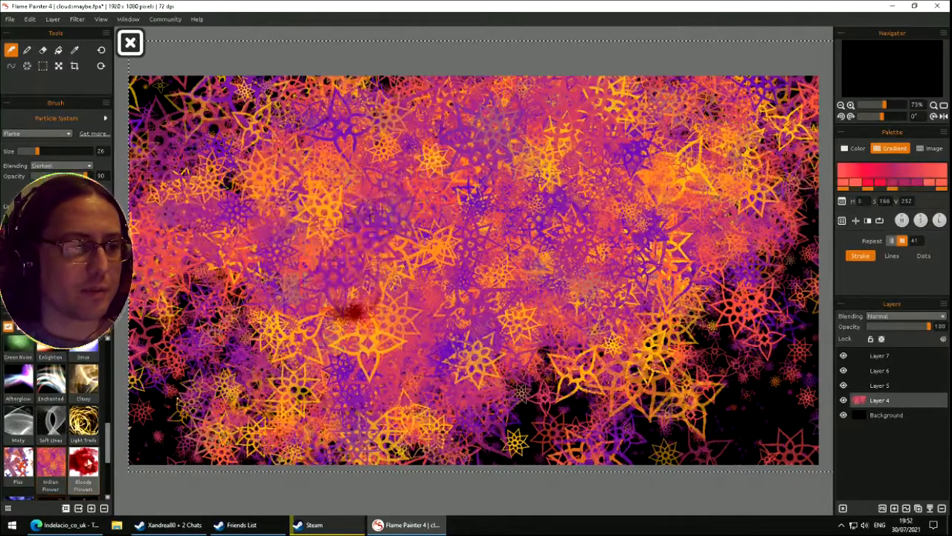
pyautogui.moveTo(201, 395); pyautogui.dragTo(355, 361)
pyautogui.moveTo(415, 278)
pyautogui.mouseDown()
pyautogui.moveTo(415, 186)
pyautogui.moveTo(379, 247)
pyautogui.moveTo(573, 272)
pyautogui.moveTo(651, 293)
pyautogui.moveTo(417, 449)
pyautogui.moveTo(295, 360)
pyautogui.moveTo(379, 288)
pyautogui.moveTo(515, 247)
pyautogui.moveTo(516, 218)
pyautogui.moveTo(402, 160)
pyautogui.mouseUp()
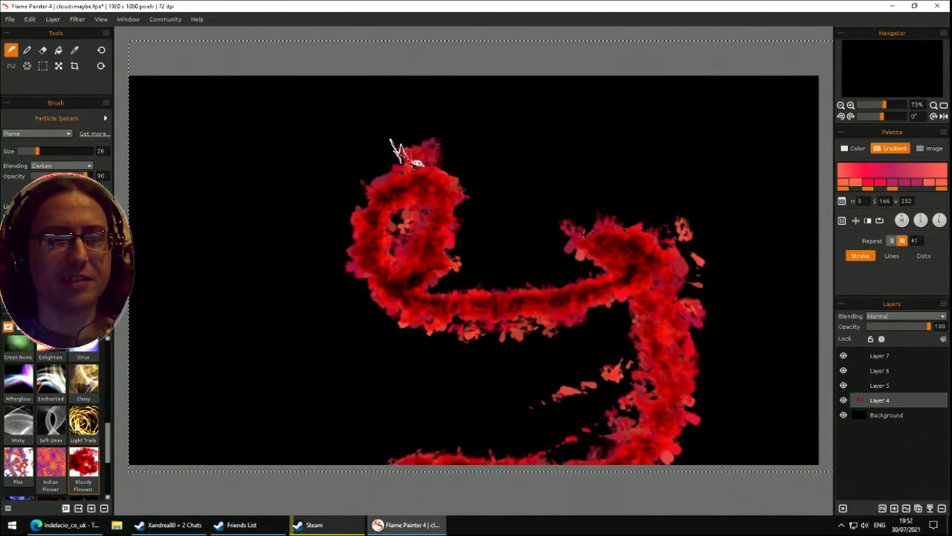
pyautogui.moveTo(364, 188)
pyautogui.mouseDown()
pyautogui.moveTo(308, 185)
pyautogui.moveTo(521, 142)
pyautogui.moveTo(626, 143)
pyautogui.moveTo(479, 168)
pyautogui.mouseUp()
pyautogui.hotkey('ctrl', 'z')
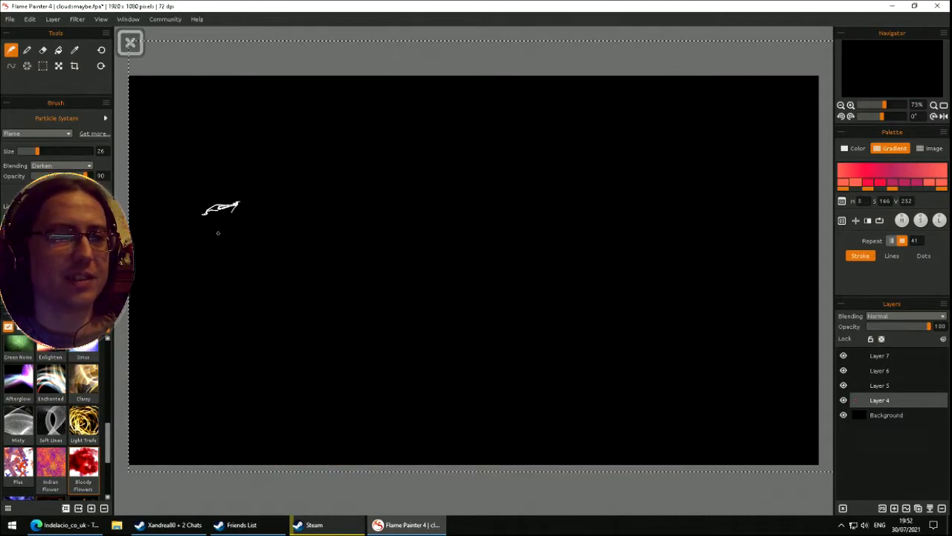
# - Paint the letters RIP in red with the Bloody Flowers brush, and clear the layer
pyautogui.moveTo(205, 298)
pyautogui.mouseDown()
pyautogui.moveTo(302, 128)
pyautogui.moveTo(250, 255)
pyautogui.moveTo(404, 281)
pyautogui.mouseUp()
pyautogui.moveTo(402, 320); pyautogui.dragTo(401, 369)
pyautogui.moveTo(563, 165); pyautogui.dragTo(543, 381)
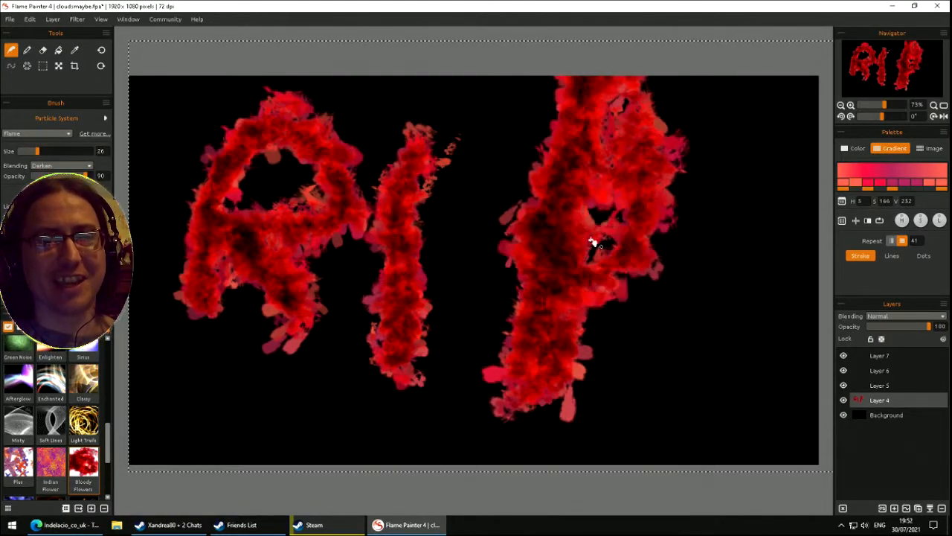
pyautogui.press('Delete')
# - Repaint the RIP lettering wider across the whole canvas with the Bloody Flowers brush, and clear the layer again
pyautogui.moveTo(363, 342)
pyautogui.mouseDown()
pyautogui.moveTo(254, 409)
pyautogui.moveTo(206, 256)
pyautogui.moveTo(251, 297)
pyautogui.moveTo(276, 385)
pyautogui.moveTo(477, 111)
pyautogui.moveTo(425, 428)
pyautogui.mouseUp()
pyautogui.moveTo(551, 403)
pyautogui.mouseDown()
pyautogui.moveTo(567, 310)
pyautogui.moveTo(728, 156)
pyautogui.moveTo(595, 260)
pyautogui.mouseUp()
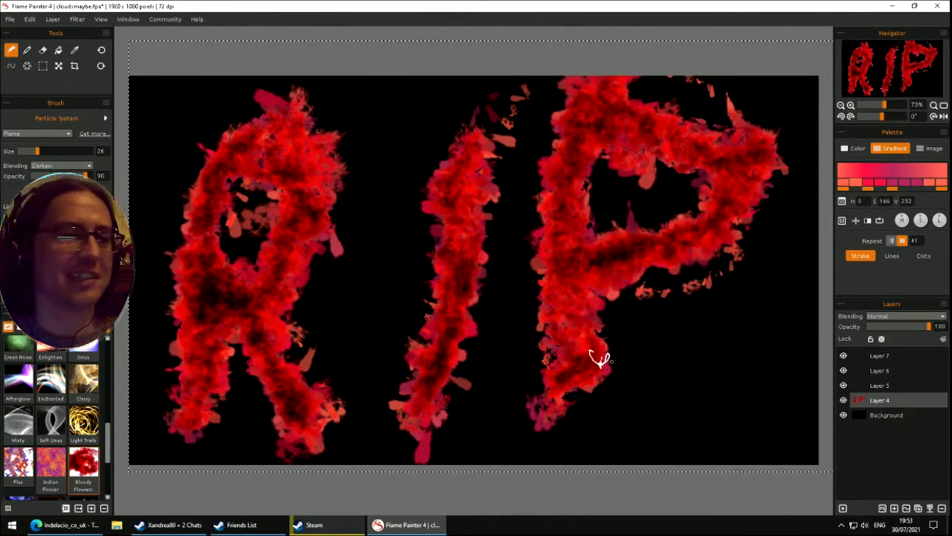
pyautogui.moveTo(534, 335); pyautogui.dragTo(578, 331)
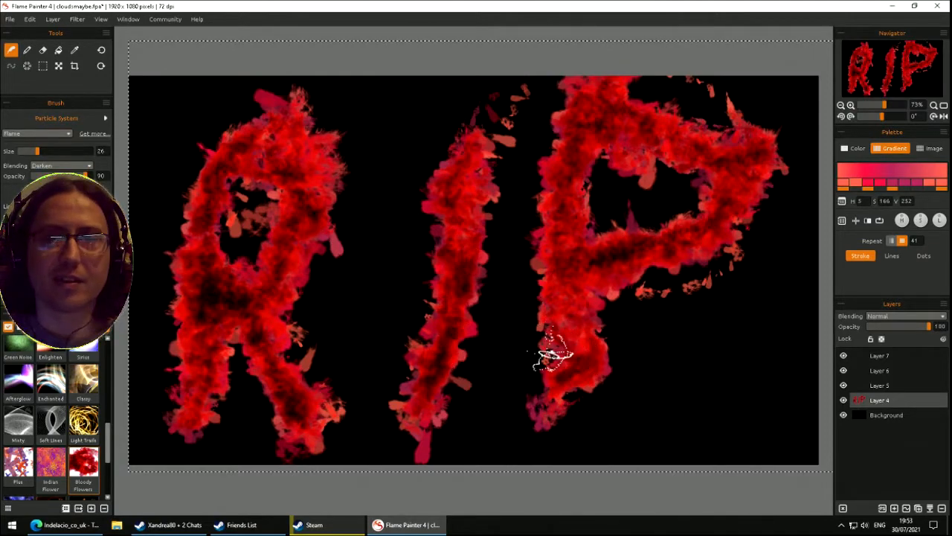
pyautogui.press('Delete')
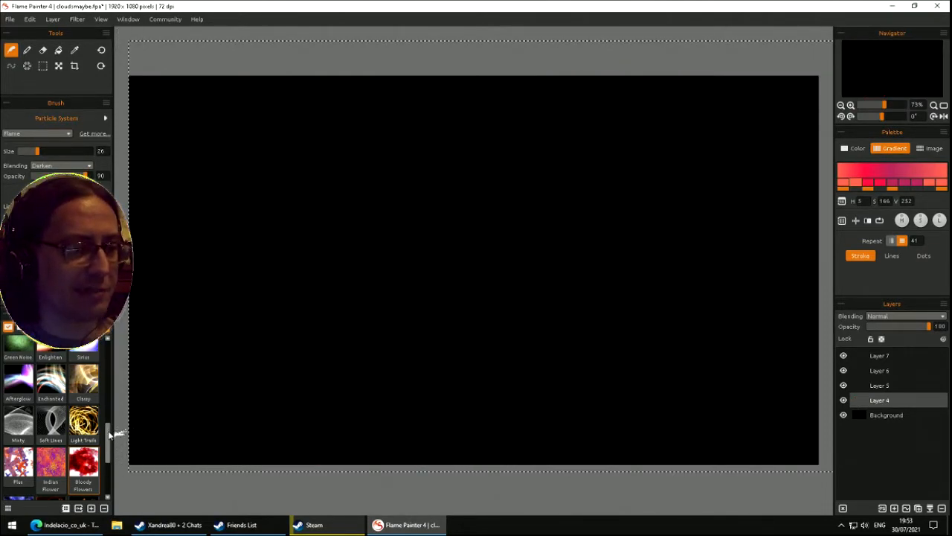
# - Cover the canvas in glowing blue and white star clouds with the Sky brush at size 50
pyautogui.scroll(-5, 108, 439)
pyautogui.click(19, 393)
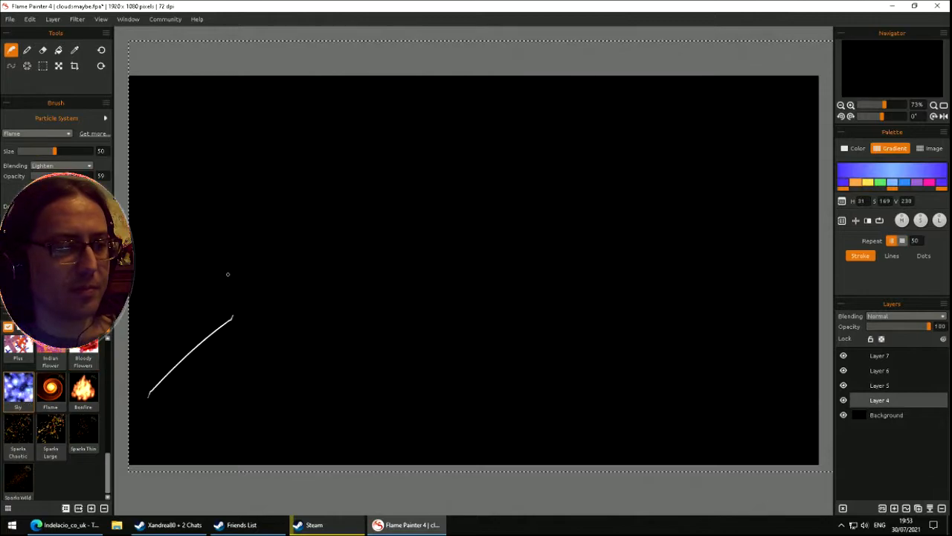
pyautogui.moveTo(382, 195)
pyautogui.mouseDown()
pyautogui.moveTo(680, 255)
pyautogui.moveTo(489, 340)
pyautogui.moveTo(417, 224)
pyautogui.moveTo(647, 162)
pyautogui.moveTo(462, 134)
pyautogui.moveTo(729, 134)
pyautogui.moveTo(223, 119)
pyautogui.moveTo(253, 193)
pyautogui.moveTo(461, 112)
pyautogui.moveTo(774, 104)
pyautogui.mouseUp()
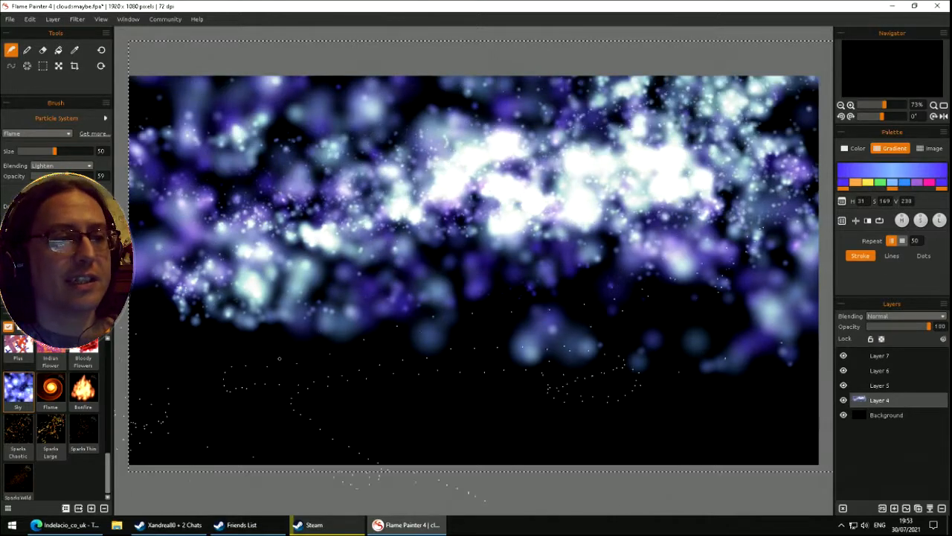
pyautogui.moveTo(327, 326)
pyautogui.mouseDown()
pyautogui.moveTo(444, 337)
pyautogui.moveTo(519, 331)
pyautogui.moveTo(189, 348)
pyautogui.moveTo(140, 338)
pyautogui.moveTo(143, 354)
pyautogui.moveTo(173, 172)
pyautogui.moveTo(145, 67)
pyautogui.moveTo(333, 54)
pyautogui.moveTo(347, 33)
pyautogui.moveTo(666, 329)
pyautogui.moveTo(593, 361)
pyautogui.moveTo(145, 373)
pyautogui.moveTo(430, 312)
pyautogui.moveTo(329, 339)
pyautogui.moveTo(334, 348)
pyautogui.moveTo(312, 367)
pyautogui.moveTo(321, 375)
pyautogui.moveTo(322, 357)
pyautogui.moveTo(340, 358)
pyautogui.moveTo(320, 368)
pyautogui.moveTo(321, 346)
pyautogui.moveTo(473, 274)
pyautogui.mouseUp()
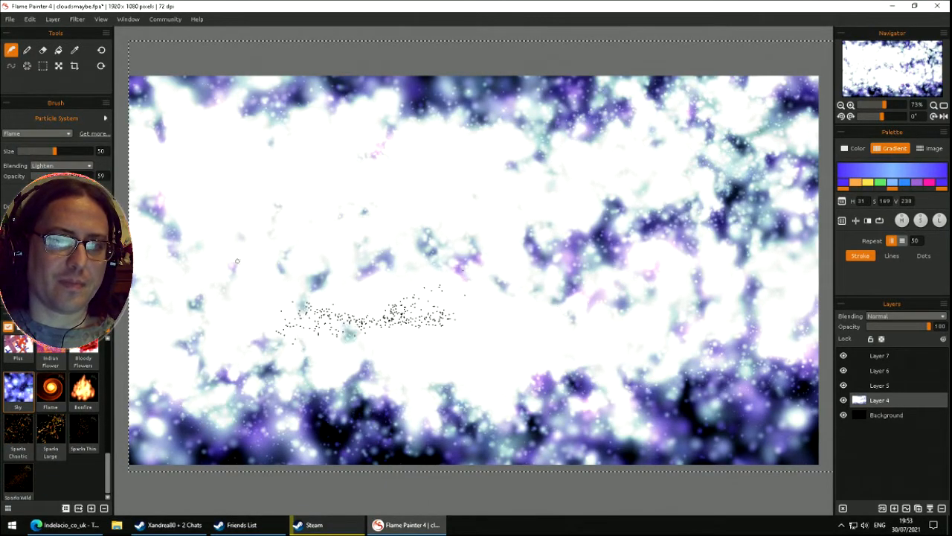
# - Try moving the painted star clouds with the Transform tool, cancel the transformation, and clear the layer
pyautogui.click(59, 66)
pyautogui.moveTo(242, 181); pyautogui.dragTo(2, 170)
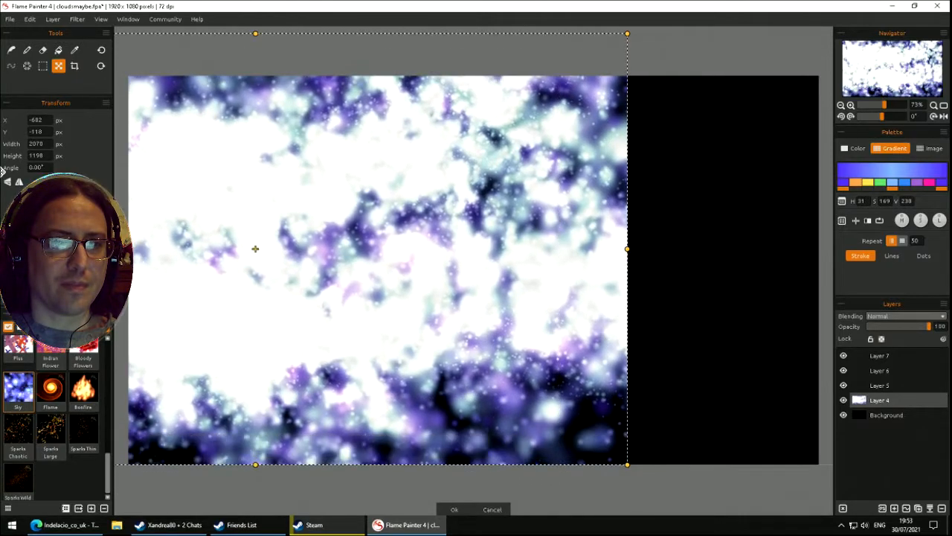
pyautogui.moveTo(255, 249); pyautogui.dragTo(621, 157)
pyautogui.press('Escape')
pyautogui.press('Delete')
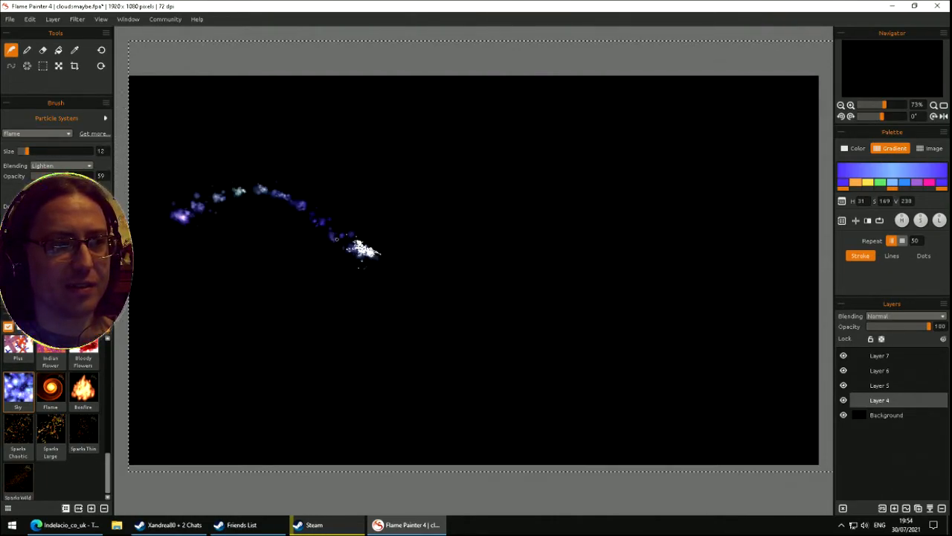
# - Undo the test stroke and paint separate glowing star clusters on Layers 4, 5, 6 and 7 with the Sky brush at size 12
pyautogui.hotkey('ctrl', 'z')
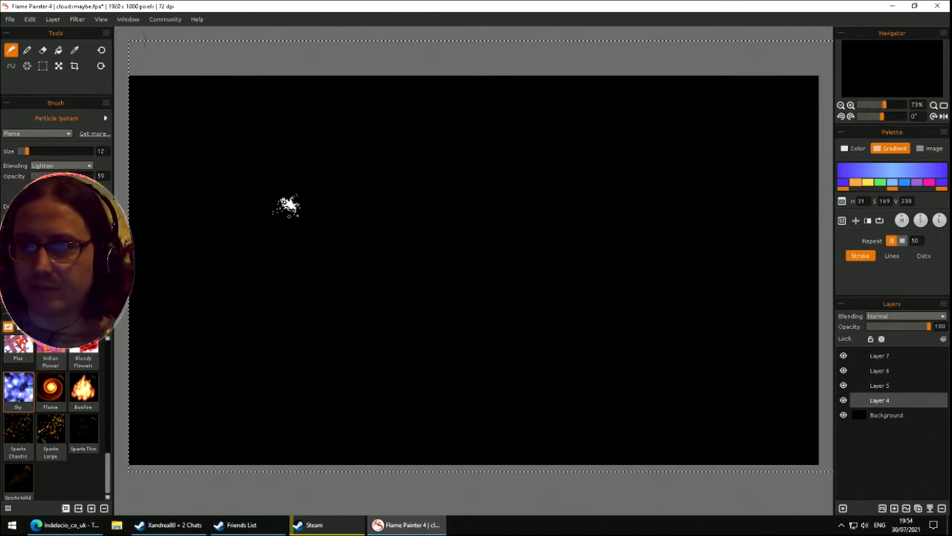
pyautogui.moveTo(279, 206)
pyautogui.mouseDown()
pyautogui.moveTo(325, 221)
pyautogui.moveTo(337, 207)
pyautogui.moveTo(345, 227)
pyautogui.moveTo(306, 199)
pyautogui.moveTo(316, 212)
pyautogui.moveTo(262, 224)
pyautogui.moveTo(288, 199)
pyautogui.moveTo(322, 228)
pyautogui.moveTo(287, 218)
pyautogui.moveTo(290, 197)
pyautogui.moveTo(298, 237)
pyautogui.moveTo(317, 219)
pyautogui.mouseUp()
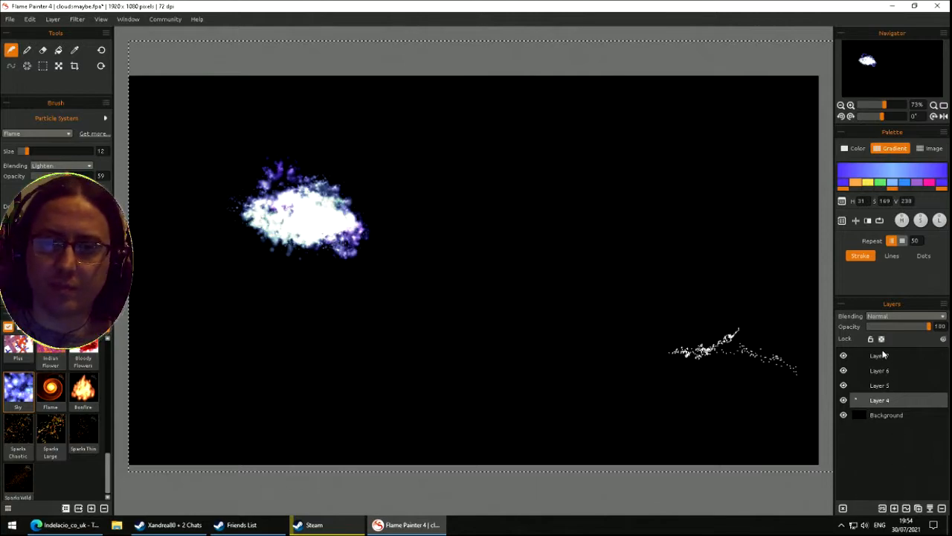
pyautogui.click(879, 386)
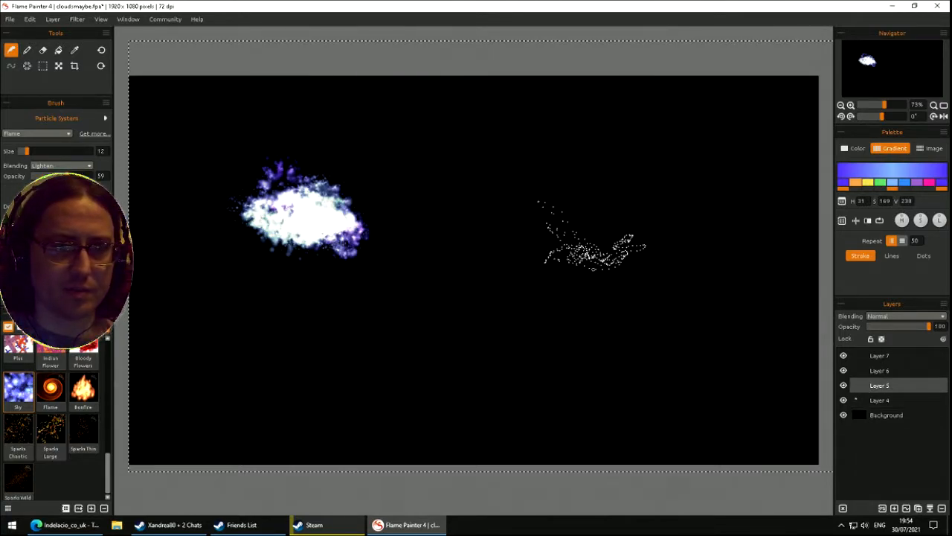
pyautogui.moveTo(572, 260)
pyautogui.mouseDown()
pyautogui.moveTo(612, 244)
pyautogui.moveTo(504, 212)
pyautogui.moveTo(589, 236)
pyautogui.moveTo(533, 228)
pyautogui.moveTo(565, 237)
pyautogui.moveTo(549, 242)
pyautogui.moveTo(546, 232)
pyautogui.moveTo(560, 249)
pyautogui.moveTo(537, 280)
pyautogui.moveTo(525, 166)
pyautogui.moveTo(503, 277)
pyautogui.moveTo(551, 238)
pyautogui.mouseUp()
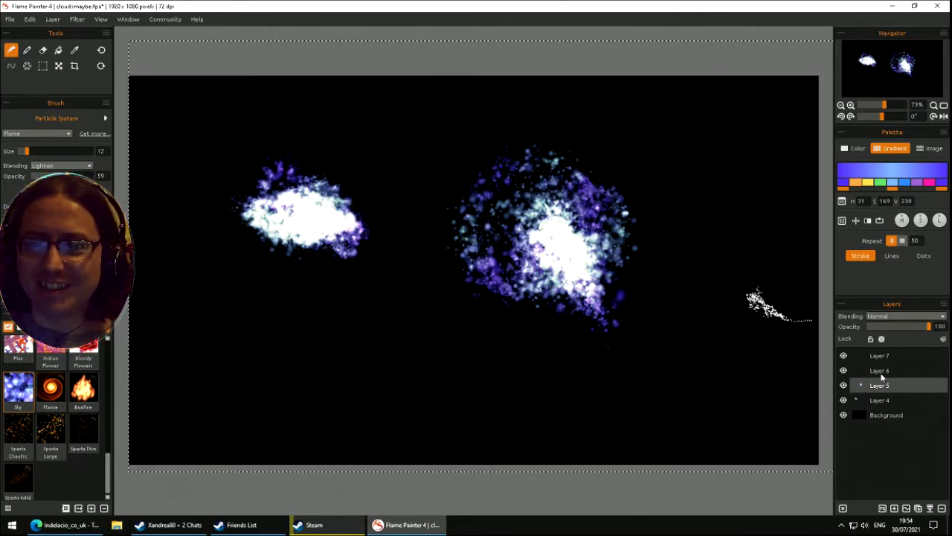
pyautogui.click(882, 373)
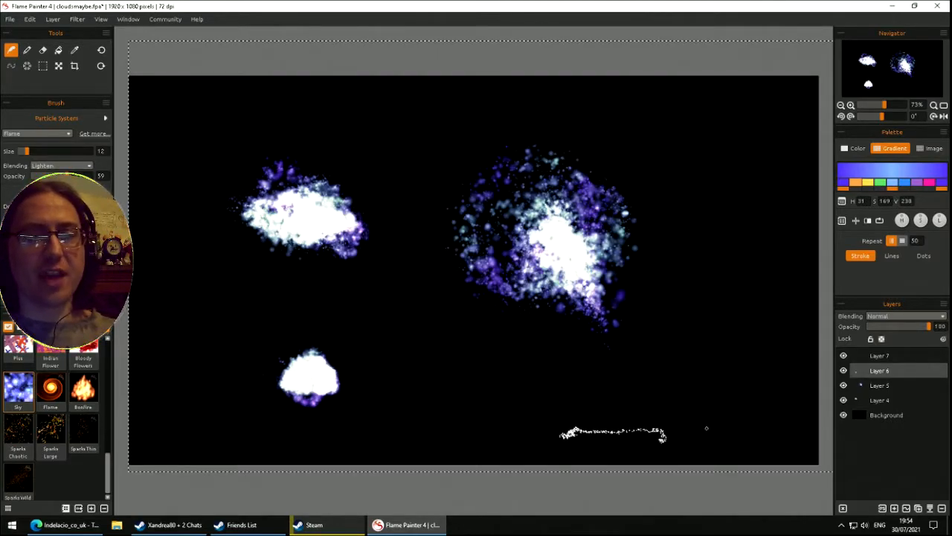
pyautogui.click(879, 358)
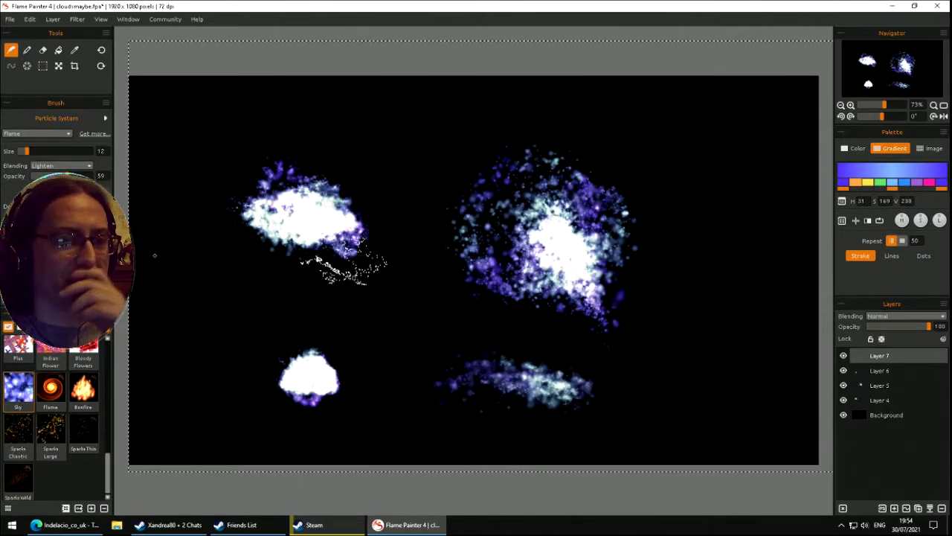
# - Extend and brighten the large star cluster on Layer 5 with more Sky brush strokes toward its upper-left side
pyautogui.click(874, 384)
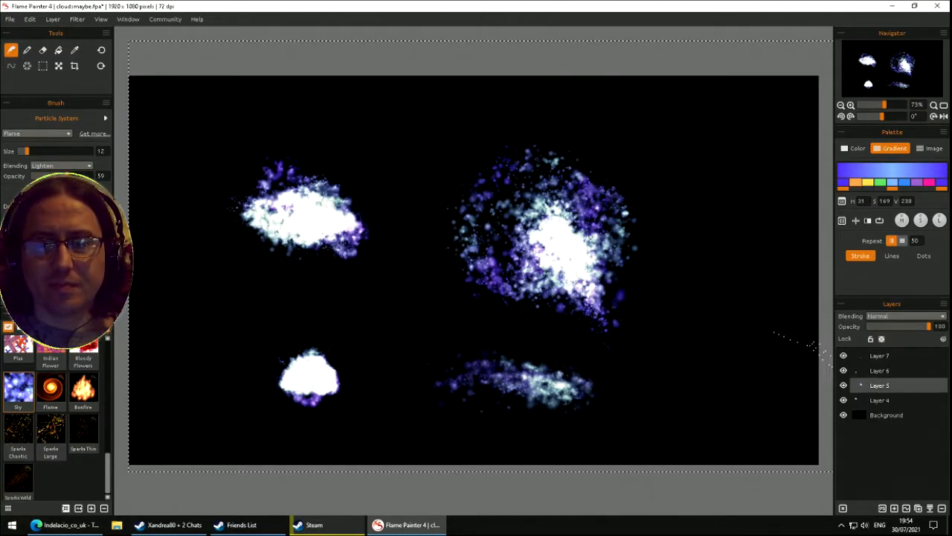
pyautogui.moveTo(563, 268)
pyautogui.mouseDown()
pyautogui.moveTo(554, 246)
pyautogui.moveTo(511, 253)
pyautogui.moveTo(497, 227)
pyautogui.moveTo(451, 236)
pyautogui.moveTo(458, 219)
pyautogui.moveTo(538, 263)
pyautogui.moveTo(470, 238)
pyautogui.moveTo(508, 228)
pyautogui.mouseUp()
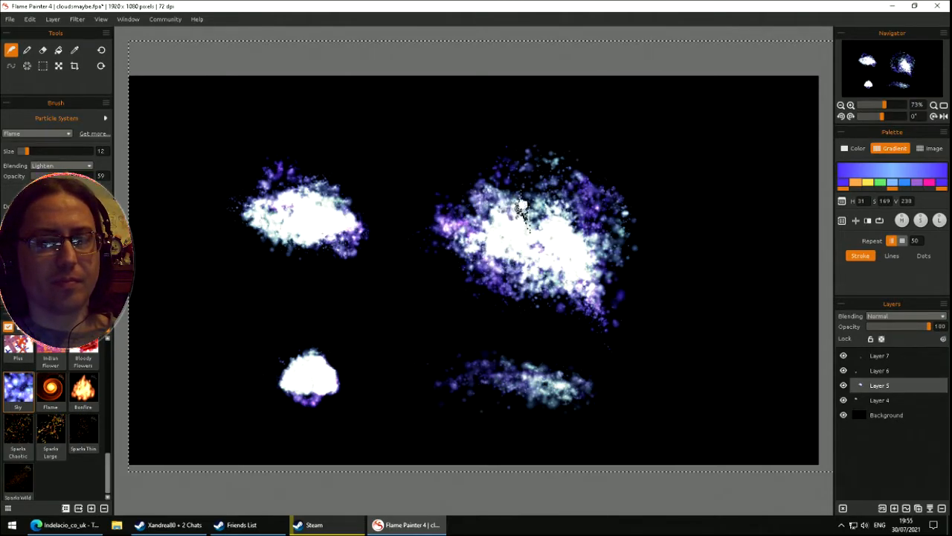
pyautogui.moveTo(567, 222); pyautogui.dragTo(564, 229)
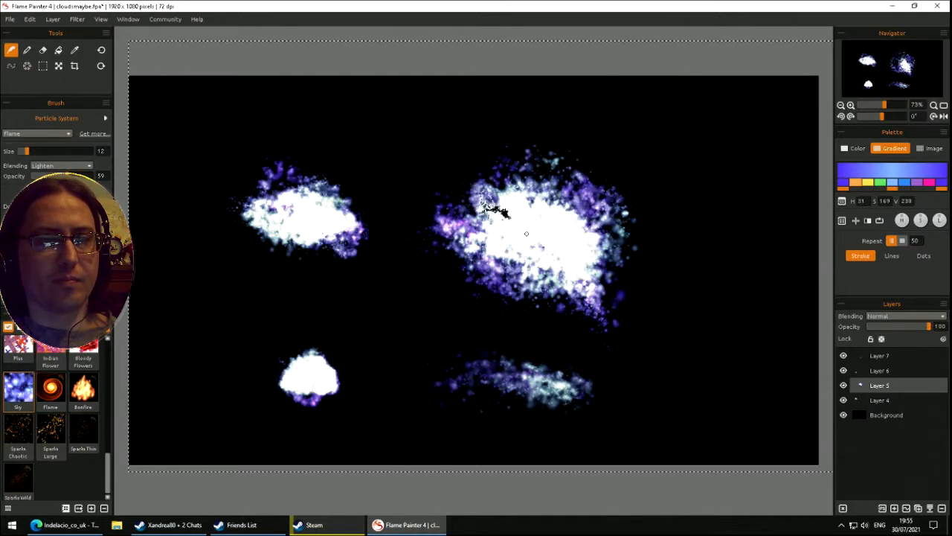
pyautogui.moveTo(487, 236)
pyautogui.mouseDown()
pyautogui.moveTo(445, 198)
pyautogui.moveTo(491, 248)
pyautogui.moveTo(467, 220)
pyautogui.mouseUp()
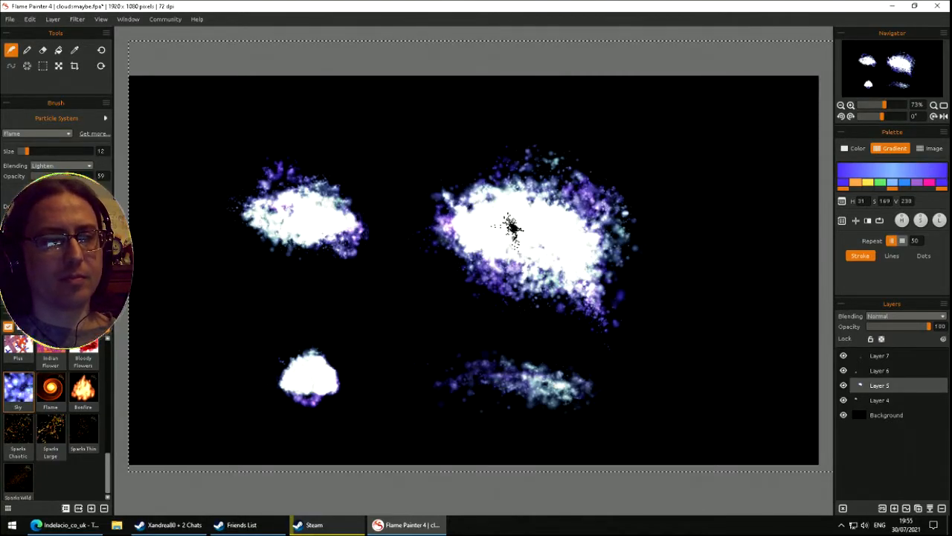
# - Save the painting under the new name cloudsmaybe2.fpa in the Pictures folder
pyautogui.click(10, 19)
pyautogui.click(18, 80)
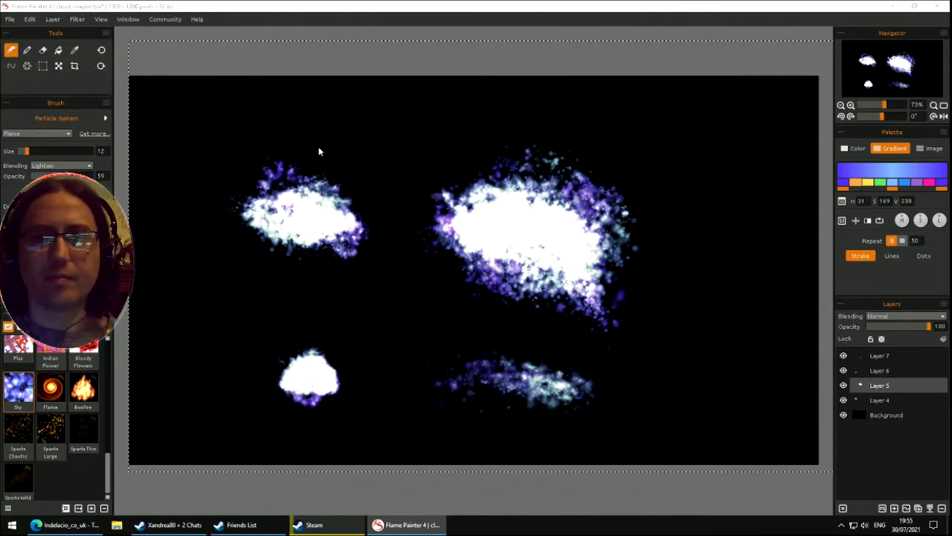
pyautogui.write('cl')
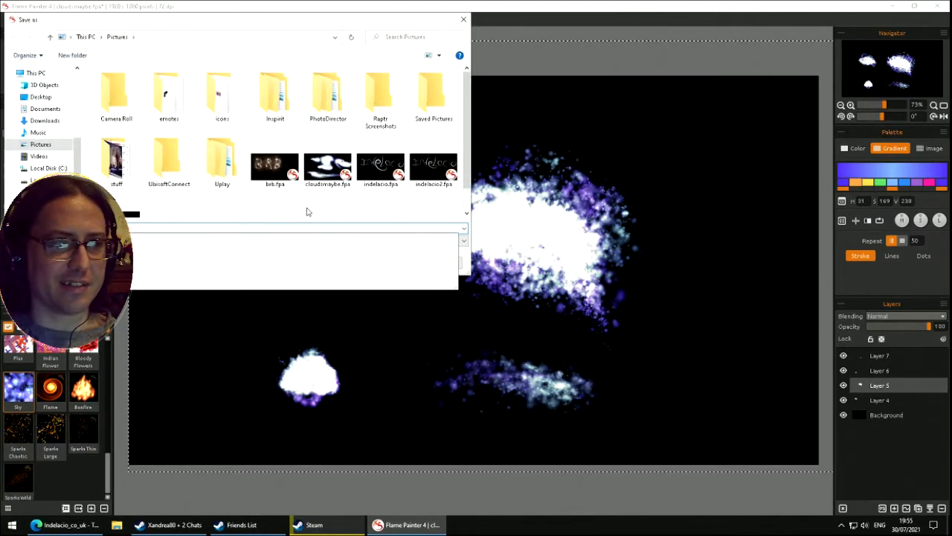
pyautogui.write('2')
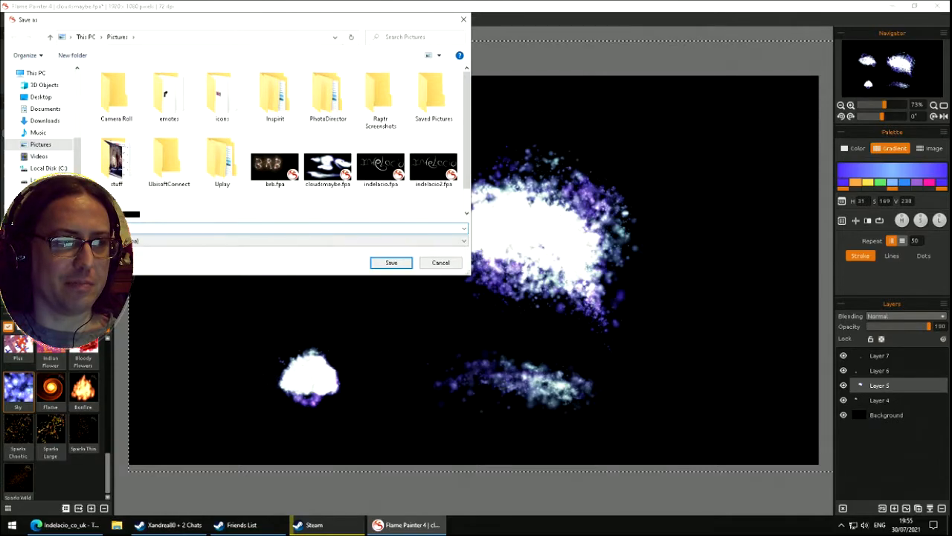
pyautogui.press('BackSpace')
pyautogui.press('Return')
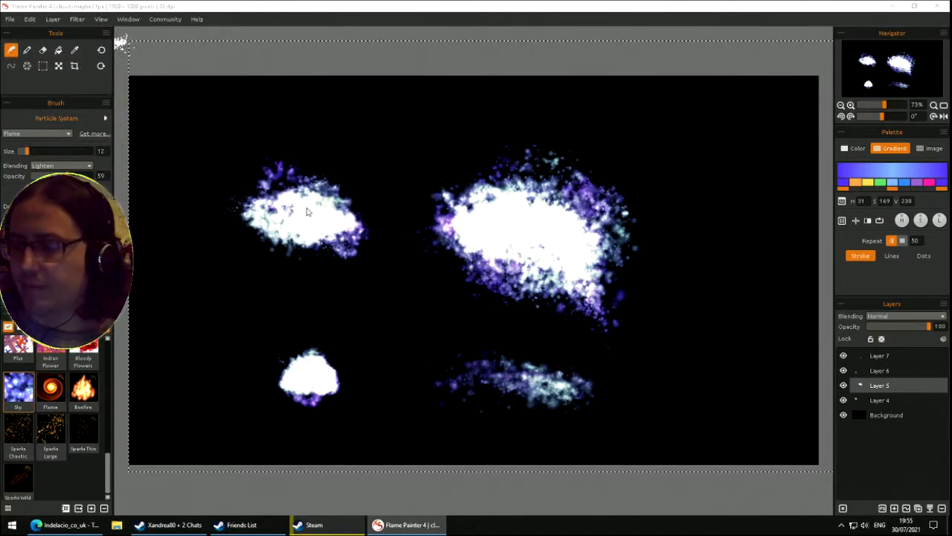
# - Clear the star clusters from Layers 5, 6, 7 and 4 to leave the canvas black
pyautogui.press('Delete')
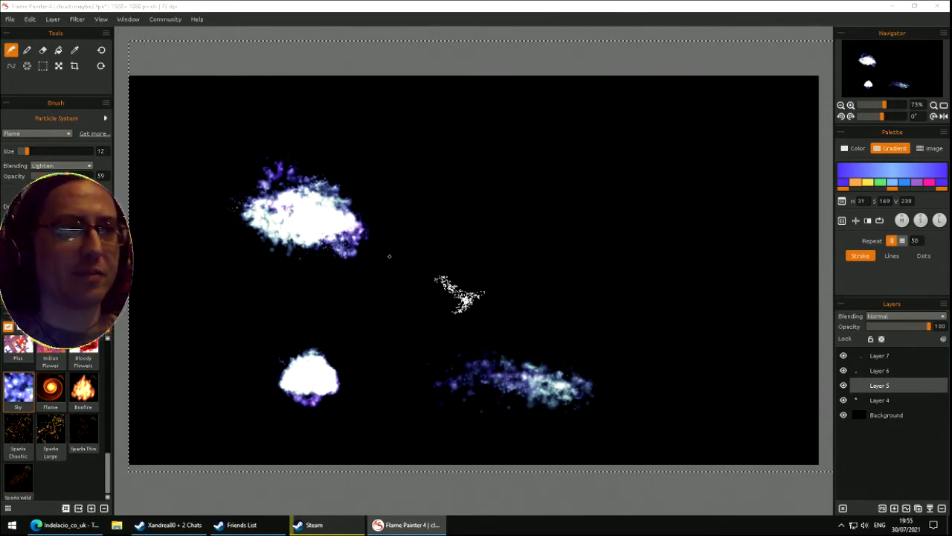
pyautogui.click(889, 369)
pyautogui.press('Delete')
pyautogui.click(889, 356)
pyautogui.press('Delete')
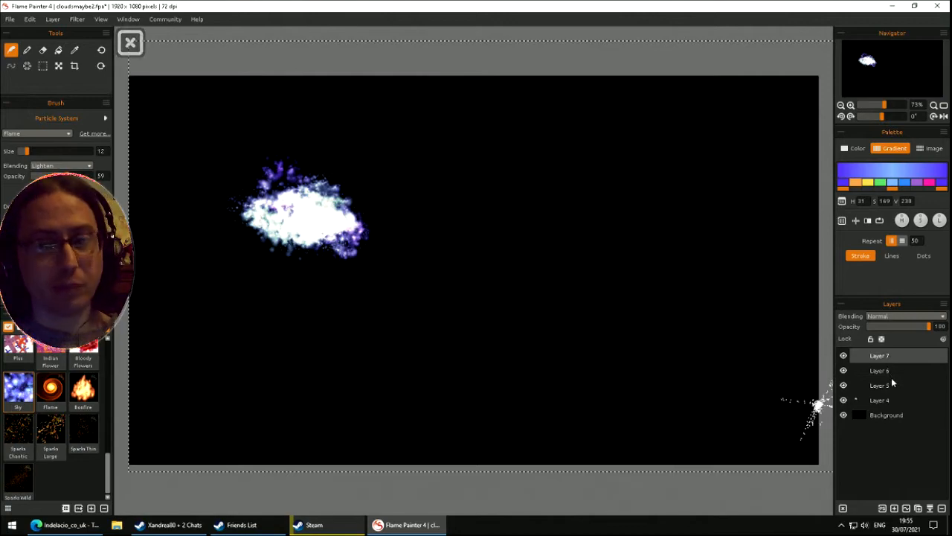
pyautogui.click(886, 399)
pyautogui.press('Delete')
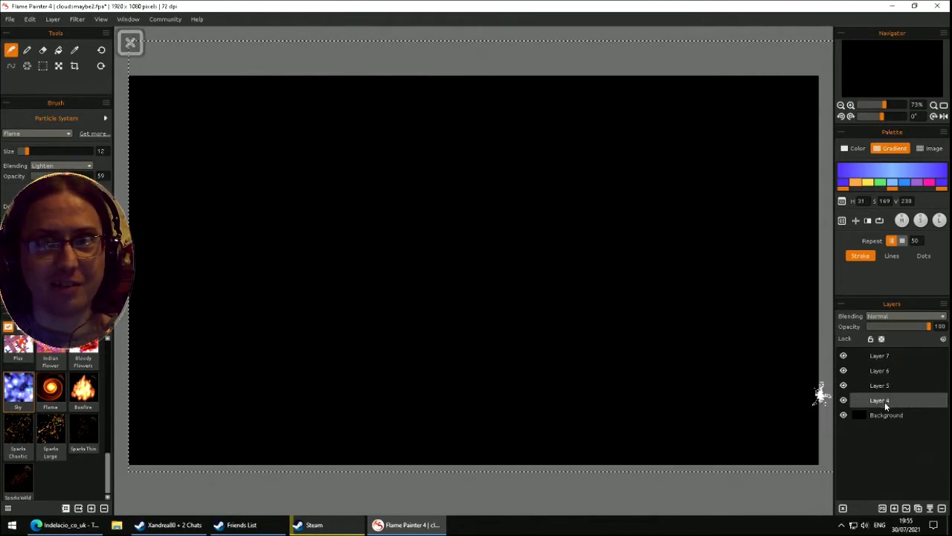
# - Test the Flame brush at size 50, clear the test, and paint tall looping orange flame swirls on Layer 4
pyautogui.click(51, 387)
pyautogui.moveTo(421, 256)
pyautogui.mouseDown()
pyautogui.moveTo(319, 291)
pyautogui.moveTo(387, 230)
pyautogui.moveTo(484, 319)
pyautogui.moveTo(313, 350)
pyautogui.moveTo(521, 209)
pyautogui.moveTo(487, 262)
pyautogui.mouseUp()
pyautogui.moveTo(454, 230); pyautogui.dragTo(439, 241)
pyautogui.press('Delete')
pyautogui.moveTo(157, 364)
pyautogui.mouseDown()
pyautogui.moveTo(198, 174)
pyautogui.moveTo(200, 258)
pyautogui.moveTo(216, 314)
pyautogui.moveTo(176, 338)
pyautogui.mouseUp()
pyautogui.moveTo(316, 287)
pyautogui.mouseDown()
pyautogui.moveTo(345, 172)
pyautogui.moveTo(360, 305)
pyautogui.moveTo(356, 242)
pyautogui.moveTo(418, 160)
pyautogui.mouseUp()
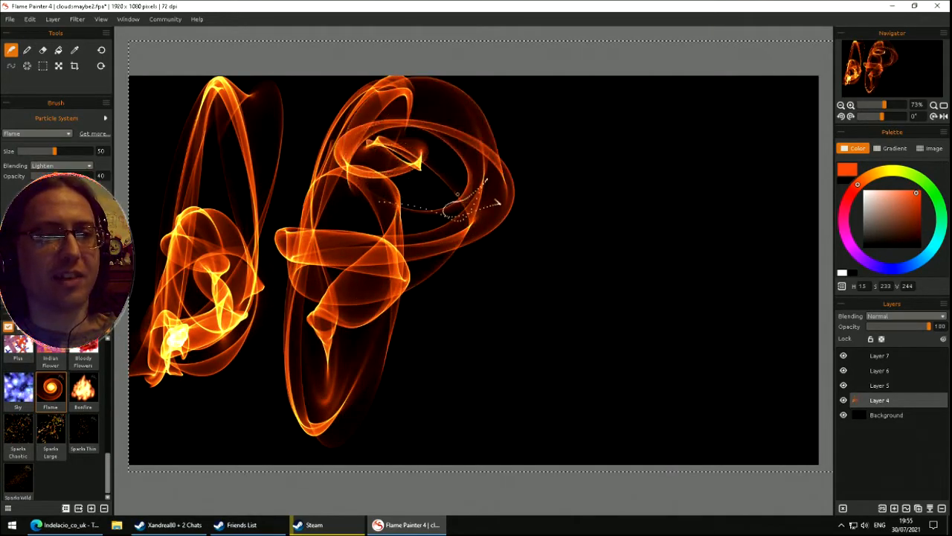
# - Clear the flame swirls from Layer 4 and paint a tall glowing fire there with the Bonfire brush
pyautogui.moveTo(492, 232)
pyautogui.mouseDown()
pyautogui.moveTo(562, 122)
pyautogui.moveTo(526, 240)
pyautogui.moveTo(604, 394)
pyautogui.moveTo(610, 280)
pyautogui.mouseUp()
pyautogui.press('Delete')
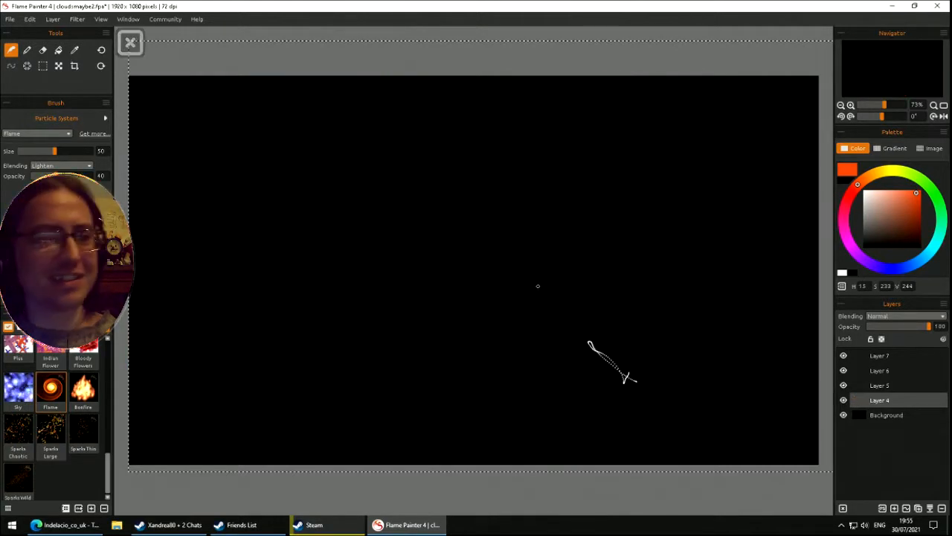
pyautogui.click(83, 388)
pyautogui.moveTo(355, 355)
pyautogui.mouseDown()
pyautogui.moveTo(375, 377)
pyautogui.moveTo(401, 315)
pyautogui.mouseUp()
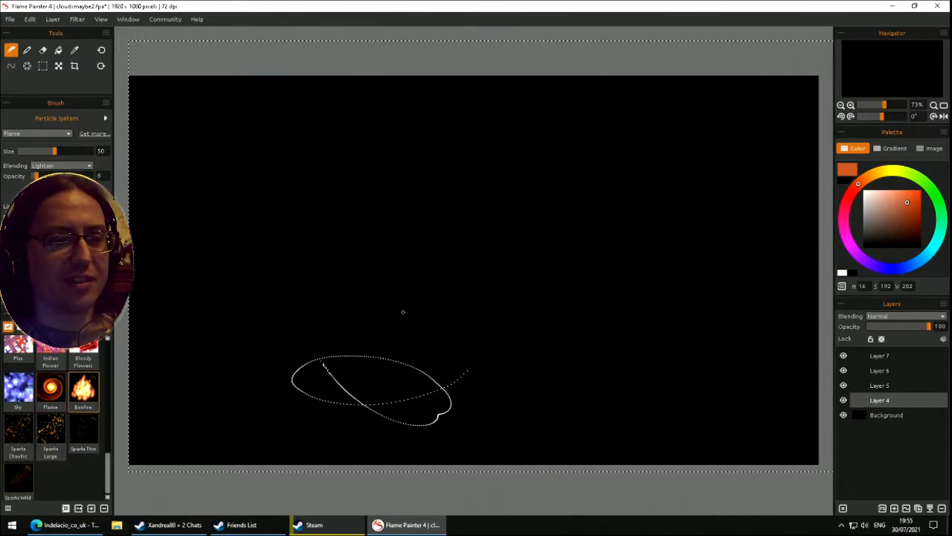
pyautogui.moveTo(412, 273)
pyautogui.mouseDown()
pyautogui.moveTo(421, 273)
pyautogui.moveTo(398, 223)
pyautogui.moveTo(409, 215)
pyautogui.moveTo(394, 312)
pyautogui.moveTo(397, 260)
pyautogui.moveTo(391, 275)
pyautogui.moveTo(423, 292)
pyautogui.mouseUp()
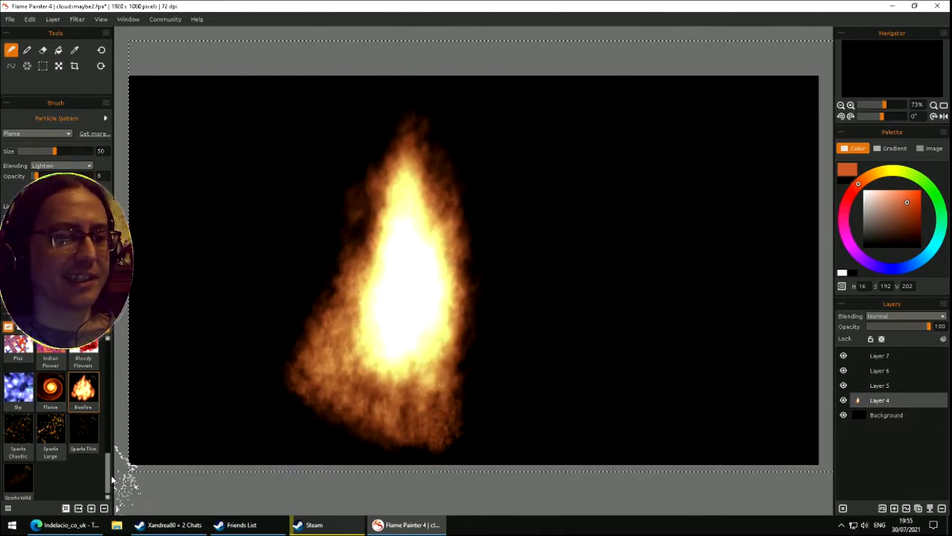
# - Try the Flame Chaos brush over the bonfire on Layer 4, clear the layer, and undo back to the plain fire
pyautogui.moveTo(112, 476); pyautogui.dragTo(103, 396)
pyautogui.click(50, 436)
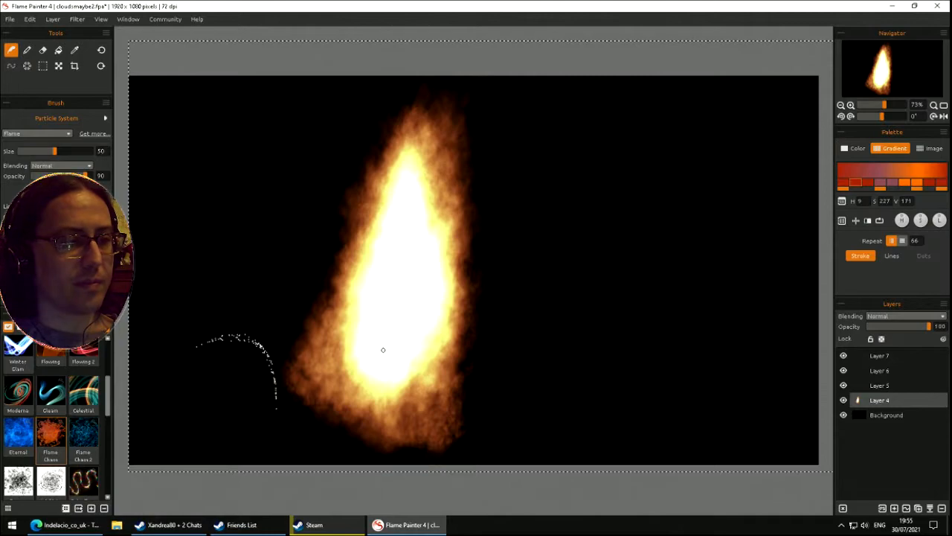
pyautogui.moveTo(401, 342)
pyautogui.mouseDown()
pyautogui.moveTo(468, 312)
pyautogui.moveTo(488, 343)
pyautogui.mouseUp()
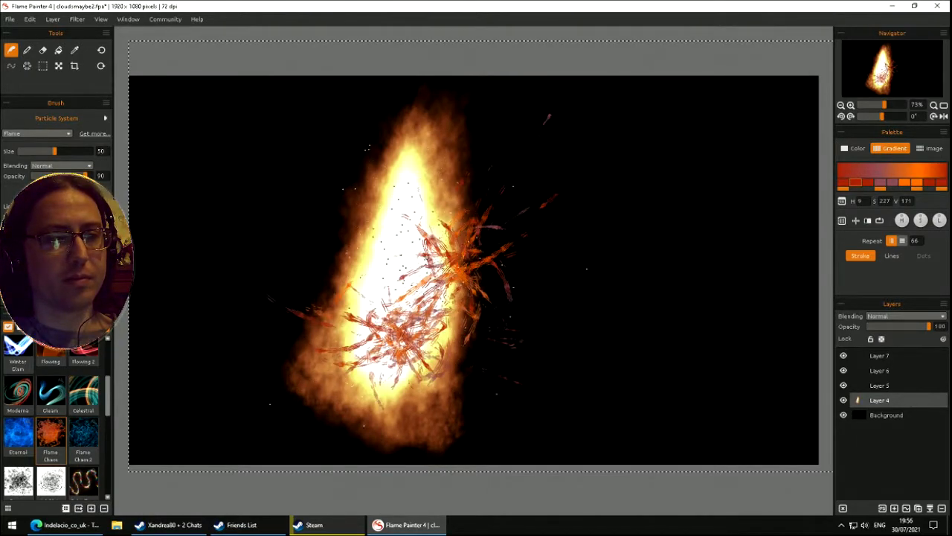
pyautogui.press('Delete')
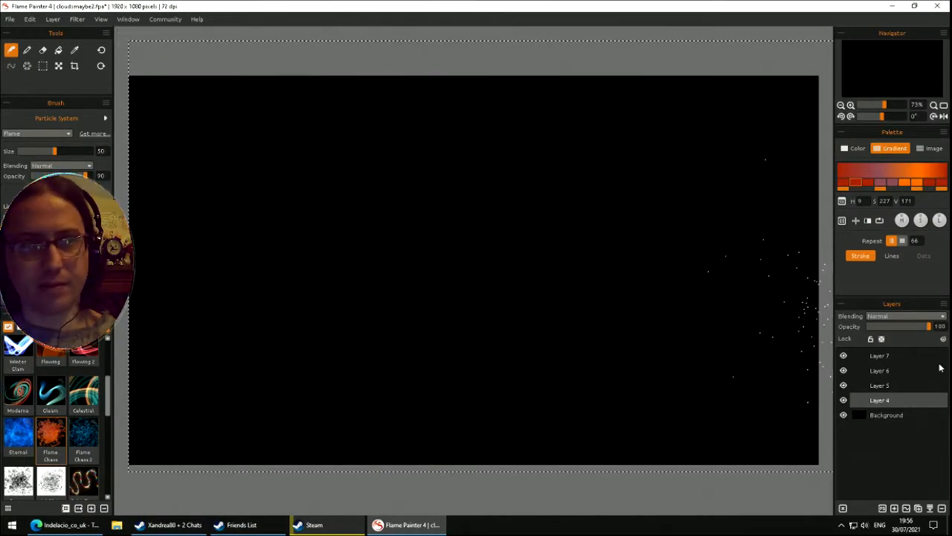
pyautogui.hotkey('ctrl', 'z')
pyautogui.hotkey('ctrl', 'z')
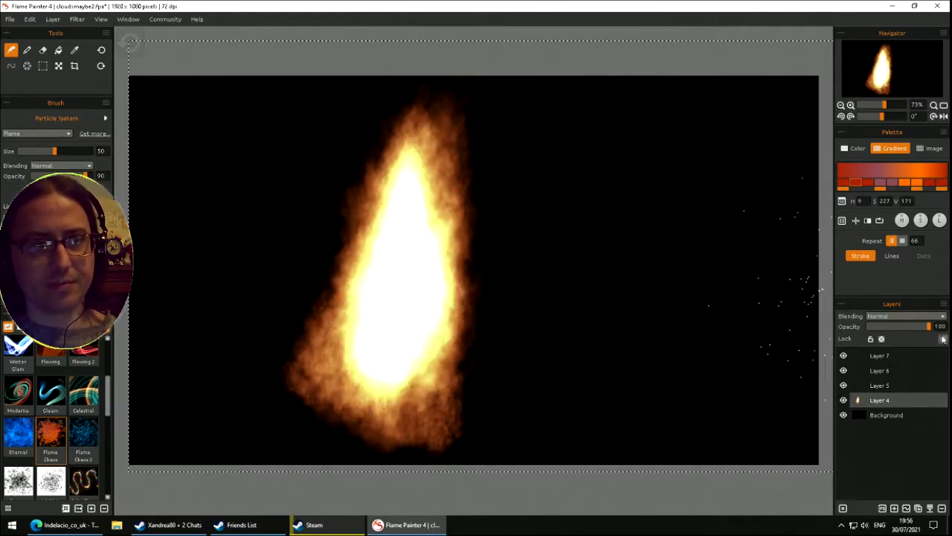
# - Paint Flame Chaos sparks around the bonfire on Layer 5, placing Layer 4 above it so the fire covers them
pyautogui.click(893, 385)
pyautogui.moveTo(466, 264); pyautogui.dragTo(498, 224)
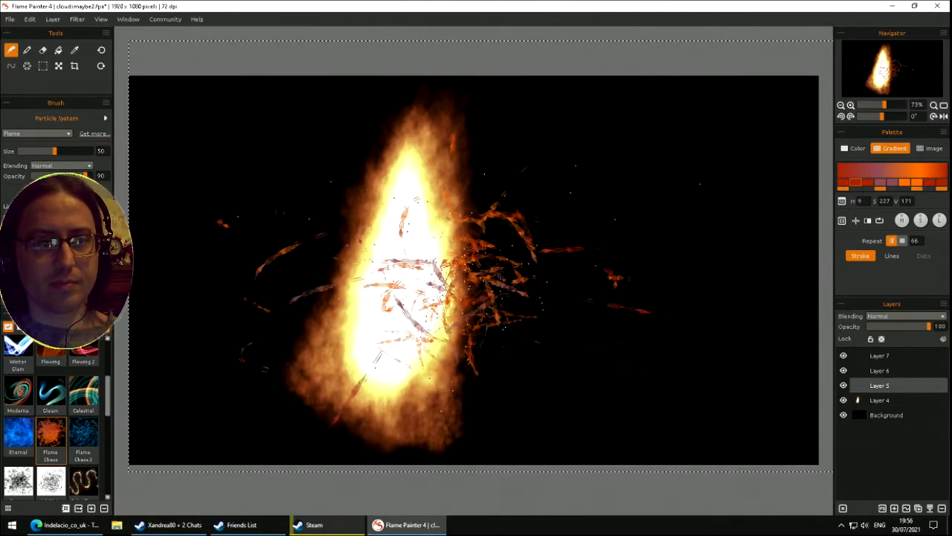
pyautogui.moveTo(875, 404)
pyautogui.mouseDown()
pyautogui.moveTo(878, 380)
pyautogui.moveTo(872, 386)
pyautogui.mouseUp()
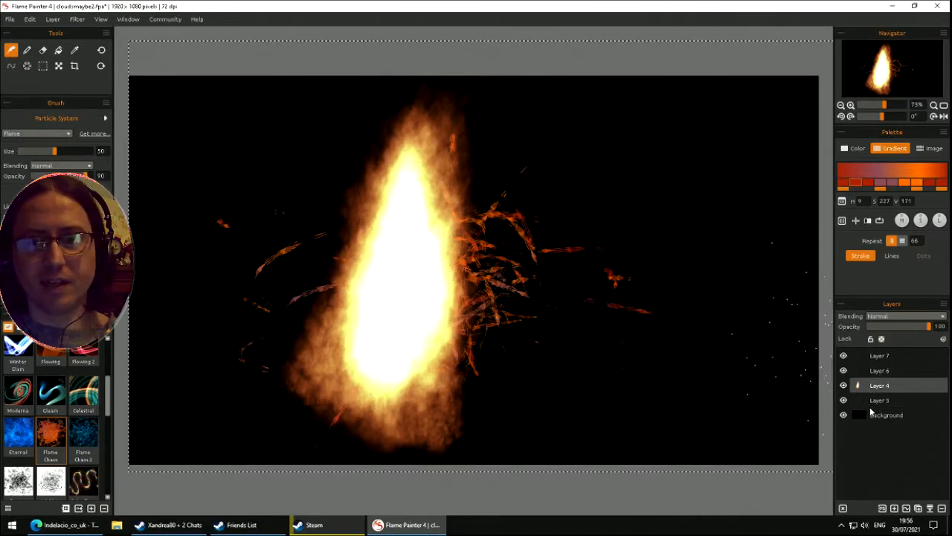
pyautogui.click(882, 401)
pyautogui.moveTo(377, 283)
pyautogui.mouseDown()
pyautogui.moveTo(357, 245)
pyautogui.moveTo(403, 285)
pyautogui.mouseUp()
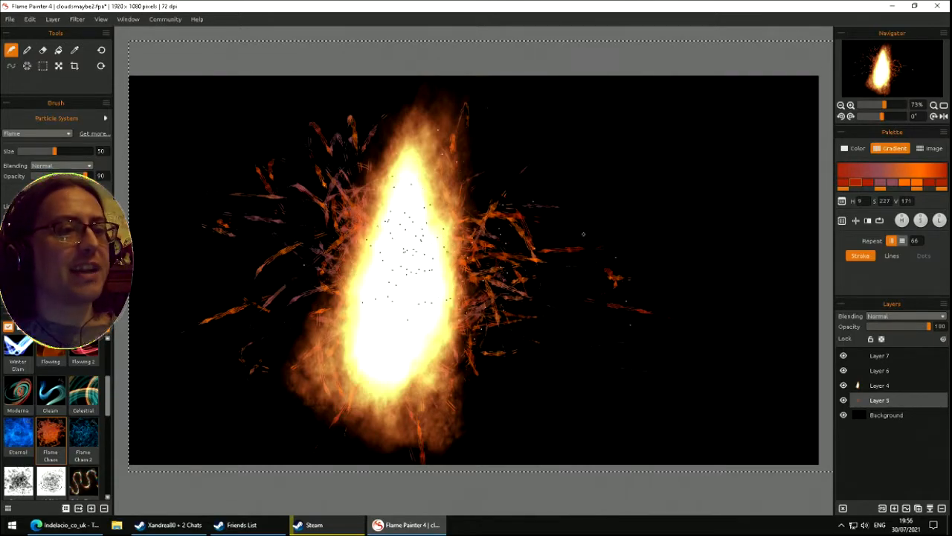
# - Add more Flame Chaos sparks on Layers 6 and 7, and move Layer 4 to the top of the layer stack
pyautogui.click(883, 371)
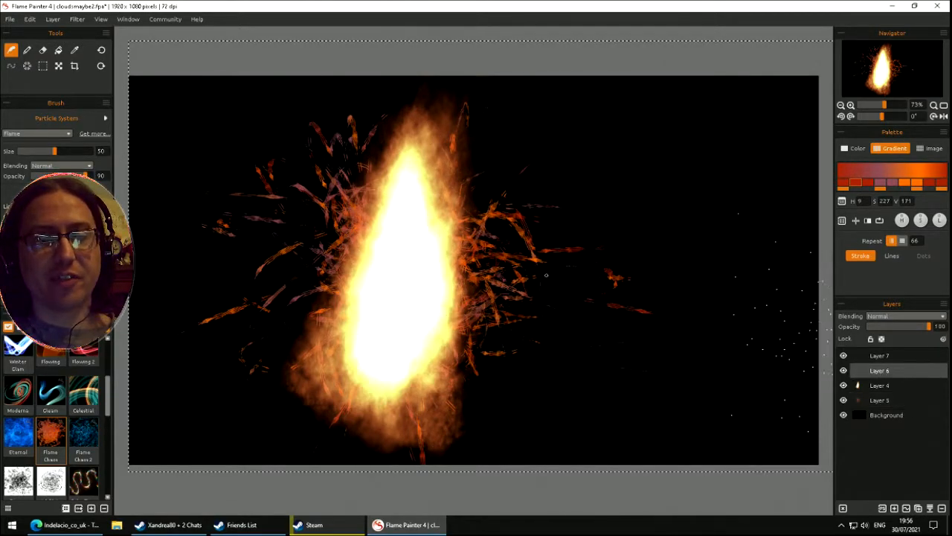
pyautogui.moveTo(414, 311); pyautogui.dragTo(409, 166)
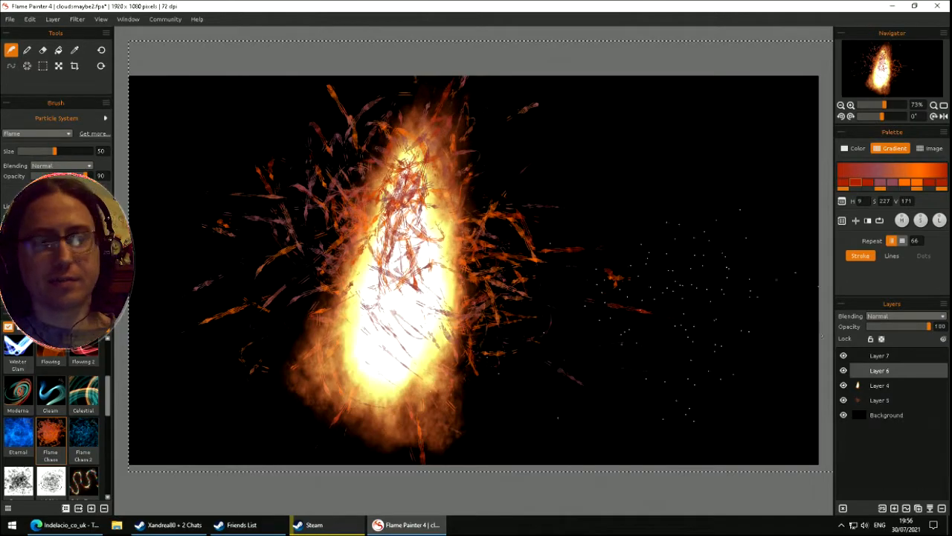
pyautogui.click(884, 358)
pyautogui.moveTo(520, 344)
pyautogui.mouseDown()
pyautogui.moveTo(379, 223)
pyautogui.moveTo(376, 297)
pyautogui.moveTo(402, 316)
pyautogui.mouseUp()
pyautogui.moveTo(883, 386); pyautogui.dragTo(884, 354)
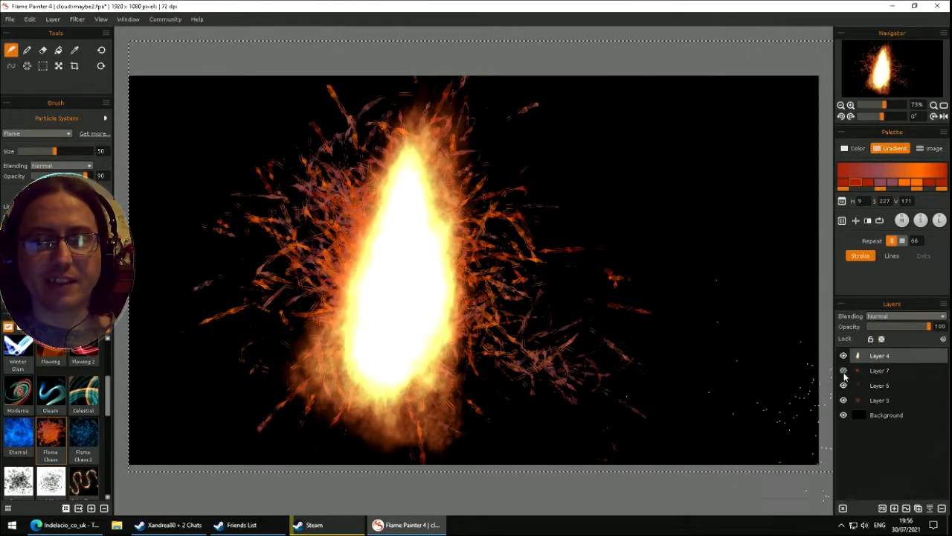
# - Toggle the visibility of Layers 5, 6 and 7 to compare their sparks around the fire, leaving all layers shown
pyautogui.click(844, 384)
pyautogui.click(844, 401)
pyautogui.click(844, 401)
pyautogui.click(844, 400)
pyautogui.click(843, 386)
pyautogui.click(844, 386)
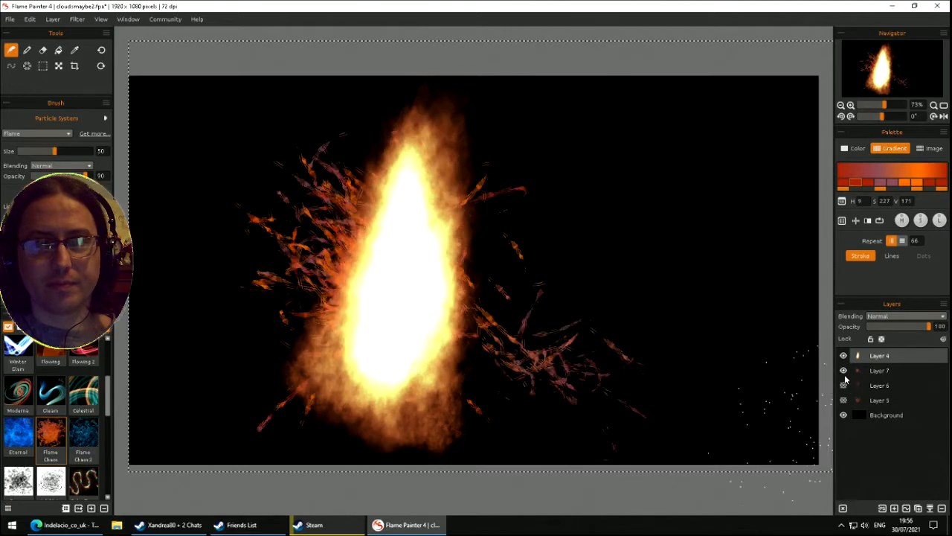
pyautogui.click(844, 386)
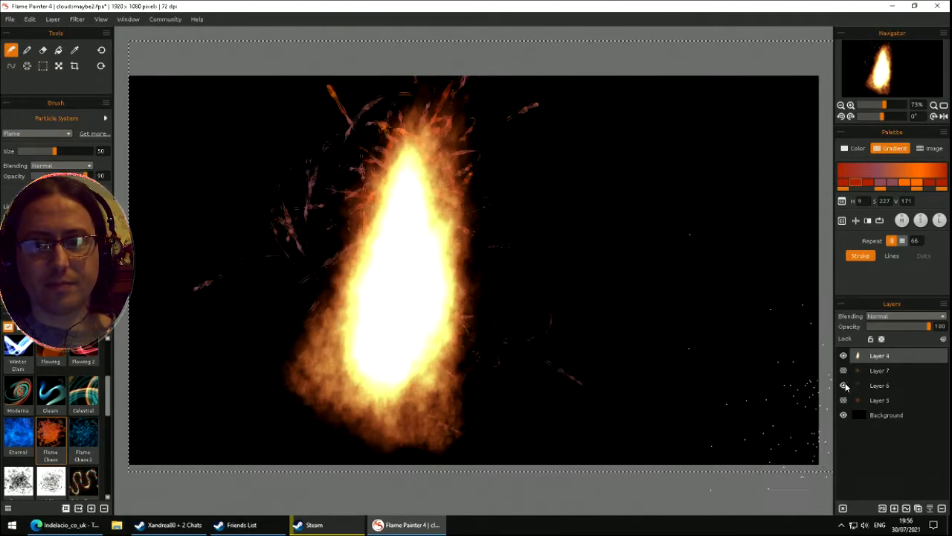
pyautogui.click(844, 385)
pyautogui.click(844, 370)
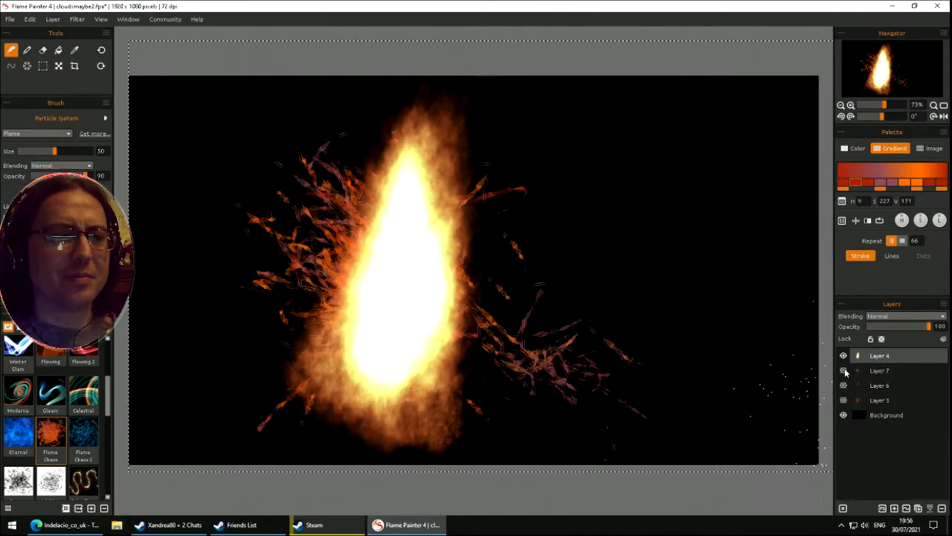
pyautogui.click(844, 371)
pyautogui.click(845, 386)
pyautogui.click(845, 386)
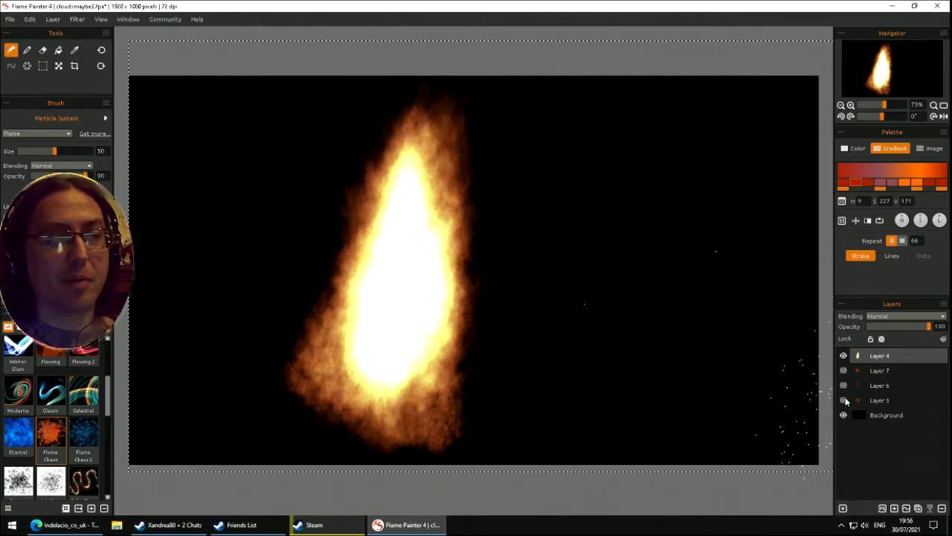
pyautogui.click(845, 400)
pyautogui.click(845, 400)
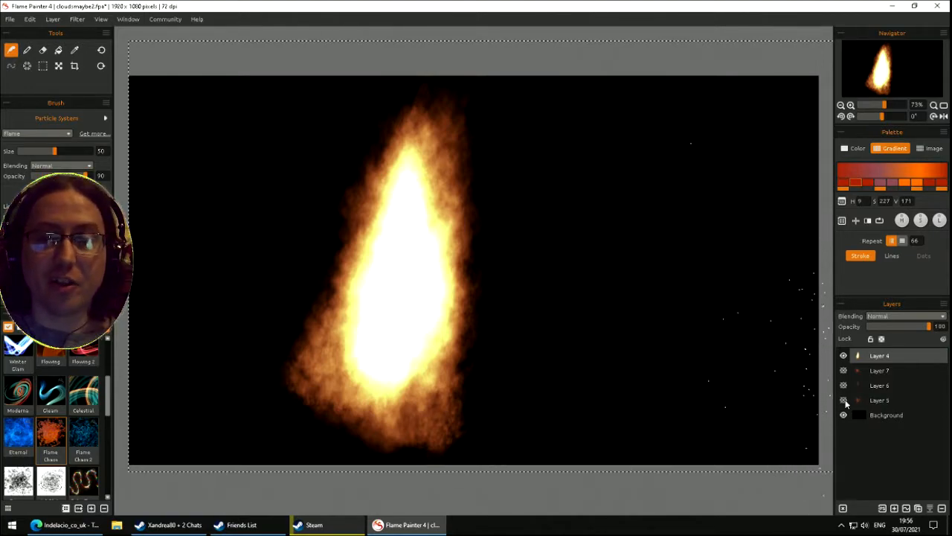
pyautogui.click(845, 400)
pyautogui.click(845, 386)
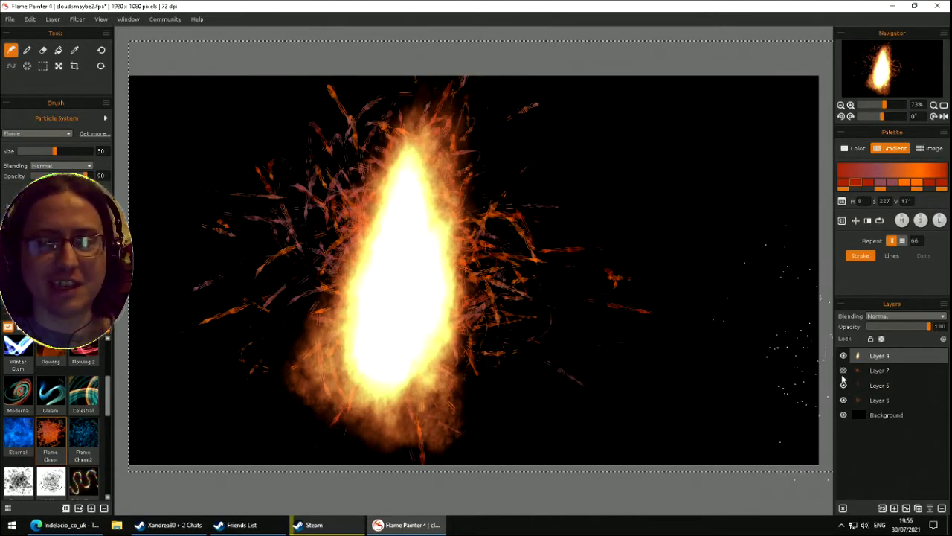
pyautogui.click(843, 373)
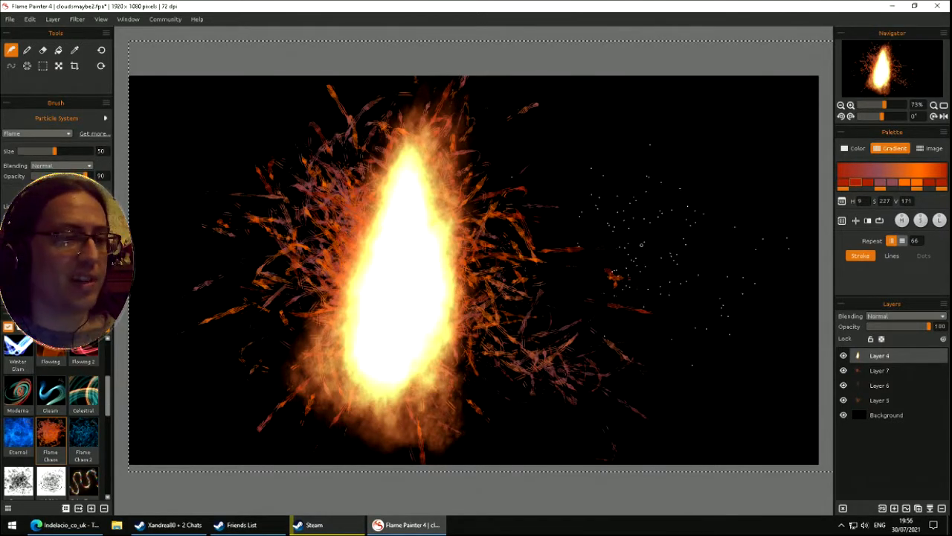
# - Try blue streaks over the bonfire on Layer 4 with the Flame Chaos 2 brush
pyautogui.click(93, 441)
pyautogui.moveTo(404, 329)
pyautogui.mouseDown()
pyautogui.moveTo(425, 298)
pyautogui.moveTo(382, 287)
pyautogui.moveTo(407, 286)
pyautogui.mouseUp()
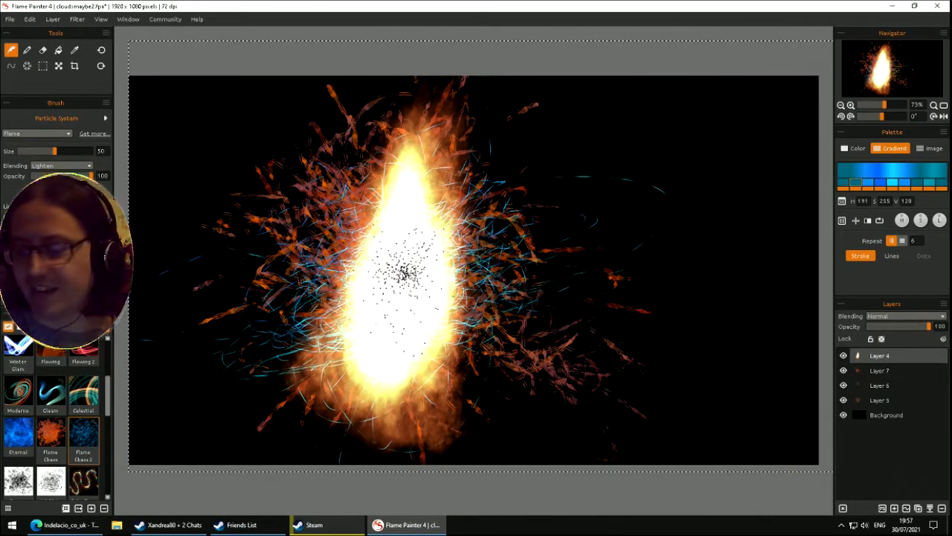
# - Clear the fire and sparks from Layers 4, 7, 6 and 5 to leave the canvas black
pyautogui.hotkey('ctrl', 'z')
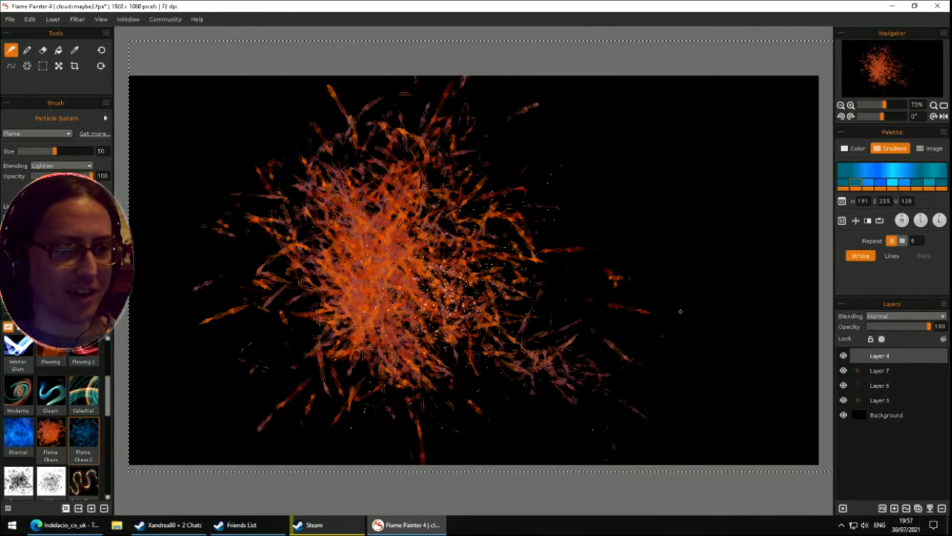
pyautogui.click(878, 373)
pyautogui.press('Delete')
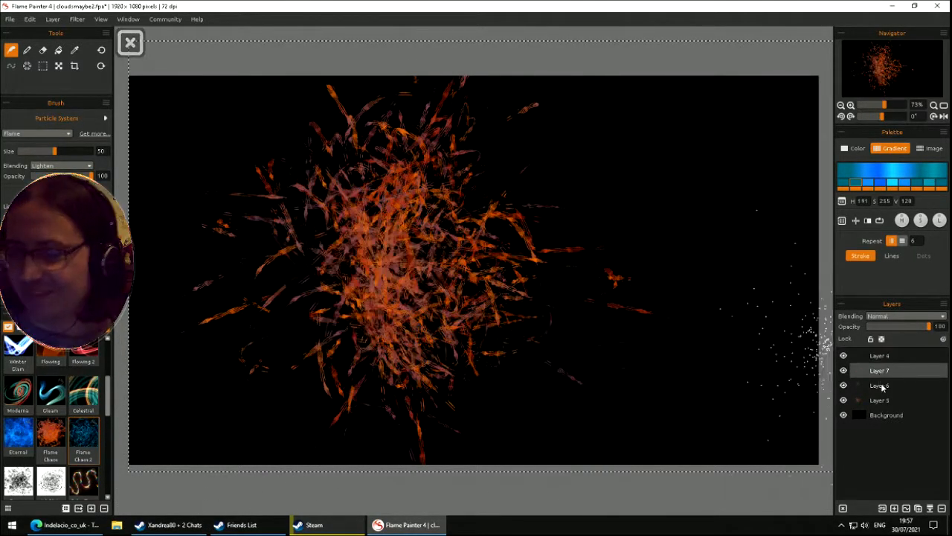
pyautogui.click(882, 387)
pyautogui.press('Delete')
pyautogui.click(879, 401)
pyautogui.press('Delete')
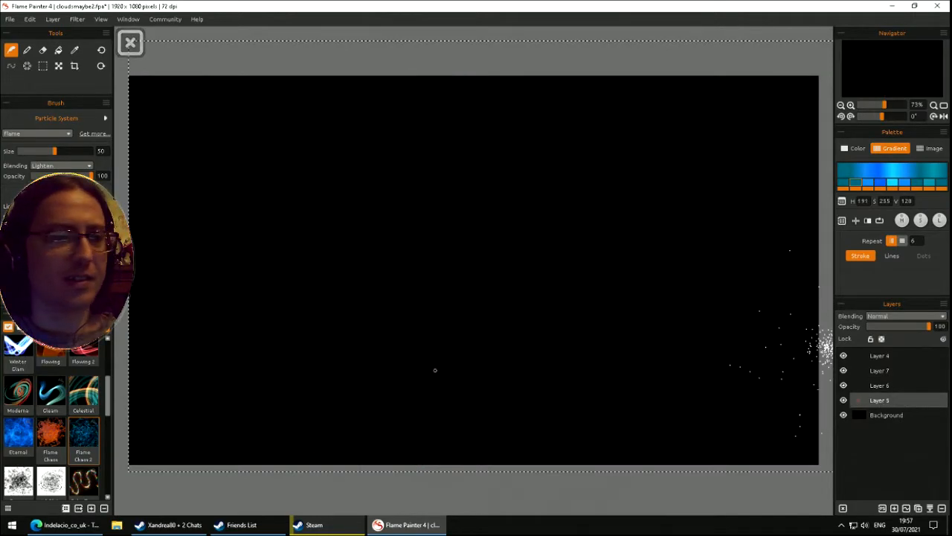
# - Test the Grunge Blots brush with the blue gradient on Layer 5 and clear the result
pyautogui.scroll(-2, 107, 399)
pyautogui.click(18, 394)
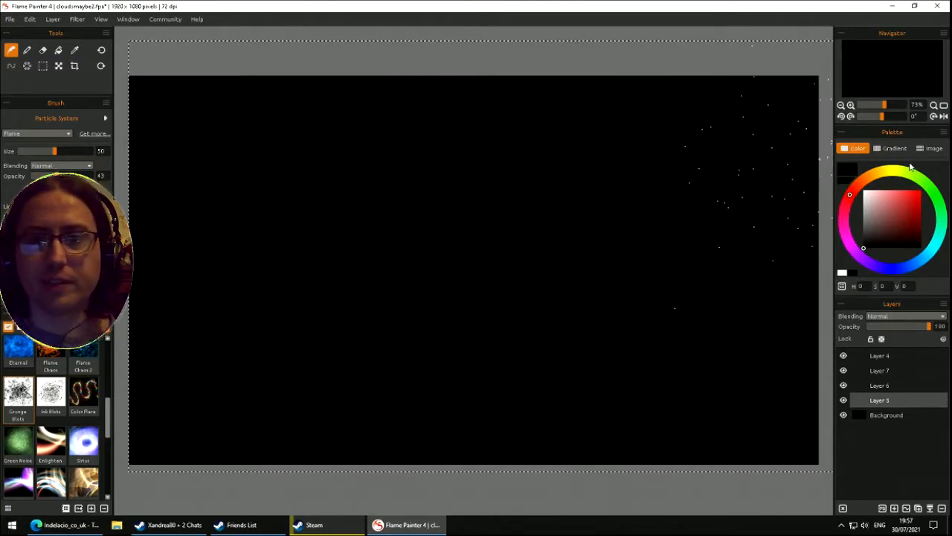
pyautogui.click(893, 148)
pyautogui.click(320, 247)
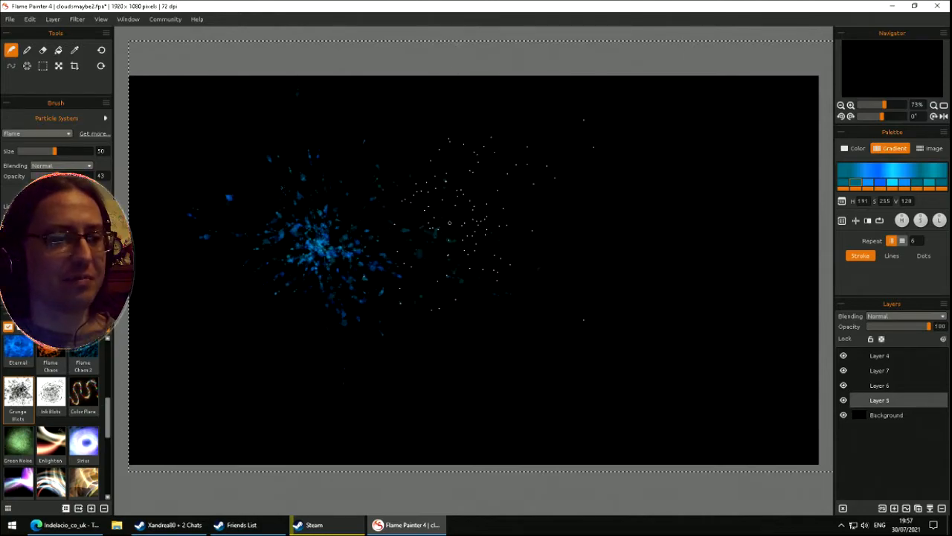
pyautogui.press('Delete')
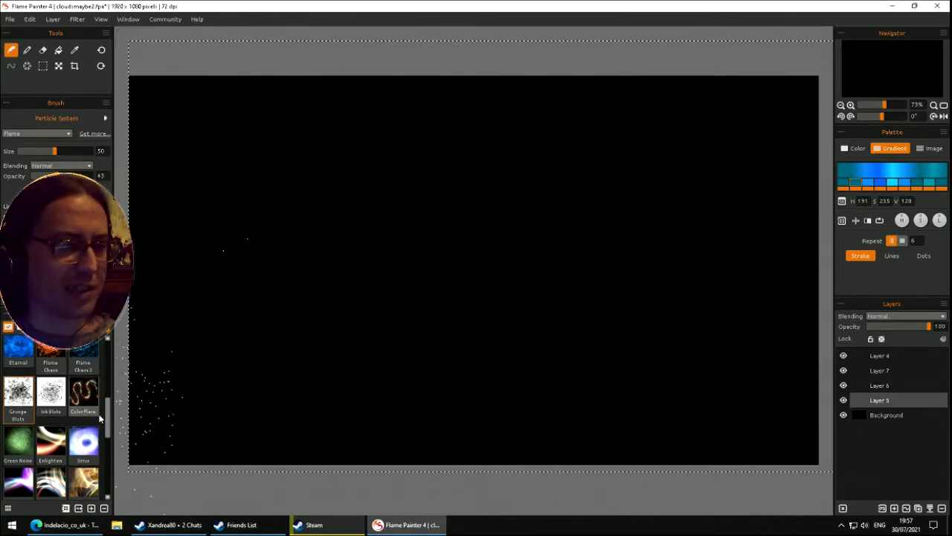
# - Test the Sparks Chaotic brush twice on Layer 5, clearing each test, and paint a wide golden spark cluster in the canvas's upper half
pyautogui.moveTo(108, 411); pyautogui.dragTo(105, 469)
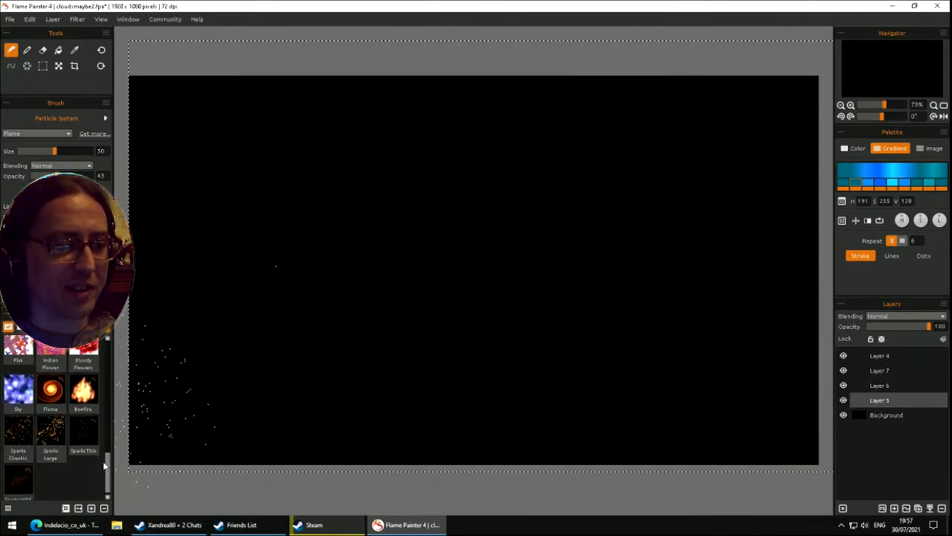
pyautogui.click(23, 448)
pyautogui.moveTo(353, 307)
pyautogui.mouseDown()
pyautogui.moveTo(410, 215)
pyautogui.moveTo(540, 249)
pyautogui.moveTo(297, 444)
pyautogui.moveTo(387, 238)
pyautogui.moveTo(454, 193)
pyautogui.moveTo(446, 312)
pyautogui.moveTo(459, 307)
pyautogui.moveTo(401, 327)
pyautogui.moveTo(476, 231)
pyautogui.moveTo(424, 313)
pyautogui.moveTo(425, 227)
pyautogui.mouseUp()
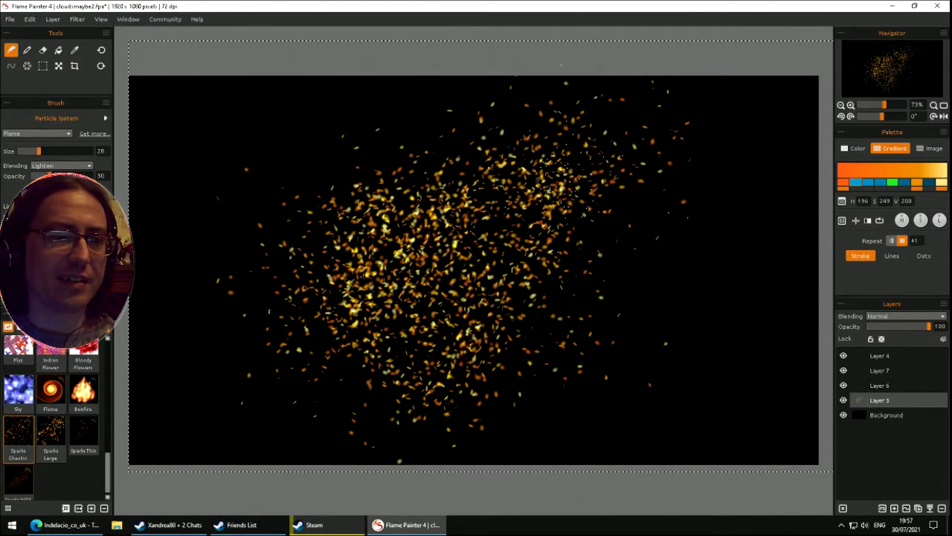
pyautogui.press('Delete')
pyautogui.moveTo(382, 147)
pyautogui.mouseDown()
pyautogui.moveTo(377, 284)
pyautogui.moveTo(448, 127)
pyautogui.moveTo(458, 174)
pyautogui.moveTo(446, 328)
pyautogui.moveTo(510, 115)
pyautogui.moveTo(517, 260)
pyautogui.mouseUp()
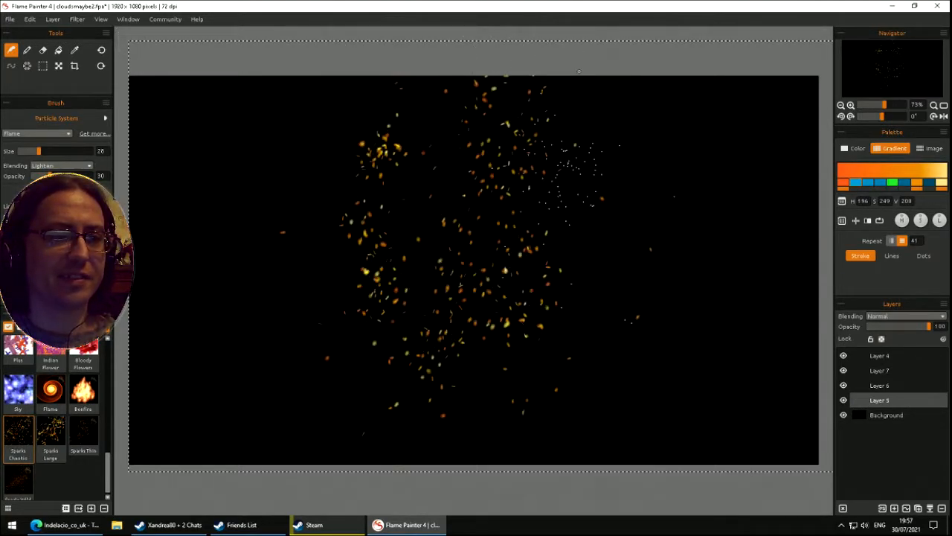
pyautogui.press('Delete')
pyautogui.moveTo(432, 214)
pyautogui.mouseDown()
pyautogui.moveTo(446, 217)
pyautogui.moveTo(473, 188)
pyautogui.moveTo(436, 185)
pyautogui.mouseUp()
pyautogui.moveTo(329, 193)
pyautogui.mouseDown()
pyautogui.moveTo(359, 186)
pyautogui.moveTo(324, 194)
pyautogui.moveTo(398, 212)
pyautogui.moveTo(388, 209)
pyautogui.mouseUp()
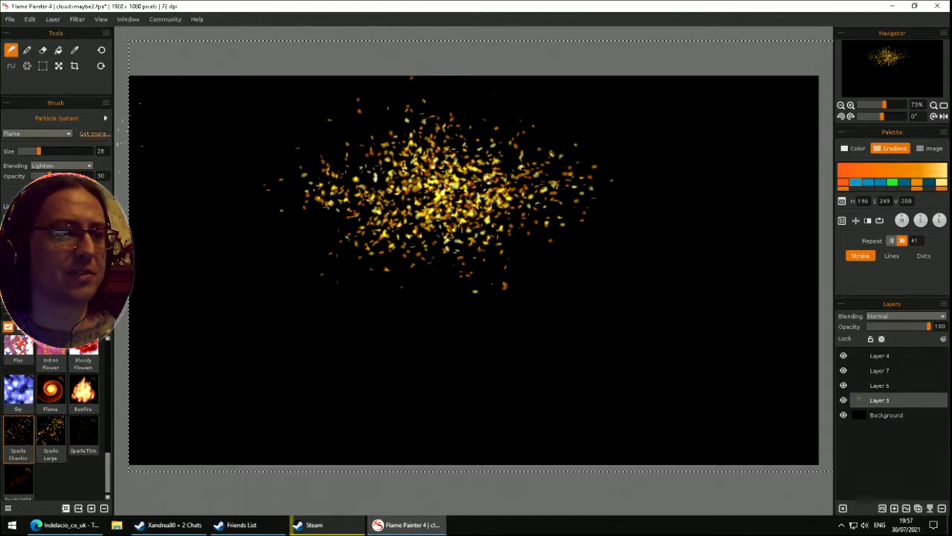
# - Select the Serene brush and set its solid colour to a dark orange-brown with H 21, S 226, V 132
pyautogui.scroll(10, 111, 476)
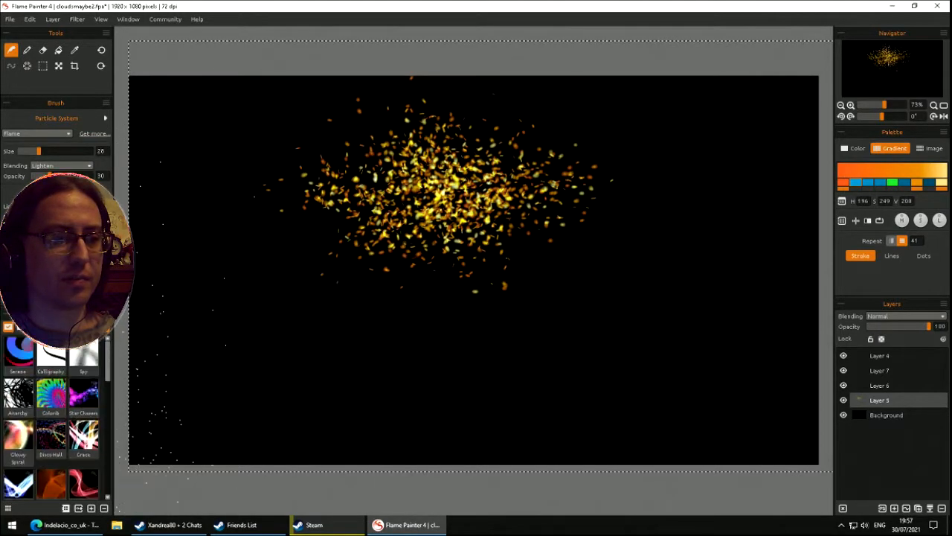
pyautogui.click(19, 350)
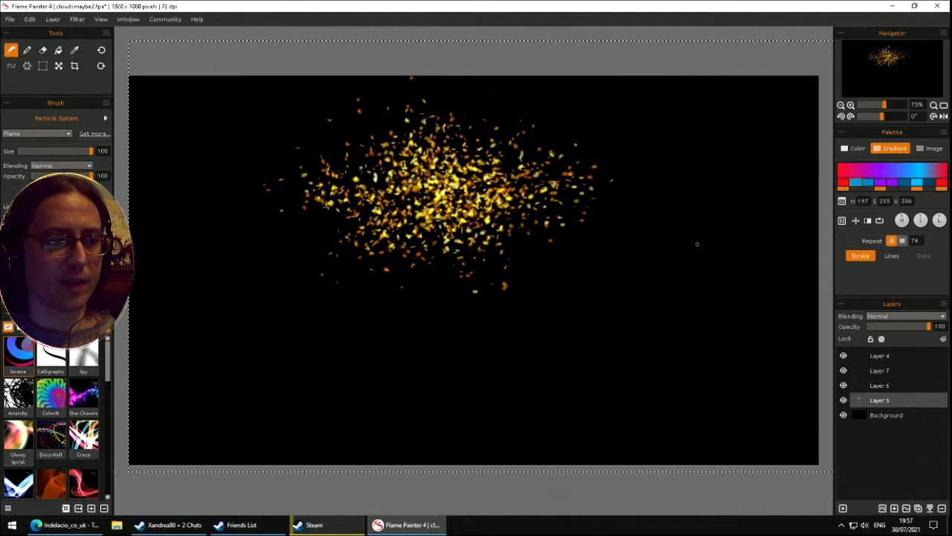
pyautogui.click(857, 149)
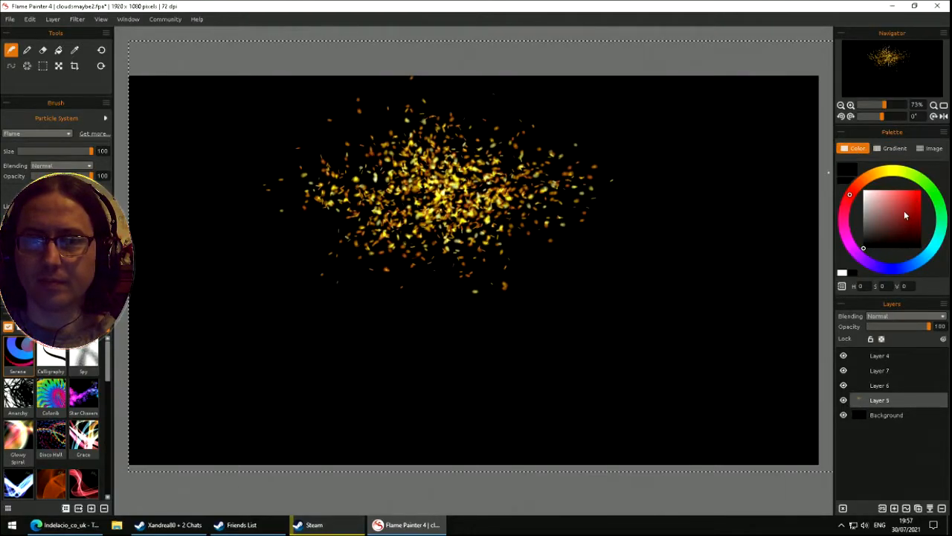
pyautogui.click(862, 183)
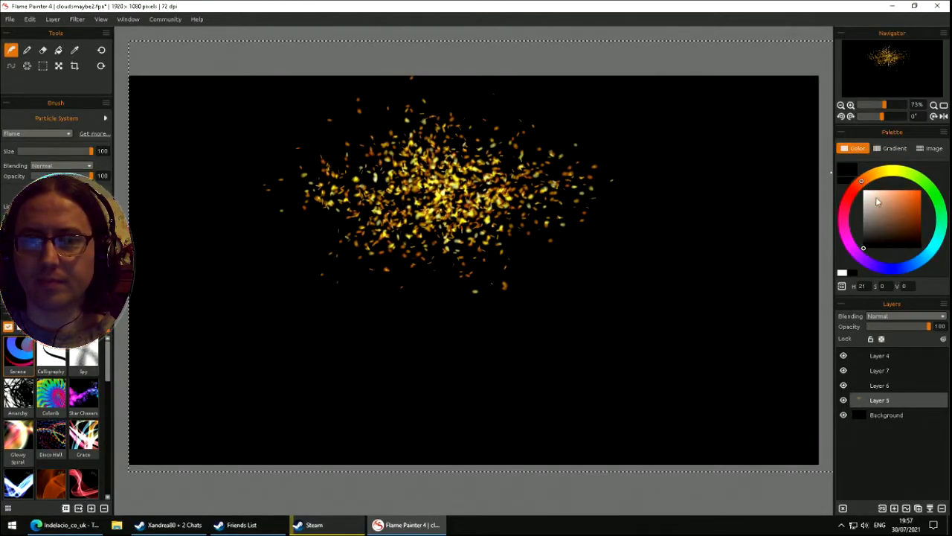
pyautogui.click(915, 219)
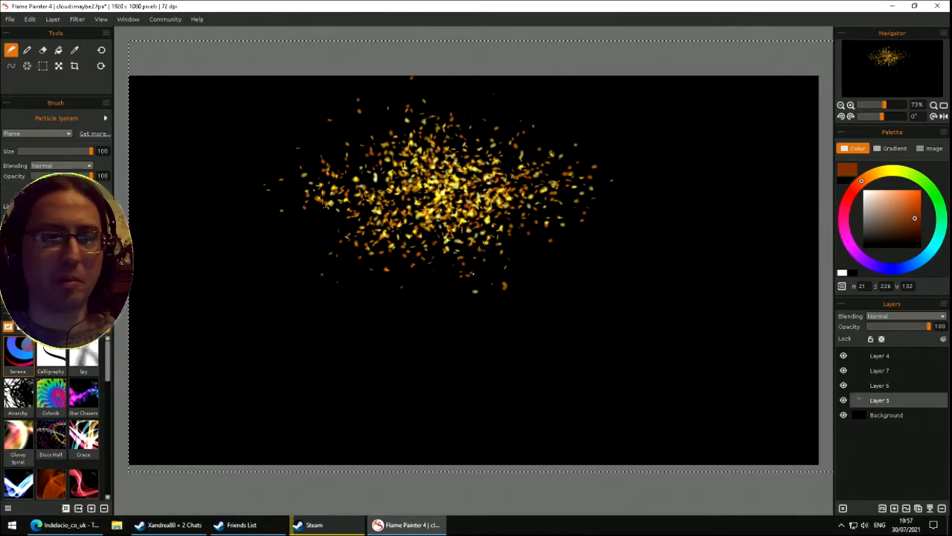
# - Paint a brown tree trunk beneath the golden spark cluster on Layer 6 and move Layer 5 above Layer 6
pyautogui.moveTo(450, 221)
pyautogui.mouseDown()
pyautogui.moveTo(467, 217)
pyautogui.moveTo(401, 345)
pyautogui.moveTo(465, 223)
pyautogui.mouseUp()
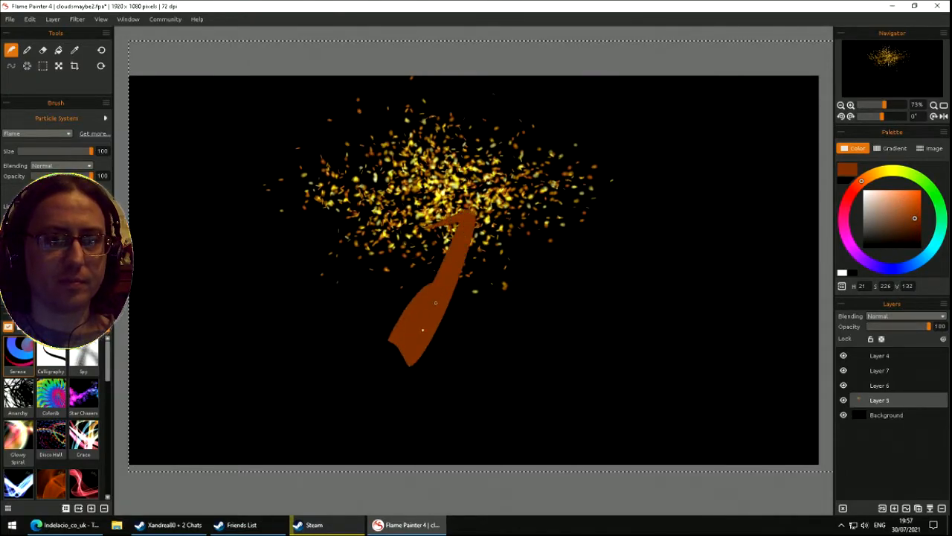
pyautogui.hotkey('ctrl', 'z')
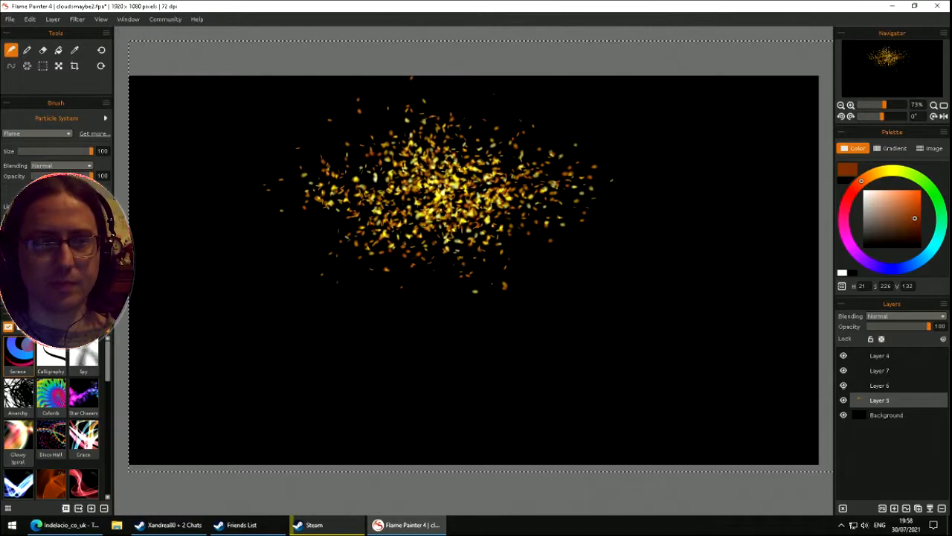
pyautogui.click(878, 385)
pyautogui.moveTo(346, 145)
pyautogui.mouseDown()
pyautogui.moveTo(500, 234)
pyautogui.moveTo(415, 331)
pyautogui.mouseUp()
pyautogui.hotkey('ctrl', 'z')
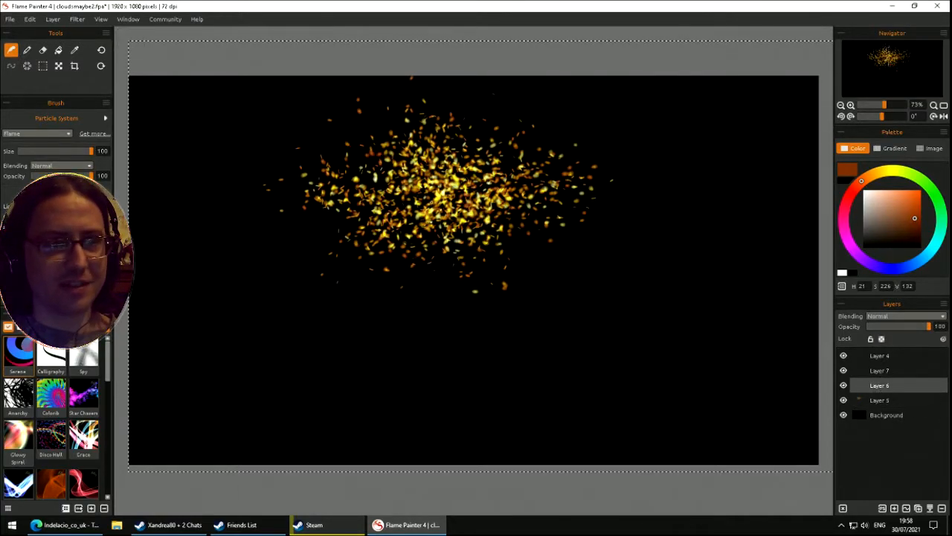
pyautogui.moveTo(434, 193)
pyautogui.mouseDown()
pyautogui.moveTo(409, 264)
pyautogui.moveTo(407, 339)
pyautogui.mouseUp()
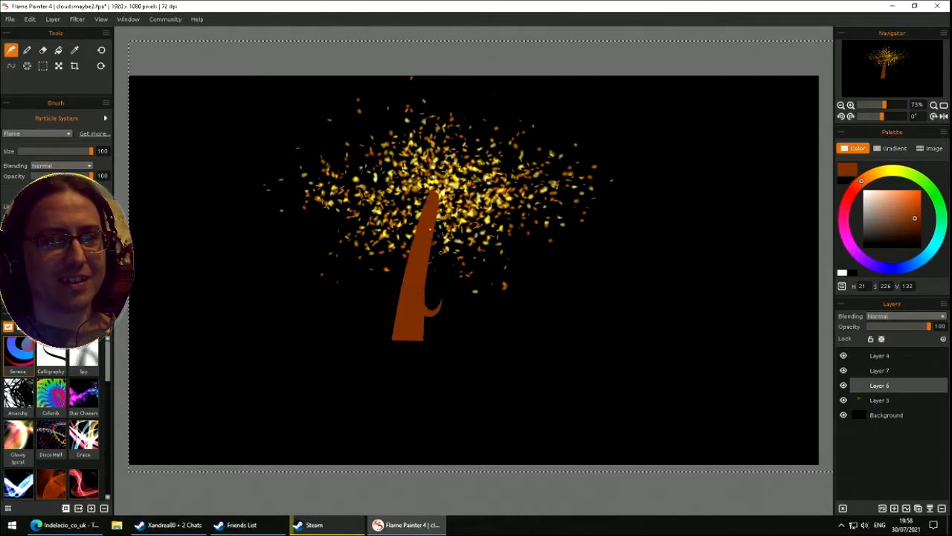
pyautogui.moveTo(886, 400); pyautogui.dragTo(880, 385)
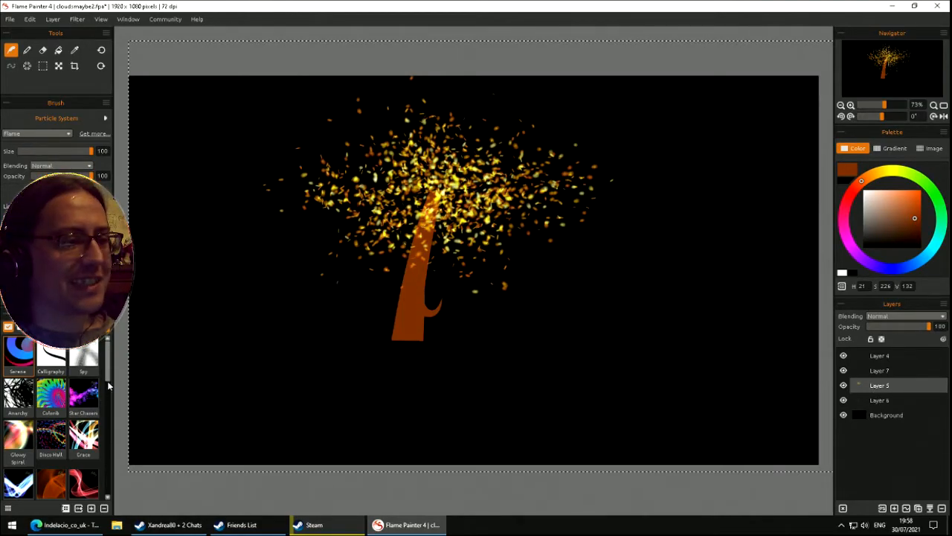
# - Try and undo a Sparks Large stroke on the tree's crown, and thicken the foliage on Layer 5 with Sparks Chaotic
pyautogui.moveTo(109, 380); pyautogui.dragTo(109, 480)
pyautogui.click(53, 436)
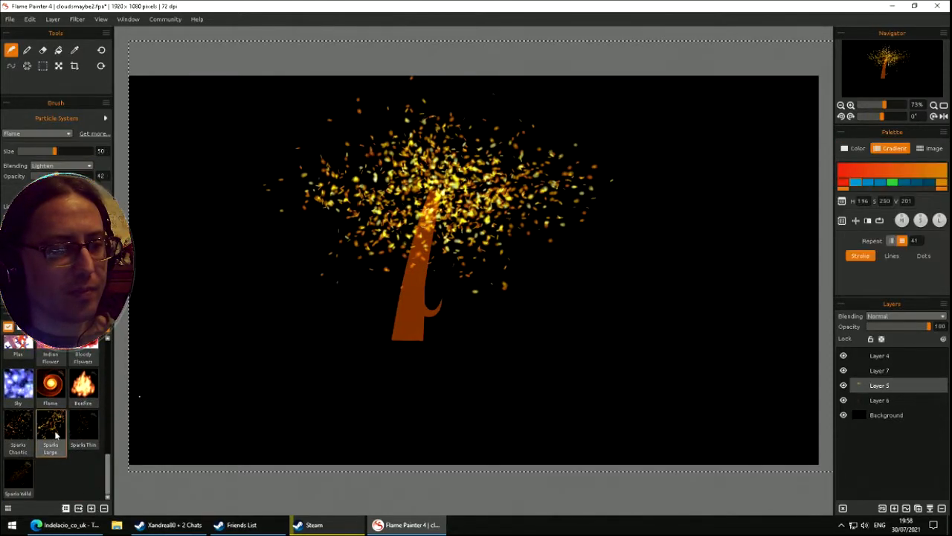
pyautogui.moveTo(414, 216)
pyautogui.mouseDown()
pyautogui.moveTo(402, 197)
pyautogui.moveTo(428, 204)
pyautogui.moveTo(421, 208)
pyautogui.moveTo(465, 200)
pyautogui.mouseUp()
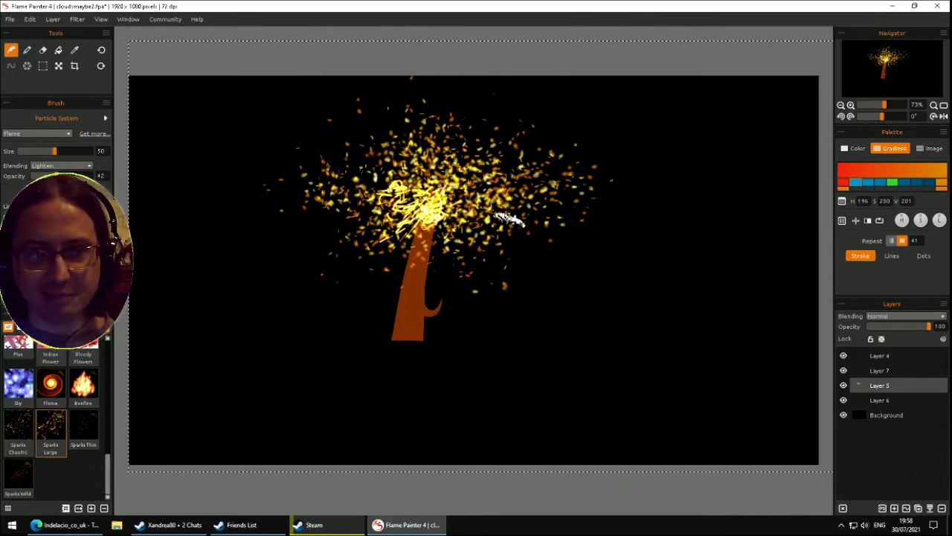
pyautogui.hotkey('ctrl', 'z')
pyautogui.click(18, 430)
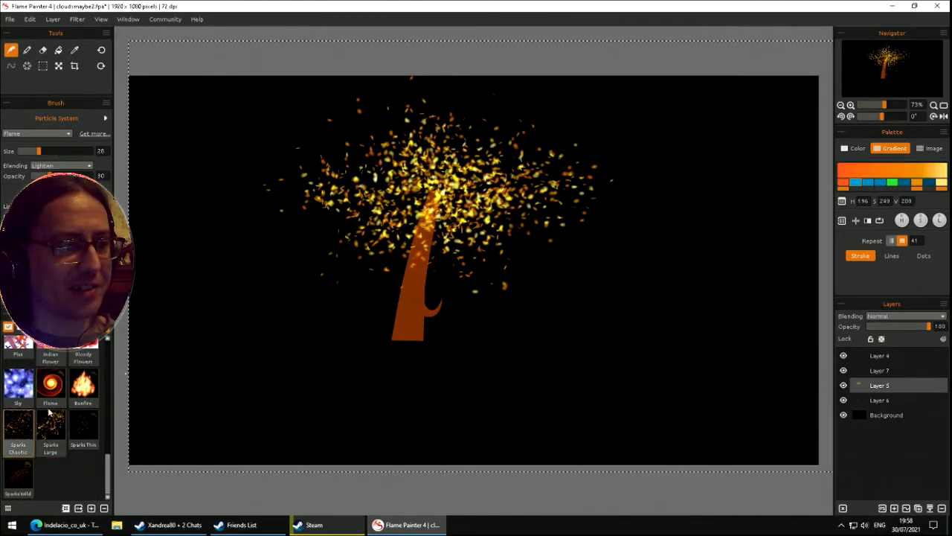
pyautogui.moveTo(424, 213)
pyautogui.mouseDown()
pyautogui.moveTo(426, 193)
pyautogui.moveTo(446, 208)
pyautogui.moveTo(435, 160)
pyautogui.moveTo(398, 179)
pyautogui.moveTo(450, 177)
pyautogui.moveTo(476, 195)
pyautogui.moveTo(395, 167)
pyautogui.moveTo(490, 192)
pyautogui.moveTo(409, 170)
pyautogui.mouseUp()
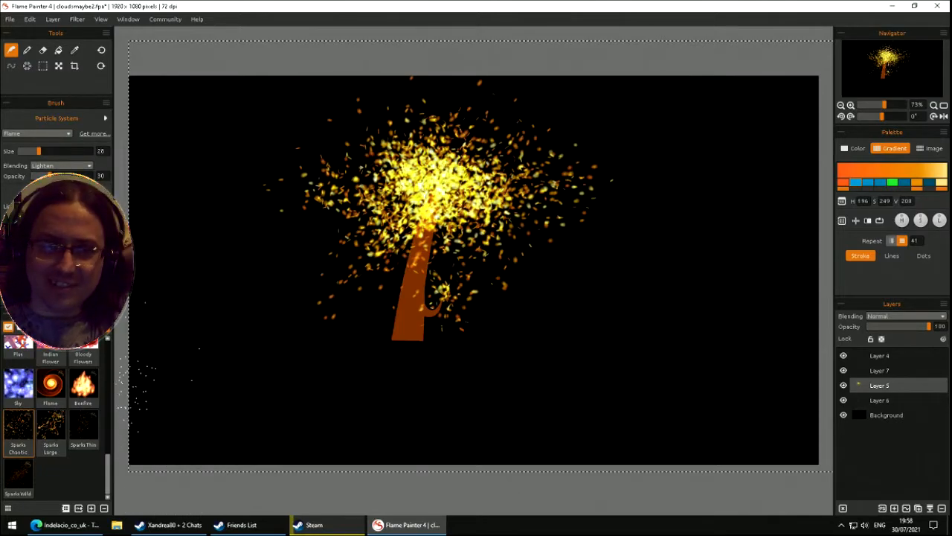
# - Save the tree painting as a new file named treeautumn.fpa in the Pictures folder
pyautogui.click(9, 19)
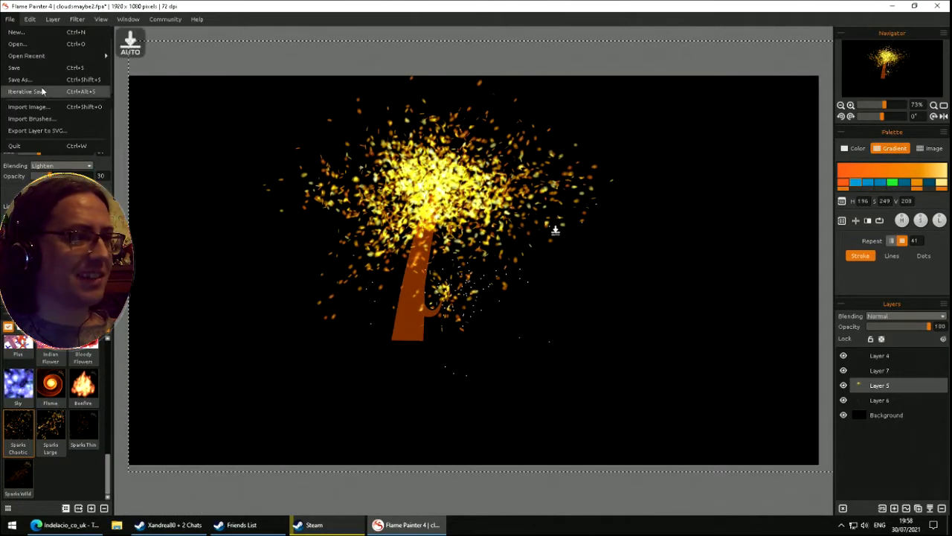
pyautogui.click(41, 83)
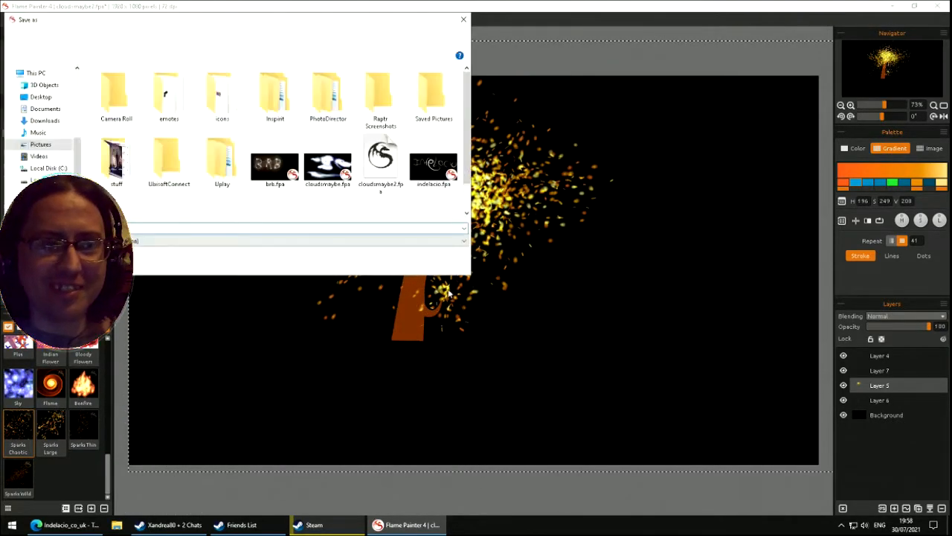
pyautogui.write('tr')
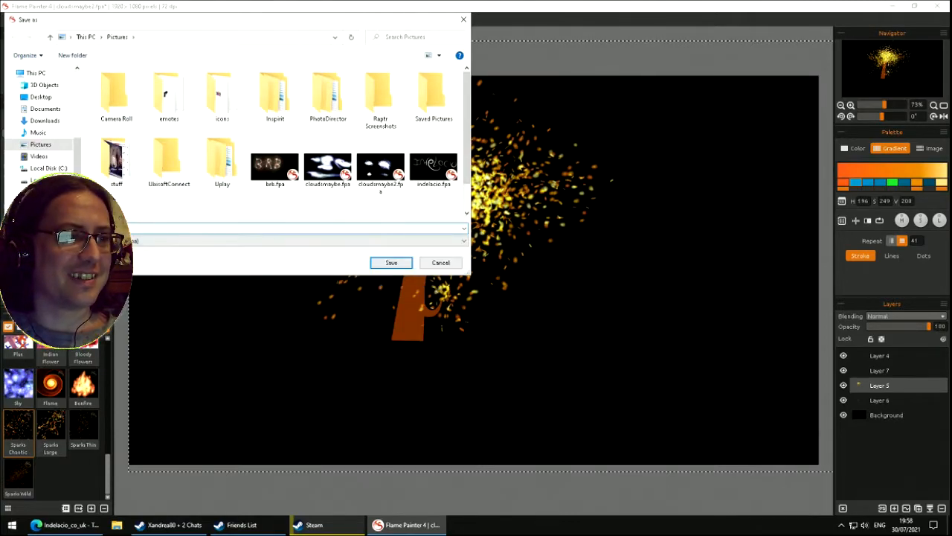
pyautogui.press('Return')
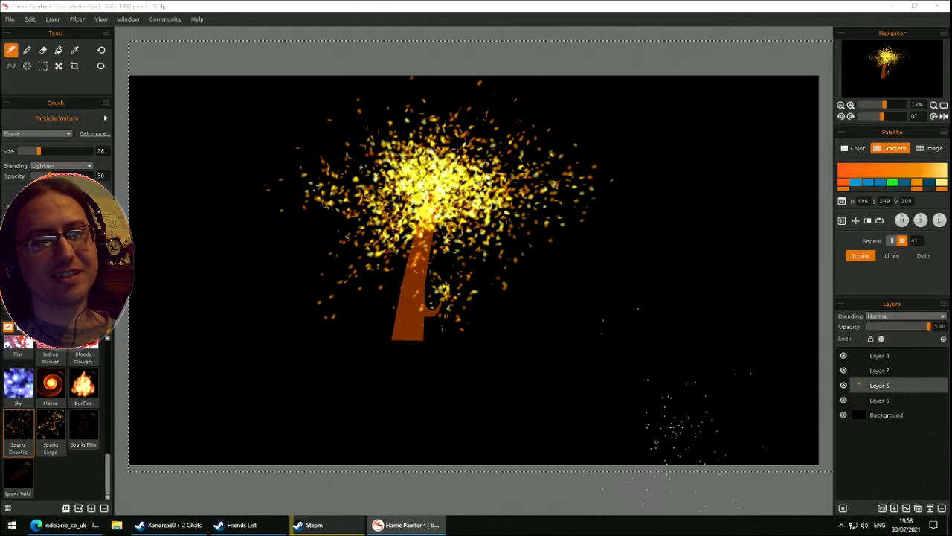
# - Clear the golden foliage from Layer 5 and the brown trunk from Layer 6
pyautogui.press('Delete')
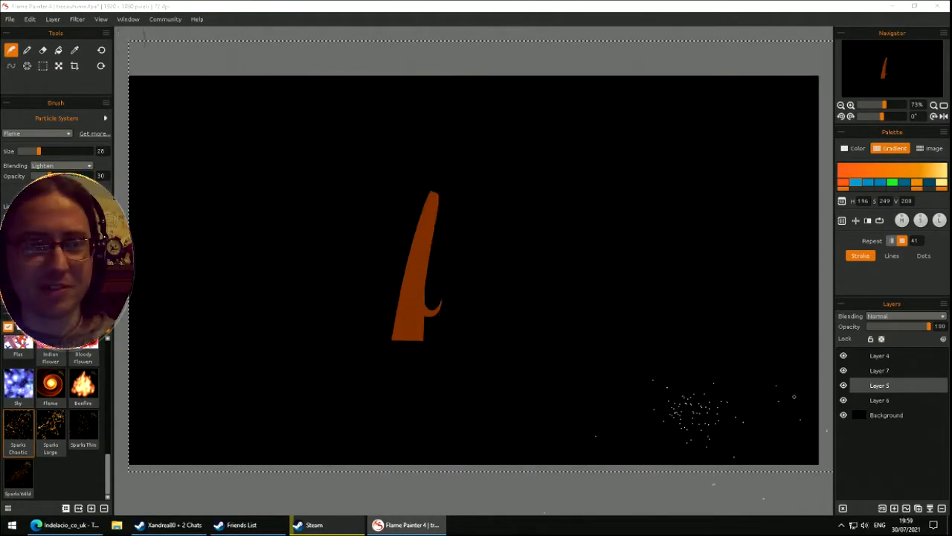
pyautogui.click(888, 399)
pyautogui.press('Delete')
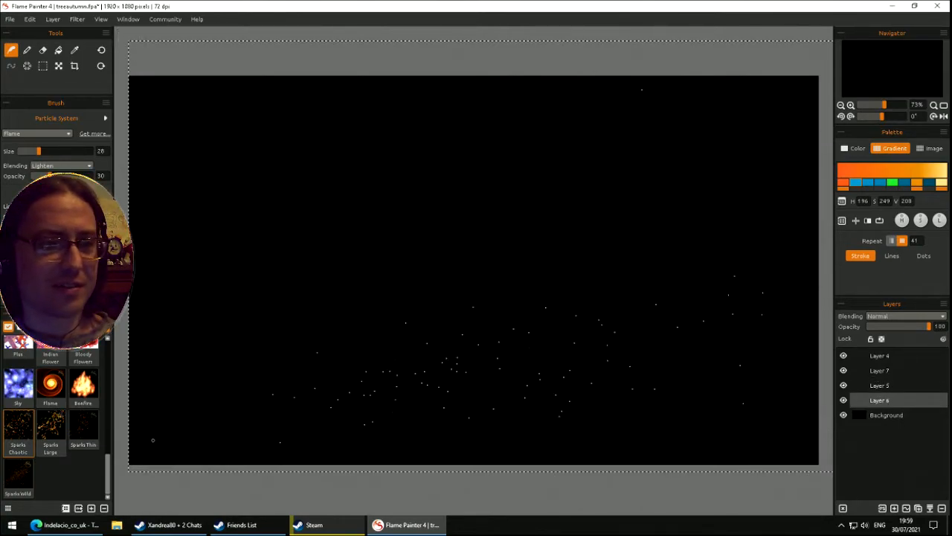
# - Test the Sparks Large and Sparks Thin brushes with sweeping strokes on Layer 6, removing the Sparks Large strokes in between
pyautogui.click(52, 440)
pyautogui.moveTo(192, 356)
pyautogui.mouseDown()
pyautogui.moveTo(397, 290)
pyautogui.moveTo(390, 186)
pyautogui.moveTo(382, 226)
pyautogui.moveTo(485, 370)
pyautogui.moveTo(347, 353)
pyautogui.moveTo(360, 300)
pyautogui.moveTo(341, 207)
pyautogui.moveTo(382, 191)
pyautogui.moveTo(414, 243)
pyautogui.mouseUp()
pyautogui.moveTo(312, 193)
pyautogui.mouseDown()
pyautogui.moveTo(425, 272)
pyautogui.moveTo(214, 412)
pyautogui.mouseUp()
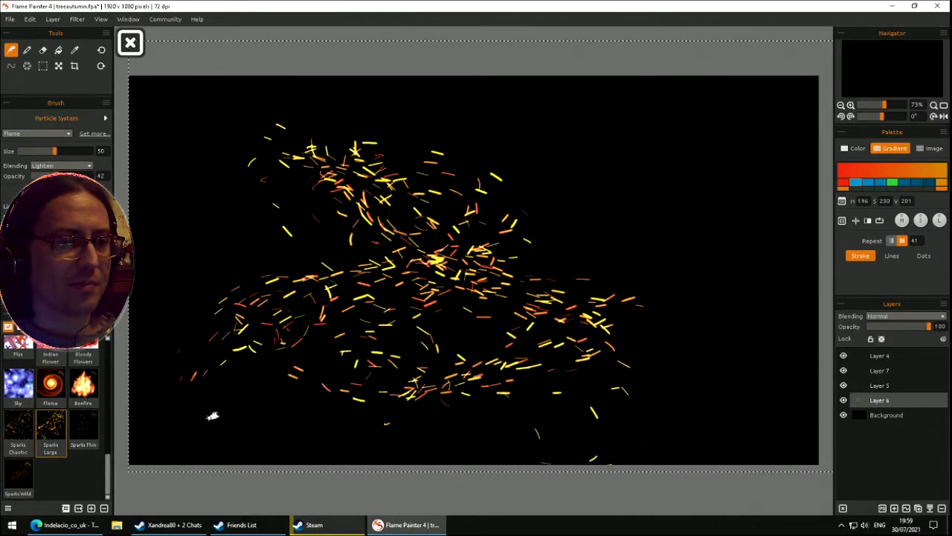
pyautogui.hotkey('ctrl', 'z')
pyautogui.click(83, 428)
pyautogui.moveTo(187, 358)
pyautogui.mouseDown()
pyautogui.moveTo(340, 234)
pyautogui.moveTo(450, 312)
pyautogui.moveTo(392, 361)
pyautogui.moveTo(423, 278)
pyautogui.moveTo(359, 218)
pyautogui.moveTo(415, 329)
pyautogui.moveTo(423, 324)
pyautogui.moveTo(419, 304)
pyautogui.moveTo(393, 319)
pyautogui.mouseUp()
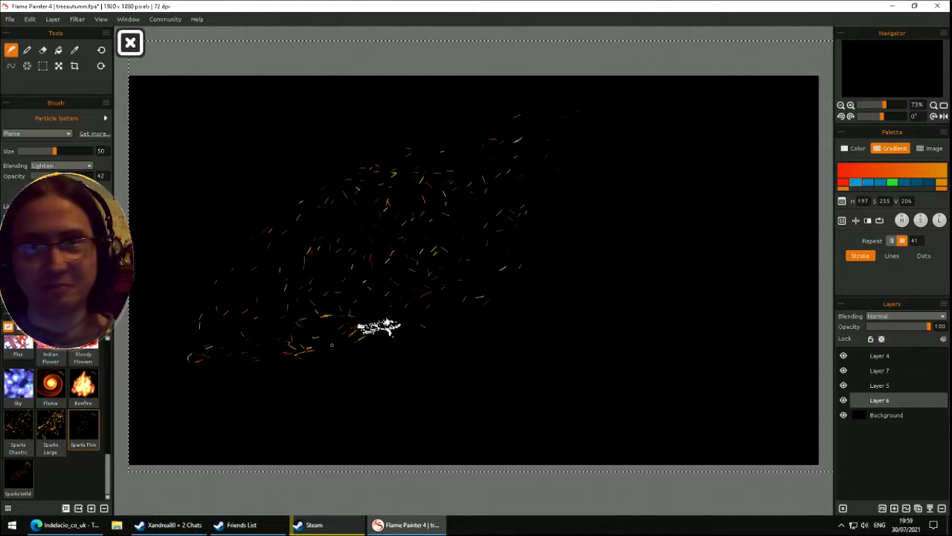
# - Test the Sparks Wild brush on Layer 6 by scattering fine orange sparks across the canvas, and clear the results
pyautogui.click(19, 474)
pyautogui.press('Delete')
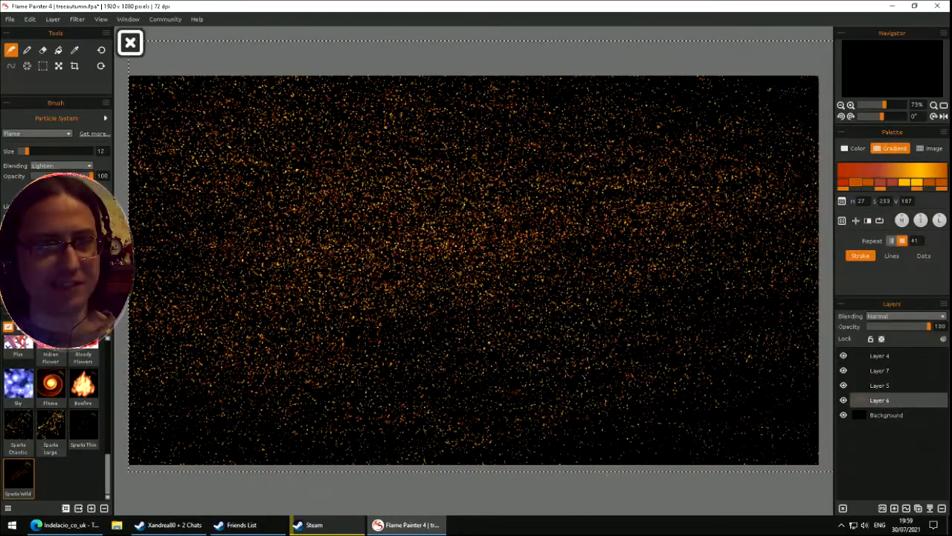
pyautogui.hotkey('ctrl', 'z')
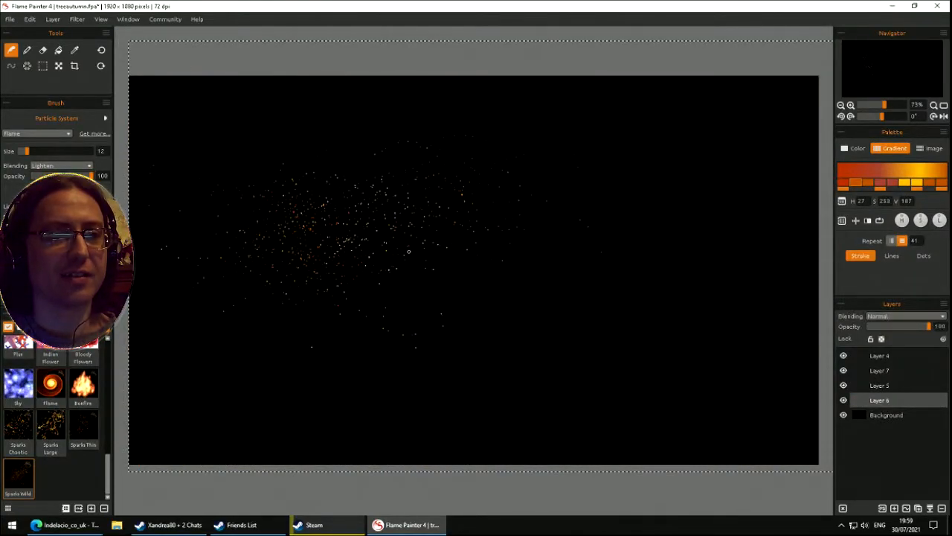
pyautogui.moveTo(314, 224); pyautogui.dragTo(311, 236)
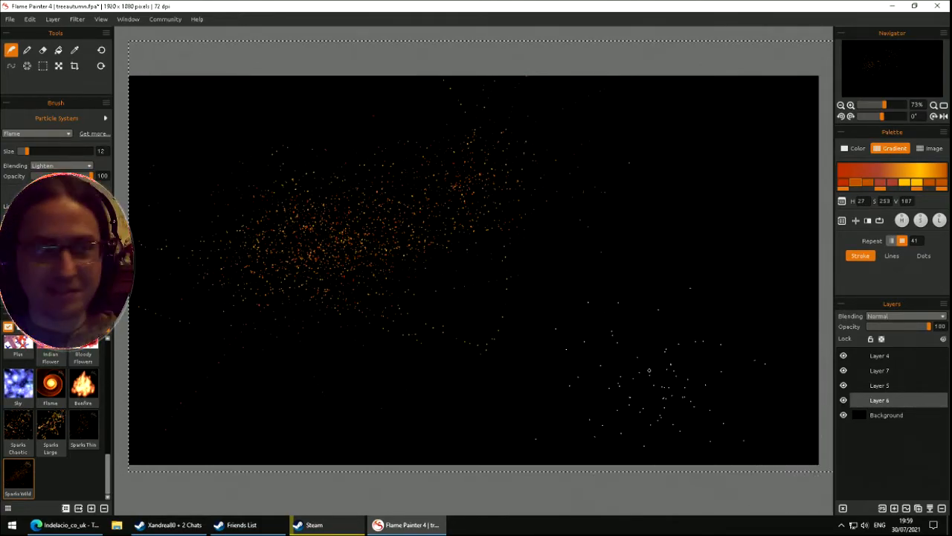
pyautogui.press('Delete')
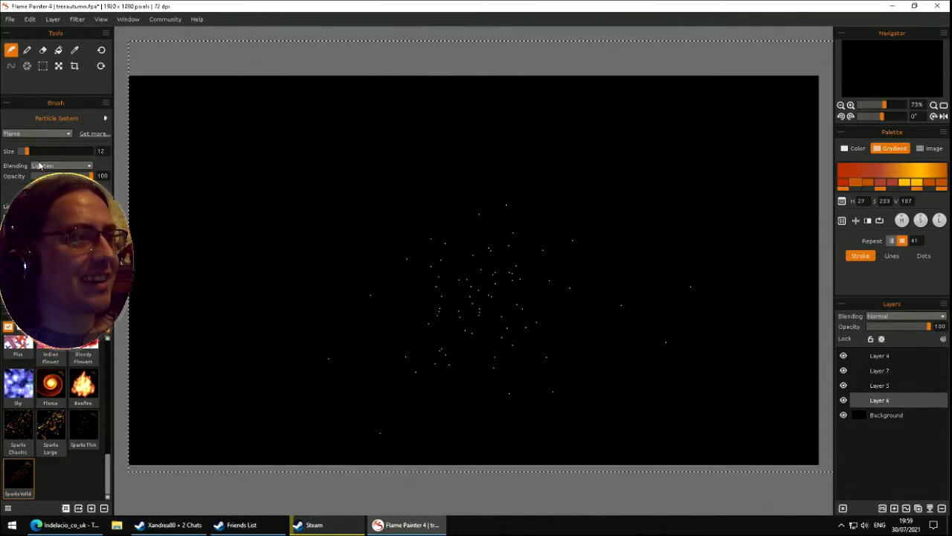
# - Switch the particle system from Flame to Ribbon and browse its brush presets
pyautogui.click(46, 134)
pyautogui.click(34, 154)
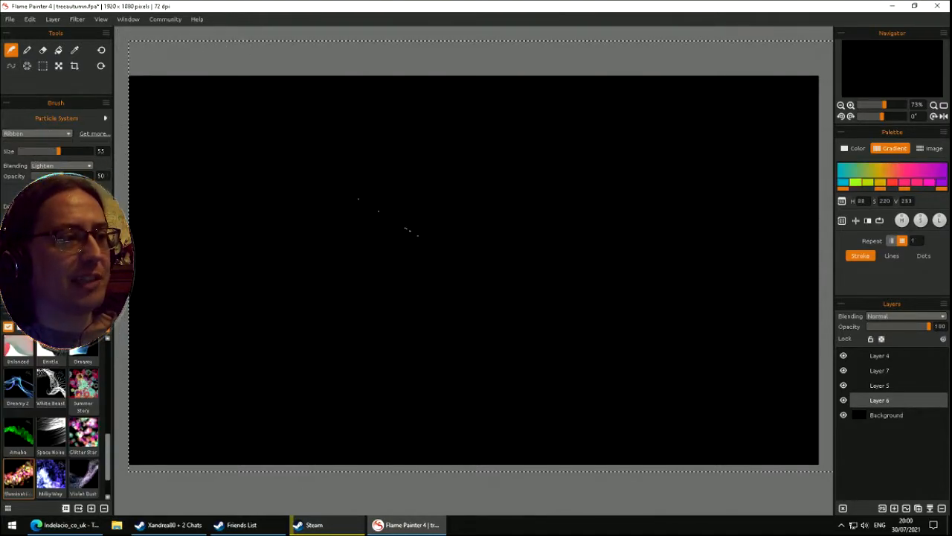
pyautogui.scroll(3, 105, 446)
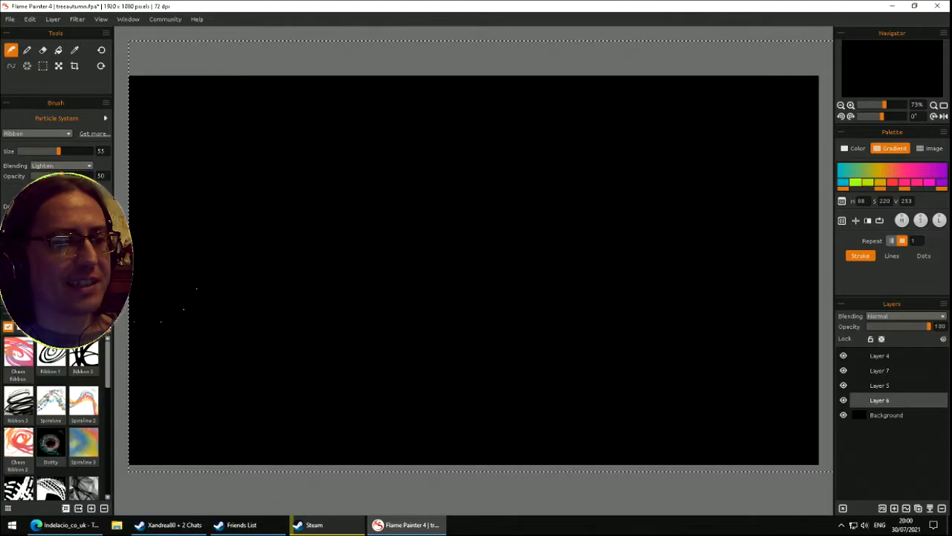
pyautogui.scroll(-4, 102, 451)
pyautogui.scroll(10, 100, 451)
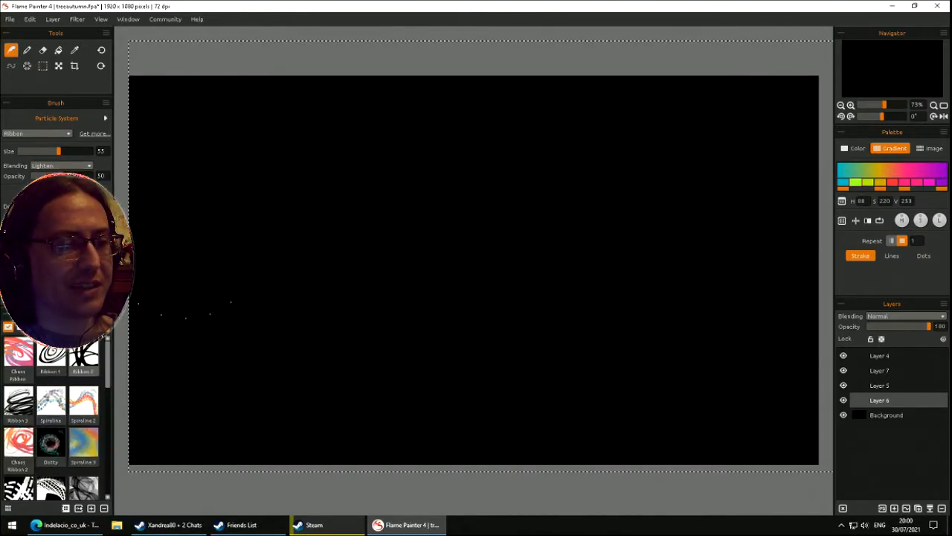
# - Test the Chaos Ribbon brush with two strokes on Layer 6 and clear the result
pyautogui.click(20, 359)
pyautogui.moveTo(256, 235)
pyautogui.mouseDown()
pyautogui.moveTo(368, 223)
pyautogui.moveTo(407, 320)
pyautogui.moveTo(320, 327)
pyautogui.moveTo(427, 264)
pyautogui.mouseUp()
pyautogui.click(101, 49)
pyautogui.moveTo(170, 164)
pyautogui.mouseDown()
pyautogui.moveTo(261, 290)
pyautogui.moveTo(287, 212)
pyautogui.moveTo(195, 141)
pyautogui.moveTo(260, 180)
pyautogui.mouseUp()
pyautogui.press('Delete')
# - Select the Ribbon 1 brush with the orange, blue and pink gradient, test it on Layer 6 and clear the strokes
pyautogui.click(51, 360)
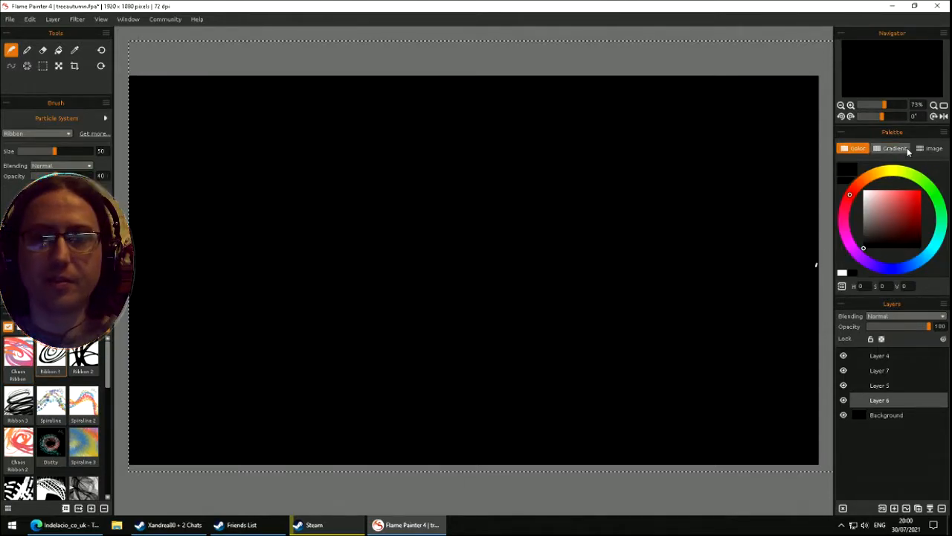
pyautogui.moveTo(204, 385)
pyautogui.mouseDown()
pyautogui.moveTo(251, 176)
pyautogui.moveTo(227, 270)
pyautogui.mouseUp()
pyautogui.moveTo(252, 330); pyautogui.dragTo(289, 400)
pyautogui.press('Delete')
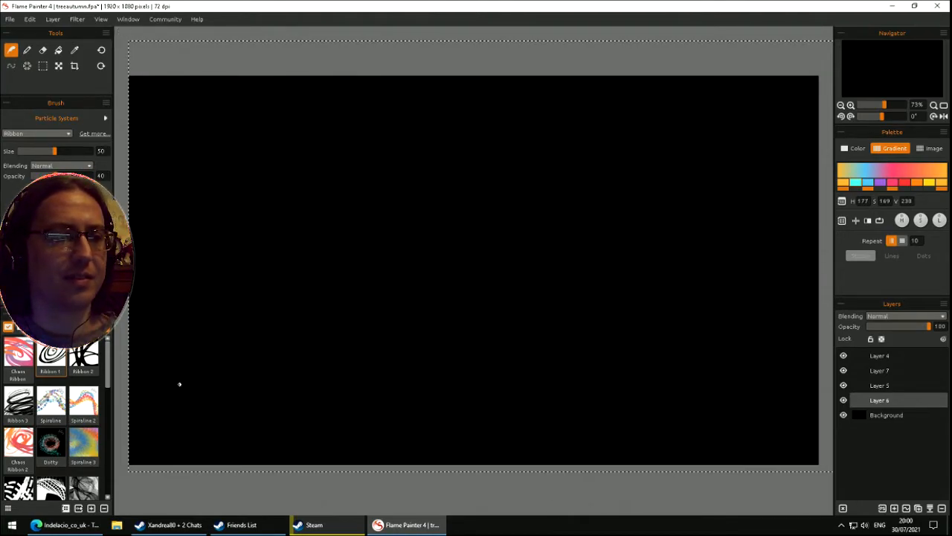
# - Write the letters BRB in large gradient strokes on Layer 6 with the Ribbon 1 brush and clear them
pyautogui.moveTo(175, 398)
pyautogui.mouseDown()
pyautogui.moveTo(260, 238)
pyautogui.moveTo(269, 331)
pyautogui.mouseUp()
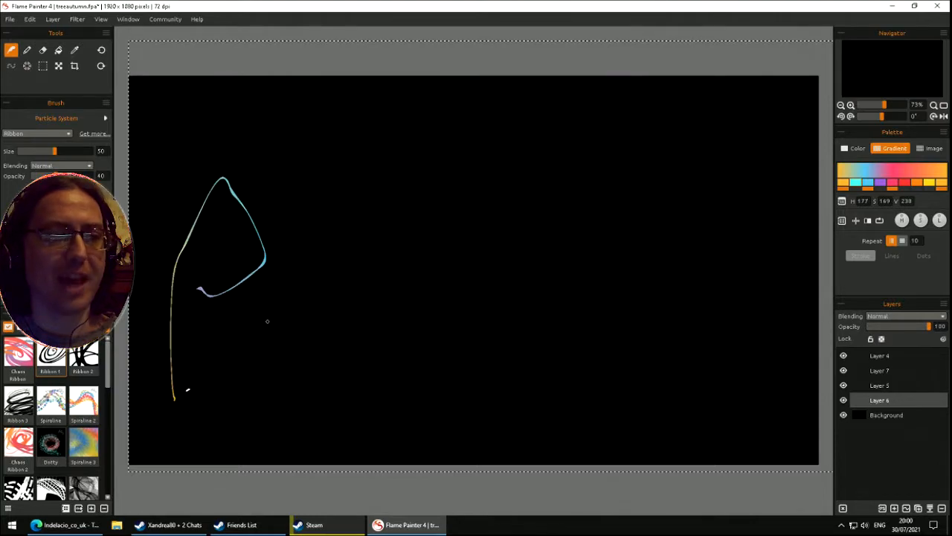
pyautogui.moveTo(341, 195)
pyautogui.mouseDown()
pyautogui.moveTo(307, 363)
pyautogui.moveTo(354, 170)
pyautogui.moveTo(314, 282)
pyautogui.moveTo(366, 364)
pyautogui.mouseUp()
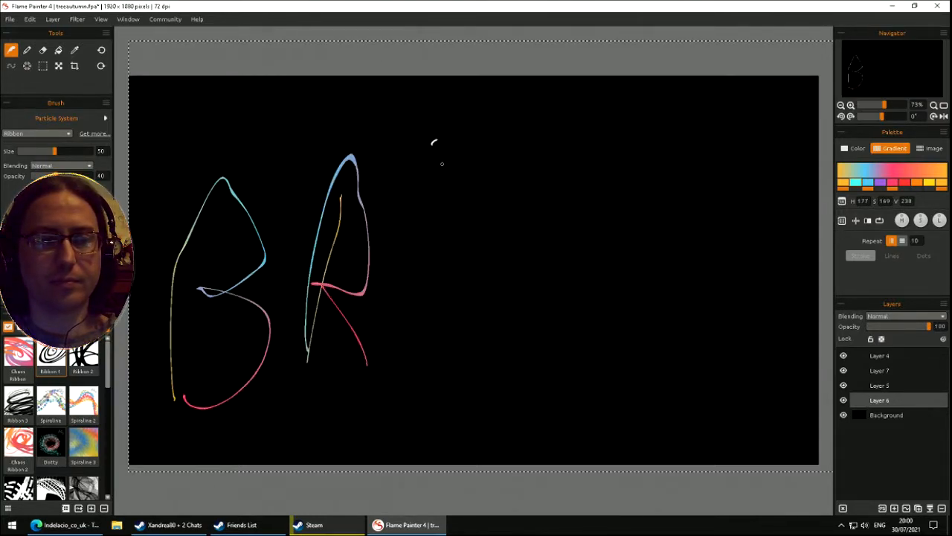
pyautogui.moveTo(442, 208)
pyautogui.mouseDown()
pyautogui.moveTo(481, 363)
pyautogui.moveTo(502, 253)
pyautogui.moveTo(444, 254)
pyautogui.moveTo(577, 199)
pyautogui.moveTo(433, 160)
pyautogui.mouseUp()
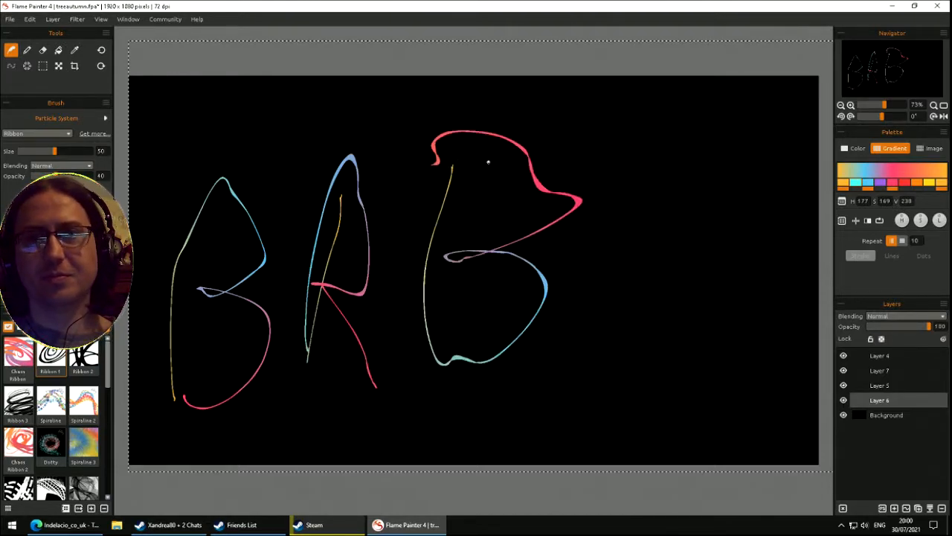
pyautogui.press('Delete')
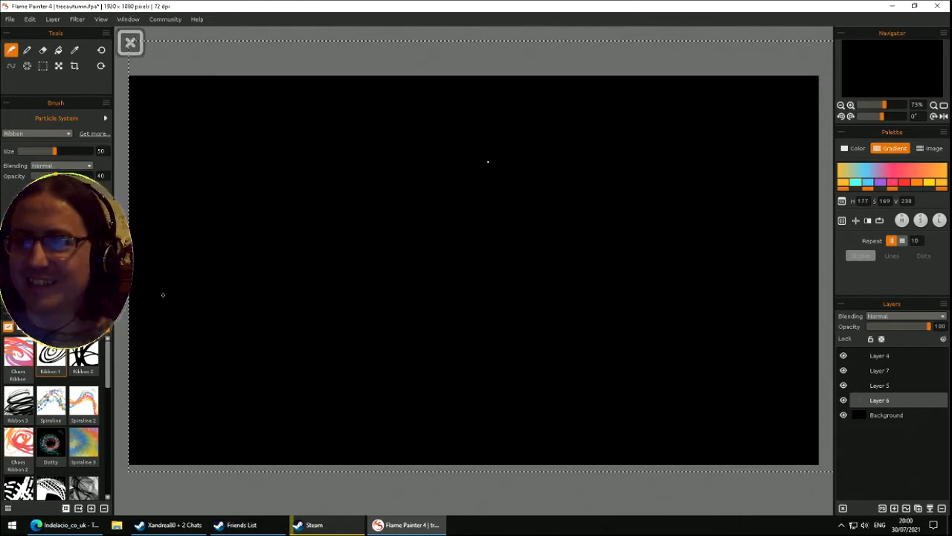
# - Write BRB on Layer 6 with the Ribbon 2 brush in the orange, blue and pink gradient, and clear the letters
pyautogui.click(84, 357)
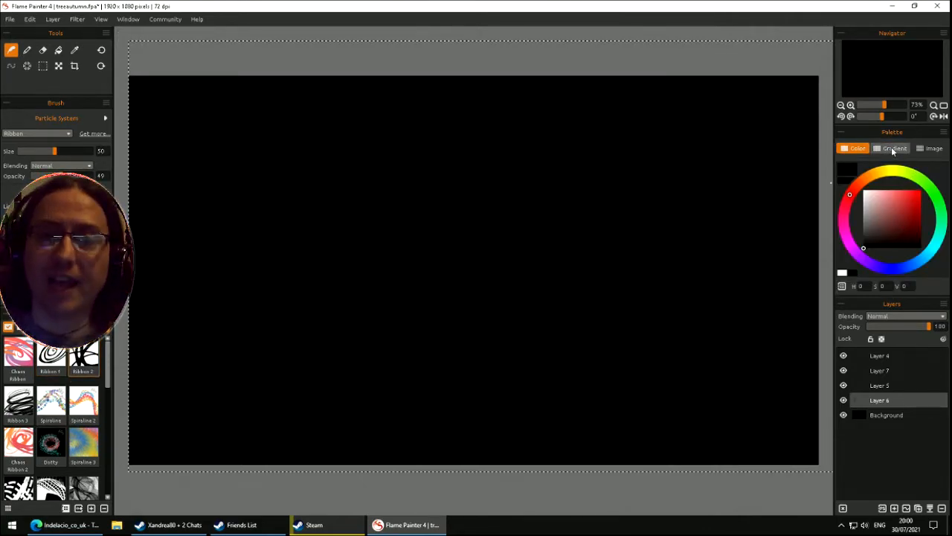
pyautogui.click(893, 148)
pyautogui.moveTo(192, 210)
pyautogui.mouseDown()
pyautogui.moveTo(208, 310)
pyautogui.moveTo(215, 211)
pyautogui.moveTo(232, 215)
pyautogui.moveTo(257, 296)
pyautogui.mouseUp()
pyautogui.moveTo(273, 240)
pyautogui.mouseDown()
pyautogui.moveTo(305, 241)
pyautogui.moveTo(273, 264)
pyautogui.moveTo(330, 355)
pyautogui.mouseUp()
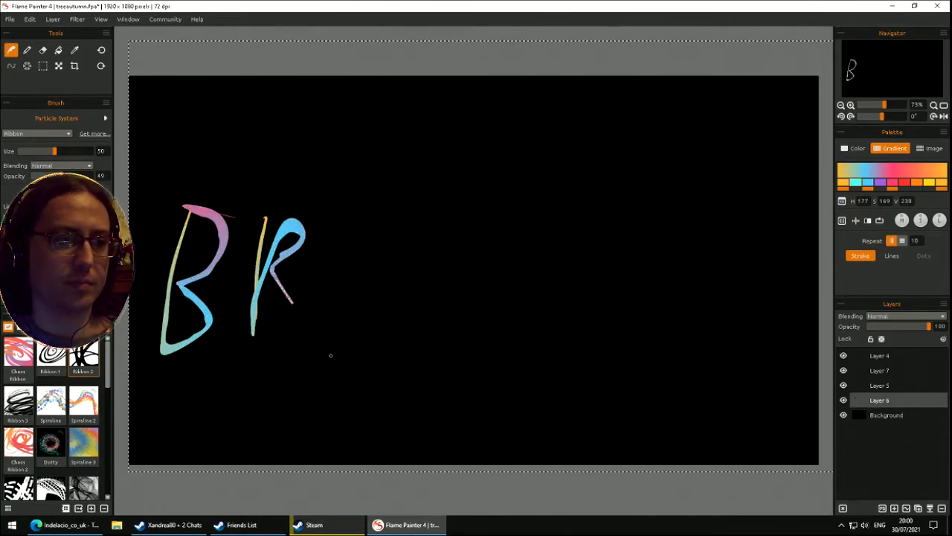
pyautogui.moveTo(377, 260)
pyautogui.mouseDown()
pyautogui.moveTo(411, 330)
pyautogui.moveTo(370, 317)
pyautogui.moveTo(384, 255)
pyautogui.mouseUp()
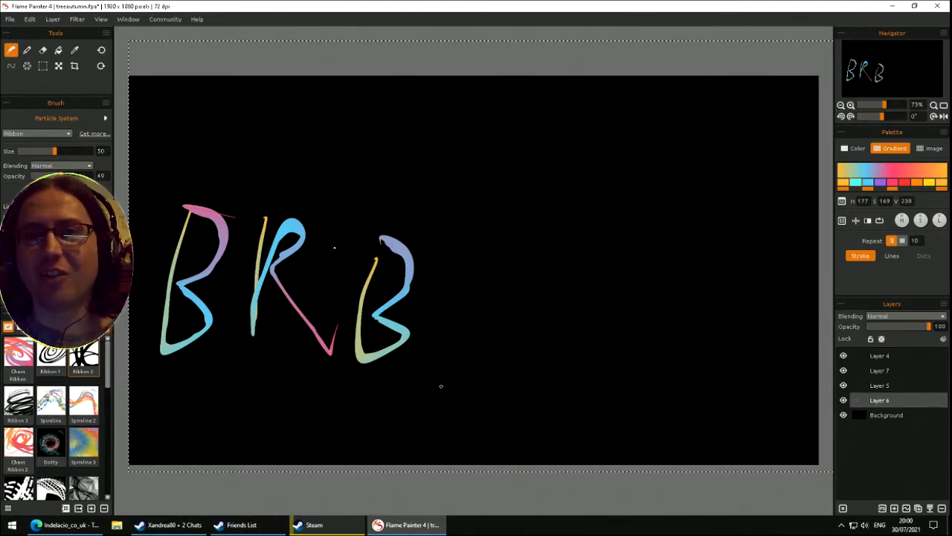
pyautogui.press('Delete')
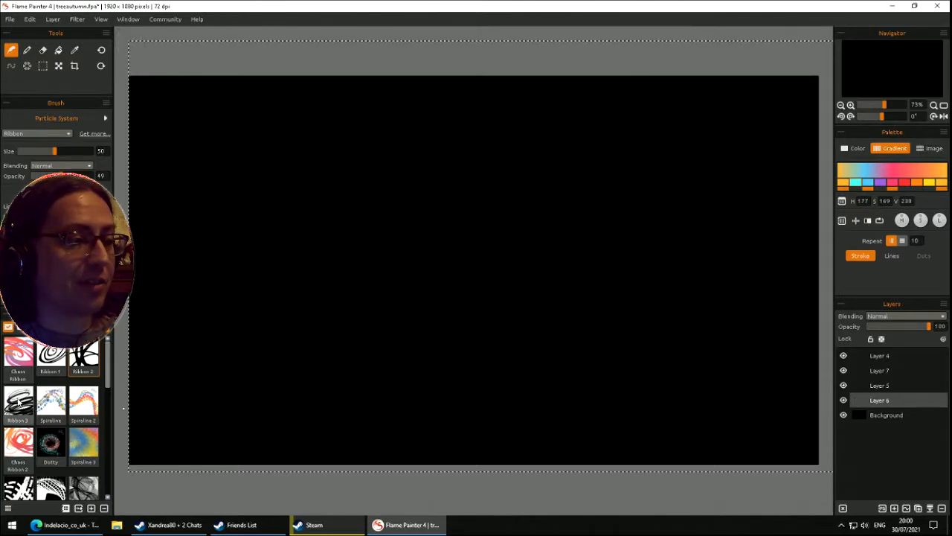
# - Write large BRB letters on Layer 6 with the Ribbon 3 brush in the same multicolour gradient, and clear them
pyautogui.click(21, 403)
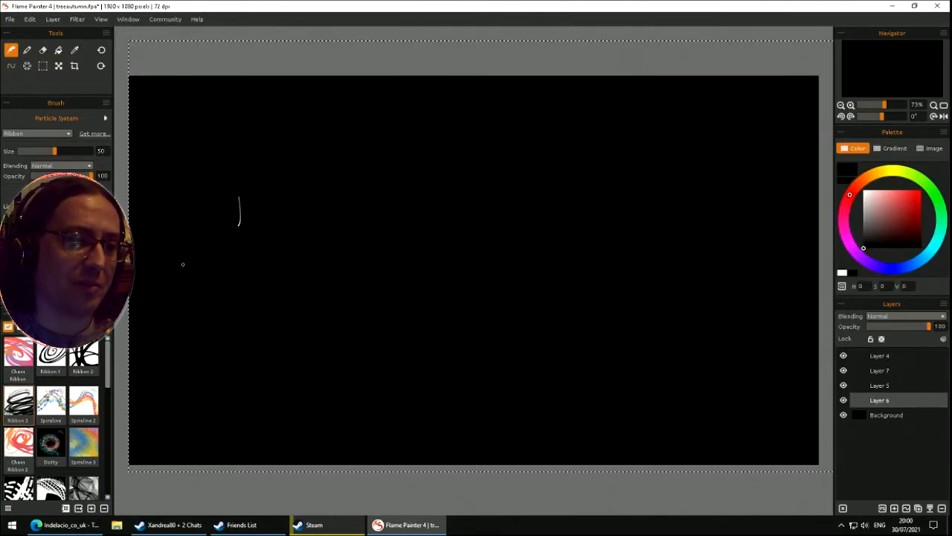
pyautogui.click(893, 148)
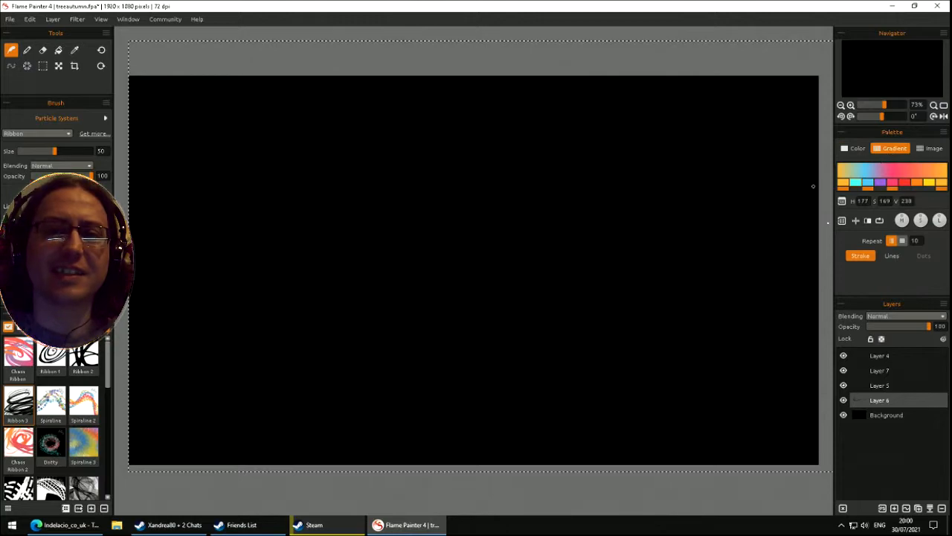
pyautogui.moveTo(168, 408)
pyautogui.mouseDown()
pyautogui.moveTo(248, 264)
pyautogui.moveTo(223, 375)
pyautogui.moveTo(244, 330)
pyautogui.moveTo(301, 287)
pyautogui.moveTo(288, 396)
pyautogui.moveTo(311, 320)
pyautogui.moveTo(361, 409)
pyautogui.mouseUp()
pyautogui.moveTo(421, 391)
pyautogui.mouseDown()
pyautogui.moveTo(411, 335)
pyautogui.moveTo(403, 235)
pyautogui.mouseUp()
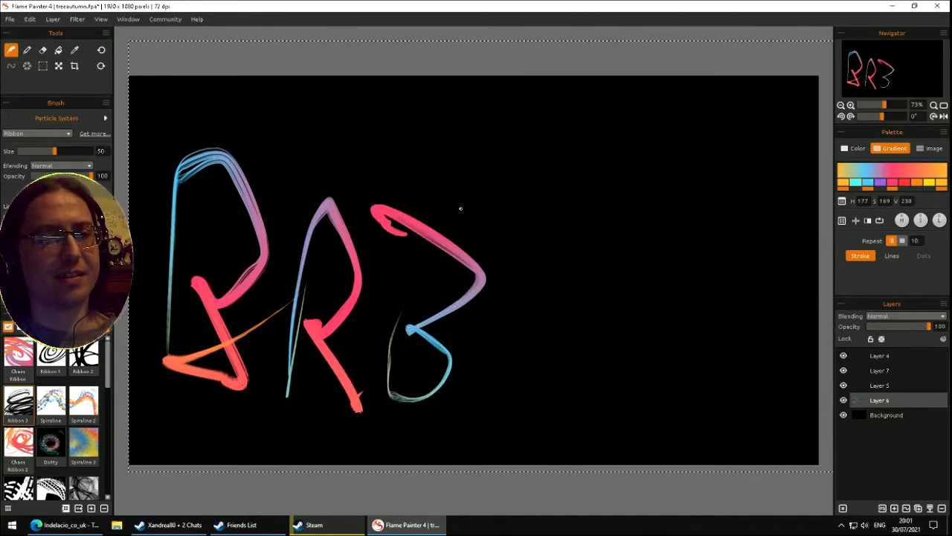
pyautogui.press('Delete')
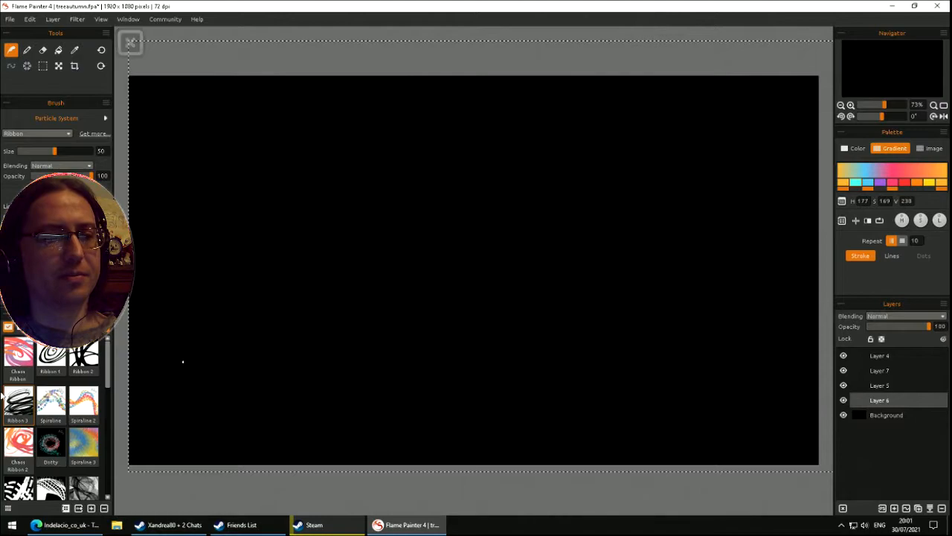
# - Write the letters BRB across the full width of Layer 6 with the Spiraline brush
pyautogui.click(51, 406)
pyautogui.moveTo(267, 153)
pyautogui.mouseDown()
pyautogui.moveTo(308, 340)
pyautogui.moveTo(327, 255)
pyautogui.moveTo(290, 147)
pyautogui.mouseUp()
pyautogui.moveTo(457, 148)
pyautogui.mouseDown()
pyautogui.moveTo(439, 334)
pyautogui.moveTo(476, 111)
pyautogui.moveTo(549, 404)
pyautogui.moveTo(577, 432)
pyautogui.mouseUp()
pyautogui.moveTo(642, 283)
pyautogui.mouseDown()
pyautogui.moveTo(702, 233)
pyautogui.moveTo(705, 120)
pyautogui.mouseUp()
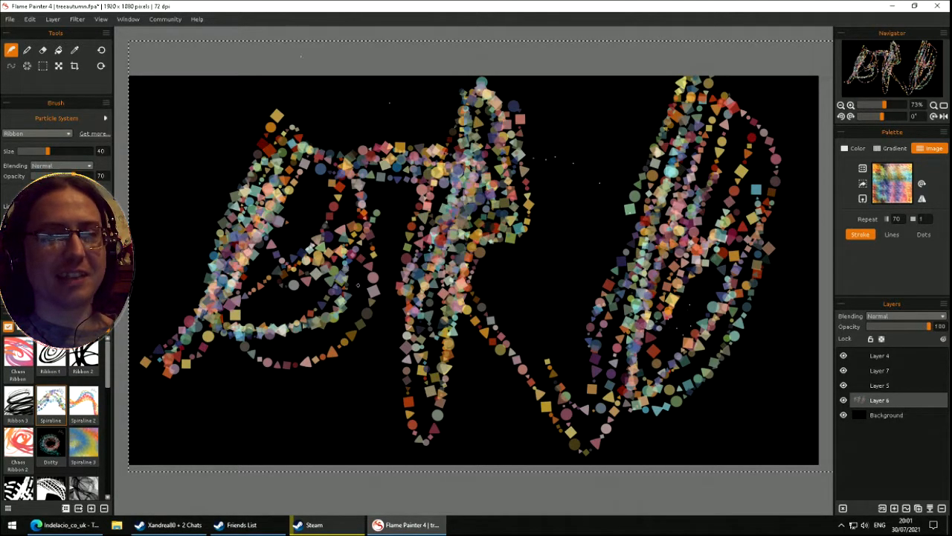
# - Cover the BRB lettering with sweeping Spiraline strokes over most of the canvas and clear Layer 6
pyautogui.moveTo(230, 338)
pyautogui.mouseDown()
pyautogui.moveTo(625, 186)
pyautogui.moveTo(223, 328)
pyautogui.moveTo(639, 357)
pyautogui.moveTo(220, 152)
pyautogui.moveTo(632, 178)
pyautogui.moveTo(297, 246)
pyautogui.moveTo(566, 349)
pyautogui.moveTo(226, 170)
pyautogui.mouseUp()
pyautogui.moveTo(459, 500)
pyautogui.mouseDown()
pyautogui.moveTo(421, 43)
pyautogui.moveTo(521, 171)
pyautogui.moveTo(409, 223)
pyautogui.moveTo(606, 251)
pyautogui.mouseUp()
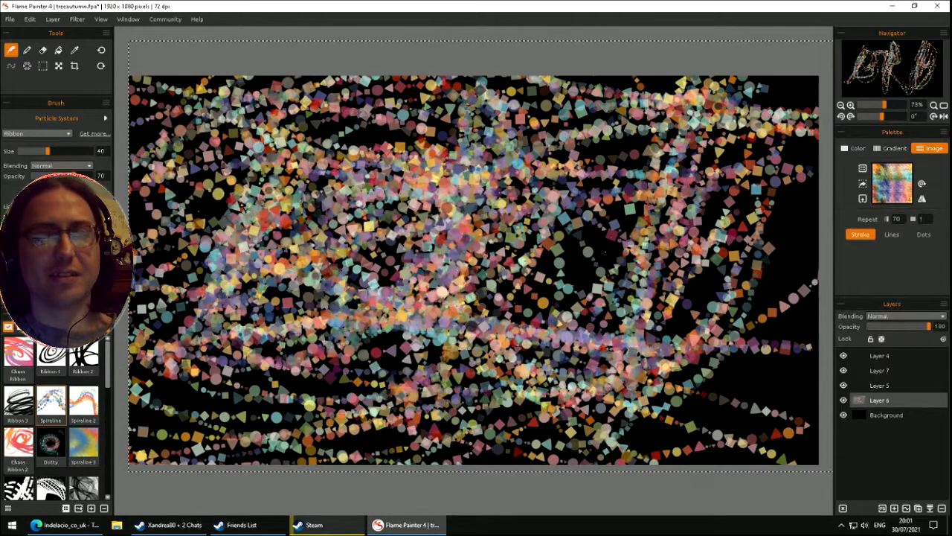
pyautogui.press('Delete')
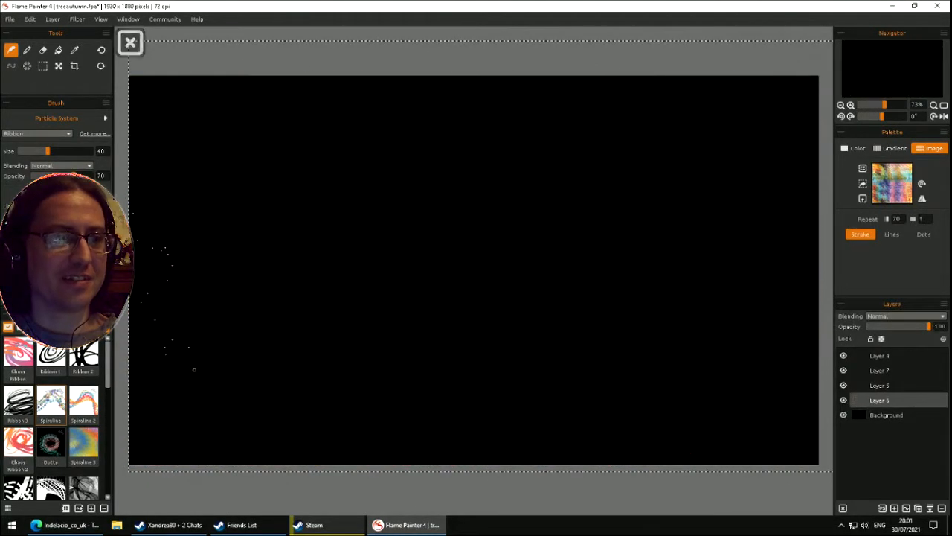
# - Test the Spiraline brush with looping circular strokes that fill Layer 6, clearing the layer after each attempt
pyautogui.moveTo(195, 369)
pyautogui.mouseDown()
pyautogui.moveTo(315, 146)
pyautogui.moveTo(278, 385)
pyautogui.moveTo(588, 188)
pyautogui.moveTo(521, 313)
pyautogui.moveTo(566, 223)
pyautogui.moveTo(781, 283)
pyautogui.moveTo(729, 386)
pyautogui.moveTo(565, 238)
pyautogui.moveTo(744, 164)
pyautogui.moveTo(662, 179)
pyautogui.moveTo(737, 126)
pyautogui.moveTo(327, 245)
pyautogui.moveTo(357, 224)
pyautogui.mouseUp()
pyautogui.press('Delete')
pyautogui.moveTo(431, 226)
pyautogui.mouseDown()
pyautogui.moveTo(402, 206)
pyautogui.moveTo(542, 240)
pyautogui.moveTo(565, 178)
pyautogui.moveTo(371, 379)
pyautogui.moveTo(260, 171)
pyautogui.moveTo(194, 246)
pyautogui.moveTo(335, 394)
pyautogui.moveTo(654, 290)
pyautogui.moveTo(349, 219)
pyautogui.moveTo(498, 186)
pyautogui.moveTo(416, 130)
pyautogui.moveTo(282, 201)
pyautogui.moveTo(320, 223)
pyautogui.moveTo(432, 223)
pyautogui.mouseUp()
pyautogui.moveTo(553, 269)
pyautogui.mouseDown()
pyautogui.moveTo(500, 261)
pyautogui.moveTo(435, 204)
pyautogui.moveTo(428, 224)
pyautogui.moveTo(343, 185)
pyautogui.moveTo(446, 245)
pyautogui.moveTo(521, 253)
pyautogui.moveTo(566, 156)
pyautogui.moveTo(464, 128)
pyautogui.moveTo(279, 207)
pyautogui.mouseUp()
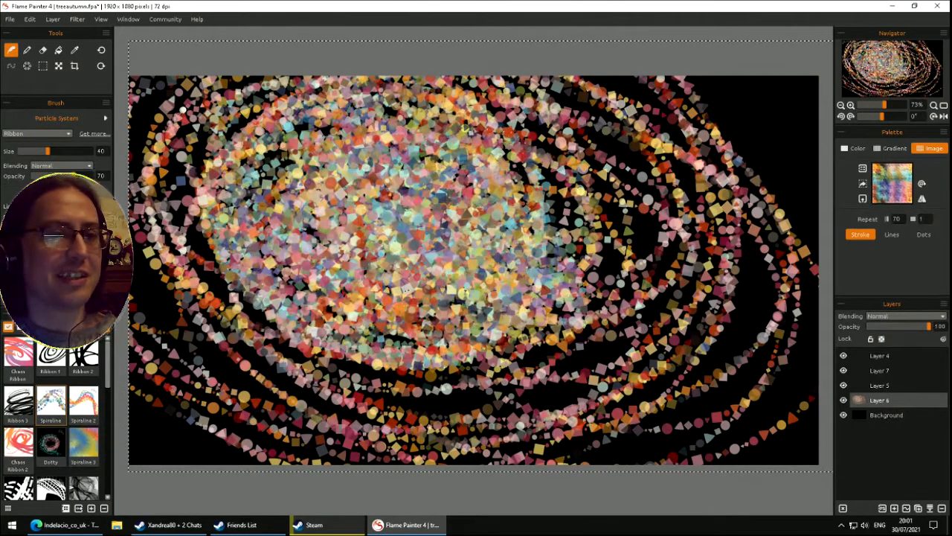
pyautogui.press('Delete')
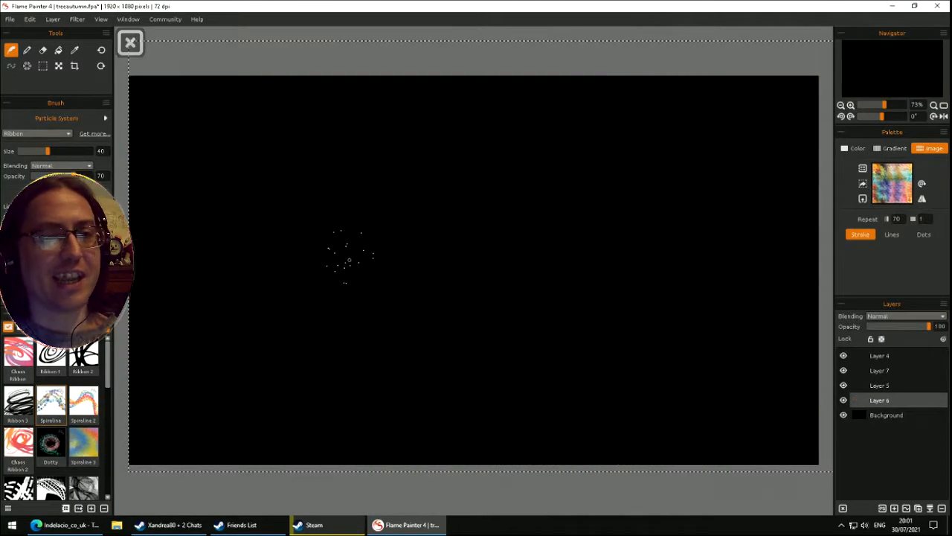
# - Fill most of Layer 6 with overlapping looping strokes using the Spiraline 2 brush in the orange, blue and pink gradient
pyautogui.click(84, 404)
pyautogui.moveTo(469, 208)
pyautogui.mouseDown()
pyautogui.moveTo(402, 223)
pyautogui.moveTo(387, 268)
pyautogui.moveTo(446, 245)
pyautogui.moveTo(461, 193)
pyautogui.mouseUp()
pyautogui.moveTo(439, 162)
pyautogui.mouseDown()
pyautogui.moveTo(465, 179)
pyautogui.moveTo(513, 245)
pyautogui.moveTo(609, 201)
pyautogui.moveTo(639, 245)
pyautogui.moveTo(617, 294)
pyautogui.moveTo(379, 193)
pyautogui.moveTo(394, 111)
pyautogui.moveTo(565, 208)
pyautogui.moveTo(469, 45)
pyautogui.moveTo(334, 178)
pyautogui.moveTo(447, 231)
pyautogui.moveTo(537, 336)
pyautogui.mouseUp()
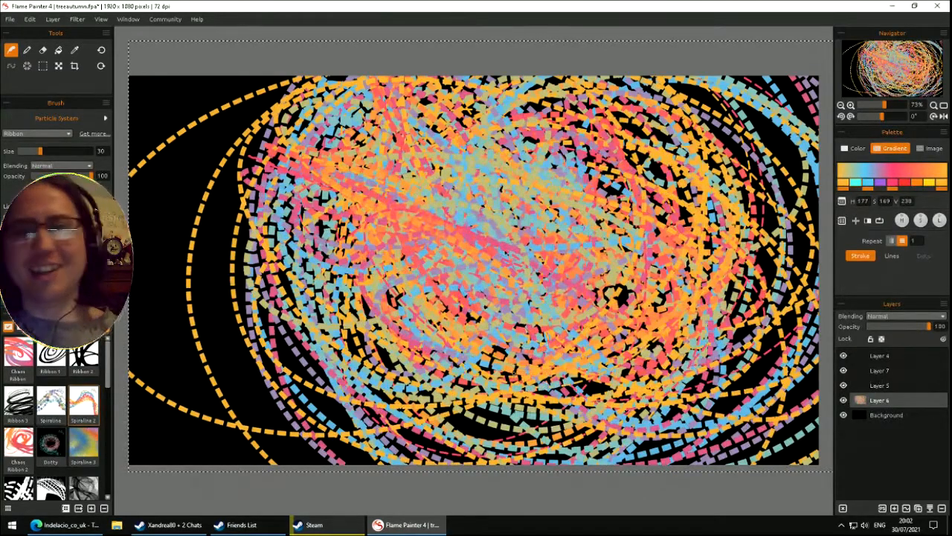
# - Clear Layer 6 and try the Chaos Ribbon 2 brush with sweeping strokes, clearing the canvas after each test
pyautogui.press('Delete')
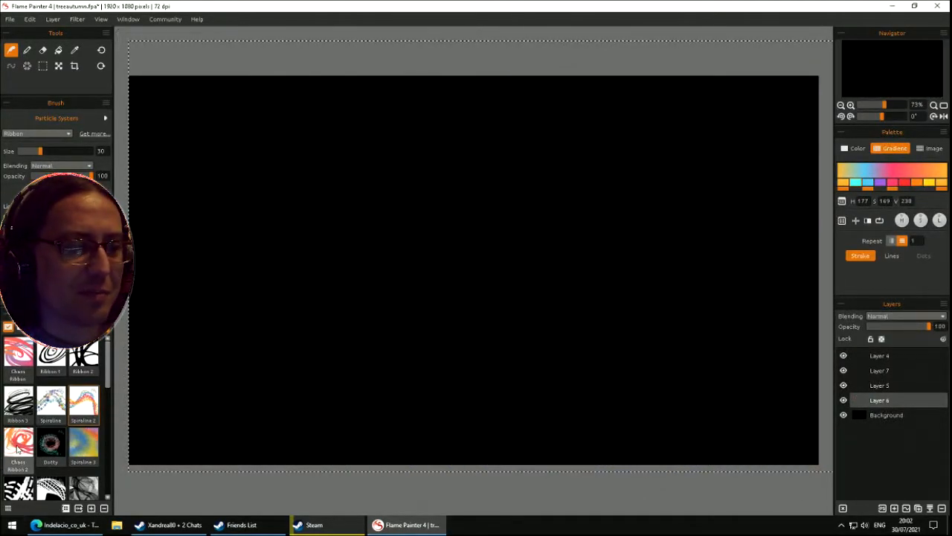
pyautogui.click(17, 445)
pyautogui.moveTo(426, 264)
pyautogui.mouseDown()
pyautogui.moveTo(580, 193)
pyautogui.moveTo(416, 179)
pyautogui.moveTo(245, 350)
pyautogui.moveTo(228, 256)
pyautogui.mouseUp()
pyautogui.press('Delete')
pyautogui.moveTo(181, 369)
pyautogui.mouseDown()
pyautogui.moveTo(283, 210)
pyautogui.moveTo(261, 86)
pyautogui.moveTo(253, 374)
pyautogui.moveTo(262, 393)
pyautogui.mouseUp()
pyautogui.moveTo(428, 174)
pyautogui.mouseDown()
pyautogui.moveTo(398, 331)
pyautogui.moveTo(427, 339)
pyautogui.moveTo(480, 279)
pyautogui.moveTo(345, 222)
pyautogui.mouseUp()
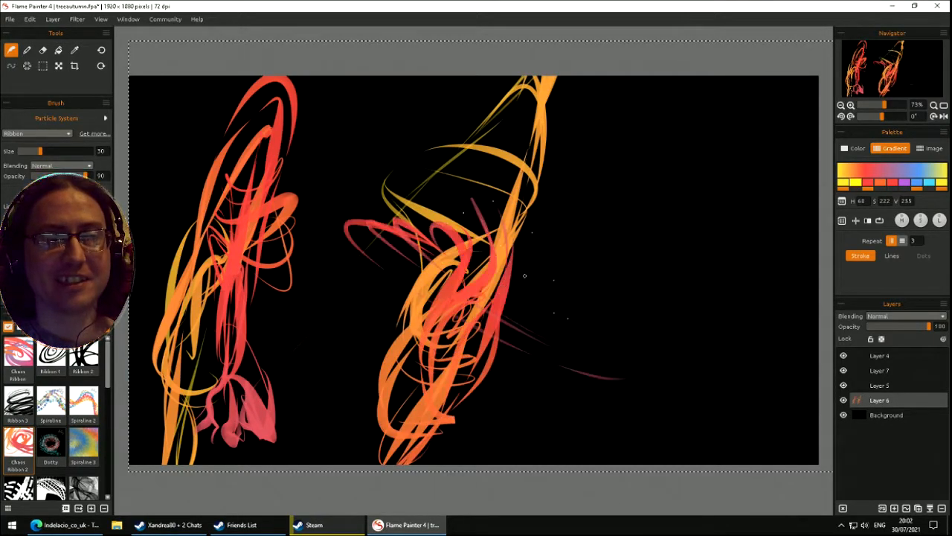
pyautogui.press('Delete')
pyautogui.moveTo(418, 240)
pyautogui.mouseDown()
pyautogui.moveTo(415, 341)
pyautogui.moveTo(385, 238)
pyautogui.moveTo(523, 221)
pyautogui.moveTo(454, 310)
pyautogui.moveTo(540, 306)
pyautogui.moveTo(465, 131)
pyautogui.moveTo(360, 389)
pyautogui.moveTo(322, 368)
pyautogui.moveTo(529, 358)
pyautogui.moveTo(295, 220)
pyautogui.moveTo(676, 318)
pyautogui.moveTo(366, 145)
pyautogui.moveTo(321, 193)
pyautogui.moveTo(708, 239)
pyautogui.moveTo(366, 390)
pyautogui.moveTo(407, 411)
pyautogui.moveTo(646, 358)
pyautogui.moveTo(783, 249)
pyautogui.moveTo(512, 31)
pyautogui.moveTo(403, 266)
pyautogui.moveTo(449, 200)
pyautogui.mouseUp()
pyautogui.press('Delete')
# - Try the Dotty brush by painting a looping ring and the large letters BRB, clearing the layer after each
pyautogui.click(64, 445)
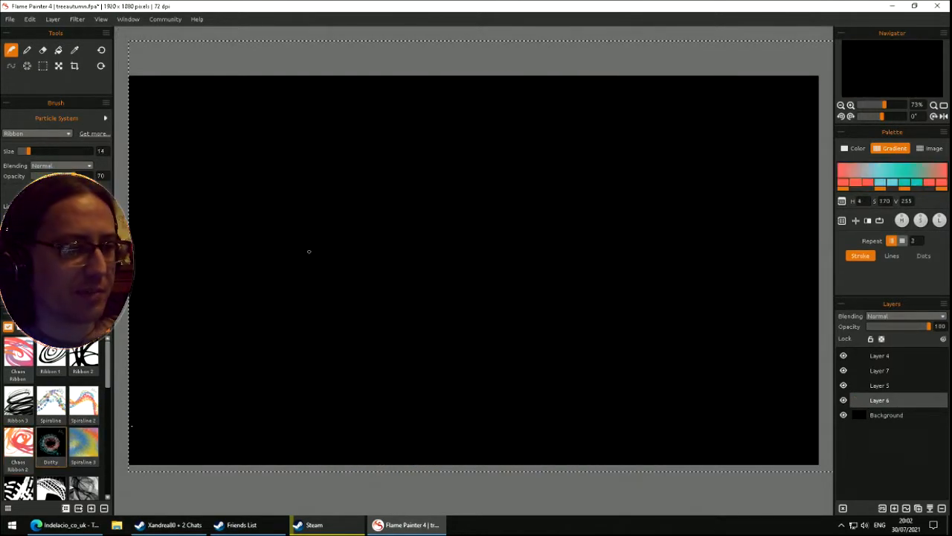
pyautogui.moveTo(377, 253)
pyautogui.mouseDown()
pyautogui.moveTo(389, 226)
pyautogui.moveTo(349, 289)
pyautogui.mouseUp()
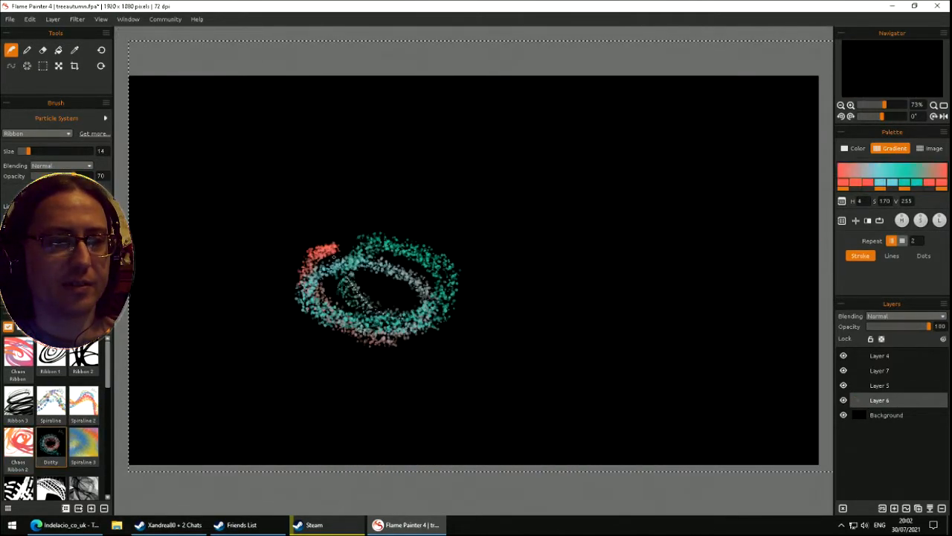
pyautogui.press('Delete')
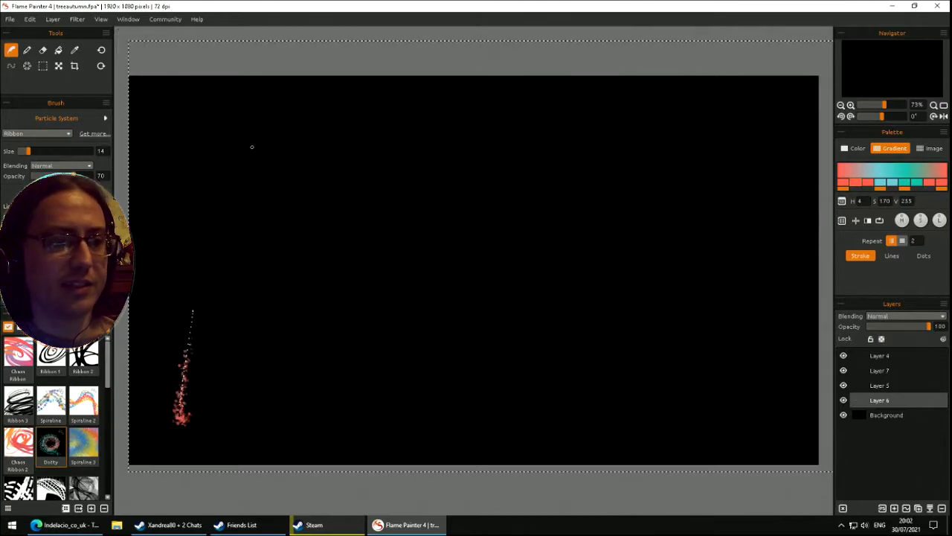
pyautogui.moveTo(248, 146)
pyautogui.mouseDown()
pyautogui.moveTo(260, 276)
pyautogui.moveTo(205, 302)
pyautogui.mouseUp()
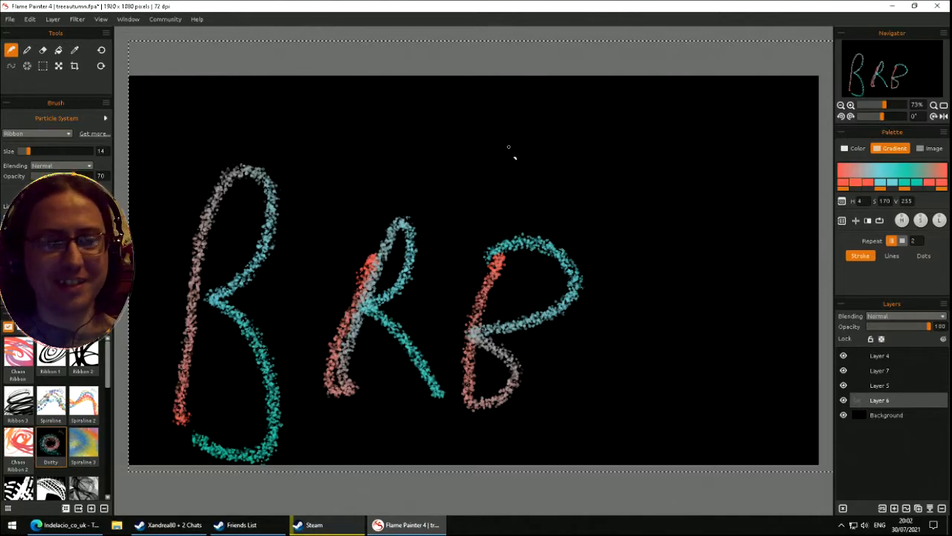
pyautogui.press('Delete')
# - Try the Spiraline 3 brush by covering the whole canvas with swirling rainbow strokes, and clear the layer
pyautogui.click(92, 456)
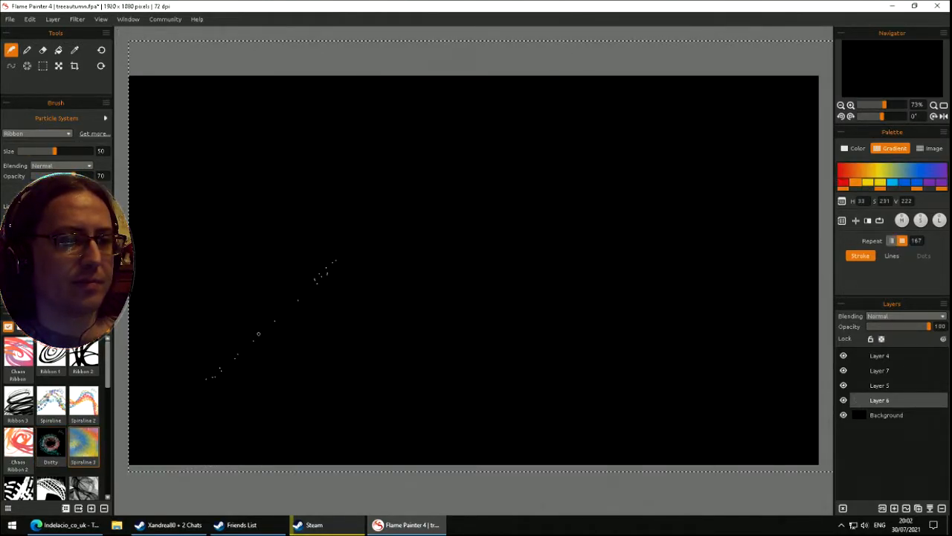
pyautogui.moveTo(230, 363)
pyautogui.mouseDown()
pyautogui.moveTo(233, 184)
pyautogui.moveTo(285, 203)
pyautogui.moveTo(272, 293)
pyautogui.moveTo(245, 303)
pyautogui.moveTo(271, 331)
pyautogui.moveTo(295, 393)
pyautogui.moveTo(249, 410)
pyautogui.mouseUp()
pyautogui.moveTo(403, 236)
pyautogui.mouseDown()
pyautogui.moveTo(447, 237)
pyautogui.moveTo(617, 183)
pyautogui.moveTo(499, 233)
pyautogui.moveTo(482, 216)
pyautogui.moveTo(588, 179)
pyautogui.moveTo(446, 380)
pyautogui.moveTo(431, 342)
pyautogui.moveTo(409, 402)
pyautogui.moveTo(438, 298)
pyautogui.moveTo(313, 186)
pyautogui.moveTo(357, 142)
pyautogui.moveTo(521, 111)
pyautogui.moveTo(334, 149)
pyautogui.moveTo(595, 126)
pyautogui.moveTo(467, 221)
pyautogui.moveTo(633, 149)
pyautogui.moveTo(410, 171)
pyautogui.moveTo(335, 282)
pyautogui.moveTo(514, 194)
pyautogui.mouseUp()
pyautogui.moveTo(446, 320)
pyautogui.mouseDown()
pyautogui.moveTo(622, 303)
pyautogui.moveTo(558, 286)
pyautogui.moveTo(621, 309)
pyautogui.moveTo(371, 357)
pyautogui.moveTo(566, 328)
pyautogui.moveTo(461, 365)
pyautogui.moveTo(528, 200)
pyautogui.moveTo(537, 233)
pyautogui.mouseUp()
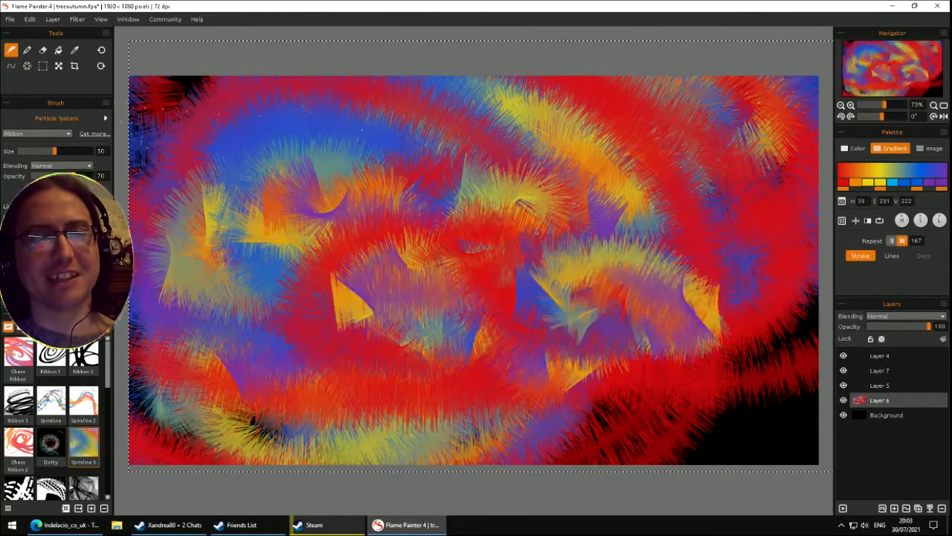
pyautogui.moveTo(504, 276)
pyautogui.mouseDown()
pyautogui.moveTo(547, 279)
pyautogui.moveTo(446, 257)
pyautogui.moveTo(343, 208)
pyautogui.moveTo(404, 211)
pyautogui.moveTo(342, 186)
pyautogui.moveTo(261, 335)
pyautogui.moveTo(521, 386)
pyautogui.moveTo(526, 288)
pyautogui.moveTo(282, 313)
pyautogui.moveTo(357, 104)
pyautogui.moveTo(223, 283)
pyautogui.moveTo(566, 216)
pyautogui.moveTo(238, 298)
pyautogui.moveTo(447, 417)
pyautogui.moveTo(640, 223)
pyautogui.moveTo(589, 262)
pyautogui.moveTo(447, 175)
pyautogui.moveTo(476, 123)
pyautogui.moveTo(335, 427)
pyautogui.moveTo(493, 73)
pyautogui.moveTo(223, 298)
pyautogui.moveTo(335, 119)
pyautogui.moveTo(670, 186)
pyautogui.moveTo(461, 223)
pyautogui.moveTo(692, 149)
pyautogui.moveTo(610, 327)
pyautogui.moveTo(536, 238)
pyautogui.moveTo(476, 394)
pyautogui.moveTo(532, 375)
pyautogui.moveTo(643, 298)
pyautogui.moveTo(565, 390)
pyautogui.moveTo(557, 364)
pyautogui.mouseUp()
pyautogui.moveTo(260, 216)
pyautogui.mouseDown()
pyautogui.moveTo(669, 195)
pyautogui.moveTo(610, 409)
pyautogui.moveTo(603, 153)
pyautogui.moveTo(478, 238)
pyautogui.moveTo(467, 216)
pyautogui.moveTo(595, 246)
pyautogui.moveTo(476, 313)
pyautogui.moveTo(494, 190)
pyautogui.moveTo(595, 215)
pyautogui.moveTo(547, 327)
pyautogui.moveTo(476, 245)
pyautogui.moveTo(541, 395)
pyautogui.moveTo(519, 131)
pyautogui.moveTo(480, 141)
pyautogui.moveTo(555, 346)
pyautogui.moveTo(604, 324)
pyautogui.moveTo(535, 223)
pyautogui.moveTo(462, 171)
pyautogui.moveTo(447, 275)
pyautogui.moveTo(603, 322)
pyautogui.moveTo(613, 227)
pyautogui.moveTo(565, 257)
pyautogui.moveTo(472, 277)
pyautogui.moveTo(593, 381)
pyautogui.moveTo(447, 275)
pyautogui.moveTo(529, 188)
pyautogui.moveTo(615, 335)
pyautogui.moveTo(587, 376)
pyautogui.moveTo(461, 246)
pyautogui.moveTo(655, 282)
pyautogui.moveTo(560, 371)
pyautogui.moveTo(287, 480)
pyautogui.mouseUp()
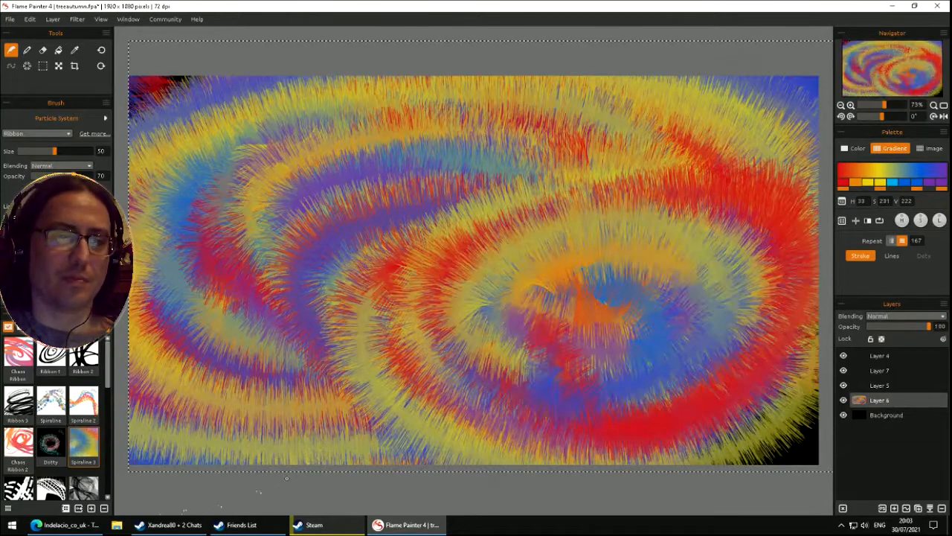
pyautogui.press('Delete')
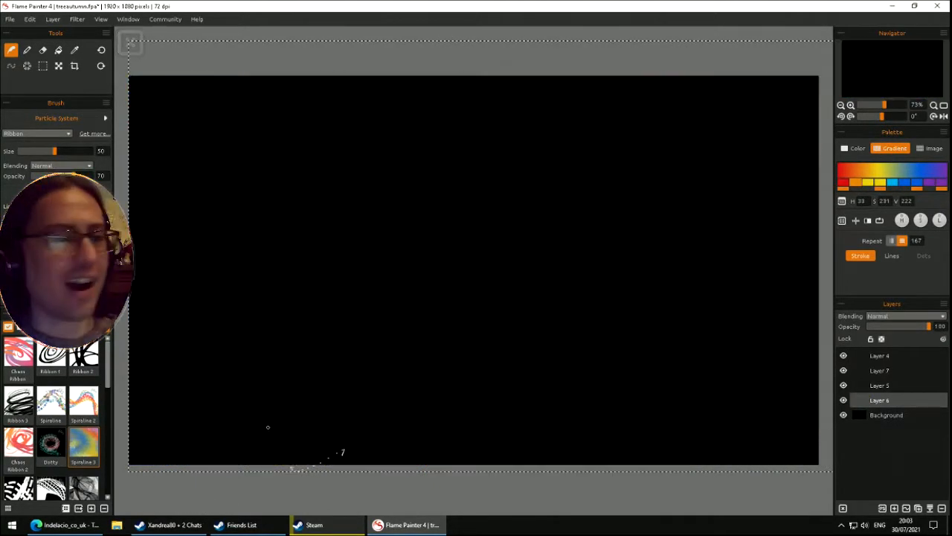
# - Try the Spiraline 4 brush with white dashed loops and a stroke across the canvas, clearing the layer after each
pyautogui.moveTo(107, 366); pyautogui.dragTo(111, 386)
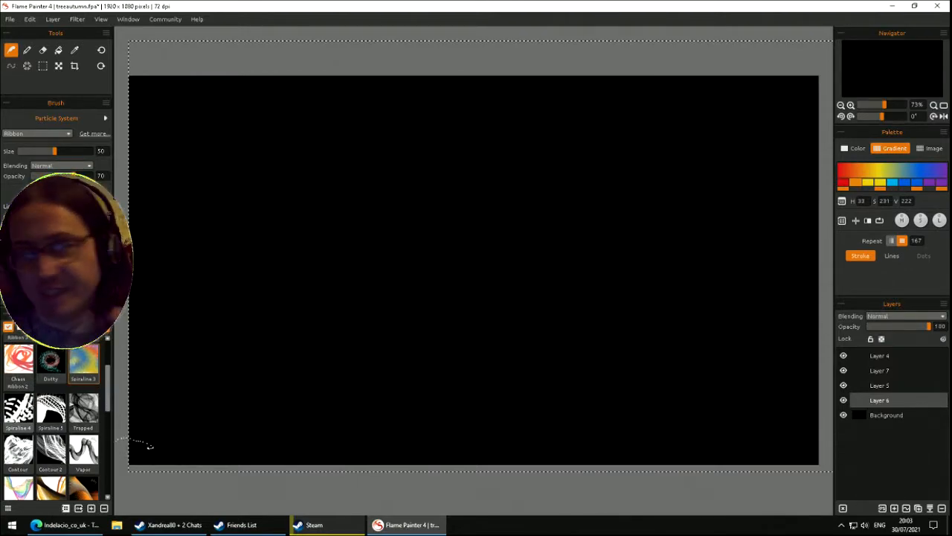
pyautogui.click(25, 402)
pyautogui.moveTo(436, 299)
pyautogui.mouseDown()
pyautogui.moveTo(371, 234)
pyautogui.moveTo(444, 294)
pyautogui.moveTo(602, 244)
pyautogui.moveTo(637, 360)
pyautogui.moveTo(433, 418)
pyautogui.moveTo(294, 319)
pyautogui.mouseUp()
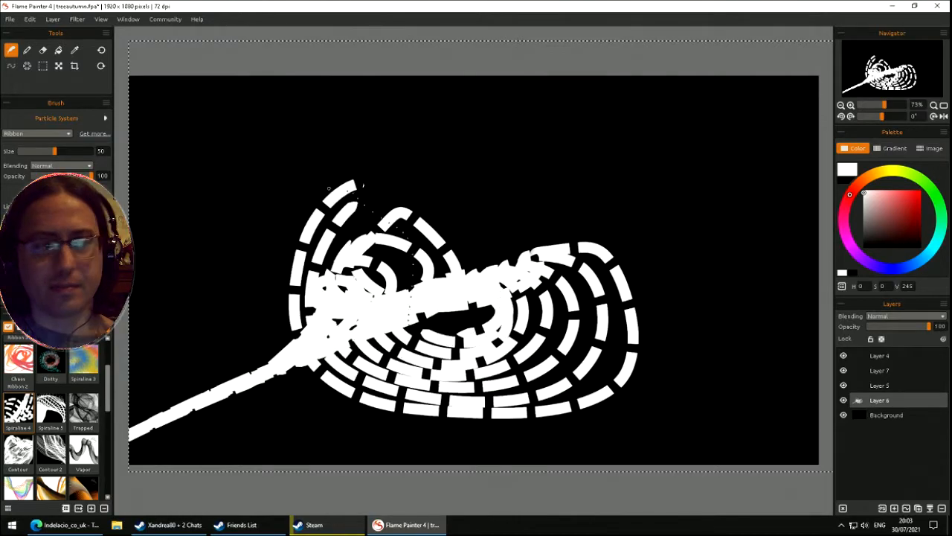
pyautogui.press('Delete')
pyautogui.moveTo(186, 370)
pyautogui.mouseDown()
pyautogui.moveTo(193, 235)
pyautogui.moveTo(225, 157)
pyautogui.moveTo(264, 143)
pyautogui.moveTo(346, 198)
pyautogui.moveTo(348, 256)
pyautogui.moveTo(265, 292)
pyautogui.moveTo(329, 320)
pyautogui.moveTo(341, 368)
pyautogui.moveTo(485, 326)
pyautogui.moveTo(508, 300)
pyautogui.moveTo(489, 207)
pyautogui.moveTo(323, 258)
pyautogui.moveTo(586, 323)
pyautogui.moveTo(774, 236)
pyautogui.mouseUp()
pyautogui.press('Delete')
# - Switch Spiraline 4 to the gradient palette, paint several test strokes around the canvas centre and clear them
pyautogui.click(890, 148)
pyautogui.moveTo(476, 231)
pyautogui.mouseDown()
pyautogui.moveTo(320, 201)
pyautogui.moveTo(196, 144)
pyautogui.moveTo(692, 204)
pyautogui.moveTo(245, 417)
pyautogui.moveTo(278, 453)
pyautogui.moveTo(401, 446)
pyautogui.moveTo(613, 392)
pyautogui.mouseUp()
pyautogui.moveTo(364, 201)
pyautogui.mouseDown()
pyautogui.moveTo(491, 257)
pyautogui.moveTo(439, 327)
pyautogui.moveTo(476, 268)
pyautogui.moveTo(387, 297)
pyautogui.moveTo(447, 343)
pyautogui.moveTo(565, 246)
pyautogui.moveTo(417, 312)
pyautogui.moveTo(610, 228)
pyautogui.moveTo(335, 328)
pyautogui.moveTo(416, 372)
pyautogui.moveTo(484, 312)
pyautogui.moveTo(657, 386)
pyautogui.moveTo(506, 223)
pyautogui.moveTo(297, 126)
pyautogui.moveTo(461, 171)
pyautogui.moveTo(402, 371)
pyautogui.mouseUp()
pyautogui.moveTo(289, 344)
pyautogui.mouseDown()
pyautogui.moveTo(520, 357)
pyautogui.moveTo(302, 85)
pyautogui.moveTo(298, 417)
pyautogui.moveTo(668, 250)
pyautogui.moveTo(317, 297)
pyautogui.moveTo(394, 328)
pyautogui.moveTo(417, 395)
pyautogui.moveTo(377, 326)
pyautogui.moveTo(476, 275)
pyautogui.moveTo(447, 308)
pyautogui.mouseUp()
pyautogui.press('Delete')
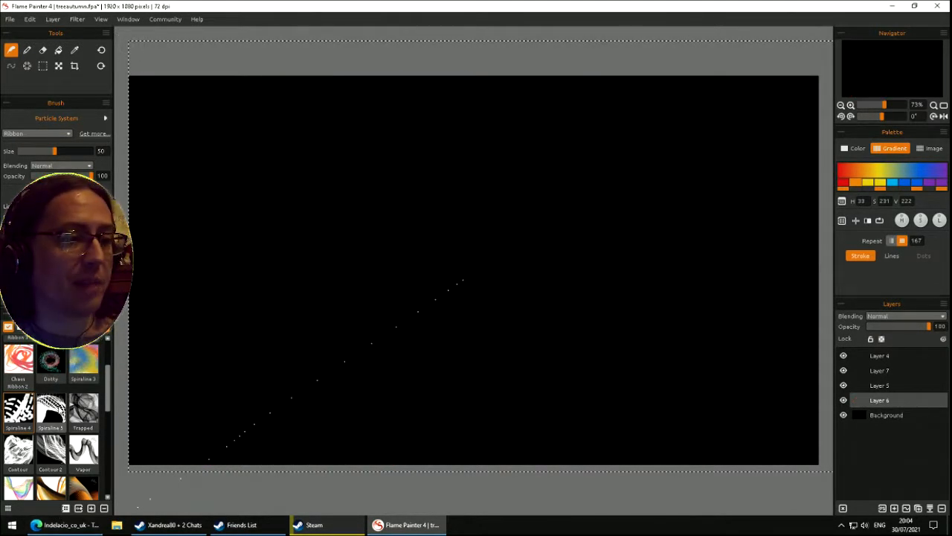
# - Try the Spiraline 5 brush in white and with the gradient palette, and clear the layer
pyautogui.click(55, 407)
pyautogui.moveTo(457, 298)
pyautogui.mouseDown()
pyautogui.moveTo(364, 215)
pyautogui.moveTo(608, 305)
pyautogui.moveTo(231, 202)
pyautogui.moveTo(815, 186)
pyautogui.mouseUp()
pyautogui.click(893, 150)
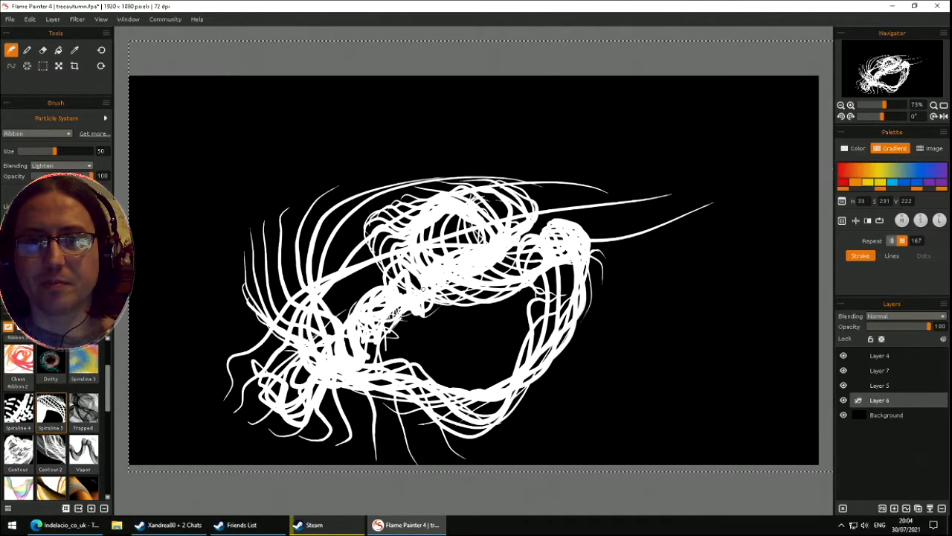
pyautogui.moveTo(610, 223)
pyautogui.mouseDown()
pyautogui.moveTo(313, 246)
pyautogui.moveTo(379, 252)
pyautogui.moveTo(431, 335)
pyautogui.moveTo(405, 214)
pyautogui.moveTo(312, 245)
pyautogui.moveTo(268, 275)
pyautogui.moveTo(297, 292)
pyautogui.moveTo(543, 264)
pyautogui.mouseUp()
pyautogui.press('Delete')
pyautogui.press('Delete')
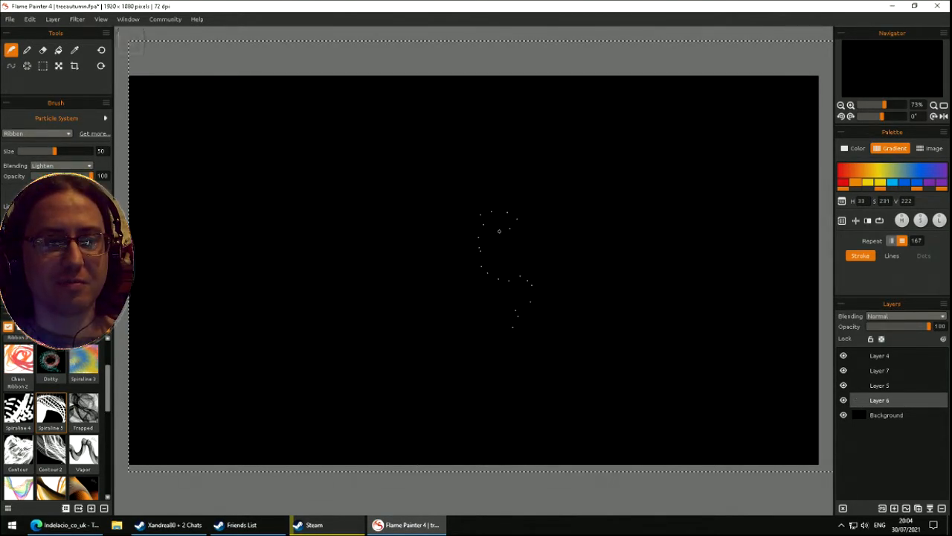
# - Paint further twisting Spiraline 5 ribbons across the canvas, clearing the layer after each test
pyautogui.press('Delete')
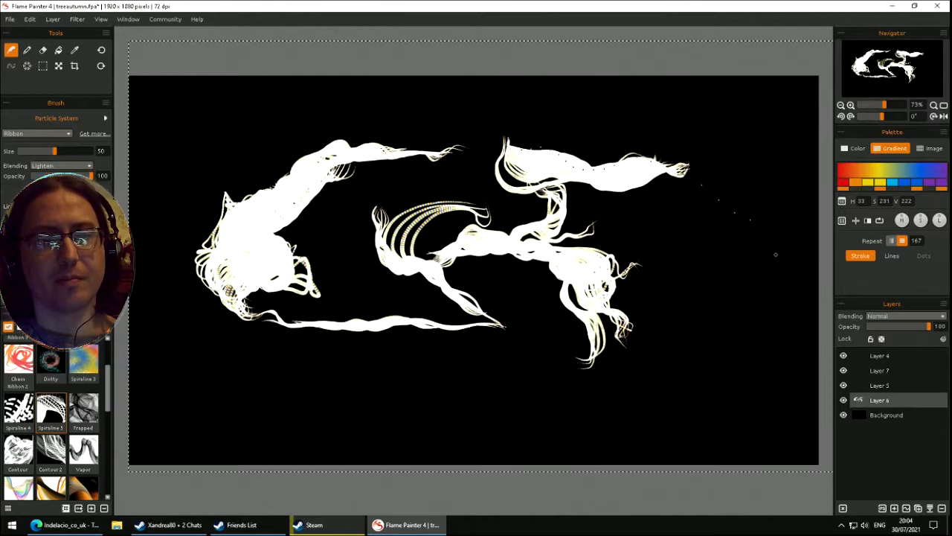
pyautogui.press('Delete')
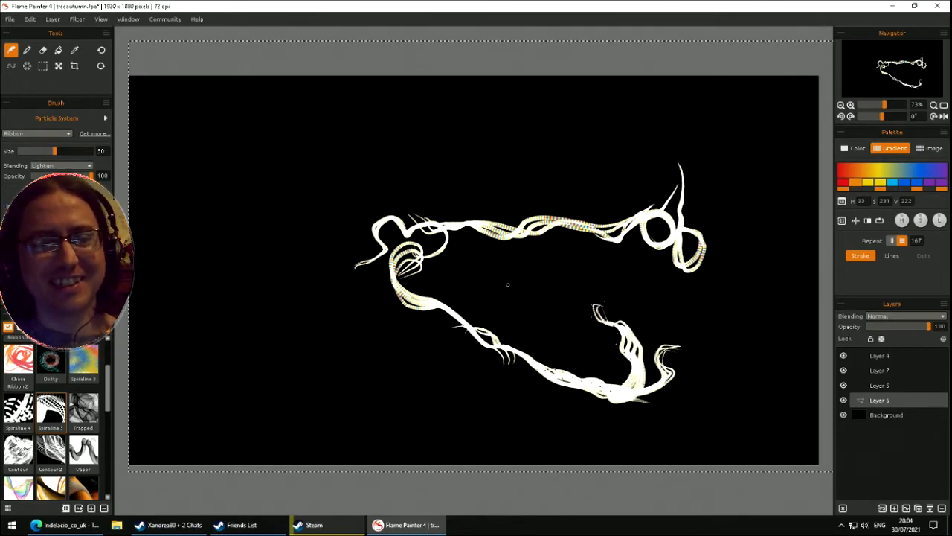
pyautogui.moveTo(269, 194); pyautogui.dragTo(246, 169)
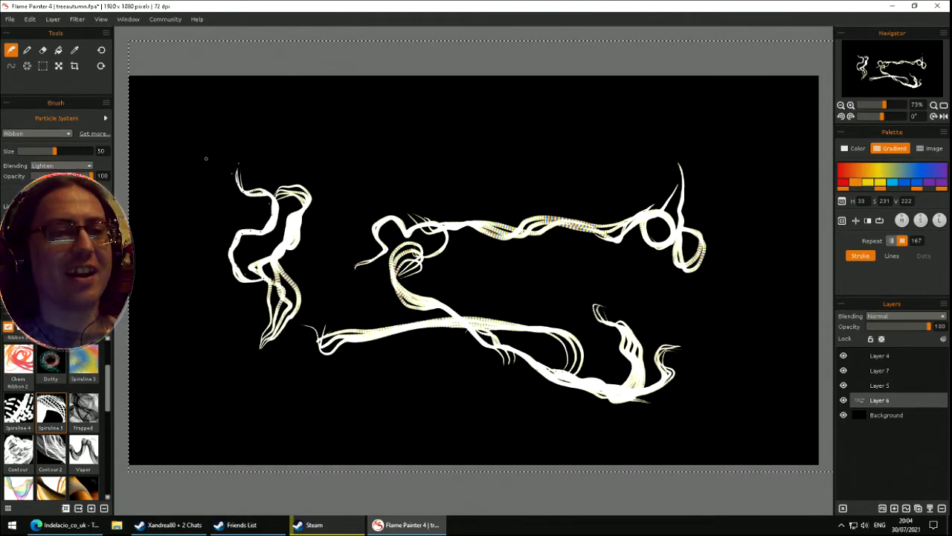
pyautogui.press('Delete')
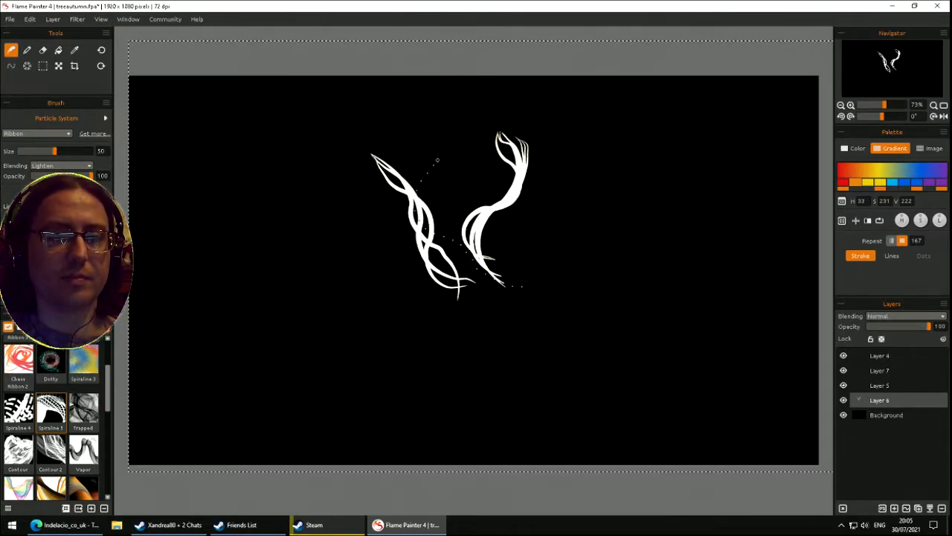
# - Paint a white cat-like creature with Spiraline 5, adding a raised limb, filled body, head and ears
pyautogui.moveTo(456, 141); pyautogui.dragTo(439, 146)
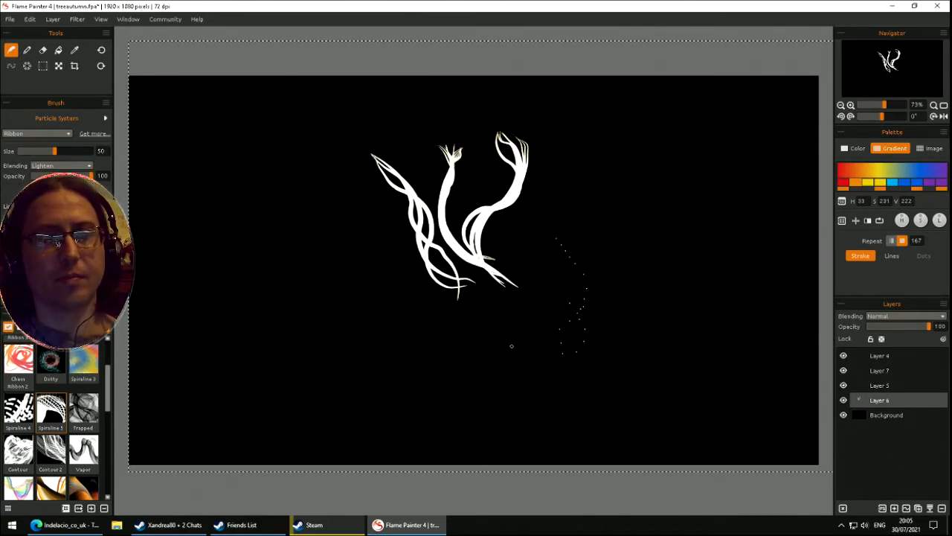
pyautogui.moveTo(447, 307)
pyautogui.mouseDown()
pyautogui.moveTo(472, 279)
pyautogui.moveTo(499, 271)
pyautogui.mouseUp()
pyautogui.moveTo(598, 268)
pyautogui.mouseDown()
pyautogui.moveTo(541, 330)
pyautogui.moveTo(480, 280)
pyautogui.moveTo(499, 268)
pyautogui.mouseUp()
pyautogui.moveTo(604, 288)
pyautogui.mouseDown()
pyautogui.moveTo(567, 320)
pyautogui.moveTo(477, 281)
pyautogui.moveTo(506, 265)
pyautogui.mouseUp()
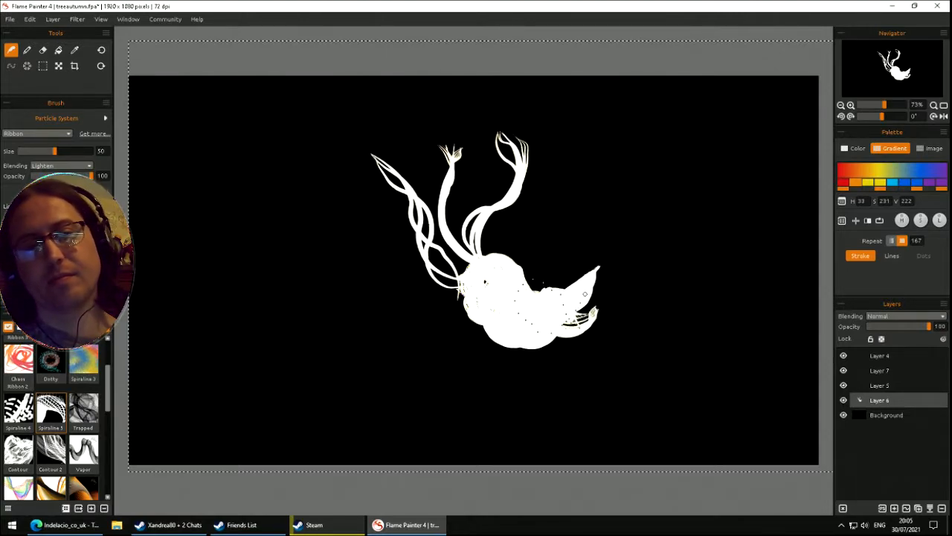
pyautogui.moveTo(574, 260)
pyautogui.mouseDown()
pyautogui.moveTo(554, 289)
pyautogui.moveTo(571, 259)
pyautogui.moveTo(554, 265)
pyautogui.mouseUp()
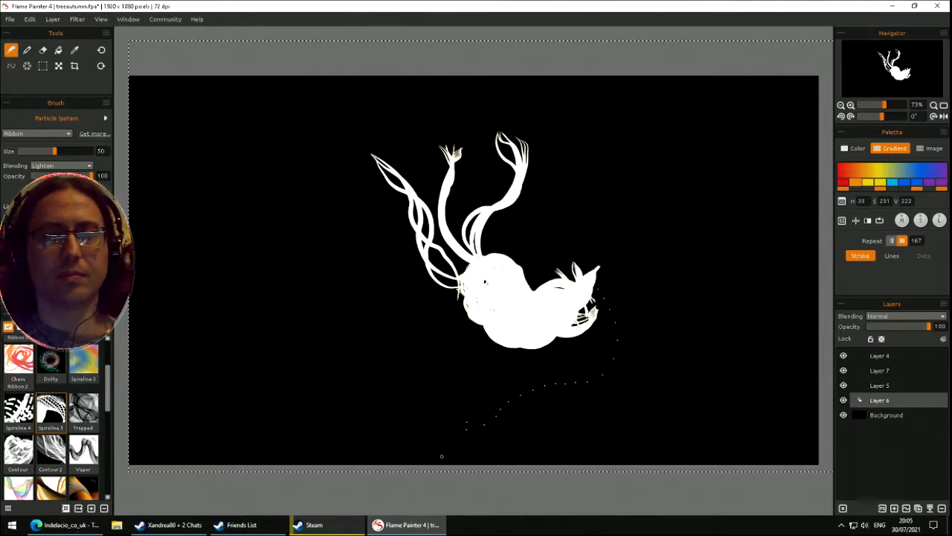
# - Dab two red eyes on the creature's face with the Dotty brush
pyautogui.click(51, 360)
pyautogui.click(568, 296)
pyautogui.click(580, 291)
pyautogui.moveTo(563, 291); pyautogui.dragTo(571, 301)
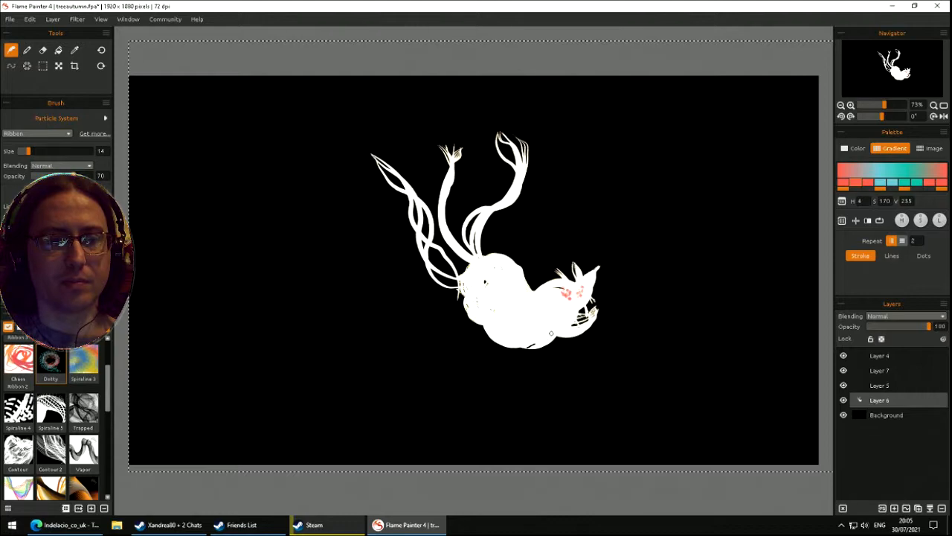
# - Use Spiraline 4 with the Chaos Ribbon 2 gradient to paint yellow accents on the creature's muzzle and ears
pyautogui.click(83, 362)
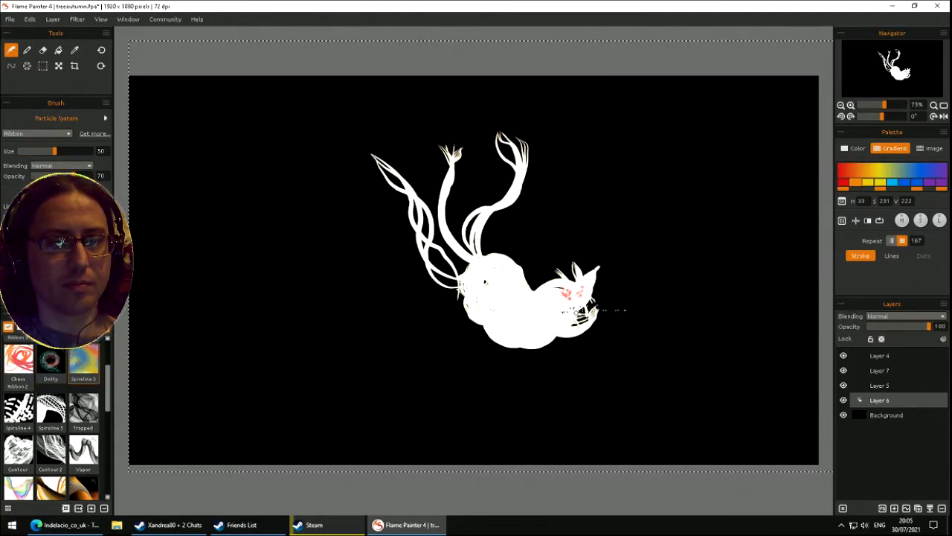
pyautogui.click(18, 361)
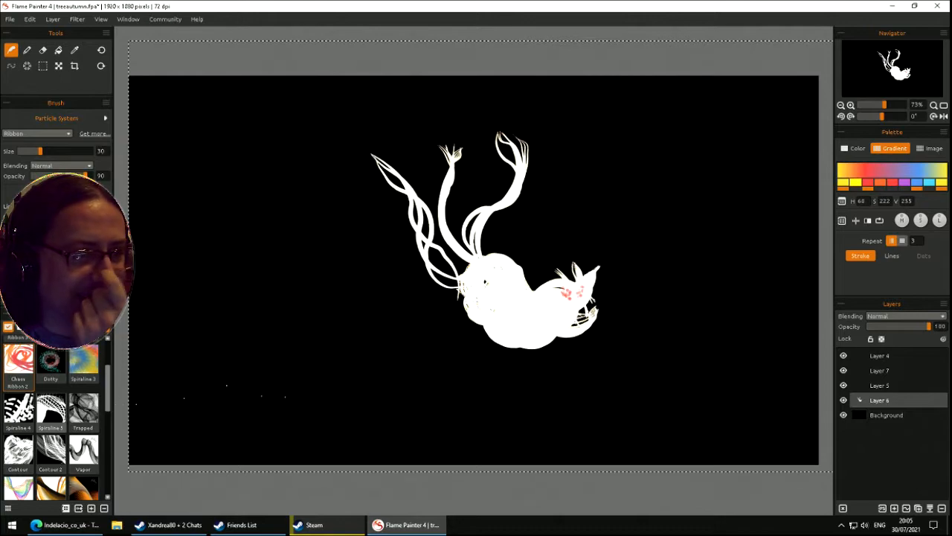
pyautogui.click(13, 407)
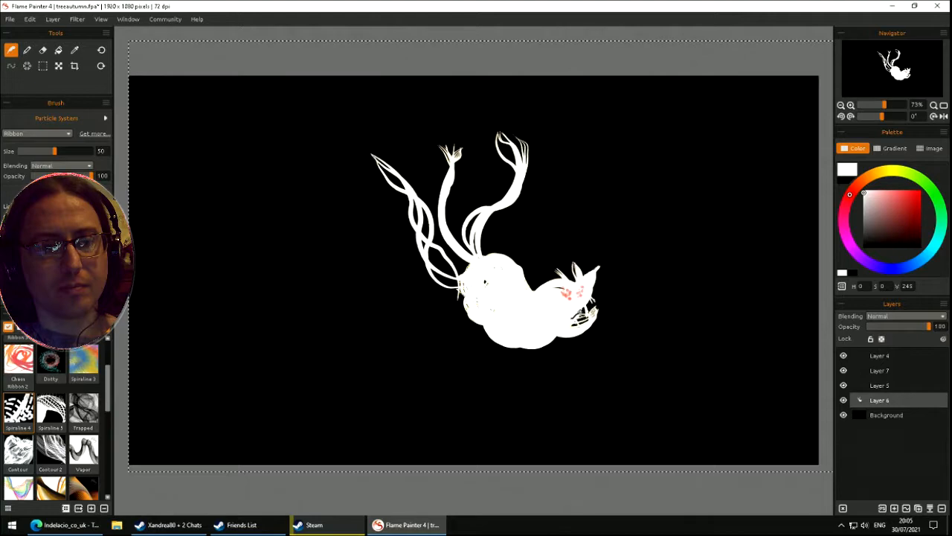
pyautogui.click(900, 148)
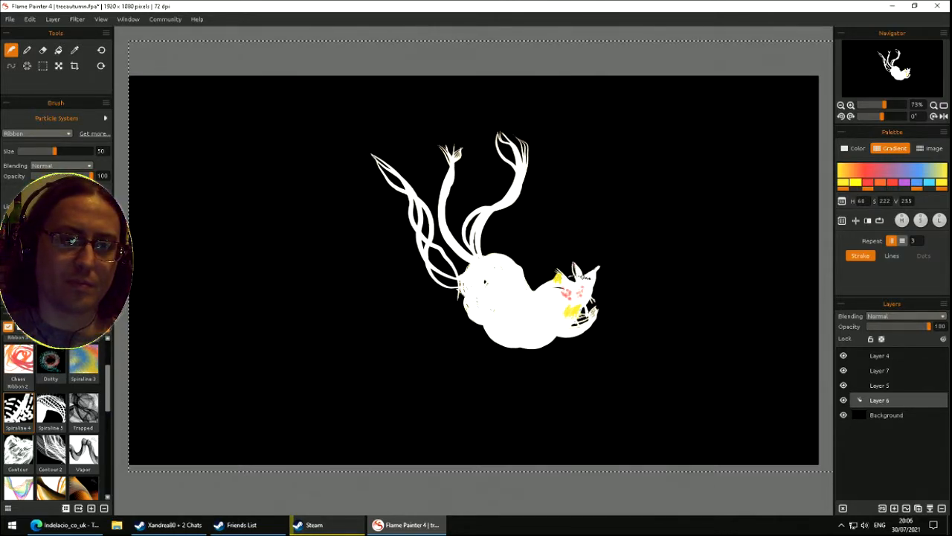
pyautogui.moveTo(579, 269); pyautogui.dragTo(580, 274)
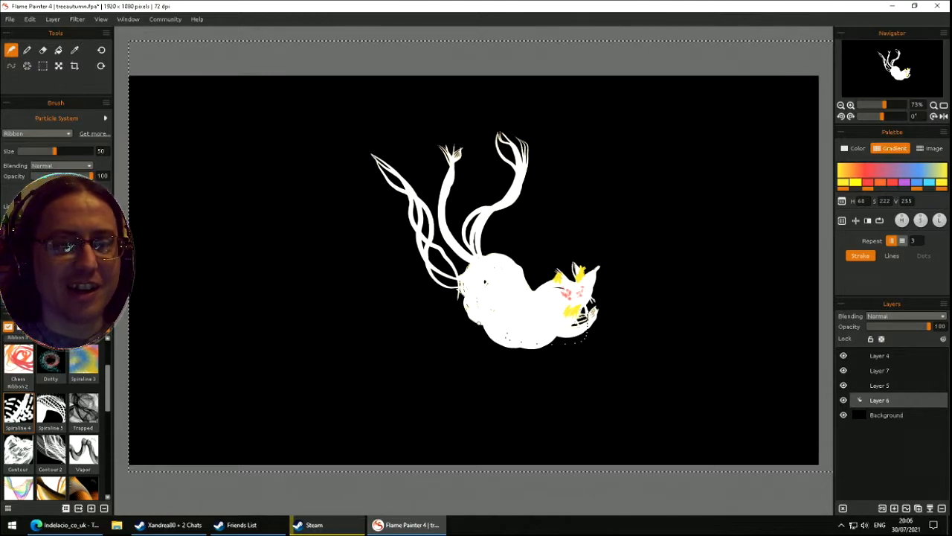
# - Clear the creature from Layer 6, paint one winding white Spiraline 5 test stroke and clear it
pyautogui.press('Delete')
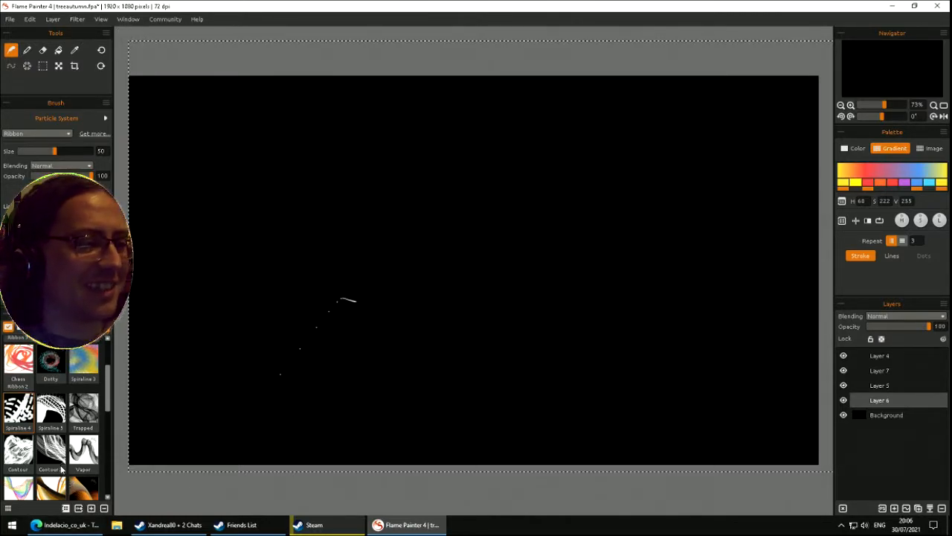
pyautogui.click(51, 409)
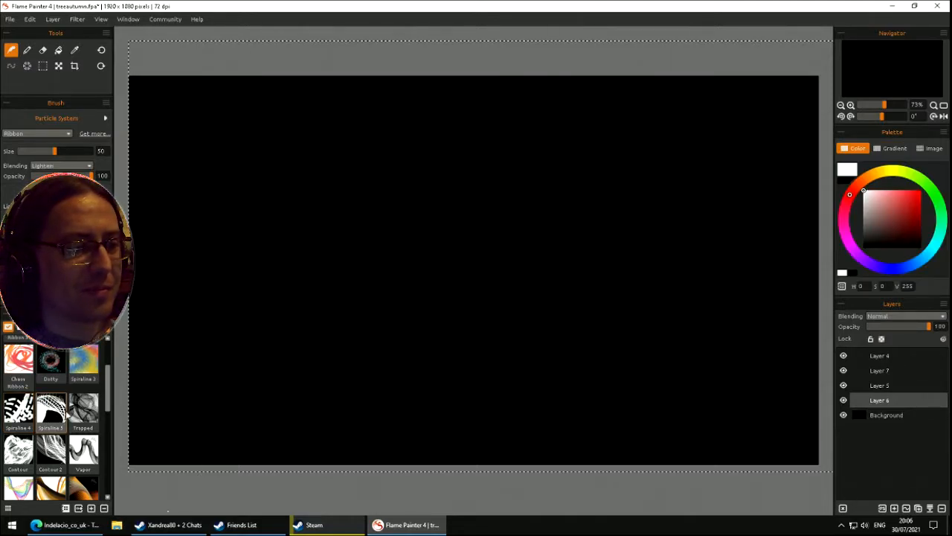
pyautogui.moveTo(163, 461)
pyautogui.mouseDown()
pyautogui.moveTo(383, 251)
pyautogui.moveTo(405, 246)
pyautogui.moveTo(380, 296)
pyautogui.mouseUp()
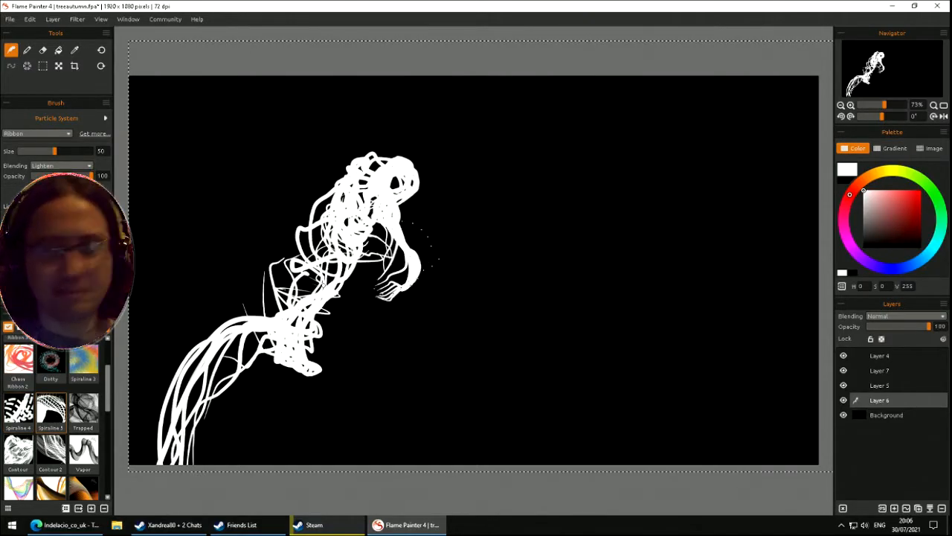
pyautogui.press('Delete')
# - Try the Trapped brush with broad dark strokes around the canvas centre, clearing the layer after each test
pyautogui.click(83, 408)
pyautogui.moveTo(271, 258)
pyautogui.mouseDown()
pyautogui.moveTo(444, 228)
pyautogui.moveTo(580, 186)
pyautogui.moveTo(551, 357)
pyautogui.moveTo(414, 327)
pyautogui.moveTo(334, 245)
pyautogui.moveTo(446, 186)
pyautogui.moveTo(595, 231)
pyautogui.moveTo(632, 299)
pyautogui.moveTo(416, 349)
pyautogui.moveTo(335, 224)
pyautogui.moveTo(521, 298)
pyautogui.moveTo(604, 193)
pyautogui.moveTo(312, 320)
pyautogui.moveTo(357, 212)
pyautogui.moveTo(729, 119)
pyautogui.moveTo(512, 267)
pyautogui.moveTo(246, 327)
pyautogui.moveTo(640, 225)
pyautogui.moveTo(700, 276)
pyautogui.mouseUp()
pyautogui.moveTo(494, 262); pyautogui.dragTo(511, 257)
pyautogui.press('Delete')
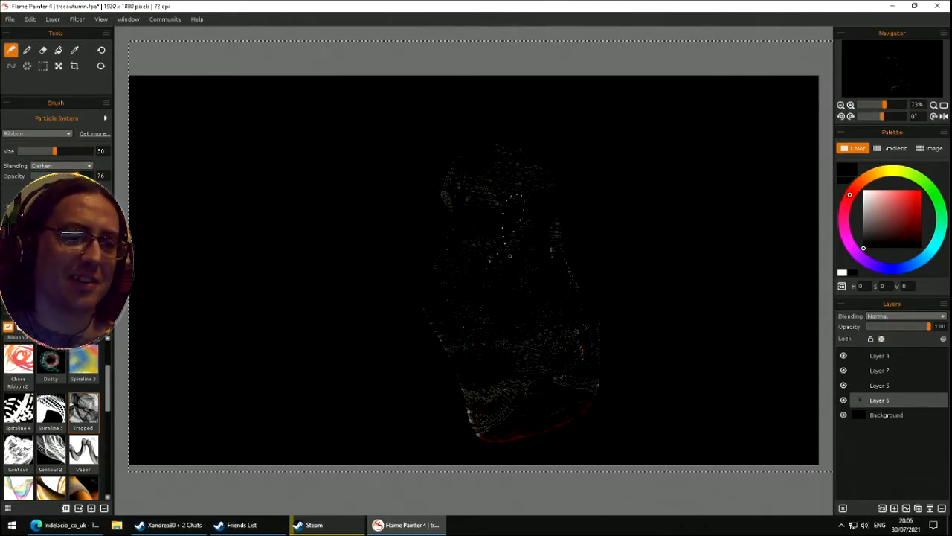
pyautogui.moveTo(435, 285)
pyautogui.mouseDown()
pyautogui.moveTo(443, 230)
pyautogui.moveTo(393, 273)
pyautogui.moveTo(443, 265)
pyautogui.moveTo(495, 274)
pyautogui.moveTo(493, 255)
pyautogui.moveTo(486, 296)
pyautogui.moveTo(434, 323)
pyautogui.moveTo(398, 298)
pyautogui.moveTo(423, 265)
pyautogui.moveTo(468, 282)
pyautogui.moveTo(459, 303)
pyautogui.moveTo(423, 279)
pyautogui.moveTo(428, 268)
pyautogui.moveTo(464, 296)
pyautogui.moveTo(492, 281)
pyautogui.moveTo(444, 285)
pyautogui.moveTo(476, 331)
pyautogui.moveTo(432, 247)
pyautogui.moveTo(540, 268)
pyautogui.moveTo(427, 268)
pyautogui.moveTo(469, 311)
pyautogui.moveTo(481, 268)
pyautogui.moveTo(443, 303)
pyautogui.moveTo(489, 277)
pyautogui.moveTo(454, 279)
pyautogui.moveTo(468, 302)
pyautogui.moveTo(450, 278)
pyautogui.moveTo(469, 298)
pyautogui.mouseUp()
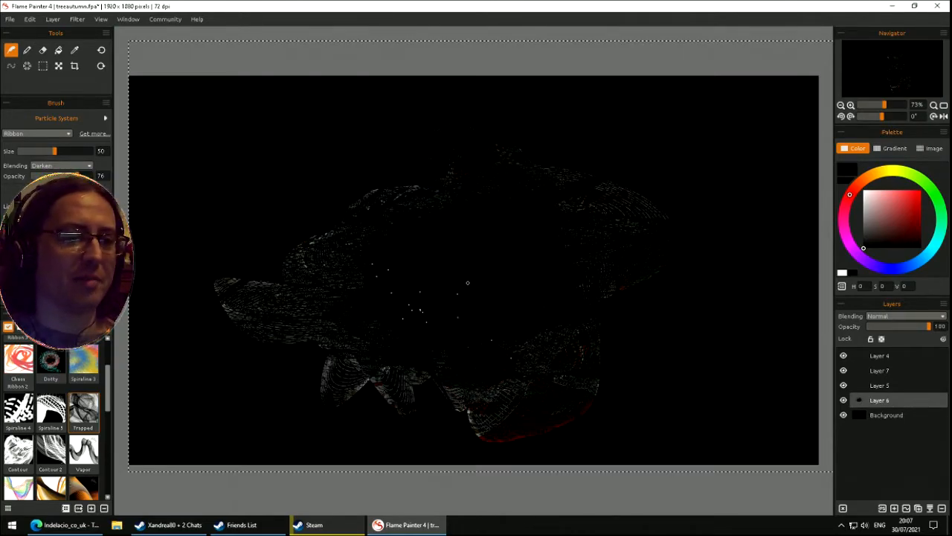
pyautogui.press('Delete')
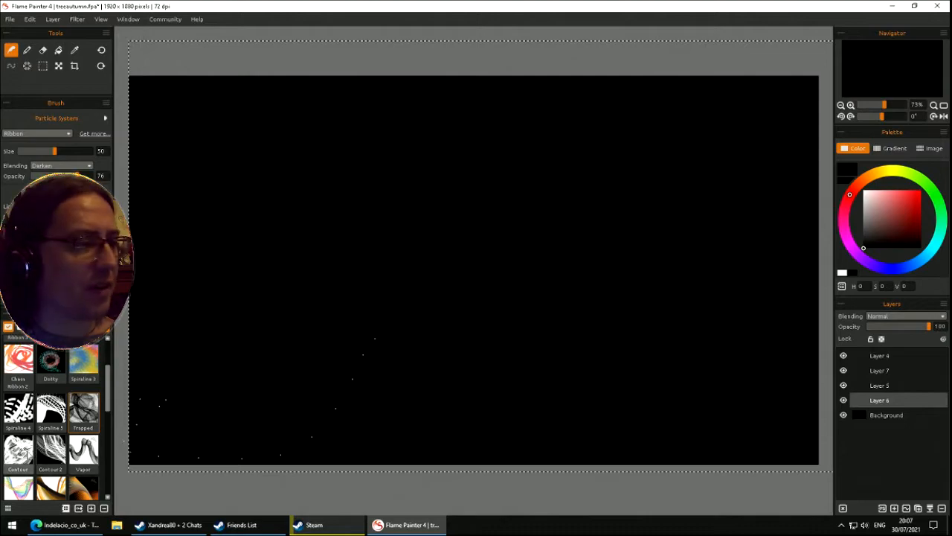
# - Choose the Contour brush, paint a few short test strokes around the canvas and clear them
pyautogui.click(20, 451)
pyautogui.moveTo(420, 247)
pyautogui.mouseDown()
pyautogui.moveTo(438, 238)
pyautogui.moveTo(447, 258)
pyautogui.moveTo(432, 290)
pyautogui.moveTo(405, 303)
pyautogui.mouseUp()
pyautogui.moveTo(335, 263)
pyautogui.mouseDown()
pyautogui.moveTo(294, 266)
pyautogui.moveTo(278, 314)
pyautogui.moveTo(239, 318)
pyautogui.moveTo(207, 228)
pyautogui.moveTo(213, 207)
pyautogui.moveTo(264, 164)
pyautogui.moveTo(297, 187)
pyautogui.mouseUp()
pyautogui.moveTo(558, 305)
pyautogui.mouseDown()
pyautogui.moveTo(598, 322)
pyautogui.moveTo(594, 369)
pyautogui.moveTo(555, 410)
pyautogui.moveTo(534, 412)
pyautogui.moveTo(546, 362)
pyautogui.mouseUp()
pyautogui.press('Delete')
# - Cover the canvas with long criss-crossing Contour strokes from edge to edge
pyautogui.moveTo(234, 127)
pyautogui.mouseDown()
pyautogui.moveTo(274, 174)
pyautogui.moveTo(315, 175)
pyautogui.moveTo(297, 238)
pyautogui.moveTo(319, 266)
pyautogui.moveTo(367, 291)
pyautogui.moveTo(429, 364)
pyautogui.moveTo(587, 418)
pyautogui.moveTo(638, 422)
pyautogui.moveTo(649, 442)
pyautogui.mouseUp()
pyautogui.moveTo(382, 97)
pyautogui.mouseDown()
pyautogui.moveTo(461, 131)
pyautogui.moveTo(446, 135)
pyautogui.moveTo(451, 166)
pyautogui.moveTo(516, 202)
pyautogui.moveTo(640, 243)
pyautogui.moveTo(715, 288)
pyautogui.moveTo(731, 326)
pyautogui.mouseUp()
pyautogui.moveTo(729, 192)
pyautogui.mouseDown()
pyautogui.moveTo(735, 168)
pyautogui.moveTo(615, 178)
pyautogui.moveTo(598, 148)
pyautogui.moveTo(446, 250)
pyautogui.moveTo(347, 240)
pyautogui.moveTo(320, 204)
pyautogui.mouseUp()
pyautogui.moveTo(215, 340)
pyautogui.mouseDown()
pyautogui.moveTo(295, 355)
pyautogui.moveTo(459, 308)
pyautogui.moveTo(445, 303)
pyautogui.moveTo(855, 339)
pyautogui.mouseUp()
pyautogui.moveTo(795, 233)
pyautogui.mouseDown()
pyautogui.moveTo(585, 328)
pyautogui.moveTo(272, 356)
pyautogui.moveTo(181, 378)
pyautogui.moveTo(141, 365)
pyautogui.mouseUp()
# - Clear Layer 6 and paint a wide horizontal band of white Contour strokes across the middle of the canvas
pyautogui.press('Delete')
pyautogui.moveTo(248, 323)
pyautogui.mouseDown()
pyautogui.moveTo(353, 316)
pyautogui.moveTo(751, 331)
pyautogui.moveTo(824, 394)
pyautogui.mouseUp()
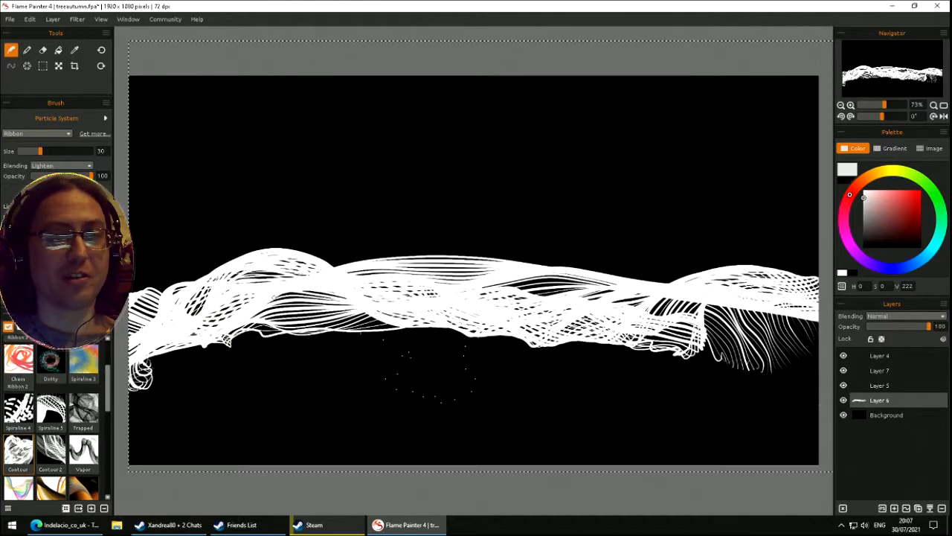
# - Widen the white Contour band with two more strokes across the canvas and clear Layer 6
pyautogui.moveTo(207, 295)
pyautogui.mouseDown()
pyautogui.moveTo(183, 289)
pyautogui.moveTo(521, 353)
pyautogui.moveTo(826, 364)
pyautogui.mouseUp()
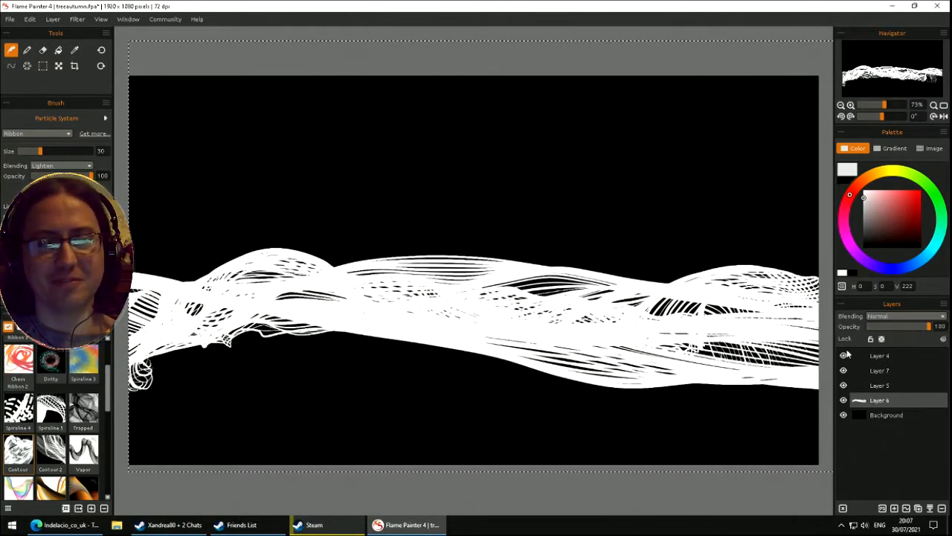
pyautogui.moveTo(810, 412)
pyautogui.mouseDown()
pyautogui.moveTo(312, 357)
pyautogui.moveTo(216, 333)
pyautogui.mouseUp()
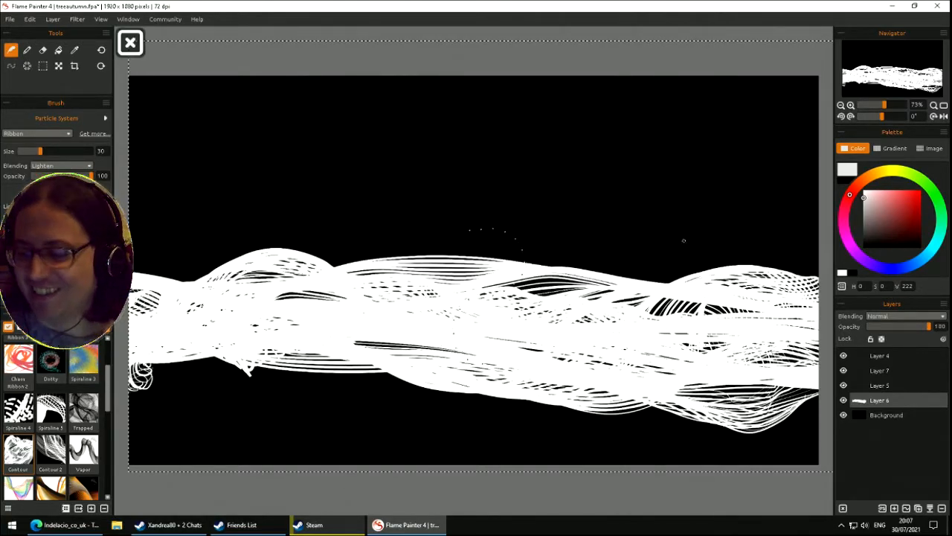
pyautogui.press('Delete')
# - Switch the brush colouring to the blue-green-yellow gradient from the Gradient Library and paint a horizontal Contour band across the canvas
pyautogui.click(882, 150)
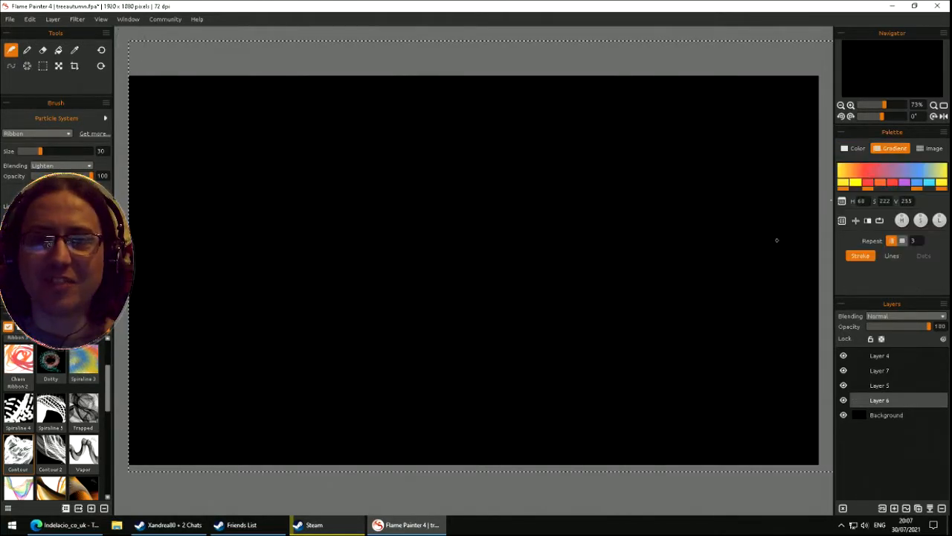
pyautogui.click(842, 221)
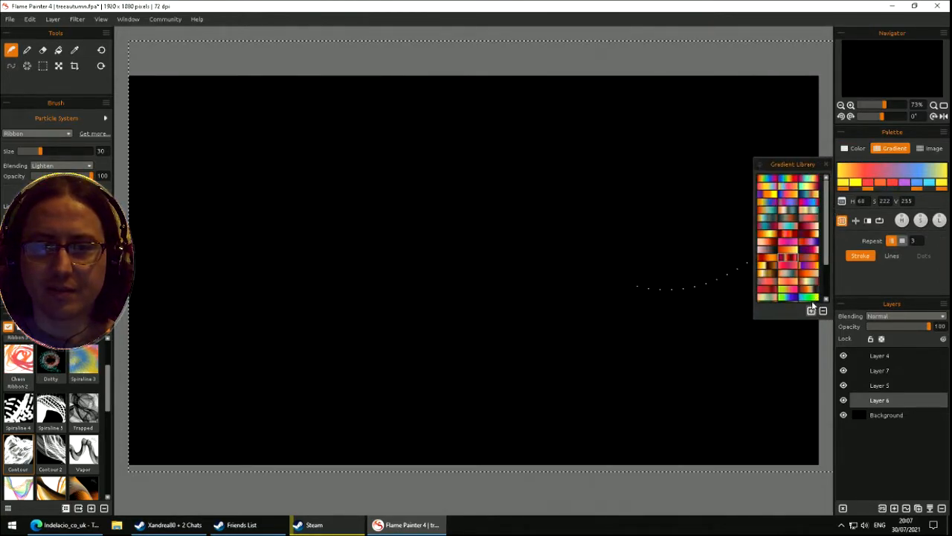
pyautogui.click(767, 267)
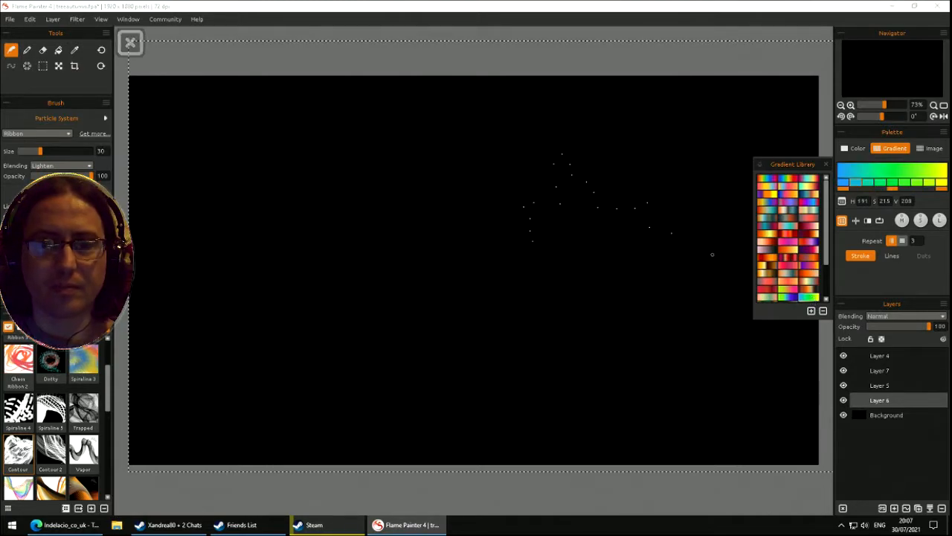
pyautogui.click(841, 220)
pyautogui.moveTo(814, 272)
pyautogui.mouseDown()
pyautogui.moveTo(703, 284)
pyautogui.moveTo(172, 275)
pyautogui.mouseUp()
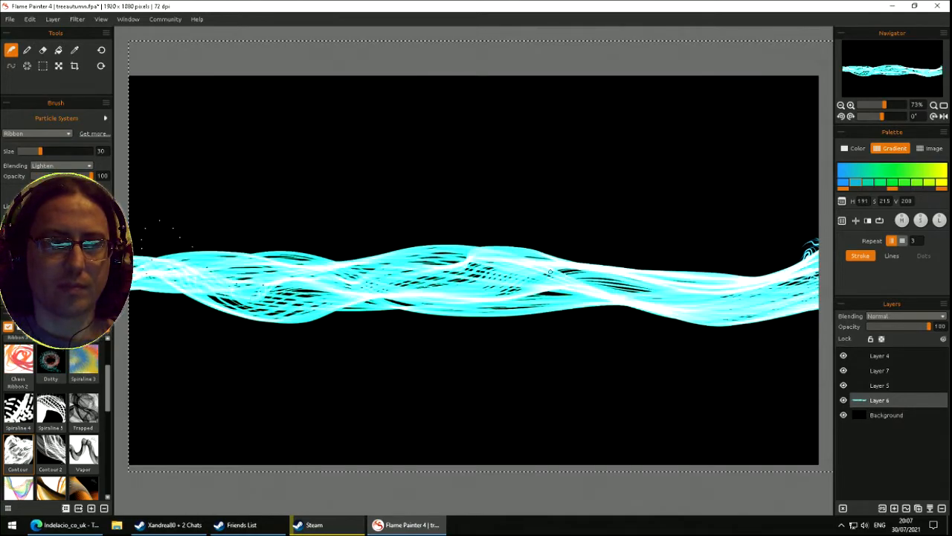
# - Undo the cyan band, choose the green-to-violet gradient, paint a Contour test stroke across the canvas and undo it
pyautogui.click(841, 220)
pyautogui.click(792, 298)
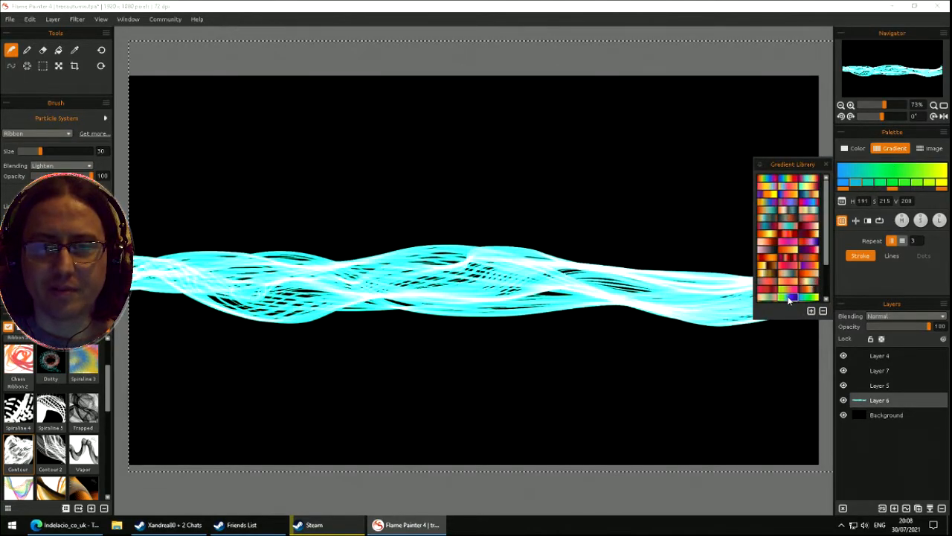
pyautogui.hotkey('ctrl', 'z')
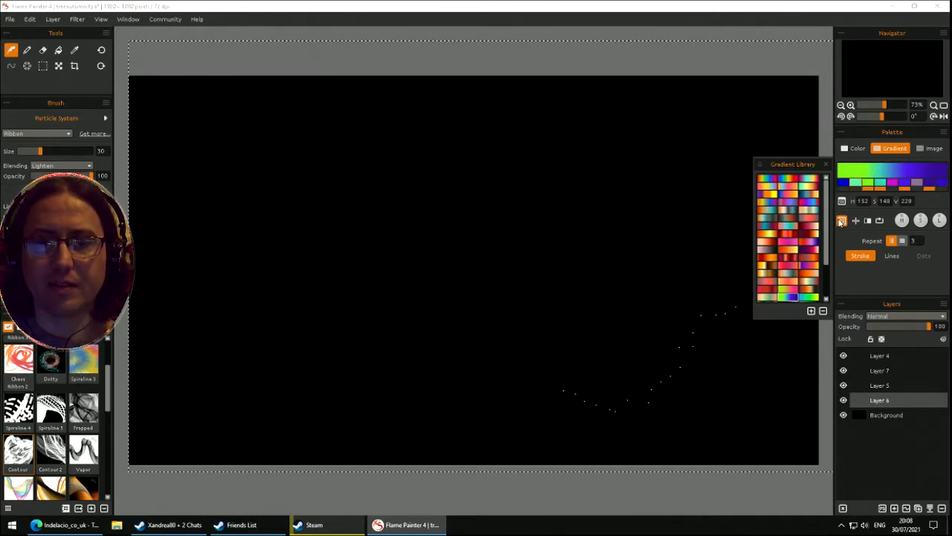
pyautogui.click(841, 220)
pyautogui.moveTo(815, 274); pyautogui.dragTo(217, 230)
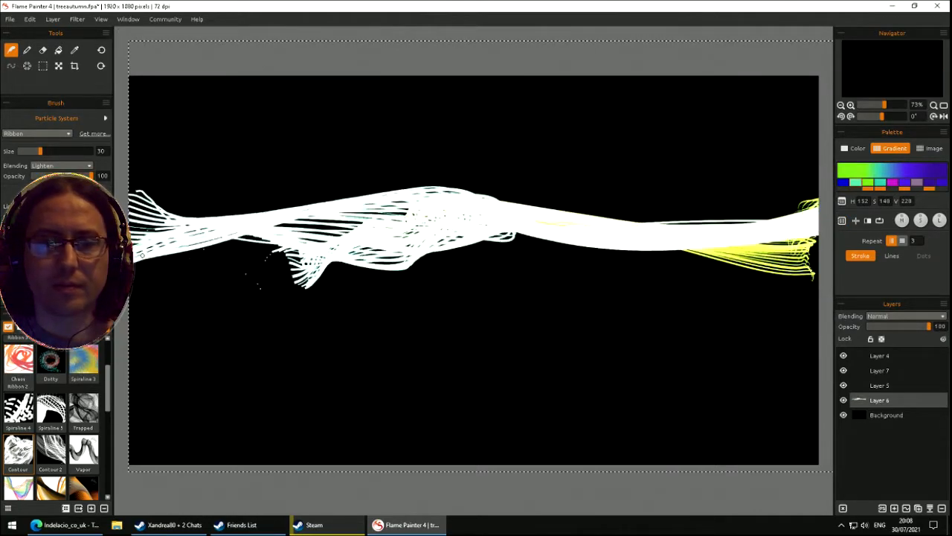
pyautogui.hotkey('ctrl', 'z')
# - Pick the yellow-green-red gradient from the library, paint a thick Contour band across the canvas and clear the layer
pyautogui.click(841, 220)
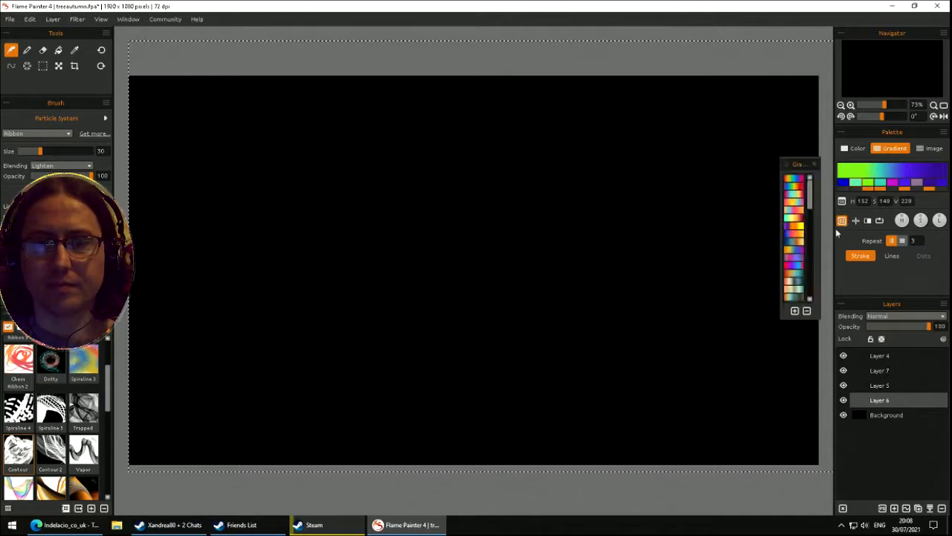
pyautogui.scroll(-3, 821, 266)
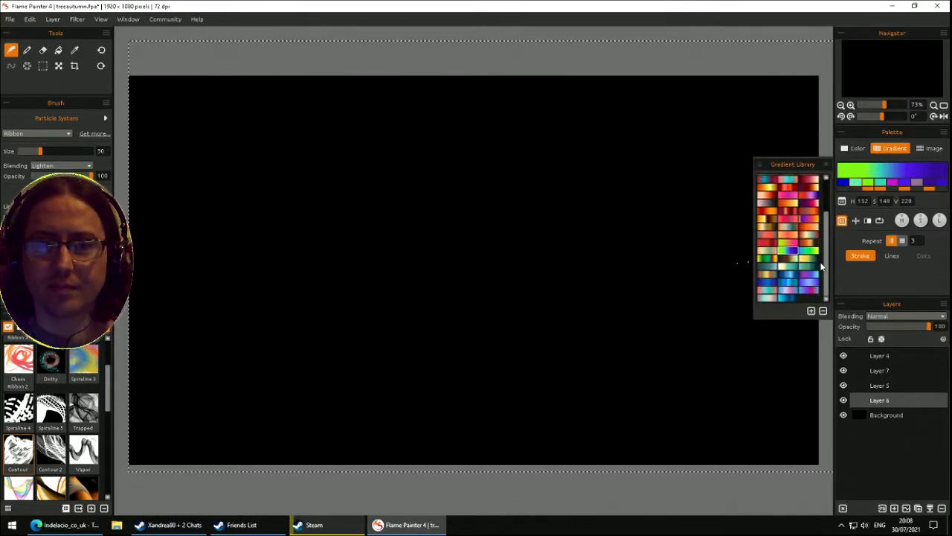
pyautogui.click(766, 258)
pyautogui.click(842, 221)
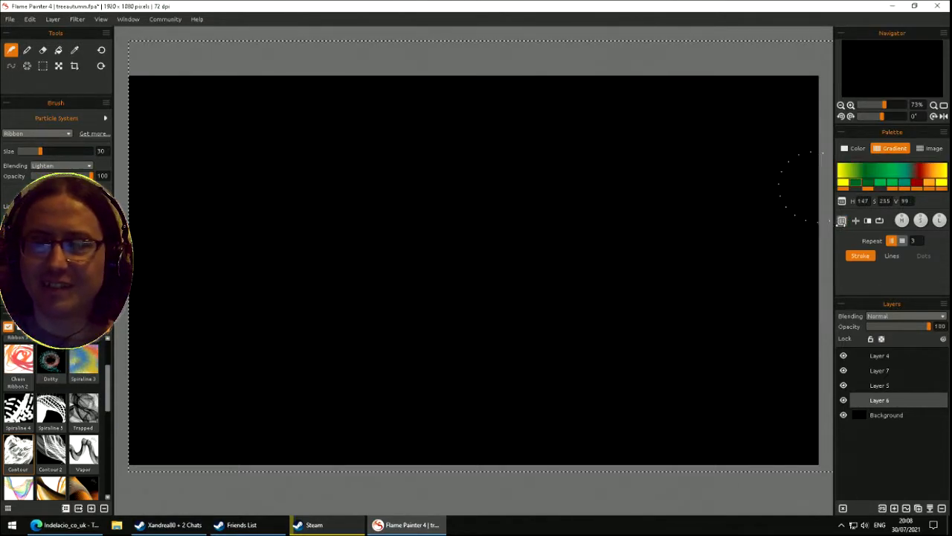
pyautogui.moveTo(627, 272)
pyautogui.mouseDown()
pyautogui.moveTo(248, 224)
pyautogui.moveTo(225, 251)
pyautogui.moveTo(201, 256)
pyautogui.moveTo(559, 286)
pyautogui.moveTo(696, 274)
pyautogui.moveTo(747, 282)
pyautogui.moveTo(456, 263)
pyautogui.moveTo(479, 273)
pyautogui.moveTo(406, 288)
pyautogui.moveTo(296, 289)
pyautogui.mouseUp()
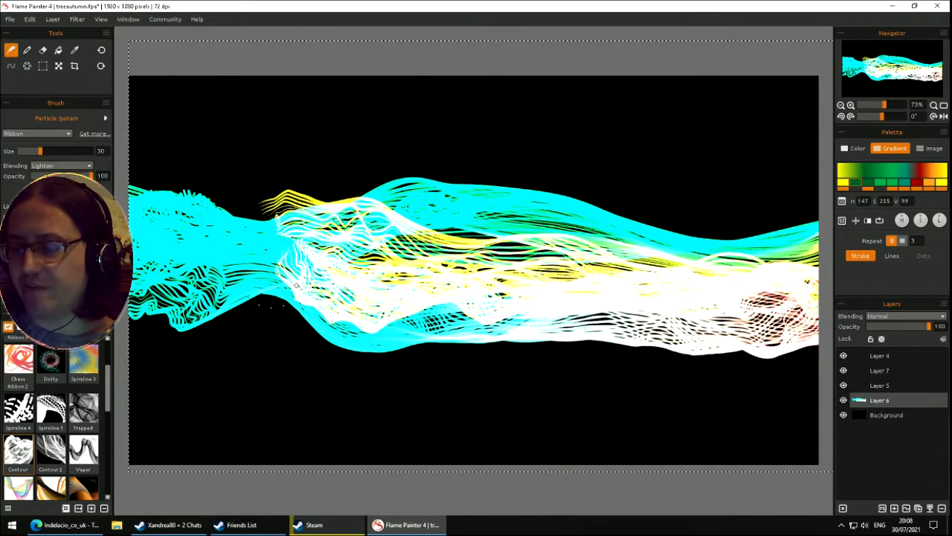
pyautogui.press('Delete')
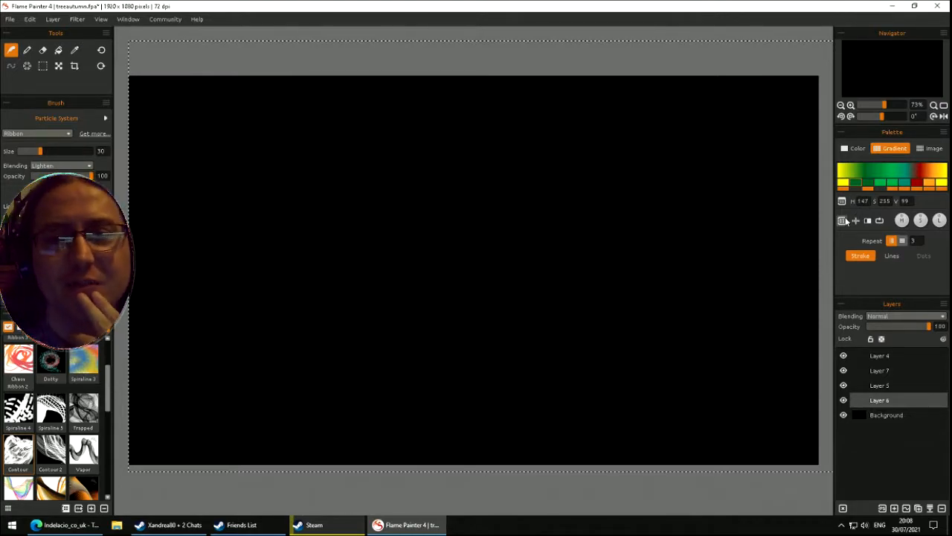
# - Choose the rainbow gradient, paint a horizontal Contour stroke and an arching one over it, and clear the layer
pyautogui.click(844, 220)
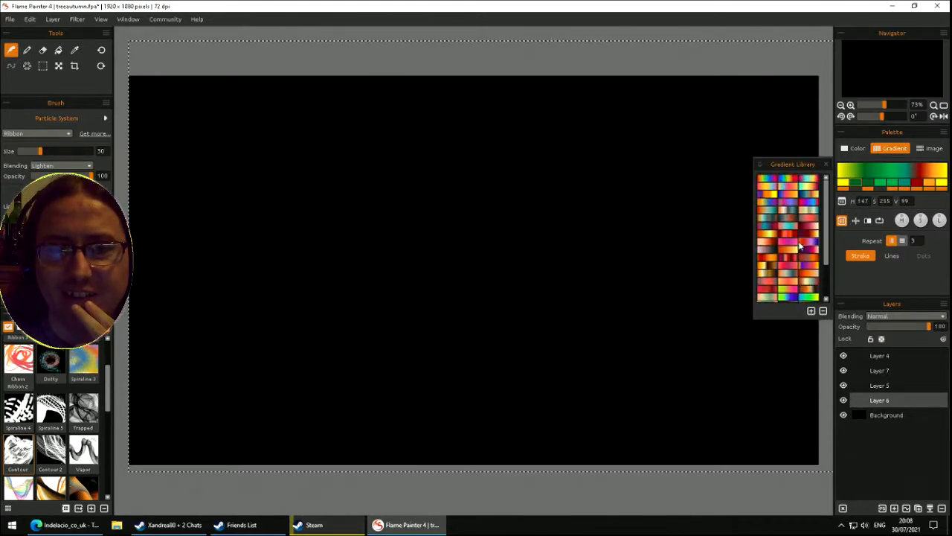
pyautogui.click(760, 183)
pyautogui.click(842, 220)
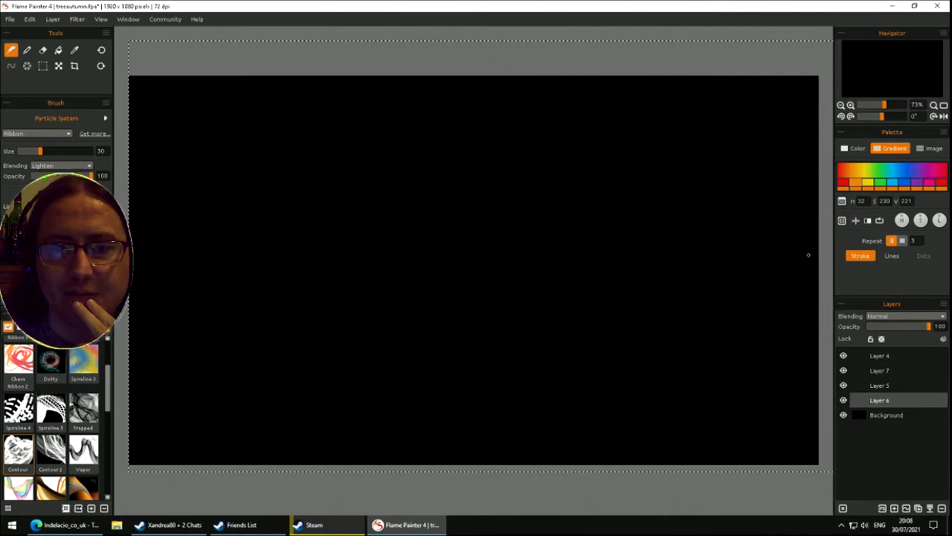
pyautogui.moveTo(807, 319)
pyautogui.mouseDown()
pyautogui.moveTo(357, 338)
pyautogui.moveTo(132, 280)
pyautogui.mouseUp()
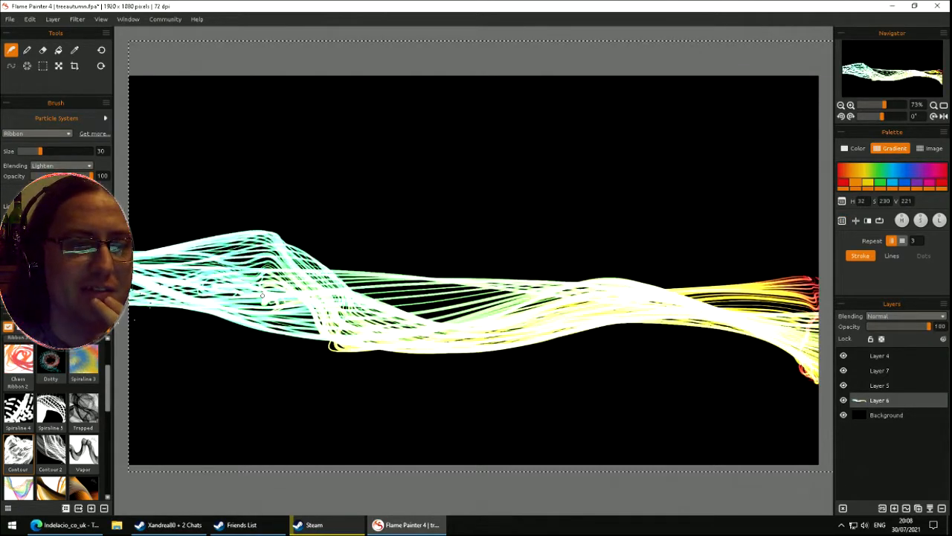
pyautogui.moveTo(213, 354)
pyautogui.mouseDown()
pyautogui.moveTo(417, 206)
pyautogui.moveTo(529, 376)
pyautogui.mouseUp()
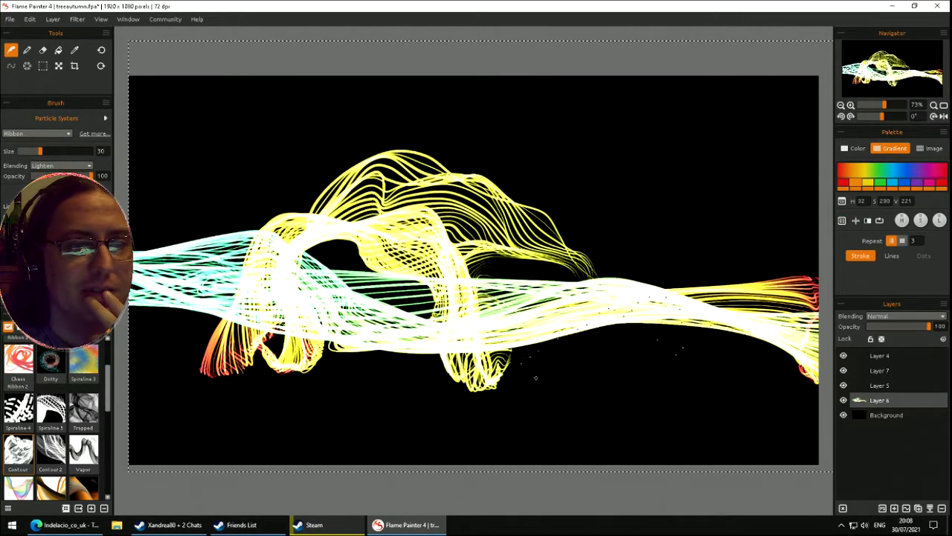
pyautogui.press('Delete')
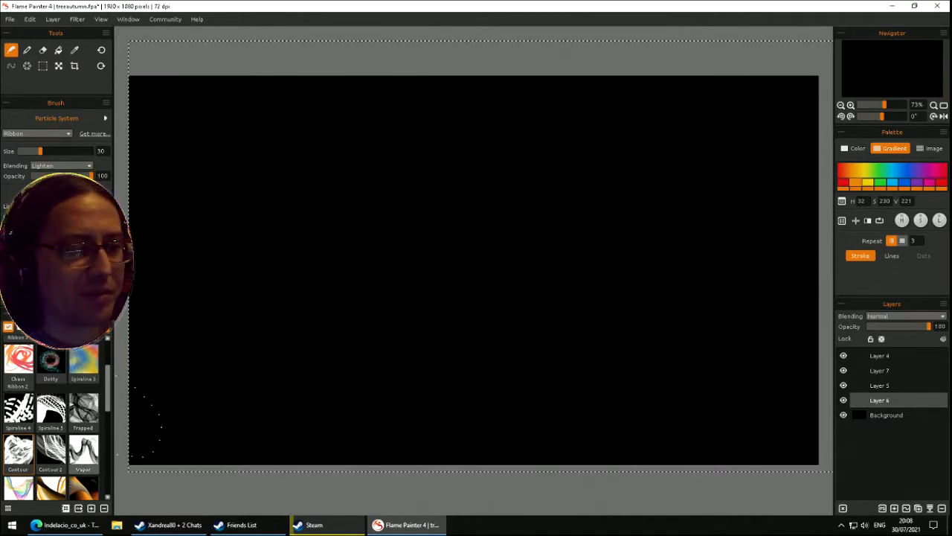
# - Try the Contour 2 brush with test strokes around the canvas, clearing Layer 6 between tests and at the end
pyautogui.click(59, 456)
pyautogui.moveTo(154, 261)
pyautogui.mouseDown()
pyautogui.moveTo(661, 261)
pyautogui.moveTo(777, 305)
pyautogui.moveTo(753, 315)
pyautogui.moveTo(793, 294)
pyautogui.moveTo(480, 272)
pyautogui.moveTo(415, 280)
pyautogui.moveTo(264, 243)
pyautogui.moveTo(281, 242)
pyautogui.moveTo(134, 240)
pyautogui.mouseUp()
pyautogui.press('Delete')
pyautogui.press('Delete')
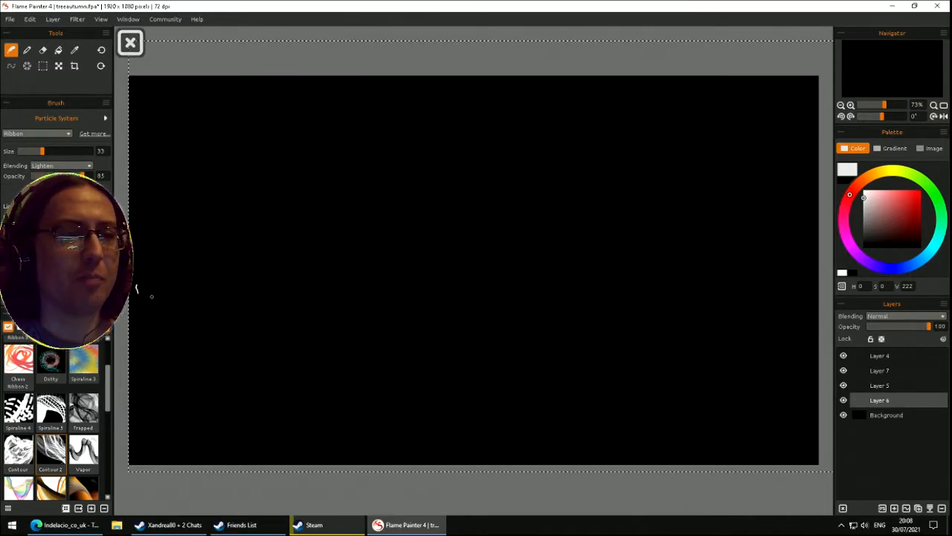
pyautogui.moveTo(251, 298)
pyautogui.mouseDown()
pyautogui.moveTo(442, 298)
pyautogui.moveTo(774, 340)
pyautogui.moveTo(760, 342)
pyautogui.moveTo(744, 246)
pyautogui.moveTo(457, 313)
pyautogui.moveTo(404, 339)
pyautogui.moveTo(405, 357)
pyautogui.mouseUp()
pyautogui.press('Delete')
pyautogui.moveTo(293, 318)
pyautogui.mouseDown()
pyautogui.moveTo(196, 368)
pyautogui.moveTo(296, 362)
pyautogui.moveTo(168, 411)
pyautogui.moveTo(178, 396)
pyautogui.moveTo(379, 282)
pyautogui.moveTo(498, 424)
pyautogui.moveTo(519, 423)
pyautogui.moveTo(511, 410)
pyautogui.moveTo(684, 307)
pyautogui.moveTo(713, 417)
pyautogui.mouseUp()
pyautogui.moveTo(355, 193)
pyautogui.mouseDown()
pyautogui.moveTo(256, 287)
pyautogui.moveTo(375, 230)
pyautogui.mouseUp()
pyautogui.moveTo(314, 248)
pyautogui.mouseDown()
pyautogui.moveTo(481, 287)
pyautogui.moveTo(443, 306)
pyautogui.moveTo(319, 441)
pyautogui.moveTo(275, 439)
pyautogui.mouseUp()
pyautogui.press('Delete')
# - Choose the Vapor brush with the rainbow gradient and paint wavy strokes from the canvas centre towards the right edge
pyautogui.click(84, 451)
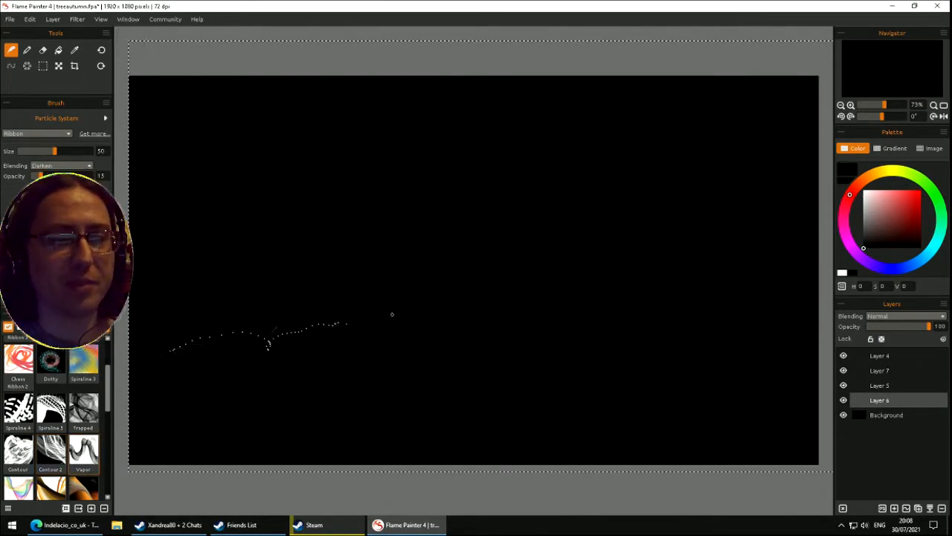
pyautogui.click(895, 149)
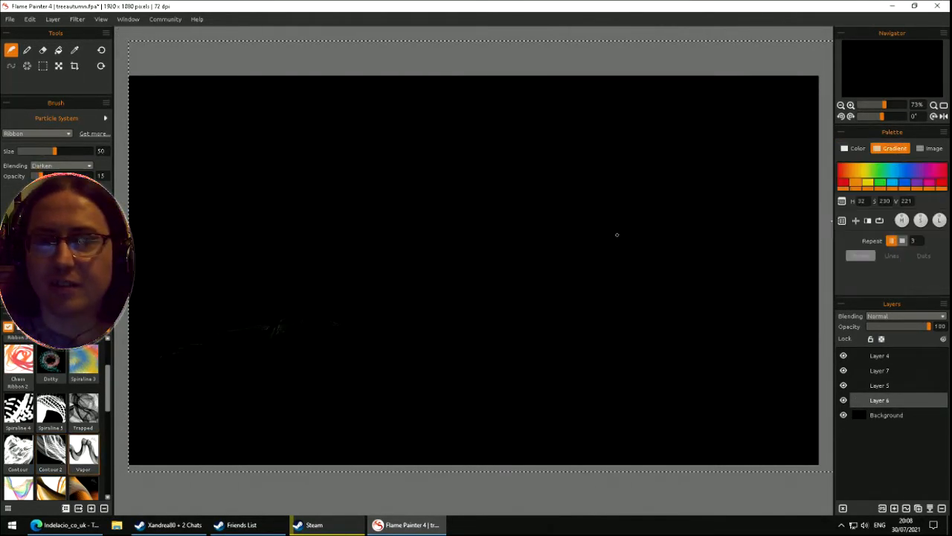
pyautogui.moveTo(458, 231); pyautogui.dragTo(350, 223)
pyautogui.moveTo(376, 265)
pyautogui.mouseDown()
pyautogui.moveTo(547, 315)
pyautogui.moveTo(451, 338)
pyautogui.moveTo(373, 293)
pyautogui.moveTo(782, 223)
pyautogui.mouseUp()
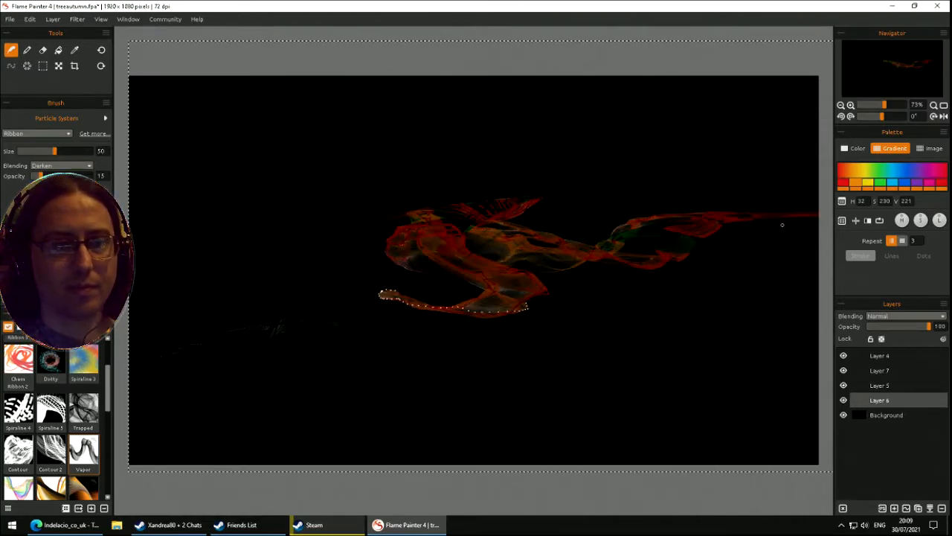
# - Change the gradient to the pale mauve-turquoise-peach one and paint thin Vapor strokes across the upper part of the canvas
pyautogui.click(842, 222)
pyautogui.scroll(-3, 804, 241)
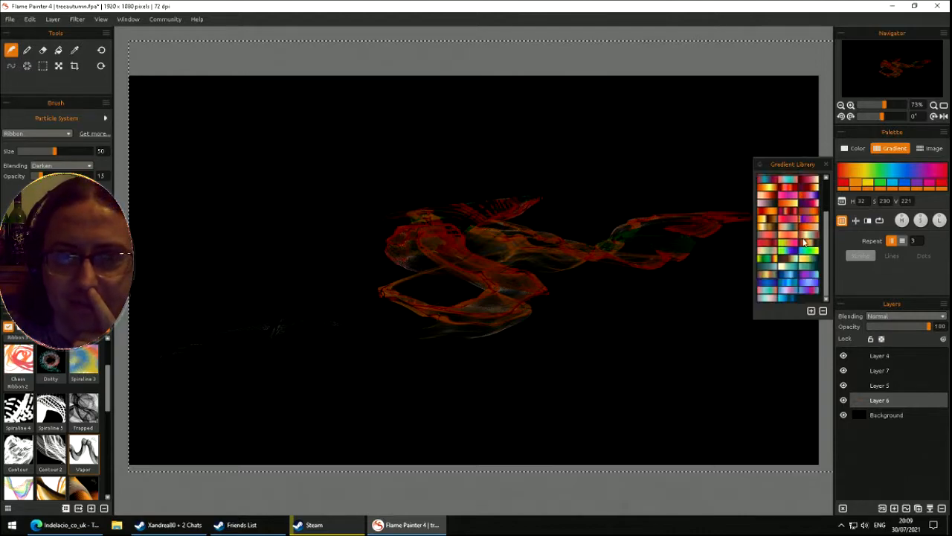
pyautogui.click(769, 300)
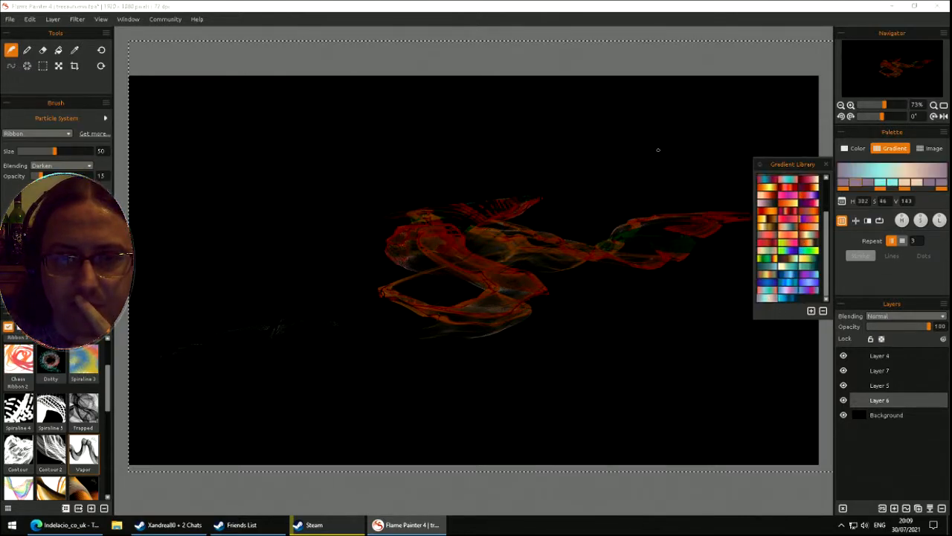
pyautogui.moveTo(497, 188); pyautogui.dragTo(896, 208)
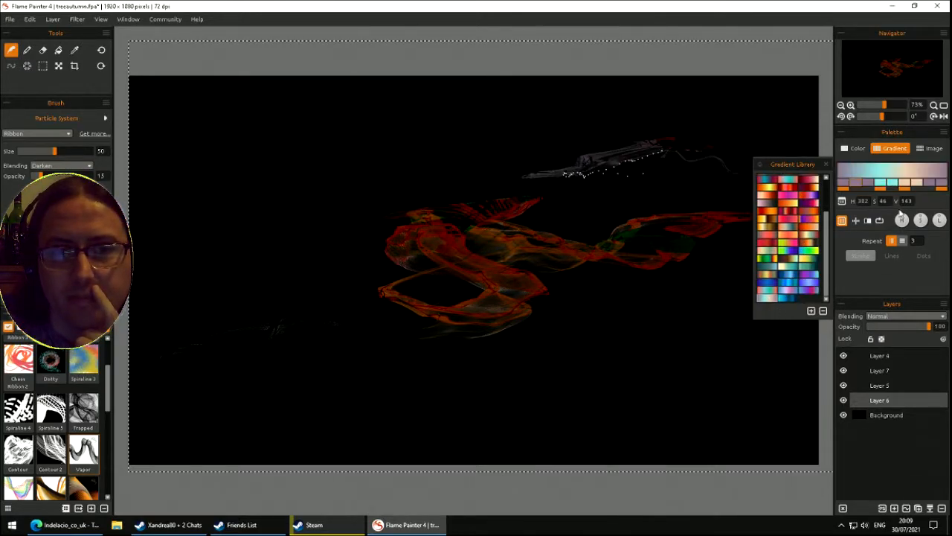
pyautogui.click(841, 220)
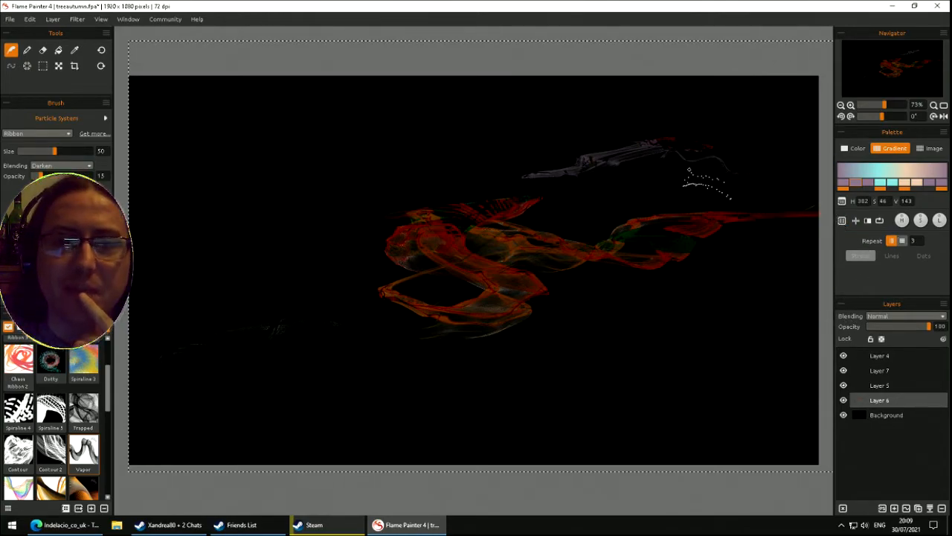
pyautogui.moveTo(705, 169); pyautogui.dragTo(491, 171)
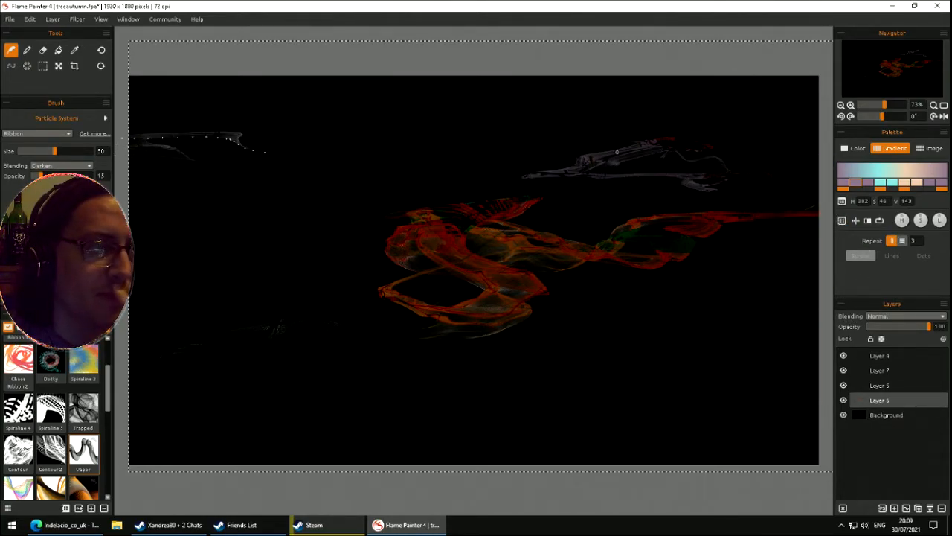
# - Cover the upper half of the canvas with layered back-and-forth Vapor strokes, extending some over the orange shape in the centre
pyautogui.moveTo(587, 154); pyautogui.dragTo(561, 149)
pyautogui.moveTo(597, 122)
pyautogui.mouseDown()
pyautogui.moveTo(795, 149)
pyautogui.moveTo(829, 122)
pyautogui.moveTo(298, 122)
pyautogui.moveTo(669, 108)
pyautogui.moveTo(238, 126)
pyautogui.moveTo(504, 119)
pyautogui.moveTo(179, 104)
pyautogui.moveTo(595, 113)
pyautogui.moveTo(298, 134)
pyautogui.moveTo(256, 156)
pyautogui.moveTo(595, 139)
pyautogui.moveTo(357, 141)
pyautogui.moveTo(669, 123)
pyautogui.moveTo(625, 212)
pyautogui.moveTo(476, 185)
pyautogui.moveTo(246, 190)
pyautogui.moveTo(594, 235)
pyautogui.moveTo(605, 246)
pyautogui.mouseUp()
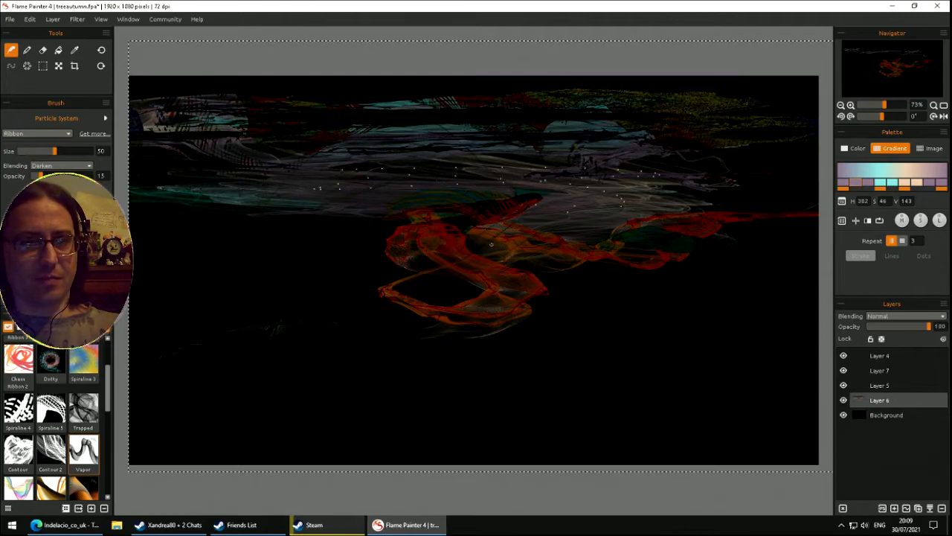
pyautogui.moveTo(384, 165)
pyautogui.mouseDown()
pyautogui.moveTo(506, 245)
pyautogui.moveTo(788, 279)
pyautogui.moveTo(267, 134)
pyautogui.mouseUp()
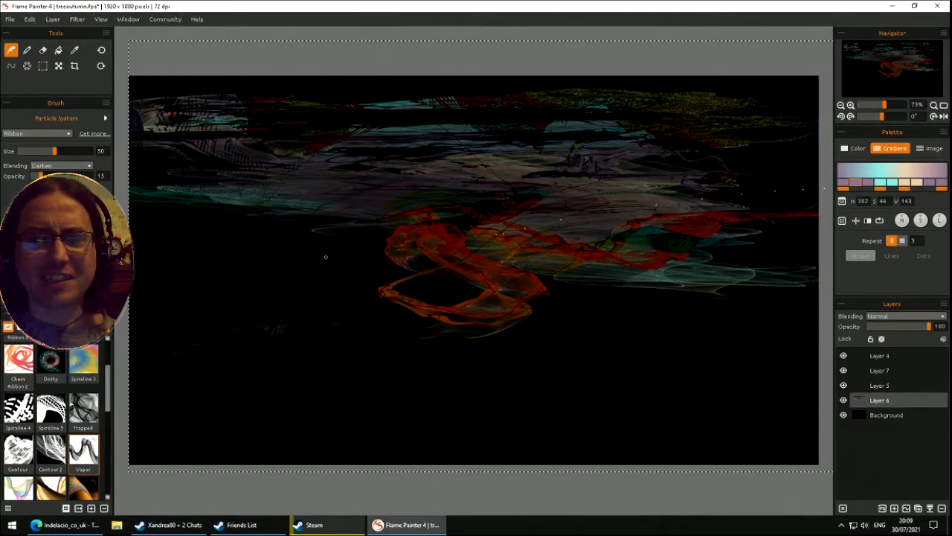
pyautogui.moveTo(486, 239)
pyautogui.mouseDown()
pyautogui.moveTo(416, 246)
pyautogui.moveTo(476, 305)
pyautogui.moveTo(506, 282)
pyautogui.mouseUp()
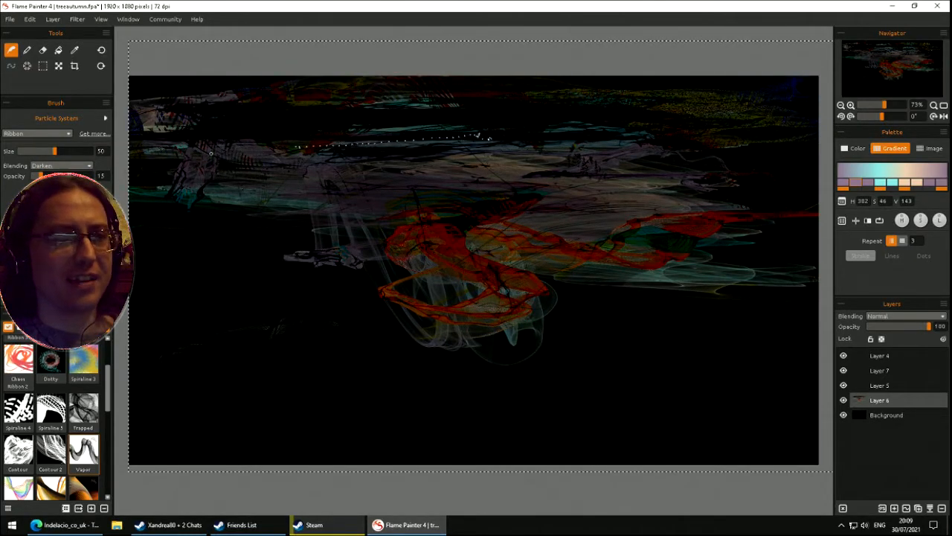
# - Paint long sweeping Vapor strokes across the top, middle and lower parts of the canvas, over the existing ones
pyautogui.press('Delete')
pyautogui.moveTo(562, 128)
pyautogui.mouseDown()
pyautogui.moveTo(657, 145)
pyautogui.moveTo(205, 164)
pyautogui.moveTo(432, 125)
pyautogui.moveTo(719, 132)
pyautogui.moveTo(309, 132)
pyautogui.mouseUp()
pyautogui.moveTo(665, 131)
pyautogui.mouseDown()
pyautogui.moveTo(692, 125)
pyautogui.moveTo(700, 139)
pyautogui.moveTo(641, 191)
pyautogui.moveTo(757, 124)
pyautogui.moveTo(785, 126)
pyautogui.moveTo(679, 156)
pyautogui.moveTo(824, 152)
pyautogui.mouseUp()
pyautogui.moveTo(236, 227)
pyautogui.mouseDown()
pyautogui.moveTo(520, 167)
pyautogui.moveTo(636, 186)
pyautogui.mouseUp()
pyautogui.moveTo(272, 266)
pyautogui.mouseDown()
pyautogui.moveTo(258, 270)
pyautogui.moveTo(528, 229)
pyautogui.mouseUp()
pyautogui.moveTo(434, 346)
pyautogui.mouseDown()
pyautogui.moveTo(405, 305)
pyautogui.moveTo(536, 257)
pyautogui.moveTo(461, 324)
pyautogui.moveTo(585, 249)
pyautogui.mouseUp()
pyautogui.moveTo(416, 286)
pyautogui.mouseDown()
pyautogui.moveTo(619, 263)
pyautogui.moveTo(642, 316)
pyautogui.moveTo(496, 408)
pyautogui.moveTo(358, 249)
pyautogui.moveTo(350, 181)
pyautogui.moveTo(550, 176)
pyautogui.moveTo(633, 202)
pyautogui.mouseUp()
pyautogui.moveTo(530, 400)
pyautogui.mouseDown()
pyautogui.moveTo(274, 297)
pyautogui.moveTo(250, 362)
pyautogui.moveTo(353, 447)
pyautogui.moveTo(702, 316)
pyautogui.moveTo(825, 251)
pyautogui.moveTo(778, 379)
pyautogui.moveTo(521, 376)
pyautogui.moveTo(357, 313)
pyautogui.moveTo(313, 277)
pyautogui.moveTo(334, 300)
pyautogui.moveTo(422, 306)
pyautogui.moveTo(688, 243)
pyautogui.mouseUp()
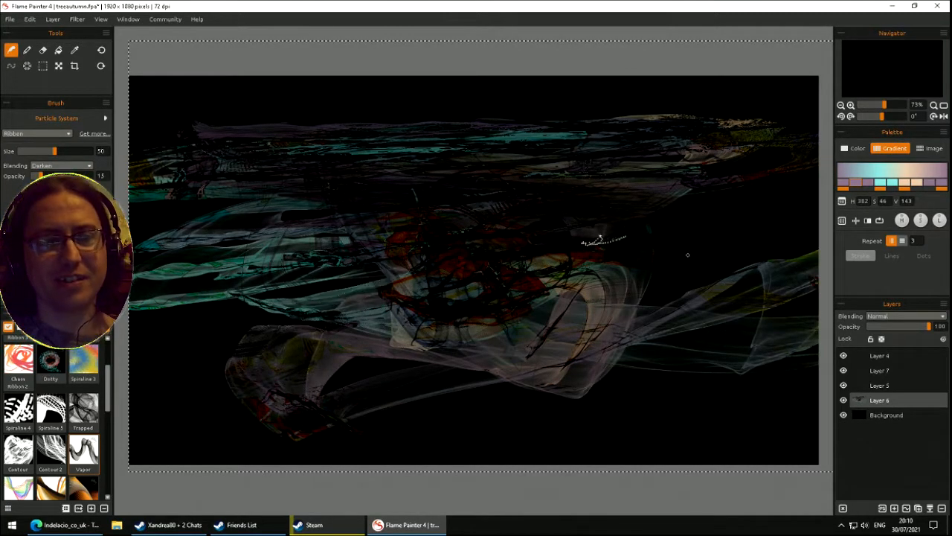
# - Add more overlapping Vapor strokes on the canvas's right side, through the middle and around the lower centre
pyautogui.moveTo(603, 249)
pyautogui.mouseDown()
pyautogui.moveTo(709, 187)
pyautogui.moveTo(735, 312)
pyautogui.moveTo(740, 180)
pyautogui.moveTo(757, 348)
pyautogui.moveTo(738, 180)
pyautogui.moveTo(768, 297)
pyautogui.moveTo(746, 182)
pyautogui.moveTo(747, 199)
pyautogui.moveTo(832, 188)
pyautogui.moveTo(796, 199)
pyautogui.moveTo(753, 127)
pyautogui.moveTo(770, 264)
pyautogui.moveTo(751, 108)
pyautogui.mouseUp()
pyautogui.moveTo(679, 315)
pyautogui.mouseDown()
pyautogui.moveTo(624, 387)
pyautogui.moveTo(476, 402)
pyautogui.moveTo(327, 350)
pyautogui.moveTo(154, 258)
pyautogui.moveTo(178, 268)
pyautogui.moveTo(216, 261)
pyautogui.moveTo(264, 233)
pyautogui.moveTo(720, 262)
pyautogui.mouseUp()
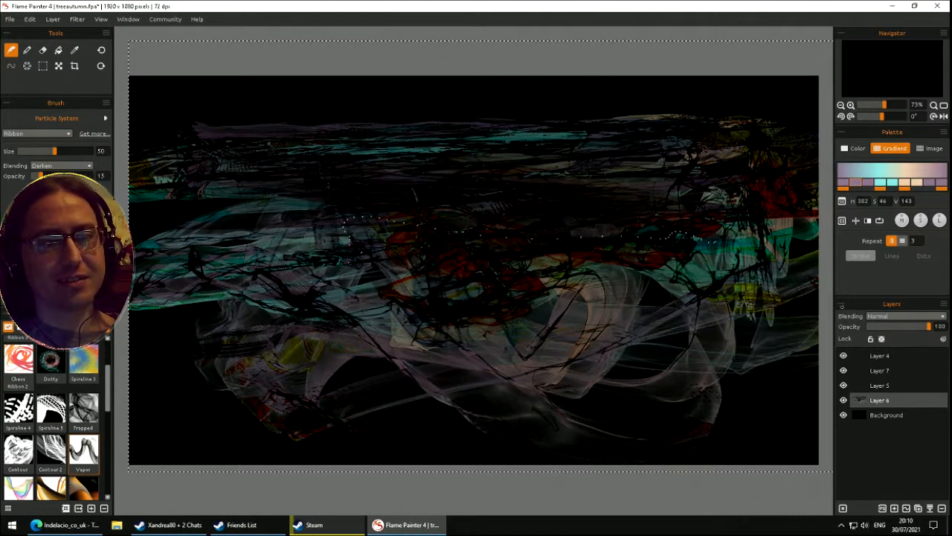
pyautogui.moveTo(482, 235)
pyautogui.mouseDown()
pyautogui.moveTo(372, 245)
pyautogui.moveTo(258, 203)
pyautogui.mouseUp()
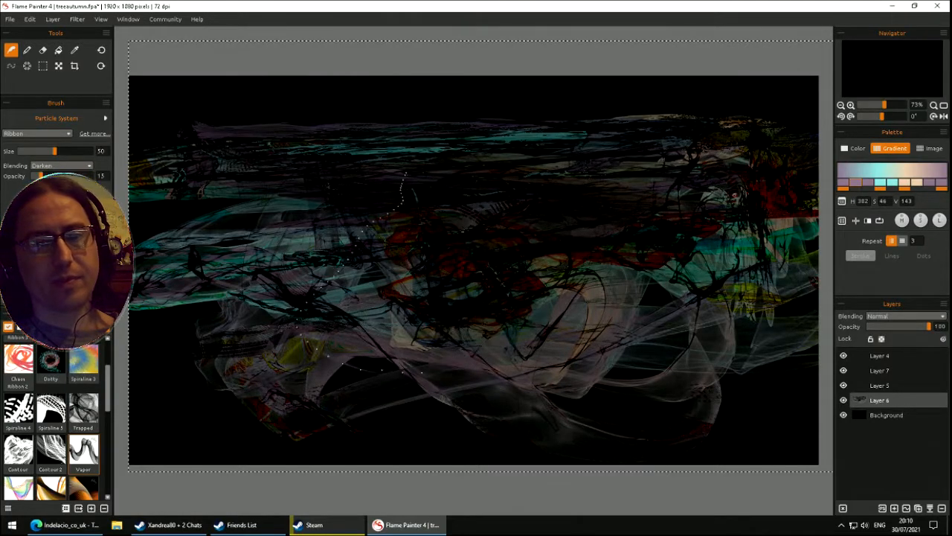
pyautogui.moveTo(559, 370); pyautogui.dragTo(527, 320)
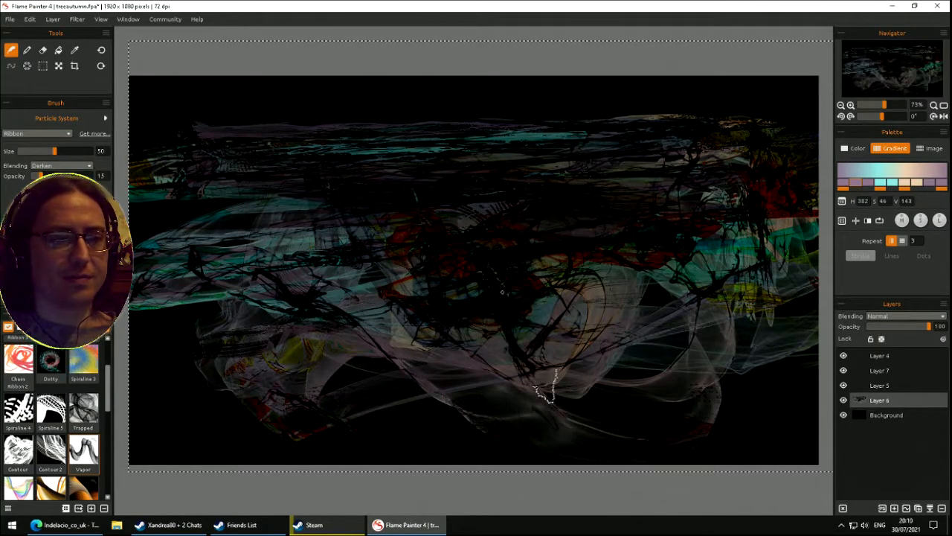
# - Clear Layer 6 and paint fresh Vapor strokes across the middle of the empty canvas
pyautogui.press('Delete')
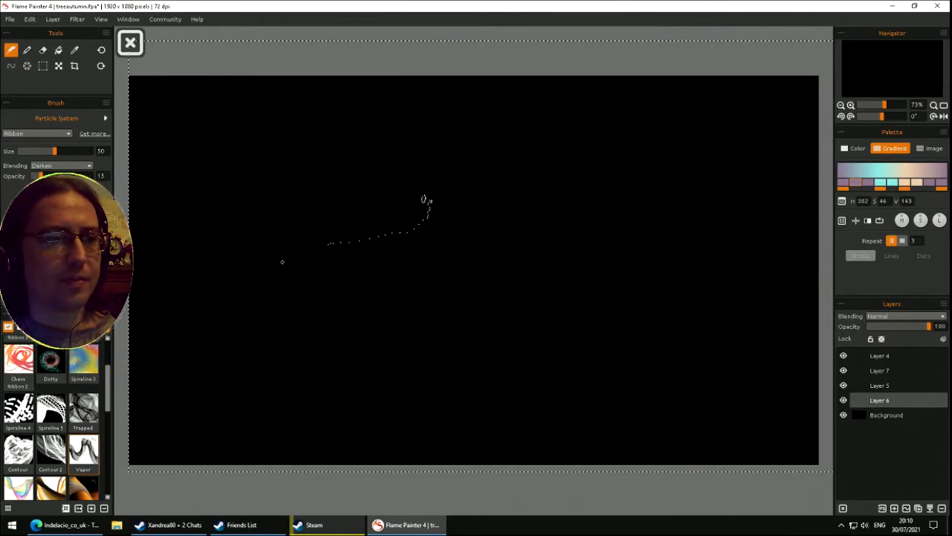
pyautogui.moveTo(494, 318); pyautogui.dragTo(332, 208)
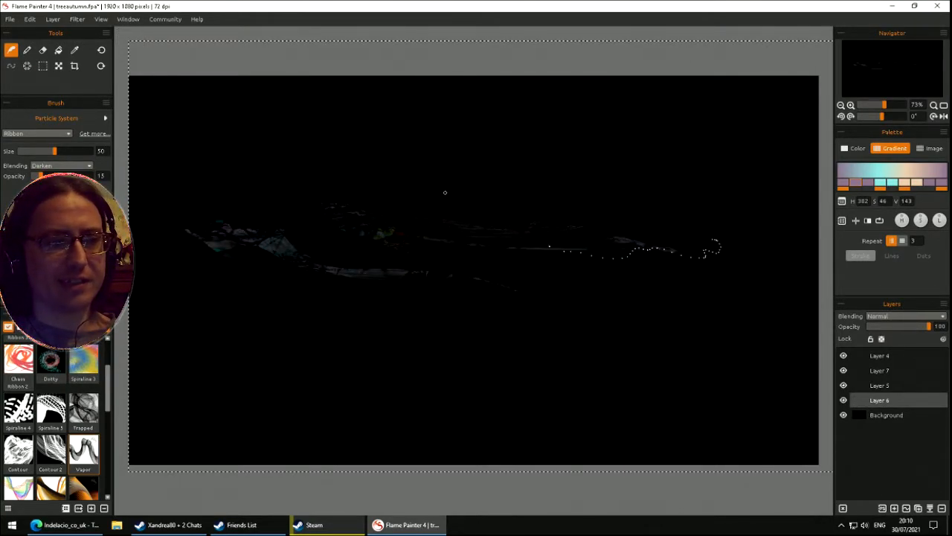
pyautogui.moveTo(467, 288); pyautogui.dragTo(349, 323)
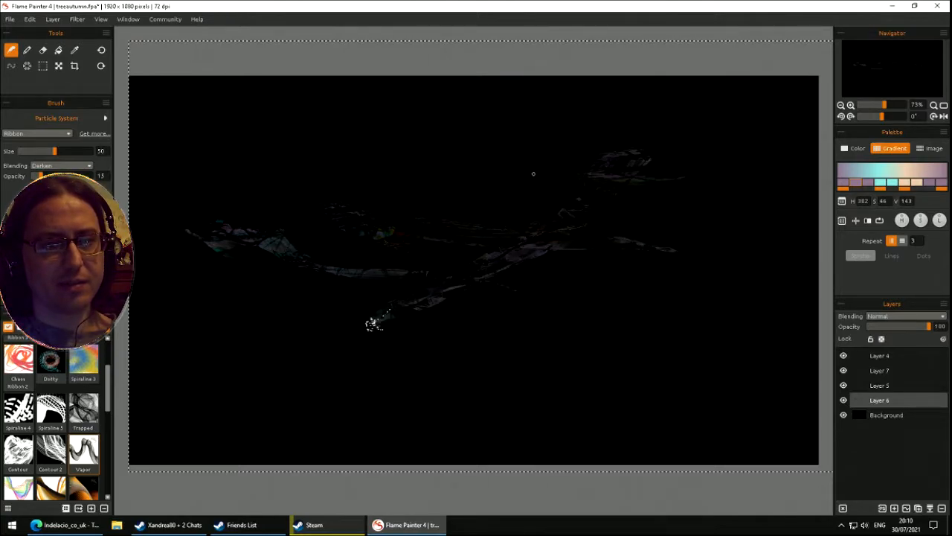
# - Clear the layer again and paint long Vapor strokes across the lower and central parts of the canvas
pyautogui.press('Delete')
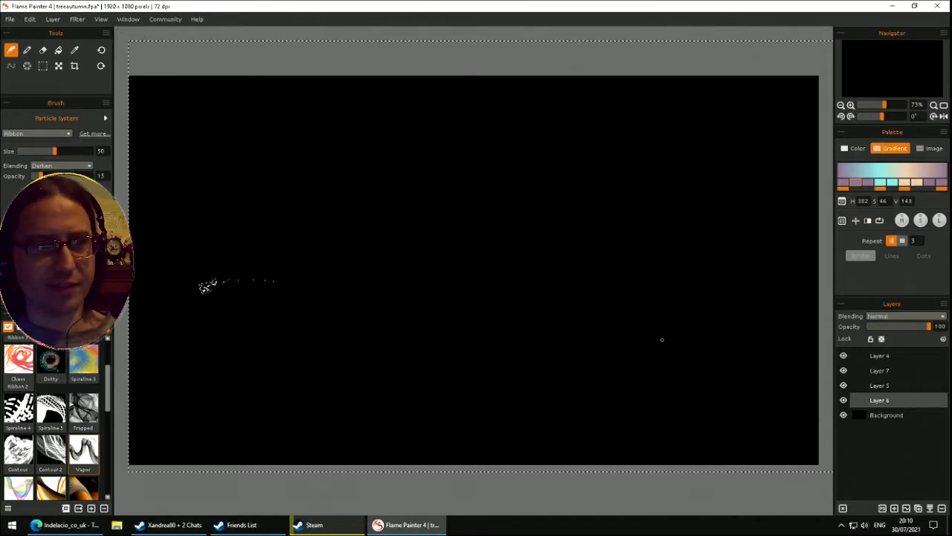
pyautogui.moveTo(203, 320); pyautogui.dragTo(392, 412)
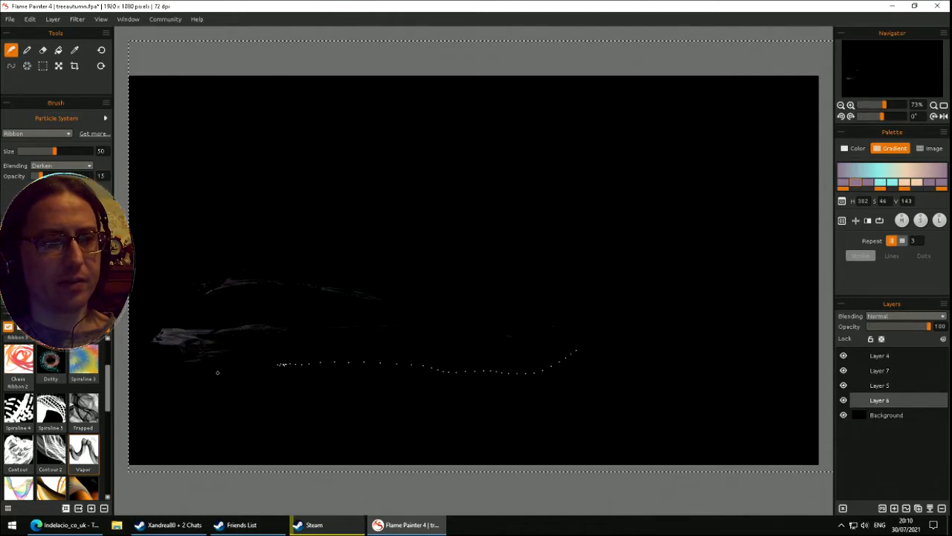
pyautogui.moveTo(716, 389)
pyautogui.mouseDown()
pyautogui.moveTo(516, 417)
pyautogui.moveTo(315, 361)
pyautogui.mouseUp()
pyautogui.moveTo(334, 260); pyautogui.dragTo(247, 209)
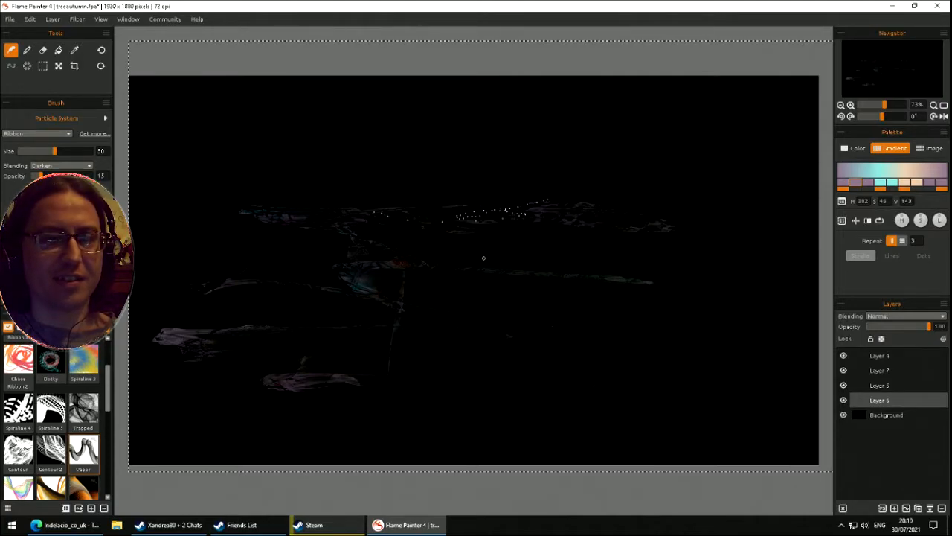
# - Clear the Vapor strokes and paint long looping multicoloured strokes across the canvas with the 80s Vibe brush
pyautogui.press('Delete')
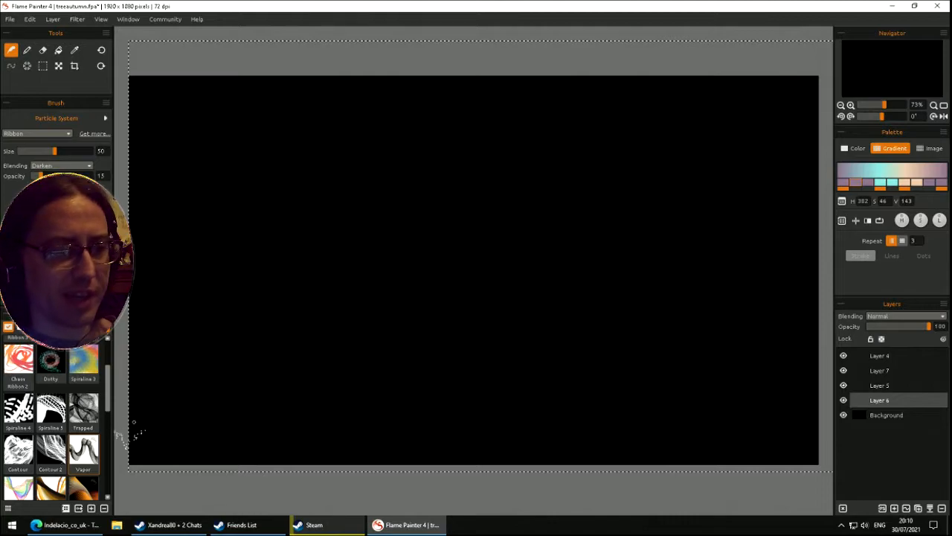
pyautogui.scroll(-3, 108, 407)
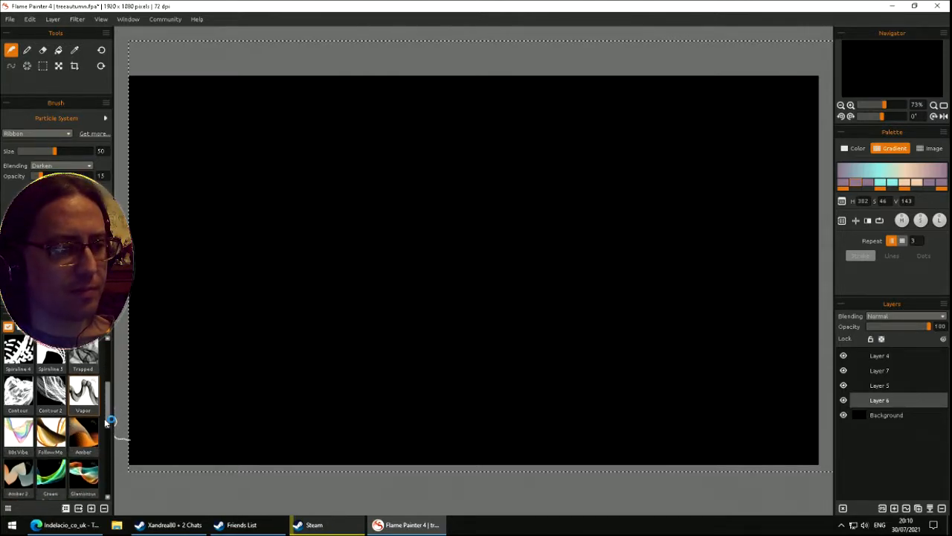
pyautogui.click(18, 432)
pyautogui.moveTo(244, 241)
pyautogui.mouseDown()
pyautogui.moveTo(512, 220)
pyautogui.moveTo(586, 241)
pyautogui.moveTo(621, 285)
pyautogui.moveTo(206, 291)
pyautogui.moveTo(674, 291)
pyautogui.mouseUp()
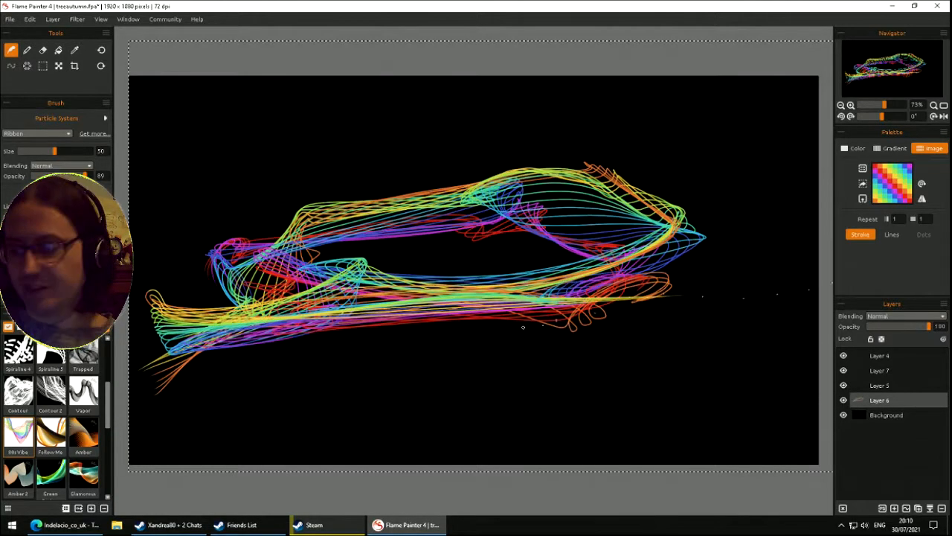
# - Clear the layer and paint long, roughly horizontal 80s Vibe strokes across the middle and lower canvas
pyautogui.press('Delete')
pyautogui.moveTo(447, 302)
pyautogui.mouseDown()
pyautogui.moveTo(762, 305)
pyautogui.moveTo(811, 357)
pyautogui.mouseUp()
pyautogui.moveTo(213, 360)
pyautogui.mouseDown()
pyautogui.moveTo(389, 379)
pyautogui.moveTo(754, 393)
pyautogui.moveTo(815, 408)
pyautogui.mouseUp()
pyautogui.moveTo(406, 314)
pyautogui.mouseDown()
pyautogui.moveTo(171, 324)
pyautogui.moveTo(818, 356)
pyautogui.mouseUp()
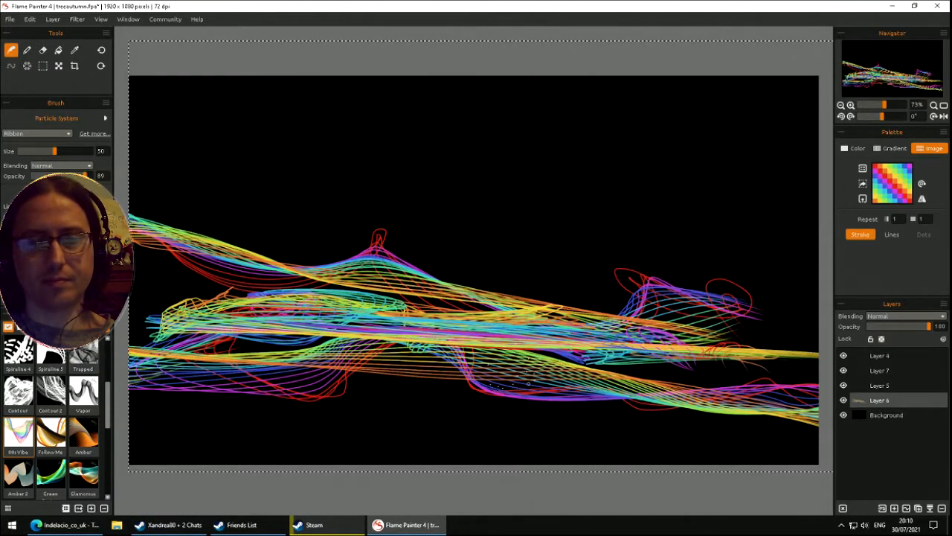
# - Reduce the brush size to 14 and paint looping 80s Vibe test strokes, clearing the layer between attempts
pyautogui.press('Delete')
pyautogui.moveTo(614, 291)
pyautogui.mouseDown()
pyautogui.moveTo(168, 297)
pyautogui.moveTo(369, 465)
pyautogui.moveTo(253, 246)
pyautogui.moveTo(714, 357)
pyautogui.moveTo(446, 439)
pyautogui.moveTo(682, 52)
pyautogui.moveTo(561, 460)
pyautogui.mouseUp()
pyautogui.moveTo(398, 495)
pyautogui.mouseDown()
pyautogui.moveTo(185, 446)
pyautogui.moveTo(744, 172)
pyautogui.moveTo(714, 432)
pyautogui.moveTo(565, 454)
pyautogui.mouseUp()
pyautogui.moveTo(205, 266)
pyautogui.mouseDown()
pyautogui.moveTo(447, 93)
pyautogui.moveTo(781, 141)
pyautogui.moveTo(789, 253)
pyautogui.moveTo(357, 488)
pyautogui.moveTo(171, 142)
pyautogui.moveTo(276, 97)
pyautogui.moveTo(796, 290)
pyautogui.moveTo(103, 136)
pyautogui.moveTo(297, 112)
pyautogui.moveTo(149, 111)
pyautogui.moveTo(803, 276)
pyautogui.moveTo(416, 342)
pyautogui.moveTo(788, 357)
pyautogui.moveTo(800, 249)
pyautogui.moveTo(565, 395)
pyautogui.moveTo(223, 402)
pyautogui.moveTo(171, 312)
pyautogui.moveTo(826, 252)
pyautogui.moveTo(298, 320)
pyautogui.moveTo(357, 216)
pyautogui.moveTo(799, 96)
pyautogui.moveTo(662, 530)
pyautogui.moveTo(521, 483)
pyautogui.moveTo(334, 134)
pyautogui.moveTo(236, 100)
pyautogui.mouseUp()
pyautogui.hotkey('ctrl', 'z')
pyautogui.moveTo(188, 261)
pyautogui.mouseDown()
pyautogui.moveTo(289, 310)
pyautogui.moveTo(334, 213)
pyautogui.moveTo(357, 193)
pyautogui.moveTo(356, 318)
pyautogui.moveTo(446, 240)
pyautogui.moveTo(474, 362)
pyautogui.moveTo(491, 368)
pyautogui.mouseUp()
pyautogui.moveTo(543, 187)
pyautogui.mouseDown()
pyautogui.moveTo(519, 399)
pyautogui.moveTo(684, 350)
pyautogui.moveTo(513, 111)
pyautogui.moveTo(489, 112)
pyautogui.mouseUp()
pyautogui.press('Delete')
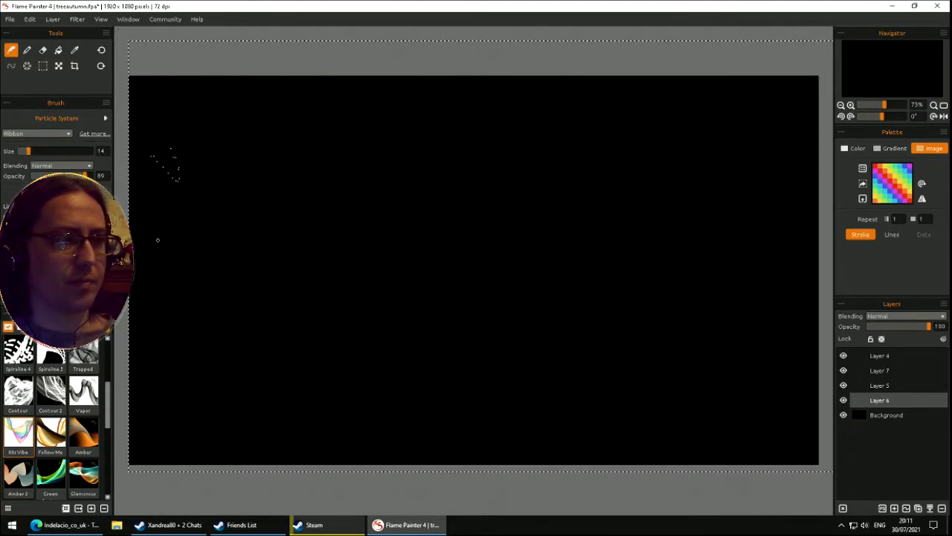
pyautogui.moveTo(308, 240)
pyautogui.mouseDown()
pyautogui.moveTo(193, 111)
pyautogui.moveTo(281, 175)
pyautogui.mouseUp()
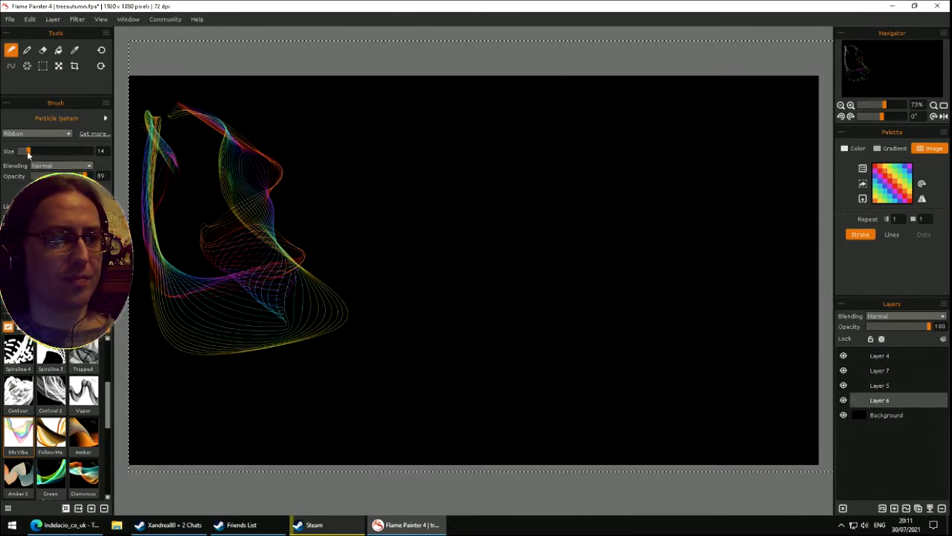
# - Clear the layer and draw a large letter B on the canvas's left side with the 80s Vibe brush
pyautogui.press('Delete')
pyautogui.moveTo(178, 195)
pyautogui.mouseDown()
pyautogui.moveTo(186, 262)
pyautogui.moveTo(158, 404)
pyautogui.mouseUp()
pyautogui.moveTo(203, 205)
pyautogui.mouseDown()
pyautogui.moveTo(297, 186)
pyautogui.moveTo(192, 273)
pyautogui.moveTo(281, 394)
pyautogui.moveTo(285, 373)
pyautogui.mouseUp()
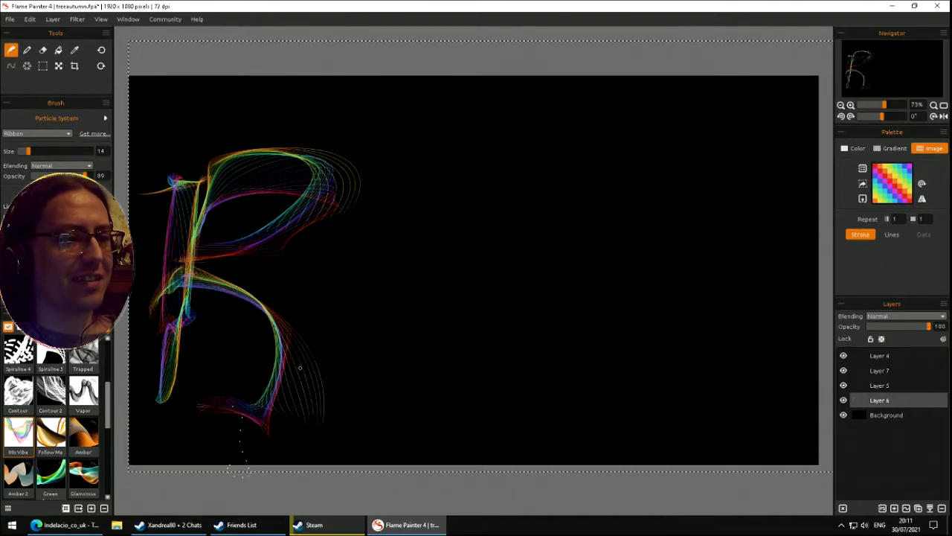
# - Draw a large letter R in the centre of the canvas with the 80s Vibe brush
pyautogui.moveTo(397, 222); pyautogui.dragTo(380, 381)
pyautogui.moveTo(393, 334)
pyautogui.mouseDown()
pyautogui.moveTo(428, 216)
pyautogui.moveTo(408, 331)
pyautogui.mouseUp()
pyautogui.moveTo(498, 442); pyautogui.dragTo(502, 427)
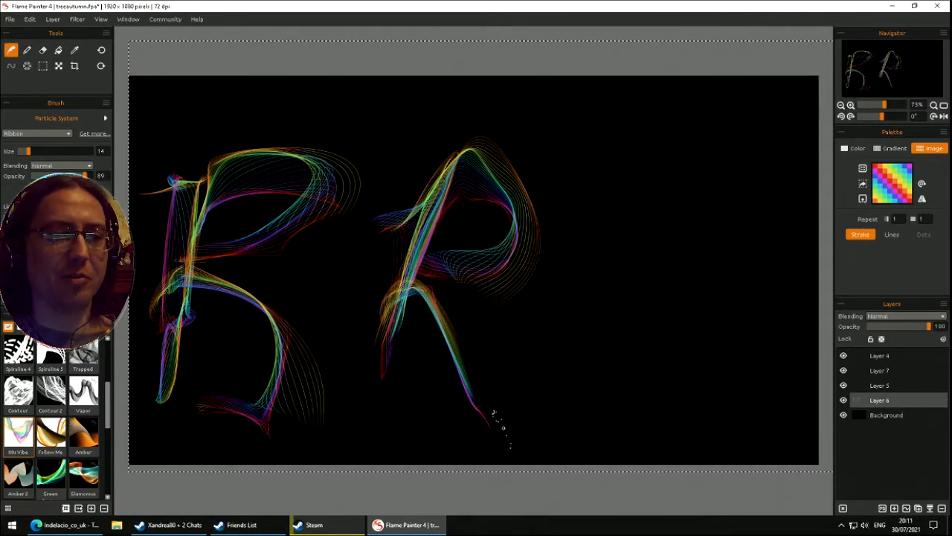
# - Draw a large letter B on the right side of the canvas, beside the R
pyautogui.moveTo(609, 156); pyautogui.dragTo(547, 457)
pyautogui.moveTo(573, 424)
pyautogui.mouseDown()
pyautogui.moveTo(737, 315)
pyautogui.moveTo(588, 285)
pyautogui.mouseUp()
pyautogui.moveTo(581, 252)
pyautogui.mouseDown()
pyautogui.moveTo(732, 235)
pyautogui.moveTo(591, 185)
pyautogui.mouseUp()
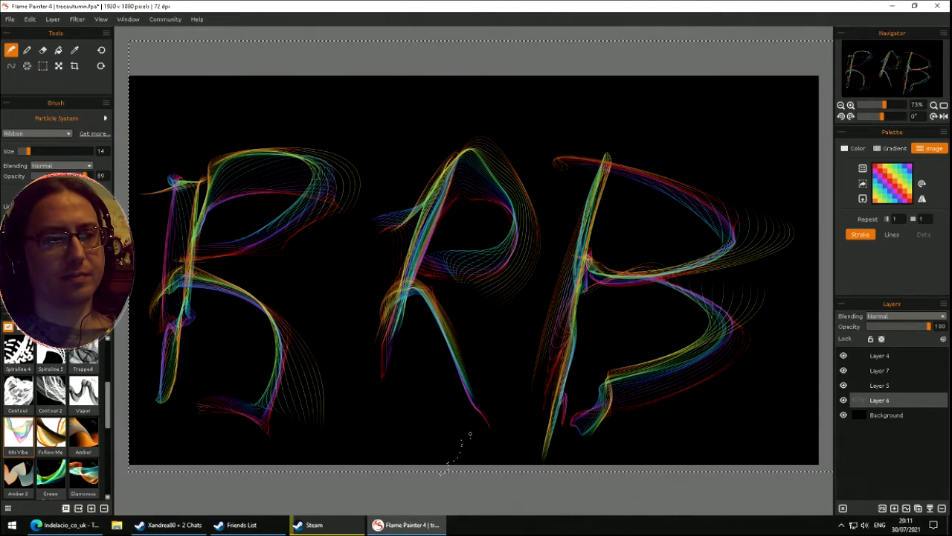
# - Paint a few more sweeping 80s Vibe strokes across the canvas
pyautogui.moveTo(487, 175)
pyautogui.mouseDown()
pyautogui.moveTo(771, 274)
pyautogui.moveTo(216, 387)
pyautogui.moveTo(622, 219)
pyautogui.moveTo(313, 160)
pyautogui.moveTo(245, 328)
pyautogui.moveTo(297, 417)
pyautogui.moveTo(605, 121)
pyautogui.moveTo(446, 126)
pyautogui.moveTo(714, 186)
pyautogui.moveTo(664, 222)
pyautogui.moveTo(595, 439)
pyautogui.moveTo(520, 298)
pyautogui.moveTo(699, 357)
pyautogui.moveTo(618, 171)
pyautogui.mouseUp()
pyautogui.moveTo(101, 374)
pyautogui.mouseDown()
pyautogui.moveTo(476, 171)
pyautogui.moveTo(417, 372)
pyautogui.moveTo(238, 246)
pyautogui.moveTo(627, 122)
pyautogui.mouseUp()
pyautogui.moveTo(571, 63)
pyautogui.mouseDown()
pyautogui.moveTo(372, 305)
pyautogui.moveTo(283, 178)
pyautogui.moveTo(245, 156)
pyautogui.moveTo(545, 266)
pyautogui.moveTo(223, 164)
pyautogui.moveTo(744, 216)
pyautogui.moveTo(669, 327)
pyautogui.moveTo(685, 346)
pyautogui.moveTo(521, 313)
pyautogui.moveTo(674, 286)
pyautogui.moveTo(744, 297)
pyautogui.moveTo(726, 314)
pyautogui.moveTo(581, 291)
pyautogui.moveTo(699, 298)
pyautogui.moveTo(316, 209)
pyautogui.mouseUp()
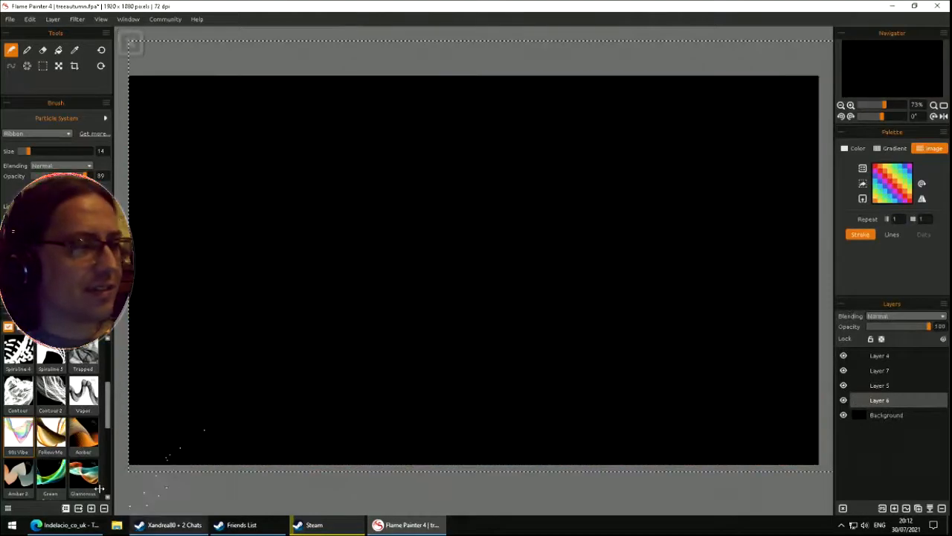
# - Clear the layer and paint broad arching ribbons with the Follow Me brush, undoing the first attempt
pyautogui.click(130, 42)
pyautogui.click(51, 435)
pyautogui.moveTo(208, 249)
pyautogui.mouseDown()
pyautogui.moveTo(264, 146)
pyautogui.moveTo(329, 118)
pyautogui.moveTo(400, 278)
pyautogui.moveTo(352, 396)
pyautogui.moveTo(315, 387)
pyautogui.moveTo(485, 416)
pyautogui.moveTo(615, 290)
pyautogui.mouseUp()
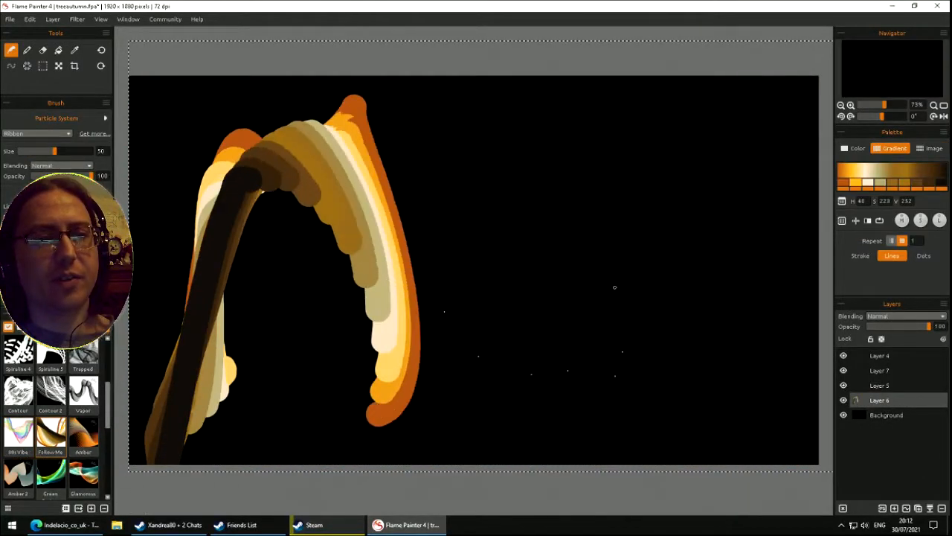
pyautogui.moveTo(506, 196)
pyautogui.mouseDown()
pyautogui.moveTo(476, 293)
pyautogui.moveTo(493, 313)
pyautogui.moveTo(513, 302)
pyautogui.moveTo(506, 298)
pyautogui.mouseUp()
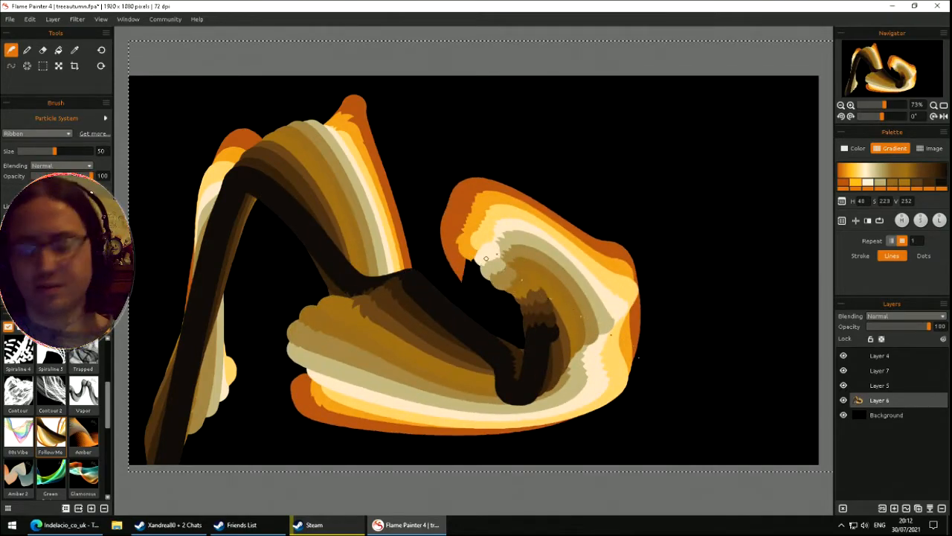
pyautogui.hotkey('ctrl', 'z')
pyautogui.moveTo(168, 380)
pyautogui.mouseDown()
pyautogui.moveTo(243, 133)
pyautogui.moveTo(310, 117)
pyautogui.moveTo(487, 247)
pyautogui.moveTo(527, 410)
pyautogui.moveTo(528, 392)
pyautogui.moveTo(684, 300)
pyautogui.mouseUp()
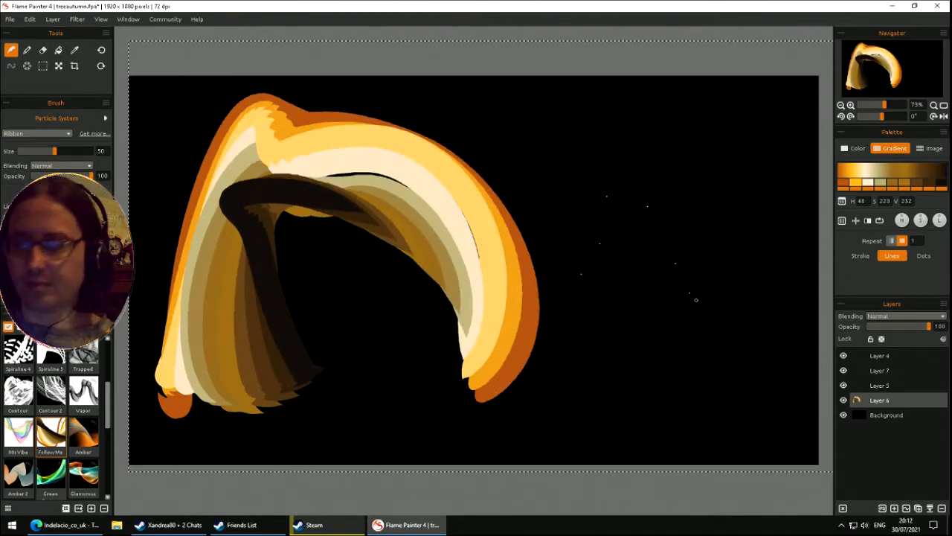
# - Remove the Follow Me ribbon and choose the full rainbow gradient from the gradient library
pyautogui.hotkey('ctrl', 'z')
pyautogui.click(841, 221)
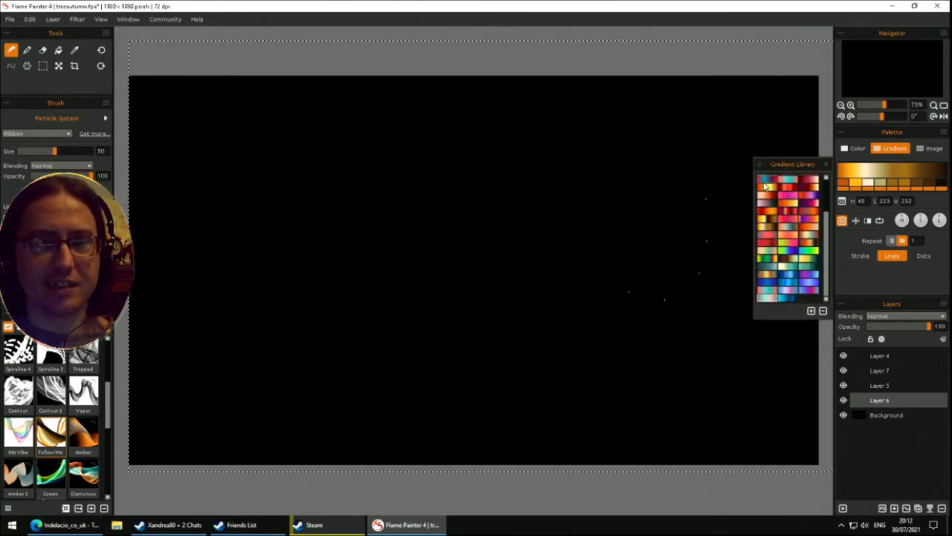
pyautogui.click(764, 181)
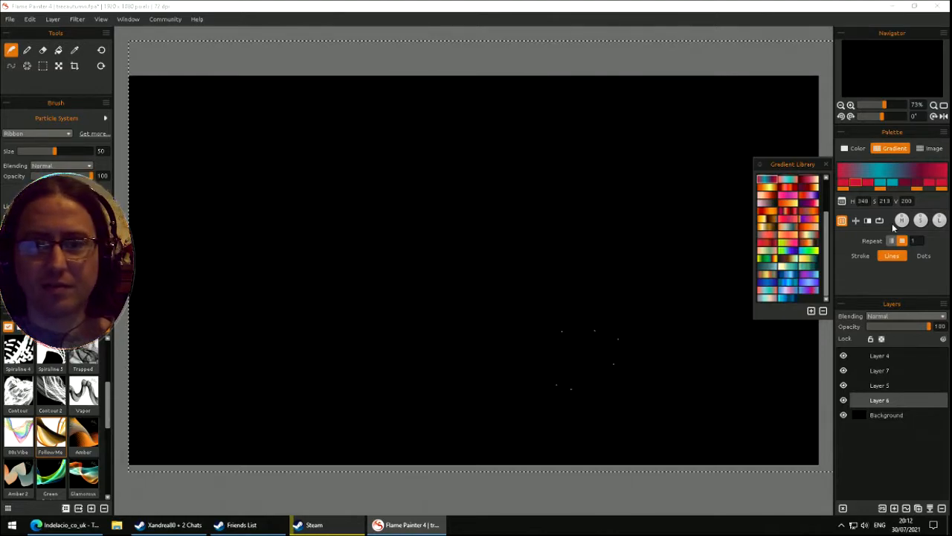
pyautogui.scroll(5, 826, 238)
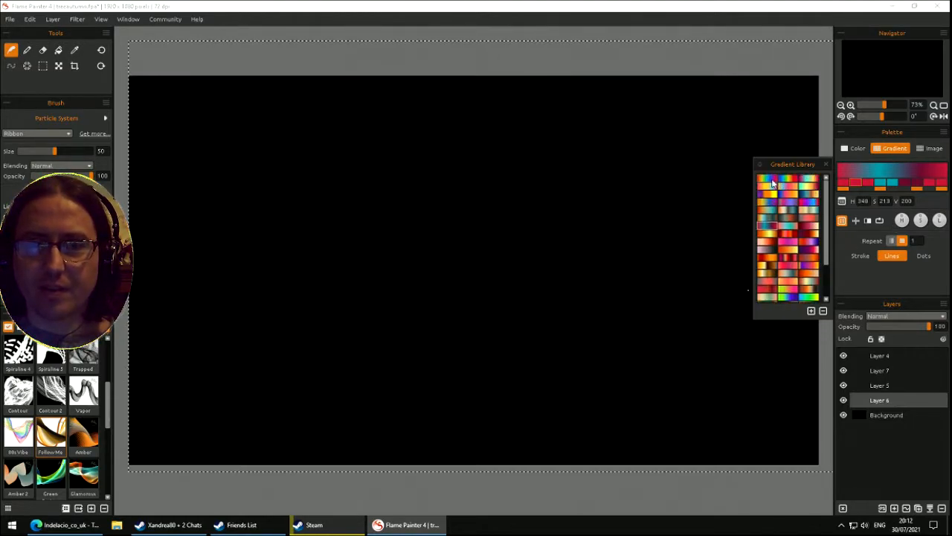
pyautogui.click(766, 180)
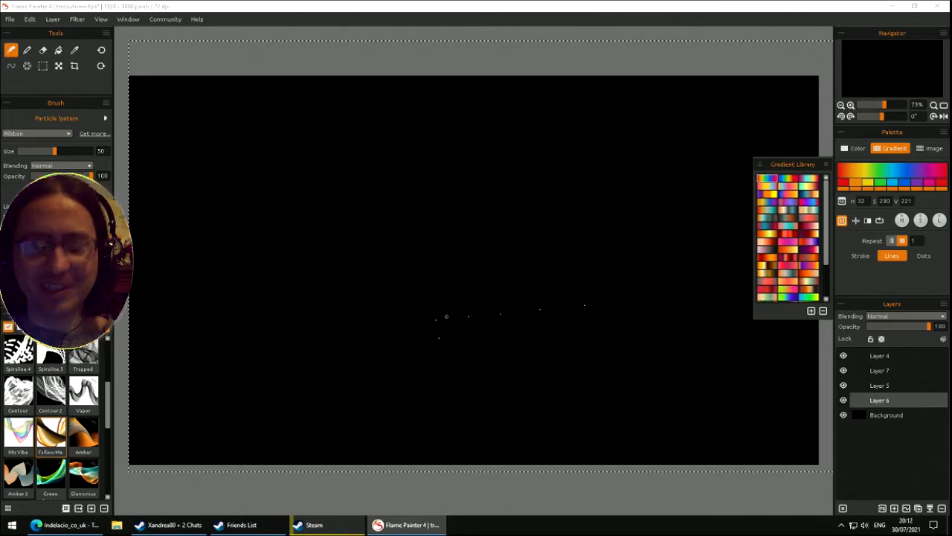
# - Try painting rainbow Follow Me strokes from the lower left towards the right, clearing the layer after each attempt
pyautogui.moveTo(210, 368)
pyautogui.mouseDown()
pyautogui.moveTo(256, 203)
pyautogui.moveTo(418, 147)
pyautogui.moveTo(514, 215)
pyautogui.moveTo(547, 344)
pyautogui.mouseUp()
pyautogui.press('Delete')
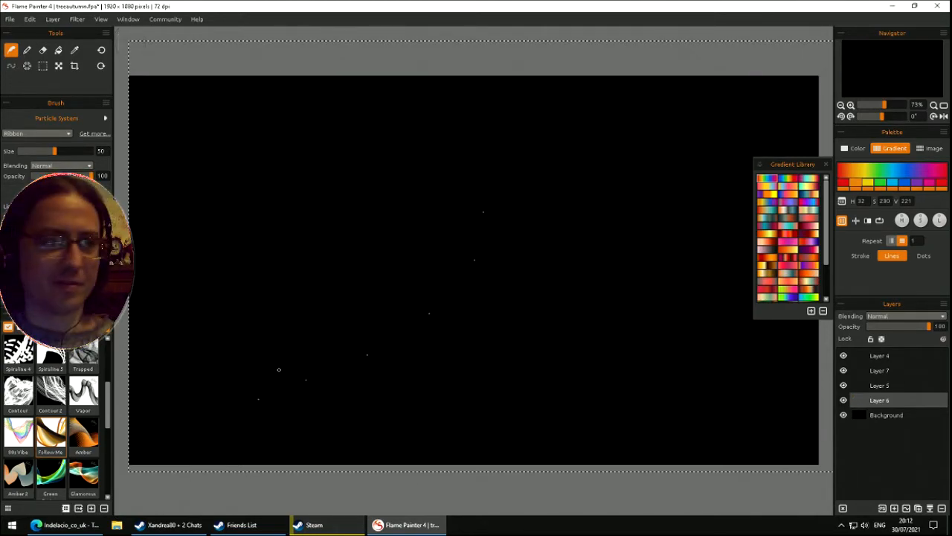
pyautogui.moveTo(190, 357)
pyautogui.mouseDown()
pyautogui.moveTo(223, 283)
pyautogui.moveTo(371, 167)
pyautogui.moveTo(440, 132)
pyautogui.moveTo(532, 164)
pyautogui.moveTo(621, 249)
pyautogui.moveTo(650, 374)
pyautogui.mouseUp()
pyautogui.press('Delete')
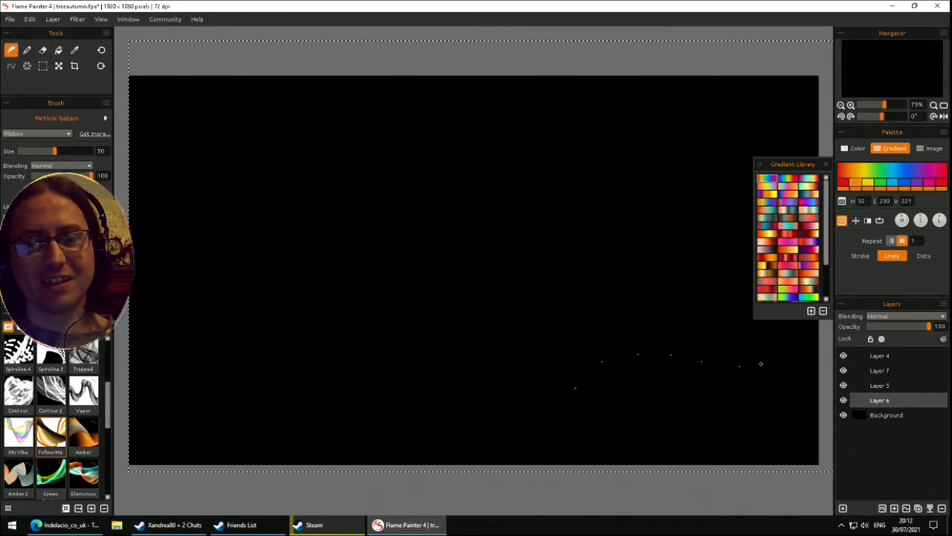
# - Paint Follow Me rainbow arches from the lower right to the lower left, clearing the layer between attempts
pyautogui.moveTo(762, 367)
pyautogui.mouseDown()
pyautogui.moveTo(670, 238)
pyautogui.moveTo(605, 199)
pyautogui.moveTo(479, 194)
pyautogui.moveTo(405, 235)
pyautogui.moveTo(337, 291)
pyautogui.moveTo(256, 384)
pyautogui.moveTo(390, 380)
pyautogui.mouseUp()
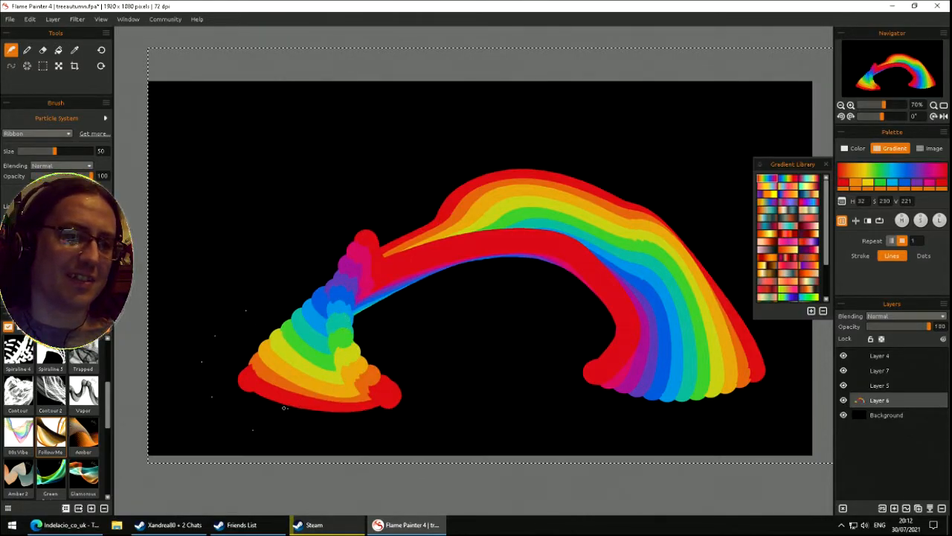
pyautogui.moveTo(238, 376)
pyautogui.mouseDown()
pyautogui.moveTo(393, 120)
pyautogui.moveTo(578, 130)
pyautogui.moveTo(732, 345)
pyautogui.moveTo(705, 445)
pyautogui.mouseUp()
pyautogui.press('Delete')
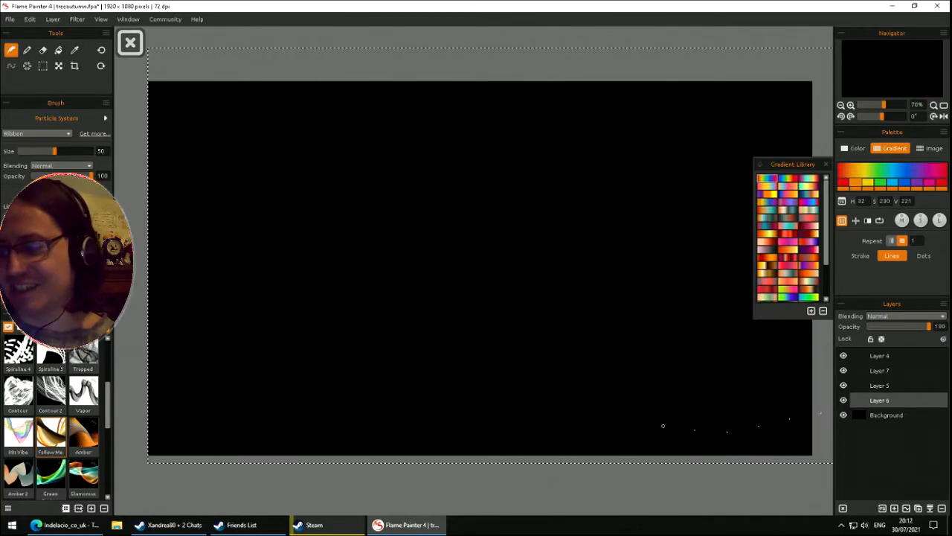
pyautogui.moveTo(693, 383)
pyautogui.mouseDown()
pyautogui.moveTo(625, 198)
pyautogui.moveTo(315, 239)
pyautogui.moveTo(267, 397)
pyautogui.moveTo(312, 394)
pyautogui.mouseUp()
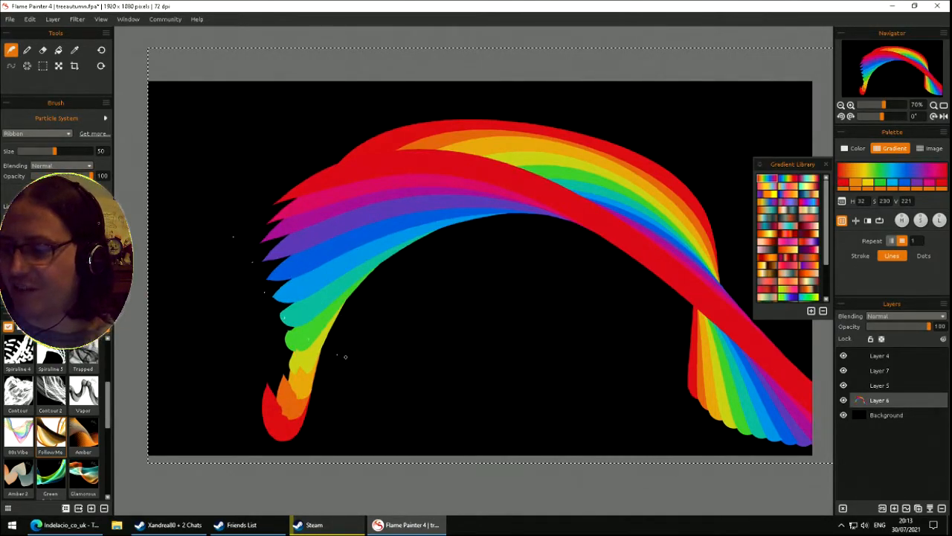
# - Paint a new rainbow arch on the cleared layer and move it down to X -17, Y 152
pyautogui.press('Delete')
pyautogui.moveTo(346, 328)
pyautogui.mouseDown()
pyautogui.moveTo(462, 128)
pyautogui.moveTo(659, 185)
pyautogui.moveTo(646, 209)
pyautogui.mouseUp()
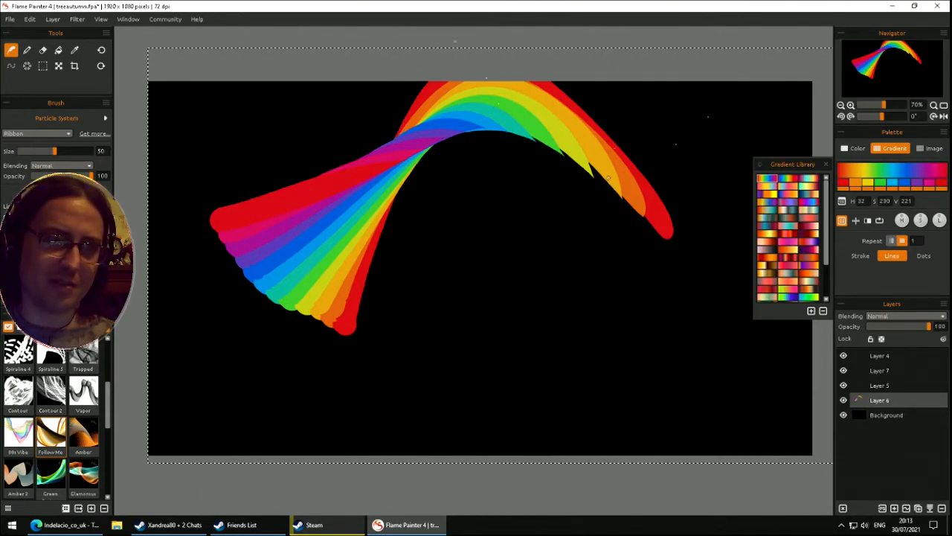
pyautogui.hotkey('ctrl', 't')
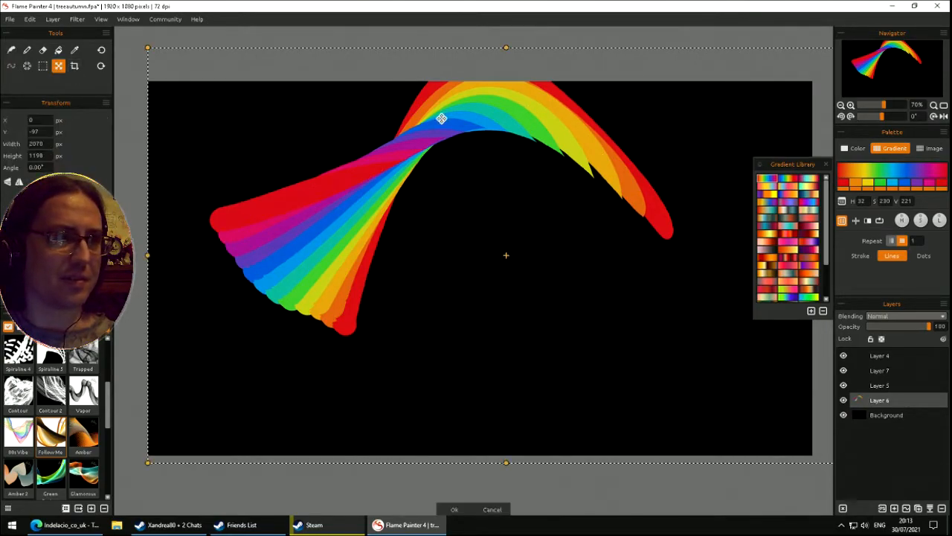
pyautogui.moveTo(435, 198); pyautogui.dragTo(436, 202)
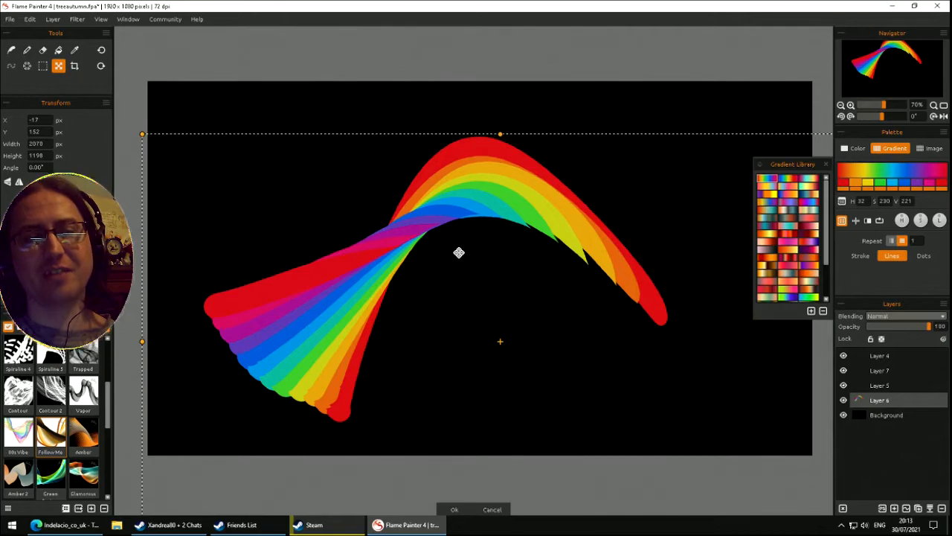
# - Clear the layer, close the gradient library and paint swirling strokes with the Amber brush, removing the first attempt
pyautogui.press('Delete')
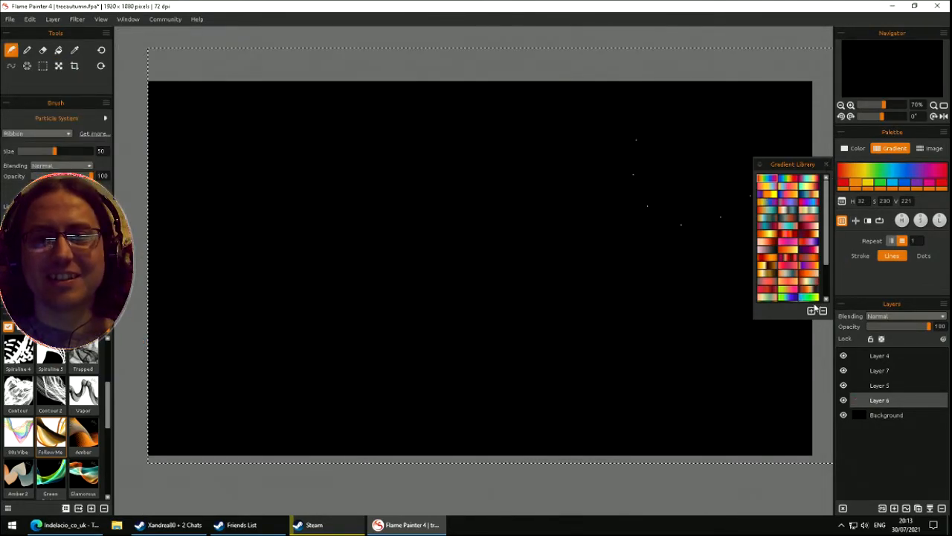
pyautogui.click(842, 221)
pyautogui.click(83, 434)
pyautogui.moveTo(418, 214)
pyautogui.mouseDown()
pyautogui.moveTo(475, 302)
pyautogui.moveTo(373, 400)
pyautogui.moveTo(266, 234)
pyautogui.moveTo(373, 161)
pyautogui.moveTo(535, 232)
pyautogui.moveTo(533, 289)
pyautogui.moveTo(479, 321)
pyautogui.moveTo(247, 409)
pyautogui.moveTo(264, 237)
pyautogui.moveTo(363, 113)
pyautogui.moveTo(395, 103)
pyautogui.moveTo(382, 121)
pyautogui.moveTo(291, 151)
pyautogui.moveTo(251, 150)
pyautogui.mouseUp()
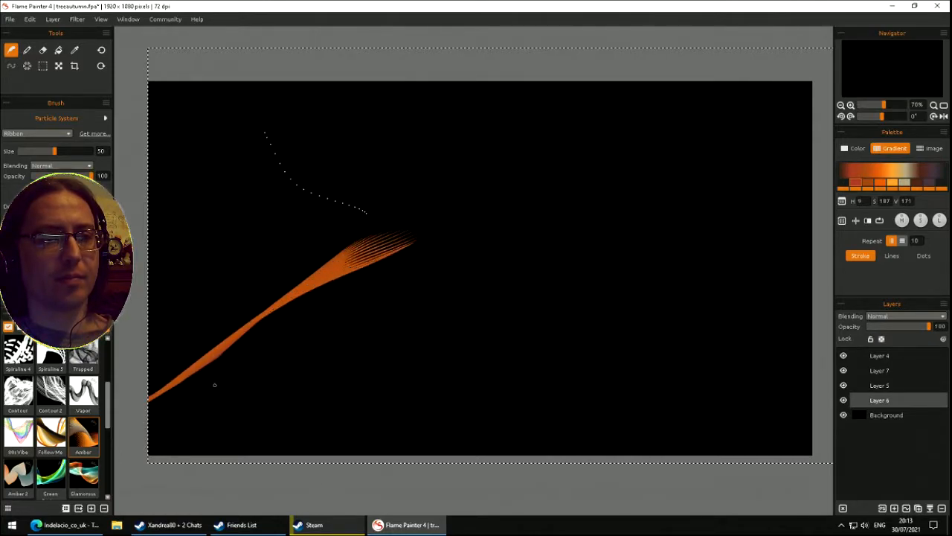
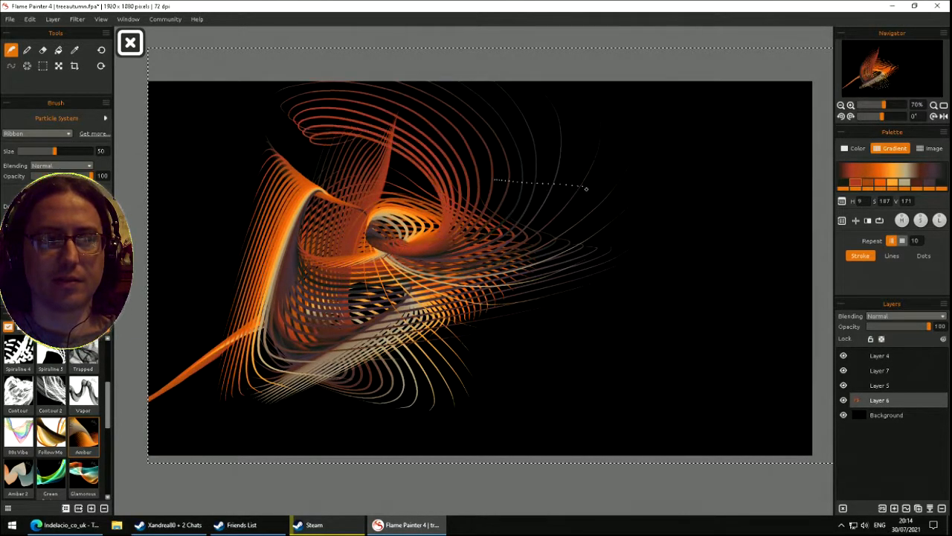
pyautogui.hotkey('ctrl', 'z')
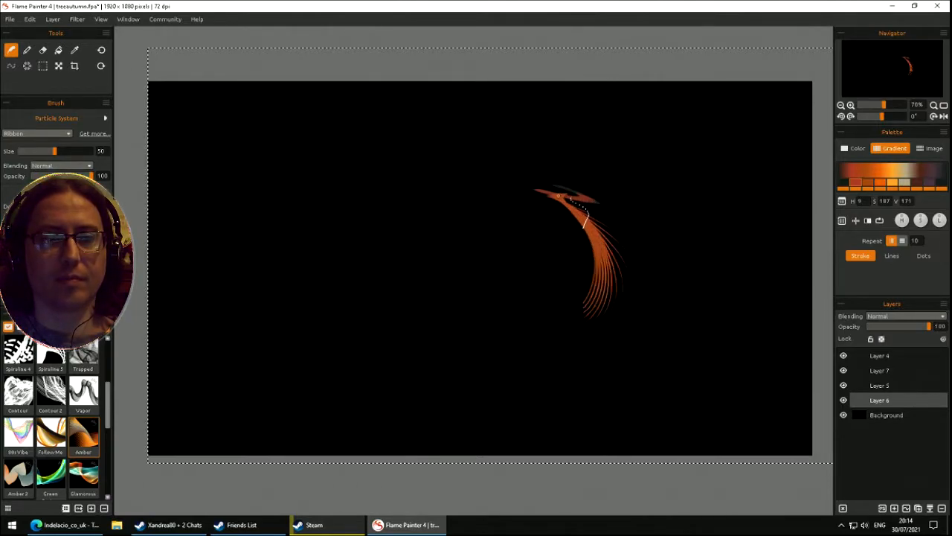
# - Paint a winged, bird-like figure with Amber brush strokes in the upper right of the canvas, and clear the layer
pyautogui.moveTo(537, 171); pyautogui.dragTo(567, 198)
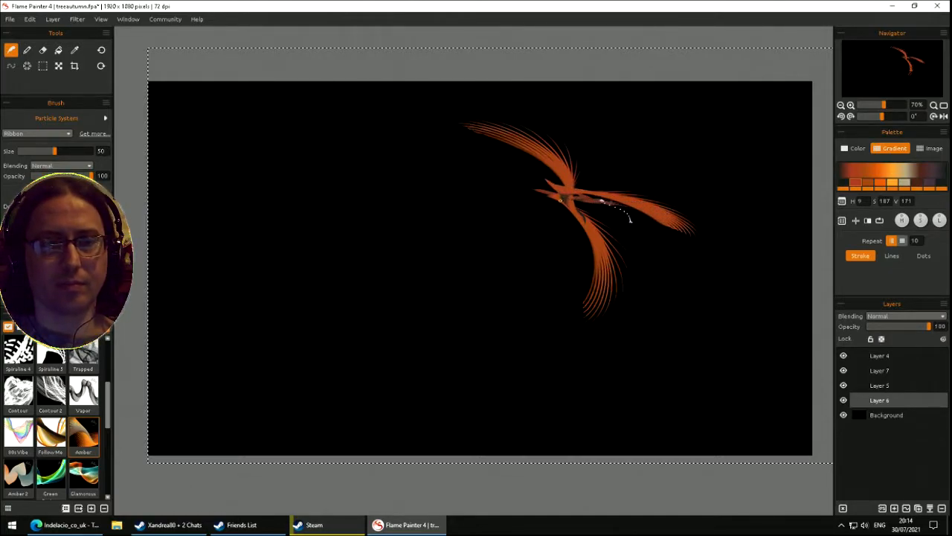
pyautogui.moveTo(627, 149); pyautogui.dragTo(571, 195)
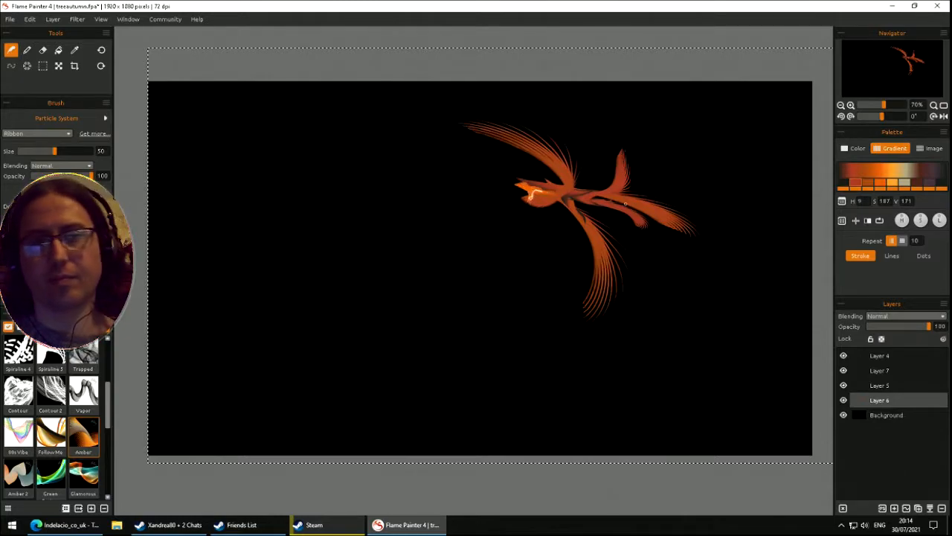
pyautogui.moveTo(628, 213); pyautogui.dragTo(634, 208)
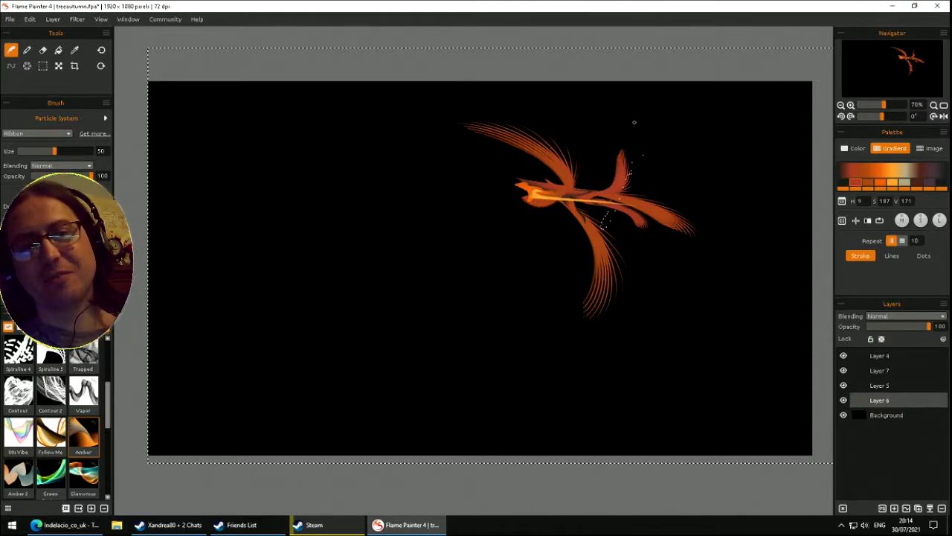
pyautogui.moveTo(518, 193)
pyautogui.mouseDown()
pyautogui.moveTo(554, 208)
pyautogui.moveTo(528, 193)
pyautogui.mouseUp()
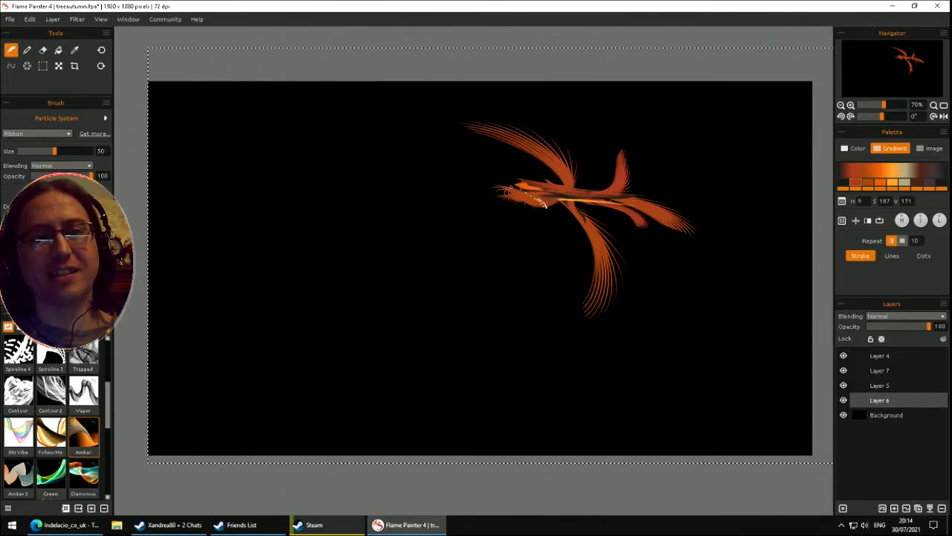
pyautogui.press('Delete')
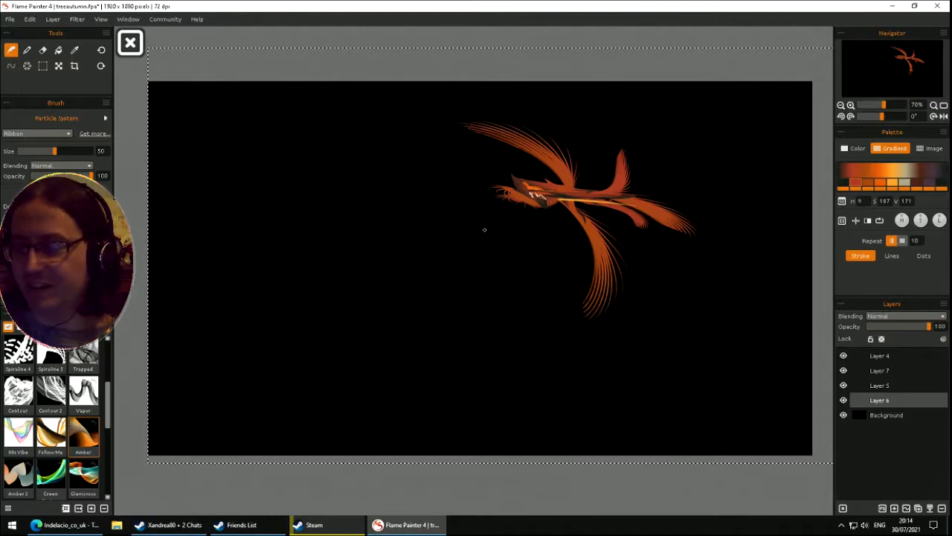
# - Paint an orange arc ending in a tight spiral with the Amber brush, and clear the layer
pyautogui.moveTo(457, 227)
pyautogui.mouseDown()
pyautogui.moveTo(644, 173)
pyautogui.moveTo(650, 191)
pyautogui.moveTo(526, 208)
pyautogui.mouseUp()
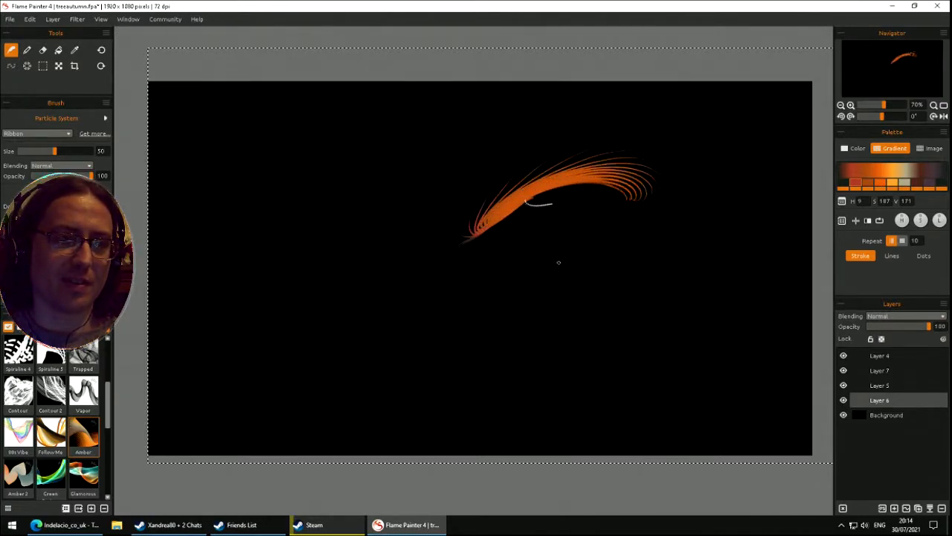
pyautogui.moveTo(587, 260)
pyautogui.mouseDown()
pyautogui.moveTo(540, 207)
pyautogui.moveTo(587, 208)
pyautogui.moveTo(564, 209)
pyautogui.mouseUp()
pyautogui.moveTo(489, 212); pyautogui.dragTo(500, 213)
pyautogui.moveTo(558, 226)
pyautogui.mouseDown()
pyautogui.moveTo(517, 211)
pyautogui.moveTo(476, 242)
pyautogui.moveTo(536, 250)
pyautogui.moveTo(511, 183)
pyautogui.moveTo(506, 261)
pyautogui.moveTo(531, 243)
pyautogui.mouseUp()
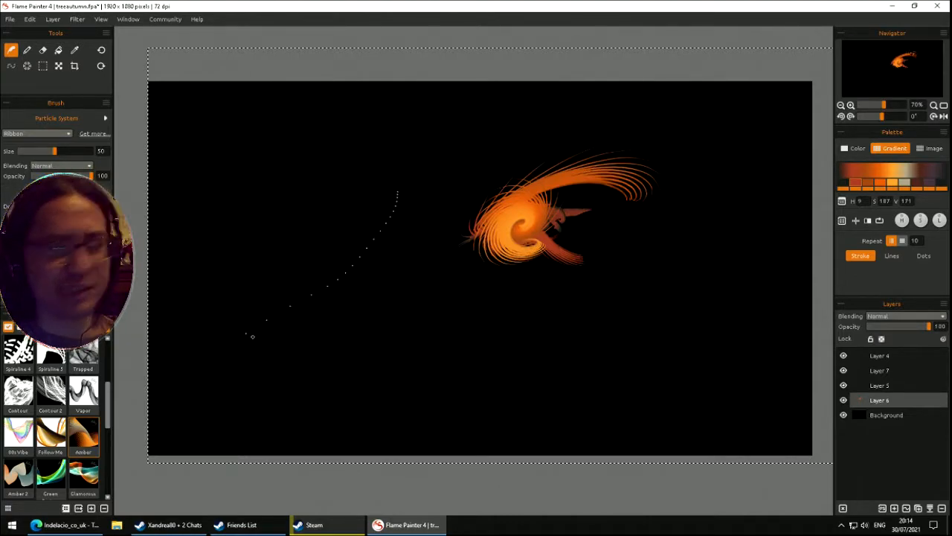
pyautogui.press('Delete')
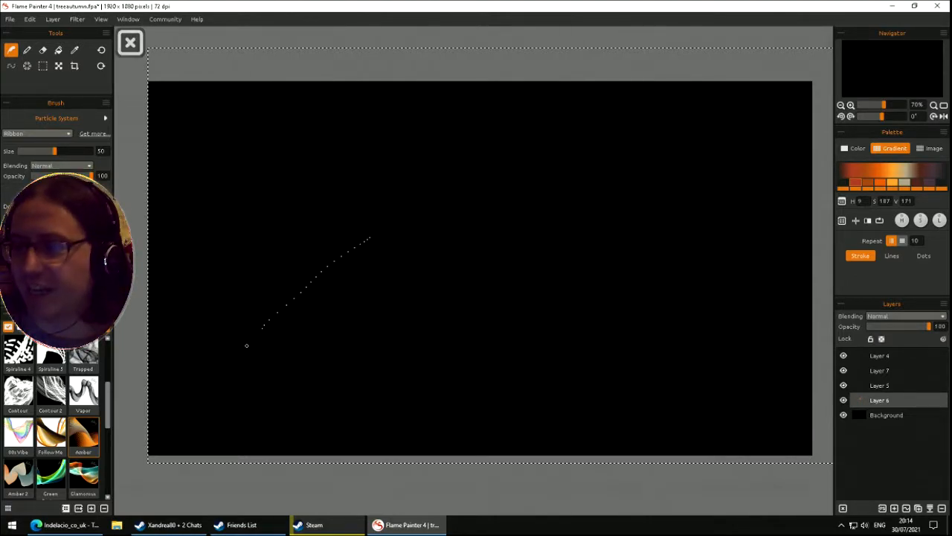
# - Test the Amber 2 brush with a stroke from the lower left to the upper right, and clear the layer
pyautogui.click(21, 483)
pyautogui.moveTo(160, 379)
pyautogui.mouseDown()
pyautogui.moveTo(389, 253)
pyautogui.moveTo(526, 210)
pyautogui.moveTo(446, 269)
pyautogui.moveTo(514, 327)
pyautogui.moveTo(627, 220)
pyautogui.moveTo(404, 162)
pyautogui.moveTo(439, 364)
pyautogui.moveTo(320, 245)
pyautogui.moveTo(471, 89)
pyautogui.moveTo(563, 342)
pyautogui.moveTo(304, 251)
pyautogui.moveTo(578, 175)
pyautogui.moveTo(587, 195)
pyautogui.mouseUp()
pyautogui.press('Delete')
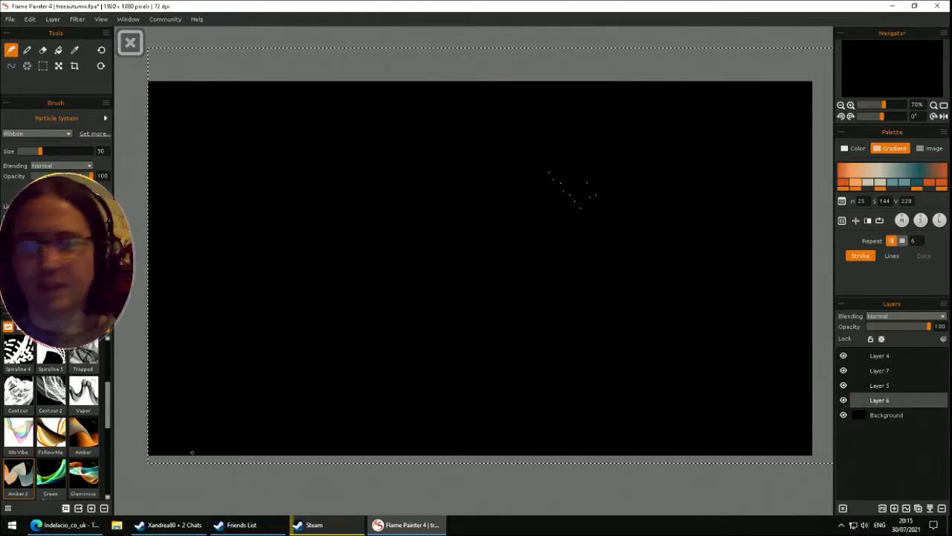
# - Fill the canvas with overlapping strokes of the Green Fantasy brush, and clear the layer
pyautogui.click(50, 472)
pyautogui.moveTo(145, 452)
pyautogui.mouseDown()
pyautogui.moveTo(406, 156)
pyautogui.moveTo(446, 201)
pyautogui.moveTo(469, 189)
pyautogui.moveTo(323, 313)
pyautogui.moveTo(231, 206)
pyautogui.moveTo(417, 245)
pyautogui.moveTo(420, 412)
pyautogui.moveTo(514, 298)
pyautogui.moveTo(416, 216)
pyautogui.moveTo(357, 298)
pyautogui.moveTo(310, 255)
pyautogui.moveTo(402, 223)
pyautogui.moveTo(416, 312)
pyautogui.moveTo(297, 320)
pyautogui.moveTo(153, 241)
pyautogui.moveTo(297, 224)
pyautogui.moveTo(402, 297)
pyautogui.moveTo(446, 358)
pyautogui.moveTo(399, 425)
pyautogui.moveTo(446, 327)
pyautogui.moveTo(416, 297)
pyautogui.moveTo(491, 246)
pyautogui.moveTo(605, 74)
pyautogui.moveTo(402, 6)
pyautogui.moveTo(411, 6)
pyautogui.mouseUp()
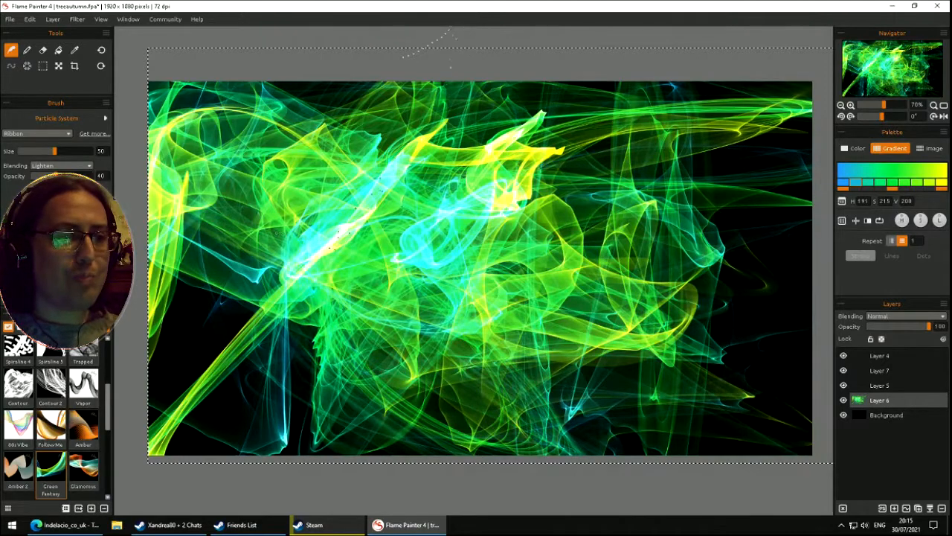
pyautogui.moveTo(226, 239)
pyautogui.mouseDown()
pyautogui.moveTo(249, 290)
pyautogui.moveTo(238, 328)
pyautogui.moveTo(205, 305)
pyautogui.moveTo(266, 183)
pyautogui.moveTo(368, 172)
pyautogui.moveTo(339, 357)
pyautogui.moveTo(446, 335)
pyautogui.moveTo(350, 246)
pyautogui.moveTo(446, 156)
pyautogui.moveTo(387, 282)
pyautogui.moveTo(461, 372)
pyautogui.moveTo(543, 186)
pyautogui.moveTo(521, 354)
pyautogui.moveTo(614, 159)
pyautogui.moveTo(717, 100)
pyautogui.moveTo(733, 298)
pyautogui.moveTo(491, 424)
pyautogui.moveTo(772, 351)
pyautogui.moveTo(640, 327)
pyautogui.moveTo(521, 417)
pyautogui.moveTo(595, 171)
pyautogui.moveTo(268, 200)
pyautogui.moveTo(335, 164)
pyautogui.moveTo(297, 141)
pyautogui.moveTo(238, 141)
pyautogui.moveTo(204, 327)
pyautogui.moveTo(194, 208)
pyautogui.moveTo(175, 313)
pyautogui.moveTo(313, 416)
pyautogui.moveTo(342, 462)
pyautogui.moveTo(223, 401)
pyautogui.moveTo(313, 447)
pyautogui.moveTo(758, 401)
pyautogui.mouseUp()
pyautogui.moveTo(721, 377)
pyautogui.mouseDown()
pyautogui.moveTo(580, 432)
pyautogui.moveTo(758, 401)
pyautogui.moveTo(763, 391)
pyautogui.mouseUp()
pyautogui.press('Delete')
# - Test the Glamorous brush at size 30 with strokes across the canvas, and clear the layer
pyautogui.click(82, 478)
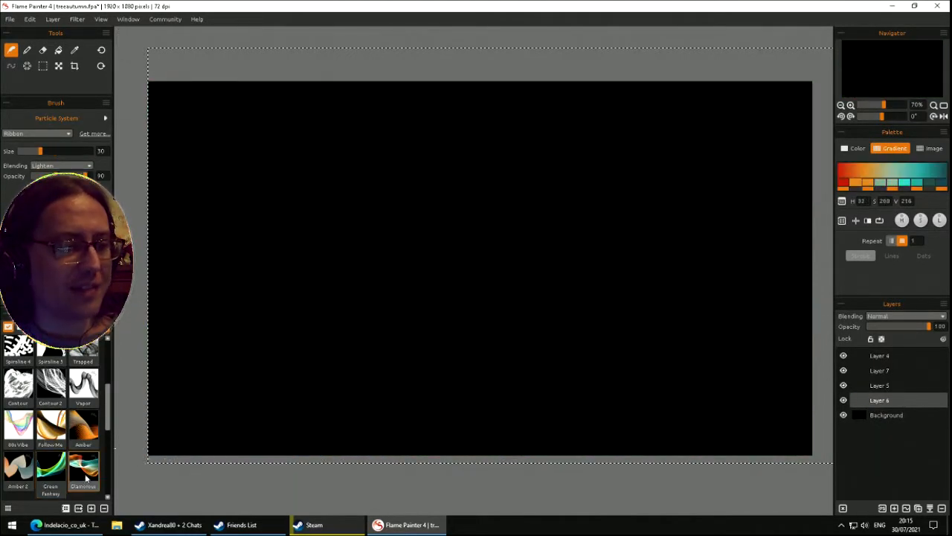
pyautogui.moveTo(361, 227)
pyautogui.mouseDown()
pyautogui.moveTo(459, 263)
pyautogui.moveTo(452, 351)
pyautogui.moveTo(322, 322)
pyautogui.moveTo(263, 215)
pyautogui.mouseUp()
pyautogui.moveTo(251, 166)
pyautogui.mouseDown()
pyautogui.moveTo(218, 372)
pyautogui.moveTo(253, 446)
pyautogui.moveTo(327, 224)
pyautogui.moveTo(286, 145)
pyautogui.moveTo(350, 111)
pyautogui.mouseUp()
pyautogui.moveTo(421, 316)
pyautogui.mouseDown()
pyautogui.moveTo(547, 237)
pyautogui.moveTo(491, 358)
pyautogui.moveTo(447, 193)
pyautogui.mouseUp()
pyautogui.press('Delete')
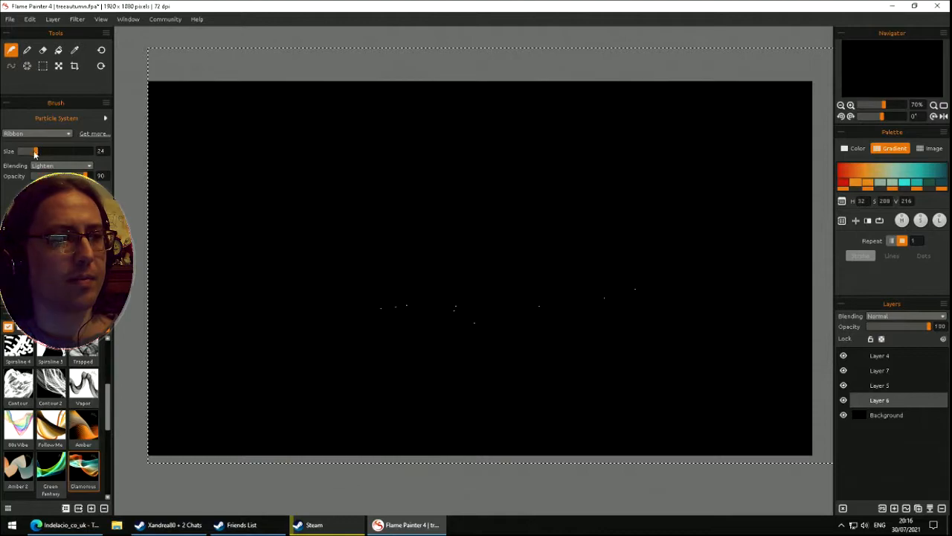
# - Change the Glamorous brush size, paint strokes from the upper left to the lower right, and clear the layer
pyautogui.moveTo(212, 155)
pyautogui.mouseDown()
pyautogui.moveTo(207, 263)
pyautogui.moveTo(252, 274)
pyautogui.moveTo(297, 253)
pyautogui.moveTo(254, 222)
pyautogui.mouseUp()
pyautogui.moveTo(454, 160)
pyautogui.mouseDown()
pyautogui.moveTo(512, 380)
pyautogui.moveTo(465, 134)
pyautogui.moveTo(525, 201)
pyautogui.moveTo(495, 320)
pyautogui.mouseUp()
pyautogui.moveTo(597, 368)
pyautogui.mouseDown()
pyautogui.moveTo(646, 357)
pyautogui.moveTo(700, 437)
pyautogui.mouseUp()
pyautogui.press('Delete')
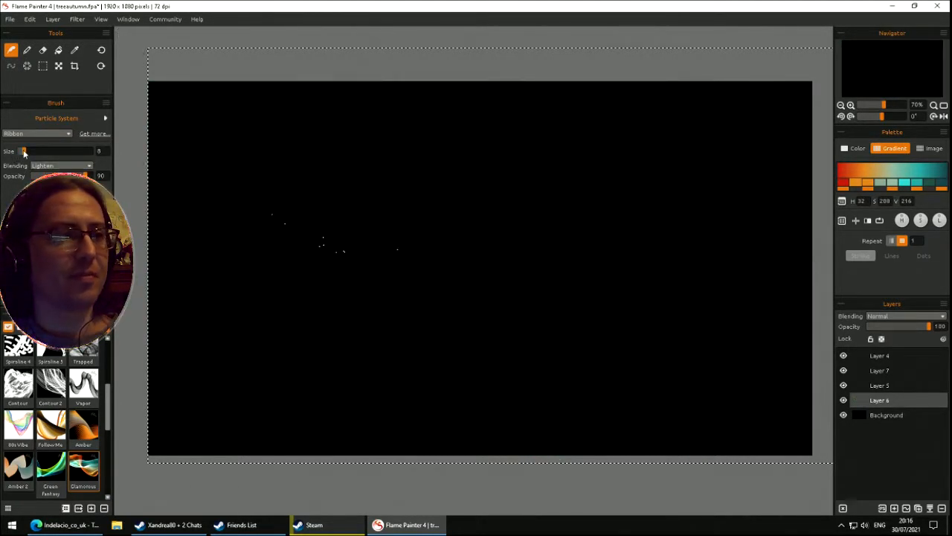
# - Set the Glamorous brush size to 44, cover the whole canvas with glowing strokes, and clear the layer
pyautogui.moveTo(604, 212)
pyautogui.mouseDown()
pyautogui.moveTo(584, 188)
pyautogui.moveTo(425, 221)
pyautogui.moveTo(417, 260)
pyautogui.mouseUp()
pyautogui.moveTo(520, 485)
pyautogui.mouseDown()
pyautogui.moveTo(446, 334)
pyautogui.moveTo(216, 389)
pyautogui.mouseUp()
pyautogui.moveTo(338, 483)
pyautogui.mouseDown()
pyautogui.moveTo(714, 402)
pyautogui.moveTo(675, 107)
pyautogui.moveTo(297, 164)
pyautogui.moveTo(763, 203)
pyautogui.moveTo(670, 134)
pyautogui.moveTo(312, 179)
pyautogui.moveTo(610, 119)
pyautogui.moveTo(747, 241)
pyautogui.mouseUp()
pyautogui.moveTo(134, 213)
pyautogui.mouseDown()
pyautogui.moveTo(300, 450)
pyautogui.moveTo(636, 329)
pyautogui.mouseUp()
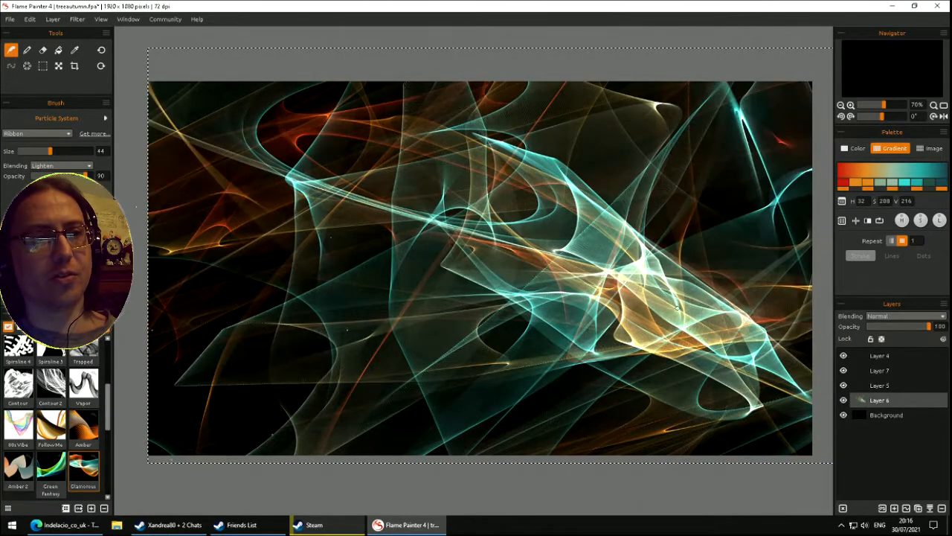
pyautogui.moveTo(265, 410)
pyautogui.mouseDown()
pyautogui.moveTo(297, 179)
pyautogui.moveTo(566, 424)
pyautogui.moveTo(312, 372)
pyautogui.moveTo(425, 207)
pyautogui.moveTo(223, 223)
pyautogui.moveTo(178, 386)
pyautogui.moveTo(446, 372)
pyautogui.moveTo(876, 498)
pyautogui.mouseUp()
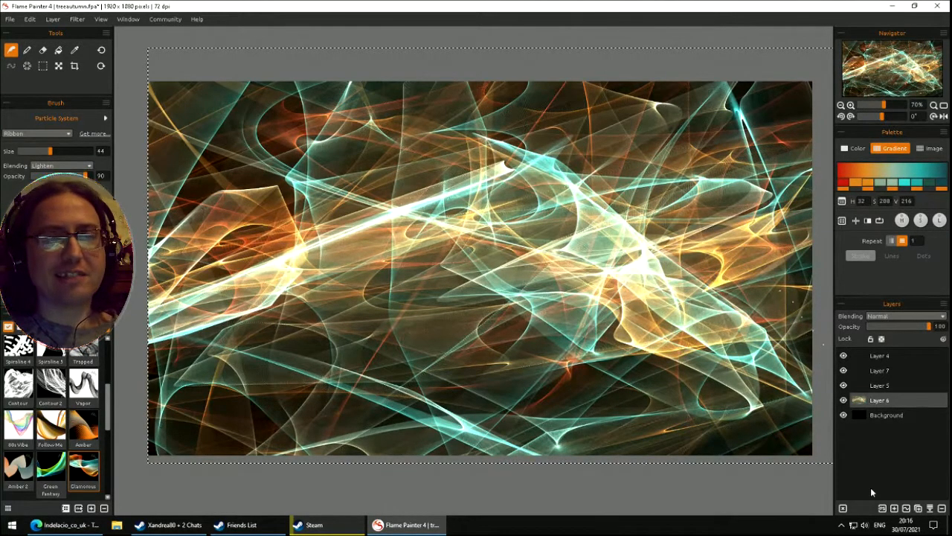
pyautogui.press('Delete')
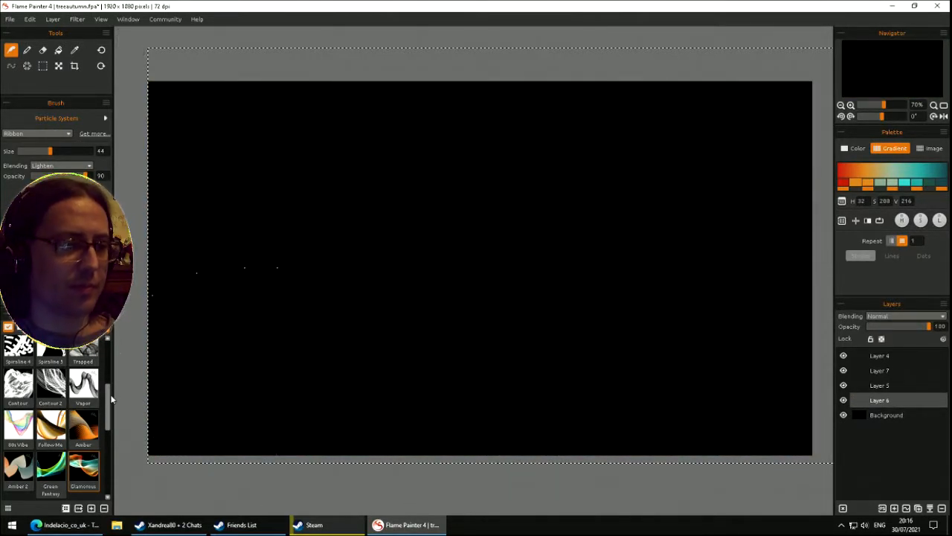
# - Paint broad red and teal bands across the canvas with the Balanced brush, and clear the layer
pyautogui.scroll(-3, 108, 412)
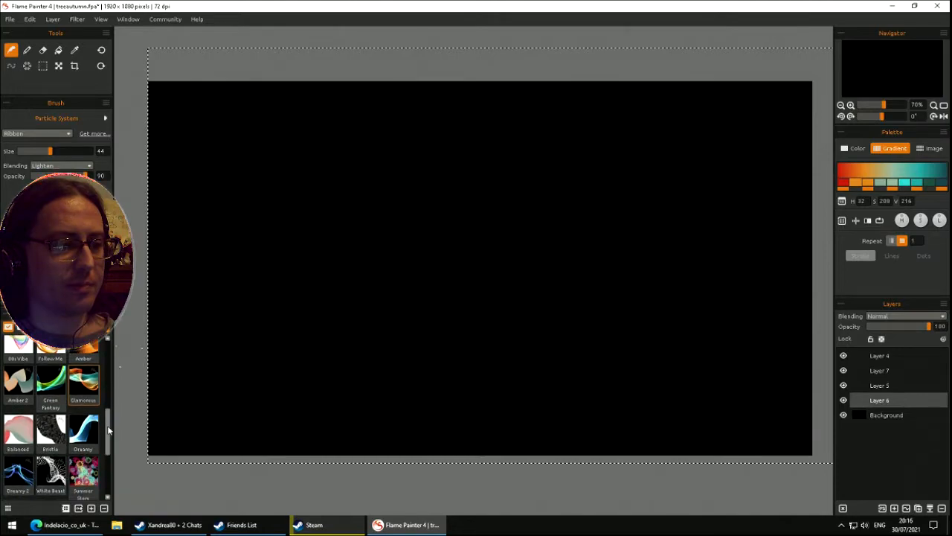
pyautogui.click(19, 420)
pyautogui.moveTo(468, 230)
pyautogui.mouseDown()
pyautogui.moveTo(629, 219)
pyautogui.moveTo(500, 298)
pyautogui.moveTo(534, 194)
pyautogui.moveTo(659, 220)
pyautogui.mouseUp()
pyautogui.moveTo(366, 324)
pyautogui.mouseDown()
pyautogui.moveTo(297, 340)
pyautogui.moveTo(223, 313)
pyautogui.moveTo(670, 245)
pyautogui.moveTo(365, 329)
pyautogui.moveTo(640, 157)
pyautogui.moveTo(461, 344)
pyautogui.moveTo(238, 223)
pyautogui.moveTo(402, 403)
pyautogui.moveTo(595, 223)
pyautogui.moveTo(700, 283)
pyautogui.moveTo(335, 260)
pyautogui.moveTo(442, 443)
pyautogui.moveTo(677, 104)
pyautogui.moveTo(186, 223)
pyautogui.moveTo(179, 312)
pyautogui.moveTo(360, 398)
pyautogui.mouseUp()
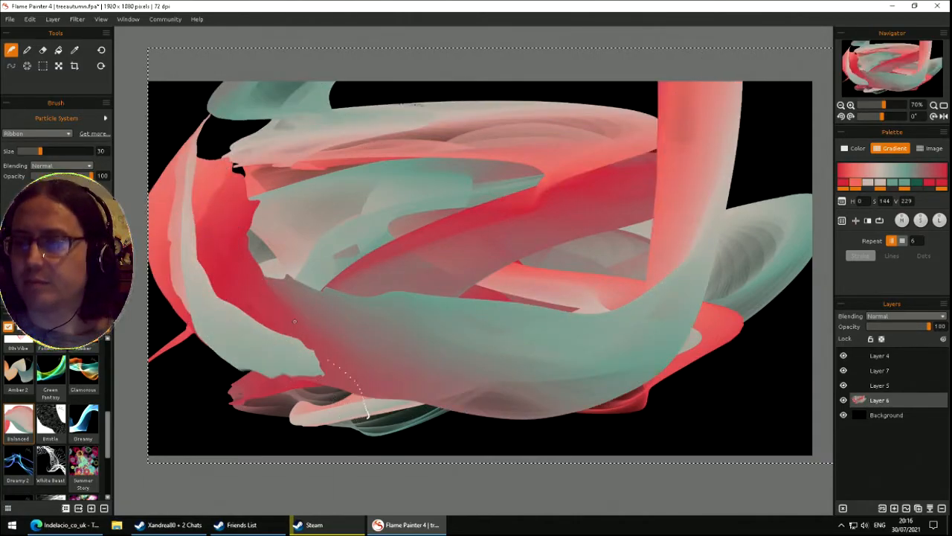
pyautogui.press('Delete')
# - Cover most of the canvas with furry strokes of the Bristle brush, and clear the layer
pyautogui.click(83, 423)
pyautogui.click(53, 422)
pyautogui.moveTo(410, 209)
pyautogui.mouseDown()
pyautogui.moveTo(544, 228)
pyautogui.moveTo(493, 281)
pyautogui.moveTo(670, 334)
pyautogui.moveTo(403, 269)
pyautogui.moveTo(156, 357)
pyautogui.moveTo(670, 111)
pyautogui.moveTo(788, 186)
pyautogui.moveTo(826, 250)
pyautogui.moveTo(372, 417)
pyautogui.moveTo(178, 253)
pyautogui.moveTo(811, 283)
pyautogui.moveTo(320, 364)
pyautogui.moveTo(632, 327)
pyautogui.moveTo(453, 387)
pyautogui.moveTo(298, 253)
pyautogui.moveTo(182, 212)
pyautogui.moveTo(194, 157)
pyautogui.moveTo(223, 194)
pyautogui.moveTo(283, 112)
pyautogui.moveTo(263, 190)
pyautogui.moveTo(640, 111)
pyautogui.moveTo(461, 357)
pyautogui.moveTo(298, 335)
pyautogui.moveTo(446, 149)
pyautogui.mouseUp()
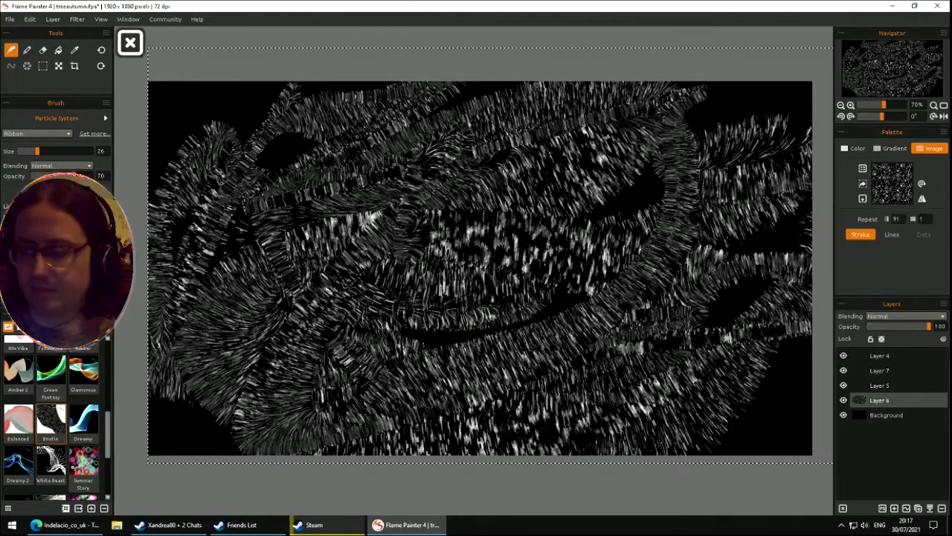
pyautogui.press('Delete')
# - Try hand-lettering a large B and R with the Bristle brush, start a third letter, and clear the layer
pyautogui.moveTo(222, 180); pyautogui.dragTo(216, 167)
pyautogui.moveTo(186, 324)
pyautogui.mouseDown()
pyautogui.moveTo(273, 300)
pyautogui.moveTo(220, 251)
pyautogui.moveTo(281, 229)
pyautogui.moveTo(265, 164)
pyautogui.moveTo(223, 157)
pyautogui.mouseUp()
pyautogui.moveTo(320, 179)
pyautogui.mouseDown()
pyautogui.moveTo(334, 374)
pyautogui.moveTo(487, 230)
pyautogui.moveTo(382, 273)
pyautogui.moveTo(387, 279)
pyautogui.mouseUp()
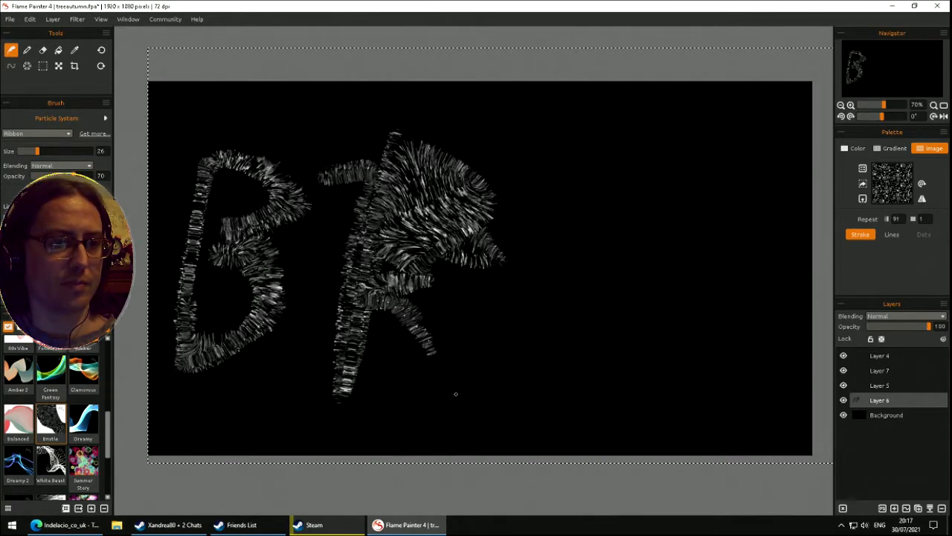
pyautogui.moveTo(456, 395); pyautogui.dragTo(457, 400)
pyautogui.moveTo(481, 416); pyautogui.dragTo(543, 133)
pyautogui.moveTo(505, 337)
pyautogui.mouseDown()
pyautogui.moveTo(608, 319)
pyautogui.moveTo(605, 328)
pyautogui.moveTo(619, 105)
pyautogui.moveTo(564, 155)
pyautogui.mouseUp()
pyautogui.press('Delete')
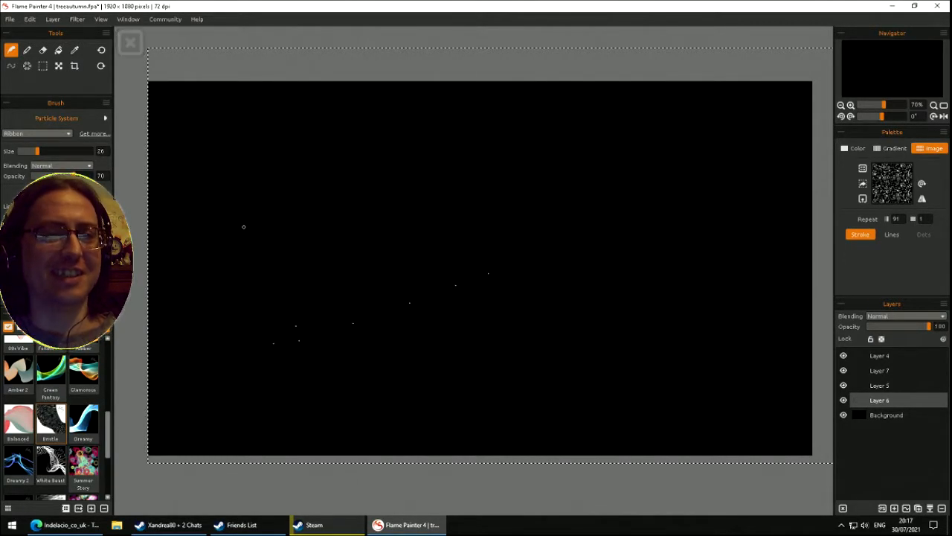
# - Hand-letter BRB in large capitals across the canvas with the Bristle brush, and clear the layer
pyautogui.moveTo(230, 163)
pyautogui.mouseDown()
pyautogui.moveTo(194, 345)
pyautogui.moveTo(210, 369)
pyautogui.moveTo(305, 297)
pyautogui.moveTo(226, 255)
pyautogui.moveTo(248, 249)
pyautogui.mouseUp()
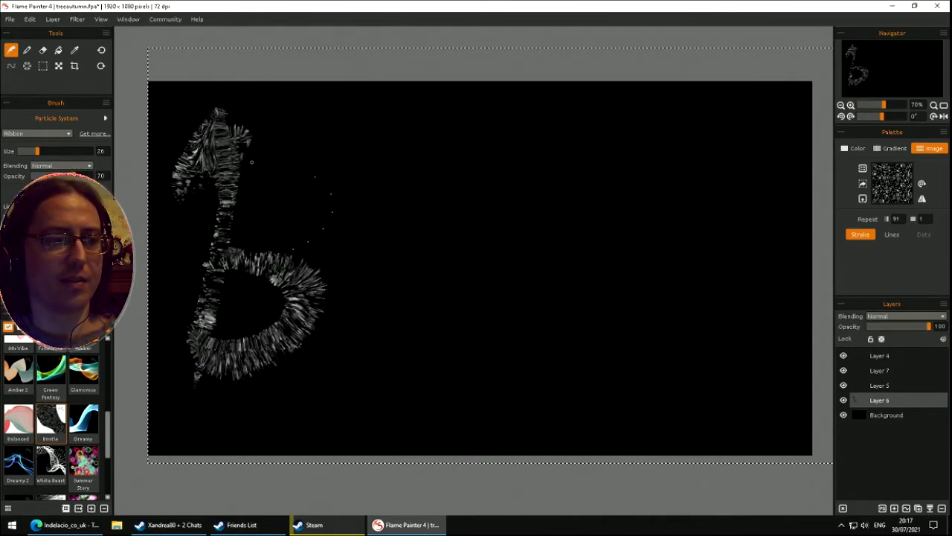
pyautogui.moveTo(251, 162); pyautogui.dragTo(340, 139)
pyautogui.moveTo(375, 316); pyautogui.dragTo(368, 369)
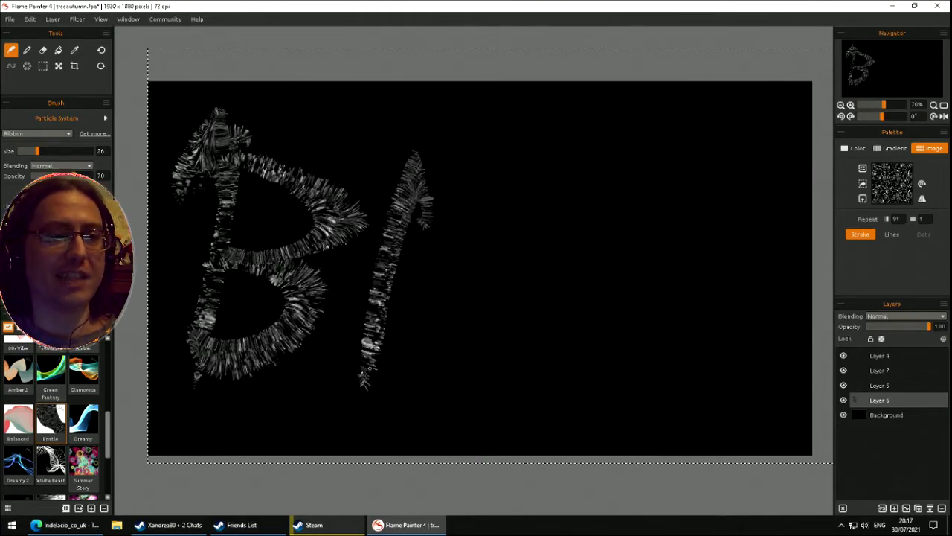
pyautogui.moveTo(441, 102)
pyautogui.mouseDown()
pyautogui.moveTo(427, 287)
pyautogui.moveTo(391, 265)
pyautogui.moveTo(456, 365)
pyautogui.mouseUp()
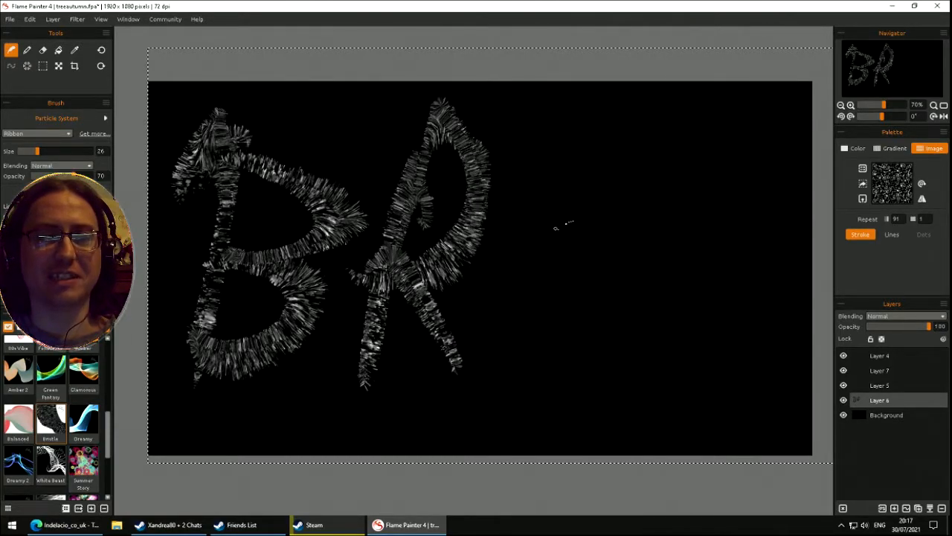
pyautogui.moveTo(534, 362)
pyautogui.mouseDown()
pyautogui.moveTo(630, 309)
pyautogui.moveTo(486, 291)
pyautogui.moveTo(566, 281)
pyautogui.moveTo(565, 290)
pyautogui.moveTo(619, 211)
pyautogui.moveTo(646, 233)
pyautogui.moveTo(566, 211)
pyautogui.mouseUp()
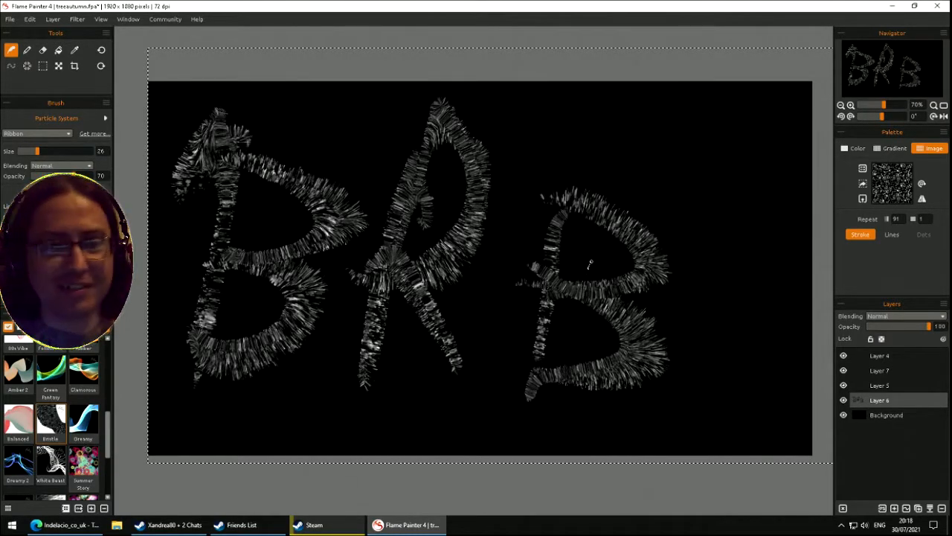
pyautogui.press('Delete')
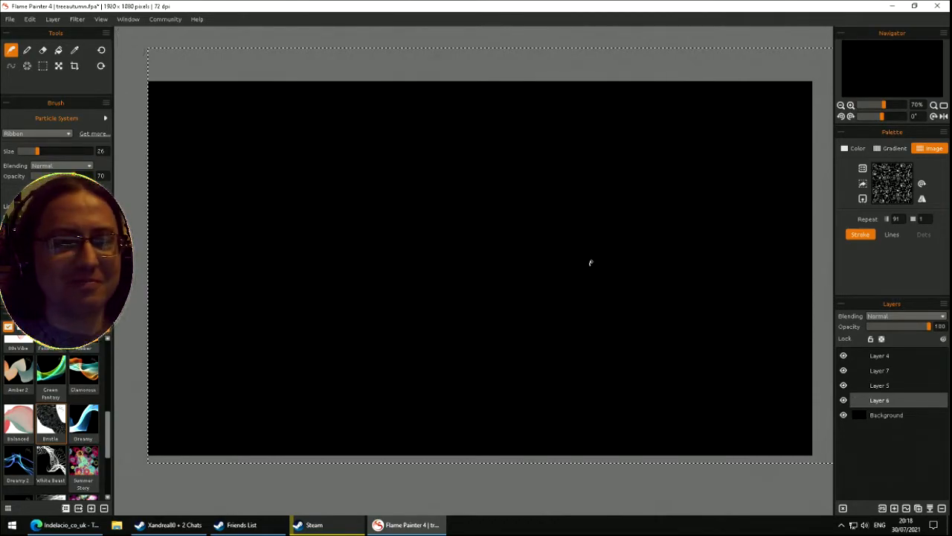
# - Hand-letter BRB across the canvas with the blue Dreamy brush, and clear the layer
pyautogui.click(81, 420)
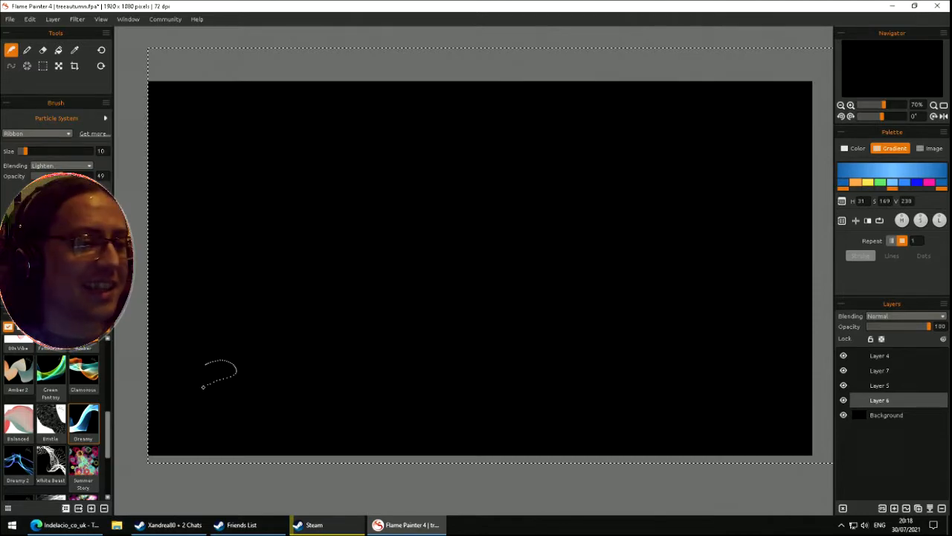
pyautogui.moveTo(245, 126)
pyautogui.mouseDown()
pyautogui.moveTo(275, 134)
pyautogui.moveTo(301, 212)
pyautogui.moveTo(240, 258)
pyautogui.mouseUp()
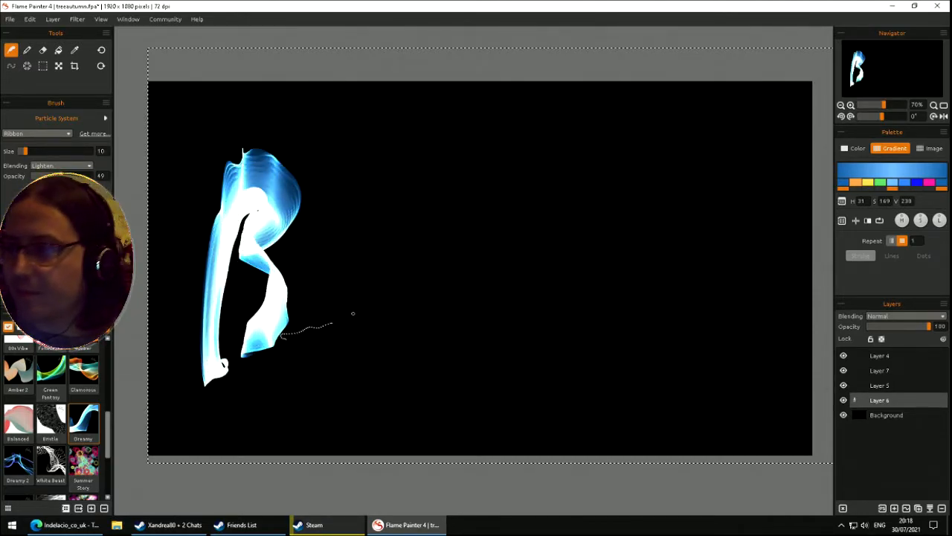
pyautogui.moveTo(355, 154)
pyautogui.mouseDown()
pyautogui.moveTo(401, 162)
pyautogui.moveTo(338, 262)
pyautogui.moveTo(413, 248)
pyautogui.moveTo(403, 170)
pyautogui.moveTo(380, 171)
pyautogui.moveTo(390, 277)
pyautogui.mouseUp()
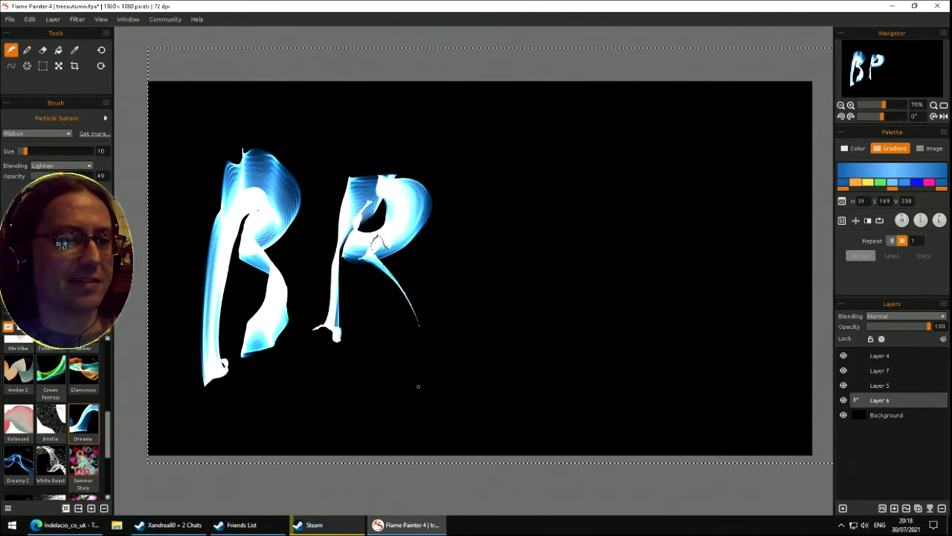
pyautogui.moveTo(471, 376)
pyautogui.mouseDown()
pyautogui.moveTo(542, 346)
pyautogui.moveTo(503, 273)
pyautogui.mouseUp()
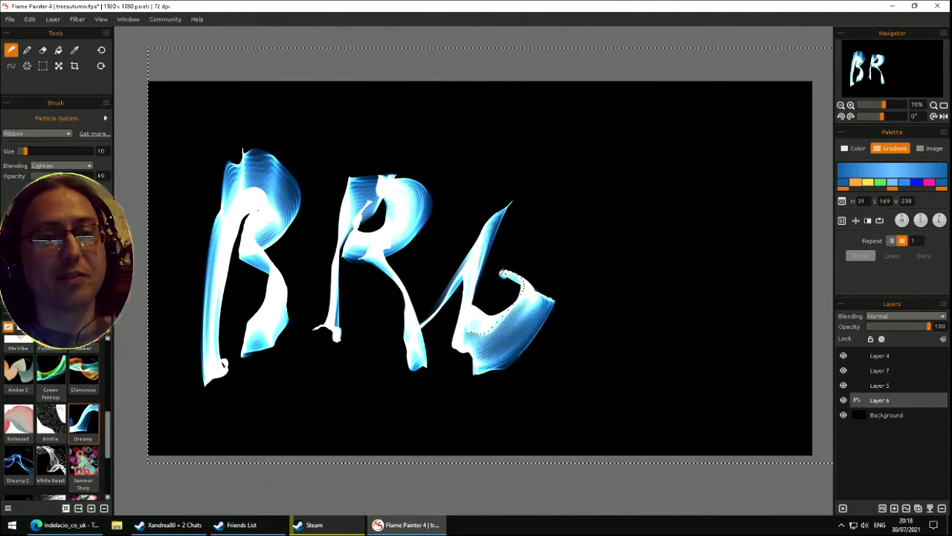
pyautogui.moveTo(574, 259)
pyautogui.mouseDown()
pyautogui.moveTo(484, 183)
pyautogui.moveTo(602, 233)
pyautogui.mouseUp()
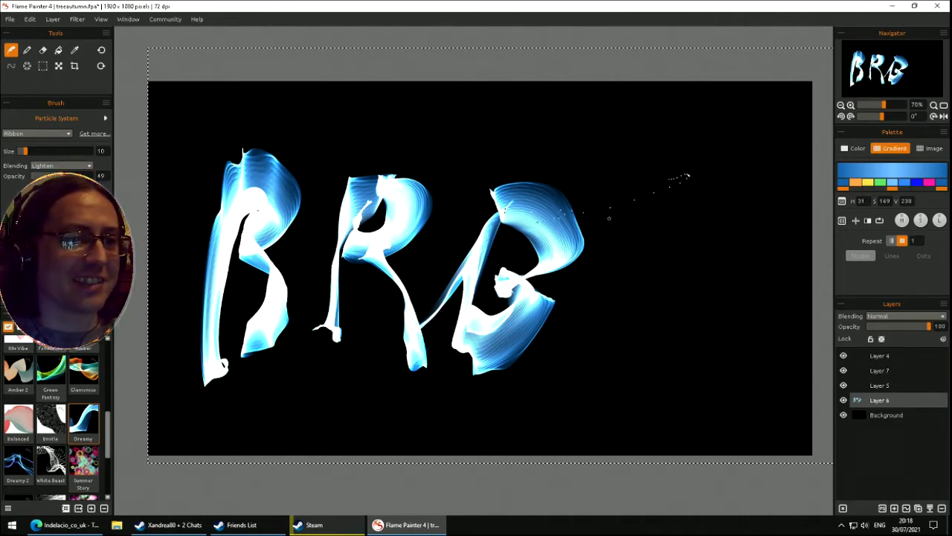
pyautogui.press('Delete')
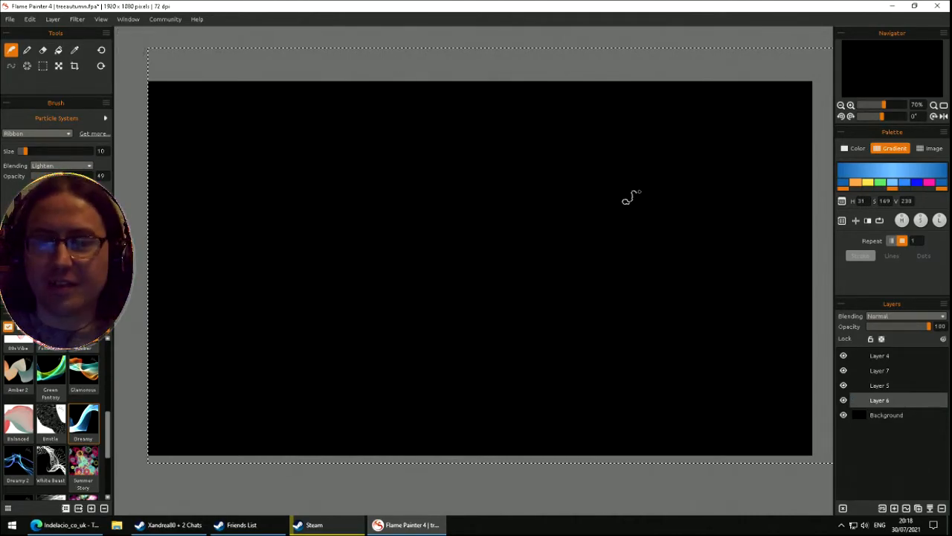
# - Paint loose freehand strokes over the canvas with the Dreamy brush, and clear the layer
pyautogui.moveTo(720, 191)
pyautogui.mouseDown()
pyautogui.moveTo(171, 302)
pyautogui.moveTo(177, 147)
pyautogui.moveTo(617, 377)
pyautogui.moveTo(305, 132)
pyautogui.moveTo(533, 108)
pyautogui.mouseUp()
pyautogui.moveTo(772, 99)
pyautogui.mouseDown()
pyautogui.moveTo(313, 112)
pyautogui.moveTo(580, 283)
pyautogui.moveTo(223, 342)
pyautogui.moveTo(189, 53)
pyautogui.moveTo(216, 81)
pyautogui.moveTo(320, 383)
pyautogui.moveTo(662, 260)
pyautogui.moveTo(769, 196)
pyautogui.moveTo(692, 298)
pyautogui.moveTo(416, 313)
pyautogui.moveTo(461, 327)
pyautogui.moveTo(264, 108)
pyautogui.moveTo(476, 156)
pyautogui.moveTo(327, 119)
pyautogui.moveTo(224, 320)
pyautogui.moveTo(679, 328)
pyautogui.moveTo(565, 319)
pyautogui.moveTo(692, 119)
pyautogui.moveTo(729, 357)
pyautogui.moveTo(766, 298)
pyautogui.mouseUp()
pyautogui.moveTo(289, 337)
pyautogui.mouseDown()
pyautogui.moveTo(595, 327)
pyautogui.moveTo(581, 357)
pyautogui.moveTo(320, 417)
pyautogui.moveTo(725, 32)
pyautogui.moveTo(640, 156)
pyautogui.moveTo(445, 180)
pyautogui.mouseUp()
pyautogui.press('Delete')
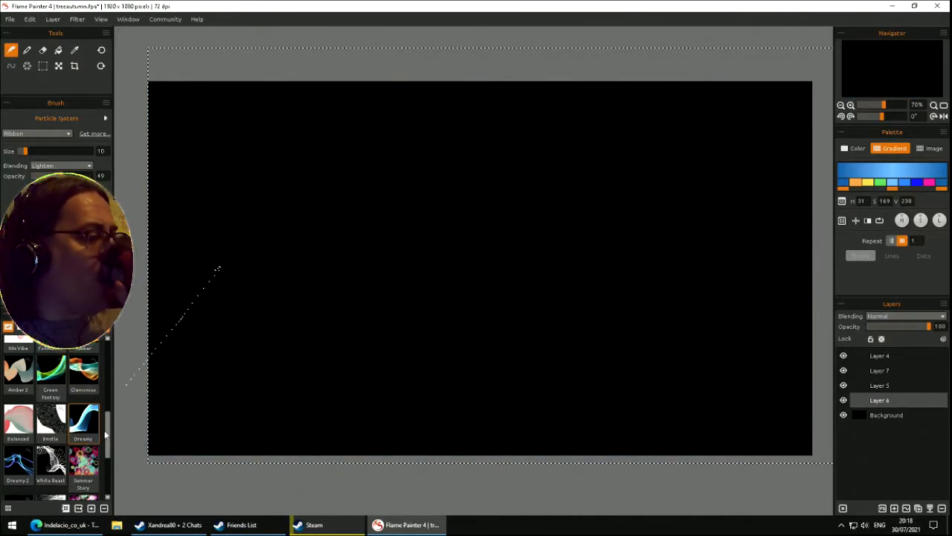
# - Paint loose flowing strokes across the canvas with the Dreamy 2 brush preset, and clear the layer
pyautogui.scroll(-1, 108, 427)
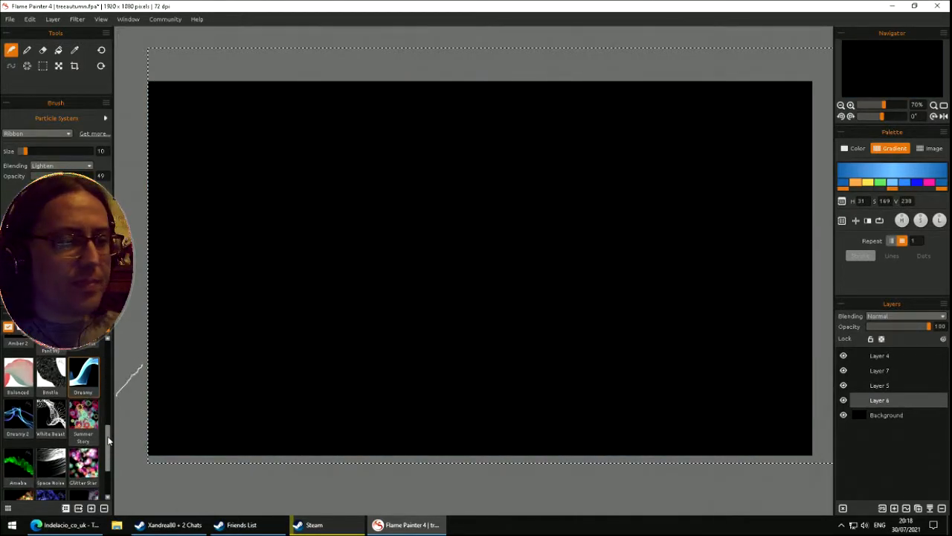
pyautogui.click(18, 417)
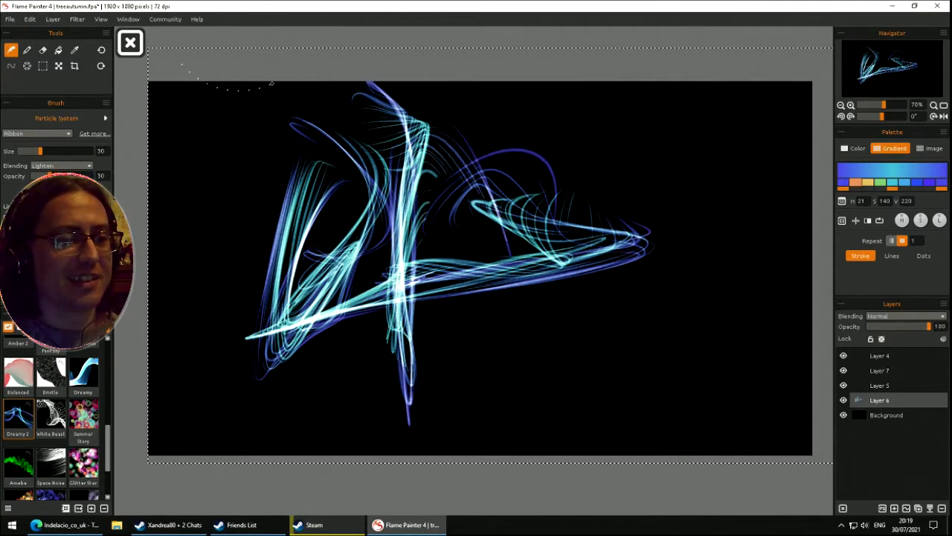
pyautogui.press('Delete')
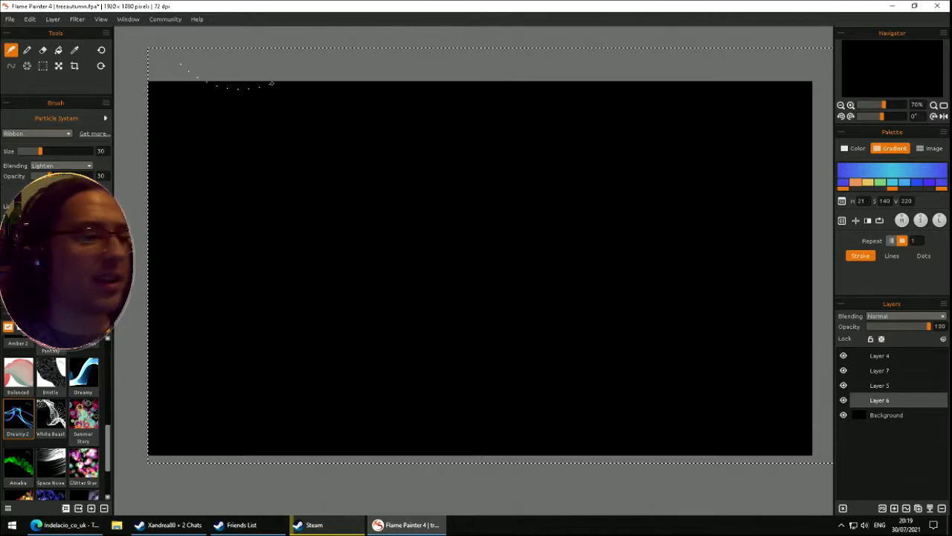
# - Paint three separate jagged, lightning-like vertical strokes across the canvas with the White Beast brush preset
pyautogui.click(50, 415)
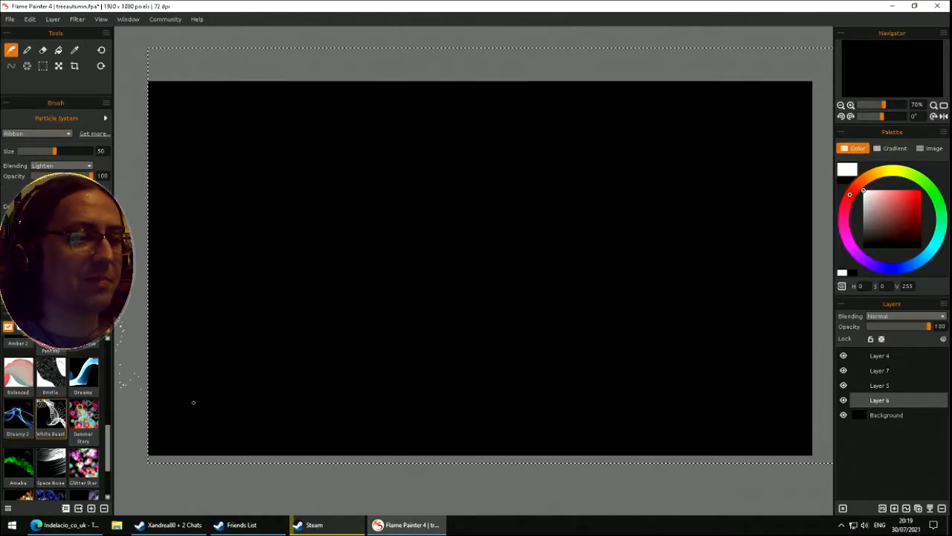
pyautogui.moveTo(261, 355)
pyautogui.mouseDown()
pyautogui.moveTo(267, 363)
pyautogui.moveTo(326, 213)
pyautogui.moveTo(351, 202)
pyautogui.moveTo(411, 212)
pyautogui.moveTo(420, 199)
pyautogui.mouseUp()
pyautogui.hotkey('ctrl', 'z')
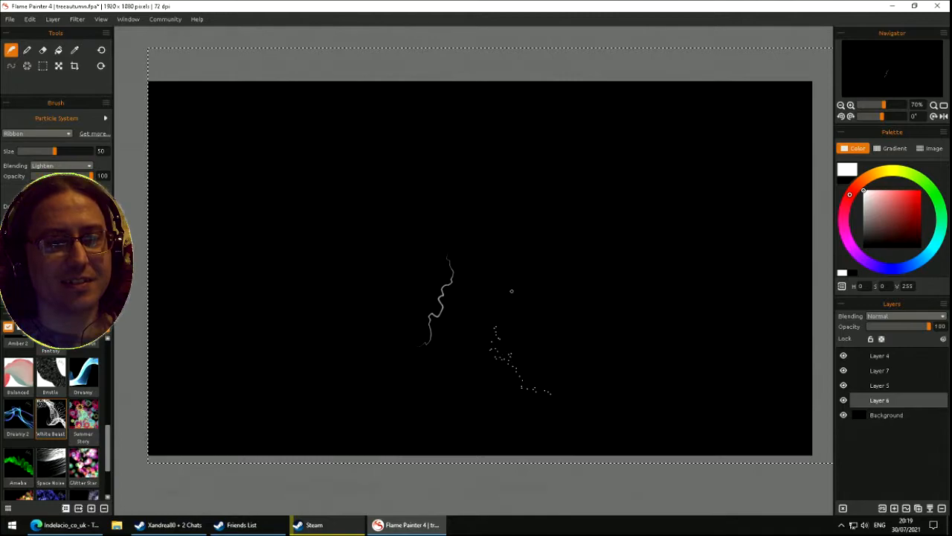
pyautogui.moveTo(526, 207); pyautogui.dragTo(601, 250)
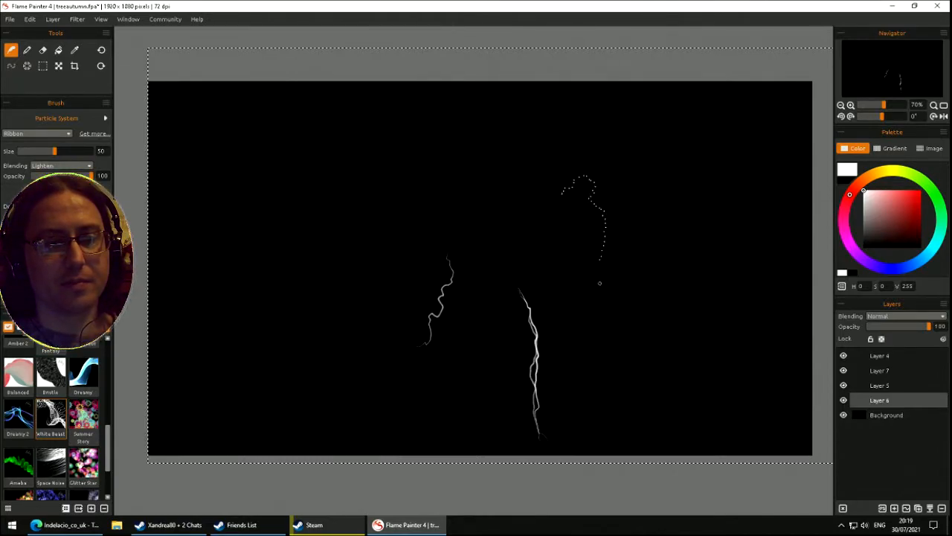
pyautogui.moveTo(623, 358); pyautogui.dragTo(643, 360)
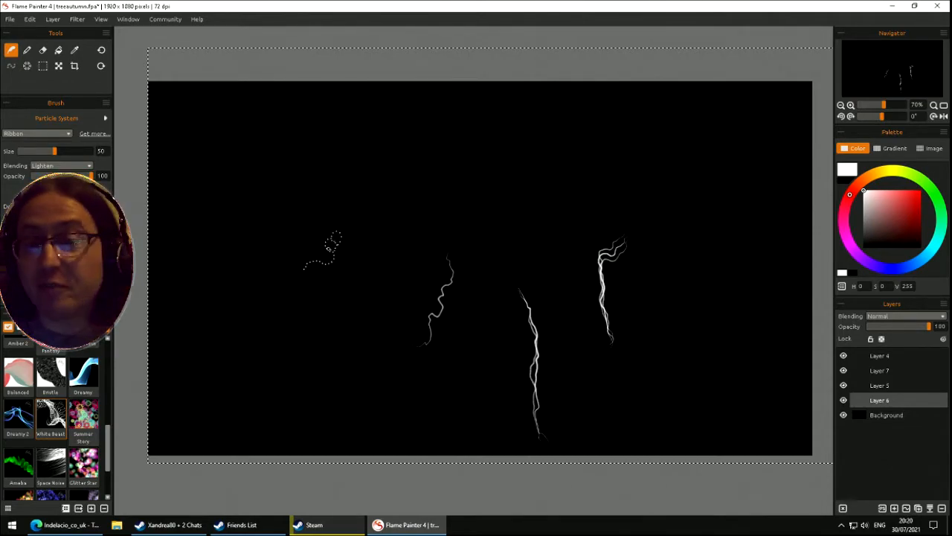
# - Save the lightning painting as a new file named lightnigning.fpa in the Pictures folder, and clear Layer 6
pyautogui.click(10, 18)
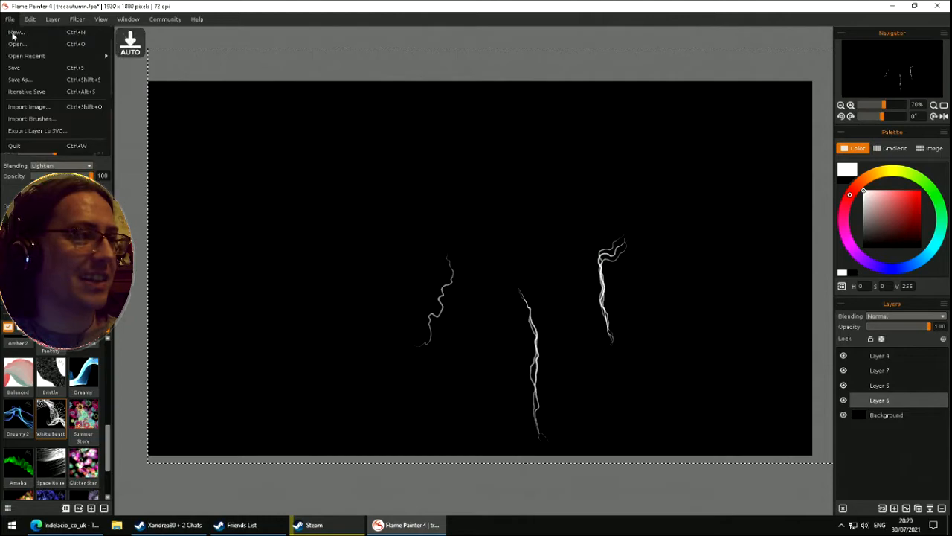
pyautogui.click(24, 79)
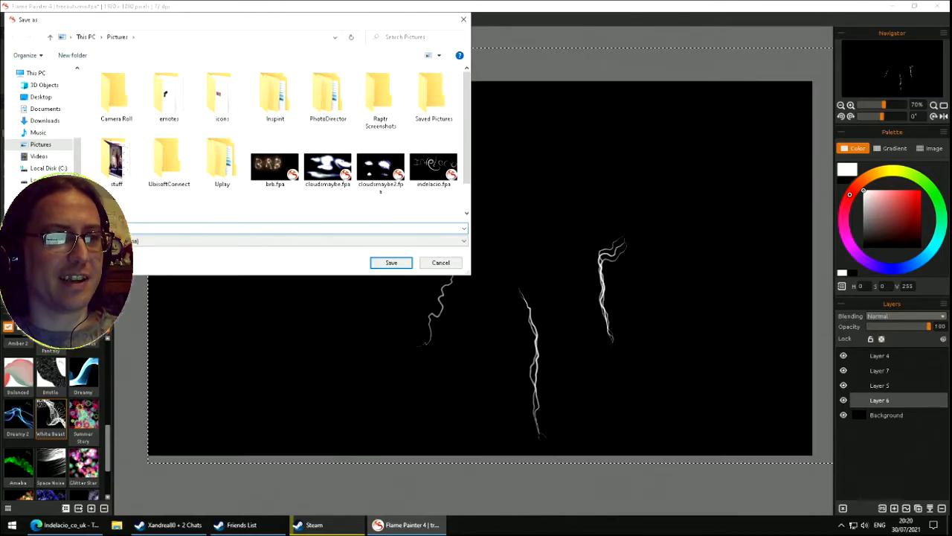
pyautogui.press('Return')
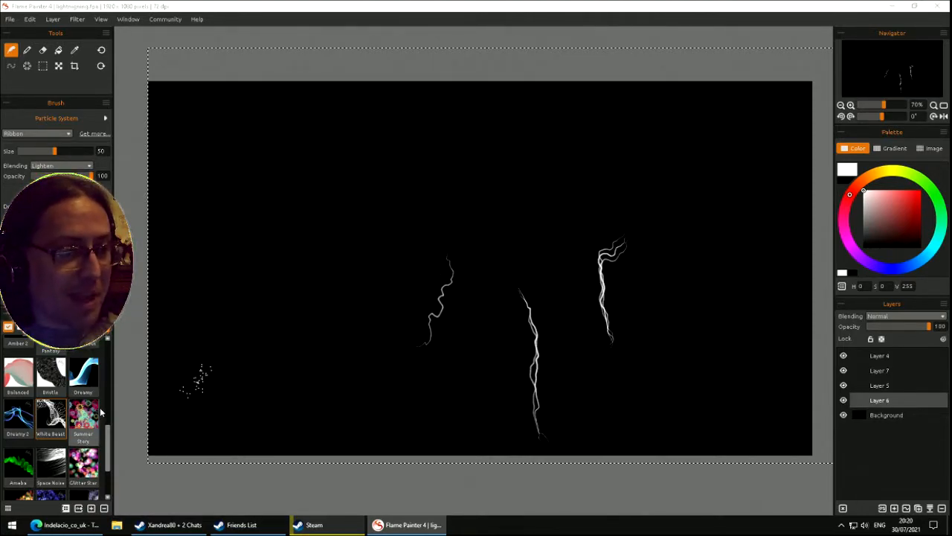
pyautogui.press('Delete')
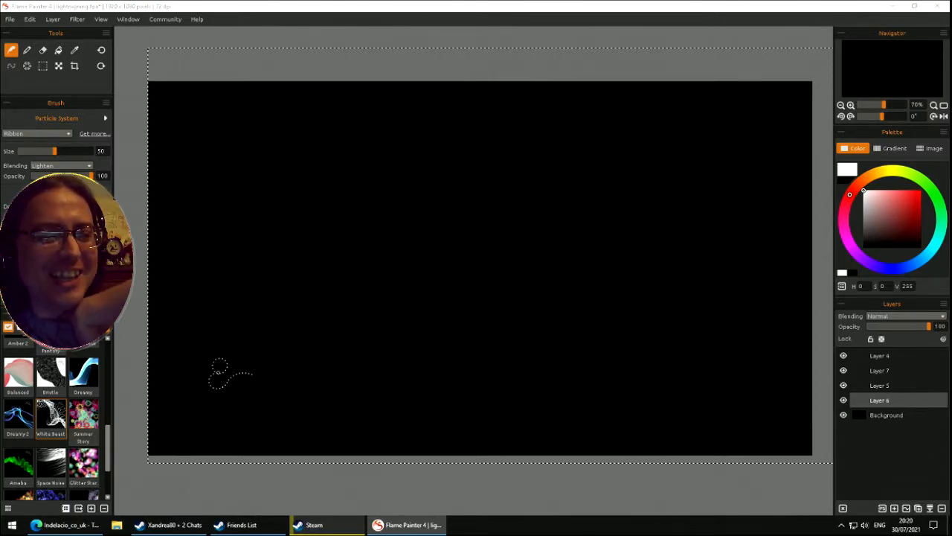
# - Cover the whole canvas with multicoloured flowers using the Summer Story brush preset, and clear the layer
pyautogui.click(93, 417)
pyautogui.moveTo(325, 313)
pyautogui.mouseDown()
pyautogui.moveTo(245, 349)
pyautogui.moveTo(452, 189)
pyautogui.moveTo(332, 103)
pyautogui.moveTo(566, 171)
pyautogui.moveTo(670, 119)
pyautogui.moveTo(807, 91)
pyautogui.moveTo(536, 268)
pyautogui.moveTo(260, 386)
pyautogui.moveTo(312, 253)
pyautogui.moveTo(417, 357)
pyautogui.mouseUp()
pyautogui.moveTo(664, 337)
pyautogui.mouseDown()
pyautogui.moveTo(692, 201)
pyautogui.moveTo(647, 327)
pyautogui.moveTo(461, 376)
pyautogui.moveTo(305, 372)
pyautogui.moveTo(201, 413)
pyautogui.moveTo(223, 260)
pyautogui.moveTo(186, 141)
pyautogui.moveTo(230, 111)
pyautogui.moveTo(305, 268)
pyautogui.moveTo(283, 424)
pyautogui.moveTo(349, 431)
pyautogui.moveTo(728, 413)
pyautogui.moveTo(752, 275)
pyautogui.moveTo(774, 245)
pyautogui.moveTo(781, 127)
pyautogui.moveTo(737, 111)
pyautogui.moveTo(595, 126)
pyautogui.moveTo(546, 119)
pyautogui.moveTo(461, 141)
pyautogui.moveTo(380, 216)
pyautogui.moveTo(320, 343)
pyautogui.moveTo(398, 401)
pyautogui.moveTo(461, 342)
pyautogui.moveTo(446, 231)
pyautogui.moveTo(495, 171)
pyautogui.moveTo(580, 141)
pyautogui.moveTo(625, 230)
pyautogui.moveTo(446, 275)
pyautogui.moveTo(372, 230)
pyautogui.mouseUp()
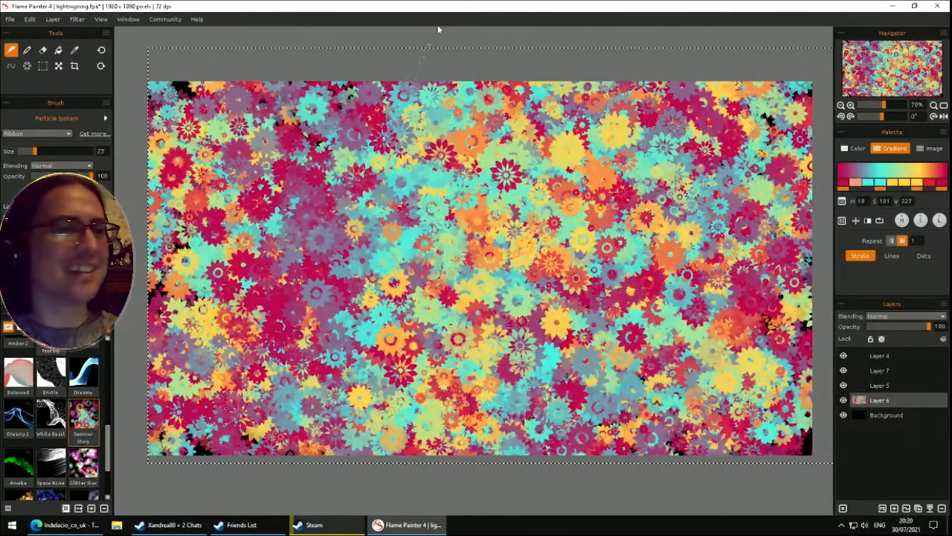
pyautogui.press('Delete')
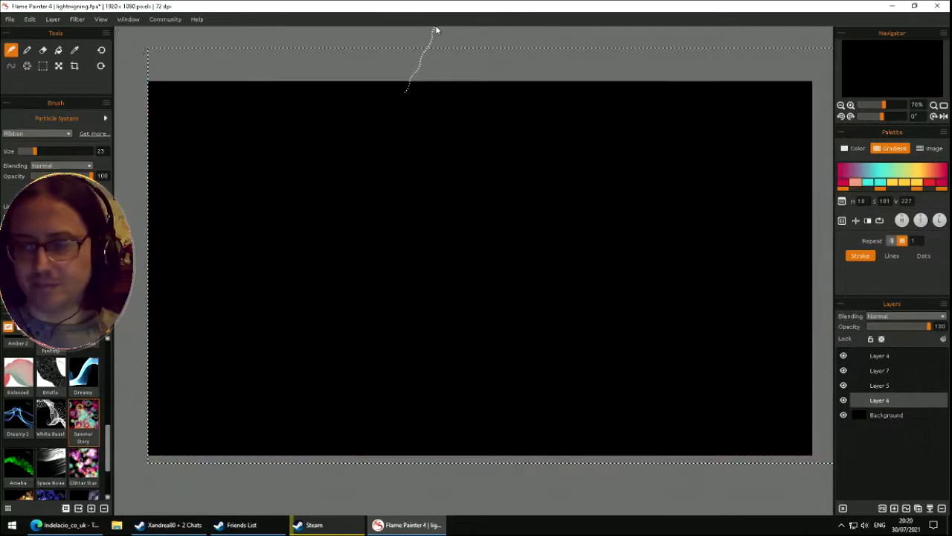
# - Try several freehand strokes on the canvas with the green Ameba brush preset, and clear the layer
pyautogui.click(17, 465)
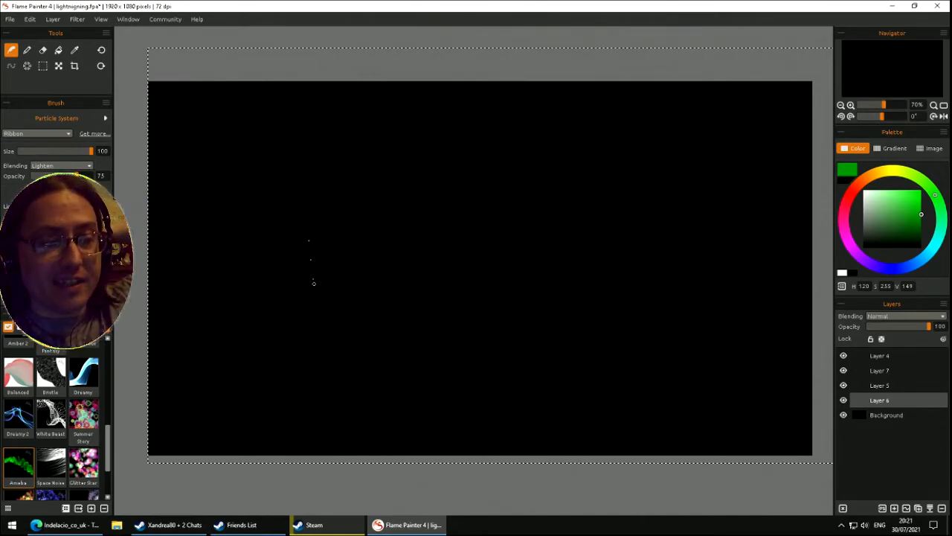
pyautogui.moveTo(233, 183)
pyautogui.mouseDown()
pyautogui.moveTo(404, 251)
pyautogui.moveTo(440, 282)
pyautogui.mouseUp()
pyautogui.moveTo(463, 172)
pyautogui.mouseDown()
pyautogui.moveTo(364, 353)
pyautogui.moveTo(428, 225)
pyautogui.mouseUp()
pyautogui.moveTo(234, 281); pyautogui.dragTo(316, 240)
pyautogui.moveTo(547, 195)
pyautogui.mouseDown()
pyautogui.moveTo(455, 394)
pyautogui.moveTo(588, 232)
pyautogui.moveTo(556, 246)
pyautogui.moveTo(689, 277)
pyautogui.moveTo(529, 353)
pyautogui.moveTo(387, 305)
pyautogui.moveTo(645, 146)
pyautogui.moveTo(329, 381)
pyautogui.moveTo(343, 343)
pyautogui.mouseUp()
pyautogui.press('Delete')
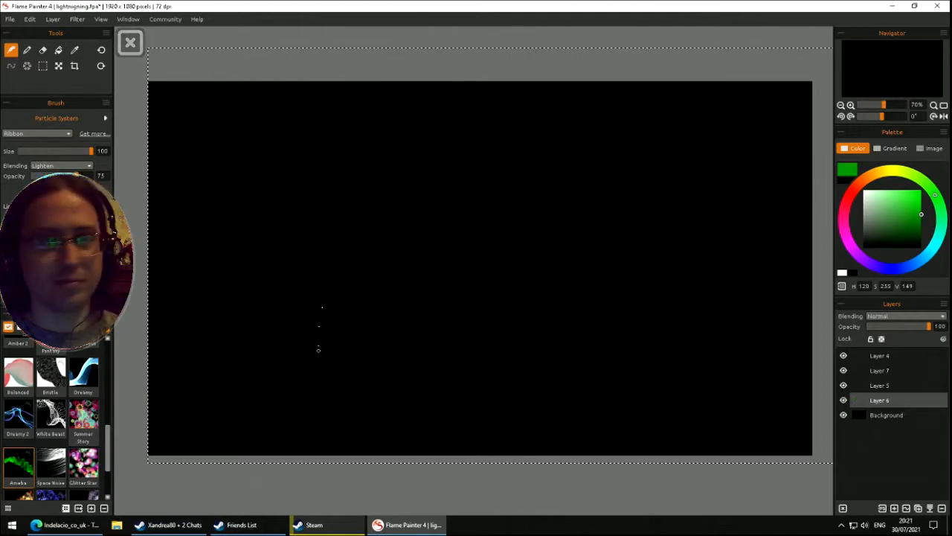
# - Paint a filled green blob with two antenna-like stalks and a short tail using the Ameba brush
pyautogui.moveTo(415, 366)
pyautogui.mouseDown()
pyautogui.moveTo(364, 246)
pyautogui.moveTo(416, 361)
pyautogui.moveTo(442, 276)
pyautogui.moveTo(360, 253)
pyautogui.moveTo(454, 387)
pyautogui.moveTo(310, 165)
pyautogui.moveTo(333, 140)
pyautogui.mouseUp()
pyautogui.moveTo(396, 284)
pyautogui.mouseDown()
pyautogui.moveTo(468, 190)
pyautogui.moveTo(475, 123)
pyautogui.mouseUp()
pyautogui.moveTo(346, 323)
pyautogui.mouseDown()
pyautogui.moveTo(375, 279)
pyautogui.moveTo(375, 240)
pyautogui.moveTo(407, 325)
pyautogui.moveTo(418, 312)
pyautogui.mouseUp()
pyautogui.moveTo(341, 277); pyautogui.dragTo(342, 271)
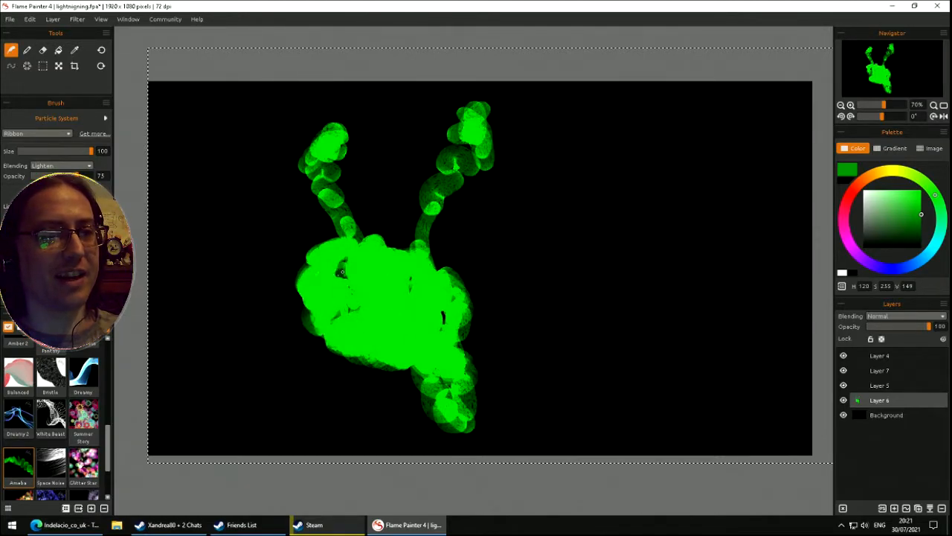
# - Paint Dreamy brush strokes over and beside the green blob, and clear the layer
pyautogui.click(84, 372)
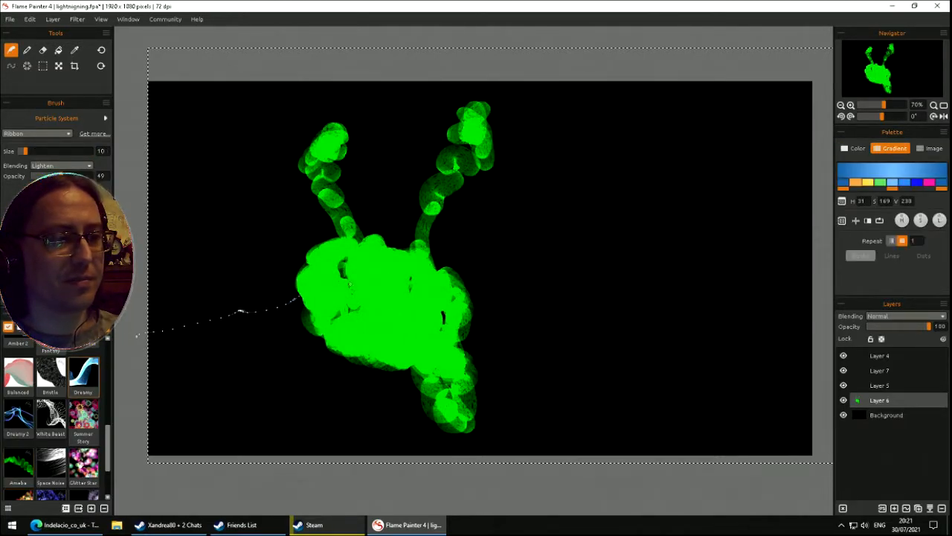
pyautogui.moveTo(136, 335); pyautogui.dragTo(365, 296)
pyautogui.moveTo(503, 345); pyautogui.dragTo(557, 374)
pyautogui.moveTo(375, 388)
pyautogui.mouseDown()
pyautogui.moveTo(364, 430)
pyautogui.moveTo(337, 355)
pyautogui.moveTo(346, 348)
pyautogui.moveTo(343, 358)
pyautogui.moveTo(327, 342)
pyautogui.moveTo(375, 321)
pyautogui.moveTo(397, 347)
pyautogui.mouseUp()
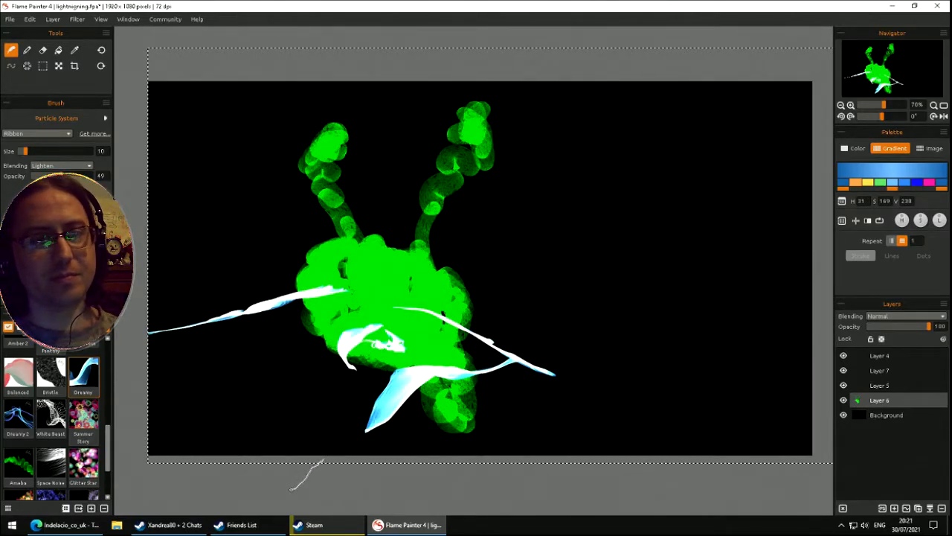
pyautogui.press('Delete')
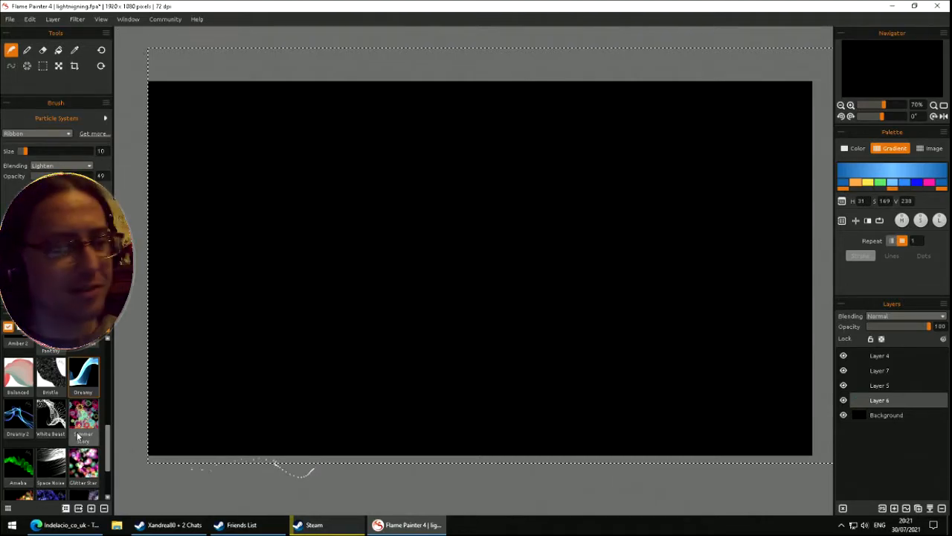
# - Fill the canvas with sweeping white hair-like strokes using the Space Noise brush preset, and clear the layer
pyautogui.click(51, 465)
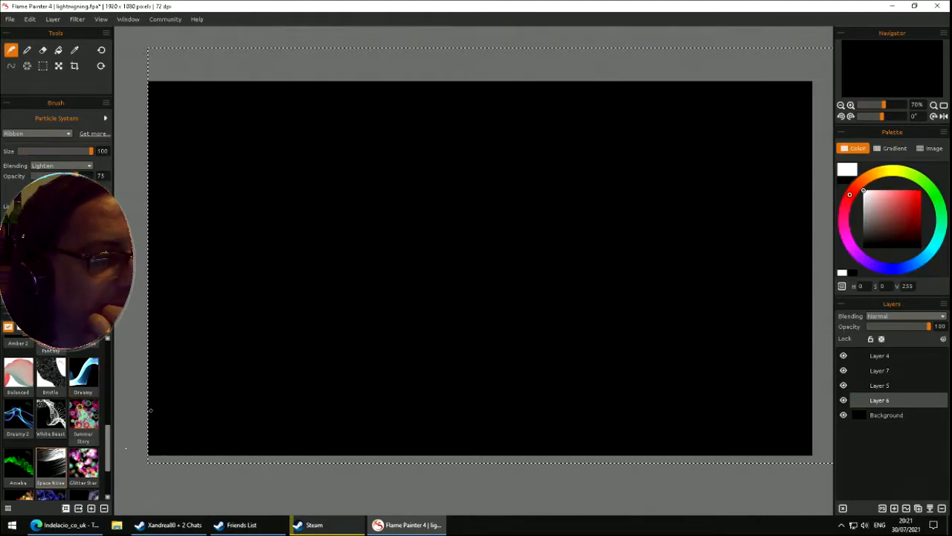
pyautogui.moveTo(385, 254)
pyautogui.mouseDown()
pyautogui.moveTo(398, 237)
pyautogui.moveTo(345, 361)
pyautogui.moveTo(746, 216)
pyautogui.moveTo(211, 322)
pyautogui.moveTo(648, 272)
pyautogui.moveTo(732, 104)
pyautogui.moveTo(417, 387)
pyautogui.moveTo(241, 321)
pyautogui.moveTo(463, 333)
pyautogui.mouseUp()
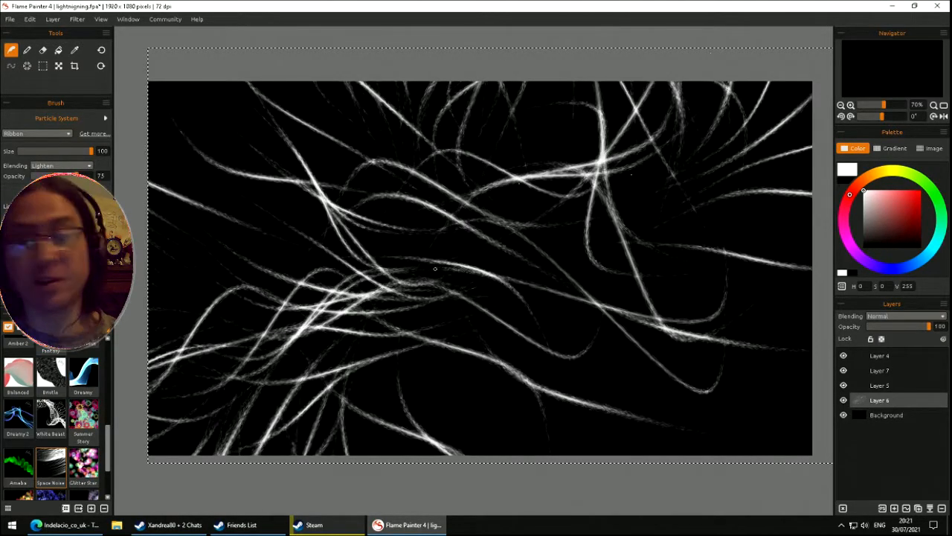
pyautogui.moveTo(518, 266)
pyautogui.mouseDown()
pyautogui.moveTo(470, 272)
pyautogui.moveTo(492, 240)
pyautogui.moveTo(556, 308)
pyautogui.mouseUp()
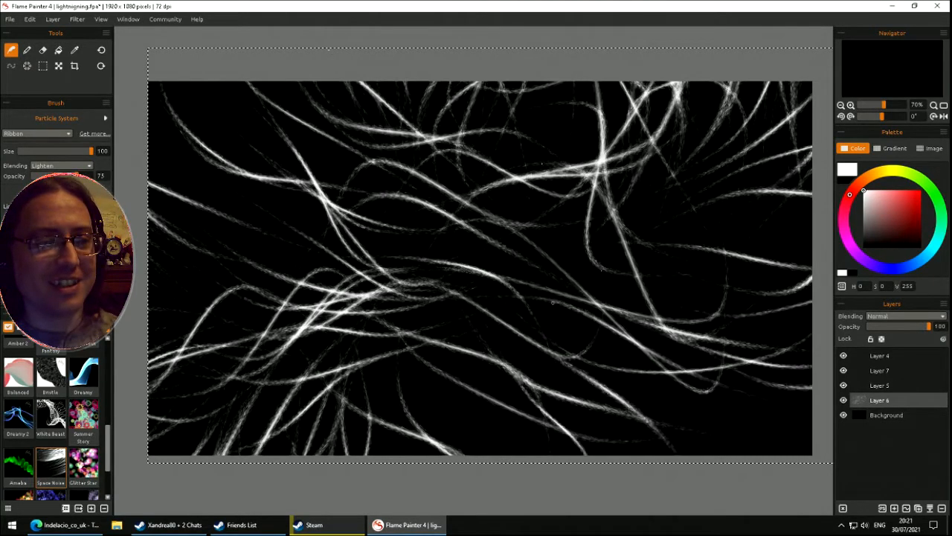
pyautogui.moveTo(489, 289)
pyautogui.mouseDown()
pyautogui.moveTo(476, 257)
pyautogui.moveTo(384, 321)
pyautogui.mouseUp()
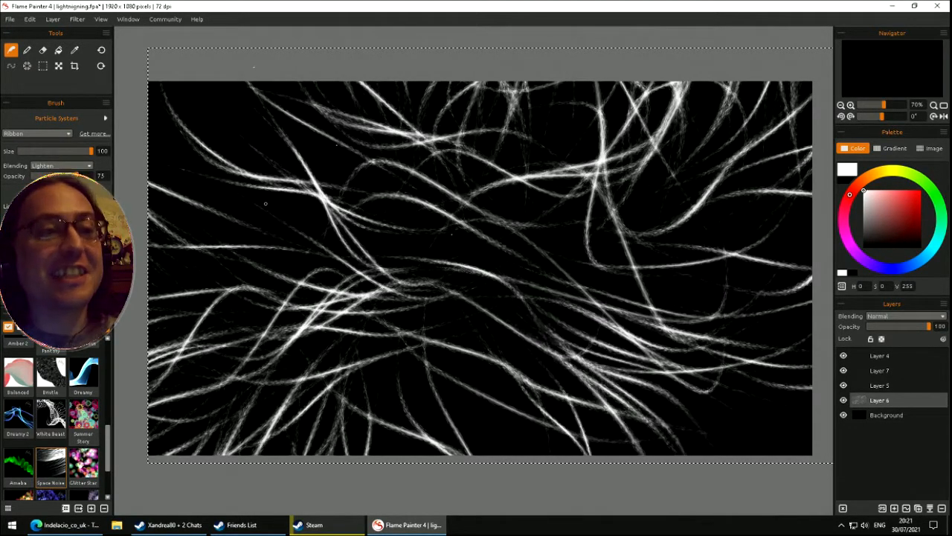
pyautogui.moveTo(264, 141)
pyautogui.mouseDown()
pyautogui.moveTo(466, 210)
pyautogui.moveTo(527, 273)
pyautogui.moveTo(540, 209)
pyautogui.moveTo(382, 148)
pyautogui.moveTo(526, 352)
pyautogui.moveTo(483, 413)
pyautogui.moveTo(555, 433)
pyautogui.moveTo(604, 267)
pyautogui.moveTo(689, 375)
pyautogui.moveTo(613, 474)
pyautogui.moveTo(717, 326)
pyautogui.moveTo(481, 406)
pyautogui.moveTo(575, 325)
pyautogui.moveTo(464, 432)
pyautogui.moveTo(624, 286)
pyautogui.mouseUp()
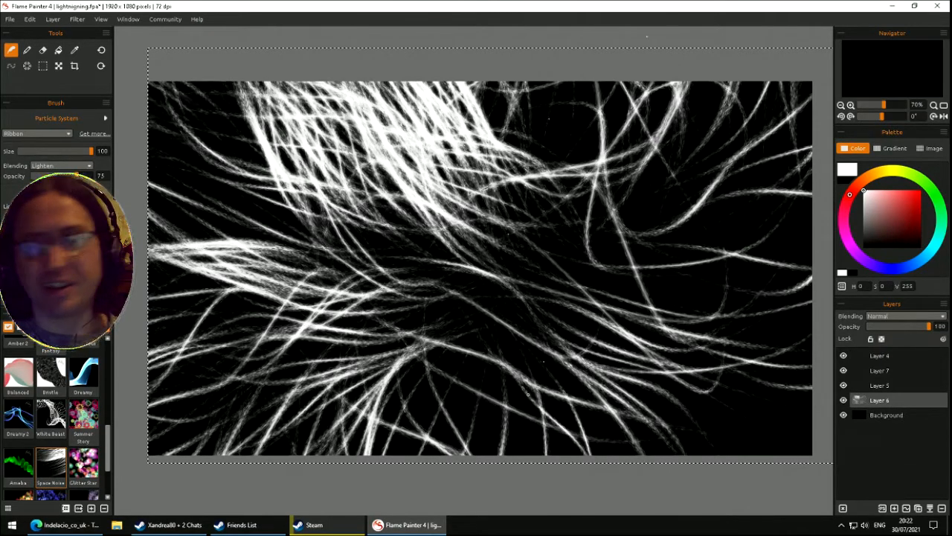
pyautogui.moveTo(526, 391); pyautogui.dragTo(515, 405)
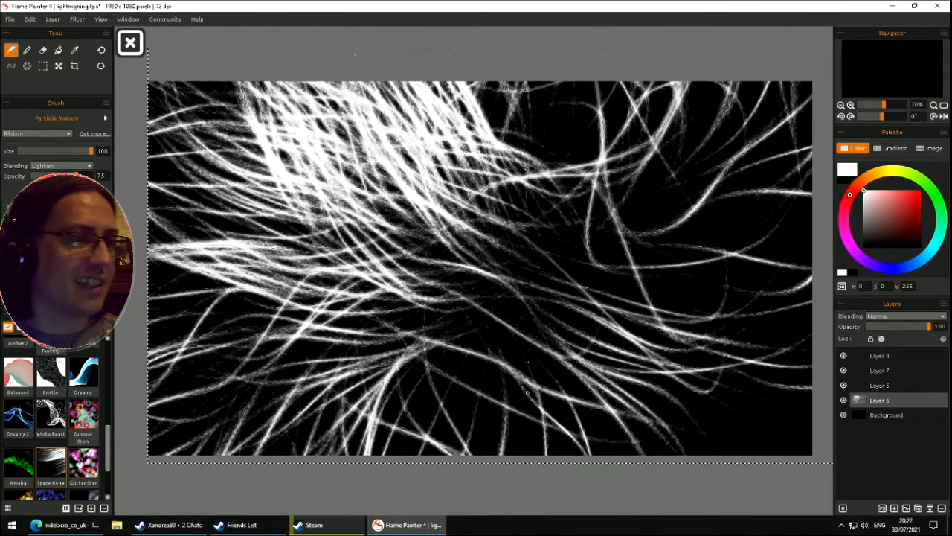
pyautogui.press('Delete')
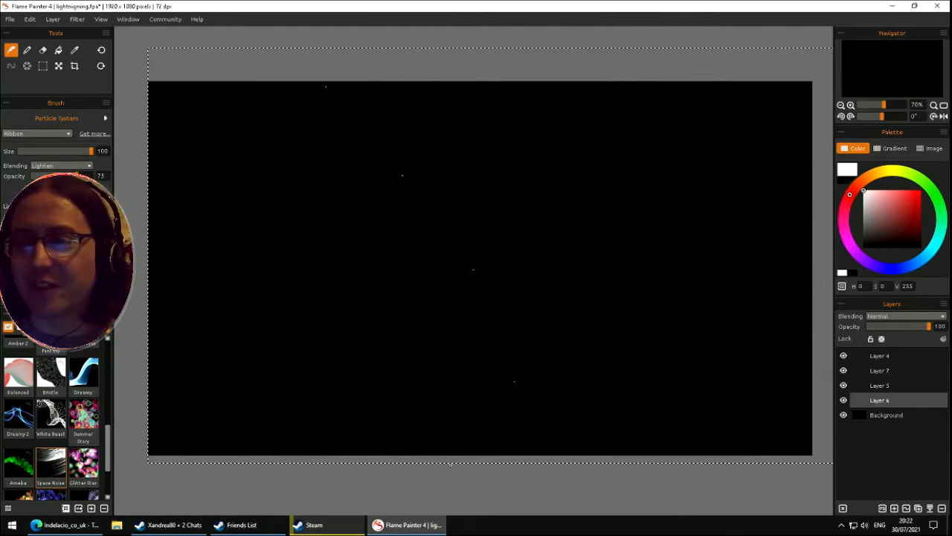
# - Try diagonal strokes of coloured light circles with the Glitter Star brush preset, and clear the layer
pyautogui.click(84, 463)
pyautogui.moveTo(164, 420); pyautogui.dragTo(578, 240)
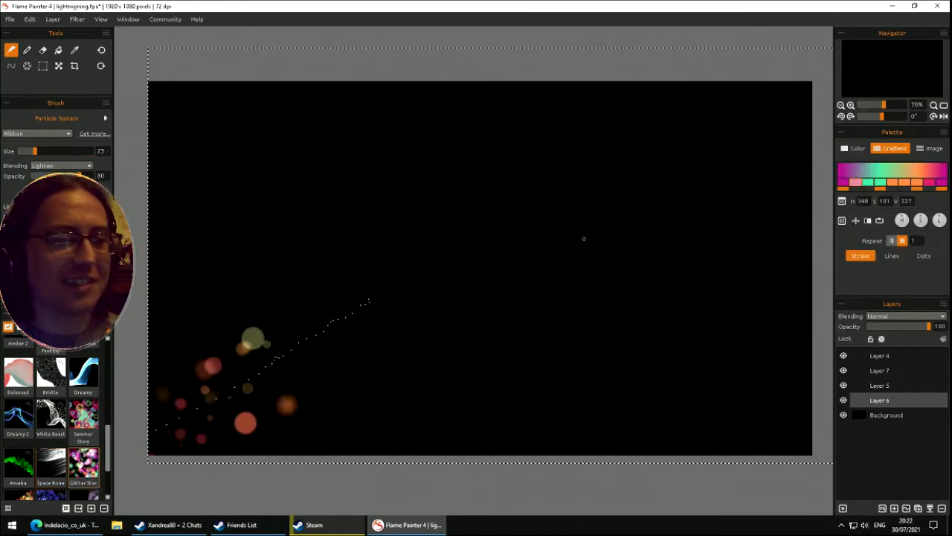
pyautogui.moveTo(256, 229)
pyautogui.mouseDown()
pyautogui.moveTo(685, 71)
pyautogui.moveTo(806, 64)
pyautogui.moveTo(260, 327)
pyautogui.moveTo(817, 302)
pyautogui.moveTo(416, 387)
pyautogui.moveTo(669, 364)
pyautogui.moveTo(628, 391)
pyautogui.mouseUp()
pyautogui.press('Delete')
# - Cover the canvas from edge to edge with dense Glitter Star strokes, and clear the layer
pyautogui.moveTo(160, 328)
pyautogui.mouseDown()
pyautogui.moveTo(644, 124)
pyautogui.moveTo(638, 379)
pyautogui.moveTo(744, 372)
pyautogui.moveTo(807, 313)
pyautogui.moveTo(417, 171)
pyautogui.moveTo(171, 156)
pyautogui.moveTo(505, 50)
pyautogui.moveTo(462, 96)
pyautogui.moveTo(632, 111)
pyautogui.moveTo(788, 164)
pyautogui.moveTo(176, 446)
pyautogui.moveTo(153, 415)
pyautogui.mouseUp()
pyautogui.moveTo(297, 336)
pyautogui.mouseDown()
pyautogui.moveTo(619, 235)
pyautogui.moveTo(527, 251)
pyautogui.moveTo(549, 242)
pyautogui.moveTo(771, 393)
pyautogui.moveTo(753, 389)
pyautogui.moveTo(625, 455)
pyautogui.moveTo(470, 446)
pyautogui.moveTo(736, 407)
pyautogui.moveTo(802, 323)
pyautogui.moveTo(826, 262)
pyautogui.mouseUp()
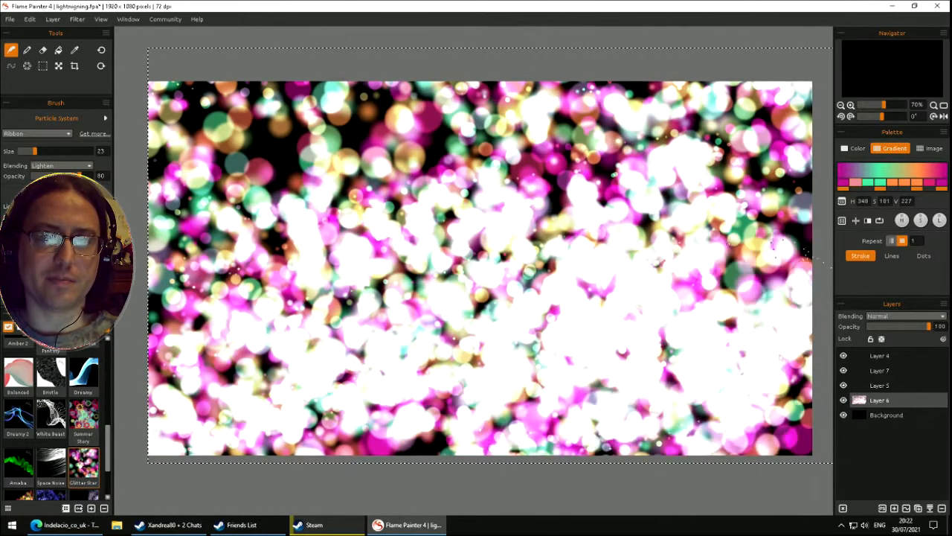
pyautogui.moveTo(405, 62)
pyautogui.mouseDown()
pyautogui.moveTo(179, 141)
pyautogui.moveTo(171, 209)
pyautogui.moveTo(186, 231)
pyautogui.mouseUp()
pyautogui.press('Delete')
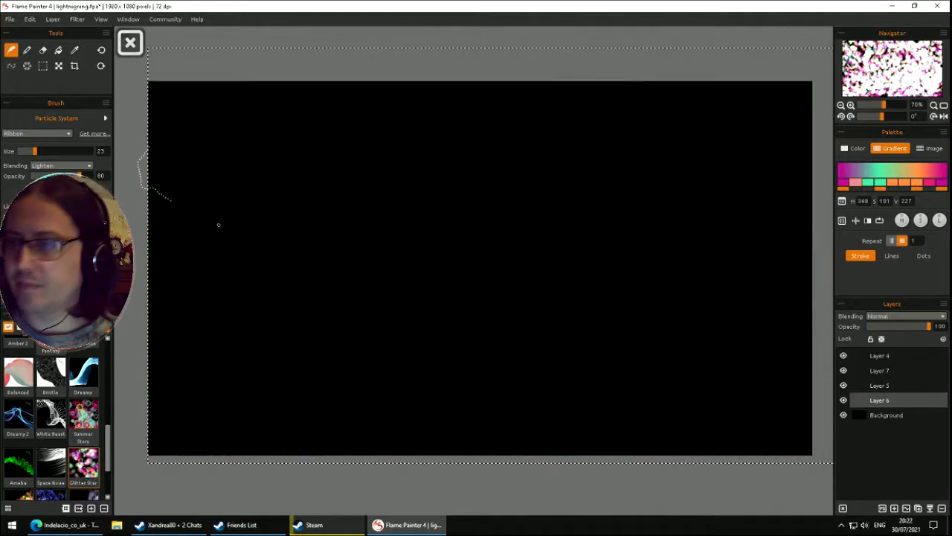
# - Build up a bright cluster of Glitter Star strokes around the canvas centre, and clear the layer
pyautogui.moveTo(506, 230)
pyautogui.mouseDown()
pyautogui.moveTo(627, 300)
pyautogui.moveTo(551, 256)
pyautogui.mouseUp()
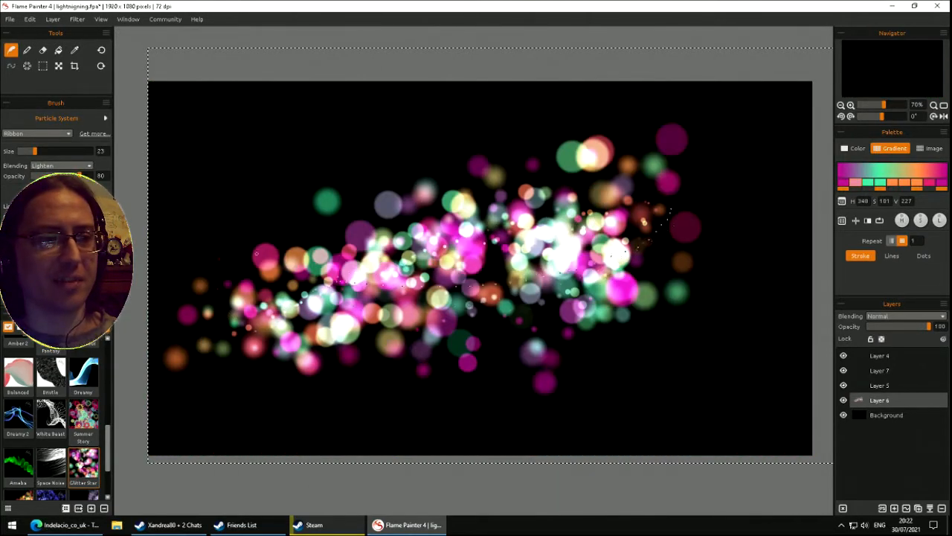
pyautogui.moveTo(305, 279)
pyautogui.mouseDown()
pyautogui.moveTo(840, 387)
pyautogui.moveTo(154, 99)
pyautogui.mouseUp()
pyautogui.moveTo(537, 210)
pyautogui.mouseDown()
pyautogui.moveTo(750, 355)
pyautogui.moveTo(733, 317)
pyautogui.mouseUp()
pyautogui.moveTo(520, 402)
pyautogui.mouseDown()
pyautogui.moveTo(748, 324)
pyautogui.moveTo(735, 223)
pyautogui.moveTo(683, 168)
pyautogui.moveTo(518, 131)
pyautogui.moveTo(406, 155)
pyautogui.moveTo(387, 215)
pyautogui.moveTo(731, 425)
pyautogui.moveTo(166, 290)
pyautogui.moveTo(177, 318)
pyautogui.moveTo(285, 398)
pyautogui.moveTo(553, 366)
pyautogui.moveTo(464, 359)
pyautogui.moveTo(616, 330)
pyautogui.moveTo(674, 197)
pyautogui.moveTo(571, 166)
pyautogui.moveTo(376, 236)
pyautogui.moveTo(538, 303)
pyautogui.mouseUp()
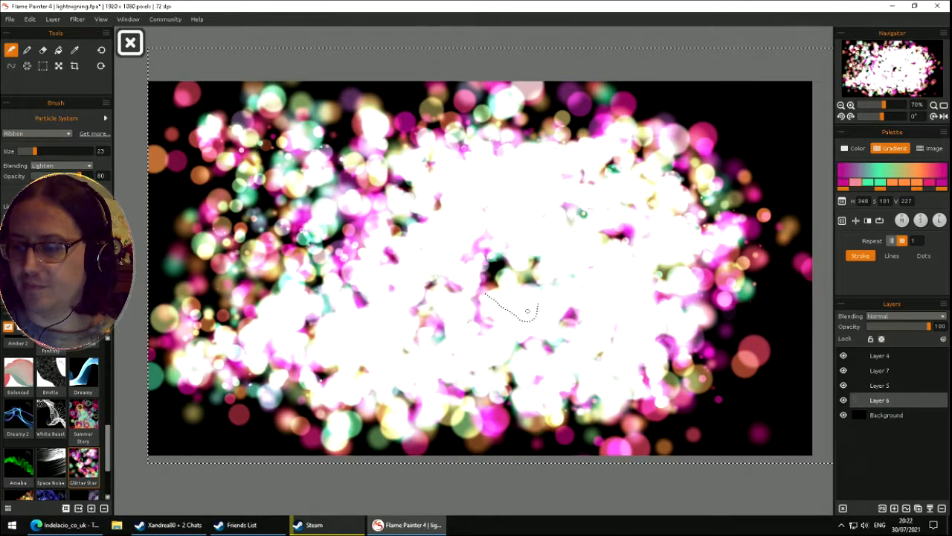
pyautogui.press('Delete')
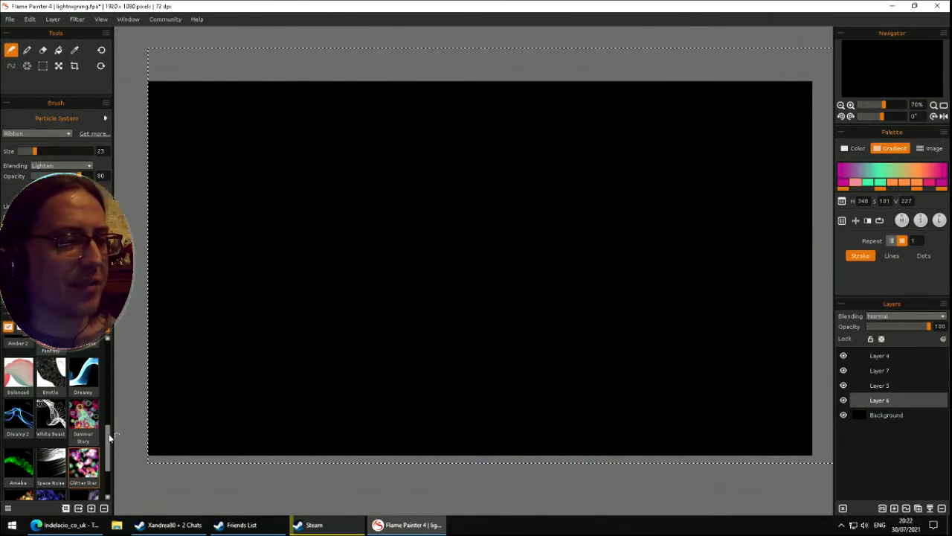
# - Paint broad looping strokes of coloured sparkles over most of the canvas with the Illumination brush preset
pyautogui.moveTo(110, 436); pyautogui.dragTo(117, 462)
pyautogui.click(19, 427)
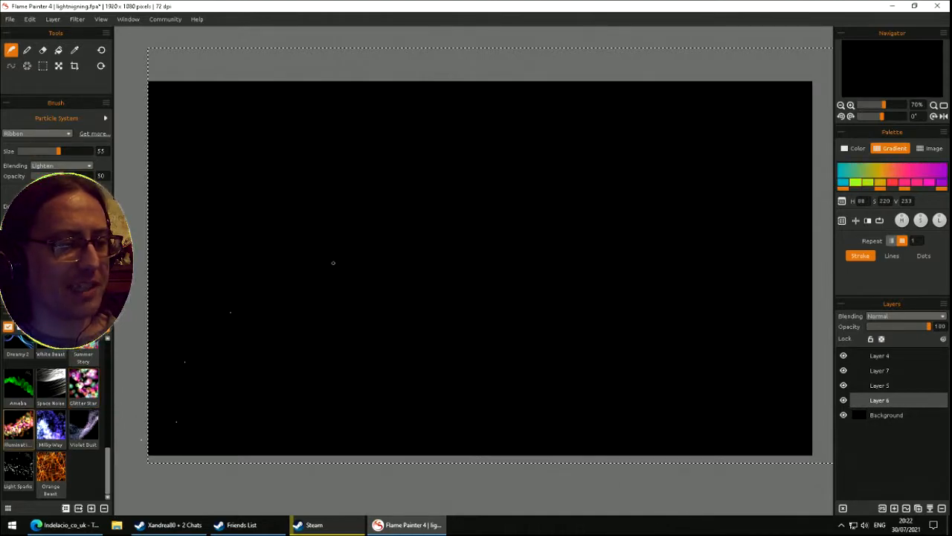
pyautogui.moveTo(663, 246)
pyautogui.mouseDown()
pyautogui.moveTo(646, 220)
pyautogui.moveTo(268, 188)
pyautogui.moveTo(802, 281)
pyautogui.mouseUp()
pyautogui.moveTo(604, 201); pyautogui.dragTo(221, 129)
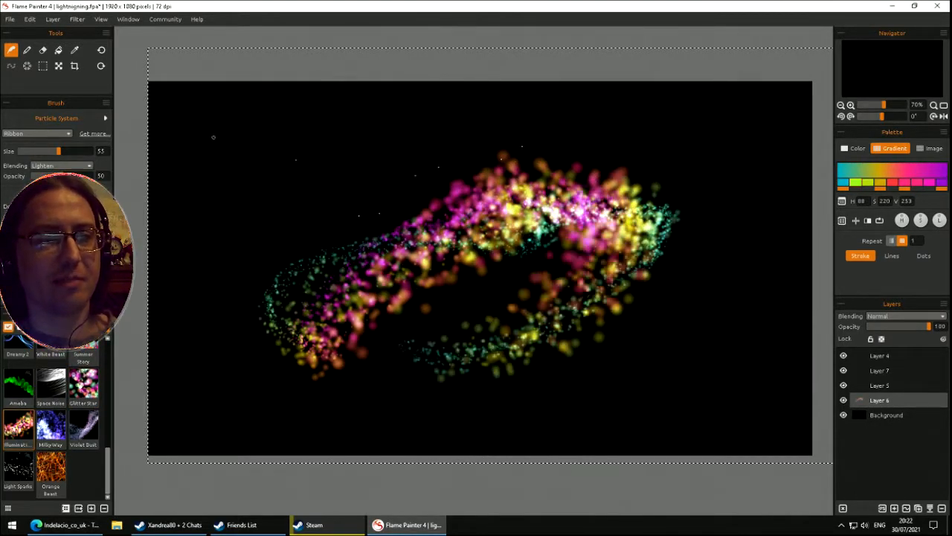
pyautogui.moveTo(673, 215)
pyautogui.mouseDown()
pyautogui.moveTo(327, 320)
pyautogui.moveTo(279, 205)
pyautogui.moveTo(595, 216)
pyautogui.moveTo(744, 281)
pyautogui.mouseUp()
pyautogui.moveTo(589, 386)
pyautogui.mouseDown()
pyautogui.moveTo(424, 426)
pyautogui.moveTo(204, 413)
pyautogui.moveTo(239, 443)
pyautogui.moveTo(300, 346)
pyautogui.moveTo(260, 333)
pyautogui.mouseUp()
pyautogui.moveTo(587, 193)
pyautogui.mouseDown()
pyautogui.moveTo(342, 271)
pyautogui.moveTo(298, 250)
pyautogui.moveTo(394, 230)
pyautogui.moveTo(556, 175)
pyautogui.moveTo(439, 164)
pyautogui.moveTo(364, 123)
pyautogui.moveTo(486, 306)
pyautogui.moveTo(632, 104)
pyautogui.moveTo(773, 97)
pyautogui.moveTo(514, 119)
pyautogui.moveTo(213, 417)
pyautogui.mouseUp()
# - Try the Milky Way brush preset with a sweeping stroke over the existing sparkles, and clear the layer
pyautogui.click(79, 421)
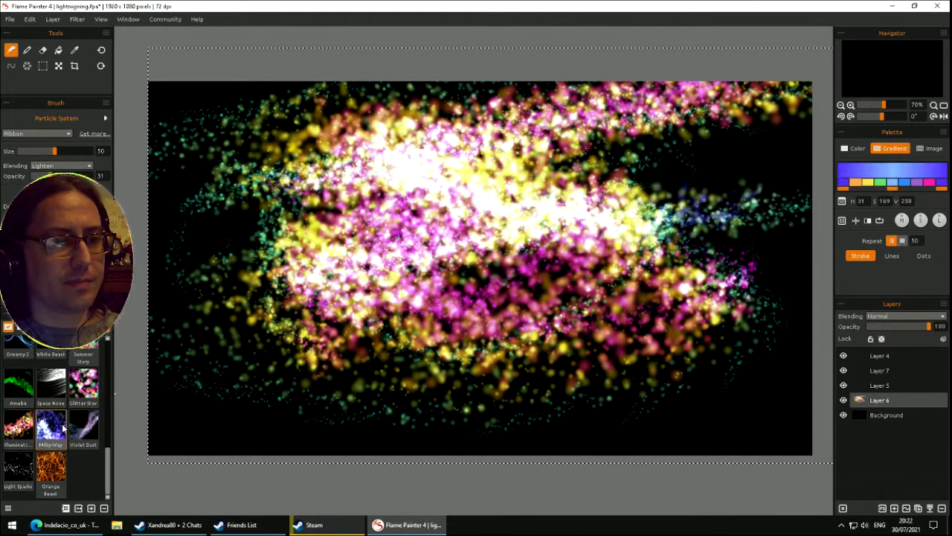
pyautogui.moveTo(691, 223)
pyautogui.mouseDown()
pyautogui.moveTo(564, 319)
pyautogui.moveTo(325, 283)
pyautogui.mouseUp()
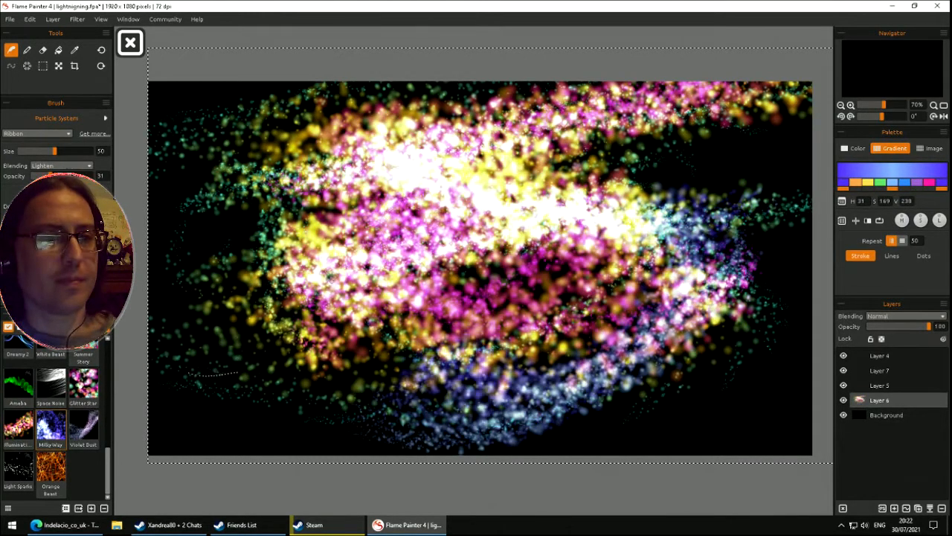
pyautogui.press('Delete')
# - Build up a dense galaxy-like cluster of Milky Way strokes around the canvas centre, and clear the layer
pyautogui.moveTo(520, 214); pyautogui.dragTo(501, 235)
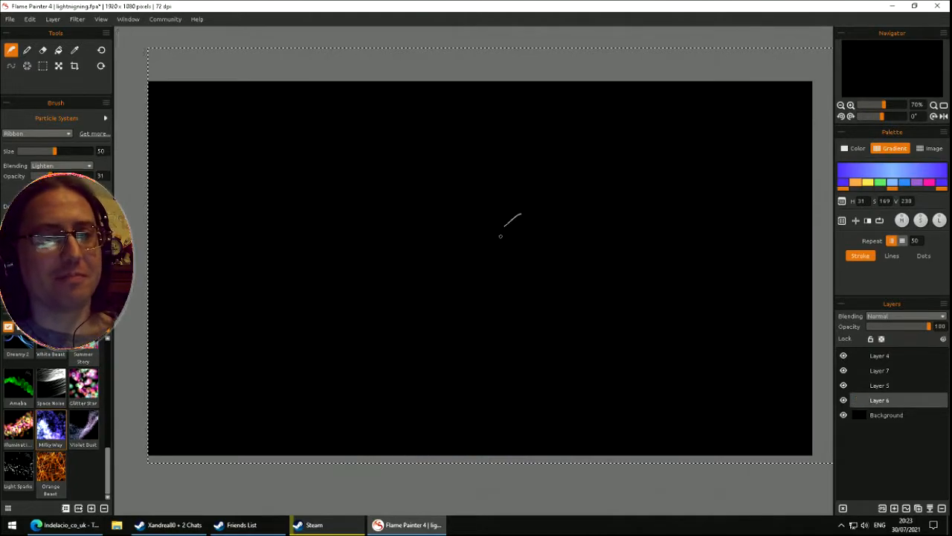
pyautogui.moveTo(391, 285)
pyautogui.mouseDown()
pyautogui.moveTo(377, 256)
pyautogui.moveTo(421, 223)
pyautogui.moveTo(462, 283)
pyautogui.moveTo(490, 249)
pyautogui.moveTo(480, 231)
pyautogui.moveTo(458, 290)
pyautogui.moveTo(484, 279)
pyautogui.moveTo(462, 267)
pyautogui.moveTo(476, 253)
pyautogui.moveTo(432, 231)
pyautogui.moveTo(416, 328)
pyautogui.moveTo(654, 264)
pyautogui.mouseUp()
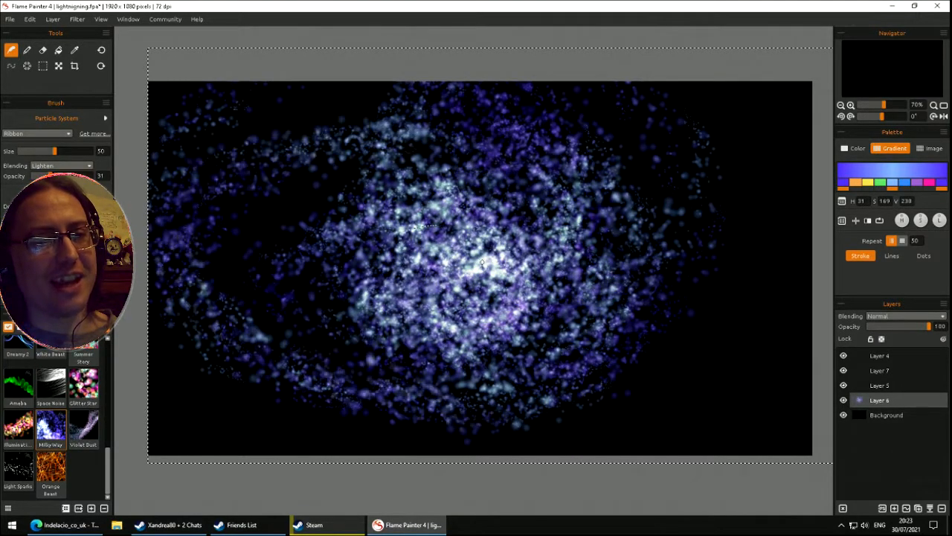
pyautogui.moveTo(488, 256)
pyautogui.mouseDown()
pyautogui.moveTo(510, 267)
pyautogui.moveTo(497, 249)
pyautogui.moveTo(476, 266)
pyautogui.moveTo(502, 257)
pyautogui.moveTo(458, 256)
pyautogui.moveTo(508, 286)
pyautogui.moveTo(425, 265)
pyautogui.moveTo(477, 271)
pyautogui.moveTo(458, 252)
pyautogui.moveTo(385, 244)
pyautogui.moveTo(497, 273)
pyautogui.moveTo(513, 260)
pyautogui.moveTo(562, 269)
pyautogui.moveTo(513, 266)
pyautogui.moveTo(549, 254)
pyautogui.moveTo(603, 264)
pyautogui.moveTo(486, 259)
pyautogui.moveTo(511, 280)
pyautogui.moveTo(472, 275)
pyautogui.moveTo(530, 249)
pyautogui.moveTo(508, 281)
pyautogui.moveTo(542, 275)
pyautogui.moveTo(506, 248)
pyautogui.moveTo(564, 262)
pyautogui.moveTo(469, 256)
pyautogui.moveTo(507, 275)
pyautogui.moveTo(503, 264)
pyautogui.moveTo(462, 254)
pyautogui.moveTo(509, 265)
pyautogui.moveTo(488, 261)
pyautogui.moveTo(500, 273)
pyautogui.moveTo(415, 367)
pyautogui.mouseUp()
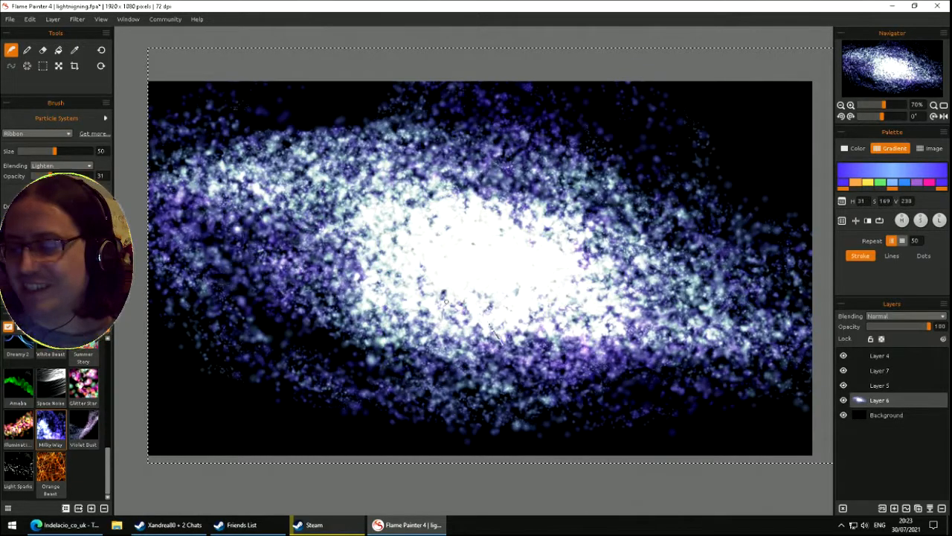
pyautogui.press('Delete')
# - Try the Violet Dust and Light Sparks brush presets with free diagonal strokes, clearing the layer after each one
pyautogui.click(83, 430)
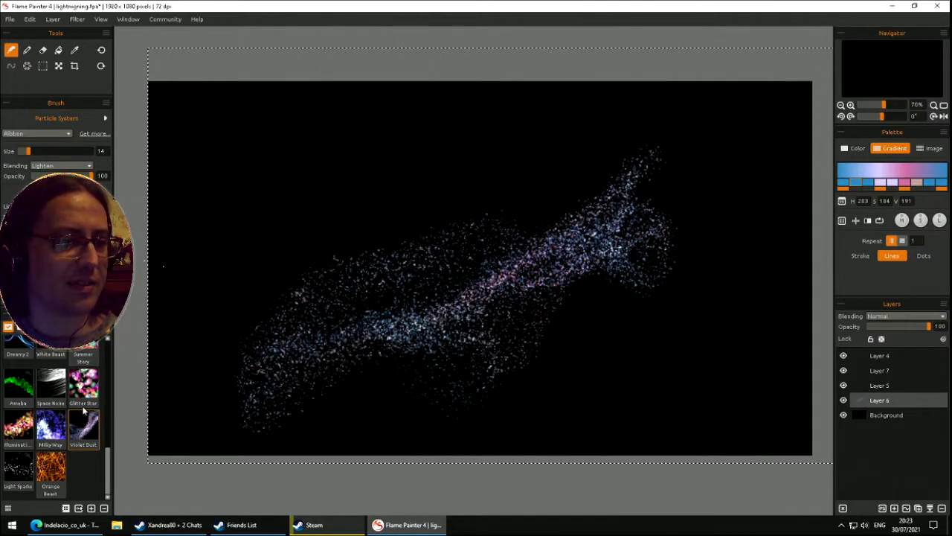
pyautogui.click(19, 469)
pyautogui.press('Delete')
pyautogui.moveTo(152, 335); pyautogui.dragTo(324, 357)
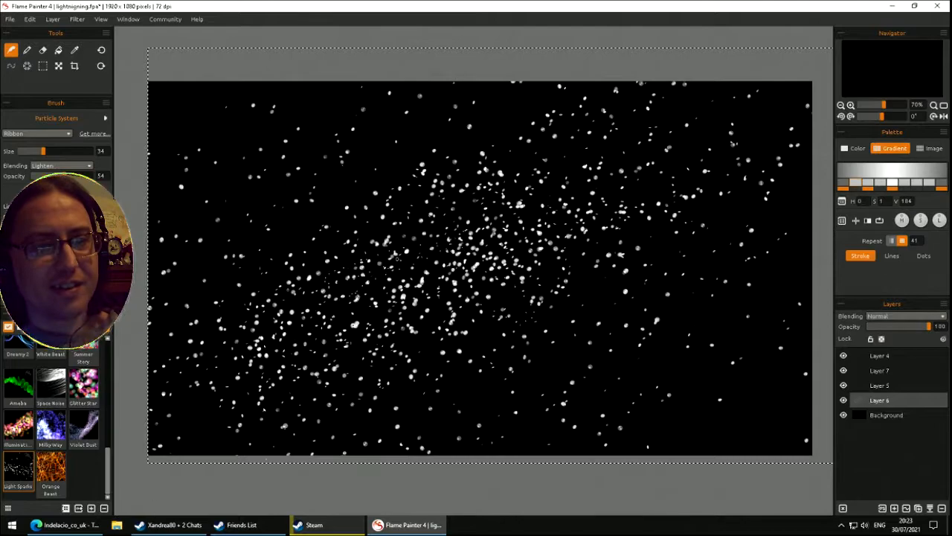
pyautogui.press('Delete')
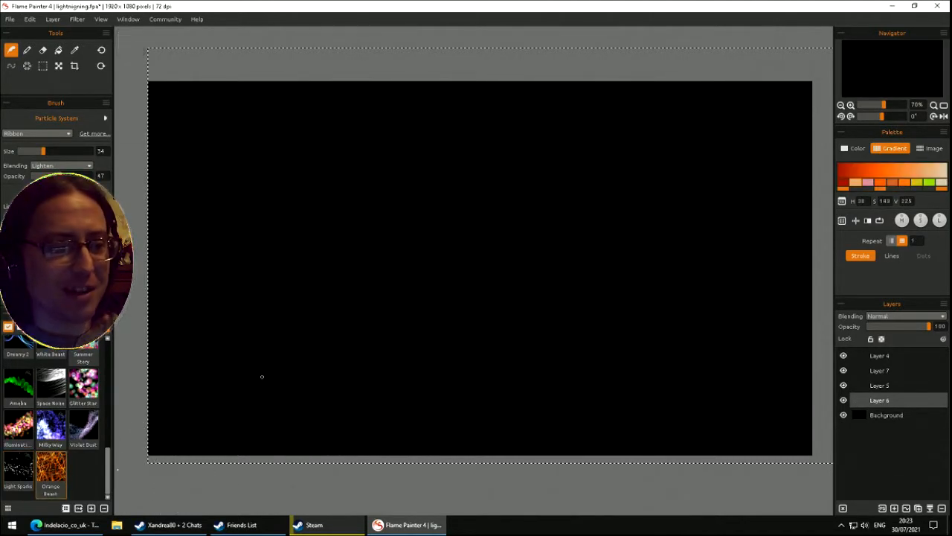
# - Cover the canvas with tangled glowing lines using the Orange Beast brush preset, and clear the layer
pyautogui.moveTo(551, 240)
pyautogui.mouseDown()
pyautogui.moveTo(588, 195)
pyautogui.moveTo(551, 230)
pyautogui.moveTo(222, 355)
pyautogui.moveTo(670, 312)
pyautogui.moveTo(447, 112)
pyautogui.moveTo(419, 161)
pyautogui.moveTo(550, 297)
pyautogui.moveTo(610, 246)
pyautogui.moveTo(446, 260)
pyautogui.moveTo(370, 234)
pyautogui.mouseUp()
pyautogui.moveTo(374, 195)
pyautogui.mouseDown()
pyautogui.moveTo(416, 216)
pyautogui.moveTo(287, 203)
pyautogui.moveTo(341, 335)
pyautogui.moveTo(476, 371)
pyautogui.moveTo(417, 238)
pyautogui.moveTo(506, 298)
pyautogui.moveTo(447, 290)
pyautogui.moveTo(520, 275)
pyautogui.moveTo(476, 297)
pyautogui.moveTo(536, 312)
pyautogui.moveTo(565, 268)
pyautogui.moveTo(521, 275)
pyautogui.moveTo(565, 245)
pyautogui.moveTo(505, 260)
pyautogui.moveTo(536, 253)
pyautogui.moveTo(387, 401)
pyautogui.moveTo(283, 357)
pyautogui.moveTo(260, 186)
pyautogui.moveTo(521, 357)
pyautogui.mouseUp()
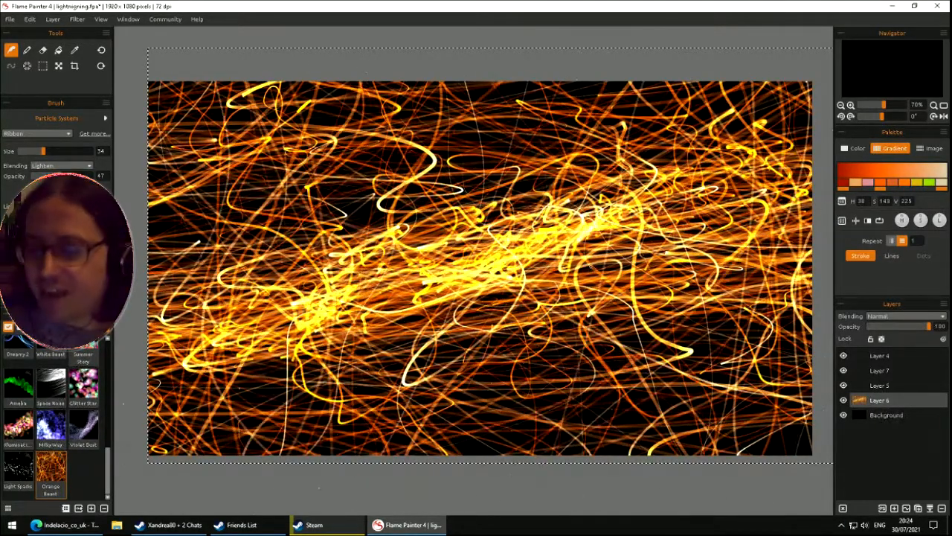
pyautogui.hotkey('ctrl', 'z')
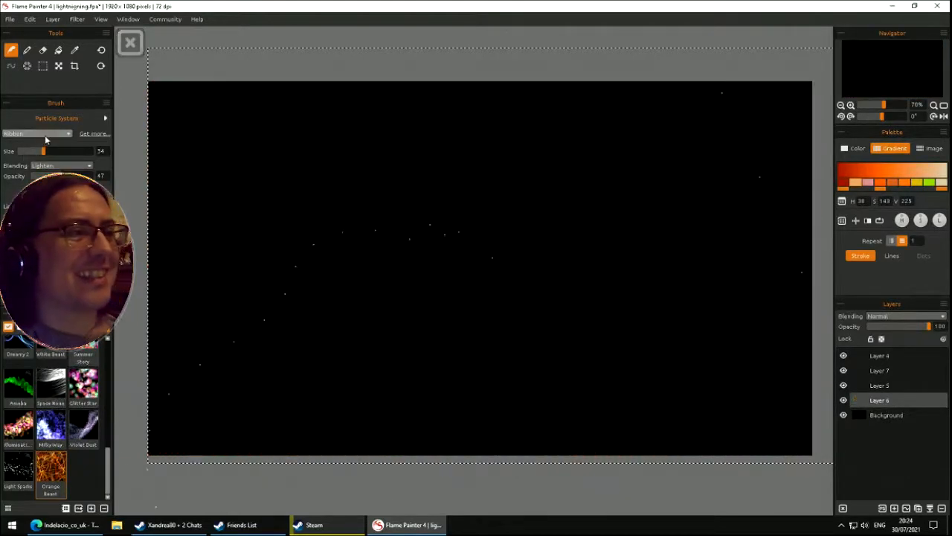
# - Switch the brush type from Ribbon to Follow and choose the Island Time preset
pyautogui.click(106, 119)
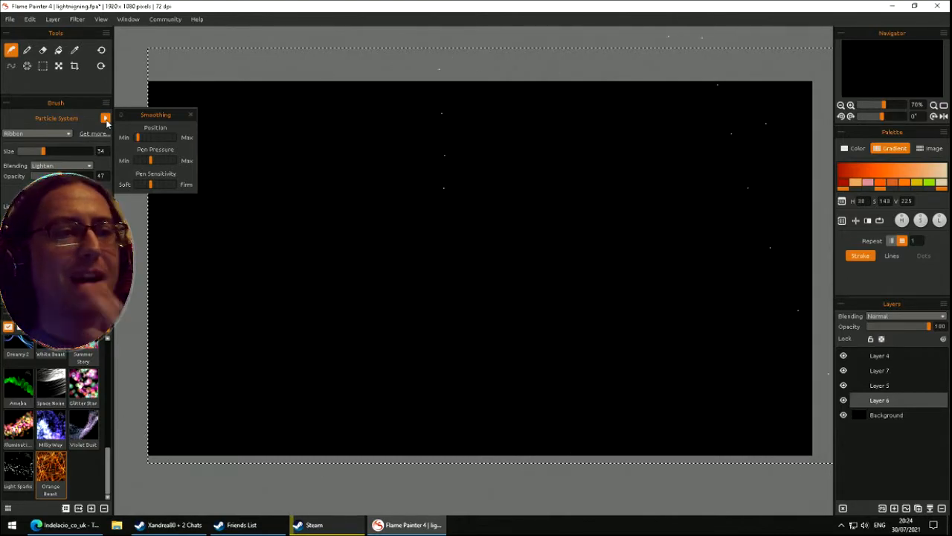
pyautogui.click(106, 120)
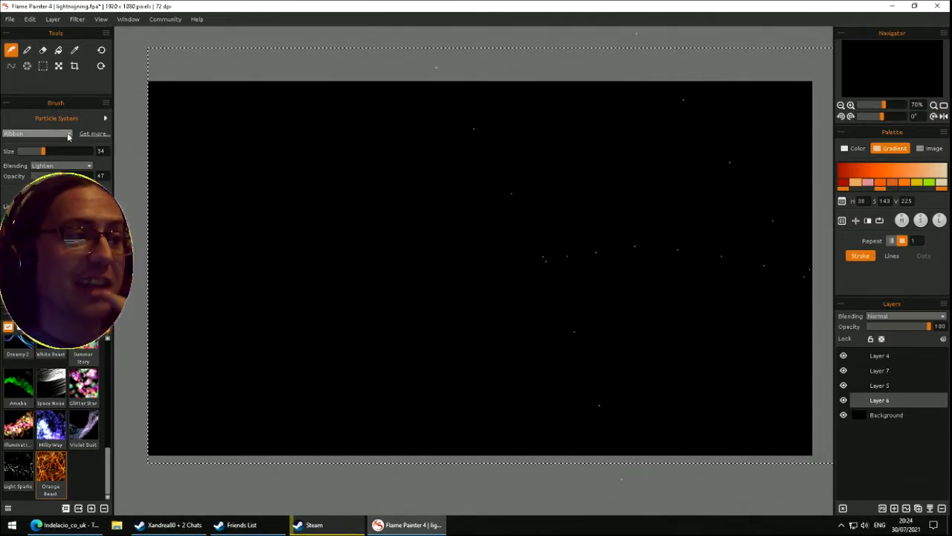
pyautogui.click(68, 135)
pyautogui.click(24, 164)
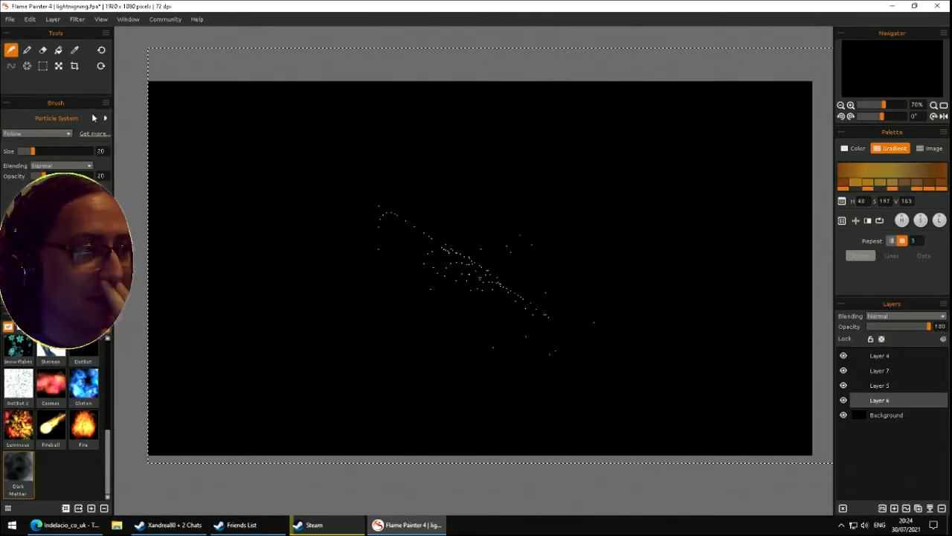
pyautogui.moveTo(109, 457); pyautogui.dragTo(116, 347)
pyautogui.click(21, 360)
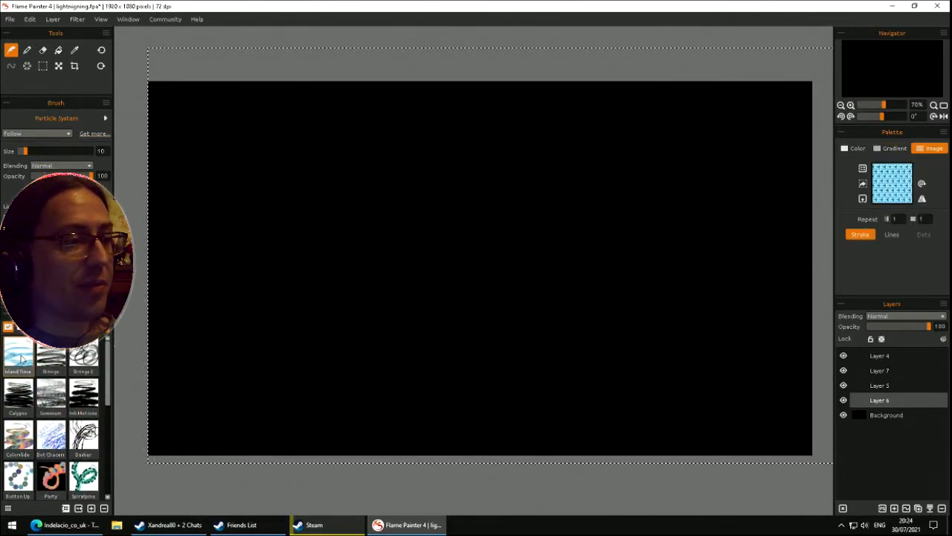
# - Test a stroke with Island Time, paint the letters BRB across the canvas, and clear the layer
pyautogui.moveTo(288, 231)
pyautogui.mouseDown()
pyautogui.moveTo(697, 250)
pyautogui.moveTo(522, 288)
pyautogui.moveTo(282, 297)
pyautogui.mouseUp()
pyautogui.press('Delete')
pyautogui.moveTo(189, 294)
pyautogui.mouseDown()
pyautogui.moveTo(267, 220)
pyautogui.moveTo(204, 272)
pyautogui.moveTo(203, 320)
pyautogui.mouseUp()
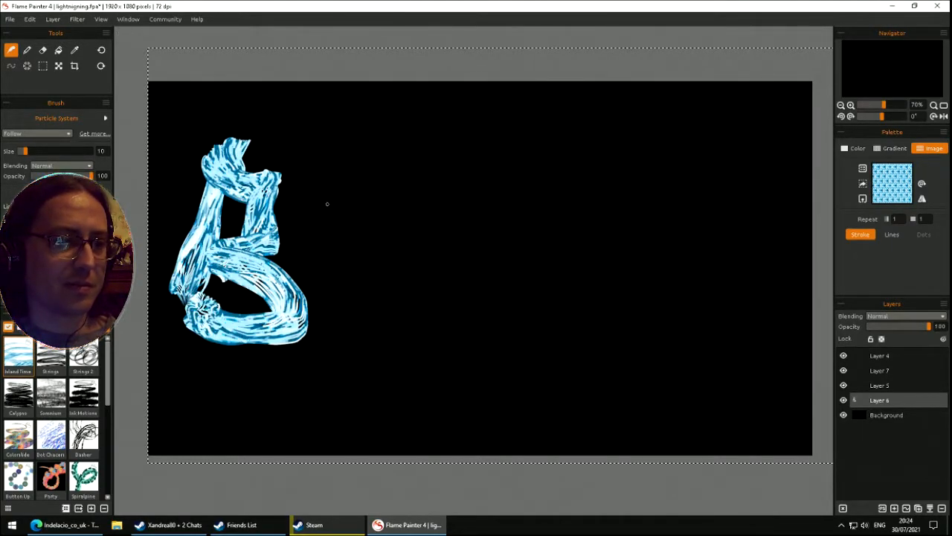
pyautogui.moveTo(346, 299)
pyautogui.mouseDown()
pyautogui.moveTo(380, 152)
pyautogui.moveTo(342, 257)
pyautogui.moveTo(474, 307)
pyautogui.mouseUp()
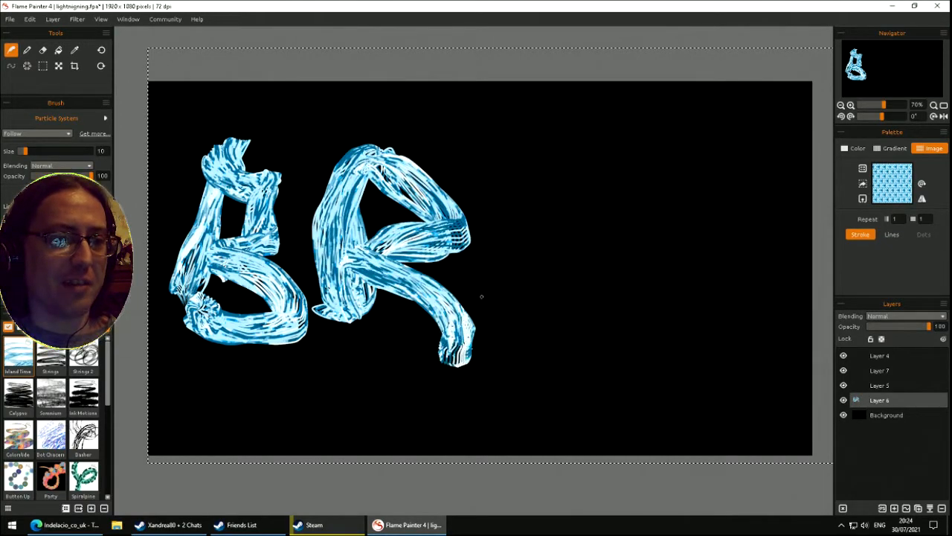
pyautogui.moveTo(533, 354)
pyautogui.mouseDown()
pyautogui.moveTo(588, 342)
pyautogui.moveTo(650, 233)
pyautogui.moveTo(532, 192)
pyautogui.mouseUp()
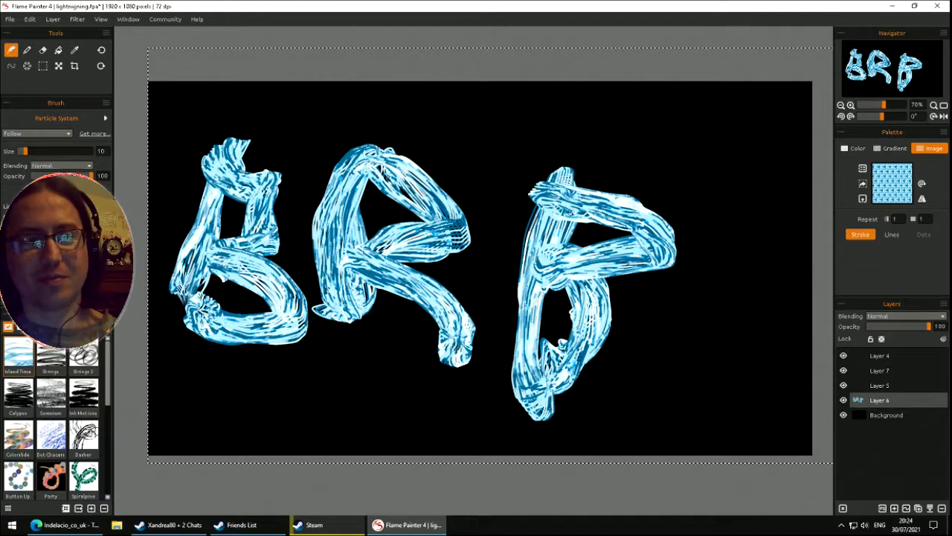
pyautogui.press('Delete')
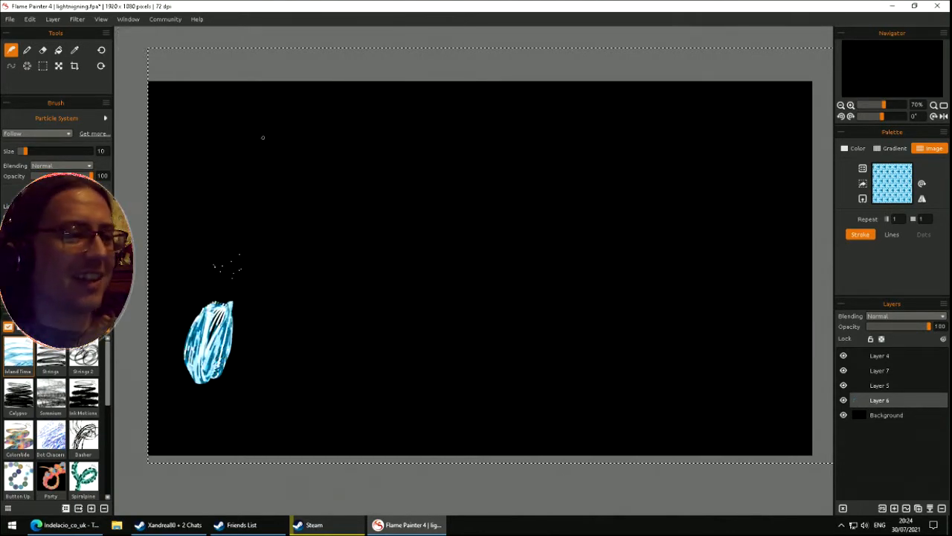
# - Paint larger BRB letters filling nearly the whole canvas height with Island Time, and clear the layer
pyautogui.moveTo(255, 152); pyautogui.dragTo(298, 238)
pyautogui.moveTo(297, 350); pyautogui.dragTo(195, 328)
pyautogui.moveTo(490, 109)
pyautogui.mouseDown()
pyautogui.moveTo(468, 261)
pyautogui.moveTo(521, 401)
pyautogui.mouseUp()
pyautogui.moveTo(598, 112)
pyautogui.mouseDown()
pyautogui.moveTo(639, 376)
pyautogui.moveTo(710, 227)
pyautogui.moveTo(608, 131)
pyautogui.mouseUp()
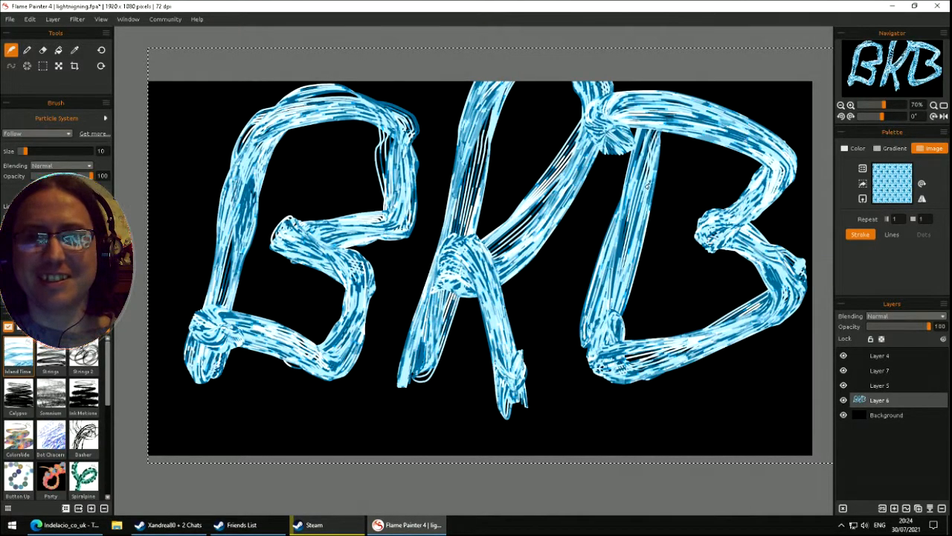
pyautogui.press('Delete')
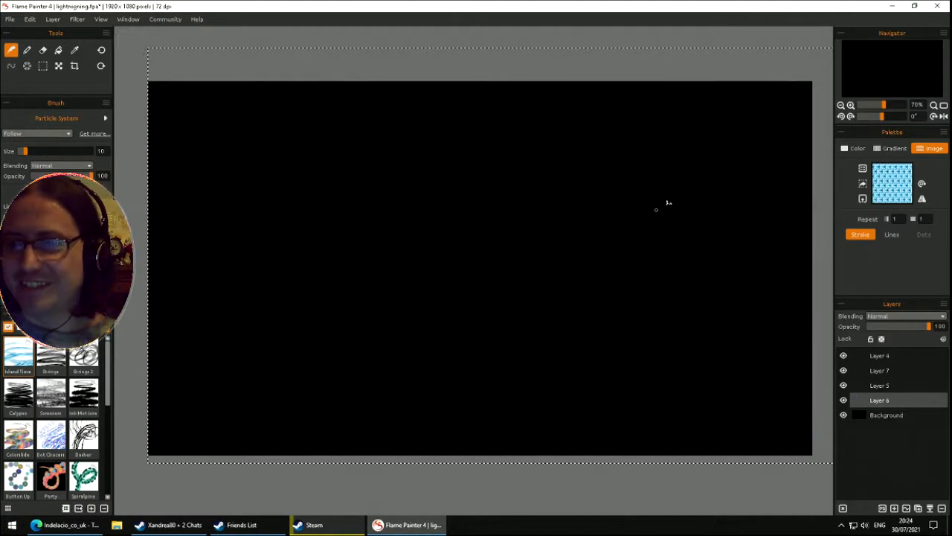
# - Paint the letters BRB with the Strings brush preset using the brown-gold gradient palette, and clear the layer
pyautogui.click(54, 355)
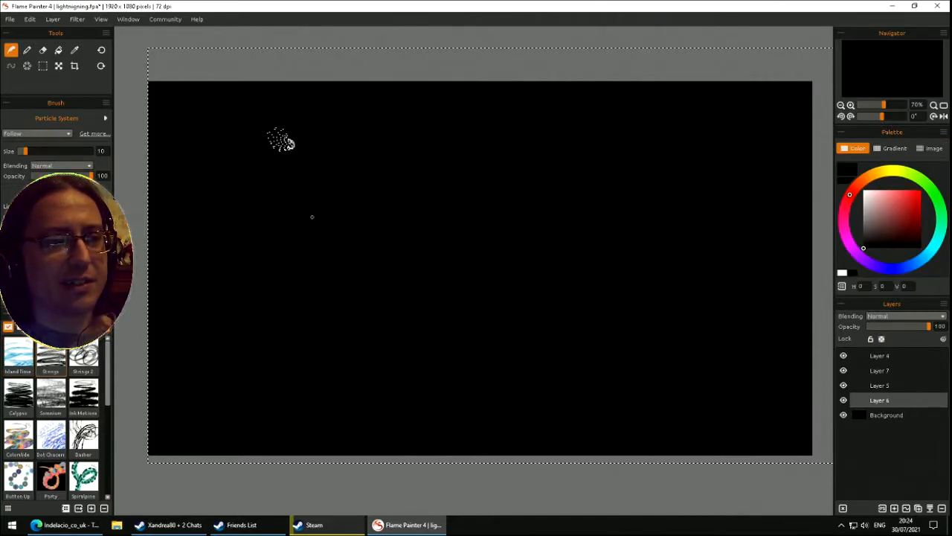
pyautogui.click(895, 148)
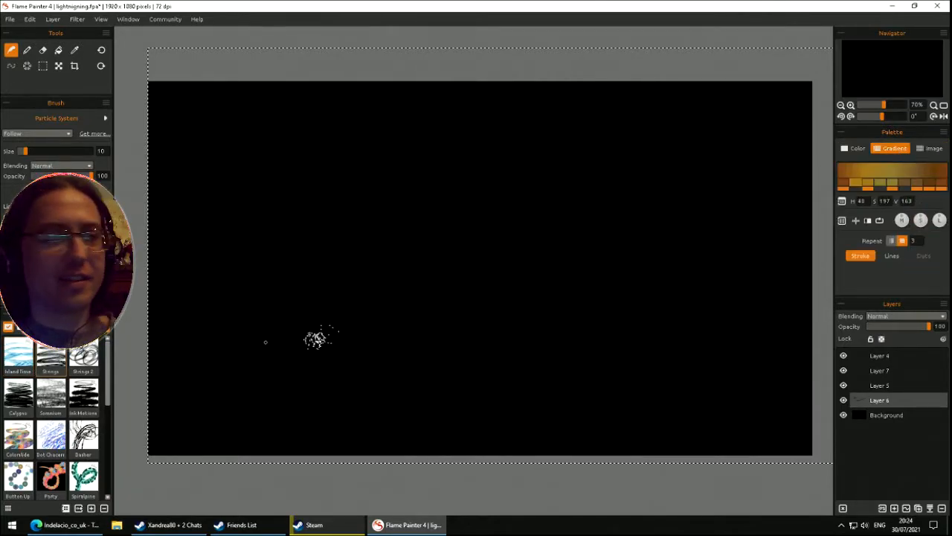
pyautogui.moveTo(198, 241); pyautogui.dragTo(201, 329)
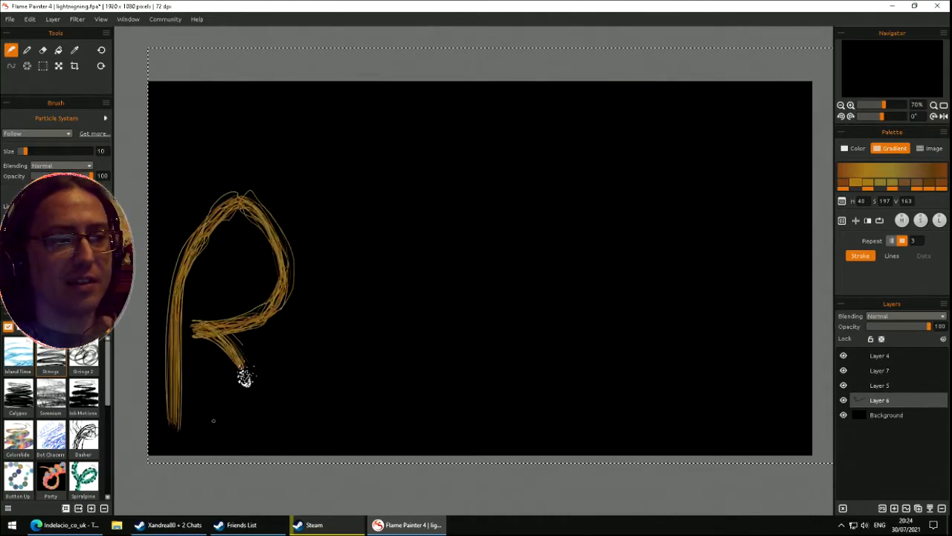
pyautogui.moveTo(331, 229); pyautogui.dragTo(350, 301)
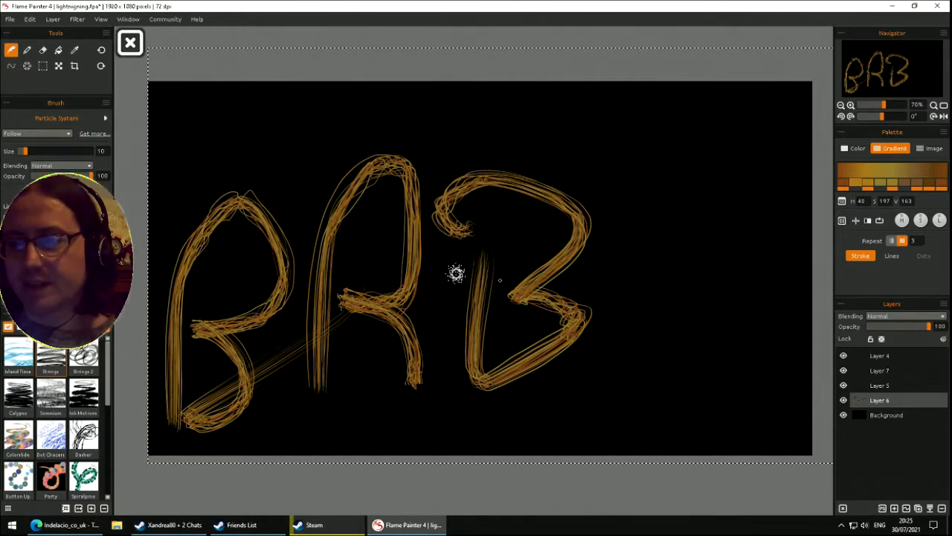
pyautogui.press('Delete')
# - Cover the canvas with long horizontal Strings strokes, and clear the layer
pyautogui.moveTo(350, 206)
pyautogui.mouseDown()
pyautogui.moveTo(317, 380)
pyautogui.moveTo(231, 376)
pyautogui.moveTo(773, 298)
pyautogui.mouseUp()
pyautogui.moveTo(578, 165)
pyautogui.mouseDown()
pyautogui.moveTo(320, 238)
pyautogui.moveTo(238, 165)
pyautogui.moveTo(630, 144)
pyautogui.moveTo(666, 197)
pyautogui.moveTo(744, 399)
pyautogui.moveTo(755, 382)
pyautogui.moveTo(652, 365)
pyautogui.moveTo(648, 256)
pyautogui.moveTo(454, 319)
pyautogui.moveTo(699, 238)
pyautogui.mouseUp()
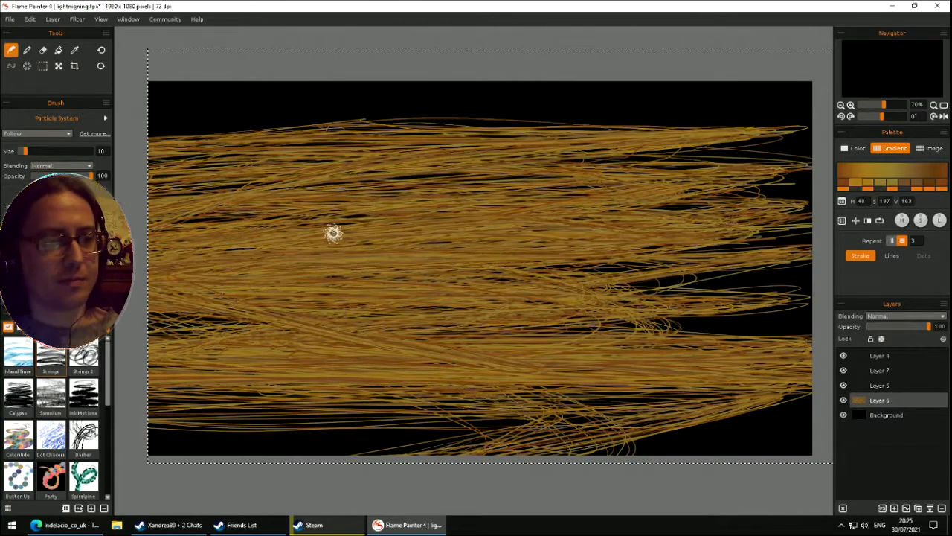
pyautogui.press('Delete')
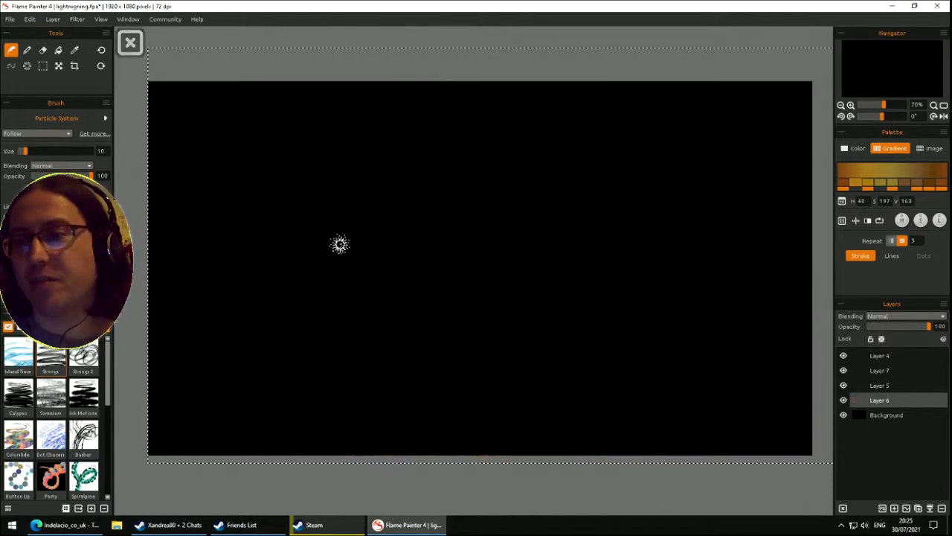
# - Try loose looping strokes with the Strings 2 brush preset and the gradient palette, and clear the layer
pyautogui.click(83, 356)
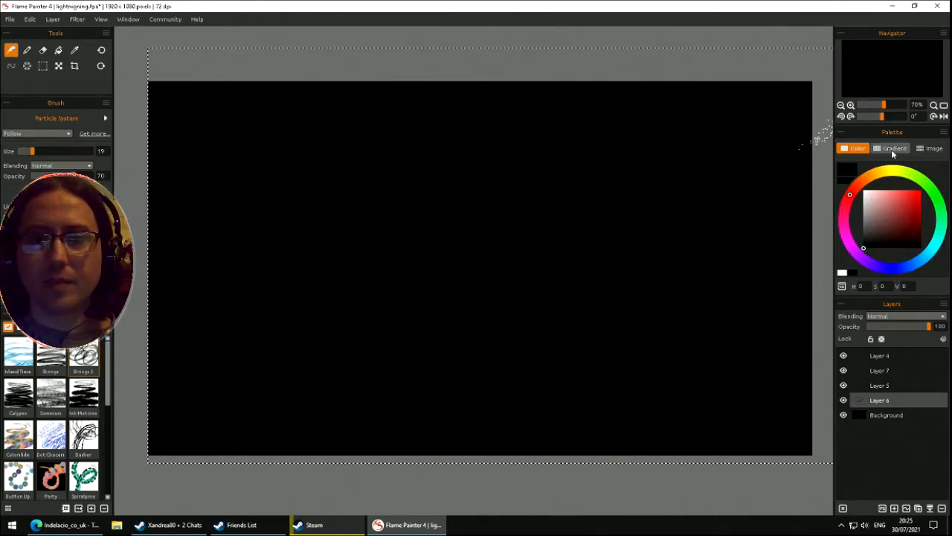
pyautogui.click(892, 150)
pyautogui.moveTo(386, 358)
pyautogui.mouseDown()
pyautogui.moveTo(549, 332)
pyautogui.moveTo(280, 248)
pyautogui.moveTo(441, 346)
pyautogui.moveTo(228, 328)
pyautogui.moveTo(570, 325)
pyautogui.moveTo(414, 177)
pyautogui.moveTo(524, 431)
pyautogui.moveTo(580, 452)
pyautogui.moveTo(472, 166)
pyautogui.moveTo(629, 140)
pyautogui.moveTo(503, 165)
pyautogui.mouseUp()
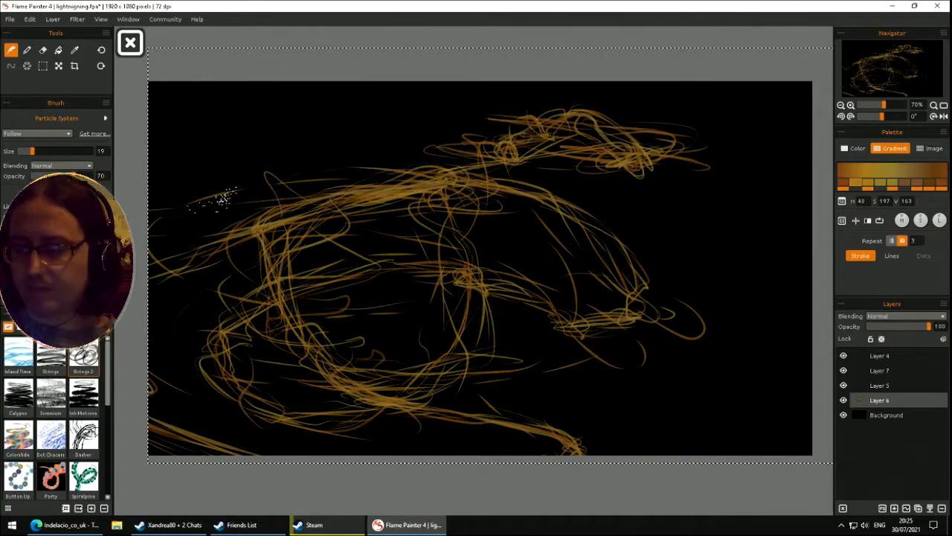
pyautogui.press('Delete')
# - Paint large letters side by side, starting with a B, using Strings 2, and clear the layer
pyautogui.moveTo(192, 379); pyautogui.dragTo(231, 246)
pyautogui.moveTo(252, 277); pyautogui.dragTo(201, 368)
pyautogui.moveTo(322, 367)
pyautogui.mouseDown()
pyautogui.moveTo(374, 121)
pyautogui.moveTo(372, 250)
pyautogui.mouseUp()
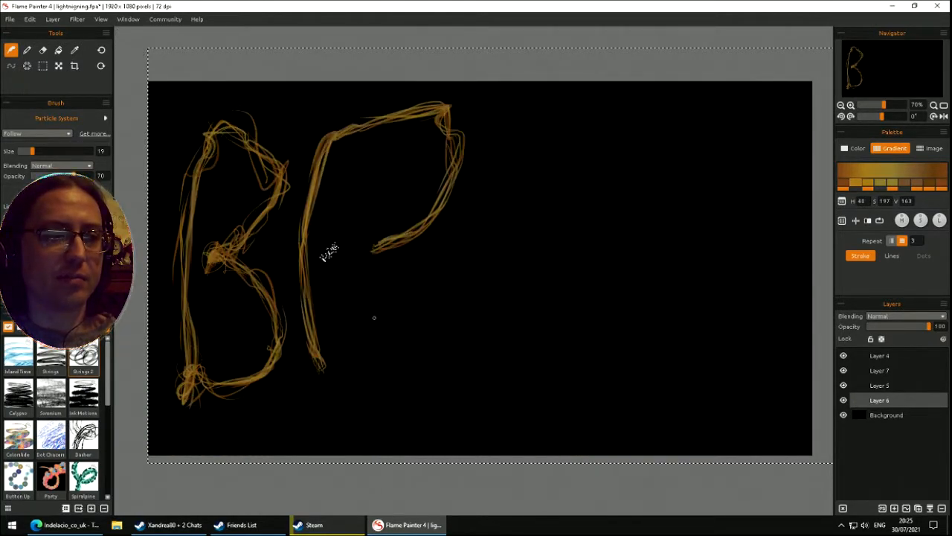
pyautogui.moveTo(484, 196)
pyautogui.mouseDown()
pyautogui.moveTo(447, 385)
pyautogui.moveTo(561, 364)
pyautogui.moveTo(472, 275)
pyautogui.moveTo(551, 212)
pyautogui.moveTo(460, 198)
pyautogui.mouseUp()
pyautogui.press('Delete')
# - Cover the canvas with dense crisscrossing Strings 2 strokes, and clear the layer
pyautogui.moveTo(397, 280)
pyautogui.mouseDown()
pyautogui.moveTo(332, 293)
pyautogui.moveTo(688, 165)
pyautogui.moveTo(259, 423)
pyautogui.moveTo(655, 170)
pyautogui.moveTo(158, 350)
pyautogui.moveTo(231, 415)
pyautogui.moveTo(279, 118)
pyautogui.moveTo(357, 268)
pyautogui.moveTo(224, 186)
pyautogui.moveTo(312, 148)
pyautogui.moveTo(816, 123)
pyautogui.mouseUp()
pyautogui.moveTo(683, 426)
pyautogui.mouseDown()
pyautogui.moveTo(357, 157)
pyautogui.moveTo(298, 178)
pyautogui.moveTo(640, 253)
pyautogui.moveTo(267, 291)
pyautogui.mouseUp()
pyautogui.moveTo(405, 155)
pyautogui.mouseDown()
pyautogui.moveTo(446, 327)
pyautogui.moveTo(319, 223)
pyautogui.moveTo(521, 93)
pyautogui.moveTo(669, 71)
pyautogui.moveTo(700, 372)
pyautogui.moveTo(774, 149)
pyautogui.moveTo(372, 194)
pyautogui.moveTo(647, 281)
pyautogui.moveTo(573, 266)
pyautogui.moveTo(799, 261)
pyautogui.moveTo(729, 193)
pyautogui.moveTo(365, 252)
pyautogui.moveTo(224, 246)
pyautogui.moveTo(461, 96)
pyautogui.moveTo(186, 93)
pyautogui.moveTo(299, 197)
pyautogui.moveTo(789, 224)
pyautogui.moveTo(476, 312)
pyautogui.moveTo(342, 313)
pyautogui.moveTo(648, 316)
pyautogui.mouseUp()
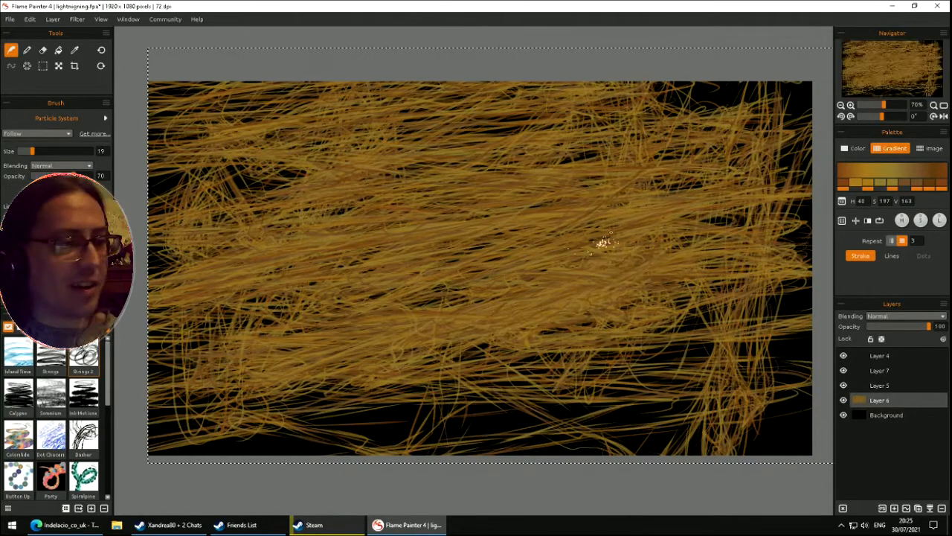
pyautogui.press('Delete')
# - Try the Calypso brush preset with the gradient palette in a free stroke, and clear the layer
pyautogui.click(17, 399)
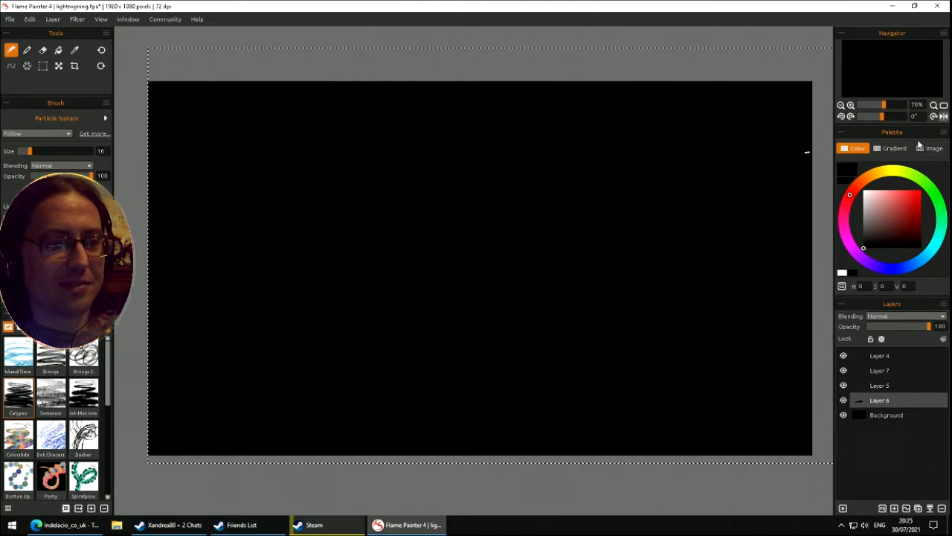
pyautogui.click(892, 148)
pyautogui.moveTo(362, 237)
pyautogui.mouseDown()
pyautogui.moveTo(271, 261)
pyautogui.moveTo(581, 349)
pyautogui.moveTo(546, 240)
pyautogui.moveTo(403, 331)
pyautogui.moveTo(199, 337)
pyautogui.mouseUp()
pyautogui.press('Delete')
# - Paint the letters BRB across the canvas with Calypso strokes, and clear the layer
pyautogui.moveTo(214, 217)
pyautogui.mouseDown()
pyautogui.moveTo(205, 240)
pyautogui.moveTo(210, 390)
pyautogui.moveTo(289, 337)
pyautogui.moveTo(237, 310)
pyautogui.moveTo(316, 248)
pyautogui.moveTo(157, 210)
pyautogui.mouseUp()
pyautogui.moveTo(336, 377)
pyautogui.mouseDown()
pyautogui.moveTo(352, 287)
pyautogui.moveTo(382, 248)
pyautogui.moveTo(465, 372)
pyautogui.mouseUp()
pyautogui.moveTo(580, 194)
pyautogui.mouseDown()
pyautogui.moveTo(627, 266)
pyautogui.moveTo(543, 149)
pyautogui.mouseUp()
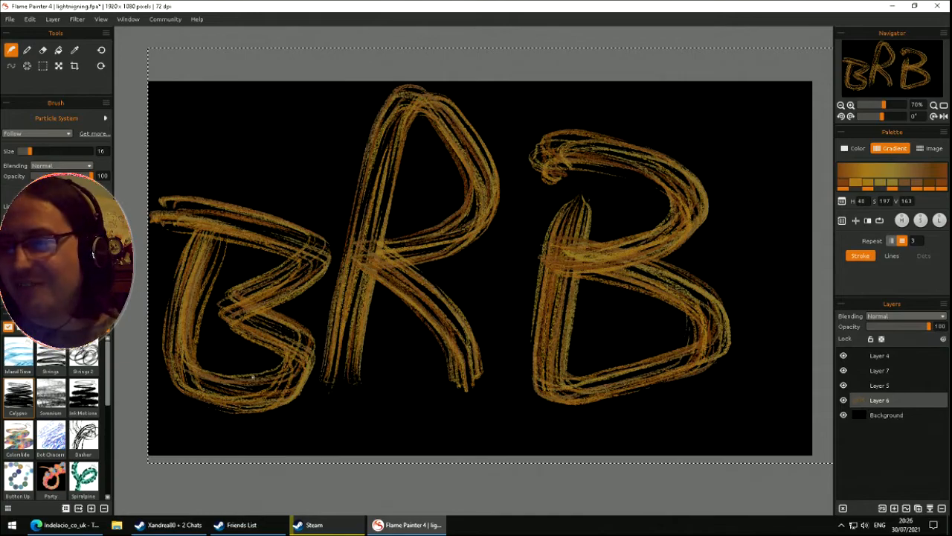
pyautogui.press('Delete')
# - Fill almost the entire canvas with wood-grain-like horizontal Calypso strokes, and clear the layer
pyautogui.moveTo(661, 212)
pyautogui.mouseDown()
pyautogui.moveTo(653, 293)
pyautogui.moveTo(684, 400)
pyautogui.moveTo(565, 290)
pyautogui.moveTo(707, 211)
pyautogui.moveTo(357, 416)
pyautogui.moveTo(744, 166)
pyautogui.moveTo(714, 208)
pyautogui.moveTo(765, 180)
pyautogui.moveTo(178, 201)
pyautogui.moveTo(767, 160)
pyautogui.moveTo(298, 104)
pyautogui.moveTo(190, 199)
pyautogui.moveTo(722, 176)
pyautogui.moveTo(435, 189)
pyautogui.moveTo(461, 312)
pyautogui.moveTo(681, 296)
pyautogui.moveTo(319, 352)
pyautogui.moveTo(759, 319)
pyautogui.moveTo(384, 331)
pyautogui.moveTo(733, 329)
pyautogui.moveTo(363, 327)
pyautogui.moveTo(670, 340)
pyautogui.moveTo(265, 389)
pyautogui.moveTo(346, 440)
pyautogui.moveTo(648, 439)
pyautogui.moveTo(170, 410)
pyautogui.moveTo(436, 451)
pyautogui.moveTo(193, 350)
pyautogui.moveTo(140, 410)
pyautogui.moveTo(446, 256)
pyautogui.moveTo(274, 283)
pyautogui.moveTo(178, 246)
pyautogui.moveTo(201, 194)
pyautogui.moveTo(823, 141)
pyautogui.moveTo(185, 91)
pyautogui.moveTo(570, 149)
pyautogui.moveTo(591, 130)
pyautogui.moveTo(766, 100)
pyautogui.moveTo(461, 96)
pyautogui.moveTo(521, 106)
pyautogui.moveTo(461, 111)
pyautogui.mouseUp()
pyautogui.moveTo(480, 232)
pyautogui.mouseDown()
pyautogui.moveTo(168, 337)
pyautogui.moveTo(350, 264)
pyautogui.moveTo(245, 259)
pyautogui.moveTo(676, 252)
pyautogui.moveTo(154, 277)
pyautogui.moveTo(393, 248)
pyautogui.moveTo(823, 162)
pyautogui.moveTo(681, 275)
pyautogui.moveTo(649, 288)
pyautogui.moveTo(823, 199)
pyautogui.moveTo(649, 238)
pyautogui.moveTo(810, 192)
pyautogui.moveTo(713, 309)
pyautogui.moveTo(219, 295)
pyautogui.moveTo(683, 351)
pyautogui.moveTo(526, 401)
pyautogui.moveTo(187, 401)
pyautogui.moveTo(496, 378)
pyautogui.moveTo(293, 363)
pyautogui.moveTo(666, 337)
pyautogui.moveTo(295, 367)
pyautogui.moveTo(708, 439)
pyautogui.moveTo(279, 420)
pyautogui.moveTo(542, 407)
pyautogui.moveTo(215, 394)
pyautogui.mouseUp()
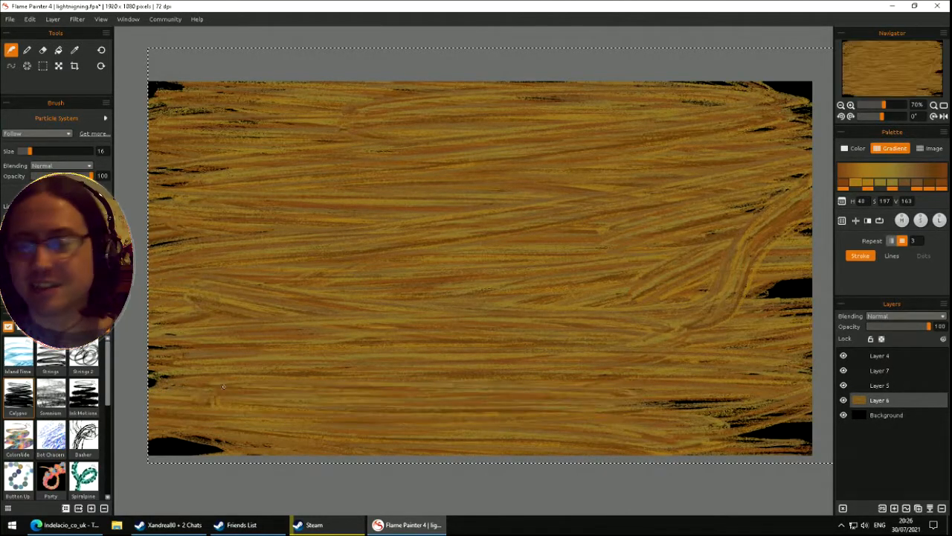
pyautogui.press('Delete')
# - Try the Somnium brush preset with the gradient palette in free strokes, and clear the layer
pyautogui.click(52, 398)
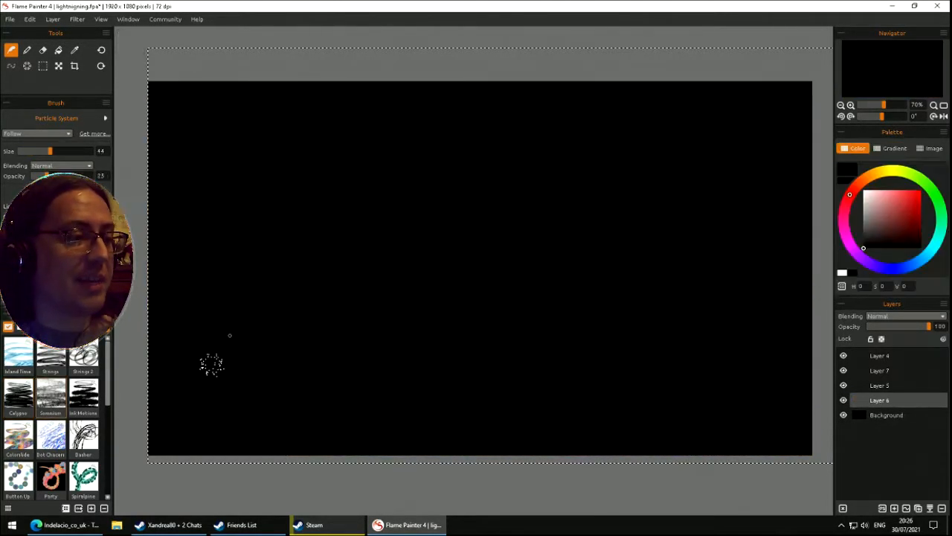
pyautogui.click(890, 148)
pyautogui.moveTo(257, 328); pyautogui.dragTo(313, 303)
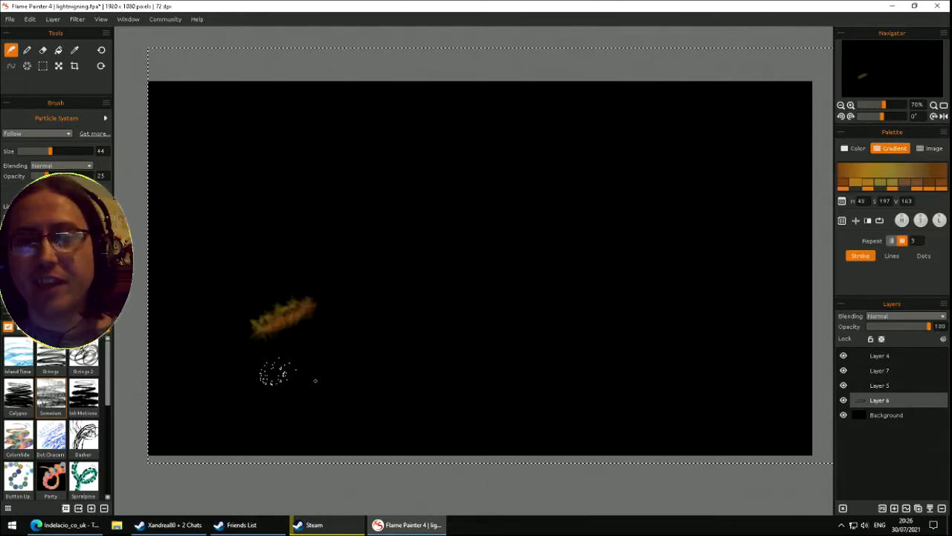
pyautogui.moveTo(510, 366)
pyautogui.mouseDown()
pyautogui.moveTo(287, 260)
pyautogui.moveTo(418, 211)
pyautogui.moveTo(164, 357)
pyautogui.moveTo(444, 225)
pyautogui.mouseUp()
pyautogui.press('Delete')
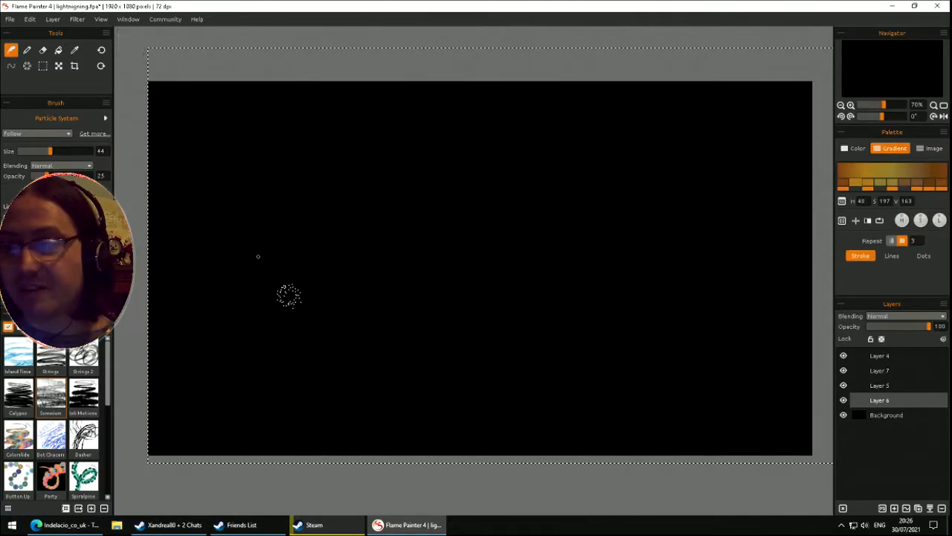
# - Paint the letters BRB across the canvas with Somnium strokes, and clear the layer
pyautogui.moveTo(187, 158)
pyautogui.mouseDown()
pyautogui.moveTo(163, 340)
pyautogui.moveTo(193, 238)
pyautogui.moveTo(154, 164)
pyautogui.mouseUp()
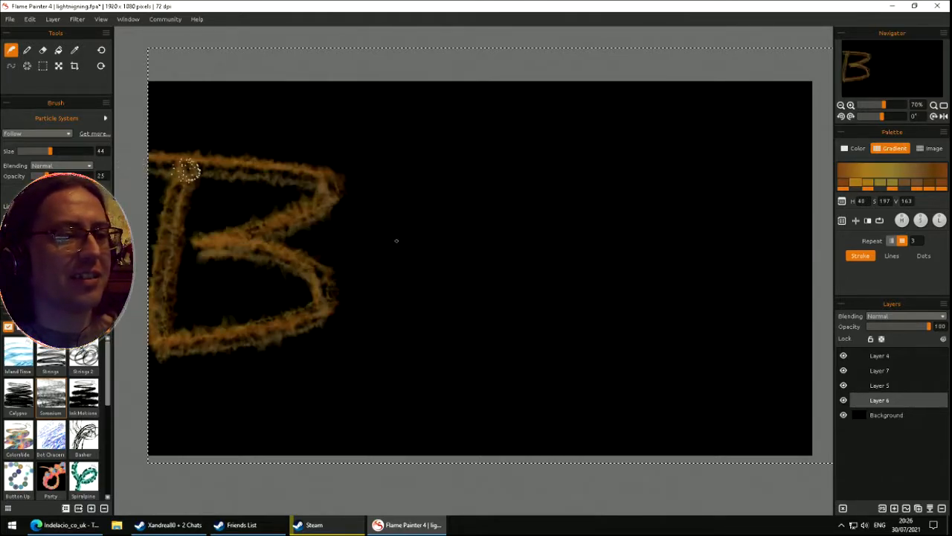
pyautogui.moveTo(390, 333)
pyautogui.mouseDown()
pyautogui.moveTo(341, 259)
pyautogui.moveTo(512, 366)
pyautogui.mouseUp()
pyautogui.moveTo(573, 218)
pyautogui.mouseDown()
pyautogui.moveTo(601, 361)
pyautogui.moveTo(639, 292)
pyautogui.moveTo(553, 163)
pyautogui.moveTo(510, 199)
pyautogui.mouseUp()
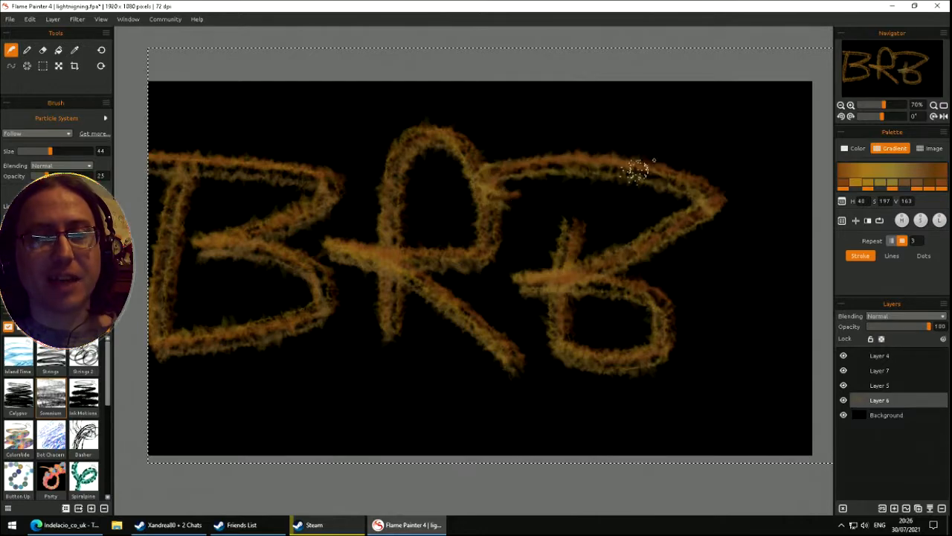
pyautogui.press('Delete')
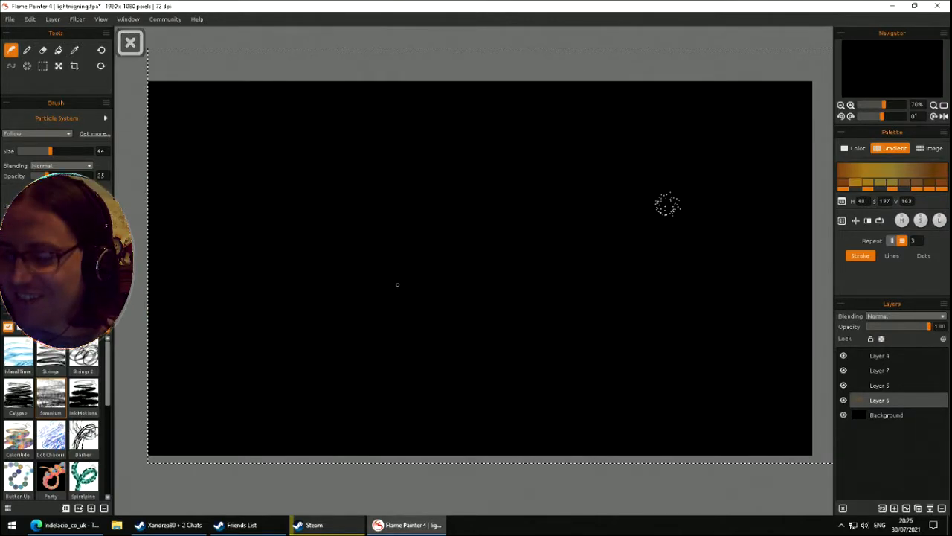
# - Paint the letters BRB with the Ink Motions brush preset and the gradient palette, and clear the layer
pyautogui.click(82, 398)
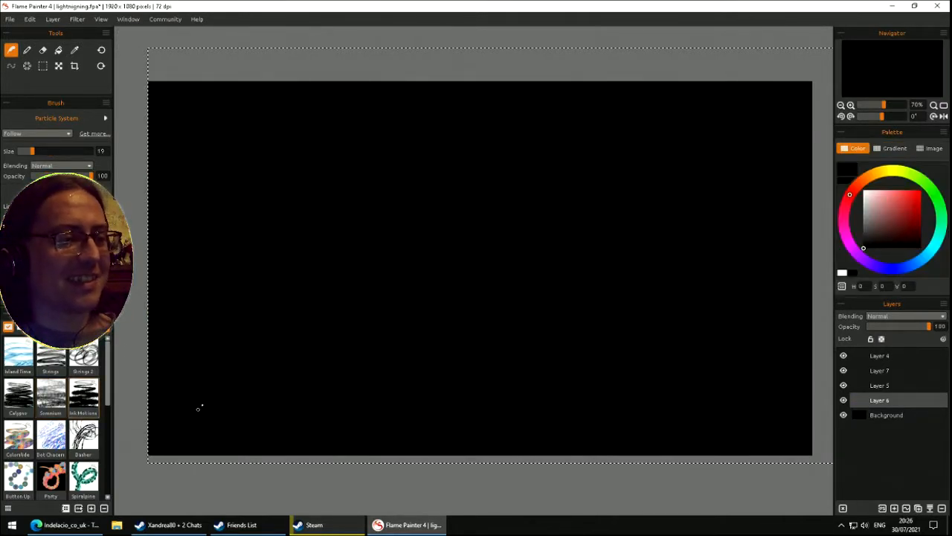
pyautogui.click(890, 149)
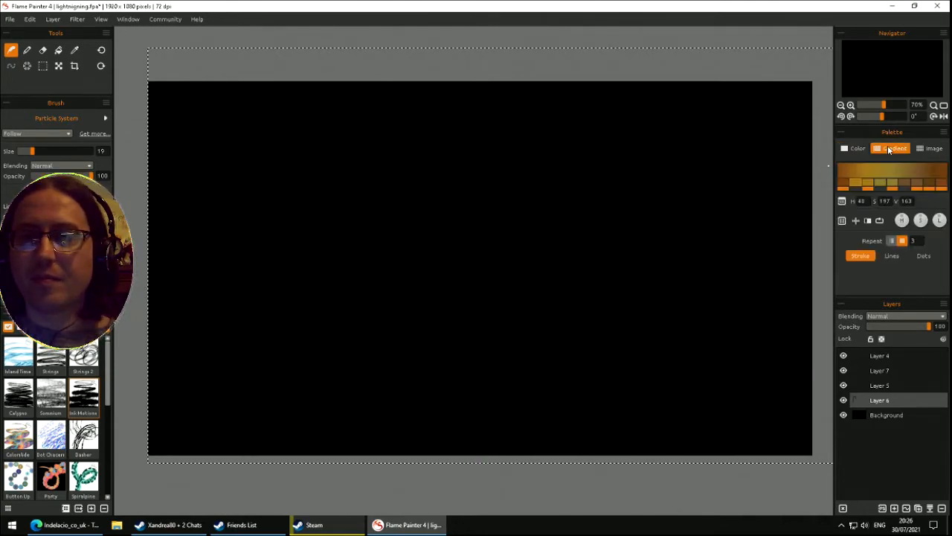
pyautogui.moveTo(165, 412)
pyautogui.mouseDown()
pyautogui.moveTo(313, 255)
pyautogui.moveTo(248, 281)
pyautogui.moveTo(171, 374)
pyautogui.mouseUp()
pyautogui.moveTo(354, 360)
pyautogui.mouseDown()
pyautogui.moveTo(416, 192)
pyautogui.moveTo(392, 270)
pyautogui.moveTo(463, 390)
pyautogui.mouseUp()
pyautogui.moveTo(569, 195)
pyautogui.mouseDown()
pyautogui.moveTo(499, 363)
pyautogui.moveTo(653, 341)
pyautogui.moveTo(585, 282)
pyautogui.moveTo(572, 182)
pyautogui.moveTo(567, 209)
pyautogui.mouseUp()
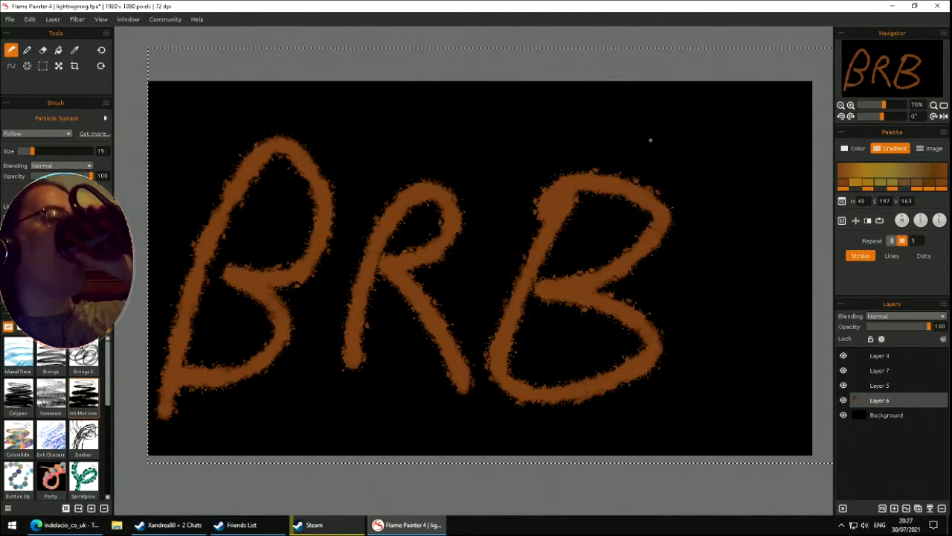
pyautogui.press('Delete')
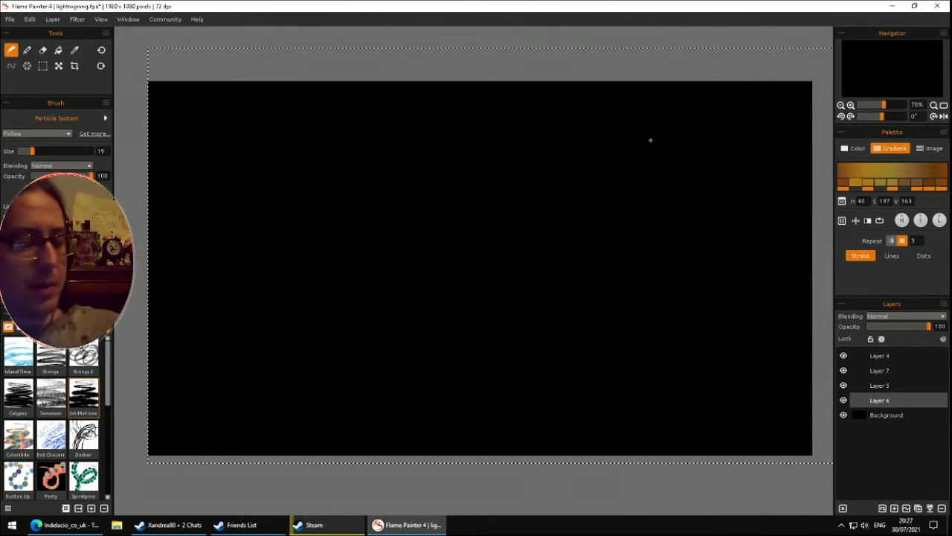
# - Paint the letters BRB with the Colorslide brush preset and its image palette, and clear the layer
pyautogui.click(18, 437)
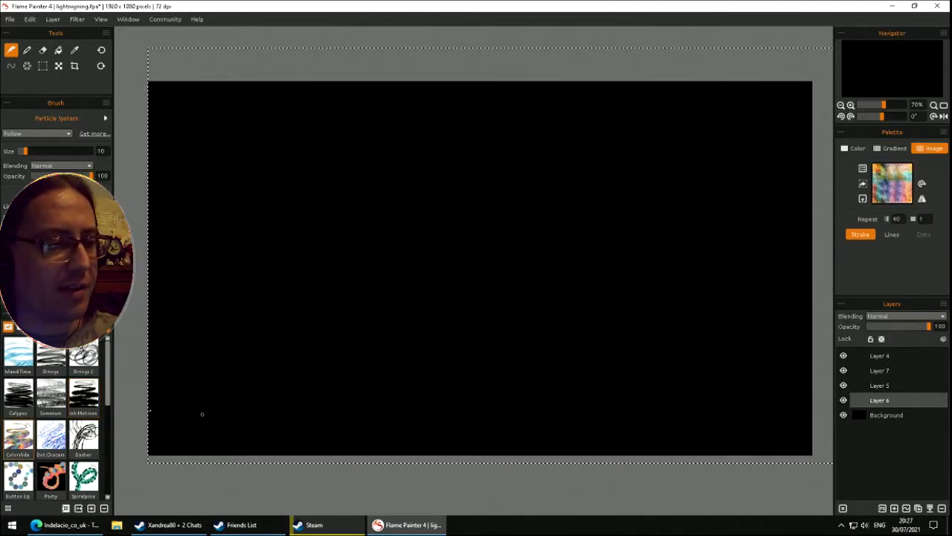
pyautogui.moveTo(226, 341)
pyautogui.mouseDown()
pyautogui.moveTo(298, 300)
pyautogui.moveTo(277, 209)
pyautogui.moveTo(301, 209)
pyautogui.mouseUp()
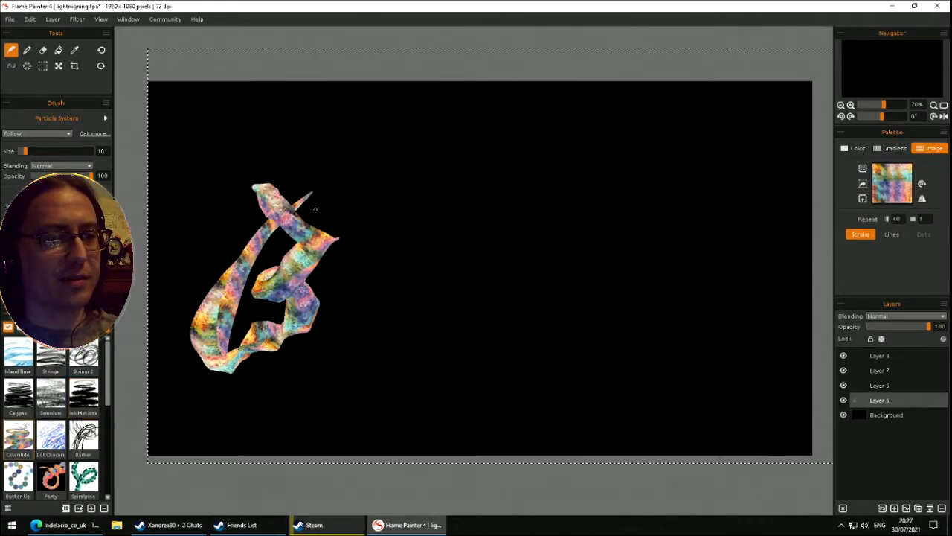
pyautogui.moveTo(368, 327)
pyautogui.mouseDown()
pyautogui.moveTo(364, 291)
pyautogui.moveTo(409, 301)
pyautogui.moveTo(471, 377)
pyautogui.moveTo(529, 328)
pyautogui.moveTo(543, 290)
pyautogui.moveTo(535, 237)
pyautogui.mouseUp()
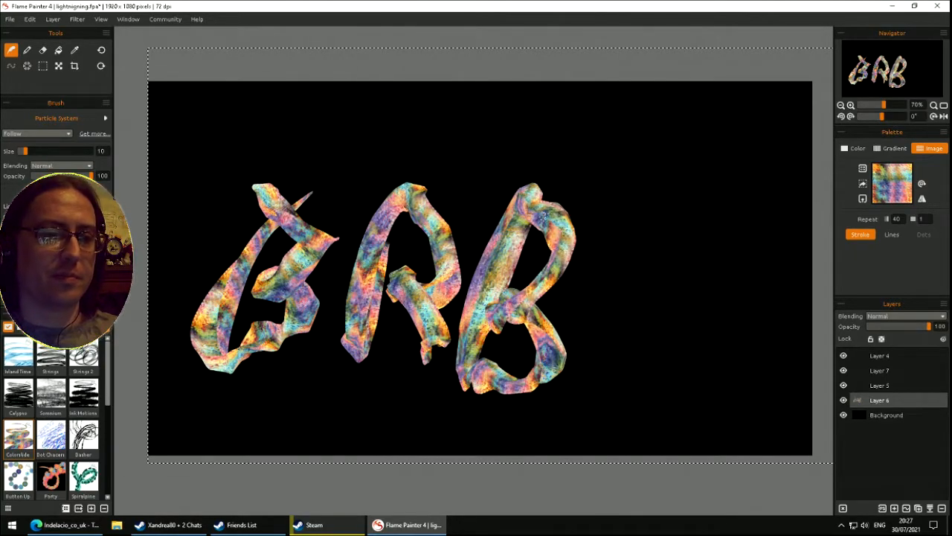
pyautogui.press('Delete')
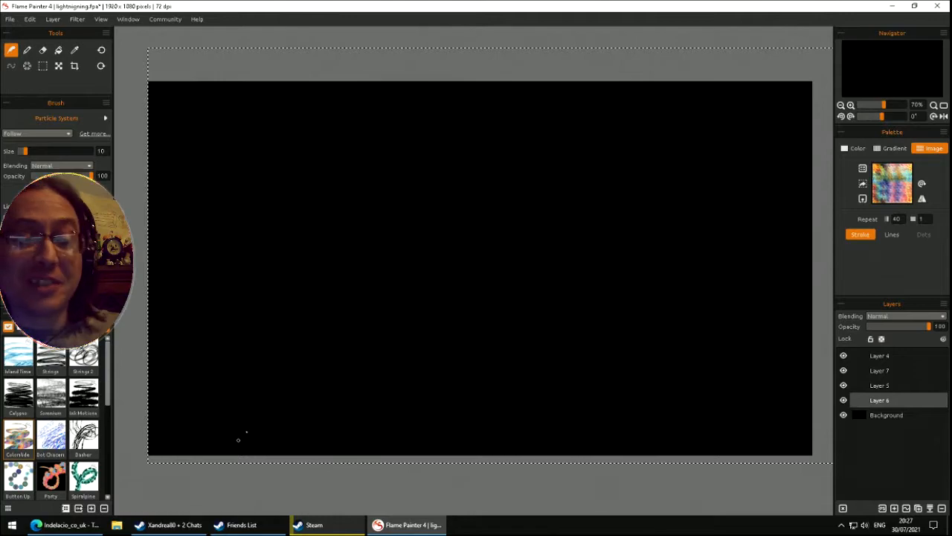
# - Cover most of the canvas with overlapping horizontal Colorslide strokes, and clear the layer
pyautogui.moveTo(243, 166); pyautogui.dragTo(270, 226)
pyautogui.moveTo(278, 292)
pyautogui.mouseDown()
pyautogui.moveTo(219, 107)
pyautogui.moveTo(253, 378)
pyautogui.moveTo(289, 435)
pyautogui.moveTo(419, 411)
pyautogui.moveTo(353, 238)
pyautogui.moveTo(410, 386)
pyautogui.moveTo(729, 265)
pyautogui.moveTo(736, 191)
pyautogui.moveTo(238, 275)
pyautogui.moveTo(803, 171)
pyautogui.moveTo(334, 138)
pyautogui.moveTo(570, 105)
pyautogui.moveTo(253, 134)
pyautogui.moveTo(625, 178)
pyautogui.moveTo(283, 104)
pyautogui.moveTo(633, 104)
pyautogui.moveTo(223, 156)
pyautogui.moveTo(439, 186)
pyautogui.moveTo(744, 201)
pyautogui.moveTo(261, 246)
pyautogui.mouseUp()
pyautogui.moveTo(871, 257)
pyautogui.mouseDown()
pyautogui.moveTo(366, 263)
pyautogui.moveTo(521, 227)
pyautogui.moveTo(715, 249)
pyautogui.moveTo(463, 354)
pyautogui.moveTo(811, 253)
pyautogui.moveTo(335, 260)
pyautogui.moveTo(684, 271)
pyautogui.moveTo(803, 338)
pyautogui.moveTo(238, 342)
pyautogui.moveTo(736, 357)
pyautogui.moveTo(149, 372)
pyautogui.moveTo(585, 302)
pyautogui.moveTo(273, 372)
pyautogui.moveTo(149, 372)
pyautogui.moveTo(610, 335)
pyautogui.moveTo(171, 275)
pyautogui.moveTo(610, 305)
pyautogui.moveTo(215, 268)
pyautogui.moveTo(298, 253)
pyautogui.moveTo(670, 321)
pyautogui.moveTo(208, 223)
pyautogui.moveTo(781, 298)
pyautogui.moveTo(688, 371)
pyautogui.moveTo(625, 387)
pyautogui.moveTo(315, 333)
pyautogui.moveTo(743, 349)
pyautogui.moveTo(223, 409)
pyautogui.mouseUp()
pyautogui.moveTo(464, 395)
pyautogui.mouseDown()
pyautogui.moveTo(595, 411)
pyautogui.moveTo(216, 402)
pyautogui.moveTo(506, 406)
pyautogui.moveTo(509, 389)
pyautogui.moveTo(642, 390)
pyautogui.moveTo(357, 413)
pyautogui.moveTo(716, 419)
pyautogui.moveTo(115, 394)
pyautogui.mouseUp()
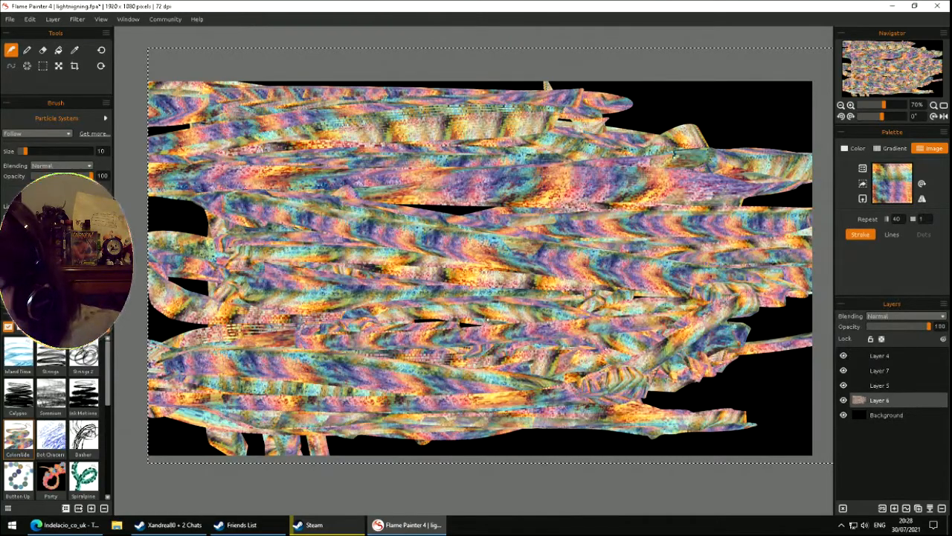
pyautogui.press('Delete')
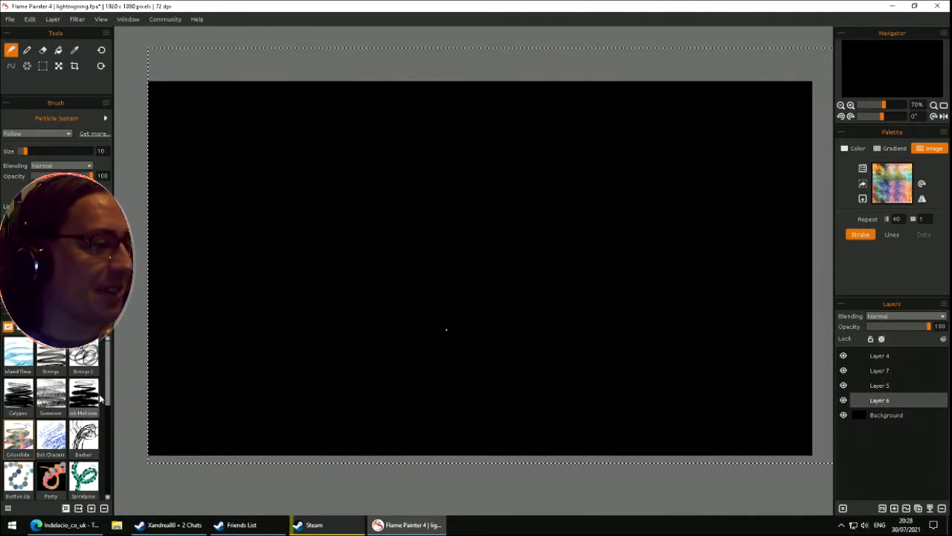
# - Try the Dot Chacers brush preset in a free arching stroke, and clear the layer
pyautogui.click(57, 437)
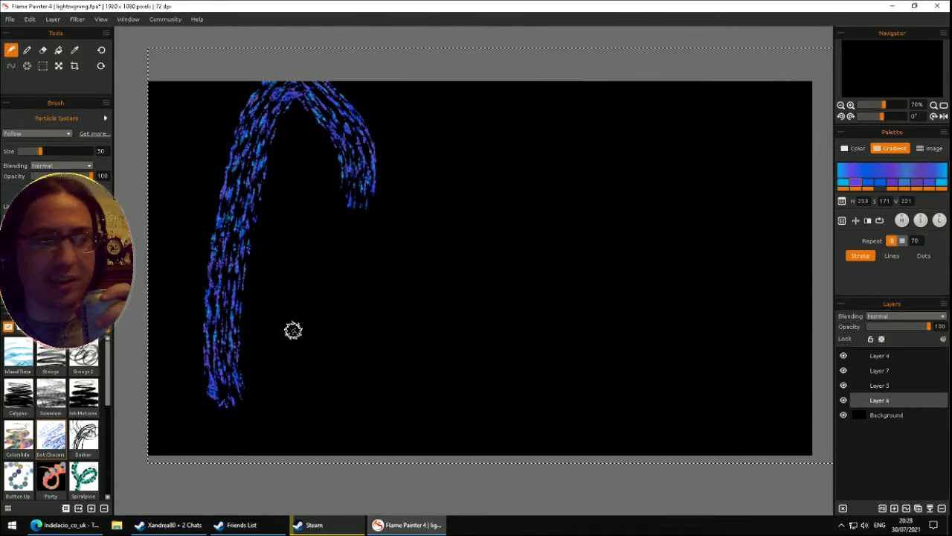
pyautogui.press('Delete')
# - Paint the letters BRB with the Dasher brush preset and the blue-violet gradient palette, and clear the layer
pyautogui.click(84, 448)
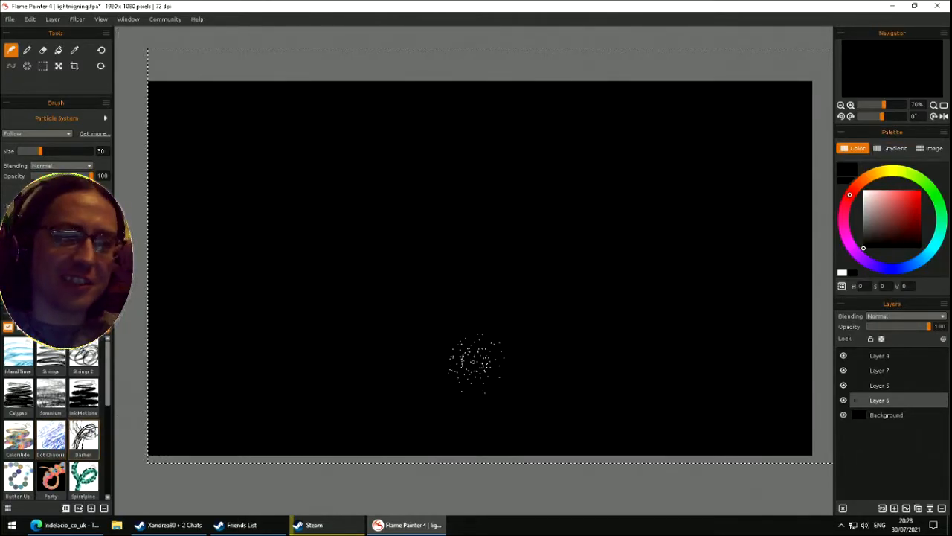
pyautogui.click(890, 149)
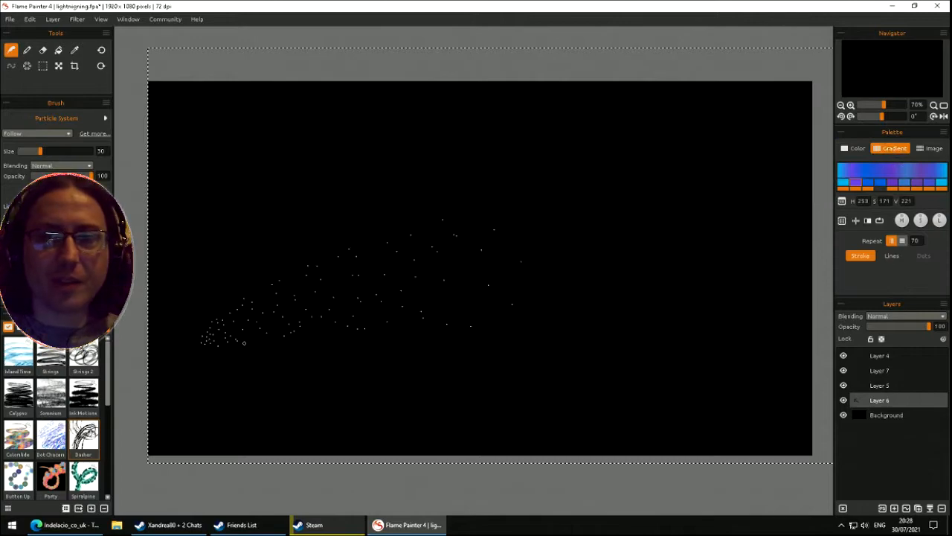
pyautogui.moveTo(233, 359)
pyautogui.mouseDown()
pyautogui.moveTo(331, 287)
pyautogui.moveTo(246, 312)
pyautogui.moveTo(298, 401)
pyautogui.moveTo(253, 394)
pyautogui.mouseUp()
pyautogui.moveTo(405, 365)
pyautogui.mouseDown()
pyautogui.moveTo(433, 129)
pyautogui.moveTo(485, 175)
pyautogui.moveTo(363, 249)
pyautogui.moveTo(513, 427)
pyautogui.mouseUp()
pyautogui.moveTo(554, 178)
pyautogui.mouseDown()
pyautogui.moveTo(541, 400)
pyautogui.moveTo(586, 292)
pyautogui.moveTo(657, 274)
pyautogui.moveTo(546, 182)
pyautogui.moveTo(561, 146)
pyautogui.moveTo(543, 173)
pyautogui.mouseUp()
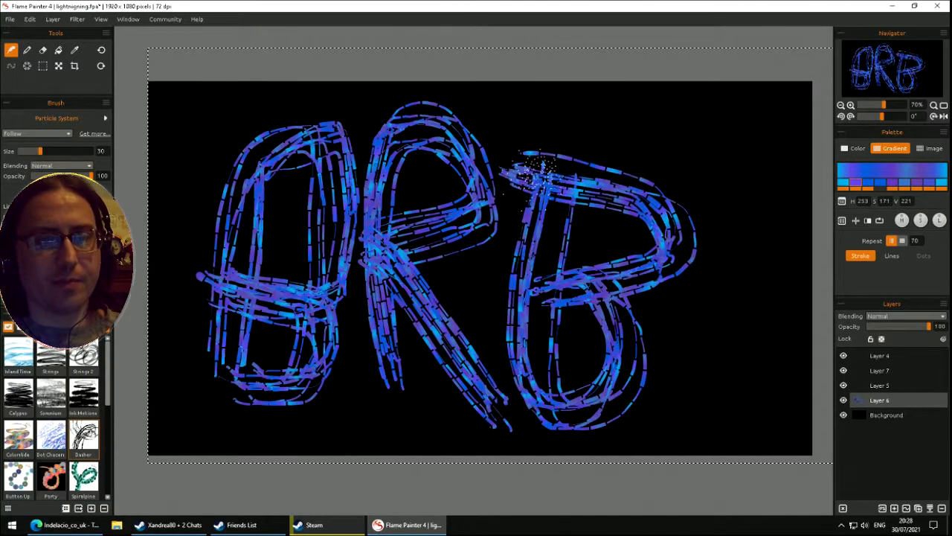
pyautogui.press('Delete')
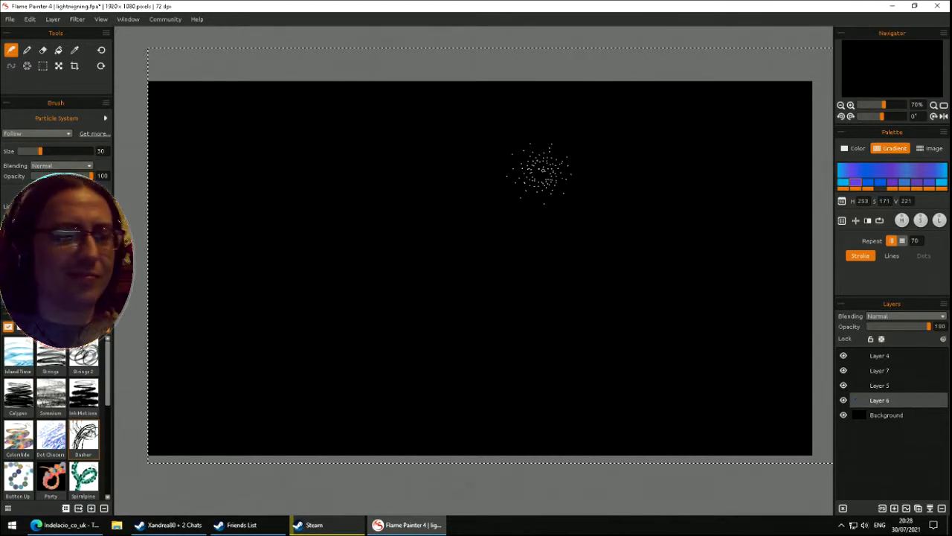
# - Fill most of the canvas with dense horizontal Dasher strokes, and clear the layer
pyautogui.moveTo(488, 212)
pyautogui.mouseDown()
pyautogui.moveTo(540, 320)
pyautogui.moveTo(447, 357)
pyautogui.moveTo(566, 320)
pyautogui.moveTo(476, 290)
pyautogui.mouseUp()
pyautogui.moveTo(791, 212)
pyautogui.mouseDown()
pyautogui.moveTo(788, 132)
pyautogui.moveTo(224, 83)
pyautogui.moveTo(476, 164)
pyautogui.moveTo(276, 279)
pyautogui.moveTo(789, 290)
pyautogui.moveTo(767, 387)
pyautogui.moveTo(149, 372)
pyautogui.moveTo(164, 438)
pyautogui.moveTo(640, 356)
pyautogui.moveTo(178, 298)
pyautogui.moveTo(290, 225)
pyautogui.mouseUp()
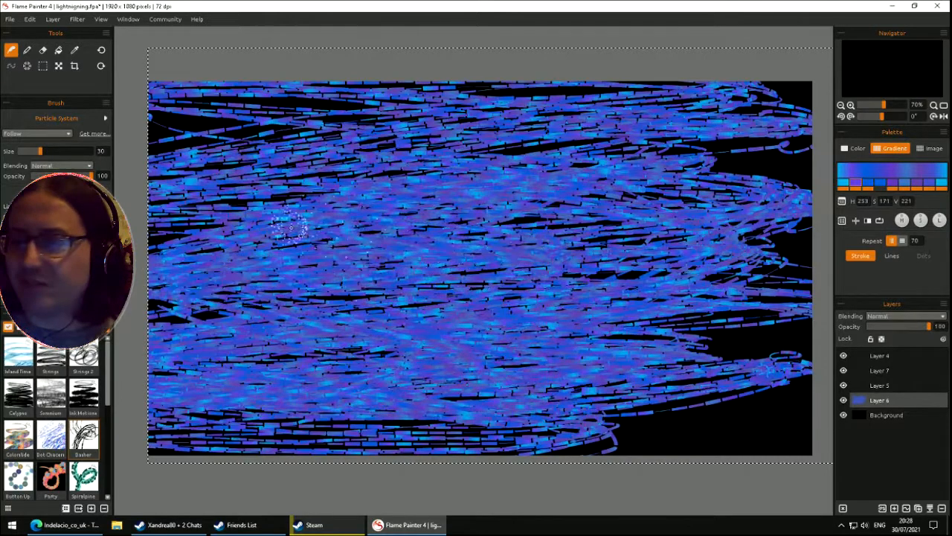
pyautogui.press('Delete')
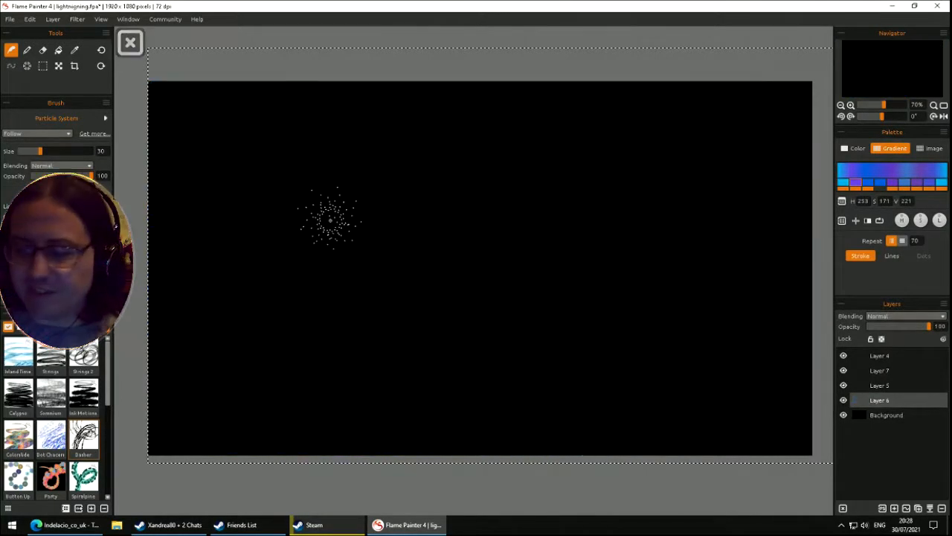
# - Try the Button Up brush preset in a free stroke and in the letters BRB, clearing the layer after each
pyautogui.moveTo(108, 379); pyautogui.dragTo(109, 405)
pyautogui.click(20, 410)
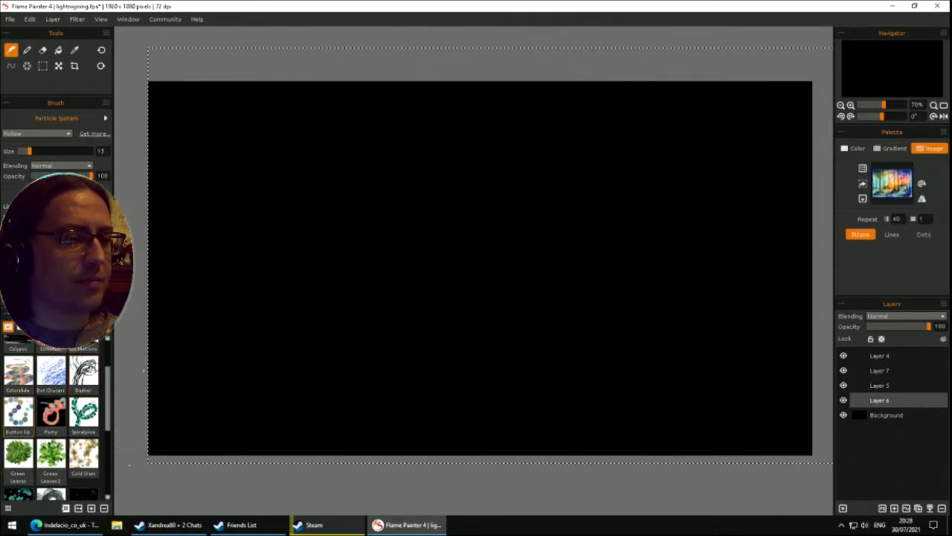
pyautogui.moveTo(282, 248)
pyautogui.mouseDown()
pyautogui.moveTo(425, 323)
pyautogui.moveTo(275, 324)
pyautogui.moveTo(598, 308)
pyautogui.moveTo(644, 250)
pyautogui.moveTo(311, 208)
pyautogui.moveTo(735, 278)
pyautogui.moveTo(384, 367)
pyautogui.moveTo(284, 474)
pyautogui.moveTo(293, 393)
pyautogui.moveTo(273, 368)
pyautogui.moveTo(274, 192)
pyautogui.moveTo(252, 327)
pyautogui.moveTo(178, 365)
pyautogui.mouseUp()
pyautogui.press('Delete')
pyautogui.moveTo(302, 347)
pyautogui.mouseDown()
pyautogui.moveTo(390, 226)
pyautogui.moveTo(297, 283)
pyautogui.moveTo(349, 314)
pyautogui.moveTo(379, 347)
pyautogui.mouseUp()
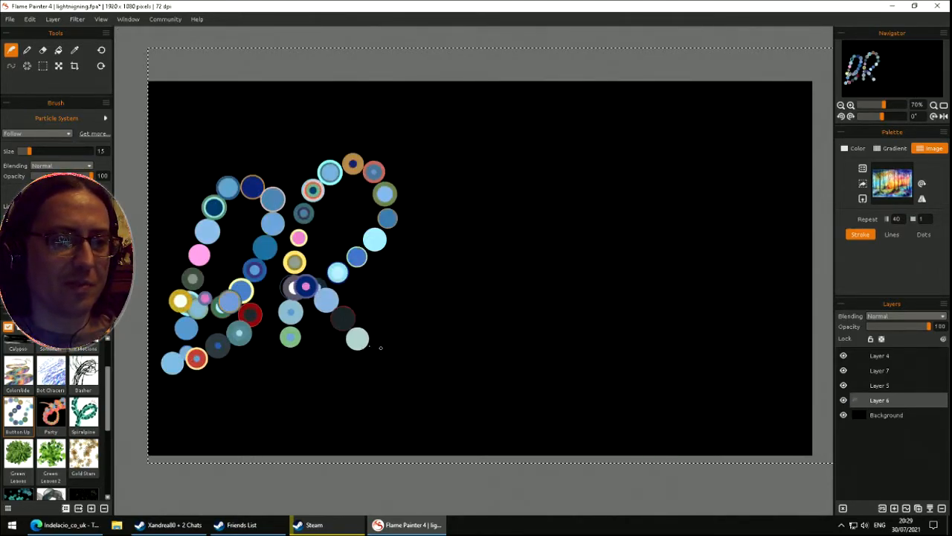
pyautogui.moveTo(445, 201)
pyautogui.mouseDown()
pyautogui.moveTo(411, 339)
pyautogui.moveTo(460, 293)
pyautogui.moveTo(443, 270)
pyautogui.moveTo(483, 213)
pyautogui.moveTo(436, 216)
pyautogui.mouseUp()
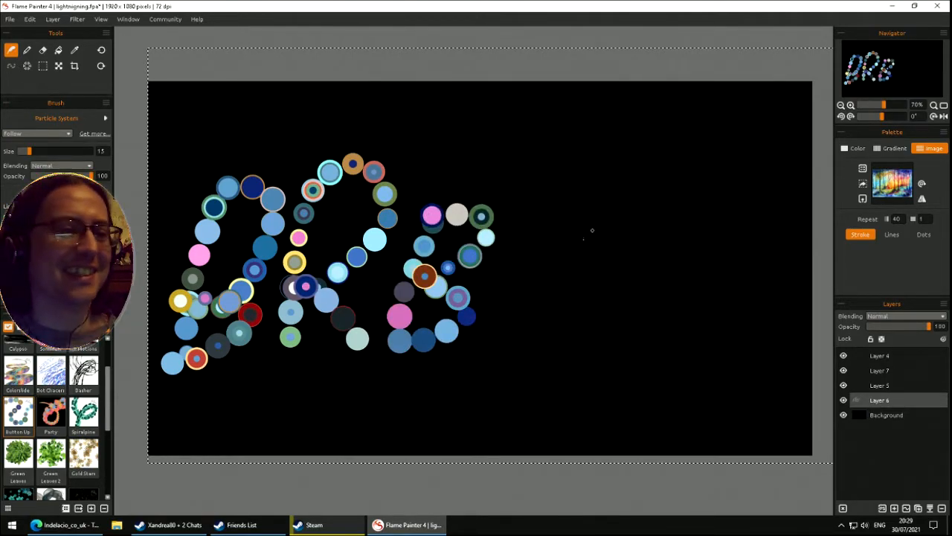
pyautogui.press('Delete')
# - Write the word Hello across the canvas with Button Up strokes, and clear the layer
pyautogui.moveTo(241, 216); pyautogui.dragTo(231, 389)
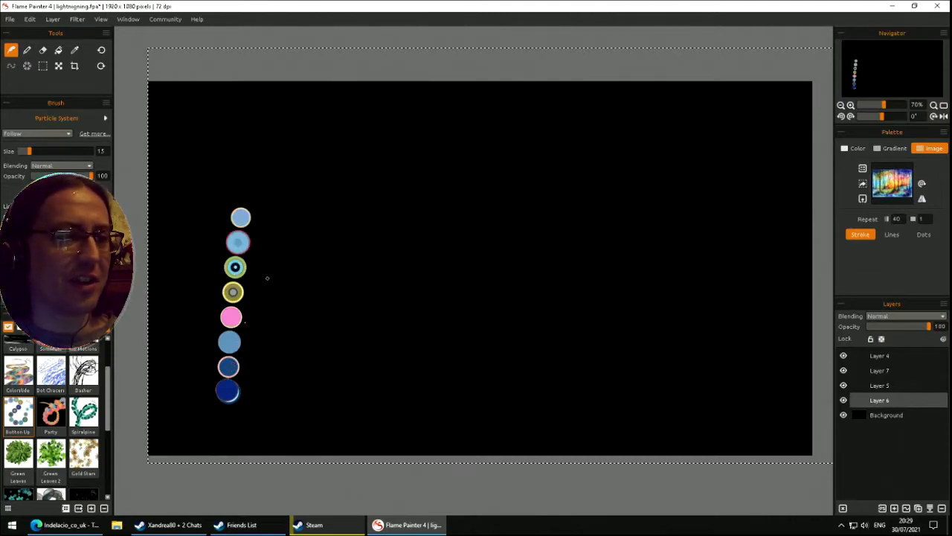
pyautogui.moveTo(267, 283); pyautogui.dragTo(268, 367)
pyautogui.moveTo(328, 265); pyautogui.dragTo(343, 364)
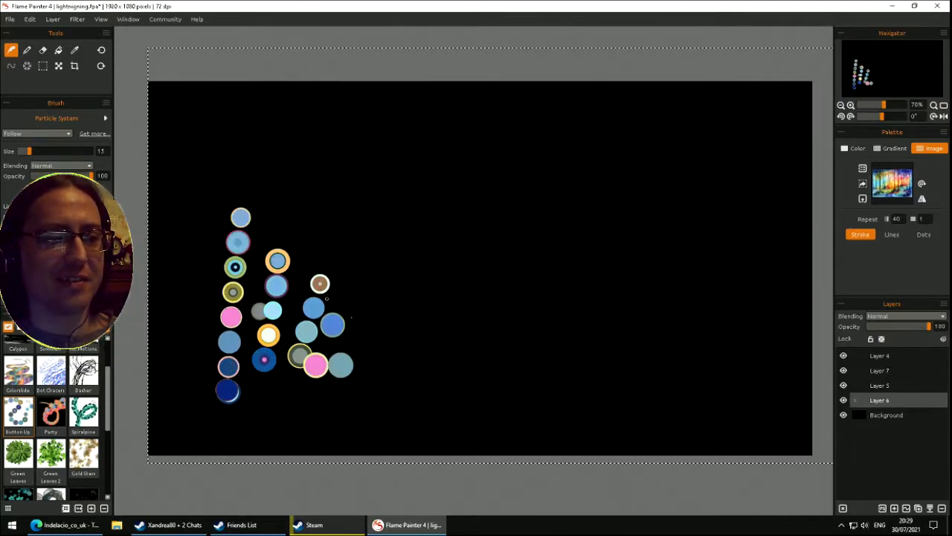
pyautogui.moveTo(358, 273); pyautogui.dragTo(394, 349)
pyautogui.moveTo(451, 276); pyautogui.dragTo(439, 350)
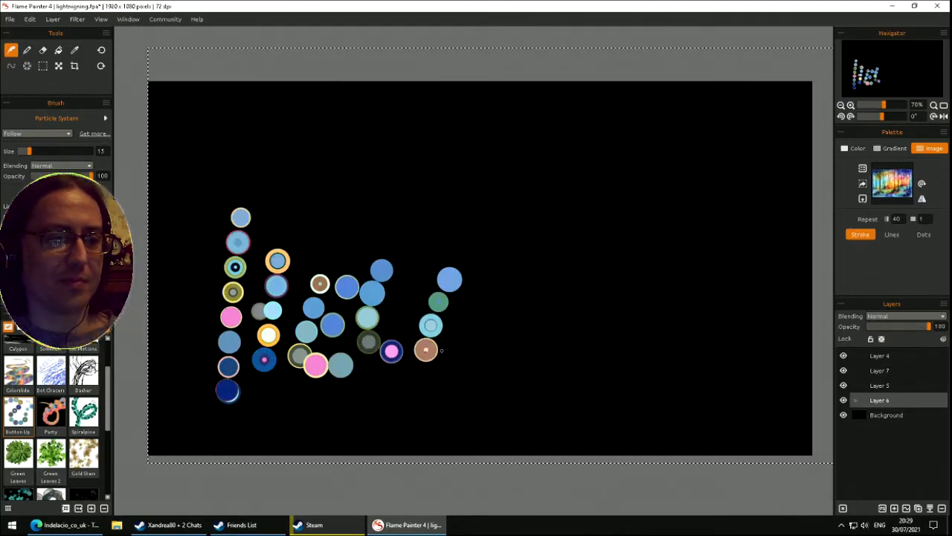
pyautogui.moveTo(510, 299)
pyautogui.mouseDown()
pyautogui.moveTo(546, 351)
pyautogui.moveTo(523, 300)
pyautogui.mouseUp()
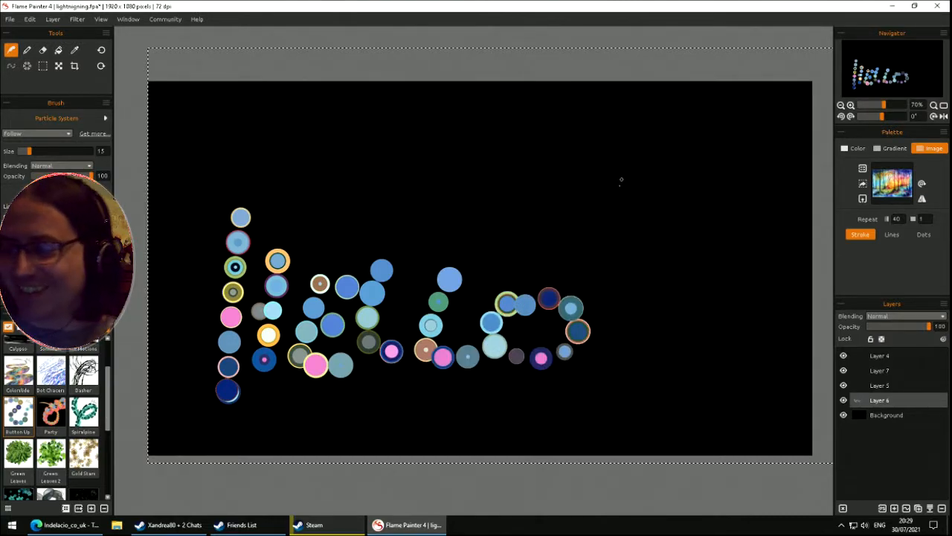
pyautogui.press('Delete')
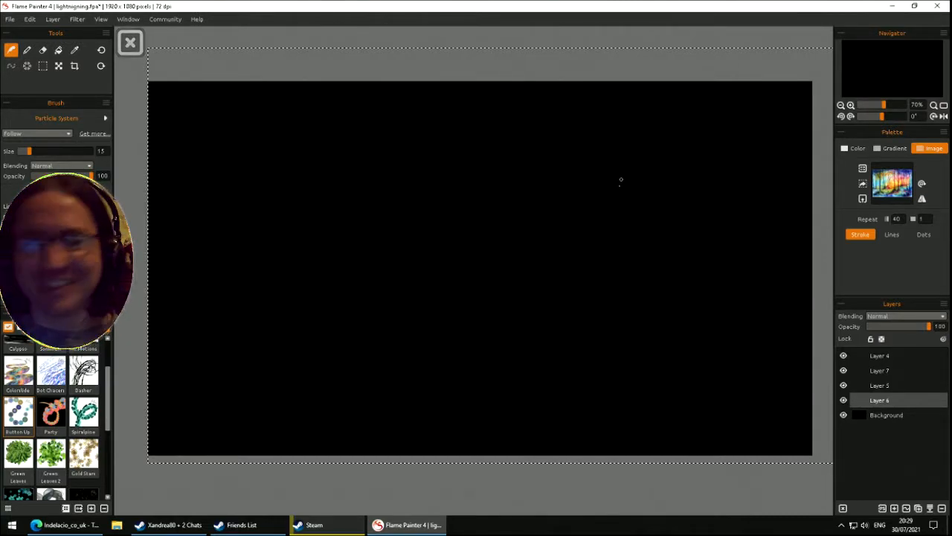
# - Cover most of the canvas with overlapping strokes of the Party brush preset, and remove them again
pyautogui.click(50, 422)
pyautogui.moveTo(256, 147); pyautogui.dragTo(262, 341)
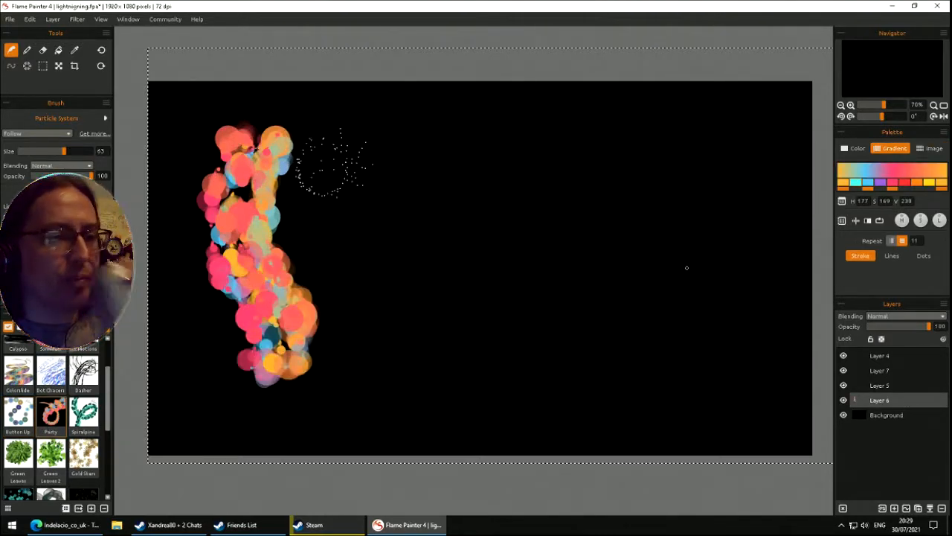
pyautogui.moveTo(314, 306)
pyautogui.mouseDown()
pyautogui.moveTo(332, 406)
pyautogui.moveTo(629, 278)
pyautogui.moveTo(320, 144)
pyautogui.moveTo(430, 104)
pyautogui.moveTo(387, 391)
pyautogui.moveTo(593, 222)
pyautogui.mouseUp()
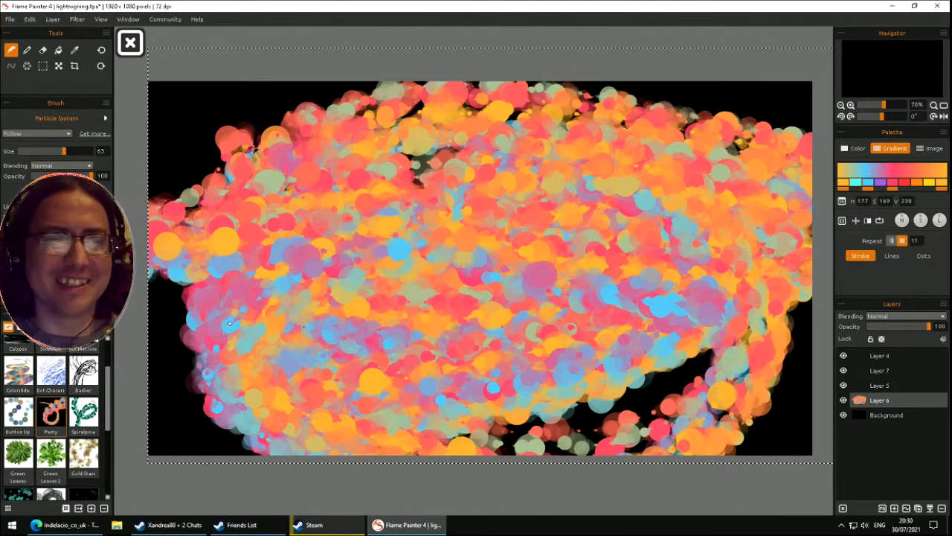
pyautogui.hotkey('ctrl', 'z')
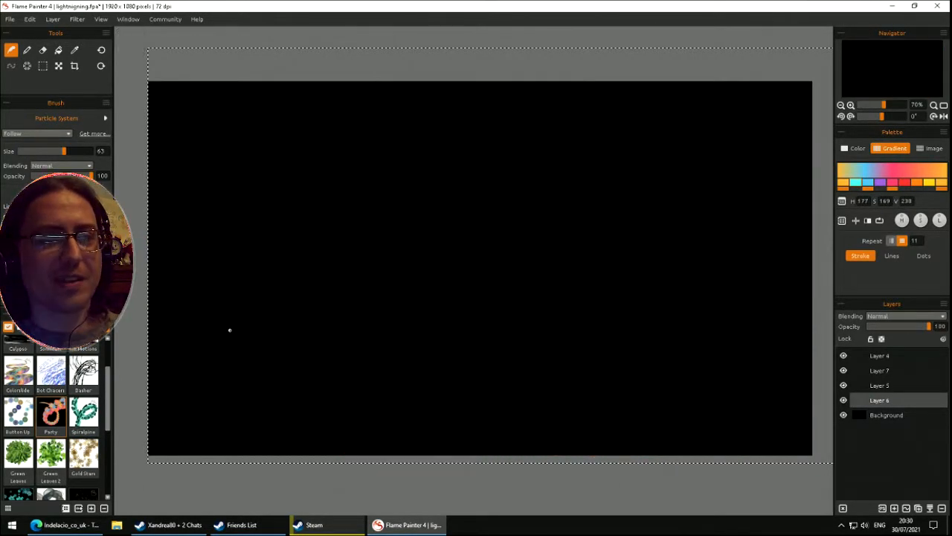
# - Try the Spiralpine brush preset in a free stroke across the canvas, and undo it
pyautogui.click(85, 423)
pyautogui.moveTo(197, 324)
pyautogui.mouseDown()
pyautogui.moveTo(424, 269)
pyautogui.moveTo(260, 284)
pyautogui.moveTo(662, 286)
pyautogui.mouseUp()
pyautogui.hotkey('ctrl', 'z')
# - Undo a short Spiralpine test stroke, and paint a small fir-like cluster fanning down from the canvas's upper centre
pyautogui.moveTo(442, 126)
pyautogui.mouseDown()
pyautogui.moveTo(380, 207)
pyautogui.moveTo(450, 144)
pyautogui.moveTo(418, 201)
pyautogui.moveTo(437, 181)
pyautogui.moveTo(434, 200)
pyautogui.moveTo(476, 219)
pyautogui.moveTo(487, 191)
pyautogui.moveTo(457, 173)
pyautogui.moveTo(498, 165)
pyautogui.moveTo(480, 175)
pyautogui.moveTo(524, 180)
pyautogui.moveTo(470, 175)
pyautogui.mouseUp()
pyautogui.hotkey('ctrl', 'z')
pyautogui.moveTo(416, 227)
pyautogui.mouseDown()
pyautogui.moveTo(467, 154)
pyautogui.moveTo(441, 235)
pyautogui.moveTo(456, 188)
pyautogui.moveTo(466, 225)
pyautogui.moveTo(468, 176)
pyautogui.moveTo(479, 242)
pyautogui.moveTo(480, 195)
pyautogui.moveTo(523, 227)
pyautogui.moveTo(508, 222)
pyautogui.moveTo(476, 174)
pyautogui.mouseUp()
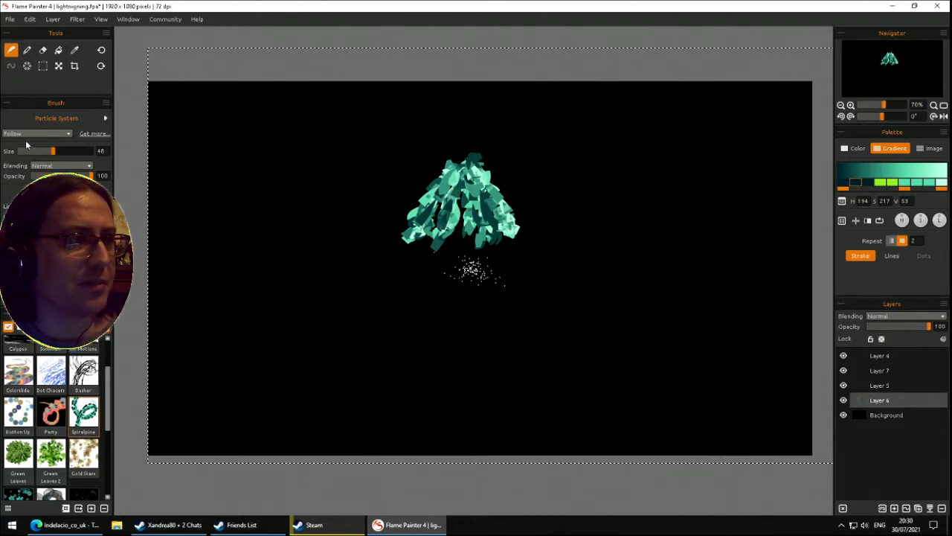
# - Paint a brown trunk with three branches on Layer 5 using the Flame Calligraphy preset, and move that layer below Layer 6
pyautogui.click(27, 136)
pyautogui.click(23, 144)
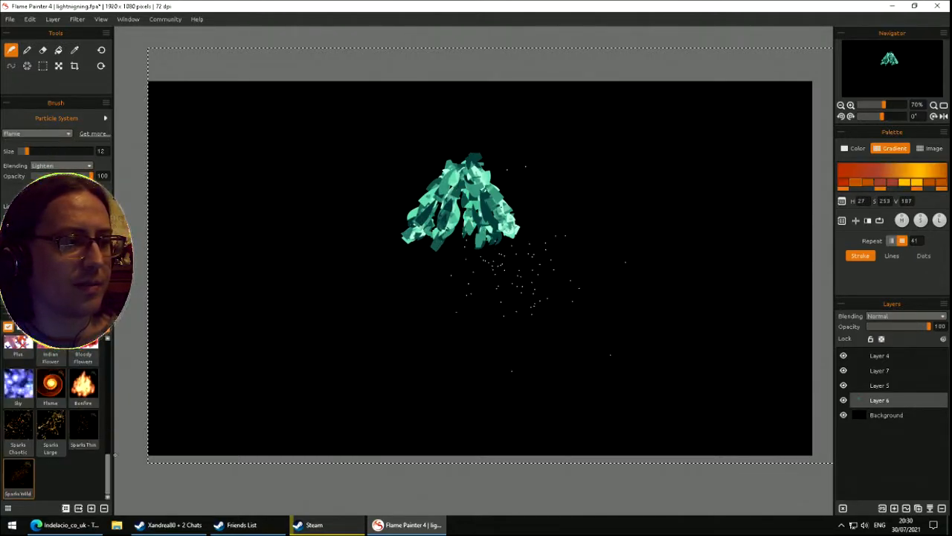
pyautogui.moveTo(108, 471); pyautogui.dragTo(107, 352)
pyautogui.click(46, 357)
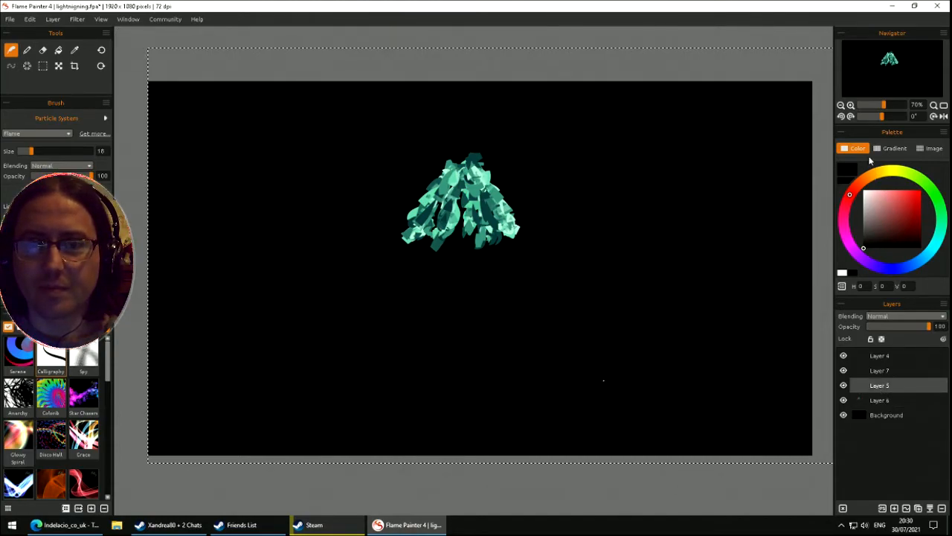
pyautogui.click(862, 183)
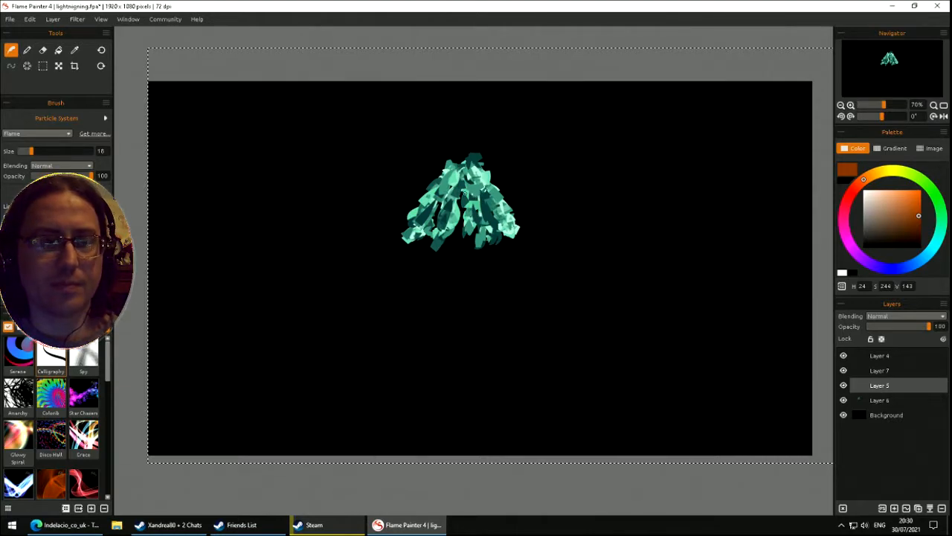
pyautogui.moveTo(463, 195); pyautogui.dragTo(431, 334)
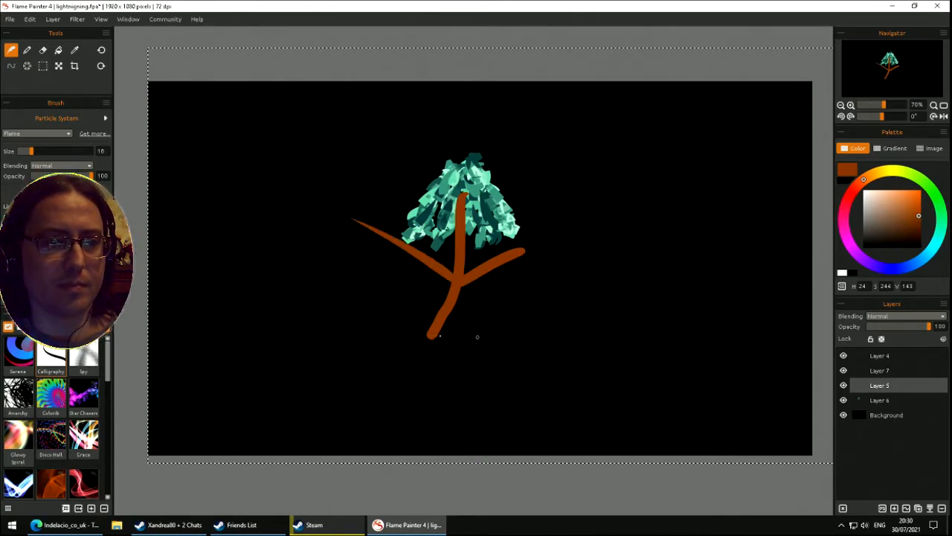
pyautogui.moveTo(907, 388); pyautogui.dragTo(881, 411)
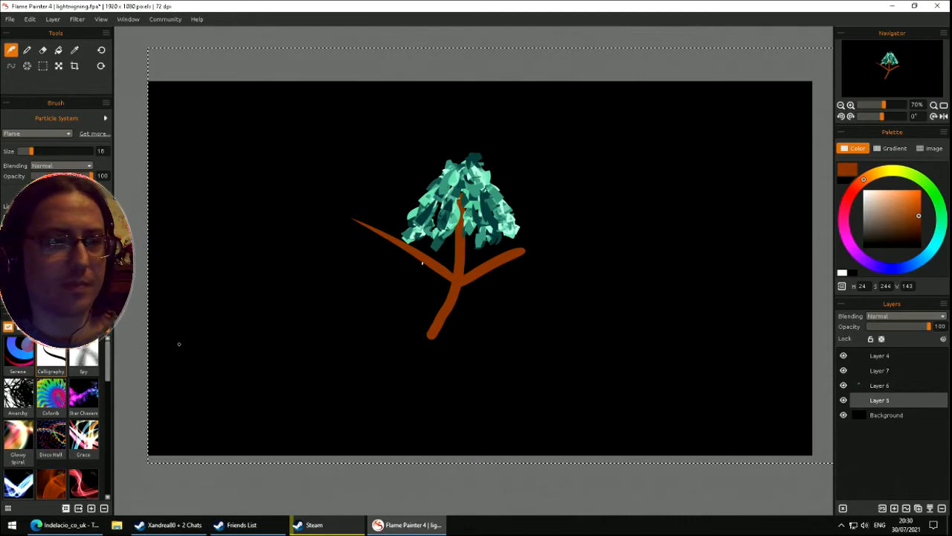
# - Add Spiralpine foliage clusters from the Follow brushes around the tips of the trunk's two side branches
pyautogui.click(58, 135)
pyautogui.click(36, 165)
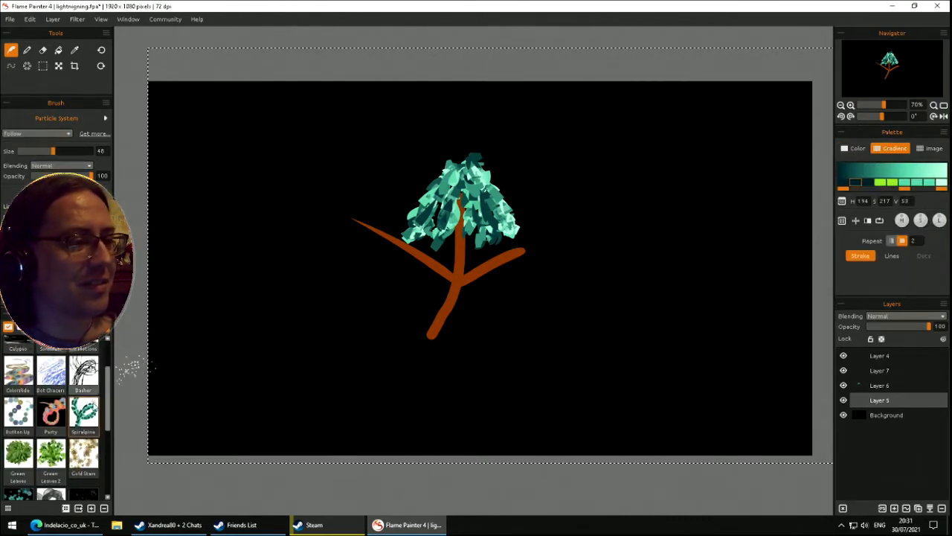
pyautogui.moveTo(384, 220); pyautogui.dragTo(350, 232)
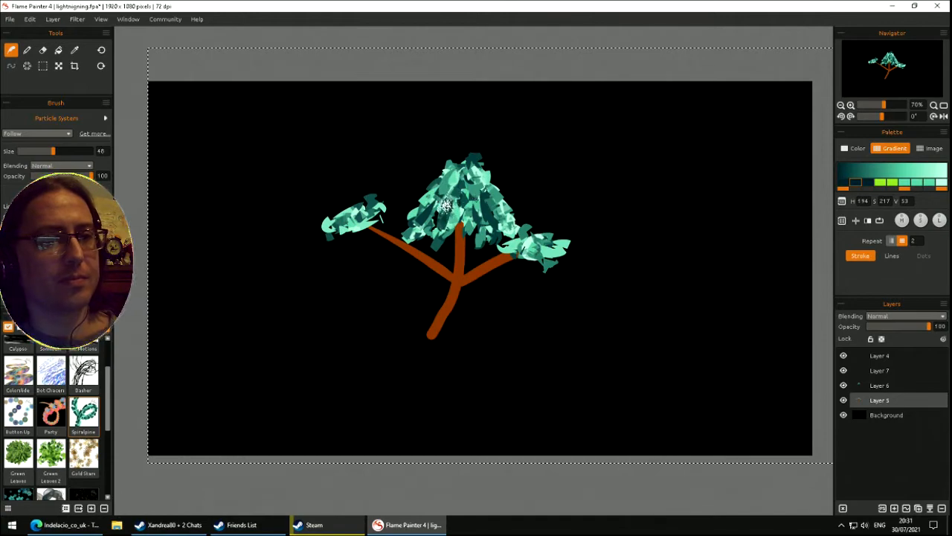
pyautogui.moveTo(360, 222); pyautogui.dragTo(368, 211)
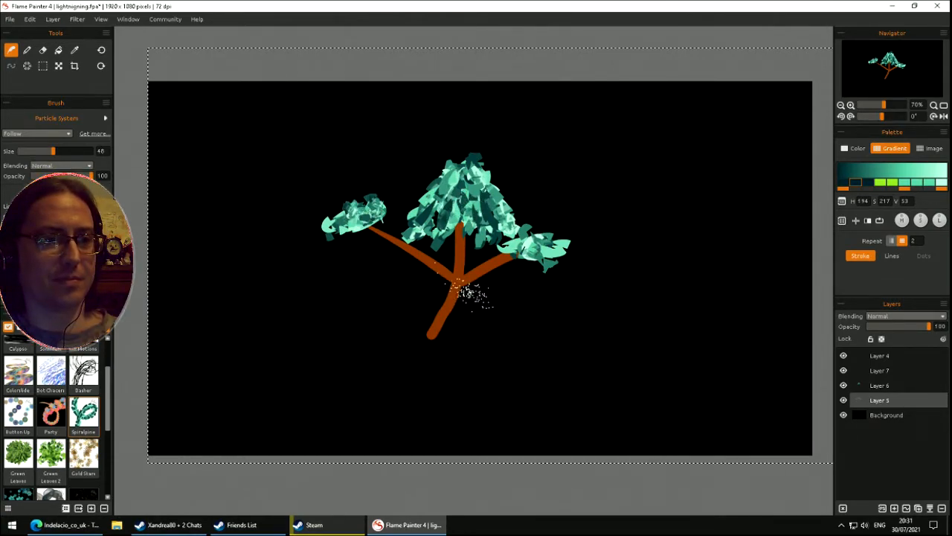
pyautogui.moveTo(539, 238); pyautogui.dragTo(551, 249)
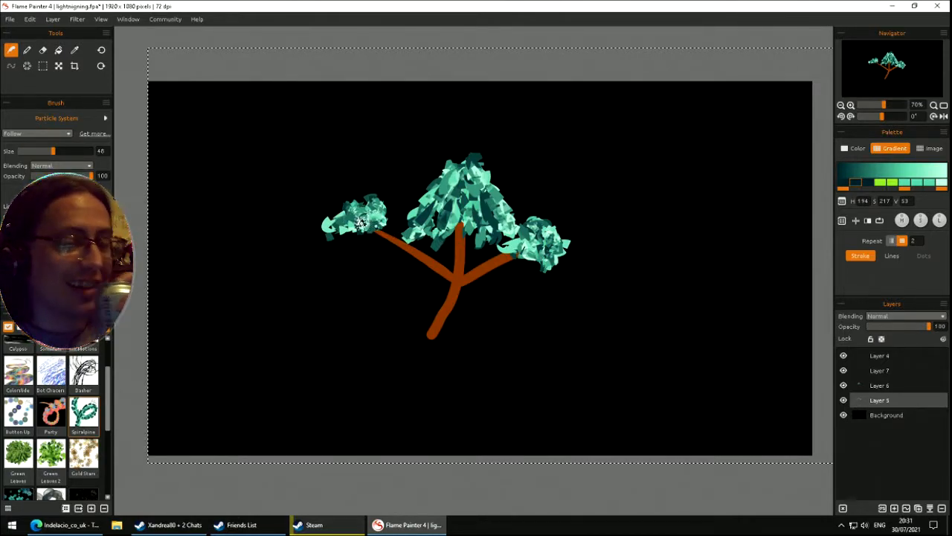
# - Clear the trunk and foliage from Layer 5 and the fir-like cluster from Layer 6
pyautogui.press('Delete')
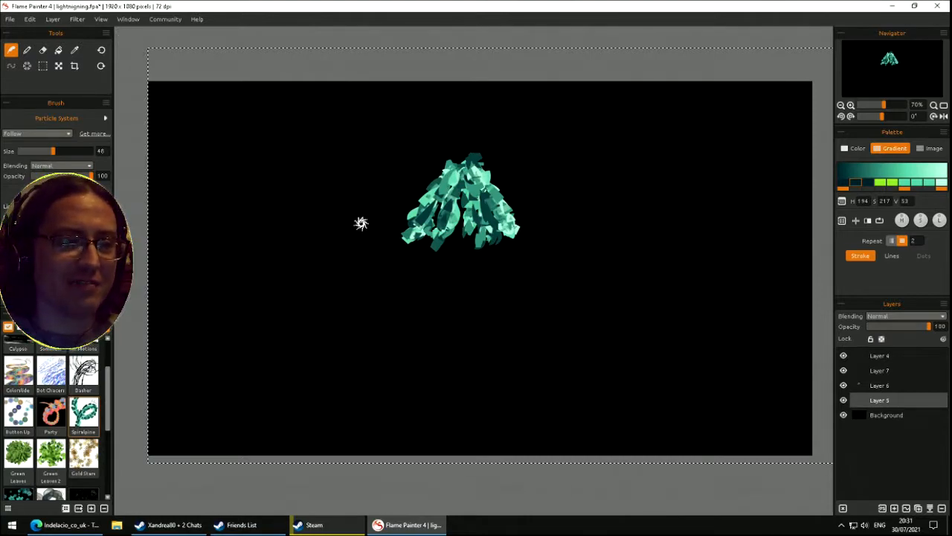
pyautogui.click(894, 386)
pyautogui.press('Delete')
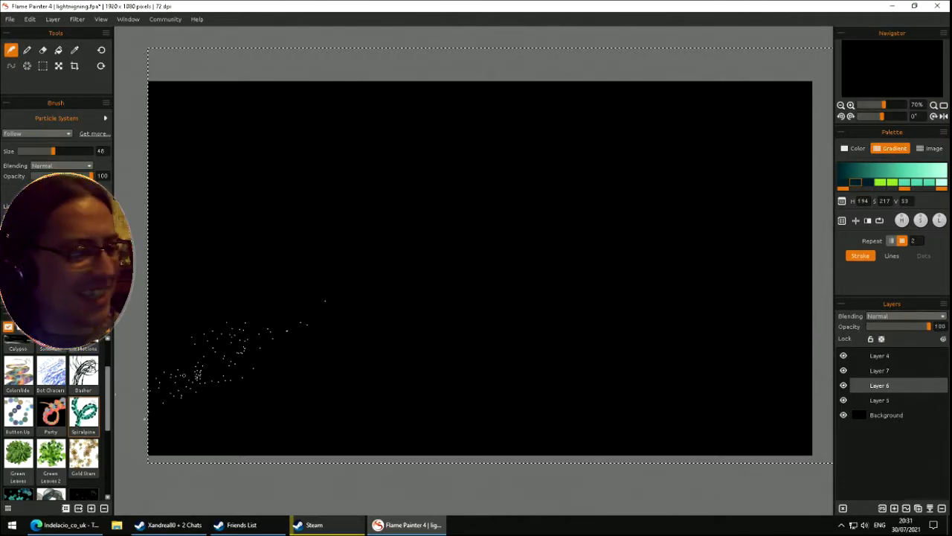
# - Try the Green Leaves brush preset in several short strokes on Layer 6, removing each one before the next
pyautogui.click(18, 454)
pyautogui.moveTo(377, 221)
pyautogui.mouseDown()
pyautogui.moveTo(422, 189)
pyautogui.moveTo(441, 228)
pyautogui.moveTo(453, 203)
pyautogui.mouseUp()
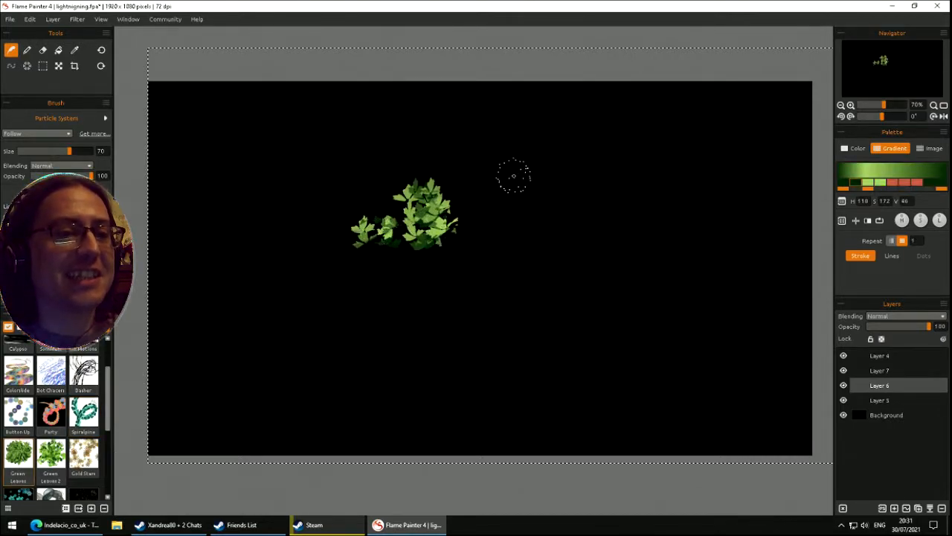
pyautogui.press('Delete')
pyautogui.moveTo(462, 161)
pyautogui.mouseDown()
pyautogui.moveTo(450, 199)
pyautogui.moveTo(471, 164)
pyautogui.moveTo(487, 195)
pyautogui.mouseUp()
pyautogui.hotkey('ctrl', 'z')
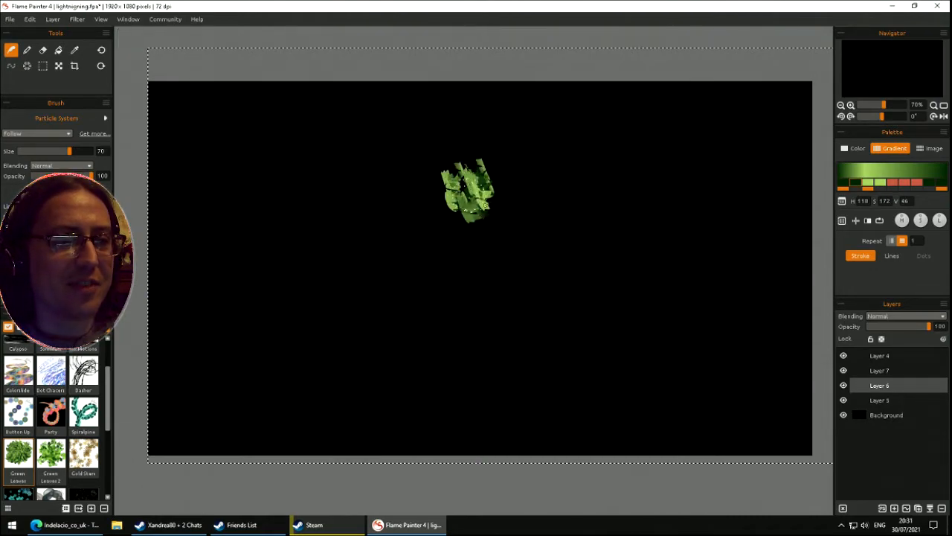
pyautogui.moveTo(476, 191)
pyautogui.mouseDown()
pyautogui.moveTo(491, 201)
pyautogui.moveTo(568, 176)
pyautogui.moveTo(555, 259)
pyautogui.moveTo(430, 213)
pyautogui.moveTo(388, 238)
pyautogui.mouseUp()
pyautogui.press('Delete')
pyautogui.moveTo(334, 216)
pyautogui.mouseDown()
pyautogui.moveTo(350, 245)
pyautogui.moveTo(374, 262)
pyautogui.mouseUp()
pyautogui.press('Delete')
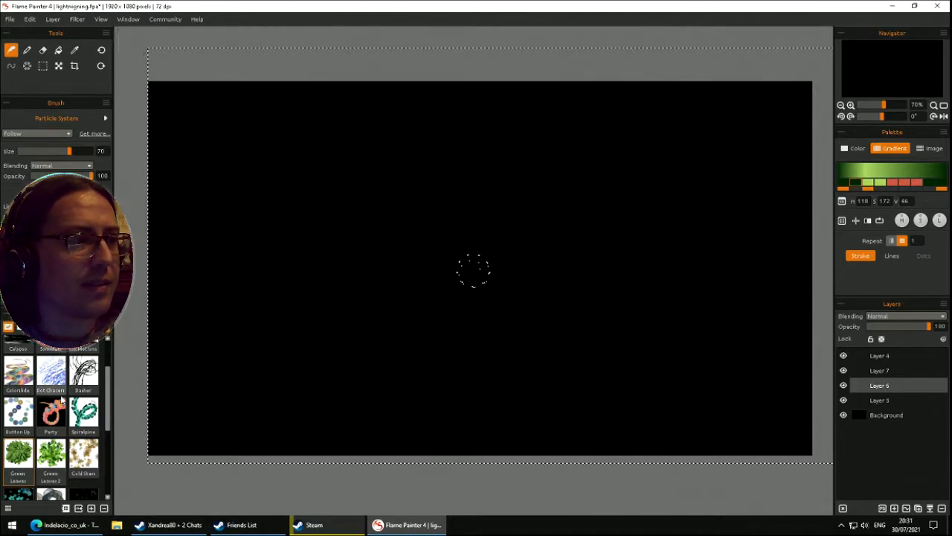
# - Try the Green Leaves 2 preset in a small clump, clear it, and paint a short downward strand
pyautogui.moveTo(463, 218)
pyautogui.mouseDown()
pyautogui.moveTo(514, 191)
pyautogui.moveTo(473, 165)
pyautogui.moveTo(463, 178)
pyautogui.moveTo(476, 198)
pyautogui.moveTo(475, 142)
pyautogui.moveTo(488, 199)
pyautogui.moveTo(456, 133)
pyautogui.moveTo(480, 196)
pyautogui.mouseUp()
pyautogui.press('Delete')
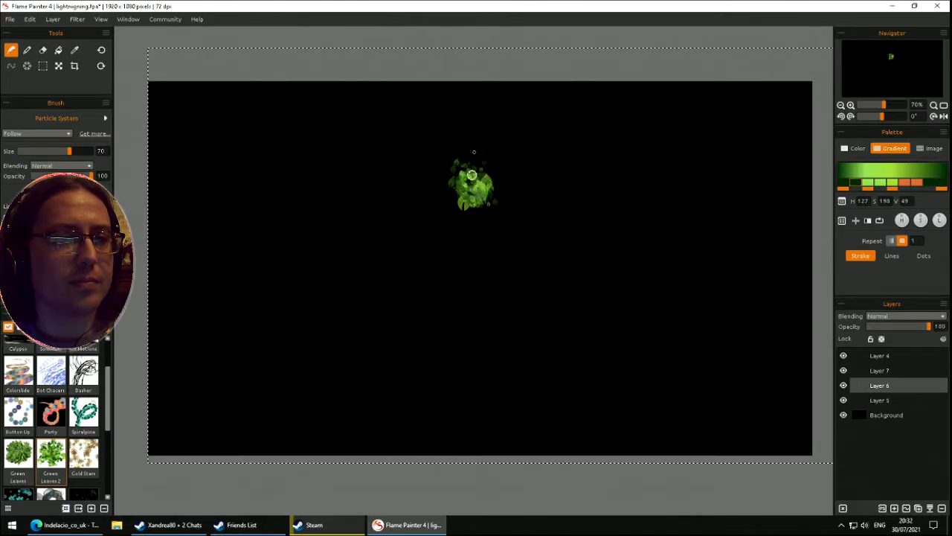
pyautogui.press('Delete')
pyautogui.moveTo(400, 180); pyautogui.dragTo(398, 253)
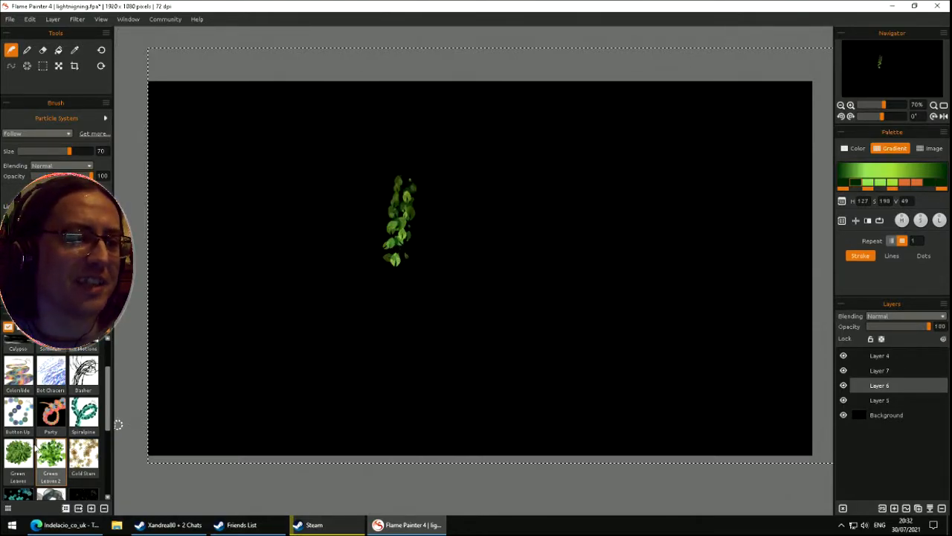
# - Return to the Green Leaves preset for two short downward test strokes, and clear the layer after each
pyautogui.click(18, 454)
pyautogui.moveTo(452, 211)
pyautogui.mouseDown()
pyautogui.moveTo(444, 214)
pyautogui.moveTo(470, 275)
pyautogui.moveTo(484, 277)
pyautogui.mouseUp()
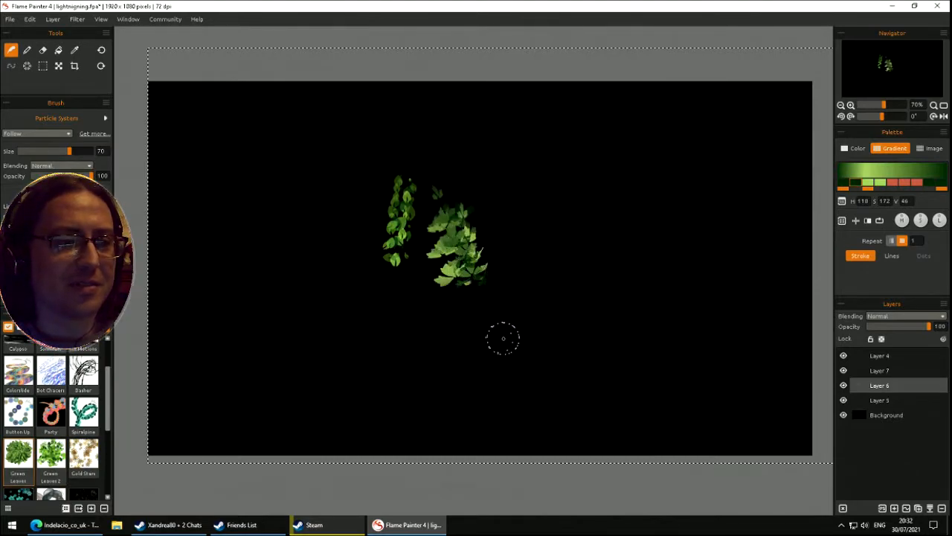
pyautogui.press('Delete')
pyautogui.moveTo(412, 175); pyautogui.dragTo(415, 233)
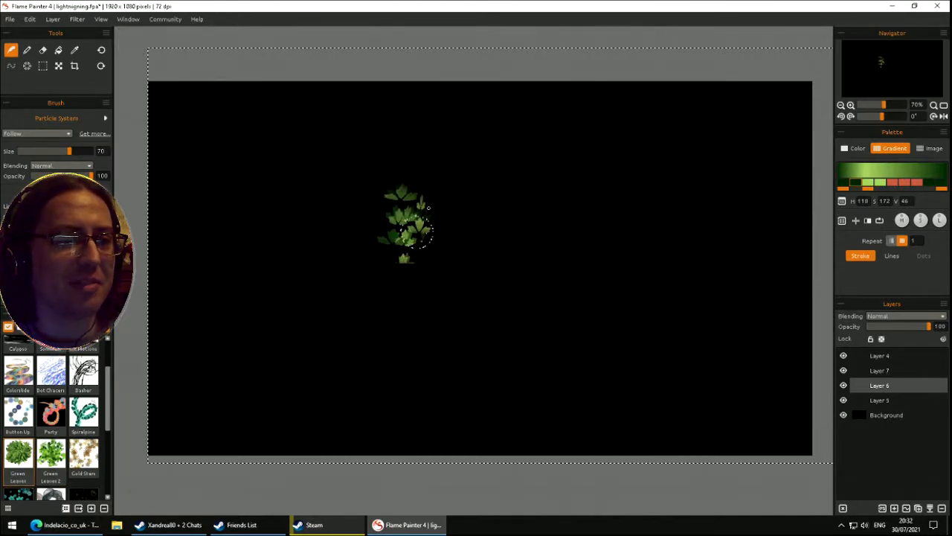
pyautogui.press('Delete')
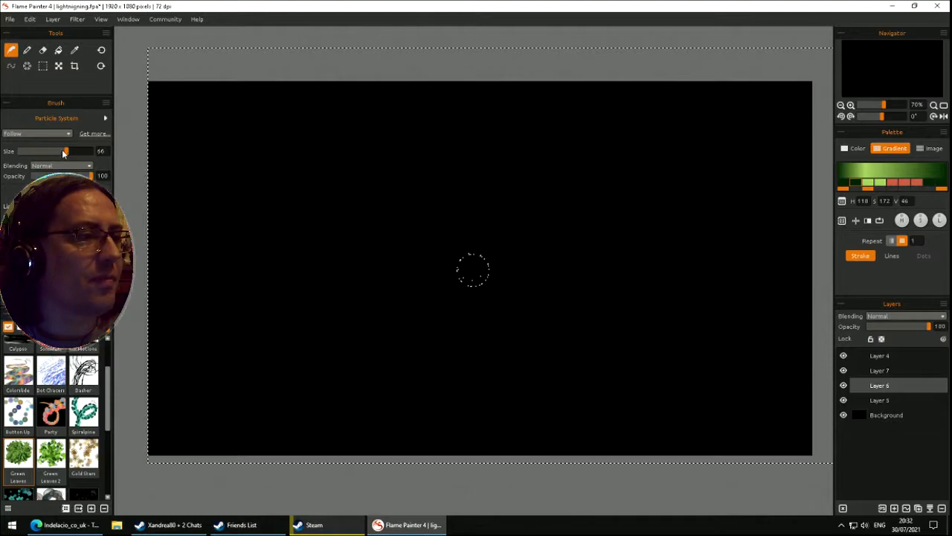
# - Test a short Green Leaves stroke at brush size 9, and clear the layer
pyautogui.press('Delete')
pyautogui.moveTo(372, 157)
pyautogui.mouseDown()
pyautogui.moveTo(410, 165)
pyautogui.moveTo(396, 170)
pyautogui.mouseUp()
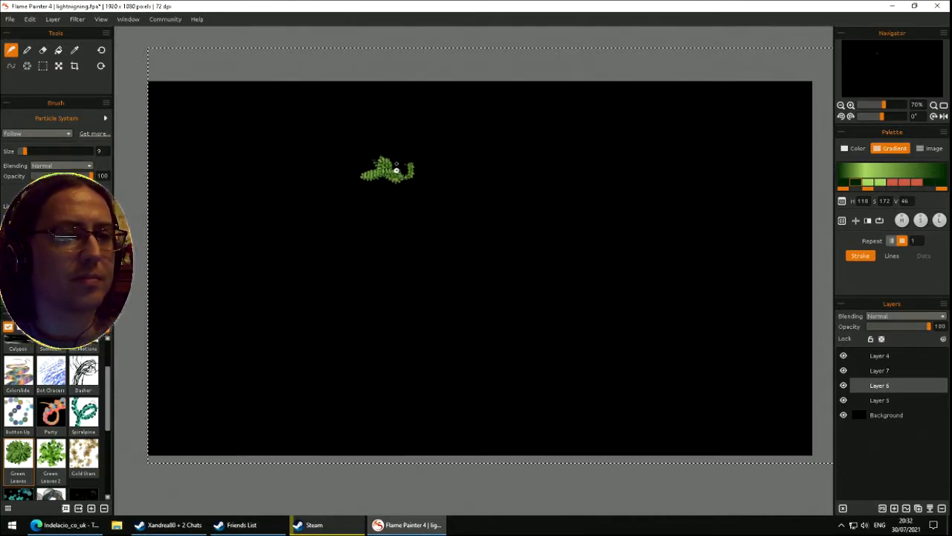
pyautogui.press('Delete')
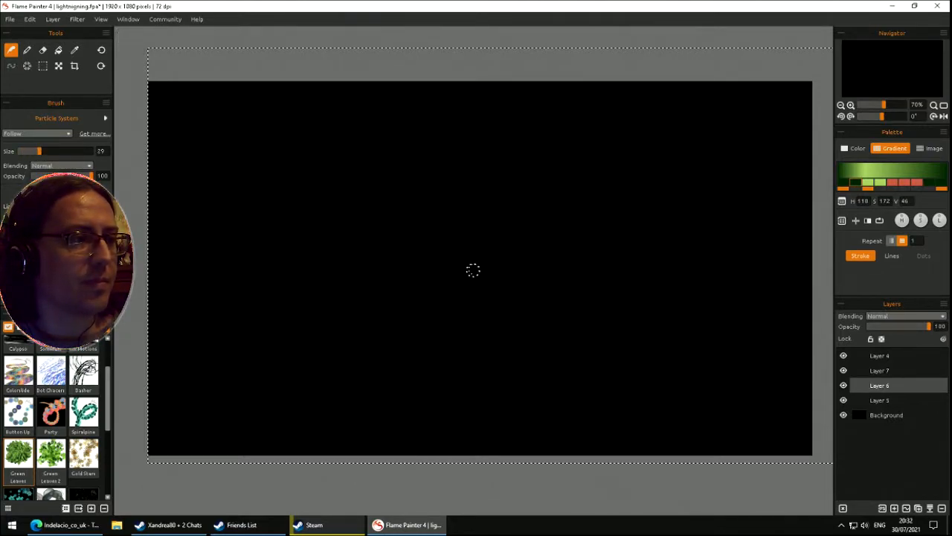
# - Paint a rounded leaf crown near the canvas's upper centre at brush size 29, undoing the first trial clump
pyautogui.moveTo(489, 156)
pyautogui.mouseDown()
pyautogui.moveTo(464, 184)
pyautogui.moveTo(492, 162)
pyautogui.moveTo(490, 188)
pyautogui.moveTo(502, 195)
pyautogui.moveTo(492, 158)
pyautogui.moveTo(501, 156)
pyautogui.moveTo(509, 192)
pyautogui.mouseUp()
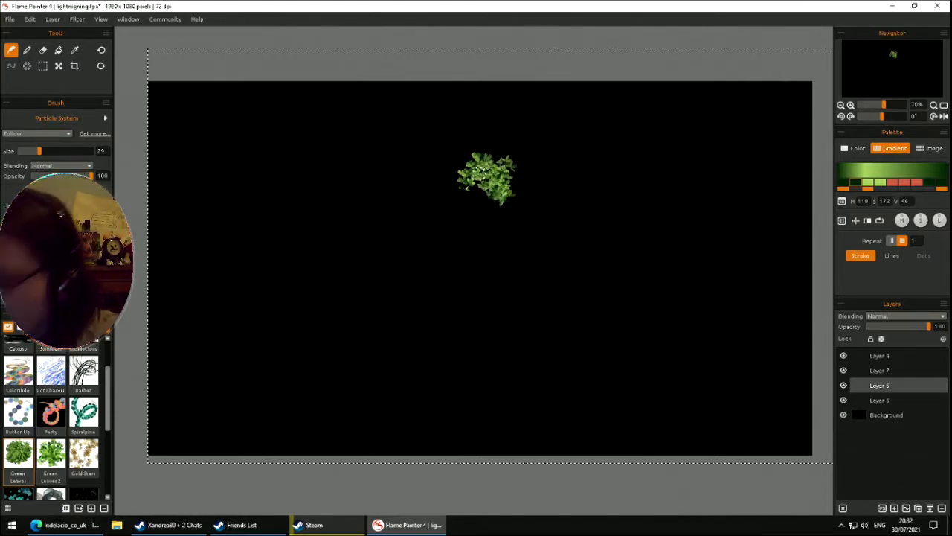
pyautogui.moveTo(487, 199); pyautogui.dragTo(488, 232)
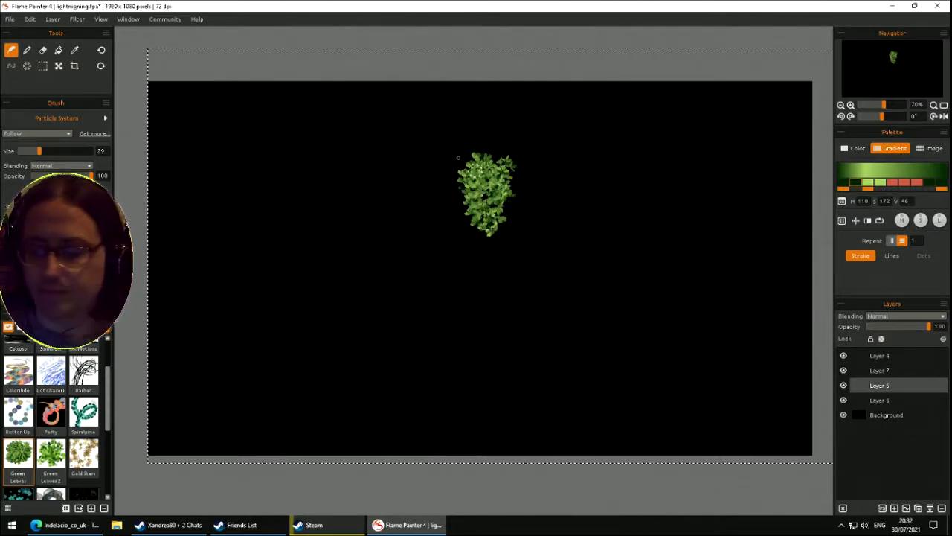
pyautogui.hotkey('ctrl', 'z')
pyautogui.moveTo(451, 149)
pyautogui.mouseDown()
pyautogui.moveTo(410, 175)
pyautogui.moveTo(428, 153)
pyautogui.moveTo(433, 173)
pyautogui.moveTo(440, 151)
pyautogui.moveTo(452, 169)
pyautogui.moveTo(454, 151)
pyautogui.moveTo(467, 175)
pyautogui.moveTo(457, 152)
pyautogui.moveTo(465, 176)
pyautogui.moveTo(428, 186)
pyautogui.mouseUp()
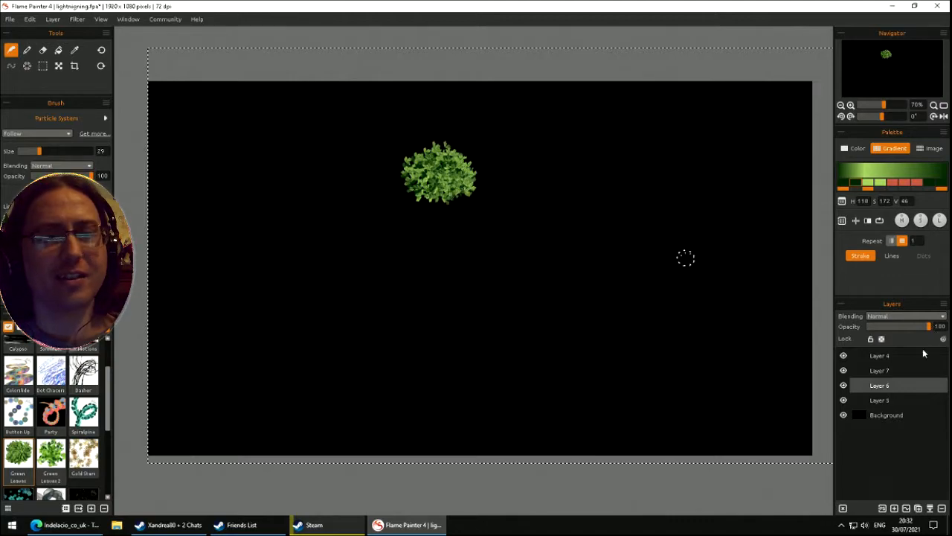
# - Paint a brown trunk with two side branches under the leaf crown on Layer 5 using the Flame Calligraphy brush
pyautogui.click(886, 402)
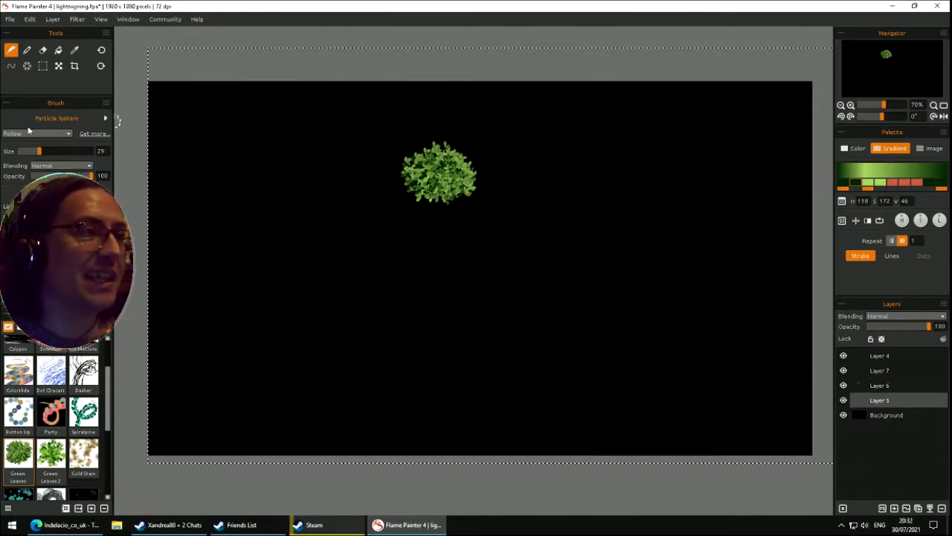
pyautogui.click(33, 133)
pyautogui.click(27, 144)
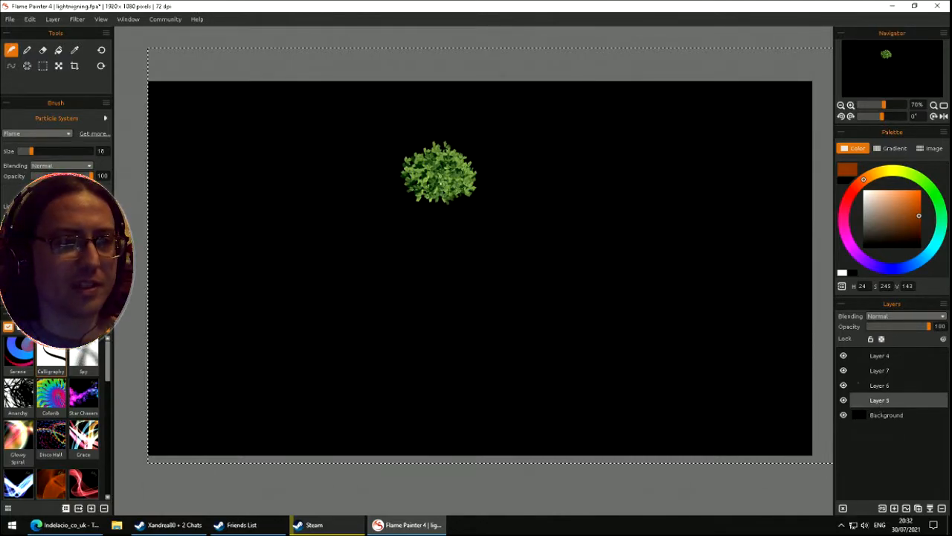
pyautogui.moveTo(431, 195); pyautogui.dragTo(421, 257)
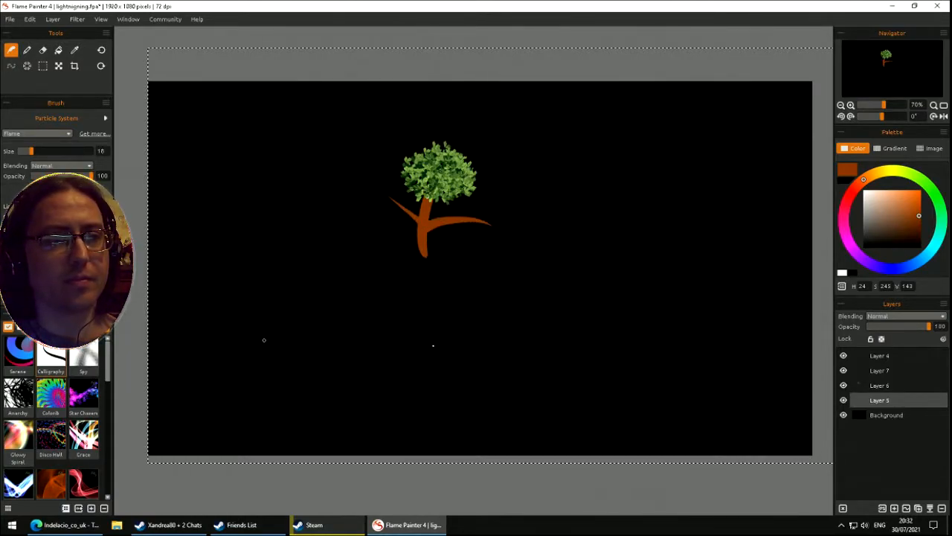
# - Paint a small Green Leaves cluster at the left branch's tip on Layer 7 using the Follow brush
pyautogui.click(885, 386)
pyautogui.click(888, 372)
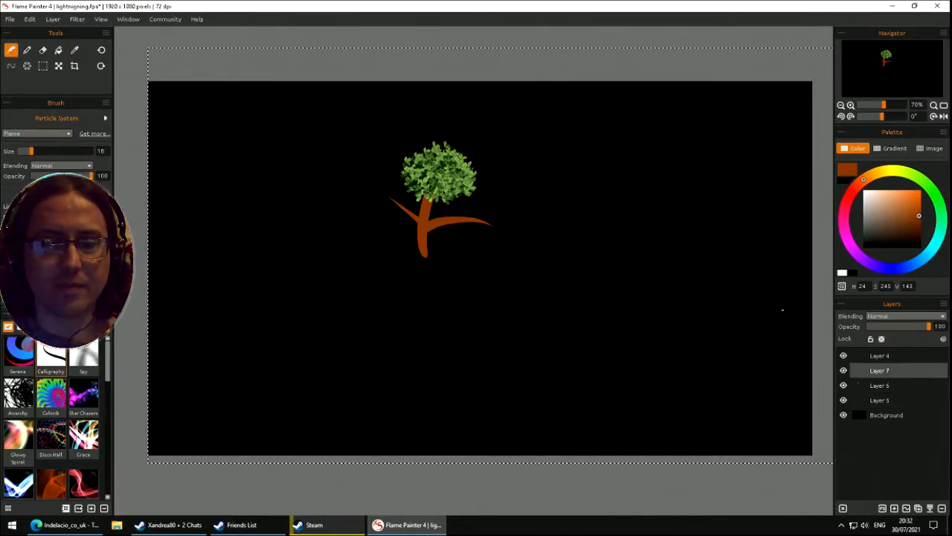
pyautogui.click(38, 134)
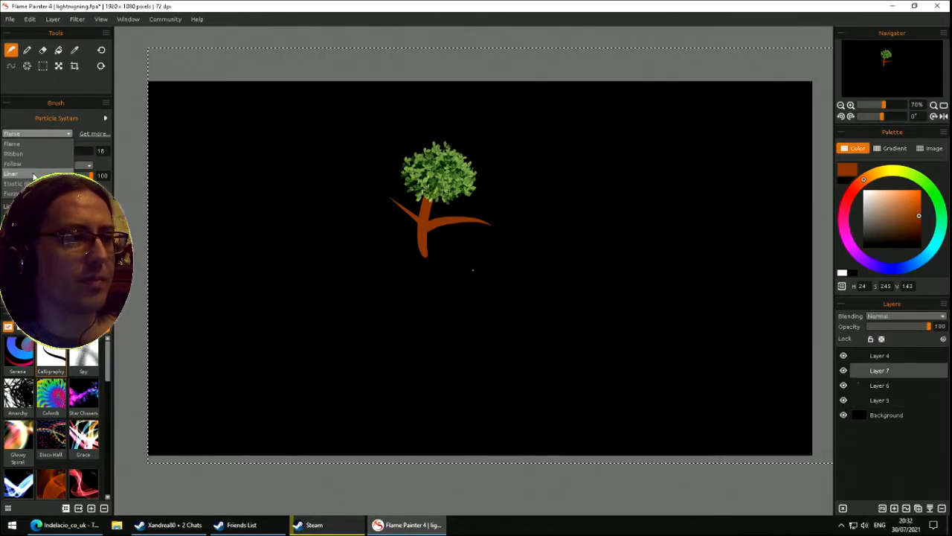
pyautogui.click(35, 156)
pyautogui.click(44, 134)
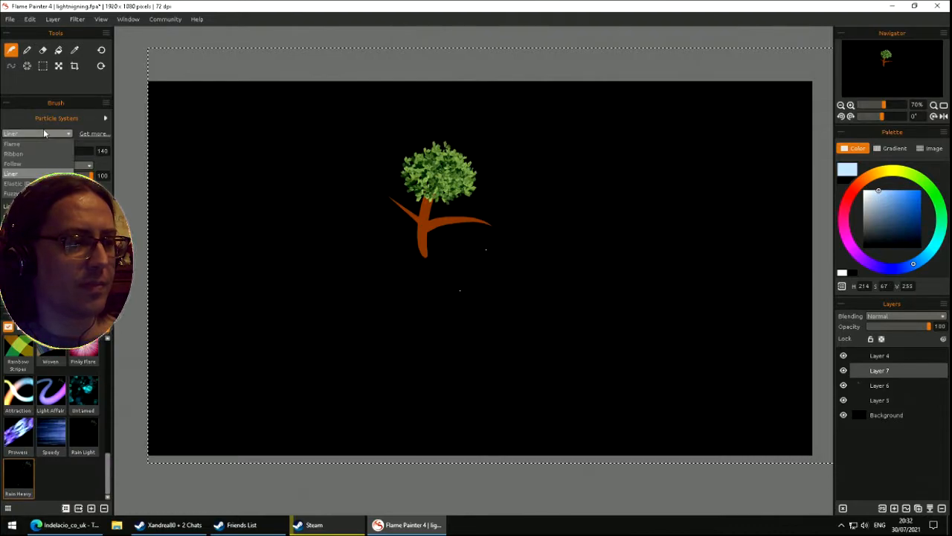
pyautogui.click(35, 162)
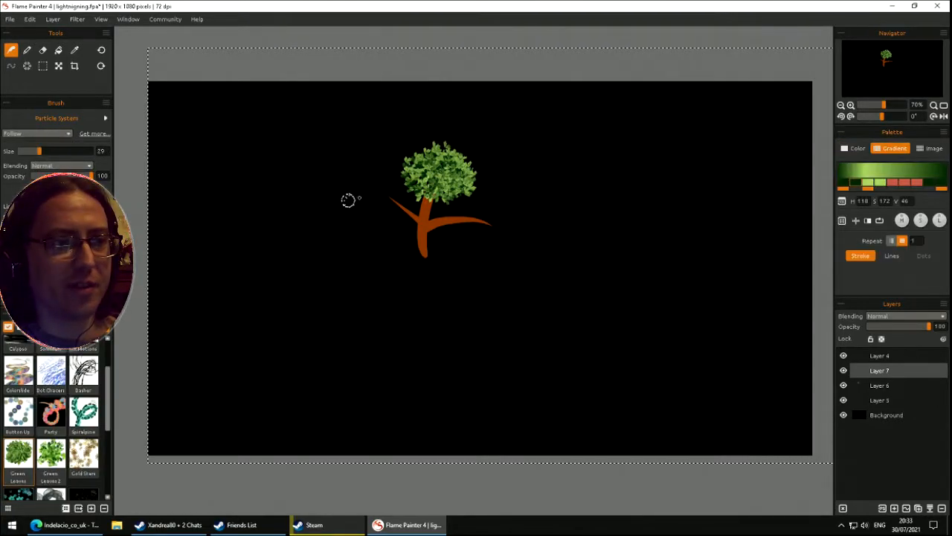
pyautogui.moveTo(388, 193); pyautogui.dragTo(392, 213)
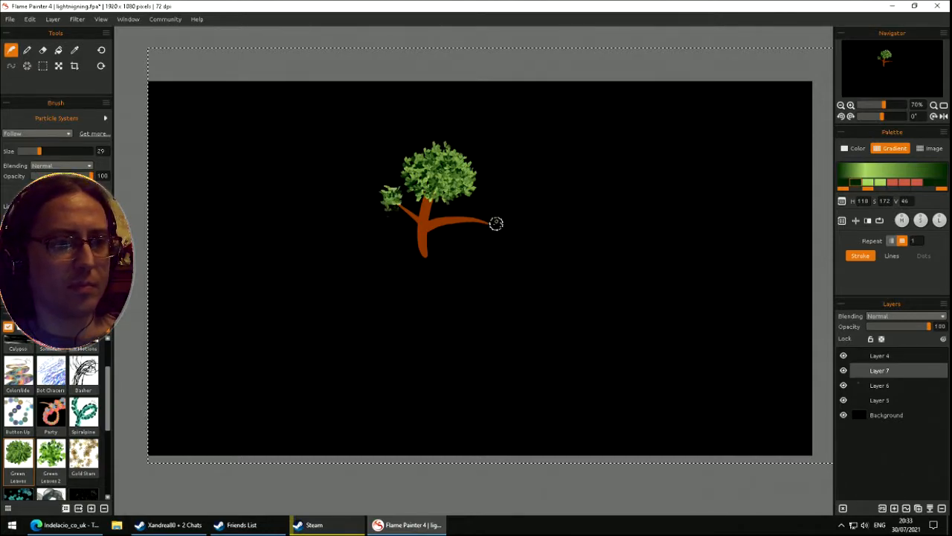
# - Paint a small Green Leaves cluster at the right branch's tip on Layer 7, undoing the trial clumps
pyautogui.moveTo(490, 219); pyautogui.dragTo(492, 221)
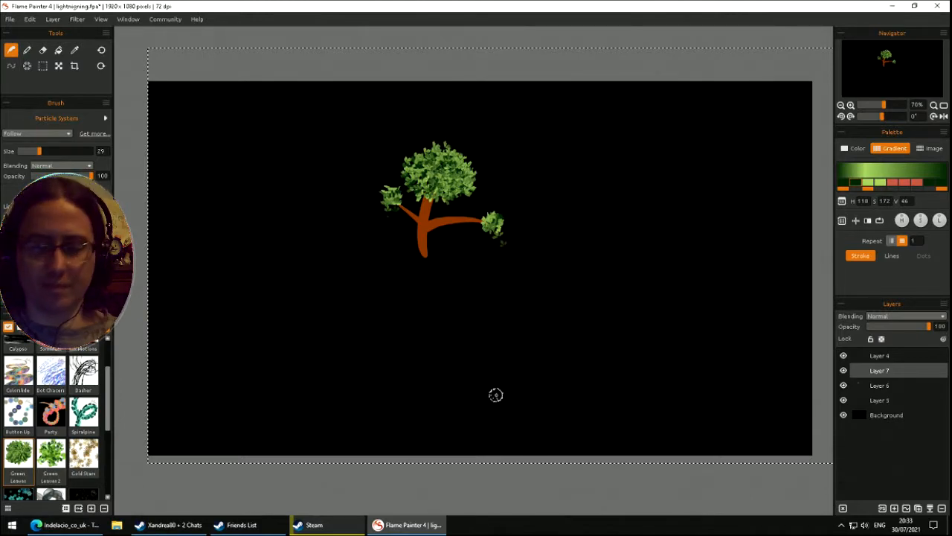
pyautogui.hotkey('ctrl', 'z')
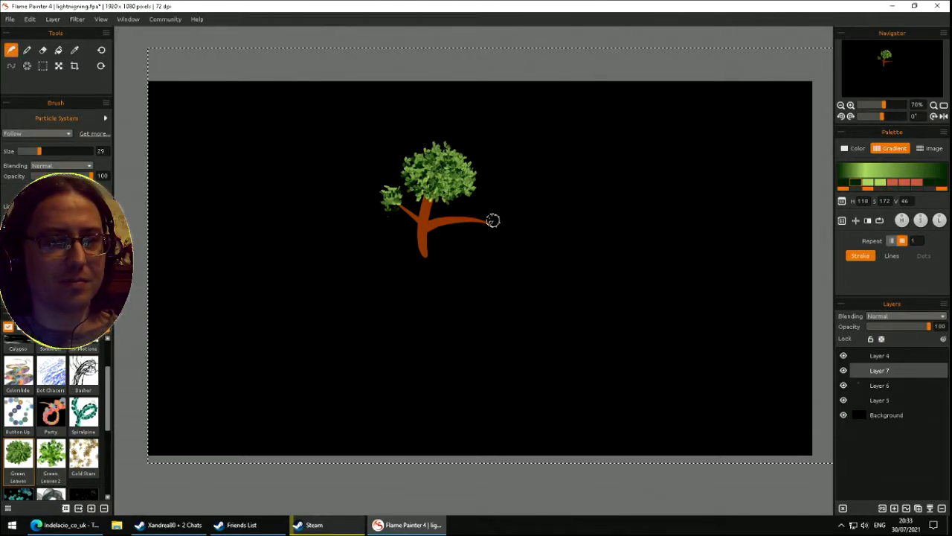
pyautogui.hotkey('ctrl', 'z')
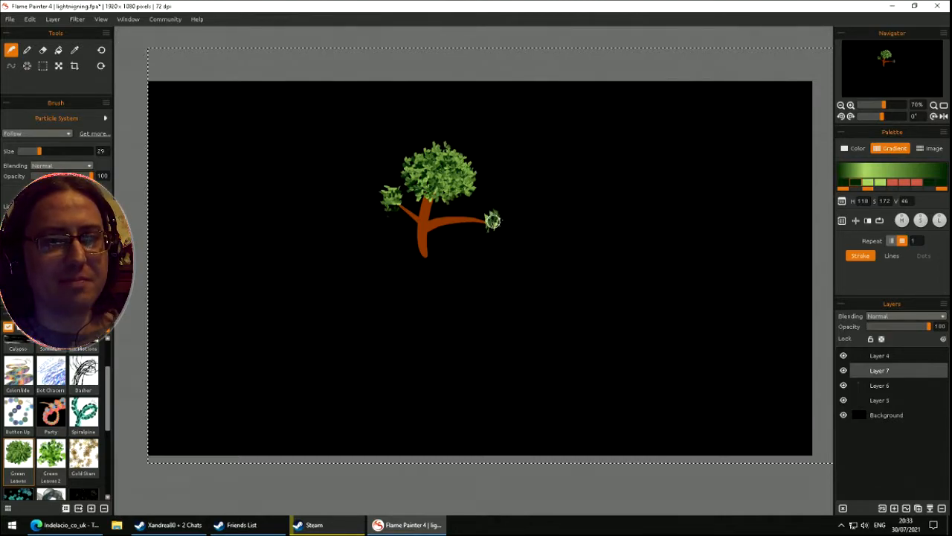
pyautogui.hotkey('ctrl', 'z')
pyautogui.hotkey('ctrl', 'z')
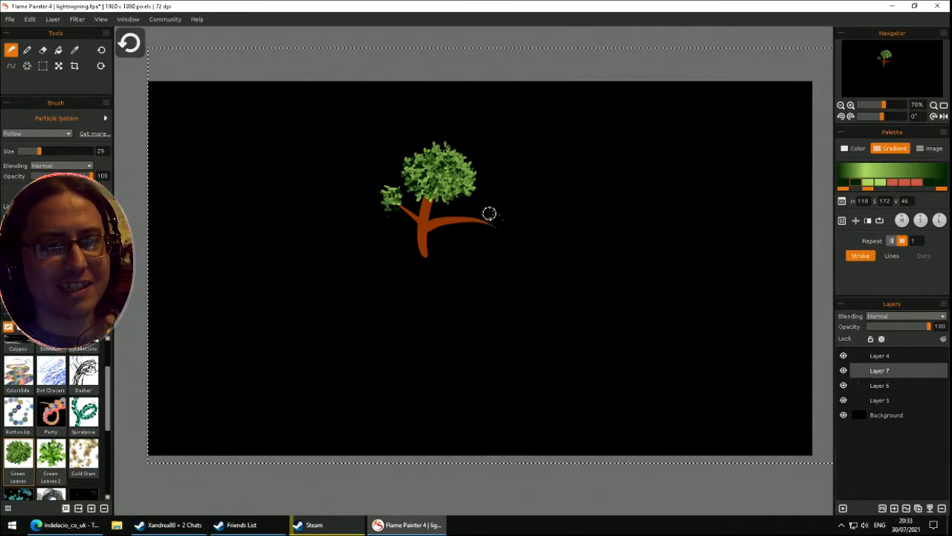
pyautogui.hotkey('ctrl', 'z')
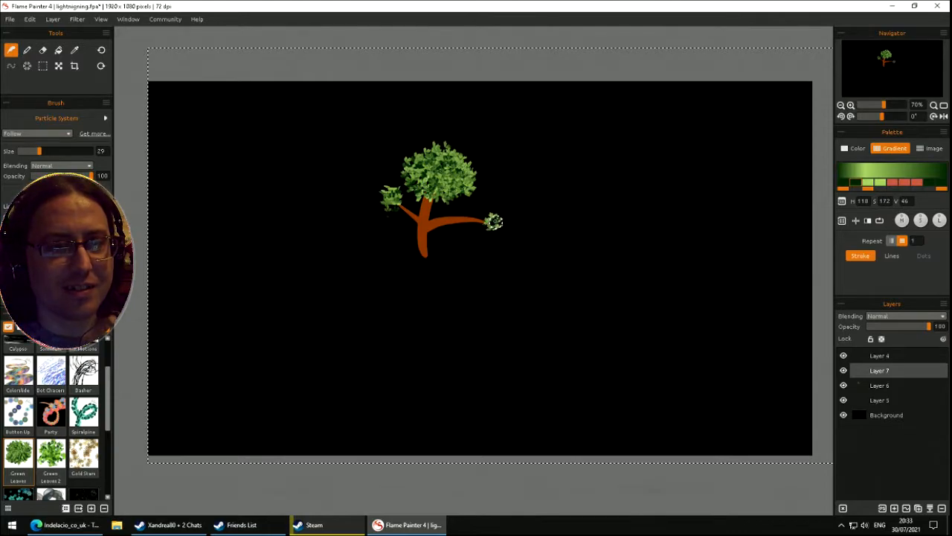
pyautogui.hotkey('ctrl', 'z')
pyautogui.hotkey('ctrl', 'z')
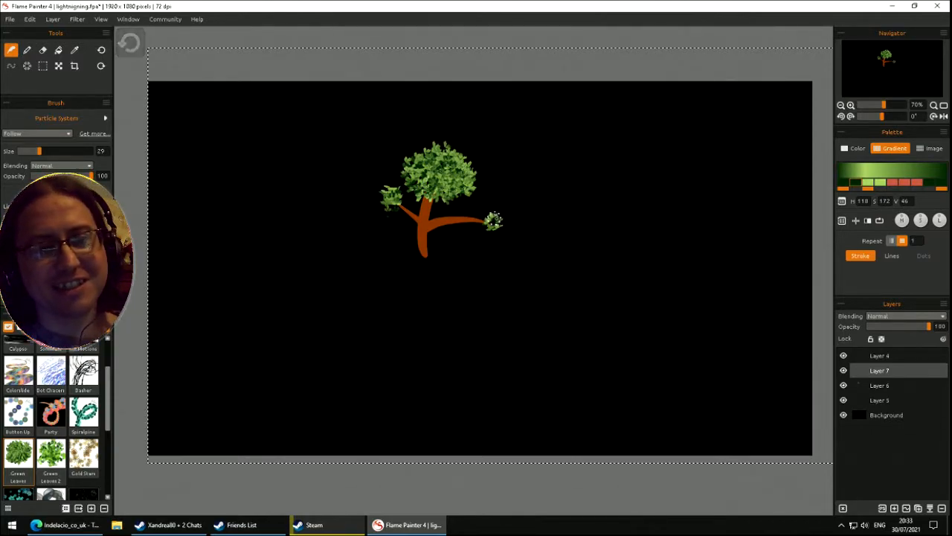
pyautogui.moveTo(495, 220); pyautogui.dragTo(490, 222)
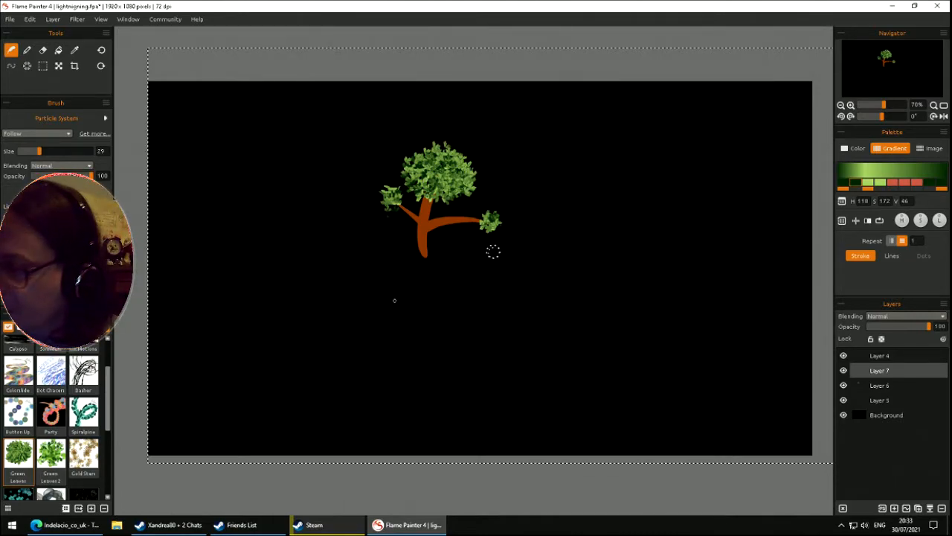
# - Save the tree painting as a new file named tree2 in the Pictures folder
pyautogui.click(3, 20)
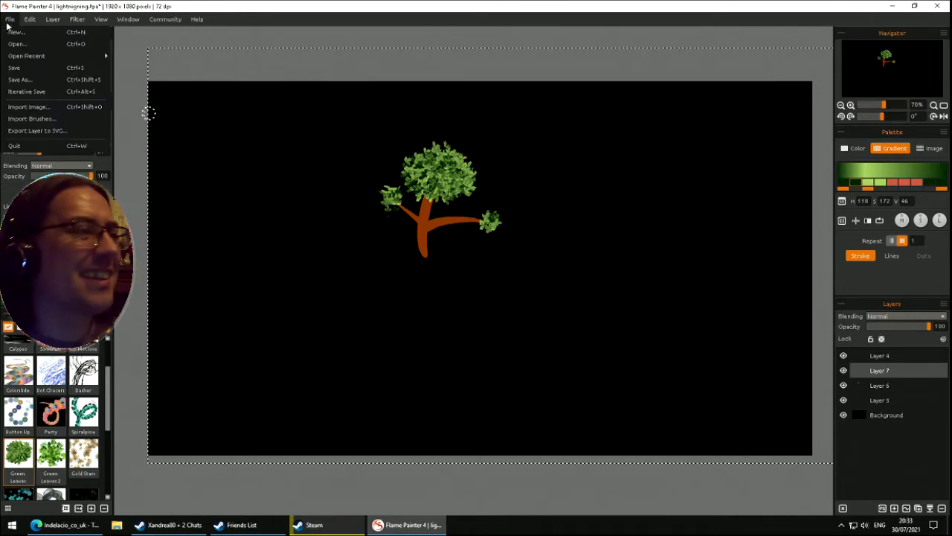
pyautogui.click(30, 80)
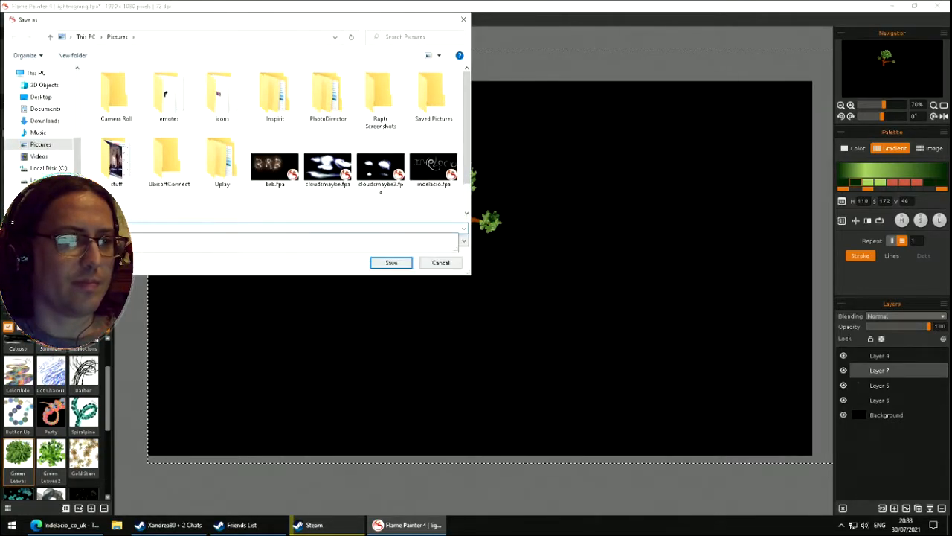
pyautogui.press('Return')
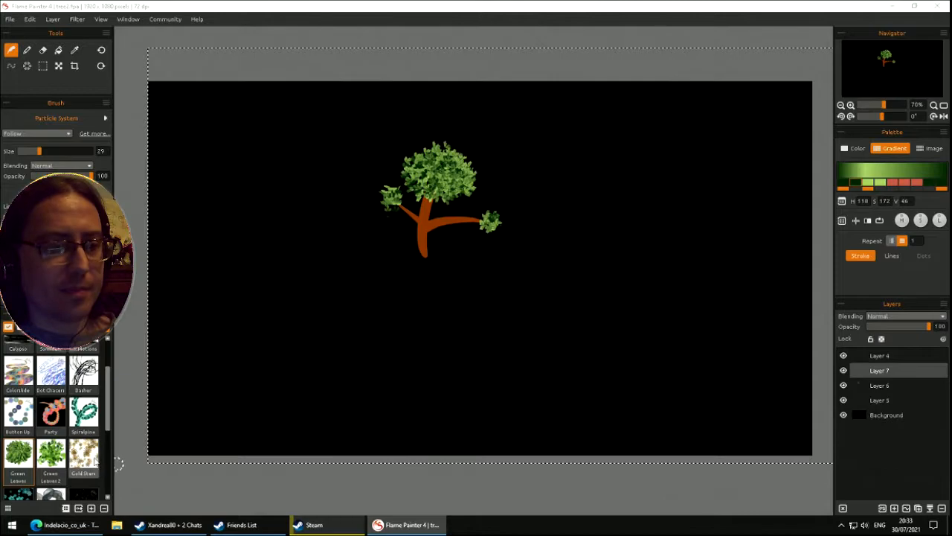
# - Cover the canvas with Gold Stars strokes on Layer 7, and clear Layers 7, 6 and 5
pyautogui.click(84, 454)
pyautogui.moveTo(186, 101)
pyautogui.mouseDown()
pyautogui.moveTo(320, 201)
pyautogui.moveTo(298, 305)
pyautogui.moveTo(669, 216)
pyautogui.moveTo(654, 290)
pyautogui.moveTo(633, 261)
pyautogui.moveTo(205, 90)
pyautogui.moveTo(707, 134)
pyautogui.moveTo(238, 112)
pyautogui.moveTo(804, 149)
pyautogui.moveTo(788, 342)
pyautogui.moveTo(193, 112)
pyautogui.moveTo(350, 104)
pyautogui.moveTo(178, 97)
pyautogui.moveTo(540, 430)
pyautogui.moveTo(744, 371)
pyautogui.moveTo(648, 320)
pyautogui.moveTo(446, 372)
pyautogui.moveTo(401, 335)
pyautogui.moveTo(178, 409)
pyautogui.moveTo(521, 401)
pyautogui.moveTo(186, 277)
pyautogui.moveTo(484, 282)
pyautogui.mouseUp()
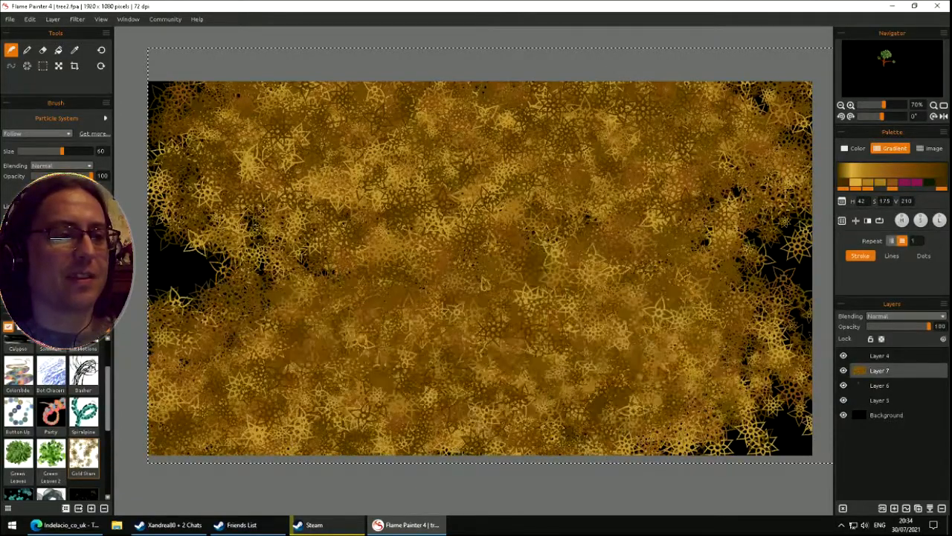
pyautogui.click(878, 388)
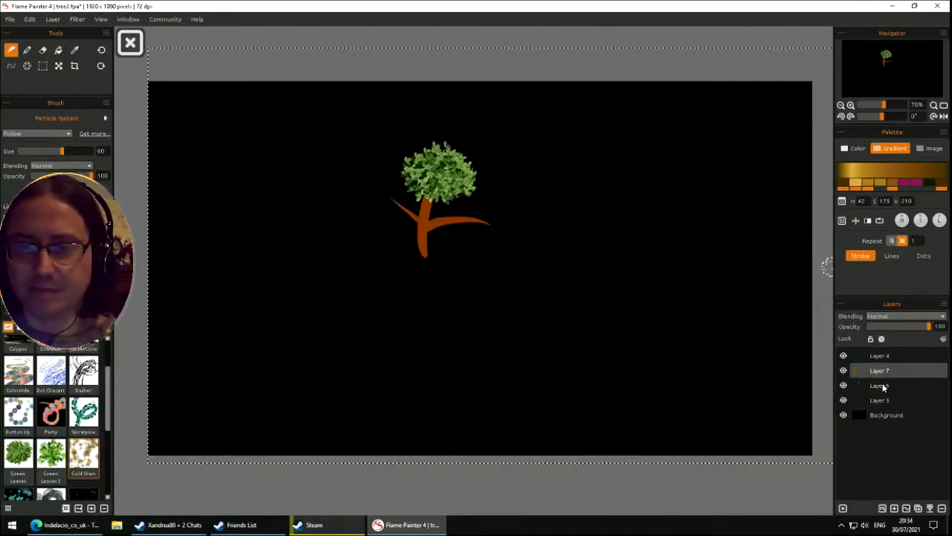
pyautogui.press('Delete')
pyautogui.click(882, 402)
pyautogui.press('Delete')
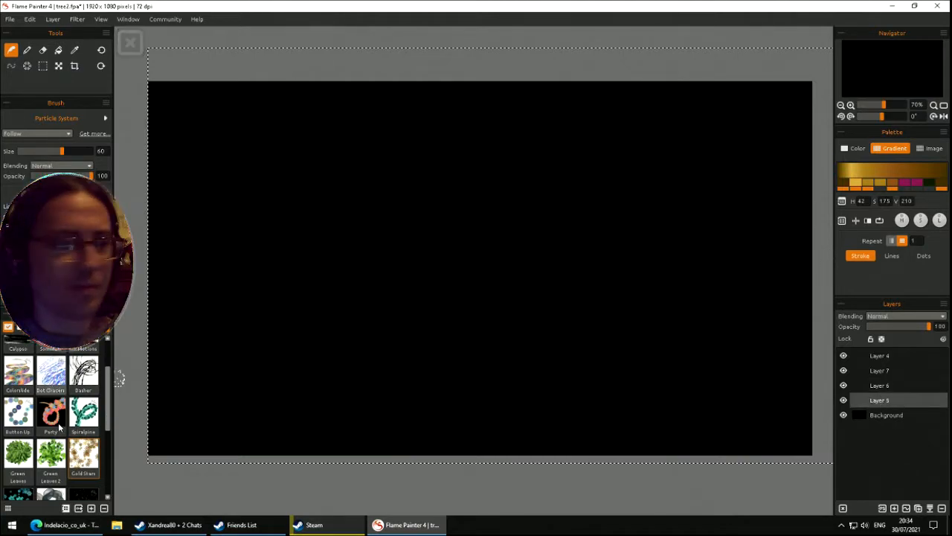
# - Test vertical Snow Flakes strokes at brush size 70 on Layer 5, clearing the layer between strokes
pyautogui.scroll(-3, 110, 382)
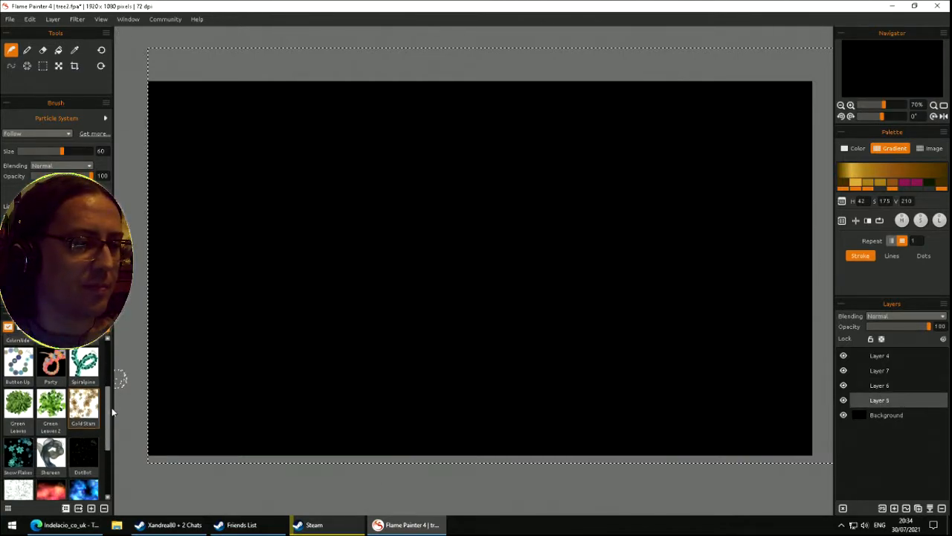
pyautogui.click(18, 407)
pyautogui.moveTo(290, 101)
pyautogui.mouseDown()
pyautogui.moveTo(325, 377)
pyautogui.moveTo(440, 196)
pyautogui.moveTo(410, 202)
pyautogui.moveTo(497, 469)
pyautogui.mouseUp()
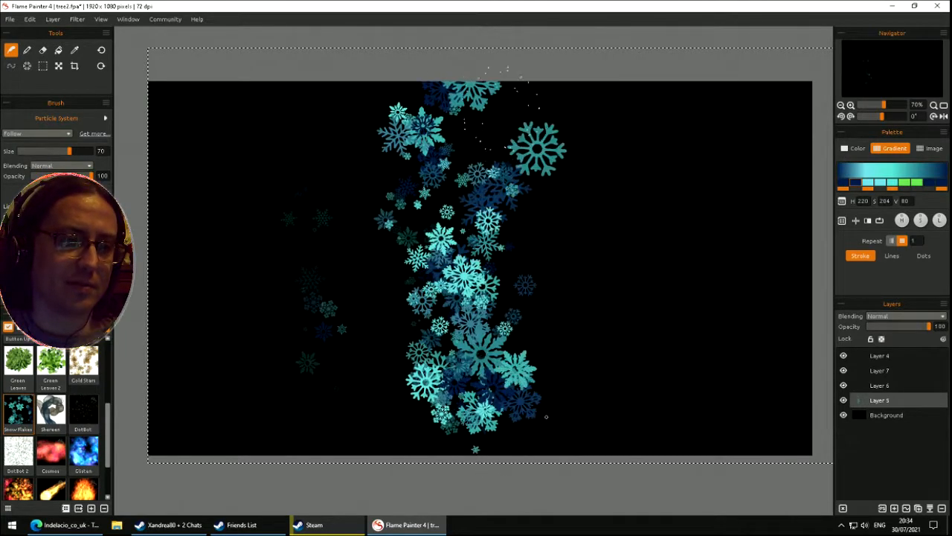
pyautogui.press('Delete')
pyautogui.moveTo(482, 104)
pyautogui.mouseDown()
pyautogui.moveTo(430, 234)
pyautogui.moveTo(566, 122)
pyautogui.moveTo(512, 308)
pyautogui.mouseUp()
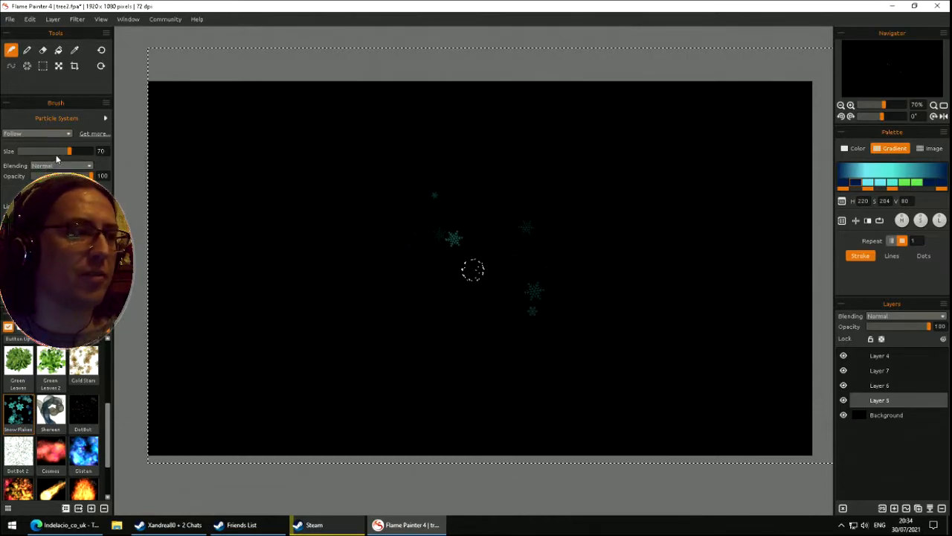
# - Test a short Snow Flakes stroke at brush size 22, and clear the layer
pyautogui.moveTo(69, 151); pyautogui.dragTo(34, 152)
pyautogui.moveTo(293, 143)
pyautogui.mouseDown()
pyautogui.moveTo(323, 152)
pyautogui.moveTo(299, 222)
pyautogui.moveTo(340, 171)
pyautogui.moveTo(311, 238)
pyautogui.moveTo(351, 169)
pyautogui.moveTo(327, 223)
pyautogui.mouseUp()
pyautogui.press('Delete')
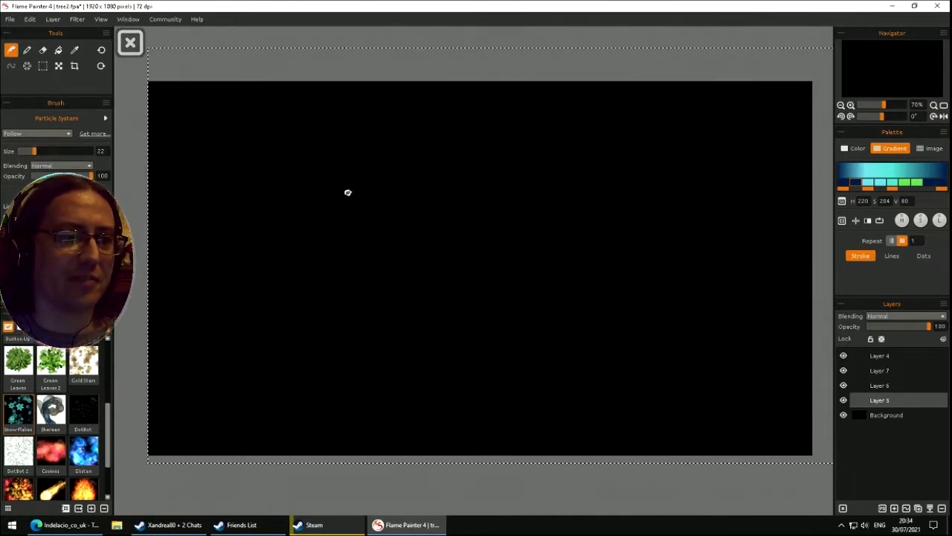
# - Test Snow Flakes strokes at brush size 73 with a bright blue gradient from the Gradient Library, and clear the layer
pyautogui.moveTo(34, 151); pyautogui.dragTo(71, 151)
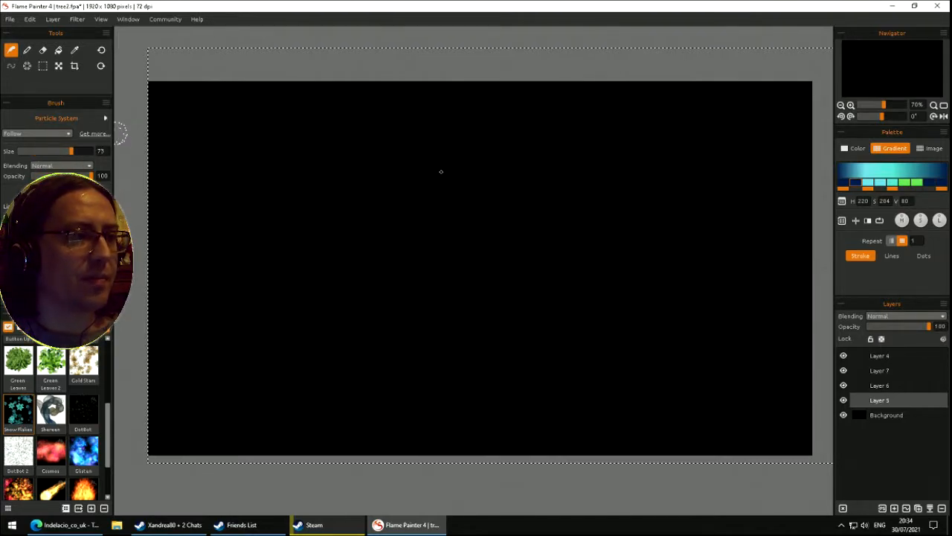
pyautogui.click(842, 221)
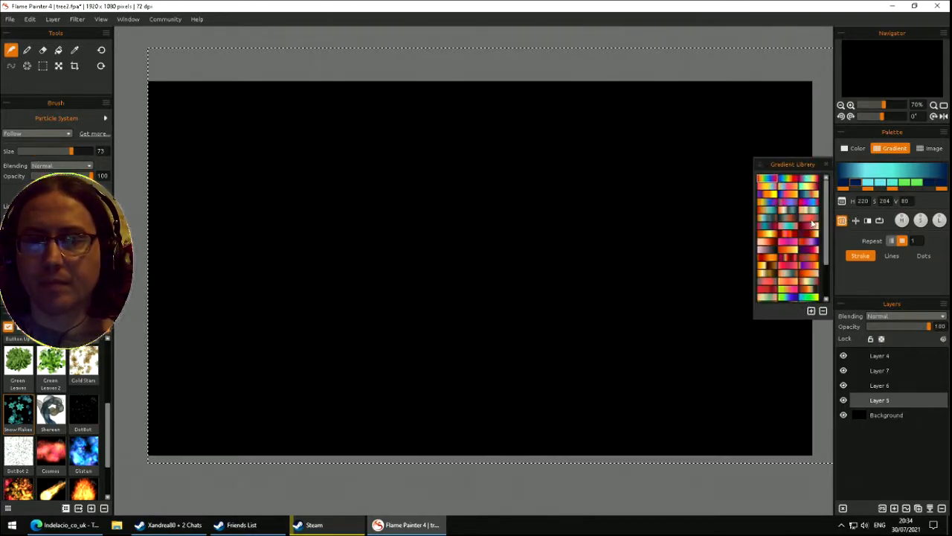
pyautogui.scroll(-3, 778, 238)
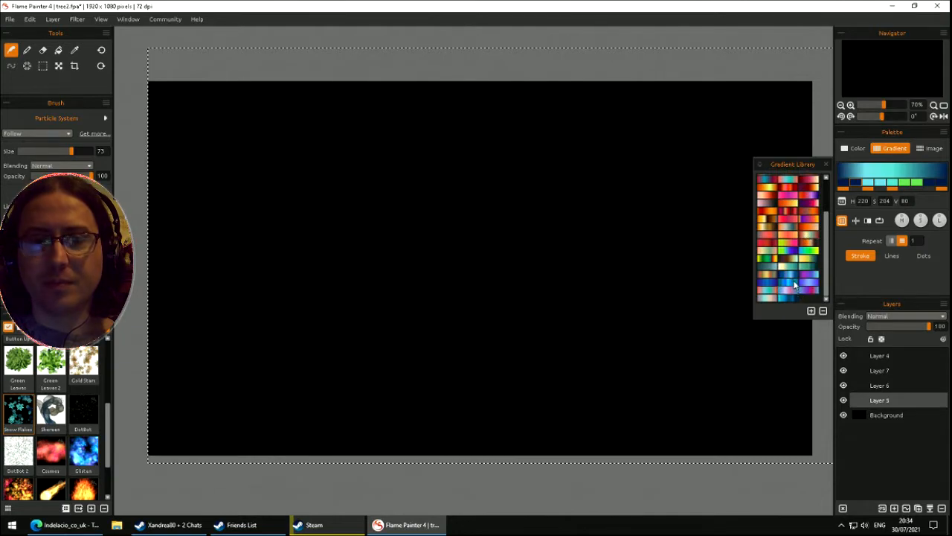
pyautogui.click(793, 282)
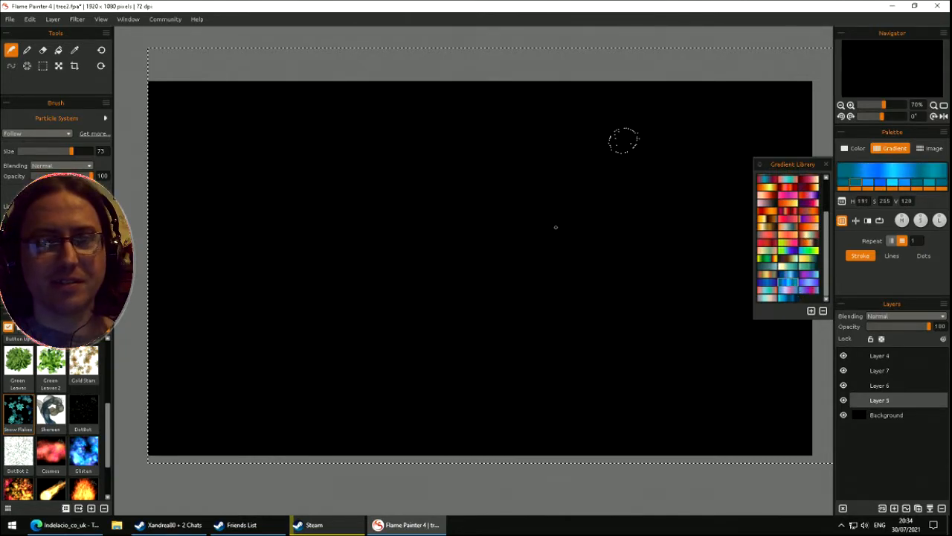
pyautogui.moveTo(613, 209)
pyautogui.mouseDown()
pyautogui.moveTo(349, 205)
pyautogui.moveTo(491, 272)
pyautogui.moveTo(461, 201)
pyautogui.moveTo(242, 168)
pyautogui.moveTo(223, 138)
pyautogui.moveTo(223, 223)
pyautogui.moveTo(253, 353)
pyautogui.moveTo(489, 361)
pyautogui.moveTo(670, 401)
pyautogui.moveTo(655, 282)
pyautogui.moveTo(625, 216)
pyautogui.moveTo(506, 193)
pyautogui.moveTo(461, 104)
pyautogui.moveTo(653, 105)
pyautogui.moveTo(305, 201)
pyautogui.moveTo(223, 319)
pyautogui.moveTo(208, 223)
pyautogui.moveTo(188, 287)
pyautogui.moveTo(186, 223)
pyautogui.moveTo(224, 149)
pyautogui.moveTo(357, 111)
pyautogui.moveTo(550, 171)
pyautogui.moveTo(773, 138)
pyautogui.moveTo(706, 134)
pyautogui.moveTo(737, 365)
pyautogui.moveTo(759, 401)
pyautogui.mouseUp()
pyautogui.moveTo(446, 320)
pyautogui.mouseDown()
pyautogui.moveTo(557, 319)
pyautogui.moveTo(447, 320)
pyautogui.moveTo(595, 286)
pyautogui.moveTo(520, 257)
pyautogui.moveTo(197, 357)
pyautogui.moveTo(417, 305)
pyautogui.moveTo(447, 215)
pyautogui.moveTo(520, 134)
pyautogui.mouseUp()
pyautogui.moveTo(755, 89)
pyautogui.mouseDown()
pyautogui.moveTo(276, 178)
pyautogui.moveTo(212, 104)
pyautogui.moveTo(298, 387)
pyautogui.moveTo(758, 290)
pyautogui.moveTo(432, 342)
pyautogui.moveTo(669, 327)
pyautogui.moveTo(535, 275)
pyautogui.moveTo(328, 394)
pyautogui.moveTo(454, 431)
pyautogui.moveTo(513, 365)
pyautogui.moveTo(503, 316)
pyautogui.mouseUp()
pyautogui.press('Delete')
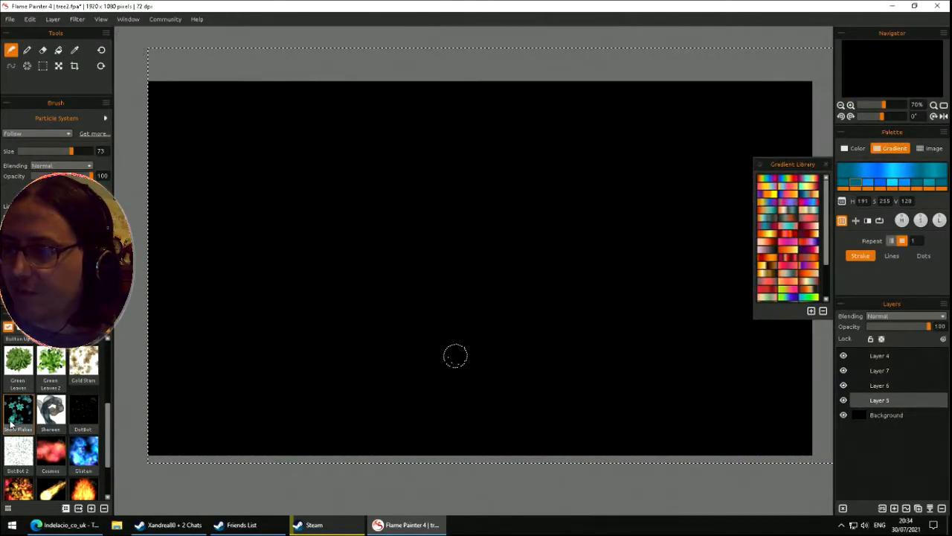
# - Test a curving Shereen stroke around the canvas centre, close the Gradient Library, and clear the layer
pyautogui.click(53, 417)
pyautogui.moveTo(437, 172)
pyautogui.mouseDown()
pyautogui.moveTo(440, 280)
pyautogui.moveTo(484, 206)
pyautogui.moveTo(565, 205)
pyautogui.mouseUp()
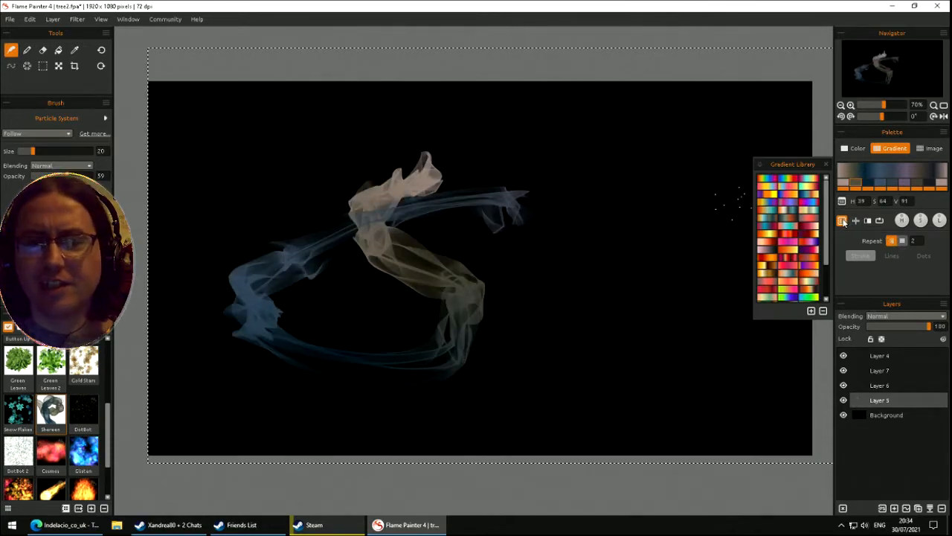
pyautogui.click(843, 221)
pyautogui.press('Delete')
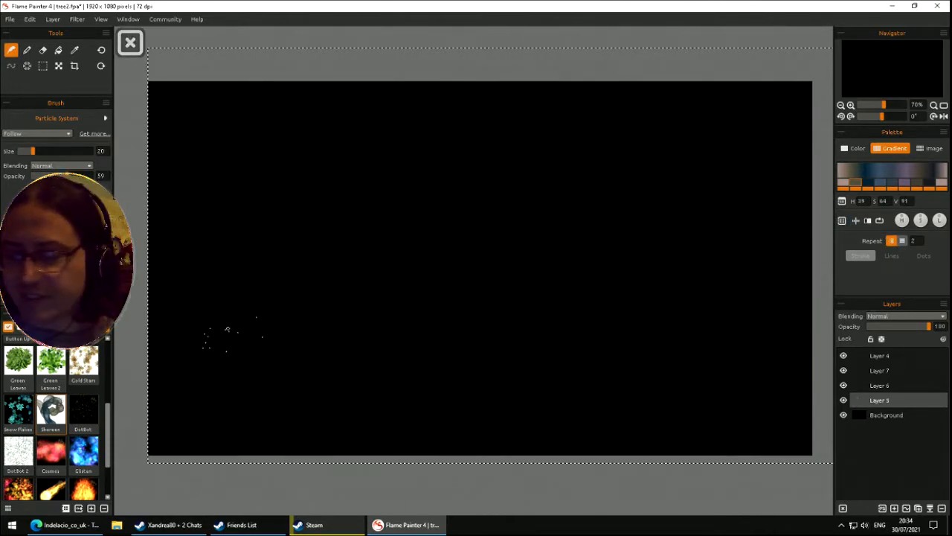
# - Write the large letters BRB across the canvas with the Shereen brush, and clear the layer
pyautogui.moveTo(193, 382)
pyautogui.mouseDown()
pyautogui.moveTo(250, 140)
pyautogui.moveTo(227, 258)
pyautogui.moveTo(339, 353)
pyautogui.moveTo(190, 358)
pyautogui.mouseUp()
pyautogui.moveTo(397, 355)
pyautogui.mouseDown()
pyautogui.moveTo(456, 227)
pyautogui.moveTo(476, 350)
pyautogui.moveTo(513, 394)
pyautogui.mouseUp()
pyautogui.moveTo(627, 116)
pyautogui.mouseDown()
pyautogui.moveTo(551, 342)
pyautogui.moveTo(640, 238)
pyautogui.moveTo(707, 186)
pyautogui.moveTo(588, 132)
pyautogui.mouseUp()
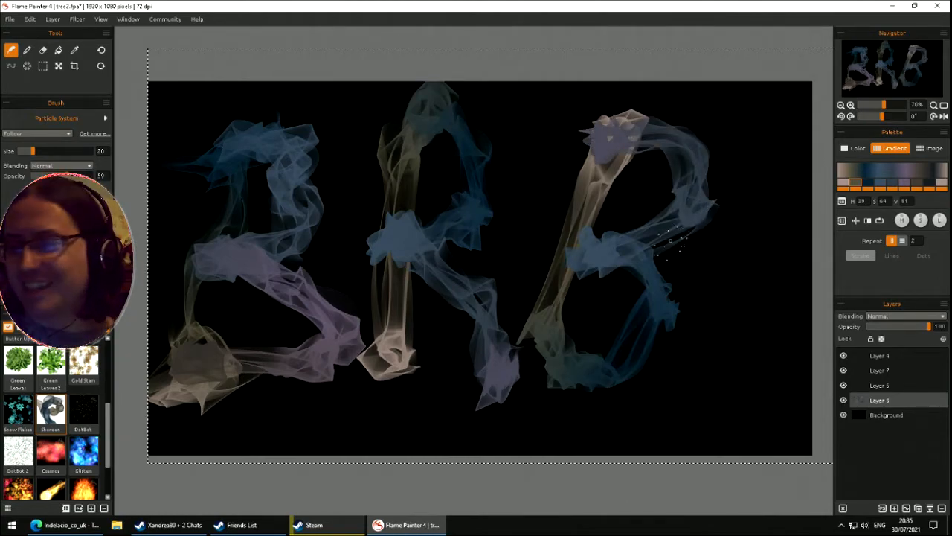
pyautogui.press('Delete')
# - Fill most of the canvas with overlapping Shereen strokes at brush size 20, and clear the layer
pyautogui.moveTo(242, 257)
pyautogui.mouseDown()
pyautogui.moveTo(330, 289)
pyautogui.moveTo(589, 275)
pyautogui.moveTo(558, 219)
pyautogui.moveTo(231, 312)
pyautogui.moveTo(506, 394)
pyautogui.moveTo(592, 351)
pyautogui.moveTo(193, 312)
pyautogui.moveTo(670, 268)
pyautogui.moveTo(505, 349)
pyautogui.moveTo(400, 221)
pyautogui.moveTo(440, 102)
pyautogui.moveTo(714, 111)
pyautogui.moveTo(342, 179)
pyautogui.moveTo(238, 247)
pyautogui.moveTo(684, 201)
pyautogui.moveTo(313, 357)
pyautogui.moveTo(521, 174)
pyautogui.moveTo(463, 329)
pyautogui.moveTo(287, 145)
pyautogui.moveTo(547, 230)
pyautogui.moveTo(413, 320)
pyautogui.moveTo(425, 311)
pyautogui.moveTo(417, 327)
pyautogui.mouseUp()
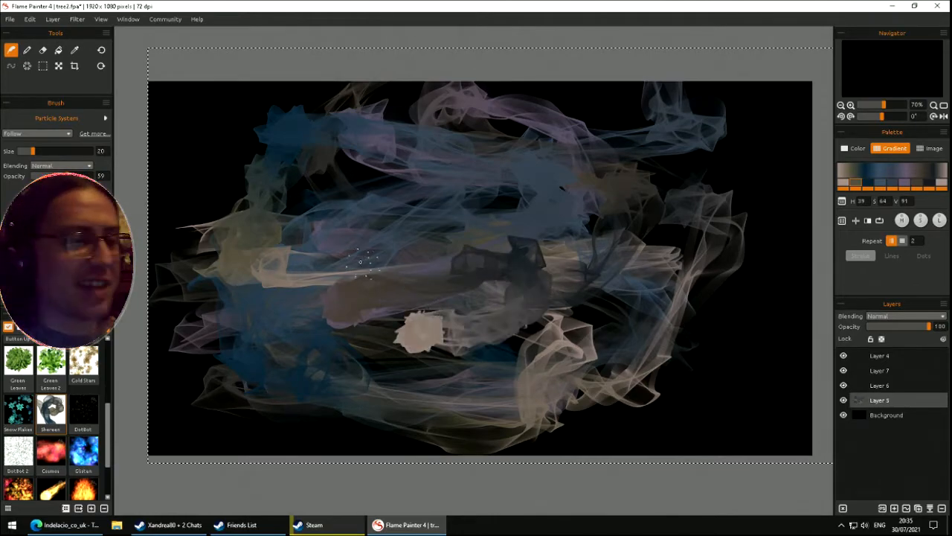
pyautogui.moveTo(444, 229)
pyautogui.mouseDown()
pyautogui.moveTo(527, 389)
pyautogui.moveTo(315, 313)
pyautogui.moveTo(455, 184)
pyautogui.moveTo(529, 172)
pyautogui.moveTo(611, 204)
pyautogui.moveTo(431, 447)
pyautogui.moveTo(257, 393)
pyautogui.moveTo(342, 272)
pyautogui.moveTo(677, 249)
pyautogui.moveTo(659, 311)
pyautogui.moveTo(528, 341)
pyautogui.mouseUp()
pyautogui.press('Delete')
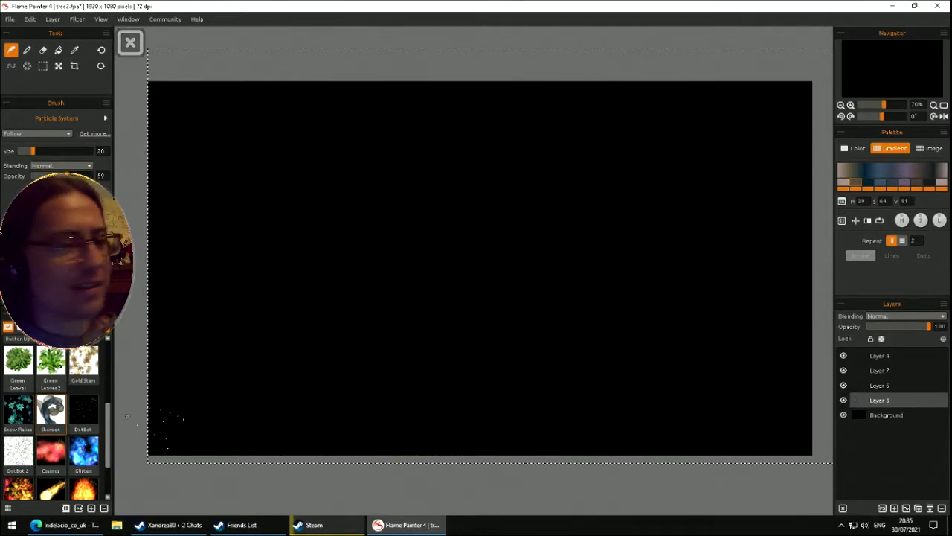
# - Scatter DotBot dots across the whole canvas on Layer 5, and clear the layer
pyautogui.click(84, 410)
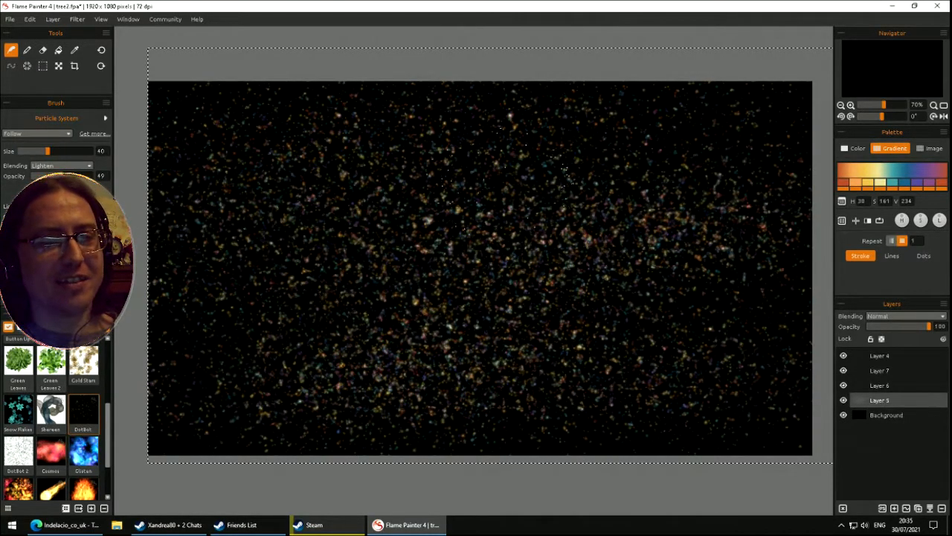
pyautogui.moveTo(174, 215); pyautogui.dragTo(321, 452)
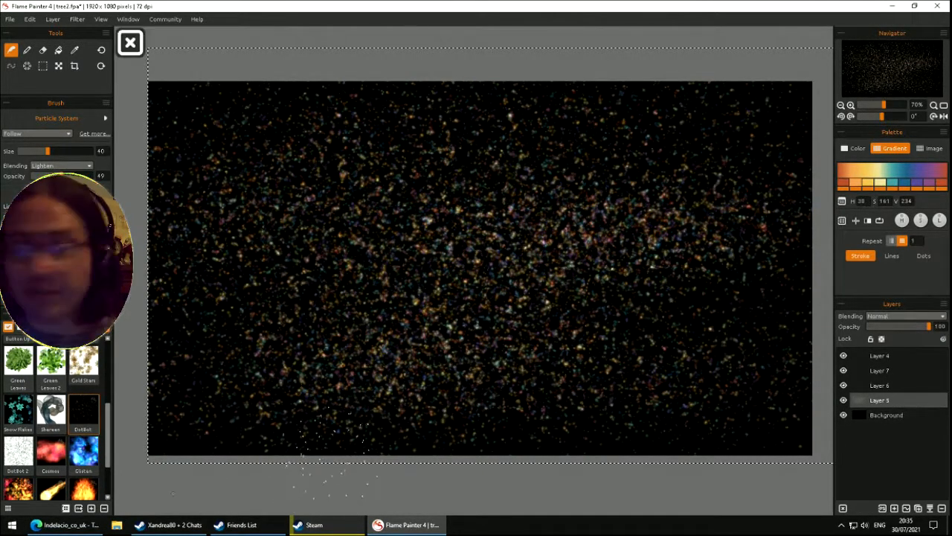
pyautogui.hotkey('ctrl', 'z')
# - Cover the canvas with DotBot 2 dots overlaid by Cosmos strokes, and clear the layer
pyautogui.click(16, 452)
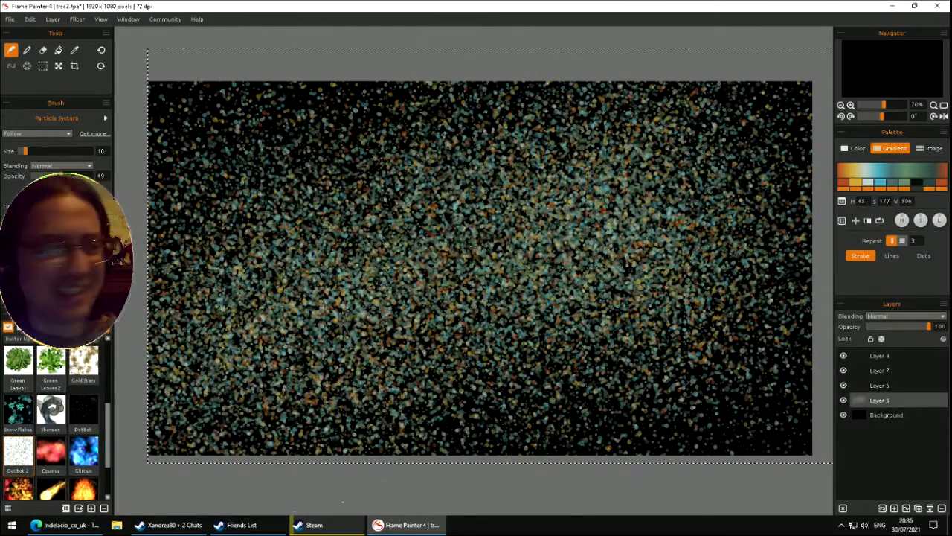
pyautogui.click(52, 451)
pyautogui.moveTo(212, 394)
pyautogui.mouseDown()
pyautogui.moveTo(260, 409)
pyautogui.moveTo(305, 253)
pyautogui.moveTo(470, 232)
pyautogui.moveTo(335, 313)
pyautogui.moveTo(312, 394)
pyautogui.moveTo(446, 342)
pyautogui.moveTo(363, 334)
pyautogui.moveTo(386, 409)
pyautogui.moveTo(573, 209)
pyautogui.moveTo(551, 261)
pyautogui.moveTo(670, 327)
pyautogui.mouseUp()
pyautogui.moveTo(660, 223)
pyautogui.mouseDown()
pyautogui.moveTo(649, 226)
pyautogui.moveTo(659, 225)
pyautogui.mouseUp()
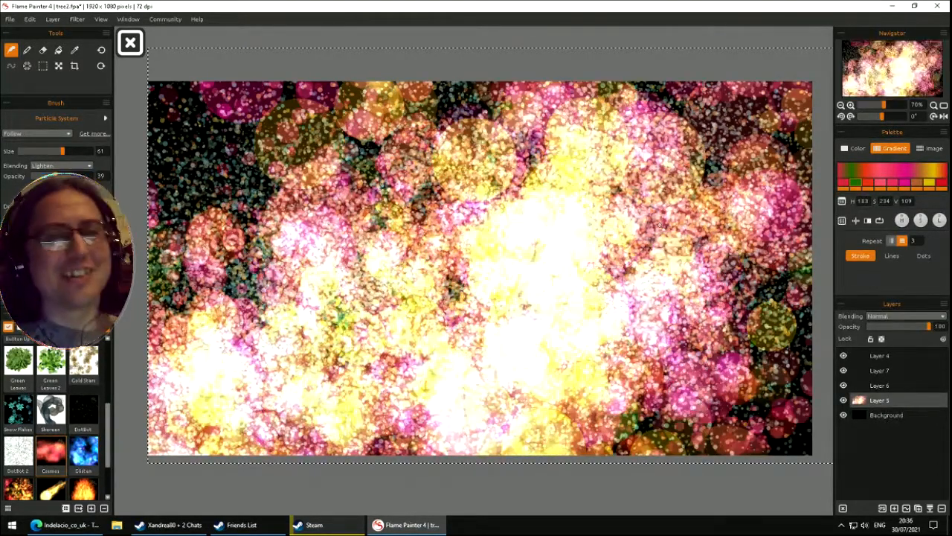
pyautogui.press('Delete')
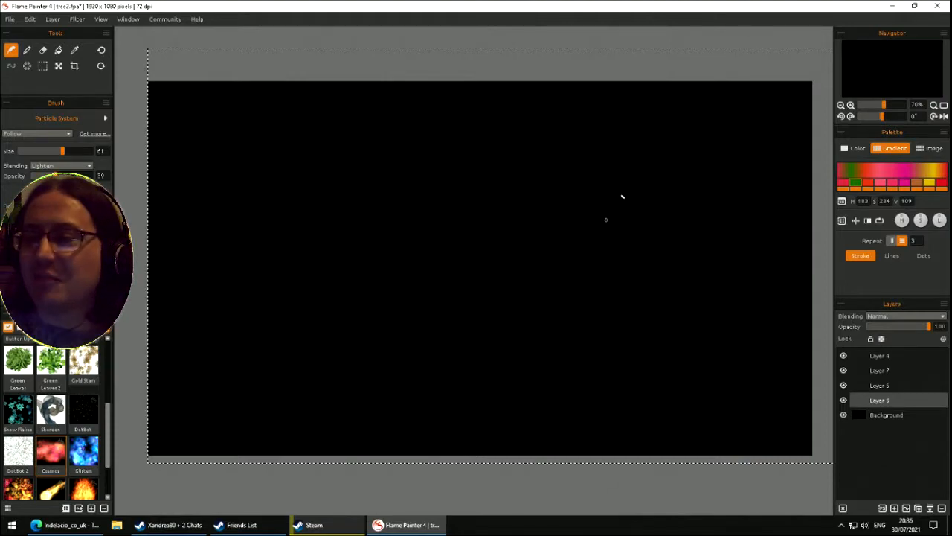
# - Test a diagonal Cosmos nebula band on the empty Layer 5 and a Transform move on it, and clear the layer
pyautogui.moveTo(304, 316)
pyautogui.mouseDown()
pyautogui.moveTo(245, 325)
pyautogui.moveTo(632, 234)
pyautogui.moveTo(236, 172)
pyautogui.moveTo(184, 313)
pyautogui.moveTo(245, 305)
pyautogui.moveTo(302, 191)
pyautogui.moveTo(206, 447)
pyautogui.moveTo(632, 234)
pyautogui.moveTo(422, 204)
pyautogui.moveTo(350, 255)
pyautogui.moveTo(224, 297)
pyautogui.moveTo(431, 257)
pyautogui.moveTo(655, 156)
pyautogui.moveTo(238, 175)
pyautogui.moveTo(788, 126)
pyautogui.moveTo(454, 271)
pyautogui.moveTo(669, 216)
pyautogui.moveTo(588, 261)
pyautogui.moveTo(573, 149)
pyautogui.moveTo(455, 268)
pyautogui.moveTo(461, 186)
pyautogui.moveTo(632, 283)
pyautogui.moveTo(223, 439)
pyautogui.moveTo(455, 271)
pyautogui.moveTo(491, 193)
pyautogui.moveTo(416, 201)
pyautogui.moveTo(361, 296)
pyautogui.mouseUp()
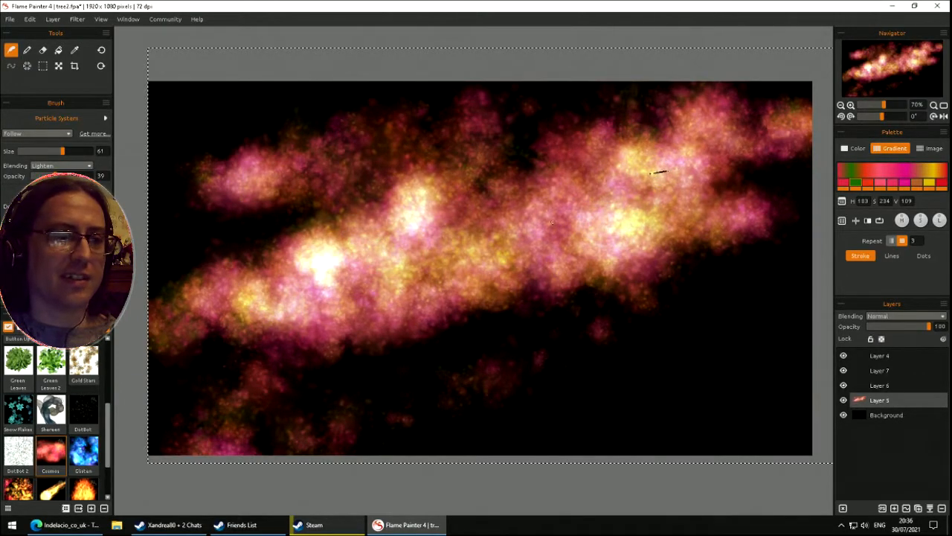
pyautogui.click(59, 67)
pyautogui.moveTo(261, 238); pyautogui.dragTo(425, 246)
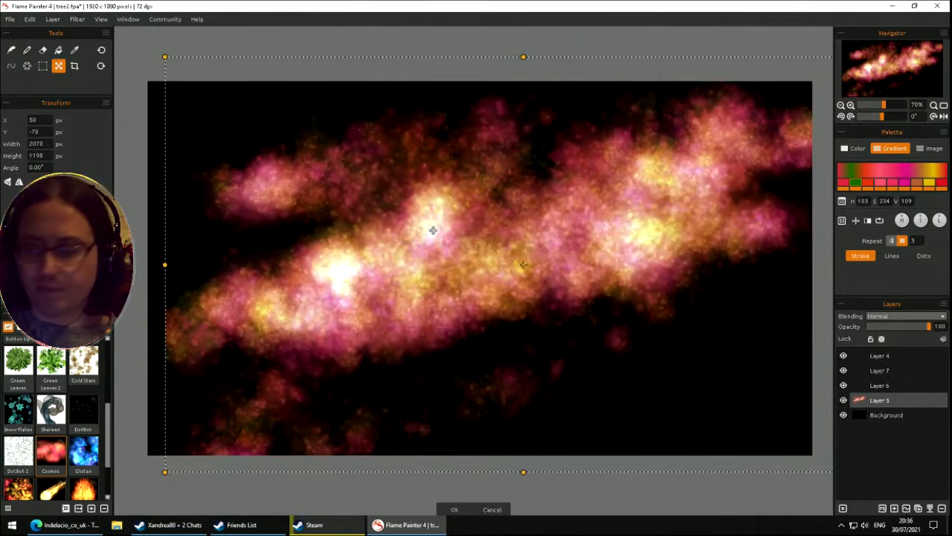
pyautogui.press('Escape')
pyautogui.press('Delete')
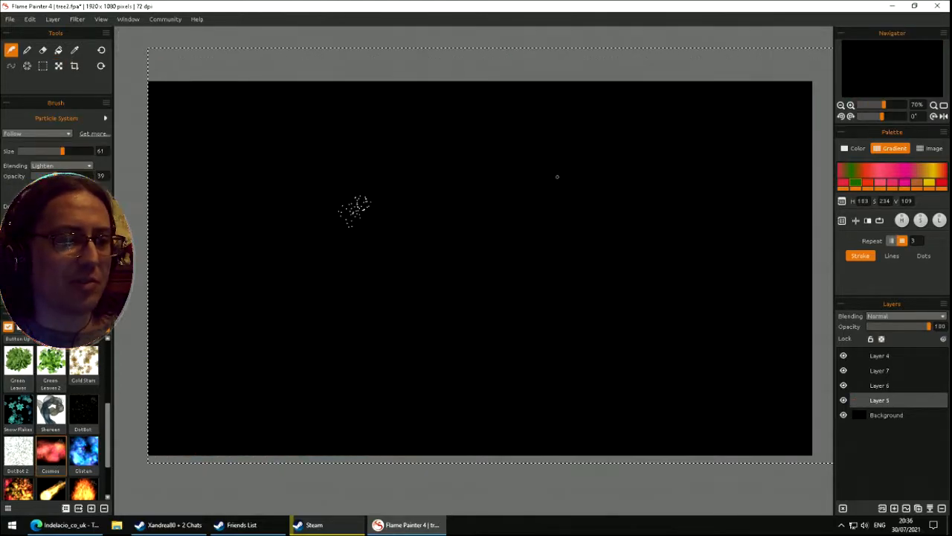
# - Paint two more wide Cosmos test strokes across the canvas on Layer 5, and clear them
pyautogui.moveTo(532, 179); pyautogui.dragTo(272, 258)
pyautogui.moveTo(663, 250)
pyautogui.mouseDown()
pyautogui.moveTo(287, 355)
pyautogui.moveTo(563, 325)
pyautogui.moveTo(401, 270)
pyautogui.moveTo(286, 267)
pyautogui.moveTo(179, 207)
pyautogui.moveTo(372, 185)
pyautogui.moveTo(395, 166)
pyautogui.mouseUp()
pyautogui.hotkey('ctrl', 'z')
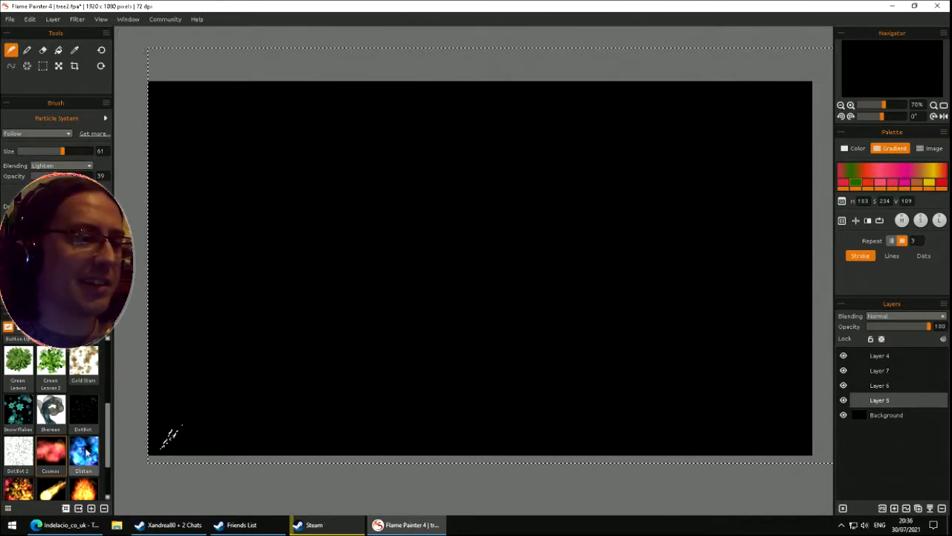
# - Cover most of the canvas with dense strokes of the blue nebula preset next to Cosmos on Layer 5, and clear the layer
pyautogui.click(85, 452)
pyautogui.moveTo(591, 157)
pyautogui.mouseDown()
pyautogui.moveTo(389, 212)
pyautogui.moveTo(616, 180)
pyautogui.moveTo(276, 263)
pyautogui.moveTo(778, 155)
pyautogui.moveTo(157, 412)
pyautogui.moveTo(723, 285)
pyautogui.moveTo(770, 309)
pyautogui.moveTo(318, 246)
pyautogui.moveTo(648, 69)
pyautogui.moveTo(156, 231)
pyautogui.moveTo(640, 378)
pyautogui.moveTo(661, 406)
pyautogui.moveTo(612, 391)
pyautogui.moveTo(472, 230)
pyautogui.moveTo(439, 56)
pyautogui.mouseUp()
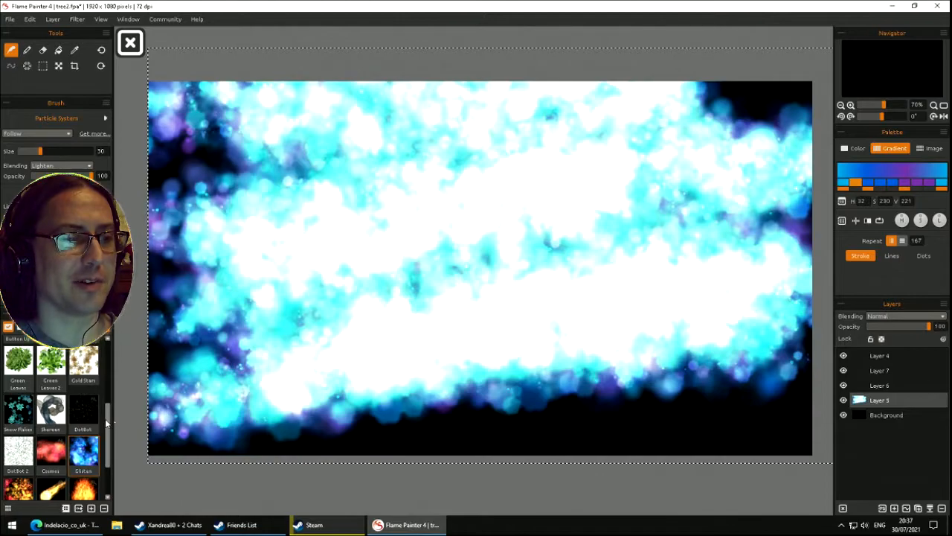
pyautogui.scroll(-2, 109, 445)
pyautogui.hotkey('ctrl', 'z')
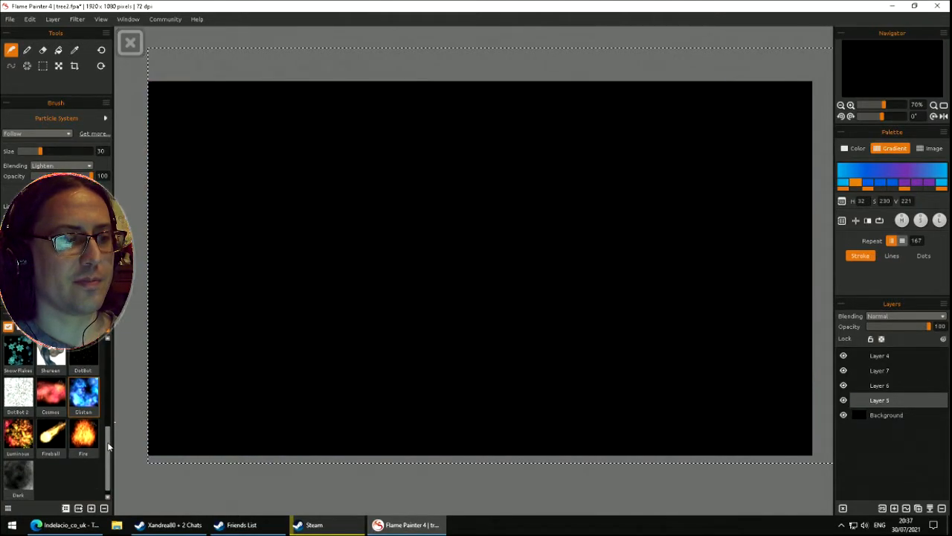
# - Scatter Luminous particle strokes over the canvas's left and middle on Layer 5, and clear the layer
pyautogui.click(29, 439)
pyautogui.moveTo(194, 311); pyautogui.dragTo(468, 202)
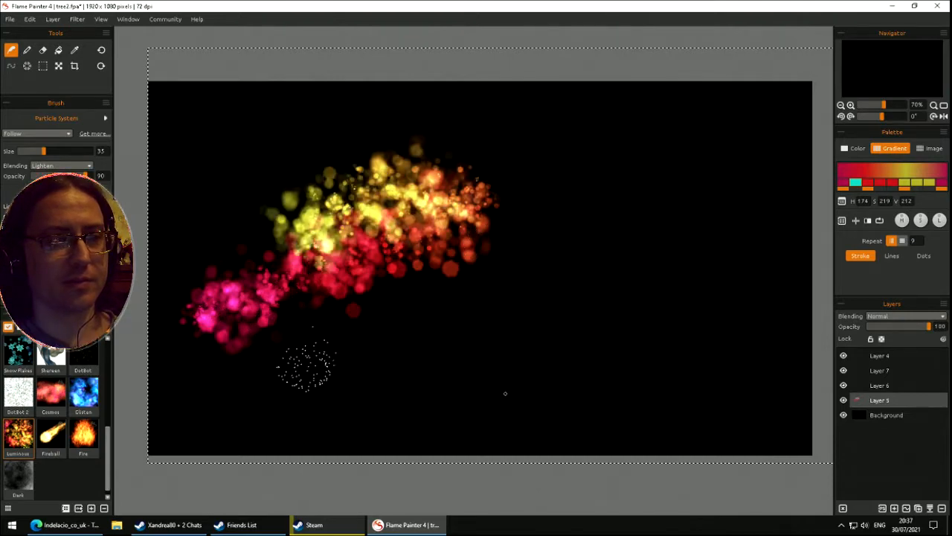
pyautogui.moveTo(334, 364)
pyautogui.mouseDown()
pyautogui.moveTo(680, 338)
pyautogui.moveTo(376, 115)
pyautogui.moveTo(375, 390)
pyautogui.mouseUp()
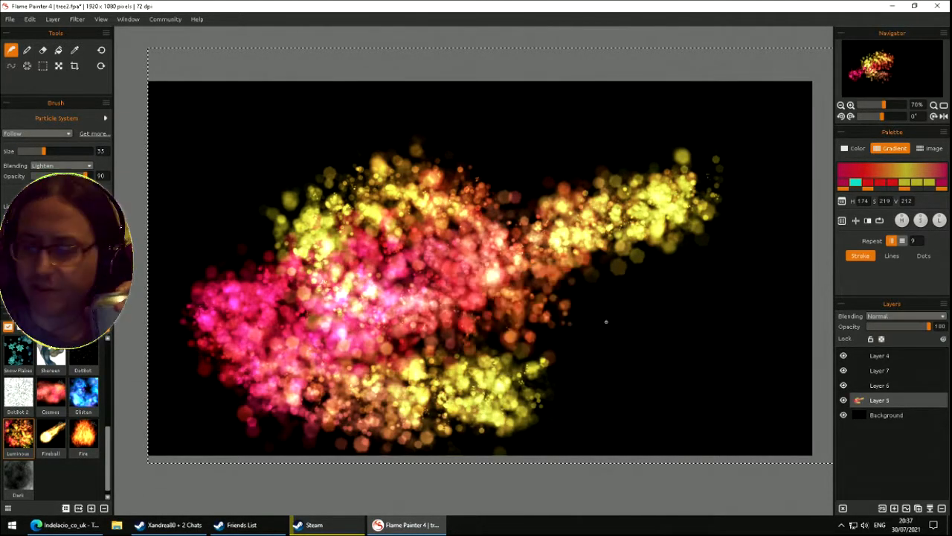
pyautogui.press('Delete')
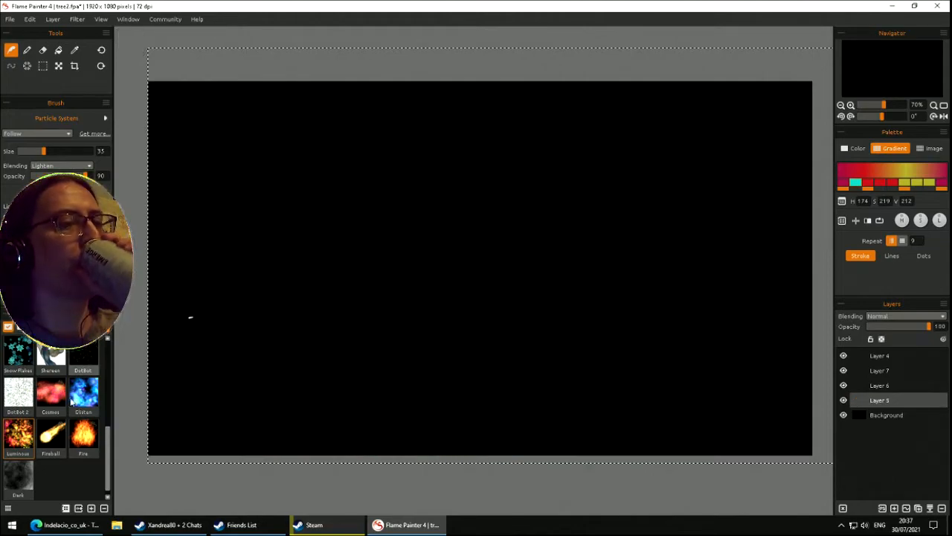
# - Test the Fireball preset on Layer 5 with two diagonal bands and a dense round blob below them, and clear the layer
pyautogui.click(59, 430)
pyautogui.moveTo(405, 219); pyautogui.dragTo(357, 231)
pyautogui.moveTo(472, 219); pyautogui.dragTo(549, 219)
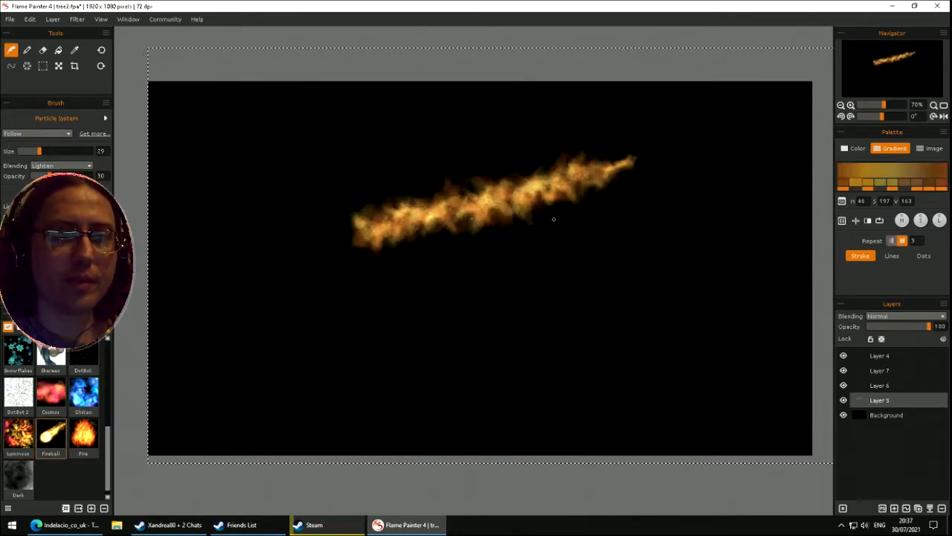
pyautogui.moveTo(351, 287); pyautogui.dragTo(619, 200)
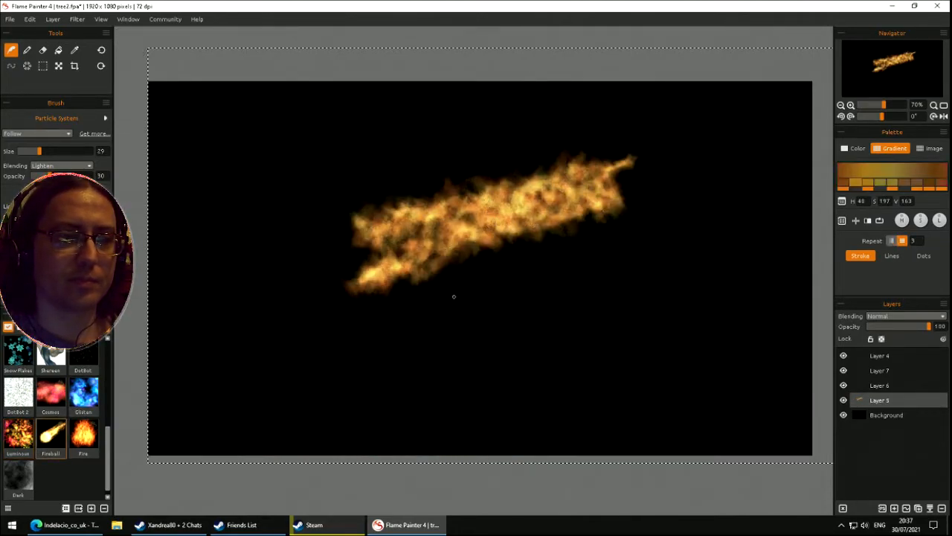
pyautogui.moveTo(421, 333)
pyautogui.mouseDown()
pyautogui.moveTo(476, 326)
pyautogui.moveTo(405, 335)
pyautogui.moveTo(457, 331)
pyautogui.mouseUp()
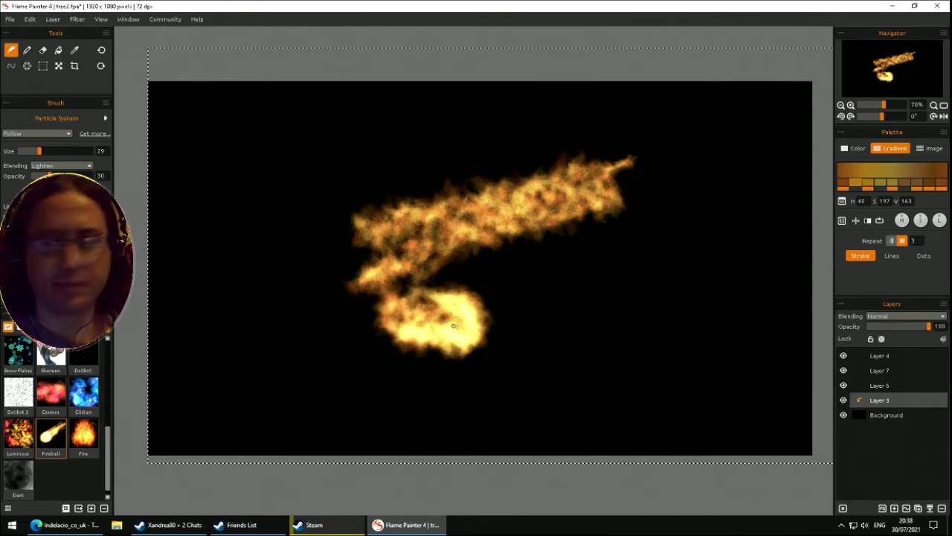
pyautogui.press('Delete')
# - Paint three separate dense Fireball blobs: left of centre on Layer 5, at the right on Layer 6, and at the lower left on Layer 7
pyautogui.moveTo(368, 255)
pyautogui.mouseDown()
pyautogui.moveTo(386, 232)
pyautogui.moveTo(396, 255)
pyautogui.moveTo(379, 238)
pyautogui.moveTo(410, 240)
pyautogui.moveTo(427, 265)
pyautogui.mouseUp()
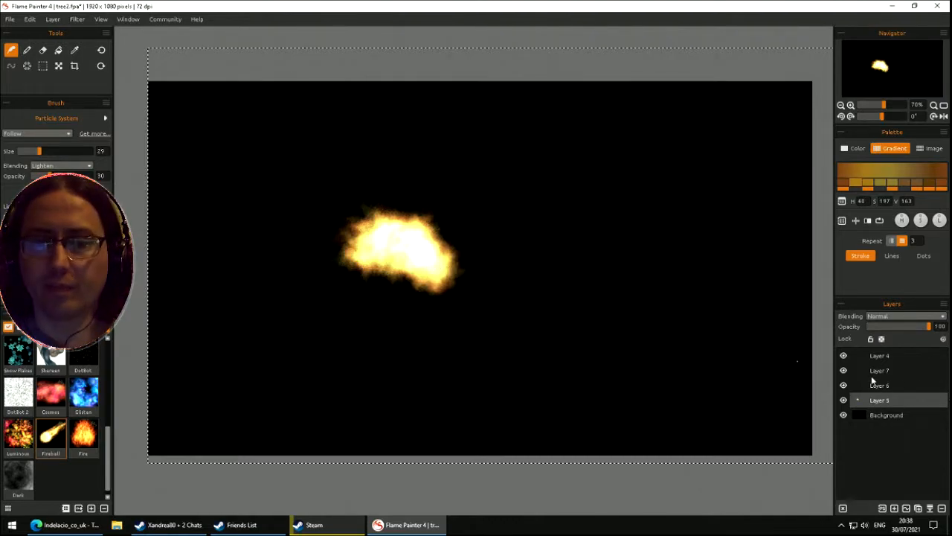
pyautogui.click(883, 389)
pyautogui.moveTo(716, 232)
pyautogui.mouseDown()
pyautogui.moveTo(682, 253)
pyautogui.moveTo(656, 236)
pyautogui.moveTo(676, 243)
pyautogui.mouseUp()
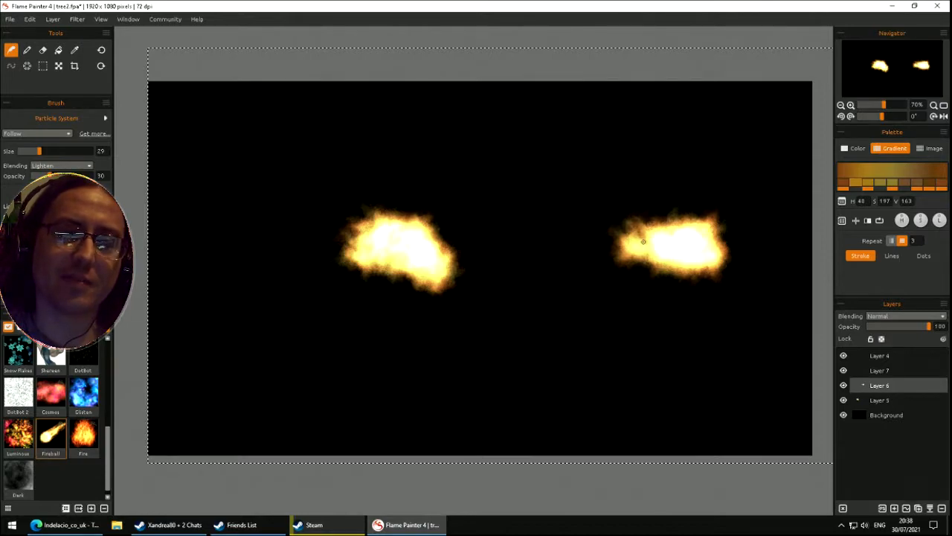
pyautogui.click(881, 371)
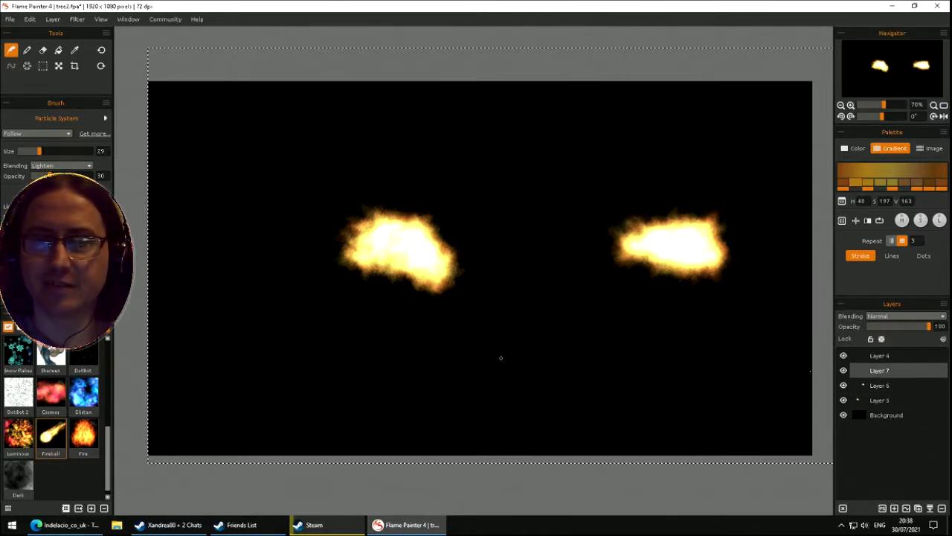
pyautogui.moveTo(421, 366)
pyautogui.mouseDown()
pyautogui.moveTo(349, 360)
pyautogui.moveTo(388, 361)
pyautogui.moveTo(359, 346)
pyautogui.moveTo(409, 369)
pyautogui.moveTo(366, 370)
pyautogui.moveTo(351, 331)
pyautogui.moveTo(369, 336)
pyautogui.moveTo(343, 353)
pyautogui.moveTo(329, 346)
pyautogui.moveTo(346, 353)
pyautogui.moveTo(311, 335)
pyautogui.mouseUp()
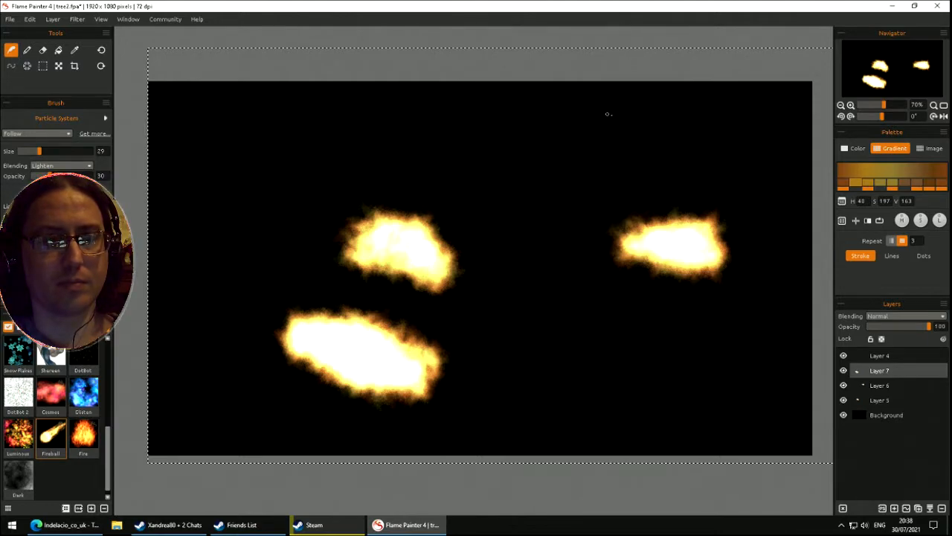
# - On Layer 4, paint two long horizontal Fireball streaks near the canvas's upper edge and an irregular flame burst at the lower right
pyautogui.click(879, 357)
pyautogui.moveTo(693, 134); pyautogui.dragTo(677, 132)
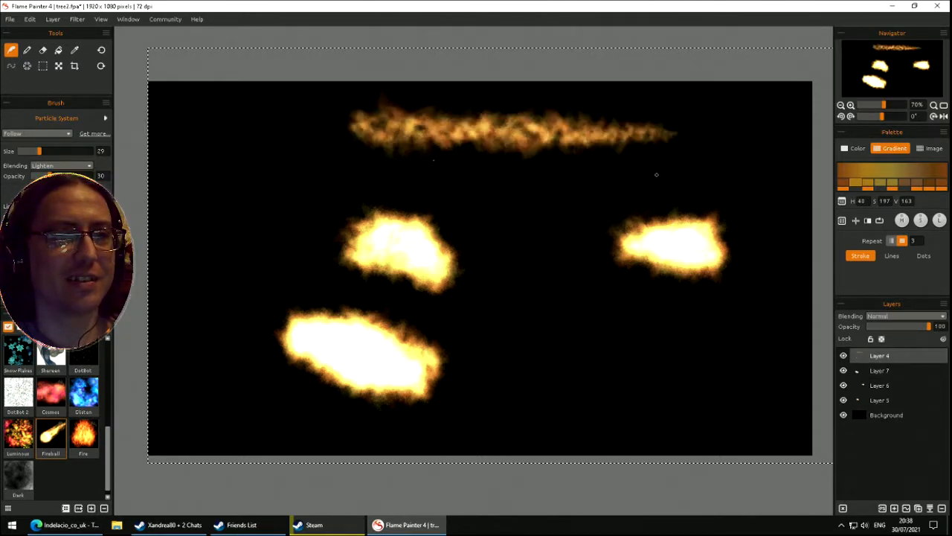
pyautogui.moveTo(638, 167)
pyautogui.mouseDown()
pyautogui.moveTo(424, 189)
pyautogui.moveTo(402, 178)
pyautogui.mouseUp()
pyautogui.moveTo(635, 381)
pyautogui.mouseDown()
pyautogui.moveTo(586, 404)
pyautogui.moveTo(628, 411)
pyautogui.moveTo(559, 416)
pyautogui.moveTo(599, 420)
pyautogui.moveTo(551, 412)
pyautogui.moveTo(541, 398)
pyautogui.moveTo(621, 408)
pyautogui.moveTo(545, 413)
pyautogui.moveTo(624, 397)
pyautogui.moveTo(581, 396)
pyautogui.mouseUp()
pyautogui.moveTo(637, 419)
pyautogui.mouseDown()
pyautogui.moveTo(618, 416)
pyautogui.moveTo(631, 424)
pyautogui.mouseUp()
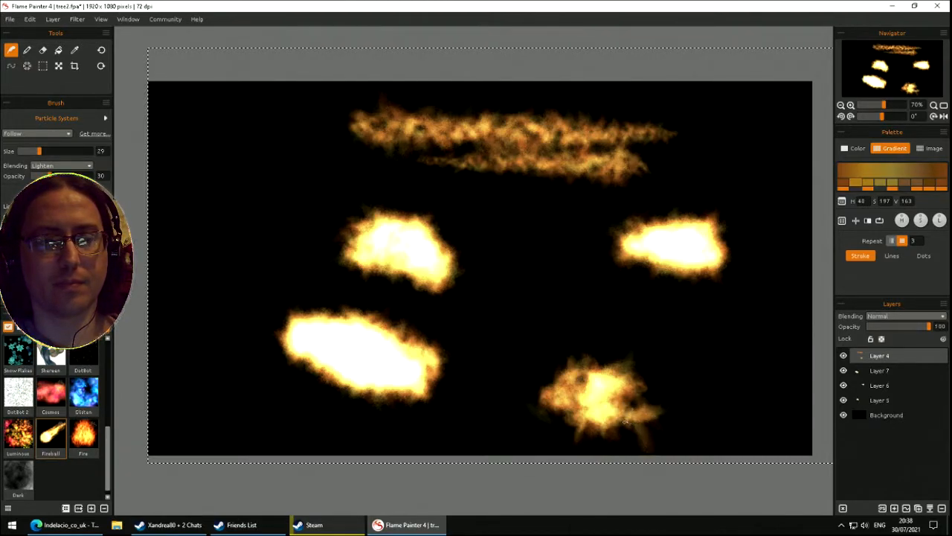
# - Save the painting as a new file named cloudsmaybe3.fpa in the Pictures folder
pyautogui.click(10, 19)
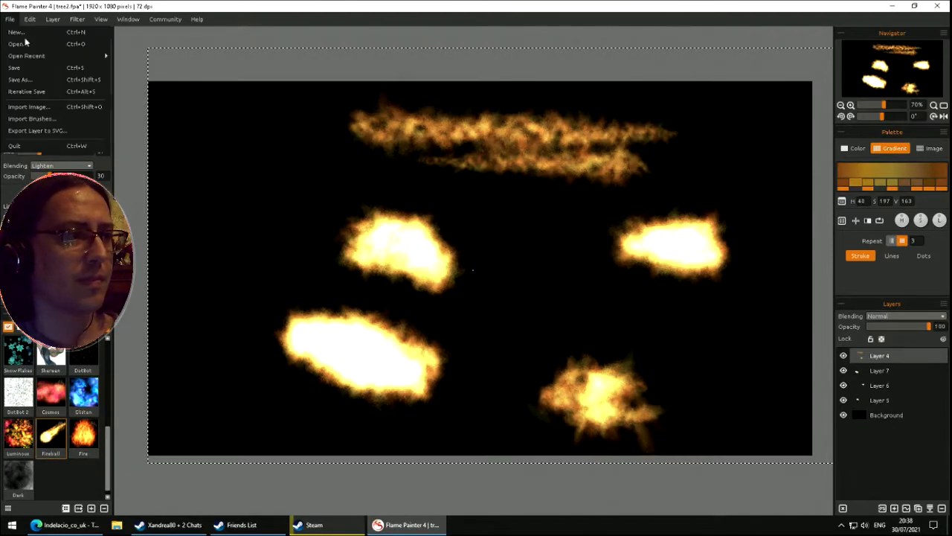
pyautogui.click(46, 80)
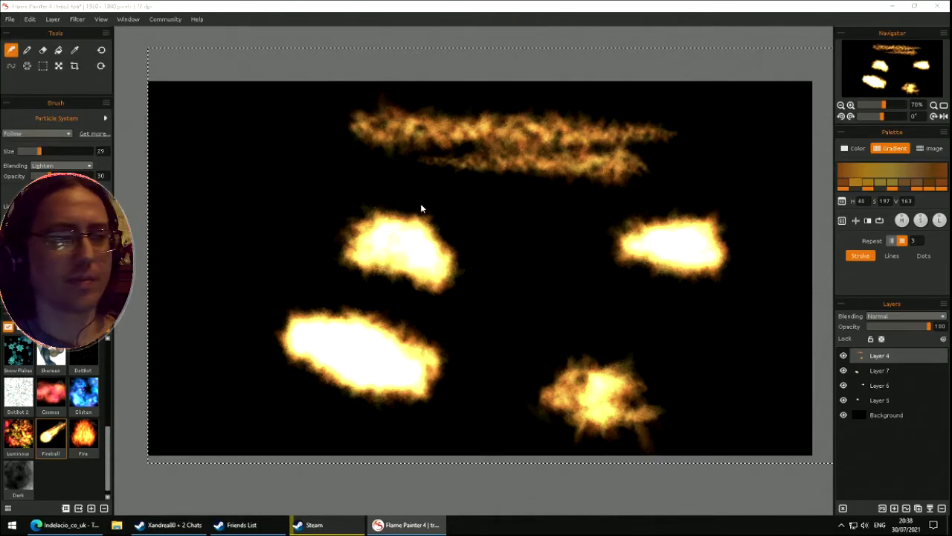
pyautogui.click(342, 242)
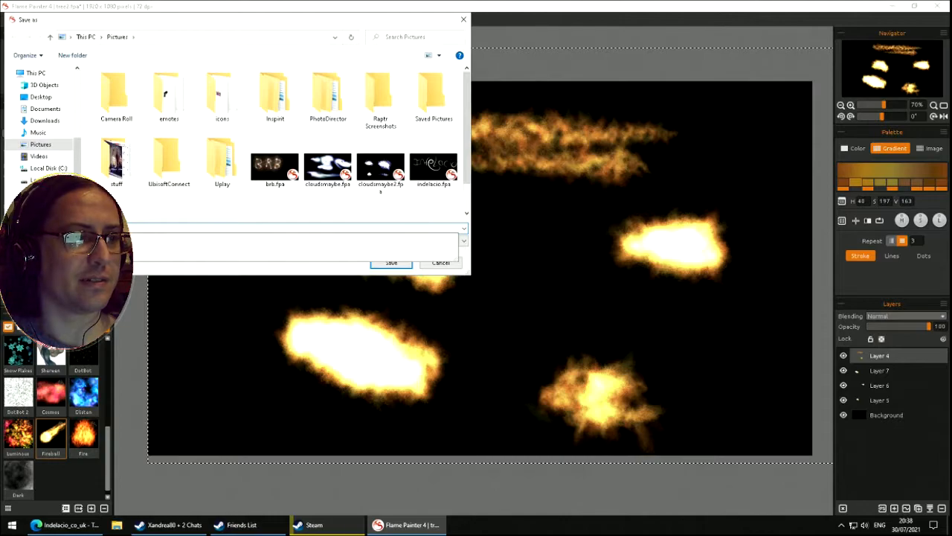
pyautogui.click(342, 247)
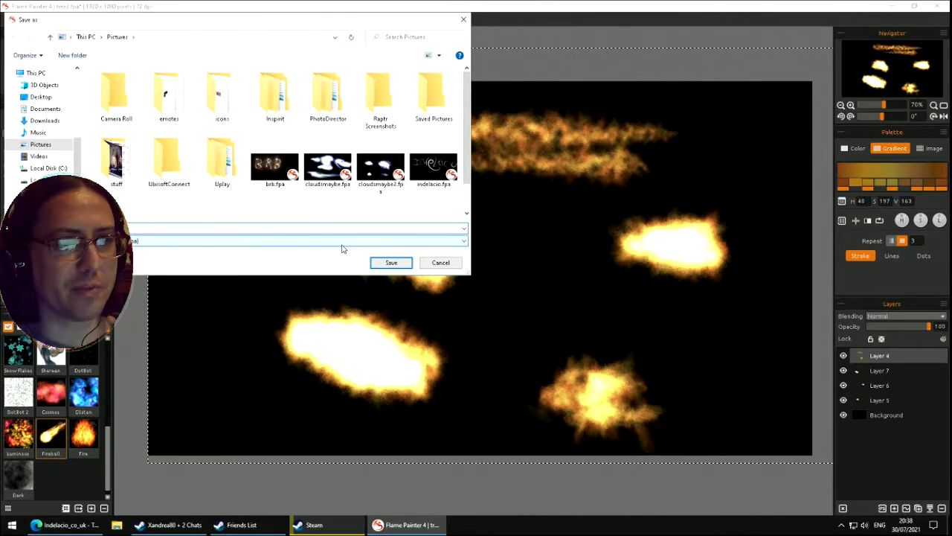
pyautogui.press('Return')
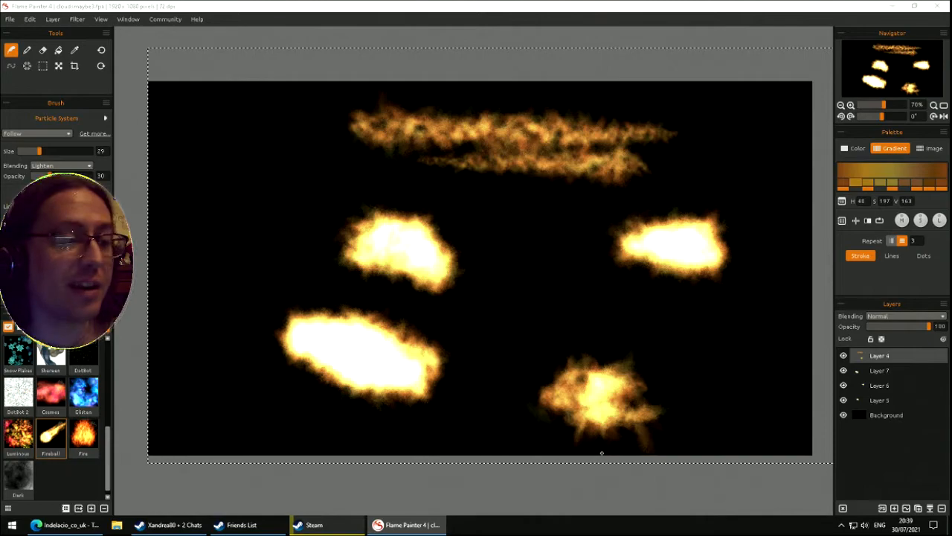
# - Clear the fireball strokes from Layers 4, 7, 6 and 5
pyautogui.press('Delete')
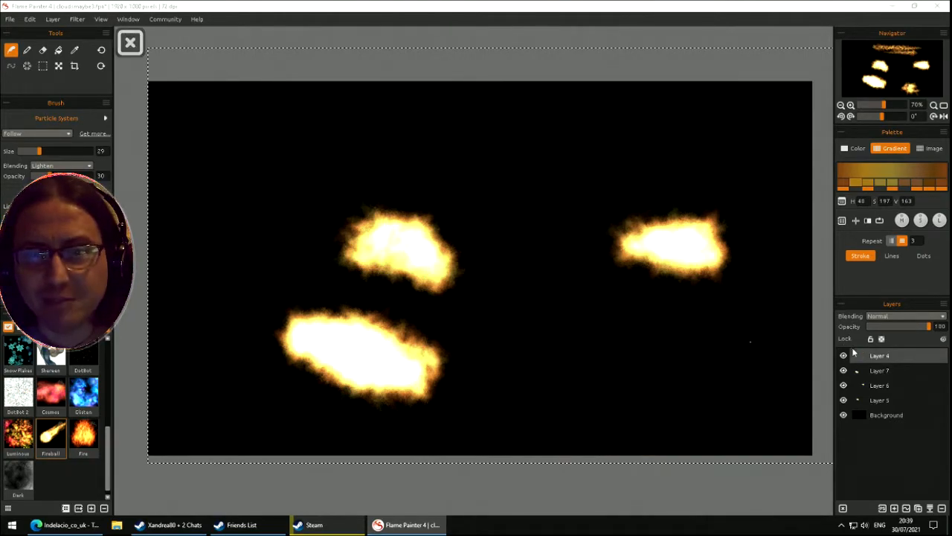
pyautogui.click(889, 373)
pyautogui.press('Delete')
pyautogui.click(885, 384)
pyautogui.press('Delete')
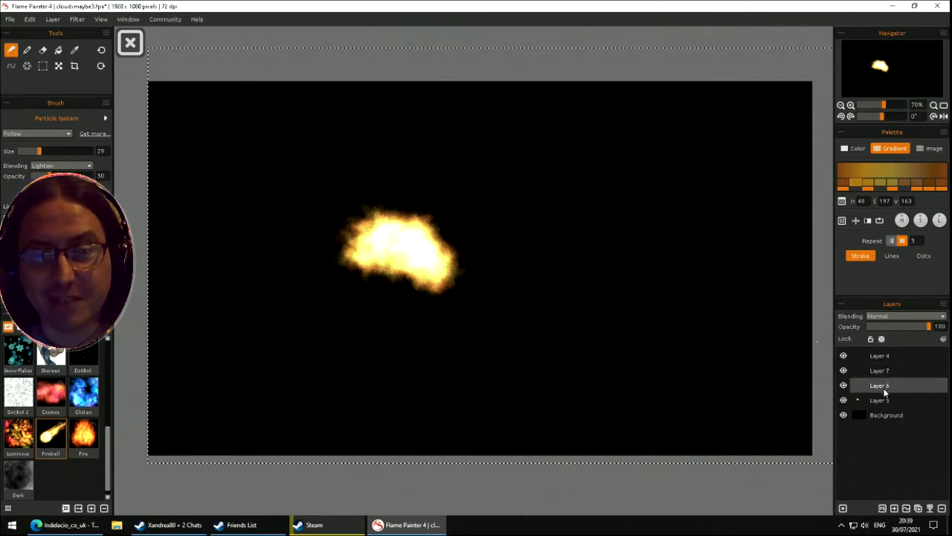
pyautogui.click(884, 401)
pyautogui.press('Delete')
# - With the Fire brush, paint a flame at the canvas's lower centre on Layer 5 and another to its right on Layer 6
pyautogui.click(84, 430)
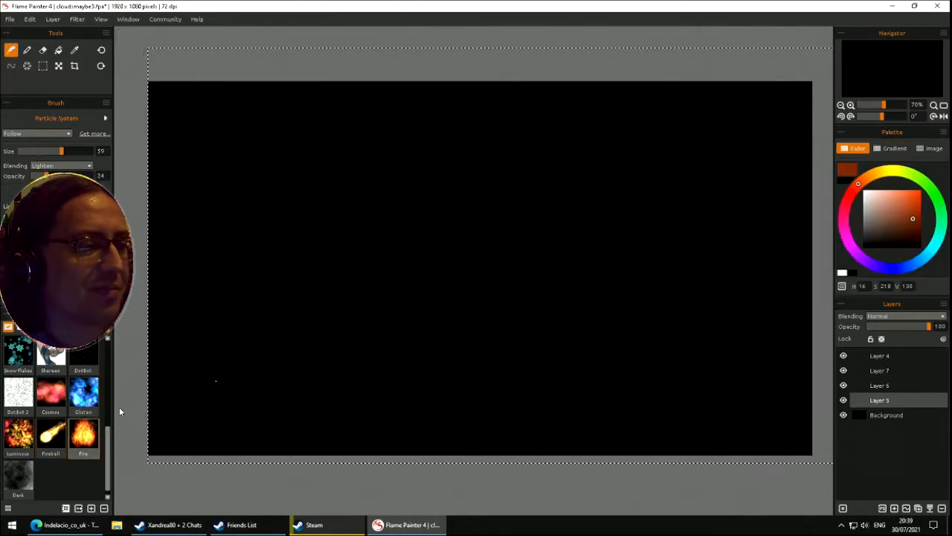
pyautogui.moveTo(457, 380)
pyautogui.mouseDown()
pyautogui.moveTo(502, 151)
pyautogui.moveTo(441, 379)
pyautogui.moveTo(463, 339)
pyautogui.mouseUp()
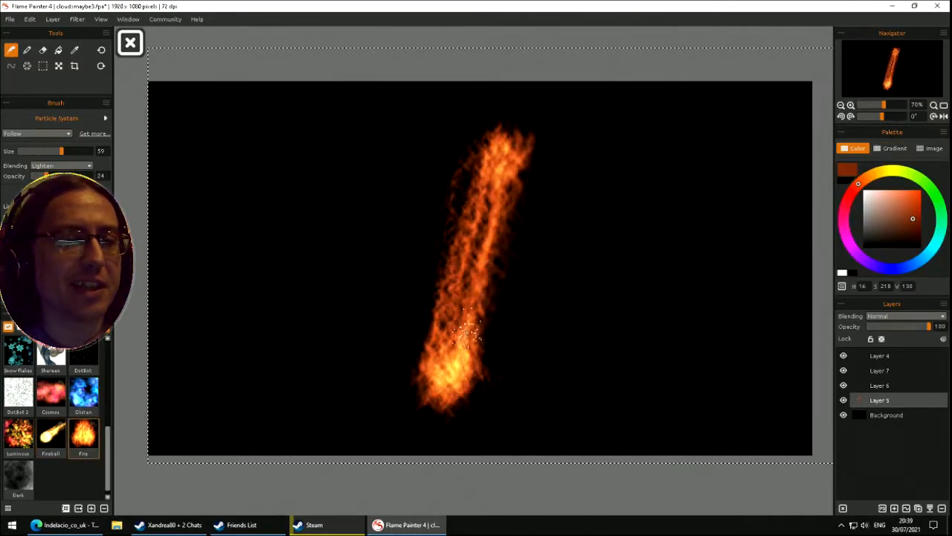
pyautogui.press('Delete')
pyautogui.moveTo(457, 375)
pyautogui.mouseDown()
pyautogui.moveTo(444, 335)
pyautogui.moveTo(450, 357)
pyautogui.moveTo(428, 372)
pyautogui.moveTo(409, 349)
pyautogui.moveTo(421, 380)
pyautogui.moveTo(436, 340)
pyautogui.moveTo(470, 388)
pyautogui.mouseUp()
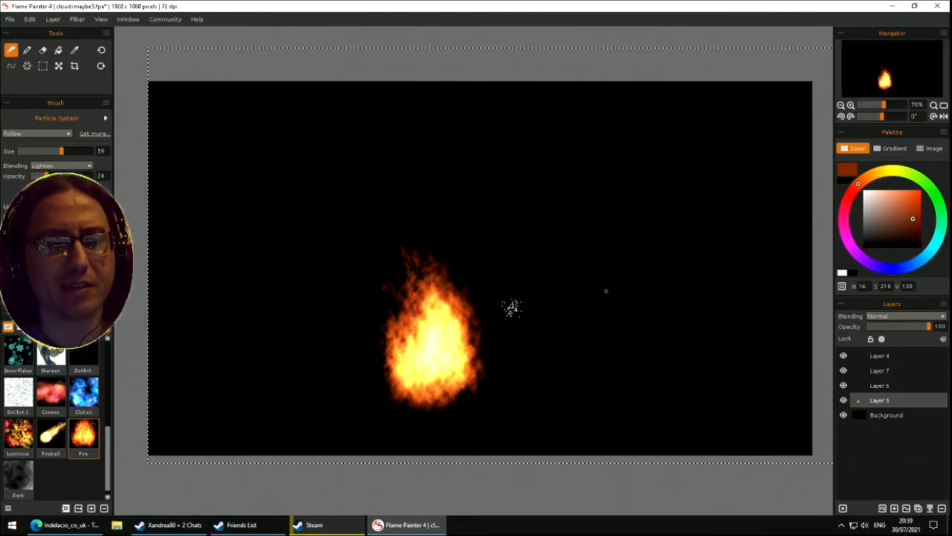
pyautogui.click(879, 386)
pyautogui.moveTo(668, 340)
pyautogui.mouseDown()
pyautogui.moveTo(658, 298)
pyautogui.moveTo(669, 328)
pyautogui.moveTo(642, 349)
pyautogui.moveTo(689, 376)
pyautogui.moveTo(666, 359)
pyautogui.mouseUp()
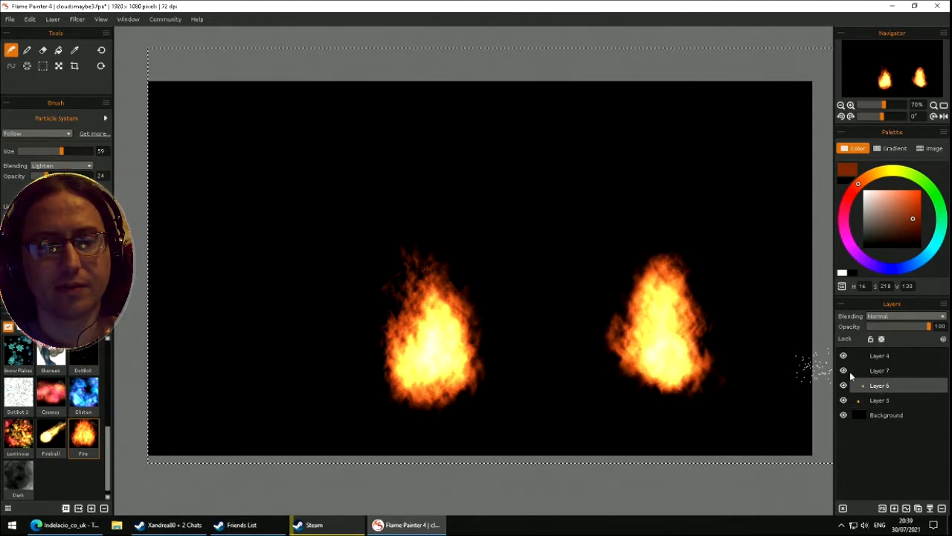
# - Paint several separate fire wisps above the central flame on Layer 7, clearing the trial strokes first
pyautogui.click(879, 370)
pyautogui.moveTo(463, 131)
pyautogui.mouseDown()
pyautogui.moveTo(388, 154)
pyautogui.moveTo(418, 126)
pyautogui.moveTo(327, 212)
pyautogui.mouseUp()
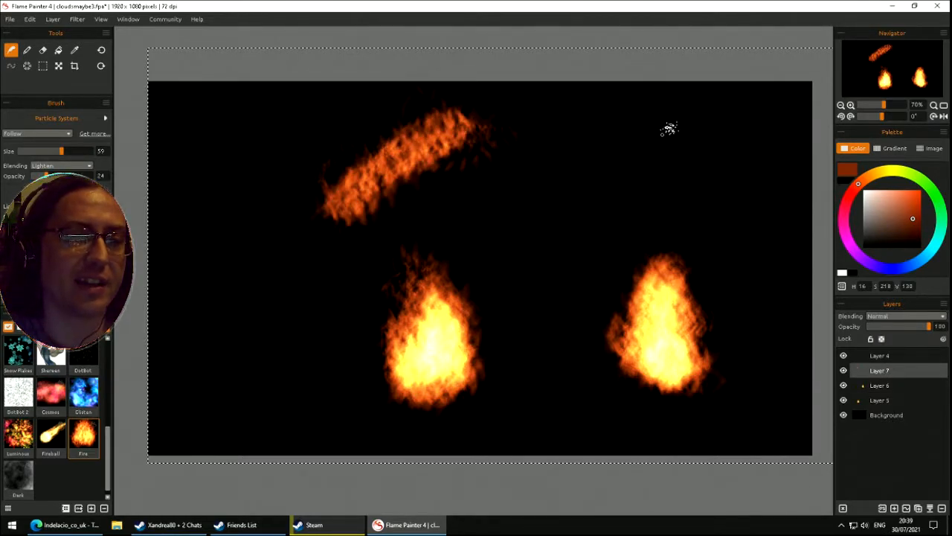
pyautogui.press('Delete')
pyautogui.moveTo(297, 135); pyautogui.dragTo(468, 241)
pyautogui.press('Delete')
pyautogui.moveTo(290, 145)
pyautogui.mouseDown()
pyautogui.moveTo(375, 209)
pyautogui.moveTo(378, 182)
pyautogui.moveTo(414, 226)
pyautogui.moveTo(432, 190)
pyautogui.moveTo(481, 237)
pyautogui.moveTo(500, 221)
pyautogui.moveTo(564, 234)
pyautogui.moveTo(563, 256)
pyautogui.moveTo(574, 221)
pyautogui.mouseUp()
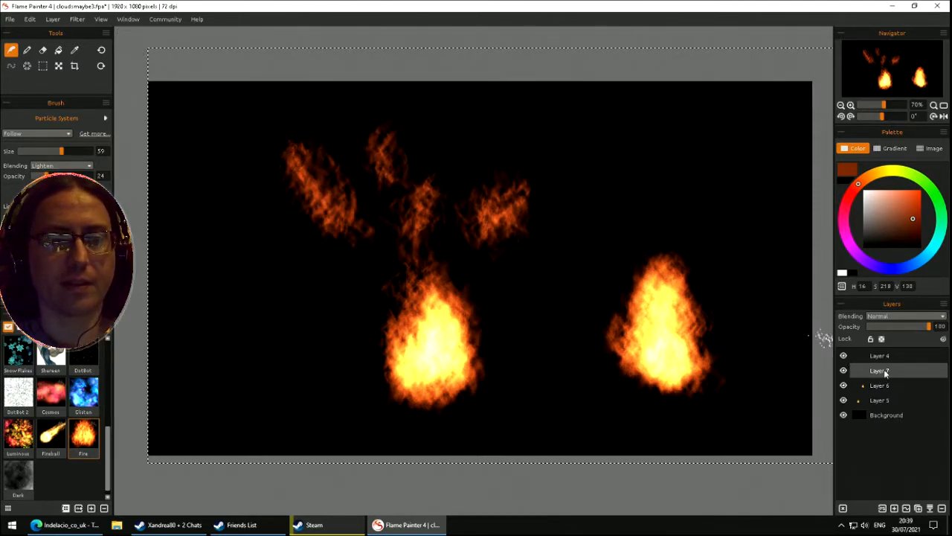
# - Paint a smaller flame in the canvas's lower-left area on Layer 4 and save the painting as cloudsmaybe3.fpa
pyautogui.click(855, 355)
pyautogui.moveTo(245, 387)
pyautogui.mouseDown()
pyautogui.moveTo(217, 363)
pyautogui.moveTo(211, 389)
pyautogui.moveTo(217, 321)
pyautogui.mouseUp()
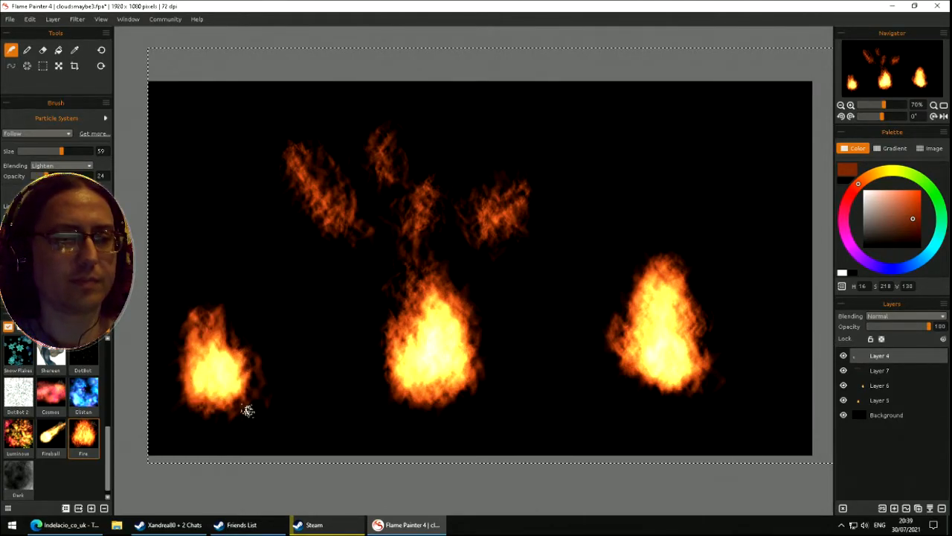
pyautogui.click(9, 18)
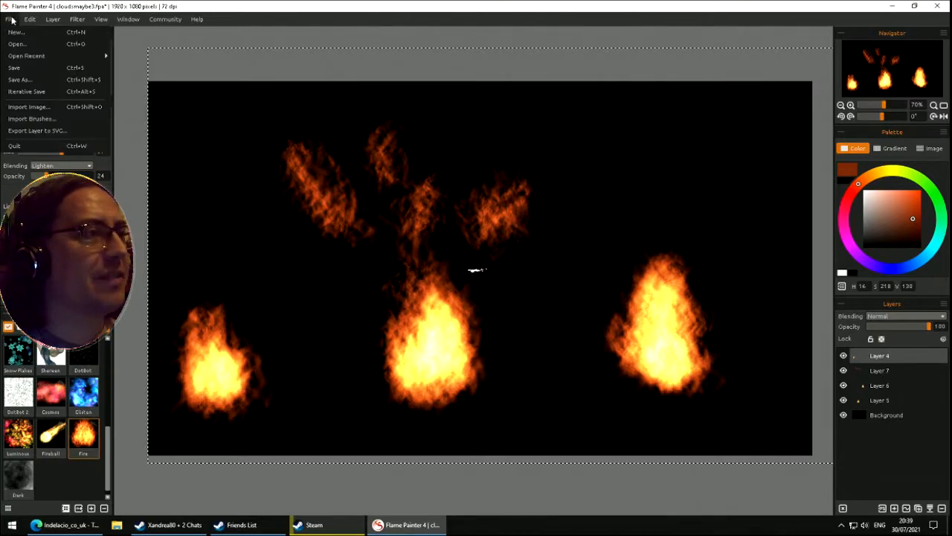
pyautogui.click(33, 76)
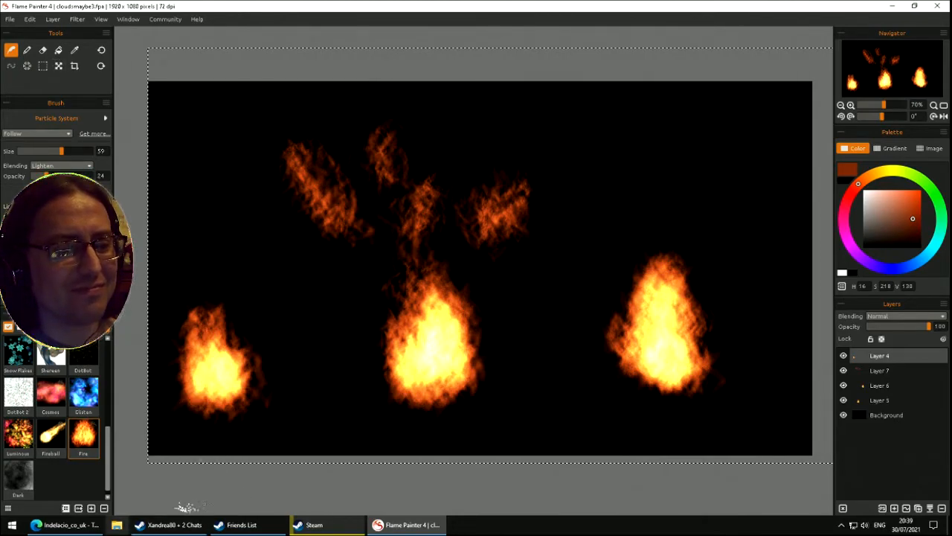
# - Undo all the Fire brush flames and wisps on the four layers
pyautogui.hotkey('ctrl', 'z')
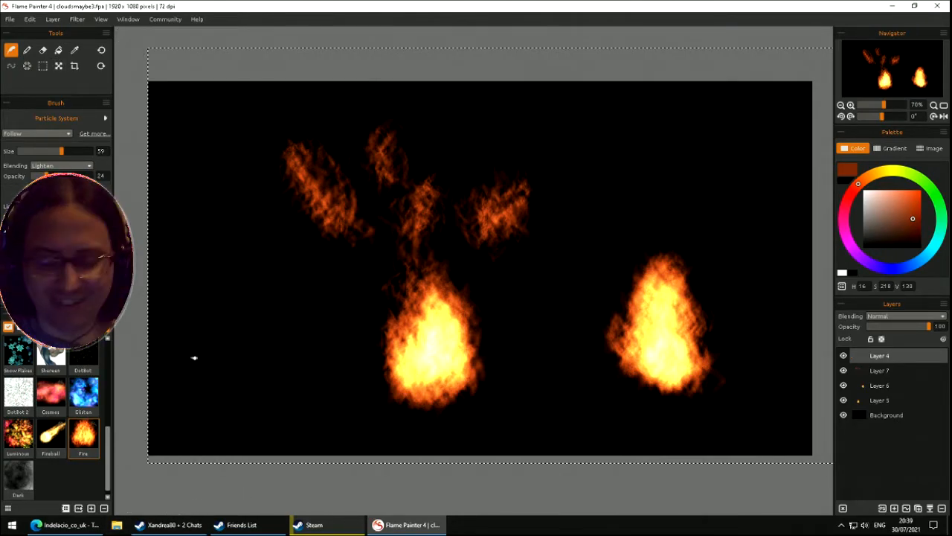
pyautogui.hotkey('ctrl', 'z')
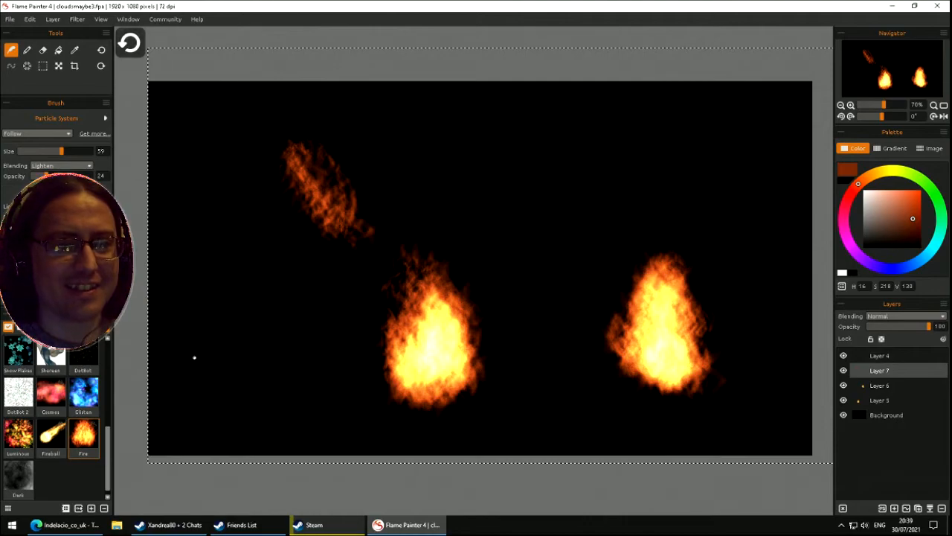
pyautogui.hotkey('ctrl', 'z')
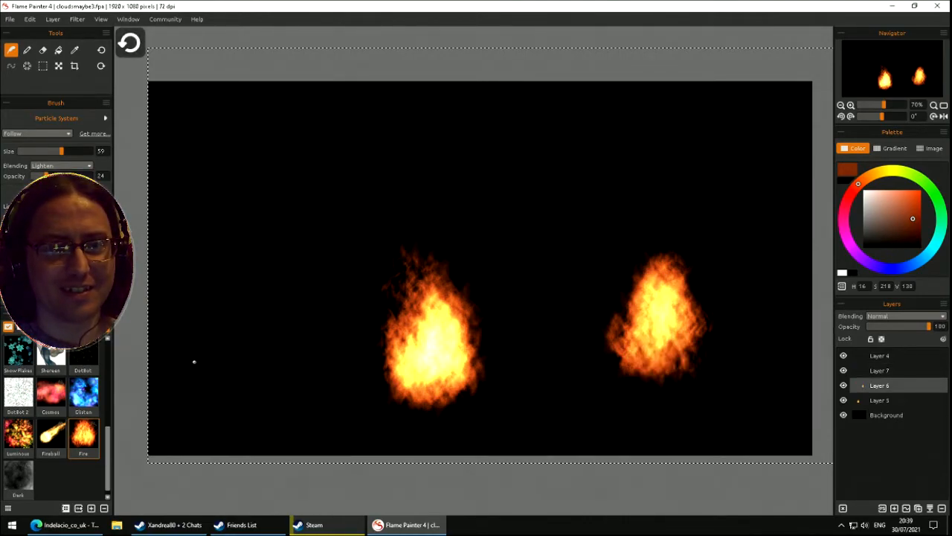
pyautogui.hotkey('ctrl', 'z')
pyautogui.hotkey('ctrl', 'z')
pyautogui.hotkey('ctrl', 'z')
pyautogui.hotkey('ctrl', 'z')
pyautogui.hotkey('ctrl', 'z')
pyautogui.hotkey('ctrl', 'z')
pyautogui.hotkey('ctrl', 'z')
pyautogui.hotkey('ctrl', 'z')
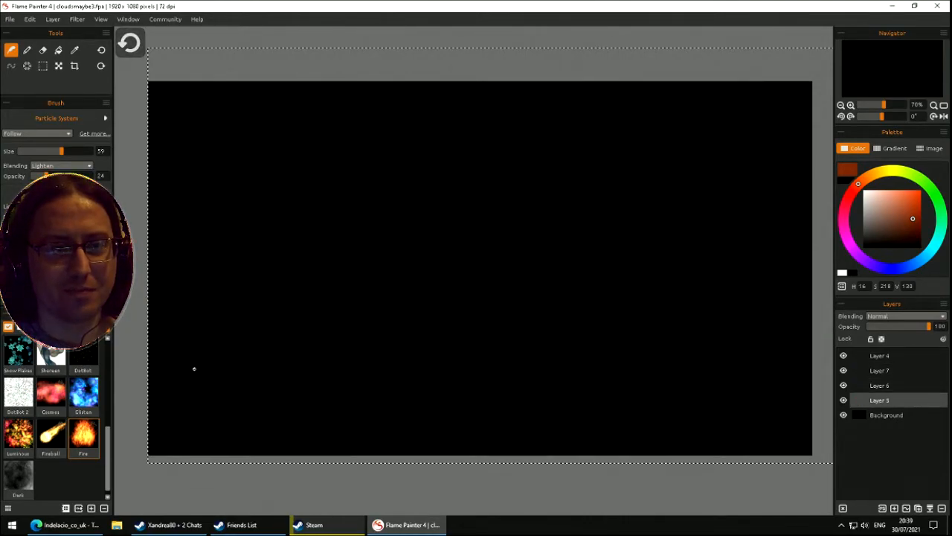
# - Undo the layer clearing to bring back the fireball strokes on Layers 4 and 7
pyautogui.hotkey('ctrl', 'z')
pyautogui.hotkey('ctrl', 'z')
pyautogui.hotkey('ctrl', 'z')
pyautogui.hotkey('ctrl', 'z')
pyautogui.hotkey('ctrl', 'z')
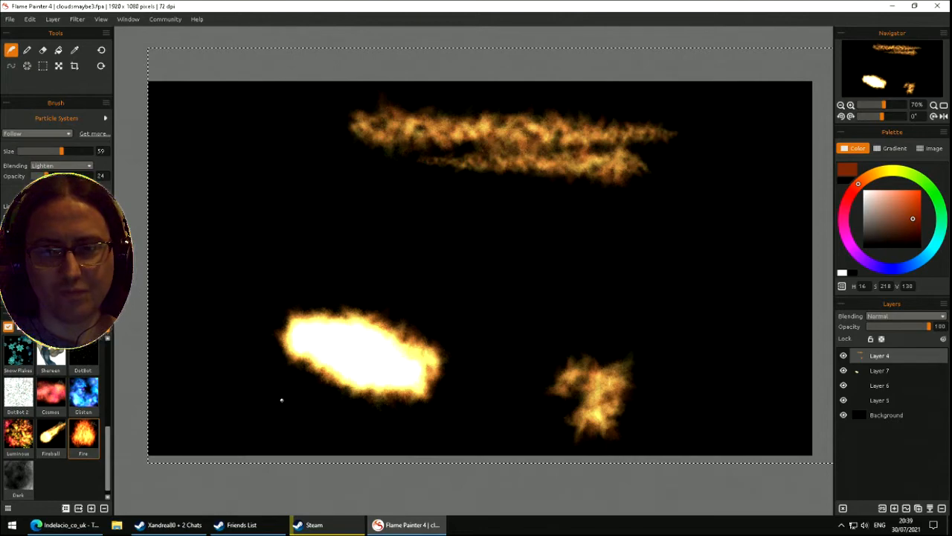
# - Undo further back past the Layer 4 streaks and the Layer 7 fireball to the earlier multicoloured shapes
pyautogui.hotkey('ctrl', 'z')
pyautogui.hotkey('ctrl', 'z')
pyautogui.hotkey('ctrl', 'z')
pyautogui.hotkey('ctrl', 'z')
pyautogui.hotkey('ctrl', 'z')
pyautogui.hotkey('ctrl', 'z')
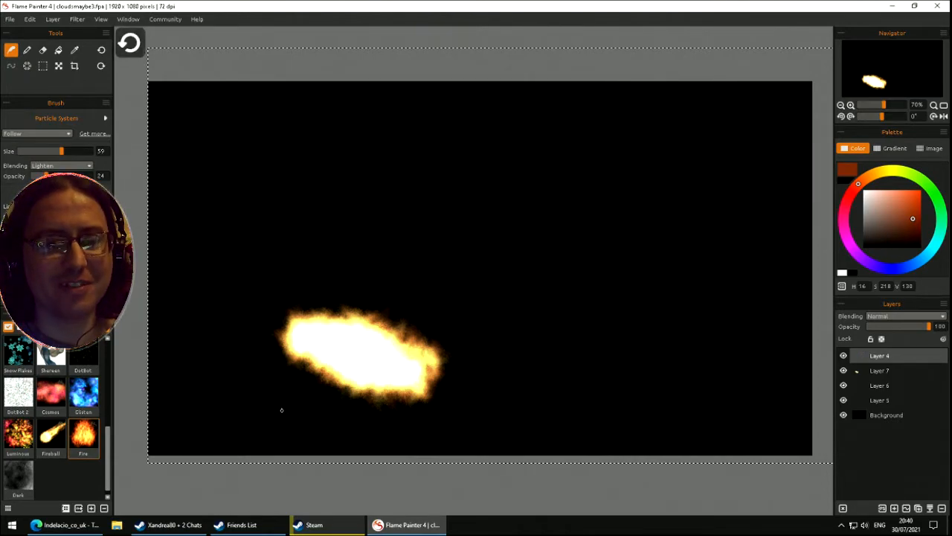
pyautogui.hotkey('ctrl', 'y')
pyautogui.hotkey('ctrl', 'y')
pyautogui.hotkey('ctrl', 'y')
pyautogui.hotkey('ctrl', 'y')
pyautogui.hotkey('ctrl', 'y')
pyautogui.hotkey('ctrl', 'y')
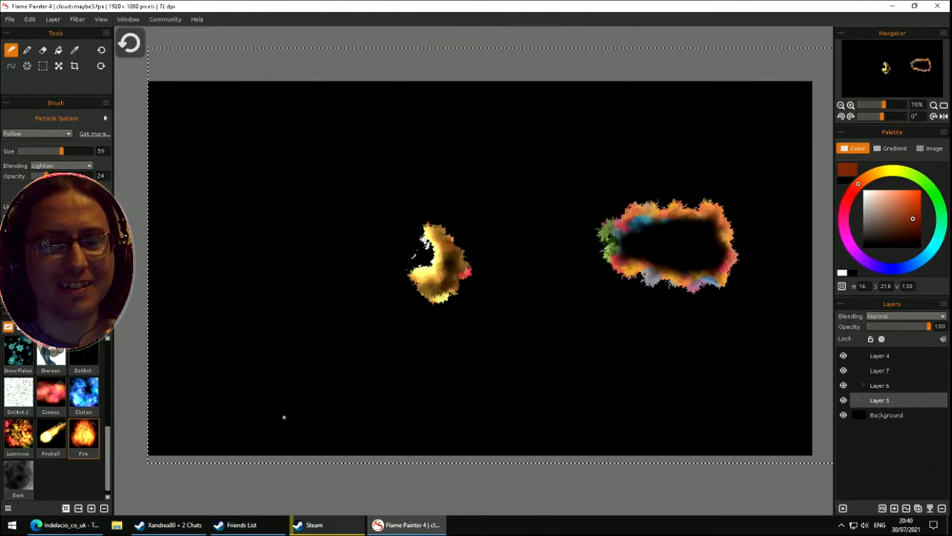
pyautogui.hotkey('ctrl', 'y')
pyautogui.hotkey('ctrl', 'y')
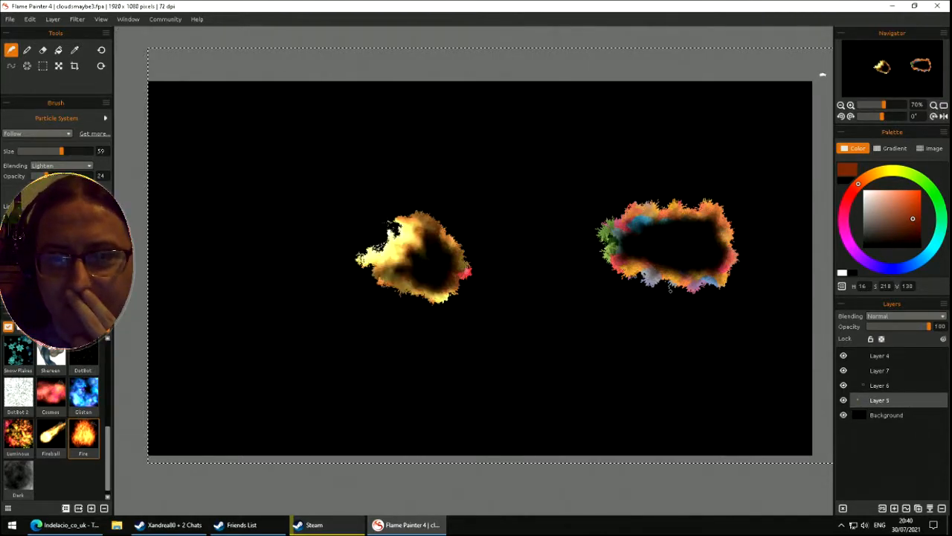
# - Redo the undone strokes until the streaks and burst on Layer 4 and the fireball on Layer 7 are restored
pyautogui.click(102, 68)
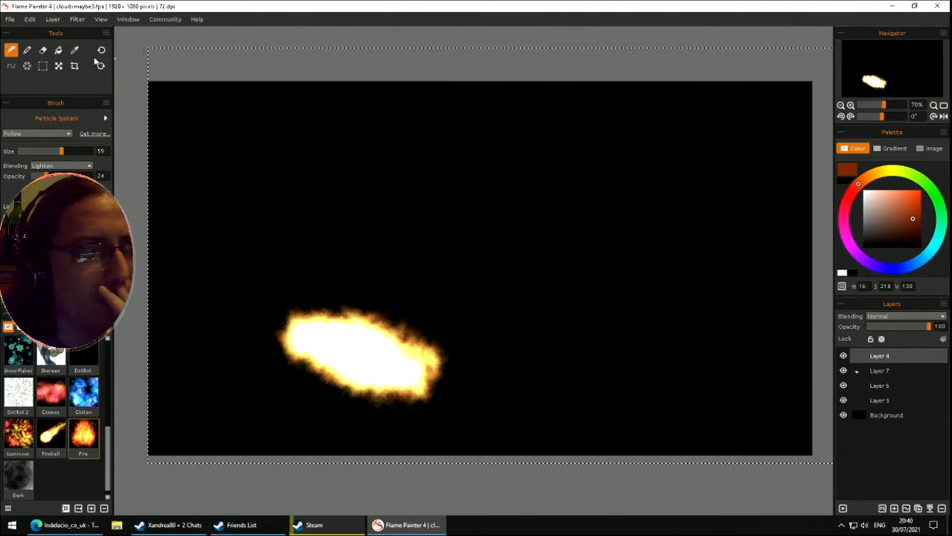
pyautogui.click(102, 54)
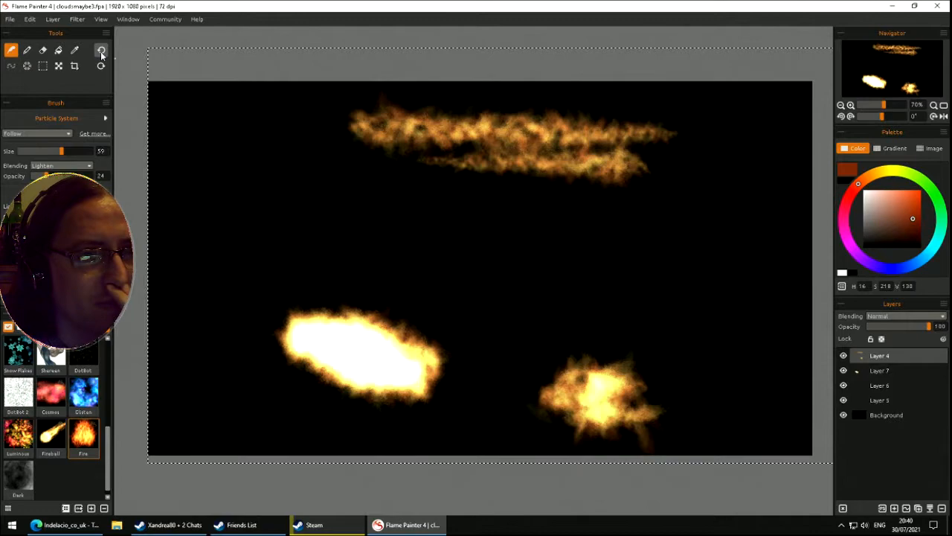
pyautogui.click(102, 68)
pyautogui.click(101, 54)
pyautogui.click(100, 67)
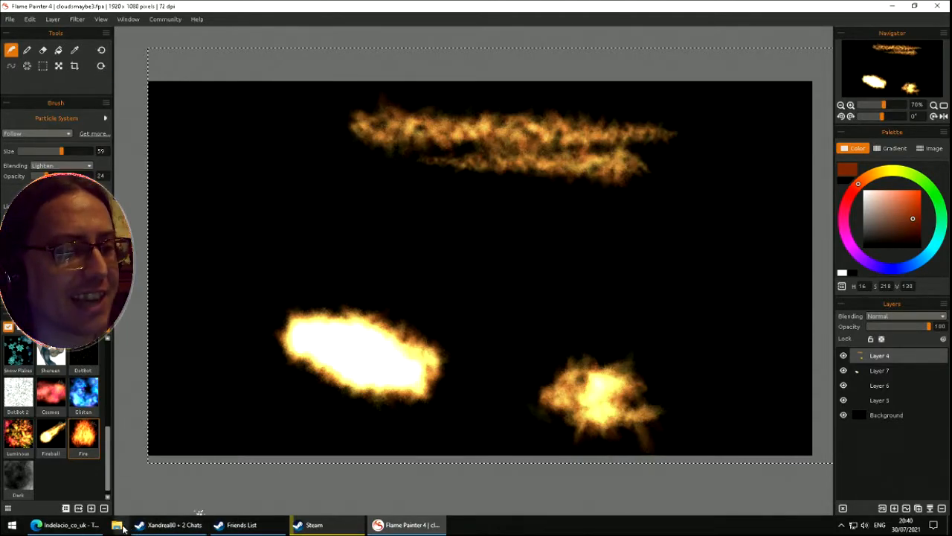
# - Save the restored painting as a new file named cloudsmaybe4.fpa in the Pictures folder
pyautogui.click(11, 20)
pyautogui.click(26, 93)
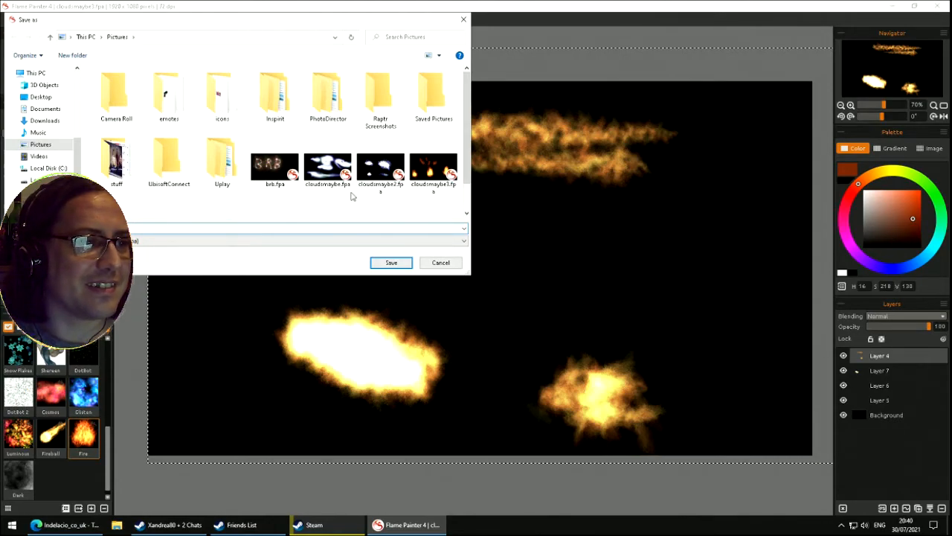
pyautogui.press('Return')
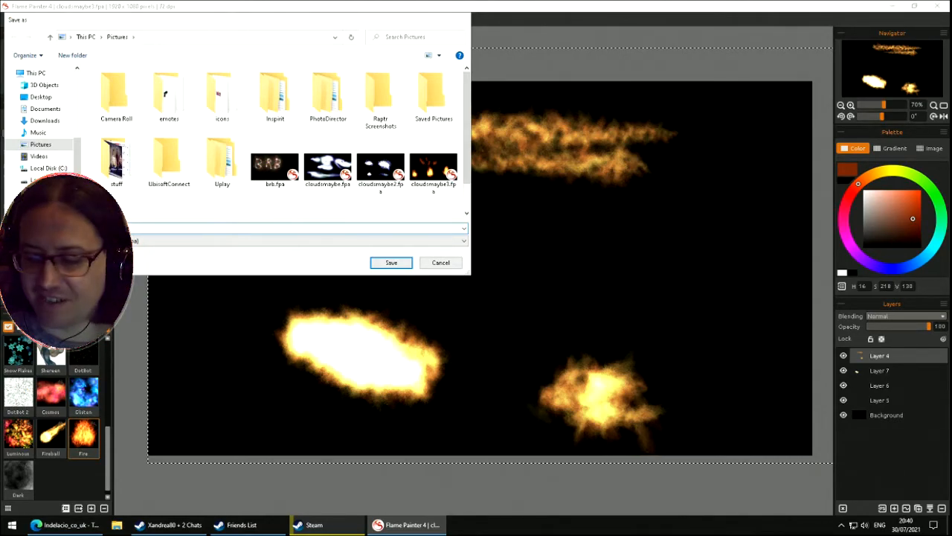
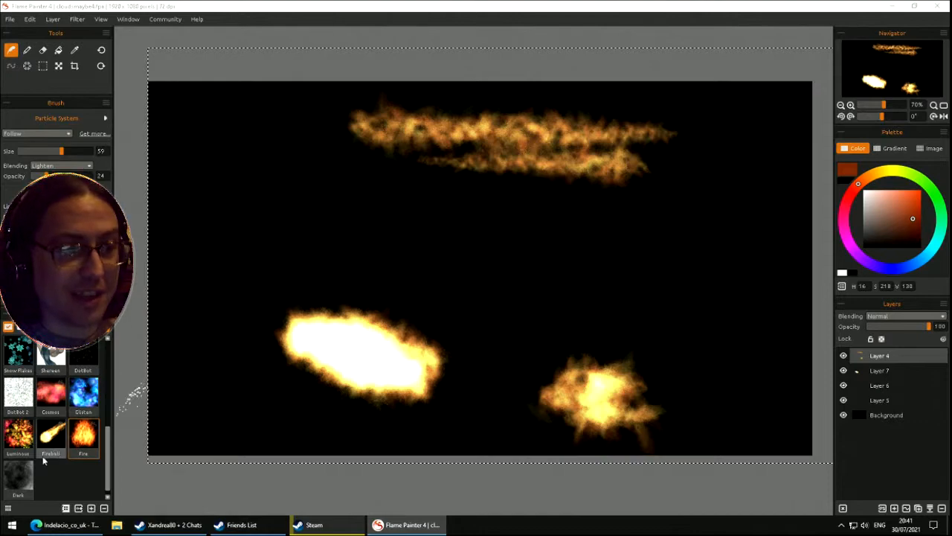
# - Clear Layers 7 and 4, and set up the Dark Matter brush with gradient colouring
pyautogui.click(18, 476)
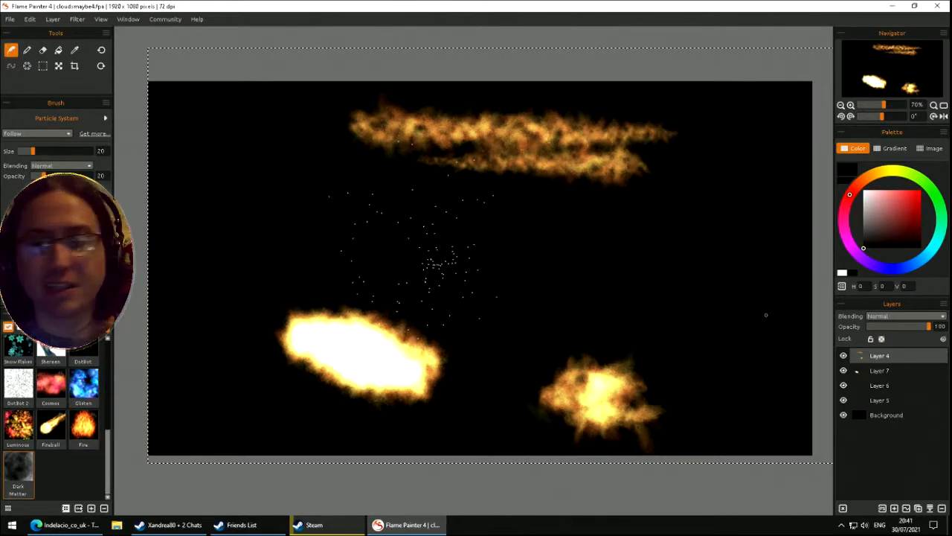
pyautogui.click(885, 369)
pyautogui.press('Delete')
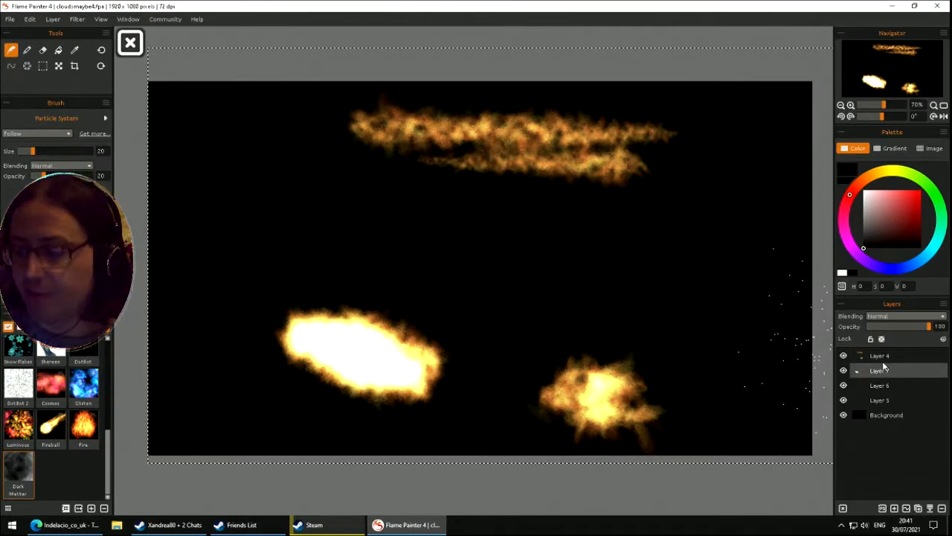
pyautogui.click(884, 357)
pyautogui.press('Delete')
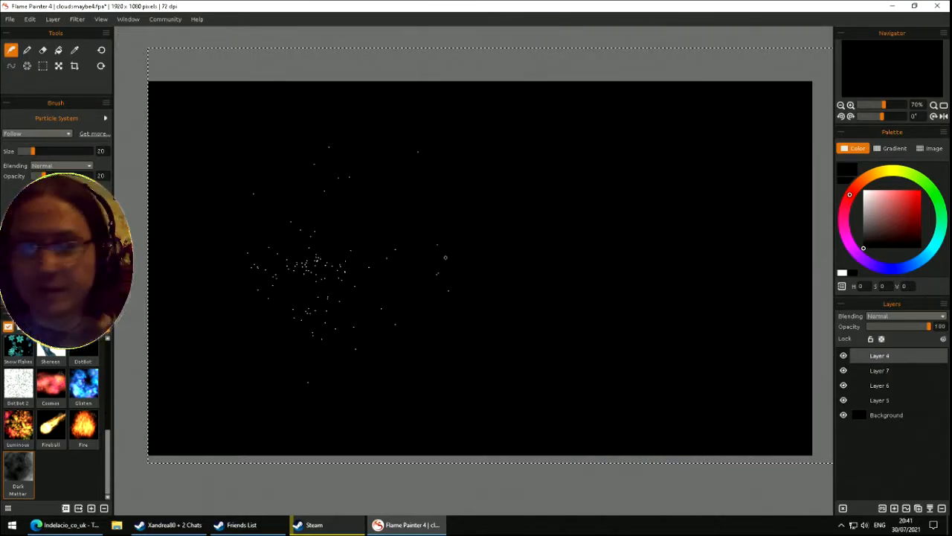
pyautogui.click(895, 149)
# - Try painting a broad golden-brown Dark Matter haze across the canvas on Layer 4, and remove it
pyautogui.moveTo(476, 257)
pyautogui.mouseDown()
pyautogui.moveTo(439, 245)
pyautogui.moveTo(435, 265)
pyautogui.mouseUp()
pyautogui.moveTo(375, 177)
pyautogui.mouseDown()
pyautogui.moveTo(598, 321)
pyautogui.moveTo(299, 276)
pyautogui.moveTo(548, 201)
pyautogui.moveTo(477, 324)
pyautogui.moveTo(282, 302)
pyautogui.moveTo(537, 151)
pyautogui.moveTo(410, 224)
pyautogui.moveTo(372, 345)
pyautogui.moveTo(324, 328)
pyautogui.moveTo(427, 284)
pyautogui.moveTo(501, 208)
pyautogui.moveTo(741, 146)
pyautogui.moveTo(508, 344)
pyautogui.moveTo(318, 357)
pyautogui.moveTo(658, 256)
pyautogui.moveTo(505, 174)
pyautogui.moveTo(229, 314)
pyautogui.moveTo(219, 211)
pyautogui.moveTo(622, 133)
pyautogui.moveTo(644, 296)
pyautogui.moveTo(356, 212)
pyautogui.moveTo(346, 376)
pyautogui.moveTo(633, 215)
pyautogui.moveTo(311, 172)
pyautogui.moveTo(673, 322)
pyautogui.moveTo(154, 339)
pyautogui.moveTo(385, 399)
pyautogui.moveTo(468, 383)
pyautogui.moveTo(299, 265)
pyautogui.moveTo(227, 243)
pyautogui.moveTo(342, 321)
pyautogui.moveTo(398, 291)
pyautogui.moveTo(293, 242)
pyautogui.moveTo(218, 295)
pyautogui.moveTo(440, 410)
pyautogui.moveTo(459, 256)
pyautogui.moveTo(648, 201)
pyautogui.moveTo(480, 319)
pyautogui.moveTo(319, 200)
pyautogui.moveTo(557, 202)
pyautogui.moveTo(510, 237)
pyautogui.moveTo(369, 231)
pyautogui.moveTo(487, 129)
pyautogui.moveTo(700, 172)
pyautogui.moveTo(319, 221)
pyautogui.moveTo(397, 272)
pyautogui.moveTo(304, 178)
pyautogui.moveTo(555, 163)
pyautogui.moveTo(723, 258)
pyautogui.moveTo(707, 160)
pyautogui.moveTo(642, 334)
pyautogui.moveTo(527, 350)
pyautogui.moveTo(728, 283)
pyautogui.moveTo(312, 167)
pyautogui.moveTo(344, 362)
pyautogui.moveTo(222, 364)
pyautogui.moveTo(230, 214)
pyautogui.moveTo(276, 197)
pyautogui.moveTo(605, 160)
pyautogui.moveTo(674, 398)
pyautogui.moveTo(263, 252)
pyautogui.moveTo(424, 259)
pyautogui.moveTo(278, 117)
pyautogui.moveTo(614, 237)
pyautogui.moveTo(465, 328)
pyautogui.moveTo(631, 156)
pyautogui.moveTo(289, 144)
pyautogui.moveTo(320, 186)
pyautogui.moveTo(508, 199)
pyautogui.moveTo(477, 289)
pyautogui.moveTo(363, 184)
pyautogui.moveTo(527, 258)
pyautogui.moveTo(621, 261)
pyautogui.mouseUp()
pyautogui.moveTo(378, 265); pyautogui.dragTo(444, 266)
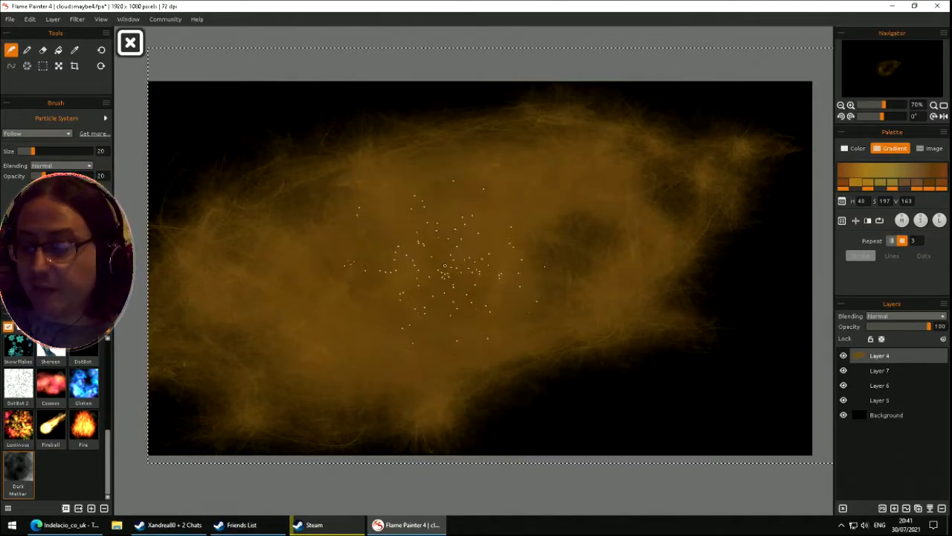
pyautogui.hotkey('ctrl', 'z')
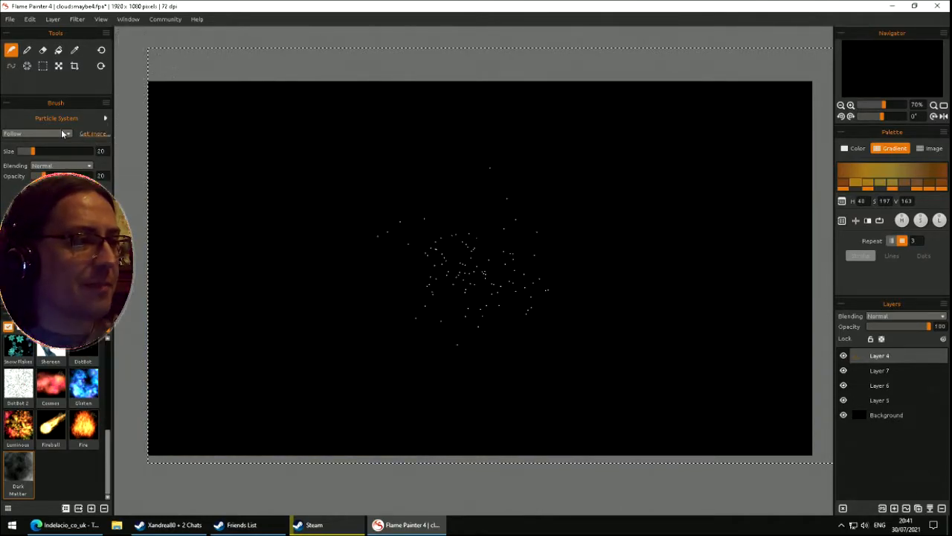
# - Switch the brush type from Follow to Liner and select the Ambitious brush
pyautogui.click(63, 131)
pyautogui.click(41, 173)
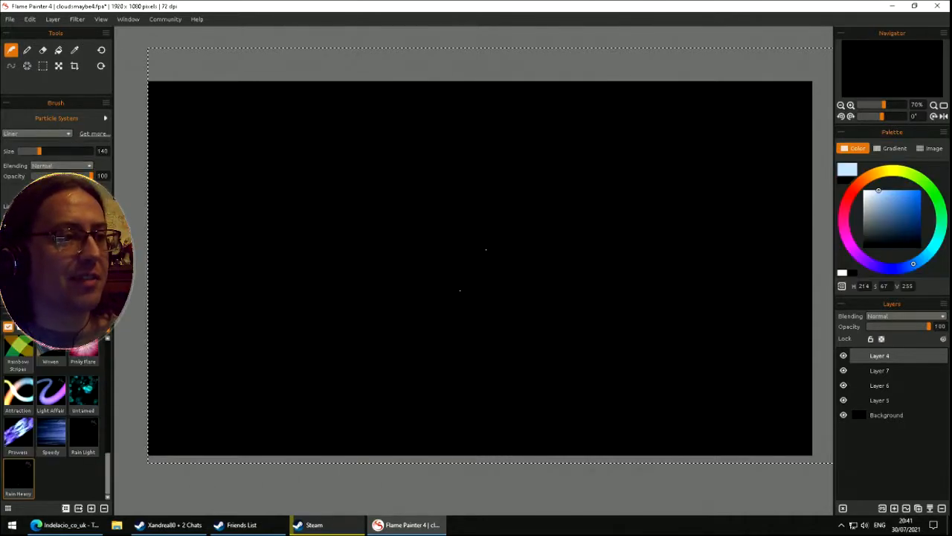
pyautogui.scroll(10, 107, 471)
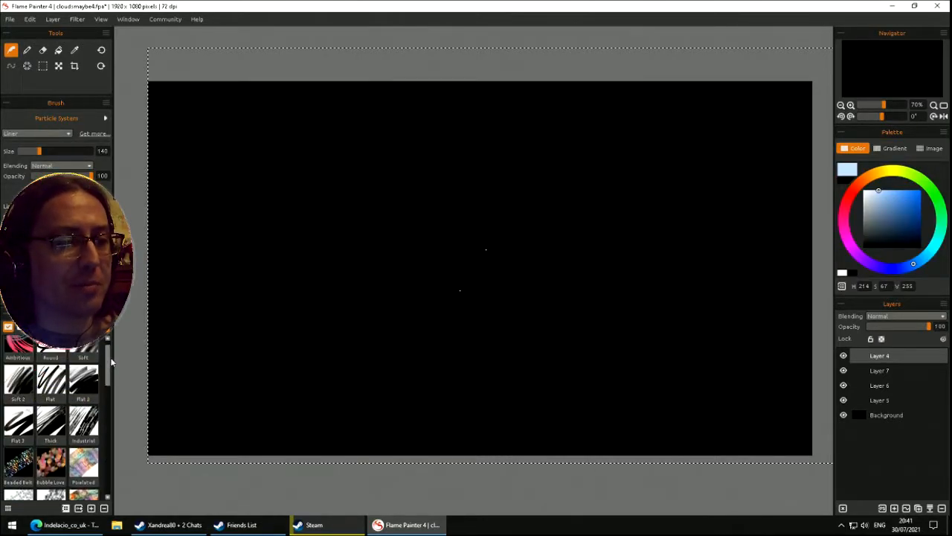
pyautogui.click(16, 356)
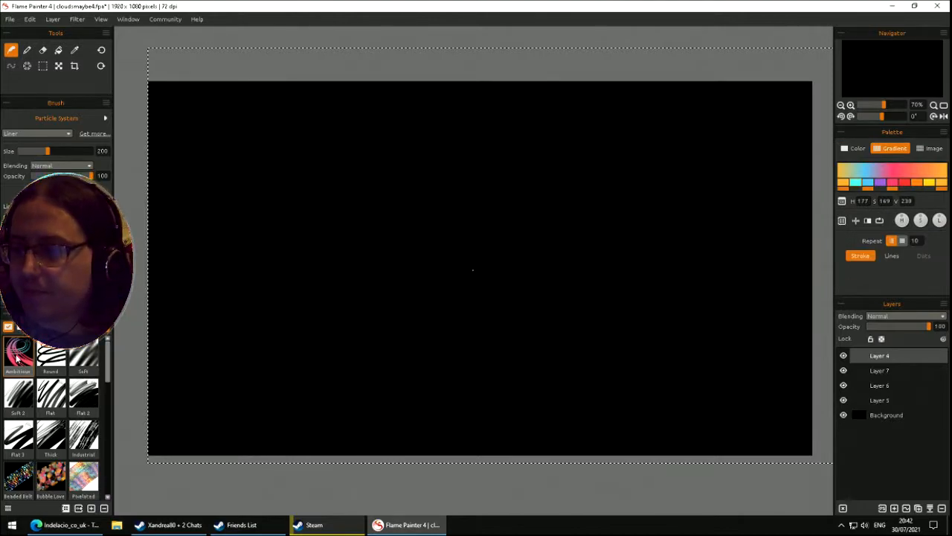
# - Try a looping stroke and large BRB lettering with the Ambitious gradient brush on Layer 4, clearing the layer after each attempt
pyautogui.moveTo(178, 274)
pyautogui.mouseDown()
pyautogui.moveTo(532, 255)
pyautogui.moveTo(251, 220)
pyautogui.moveTo(453, 334)
pyautogui.moveTo(349, 369)
pyautogui.moveTo(275, 344)
pyautogui.moveTo(628, 203)
pyautogui.moveTo(320, 179)
pyautogui.moveTo(439, 436)
pyautogui.moveTo(403, 293)
pyautogui.mouseUp()
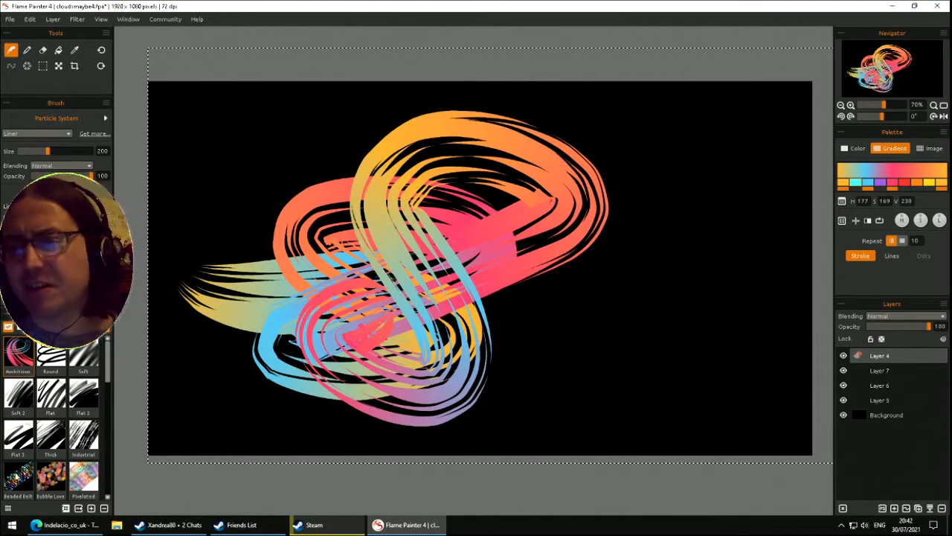
pyautogui.press('Delete')
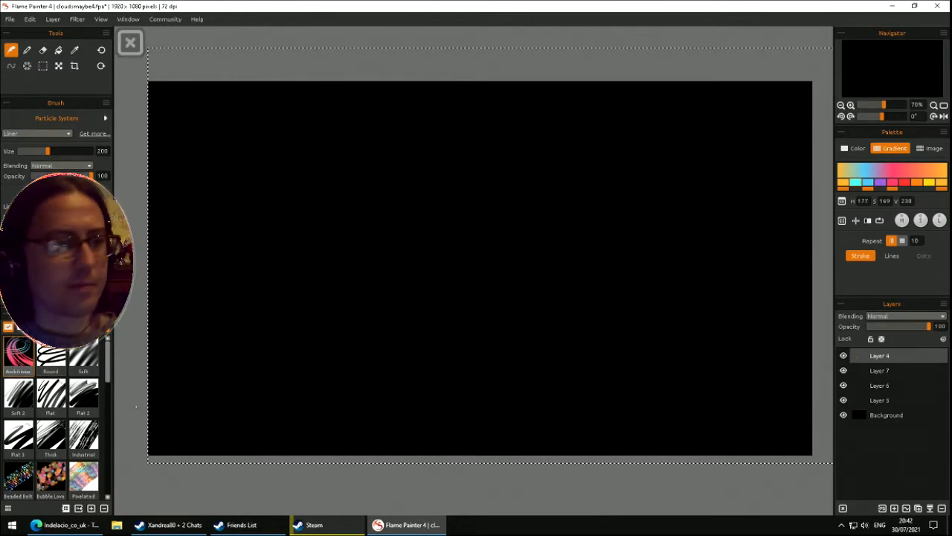
pyautogui.moveTo(189, 206)
pyautogui.mouseDown()
pyautogui.moveTo(185, 246)
pyautogui.moveTo(236, 345)
pyautogui.moveTo(224, 294)
pyautogui.moveTo(245, 281)
pyautogui.moveTo(237, 195)
pyautogui.moveTo(198, 187)
pyautogui.moveTo(192, 206)
pyautogui.moveTo(330, 371)
pyautogui.mouseUp()
pyautogui.moveTo(353, 229)
pyautogui.mouseDown()
pyautogui.moveTo(452, 241)
pyautogui.moveTo(450, 281)
pyautogui.moveTo(384, 308)
pyautogui.moveTo(439, 376)
pyautogui.mouseUp()
pyautogui.moveTo(498, 324)
pyautogui.mouseDown()
pyautogui.moveTo(562, 326)
pyautogui.moveTo(537, 298)
pyautogui.moveTo(574, 298)
pyautogui.moveTo(552, 336)
pyautogui.mouseUp()
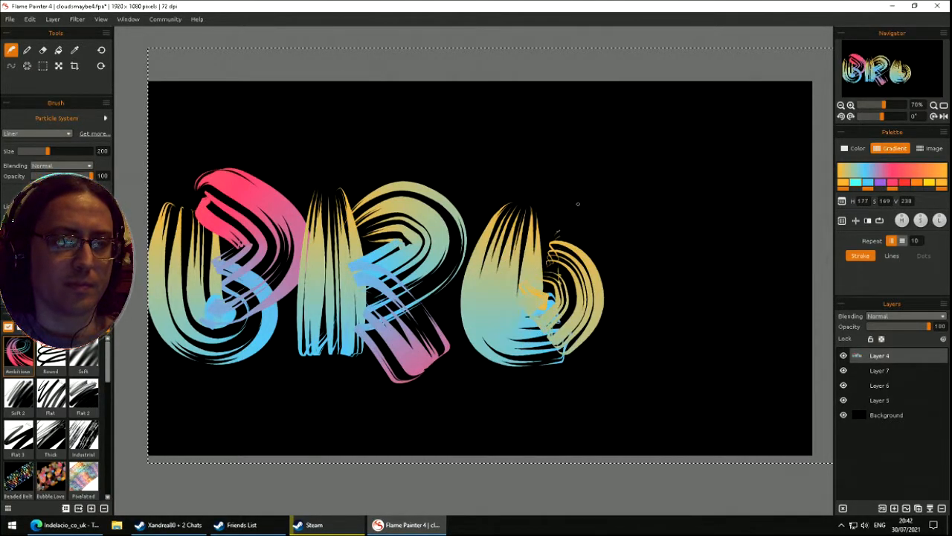
pyautogui.moveTo(592, 213); pyautogui.dragTo(569, 257)
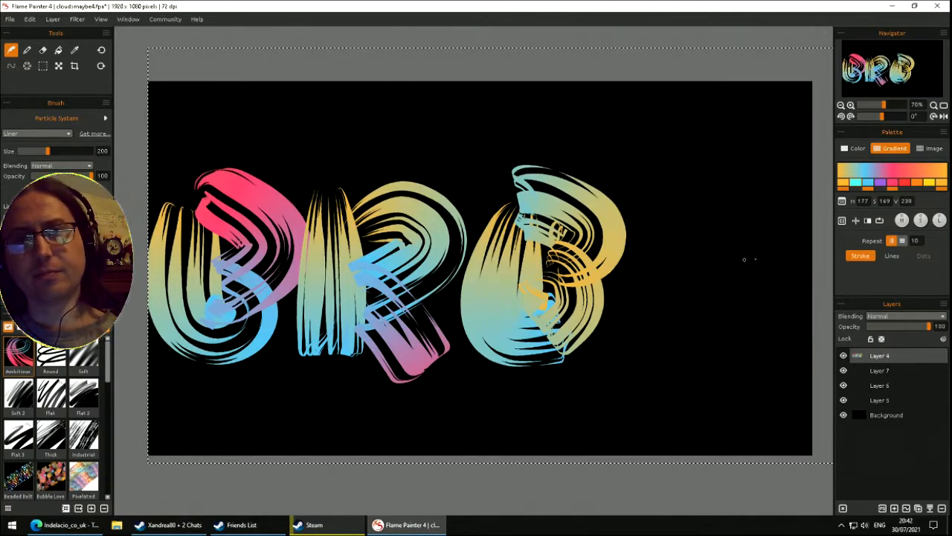
pyautogui.press('Delete')
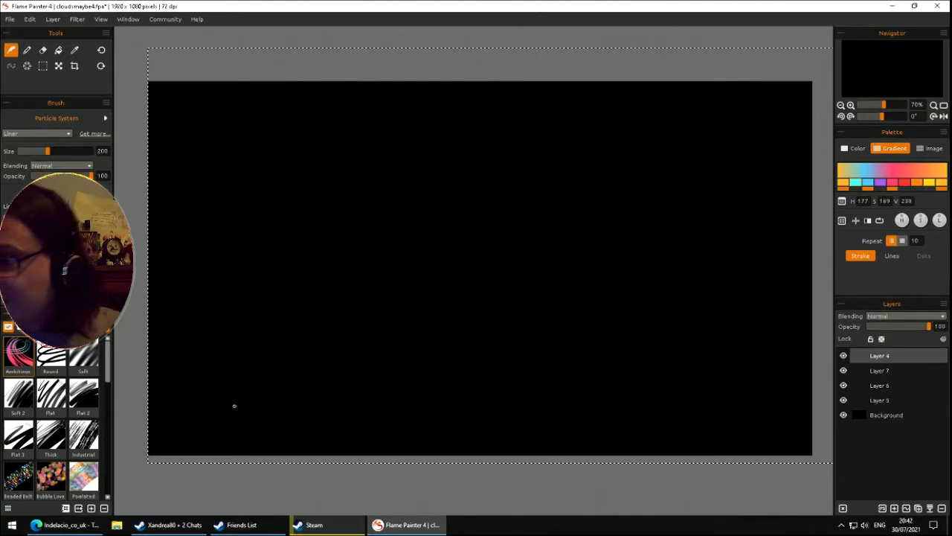
# - Try writing BRB on Layer 4 with the Round brush in gradient colouring, and clear it
pyautogui.click(54, 356)
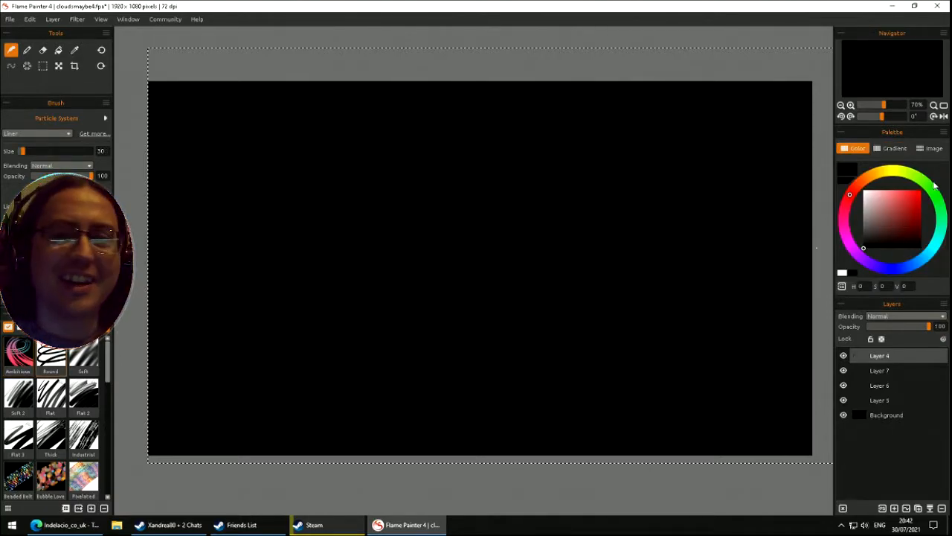
pyautogui.click(892, 148)
pyautogui.moveTo(182, 378)
pyautogui.mouseDown()
pyautogui.moveTo(207, 230)
pyautogui.moveTo(296, 189)
pyautogui.moveTo(211, 271)
pyautogui.moveTo(256, 352)
pyautogui.moveTo(183, 371)
pyautogui.mouseUp()
pyautogui.moveTo(360, 235)
pyautogui.mouseDown()
pyautogui.moveTo(288, 372)
pyautogui.moveTo(345, 225)
pyautogui.moveTo(419, 286)
pyautogui.moveTo(330, 317)
pyautogui.moveTo(394, 402)
pyautogui.mouseUp()
pyautogui.moveTo(500, 223)
pyautogui.mouseDown()
pyautogui.moveTo(461, 331)
pyautogui.moveTo(512, 277)
pyautogui.moveTo(547, 209)
pyautogui.moveTo(465, 213)
pyautogui.mouseUp()
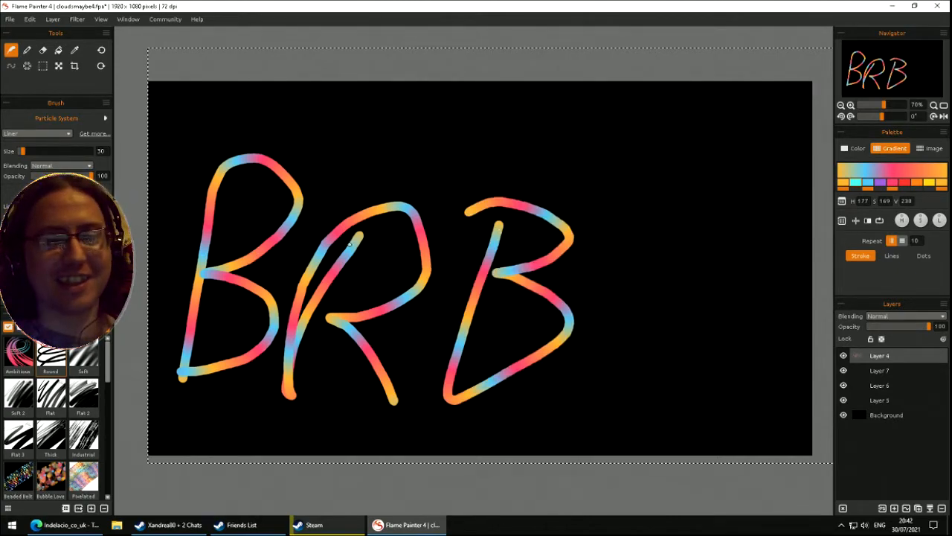
pyautogui.press('Delete')
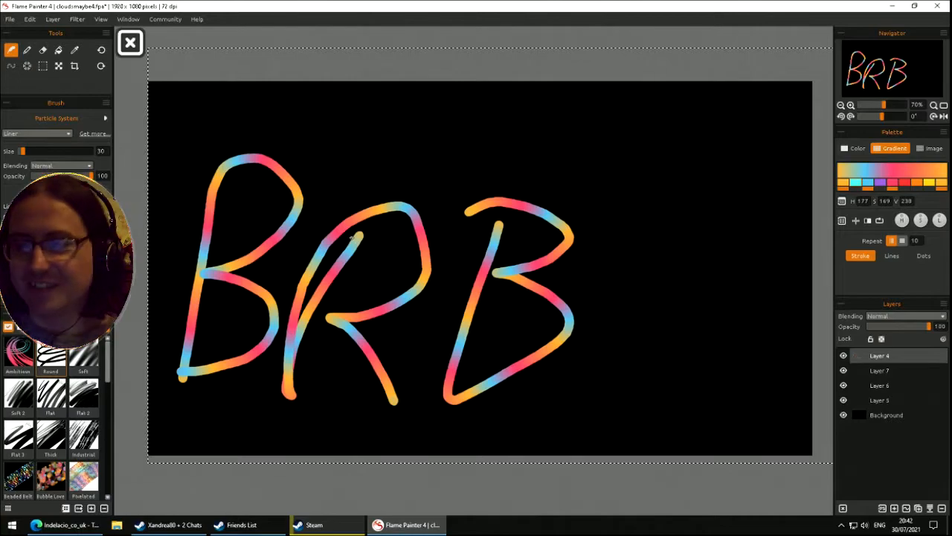
# - Try writing BRB across Layer 4 with the Soft brush in gradient colouring, and clear it
pyautogui.click(86, 349)
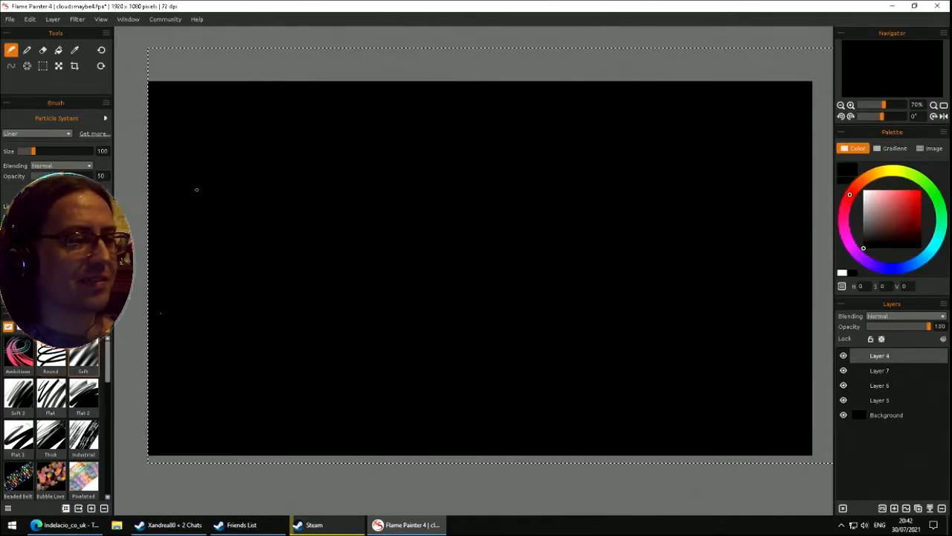
pyautogui.click(891, 148)
pyautogui.moveTo(212, 359)
pyautogui.mouseDown()
pyautogui.moveTo(295, 106)
pyautogui.moveTo(321, 245)
pyautogui.mouseUp()
pyautogui.moveTo(265, 239)
pyautogui.mouseDown()
pyautogui.moveTo(232, 347)
pyautogui.moveTo(221, 348)
pyautogui.mouseUp()
pyautogui.moveTo(468, 121)
pyautogui.mouseDown()
pyautogui.moveTo(355, 352)
pyautogui.moveTo(412, 158)
pyautogui.moveTo(518, 192)
pyautogui.moveTo(403, 258)
pyautogui.moveTo(469, 311)
pyautogui.moveTo(481, 347)
pyautogui.mouseUp()
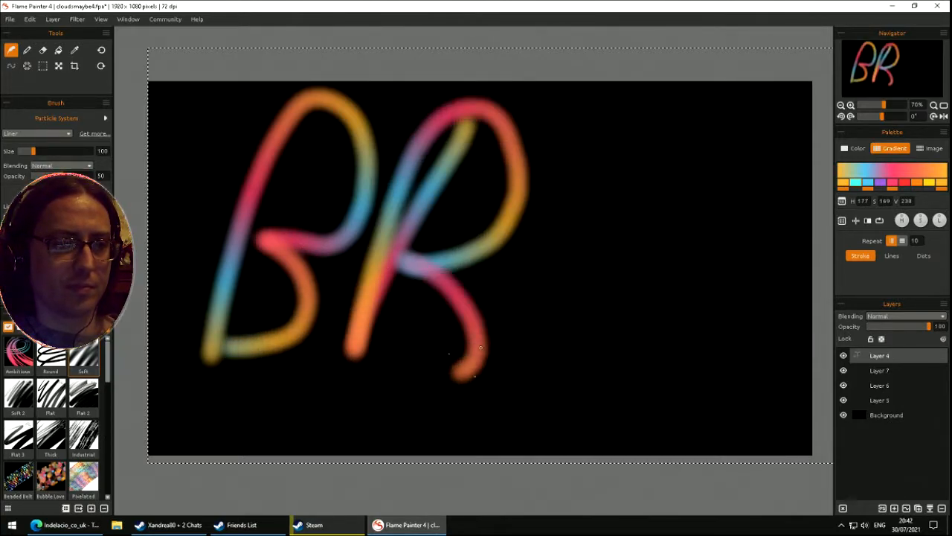
pyautogui.moveTo(549, 381)
pyautogui.mouseDown()
pyautogui.moveTo(597, 116)
pyautogui.moveTo(643, 244)
pyautogui.moveTo(593, 261)
pyautogui.moveTo(695, 336)
pyautogui.moveTo(564, 381)
pyautogui.mouseUp()
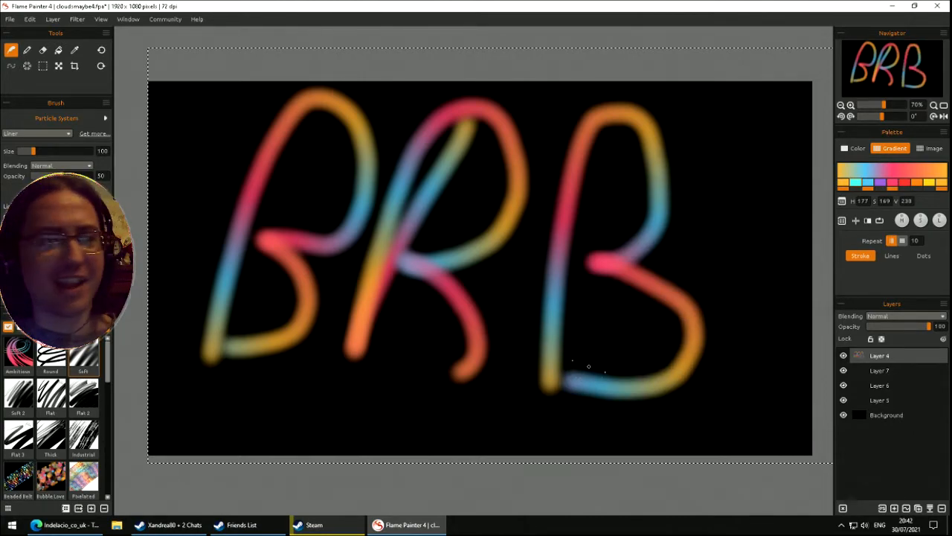
pyautogui.press('Delete')
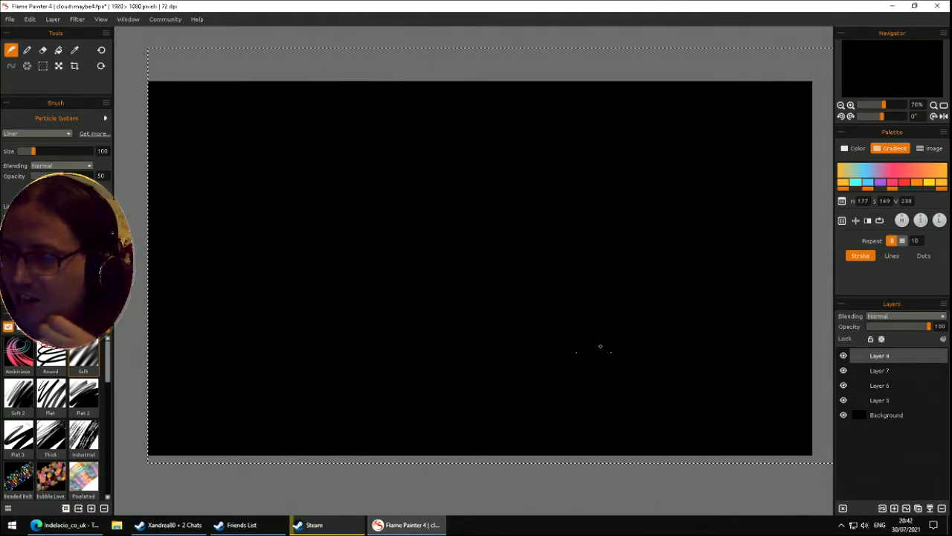
# - Try a large looping gradient stroke on Layer 4 with the Soft 2 brush, and clear it
pyautogui.click(20, 396)
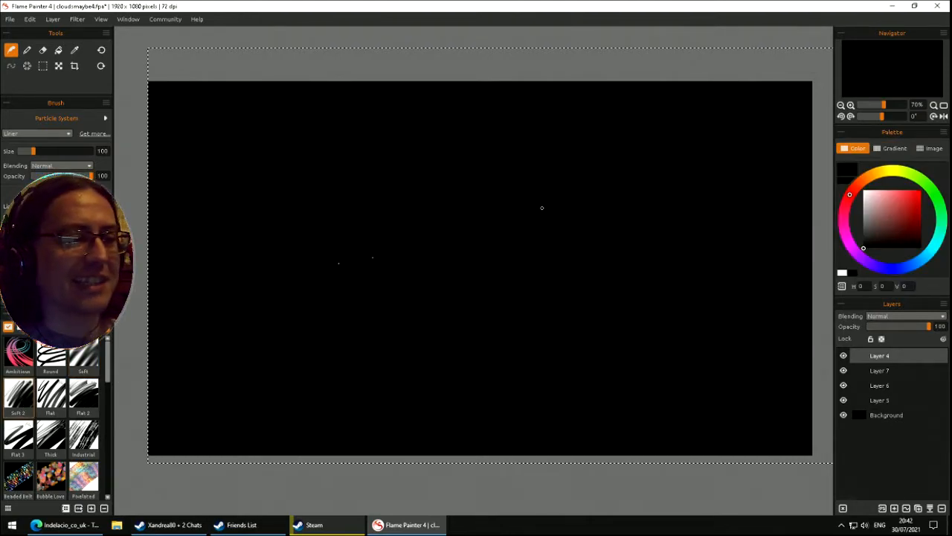
pyautogui.click(895, 149)
pyautogui.moveTo(493, 139)
pyautogui.mouseDown()
pyautogui.moveTo(224, 315)
pyautogui.moveTo(543, 399)
pyautogui.moveTo(386, 209)
pyautogui.moveTo(676, 186)
pyautogui.mouseUp()
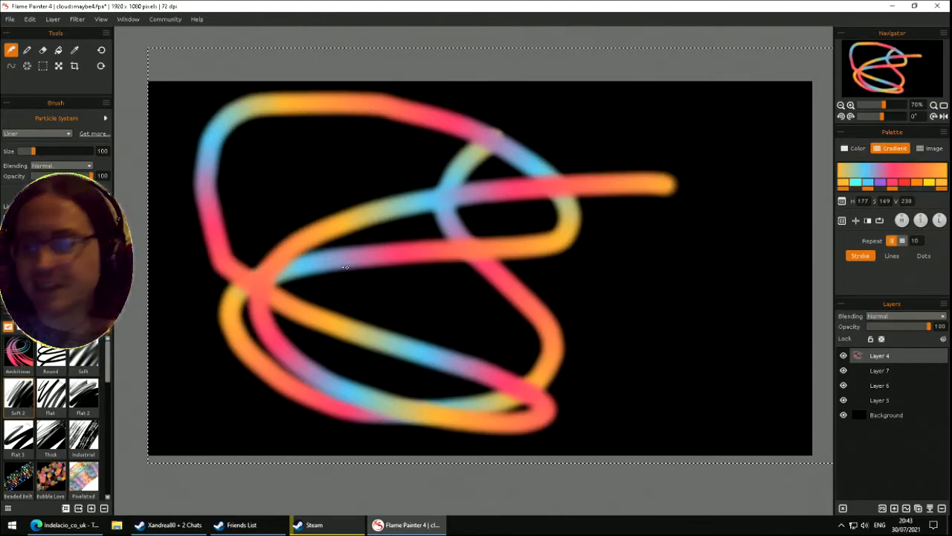
pyautogui.press('Delete')
# - Try a squiggle, BRB lettering and loose strokes with the Flat brush in gradient colouring on Layer 4, and clear them
pyautogui.click(51, 397)
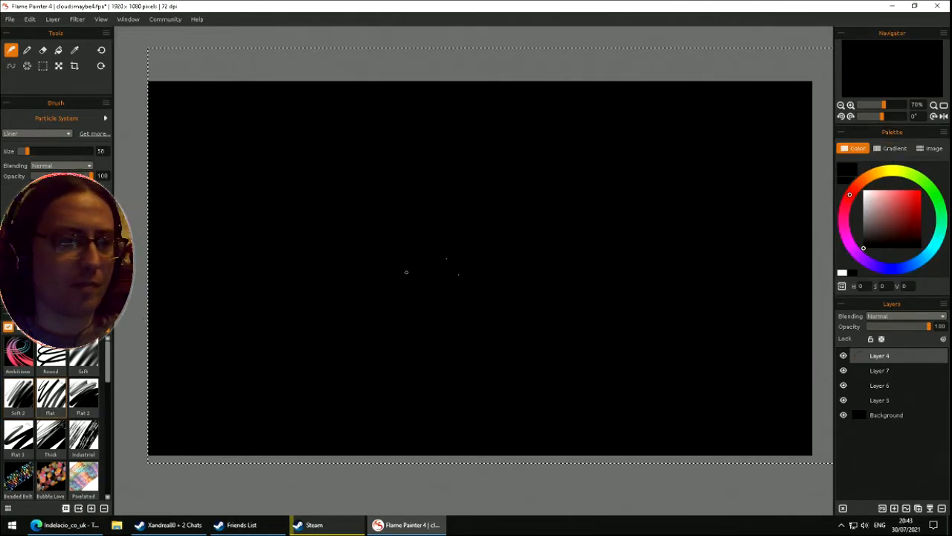
pyautogui.click(895, 149)
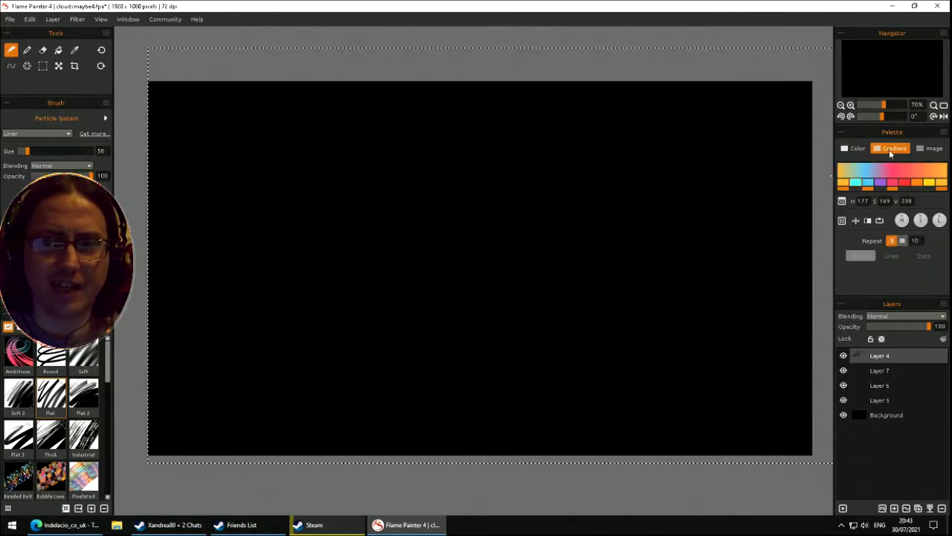
pyautogui.moveTo(232, 325)
pyautogui.mouseDown()
pyautogui.moveTo(439, 242)
pyautogui.moveTo(287, 360)
pyautogui.mouseUp()
pyautogui.press('Delete')
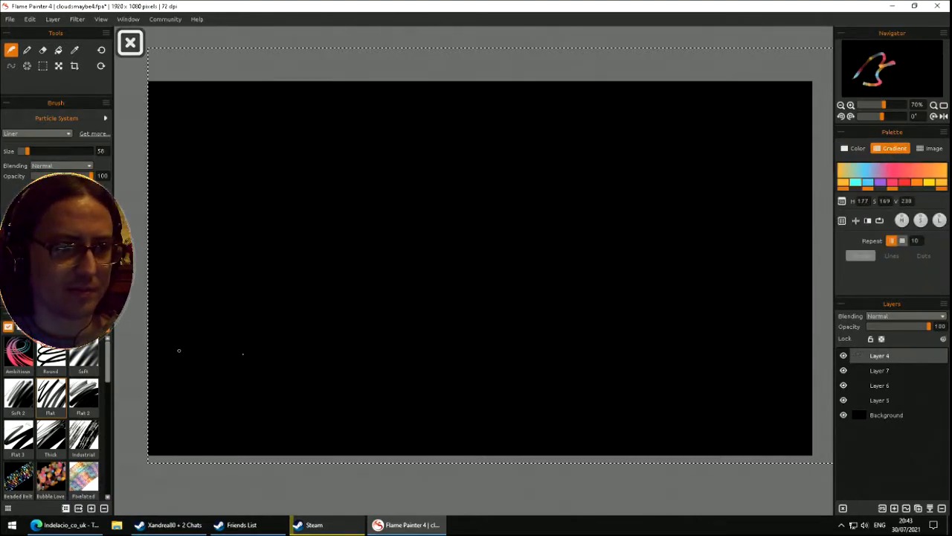
pyautogui.moveTo(182, 387)
pyautogui.mouseDown()
pyautogui.moveTo(202, 266)
pyautogui.moveTo(265, 350)
pyautogui.moveTo(198, 370)
pyautogui.mouseUp()
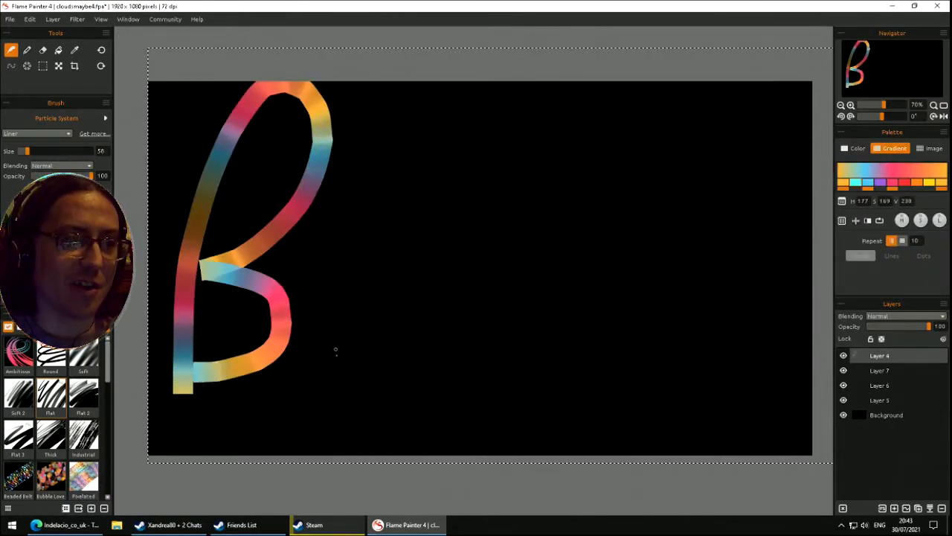
pyautogui.moveTo(335, 361); pyautogui.dragTo(429, 195)
pyautogui.moveTo(358, 242); pyautogui.dragTo(415, 352)
pyautogui.moveTo(516, 201)
pyautogui.mouseDown()
pyautogui.moveTo(595, 136)
pyautogui.moveTo(525, 227)
pyautogui.moveTo(607, 312)
pyautogui.moveTo(515, 366)
pyautogui.mouseUp()
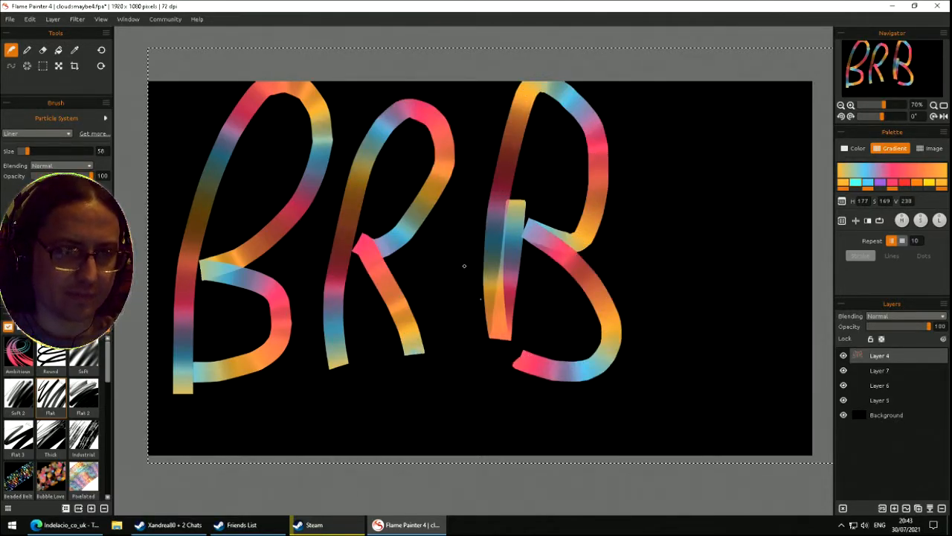
pyautogui.moveTo(455, 264); pyautogui.dragTo(688, 218)
pyautogui.moveTo(344, 272)
pyautogui.mouseDown()
pyautogui.moveTo(599, 321)
pyautogui.moveTo(573, 316)
pyautogui.moveTo(530, 340)
pyautogui.moveTo(437, 351)
pyautogui.moveTo(521, 305)
pyautogui.mouseUp()
pyautogui.press('Delete')
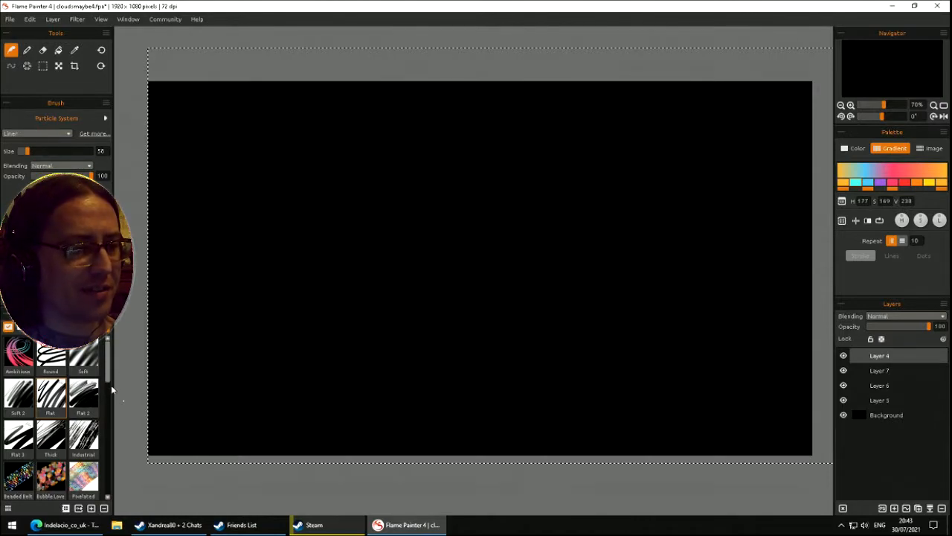
# - Try writing large BRB letters on Layer 4 with the Industrial brush in gradient colouring, and clear them
pyautogui.click(83, 435)
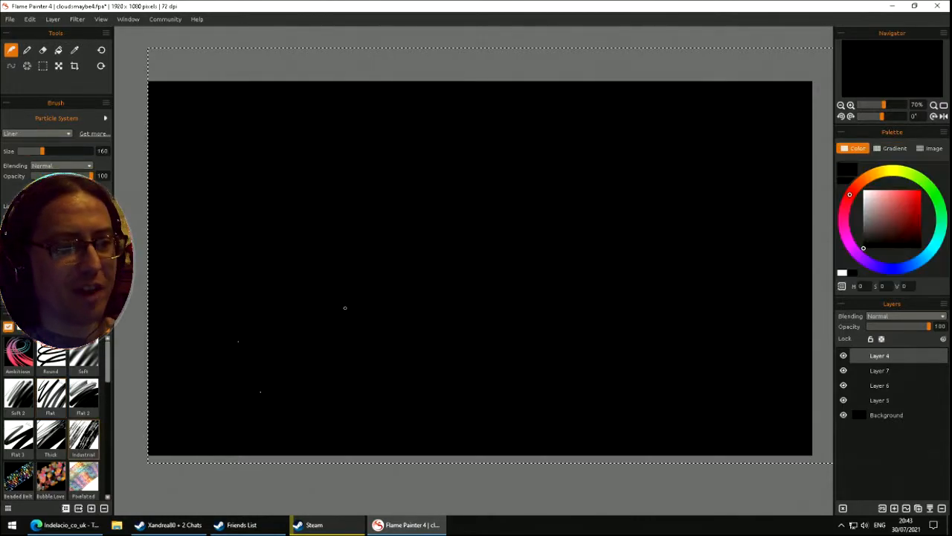
pyautogui.click(893, 152)
pyautogui.moveTo(199, 338)
pyautogui.mouseDown()
pyautogui.moveTo(357, 153)
pyautogui.moveTo(268, 238)
pyautogui.moveTo(246, 364)
pyautogui.moveTo(231, 374)
pyautogui.mouseUp()
pyautogui.moveTo(402, 372)
pyautogui.mouseDown()
pyautogui.moveTo(467, 152)
pyautogui.moveTo(506, 257)
pyautogui.moveTo(447, 264)
pyautogui.moveTo(511, 328)
pyautogui.moveTo(522, 370)
pyautogui.moveTo(582, 357)
pyautogui.moveTo(587, 371)
pyautogui.moveTo(651, 145)
pyautogui.moveTo(703, 243)
pyautogui.moveTo(632, 278)
pyautogui.moveTo(744, 340)
pyautogui.moveTo(627, 368)
pyautogui.mouseUp()
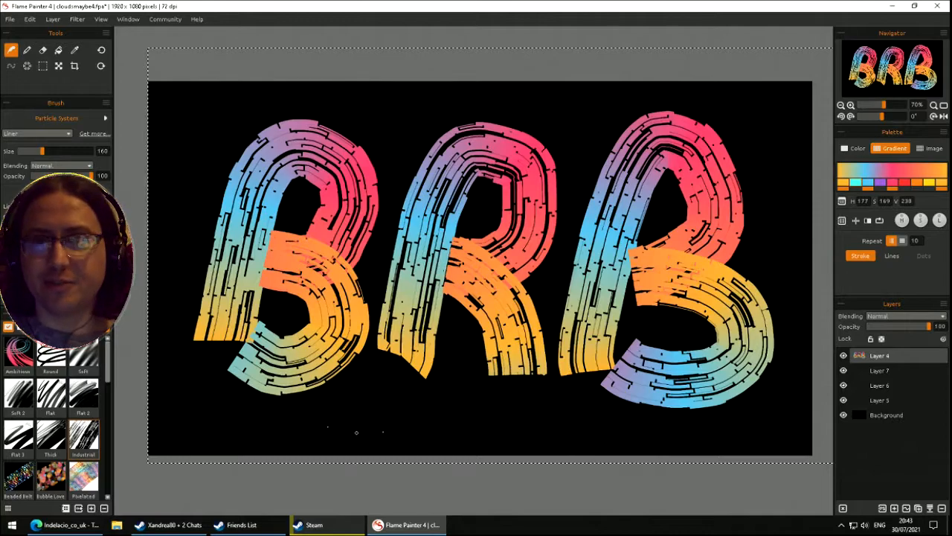
pyautogui.press('Delete')
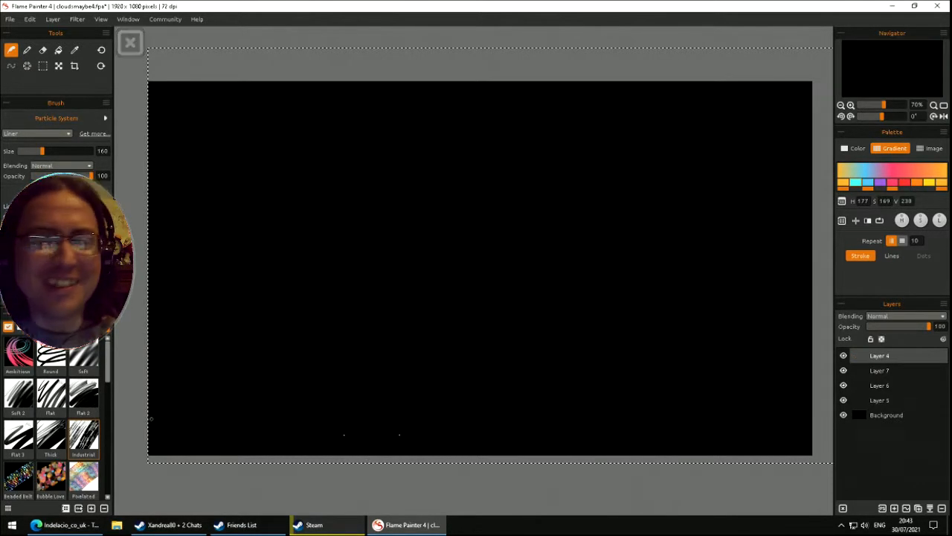
# - Try the Beaded Belt brush with test strokes and BRB lettering on Layer 4, clearing the layer after each attempt
pyautogui.moveTo(107, 359); pyautogui.dragTo(110, 384)
pyautogui.click(18, 388)
pyautogui.moveTo(216, 380); pyautogui.dragTo(249, 257)
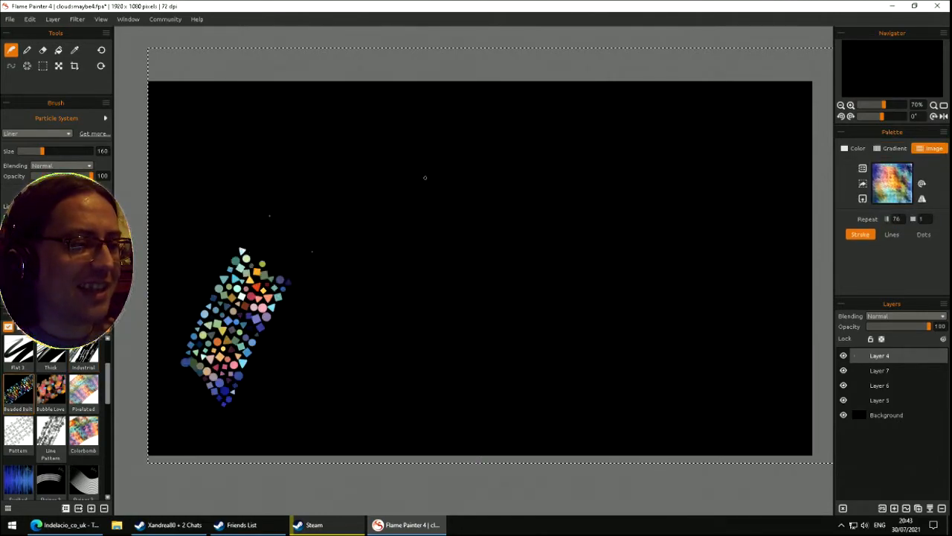
pyautogui.moveTo(410, 178); pyautogui.dragTo(514, 397)
pyautogui.press('Delete')
pyautogui.moveTo(190, 404)
pyautogui.mouseDown()
pyautogui.moveTo(282, 227)
pyautogui.moveTo(302, 372)
pyautogui.moveTo(195, 396)
pyautogui.mouseUp()
pyautogui.moveTo(360, 383)
pyautogui.mouseDown()
pyautogui.moveTo(361, 211)
pyautogui.moveTo(450, 249)
pyautogui.moveTo(384, 290)
pyautogui.moveTo(477, 380)
pyautogui.mouseUp()
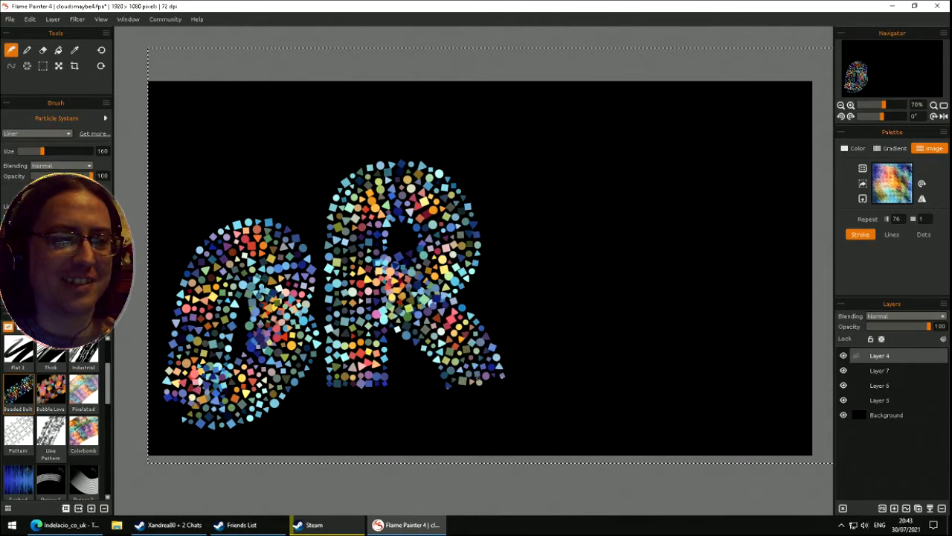
pyautogui.moveTo(558, 381)
pyautogui.mouseDown()
pyautogui.moveTo(563, 264)
pyautogui.moveTo(608, 299)
pyautogui.moveTo(559, 409)
pyautogui.moveTo(601, 368)
pyautogui.mouseUp()
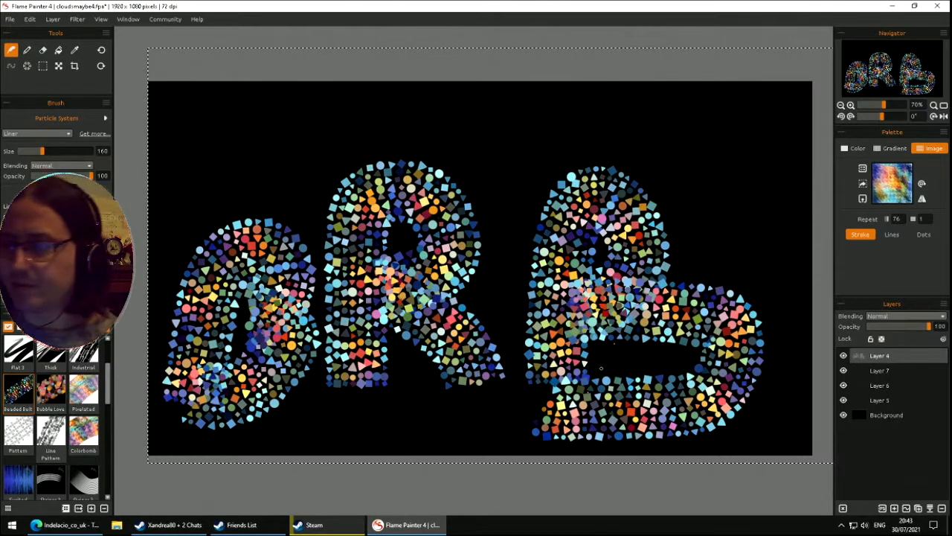
pyautogui.press('Delete')
# - Try painting large bubble lettering across Layer 4 with the Bubble Love brush, and clear it
pyautogui.click(53, 394)
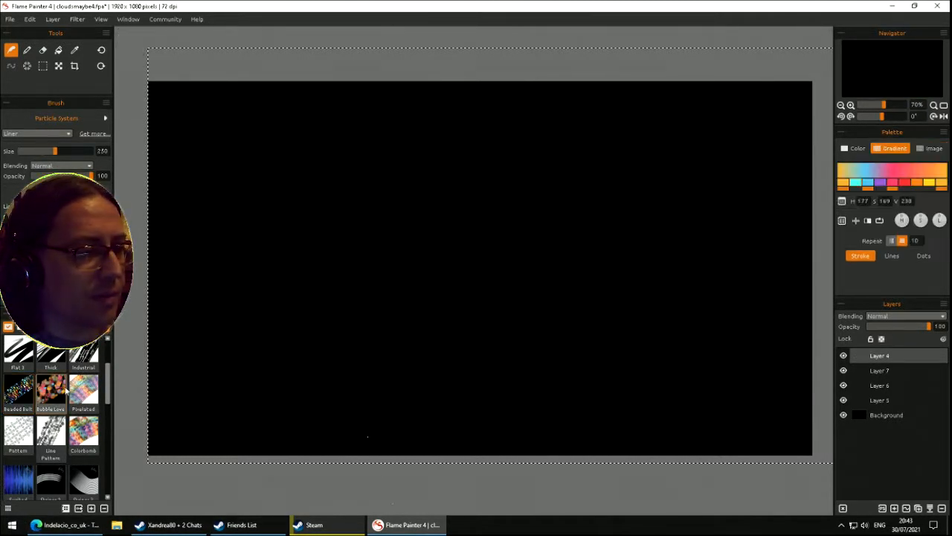
pyautogui.moveTo(216, 292)
pyautogui.mouseDown()
pyautogui.moveTo(284, 186)
pyautogui.moveTo(305, 270)
pyautogui.moveTo(271, 288)
pyautogui.moveTo(351, 381)
pyautogui.moveTo(331, 403)
pyautogui.moveTo(434, 273)
pyautogui.moveTo(459, 190)
pyautogui.moveTo(479, 402)
pyautogui.moveTo(466, 326)
pyautogui.moveTo(497, 222)
pyautogui.moveTo(537, 303)
pyautogui.moveTo(459, 325)
pyautogui.moveTo(563, 380)
pyautogui.moveTo(603, 450)
pyautogui.moveTo(645, 303)
pyautogui.moveTo(665, 405)
pyautogui.moveTo(650, 354)
pyautogui.moveTo(687, 145)
pyautogui.moveTo(765, 249)
pyautogui.mouseUp()
pyautogui.moveTo(799, 402)
pyautogui.mouseDown()
pyautogui.moveTo(650, 415)
pyautogui.moveTo(679, 416)
pyautogui.moveTo(670, 459)
pyautogui.mouseUp()
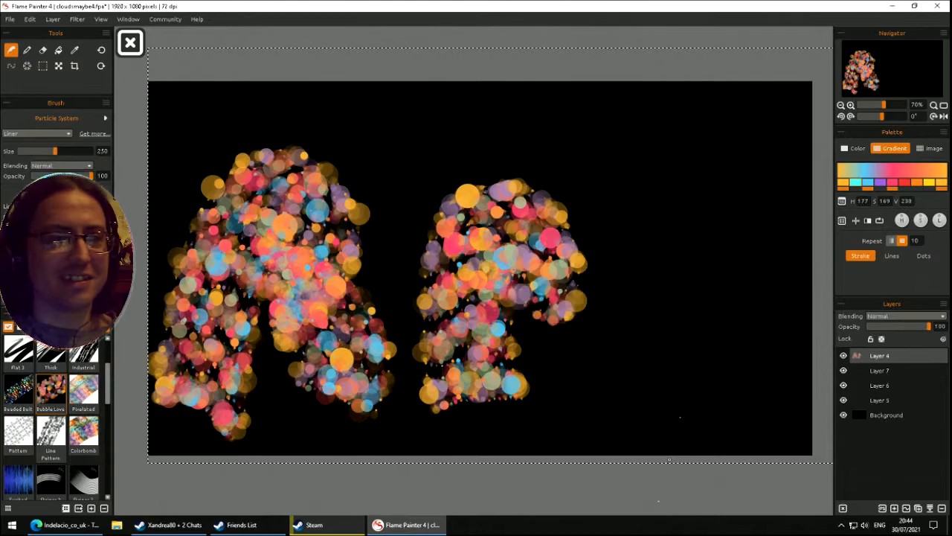
pyautogui.press('Delete')
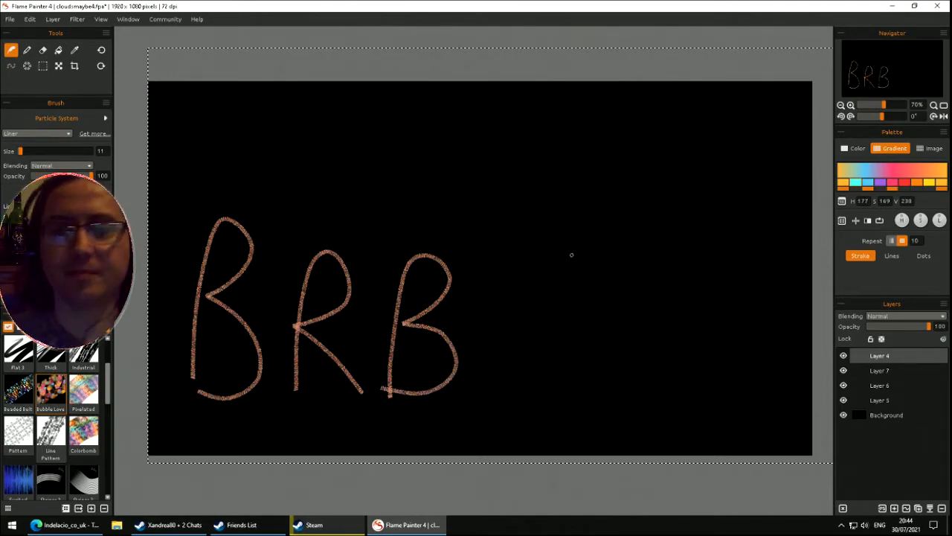
# - Clear Layer 4, try a huge letter B with the Pixelated brush at size 300, and clear it
pyautogui.click(83, 392)
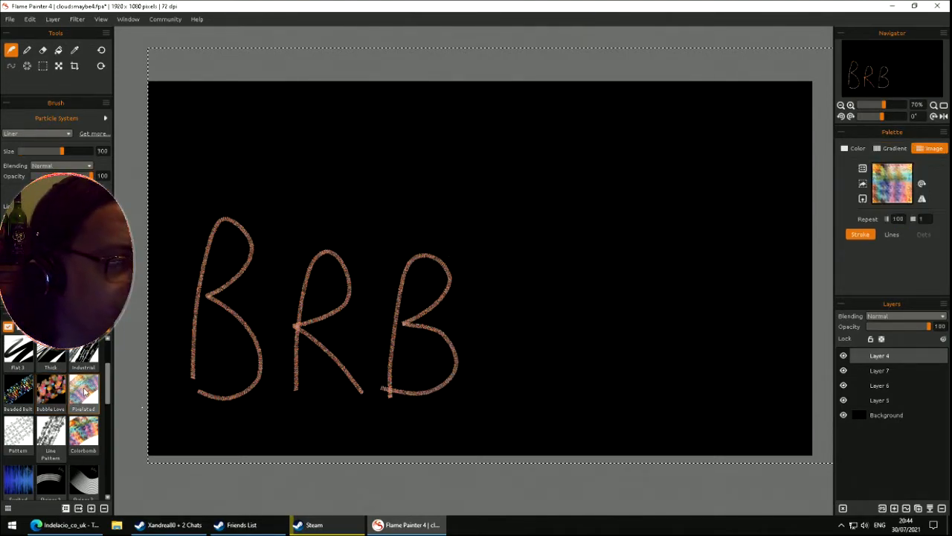
pyautogui.press('Delete')
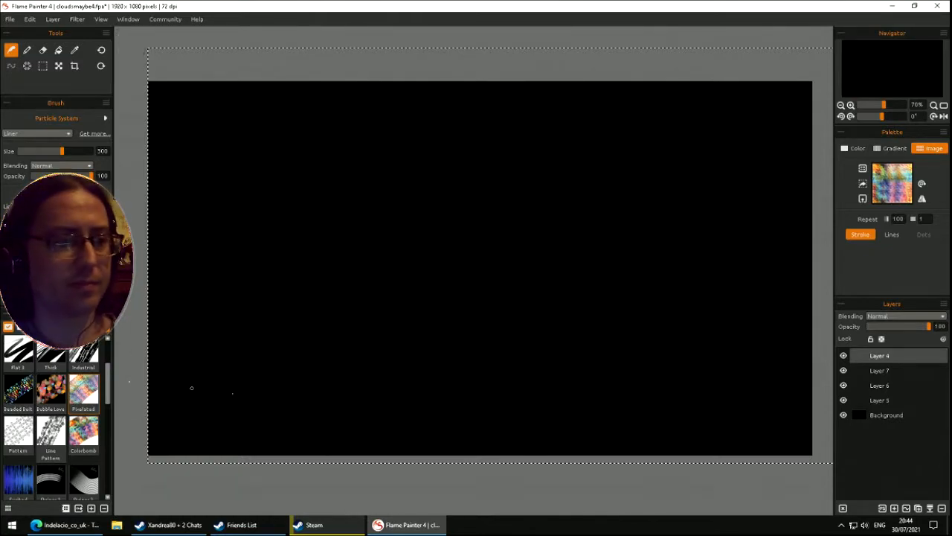
pyautogui.moveTo(208, 395)
pyautogui.mouseDown()
pyautogui.moveTo(248, 216)
pyautogui.moveTo(327, 268)
pyautogui.moveTo(350, 439)
pyautogui.mouseUp()
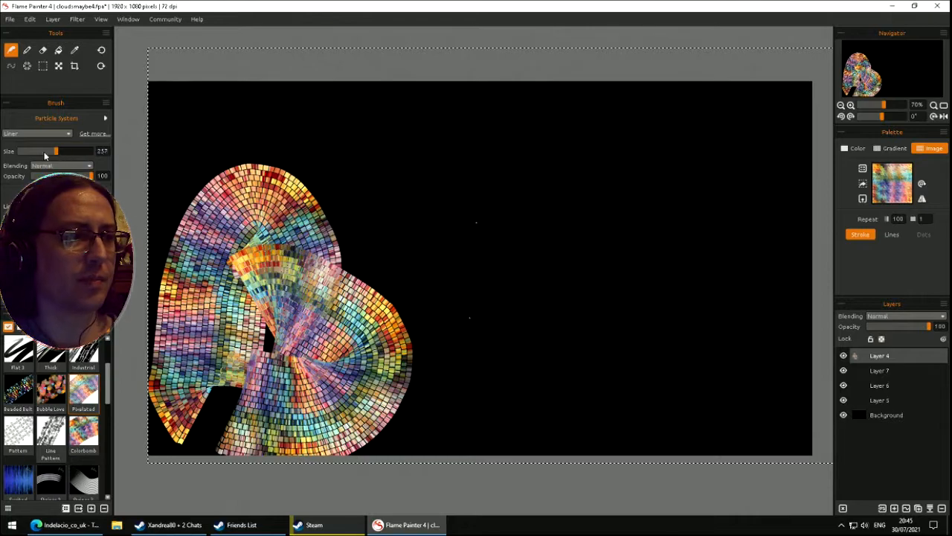
pyautogui.press('Delete')
# - Try writing BRB across Layer 4 with the Pixelated brush at size 95, and clear the lettering
pyautogui.moveTo(211, 345)
pyautogui.mouseDown()
pyautogui.moveTo(285, 232)
pyautogui.moveTo(299, 252)
pyautogui.moveTo(261, 347)
pyautogui.moveTo(231, 361)
pyautogui.mouseUp()
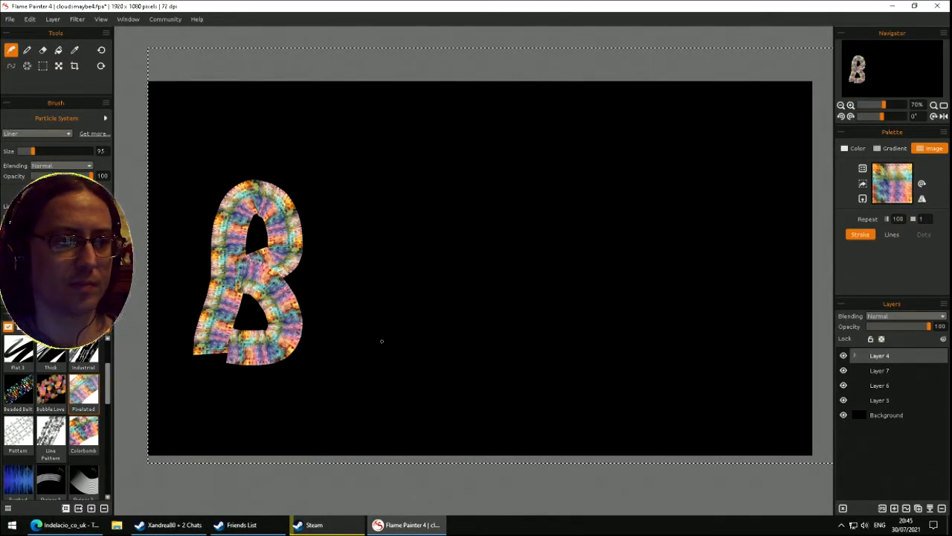
pyautogui.moveTo(356, 370); pyautogui.dragTo(440, 215)
pyautogui.moveTo(407, 276)
pyautogui.mouseDown()
pyautogui.moveTo(443, 355)
pyautogui.moveTo(499, 364)
pyautogui.moveTo(501, 295)
pyautogui.moveTo(548, 189)
pyautogui.moveTo(543, 290)
pyautogui.moveTo(527, 294)
pyautogui.moveTo(589, 350)
pyautogui.moveTo(534, 360)
pyautogui.moveTo(549, 381)
pyautogui.mouseUp()
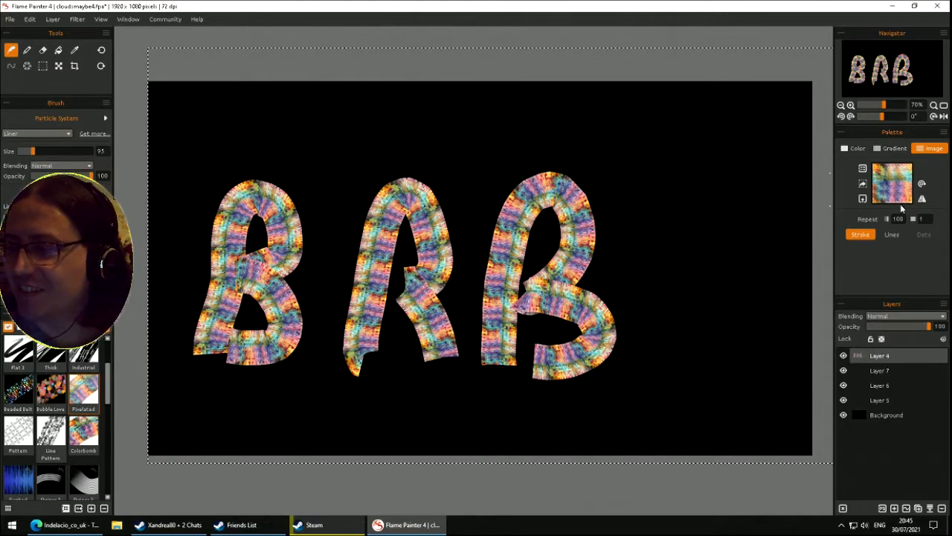
pyautogui.press('Delete')
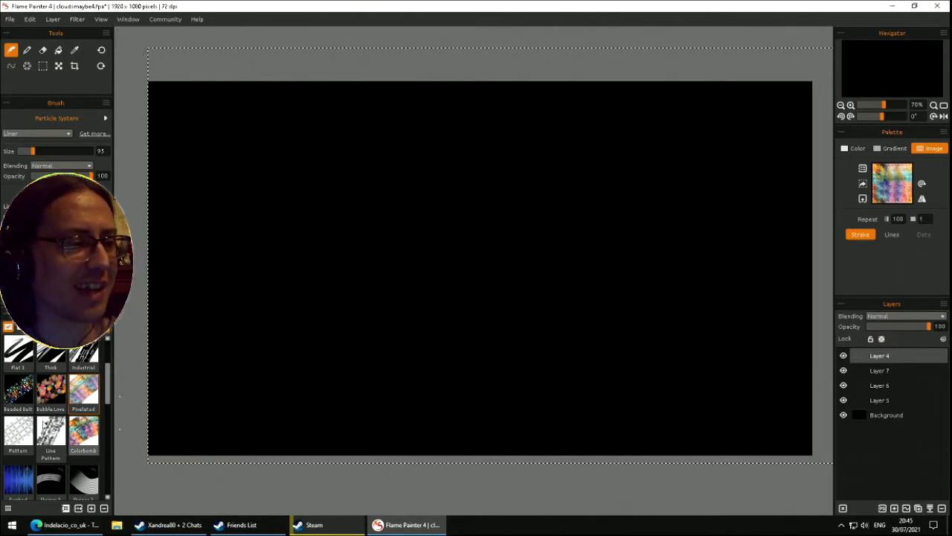
# - Try the Pattern brush with loose strokes on Layer 4, reducing its size to 85 between attempts and clearing the layer after each
pyautogui.click(21, 434)
pyautogui.moveTo(234, 387)
pyautogui.mouseDown()
pyautogui.moveTo(385, 196)
pyautogui.moveTo(353, 380)
pyautogui.moveTo(320, 452)
pyautogui.mouseUp()
pyautogui.press('Delete')
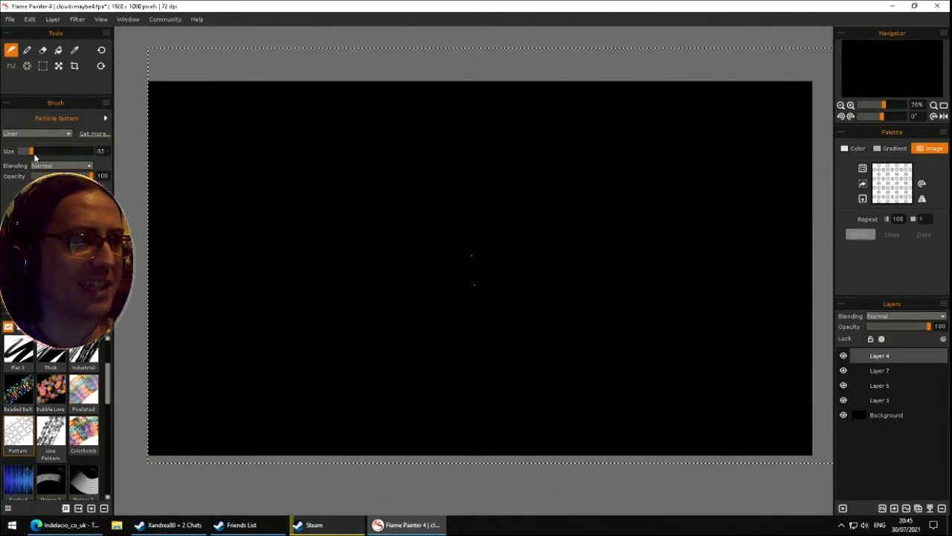
pyautogui.moveTo(209, 361)
pyautogui.mouseDown()
pyautogui.moveTo(220, 200)
pyautogui.moveTo(285, 198)
pyautogui.moveTo(246, 284)
pyautogui.moveTo(224, 285)
pyautogui.moveTo(277, 297)
pyautogui.moveTo(267, 386)
pyautogui.moveTo(218, 360)
pyautogui.mouseUp()
pyautogui.moveTo(356, 386)
pyautogui.mouseDown()
pyautogui.moveTo(376, 227)
pyautogui.moveTo(419, 184)
pyautogui.moveTo(422, 291)
pyautogui.moveTo(442, 406)
pyautogui.moveTo(485, 377)
pyautogui.moveTo(490, 398)
pyautogui.moveTo(531, 169)
pyautogui.moveTo(601, 268)
pyautogui.moveTo(518, 311)
pyautogui.moveTo(566, 330)
pyautogui.moveTo(614, 438)
pyautogui.mouseUp()
pyautogui.press('Delete')
# - Try filling the middle of Layer 4 with adjoining long vertical stripes using the Pattern brush at size 92, and clear them
pyautogui.moveTo(343, 149)
pyautogui.mouseDown()
pyautogui.moveTo(312, 315)
pyautogui.moveTo(316, 307)
pyautogui.mouseUp()
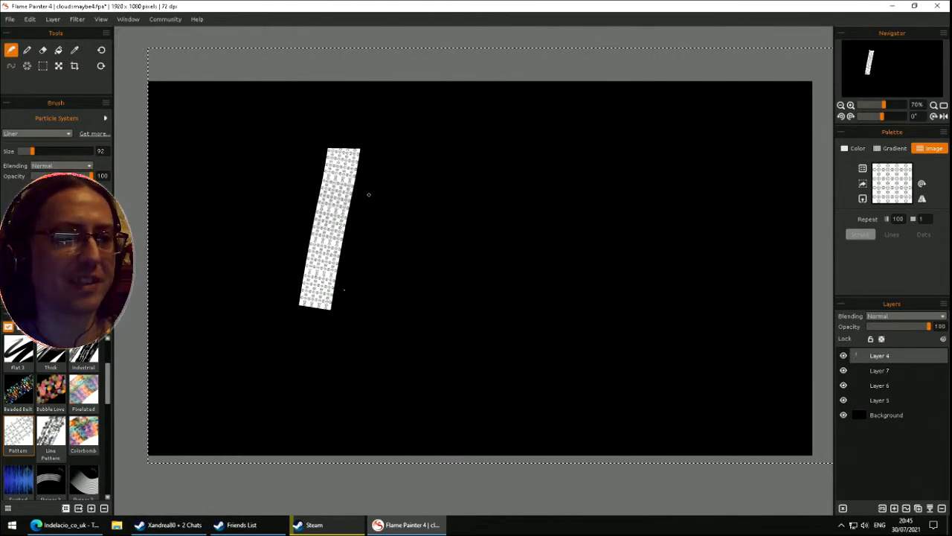
pyautogui.moveTo(365, 158)
pyautogui.mouseDown()
pyautogui.moveTo(374, 181)
pyautogui.moveTo(347, 301)
pyautogui.mouseUp()
pyautogui.moveTo(401, 158)
pyautogui.mouseDown()
pyautogui.moveTo(387, 288)
pyautogui.moveTo(397, 302)
pyautogui.mouseUp()
pyautogui.moveTo(428, 199); pyautogui.dragTo(412, 302)
pyautogui.moveTo(465, 169); pyautogui.dragTo(444, 297)
pyautogui.moveTo(496, 200); pyautogui.dragTo(472, 325)
pyautogui.moveTo(529, 182); pyautogui.dragTo(506, 309)
pyautogui.moveTo(553, 198)
pyautogui.mouseDown()
pyautogui.moveTo(544, 303)
pyautogui.moveTo(552, 276)
pyautogui.mouseUp()
pyautogui.moveTo(586, 206); pyautogui.dragTo(566, 344)
pyautogui.moveTo(621, 205)
pyautogui.mouseDown()
pyautogui.moveTo(595, 340)
pyautogui.moveTo(604, 355)
pyautogui.mouseUp()
pyautogui.moveTo(648, 215); pyautogui.dragTo(636, 362)
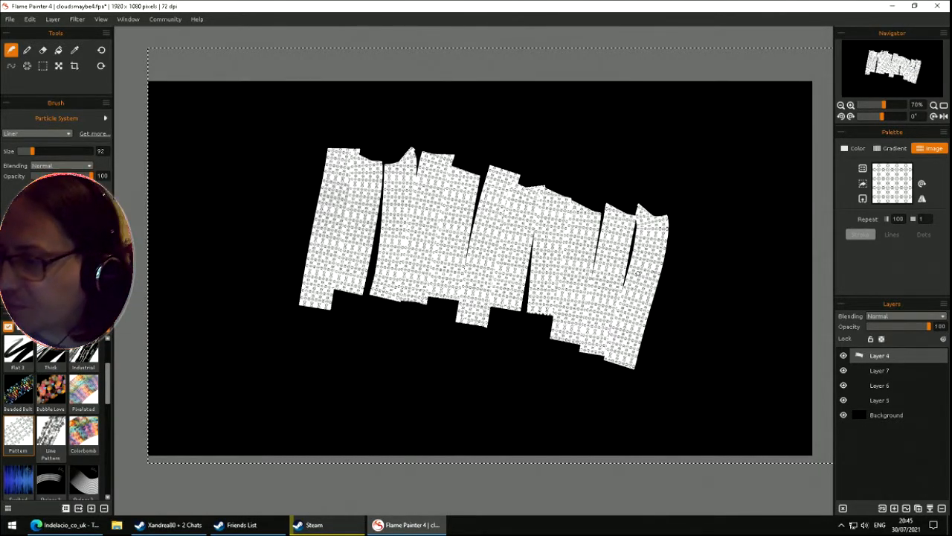
pyautogui.press('Delete')
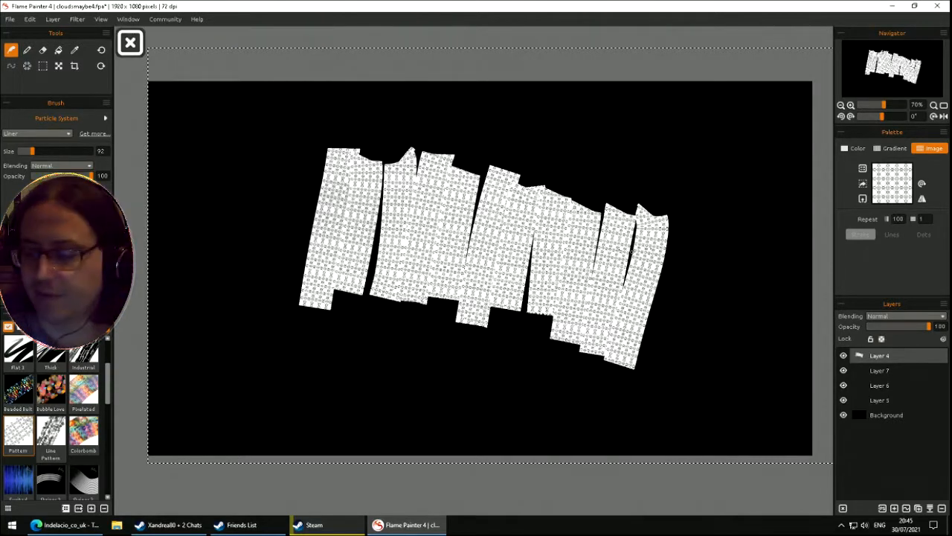
# - Try a small block of short overlapping vertical strokes on Layer 4 with the Pattern brush, and clear it
pyautogui.moveTo(588, 230)
pyautogui.mouseDown()
pyautogui.moveTo(576, 266)
pyautogui.moveTo(561, 259)
pyautogui.moveTo(566, 210)
pyautogui.moveTo(561, 274)
pyautogui.mouseUp()
pyautogui.moveTo(560, 232); pyautogui.dragTo(556, 267)
pyautogui.moveTo(551, 211); pyautogui.dragTo(544, 261)
pyautogui.moveTo(543, 225)
pyautogui.mouseDown()
pyautogui.moveTo(538, 285)
pyautogui.moveTo(529, 247)
pyautogui.moveTo(526, 275)
pyautogui.mouseUp()
pyautogui.moveTo(517, 211)
pyautogui.mouseDown()
pyautogui.moveTo(514, 266)
pyautogui.moveTo(497, 276)
pyautogui.mouseUp()
pyautogui.moveTo(491, 222)
pyautogui.mouseDown()
pyautogui.moveTo(474, 204)
pyautogui.moveTo(485, 269)
pyautogui.mouseUp()
pyautogui.moveTo(476, 204); pyautogui.dragTo(472, 266)
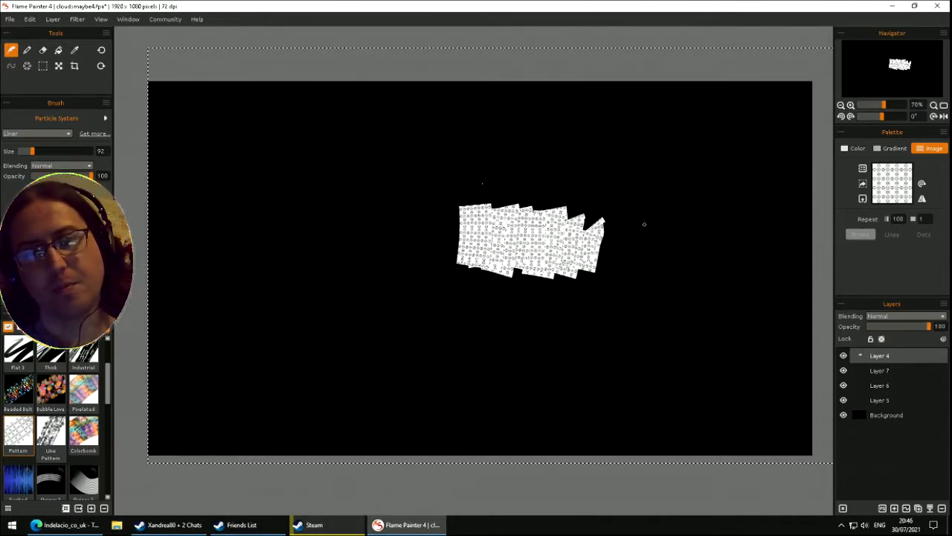
pyautogui.press('Delete')
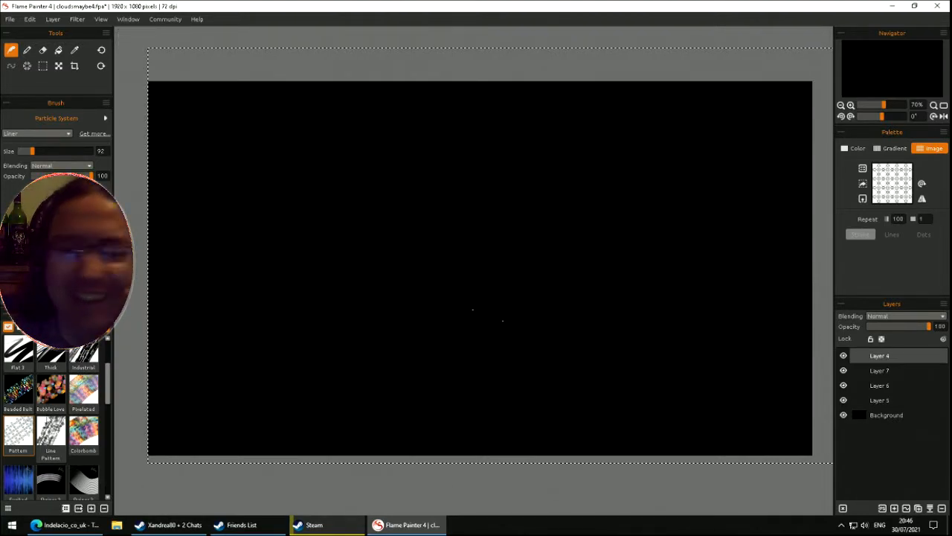
# - Try a large looping squiggle on Layer 4 with the Line Pattern brush in gradient colouring at size 200, and clear it
pyautogui.click(50, 433)
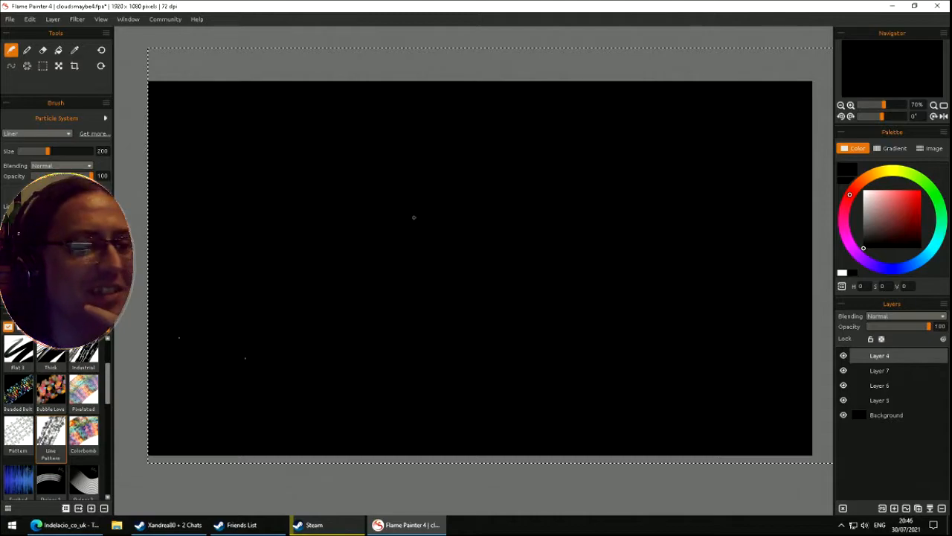
pyautogui.click(897, 152)
pyautogui.moveTo(539, 160)
pyautogui.mouseDown()
pyautogui.moveTo(272, 170)
pyautogui.moveTo(368, 315)
pyautogui.moveTo(683, 294)
pyautogui.mouseUp()
pyautogui.moveTo(575, 363); pyautogui.dragTo(409, 391)
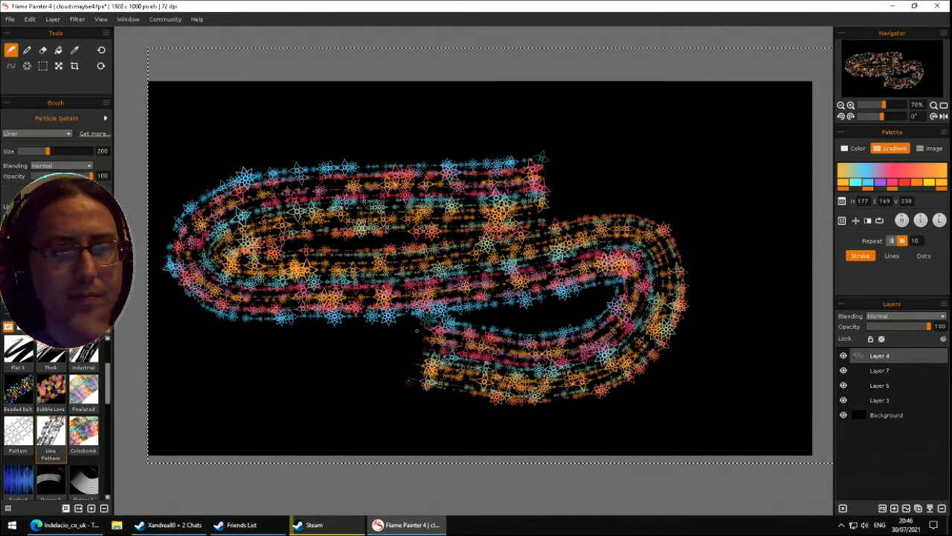
pyautogui.press('Delete')
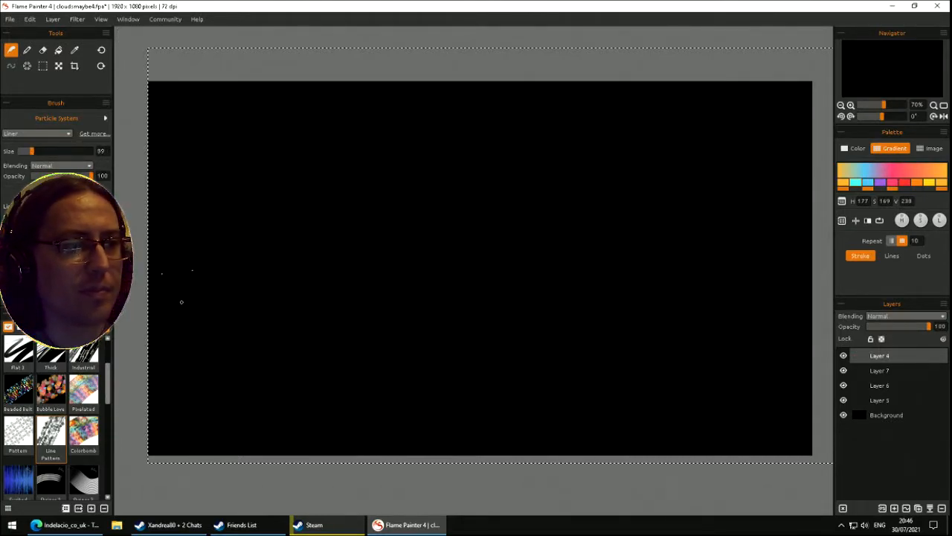
# - Try writing large BRB letters on Layer 4 with the Line Pattern brush at size 89, and clear them
pyautogui.moveTo(185, 366)
pyautogui.mouseDown()
pyautogui.moveTo(186, 349)
pyautogui.moveTo(282, 212)
pyautogui.moveTo(219, 275)
pyautogui.moveTo(268, 372)
pyautogui.moveTo(185, 372)
pyautogui.mouseUp()
pyautogui.moveTo(343, 376)
pyautogui.mouseDown()
pyautogui.moveTo(344, 209)
pyautogui.moveTo(431, 238)
pyautogui.moveTo(349, 328)
pyautogui.moveTo(464, 419)
pyautogui.moveTo(474, 339)
pyautogui.moveTo(536, 167)
pyautogui.moveTo(628, 312)
pyautogui.moveTo(495, 327)
pyautogui.mouseUp()
pyautogui.moveTo(557, 316)
pyautogui.mouseDown()
pyautogui.moveTo(524, 450)
pyautogui.moveTo(483, 428)
pyautogui.mouseUp()
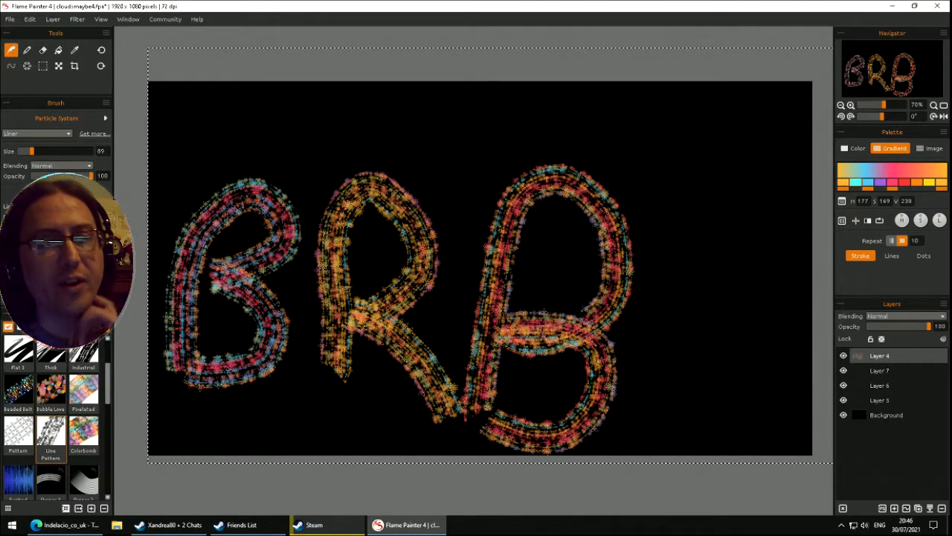
pyautogui.press('Delete')
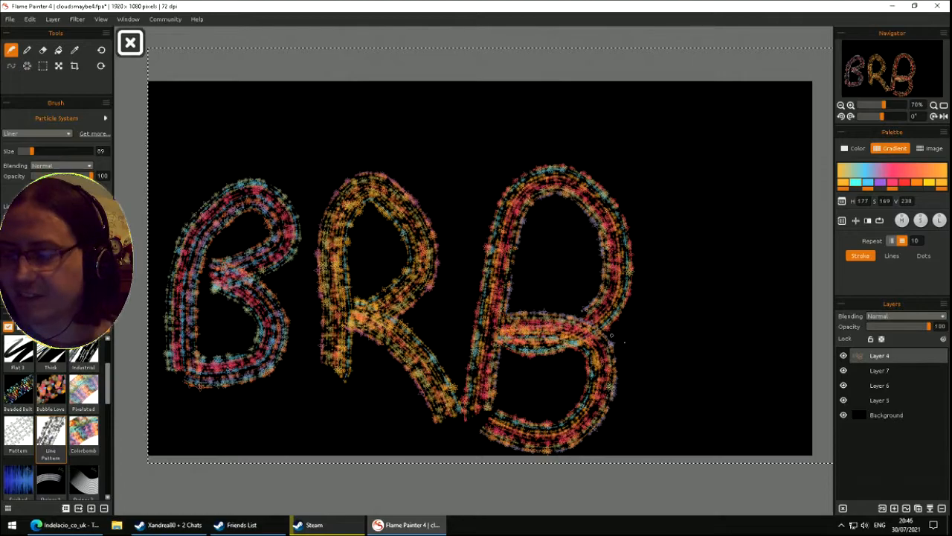
# - Try a huge letter R on Layer 4 with the Colorbomb brush at size 300, and clear it
pyautogui.click(91, 433)
pyautogui.moveTo(263, 430)
pyautogui.mouseDown()
pyautogui.moveTo(194, 289)
pyautogui.moveTo(372, 208)
pyautogui.moveTo(506, 349)
pyautogui.moveTo(409, 414)
pyautogui.moveTo(461, 405)
pyautogui.mouseUp()
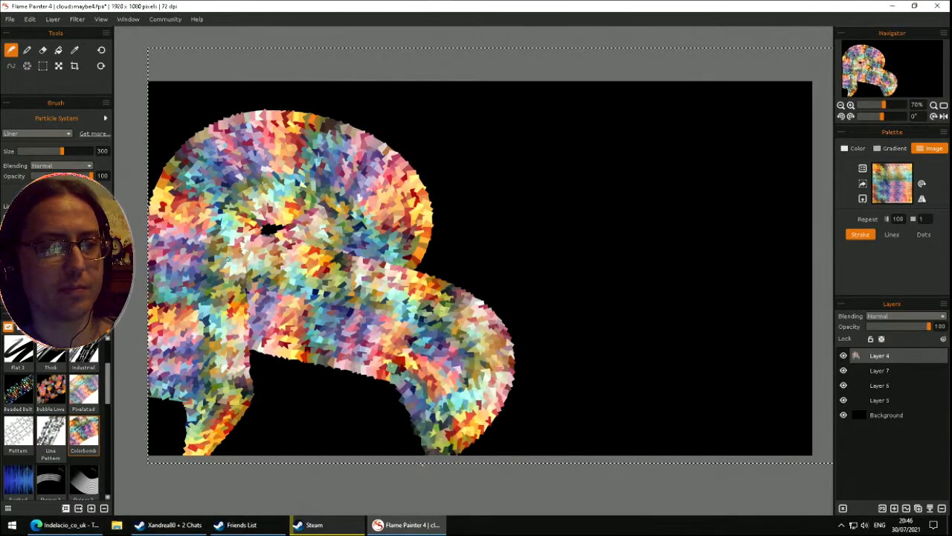
pyautogui.press('Delete')
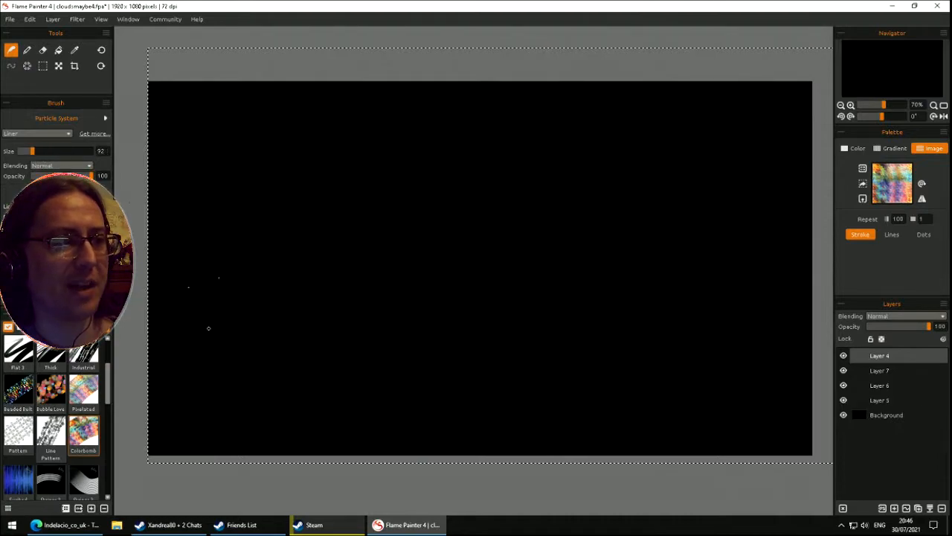
# - Try large BRR lettering across Layer 4 with the Colorbomb brush at size 92
pyautogui.moveTo(199, 362)
pyautogui.mouseDown()
pyautogui.moveTo(186, 274)
pyautogui.moveTo(264, 137)
pyautogui.moveTo(276, 267)
pyautogui.moveTo(220, 255)
pyautogui.moveTo(290, 327)
pyautogui.moveTo(212, 376)
pyautogui.mouseUp()
pyautogui.moveTo(339, 357)
pyautogui.mouseDown()
pyautogui.moveTo(372, 216)
pyautogui.moveTo(506, 189)
pyautogui.mouseUp()
pyautogui.moveTo(392, 280)
pyautogui.mouseDown()
pyautogui.moveTo(435, 325)
pyautogui.moveTo(454, 375)
pyautogui.moveTo(473, 394)
pyautogui.mouseUp()
pyautogui.moveTo(533, 402)
pyautogui.mouseDown()
pyautogui.moveTo(537, 175)
pyautogui.moveTo(711, 172)
pyautogui.moveTo(536, 260)
pyautogui.moveTo(644, 351)
pyautogui.moveTo(621, 400)
pyautogui.mouseUp()
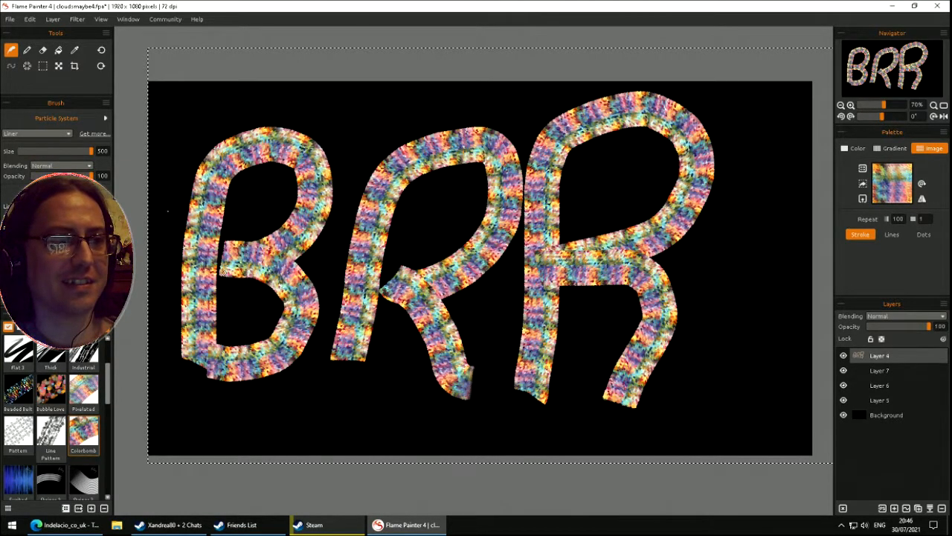
# - Try covering the canvas and then painting one broad horizontal band with the Colorbomb brush at size 500, clearing Layer 4 after each attempt
pyautogui.moveTo(173, 115)
pyautogui.mouseDown()
pyautogui.moveTo(357, 148)
pyautogui.moveTo(565, 156)
pyautogui.moveTo(804, 290)
pyautogui.moveTo(817, 330)
pyautogui.moveTo(367, 421)
pyautogui.moveTo(191, 428)
pyautogui.moveTo(179, 268)
pyautogui.moveTo(200, 127)
pyautogui.moveTo(253, 93)
pyautogui.moveTo(223, 417)
pyautogui.mouseUp()
pyautogui.moveTo(247, 479)
pyautogui.mouseDown()
pyautogui.moveTo(330, 60)
pyautogui.moveTo(397, 496)
pyautogui.moveTo(461, 154)
pyautogui.moveTo(528, 34)
pyautogui.moveTo(516, 317)
pyautogui.moveTo(544, 425)
pyautogui.moveTo(485, 488)
pyautogui.moveTo(689, 206)
pyautogui.moveTo(731, 85)
pyautogui.moveTo(722, 521)
pyautogui.mouseUp()
pyautogui.moveTo(777, 350)
pyautogui.mouseDown()
pyautogui.moveTo(736, 401)
pyautogui.moveTo(520, 397)
pyautogui.moveTo(208, 365)
pyautogui.moveTo(778, 319)
pyautogui.moveTo(640, 179)
pyautogui.moveTo(163, 175)
pyautogui.mouseUp()
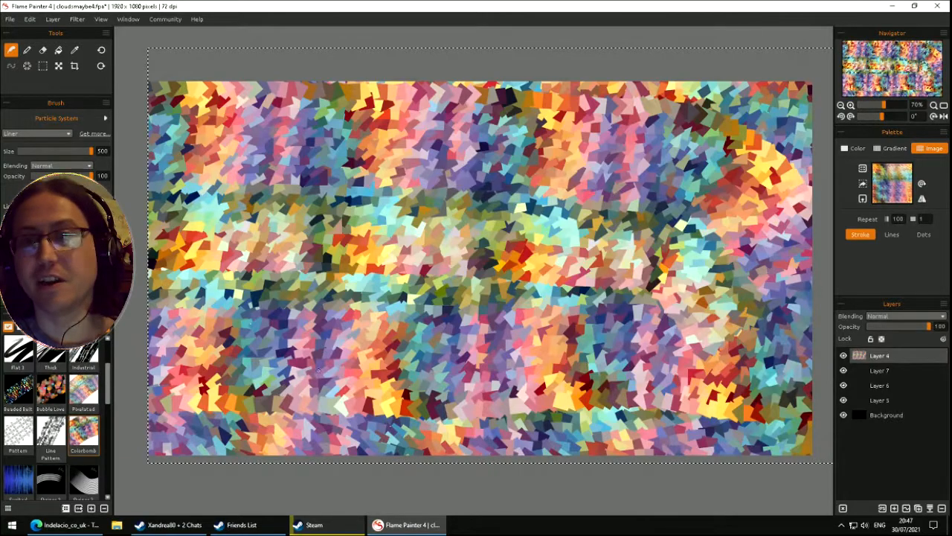
pyautogui.press('Delete')
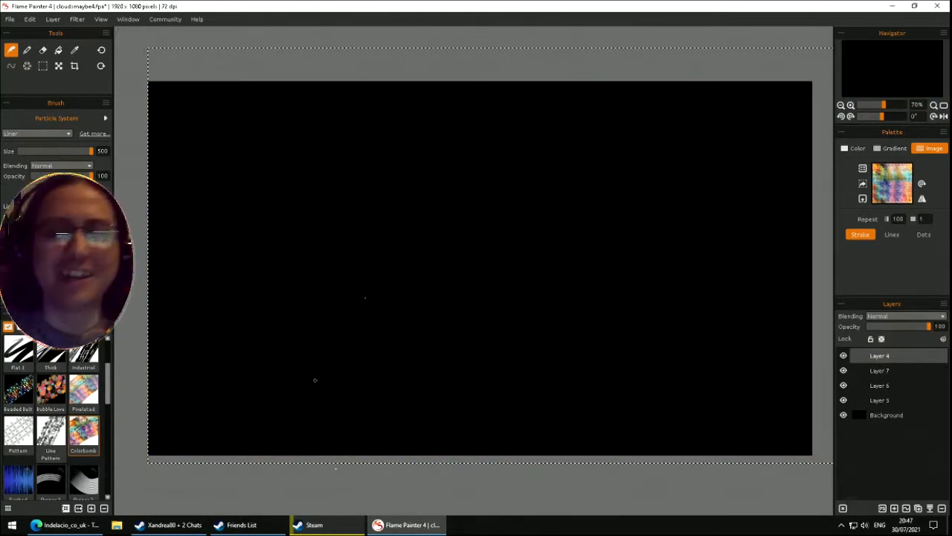
pyautogui.moveTo(233, 273); pyautogui.dragTo(906, 294)
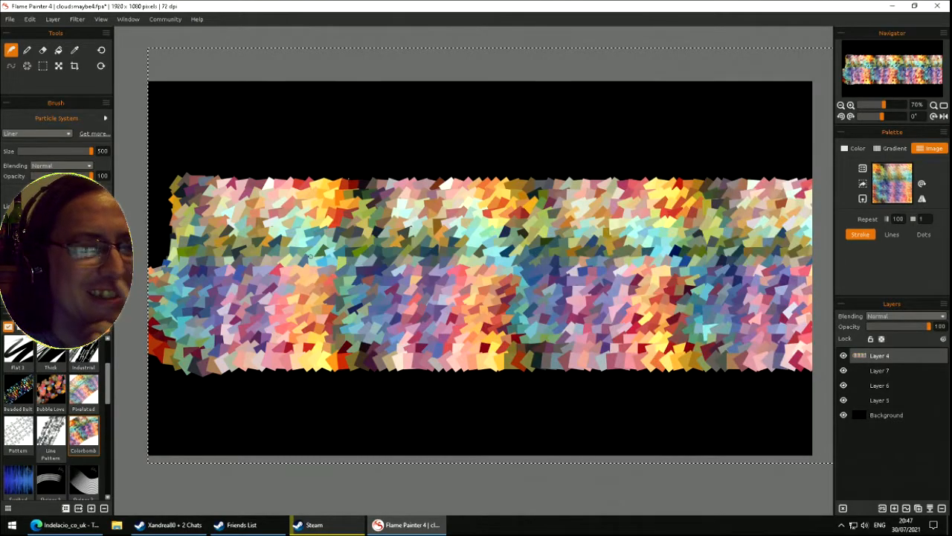
pyautogui.press('Delete')
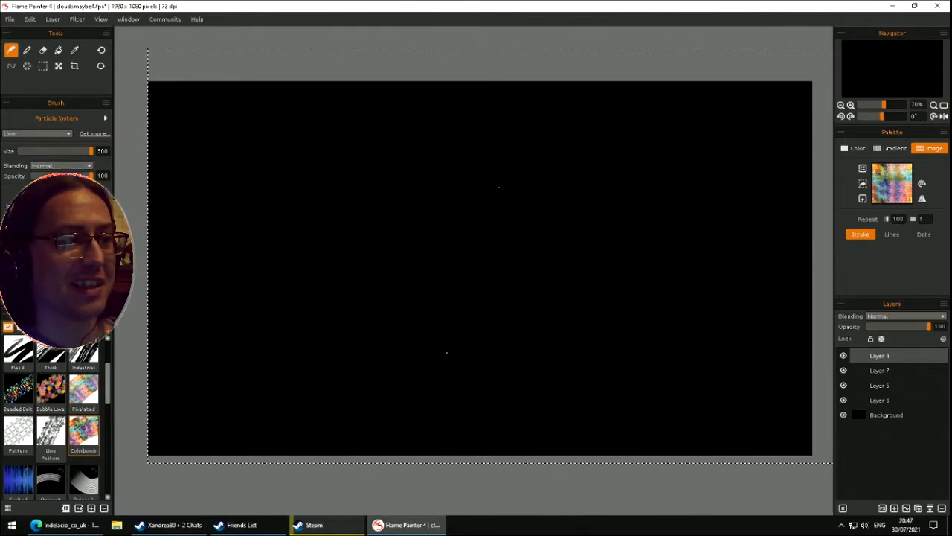
# - Try the Excited brush on Layer 4, undoing the first stroke and painting a spiky blue burst in the middle
pyautogui.click(33, 473)
pyautogui.moveTo(167, 262)
pyautogui.mouseDown()
pyautogui.moveTo(663, 230)
pyautogui.moveTo(746, 241)
pyautogui.moveTo(237, 272)
pyautogui.moveTo(253, 286)
pyautogui.moveTo(287, 276)
pyautogui.moveTo(823, 285)
pyautogui.moveTo(296, 319)
pyautogui.moveTo(521, 216)
pyautogui.moveTo(445, 127)
pyautogui.moveTo(656, 307)
pyautogui.moveTo(443, 254)
pyautogui.moveTo(340, 370)
pyautogui.moveTo(435, 305)
pyautogui.moveTo(410, 289)
pyautogui.moveTo(447, 297)
pyautogui.mouseUp()
pyautogui.hotkey('ctrl', 'z')
pyautogui.moveTo(481, 212)
pyautogui.mouseDown()
pyautogui.moveTo(365, 223)
pyautogui.moveTo(598, 283)
pyautogui.moveTo(789, 127)
pyautogui.mouseUp()
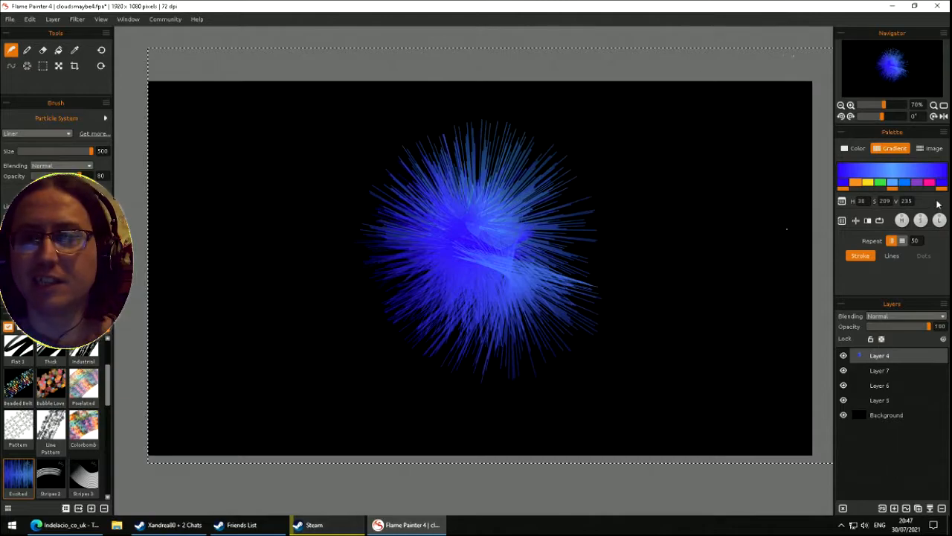
# - Load an orange-and-teal gradient from the Gradient Library, try it with the Excited brush, and clear Layer 4
pyautogui.click(841, 220)
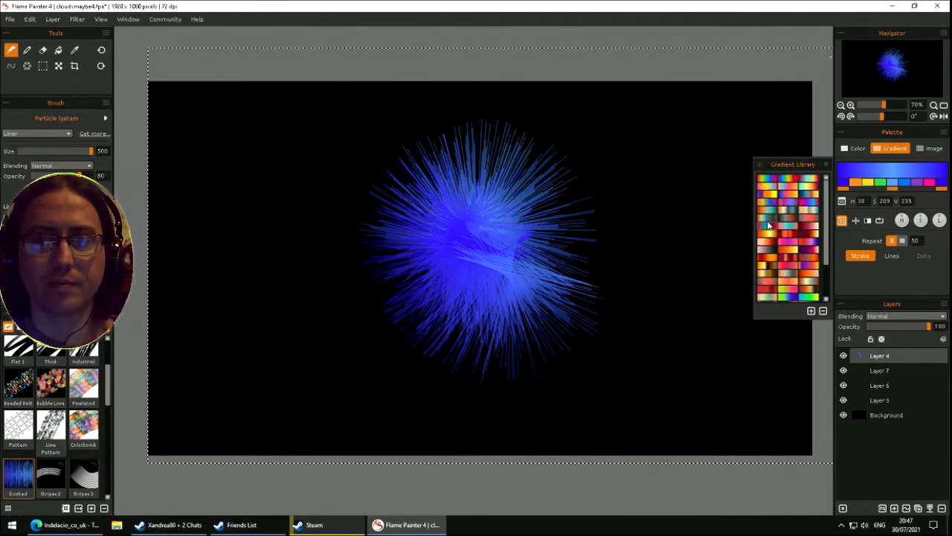
pyautogui.click(769, 221)
pyautogui.moveTo(588, 145)
pyautogui.mouseDown()
pyautogui.moveTo(426, 265)
pyautogui.moveTo(495, 220)
pyautogui.moveTo(451, 260)
pyautogui.moveTo(470, 250)
pyautogui.moveTo(337, 327)
pyautogui.moveTo(472, 215)
pyautogui.moveTo(457, 244)
pyautogui.moveTo(539, 210)
pyautogui.moveTo(446, 245)
pyautogui.moveTo(498, 186)
pyautogui.moveTo(402, 313)
pyautogui.moveTo(494, 309)
pyautogui.moveTo(469, 149)
pyautogui.moveTo(476, 235)
pyautogui.moveTo(316, 171)
pyautogui.moveTo(289, 226)
pyautogui.moveTo(529, 268)
pyautogui.moveTo(345, 300)
pyautogui.moveTo(470, 300)
pyautogui.moveTo(503, 311)
pyautogui.moveTo(426, 223)
pyautogui.moveTo(357, 230)
pyautogui.moveTo(413, 235)
pyautogui.mouseUp()
pyautogui.press('Delete')
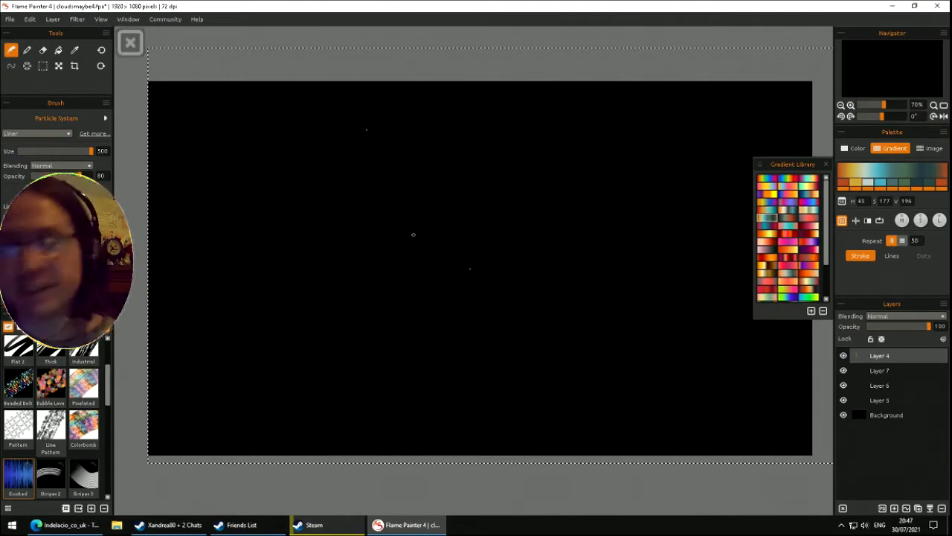
# - Paint a large white arch across Layer 4 with the Stripes 2 brush at size 72
pyautogui.click(64, 483)
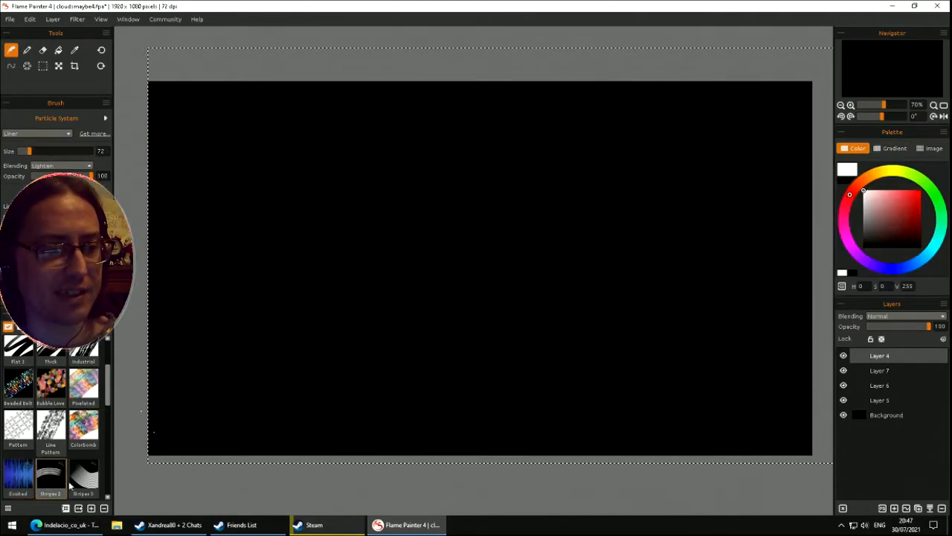
pyautogui.moveTo(191, 323)
pyautogui.mouseDown()
pyautogui.moveTo(489, 156)
pyautogui.moveTo(585, 449)
pyautogui.mouseUp()
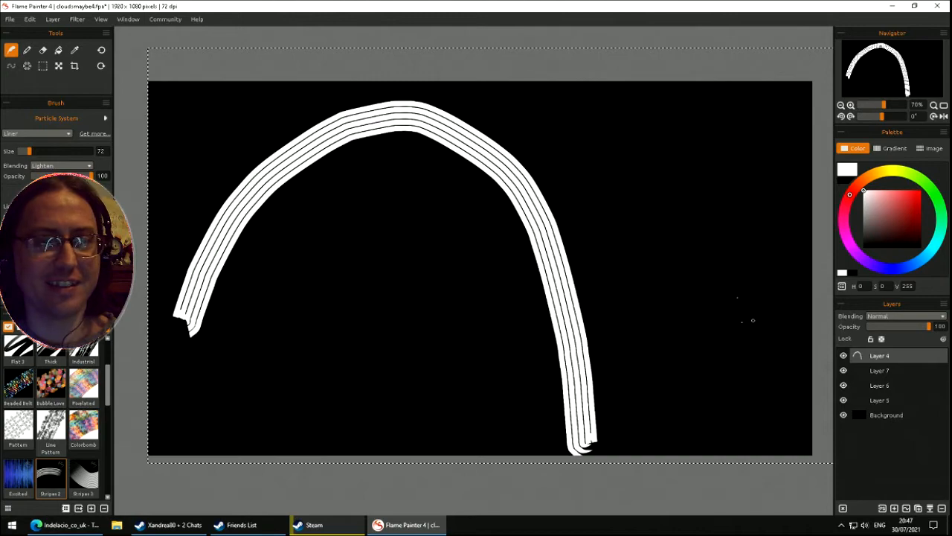
# - Try grouping the Palette with the Navigator, switch between the two, and dock the Palette back below the Navigator
pyautogui.moveTo(903, 132); pyautogui.dragTo(894, 90)
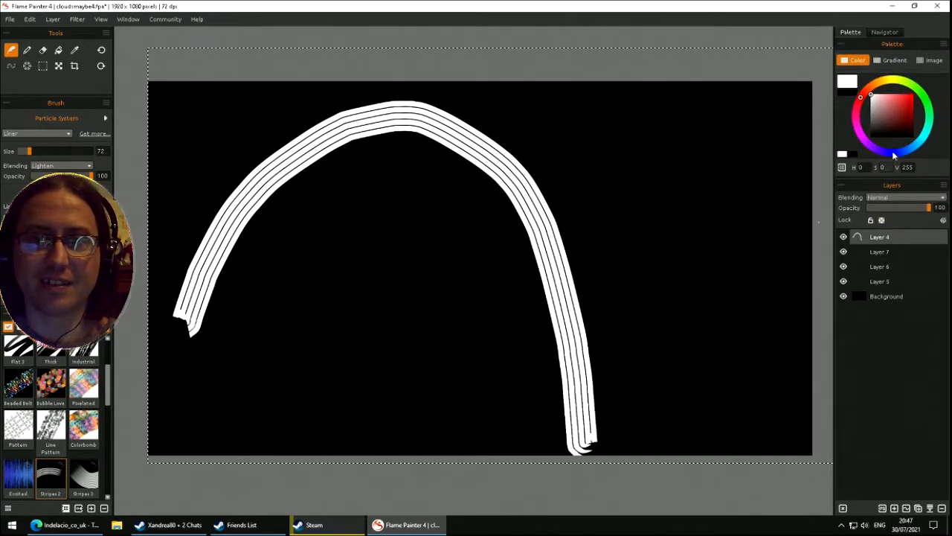
pyautogui.click(881, 34)
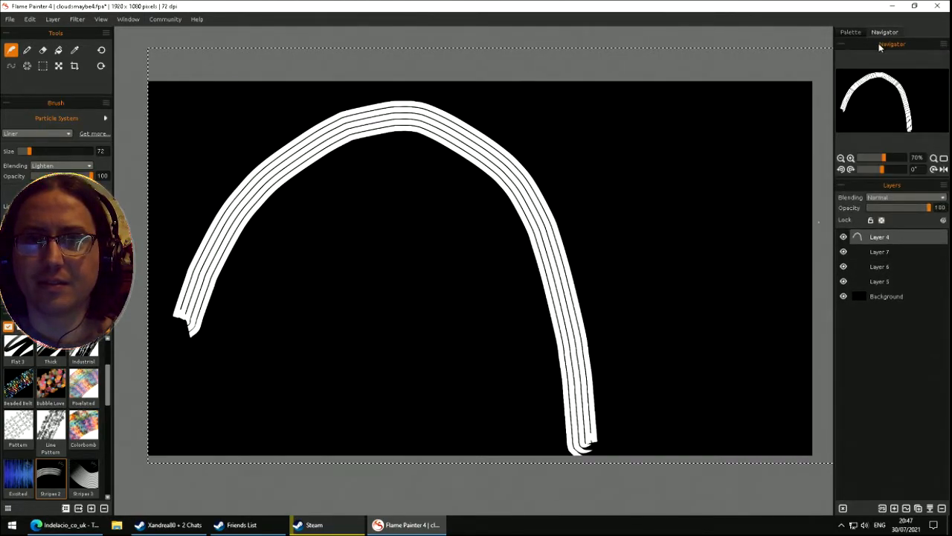
pyautogui.click(851, 34)
pyautogui.click(874, 35)
pyautogui.click(860, 34)
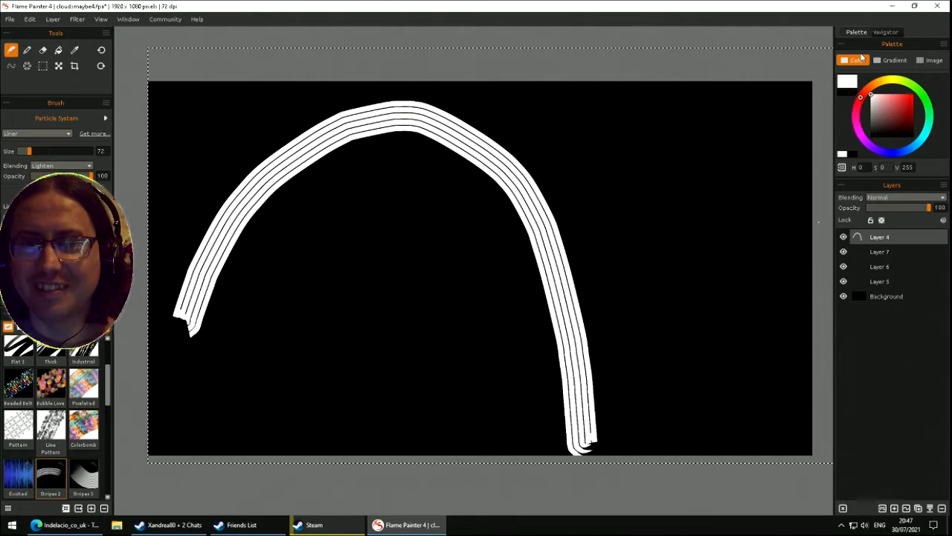
pyautogui.click(879, 33)
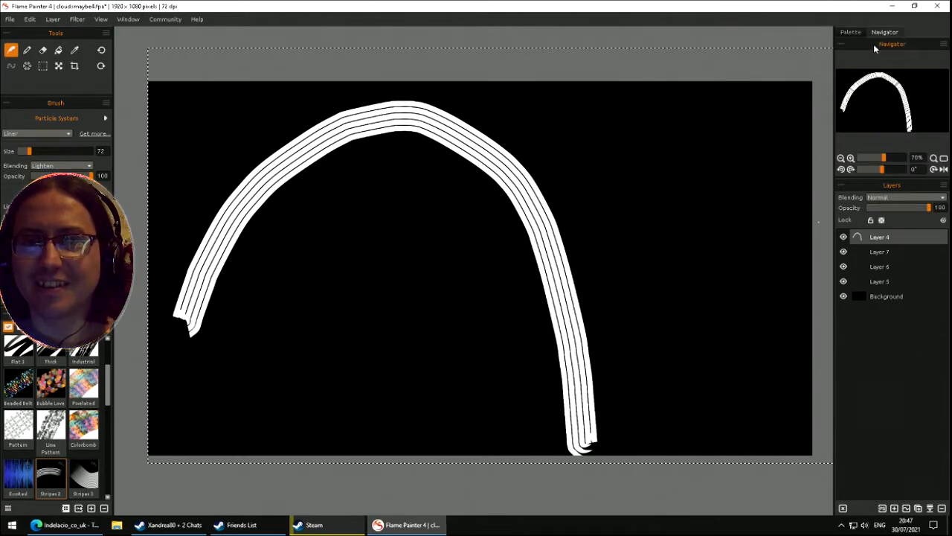
pyautogui.click(854, 37)
pyautogui.moveTo(896, 45); pyautogui.dragTo(897, 133)
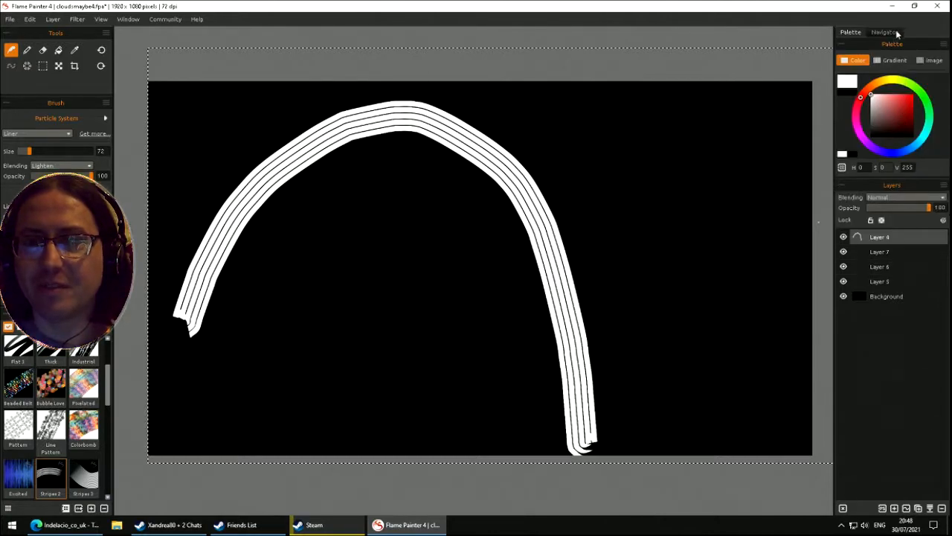
pyautogui.moveTo(897, 58); pyautogui.dragTo(900, 212)
# - Try the Stripes 2 brush with a repeating gradient, switching to the rainbow gradient for a second arch, and clear Layer 4
pyautogui.click(890, 154)
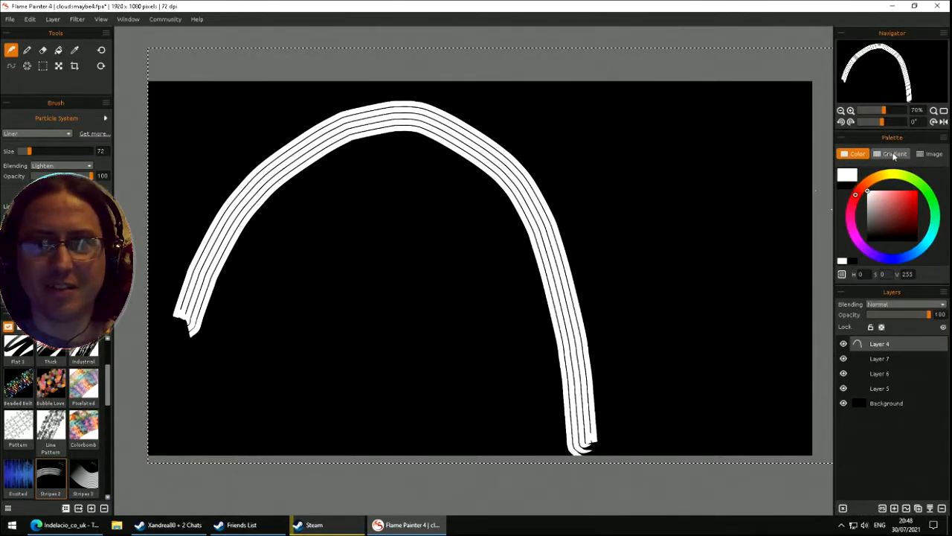
pyautogui.moveTo(243, 337)
pyautogui.mouseDown()
pyautogui.moveTo(334, 196)
pyautogui.moveTo(534, 393)
pyautogui.mouseUp()
pyautogui.click(766, 184)
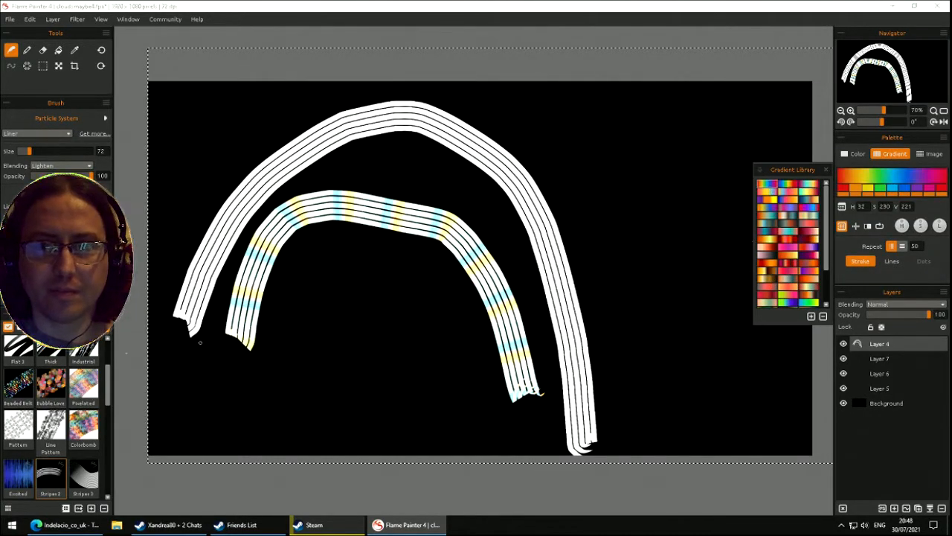
pyautogui.moveTo(192, 381)
pyautogui.mouseDown()
pyautogui.moveTo(446, 138)
pyautogui.moveTo(599, 394)
pyautogui.moveTo(585, 390)
pyautogui.mouseUp()
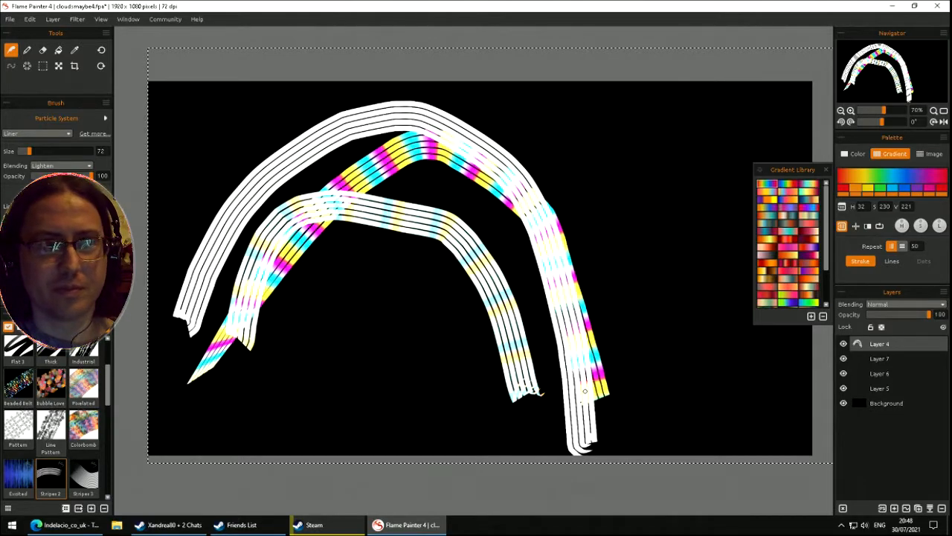
pyautogui.press('Delete')
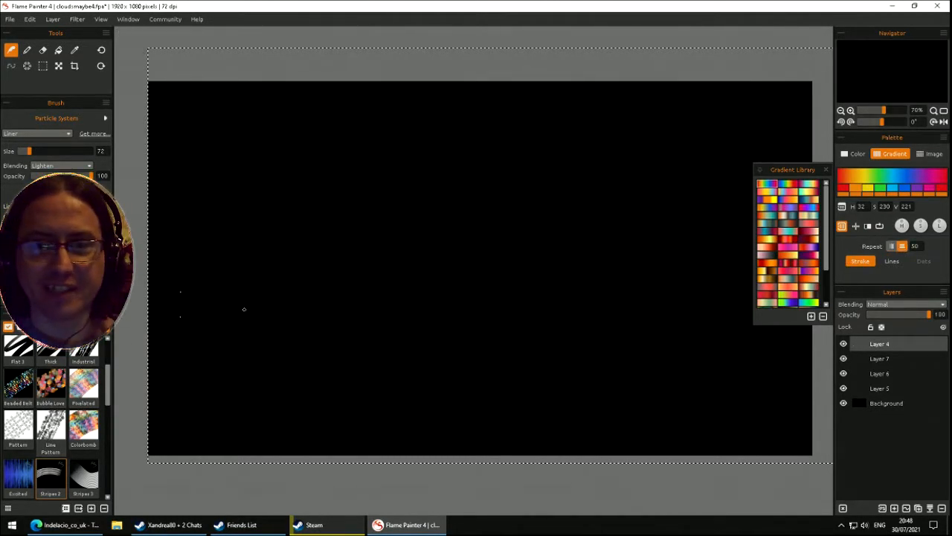
# - Paint Stripes 2 arches with the rainbow gradient and the pink-yellow-blue gradient coloured across the stripes, and clear Layer 4
pyautogui.moveTo(218, 375)
pyautogui.mouseDown()
pyautogui.moveTo(525, 342)
pyautogui.moveTo(520, 352)
pyautogui.mouseUp()
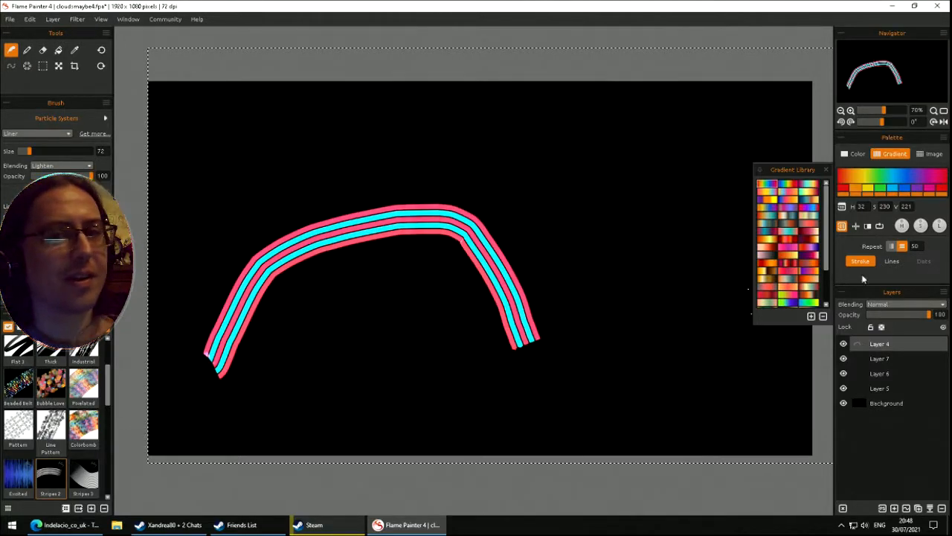
pyautogui.click(773, 192)
pyautogui.moveTo(274, 362)
pyautogui.mouseDown()
pyautogui.moveTo(549, 404)
pyautogui.moveTo(553, 390)
pyautogui.mouseUp()
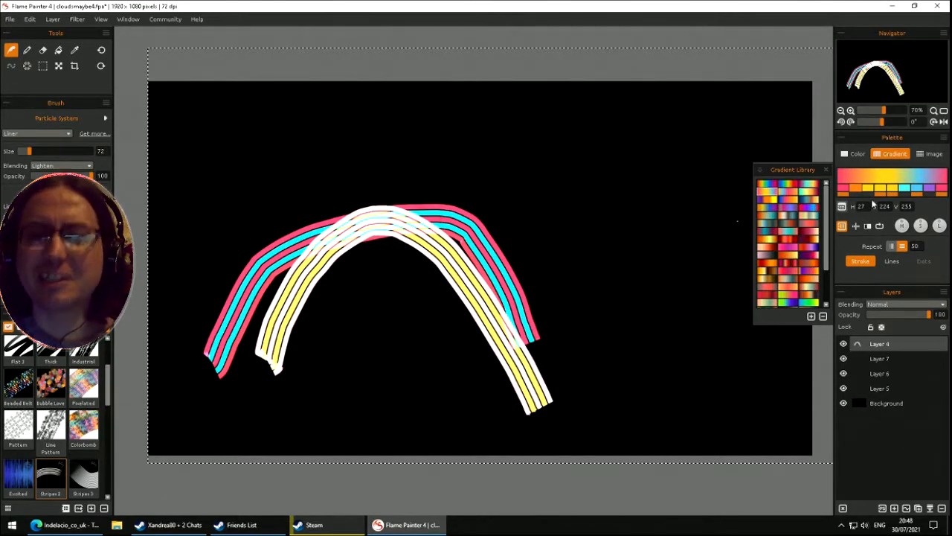
pyautogui.moveTo(220, 424); pyautogui.dragTo(699, 394)
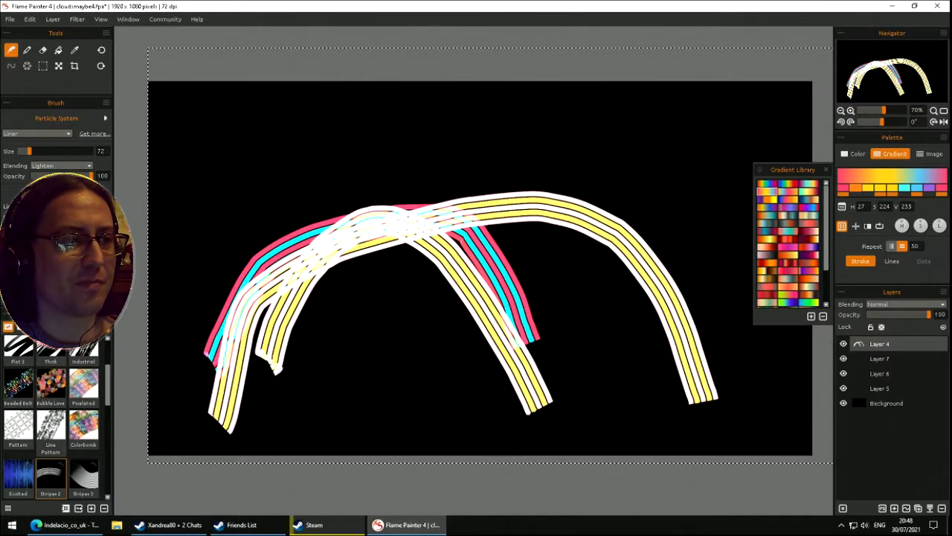
pyautogui.moveTo(253, 290)
pyautogui.mouseDown()
pyautogui.moveTo(480, 207)
pyautogui.moveTo(524, 298)
pyautogui.mouseUp()
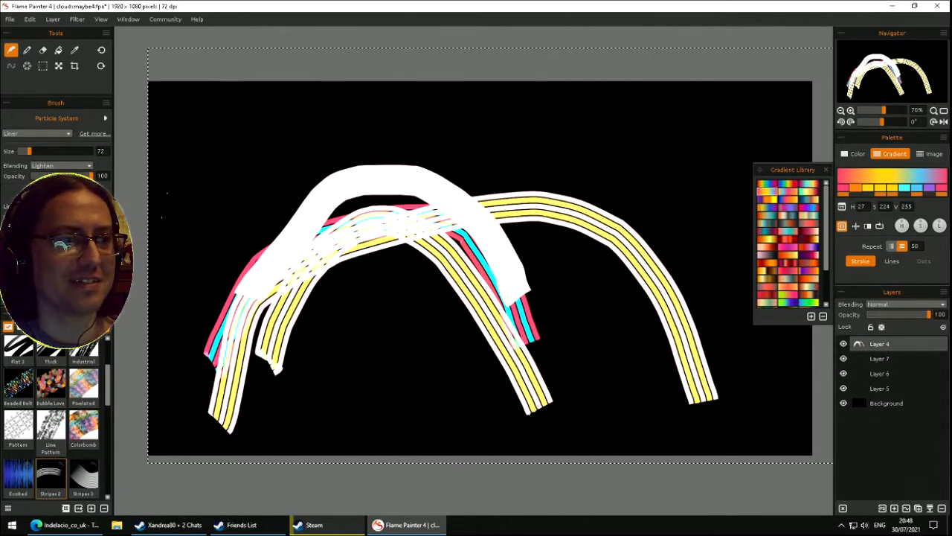
pyautogui.moveTo(224, 194)
pyautogui.mouseDown()
pyautogui.moveTo(349, 162)
pyautogui.moveTo(405, 205)
pyautogui.mouseUp()
pyautogui.press('Delete')
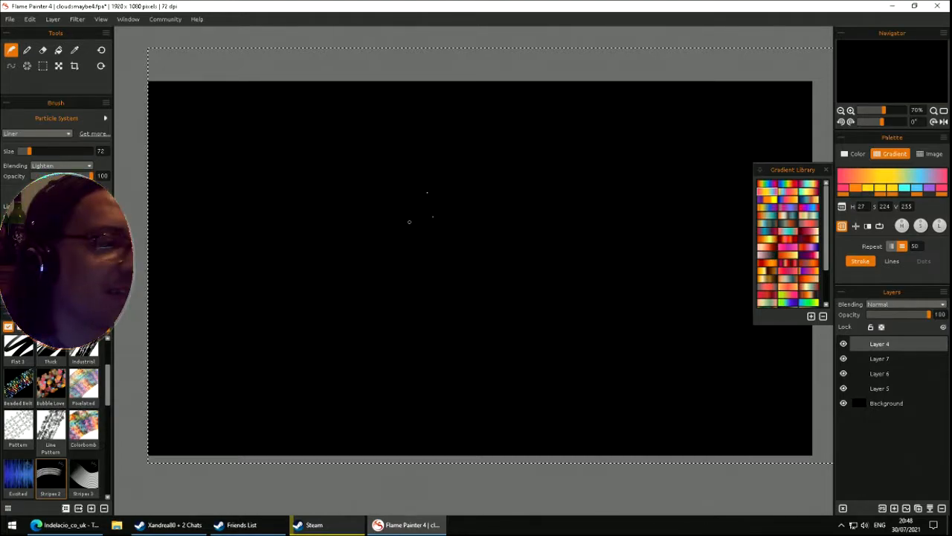
# - Try the Stripes 3 brush at size 200 in white and with the pink-yellow-blue gradient, and clear Layer 4
pyautogui.click(83, 476)
pyautogui.moveTo(301, 330); pyautogui.dragTo(338, 260)
pyautogui.moveTo(619, 275); pyautogui.dragTo(613, 288)
pyautogui.click(890, 154)
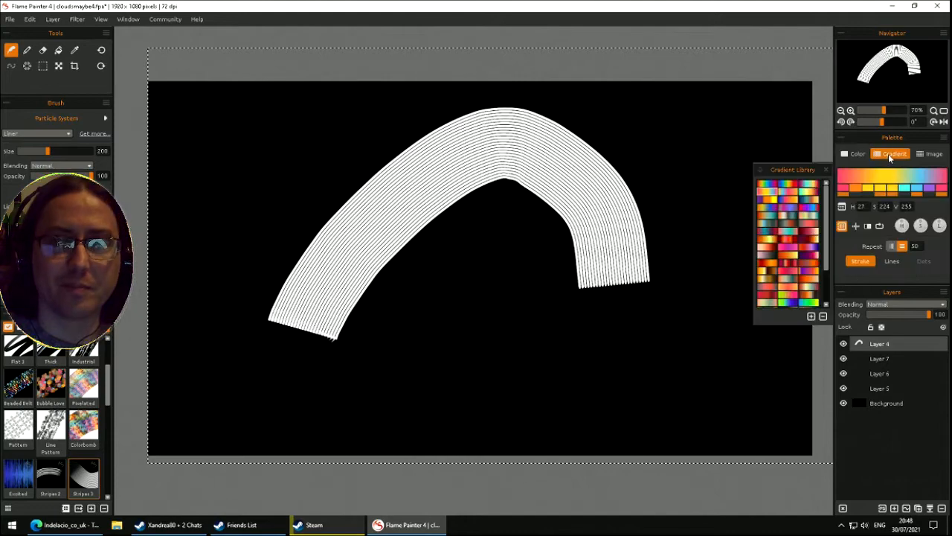
pyautogui.moveTo(491, 263)
pyautogui.mouseDown()
pyautogui.moveTo(472, 243)
pyautogui.moveTo(258, 294)
pyautogui.moveTo(279, 337)
pyautogui.mouseUp()
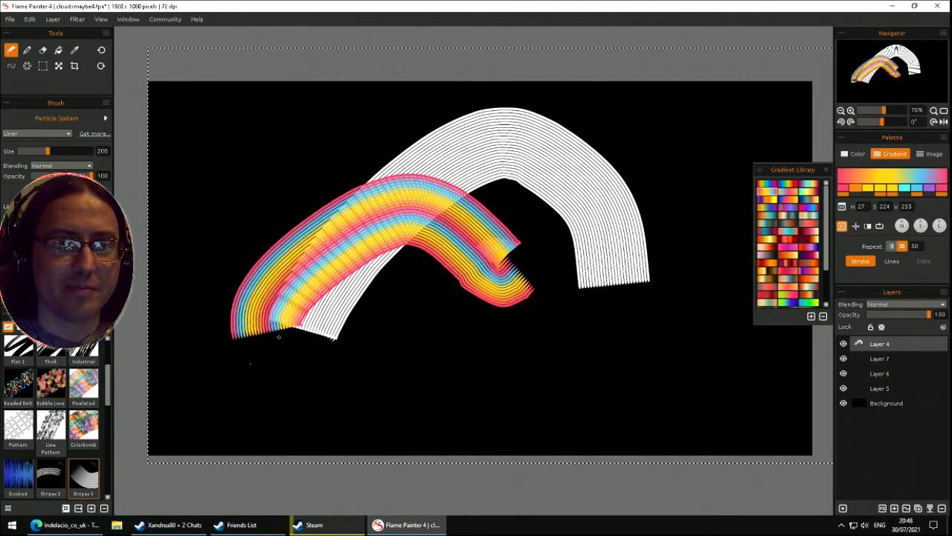
pyautogui.moveTo(214, 393)
pyautogui.mouseDown()
pyautogui.moveTo(231, 423)
pyautogui.moveTo(697, 293)
pyautogui.mouseUp()
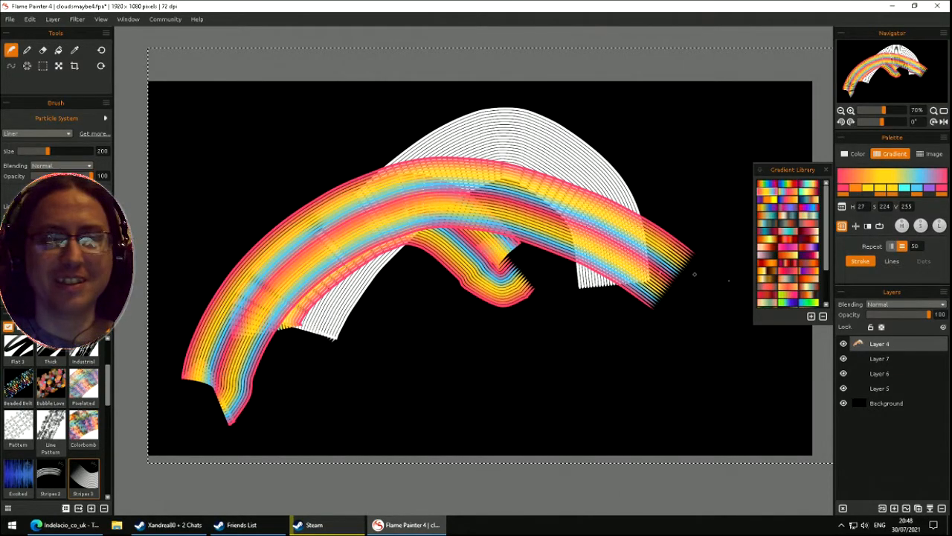
pyautogui.press('Delete')
# - Paint Stripes 3 arches with the pink-yellow-blue gradient and the rainbow gradient, clearing Layer 4 before repainting a single rainbow arch
pyautogui.moveTo(201, 365)
pyautogui.mouseDown()
pyautogui.moveTo(206, 330)
pyautogui.moveTo(415, 221)
pyautogui.moveTo(479, 371)
pyautogui.mouseUp()
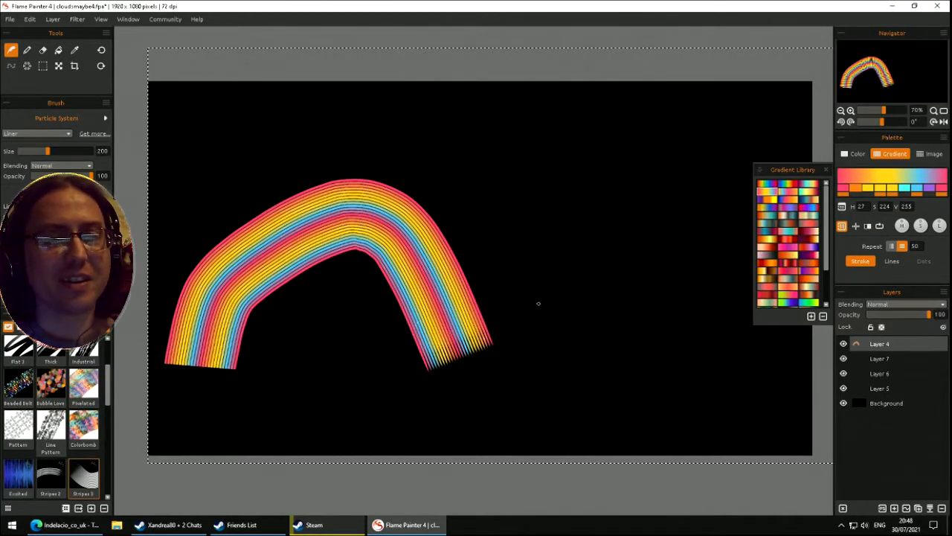
pyautogui.click(767, 186)
pyautogui.moveTo(251, 340)
pyautogui.mouseDown()
pyautogui.moveTo(268, 364)
pyautogui.moveTo(600, 328)
pyautogui.moveTo(624, 350)
pyautogui.mouseUp()
pyautogui.press('Delete')
pyautogui.moveTo(223, 339)
pyautogui.mouseDown()
pyautogui.moveTo(237, 208)
pyautogui.moveTo(489, 268)
pyautogui.moveTo(492, 334)
pyautogui.mouseUp()
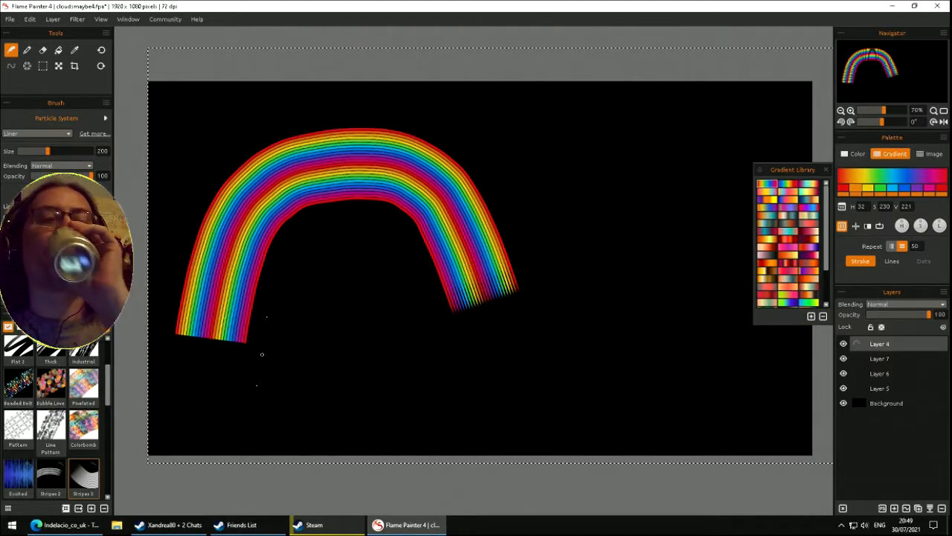
# - Try the Paved Charm brush at size 200 with broad white brick-patterned strokes, clearing Layer 4 between attempts and at the end
pyautogui.scroll(-3, 2, 386)
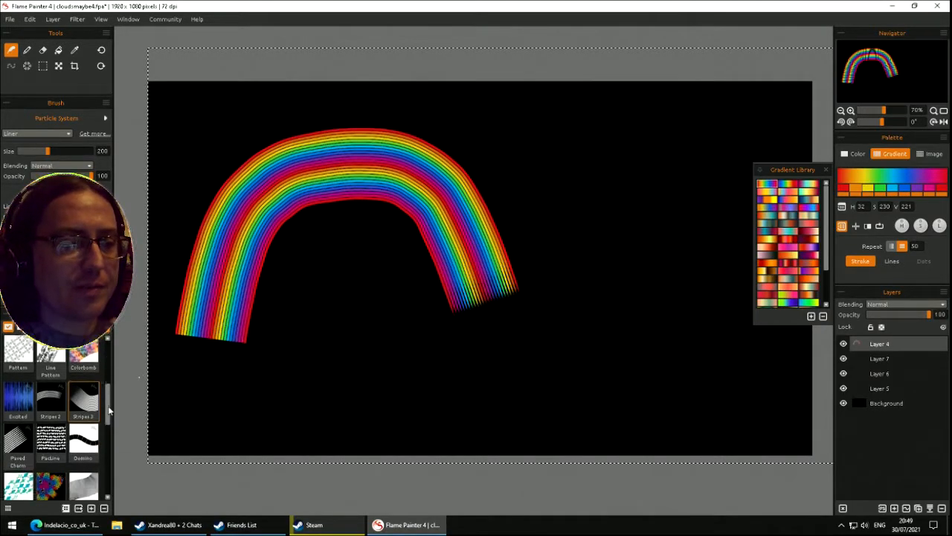
pyautogui.click(17, 376)
pyautogui.moveTo(204, 389)
pyautogui.mouseDown()
pyautogui.moveTo(409, 307)
pyautogui.moveTo(587, 372)
pyautogui.mouseUp()
pyautogui.moveTo(317, 288); pyautogui.dragTo(214, 279)
pyautogui.press('Delete')
pyautogui.moveTo(245, 354)
pyautogui.mouseDown()
pyautogui.moveTo(241, 376)
pyautogui.moveTo(530, 266)
pyautogui.moveTo(561, 272)
pyautogui.mouseUp()
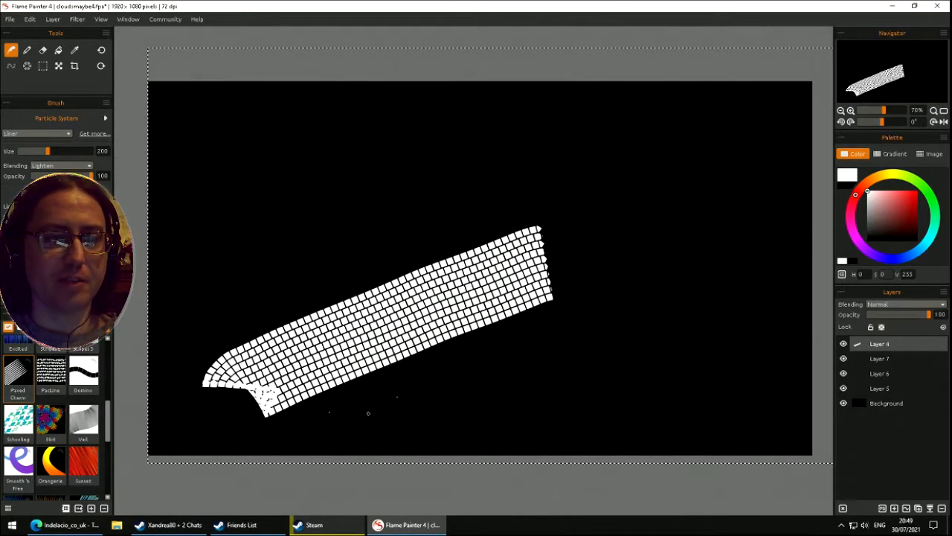
pyautogui.moveTo(365, 413)
pyautogui.mouseDown()
pyautogui.moveTo(617, 291)
pyautogui.moveTo(625, 268)
pyautogui.mouseUp()
pyautogui.press('Delete')
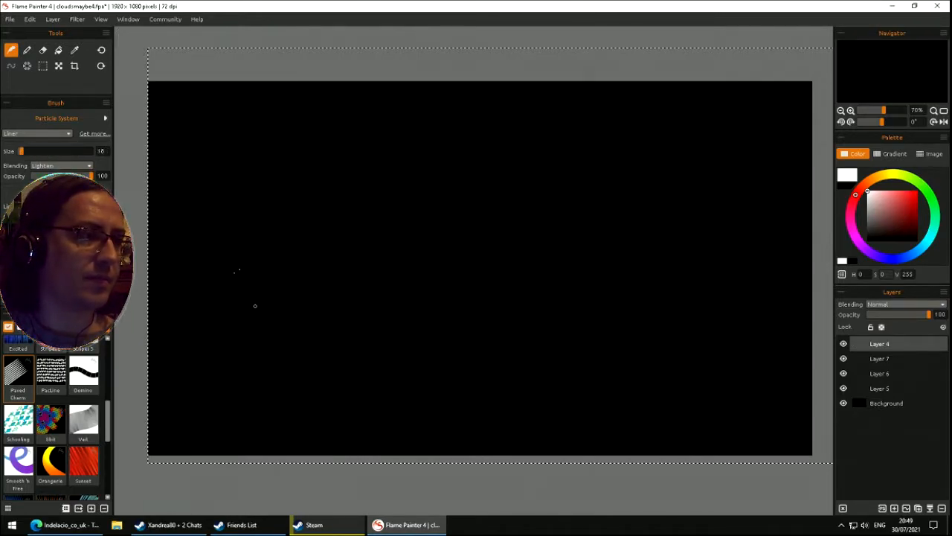
# - Compare a thin Paved Charm stroke with a wider one at size 92, and clear Layer 4
pyautogui.moveTo(256, 318); pyautogui.dragTo(348, 239)
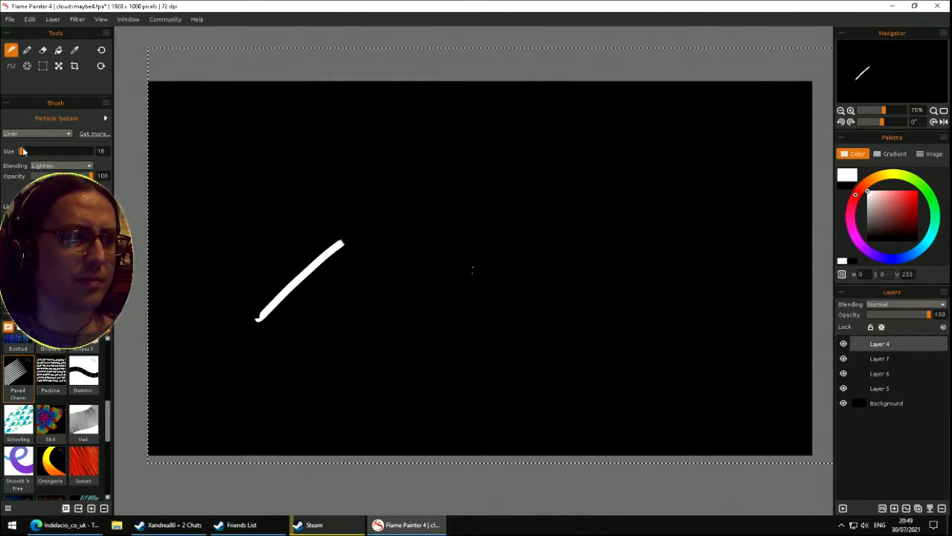
pyautogui.moveTo(346, 330); pyautogui.dragTo(390, 299)
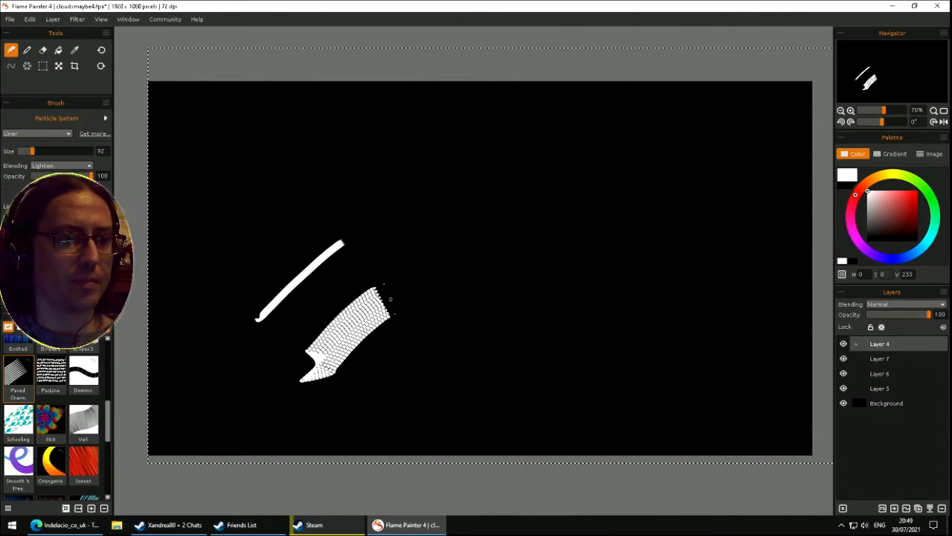
pyautogui.press('Delete')
# - Paint several short, angled Paved Charm strokes at size 92 across the lower half of Layer 4, and clear the layer
pyautogui.moveTo(276, 365); pyautogui.dragTo(344, 292)
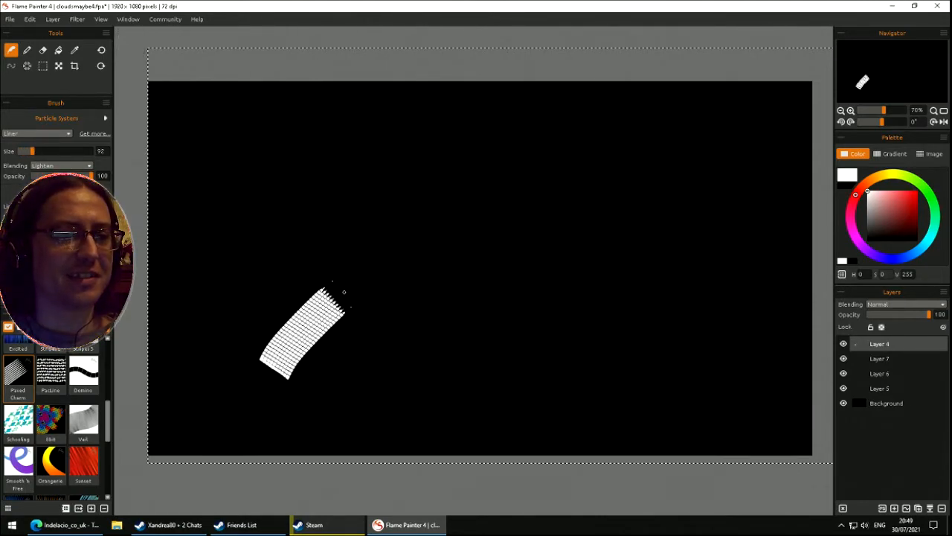
pyautogui.moveTo(253, 372)
pyautogui.mouseDown()
pyautogui.moveTo(306, 420)
pyautogui.moveTo(323, 394)
pyautogui.moveTo(361, 386)
pyautogui.moveTo(323, 424)
pyautogui.moveTo(368, 383)
pyautogui.mouseUp()
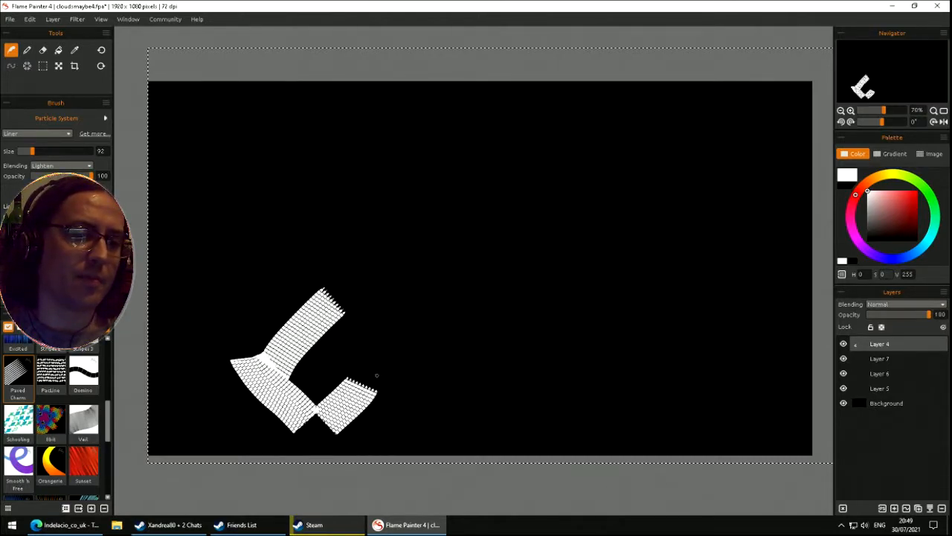
pyautogui.moveTo(417, 349)
pyautogui.mouseDown()
pyautogui.moveTo(490, 251)
pyautogui.moveTo(539, 275)
pyautogui.moveTo(562, 273)
pyautogui.mouseUp()
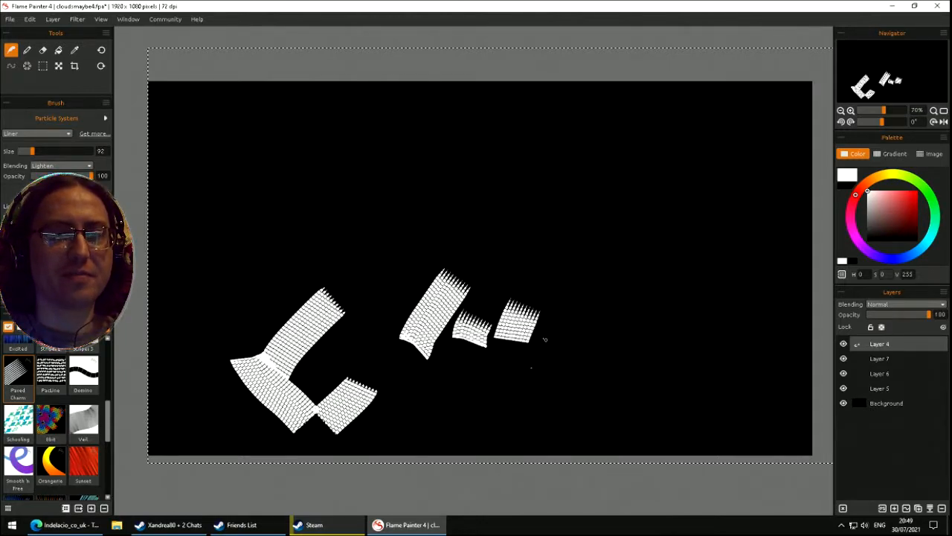
pyautogui.moveTo(543, 345); pyautogui.dragTo(618, 302)
pyautogui.moveTo(624, 394); pyautogui.dragTo(692, 333)
pyautogui.moveTo(598, 379); pyautogui.dragTo(674, 175)
pyautogui.press('Delete')
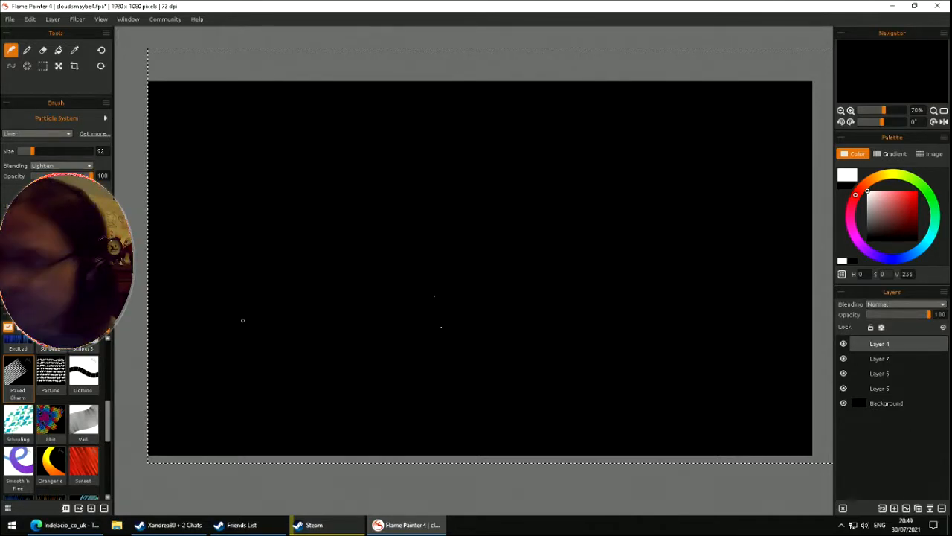
# - Try the PacLine brush at size 278 in white, discarding the first strokes and painting one row across the canvas's upper edge
pyautogui.click(44, 381)
pyautogui.moveTo(229, 330)
pyautogui.mouseDown()
pyautogui.moveTo(311, 148)
pyautogui.moveTo(457, 298)
pyautogui.mouseUp()
pyautogui.moveTo(395, 285)
pyautogui.mouseDown()
pyautogui.moveTo(365, 142)
pyautogui.moveTo(349, 337)
pyautogui.moveTo(565, 210)
pyautogui.moveTo(535, 297)
pyautogui.moveTo(372, 268)
pyautogui.moveTo(320, 224)
pyautogui.mouseUp()
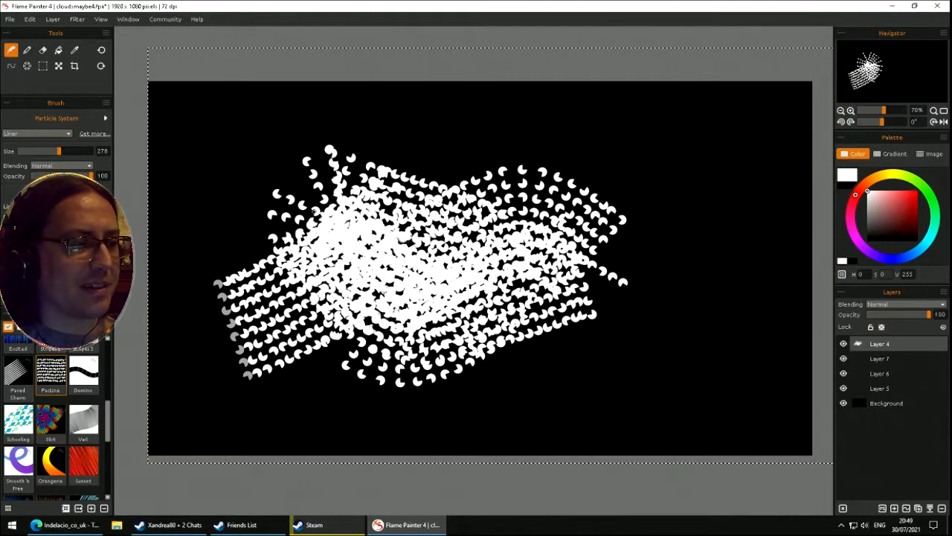
pyautogui.press('Delete')
pyautogui.moveTo(210, 219)
pyautogui.mouseDown()
pyautogui.moveTo(597, 206)
pyautogui.moveTo(733, 219)
pyautogui.moveTo(781, 268)
pyautogui.moveTo(781, 322)
pyautogui.moveTo(559, 382)
pyautogui.moveTo(273, 371)
pyautogui.moveTo(160, 344)
pyautogui.moveTo(297, 298)
pyautogui.moveTo(550, 305)
pyautogui.moveTo(659, 279)
pyautogui.mouseUp()
pyautogui.hotkey('ctrl', 'z')
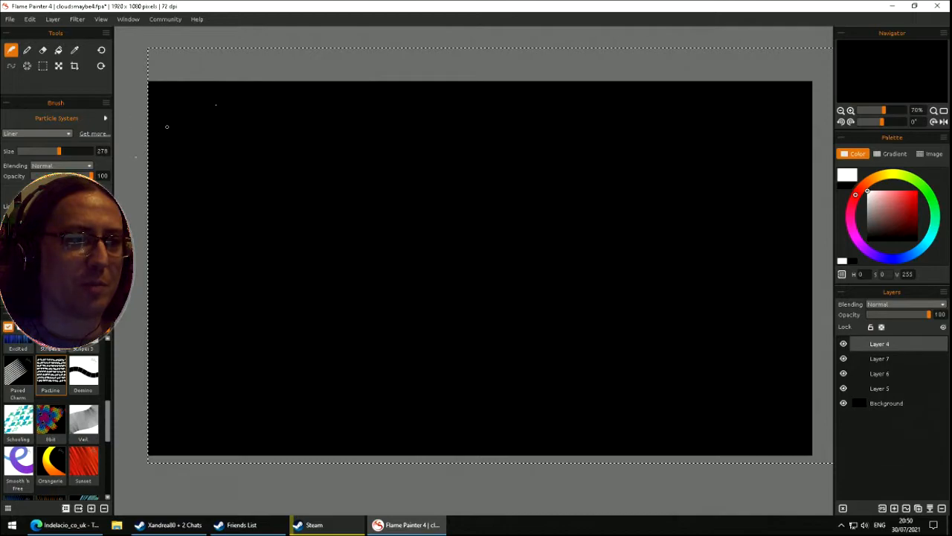
pyautogui.moveTo(167, 122)
pyautogui.mouseDown()
pyautogui.moveTo(538, 115)
pyautogui.moveTo(818, 93)
pyautogui.moveTo(807, 160)
pyautogui.mouseUp()
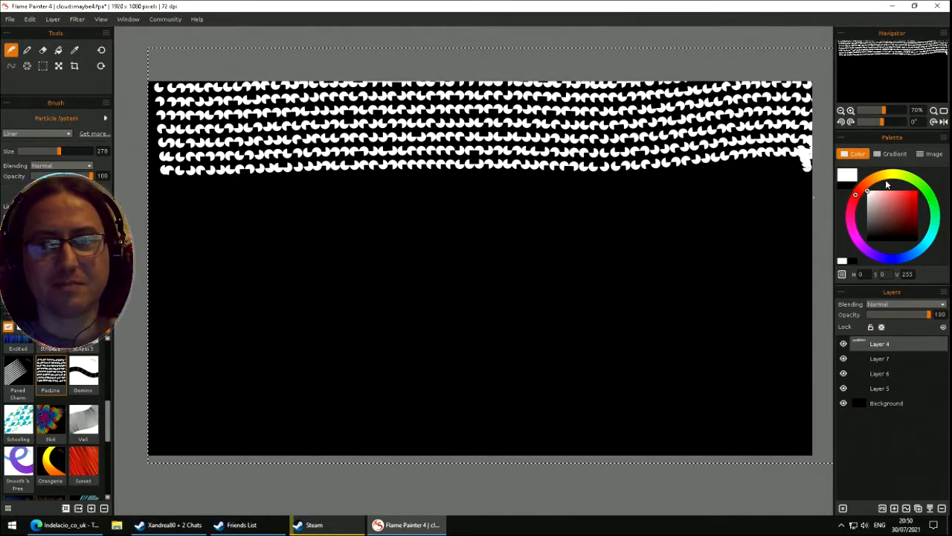
# - Replace the white row with winding PacLine rows in yellow (H 59, S 227, V 245) covering Layer 4, and clear the layer
pyautogui.click(894, 175)
pyautogui.press('Delete')
pyautogui.moveTo(878, 200); pyautogui.dragTo(911, 195)
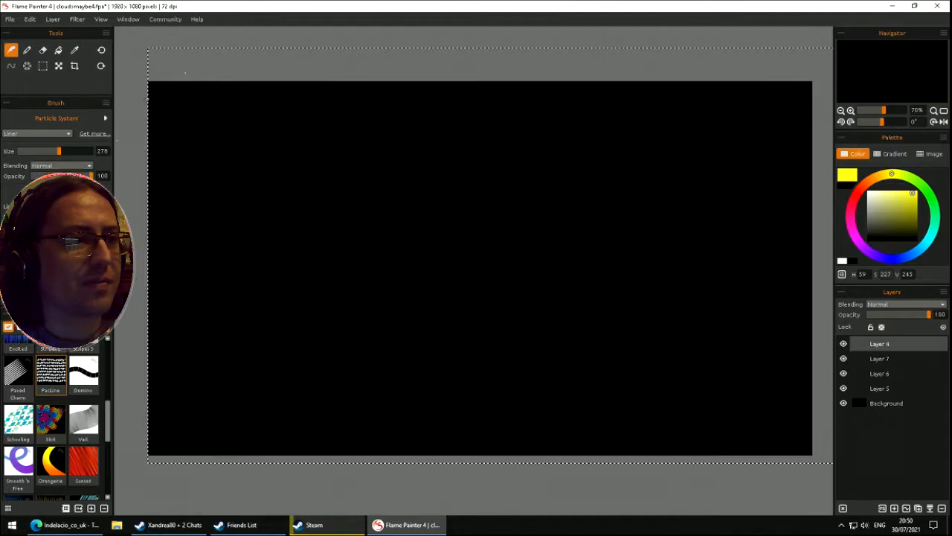
pyautogui.moveTo(204, 112)
pyautogui.mouseDown()
pyautogui.moveTo(689, 100)
pyautogui.moveTo(793, 125)
pyautogui.moveTo(782, 221)
pyautogui.moveTo(632, 193)
pyautogui.moveTo(416, 196)
pyautogui.mouseUp()
pyautogui.moveTo(272, 196)
pyautogui.mouseDown()
pyautogui.moveTo(146, 207)
pyautogui.moveTo(143, 164)
pyautogui.moveTo(250, 295)
pyautogui.moveTo(305, 286)
pyautogui.moveTo(365, 295)
pyautogui.moveTo(622, 285)
pyautogui.moveTo(721, 289)
pyautogui.moveTo(799, 308)
pyautogui.moveTo(762, 381)
pyautogui.moveTo(715, 390)
pyautogui.moveTo(499, 347)
pyautogui.moveTo(223, 363)
pyautogui.moveTo(122, 399)
pyautogui.moveTo(294, 447)
pyautogui.moveTo(487, 439)
pyautogui.moveTo(588, 418)
pyautogui.moveTo(777, 424)
pyautogui.moveTo(800, 424)
pyautogui.mouseUp()
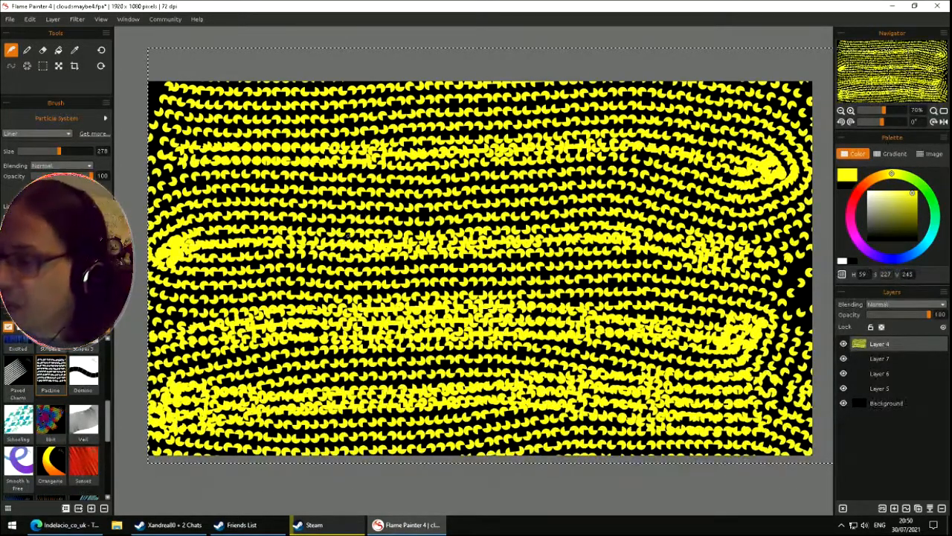
pyautogui.press('Delete')
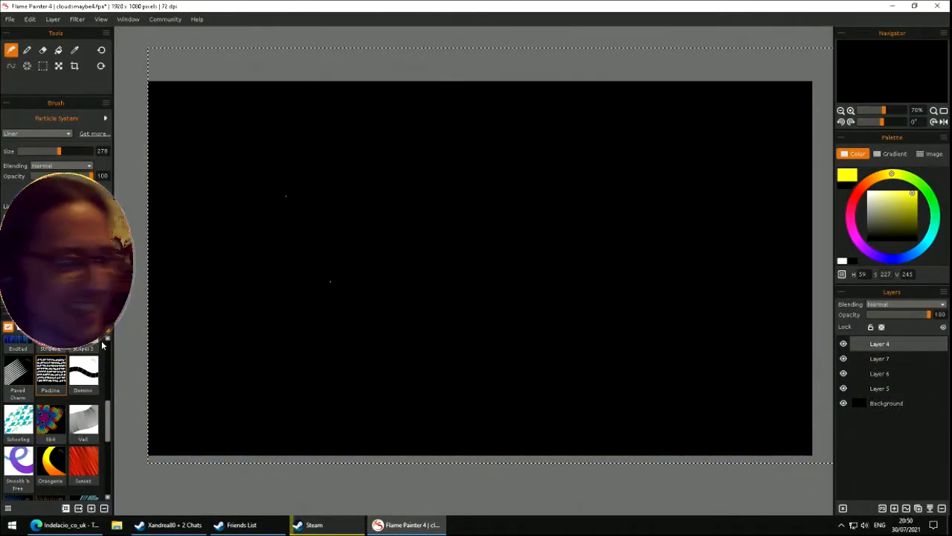
# - Try the Domino brush at size 92 with the rainbow gradient, painting a looping track and a wavy line, and clear Layer 4
pyautogui.click(91, 385)
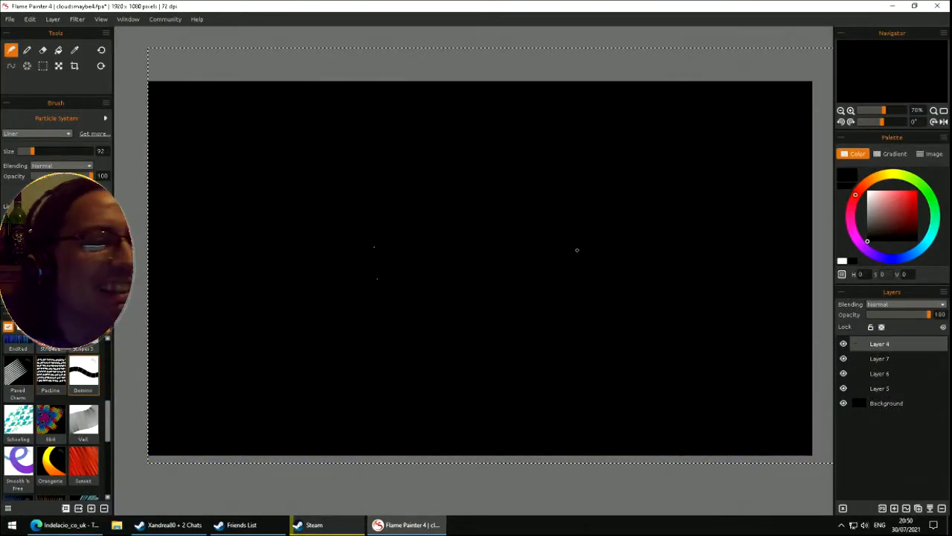
pyautogui.click(895, 153)
pyautogui.moveTo(635, 187)
pyautogui.mouseDown()
pyautogui.moveTo(435, 210)
pyautogui.moveTo(358, 343)
pyautogui.moveTo(209, 293)
pyautogui.moveTo(248, 213)
pyautogui.moveTo(398, 129)
pyautogui.moveTo(502, 134)
pyautogui.moveTo(636, 166)
pyautogui.moveTo(686, 190)
pyautogui.moveTo(697, 250)
pyautogui.moveTo(584, 339)
pyautogui.moveTo(332, 398)
pyautogui.moveTo(249, 445)
pyautogui.moveTo(199, 431)
pyautogui.moveTo(167, 366)
pyautogui.moveTo(162, 322)
pyautogui.moveTo(215, 149)
pyautogui.moveTo(302, 111)
pyautogui.moveTo(720, 276)
pyautogui.moveTo(384, 375)
pyautogui.moveTo(348, 412)
pyautogui.moveTo(499, 381)
pyautogui.moveTo(638, 335)
pyautogui.moveTo(642, 372)
pyautogui.mouseUp()
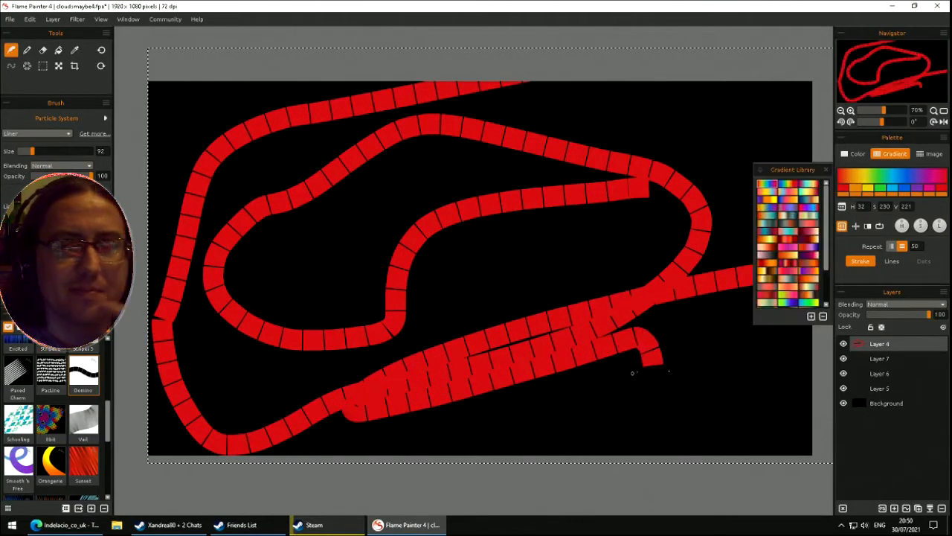
pyautogui.press('Delete')
pyautogui.moveTo(202, 320)
pyautogui.mouseDown()
pyautogui.moveTo(240, 266)
pyautogui.moveTo(314, 309)
pyautogui.moveTo(535, 242)
pyautogui.moveTo(576, 212)
pyautogui.mouseUp()
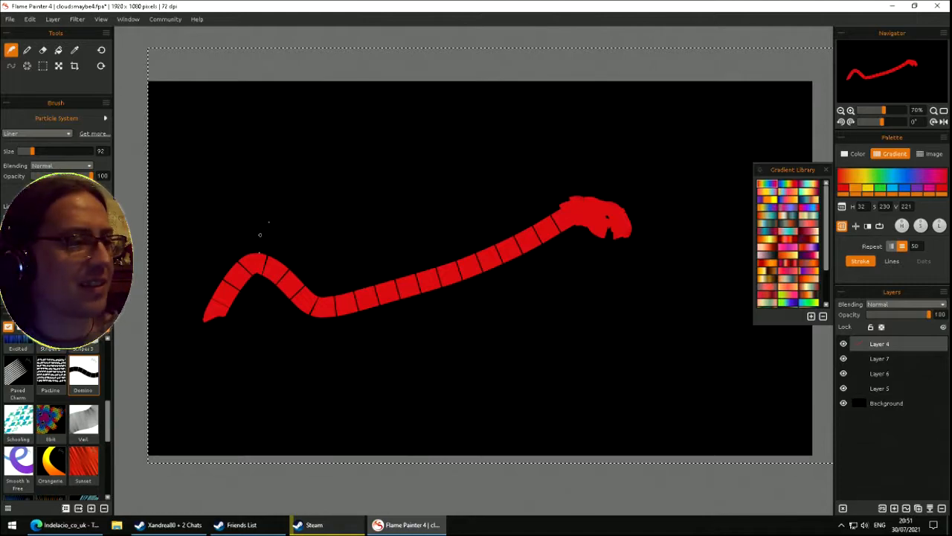
pyautogui.press('Delete')
# - Try the Schooling brush at size 300, covering most of Layer 4 with overlapping rows of fish, and clear the layer
pyautogui.click(22, 429)
pyautogui.moveTo(214, 305)
pyautogui.mouseDown()
pyautogui.moveTo(517, 248)
pyautogui.moveTo(700, 238)
pyautogui.mouseUp()
pyautogui.moveTo(800, 206)
pyautogui.mouseDown()
pyautogui.moveTo(427, 181)
pyautogui.moveTo(279, 198)
pyautogui.mouseUp()
pyautogui.press('Delete')
pyautogui.moveTo(153, 134)
pyautogui.mouseDown()
pyautogui.moveTo(517, 125)
pyautogui.moveTo(574, 238)
pyautogui.moveTo(160, 242)
pyautogui.moveTo(788, 297)
pyautogui.moveTo(188, 409)
pyautogui.moveTo(305, 379)
pyautogui.moveTo(168, 417)
pyautogui.moveTo(714, 349)
pyautogui.moveTo(186, 282)
pyautogui.moveTo(238, 328)
pyautogui.mouseUp()
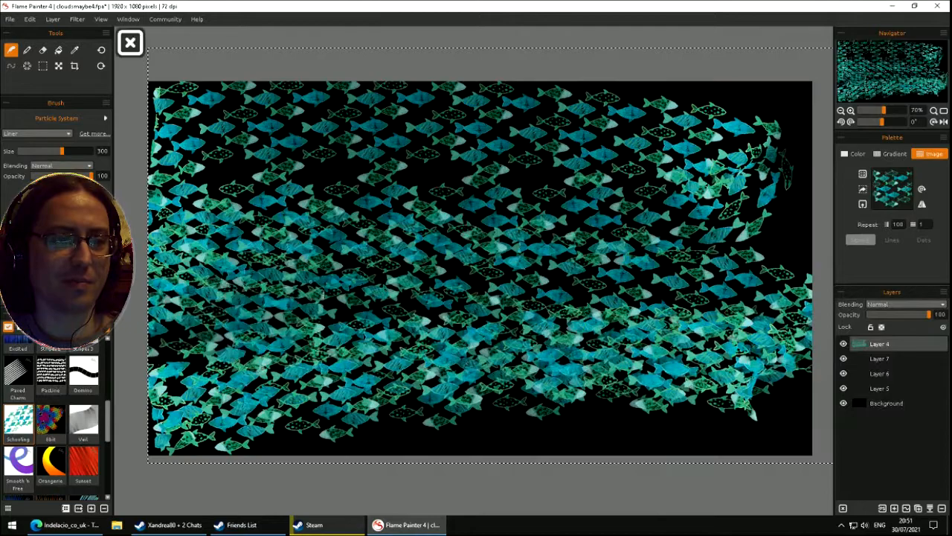
pyautogui.press('Delete')
# - Paint separate Schooling fish bands across the middle and lower part of Layer 4, and clear the layer
pyautogui.moveTo(257, 253)
pyautogui.mouseDown()
pyautogui.moveTo(420, 271)
pyautogui.moveTo(445, 244)
pyautogui.moveTo(721, 279)
pyautogui.mouseUp()
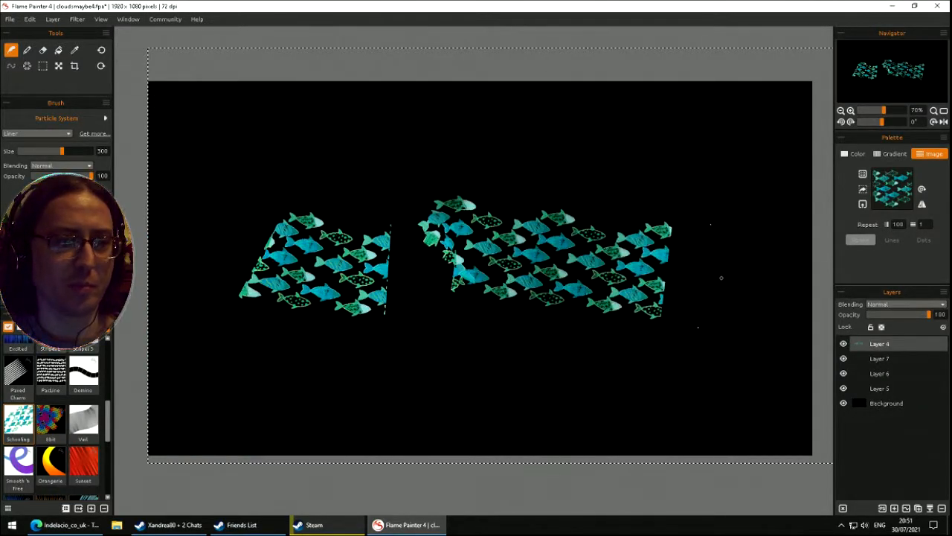
pyautogui.moveTo(770, 344); pyautogui.dragTo(342, 348)
pyautogui.moveTo(175, 350)
pyautogui.mouseDown()
pyautogui.moveTo(506, 372)
pyautogui.moveTo(662, 357)
pyautogui.mouseUp()
pyautogui.press('Delete')
# - Try three alternating rows of Schooling fish, clear Layer 4, and paint a single fish band across the canvas's upper edge
pyautogui.moveTo(767, 156); pyautogui.dragTo(232, 186)
pyautogui.moveTo(180, 289)
pyautogui.mouseDown()
pyautogui.moveTo(594, 272)
pyautogui.moveTo(782, 253)
pyautogui.mouseUp()
pyautogui.moveTo(807, 350)
pyautogui.mouseDown()
pyautogui.moveTo(313, 431)
pyautogui.moveTo(223, 416)
pyautogui.mouseUp()
pyautogui.press('Delete')
pyautogui.moveTo(167, 134)
pyautogui.mouseDown()
pyautogui.moveTo(580, 104)
pyautogui.moveTo(803, 111)
pyautogui.mouseUp()
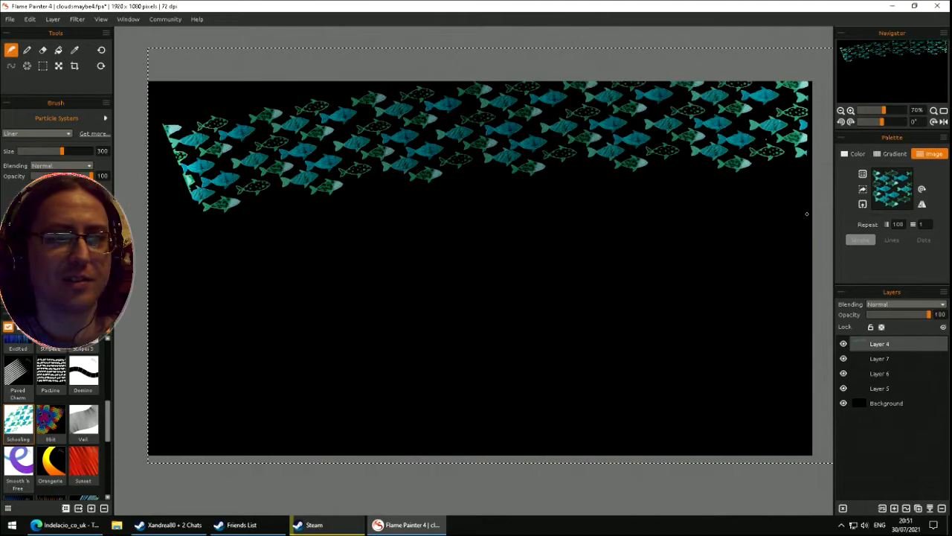
# - Add two Schooling fish bands across the middle and lower part of the canvas, and clear Layer 4
pyautogui.moveTo(788, 189); pyautogui.dragTo(484, 275)
pyautogui.moveTo(360, 321); pyautogui.dragTo(153, 356)
pyautogui.moveTo(192, 402)
pyautogui.mouseDown()
pyautogui.moveTo(436, 372)
pyautogui.moveTo(723, 384)
pyautogui.mouseUp()
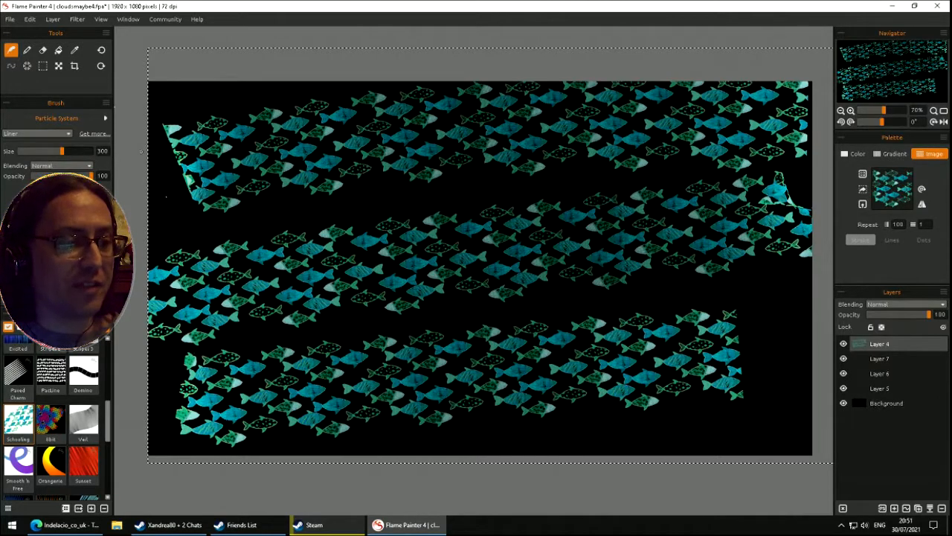
pyautogui.press('Delete')
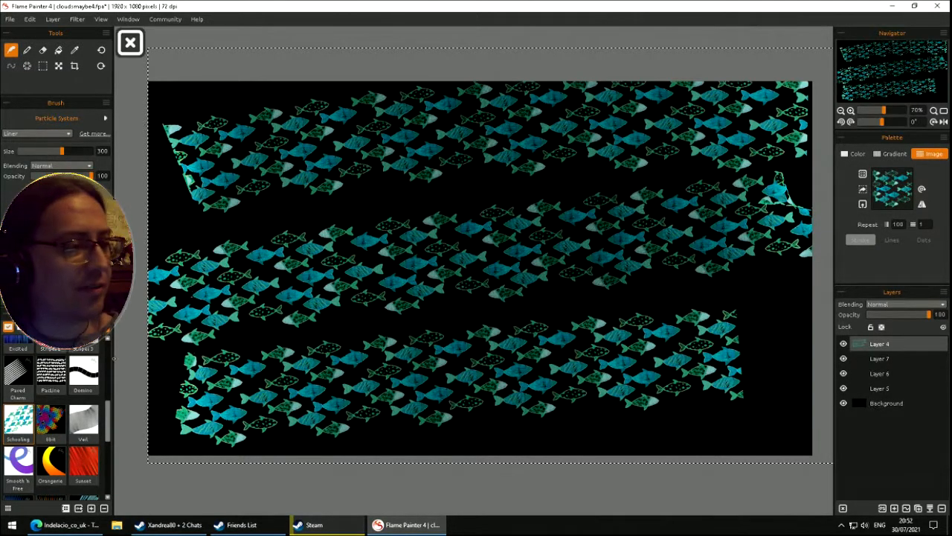
# - Try the 8bit brush at size 500, painting overlapping rainbow flower shapes on the canvas's upper half, and clear Layer 4
pyautogui.click(50, 420)
pyautogui.moveTo(348, 155)
pyautogui.mouseDown()
pyautogui.moveTo(540, 239)
pyautogui.moveTo(536, 340)
pyautogui.mouseUp()
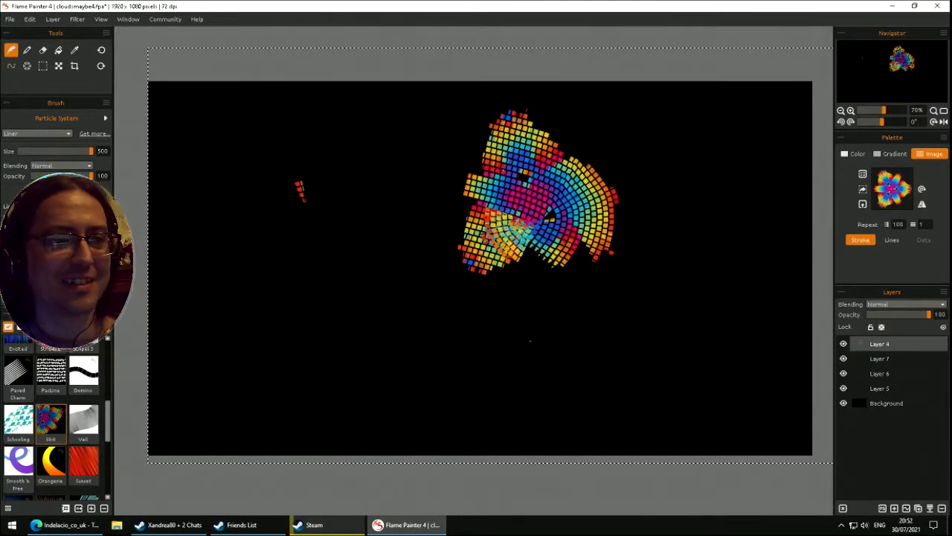
pyautogui.moveTo(309, 195); pyautogui.dragTo(313, 216)
pyautogui.moveTo(350, 301); pyautogui.dragTo(462, 194)
pyautogui.moveTo(335, 216); pyautogui.dragTo(383, 297)
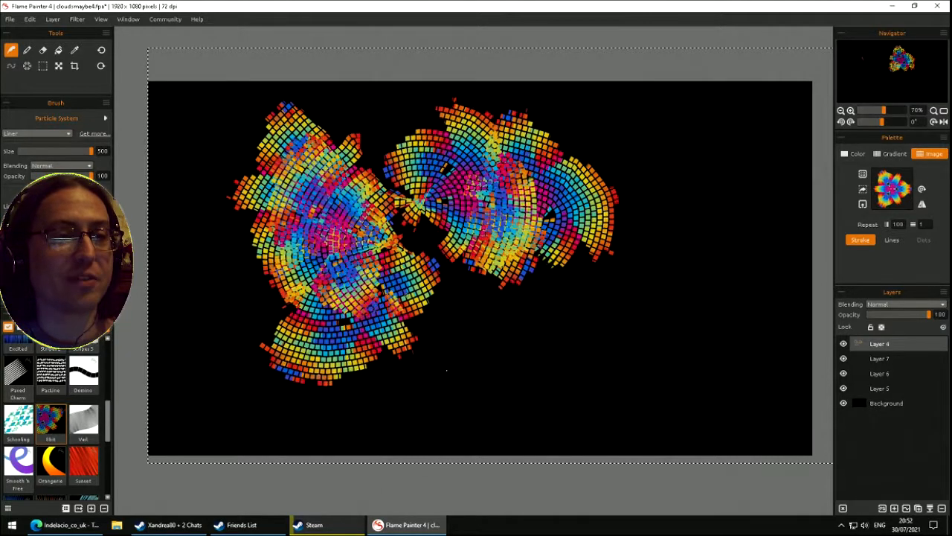
pyautogui.press('Delete')
# - Paint long sweeping 8bit strokes across the whole canvas, and clear Layer 4
pyautogui.moveTo(233, 221)
pyautogui.mouseDown()
pyautogui.moveTo(346, 240)
pyautogui.moveTo(438, 382)
pyautogui.moveTo(402, 439)
pyautogui.mouseUp()
pyautogui.moveTo(746, 398)
pyautogui.mouseDown()
pyautogui.moveTo(714, 224)
pyautogui.moveTo(588, 186)
pyautogui.moveTo(461, 268)
pyautogui.moveTo(349, 149)
pyautogui.mouseUp()
pyautogui.moveTo(168, 99)
pyautogui.mouseDown()
pyautogui.moveTo(194, 238)
pyautogui.moveTo(354, 297)
pyautogui.moveTo(257, 320)
pyautogui.moveTo(575, 73)
pyautogui.mouseUp()
pyautogui.press('Delete')
# - Paint several separate 8bit flower shapes spread over the canvas, and clear Layer 4
pyautogui.moveTo(402, 209)
pyautogui.mouseDown()
pyautogui.moveTo(364, 232)
pyautogui.moveTo(374, 253)
pyautogui.mouseUp()
pyautogui.moveTo(348, 335); pyautogui.dragTo(342, 352)
pyautogui.moveTo(597, 138)
pyautogui.mouseDown()
pyautogui.moveTo(606, 298)
pyautogui.moveTo(569, 356)
pyautogui.moveTo(480, 349)
pyautogui.moveTo(448, 171)
pyautogui.mouseUp()
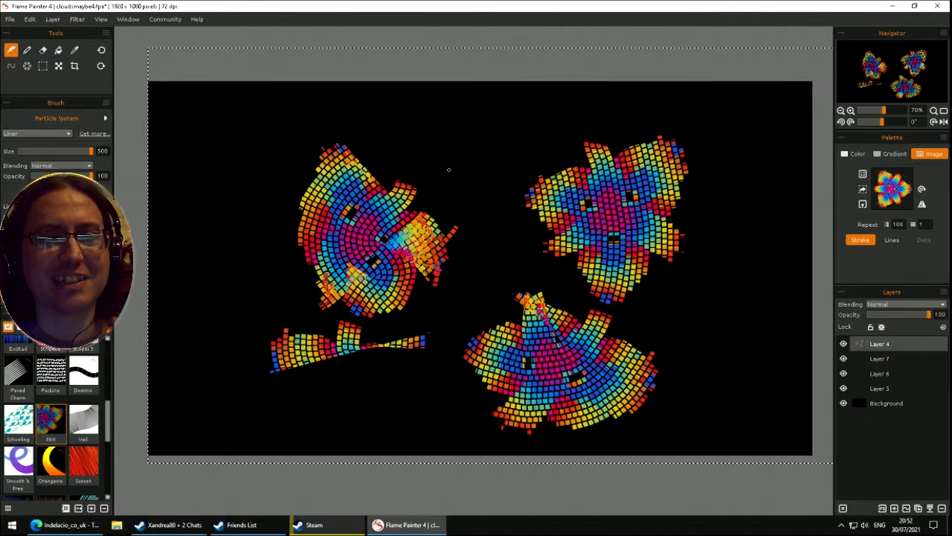
pyautogui.press('Delete')
# - Try further 8bit strokes, first in the canvas's middle and again across its upper area, clearing Layer 4 after each attempt
pyautogui.moveTo(442, 208)
pyautogui.mouseDown()
pyautogui.moveTo(298, 372)
pyautogui.moveTo(557, 304)
pyautogui.mouseUp()
pyautogui.press('Delete')
pyautogui.moveTo(202, 317)
pyautogui.mouseDown()
pyautogui.moveTo(565, 227)
pyautogui.moveTo(316, 184)
pyautogui.mouseUp()
pyautogui.moveTo(641, 73)
pyautogui.mouseDown()
pyautogui.moveTo(186, 446)
pyautogui.moveTo(688, 439)
pyautogui.moveTo(447, 417)
pyautogui.moveTo(809, 345)
pyautogui.moveTo(223, 245)
pyautogui.moveTo(223, 112)
pyautogui.moveTo(744, 104)
pyautogui.moveTo(804, 265)
pyautogui.moveTo(238, 357)
pyautogui.moveTo(610, 416)
pyautogui.moveTo(468, 416)
pyautogui.moveTo(595, 417)
pyautogui.moveTo(800, 342)
pyautogui.moveTo(774, 119)
pyautogui.moveTo(746, 485)
pyautogui.moveTo(785, 424)
pyautogui.moveTo(572, 307)
pyautogui.moveTo(290, 227)
pyautogui.moveTo(438, 242)
pyautogui.moveTo(298, 194)
pyautogui.mouseUp()
pyautogui.press('Delete')
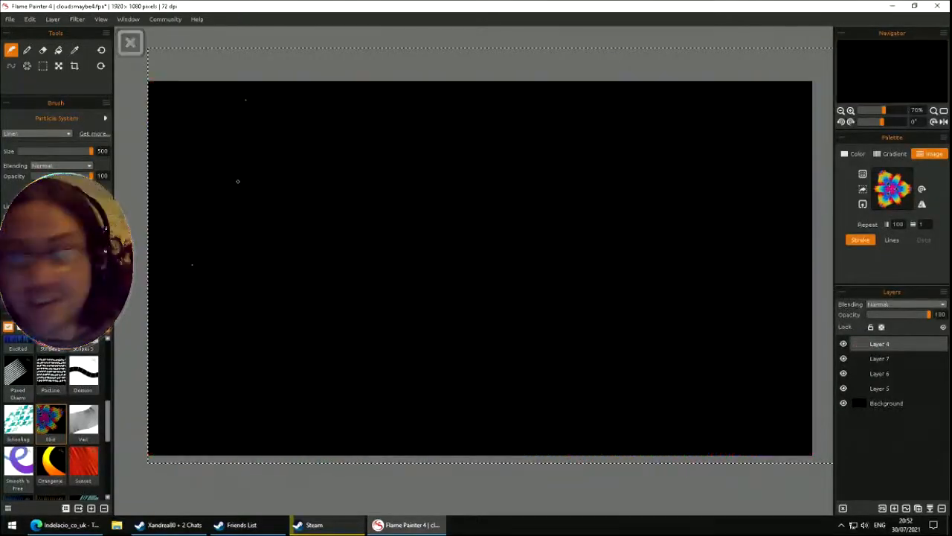
# - Paint two 8bit flowers side by side in the middle of the canvas, and clear Layer 4 while switching to the Veil brush
pyautogui.moveTo(361, 242); pyautogui.dragTo(566, 250)
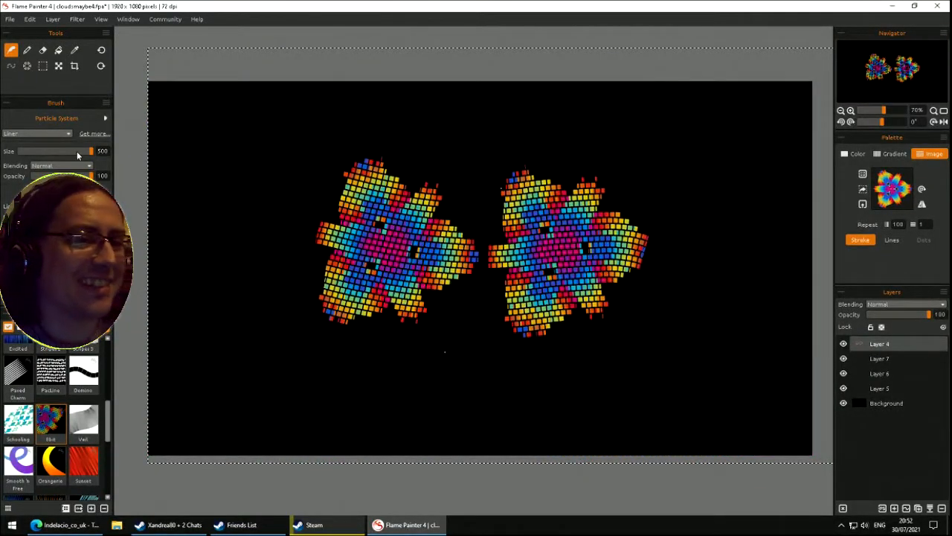
pyautogui.click(83, 420)
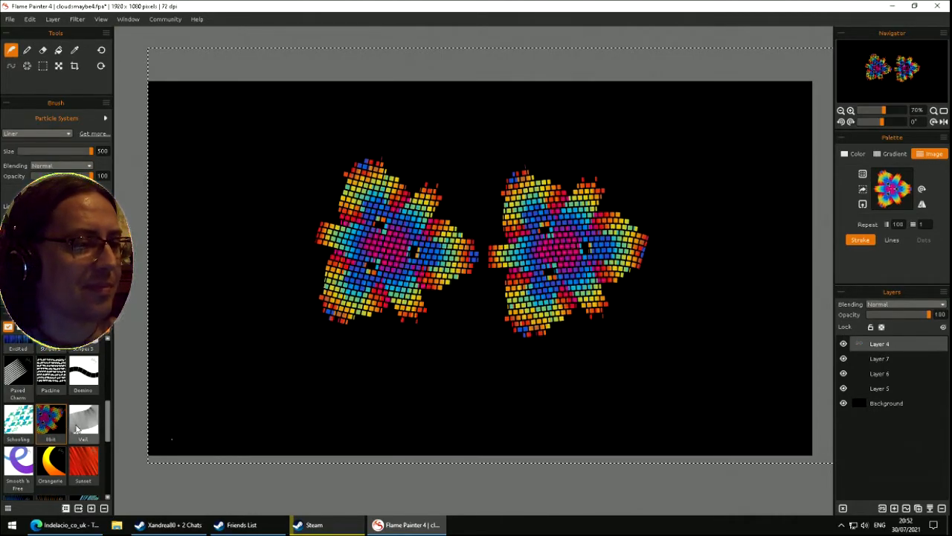
pyautogui.press('Delete')
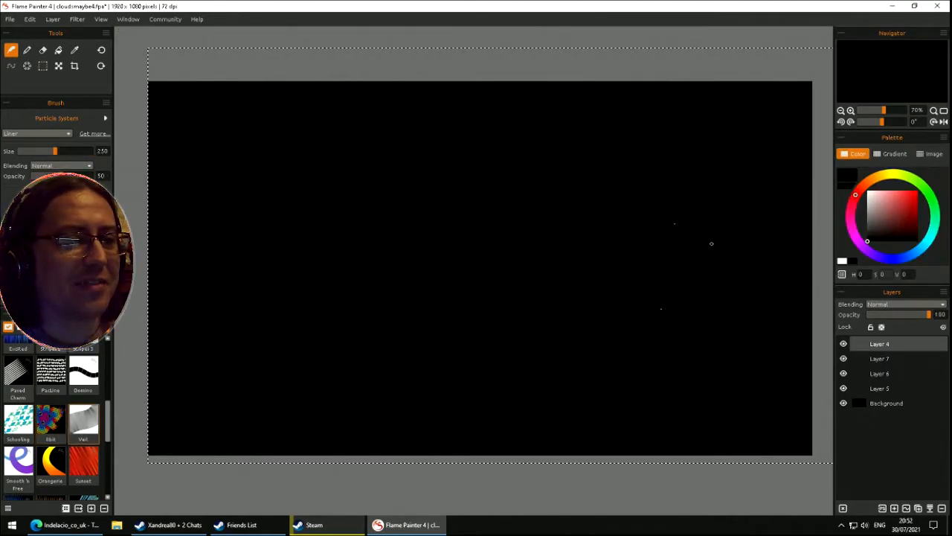
# - Give the Veil brush the rainbow gradient, try a stroke on the canvas's upper part, and clear Layer 4
pyautogui.click(895, 153)
pyautogui.moveTo(502, 175)
pyautogui.mouseDown()
pyautogui.moveTo(322, 276)
pyautogui.moveTo(671, 230)
pyautogui.moveTo(637, 394)
pyautogui.moveTo(259, 335)
pyautogui.moveTo(254, 246)
pyautogui.moveTo(393, 160)
pyautogui.moveTo(656, 172)
pyautogui.mouseUp()
pyautogui.press('Delete')
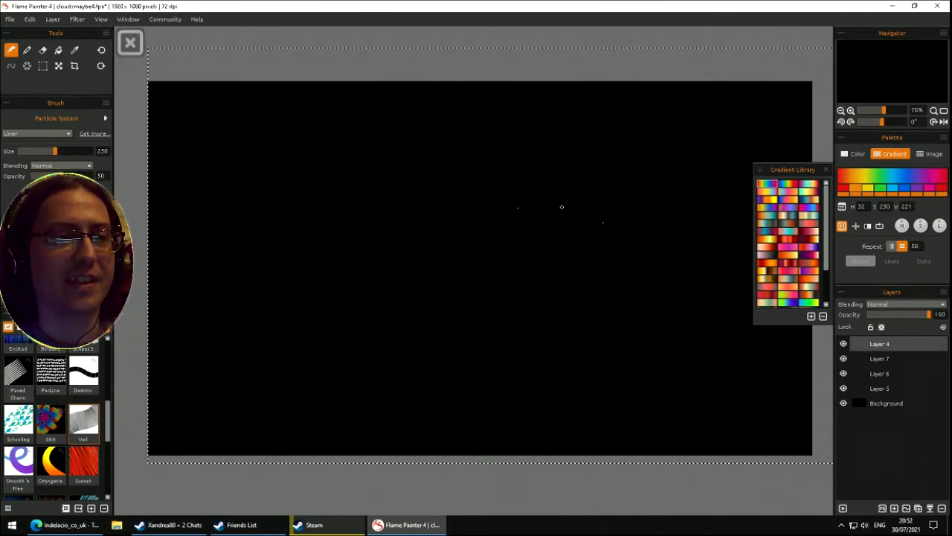
# - Cover most of Layer 4 with overlapping Veil strokes at size 250 and opacity 50, and clear the layer
pyautogui.moveTo(711, 161); pyautogui.dragTo(180, 182)
pyautogui.moveTo(766, 139)
pyautogui.mouseDown()
pyautogui.moveTo(672, 265)
pyautogui.moveTo(692, 296)
pyautogui.moveTo(183, 385)
pyautogui.moveTo(244, 317)
pyautogui.moveTo(196, 302)
pyautogui.moveTo(490, 207)
pyautogui.moveTo(587, 346)
pyautogui.mouseUp()
pyautogui.moveTo(285, 105)
pyautogui.mouseDown()
pyautogui.moveTo(347, 405)
pyautogui.moveTo(748, 92)
pyautogui.moveTo(168, 306)
pyautogui.mouseUp()
pyautogui.moveTo(350, 366)
pyautogui.mouseDown()
pyautogui.moveTo(203, 271)
pyautogui.moveTo(471, 320)
pyautogui.moveTo(766, 154)
pyautogui.moveTo(348, 307)
pyautogui.moveTo(454, 307)
pyautogui.moveTo(415, 191)
pyautogui.moveTo(213, 297)
pyautogui.moveTo(650, 293)
pyautogui.moveTo(292, 140)
pyautogui.moveTo(712, 305)
pyautogui.moveTo(515, 130)
pyautogui.moveTo(339, 326)
pyautogui.moveTo(395, 266)
pyautogui.moveTo(158, 336)
pyautogui.moveTo(620, 201)
pyautogui.moveTo(192, 288)
pyautogui.mouseUp()
pyautogui.moveTo(370, 386)
pyautogui.mouseDown()
pyautogui.moveTo(674, 223)
pyautogui.moveTo(655, 297)
pyautogui.moveTo(446, 231)
pyautogui.moveTo(135, 335)
pyautogui.mouseUp()
pyautogui.moveTo(507, 116)
pyautogui.mouseDown()
pyautogui.moveTo(179, 343)
pyautogui.moveTo(313, 424)
pyautogui.moveTo(342, 246)
pyautogui.moveTo(209, 313)
pyautogui.moveTo(194, 349)
pyautogui.moveTo(246, 141)
pyautogui.moveTo(231, 305)
pyautogui.moveTo(470, 339)
pyautogui.moveTo(476, 328)
pyautogui.moveTo(618, 359)
pyautogui.moveTo(733, 339)
pyautogui.mouseUp()
pyautogui.click(842, 225)
pyautogui.moveTo(171, 357)
pyautogui.mouseDown()
pyautogui.moveTo(441, 243)
pyautogui.moveTo(320, 223)
pyautogui.moveTo(387, 328)
pyautogui.moveTo(661, 170)
pyautogui.moveTo(733, 256)
pyautogui.mouseUp()
pyautogui.moveTo(286, 175)
pyautogui.mouseDown()
pyautogui.moveTo(312, 261)
pyautogui.moveTo(584, 251)
pyautogui.mouseUp()
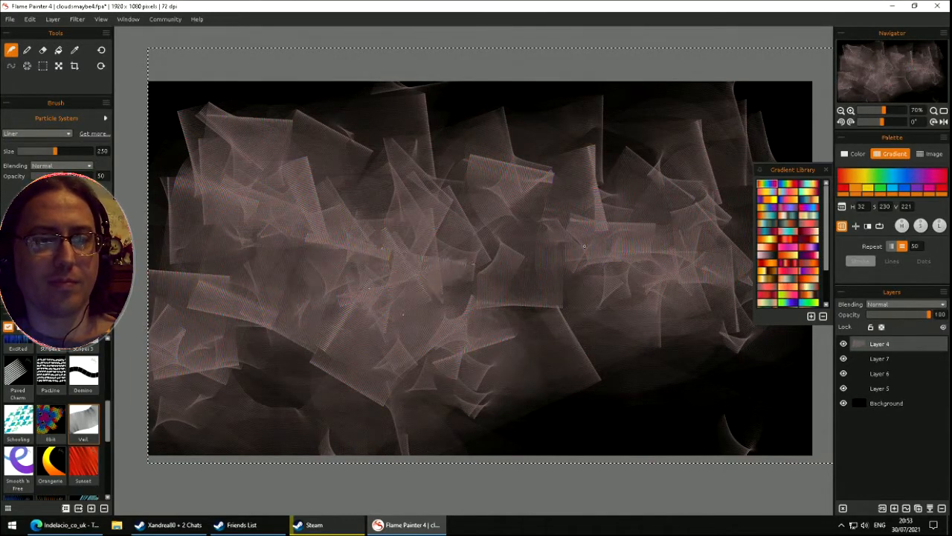
pyautogui.moveTo(525, 315)
pyautogui.mouseDown()
pyautogui.moveTo(569, 216)
pyautogui.moveTo(646, 196)
pyautogui.moveTo(695, 251)
pyautogui.moveTo(672, 229)
pyautogui.moveTo(696, 335)
pyautogui.moveTo(692, 427)
pyautogui.moveTo(455, 436)
pyautogui.mouseUp()
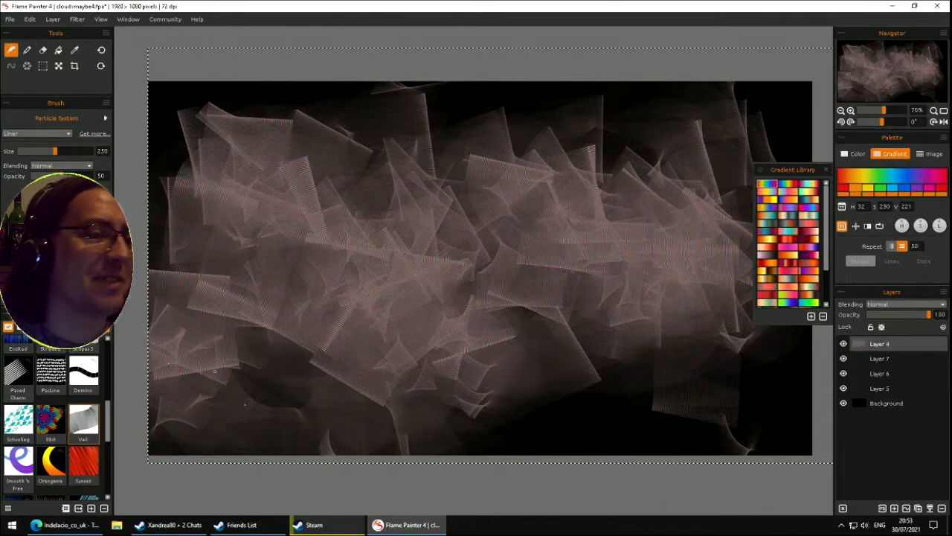
pyautogui.press('Delete')
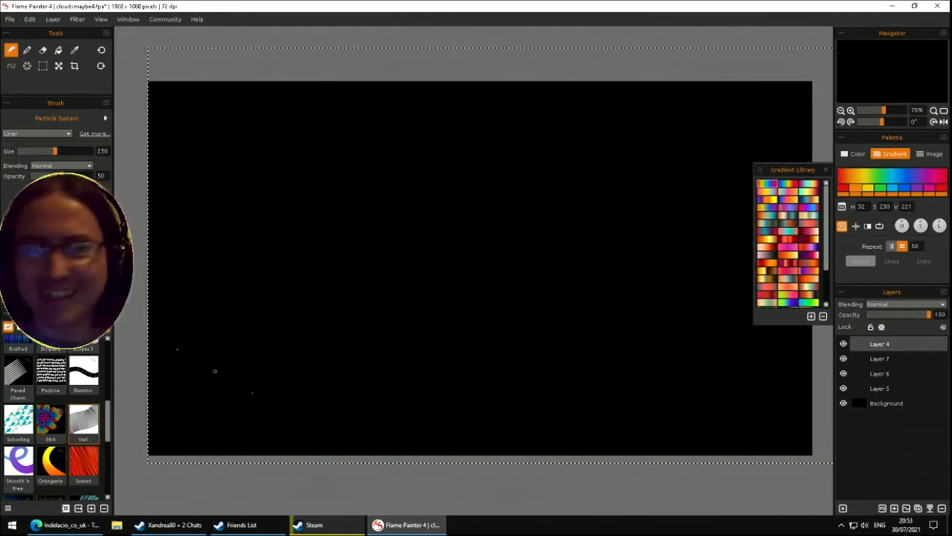
# - Write BRB in large letters with the Smooth 'n Free brush at size 121 in its blue-to-pink gradient, and clear Layer 4
pyautogui.click(23, 458)
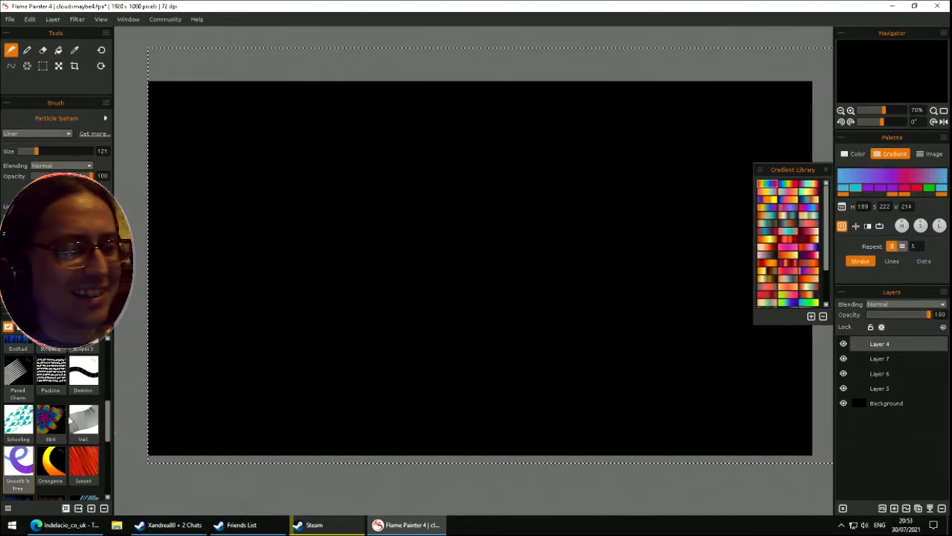
pyautogui.moveTo(186, 372)
pyautogui.mouseDown()
pyautogui.moveTo(219, 93)
pyautogui.moveTo(223, 238)
pyautogui.moveTo(261, 362)
pyautogui.moveTo(186, 375)
pyautogui.mouseUp()
pyautogui.moveTo(330, 364)
pyautogui.mouseDown()
pyautogui.moveTo(360, 238)
pyautogui.moveTo(327, 257)
pyautogui.moveTo(423, 375)
pyautogui.mouseUp()
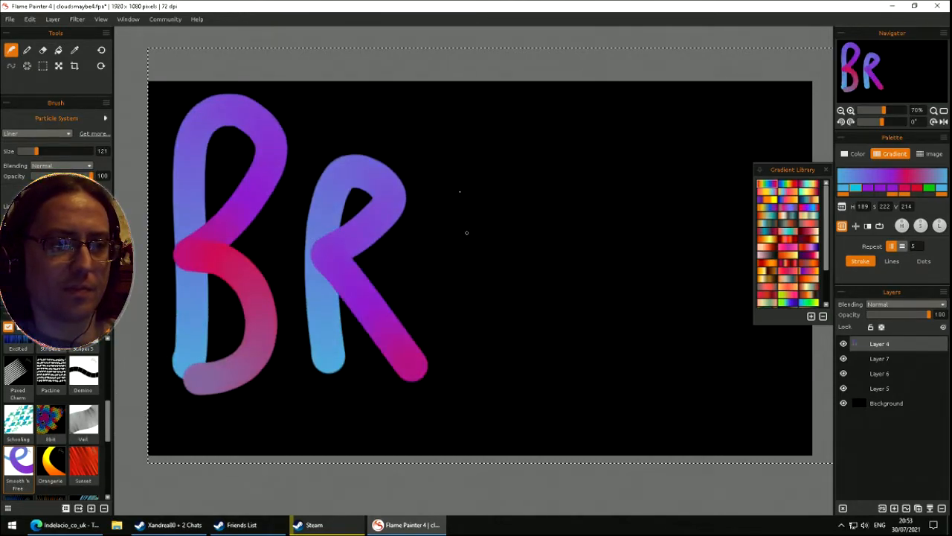
pyautogui.moveTo(470, 163); pyautogui.dragTo(521, 360)
pyautogui.moveTo(441, 286); pyautogui.dragTo(497, 160)
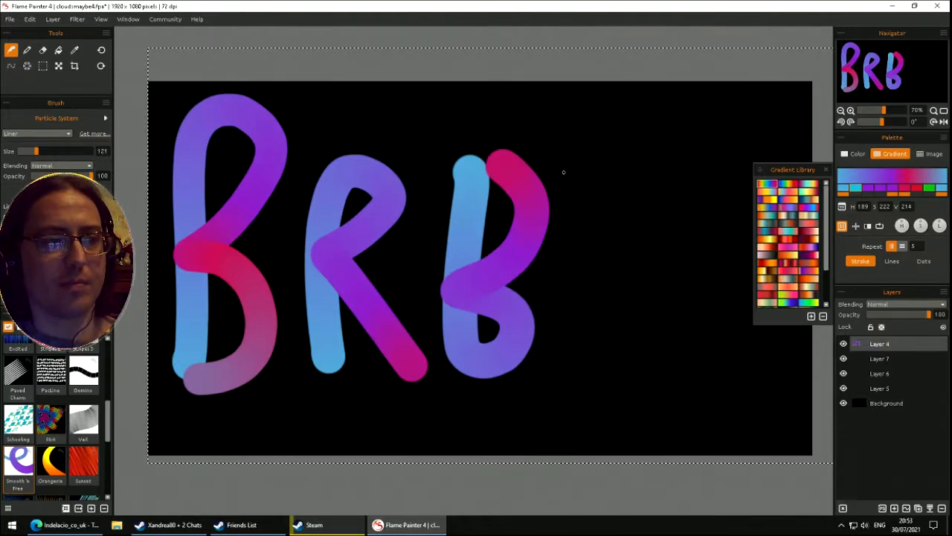
pyautogui.press('Delete')
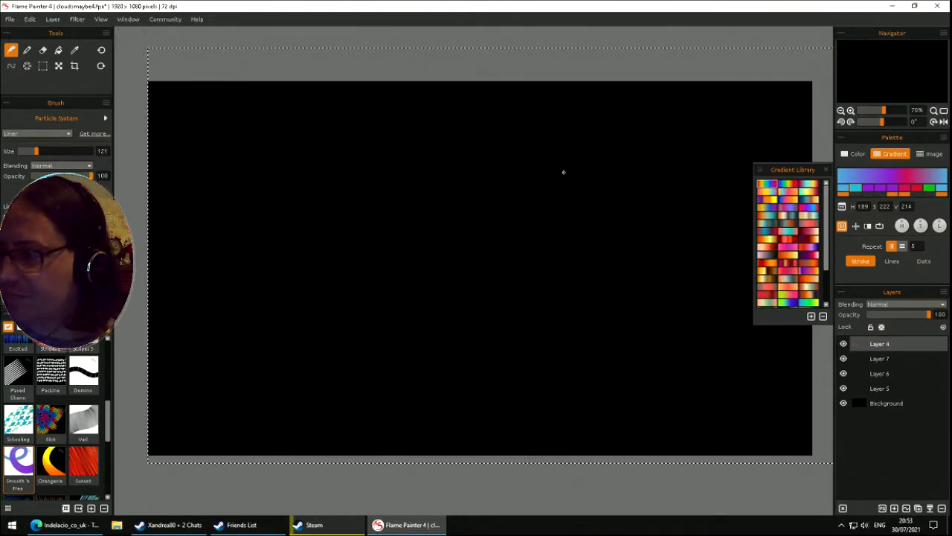
# - Write BRB in large letters with the orange Orangerie brush at size 150, and clear Layer 4
pyautogui.click(50, 473)
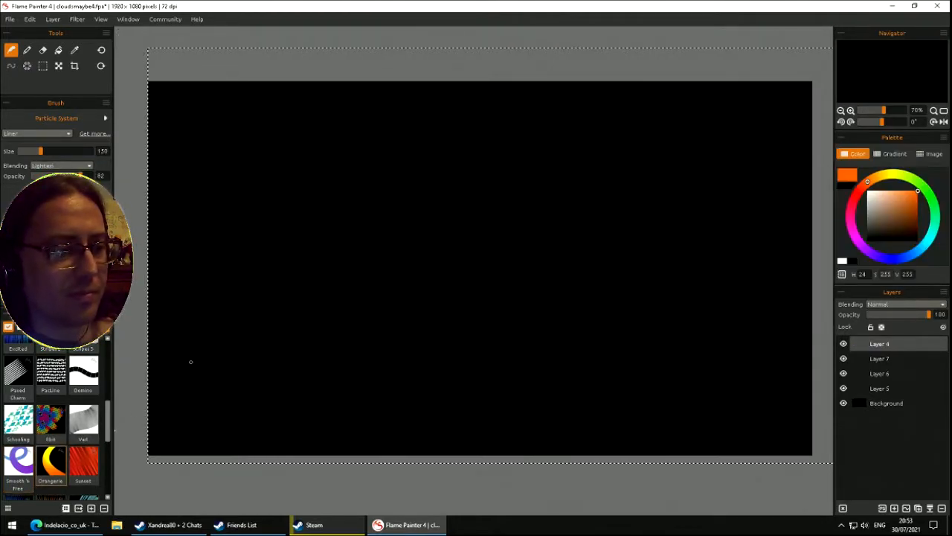
pyautogui.moveTo(187, 414)
pyautogui.mouseDown()
pyautogui.moveTo(240, 289)
pyautogui.moveTo(277, 404)
pyautogui.moveTo(190, 418)
pyautogui.mouseUp()
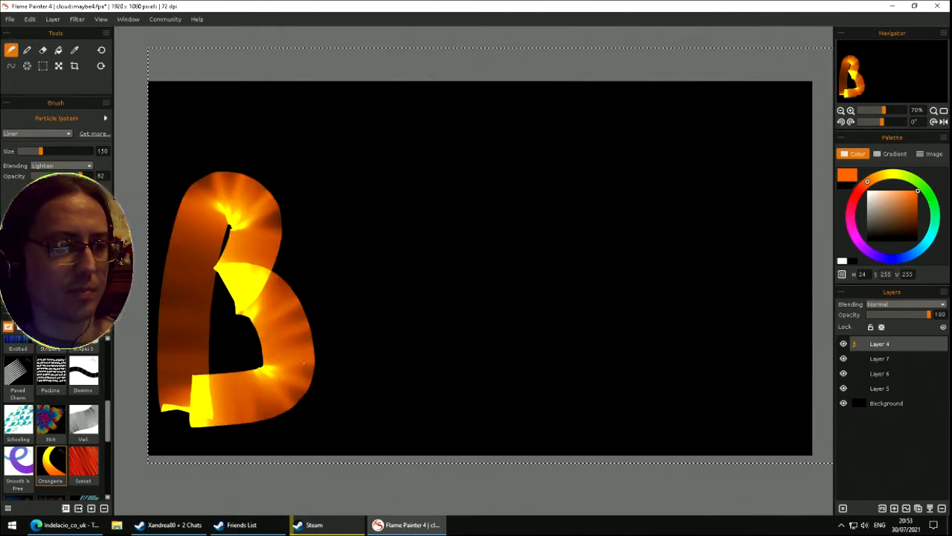
pyautogui.moveTo(357, 387)
pyautogui.mouseDown()
pyautogui.moveTo(339, 164)
pyautogui.moveTo(417, 297)
pyautogui.moveTo(497, 366)
pyautogui.mouseUp()
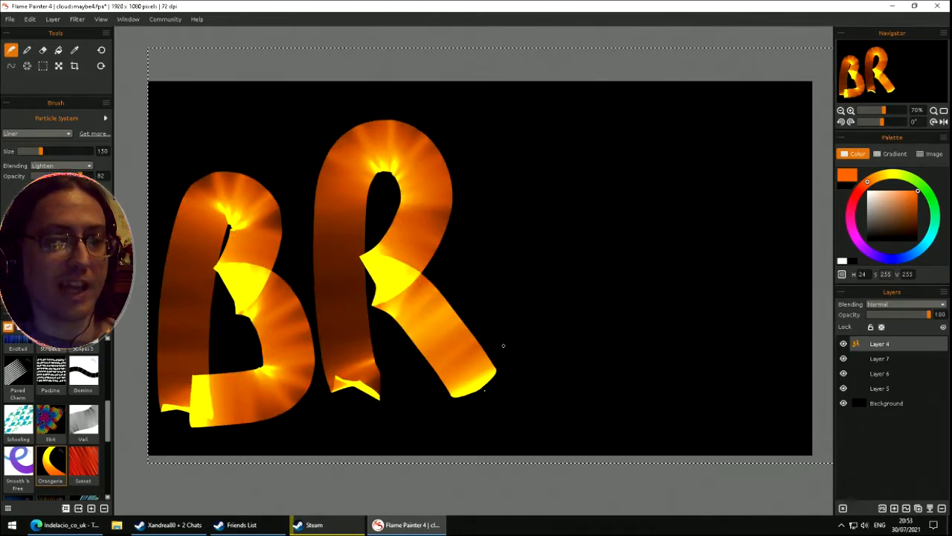
pyautogui.moveTo(497, 184)
pyautogui.mouseDown()
pyautogui.moveTo(576, 387)
pyautogui.moveTo(551, 275)
pyautogui.moveTo(666, 216)
pyautogui.moveTo(543, 145)
pyautogui.mouseUp()
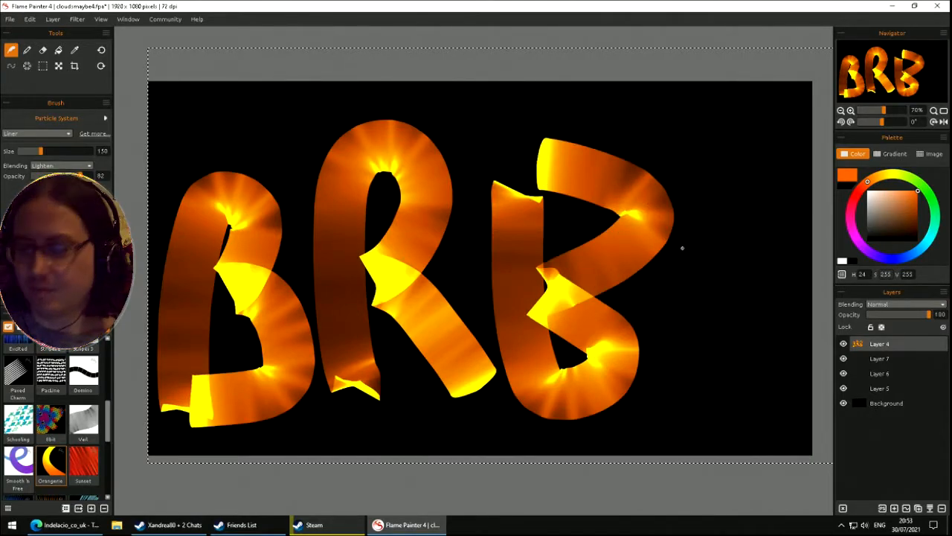
pyautogui.press('Delete')
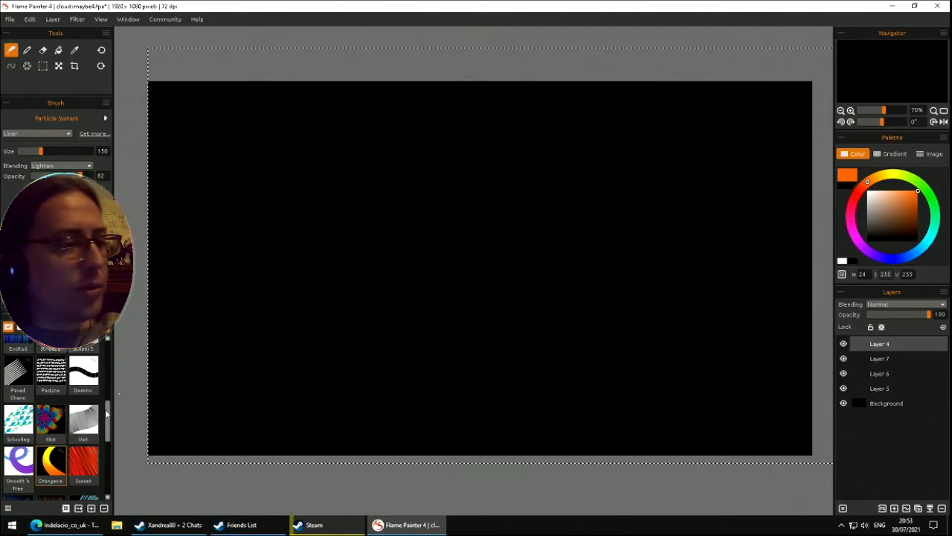
# - Select the Sunset brush at size 500, try a curving stroke on the canvas's left half, and remove it
pyautogui.scroll(-2, 108, 410)
pyautogui.click(83, 390)
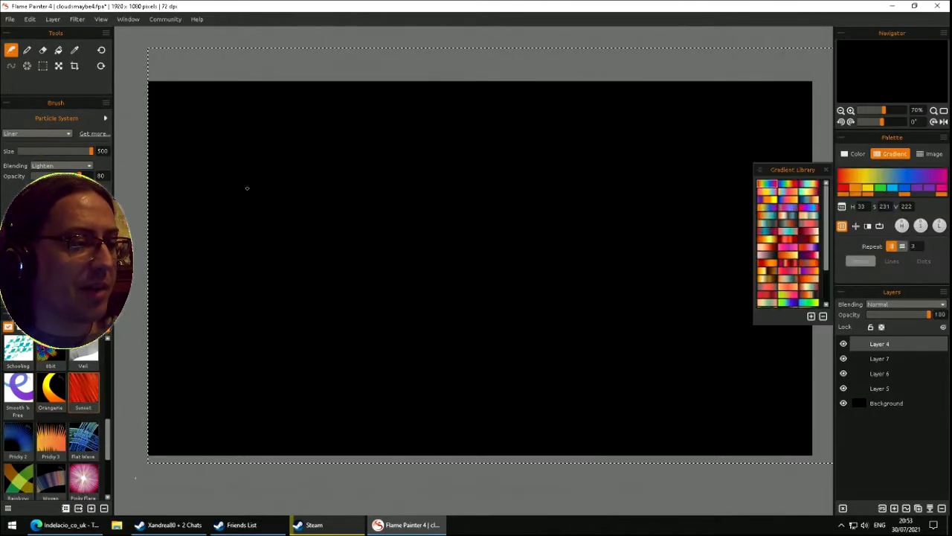
pyautogui.moveTo(396, 314)
pyautogui.mouseDown()
pyautogui.moveTo(404, 327)
pyautogui.moveTo(395, 170)
pyautogui.moveTo(355, 119)
pyautogui.mouseUp()
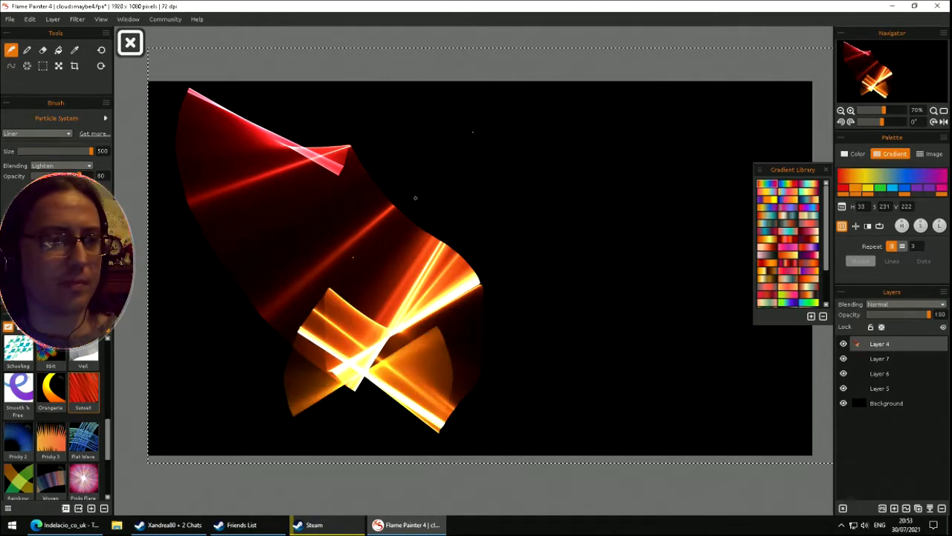
pyautogui.hotkey('ctrl', 'z')
# - Build up a glowing Sunset disc from circling strokes, surround it with broad red strokes, and clear Layer 4
pyautogui.moveTo(403, 215)
pyautogui.mouseDown()
pyautogui.moveTo(403, 184)
pyautogui.moveTo(431, 203)
pyautogui.moveTo(400, 182)
pyautogui.moveTo(439, 222)
pyautogui.moveTo(408, 138)
pyautogui.moveTo(413, 230)
pyautogui.moveTo(399, 173)
pyautogui.moveTo(390, 223)
pyautogui.moveTo(436, 232)
pyautogui.moveTo(418, 200)
pyautogui.moveTo(397, 212)
pyautogui.moveTo(380, 207)
pyautogui.moveTo(422, 210)
pyautogui.moveTo(393, 197)
pyautogui.moveTo(425, 225)
pyautogui.moveTo(374, 228)
pyautogui.moveTo(409, 227)
pyautogui.moveTo(430, 259)
pyautogui.moveTo(431, 235)
pyautogui.moveTo(389, 227)
pyautogui.moveTo(415, 216)
pyautogui.moveTo(389, 218)
pyautogui.moveTo(422, 219)
pyautogui.moveTo(398, 212)
pyautogui.moveTo(426, 198)
pyautogui.moveTo(413, 201)
pyautogui.moveTo(444, 211)
pyautogui.moveTo(431, 186)
pyautogui.moveTo(442, 219)
pyautogui.moveTo(570, 282)
pyautogui.moveTo(528, 266)
pyautogui.moveTo(482, 145)
pyautogui.moveTo(471, 168)
pyautogui.mouseUp()
pyautogui.moveTo(527, 126)
pyautogui.mouseDown()
pyautogui.moveTo(546, 142)
pyautogui.moveTo(532, 170)
pyautogui.mouseUp()
pyautogui.moveTo(459, 286); pyautogui.dragTo(435, 301)
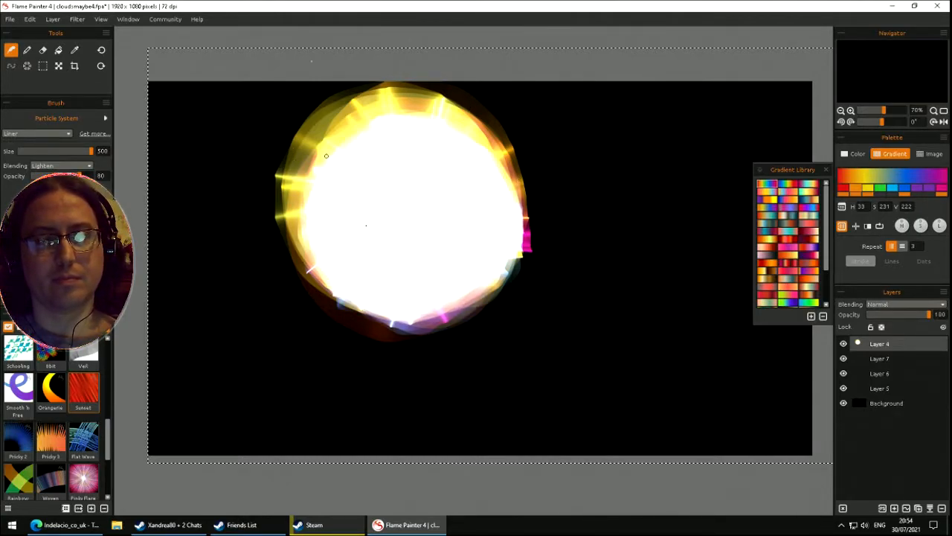
pyautogui.moveTo(353, 166); pyautogui.dragTo(327, 186)
pyautogui.moveTo(198, 223)
pyautogui.mouseDown()
pyautogui.moveTo(161, 305)
pyautogui.moveTo(327, 265)
pyautogui.moveTo(451, 327)
pyautogui.moveTo(517, 277)
pyautogui.moveTo(499, 244)
pyautogui.mouseUp()
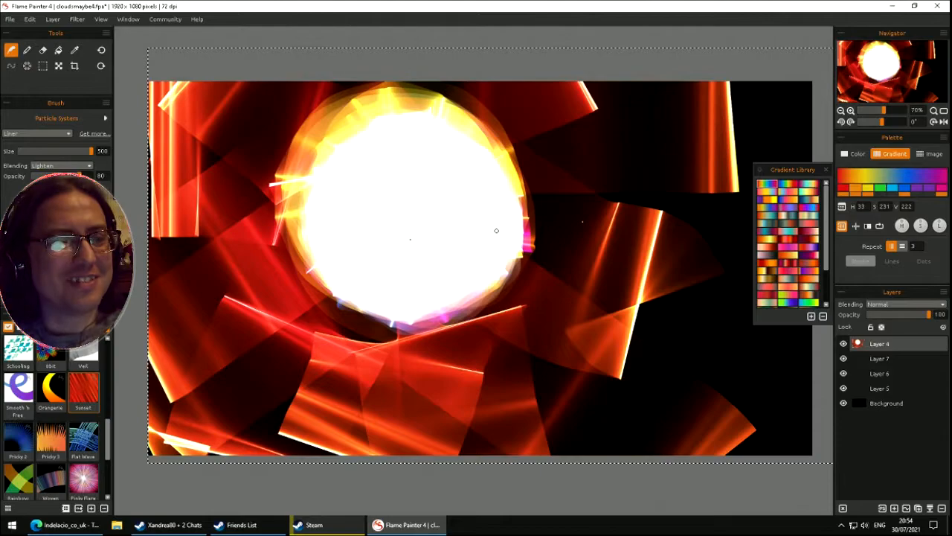
pyautogui.press('Delete')
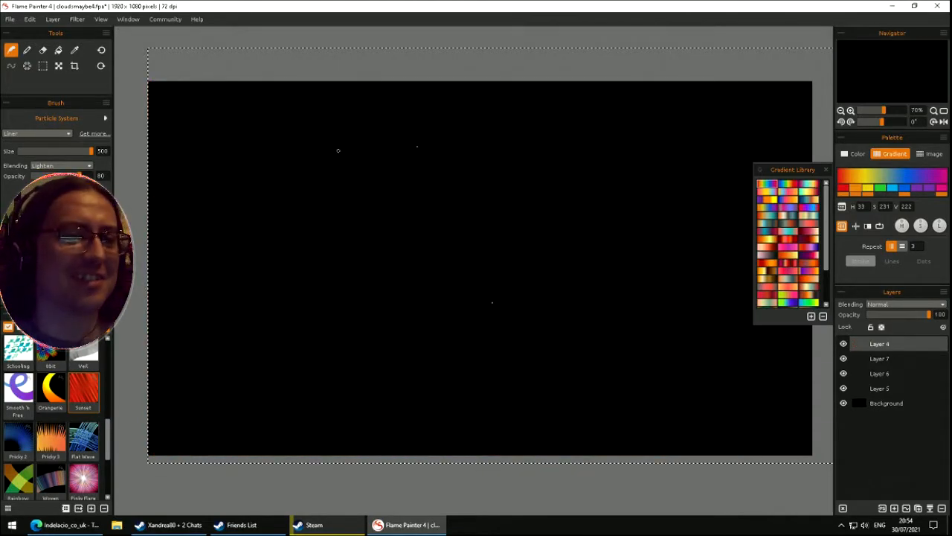
# - Paint overlapping horizontal Sunset bands from the canvas's upper edge to its lower edge, and clear Layer 4
pyautogui.moveTo(158, 138)
pyautogui.mouseDown()
pyautogui.moveTo(298, 186)
pyautogui.moveTo(701, 263)
pyautogui.moveTo(811, 246)
pyautogui.mouseUp()
pyautogui.moveTo(517, 291)
pyautogui.mouseDown()
pyautogui.moveTo(744, 327)
pyautogui.moveTo(538, 439)
pyautogui.moveTo(335, 401)
pyautogui.moveTo(165, 387)
pyautogui.mouseUp()
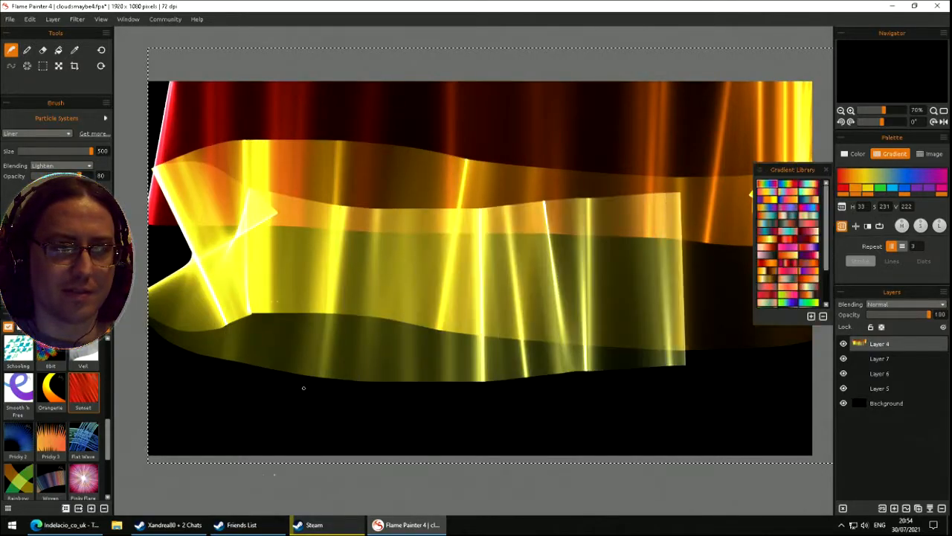
pyautogui.press('Delete')
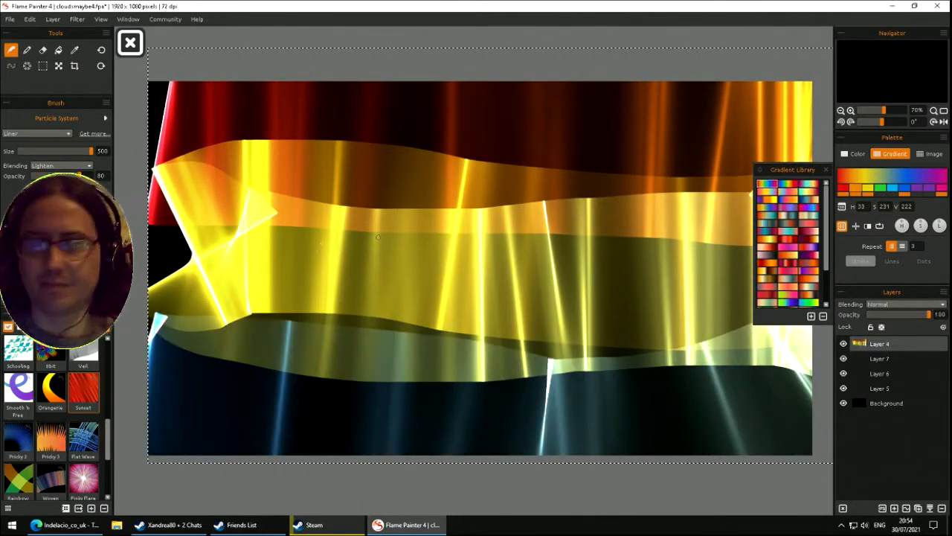
# - Paint vertical Sunset bands side by side across the whole canvas, hide the Gradient Library, and clear Layer 4
pyautogui.moveTo(167, 88)
pyautogui.mouseDown()
pyautogui.moveTo(153, 253)
pyautogui.moveTo(158, 454)
pyautogui.mouseUp()
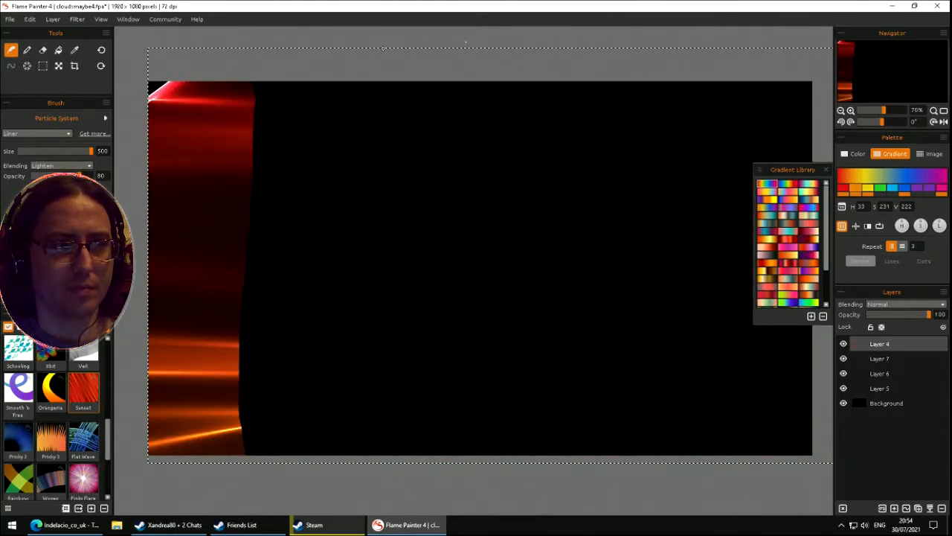
pyautogui.moveTo(315, 89); pyautogui.dragTo(324, 455)
pyautogui.moveTo(429, 378); pyautogui.dragTo(431, 465)
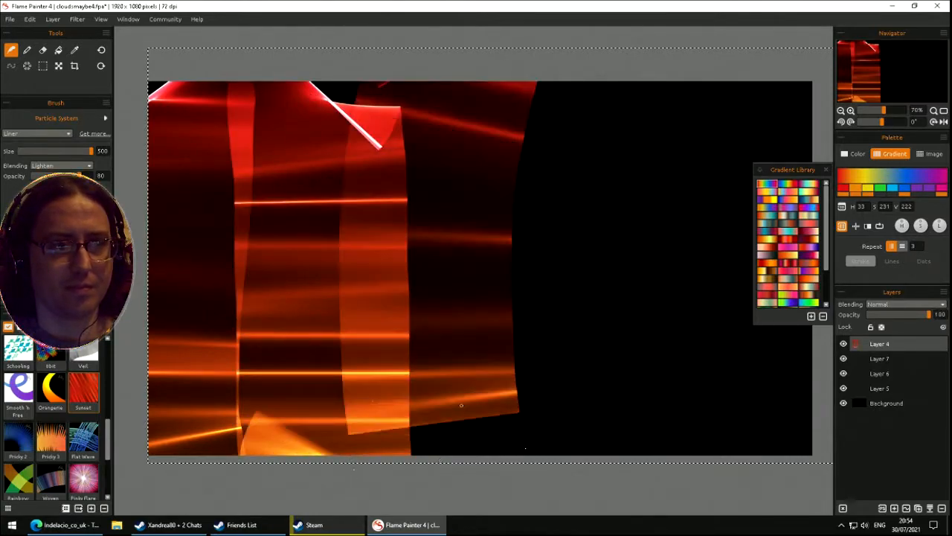
pyautogui.moveTo(561, 83); pyautogui.dragTo(546, 468)
pyautogui.moveTo(658, 51)
pyautogui.mouseDown()
pyautogui.moveTo(639, 186)
pyautogui.moveTo(588, 350)
pyautogui.moveTo(533, 439)
pyautogui.moveTo(537, 65)
pyautogui.moveTo(527, 15)
pyautogui.mouseUp()
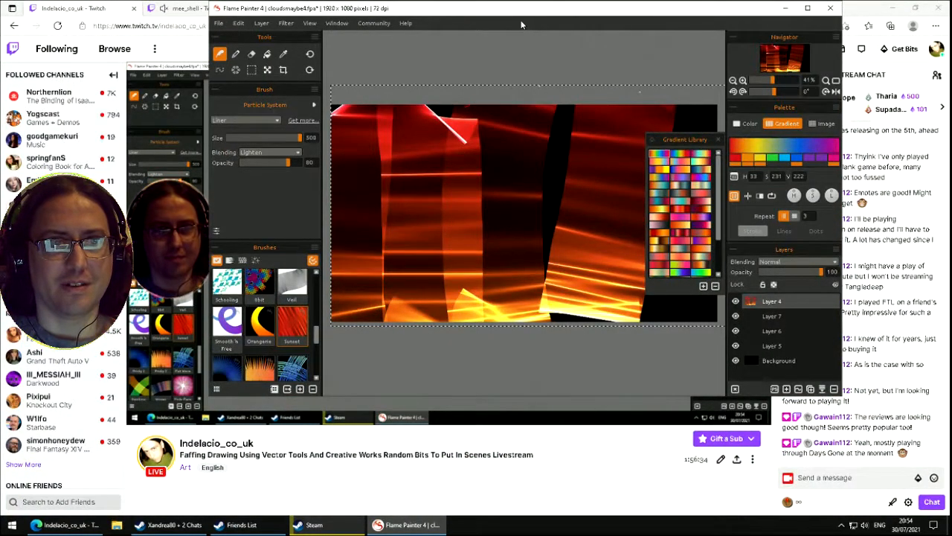
pyautogui.doubleClick(522, 21)
pyautogui.moveTo(541, 95); pyautogui.dragTo(530, 464)
pyautogui.moveTo(791, 87)
pyautogui.mouseDown()
pyautogui.moveTo(743, 357)
pyautogui.moveTo(774, 486)
pyautogui.mouseUp()
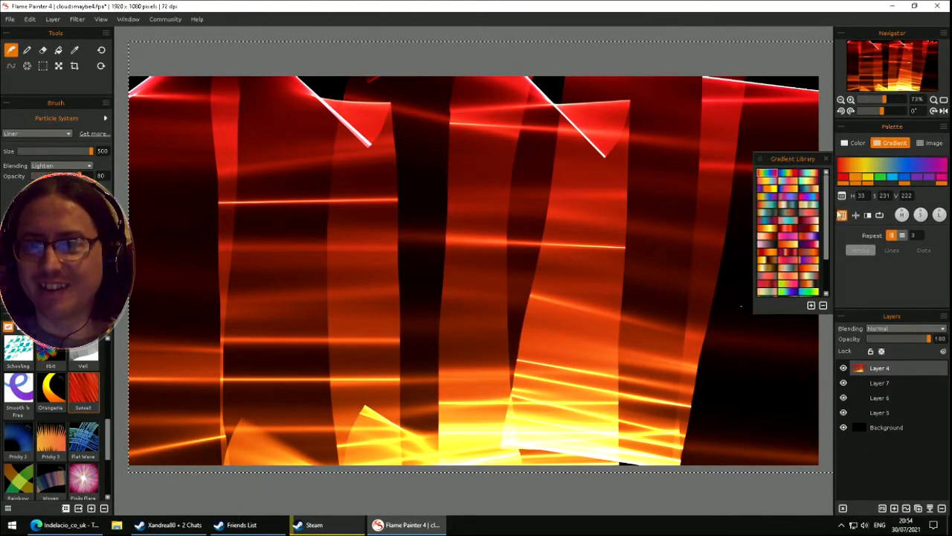
pyautogui.click(843, 214)
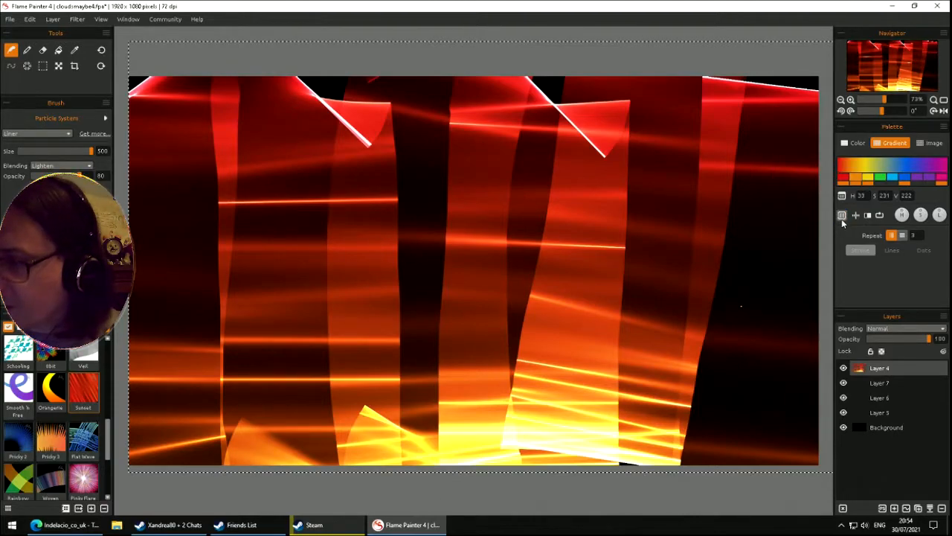
pyautogui.press('Delete')
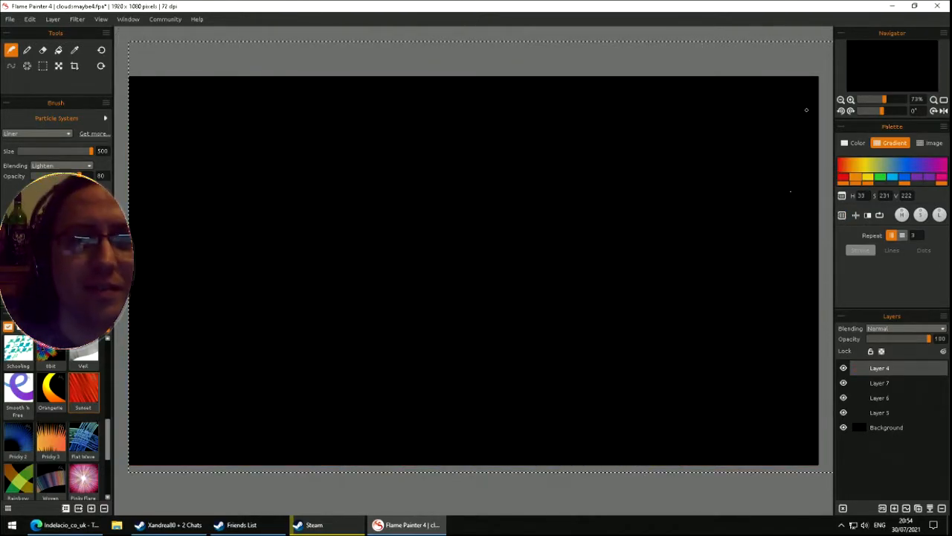
# - Paint wide wavy Sunset bands back and forth down the whole canvas, and clear Layer 4
pyautogui.moveTo(749, 135)
pyautogui.mouseDown()
pyautogui.moveTo(334, 163)
pyautogui.moveTo(115, 157)
pyautogui.mouseUp()
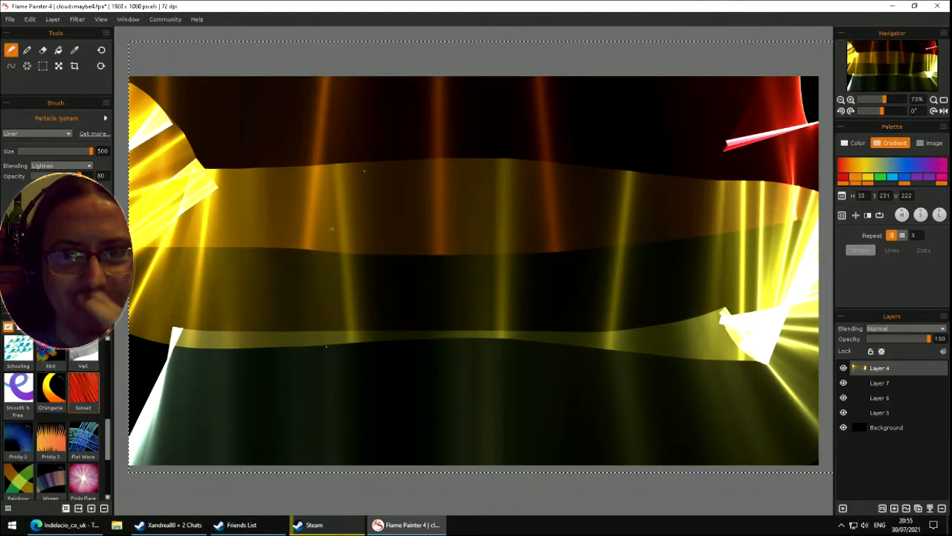
pyautogui.press('Delete')
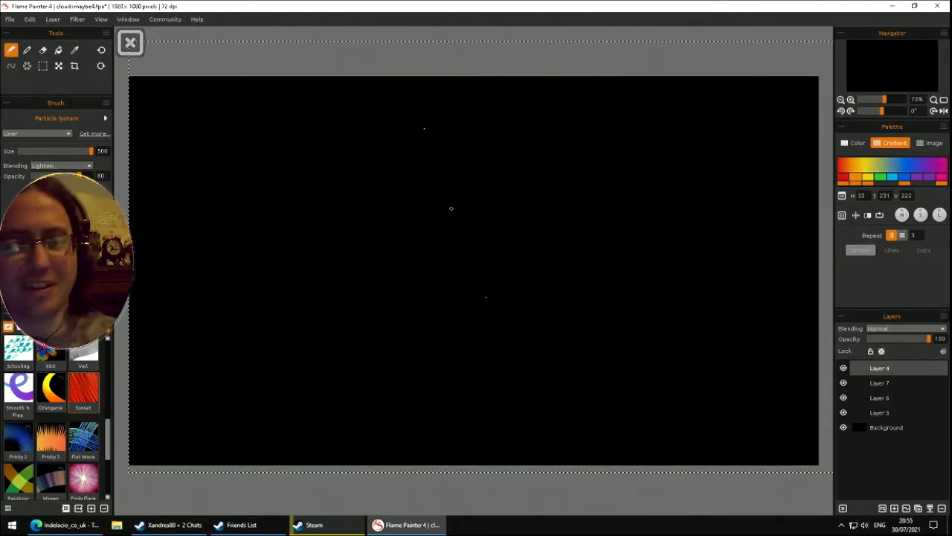
# - Select the Pricky 2 brush at size 300, try two strokes across the canvas, and clear Layer 4
pyautogui.click(32, 438)
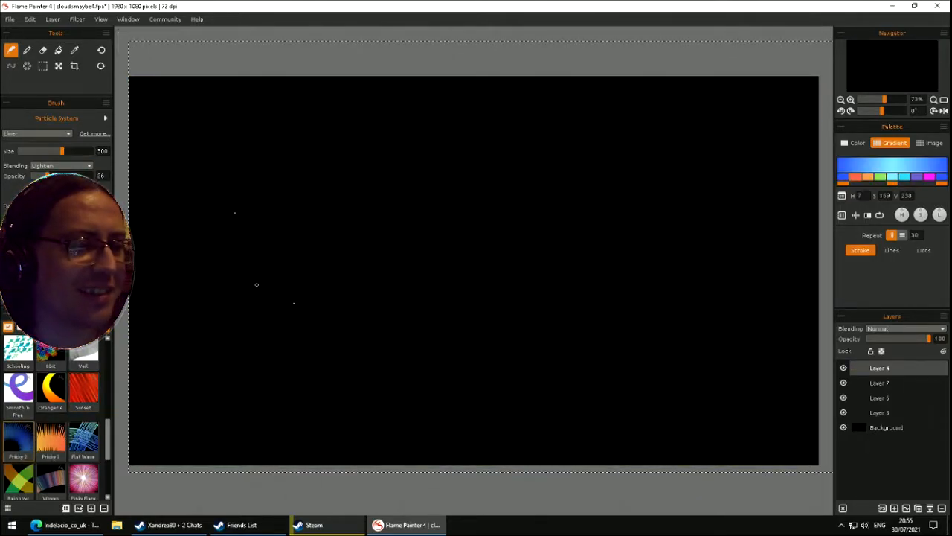
pyautogui.moveTo(256, 284)
pyautogui.mouseDown()
pyautogui.moveTo(320, 312)
pyautogui.moveTo(351, 382)
pyautogui.moveTo(511, 324)
pyautogui.moveTo(467, 255)
pyautogui.moveTo(458, 400)
pyautogui.mouseUp()
pyautogui.moveTo(649, 223)
pyautogui.mouseDown()
pyautogui.moveTo(484, 387)
pyautogui.moveTo(593, 176)
pyautogui.moveTo(617, 301)
pyautogui.moveTo(499, 328)
pyautogui.moveTo(462, 372)
pyautogui.moveTo(588, 209)
pyautogui.moveTo(448, 325)
pyautogui.moveTo(652, 298)
pyautogui.mouseUp()
pyautogui.press('Delete')
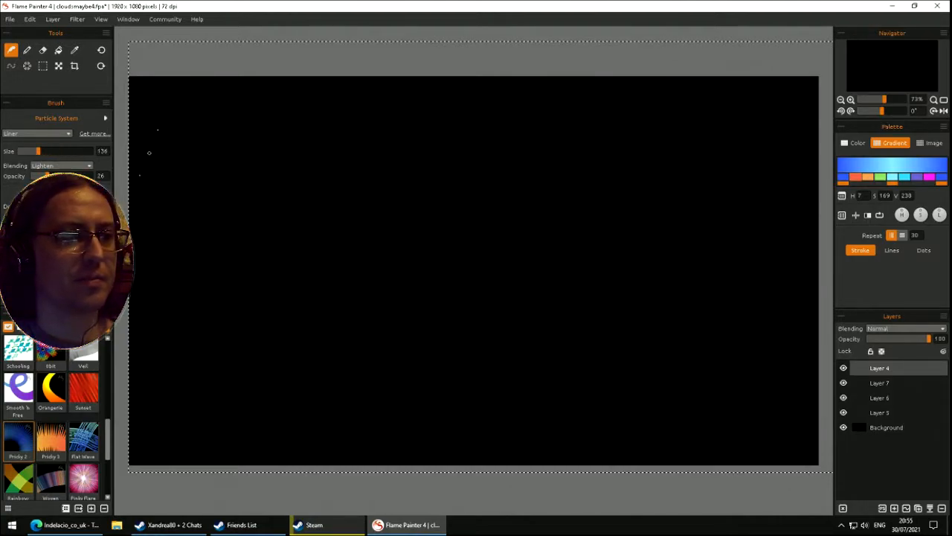
# - Letter BRB across the canvas with the Pricky 2 brush at size 136, and clear Layer 4
pyautogui.moveTo(165, 369)
pyautogui.mouseDown()
pyautogui.moveTo(178, 394)
pyautogui.moveTo(253, 376)
pyautogui.moveTo(301, 316)
pyautogui.moveTo(369, 299)
pyautogui.mouseUp()
pyautogui.moveTo(374, 363)
pyautogui.mouseDown()
pyautogui.moveTo(374, 294)
pyautogui.moveTo(402, 188)
pyautogui.moveTo(464, 228)
pyautogui.moveTo(401, 271)
pyautogui.moveTo(436, 273)
pyautogui.moveTo(486, 375)
pyautogui.mouseUp()
pyautogui.moveTo(599, 239)
pyautogui.mouseDown()
pyautogui.moveTo(654, 387)
pyautogui.moveTo(702, 275)
pyautogui.moveTo(587, 174)
pyautogui.mouseUp()
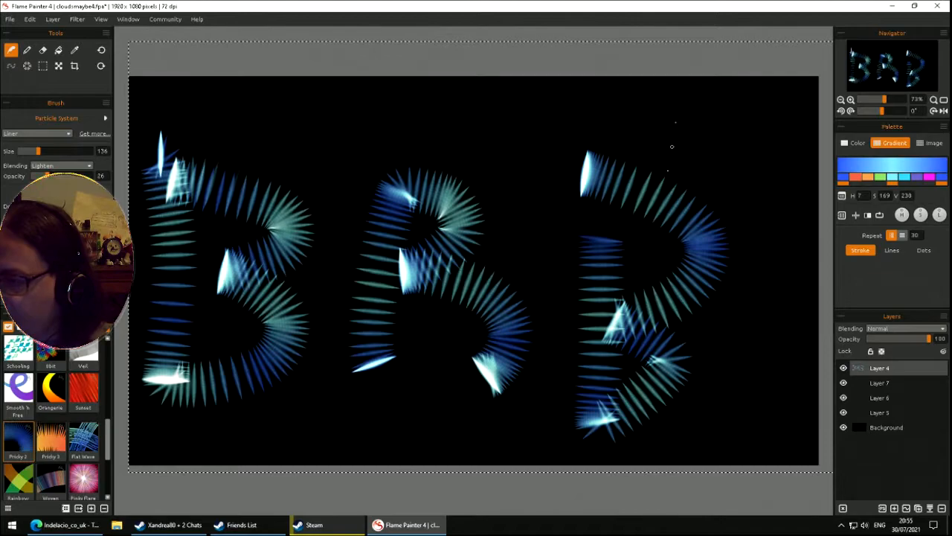
pyautogui.press('Delete')
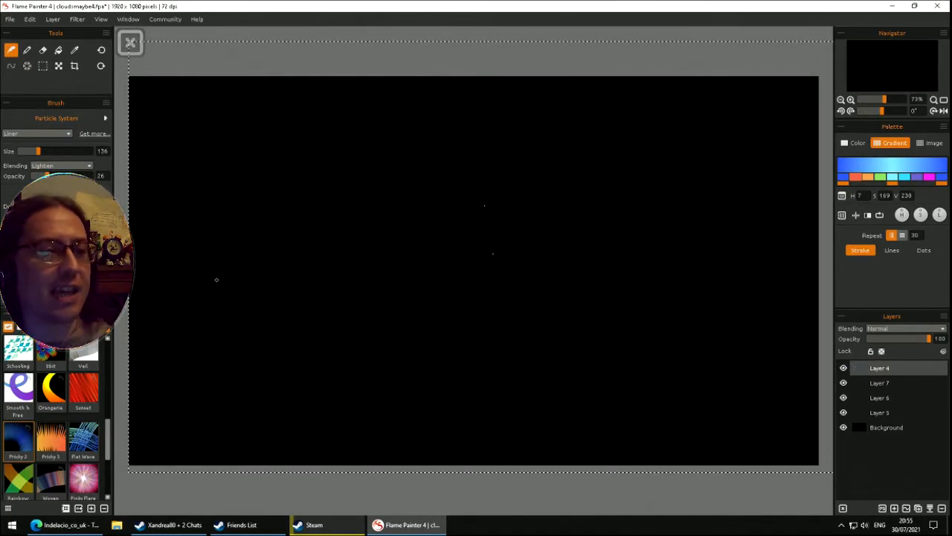
# - Select the Pricky 3 brush, try a stroke on the canvas's left part, and clear Layer 4
pyautogui.click(52, 449)
pyautogui.moveTo(206, 404)
pyautogui.mouseDown()
pyautogui.moveTo(261, 145)
pyautogui.moveTo(465, 223)
pyautogui.moveTo(350, 313)
pyautogui.moveTo(414, 419)
pyautogui.moveTo(531, 124)
pyautogui.moveTo(728, 208)
pyautogui.moveTo(655, 134)
pyautogui.moveTo(189, 275)
pyautogui.moveTo(183, 334)
pyautogui.mouseUp()
pyautogui.press('Delete')
# - Select the Flat Wave brush, try a long stroke across the middle of the canvas, and clear Layer 4
pyautogui.click(84, 440)
pyautogui.moveTo(251, 279)
pyautogui.mouseDown()
pyautogui.moveTo(469, 148)
pyautogui.moveTo(617, 283)
pyautogui.moveTo(171, 312)
pyautogui.moveTo(443, 265)
pyautogui.moveTo(744, 246)
pyautogui.mouseUp()
pyautogui.press('Delete')
# - Letter a large BRB across the canvas with the Flat Wave brush, and clear Layer 4
pyautogui.moveTo(188, 408)
pyautogui.mouseDown()
pyautogui.moveTo(216, 216)
pyautogui.moveTo(257, 279)
pyautogui.moveTo(354, 350)
pyautogui.moveTo(215, 406)
pyautogui.mouseUp()
pyautogui.moveTo(389, 427)
pyautogui.mouseDown()
pyautogui.moveTo(491, 148)
pyautogui.moveTo(453, 287)
pyautogui.moveTo(584, 455)
pyautogui.mouseUp()
pyautogui.moveTo(665, 218)
pyautogui.mouseDown()
pyautogui.moveTo(662, 357)
pyautogui.moveTo(792, 335)
pyautogui.moveTo(708, 220)
pyautogui.moveTo(628, 200)
pyautogui.mouseUp()
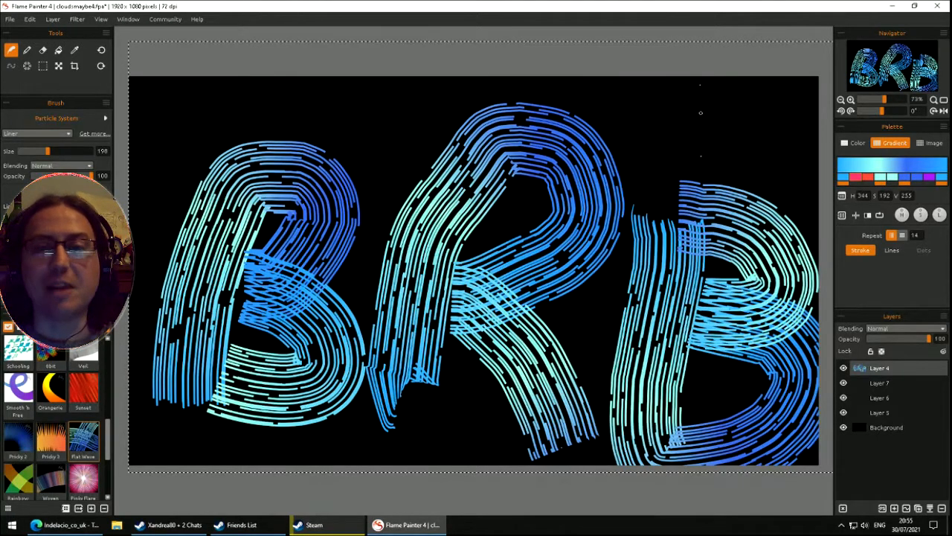
pyautogui.press('Delete')
# - Select the Rainbow Stripes brush, letter a large BRB across the canvas, and clear Layer 4
pyautogui.scroll(-1, 108, 460)
pyautogui.scroll(-4, 104, 460)
pyautogui.click(18, 381)
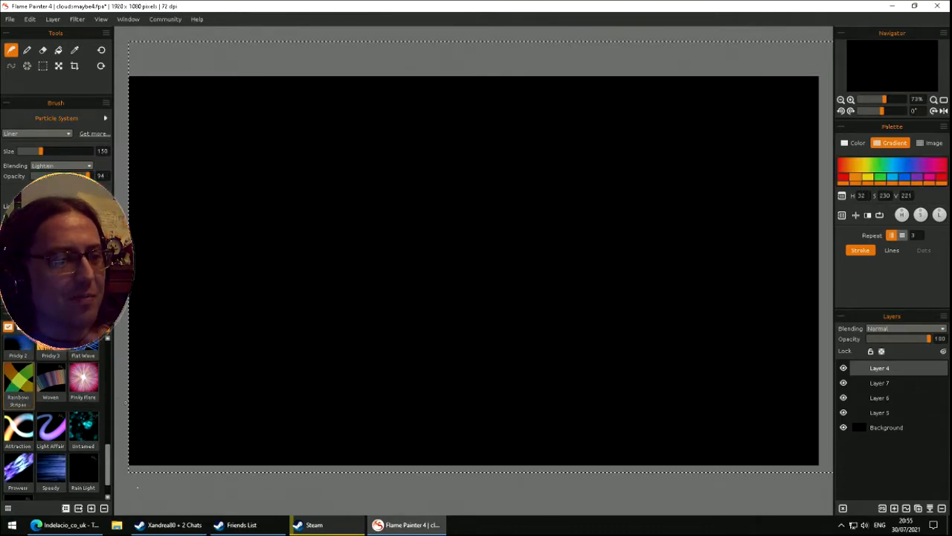
pyautogui.moveTo(182, 214)
pyautogui.mouseDown()
pyautogui.moveTo(210, 289)
pyautogui.moveTo(307, 400)
pyautogui.moveTo(212, 450)
pyautogui.mouseUp()
pyautogui.moveTo(388, 435)
pyautogui.mouseDown()
pyautogui.moveTo(389, 213)
pyautogui.moveTo(421, 334)
pyautogui.moveTo(493, 455)
pyautogui.moveTo(517, 456)
pyautogui.mouseUp()
pyautogui.moveTo(563, 351)
pyautogui.mouseDown()
pyautogui.moveTo(697, 283)
pyautogui.moveTo(755, 372)
pyautogui.moveTo(578, 447)
pyautogui.moveTo(616, 418)
pyautogui.mouseUp()
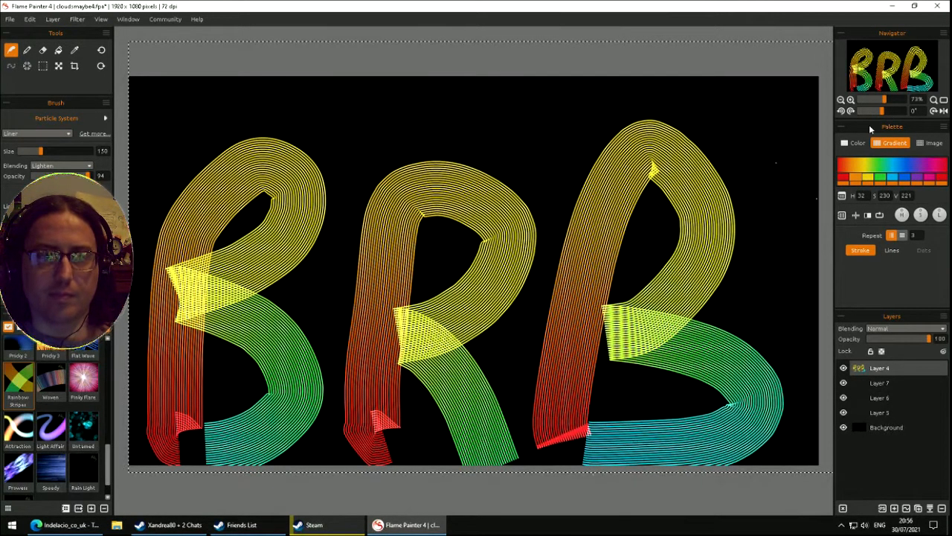
pyautogui.press('Delete')
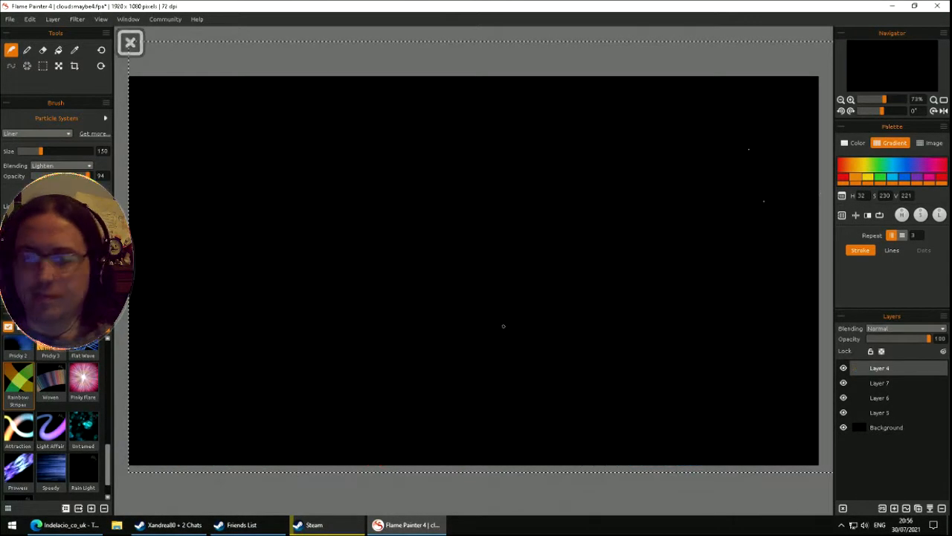
# - Select the Woven brush, try lettering across the canvas, and clear Layer 4
pyautogui.click(46, 381)
pyautogui.moveTo(160, 443)
pyautogui.mouseDown()
pyautogui.moveTo(192, 274)
pyautogui.moveTo(271, 141)
pyautogui.moveTo(275, 327)
pyautogui.moveTo(290, 311)
pyautogui.moveTo(315, 363)
pyautogui.moveTo(208, 435)
pyautogui.mouseUp()
pyautogui.moveTo(349, 445)
pyautogui.mouseDown()
pyautogui.moveTo(379, 215)
pyautogui.moveTo(383, 312)
pyautogui.moveTo(504, 446)
pyautogui.moveTo(514, 424)
pyautogui.moveTo(639, 297)
pyautogui.moveTo(573, 328)
pyautogui.moveTo(551, 465)
pyautogui.mouseUp()
pyautogui.press('Delete')
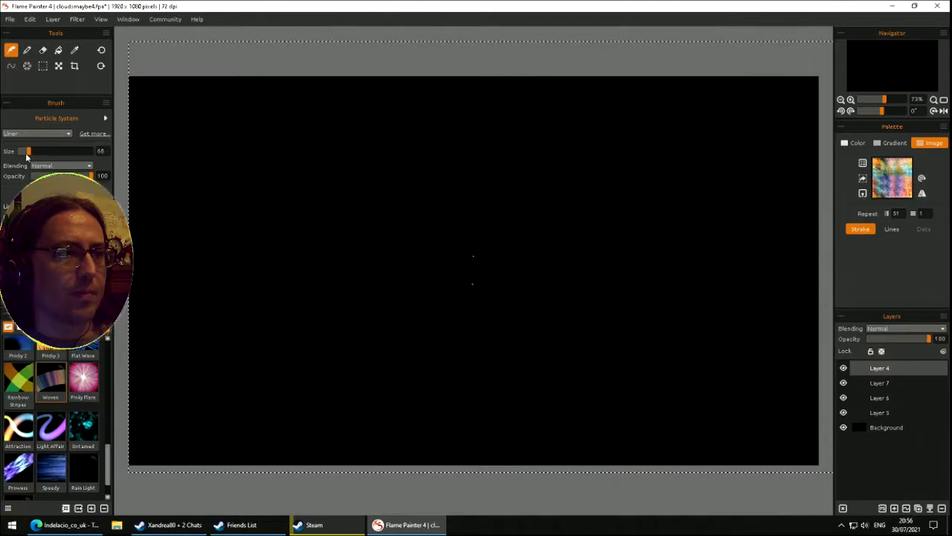
# - Letter BRB with the Woven brush reduced to size 72, and clear Layer 4
pyautogui.moveTo(179, 396)
pyautogui.mouseDown()
pyautogui.moveTo(303, 233)
pyautogui.moveTo(226, 329)
pyautogui.moveTo(193, 323)
pyautogui.moveTo(255, 334)
pyautogui.moveTo(269, 415)
pyautogui.moveTo(168, 420)
pyautogui.moveTo(261, 404)
pyautogui.mouseUp()
pyautogui.moveTo(347, 400)
pyautogui.mouseDown()
pyautogui.moveTo(349, 249)
pyautogui.moveTo(372, 327)
pyautogui.moveTo(456, 409)
pyautogui.moveTo(508, 228)
pyautogui.moveTo(617, 297)
pyautogui.moveTo(627, 368)
pyautogui.moveTo(558, 451)
pyautogui.mouseUp()
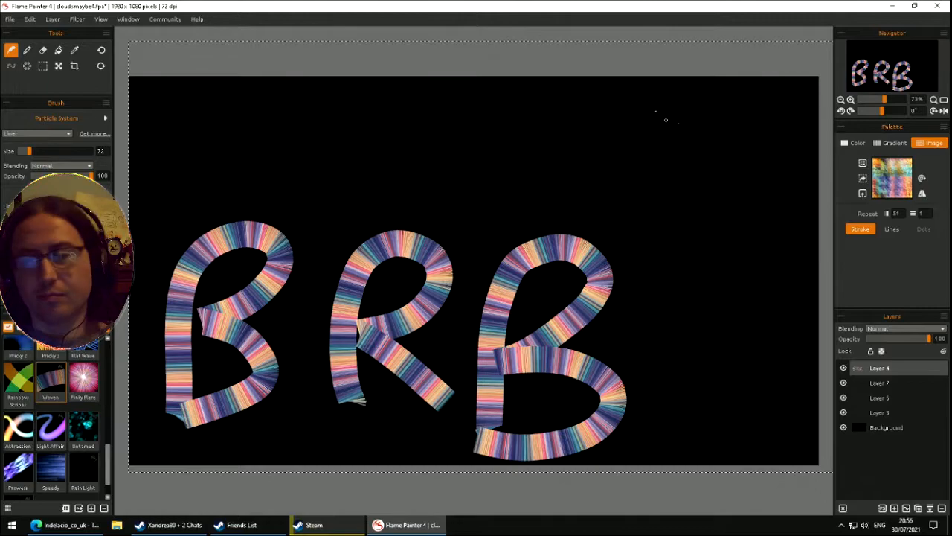
pyautogui.press('Delete')
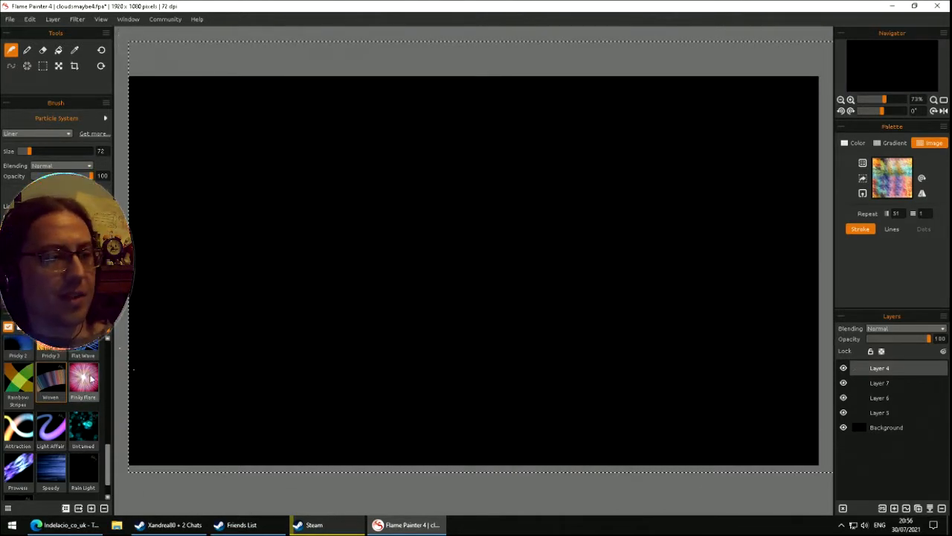
# - Select the Pinky Flare brush and build up a large white disc with pink rays in the canvas centre
pyautogui.click(90, 378)
pyautogui.moveTo(568, 266)
pyautogui.mouseDown()
pyautogui.moveTo(477, 264)
pyautogui.moveTo(596, 260)
pyautogui.moveTo(449, 332)
pyautogui.moveTo(501, 214)
pyautogui.moveTo(464, 231)
pyautogui.moveTo(506, 248)
pyautogui.moveTo(491, 268)
pyautogui.moveTo(449, 247)
pyautogui.moveTo(484, 250)
pyautogui.moveTo(466, 316)
pyautogui.moveTo(424, 303)
pyautogui.moveTo(479, 343)
pyautogui.moveTo(484, 295)
pyautogui.moveTo(538, 259)
pyautogui.moveTo(551, 284)
pyautogui.moveTo(437, 231)
pyautogui.moveTo(444, 301)
pyautogui.moveTo(484, 260)
pyautogui.moveTo(505, 262)
pyautogui.moveTo(492, 227)
pyautogui.moveTo(503, 239)
pyautogui.moveTo(445, 187)
pyautogui.moveTo(517, 222)
pyautogui.moveTo(436, 200)
pyautogui.moveTo(465, 214)
pyautogui.moveTo(490, 262)
pyautogui.moveTo(440, 251)
pyautogui.moveTo(559, 221)
pyautogui.moveTo(643, 238)
pyautogui.moveTo(488, 253)
pyautogui.moveTo(425, 280)
pyautogui.moveTo(406, 235)
pyautogui.moveTo(408, 194)
pyautogui.moveTo(505, 198)
pyautogui.moveTo(570, 253)
pyautogui.moveTo(480, 292)
pyautogui.moveTo(431, 263)
pyautogui.moveTo(397, 312)
pyautogui.moveTo(419, 312)
pyautogui.moveTo(367, 278)
pyautogui.moveTo(373, 334)
pyautogui.moveTo(381, 261)
pyautogui.moveTo(487, 257)
pyautogui.moveTo(443, 275)
pyautogui.moveTo(535, 258)
pyautogui.moveTo(434, 303)
pyautogui.moveTo(394, 302)
pyautogui.moveTo(471, 242)
pyautogui.moveTo(498, 242)
pyautogui.moveTo(517, 283)
pyautogui.moveTo(428, 340)
pyautogui.moveTo(378, 235)
pyautogui.moveTo(434, 329)
pyautogui.mouseUp()
pyautogui.moveTo(414, 212)
pyautogui.mouseDown()
pyautogui.moveTo(510, 319)
pyautogui.moveTo(418, 297)
pyautogui.moveTo(379, 233)
pyautogui.moveTo(475, 223)
pyautogui.moveTo(471, 176)
pyautogui.moveTo(526, 211)
pyautogui.moveTo(485, 249)
pyautogui.moveTo(431, 255)
pyautogui.moveTo(422, 245)
pyautogui.moveTo(372, 327)
pyautogui.mouseUp()
# - Select the Sunset brush, move Layer 7 above Layer 4, and clear Layer 7
pyautogui.moveTo(108, 465); pyautogui.dragTo(99, 415)
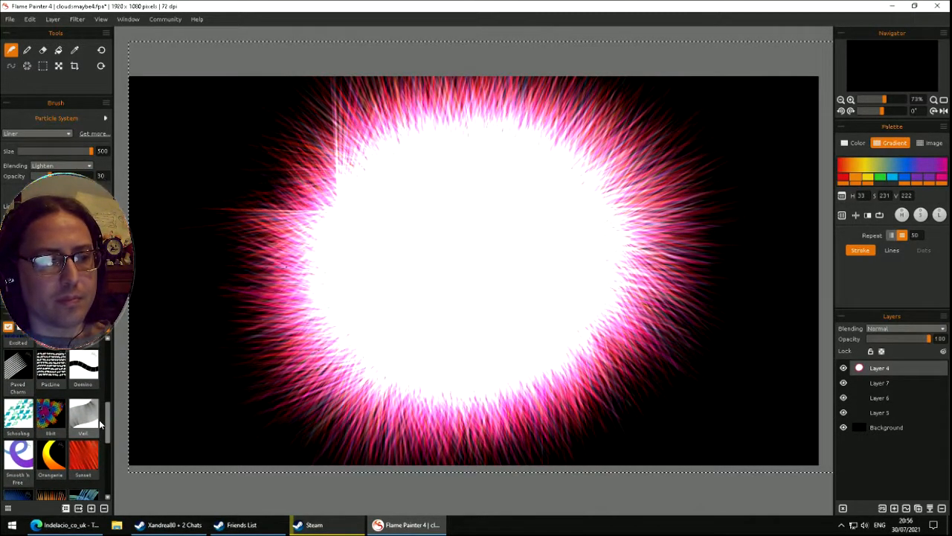
pyautogui.moveTo(99, 414)
pyautogui.mouseDown()
pyautogui.moveTo(99, 388)
pyautogui.moveTo(101, 450)
pyautogui.moveTo(95, 424)
pyautogui.mouseUp()
pyautogui.click(72, 415)
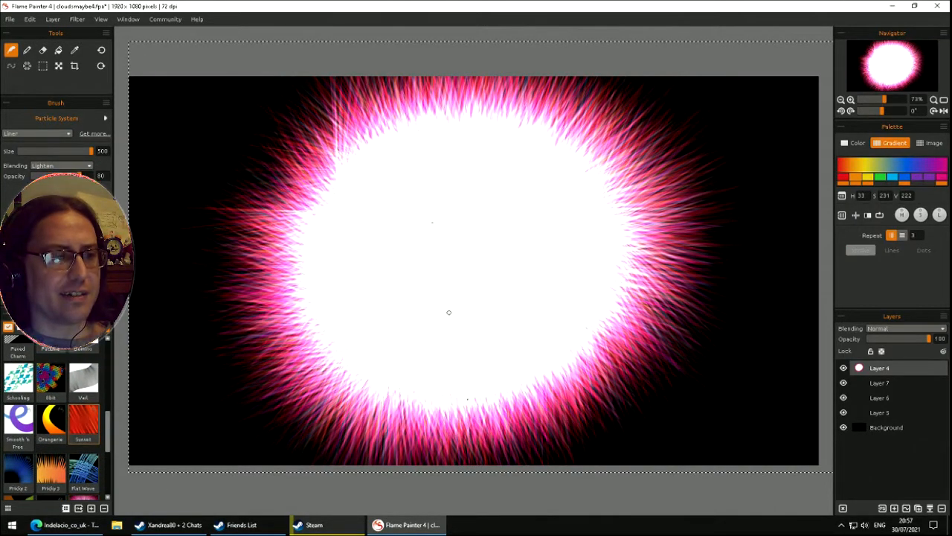
pyautogui.click(892, 383)
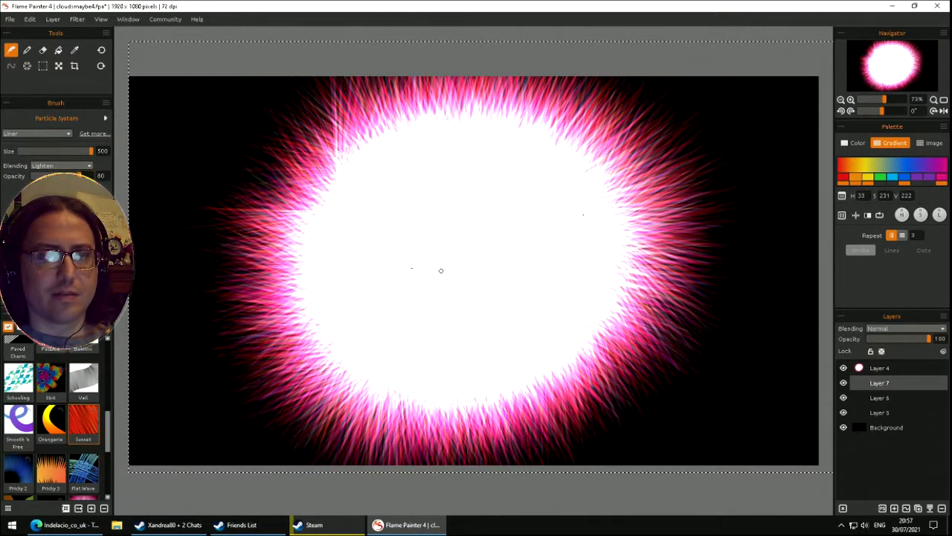
pyautogui.moveTo(880, 386); pyautogui.dragTo(879, 367)
pyautogui.press('Delete')
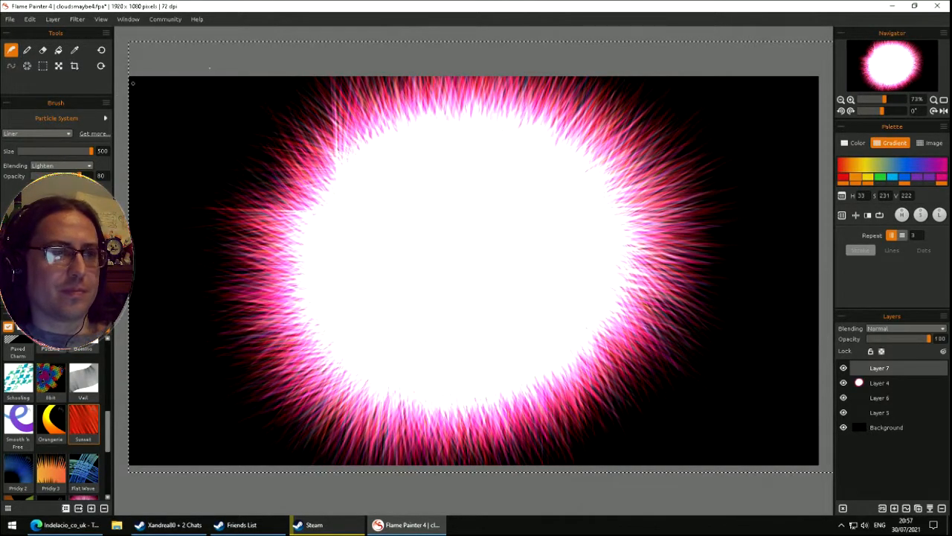
# - Try to scale down the selected area on Layer 7 and on Layer 4 with Transform, and undo the Layer 4 change
pyautogui.click(59, 66)
pyautogui.moveTo(130, 44); pyautogui.dragTo(333, 257)
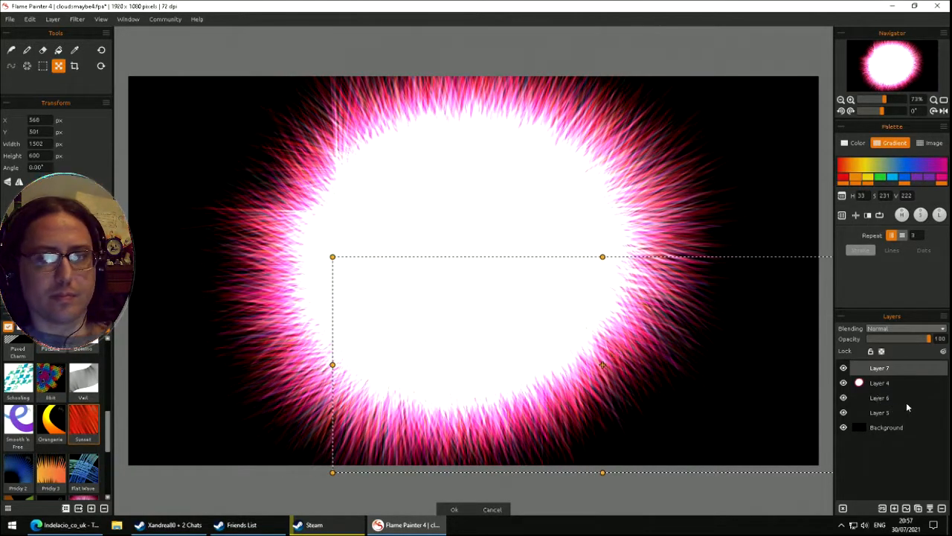
pyautogui.click(878, 383)
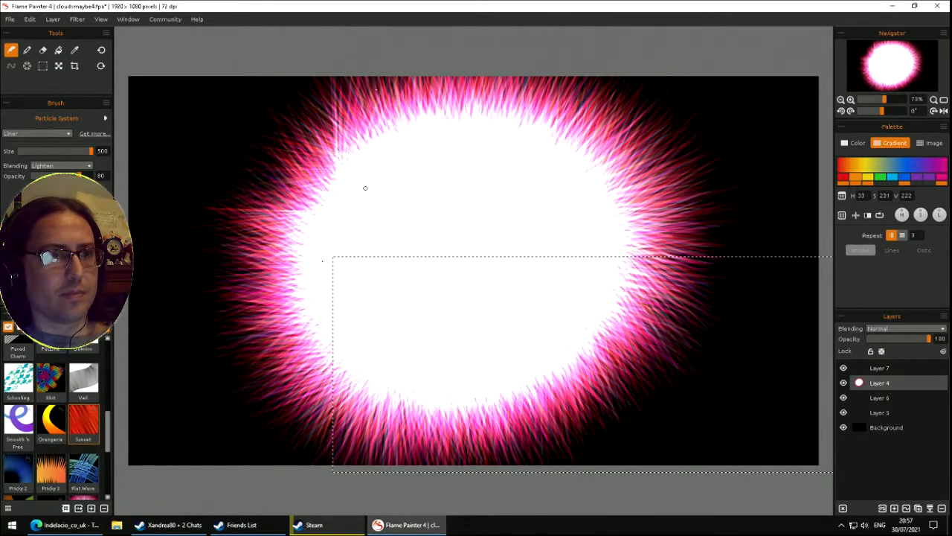
pyautogui.click(60, 66)
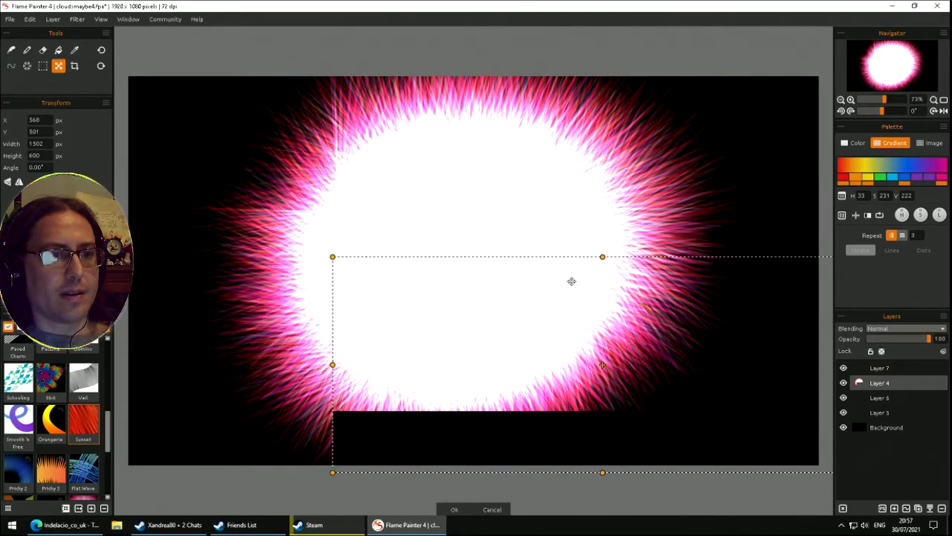
pyautogui.moveTo(434, 194); pyautogui.dragTo(526, 304)
pyautogui.hotkey('ctrl', 'z')
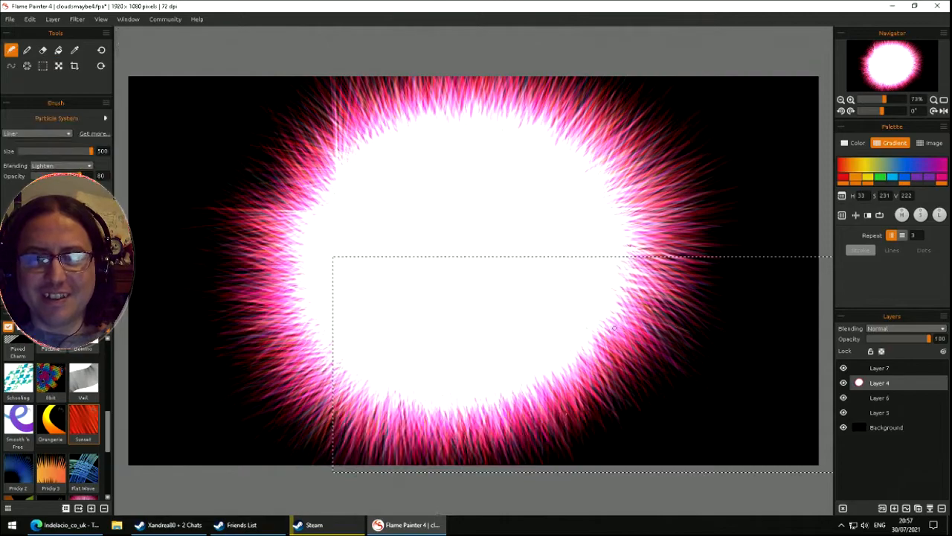
# - Remove the selection and scale Layer 4's disc to about 847 × 711 px, placed left of the canvas centre
pyautogui.click(43, 66)
pyautogui.click(137, 84)
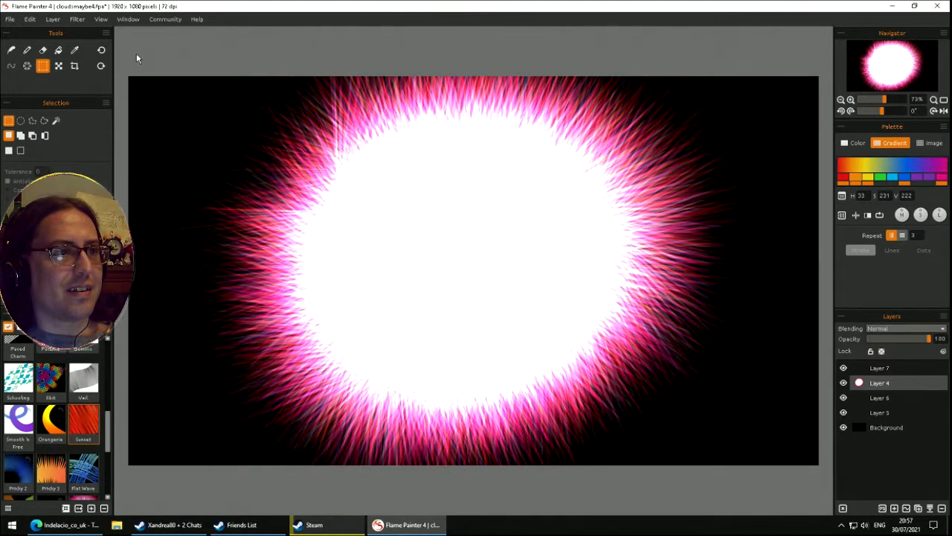
pyautogui.click(58, 66)
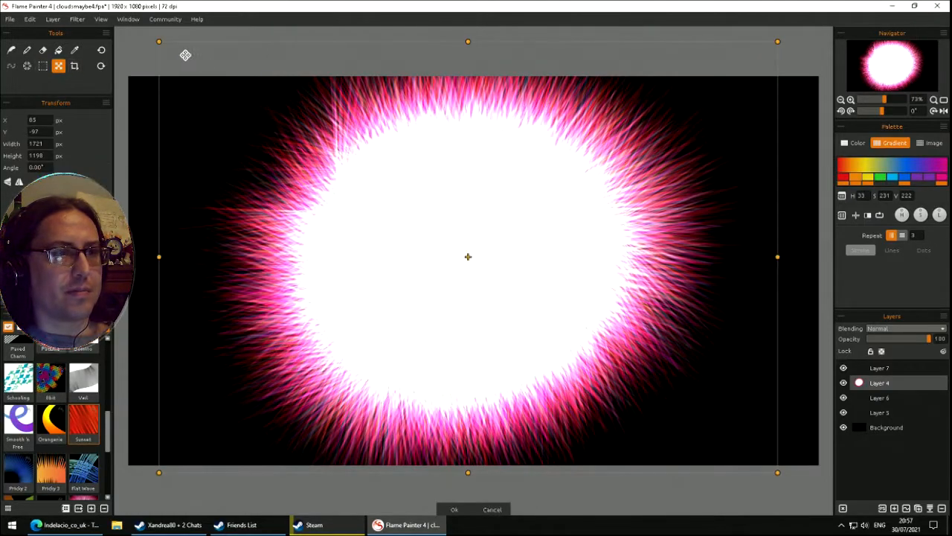
pyautogui.moveTo(160, 41); pyautogui.dragTo(332, 216)
pyautogui.moveTo(554, 335); pyautogui.dragTo(370, 230)
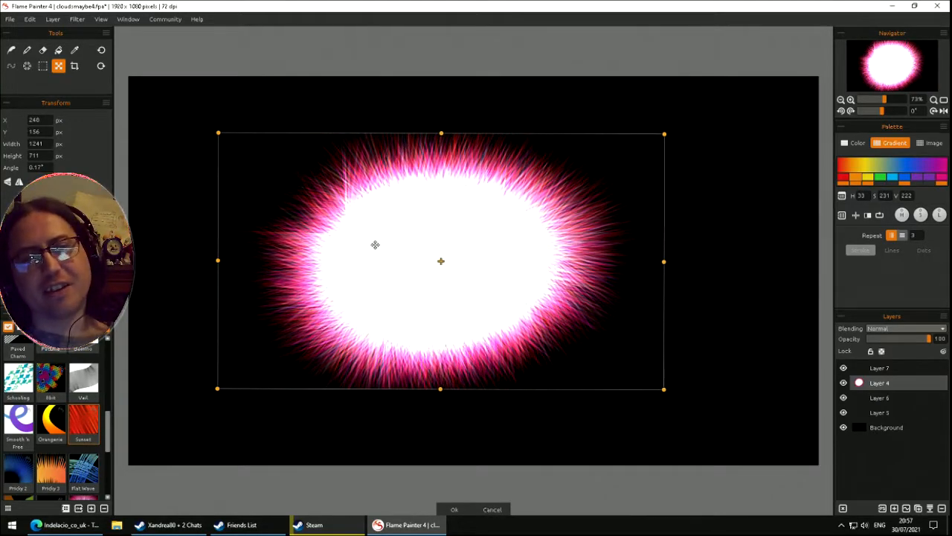
pyautogui.moveTo(667, 262); pyautogui.dragTo(528, 257)
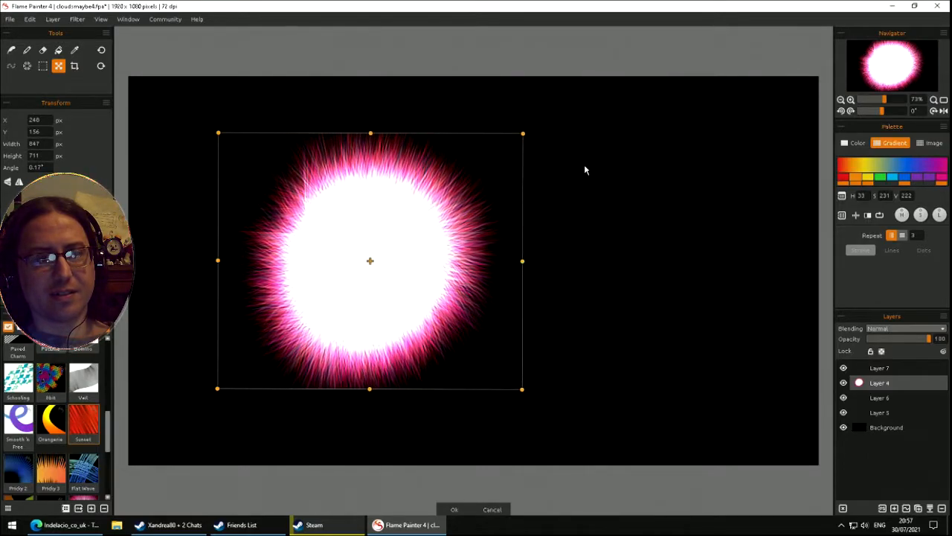
pyautogui.press('Return')
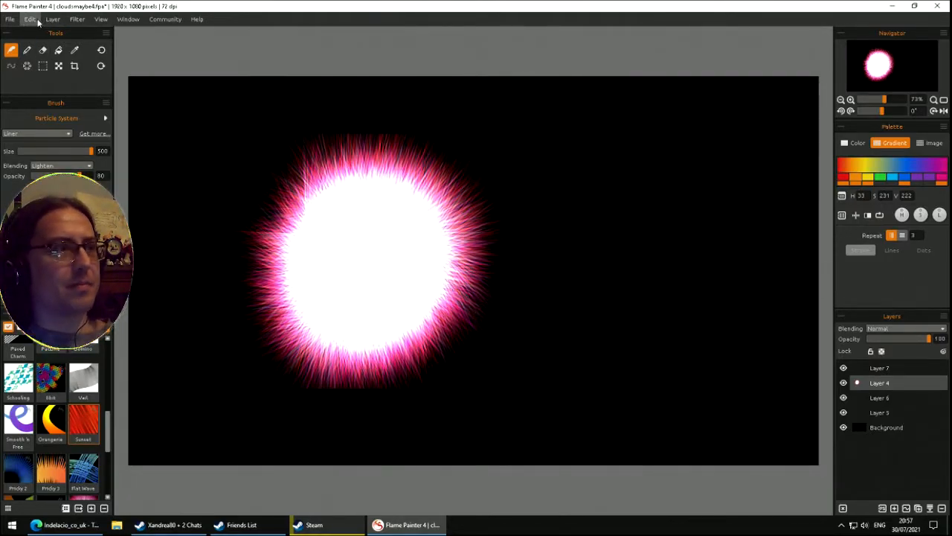
# - Save the painting as a new file named sun, and clear the disc from Layer 4
pyautogui.click(10, 19)
pyautogui.click(10, 71)
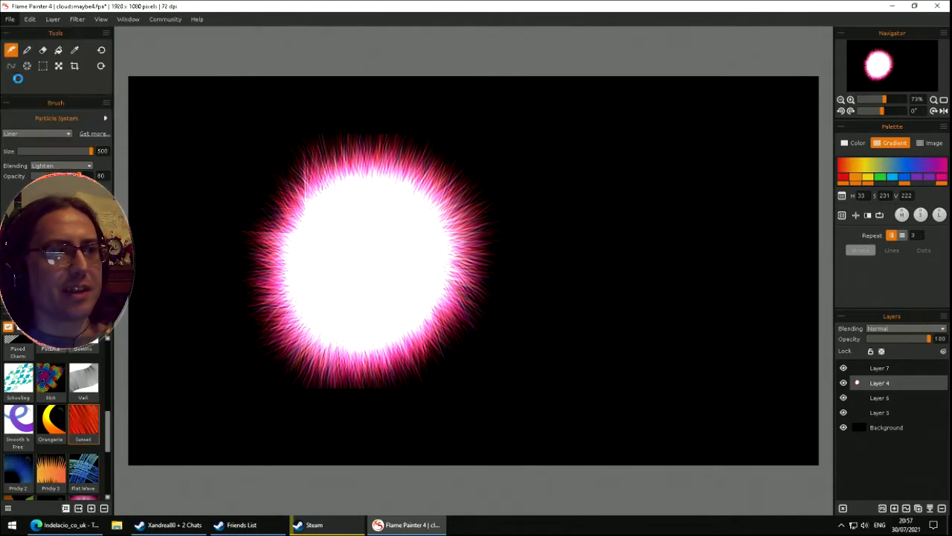
pyautogui.click(332, 240)
pyautogui.click(333, 241)
pyautogui.press('Return')
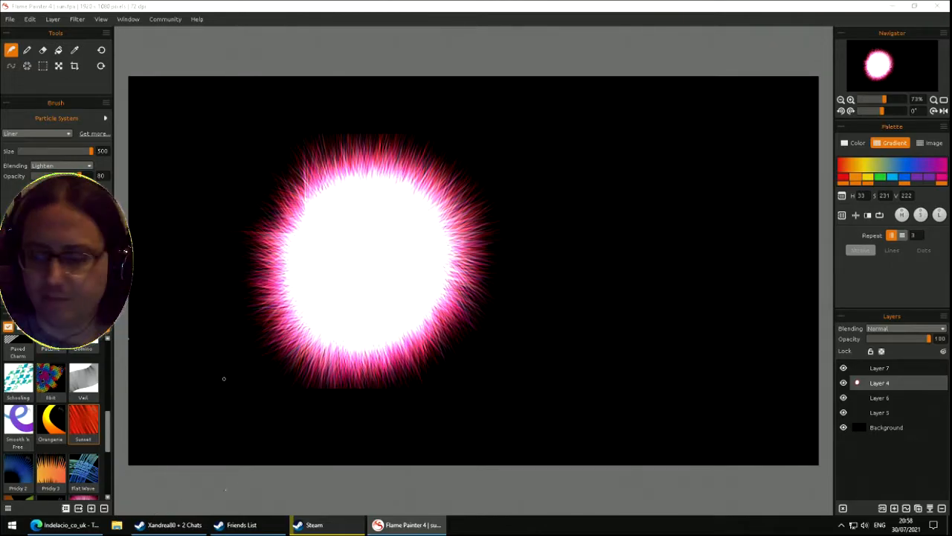
pyautogui.press('Delete')
# - Select the Attraction brush, letter a glowing BRB across the canvas, and clear Layer 4
pyautogui.moveTo(108, 429); pyautogui.dragTo(101, 455)
pyautogui.click(18, 439)
pyautogui.moveTo(172, 382)
pyautogui.mouseDown()
pyautogui.moveTo(297, 206)
pyautogui.moveTo(186, 393)
pyautogui.moveTo(168, 365)
pyautogui.mouseUp()
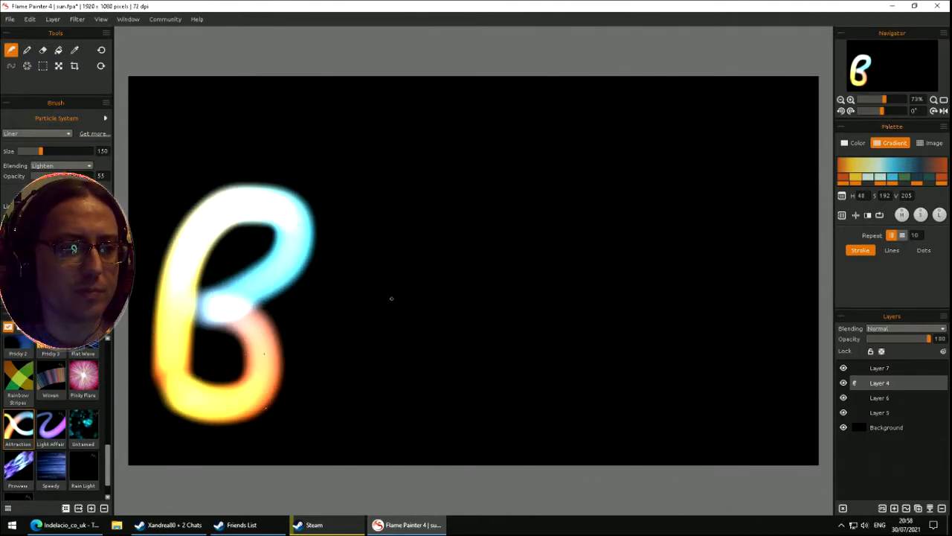
pyautogui.moveTo(355, 397)
pyautogui.mouseDown()
pyautogui.moveTo(414, 153)
pyautogui.moveTo(499, 257)
pyautogui.moveTo(351, 299)
pyautogui.moveTo(481, 366)
pyautogui.moveTo(518, 404)
pyautogui.moveTo(647, 172)
pyautogui.moveTo(652, 282)
pyautogui.moveTo(571, 302)
pyautogui.moveTo(740, 363)
pyautogui.moveTo(592, 433)
pyautogui.mouseUp()
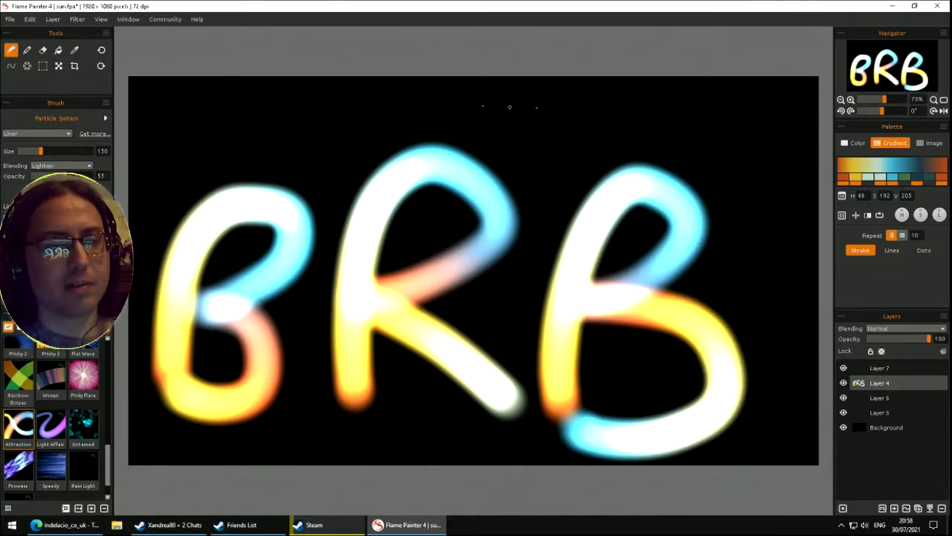
pyautogui.press('Delete')
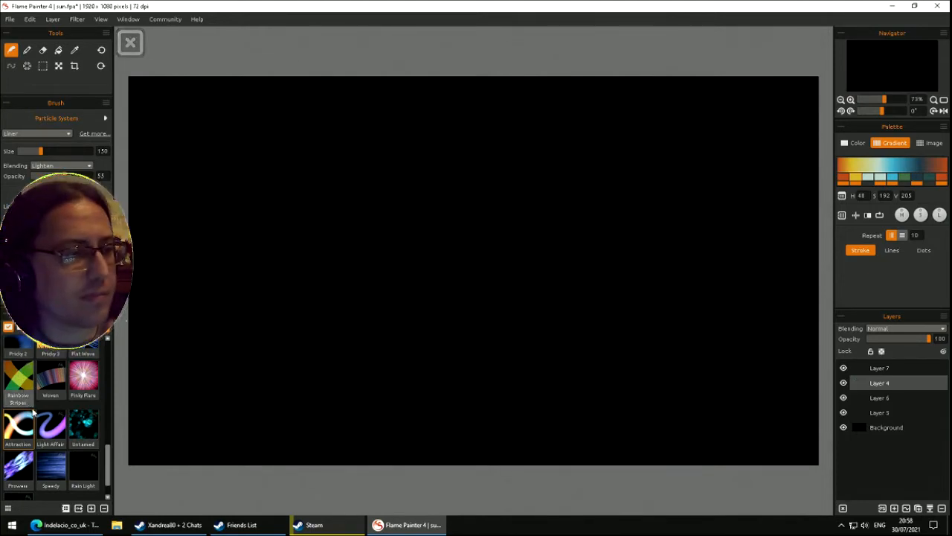
# - Select the Light Affair brush, letter BRB across the canvas, and clear Layer 4
pyautogui.click(52, 429)
pyautogui.moveTo(180, 441)
pyautogui.mouseDown()
pyautogui.moveTo(276, 276)
pyautogui.moveTo(335, 362)
pyautogui.moveTo(223, 405)
pyautogui.mouseUp()
pyautogui.moveTo(419, 403)
pyautogui.mouseDown()
pyautogui.moveTo(541, 252)
pyautogui.moveTo(420, 271)
pyautogui.moveTo(527, 400)
pyautogui.mouseUp()
pyautogui.moveTo(611, 365)
pyautogui.mouseDown()
pyautogui.moveTo(614, 420)
pyautogui.moveTo(773, 215)
pyautogui.moveTo(789, 328)
pyautogui.moveTo(660, 405)
pyautogui.mouseUp()
pyautogui.press('Delete')
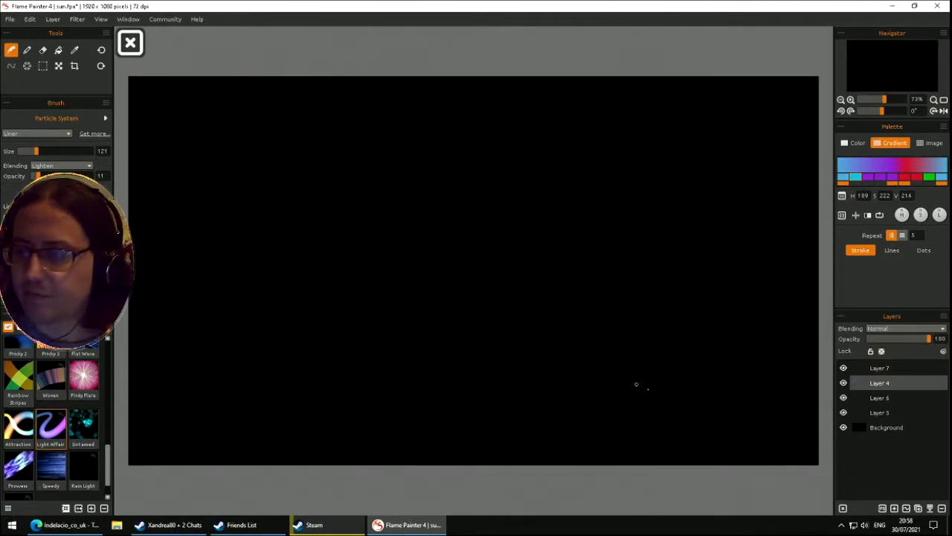
# - Select the Untamed brush, scatter teal dots over the middle of the canvas, and clear Layer 4
pyautogui.click(94, 429)
pyautogui.moveTo(391, 258)
pyautogui.mouseDown()
pyautogui.moveTo(612, 228)
pyautogui.moveTo(599, 253)
pyautogui.moveTo(444, 207)
pyautogui.moveTo(358, 223)
pyautogui.moveTo(491, 305)
pyautogui.moveTo(417, 327)
pyautogui.mouseUp()
pyautogui.moveTo(334, 282); pyautogui.dragTo(620, 236)
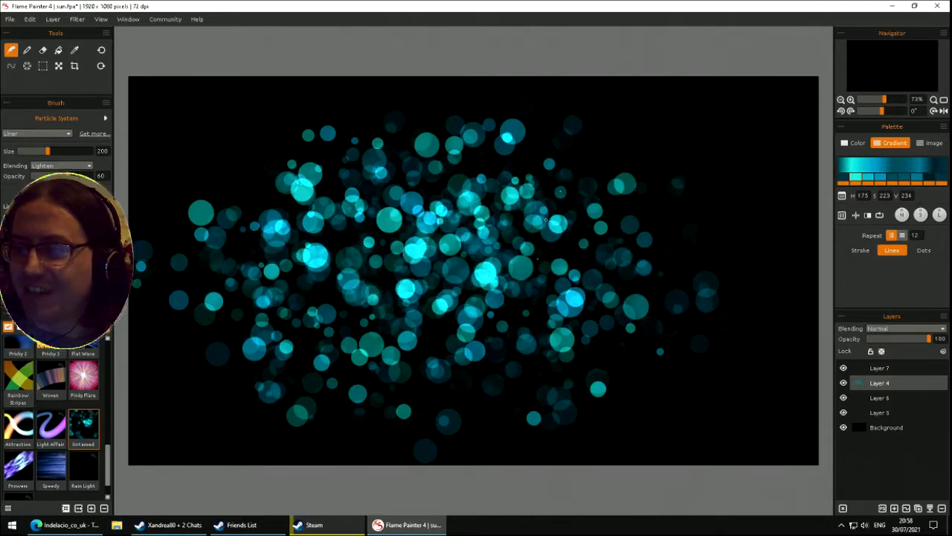
pyautogui.press('Delete')
# - Select the Prowess brush, try and clear a stroke on the canvas's left part, and reduce the brush size to 156
pyautogui.click(14, 477)
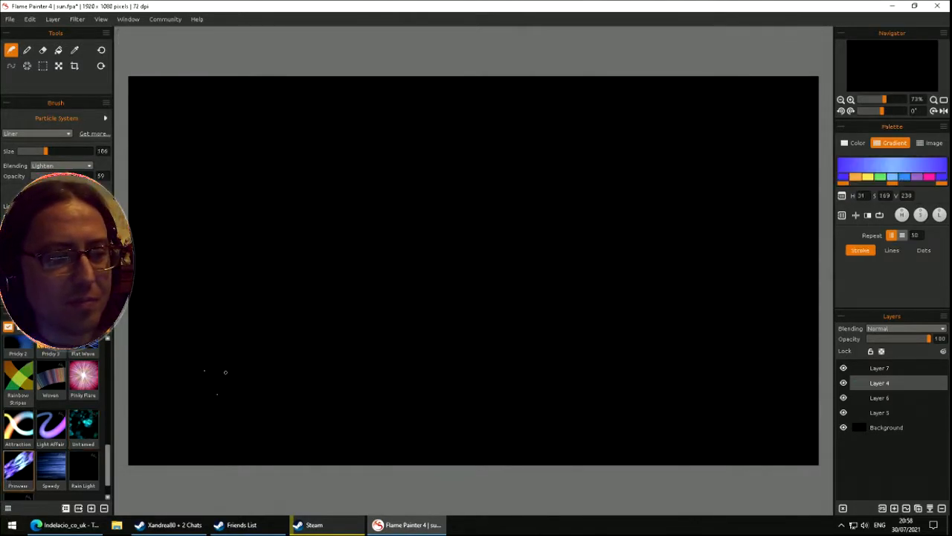
pyautogui.moveTo(157, 375)
pyautogui.mouseDown()
pyautogui.moveTo(216, 268)
pyautogui.moveTo(290, 238)
pyautogui.moveTo(193, 320)
pyautogui.moveTo(294, 424)
pyautogui.mouseUp()
pyautogui.press('Delete')
pyautogui.moveTo(45, 151); pyautogui.dragTo(42, 154)
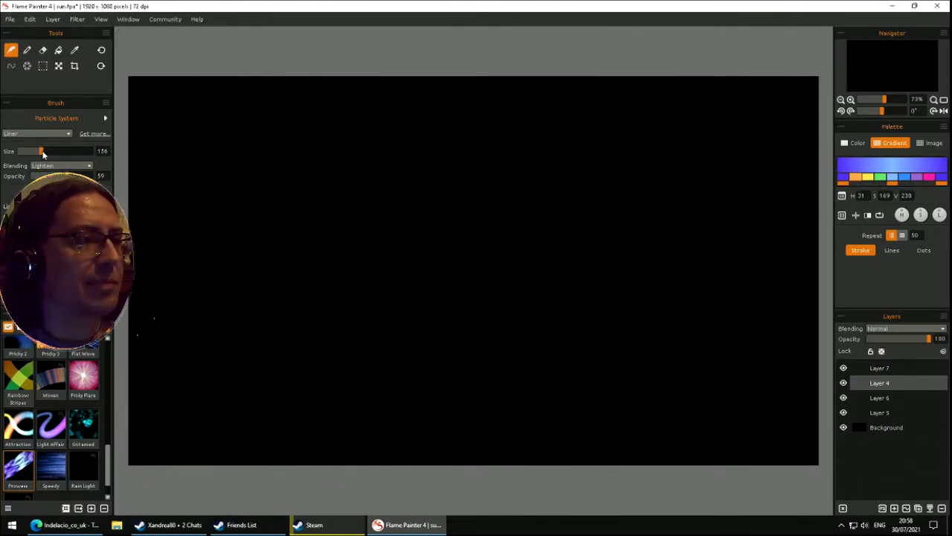
# - Letter BRB across the canvas with the Prowess brush at size 28, and clear Layer 4
pyautogui.moveTo(169, 421)
pyautogui.mouseDown()
pyautogui.moveTo(206, 147)
pyautogui.moveTo(267, 279)
pyautogui.moveTo(183, 287)
pyautogui.moveTo(269, 360)
pyautogui.mouseUp()
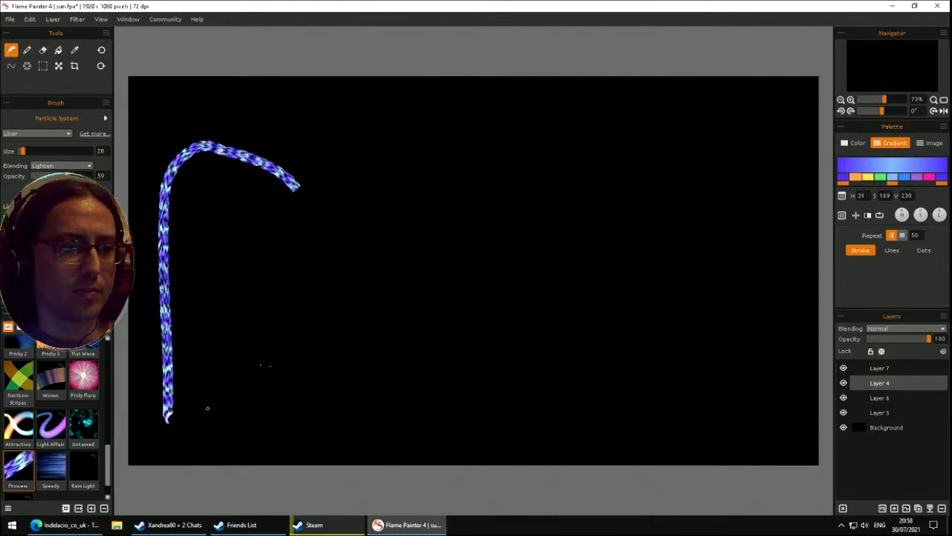
pyautogui.moveTo(431, 126)
pyautogui.mouseDown()
pyautogui.moveTo(487, 187)
pyautogui.moveTo(373, 264)
pyautogui.moveTo(465, 294)
pyautogui.moveTo(493, 384)
pyautogui.mouseUp()
pyautogui.moveTo(618, 386); pyautogui.dragTo(616, 392)
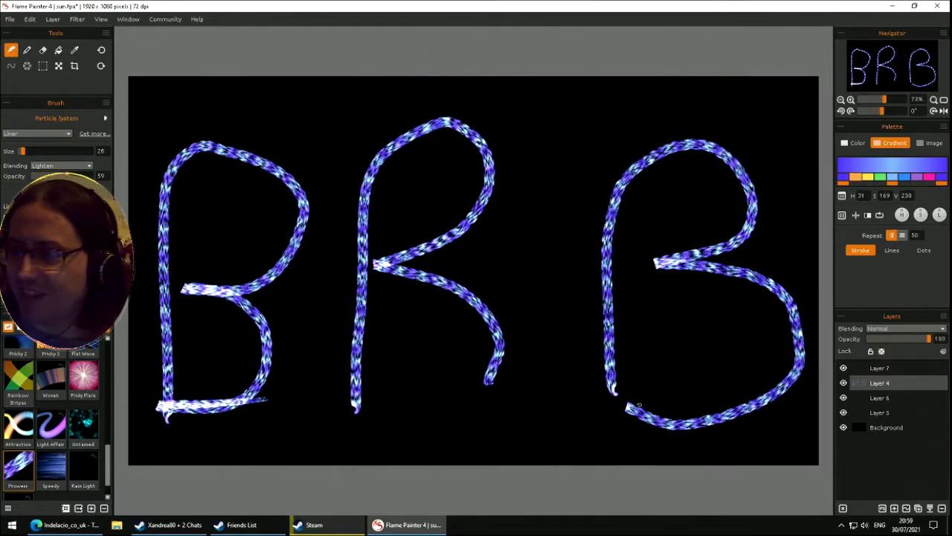
pyautogui.press('Delete')
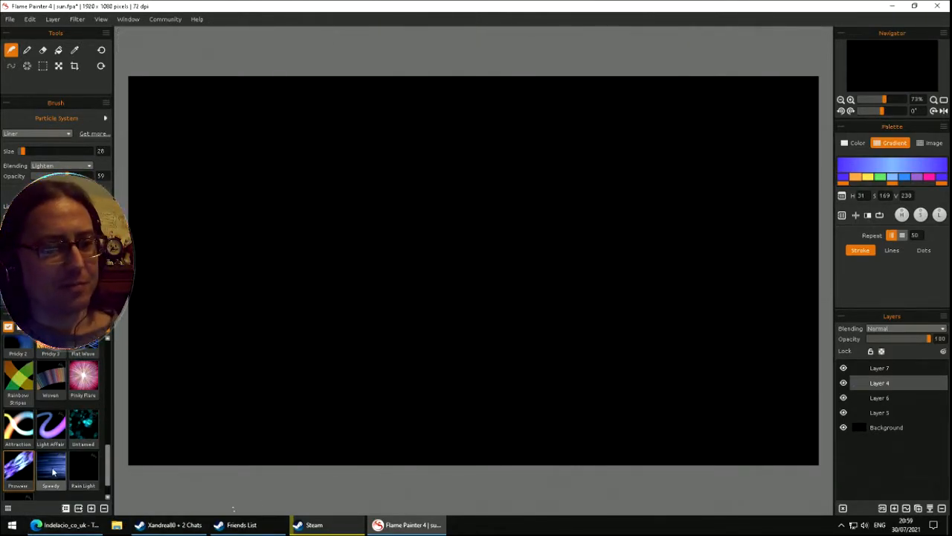
# - Select the Speedy brush, paint overlapping horizontal streaks across the middle of the canvas, and clear Layer 4
pyautogui.click(52, 470)
pyautogui.moveTo(154, 272); pyautogui.dragTo(576, 253)
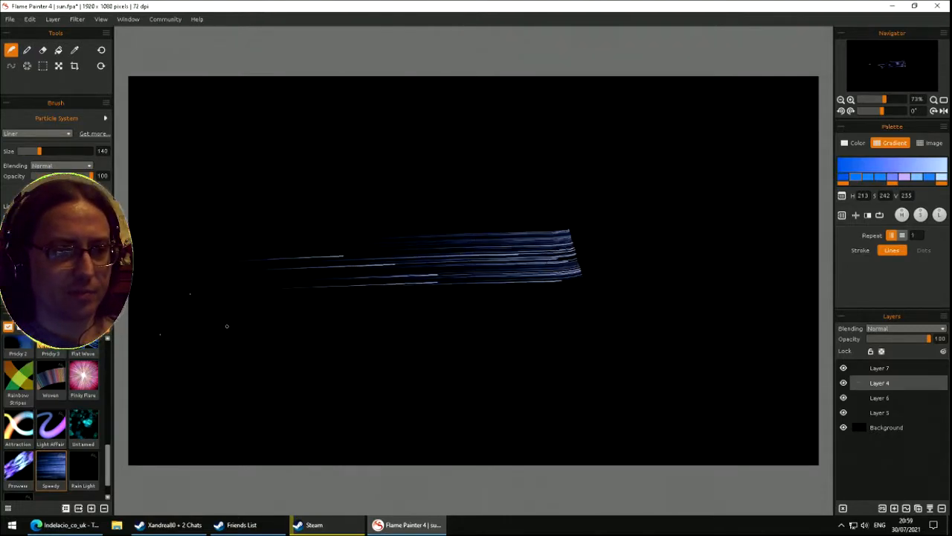
pyautogui.moveTo(228, 326); pyautogui.dragTo(600, 328)
pyautogui.moveTo(246, 191); pyautogui.dragTo(622, 203)
pyautogui.moveTo(178, 157); pyautogui.dragTo(716, 190)
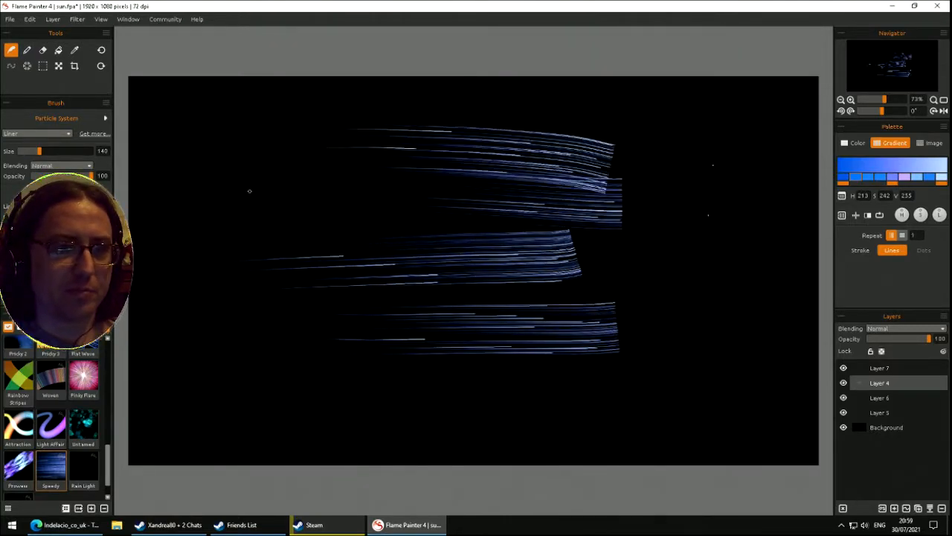
pyautogui.moveTo(276, 191); pyautogui.dragTo(683, 213)
pyautogui.moveTo(305, 257); pyautogui.dragTo(623, 243)
pyautogui.moveTo(379, 279); pyautogui.dragTo(582, 268)
pyautogui.moveTo(537, 290); pyautogui.dragTo(589, 322)
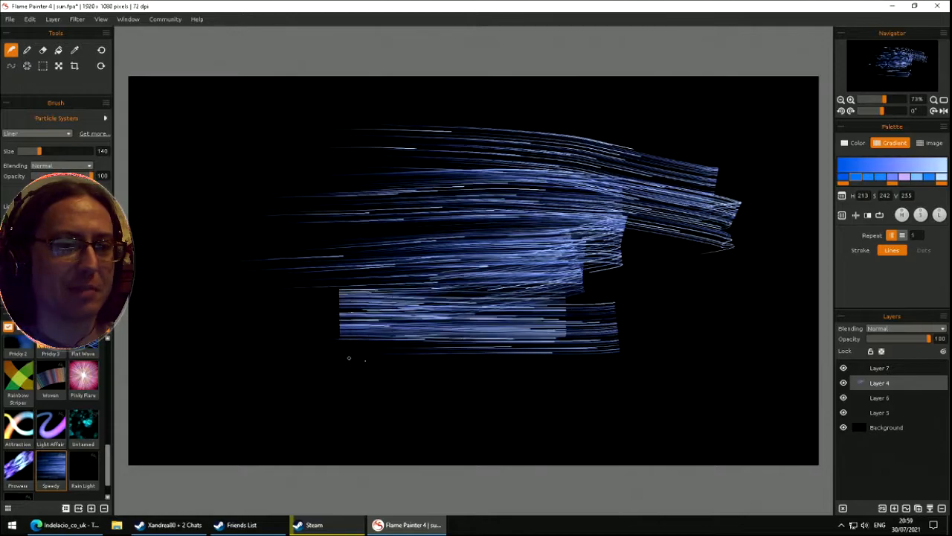
pyautogui.moveTo(363, 363); pyautogui.dragTo(589, 310)
pyautogui.press('Delete')
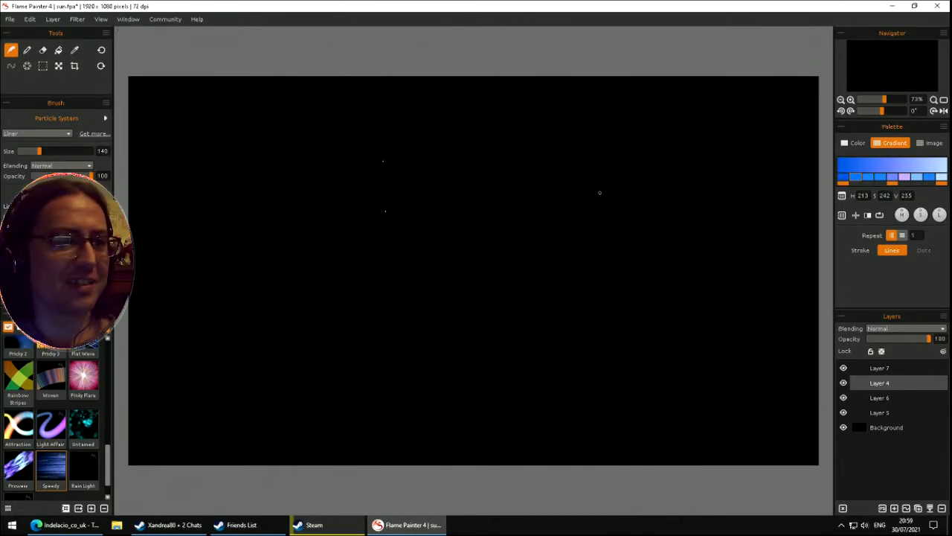
# - Fill the canvas with looping and swirling Speedy strokes in two attempts, clearing Layer 4 after each
pyautogui.moveTo(299, 150)
pyautogui.mouseDown()
pyautogui.moveTo(436, 241)
pyautogui.moveTo(578, 317)
pyautogui.moveTo(354, 332)
pyautogui.moveTo(362, 360)
pyautogui.moveTo(608, 443)
pyautogui.moveTo(485, 425)
pyautogui.moveTo(433, 152)
pyautogui.moveTo(478, 165)
pyautogui.mouseUp()
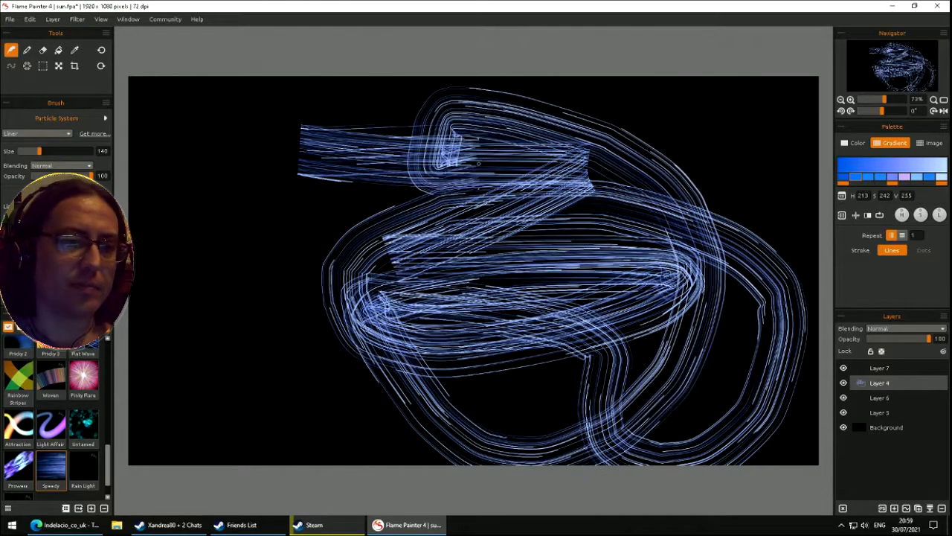
pyautogui.press('Delete')
pyautogui.moveTo(435, 101)
pyautogui.mouseDown()
pyautogui.moveTo(266, 298)
pyautogui.moveTo(355, 260)
pyautogui.moveTo(454, 429)
pyautogui.moveTo(506, 320)
pyautogui.moveTo(342, 350)
pyautogui.moveTo(551, 223)
pyautogui.moveTo(422, 143)
pyautogui.moveTo(335, 431)
pyautogui.moveTo(186, 268)
pyautogui.moveTo(565, 193)
pyautogui.moveTo(710, 208)
pyautogui.moveTo(446, 447)
pyautogui.moveTo(186, 297)
pyautogui.moveTo(655, 334)
pyautogui.moveTo(777, 331)
pyautogui.mouseUp()
pyautogui.moveTo(515, 468)
pyautogui.mouseDown()
pyautogui.moveTo(521, 149)
pyautogui.moveTo(808, 227)
pyautogui.moveTo(357, 387)
pyautogui.moveTo(670, 82)
pyautogui.moveTo(522, 499)
pyautogui.moveTo(655, 328)
pyautogui.moveTo(566, 446)
pyautogui.moveTo(239, 95)
pyautogui.moveTo(520, 223)
pyautogui.moveTo(670, 334)
pyautogui.moveTo(788, 223)
pyautogui.moveTo(416, 447)
pyautogui.moveTo(224, 149)
pyautogui.moveTo(595, 96)
pyautogui.moveTo(224, 320)
pyautogui.moveTo(446, 417)
pyautogui.moveTo(223, 149)
pyautogui.moveTo(550, 112)
pyautogui.moveTo(595, 312)
pyautogui.moveTo(372, 112)
pyautogui.moveTo(584, 257)
pyautogui.moveTo(298, 268)
pyautogui.moveTo(398, 431)
pyautogui.moveTo(200, 234)
pyautogui.mouseUp()
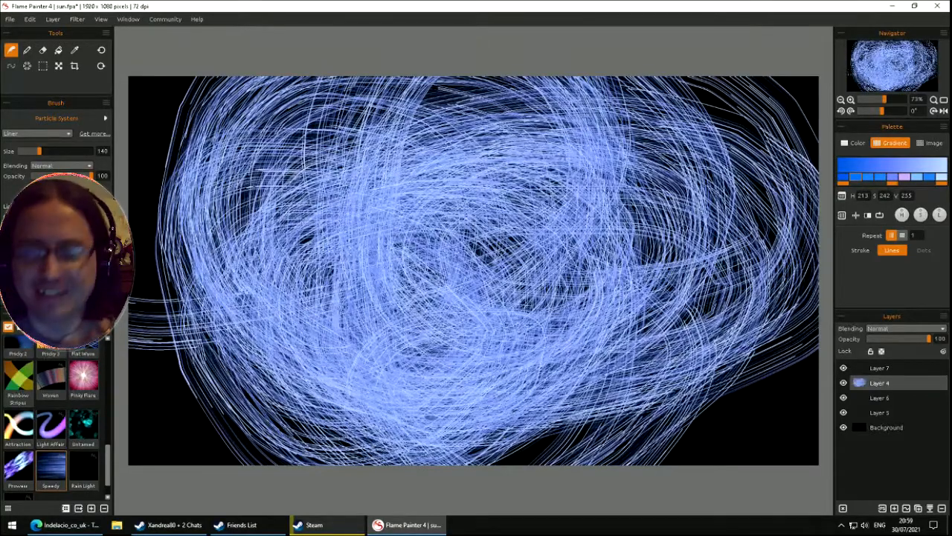
pyautogui.press('Delete')
# - Paint faint rain patches with the Rain Light brush on Layers 4, 6, 5 and 7 and on a new layer above them
pyautogui.click(82, 473)
pyautogui.moveTo(366, 305); pyautogui.dragTo(361, 209)
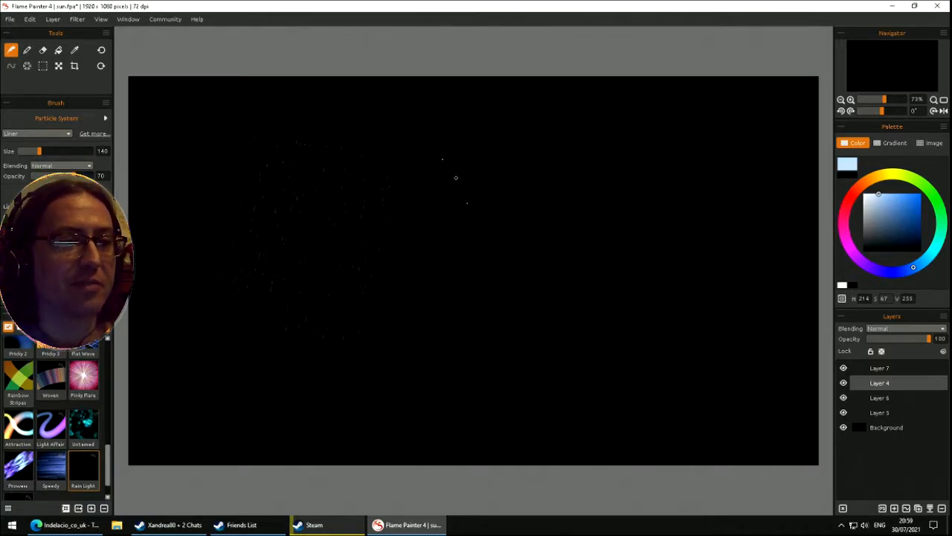
pyautogui.moveTo(416, 194)
pyautogui.mouseDown()
pyautogui.moveTo(305, 179)
pyautogui.moveTo(305, 148)
pyautogui.moveTo(262, 285)
pyautogui.mouseUp()
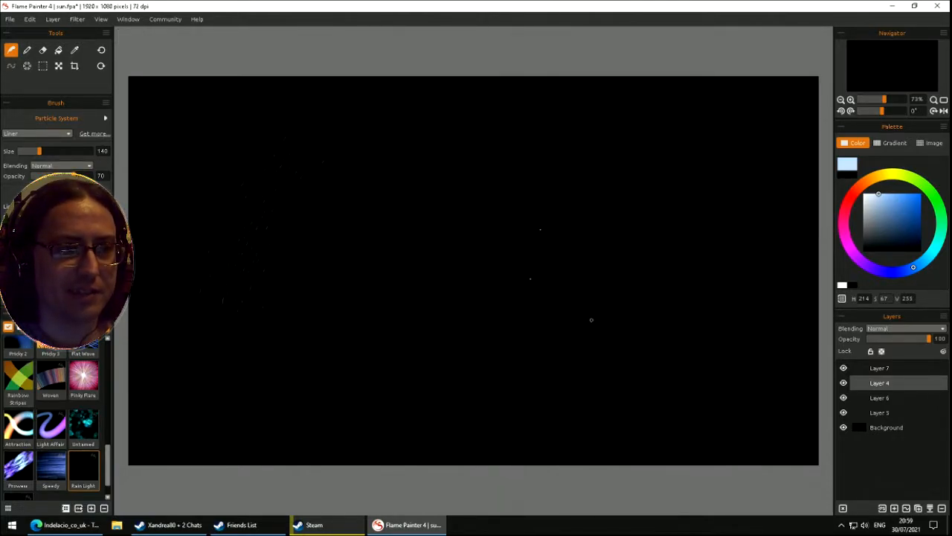
pyautogui.click(879, 398)
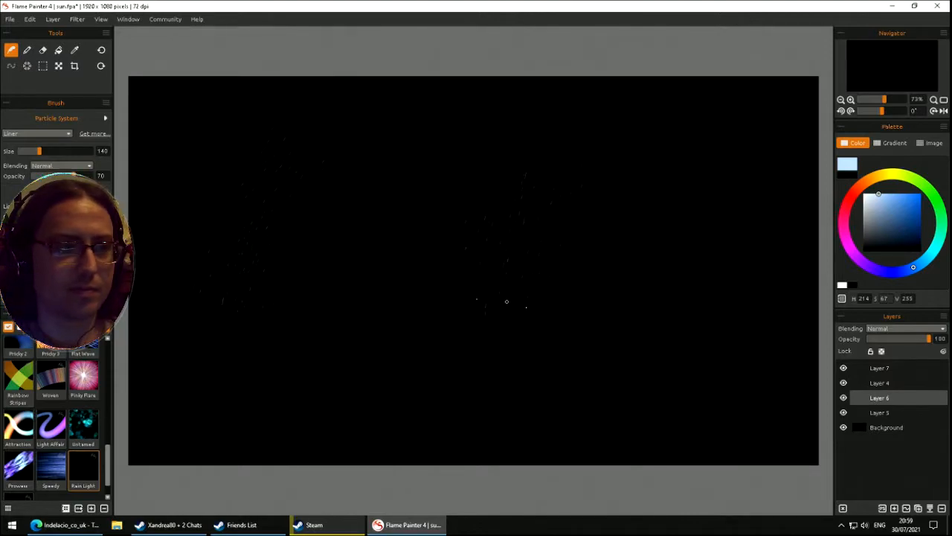
pyautogui.click(893, 413)
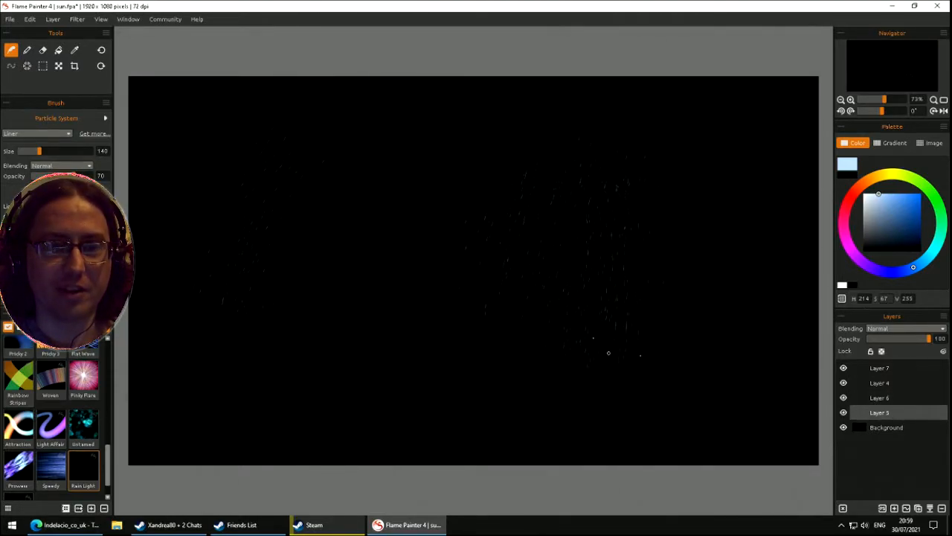
pyautogui.click(882, 368)
pyautogui.moveTo(398, 255)
pyautogui.mouseDown()
pyautogui.moveTo(405, 171)
pyautogui.moveTo(390, 273)
pyautogui.mouseUp()
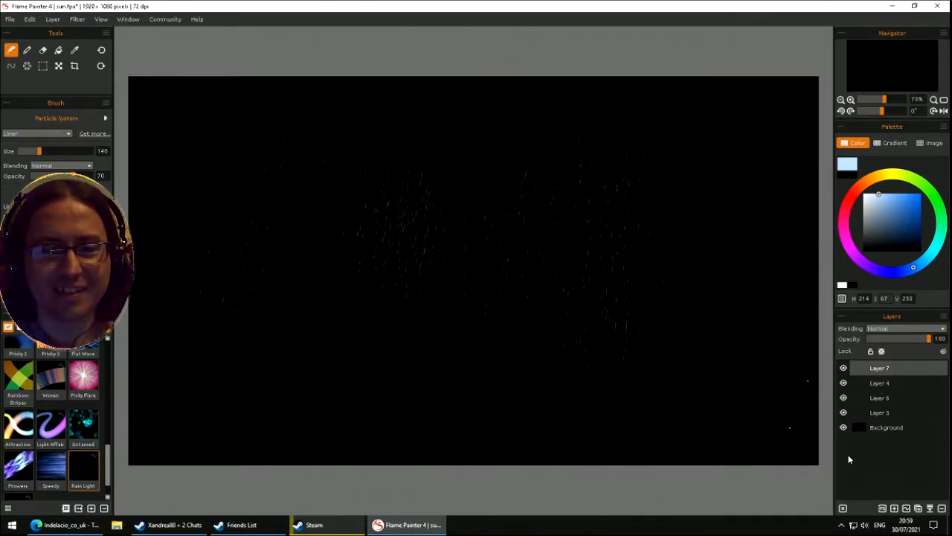
pyautogui.click(894, 508)
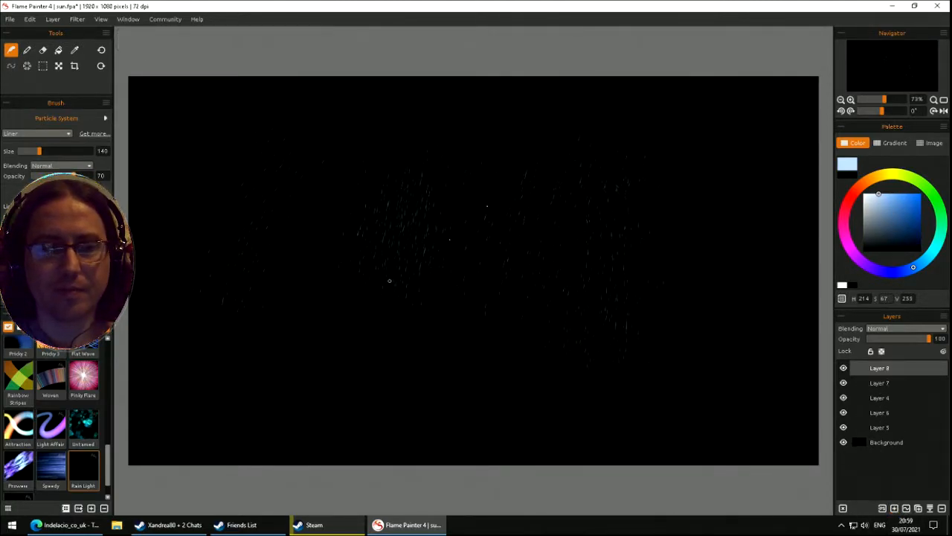
pyautogui.moveTo(323, 305); pyautogui.dragTo(312, 389)
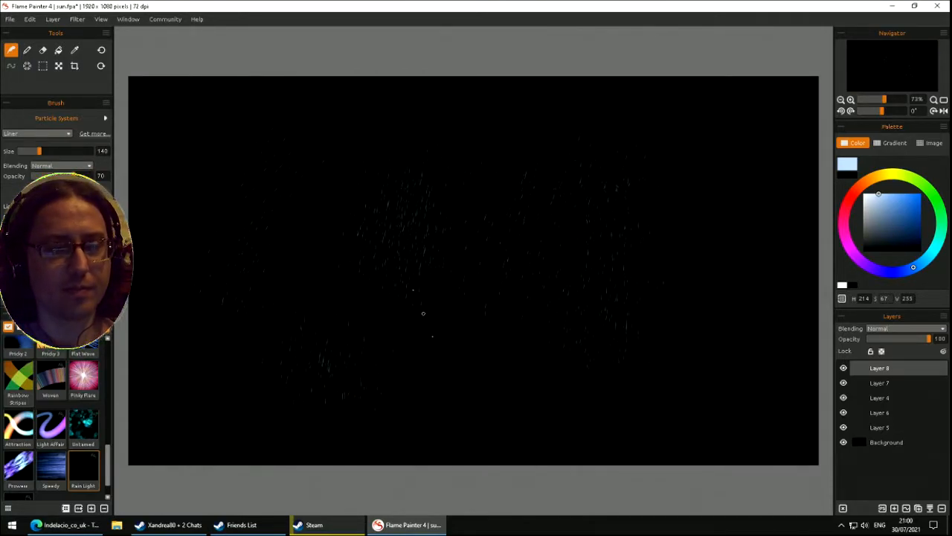
# - Save the painting as rain.fpa in the Pictures folder
pyautogui.click(9, 19)
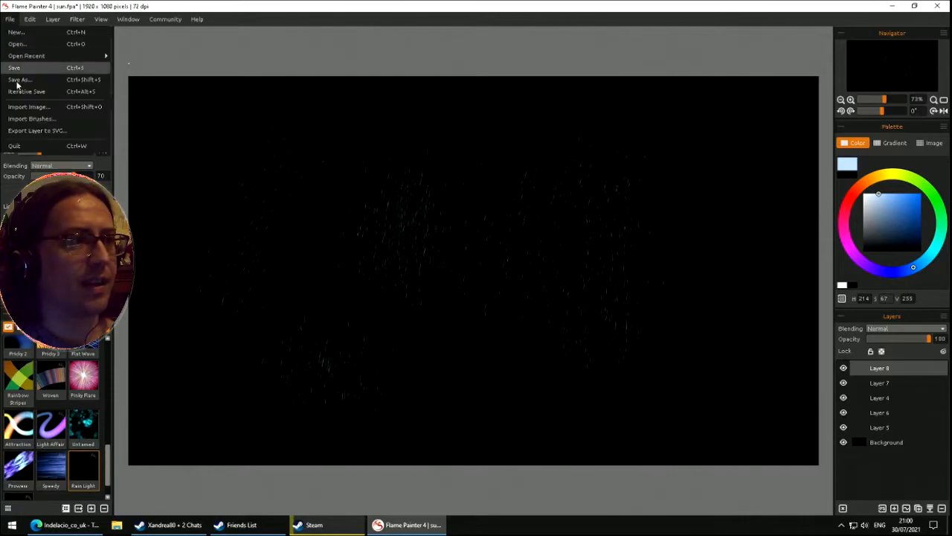
pyautogui.click(29, 79)
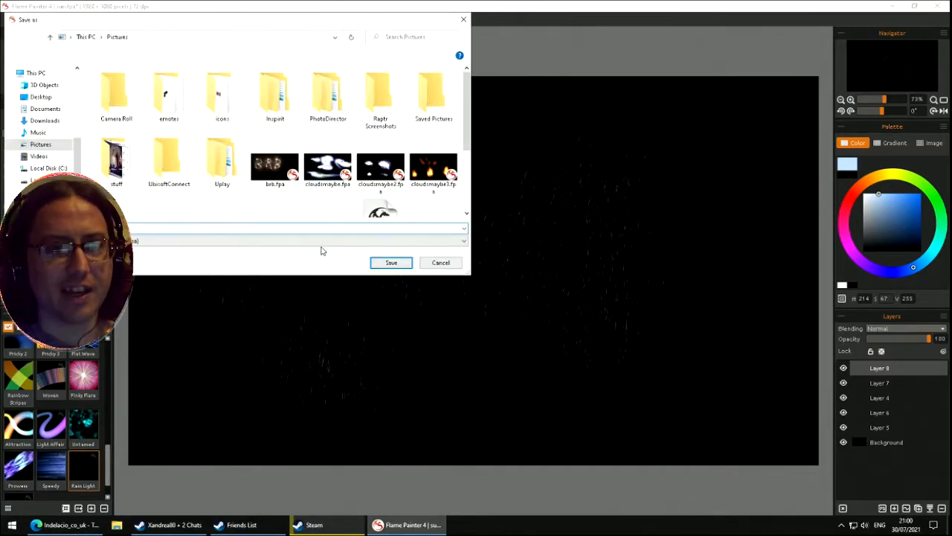
pyautogui.press('Return')
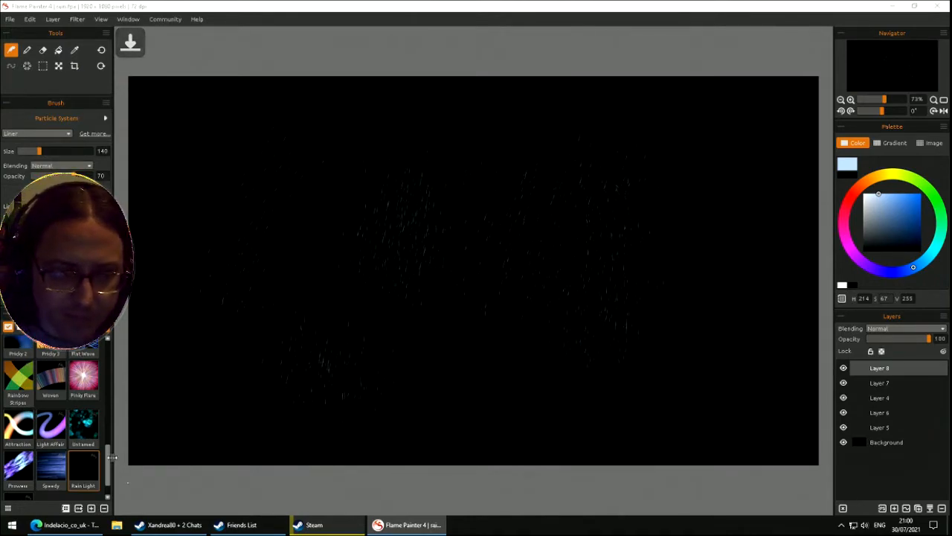
# - Select the Rain Heavy brush and clear the rain from Layers 8, 4, 7, 6 and 5
pyautogui.moveTo(108, 458); pyautogui.dragTo(108, 485)
pyautogui.click(18, 476)
pyautogui.press('Delete')
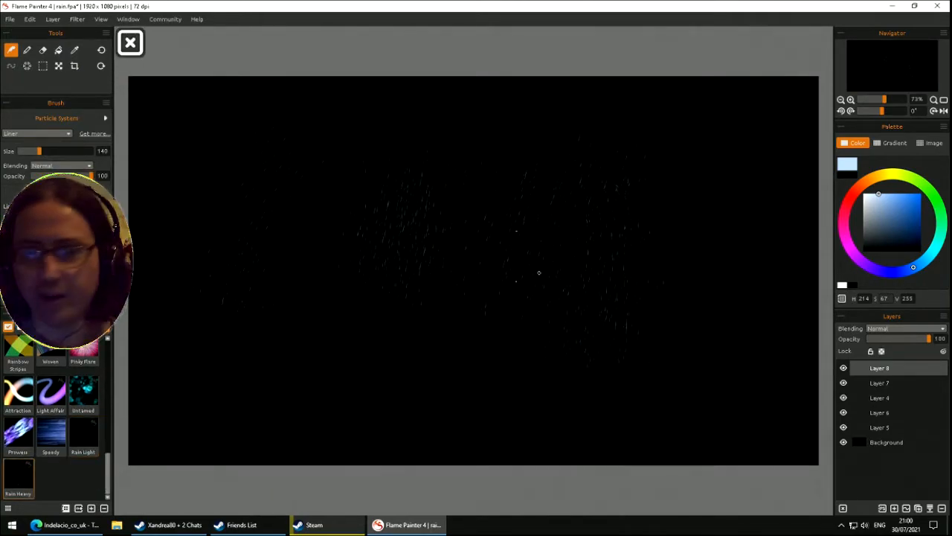
pyautogui.click(885, 395)
pyautogui.press('Delete')
pyautogui.click(884, 381)
pyautogui.press('Delete')
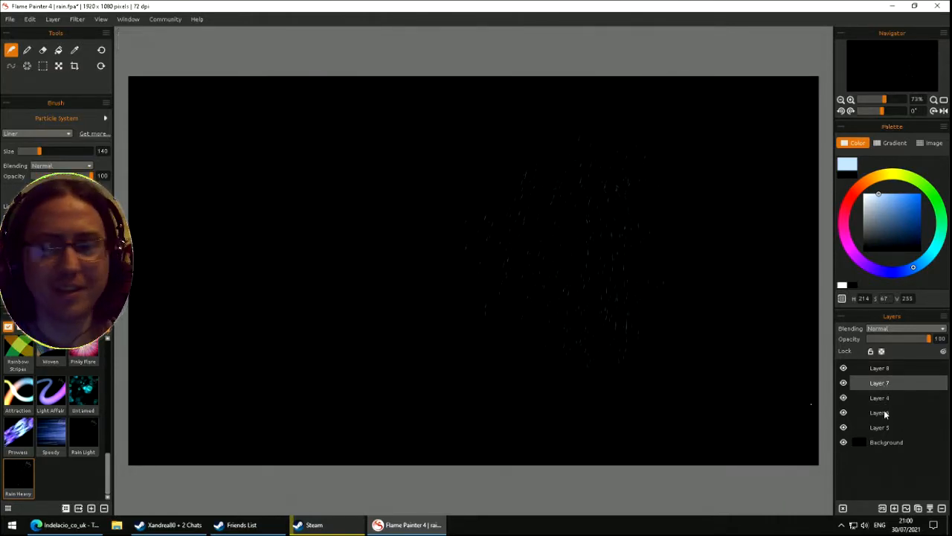
pyautogui.click(883, 411)
pyautogui.press('Delete')
pyautogui.click(882, 427)
pyautogui.press('Delete')
# - Paint heavy rain patches on Layers 5, 6 and 4, clearing the first try on Layer 5 and undoing strokes on Layer 4
pyautogui.moveTo(382, 153); pyautogui.dragTo(349, 273)
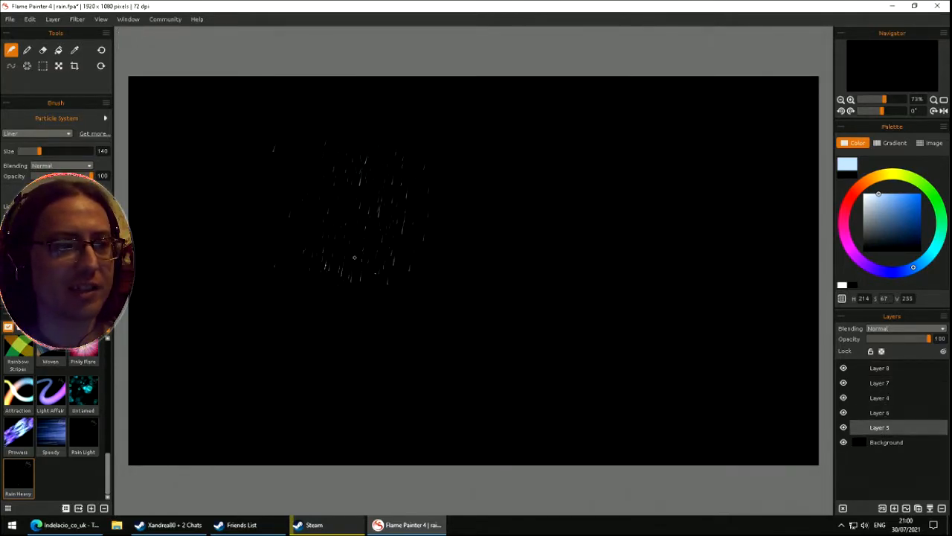
pyautogui.press('Delete')
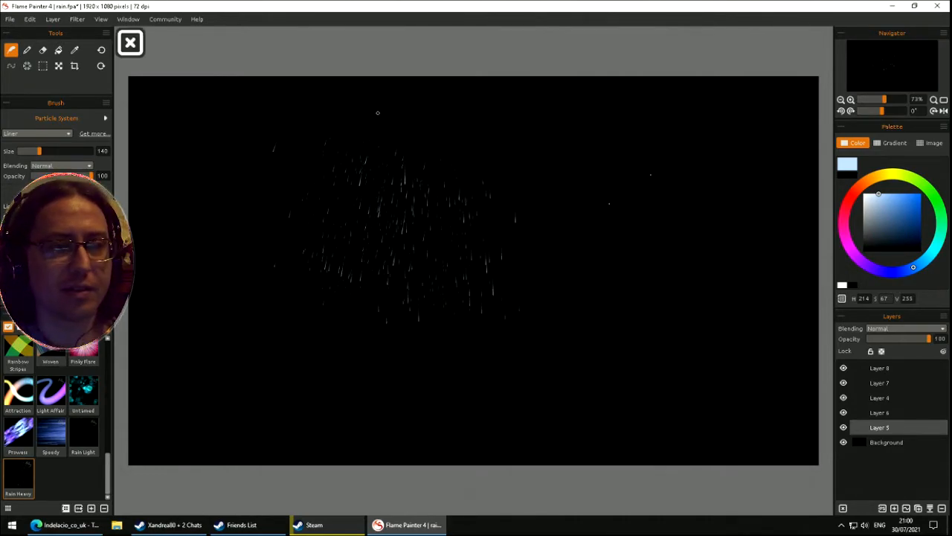
pyautogui.click(882, 412)
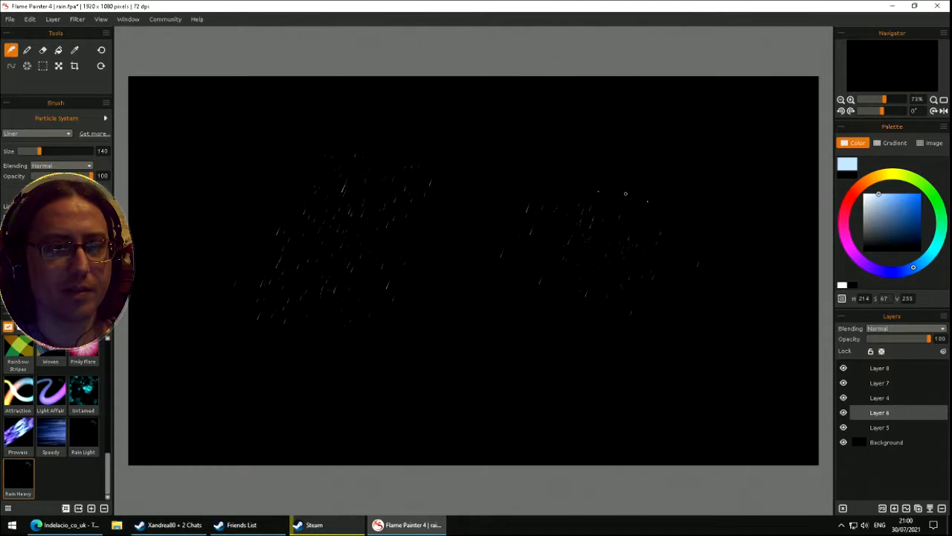
pyautogui.click(895, 399)
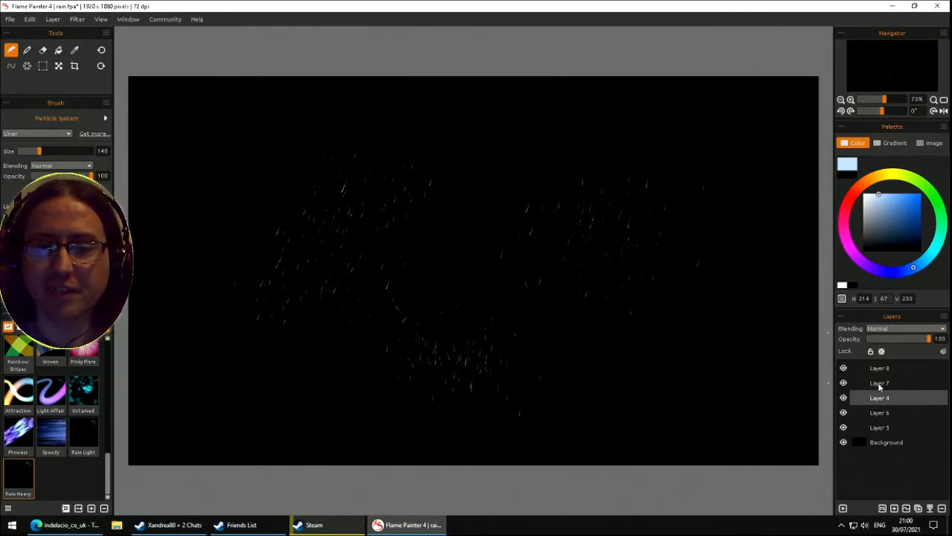
pyautogui.hotkey('ctrl', 'z')
pyautogui.hotkey('ctrl', 'z')
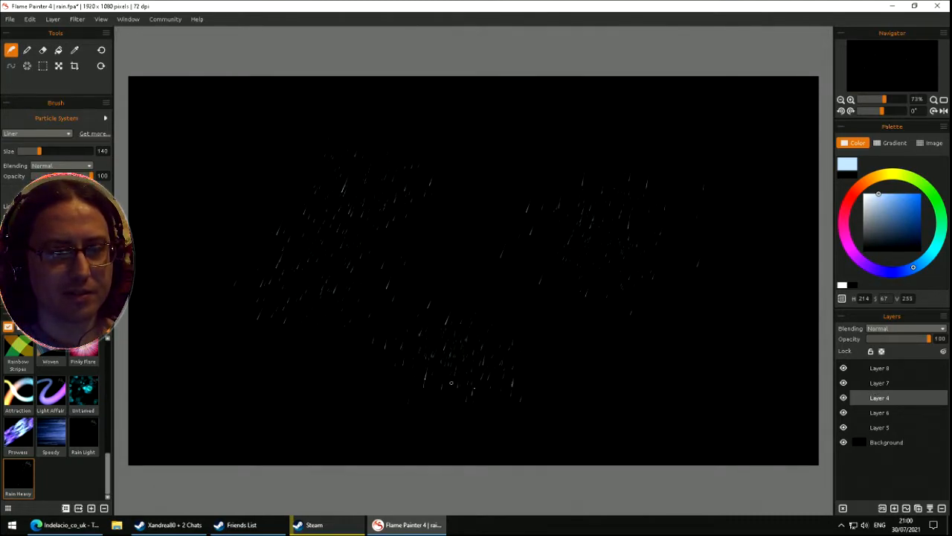
# - Paint heavy rain near the canvas's upper edge on Layer 7, undoing one attempt, and in its lower-right corner on Layer 8
pyautogui.click(881, 383)
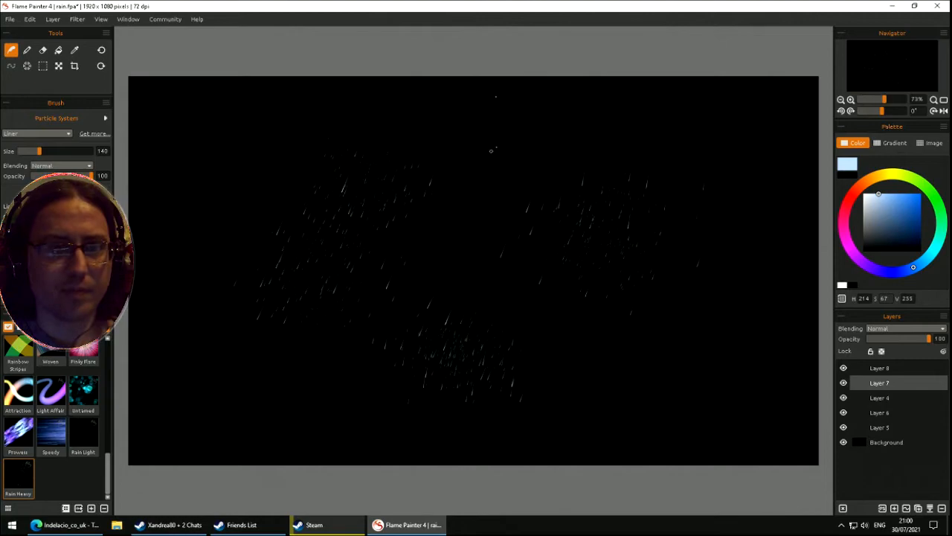
pyautogui.hotkey('ctrl', 'z')
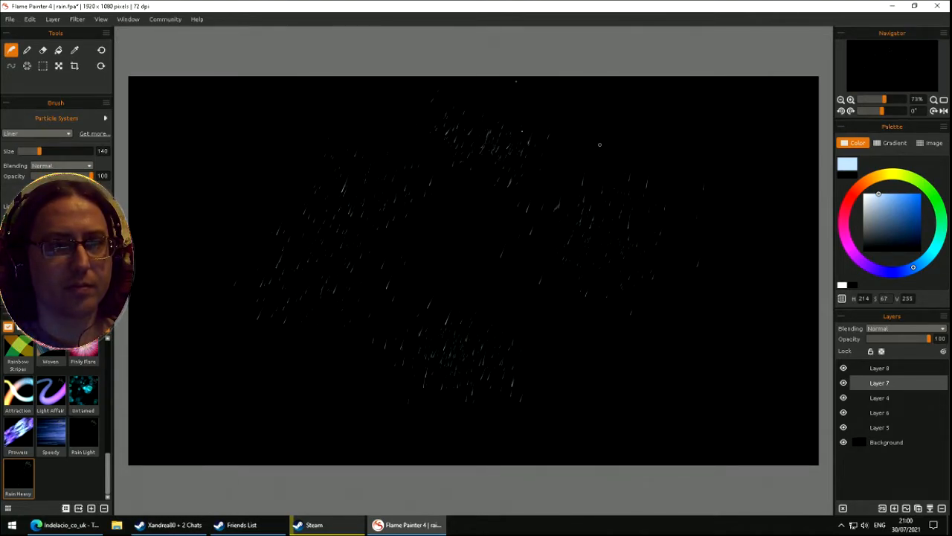
pyautogui.click(882, 368)
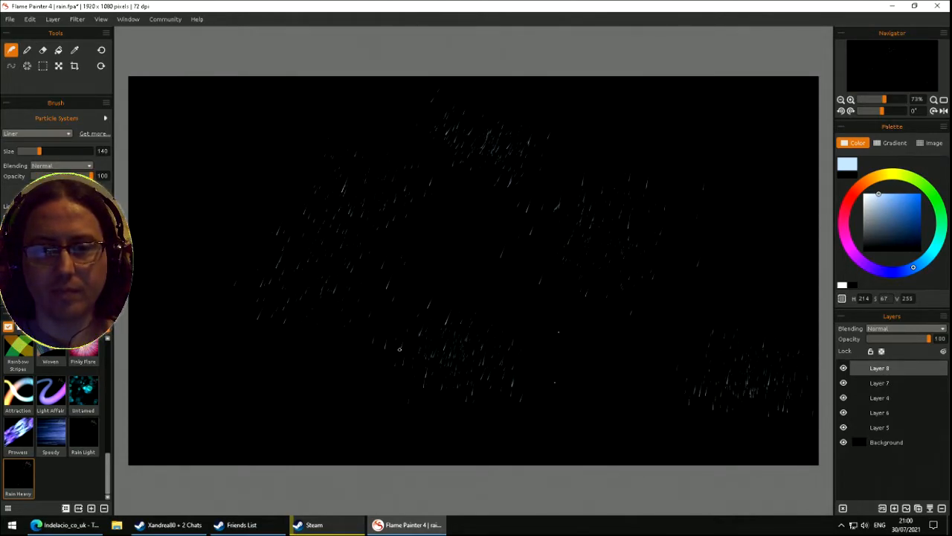
# - Save the heavy rain painting as rain2.fpa in the Pictures folder
pyautogui.click(10, 19)
pyautogui.click(33, 78)
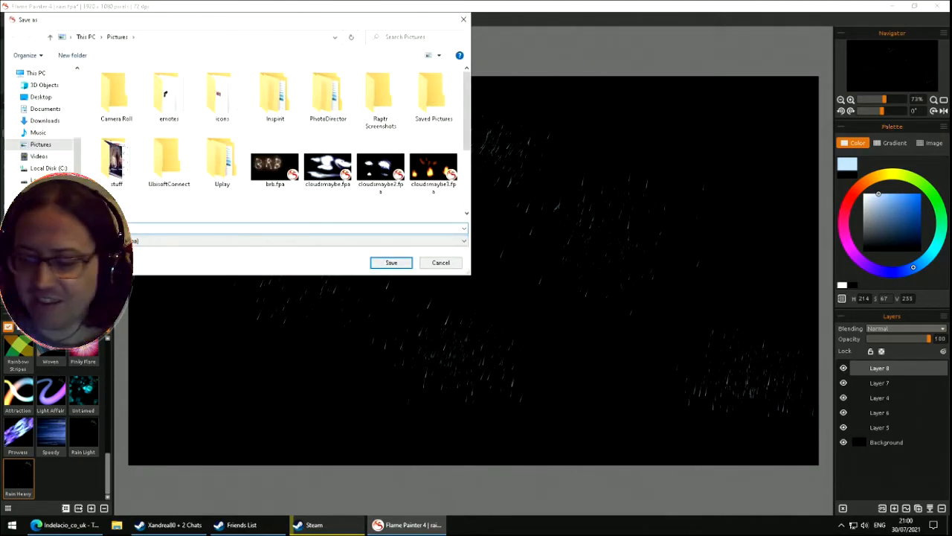
pyautogui.press('Return')
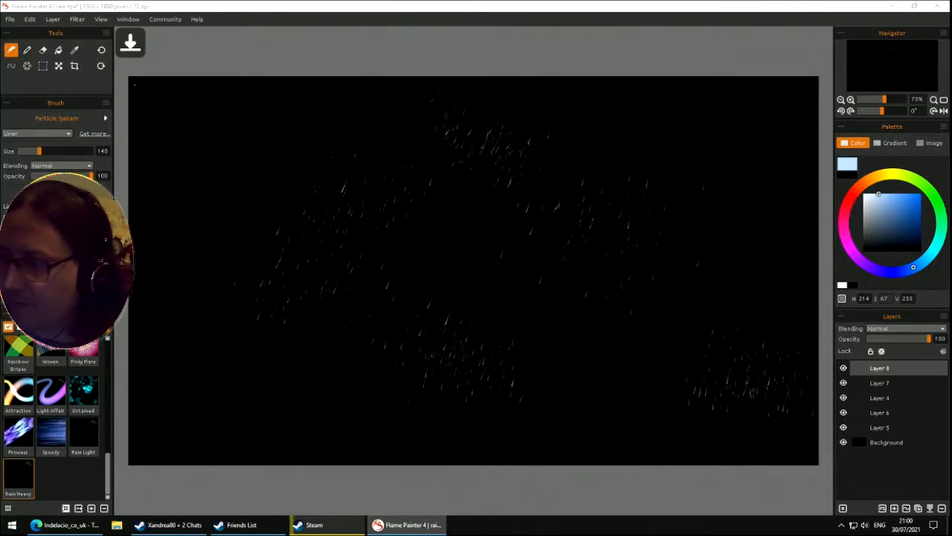
pyautogui.moveTo(82, 526)
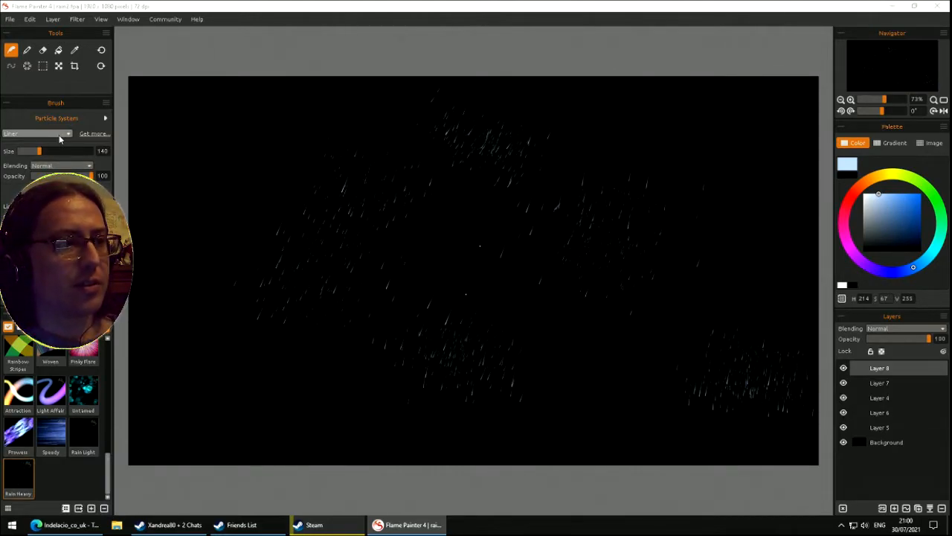
pyautogui.click(59, 135)
pyautogui.click(163, 137)
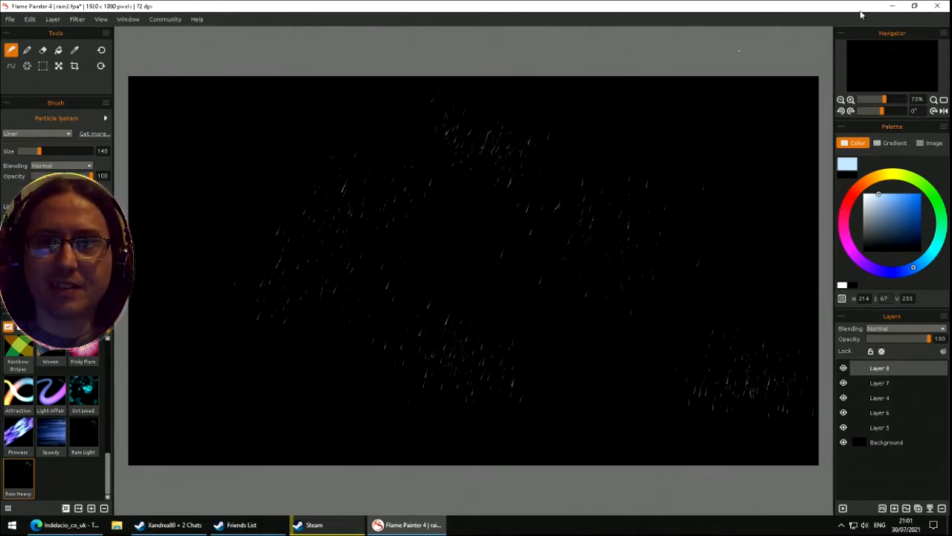
# - Close the painting program without saving the remaining changes
pyautogui.click(937, 5)
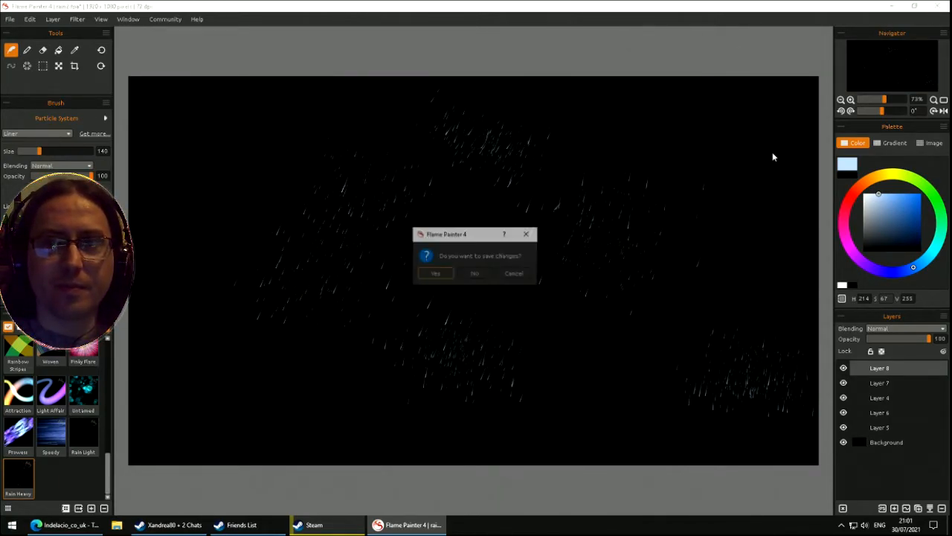
pyautogui.click(477, 273)
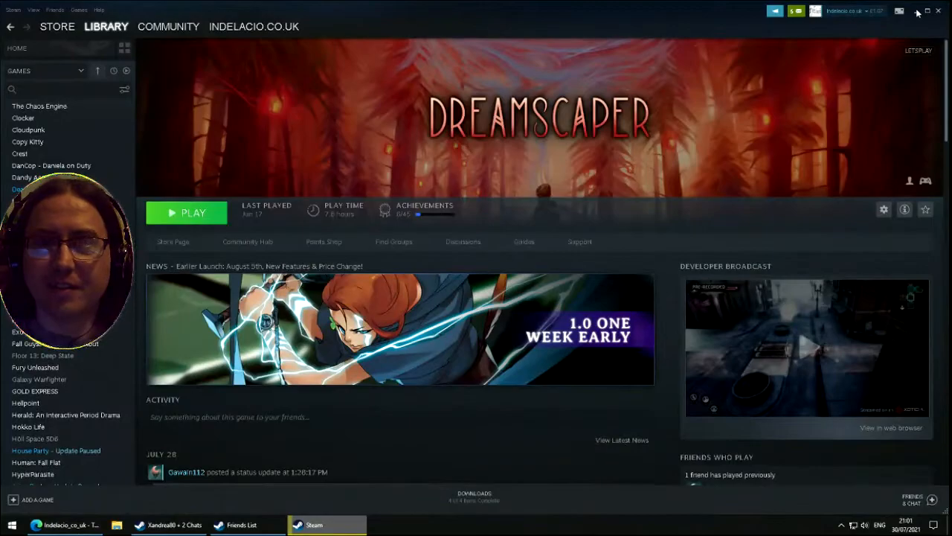
# - Minimize the Steam library, launch Amberlight 2 from the desktop and bring its window to the front
pyautogui.click(916, 11)
pyautogui.doubleClick(884, 313)
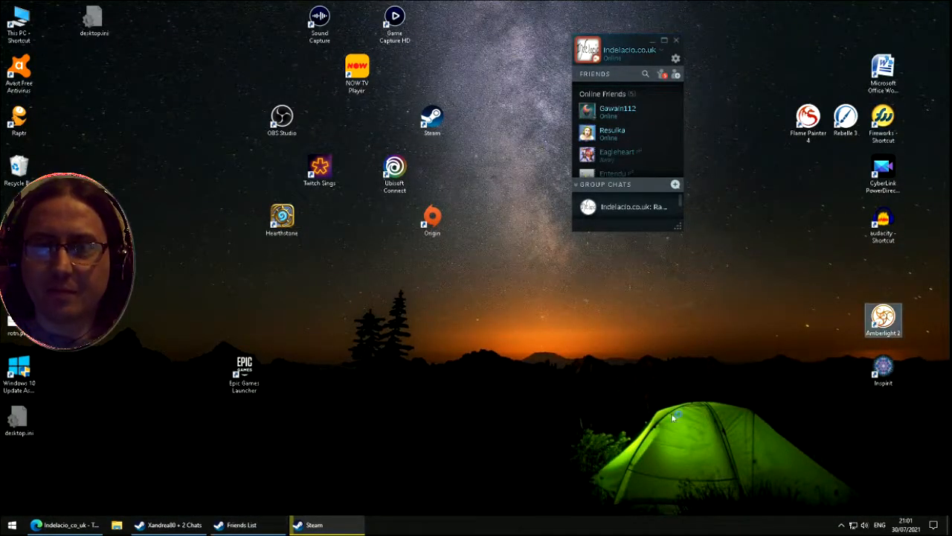
pyautogui.click(82, 527)
pyautogui.click(358, 526)
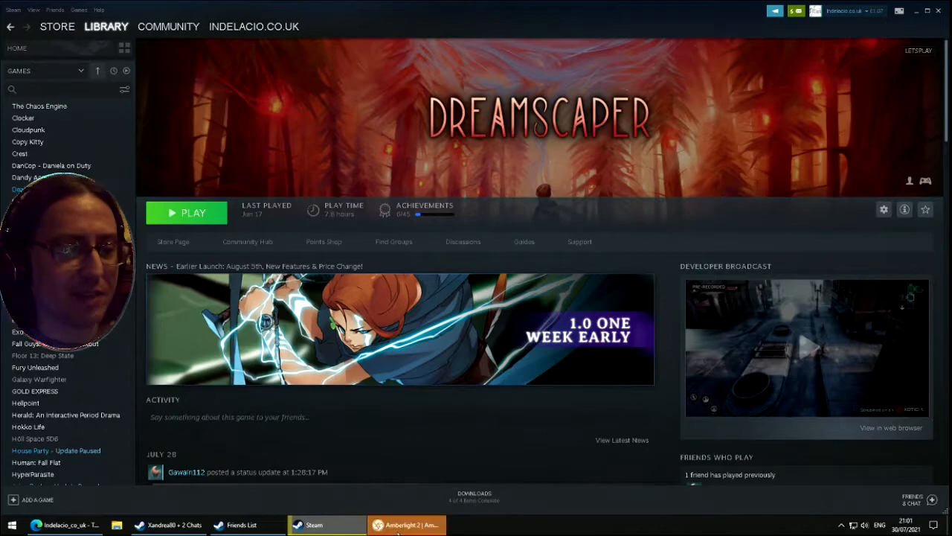
pyautogui.click(413, 525)
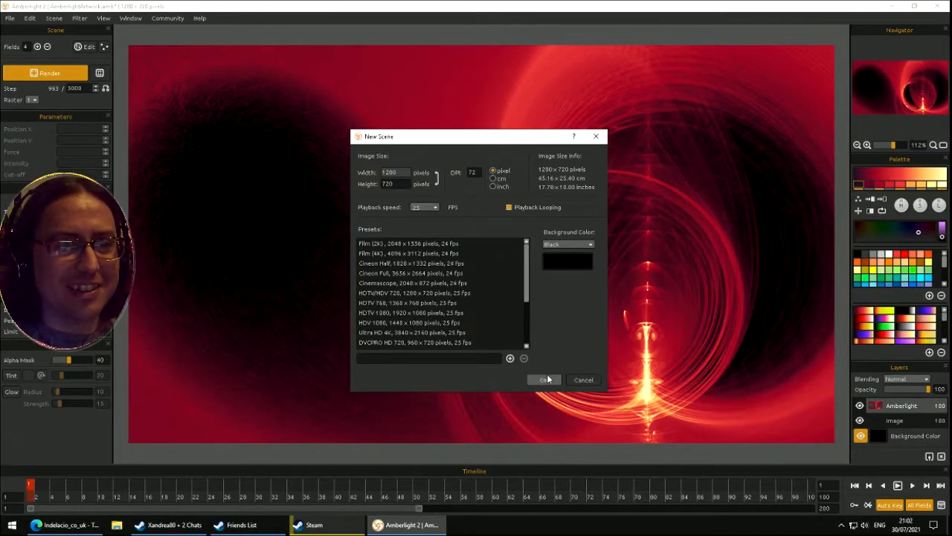
# - Create a new 1280 × 720 pixel scene with a 30 FPS playback speed, playback looping off and a black background
pyautogui.click(417, 209)
pyautogui.click(435, 208)
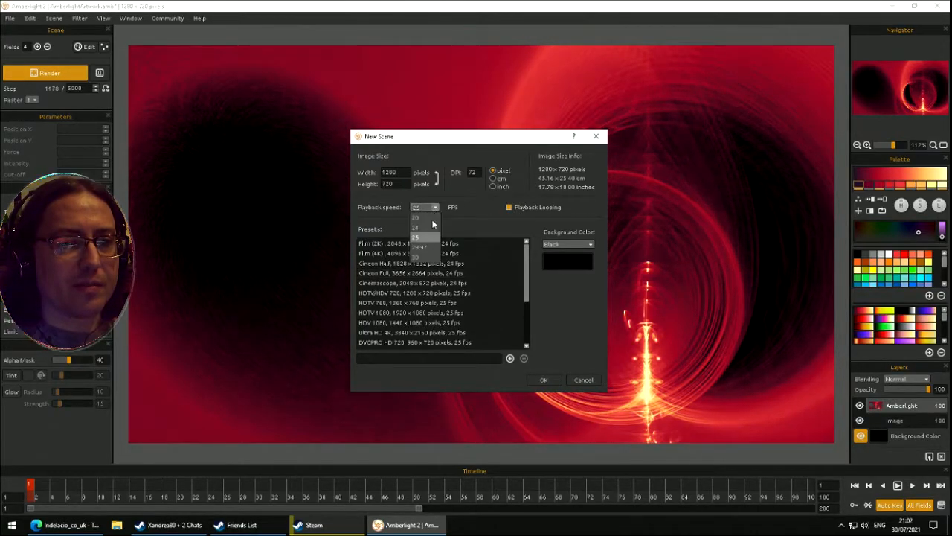
pyautogui.click(425, 256)
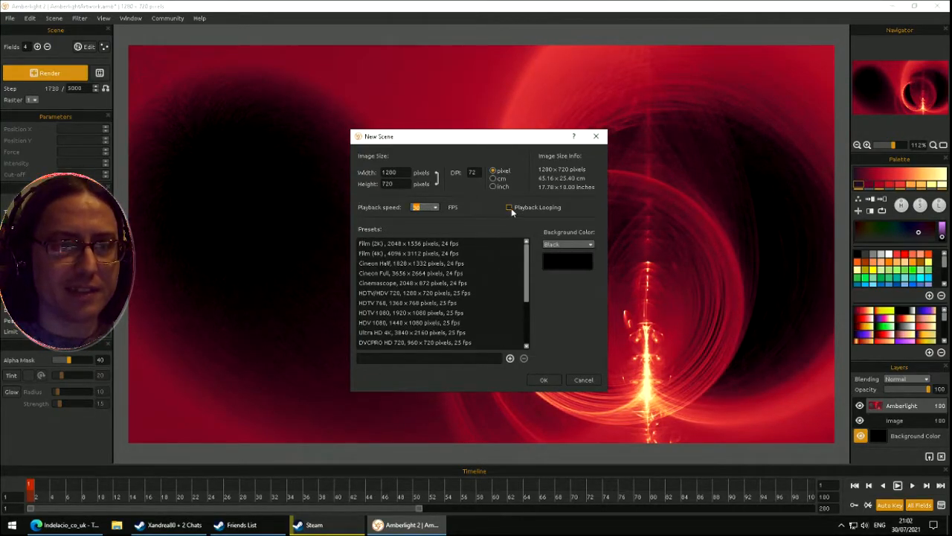
pyautogui.click(544, 379)
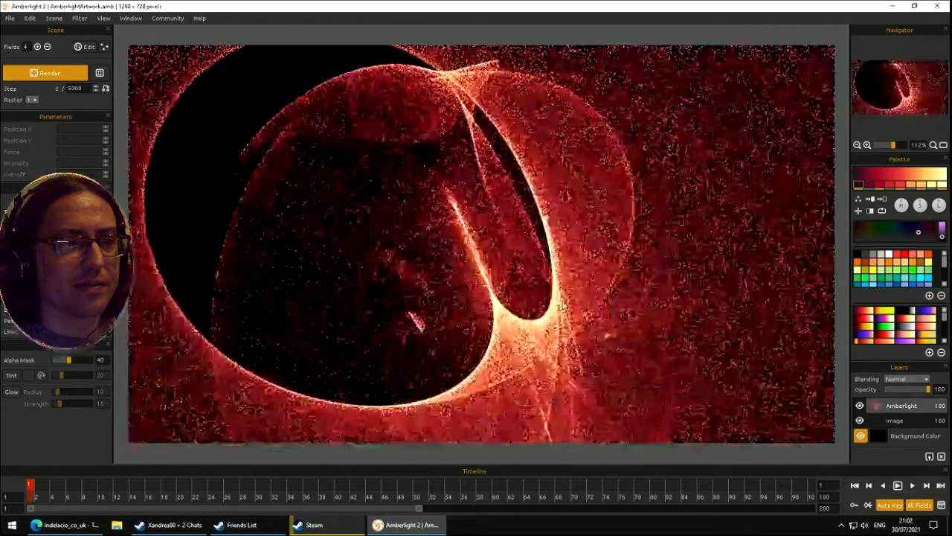
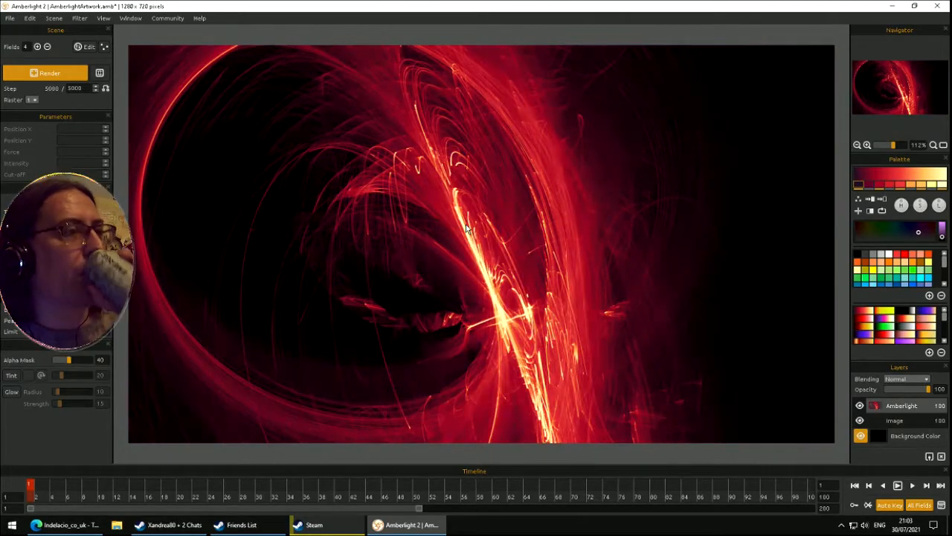
# - Show the field handles for editing and gather all four fields together near the canvas's left edge
pyautogui.press('e')
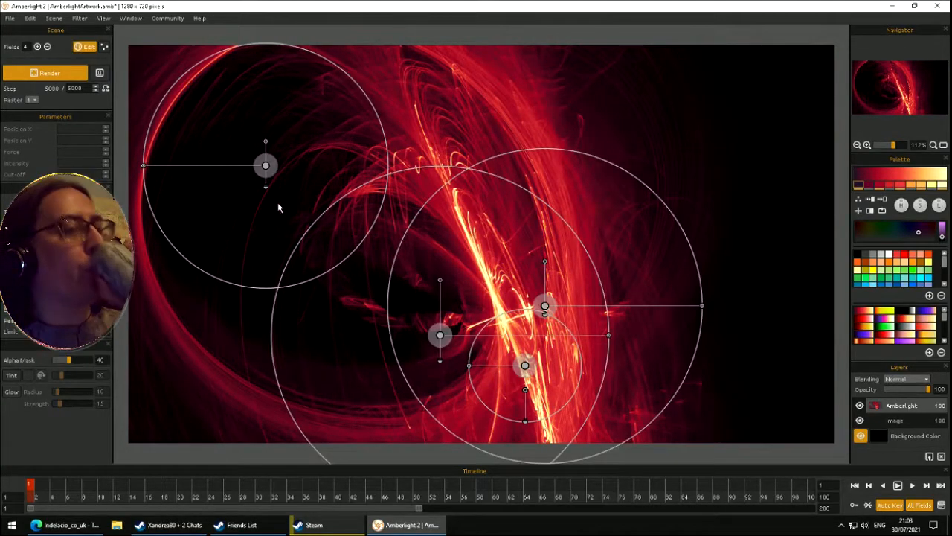
pyautogui.moveTo(266, 166); pyautogui.dragTo(332, 163)
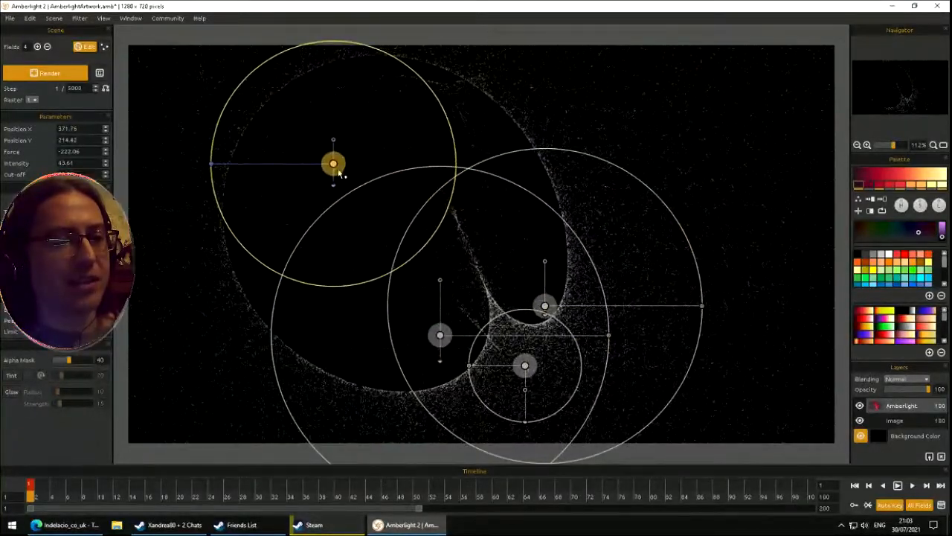
pyautogui.moveTo(445, 336); pyautogui.dragTo(212, 190)
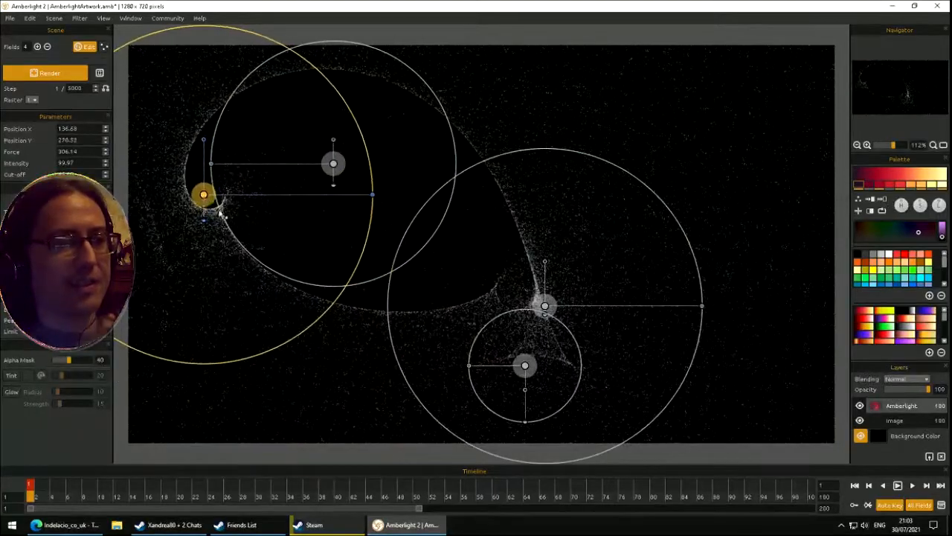
pyautogui.moveTo(524, 365); pyautogui.dragTo(748, 197)
pyautogui.moveTo(545, 305); pyautogui.dragTo(212, 210)
pyautogui.moveTo(334, 167); pyautogui.dragTo(191, 208)
pyautogui.moveTo(748, 197); pyautogui.dragTo(199, 196)
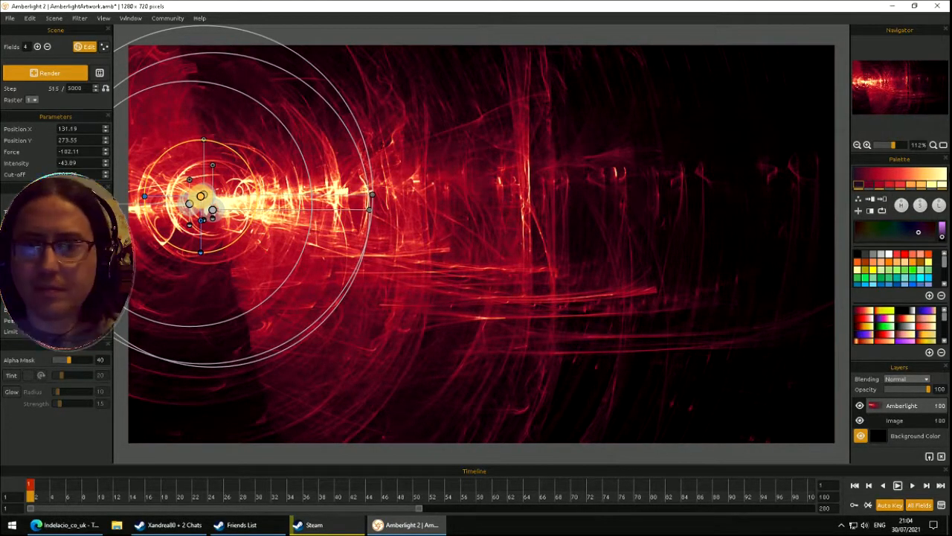
# - Recolour the gradient palette's first colour to pale yellow and its second colour to peach
pyautogui.click(936, 185)
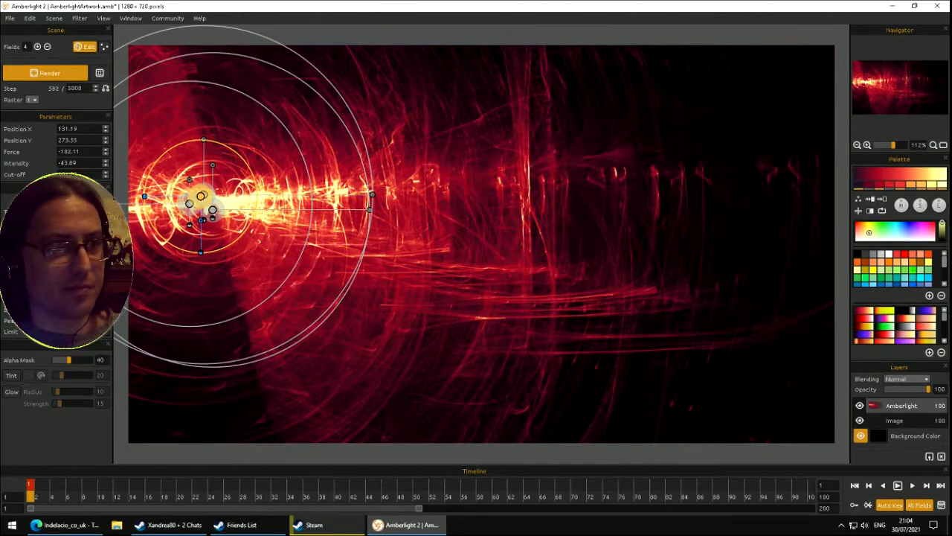
pyautogui.click(871, 186)
pyautogui.click(858, 188)
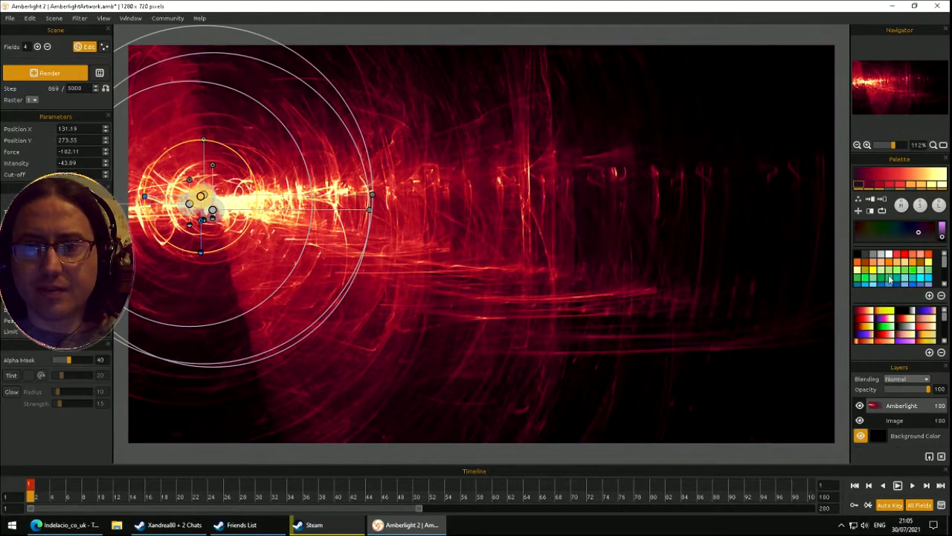
pyautogui.click(928, 263)
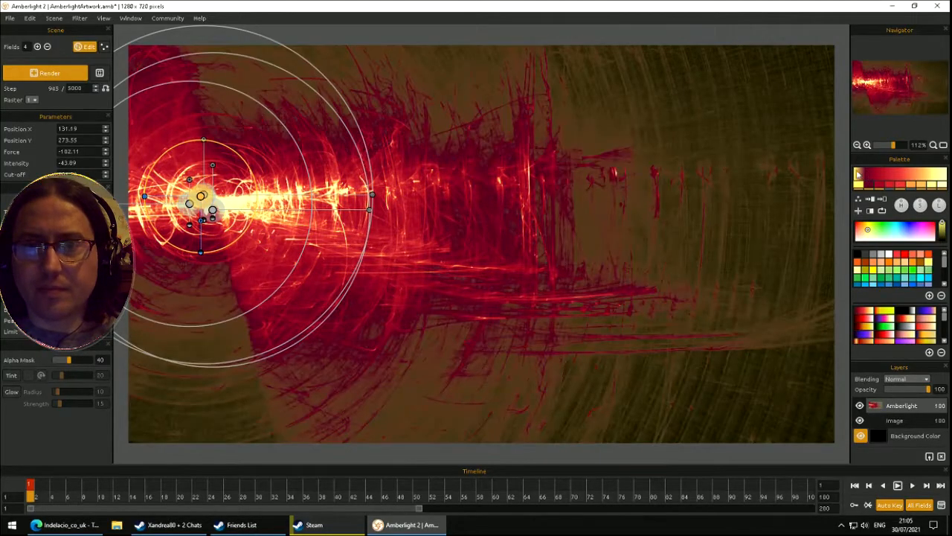
pyautogui.click(888, 213)
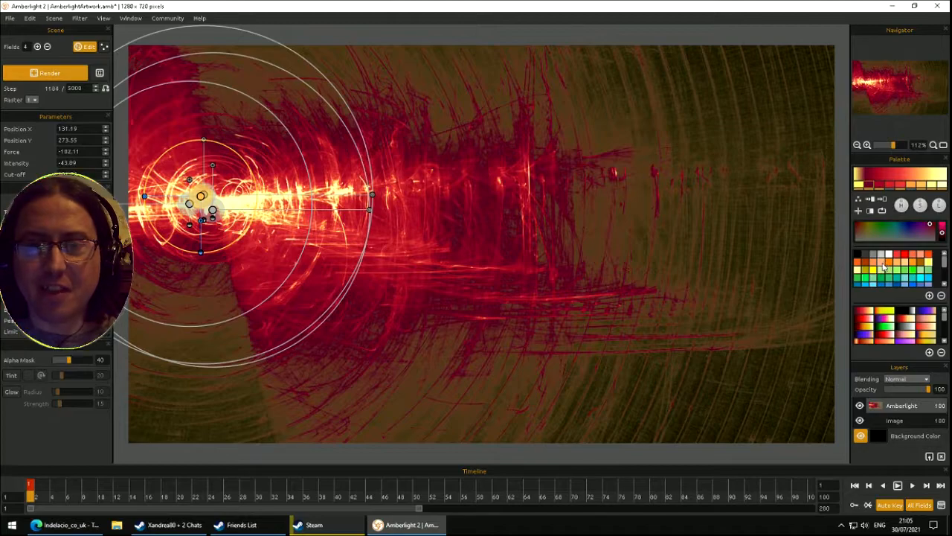
pyautogui.click(883, 266)
# - Set the palette's third colour to cyan, the fourth to white and the fifth to green
pyautogui.click(880, 184)
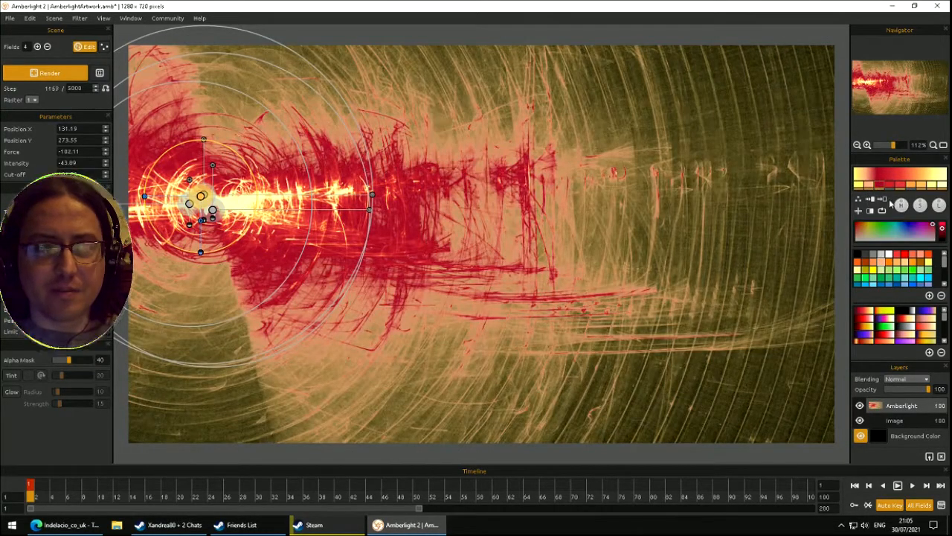
pyautogui.click(926, 281)
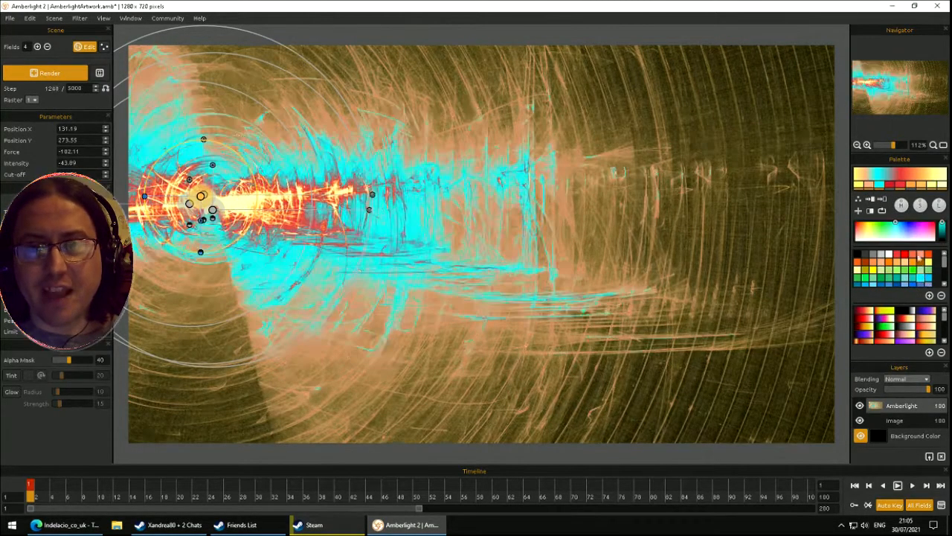
pyautogui.click(889, 188)
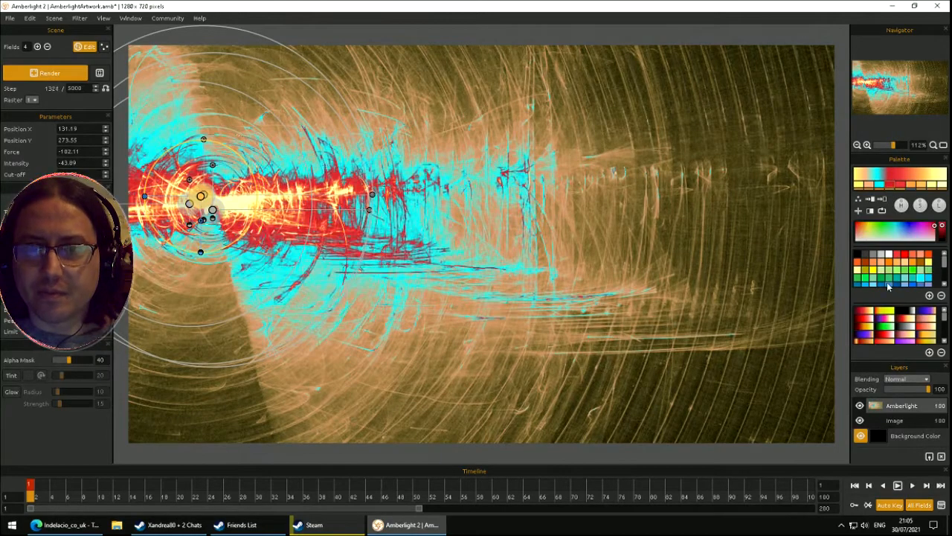
pyautogui.click(888, 255)
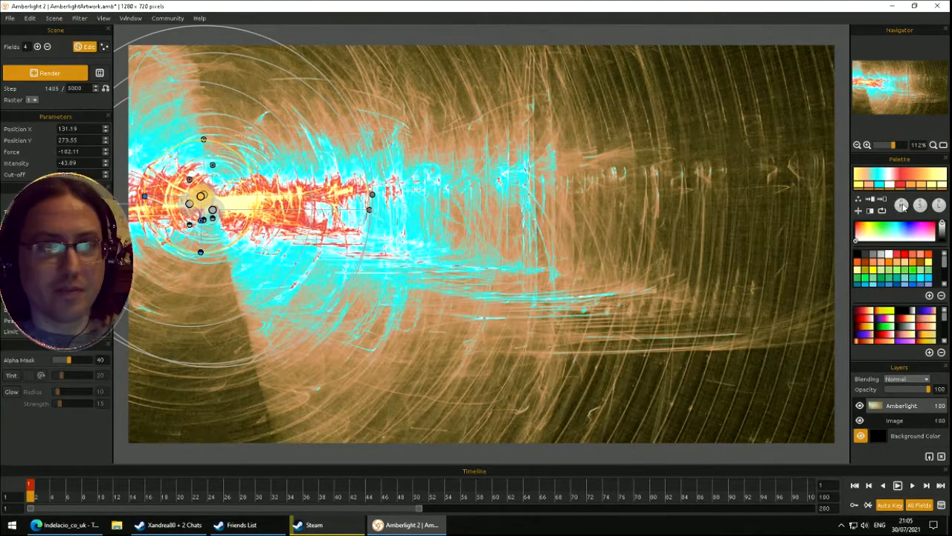
pyautogui.click(901, 186)
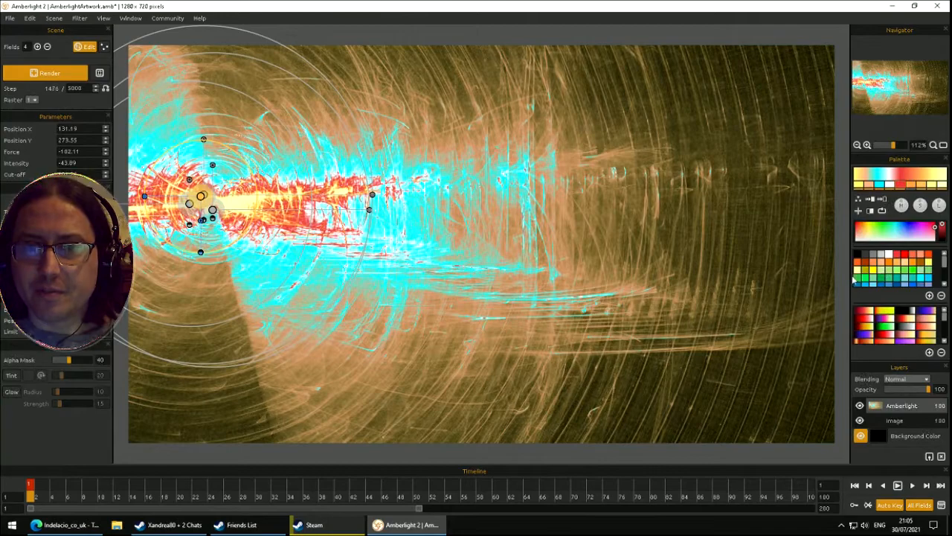
pyautogui.click(858, 279)
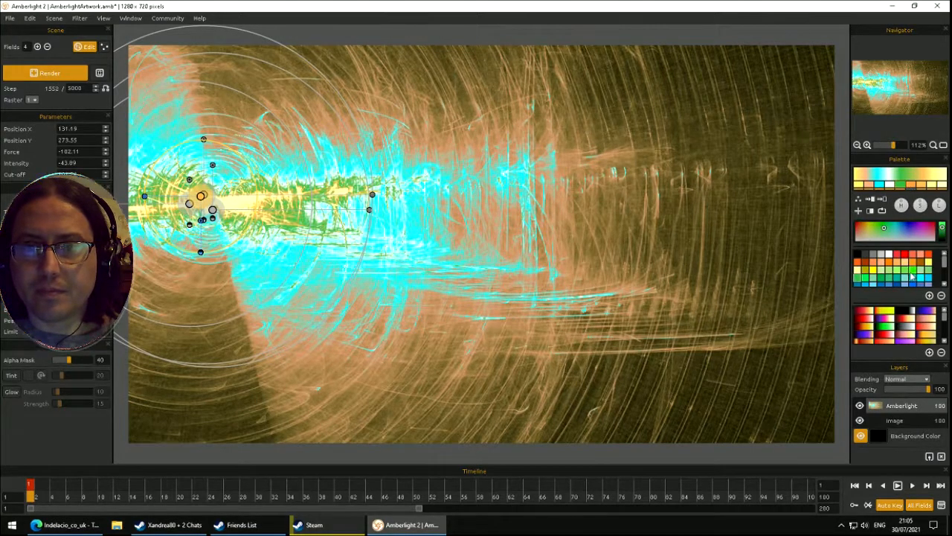
# - Set the palette's sixth colour to yellow and the seventh to grey
pyautogui.click(926, 187)
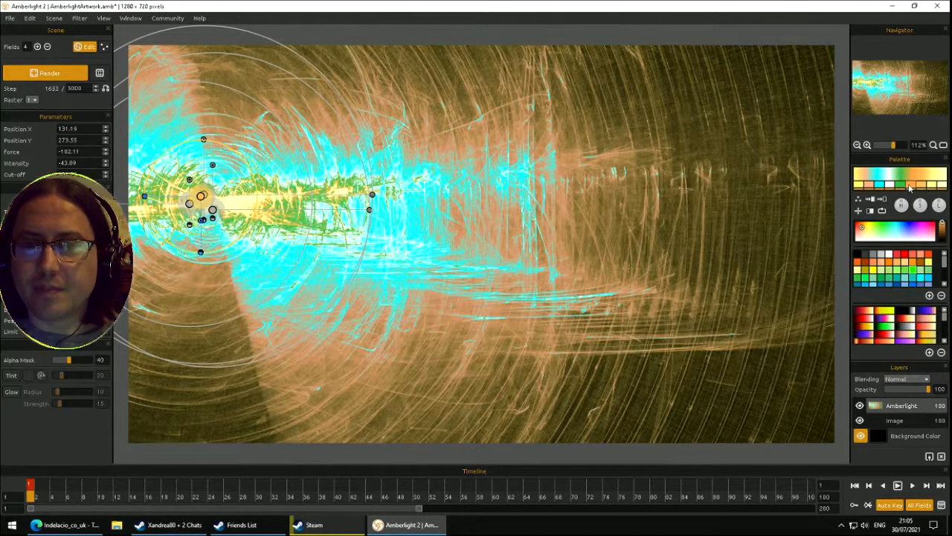
pyautogui.click(869, 231)
pyautogui.click(921, 187)
pyautogui.click(873, 255)
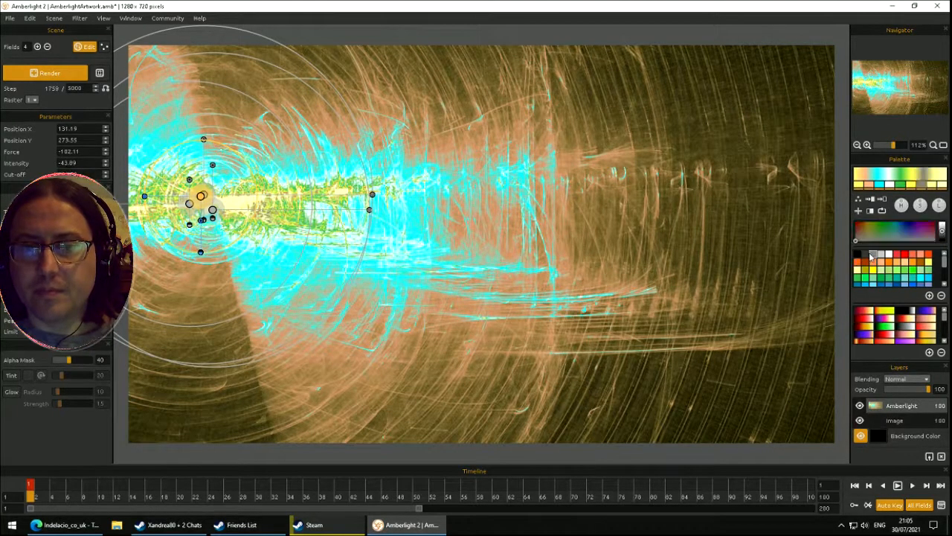
# - Try black for the palette's eighth colour, settle on red, and change the seventh to bright green
pyautogui.click(930, 187)
pyautogui.click(857, 256)
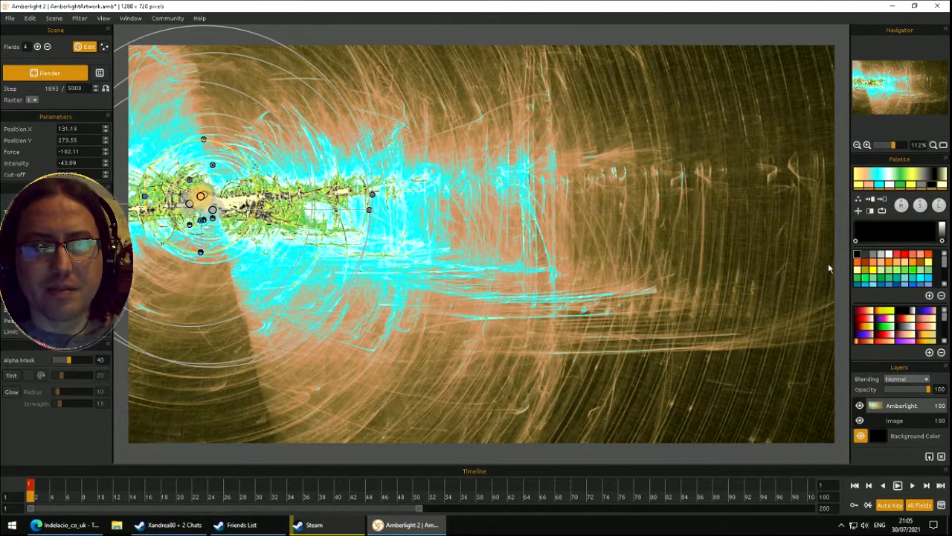
pyautogui.click(905, 255)
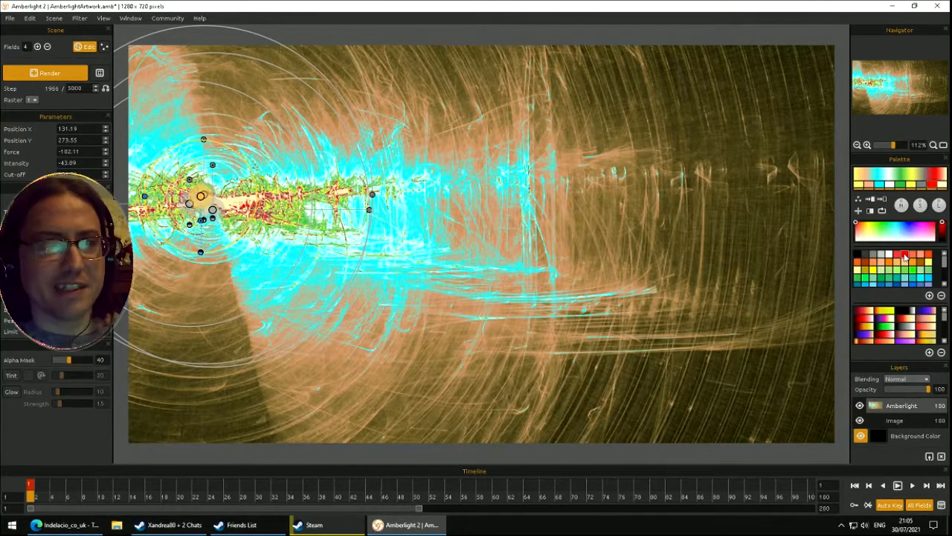
pyautogui.click(921, 185)
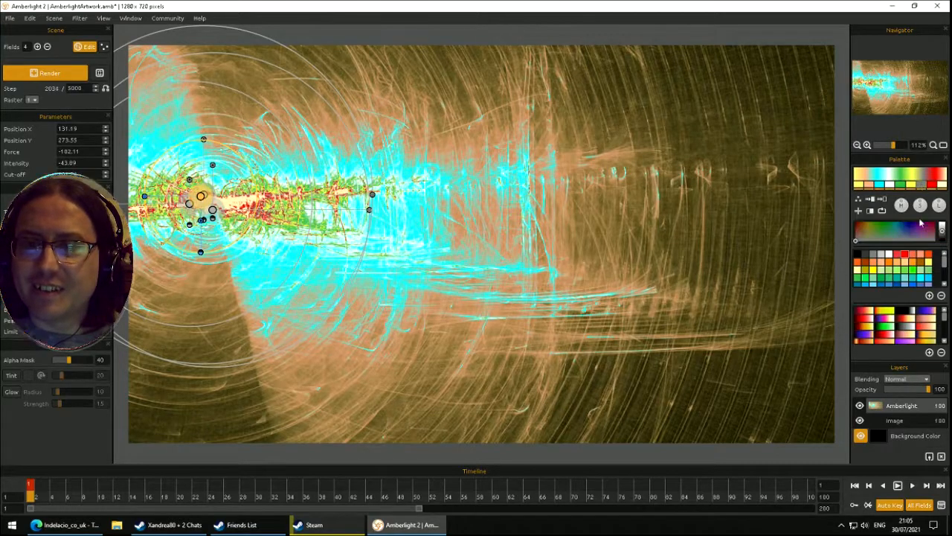
pyautogui.click(914, 271)
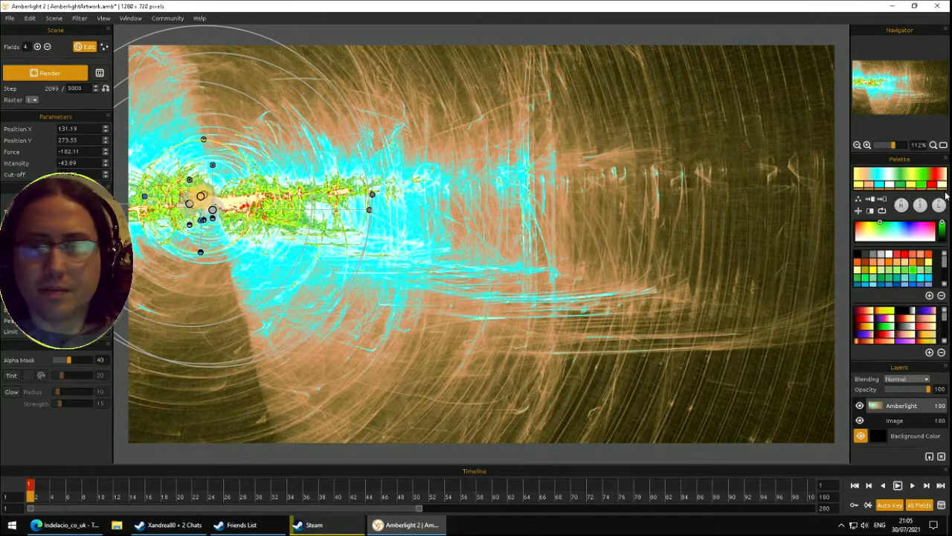
# - Try blue, green, black and other swatches for the palette's last colour and settle on pale yellow
pyautogui.click(942, 187)
pyautogui.click(924, 282)
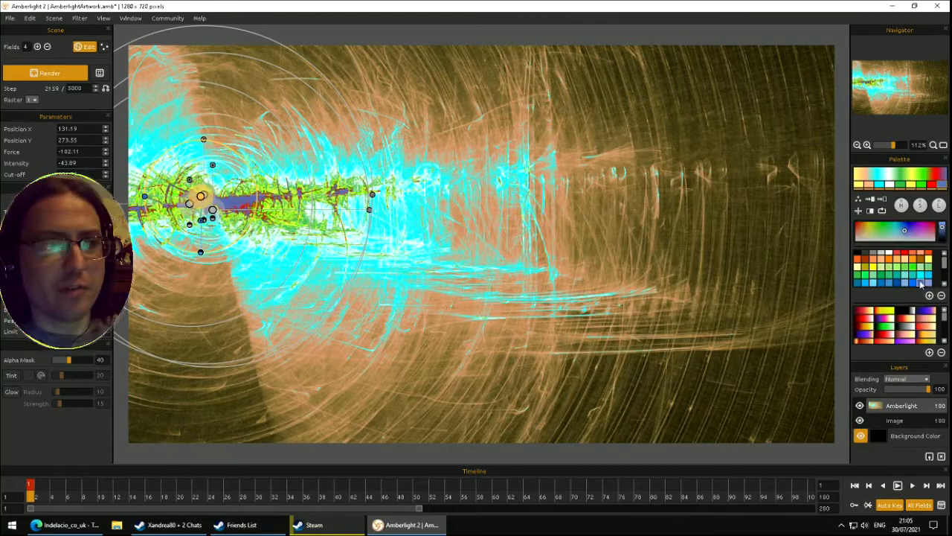
pyautogui.click(928, 266)
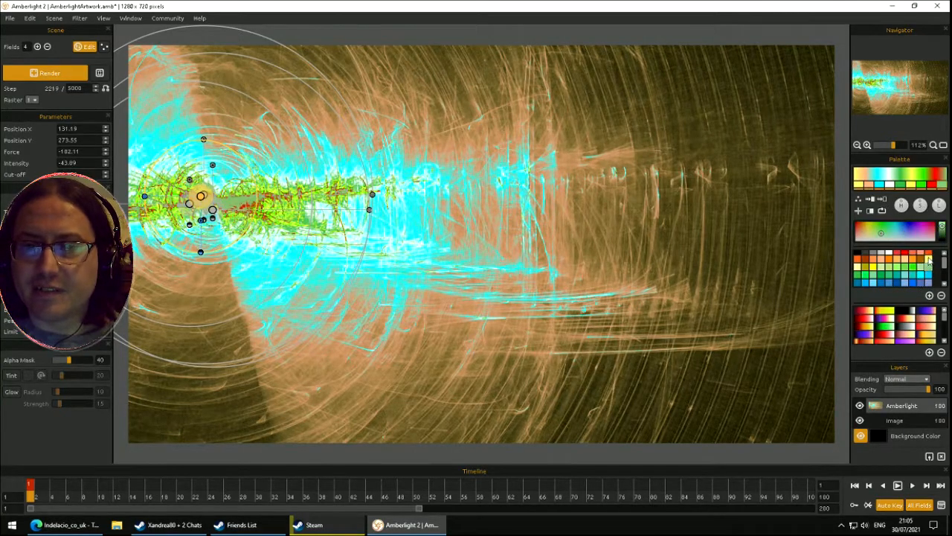
pyautogui.click(928, 261)
pyautogui.click(857, 255)
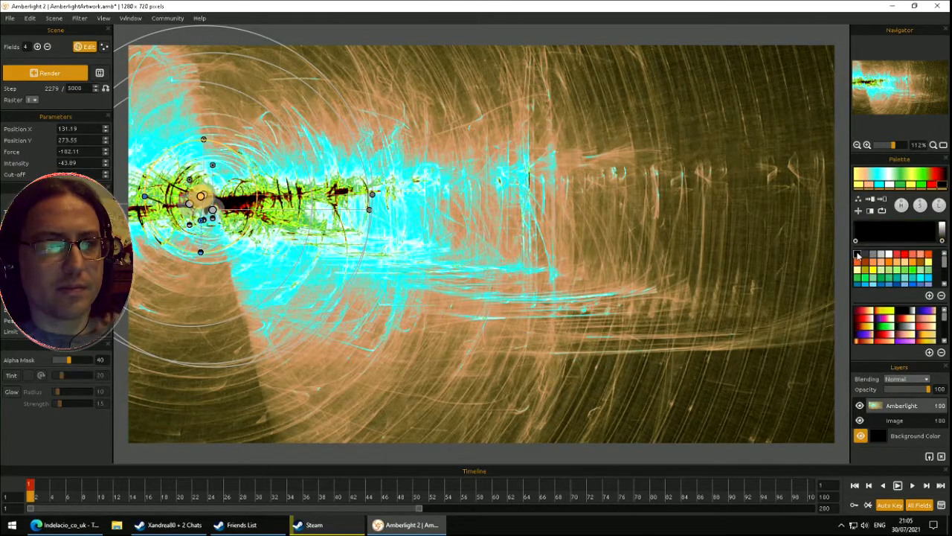
pyautogui.click(864, 255)
pyautogui.click(864, 274)
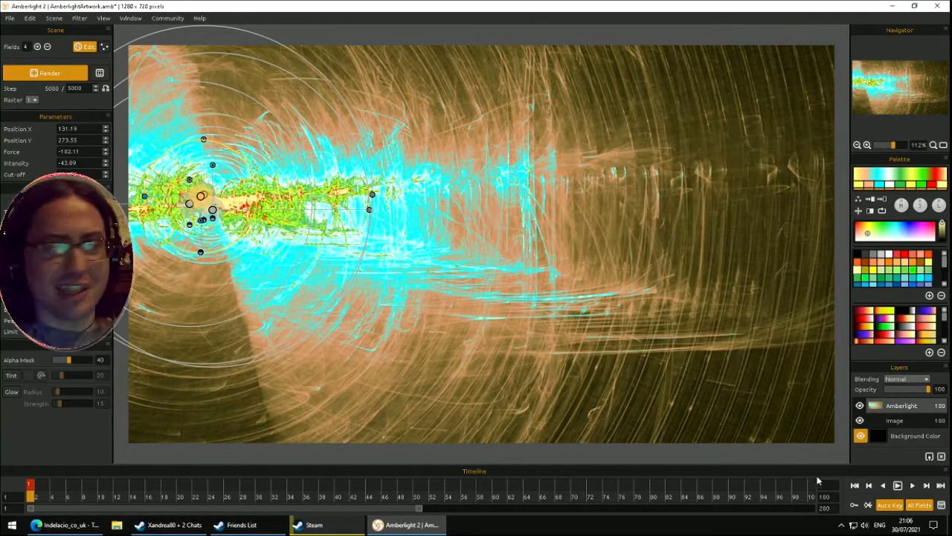
# - Play back the timeline animation twice and set the scene's maximum render steps to 100
pyautogui.click(898, 485)
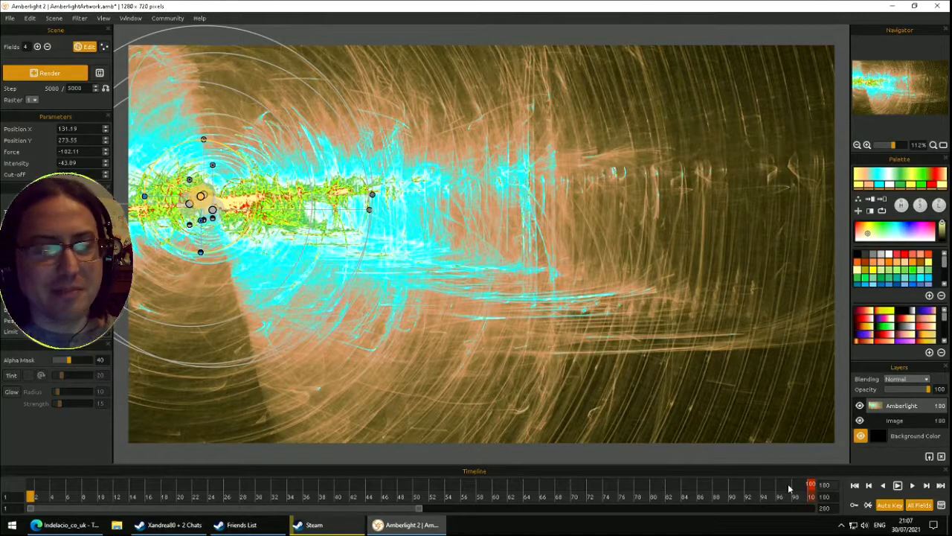
pyautogui.click(897, 485)
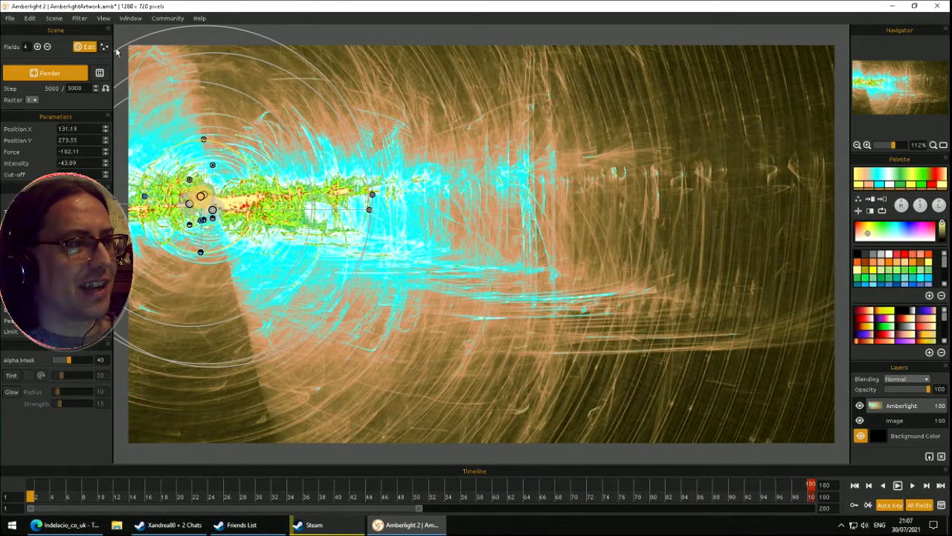
pyautogui.doubleClick(78, 88)
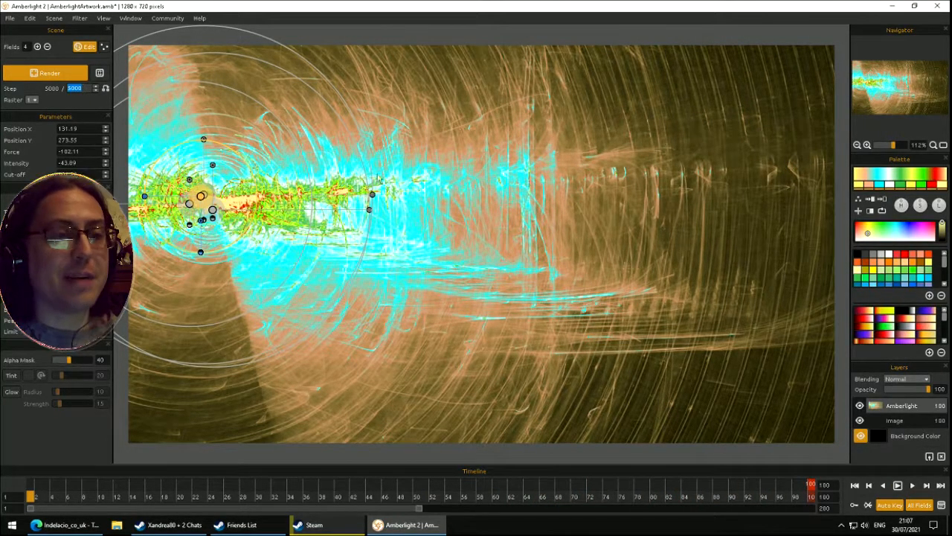
pyautogui.click(445, 221)
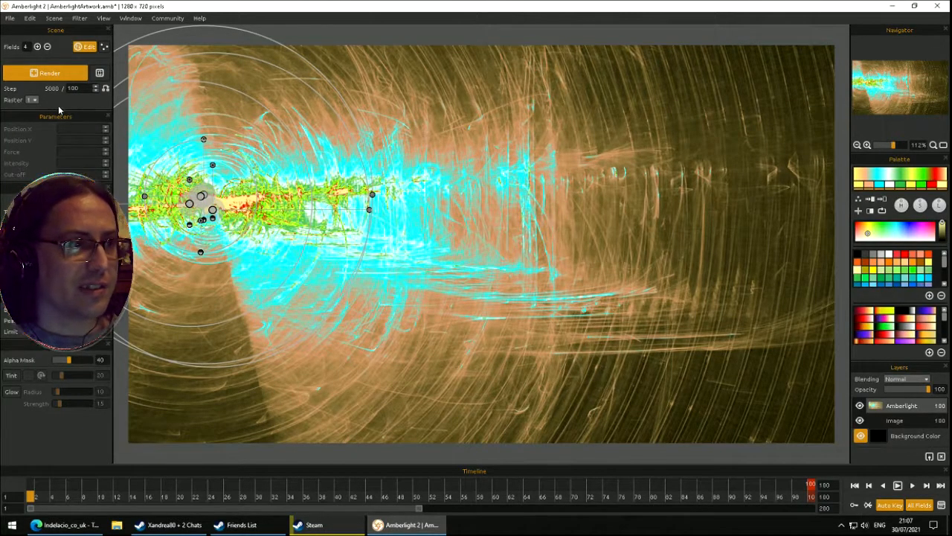
# - Render the scene's animation, play it back, and turn on the Glow filter
pyautogui.click(99, 74)
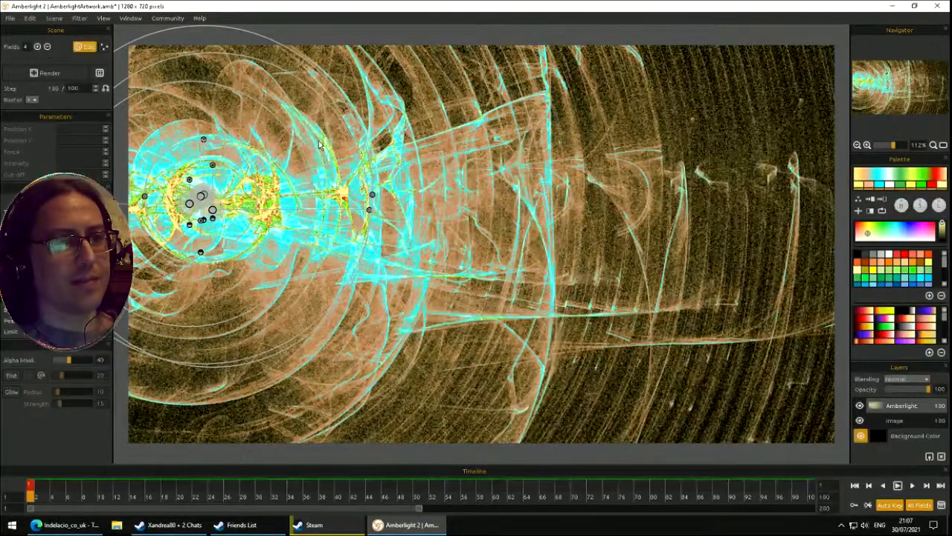
pyautogui.click(897, 484)
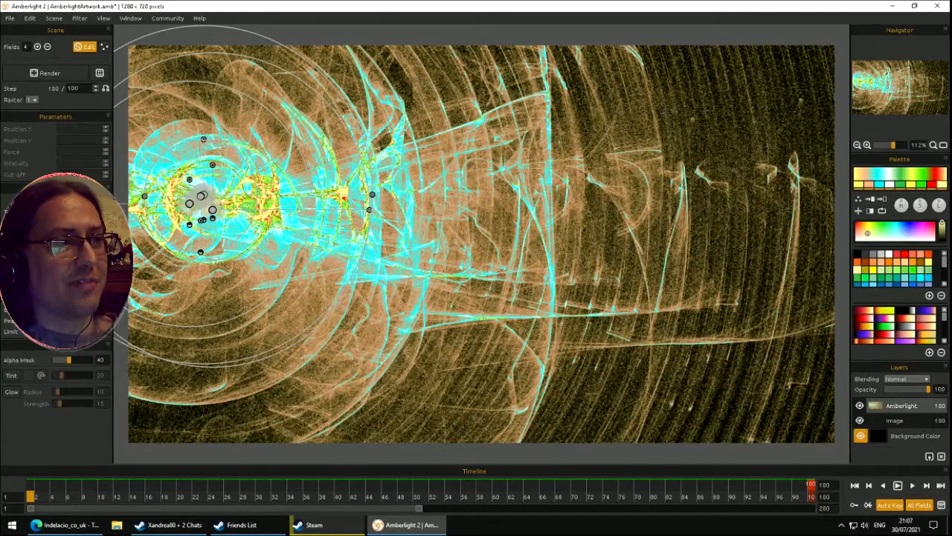
pyautogui.click(100, 18)
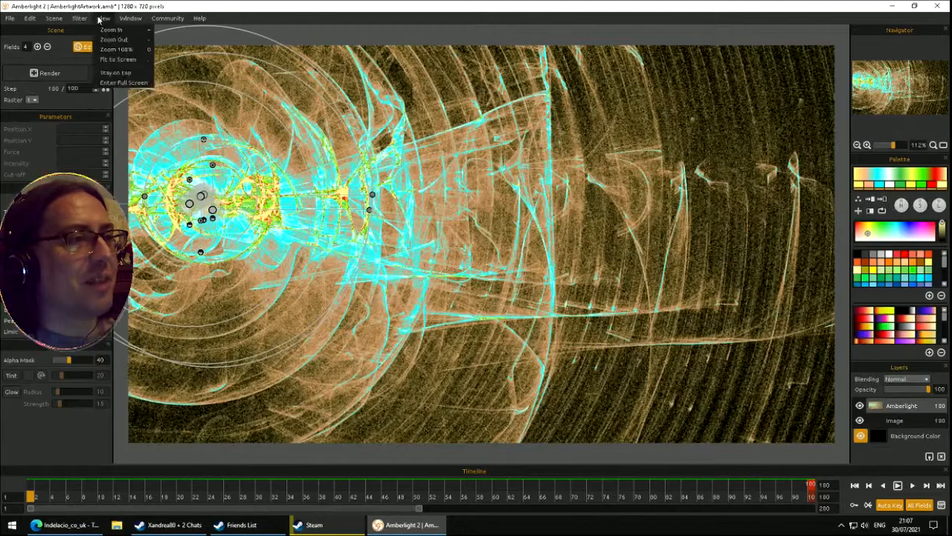
pyautogui.moveTo(87, 22)
pyautogui.click(81, 40)
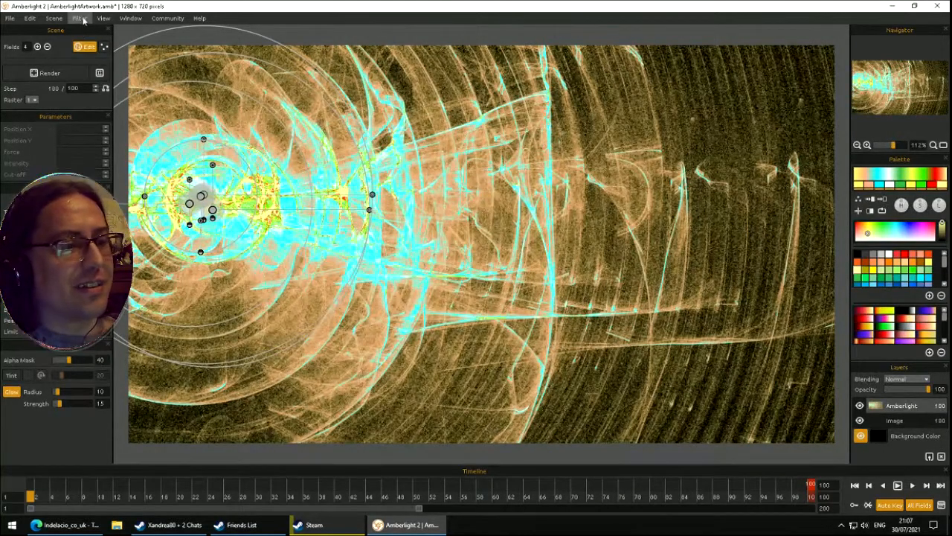
pyautogui.click(58, 20)
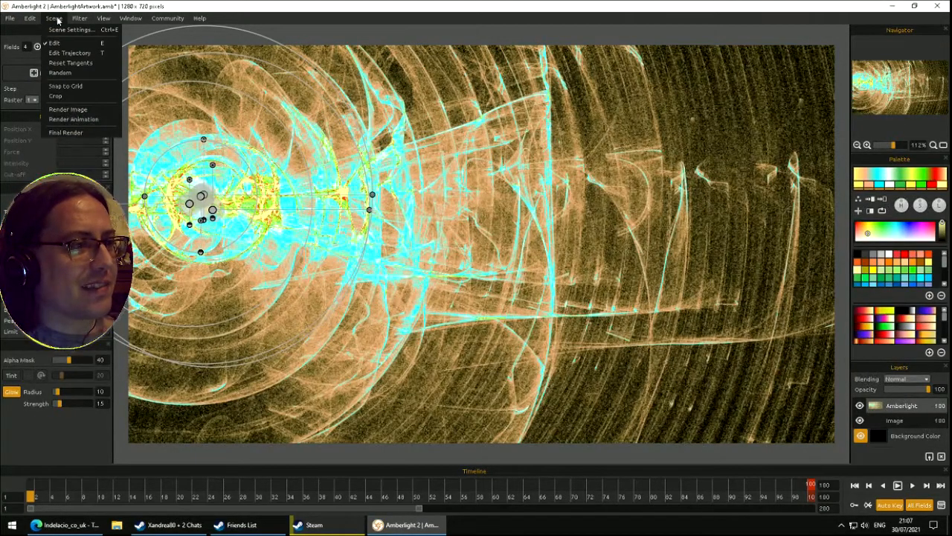
pyautogui.moveTo(34, 23)
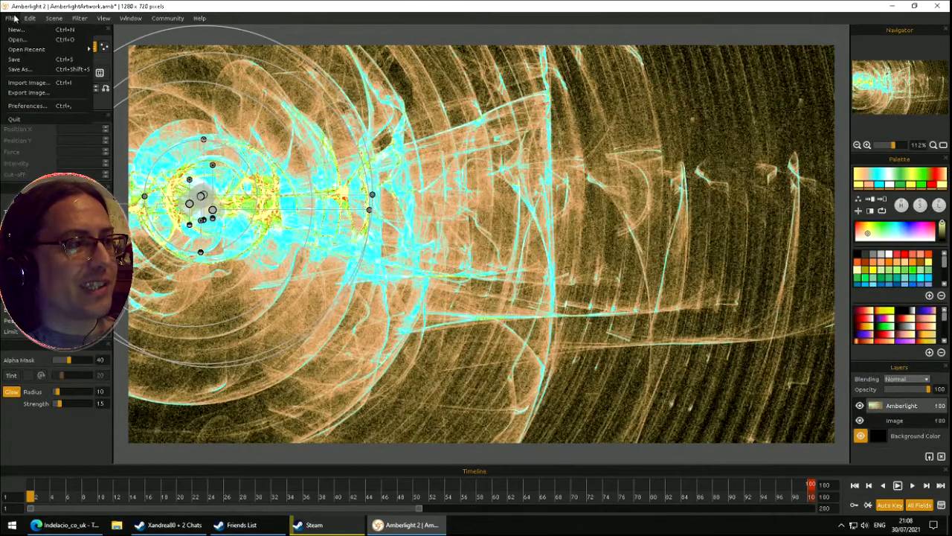
pyautogui.moveTo(130, 24)
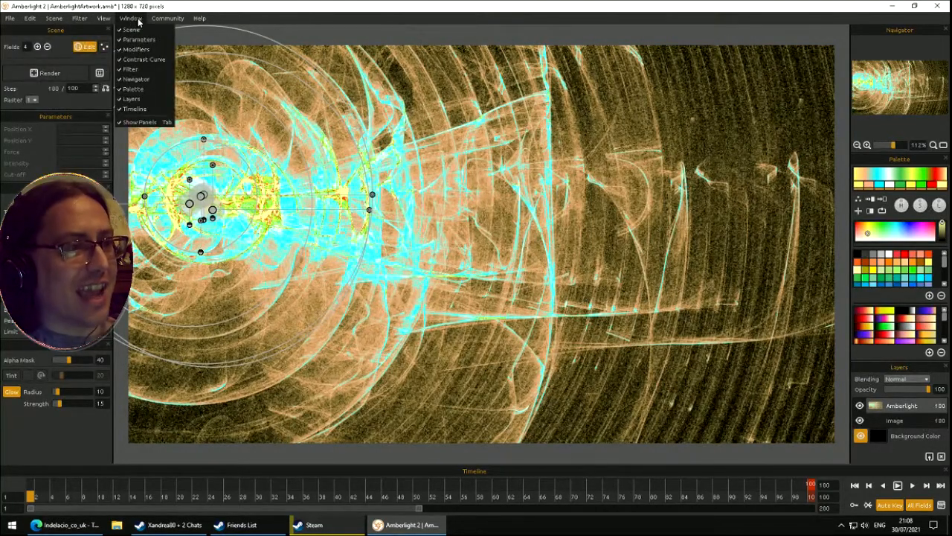
pyautogui.moveTo(166, 27)
pyautogui.moveTo(198, 26)
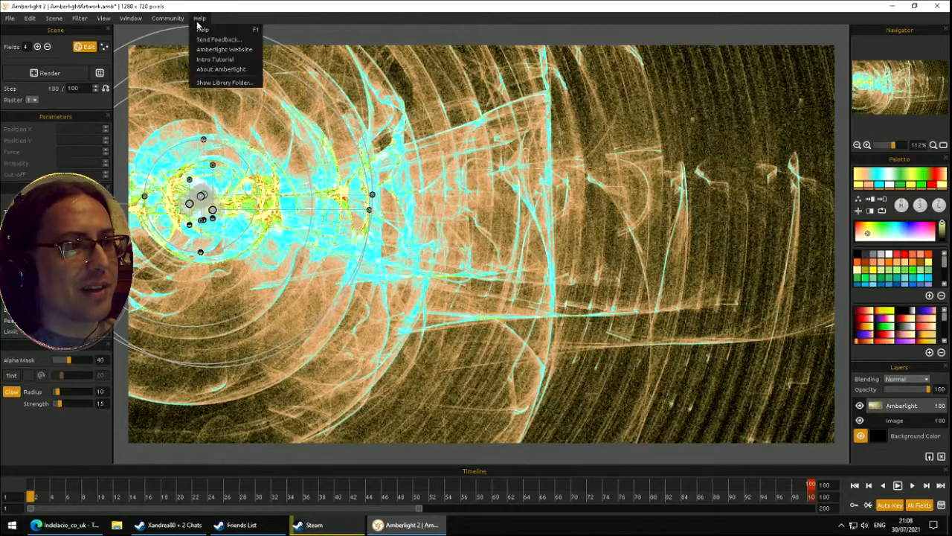
pyautogui.click(392, 196)
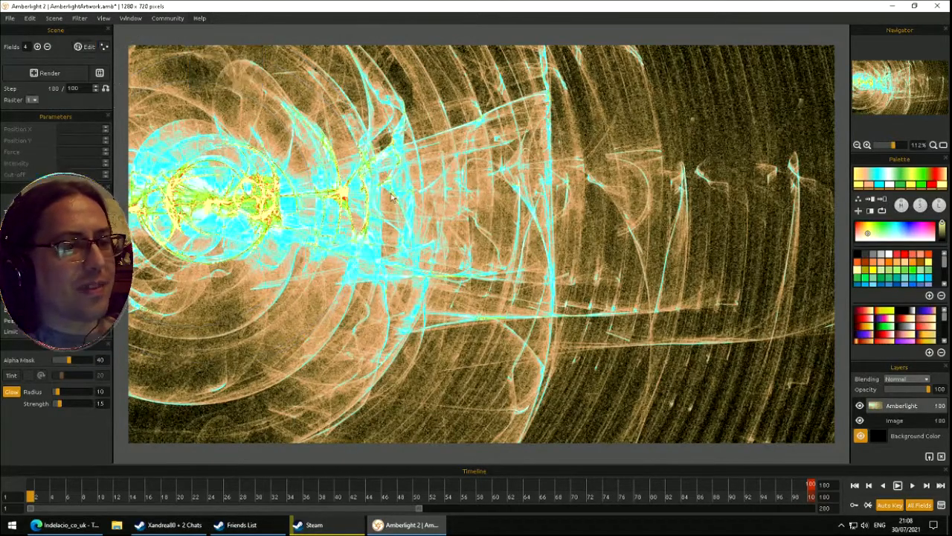
pyautogui.click(912, 485)
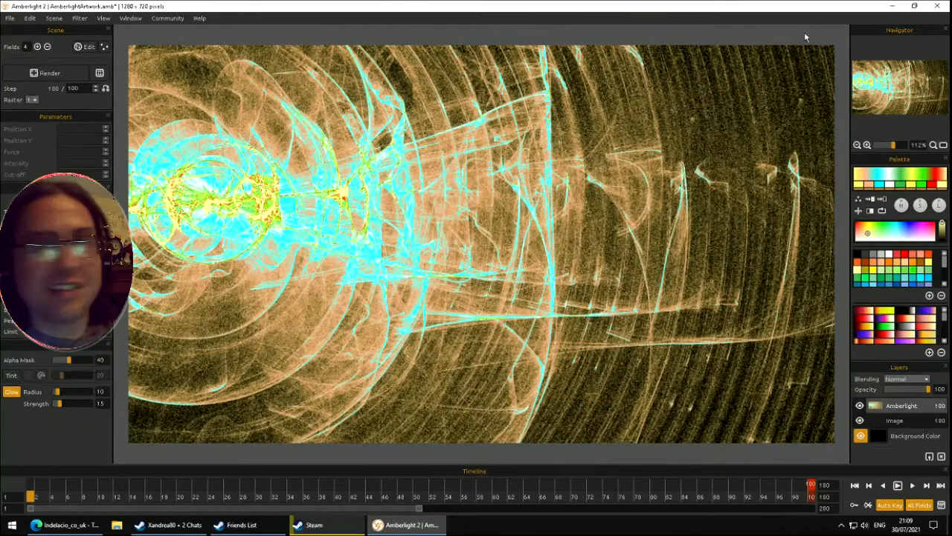
# - Close Amberlight 2 without saving the changes and minimise the Steam window
pyautogui.click(940, 6)
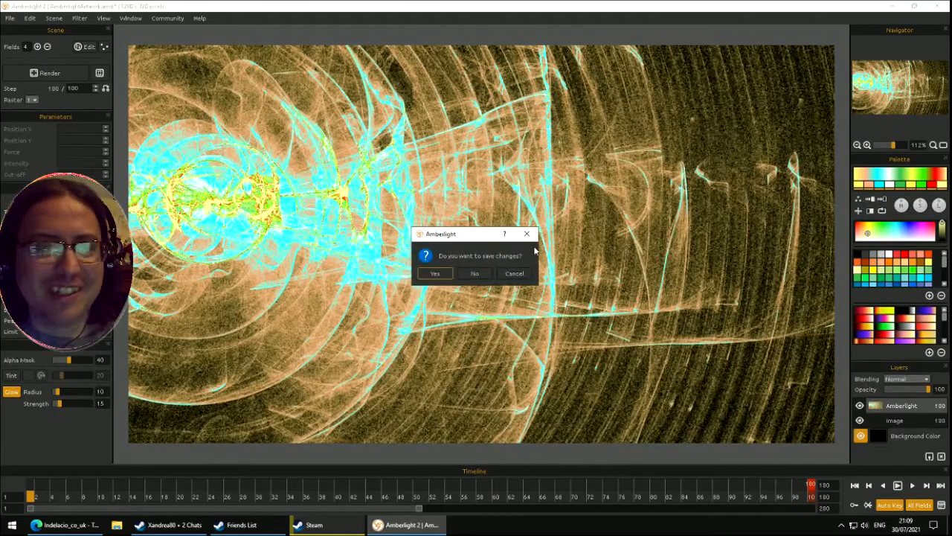
pyautogui.click(485, 277)
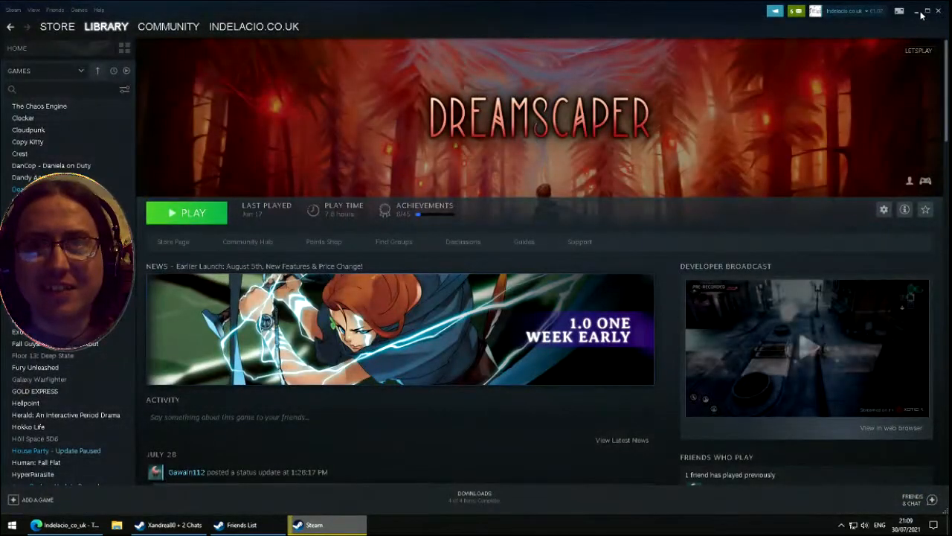
pyautogui.click(920, 13)
pyautogui.click(897, 6)
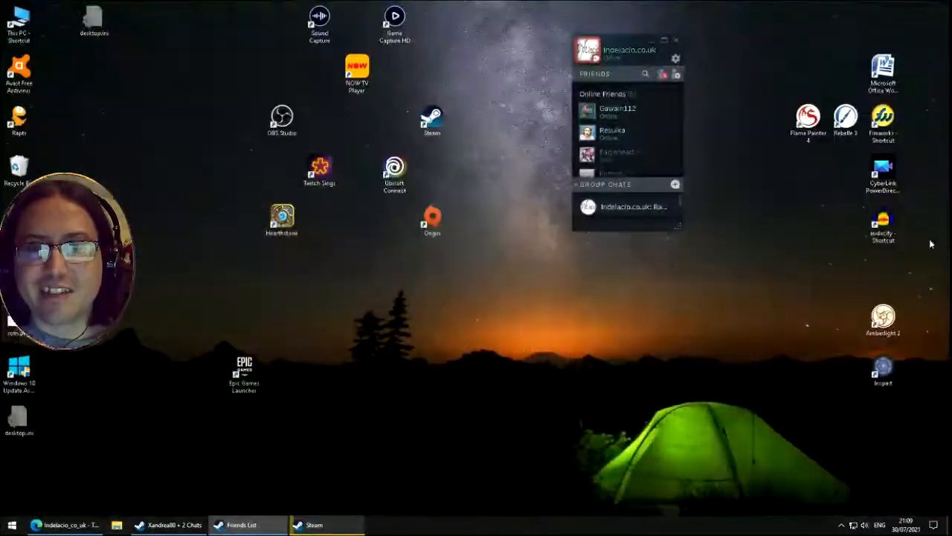
# - Launch Inspirit and open the pink and purple star mandala from My Gallery
pyautogui.click(881, 380)
pyautogui.click(88, 526)
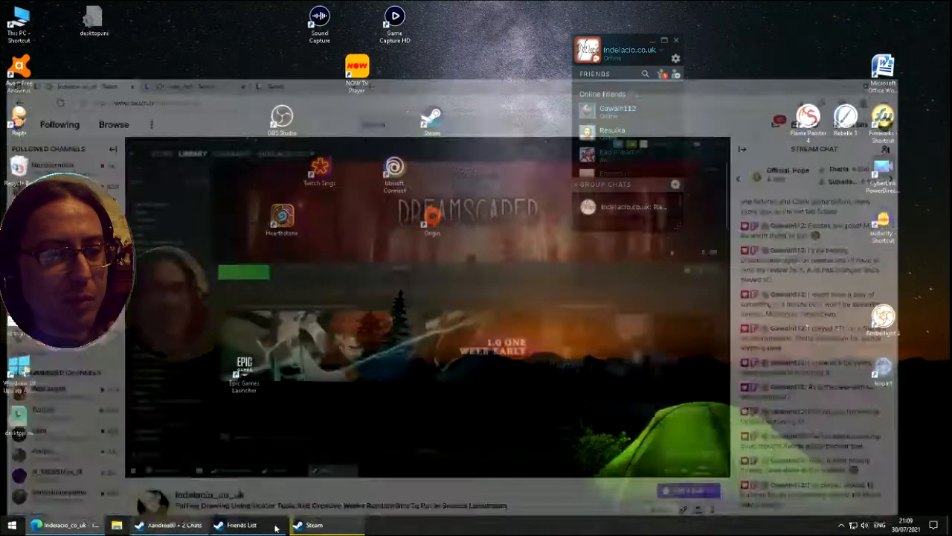
pyautogui.click(342, 525)
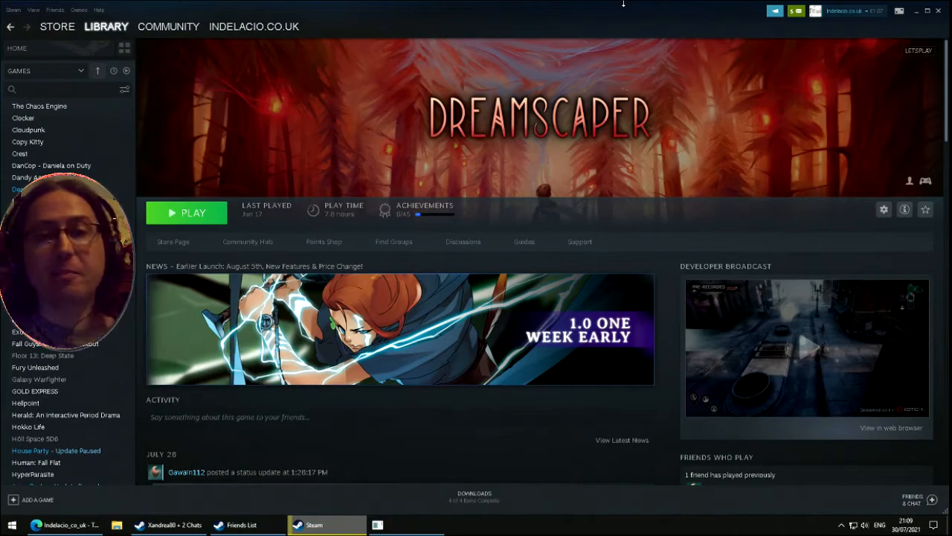
pyautogui.click(402, 525)
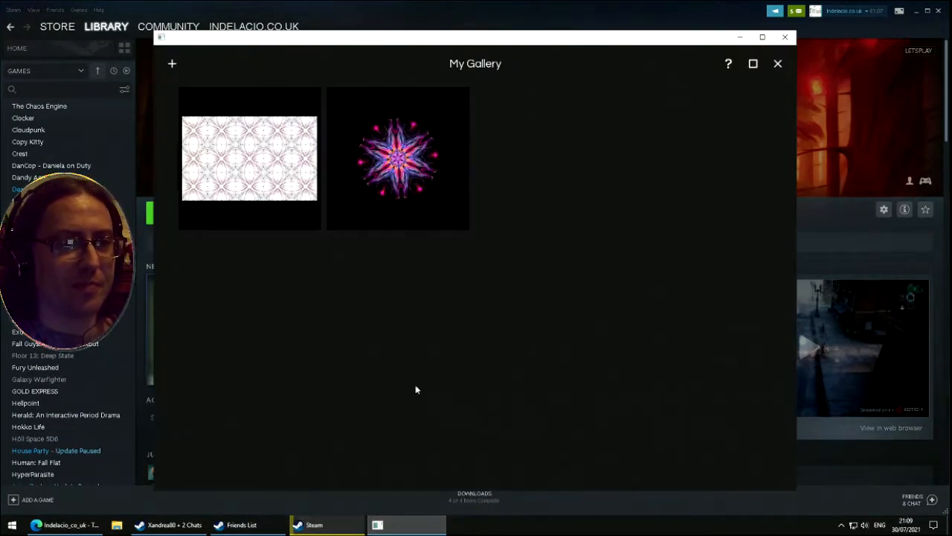
pyautogui.click(435, 171)
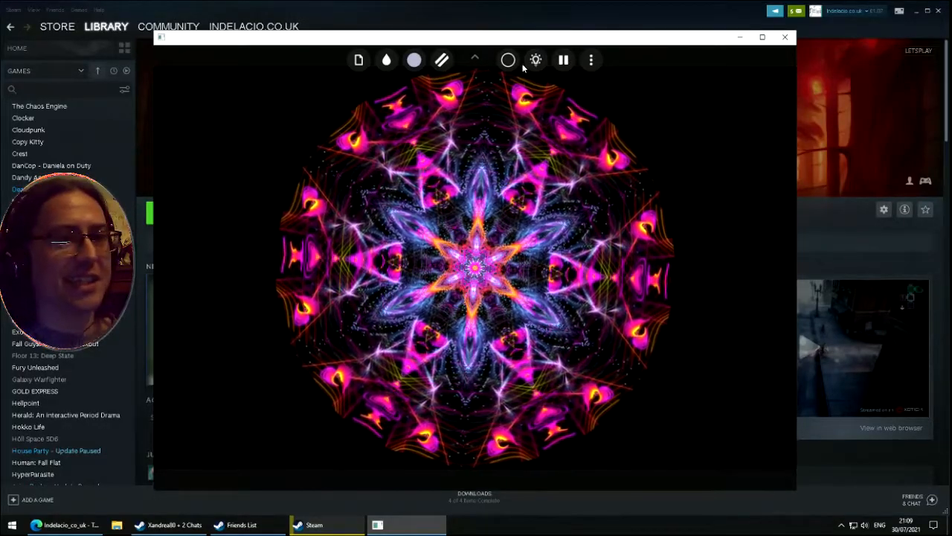
# - Try the hexagonal tiling, square tiling and single square canvas shapes on the mandala and return to the circle
pyautogui.click(508, 115)
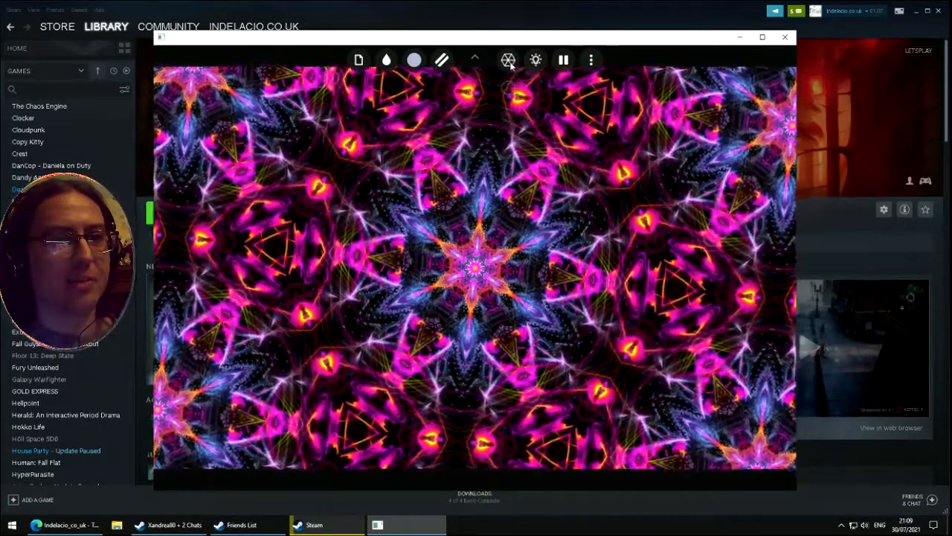
pyautogui.click(508, 170)
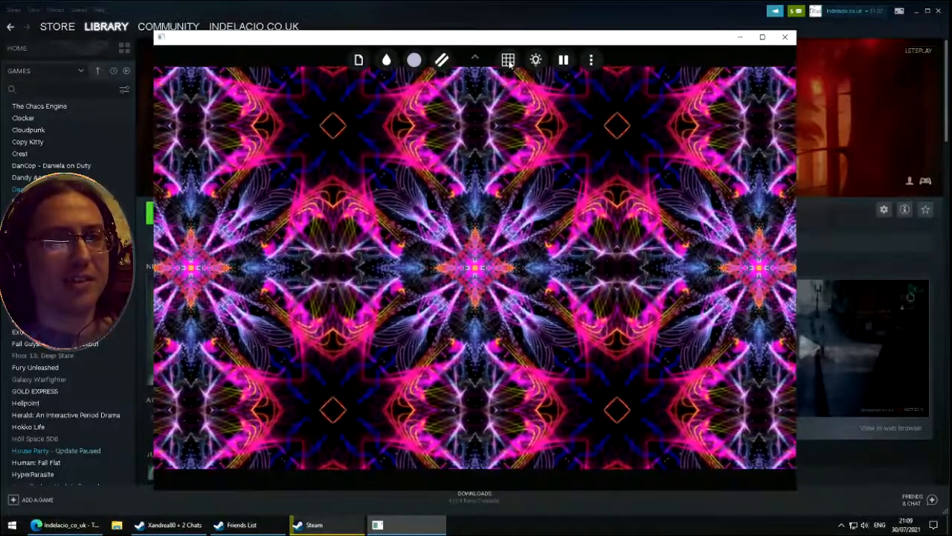
pyautogui.click(510, 143)
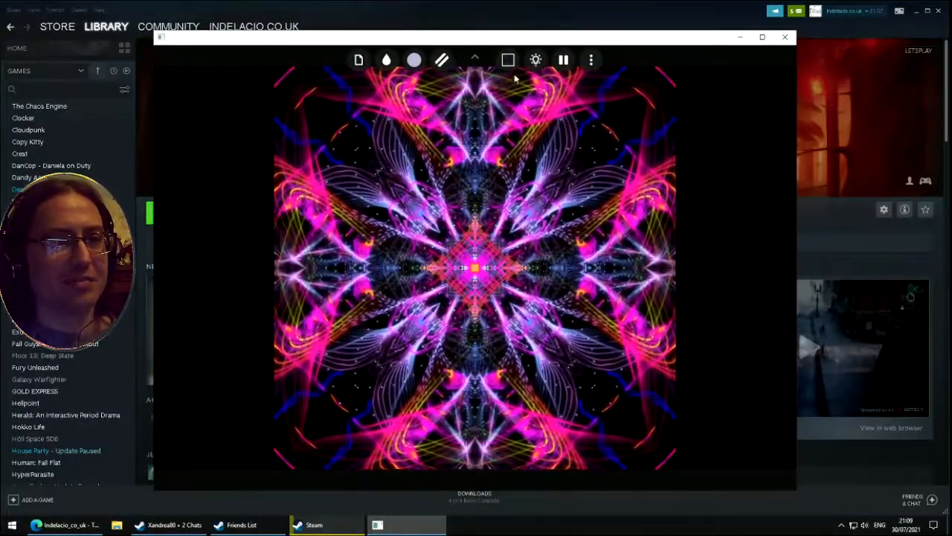
pyautogui.click(508, 170)
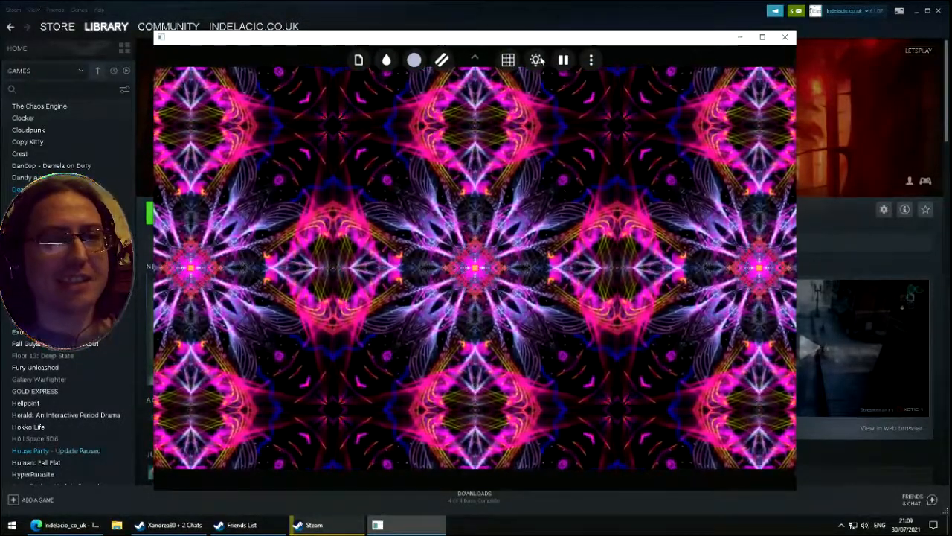
pyautogui.click(508, 59)
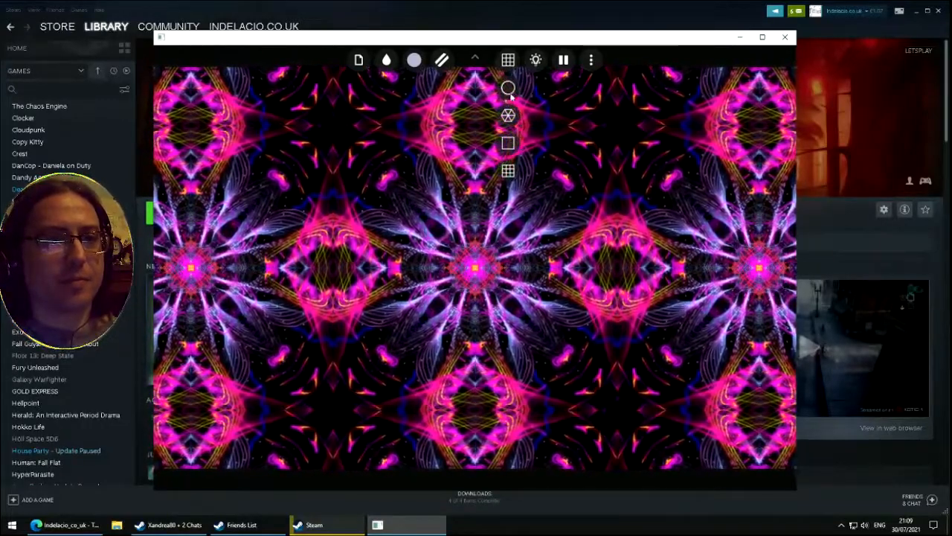
pyautogui.click(508, 85)
# - Paint curly white strokes over the mandala's petals with its motion paused, and restart the motion
pyautogui.click(565, 60)
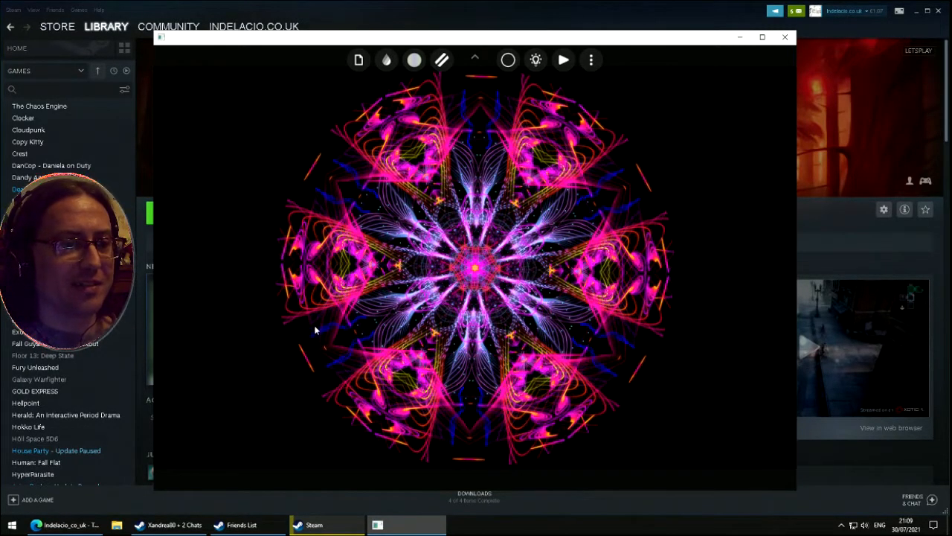
pyautogui.moveTo(330, 321)
pyautogui.mouseDown()
pyautogui.moveTo(343, 352)
pyautogui.moveTo(352, 316)
pyautogui.moveTo(354, 341)
pyautogui.moveTo(356, 277)
pyautogui.moveTo(361, 317)
pyautogui.moveTo(351, 305)
pyautogui.moveTo(366, 323)
pyautogui.moveTo(373, 281)
pyautogui.moveTo(381, 329)
pyautogui.moveTo(398, 308)
pyautogui.mouseUp()
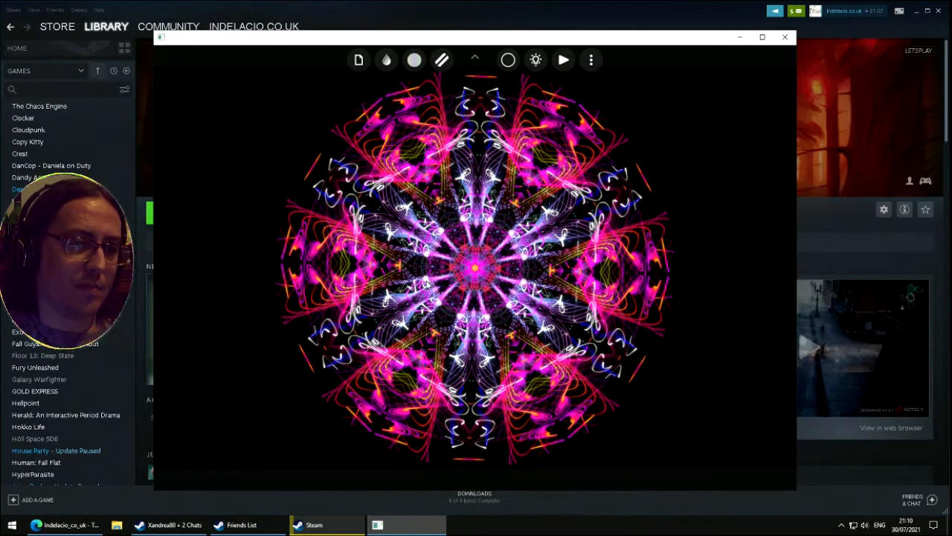
pyautogui.moveTo(406, 283); pyautogui.dragTo(409, 296)
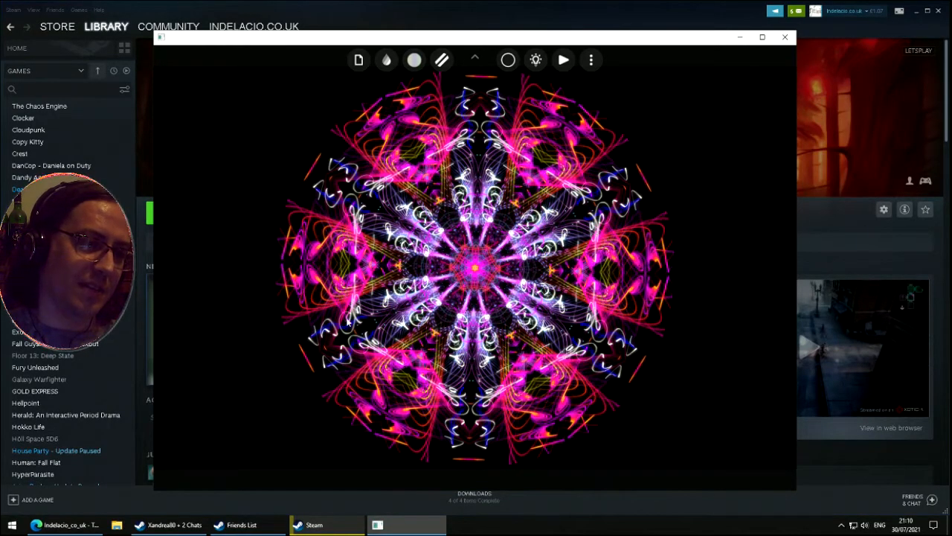
pyautogui.moveTo(365, 311); pyautogui.dragTo(379, 318)
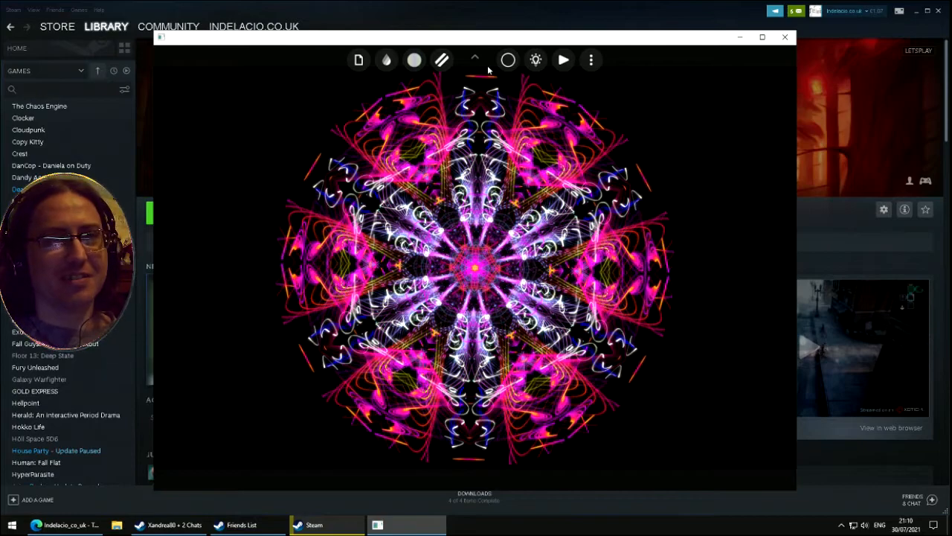
pyautogui.click(565, 62)
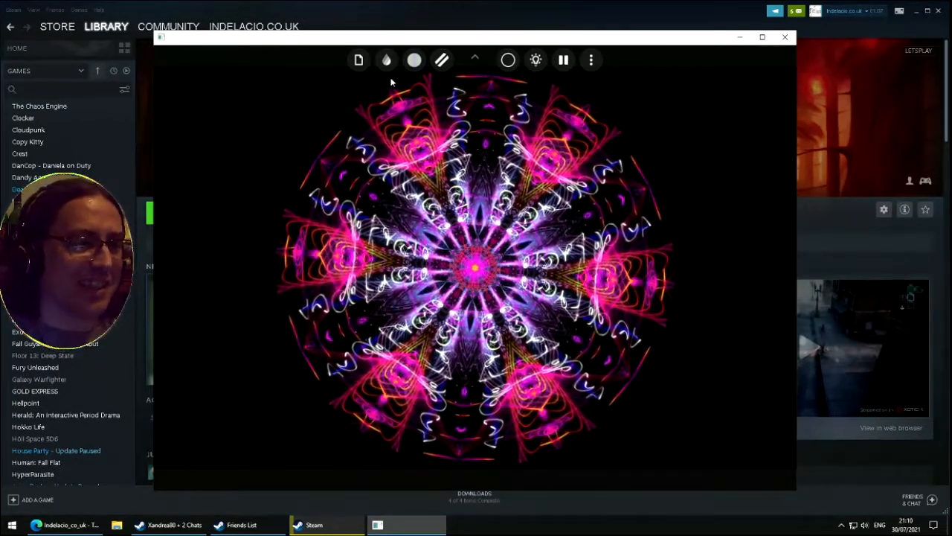
# - Try the three-line brush on the moving mandala and switch back to the two-line brush
pyautogui.click(442, 61)
pyautogui.click(442, 89)
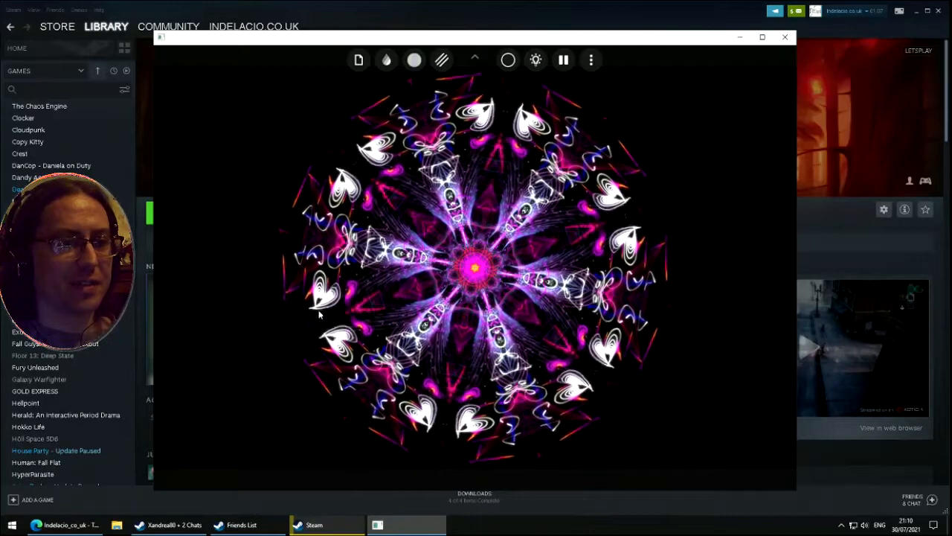
pyautogui.click(442, 60)
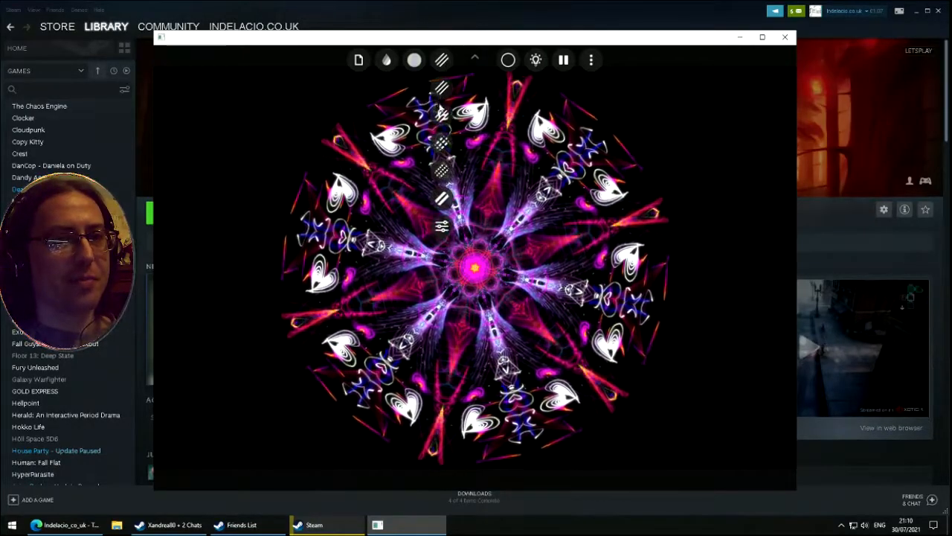
pyautogui.click(442, 199)
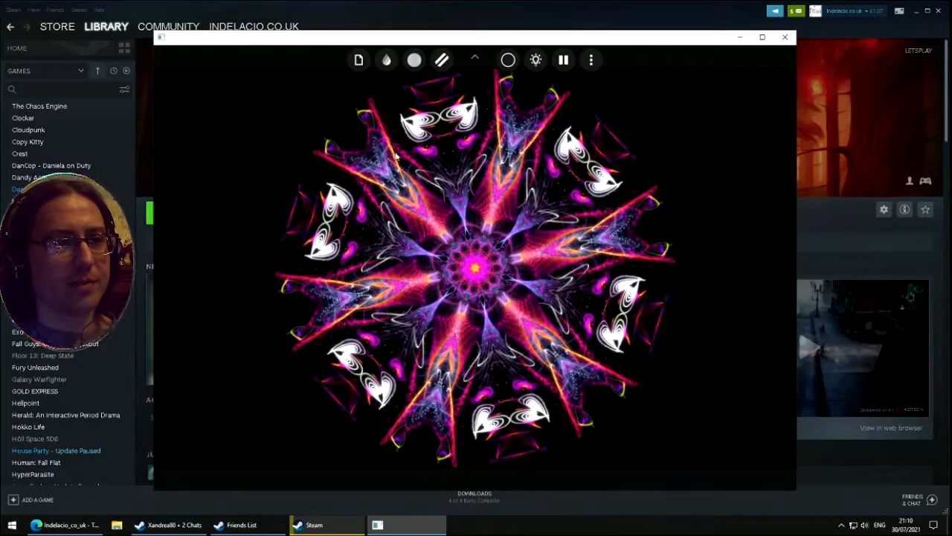
# - Choose the pale green brush colour set and recolour it on the colour wheel with blue, turquoise and green
pyautogui.click(415, 61)
pyautogui.click(415, 63)
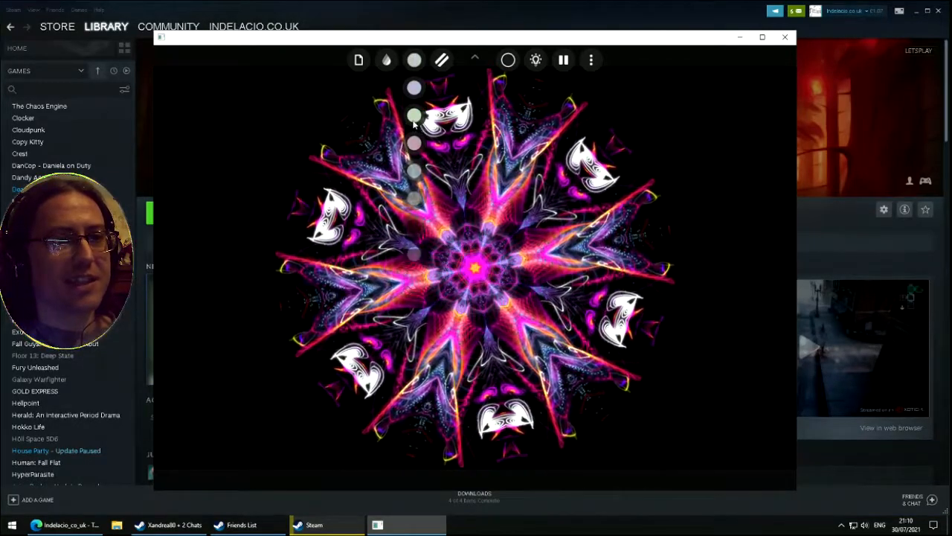
pyautogui.click(415, 61)
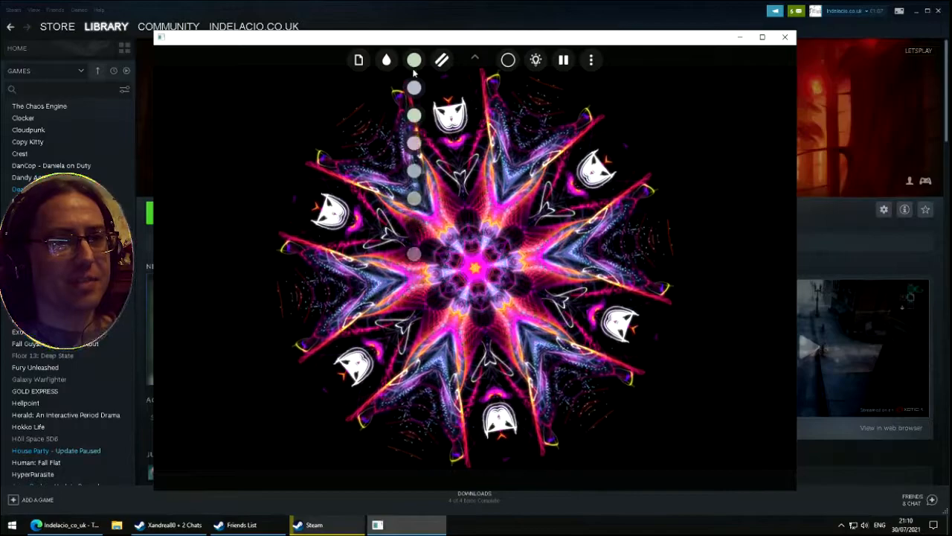
pyautogui.click(415, 281)
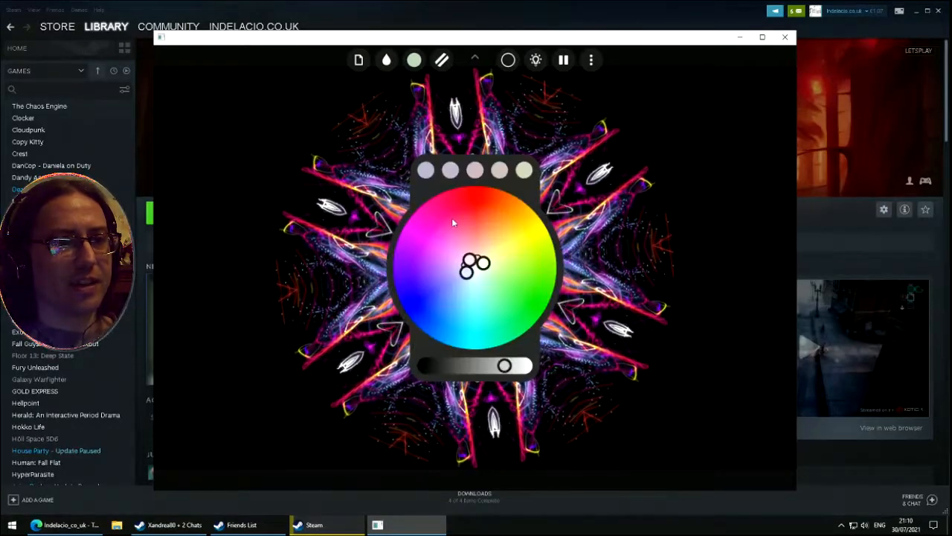
pyautogui.moveTo(469, 260); pyautogui.dragTo(513, 294)
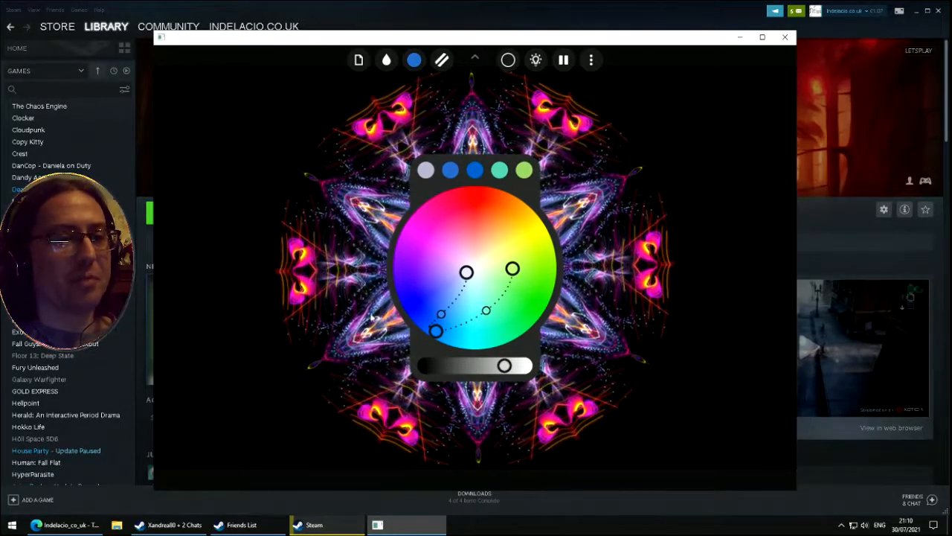
pyautogui.click(263, 173)
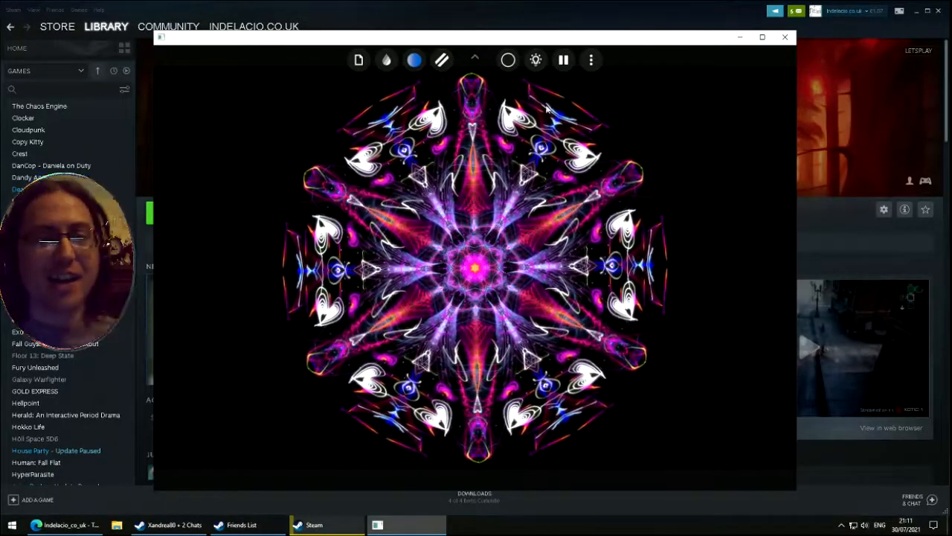
# - Try the hexagonal tiling on the mandala, pausing and restarting its motion at several patterns, and return to the circle shape
pyautogui.click(513, 60)
pyautogui.click(508, 113)
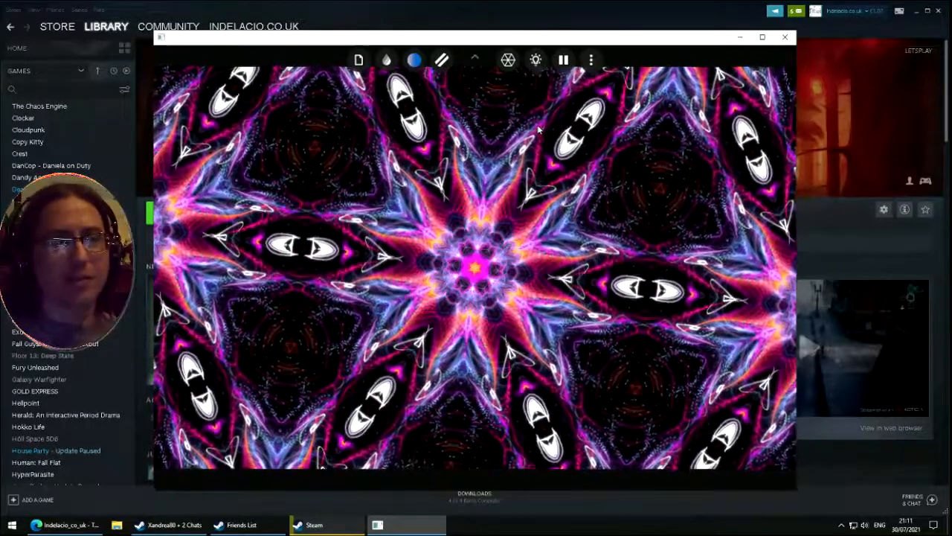
pyautogui.click(563, 61)
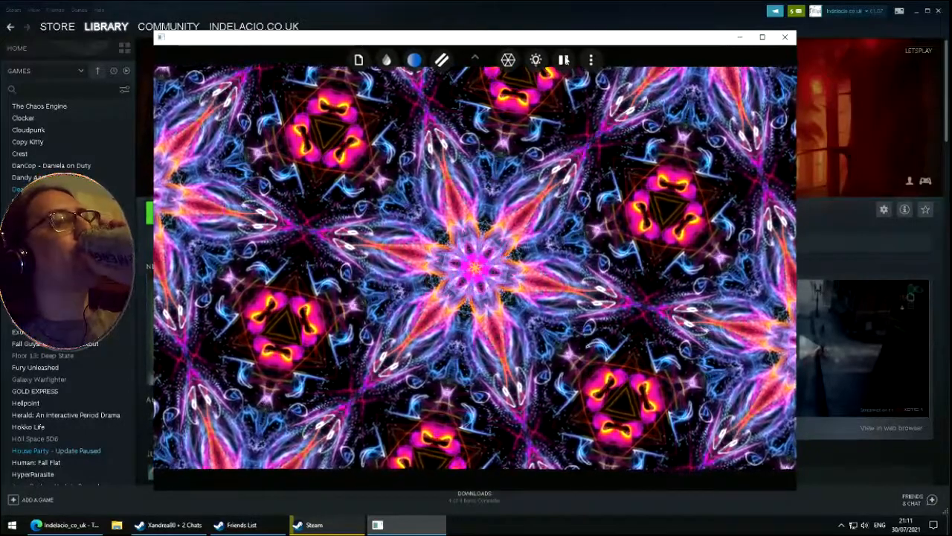
pyautogui.click(564, 59)
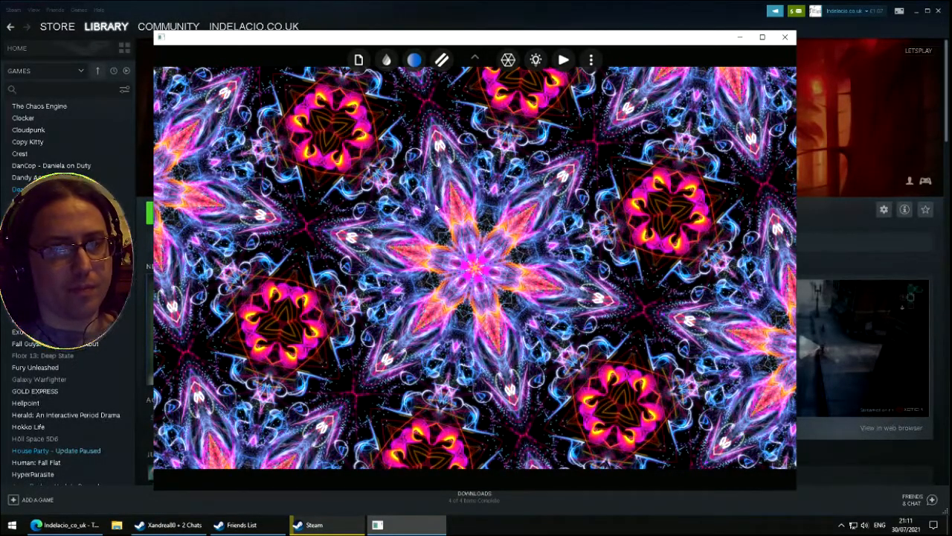
pyautogui.click(564, 60)
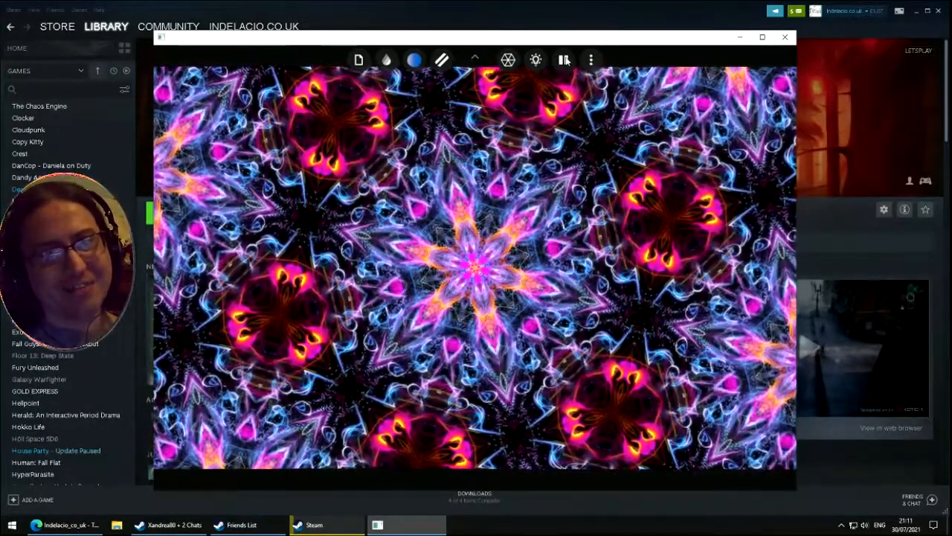
pyautogui.click(564, 60)
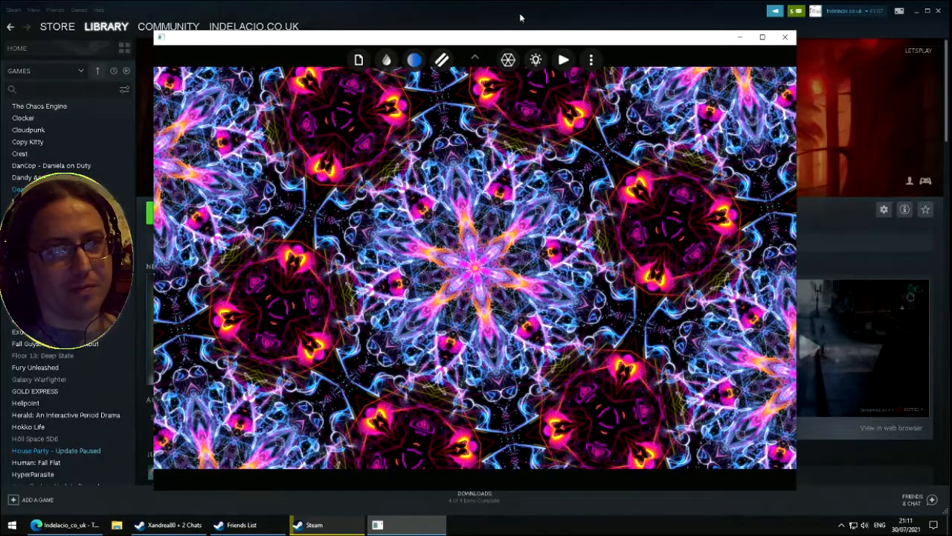
pyautogui.click(563, 58)
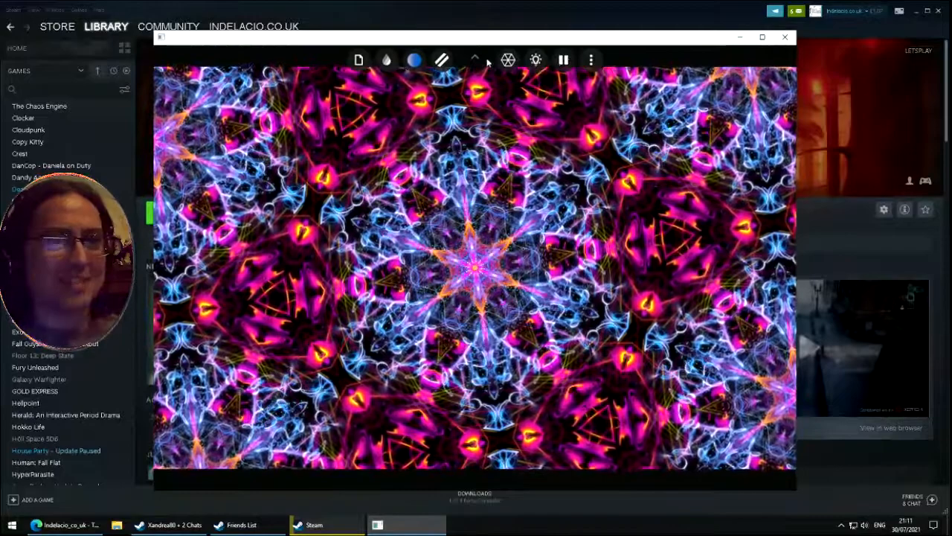
pyautogui.click(511, 60)
pyautogui.click(509, 88)
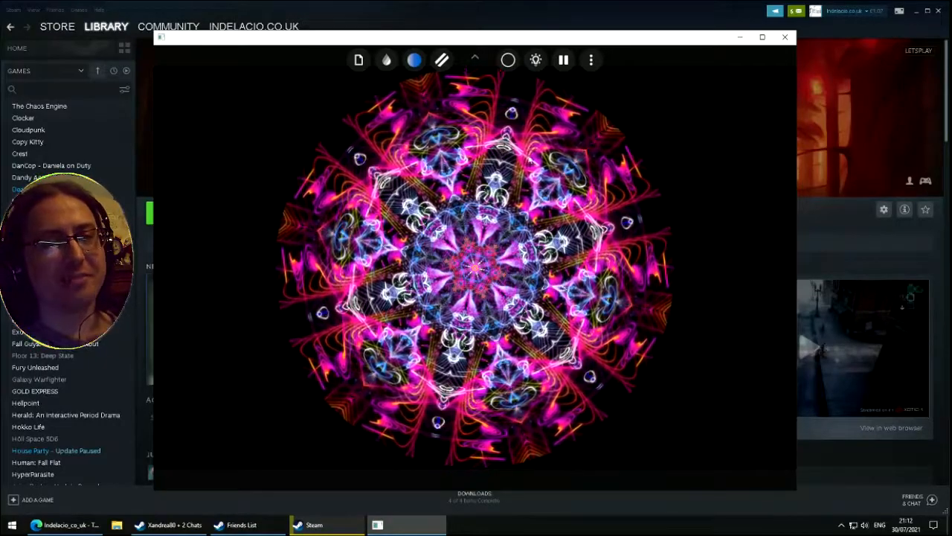
pyautogui.click(415, 61)
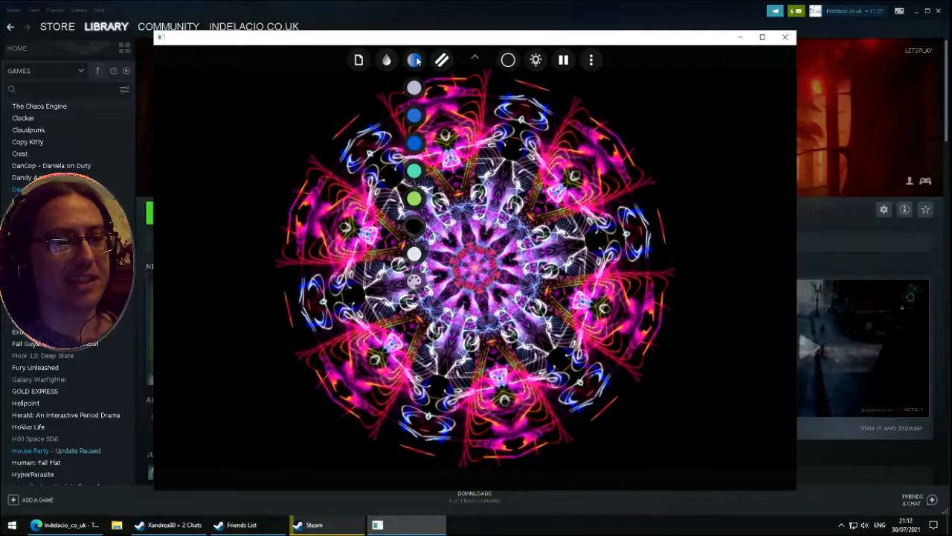
pyautogui.click(417, 62)
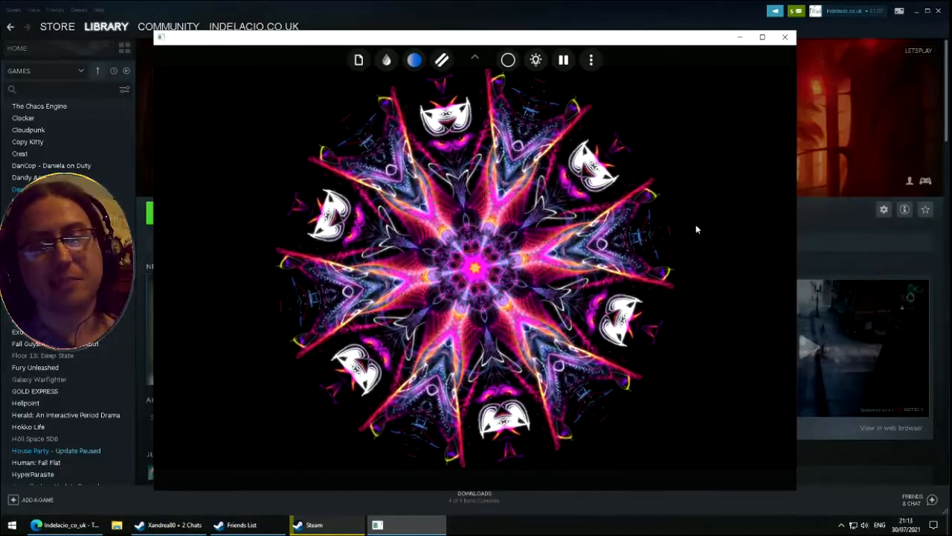
# - Set the mandala's canvas shape to hexagonal tiling and close the mandala painting window
pyautogui.click(513, 62)
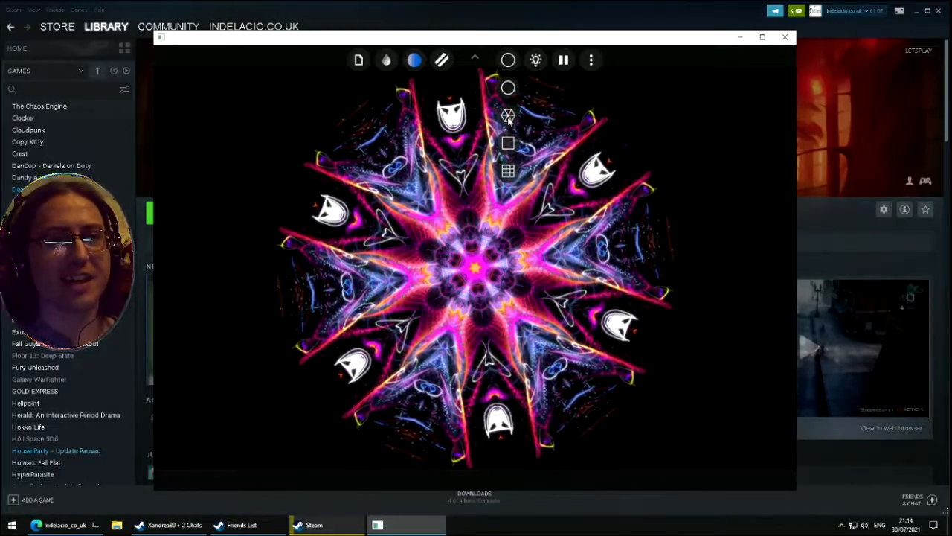
pyautogui.click(509, 117)
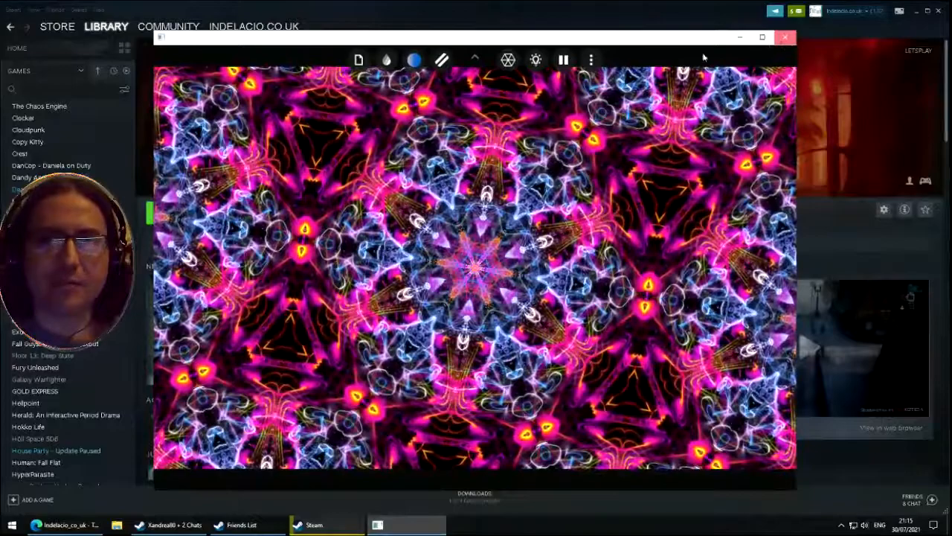
pyautogui.click(785, 37)
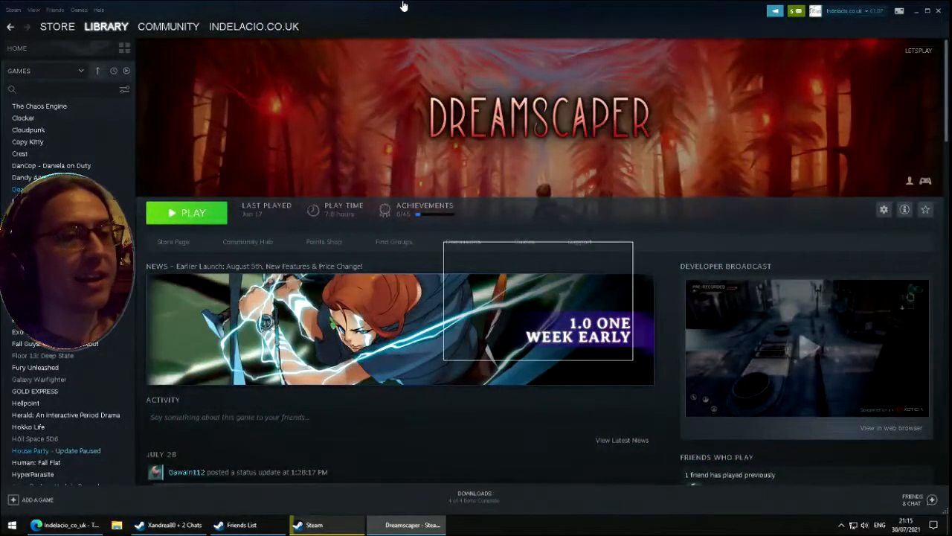